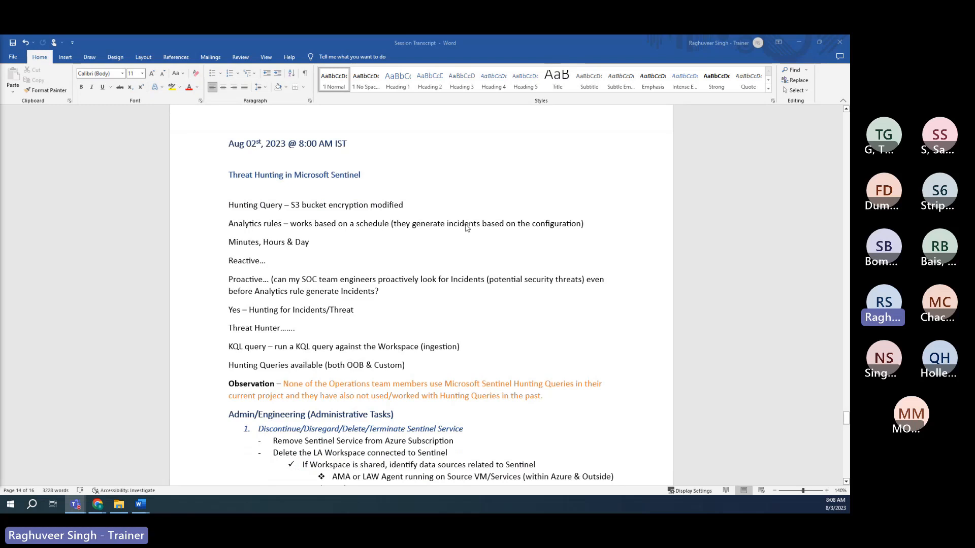
# - Scroll the Word notes down to the Admin/Engineering tasks and the ArcSight backup items for Sentinel
pyautogui.scroll(-2, 502, 203)
pyautogui.scroll(1, 502, 203)
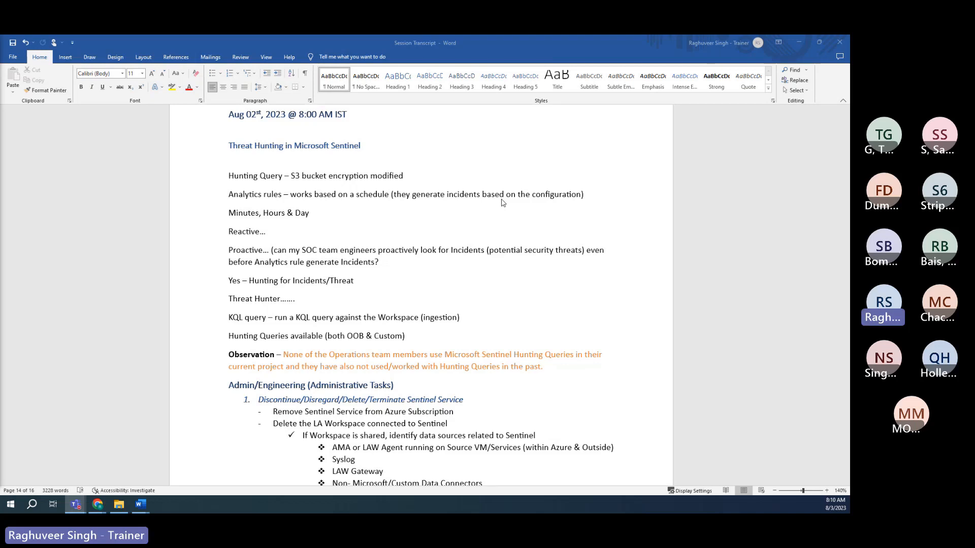
pyautogui.scroll(-3, 548, 388)
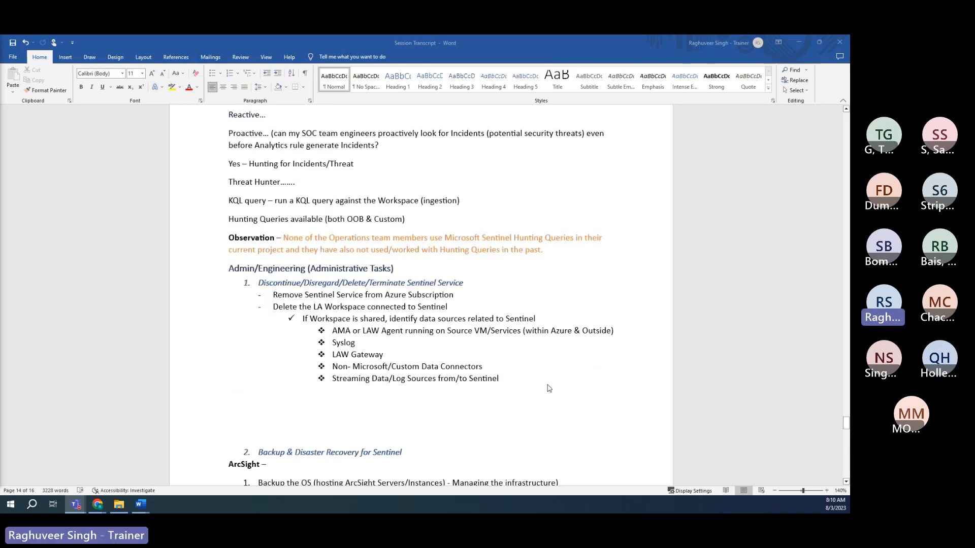
pyautogui.scroll(-1, 548, 389)
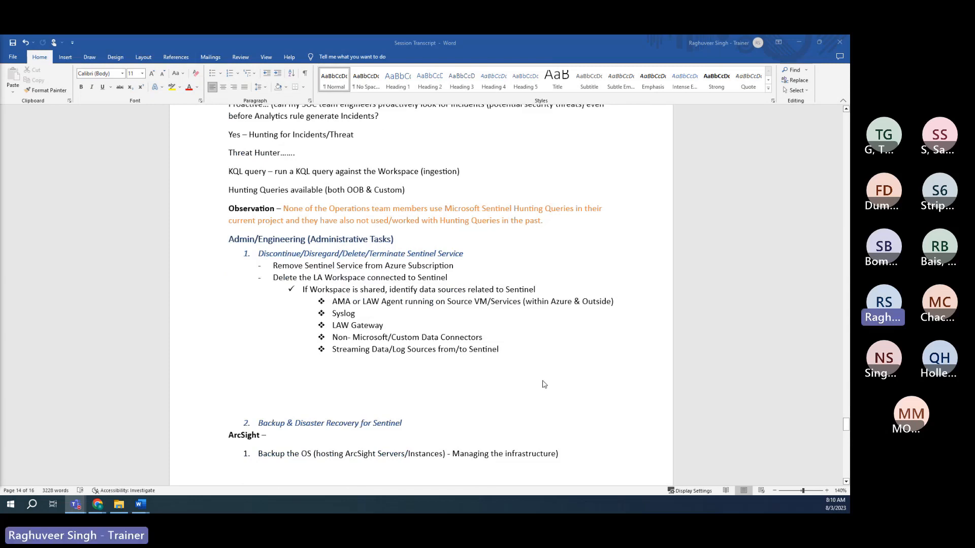
pyautogui.scroll(-3, 549, 387)
pyautogui.scroll(-1, 546, 382)
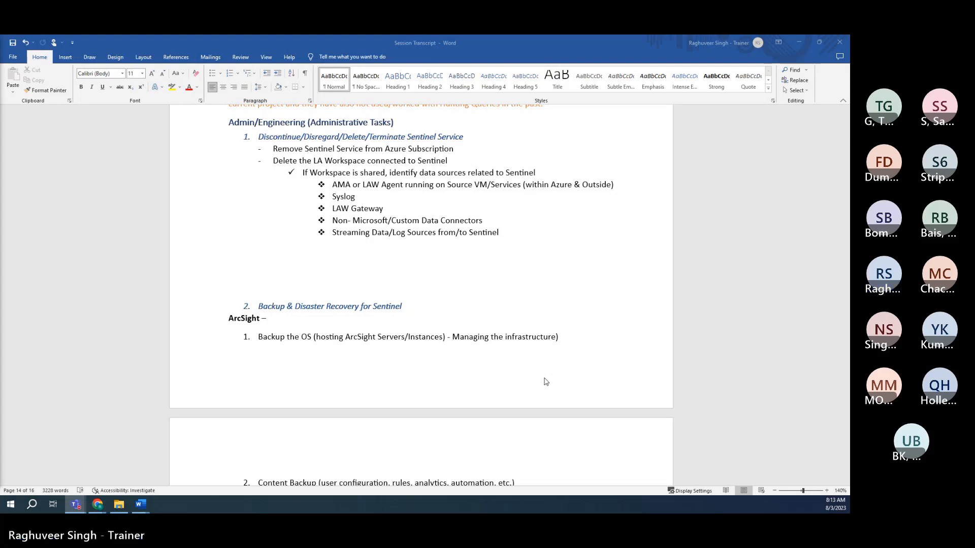
# - Scroll further to the five Sentinel backup points, the Conclusion and the Collect/Detect/Investigate/Respond list
pyautogui.scroll(-5, 550, 383)
pyautogui.scroll(-1, 553, 384)
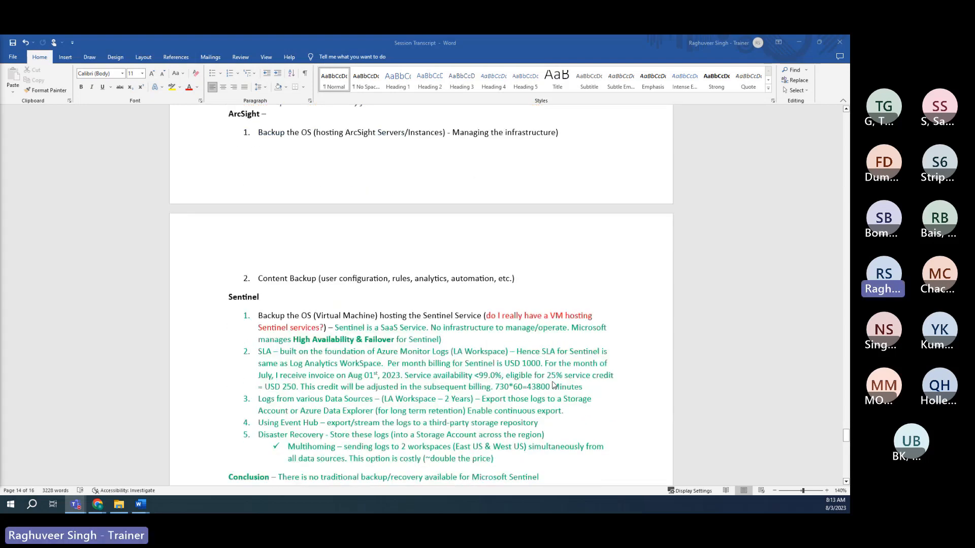
pyautogui.scroll(1, 516, 382)
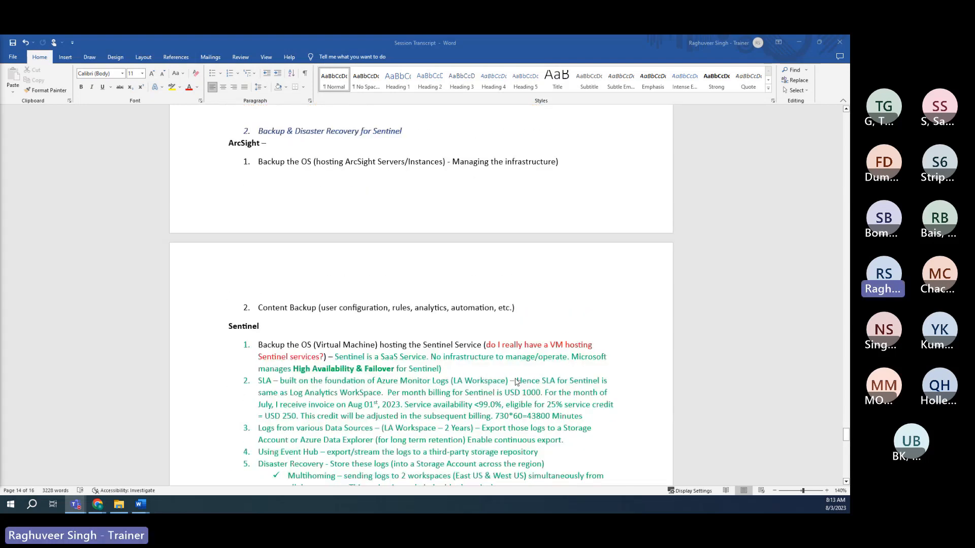
pyautogui.scroll(-6, 516, 382)
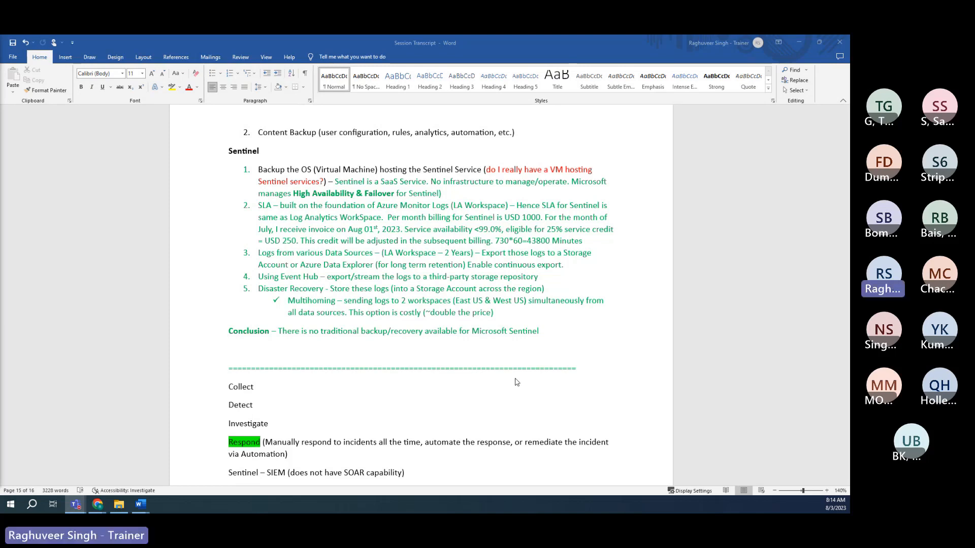
pyautogui.scroll(-5, 516, 382)
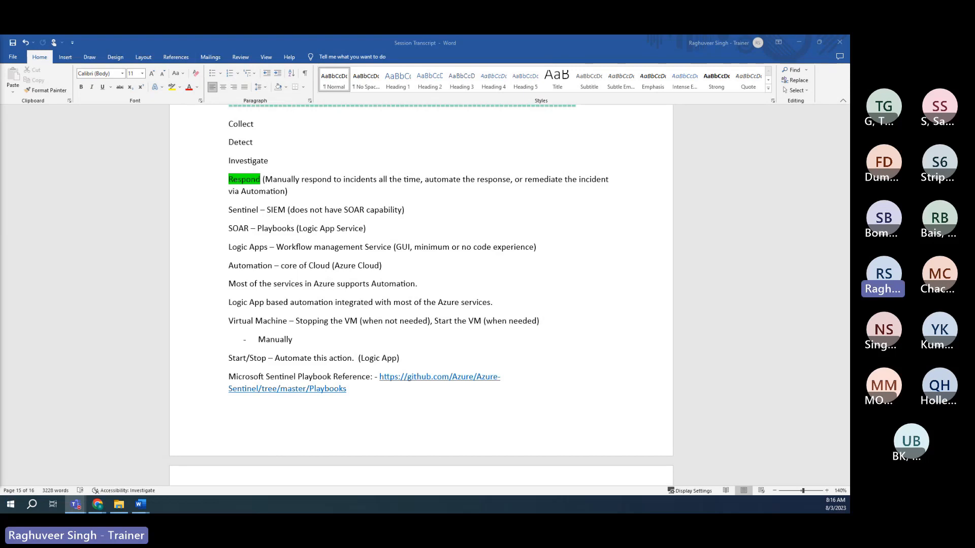
# - Minimize Word and open the Automation page of the Sentinel-LAW workspace in Microsoft Sentinel
pyautogui.click(800, 42)
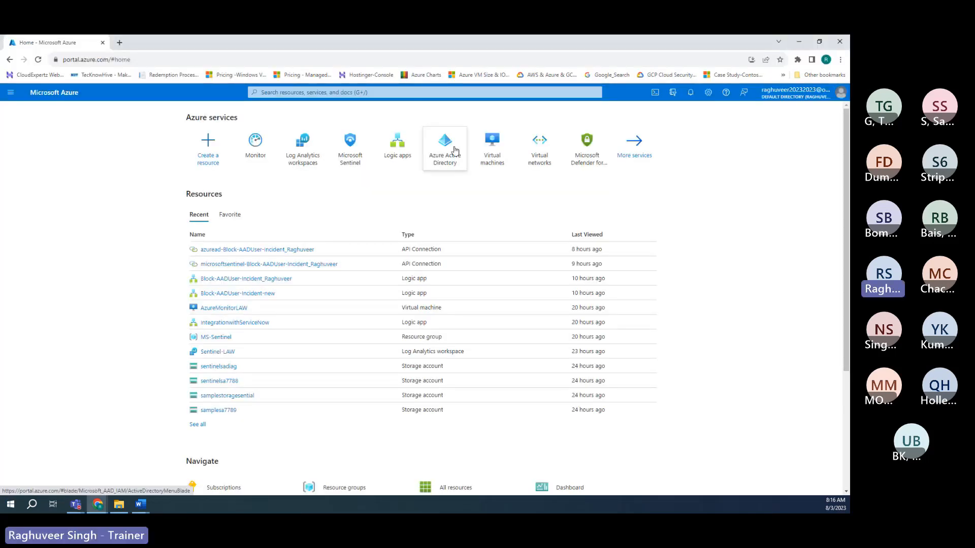
pyautogui.click(349, 140)
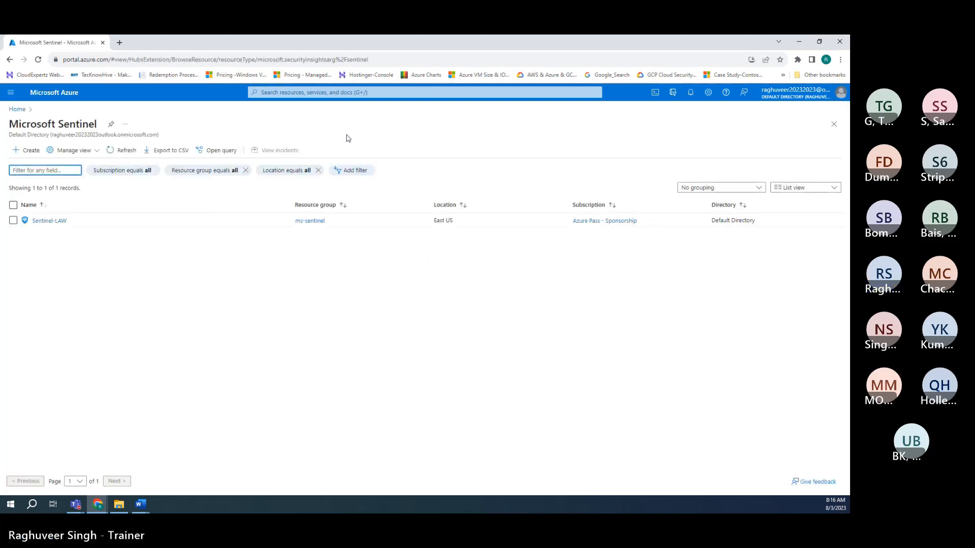
pyautogui.click(48, 221)
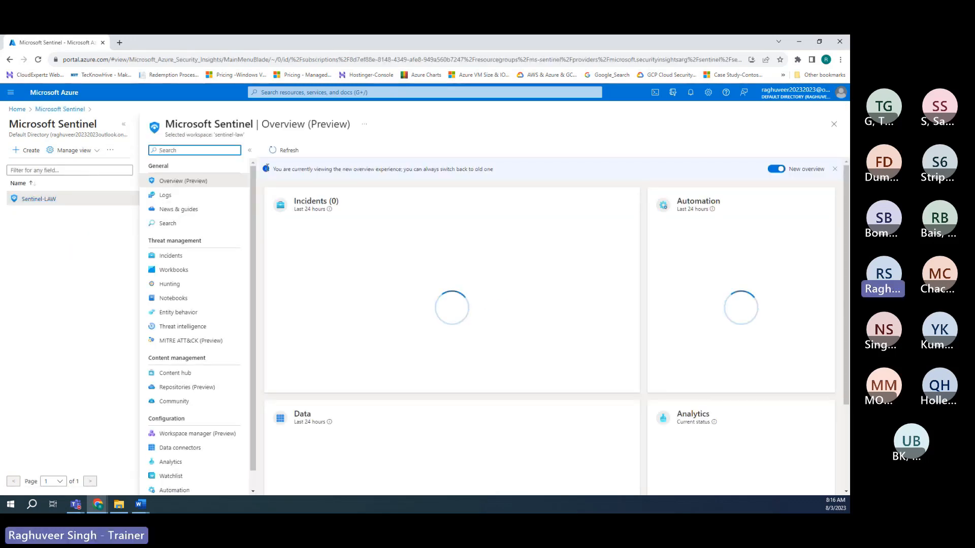
pyautogui.scroll(-1, 224, 382)
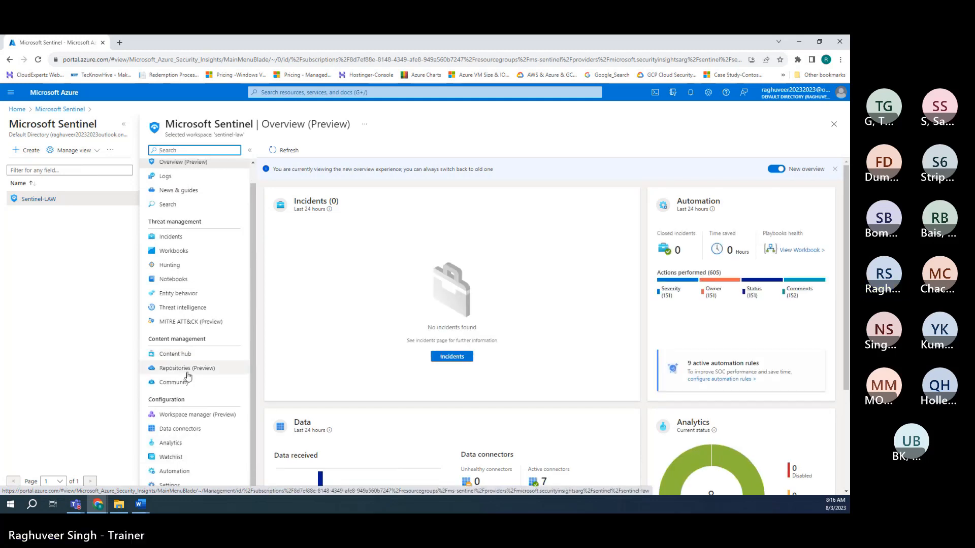
pyautogui.moveTo(146, 399); pyautogui.dragTo(222, 401)
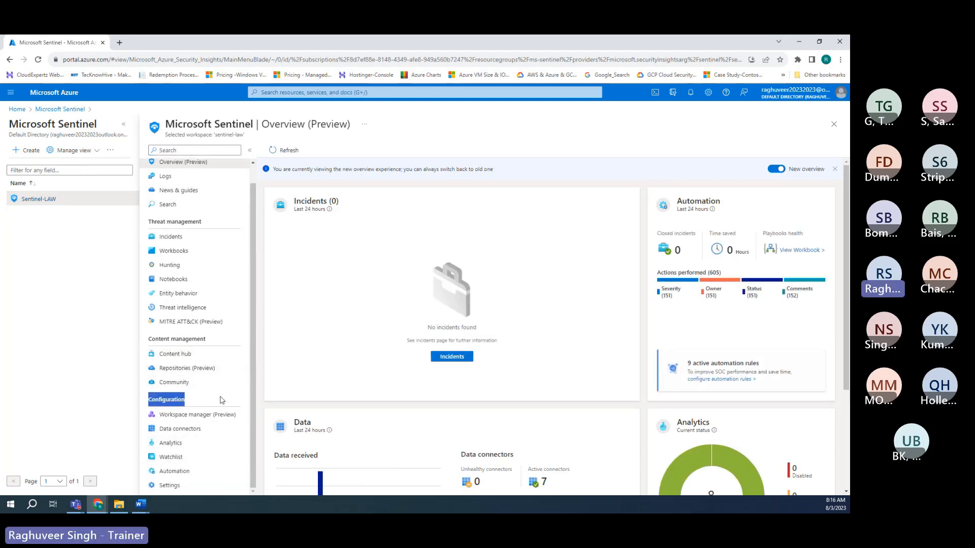
pyautogui.click(167, 472)
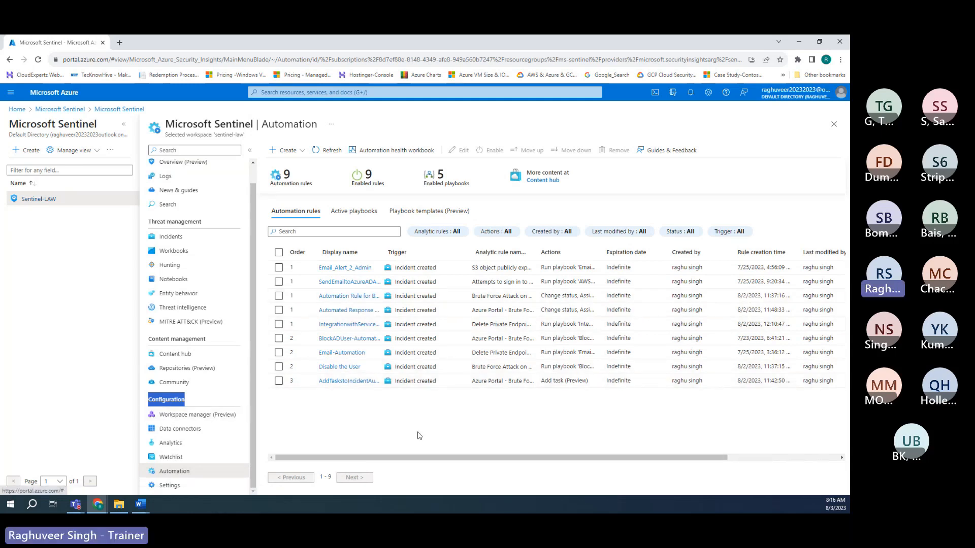
# - Browse Active playbooks, then the Playbook templates (Preview) list, expanding the More (2) filters
pyautogui.click(343, 212)
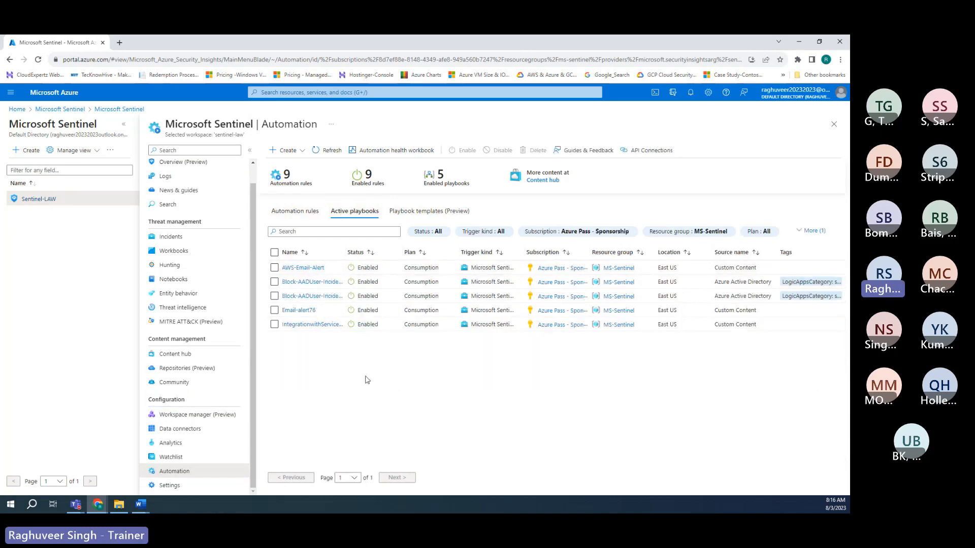
pyautogui.click(410, 212)
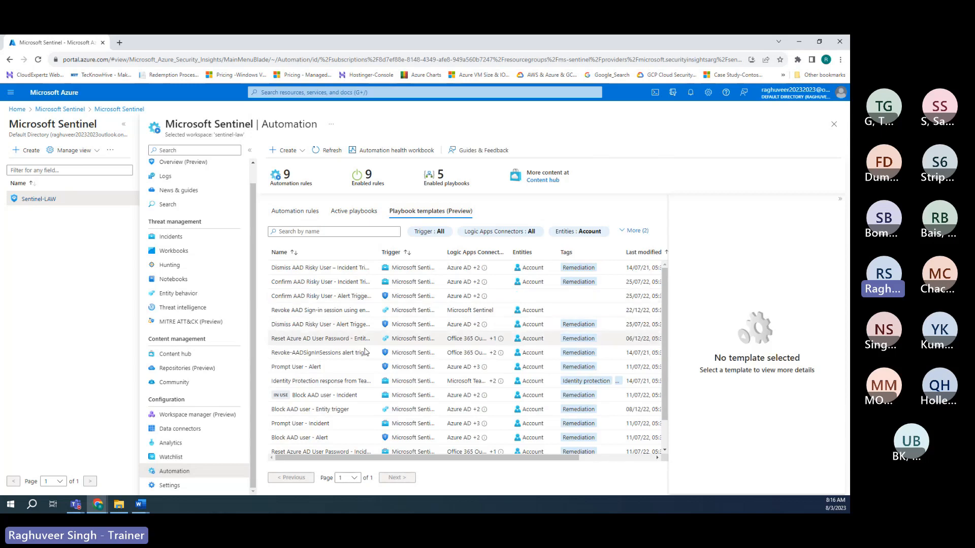
pyautogui.scroll(-1, 376, 330)
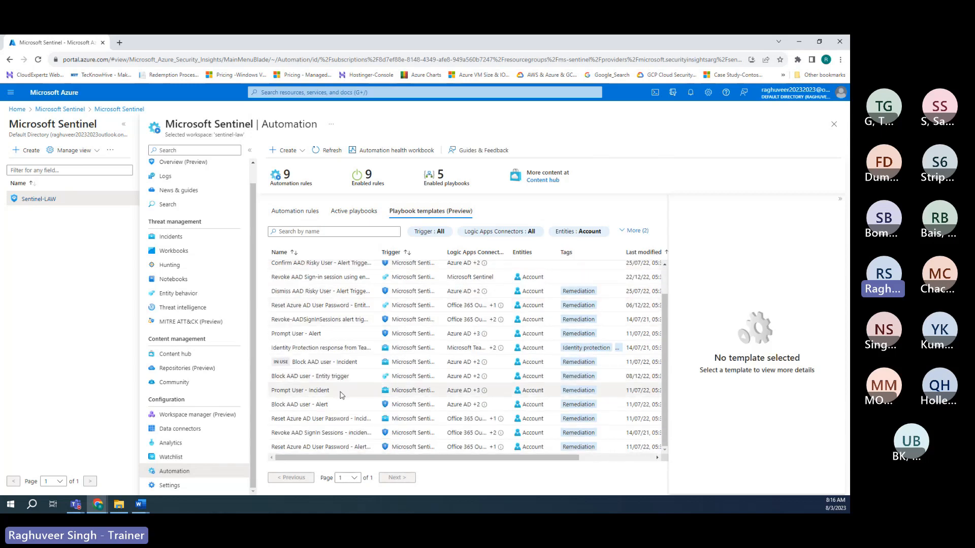
pyautogui.scroll(1, 342, 395)
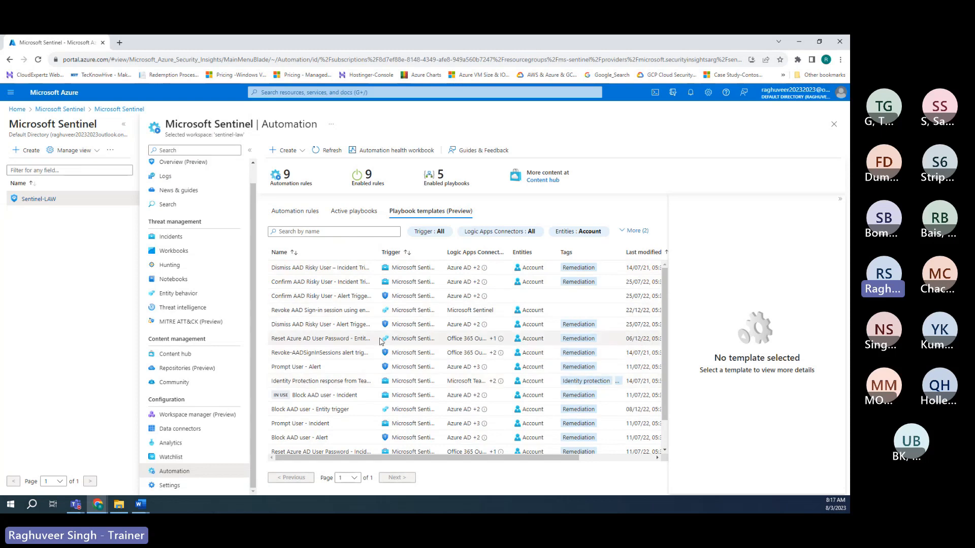
pyautogui.scroll(-1, 452, 325)
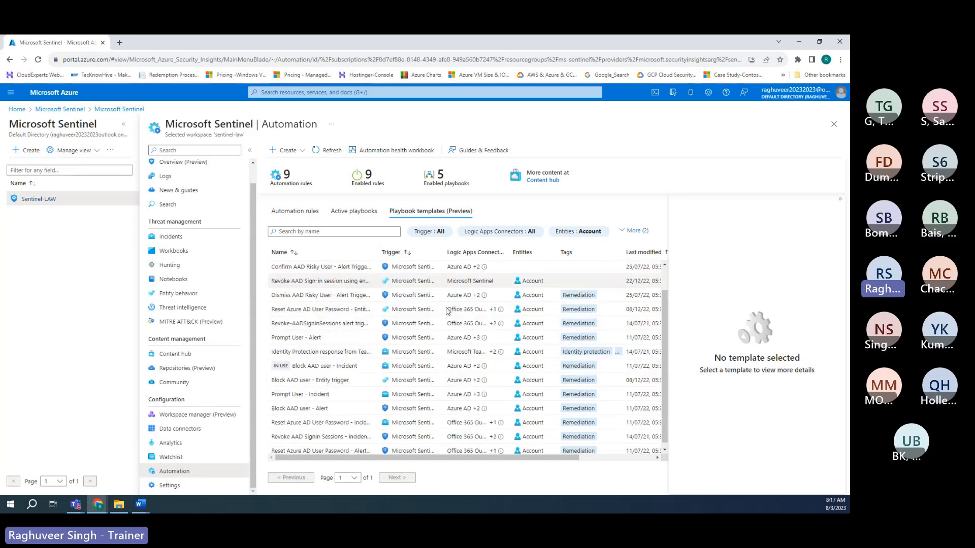
pyautogui.scroll(1, 447, 311)
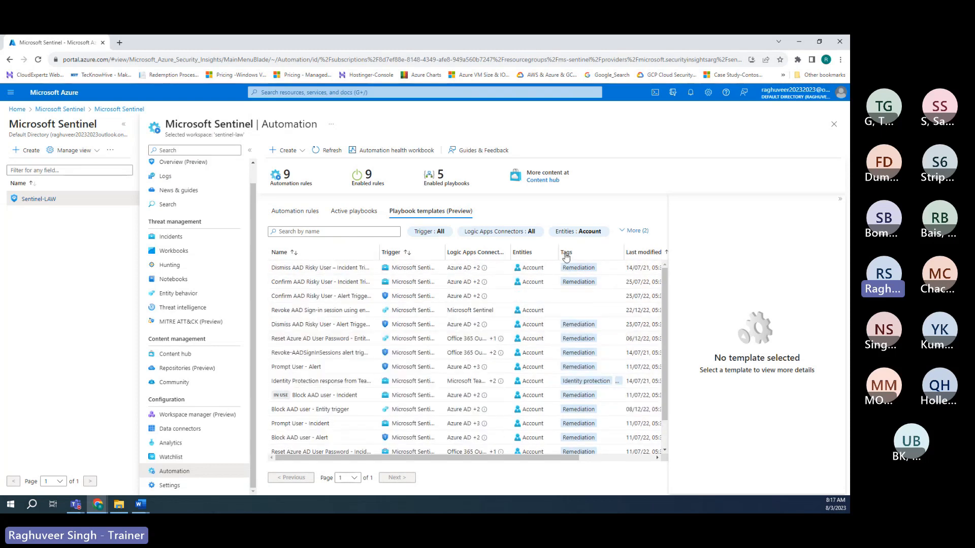
pyautogui.click(631, 231)
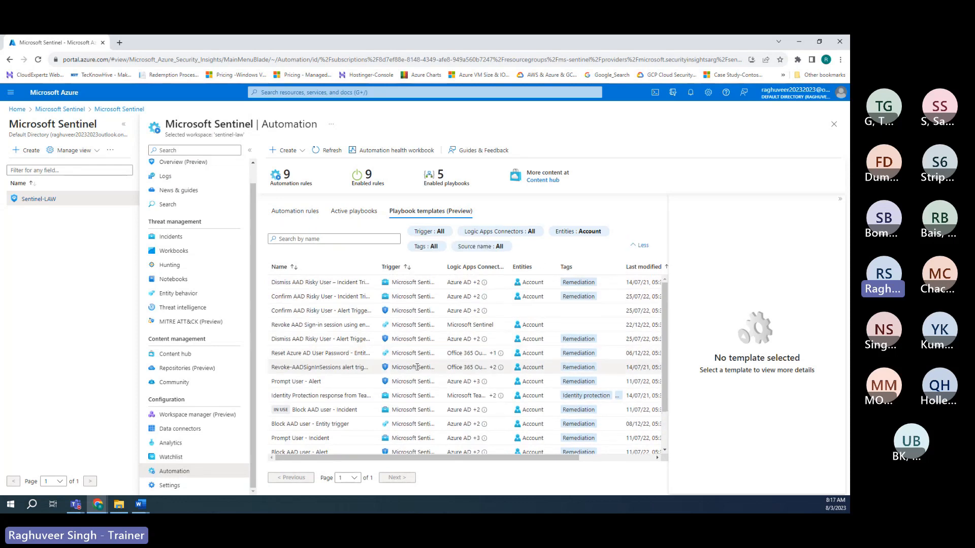
pyautogui.scroll(-2, 418, 371)
pyautogui.scroll(1, 417, 370)
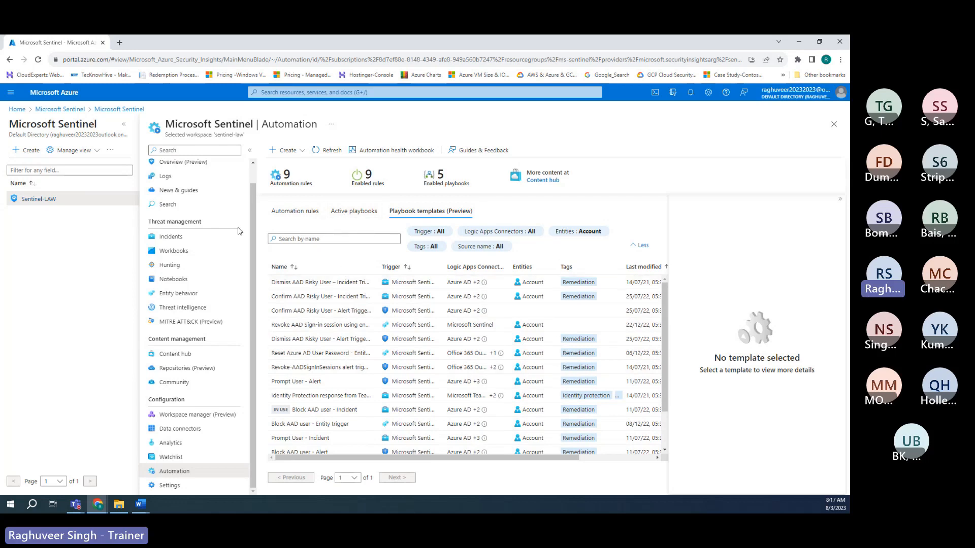
# - Open the Azure Portal - Brute Force Attack analytics rule for editing from the Analytics page
pyautogui.click(176, 448)
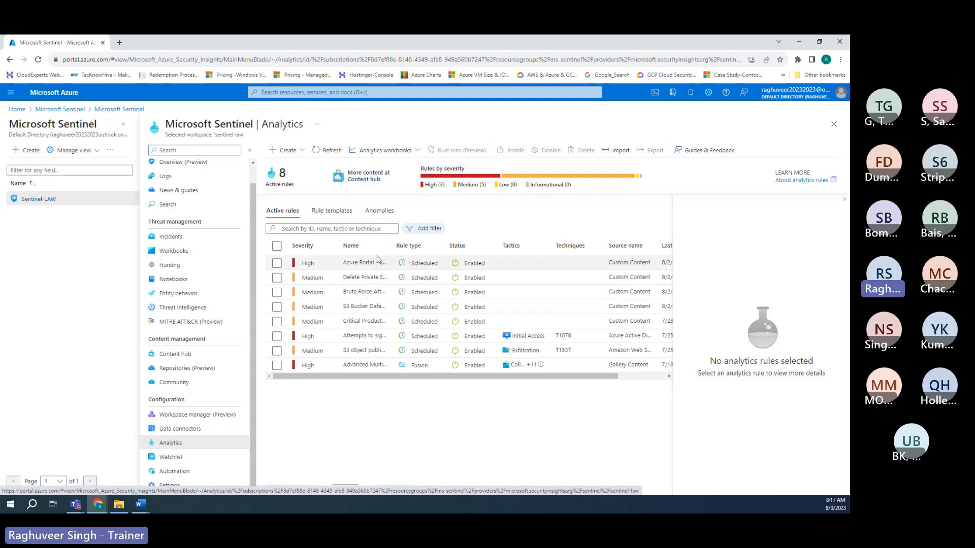
pyautogui.click(357, 264)
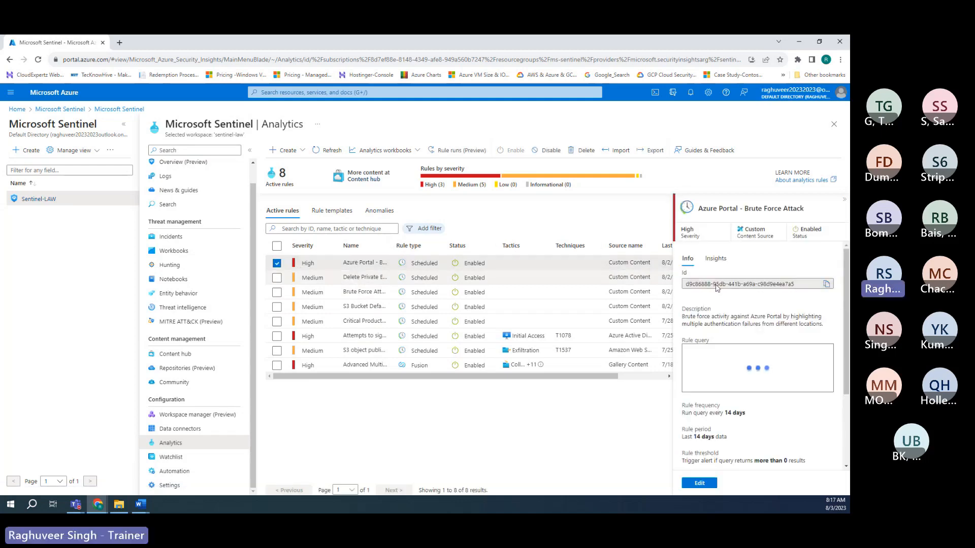
pyautogui.click(699, 483)
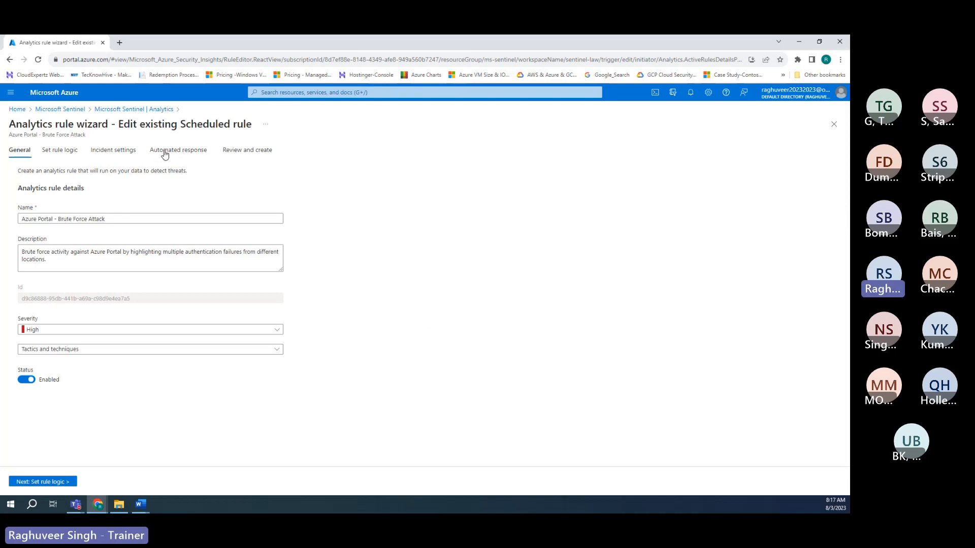
# - Show the Automated response settings listing the rule's three existing automation rules
pyautogui.click(164, 155)
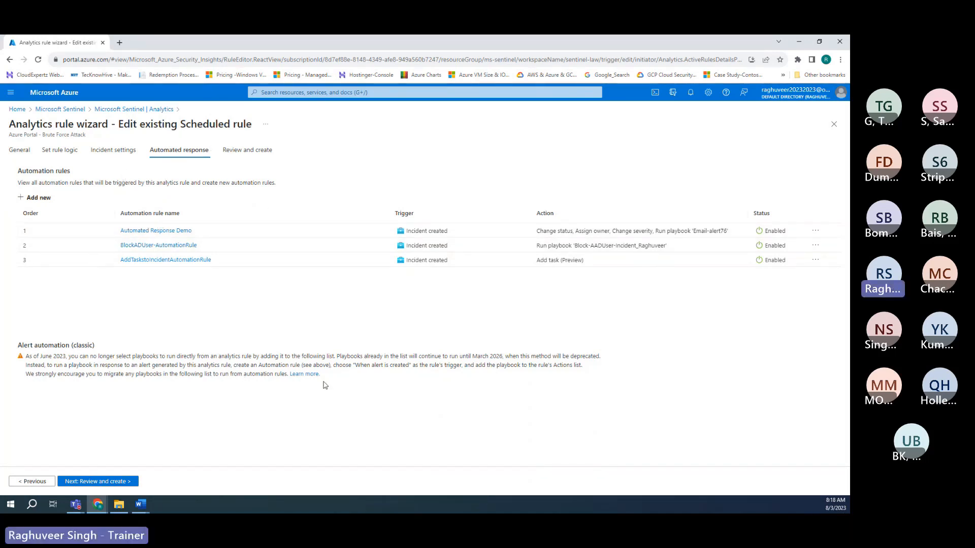
# - Start a new automation rule named Sample_Automation
pyautogui.click(36, 201)
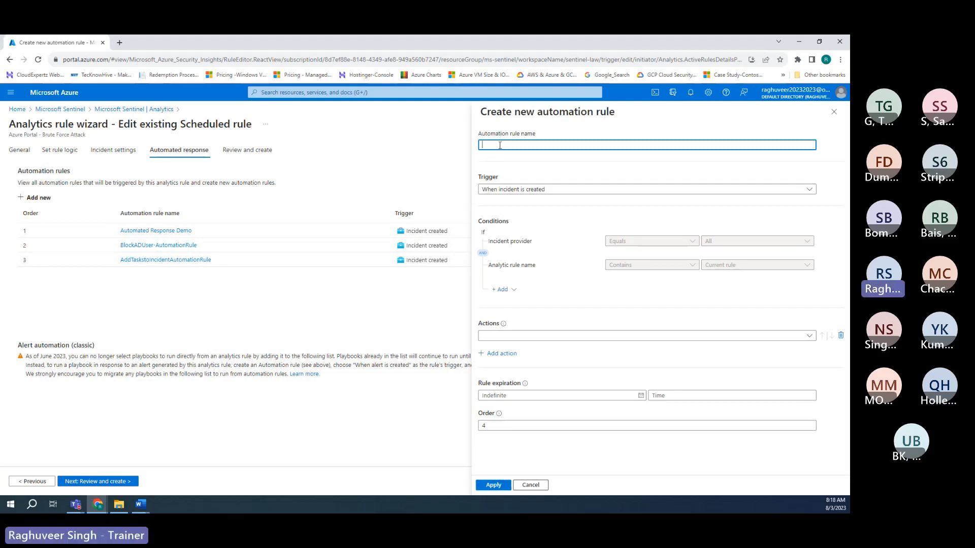
pyautogui.write('Sample')
pyautogui.press('BackSpace')
pyautogui.write('-')
pyautogui.write('Automat')
pyautogui.write('ion')
# - Set the rule's first action to change the incident status to Active
pyautogui.click(548, 336)
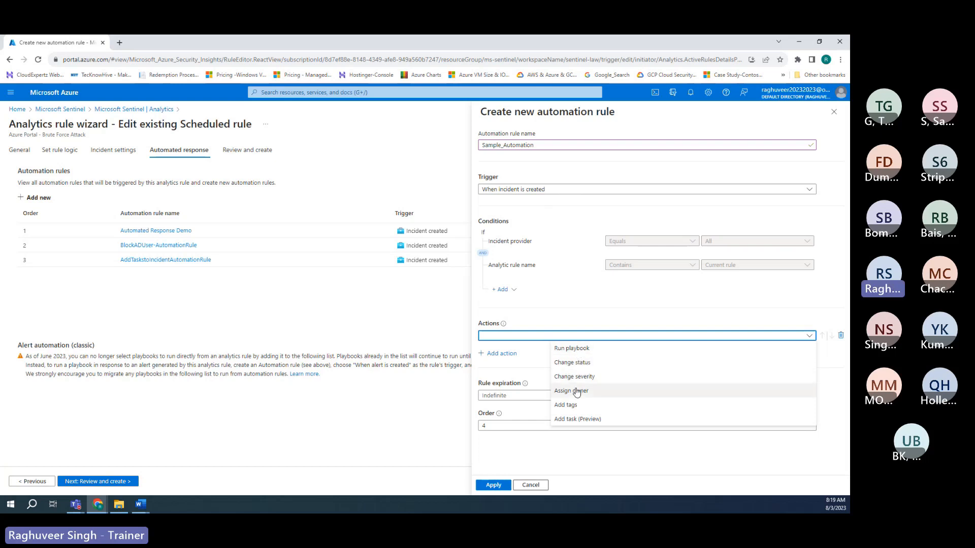
pyautogui.click(567, 365)
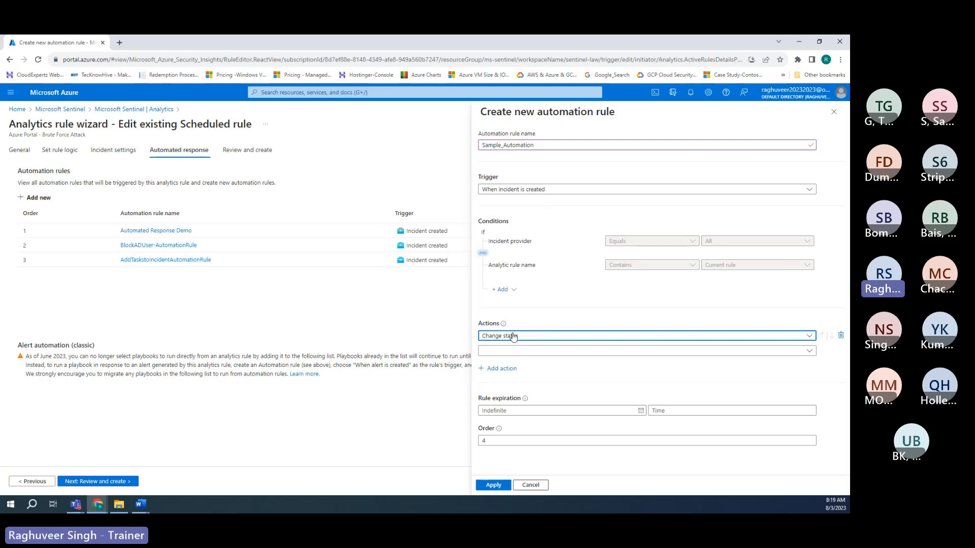
pyautogui.click(518, 350)
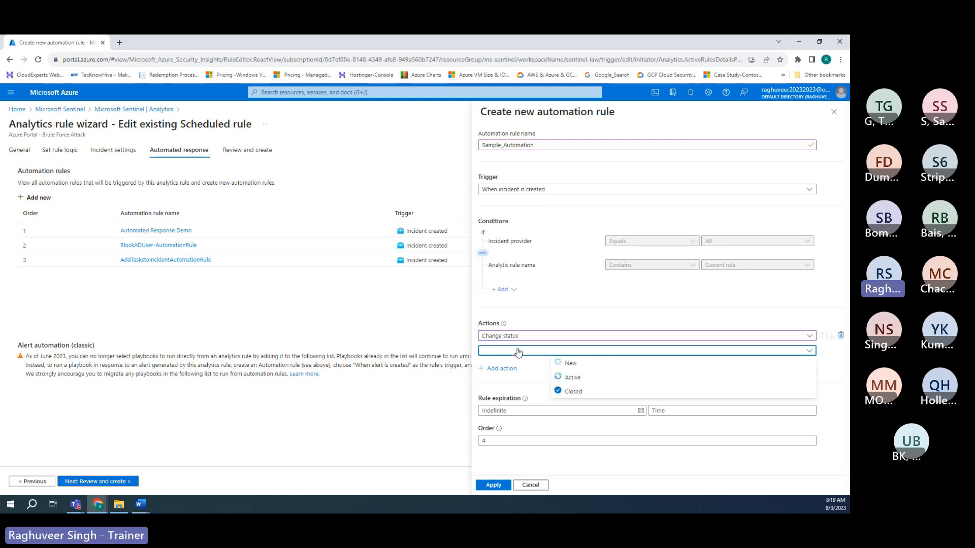
pyautogui.click(571, 377)
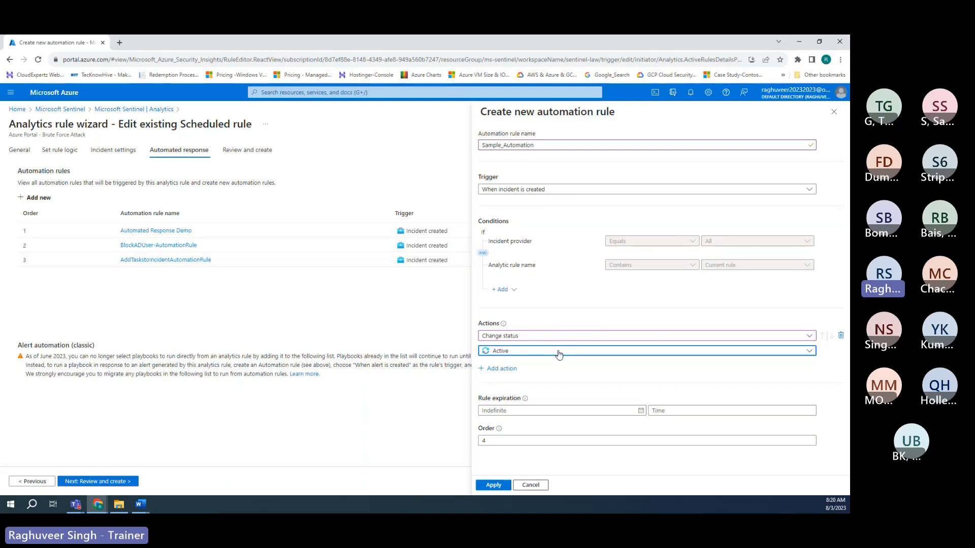
# - Add a second action that changes the incident severity to Medium
pyautogui.click(502, 369)
pyautogui.click(514, 380)
pyautogui.click(552, 375)
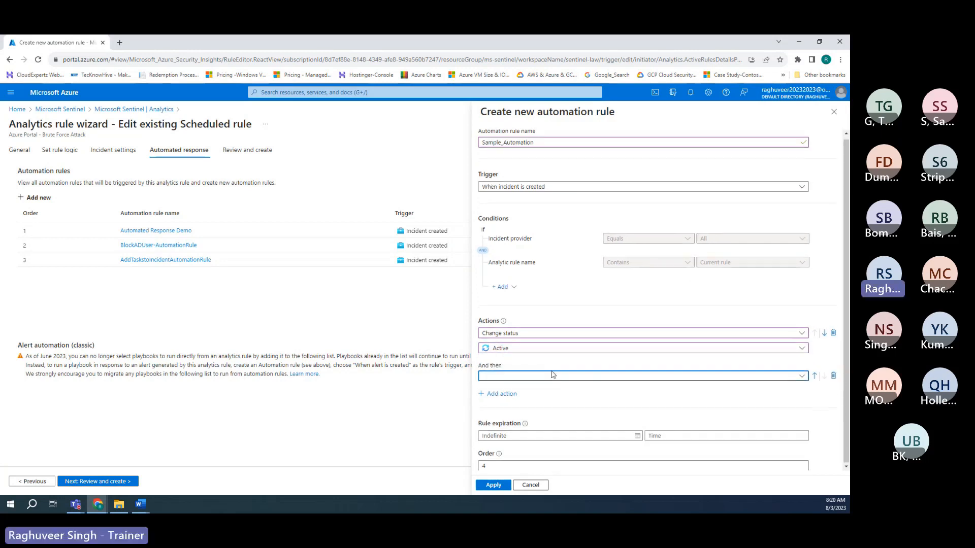
pyautogui.click(524, 377)
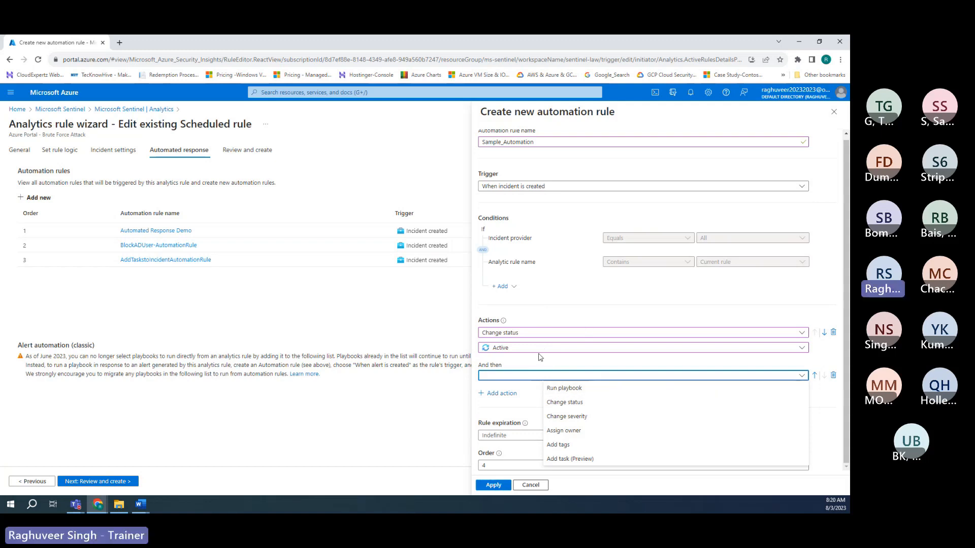
pyautogui.click(557, 417)
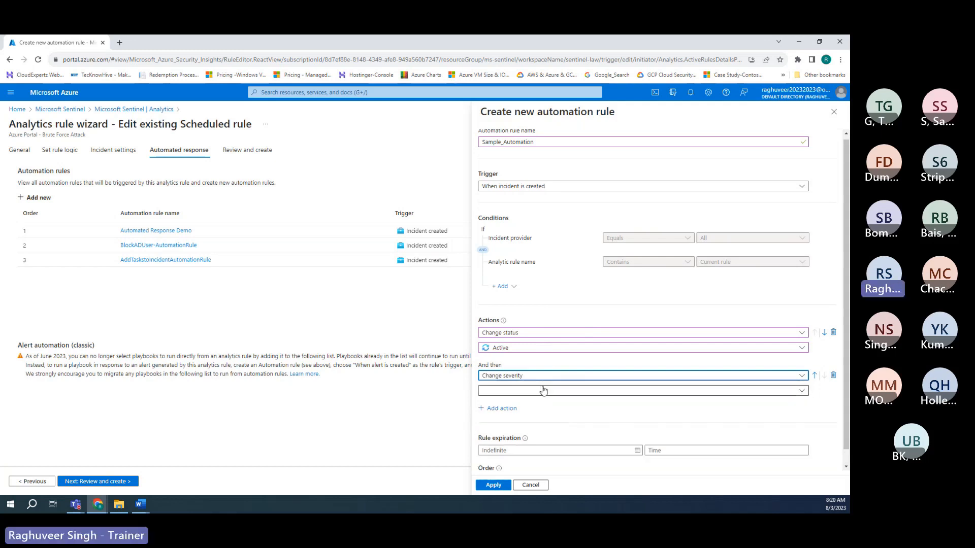
pyautogui.click(509, 394)
pyautogui.scroll(-1, 510, 397)
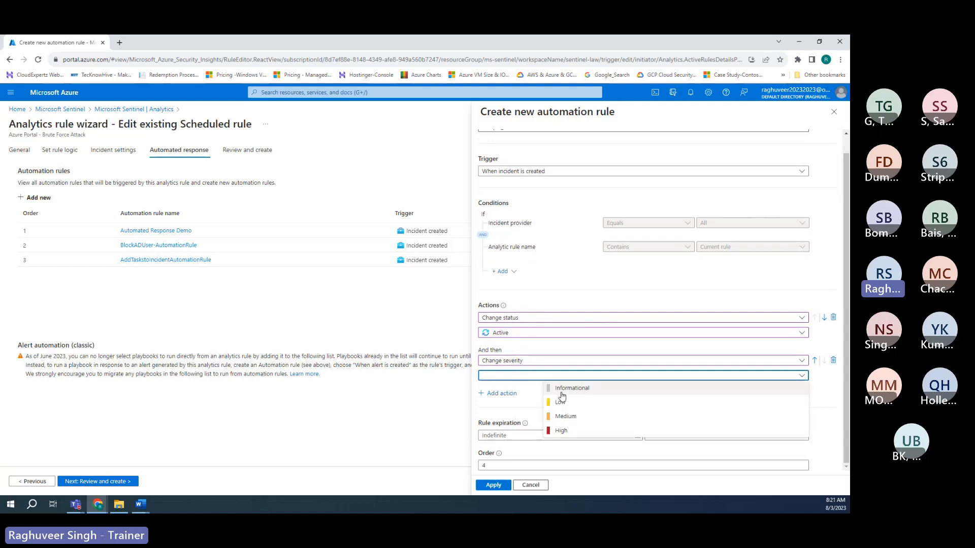
pyautogui.click(565, 417)
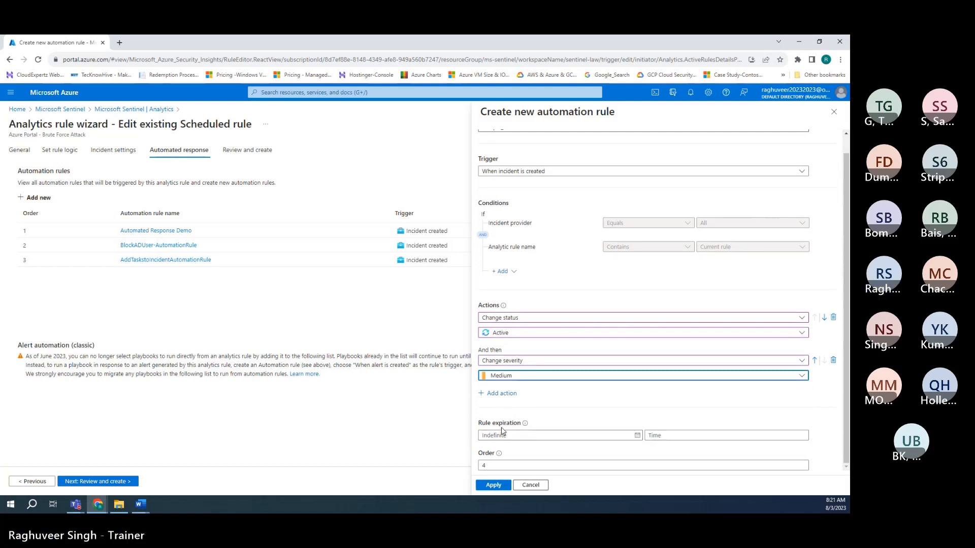
pyautogui.click(502, 394)
# - Make the third action assign the incident owner to the SOC-Operations group
pyautogui.click(505, 404)
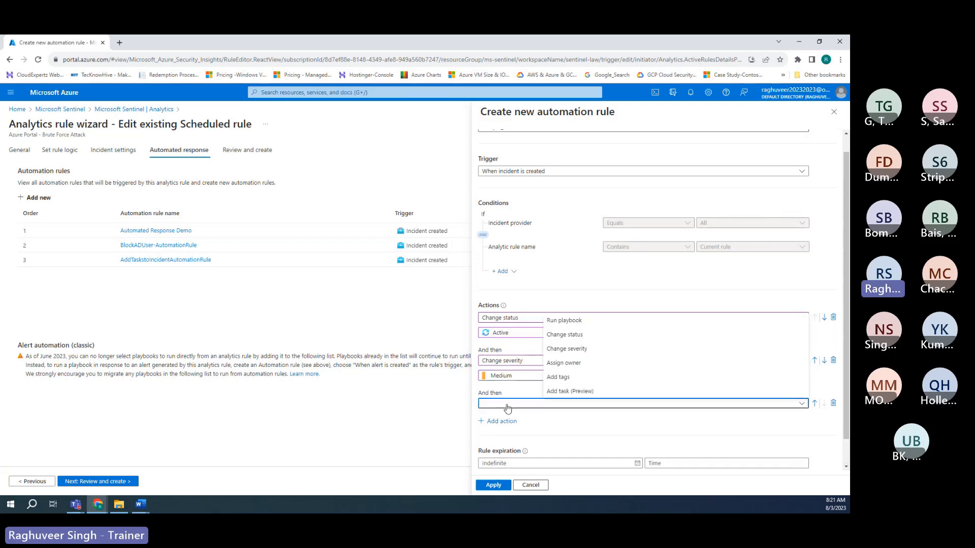
pyautogui.click(570, 369)
pyautogui.scroll(-1, 543, 401)
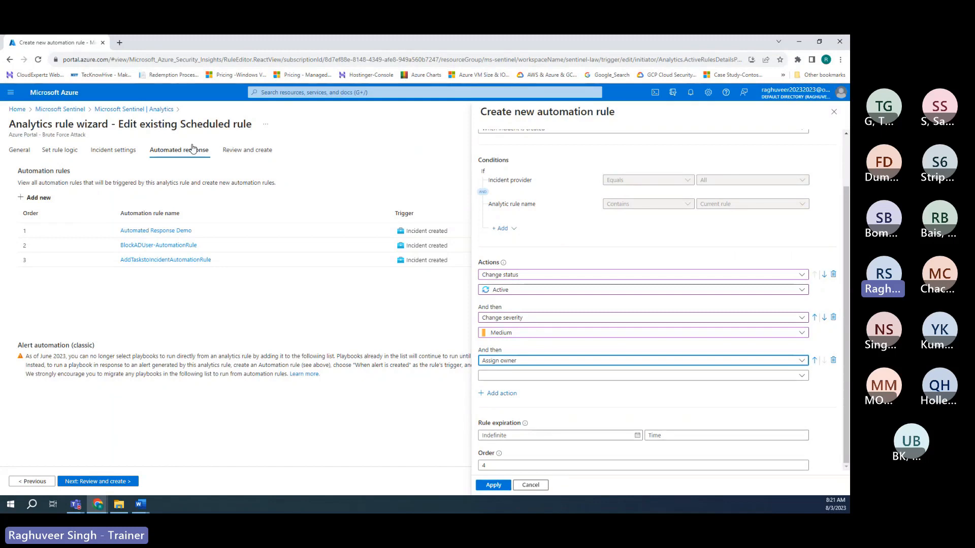
pyautogui.click(519, 380)
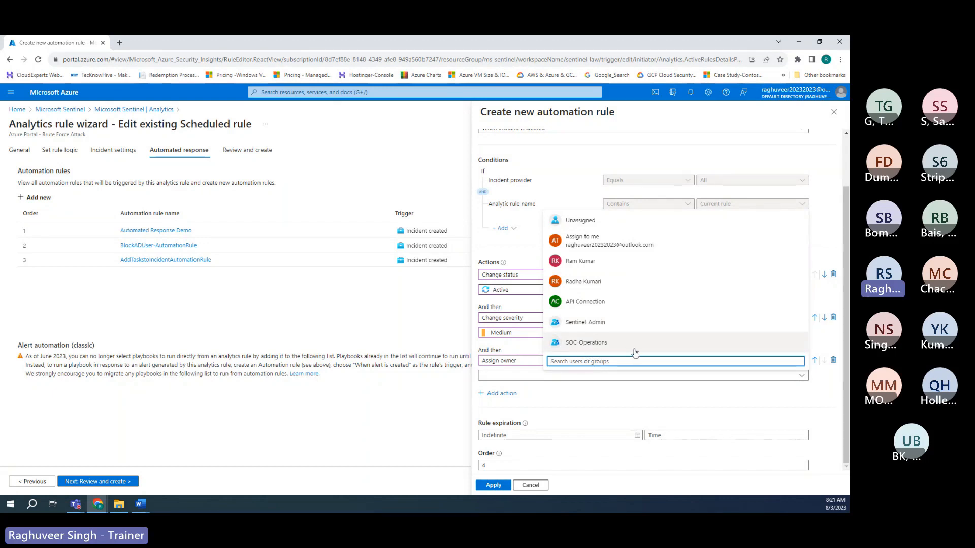
pyautogui.click(578, 343)
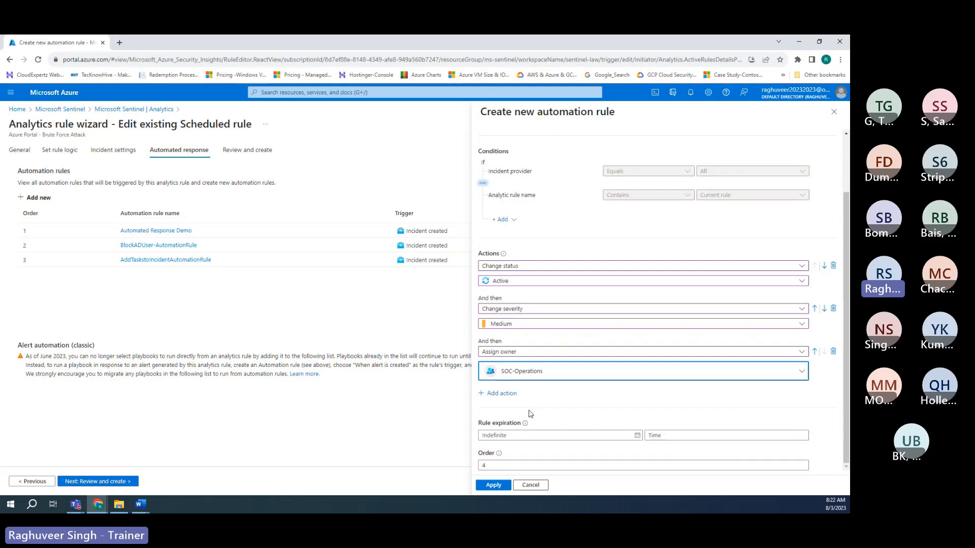
# - Add a fourth action step and list its available action types
pyautogui.click(503, 394)
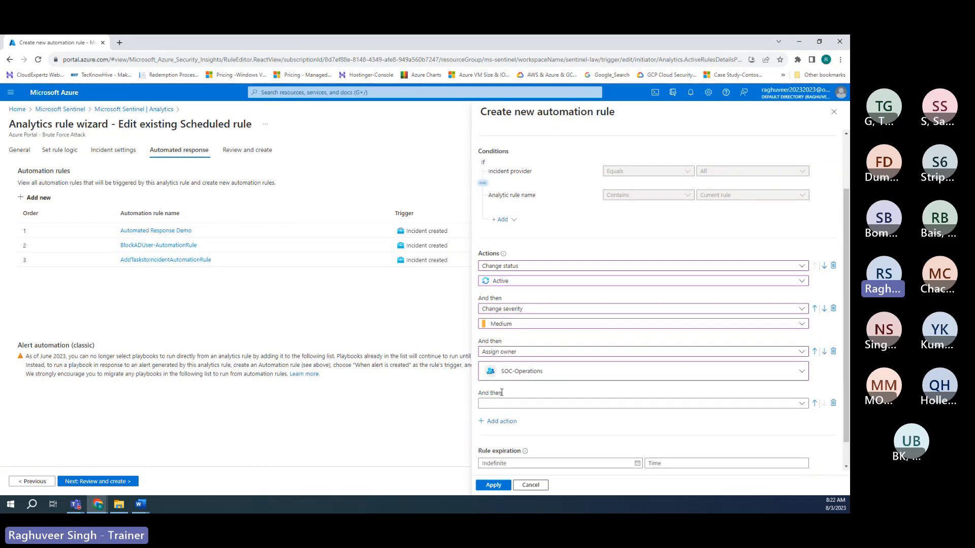
pyautogui.scroll(-1, 565, 377)
pyautogui.click(565, 376)
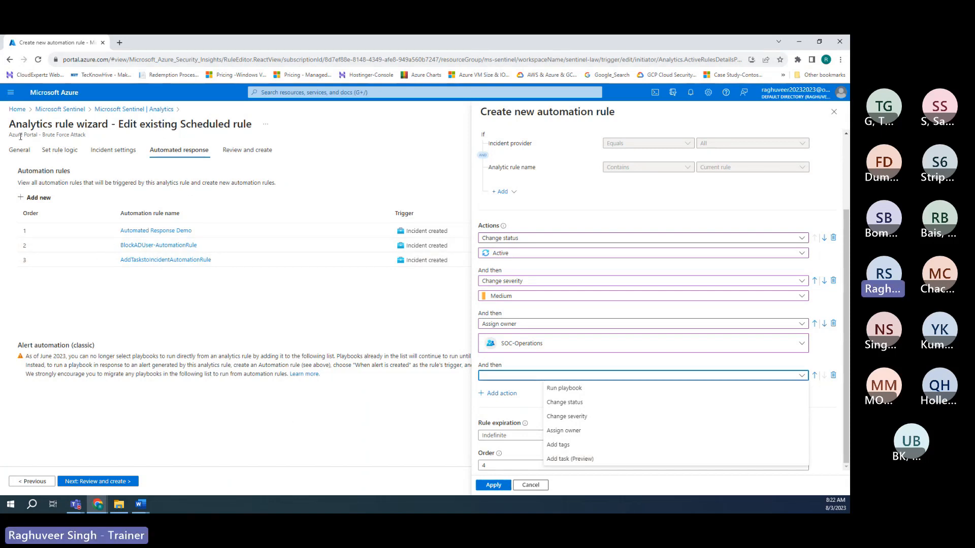
# - Highlight the rule name 'Azure Portal - Brute Force Attack' in the page subtitle
pyautogui.moveTo(9, 135); pyautogui.dragTo(104, 139)
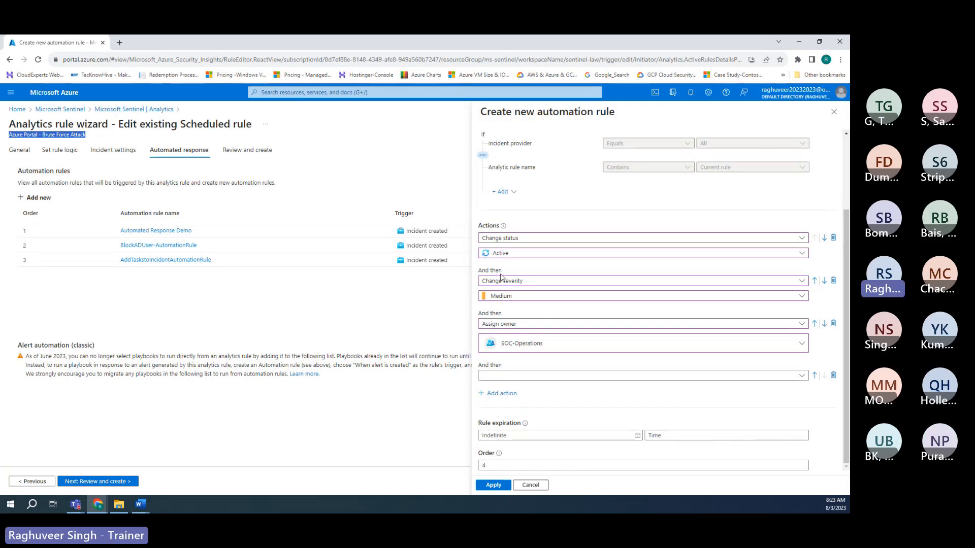
# - Set the rule's fourth action to Add task
pyautogui.click(509, 376)
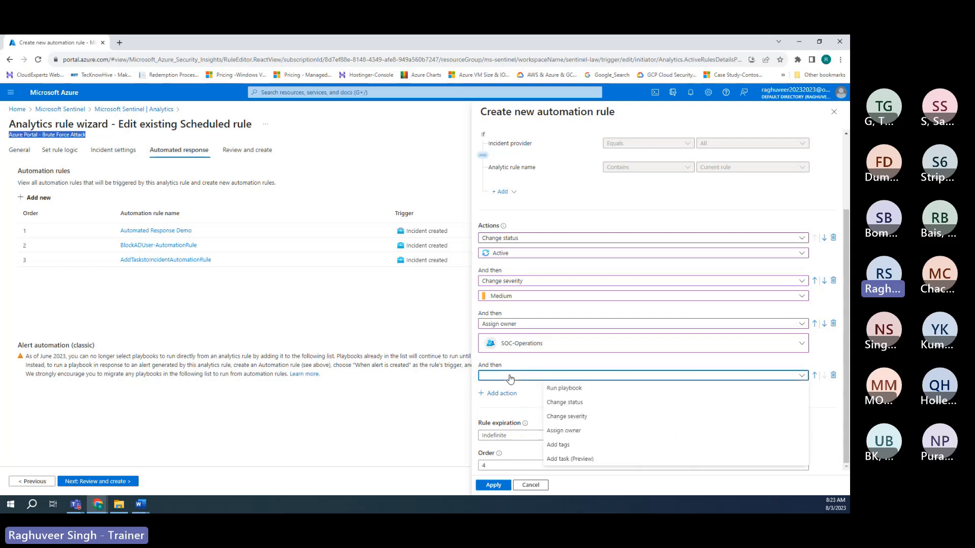
pyautogui.click(559, 459)
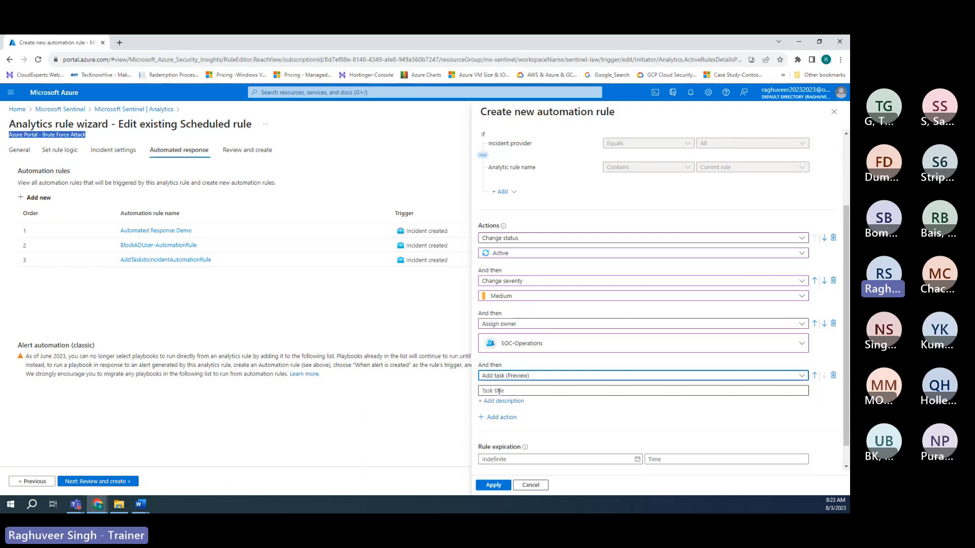
pyautogui.scroll(1, 498, 391)
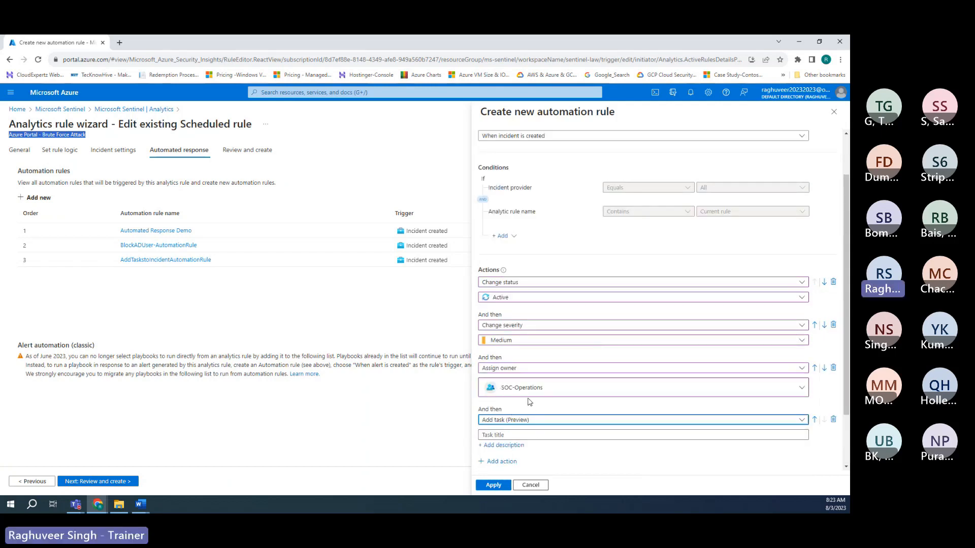
pyautogui.scroll(-1, 529, 402)
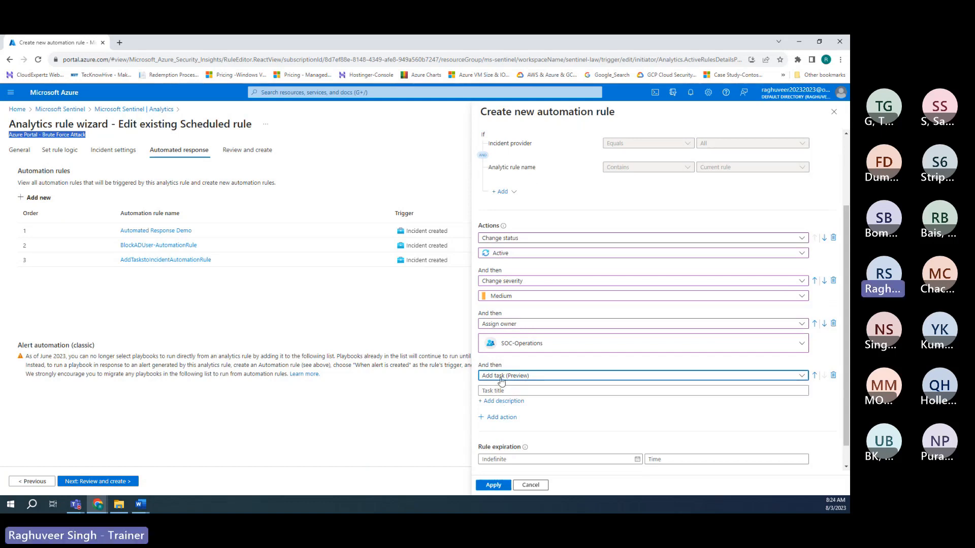
# - Title the task 'Steps to be followed by the Assigned Engineer'
pyautogui.click(488, 390)
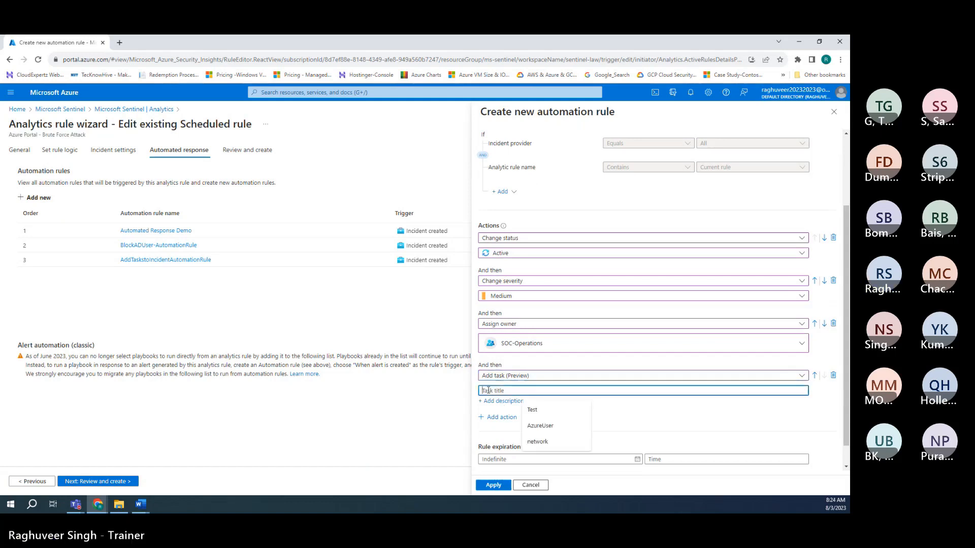
pyautogui.write('Steps to be followed ')
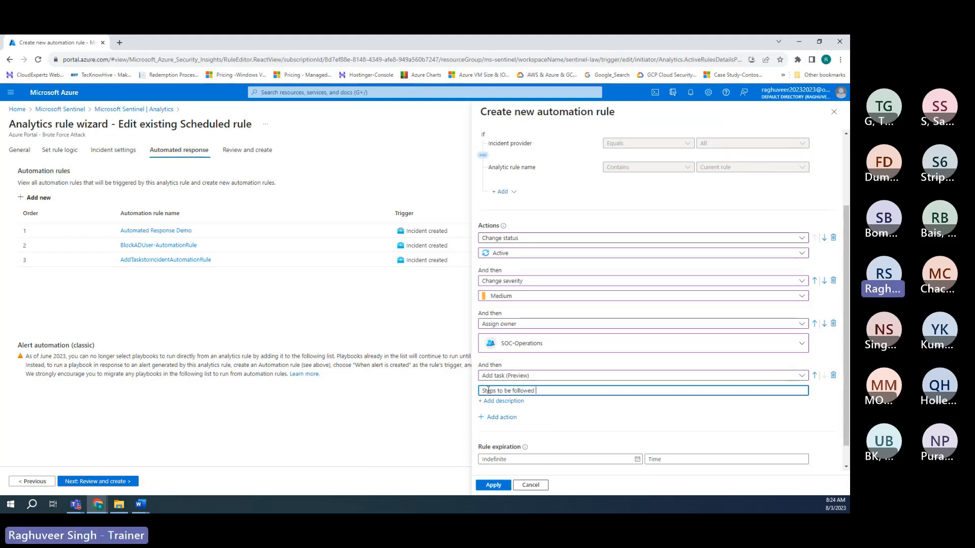
pyautogui.write('in')
pyautogui.press('BackSpace')
pyautogui.press('BackSpace')
pyautogui.press('BackSpace')
pyautogui.write('when')
pyautogui.press('BackSpace')
pyautogui.press('BackSpace')
pyautogui.press('BackSpace')
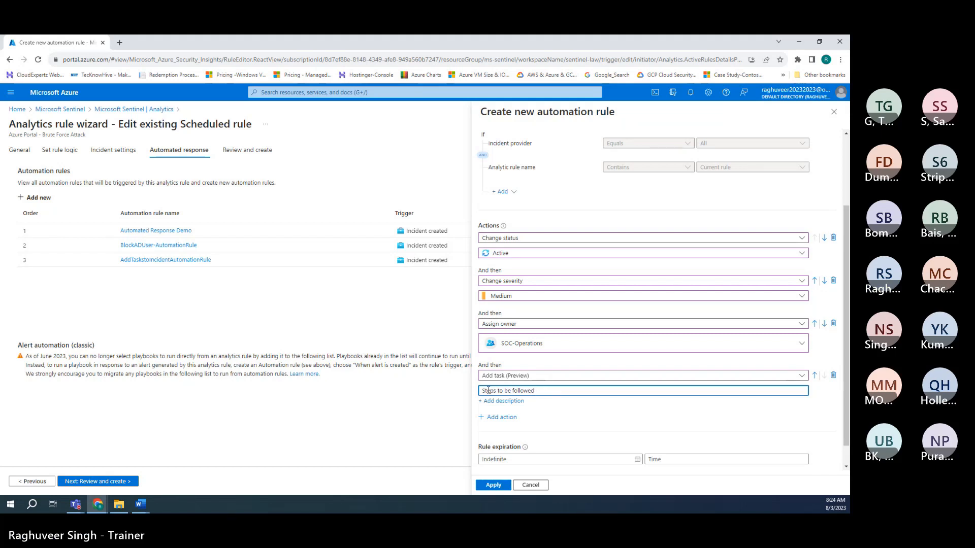
pyautogui.write('followed by the Engineer')
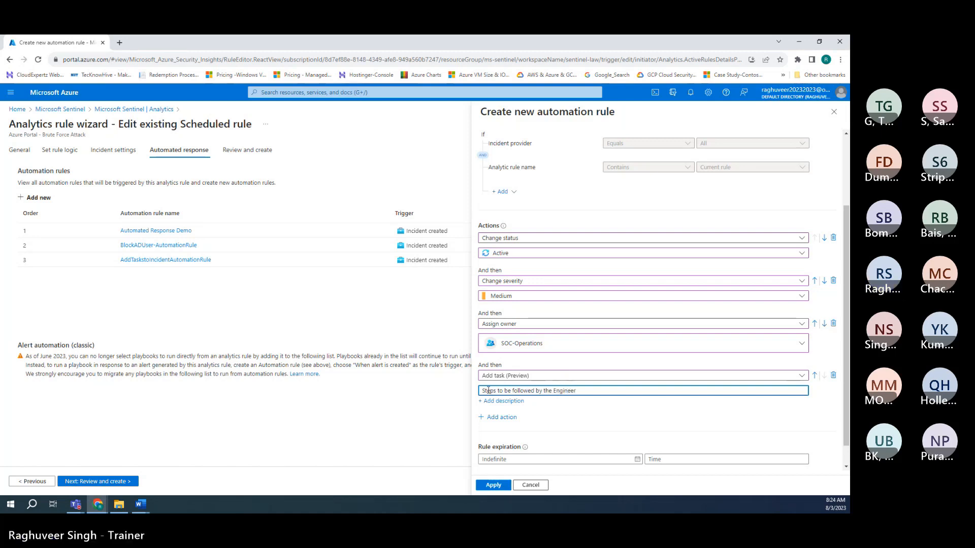
pyautogui.click(553, 390)
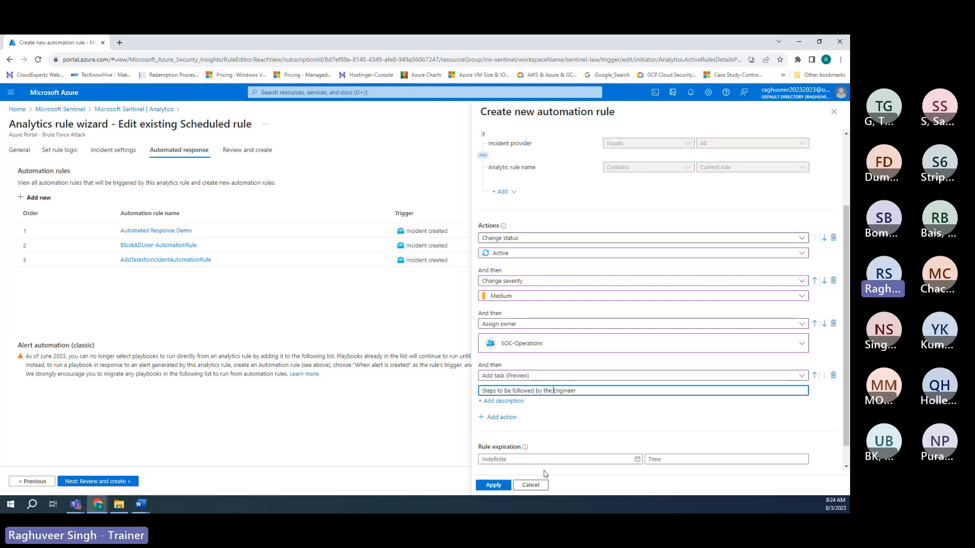
pyautogui.write('Assigned')
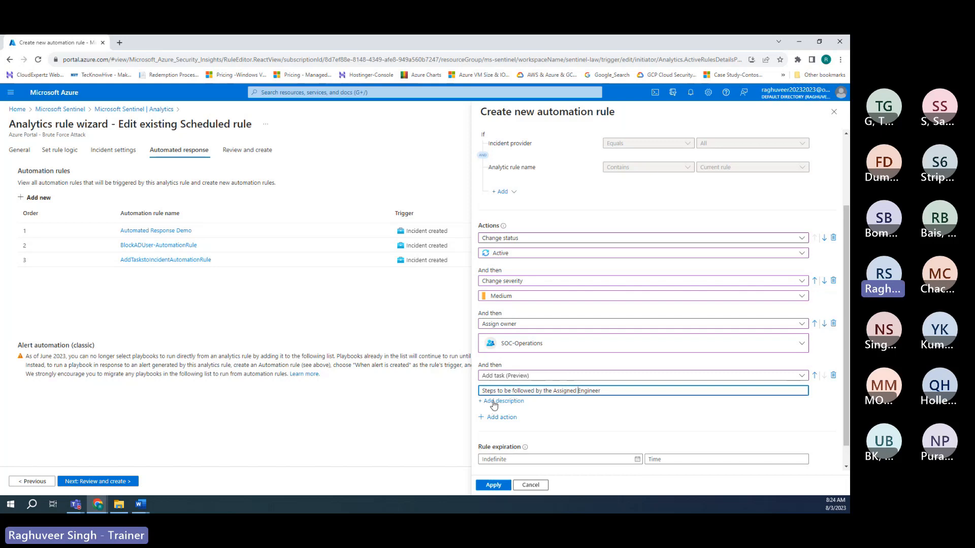
# - Start the task description with 'As soon as you pickup this incident, kindly follow the following steps:-'
pyautogui.click(497, 402)
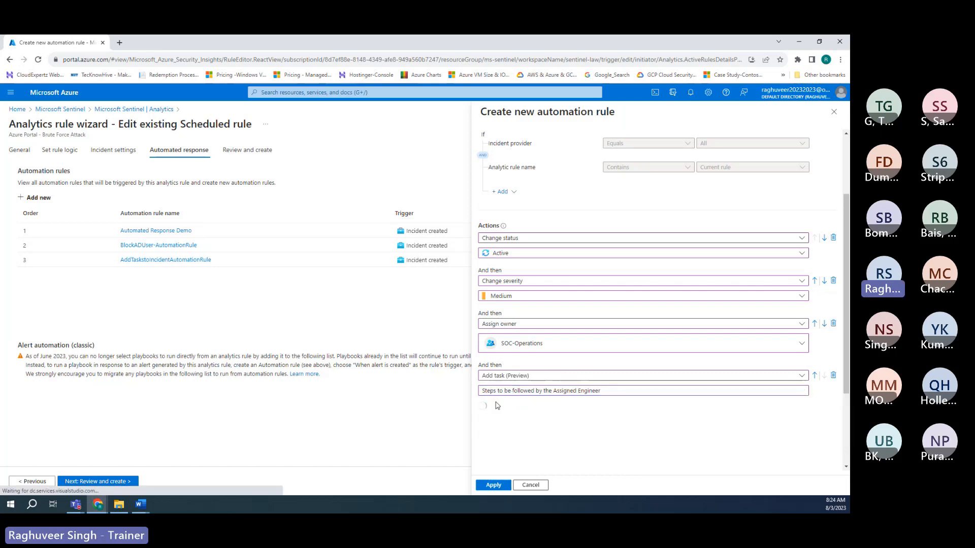
pyautogui.scroll(-2, 517, 358)
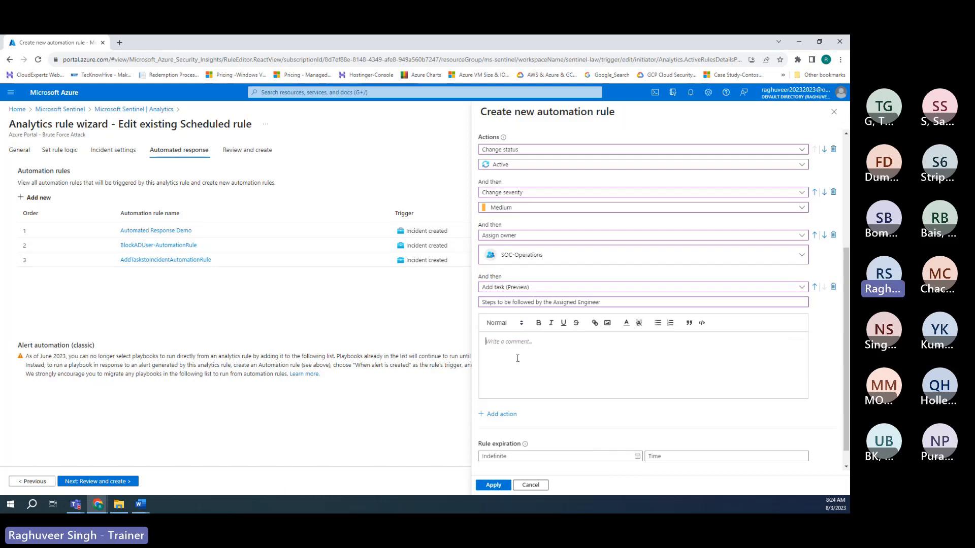
pyautogui.write('As')
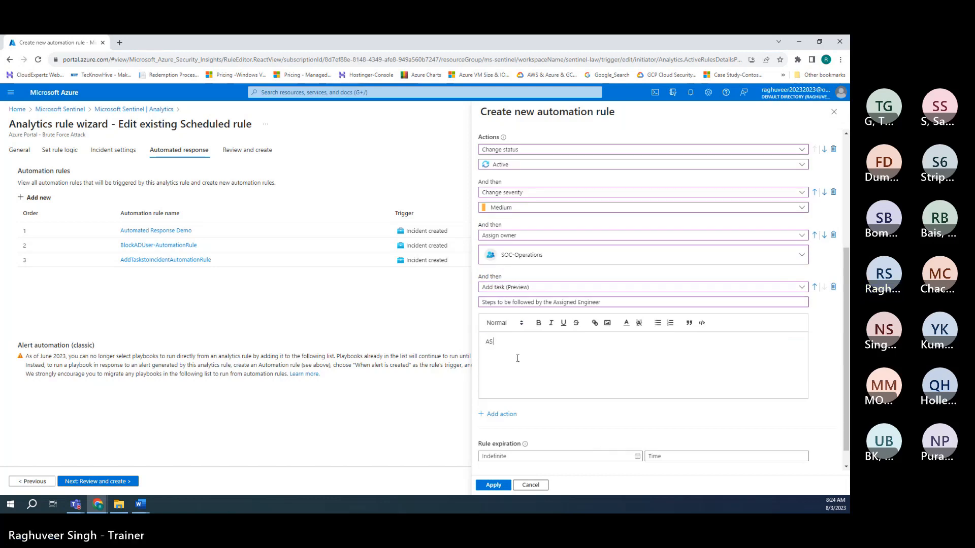
pyautogui.write(' soon as you pick')
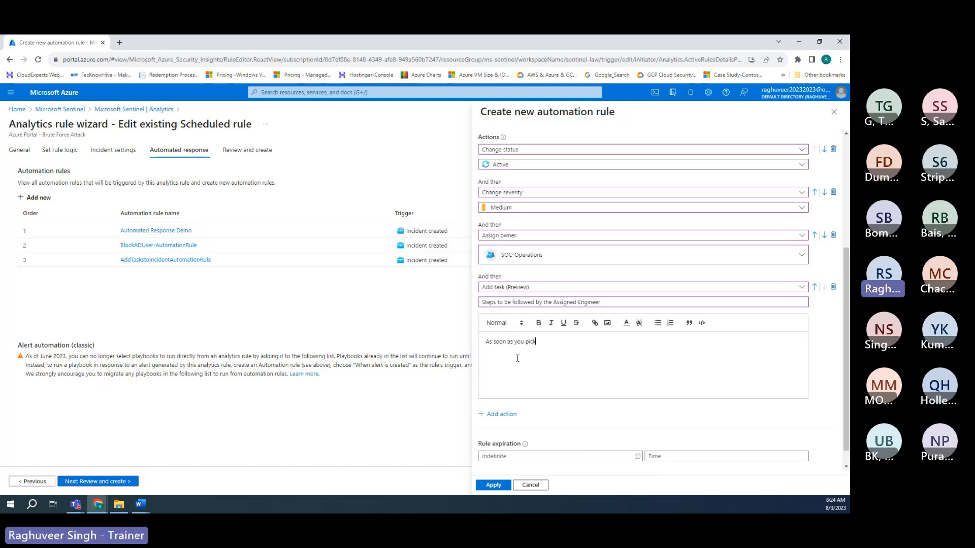
pyautogui.write('up this incident, ki')
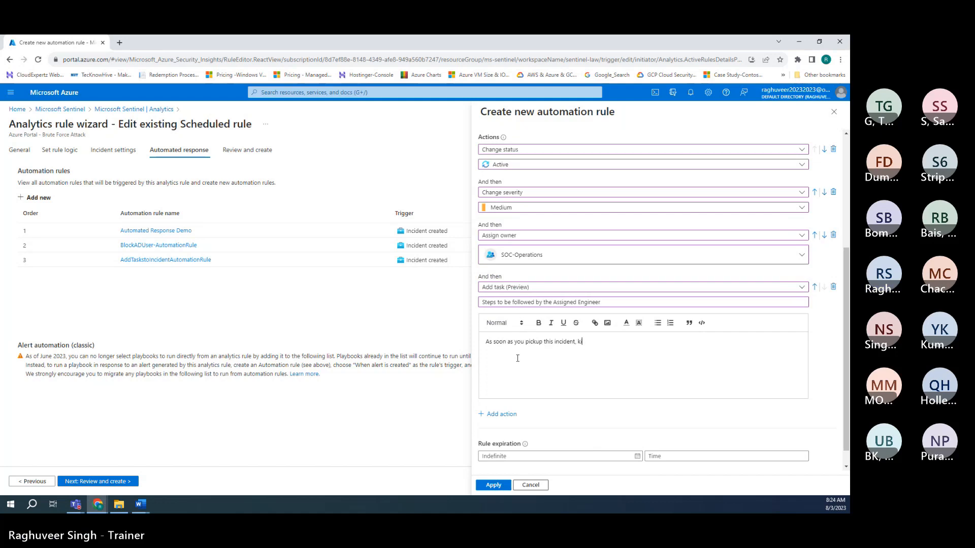
pyautogui.write('ndly follow the ')
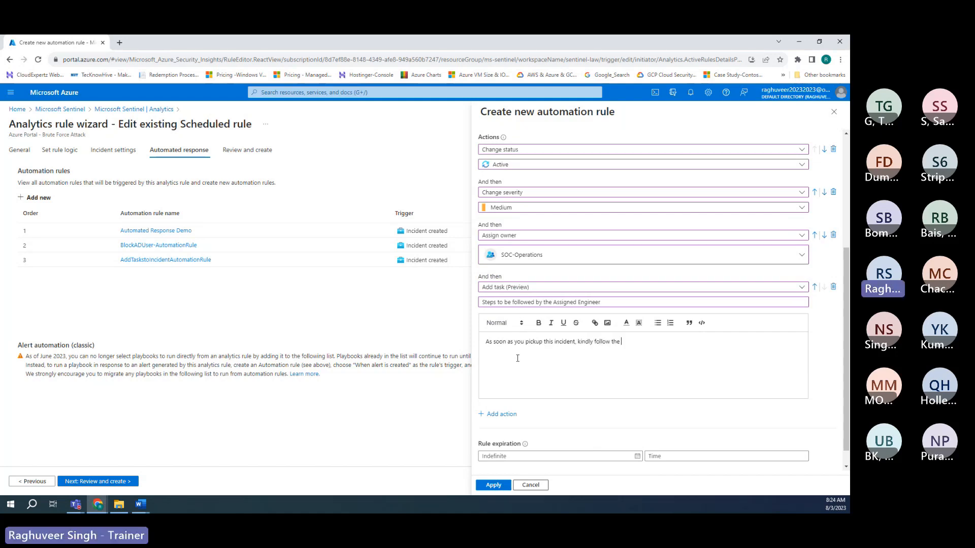
pyautogui.write('following steps:-')
pyautogui.press('Return')
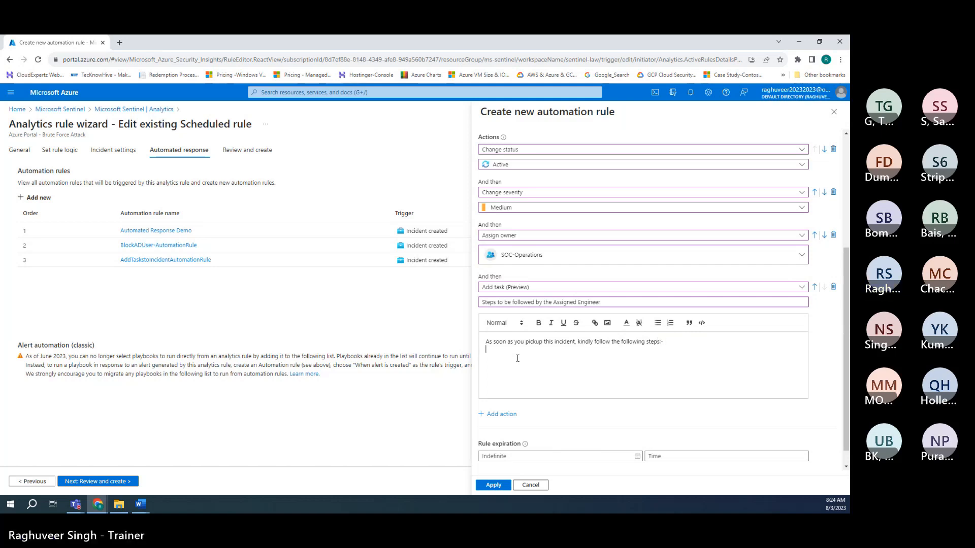
# - List four numbered steps, from identifying the compromised identity to guiding affected users
pyautogui.write('1')
pyautogui.write('C')
pyautogui.write('identify the ')
pyautogui.write('iden')
pyautogui.write('ity ')
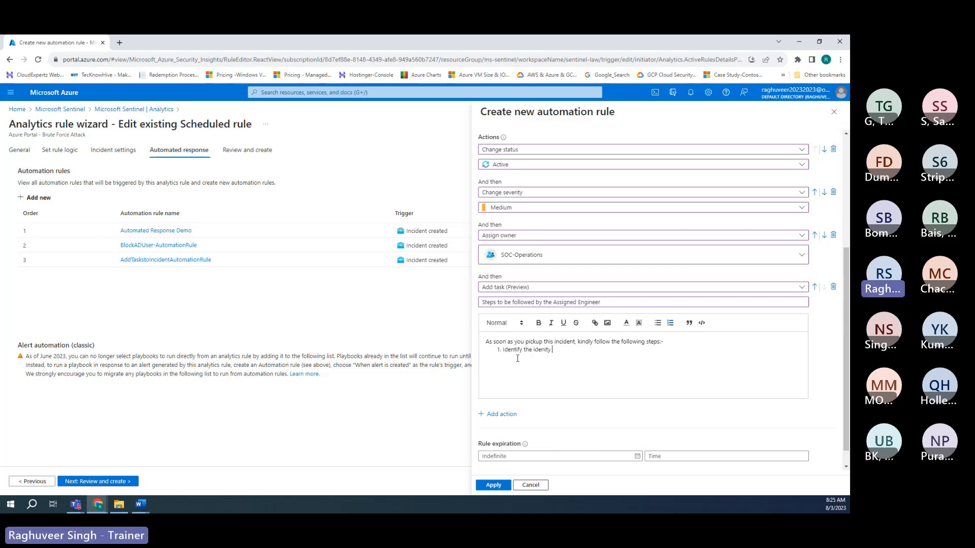
pyautogui.write('which is compromised')
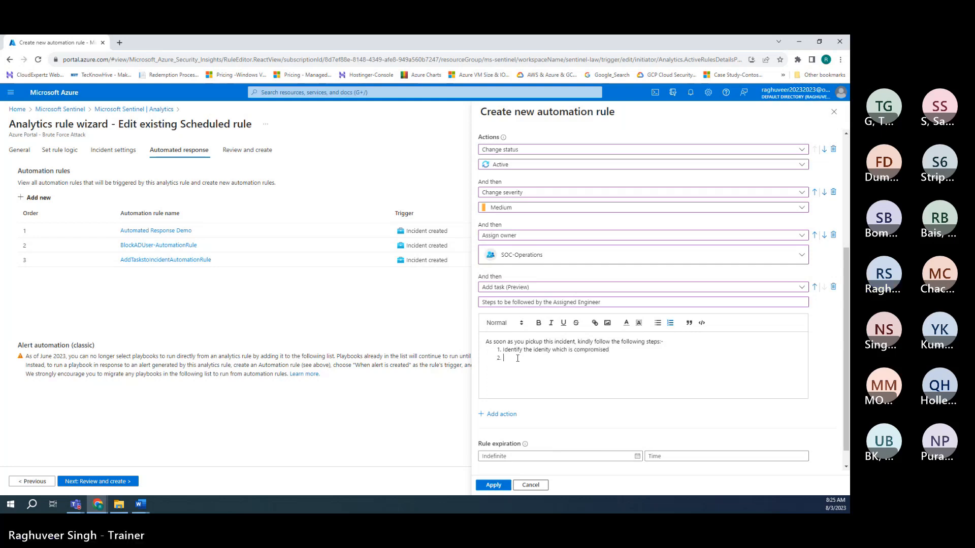
pyautogui.write('Conn')
pyautogui.press('BackSpace')
pyautogui.press('BackSpace')
pyautogui.press('BackSpace')
pyautogui.press('BackSpace')
pyautogui.write('Look')
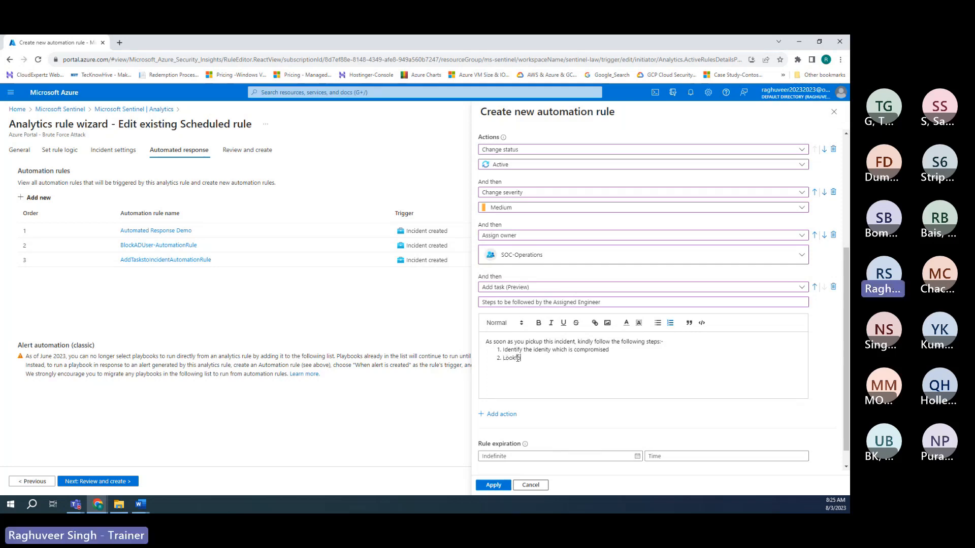
pyautogui.write(' for identity ')
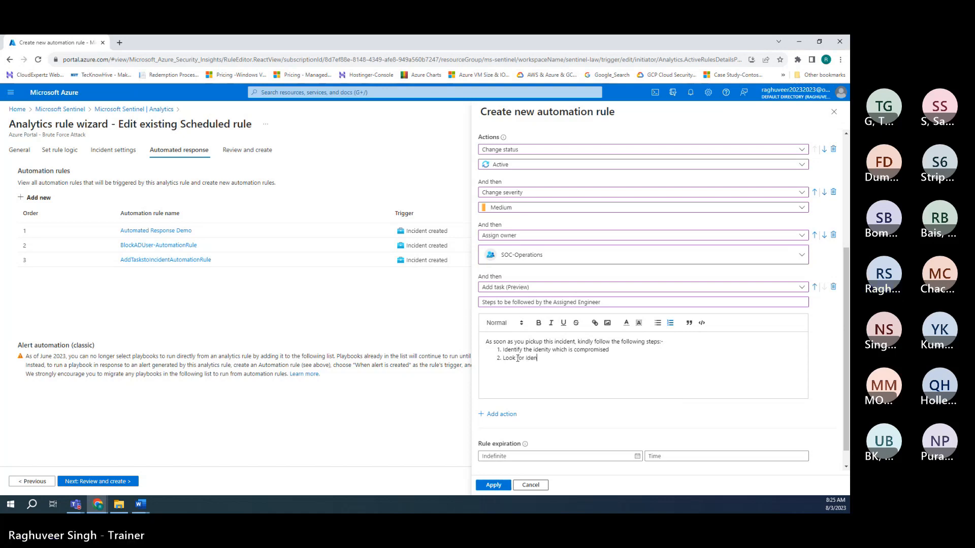
pyautogui.write('Manager and east')
pyautogui.press('BackSpace')
pyautogui.press('BackSpace')
pyautogui.press('BackSpace')
pyautogui.write('sta')
pyautogui.write('blis')
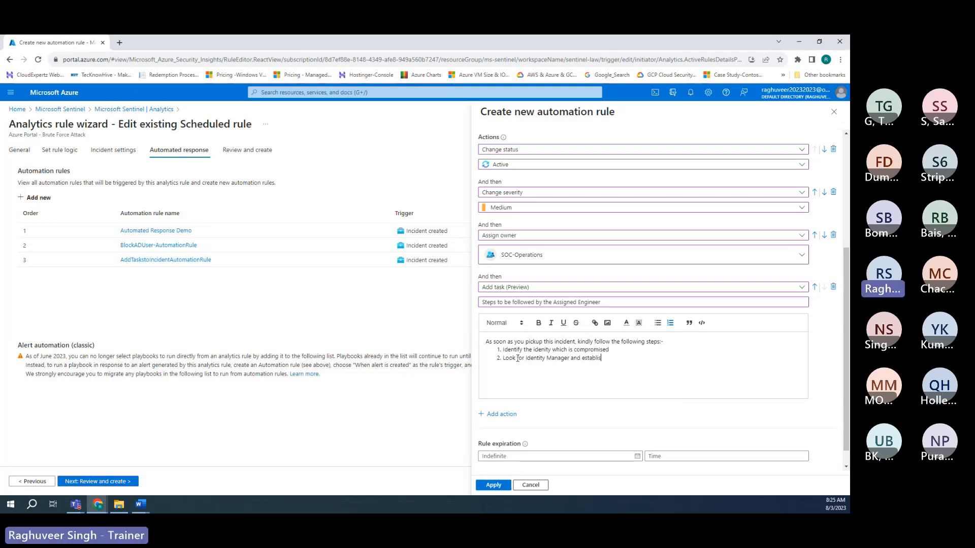
pyautogui.write('h a communication with e')
pyautogui.write('e manager')
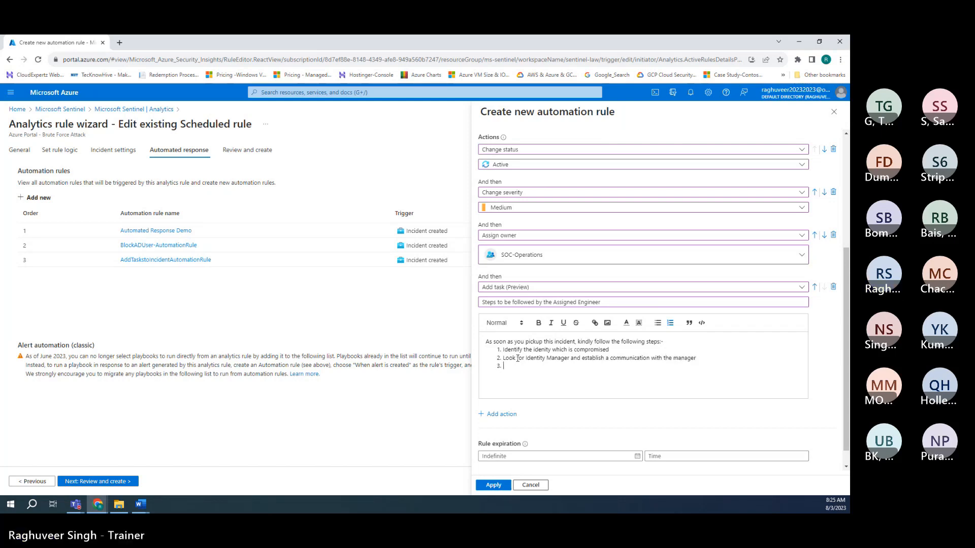
pyautogui.write('Find out i')
pyautogui.write('f this e')
pyautogui.write('ctivity')
pyautogui.write(' was ')
pyautogui.write('in')
pyautogui.write('tended')
pyautogui.write('Provided gu')
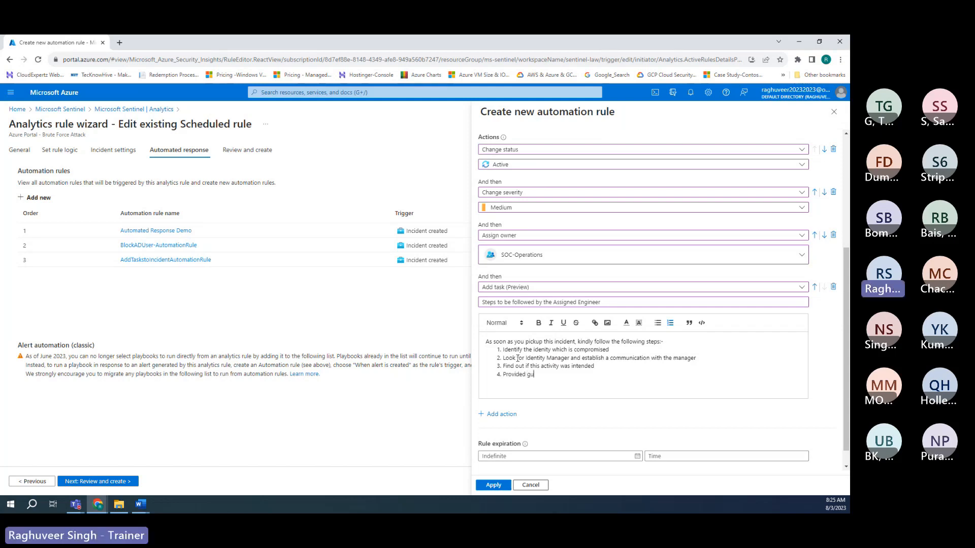
pyautogui.write('didan')
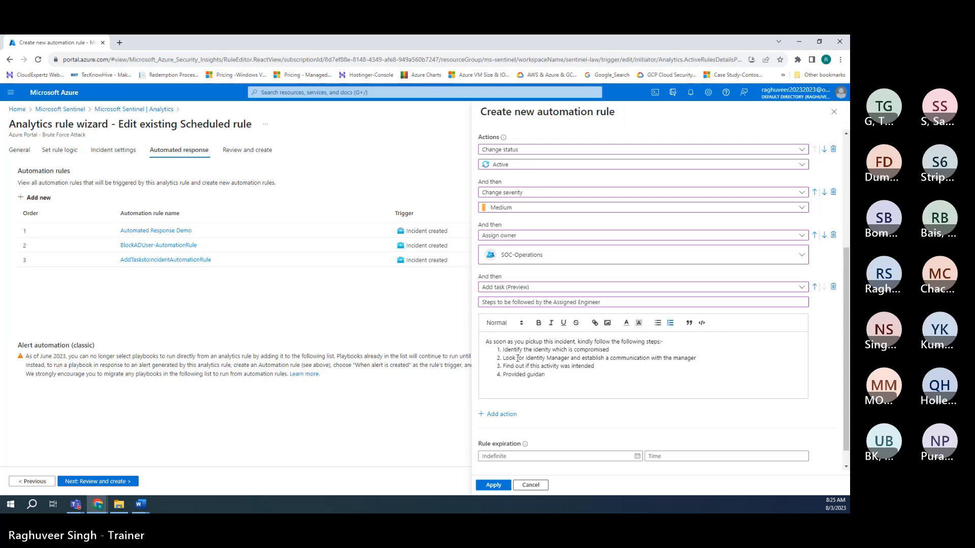
pyautogui.write('ce to manager ')
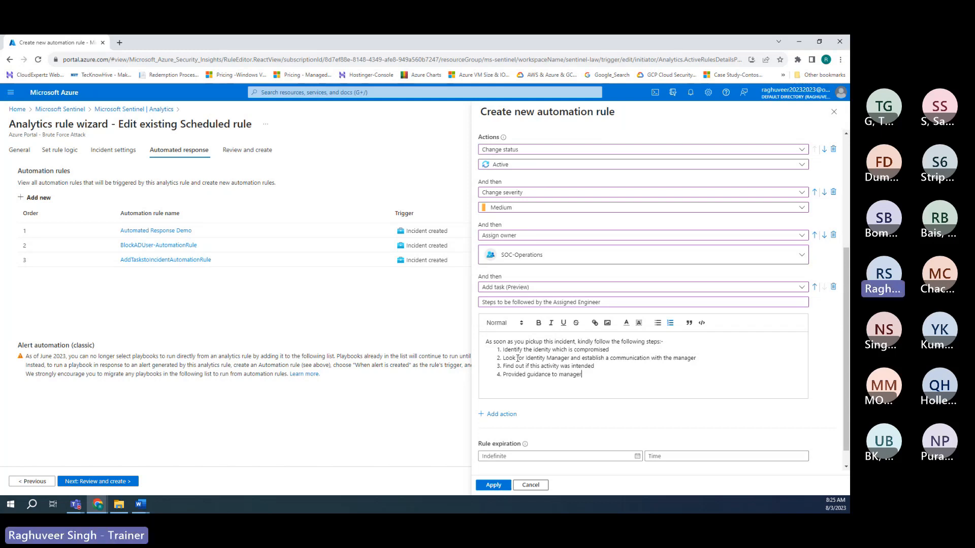
pyautogui.write('or affecte')
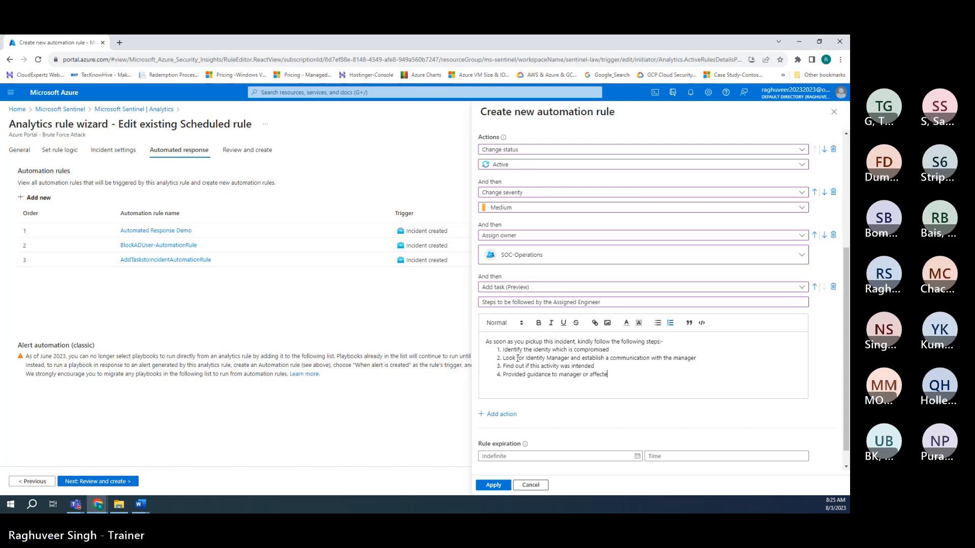
pyautogui.write('d users')
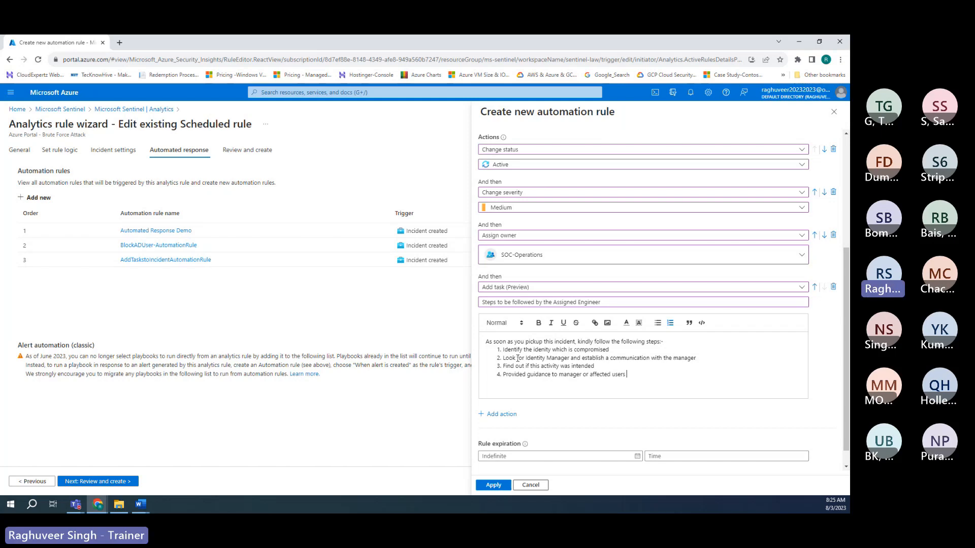
pyautogui.write(' for furture r')
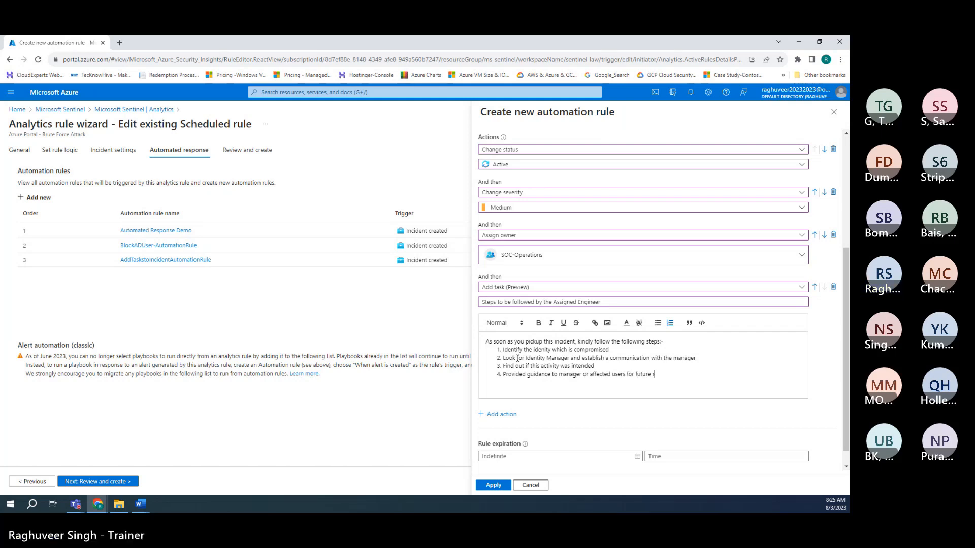
pyautogui.write('eference.')
pyautogui.press('Return')
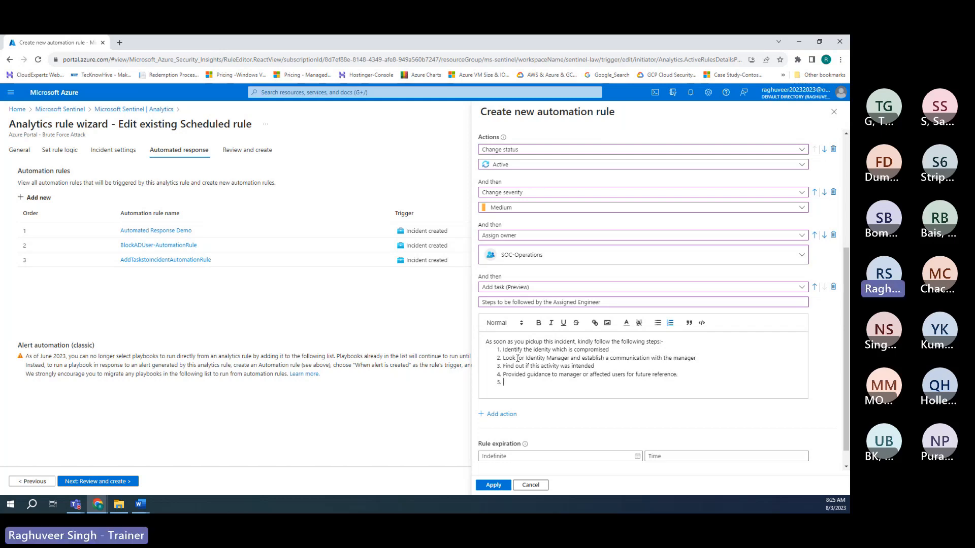
# - Add 'Also, following URL containing the SOP can be referenced:-' and the Confluence SOP URL below it
pyautogui.press('Return')
pyautogui.write('A')
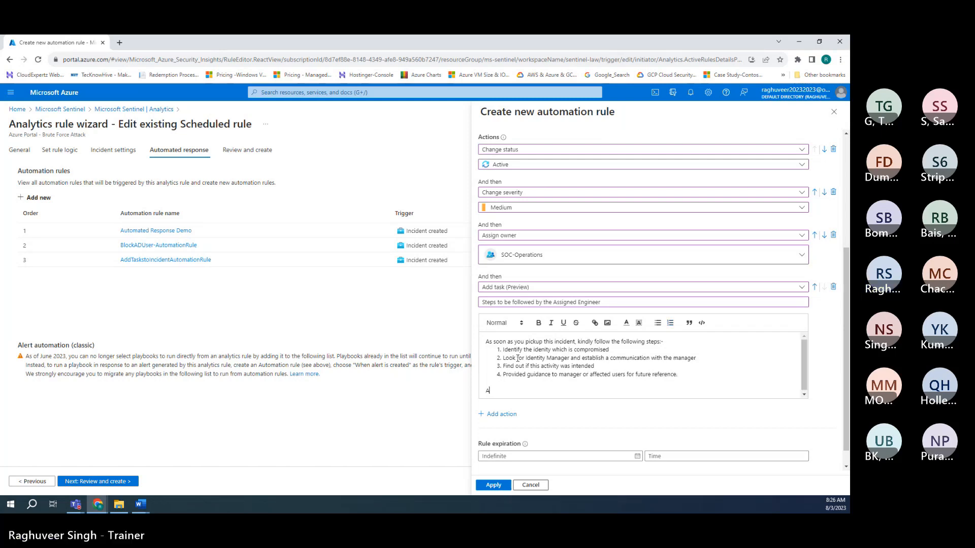
pyautogui.write('lso, following URL connec')
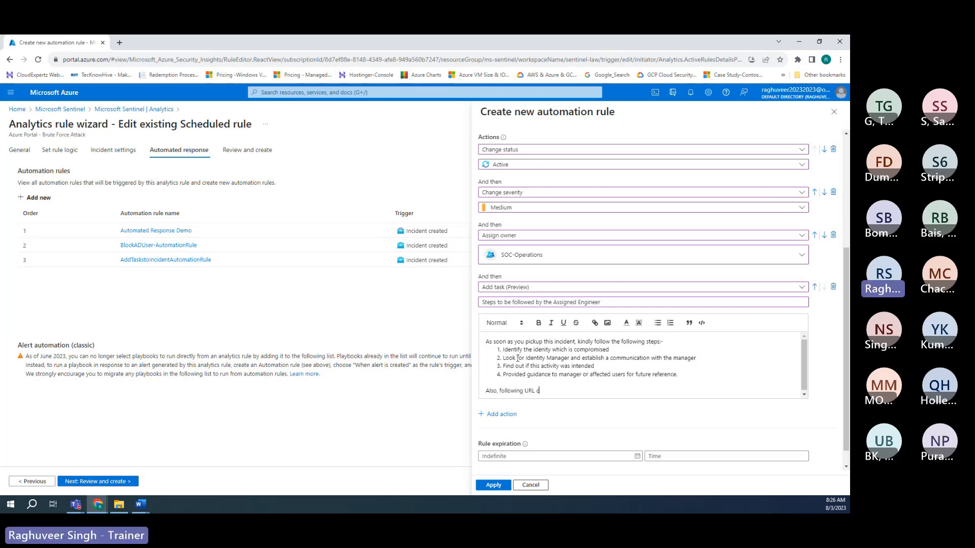
pyautogui.press('BackSpace')
pyautogui.press('BackSpace')
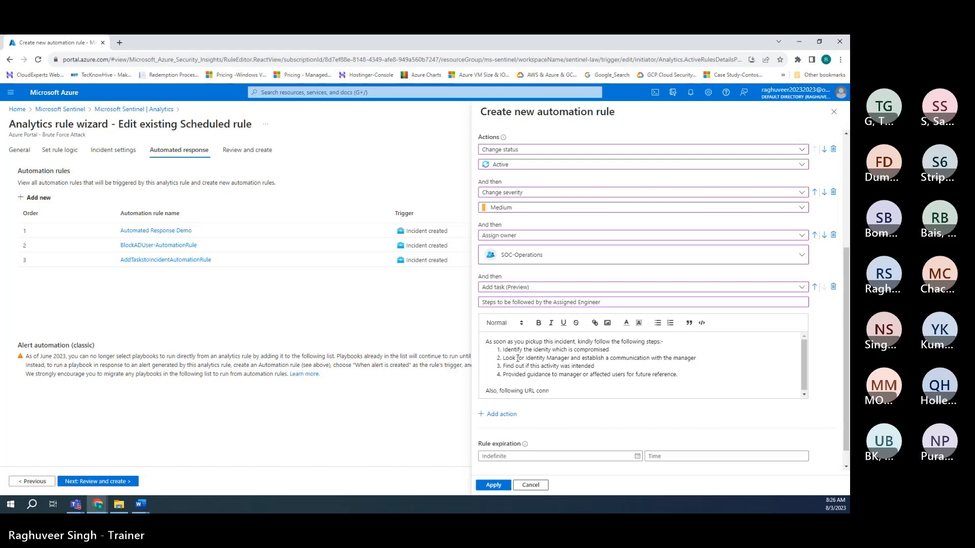
pyautogui.press('BackSpace')
pyautogui.press('BackSpace')
pyautogui.press('BackSpace')
pyautogui.write('containing the SOP ')
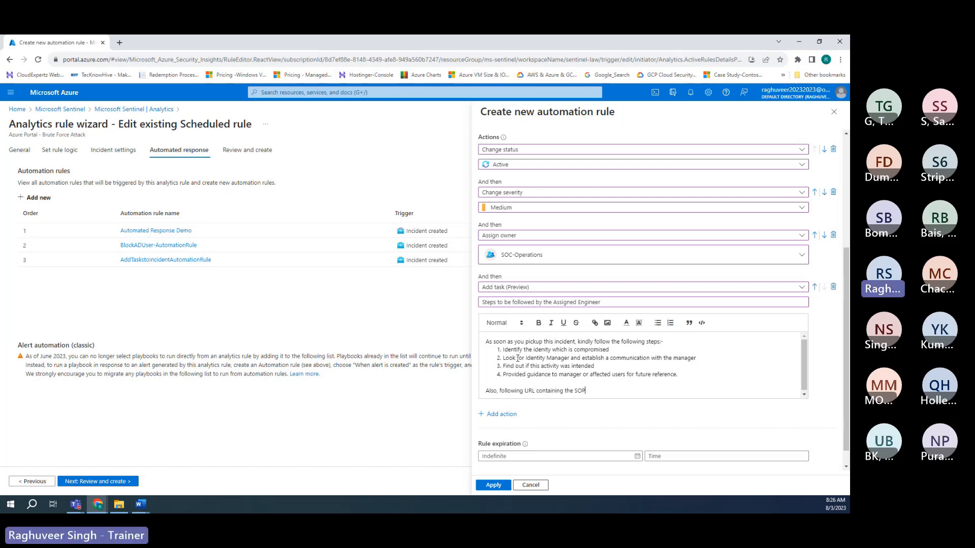
pyautogui.write('ca')
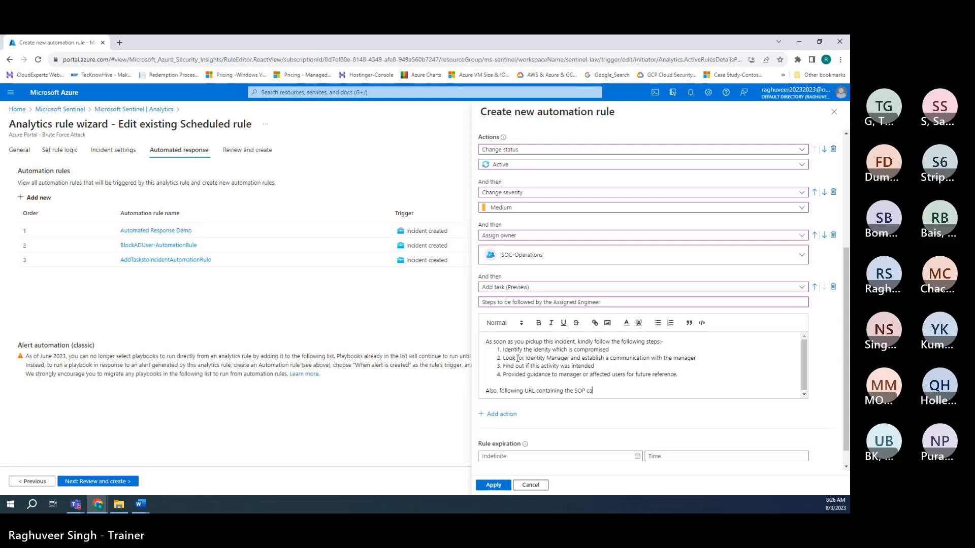
pyautogui.write('n be referenced:-')
pyautogui.press('Return')
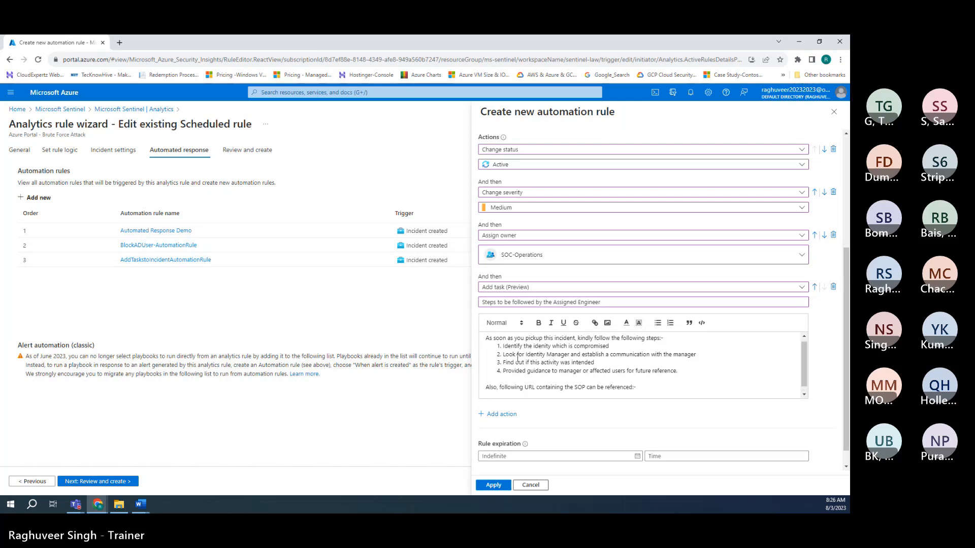
pyautogui.write('www.conflue')
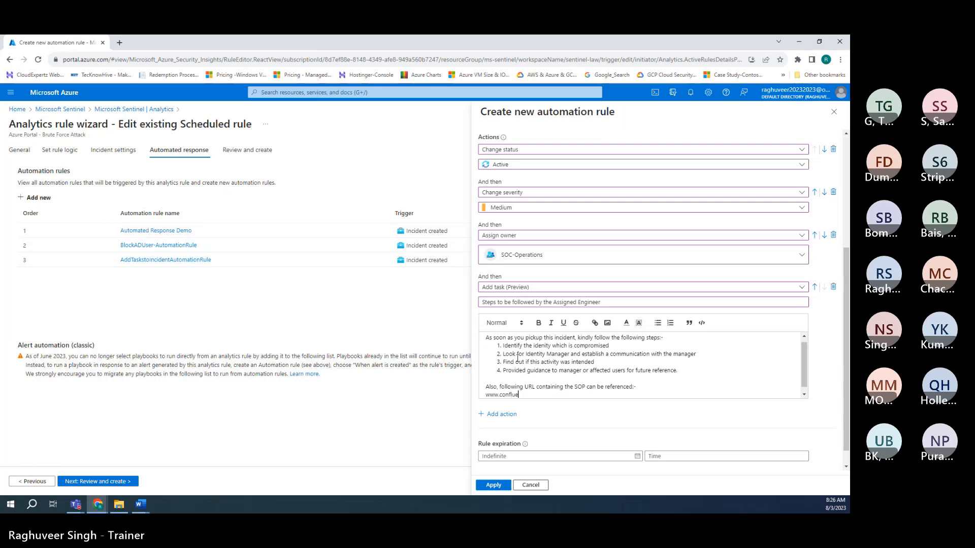
pyautogui.write('nce.com/dx')
pyautogui.write('c')
pyautogui.write('/SO')
pyautogui.write('P/')
pyautogui.write('Azure')
pyautogui.write('-pro')
pyautogui.write('ortal')
pyautogui.write('-brute')
pyautogui.write('-force')
pyautogui.write('-attack')
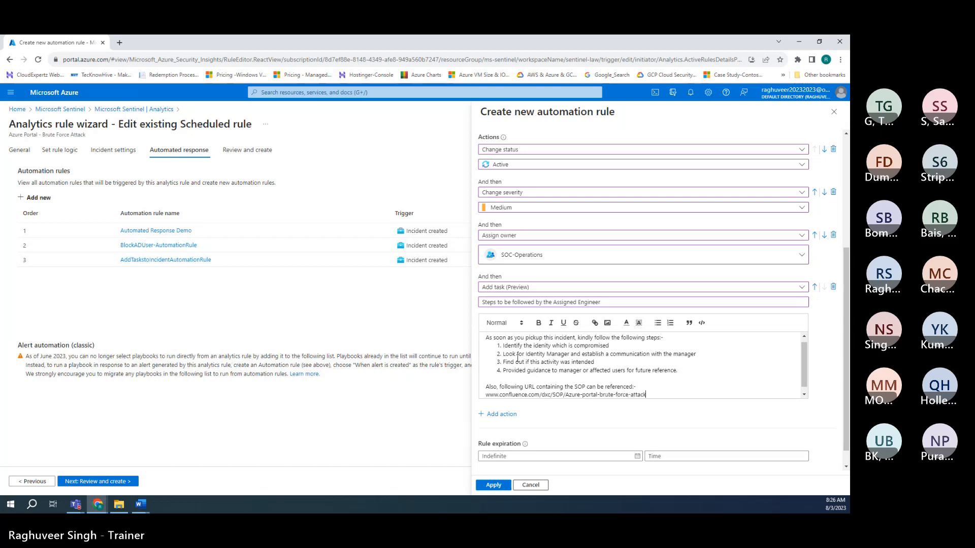
pyautogui.write('.')
pyautogui.press('Return')
pyautogui.press('Return')
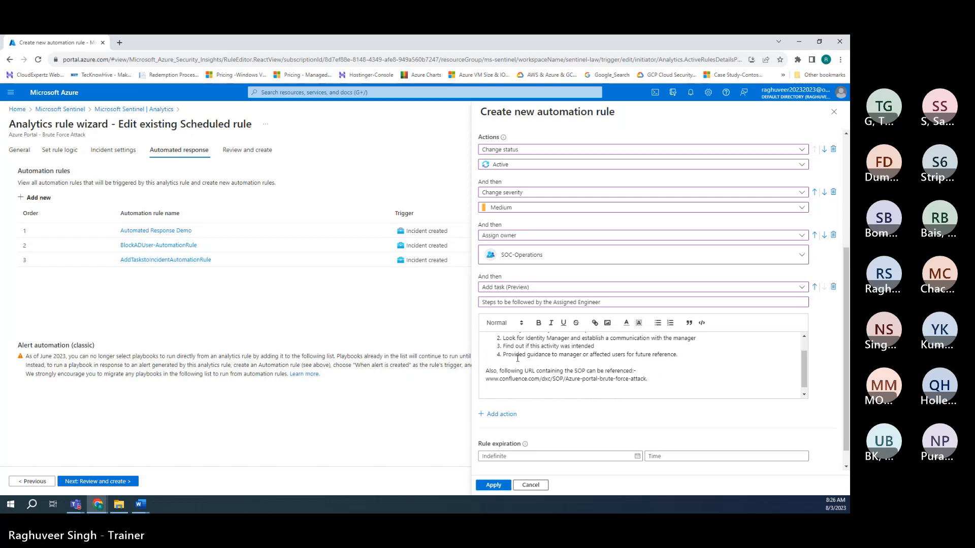
# - End the description with 'Happy troubleshooting.', 'By' and 'Sentinel Admin Team' on separate lines
pyautogui.write('Happy trou')
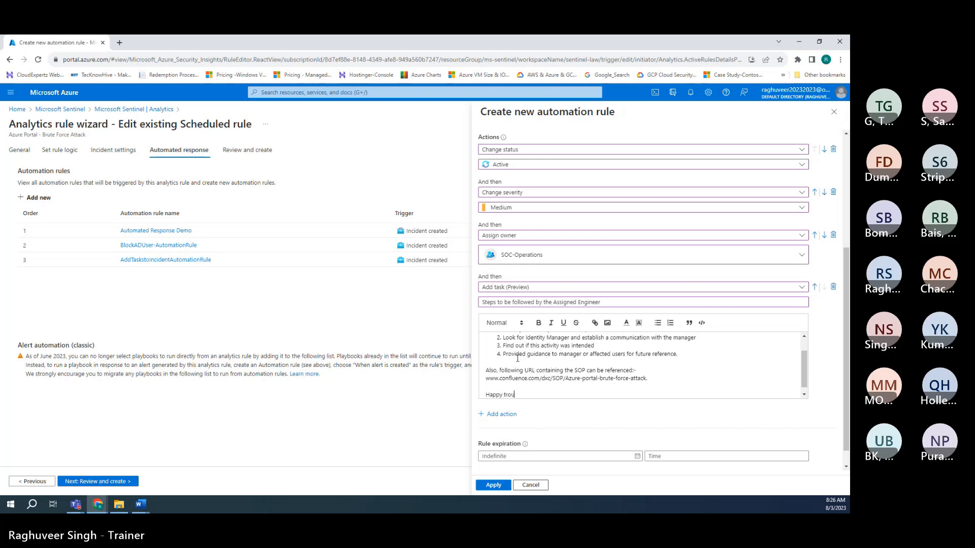
pyautogui.write('belleshooting.')
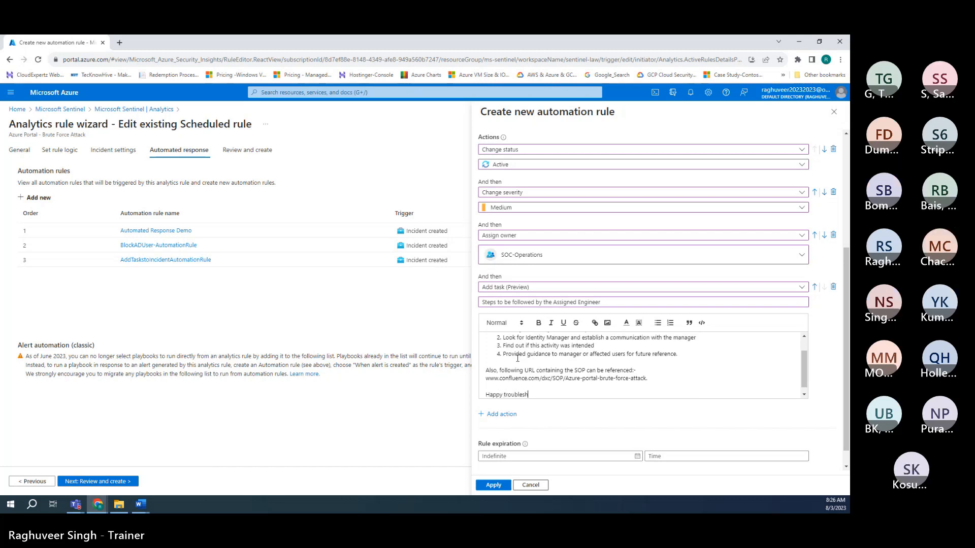
pyautogui.press('Return')
pyautogui.write('By')
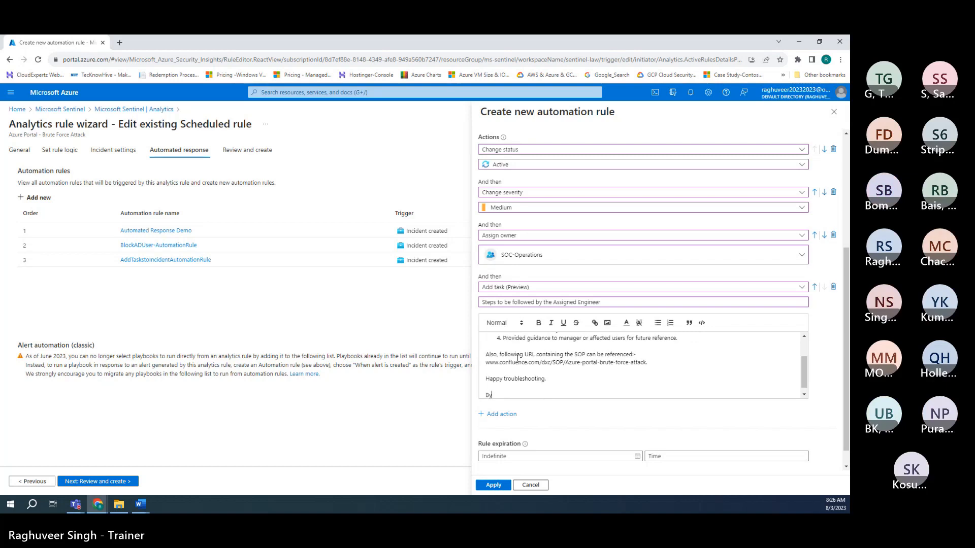
pyautogui.press('Return')
pyautogui.write('Sentin')
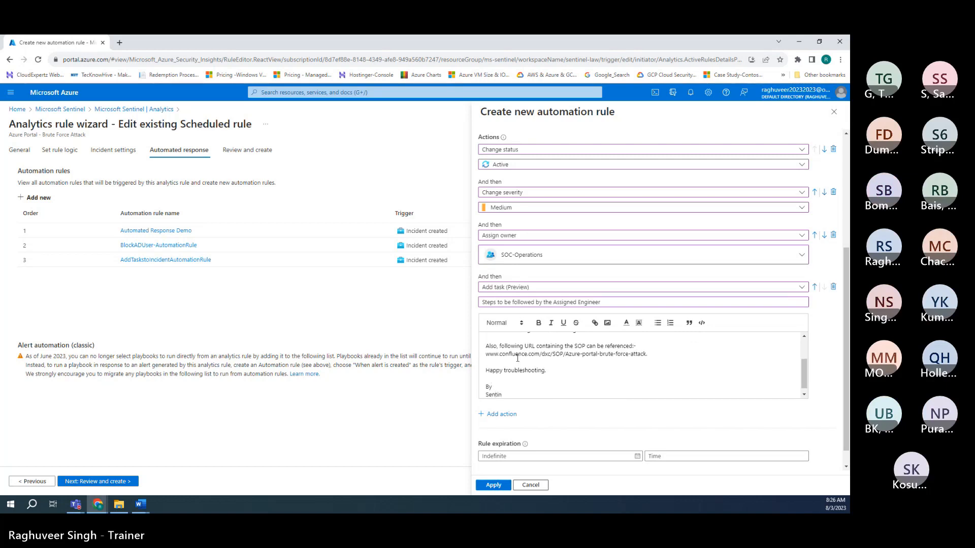
pyautogui.write('el Admin Team')
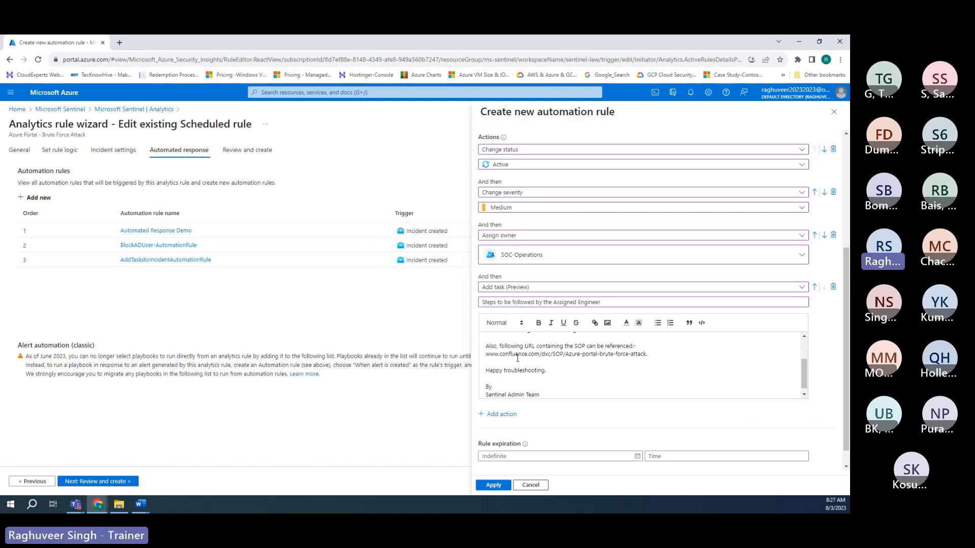
pyautogui.scroll(3, 519, 342)
pyautogui.scroll(-4, 520, 341)
pyautogui.scroll(3, 520, 341)
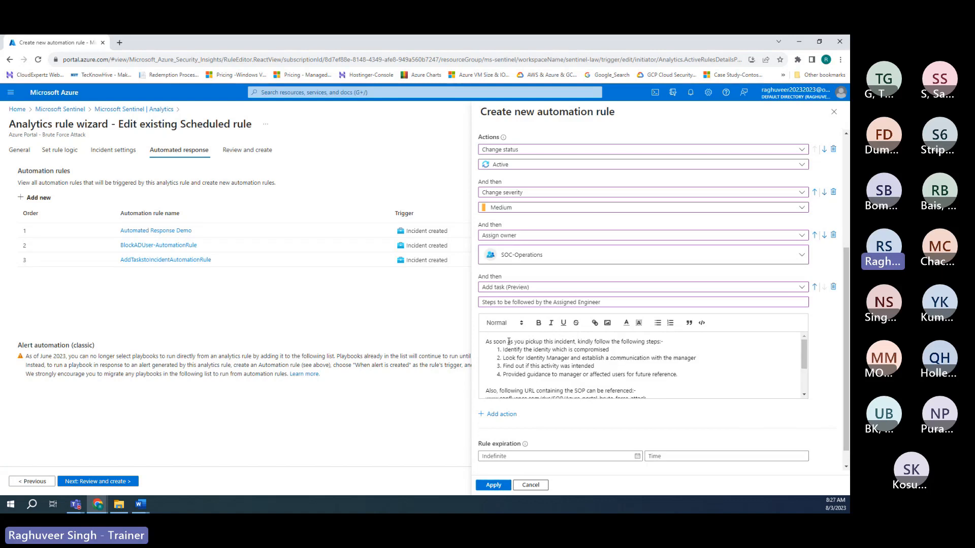
pyautogui.scroll(-3, 534, 345)
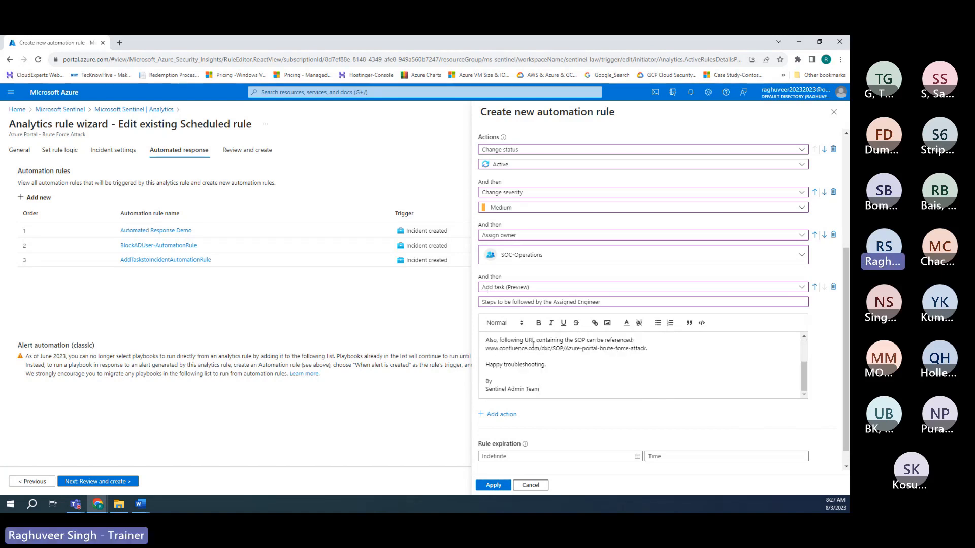
pyautogui.click(652, 348)
pyautogui.press('Return')
pyautogui.press('BackSpace')
# - Add a new empty action step below the task
pyautogui.scroll(2, 534, 388)
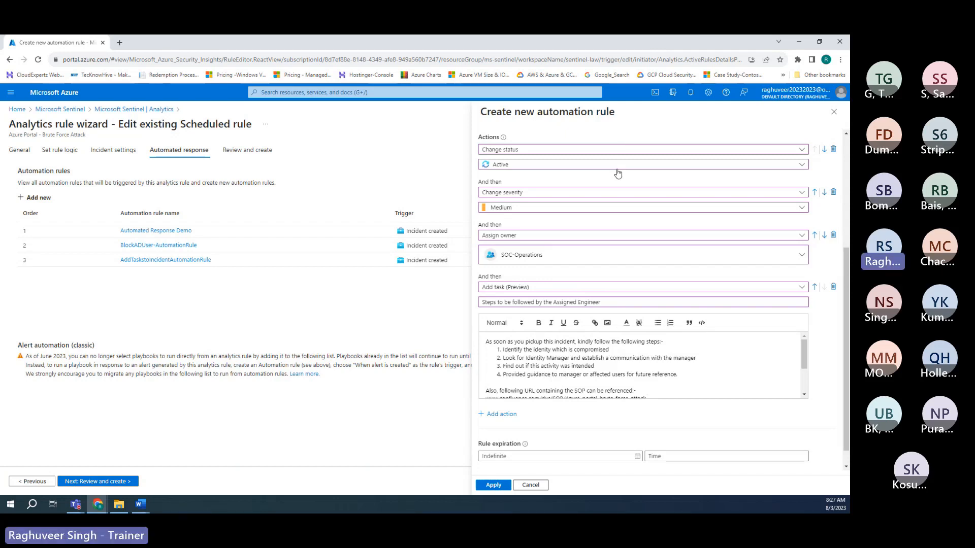
pyautogui.scroll(-5, 577, 388)
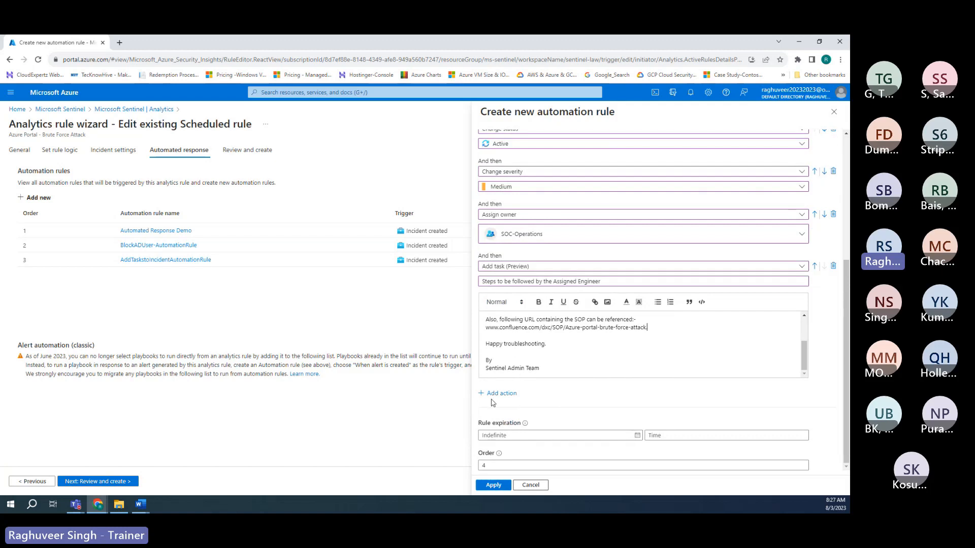
pyautogui.scroll(1, 519, 312)
pyautogui.scroll(3, 519, 311)
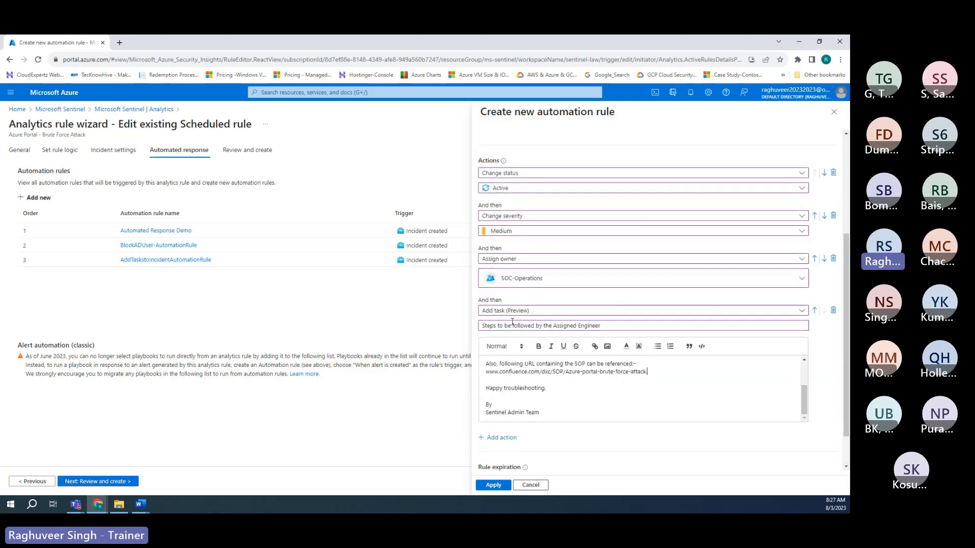
pyautogui.click(496, 438)
pyautogui.scroll(-3, 511, 380)
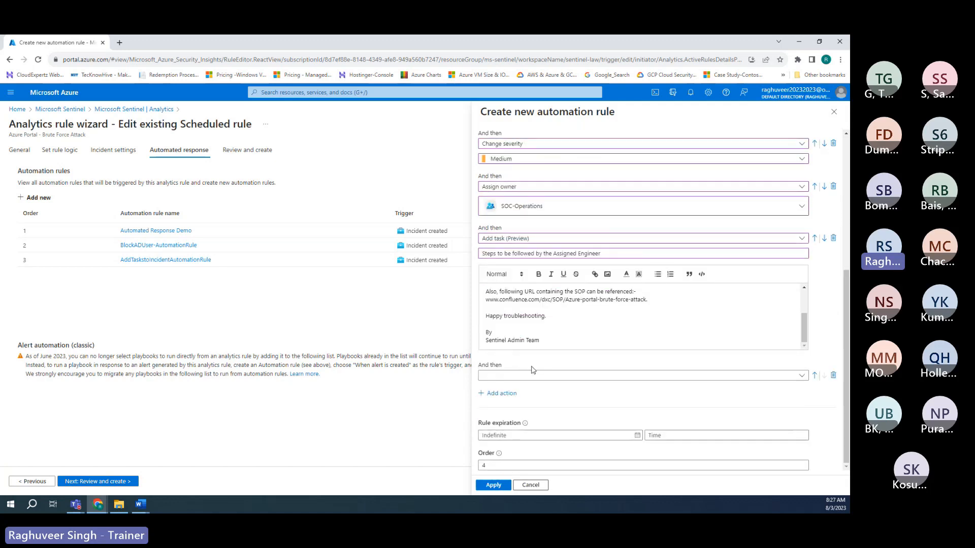
# - Set the fifth action to Add tags and open the tag search box
pyautogui.click(510, 379)
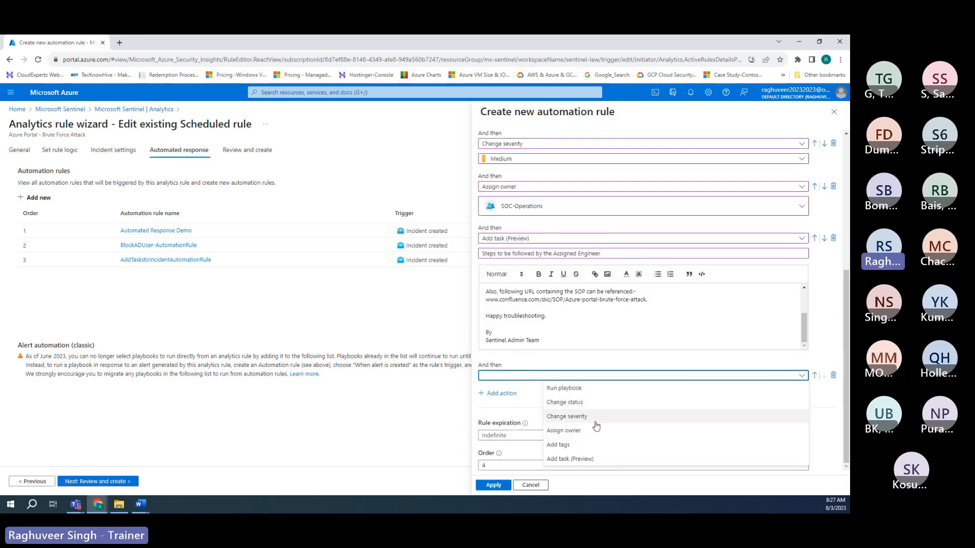
pyautogui.click(557, 445)
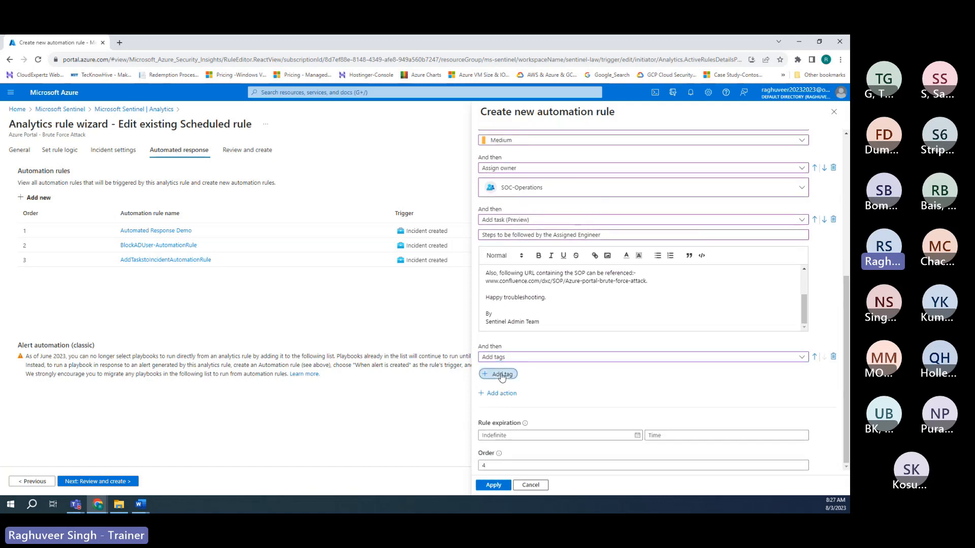
pyautogui.click(502, 376)
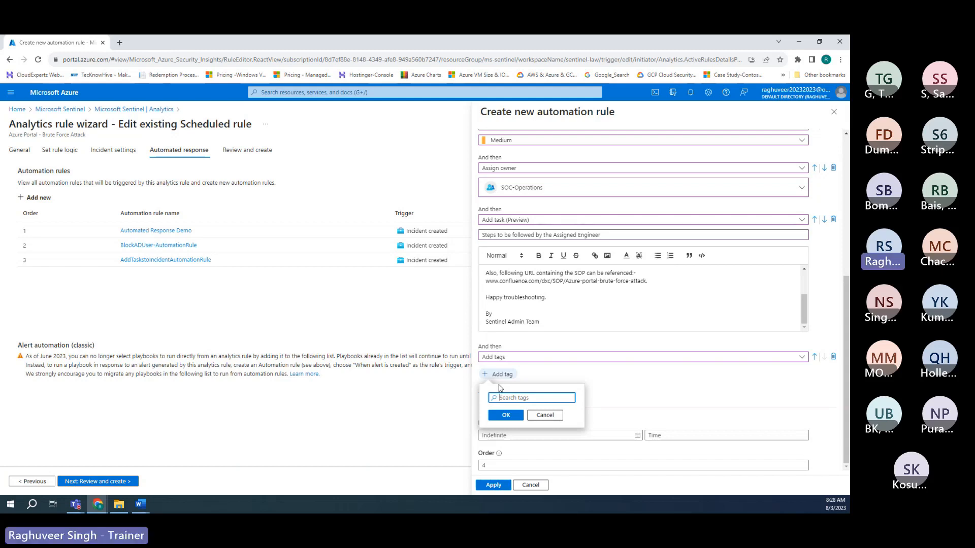
# - Duplicate the portal tab and continue with the signed-in account
pyautogui.rightClick(61, 45)
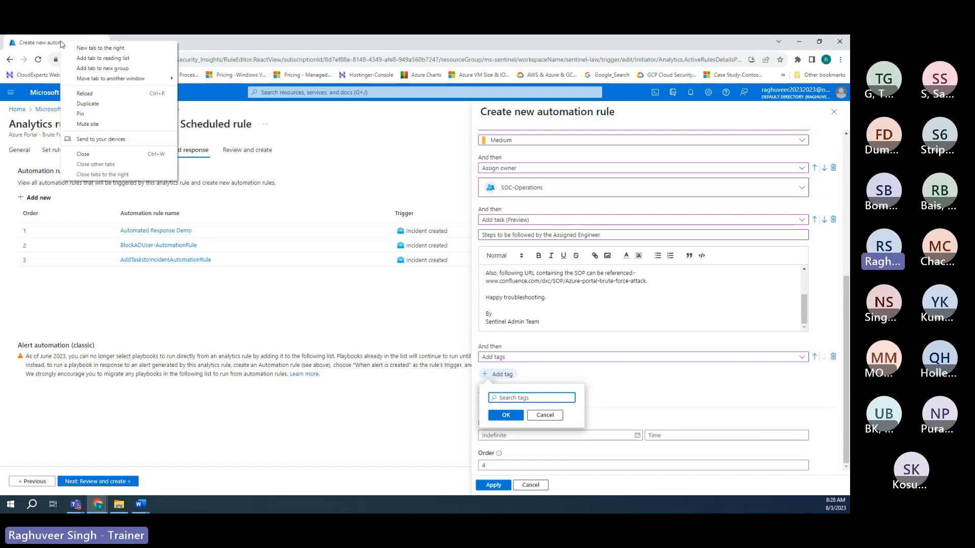
pyautogui.click(86, 104)
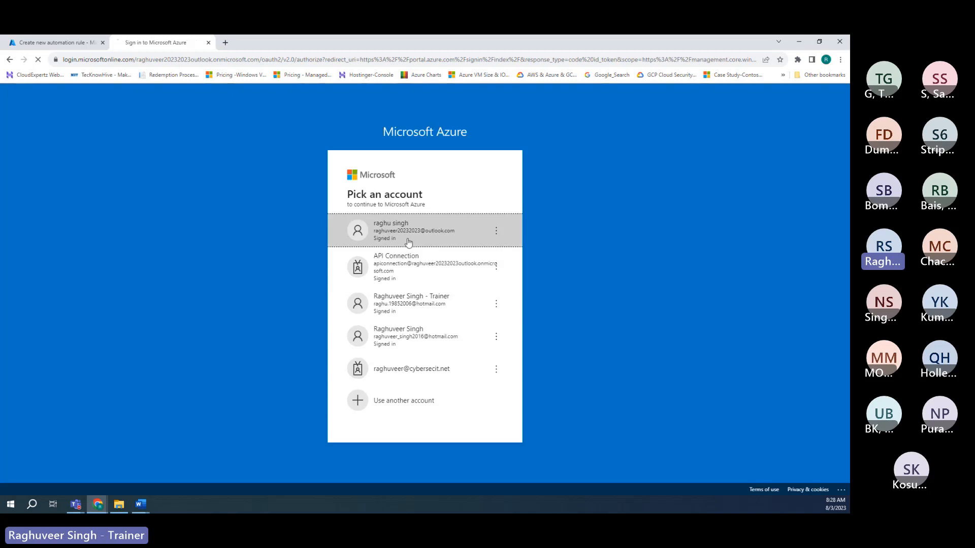
pyautogui.click(409, 240)
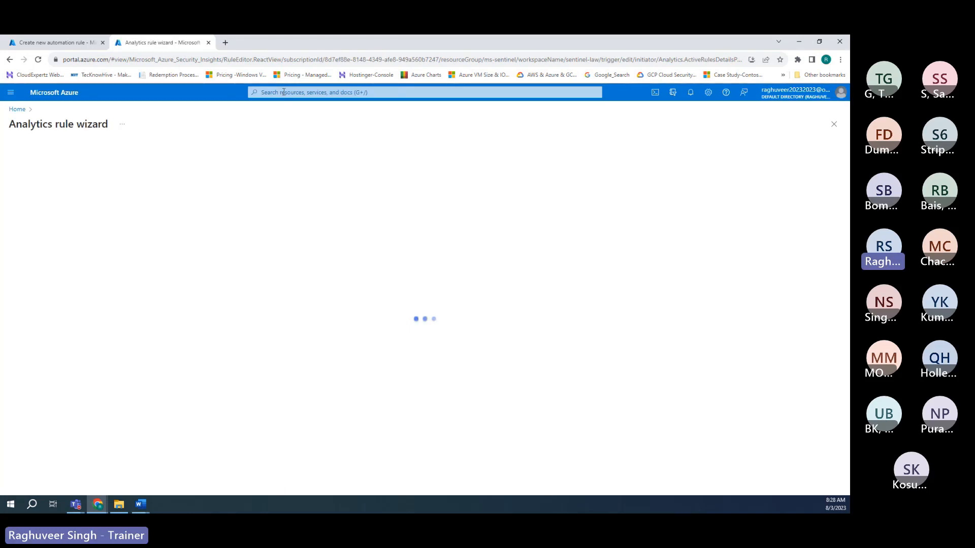
# - Open the Tags service page in the new tab, then return to the automation rule tab
pyautogui.click(284, 92)
pyautogui.write('tags')
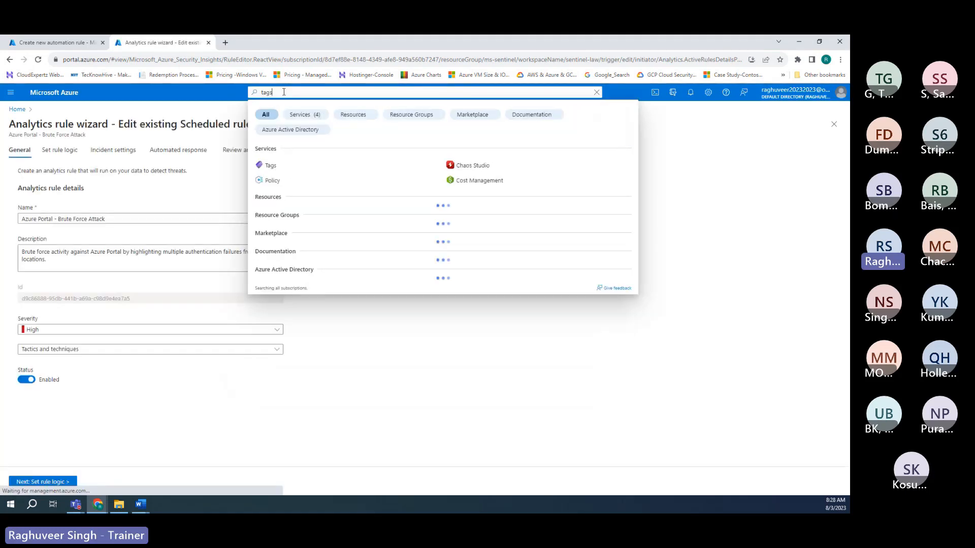
pyautogui.press('Escape')
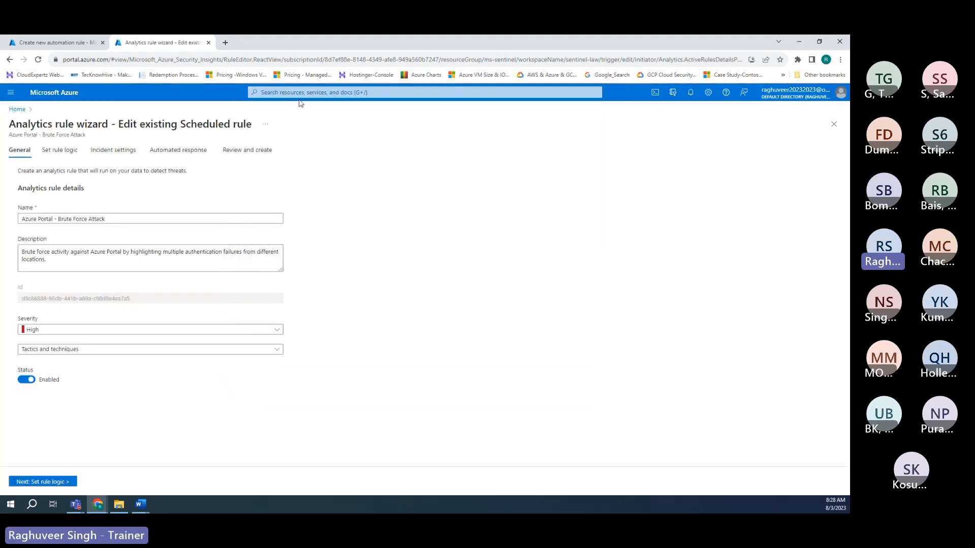
pyautogui.click(302, 92)
pyautogui.write('tags')
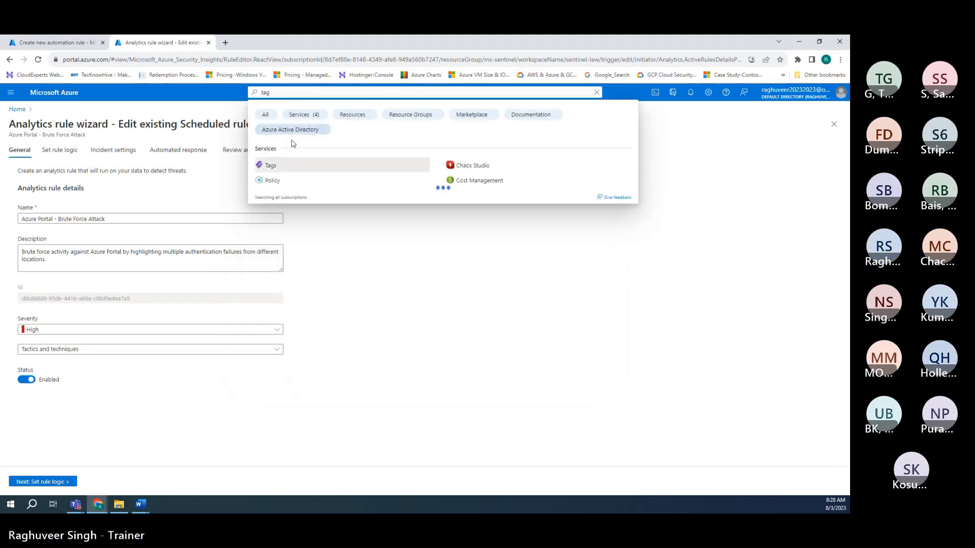
pyautogui.click(268, 164)
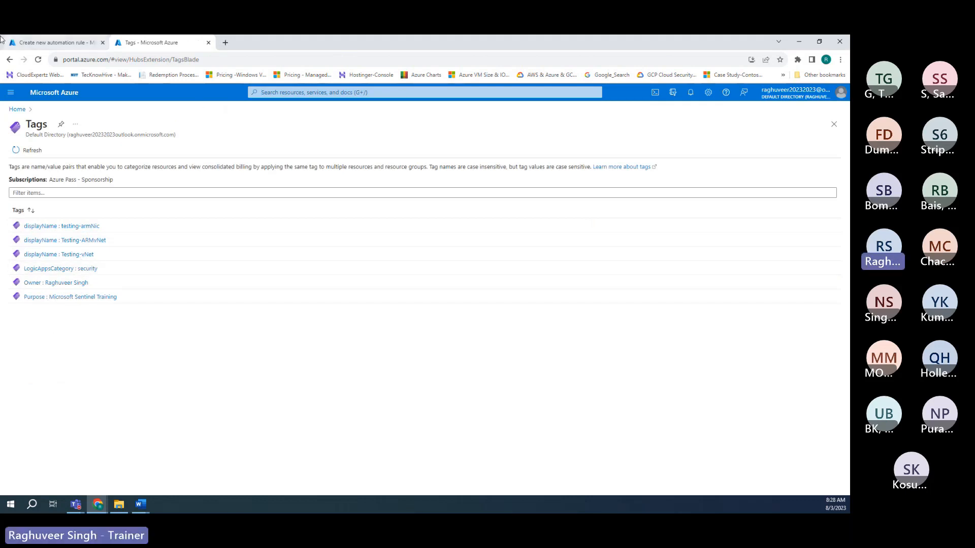
pyautogui.click(53, 42)
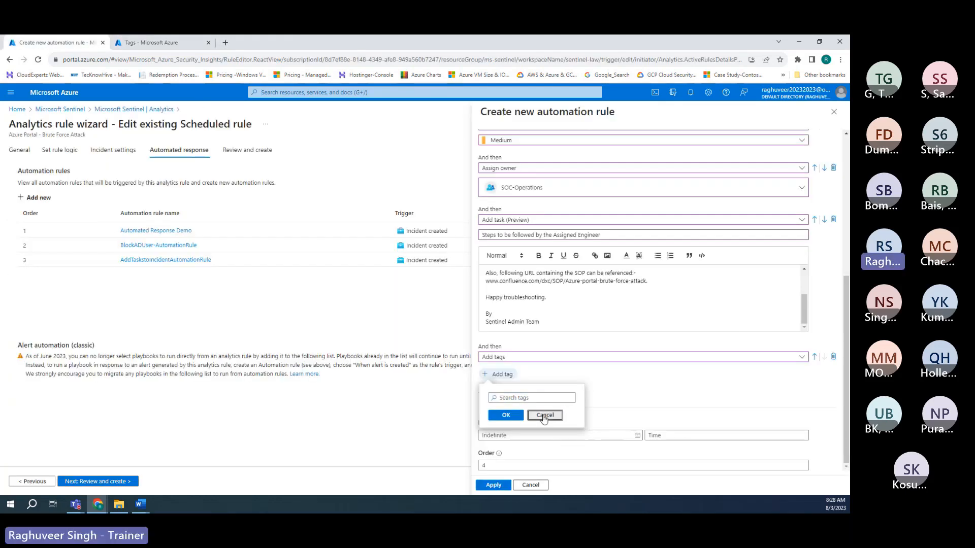
# - Dismiss the tag picker and add a Run playbook action using Email-alert76
pyautogui.click(545, 415)
pyautogui.click(504, 394)
pyautogui.click(547, 376)
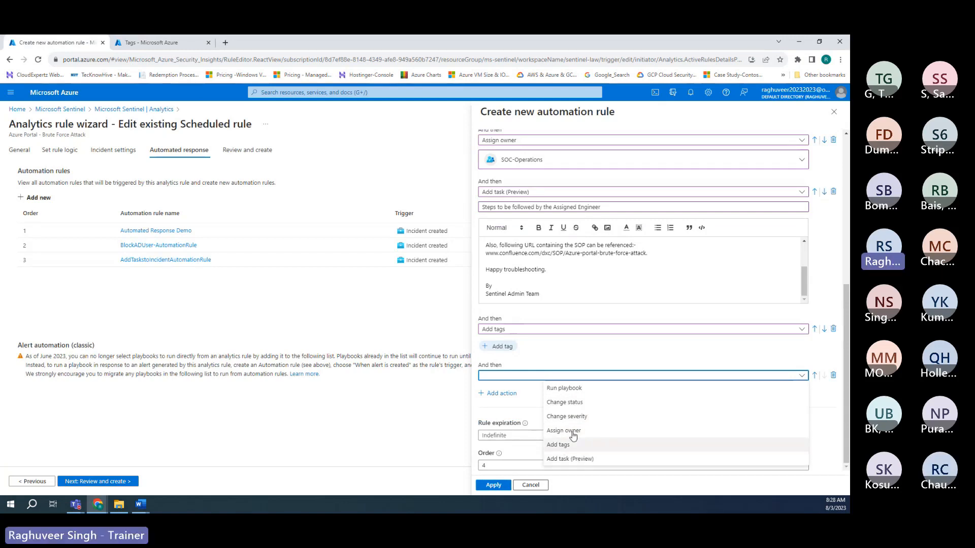
pyautogui.click(563, 388)
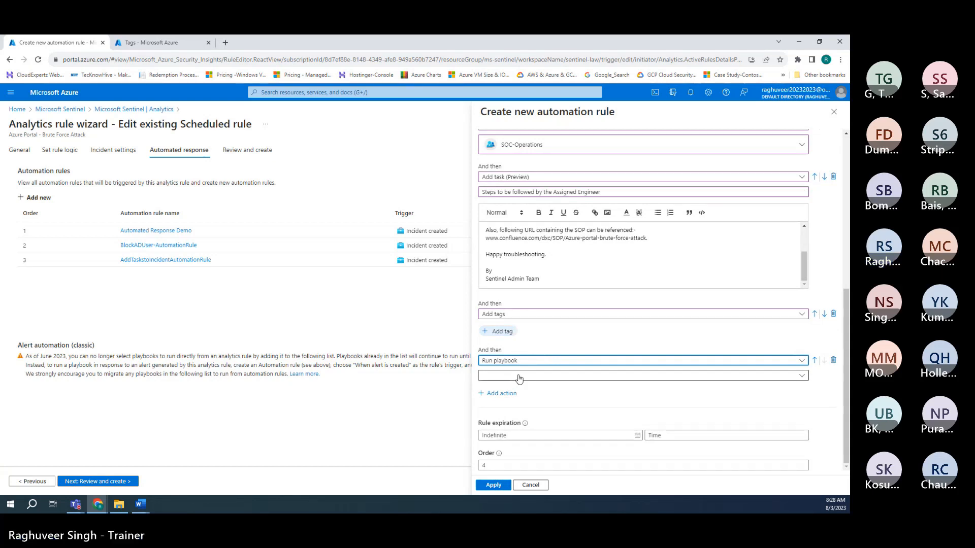
pyautogui.click(519, 376)
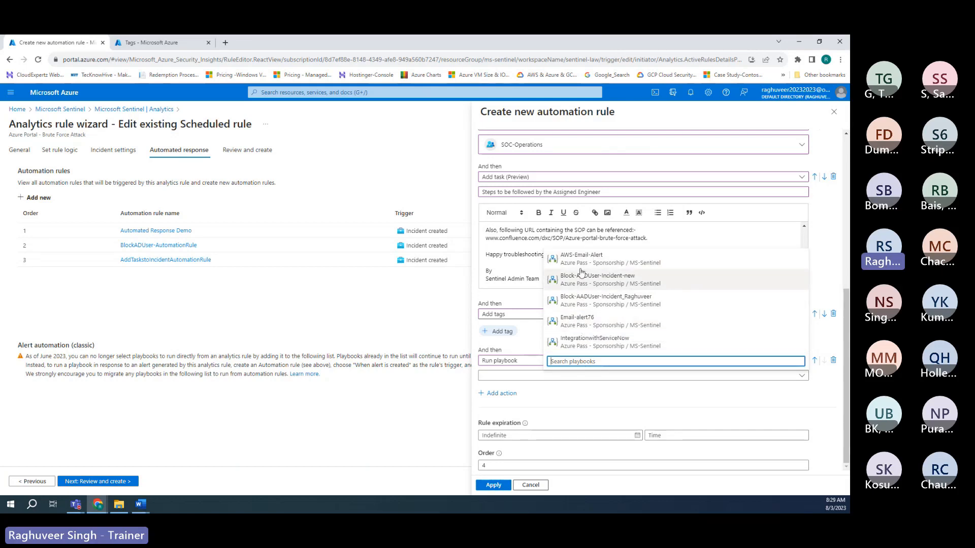
pyautogui.click(578, 322)
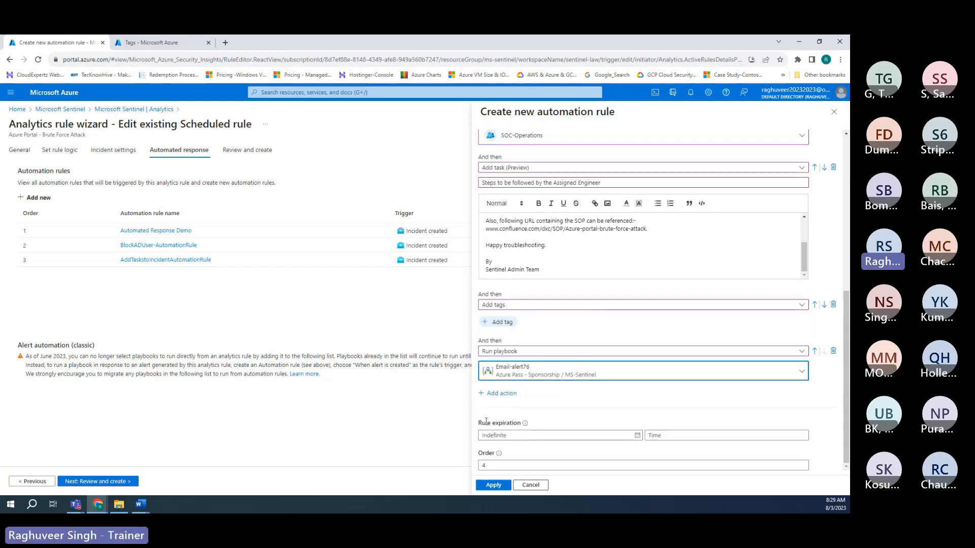
pyautogui.scroll(5, 550, 233)
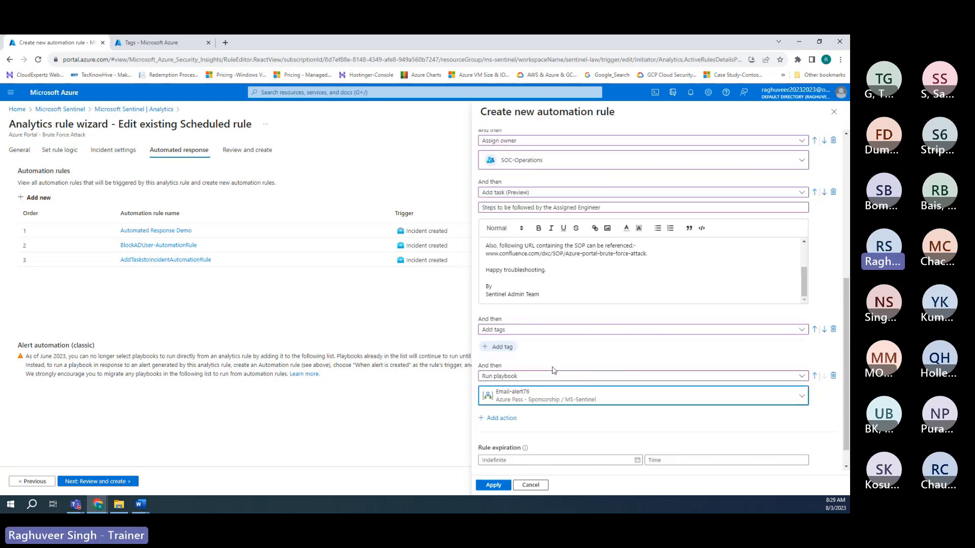
pyautogui.scroll(-5, 551, 371)
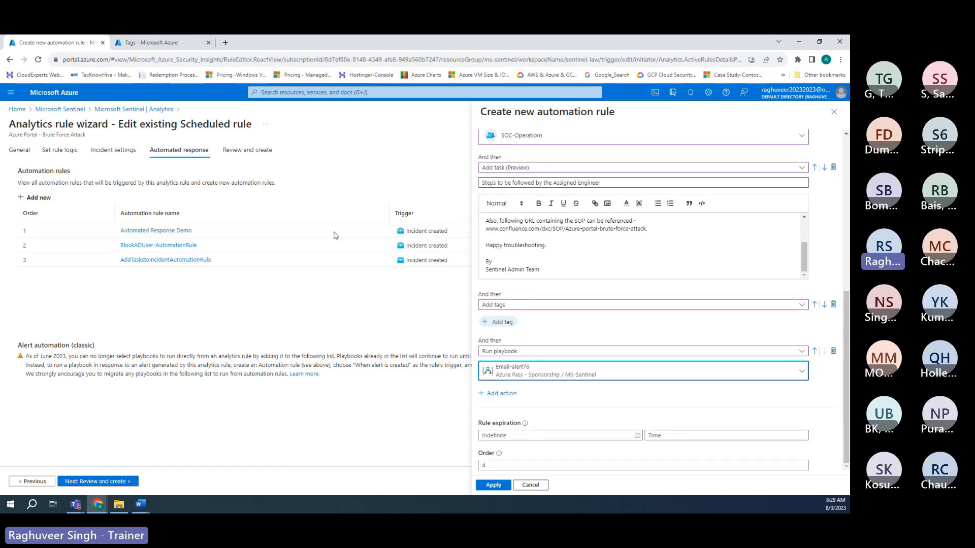
pyautogui.scroll(8, 626, 305)
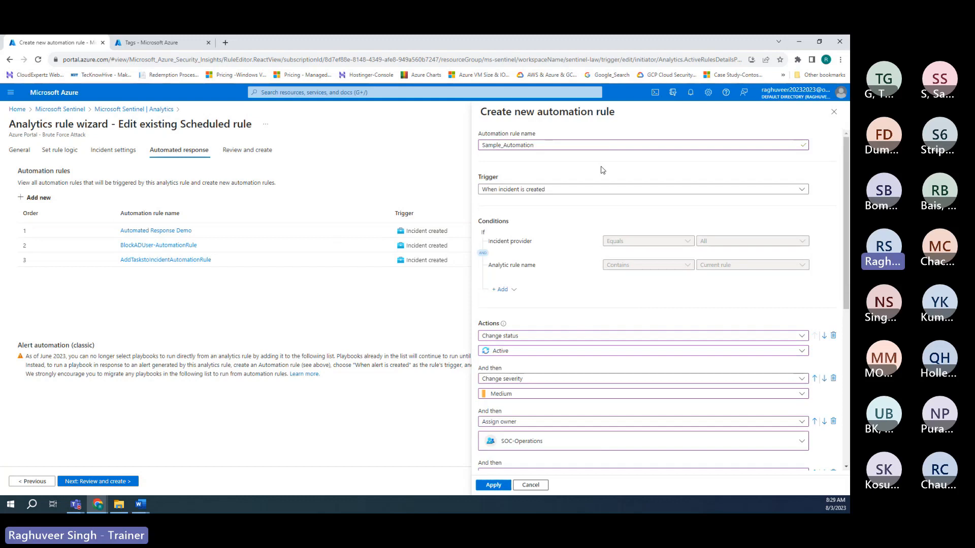
pyautogui.scroll(-2, 567, 332)
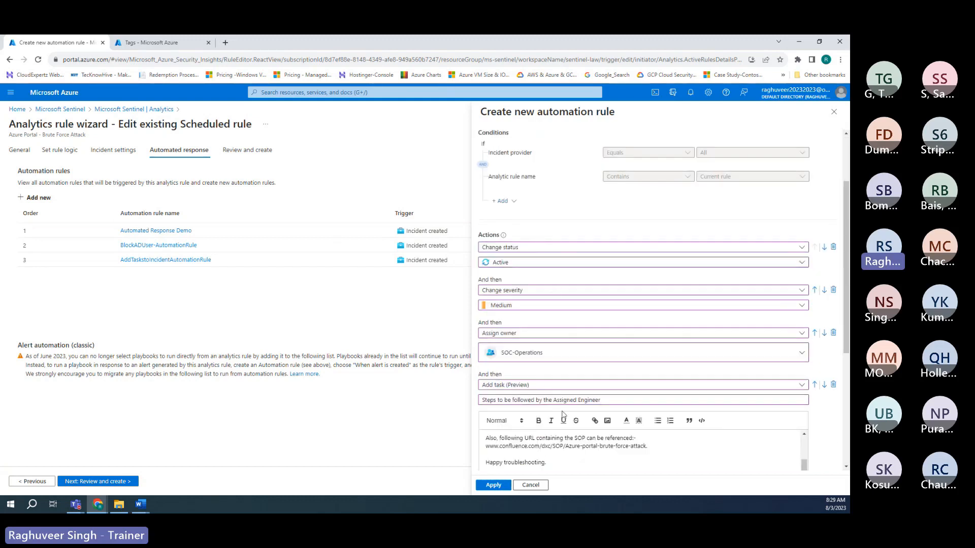
pyautogui.scroll(-1, 584, 432)
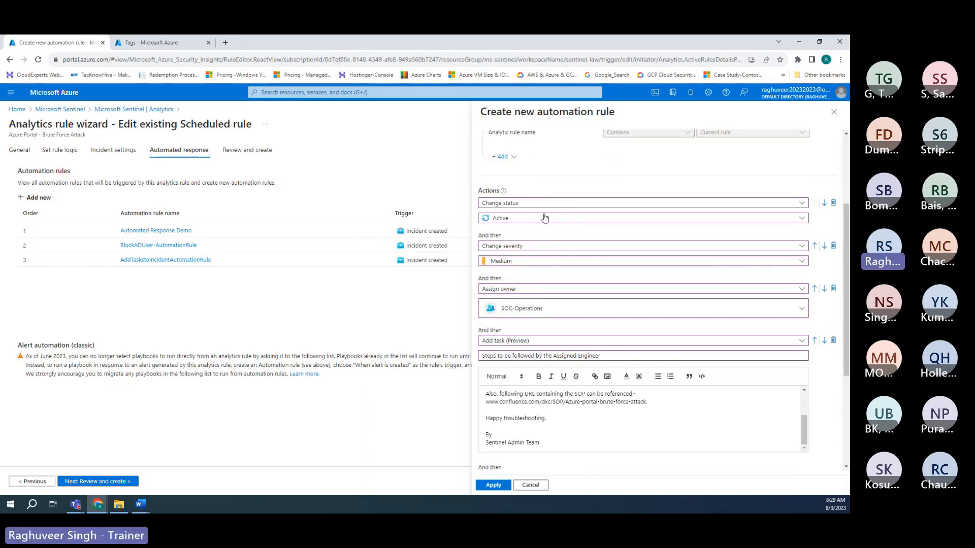
pyautogui.scroll(3, 512, 284)
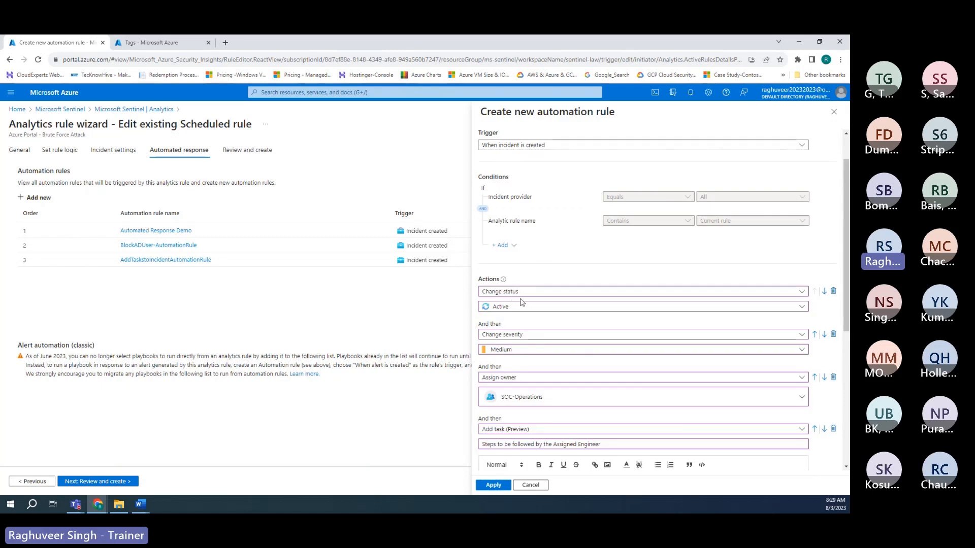
pyautogui.scroll(-1, 517, 318)
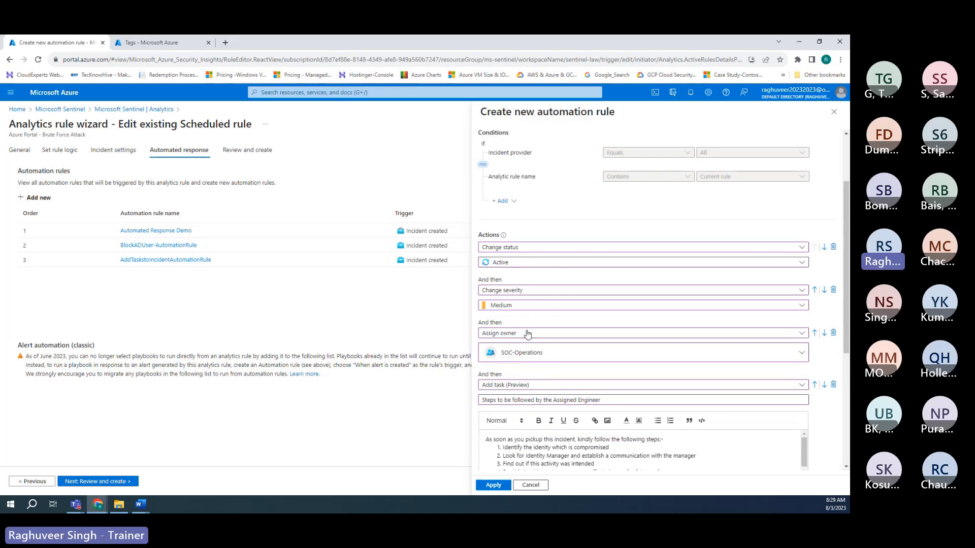
pyautogui.scroll(-1, 529, 333)
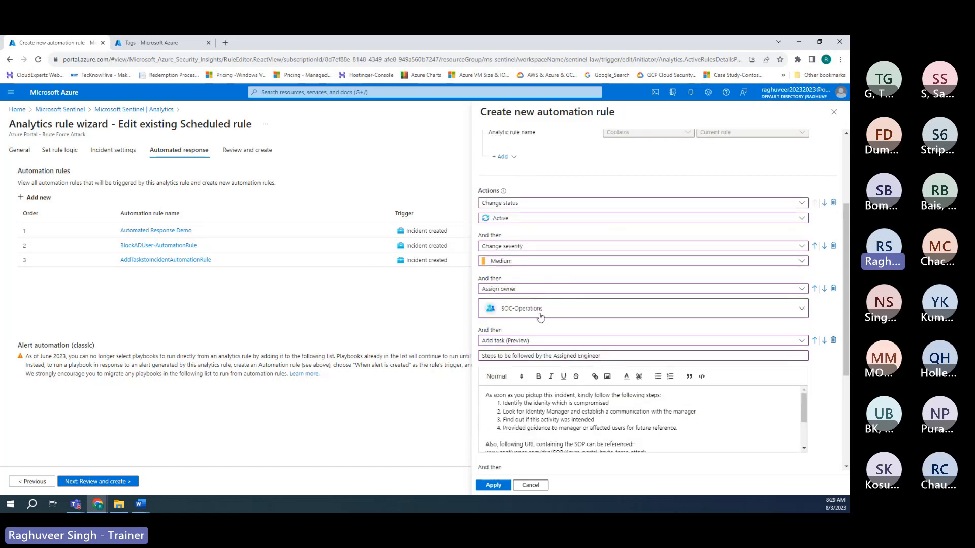
pyautogui.scroll(-1, 541, 317)
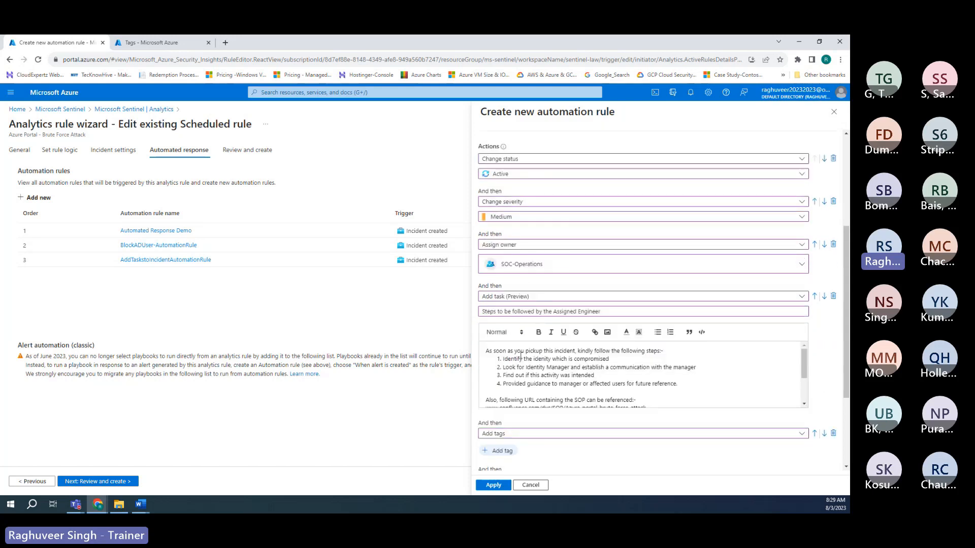
pyautogui.scroll(-2, 521, 357)
pyautogui.scroll(-3, 522, 407)
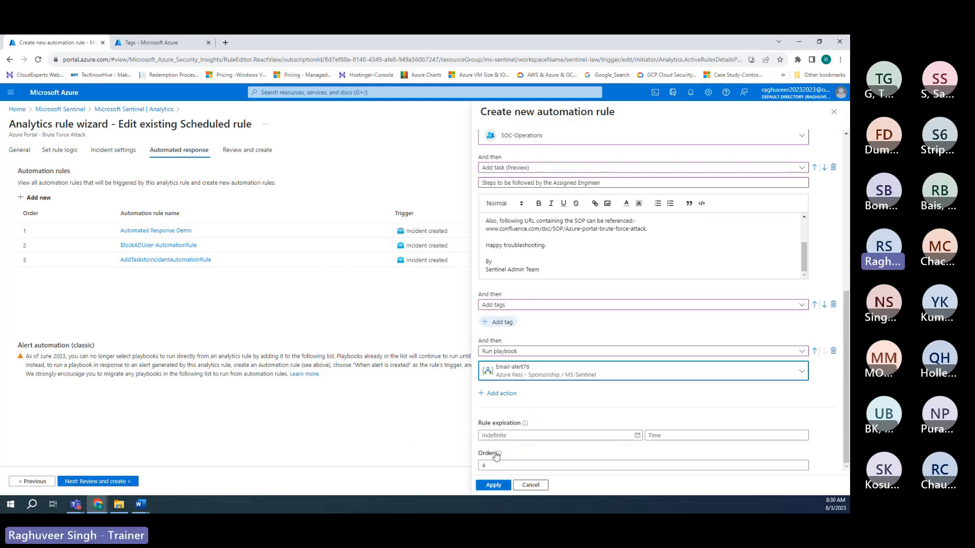
# - Set the automation rule's order back to 4
pyautogui.moveTo(499, 454)
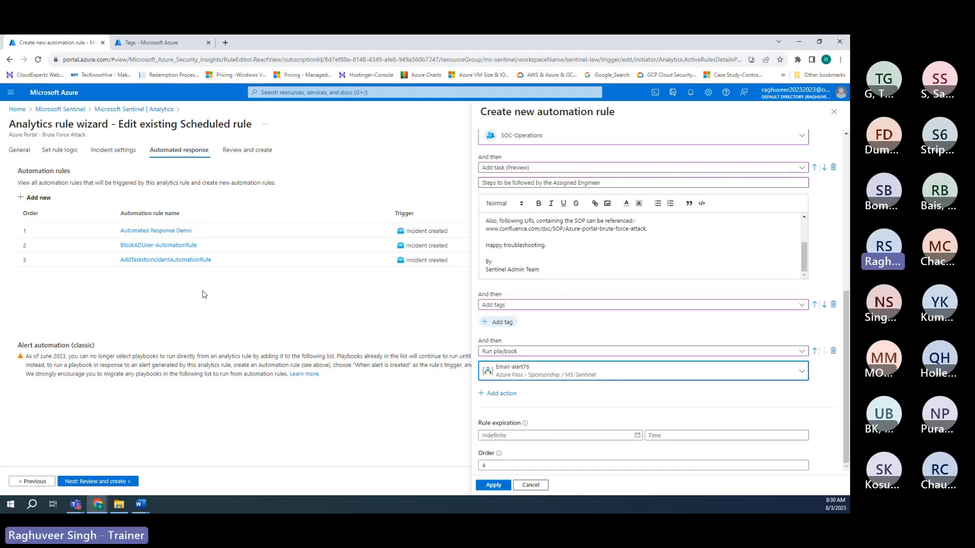
pyautogui.doubleClick(498, 465)
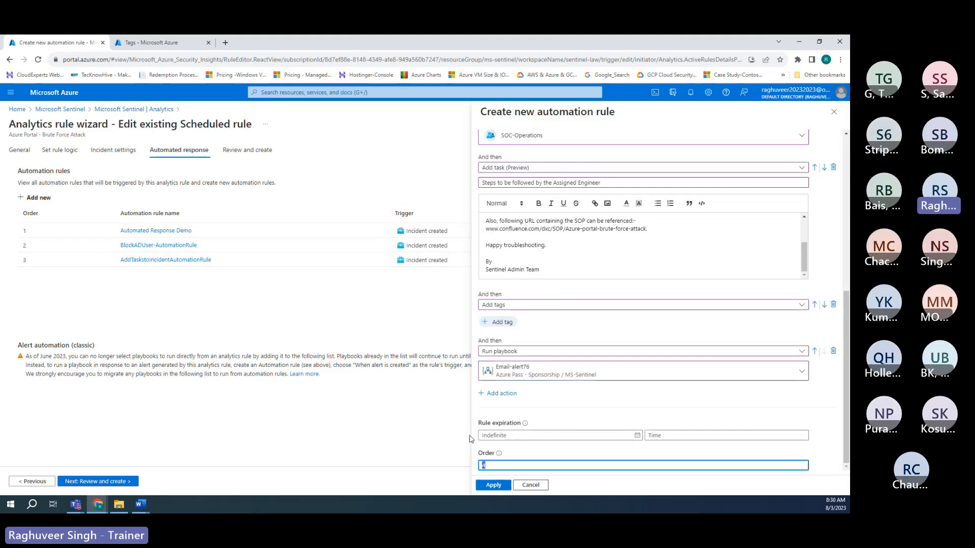
pyautogui.write('1')
pyautogui.moveTo(492, 466); pyautogui.dragTo(390, 465)
pyautogui.write('4')
# - Delete the empty Add tags action and apply the rule
pyautogui.click(493, 485)
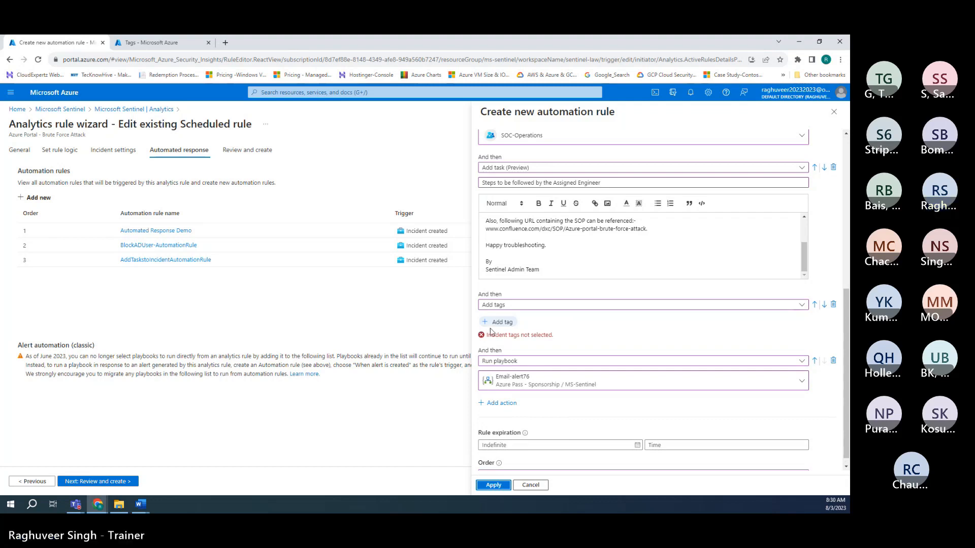
pyautogui.click(833, 305)
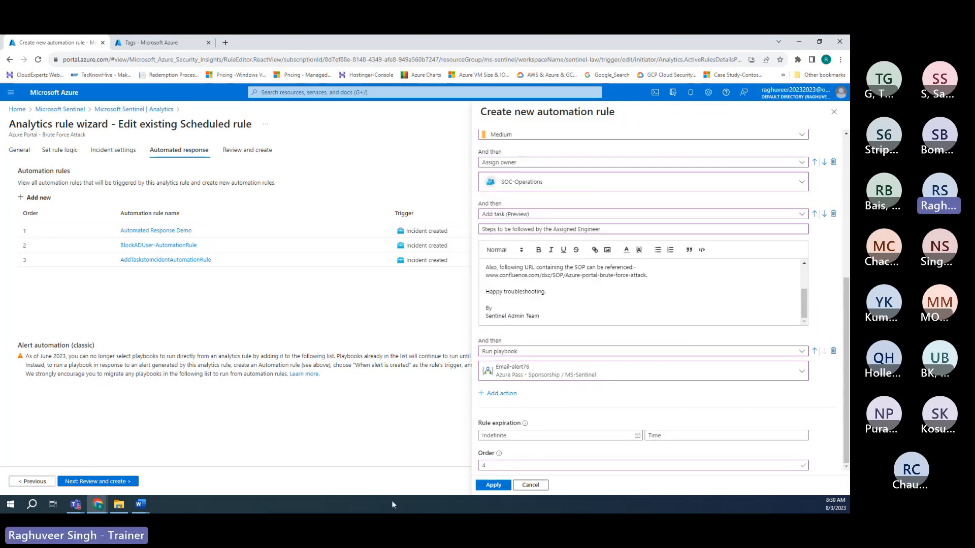
pyautogui.click(493, 484)
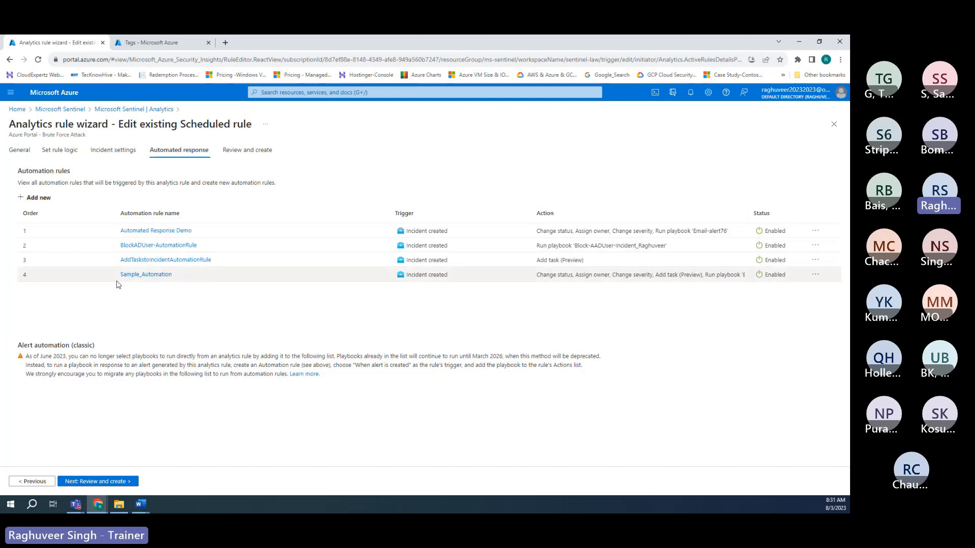
# - Open the Automation page of the Sentinel-LAW workspace
pyautogui.click(152, 43)
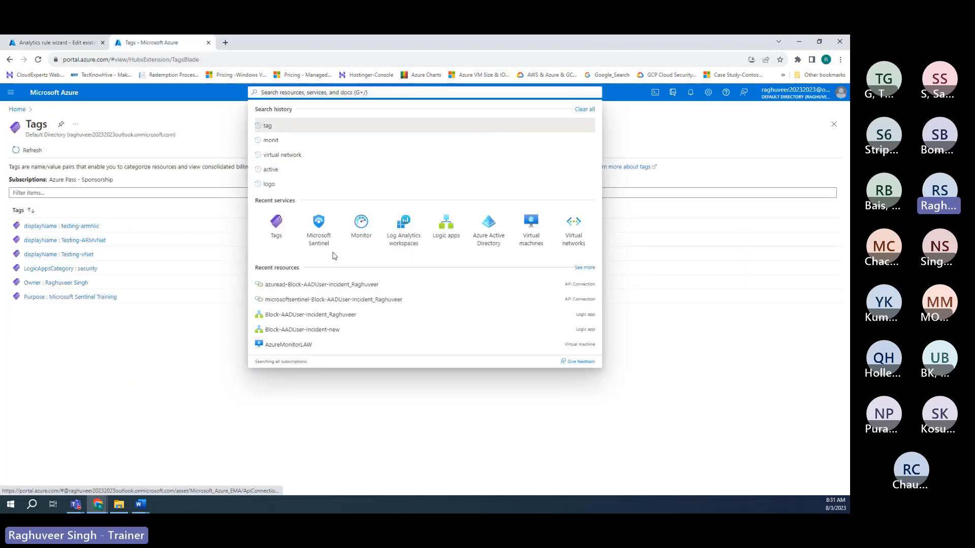
pyautogui.click(322, 239)
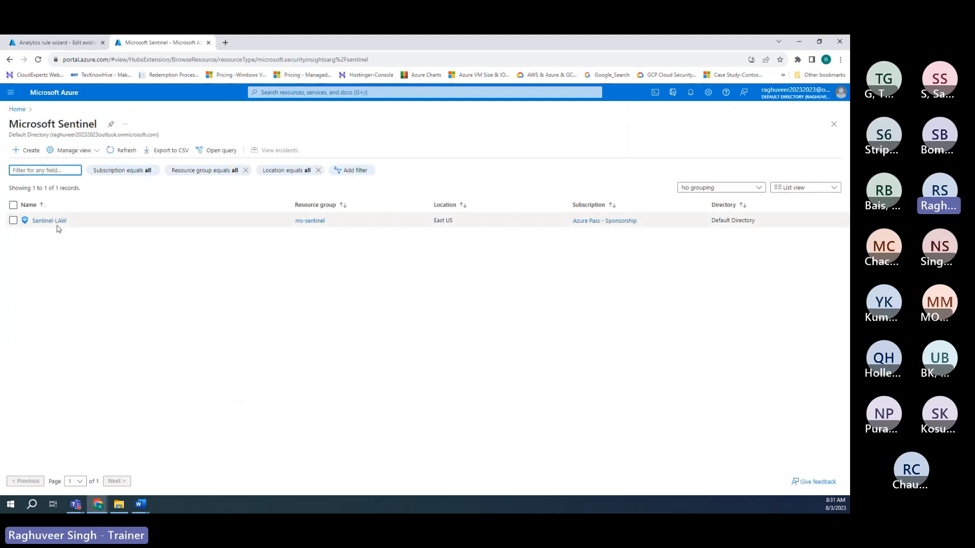
pyautogui.click(56, 222)
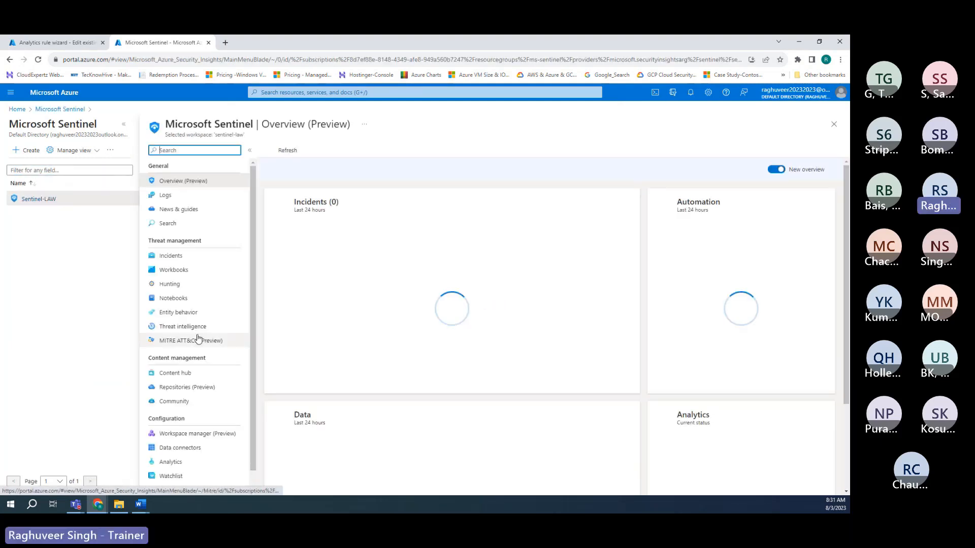
pyautogui.scroll(-1, 165, 464)
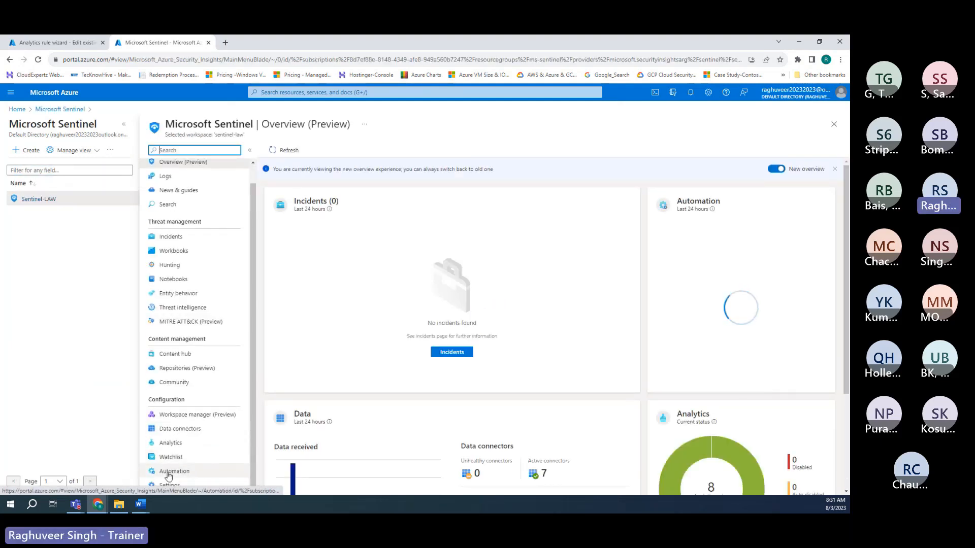
pyautogui.click(170, 472)
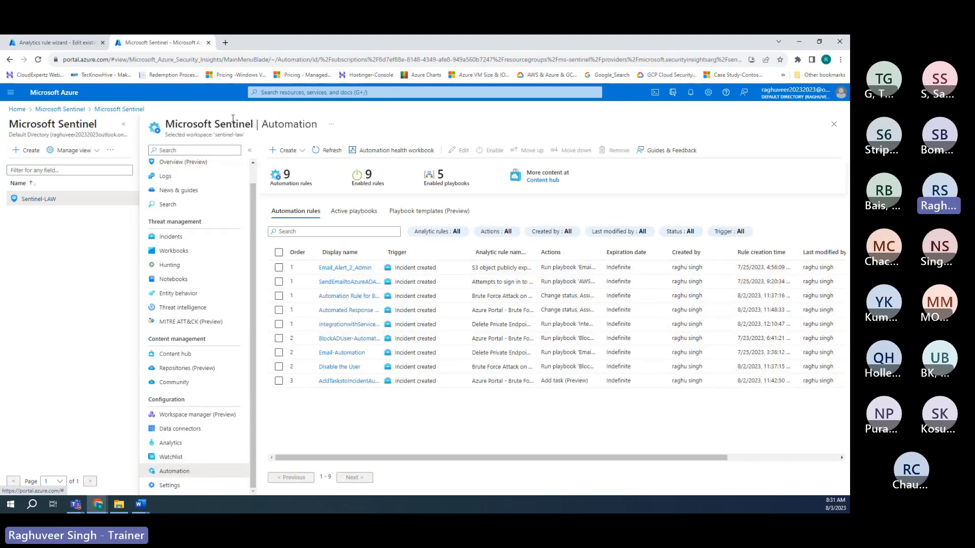
# - Collapse both side panes and widen the Display name and Analytic rule names columns
pyautogui.click(249, 150)
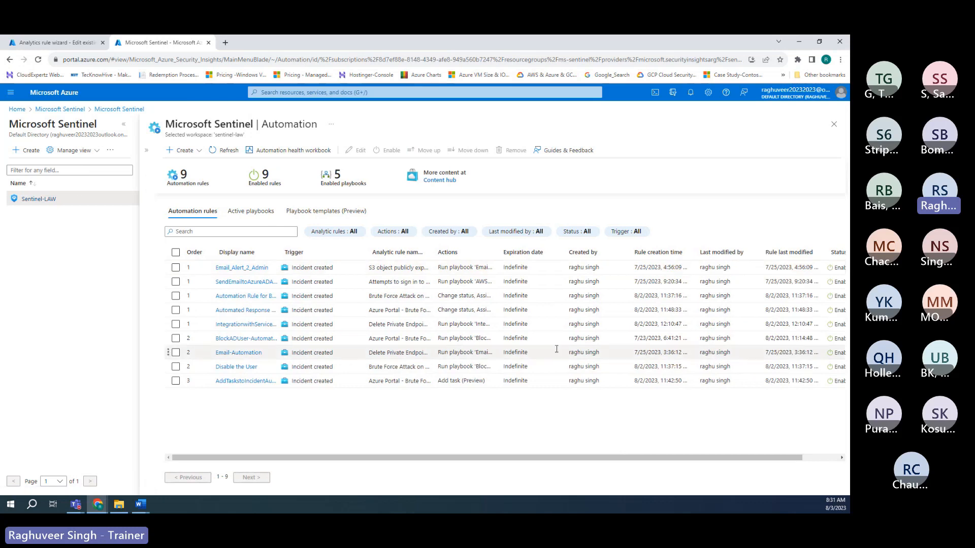
pyautogui.click(123, 123)
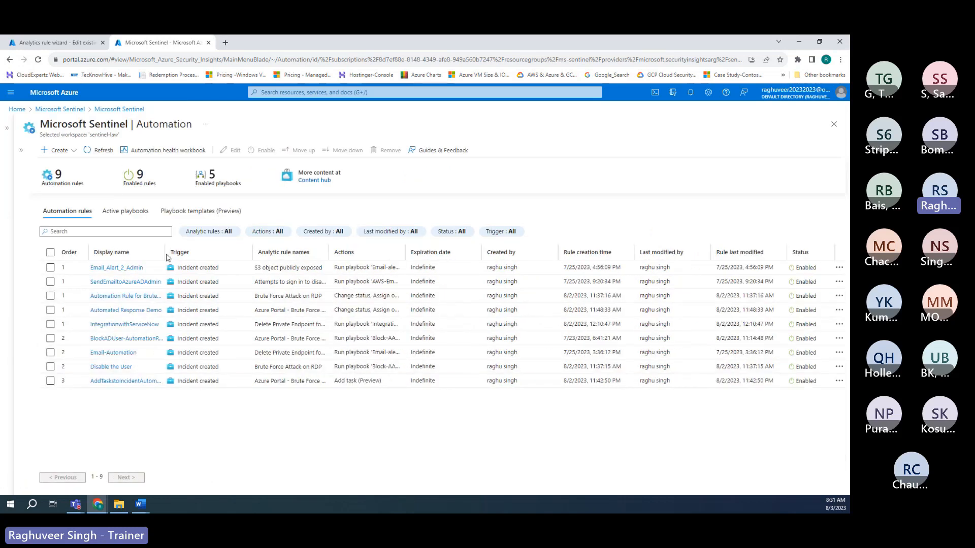
pyautogui.moveTo(164, 253); pyautogui.dragTo(188, 253)
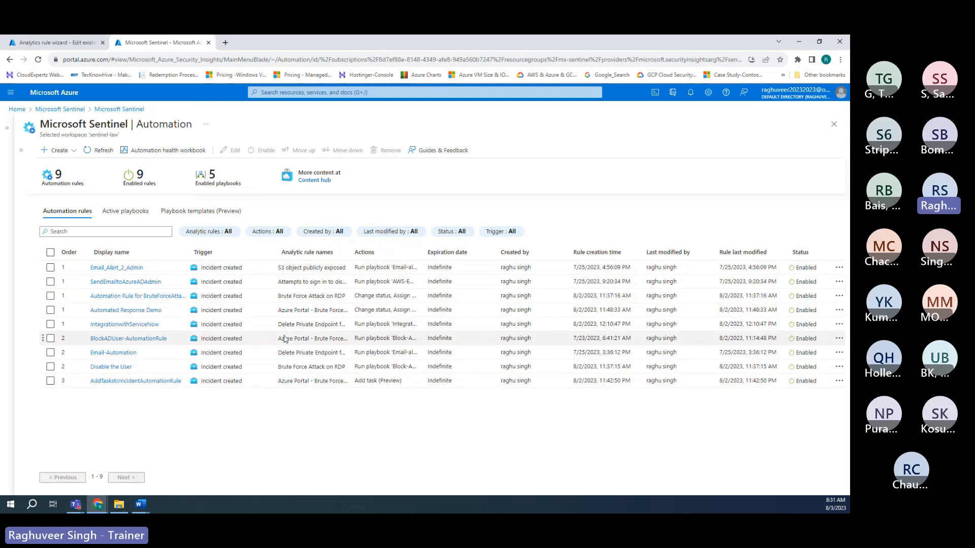
pyautogui.moveTo(348, 251); pyautogui.dragTo(365, 251)
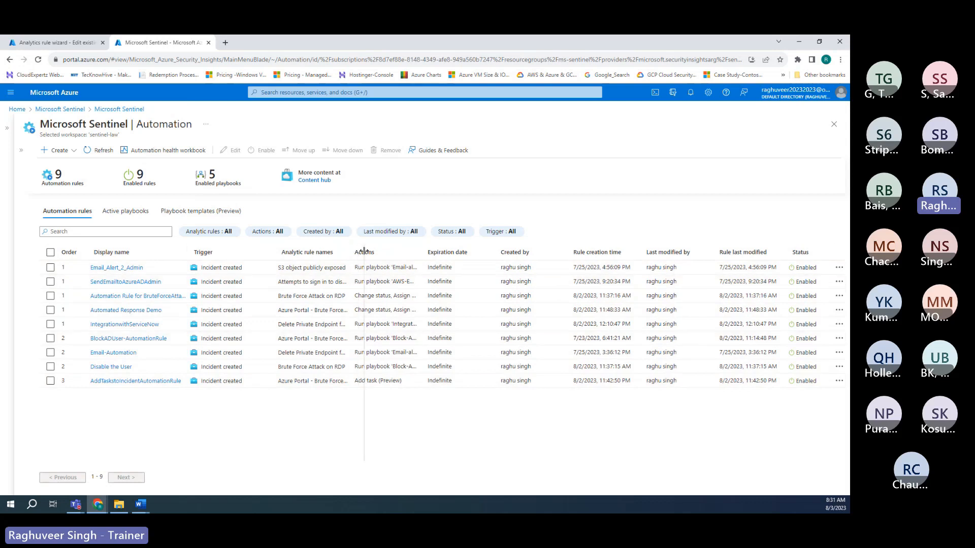
pyautogui.moveTo(435, 252); pyautogui.dragTo(449, 252)
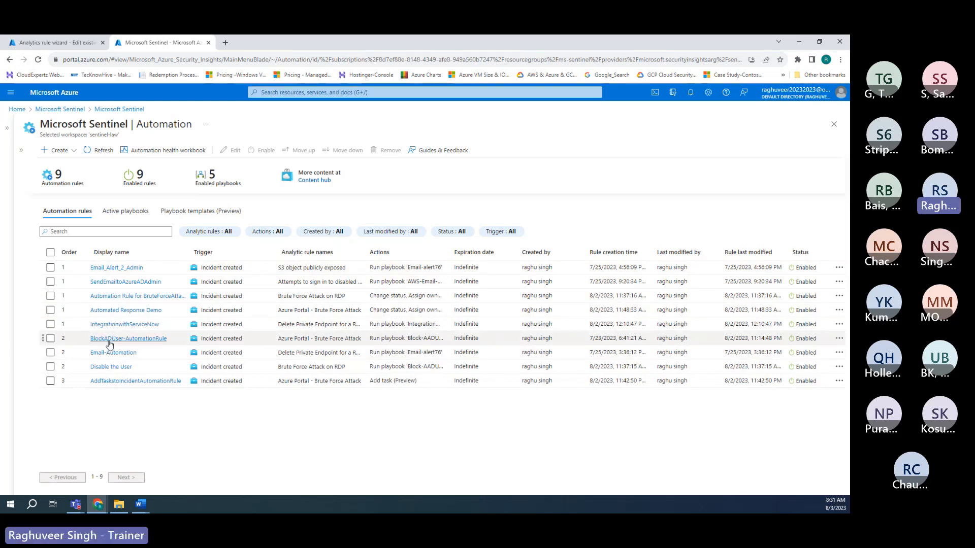
# - Tick the BlockADUser-AutomationRule, brute-force and Disable the User automation rules
pyautogui.click(50, 339)
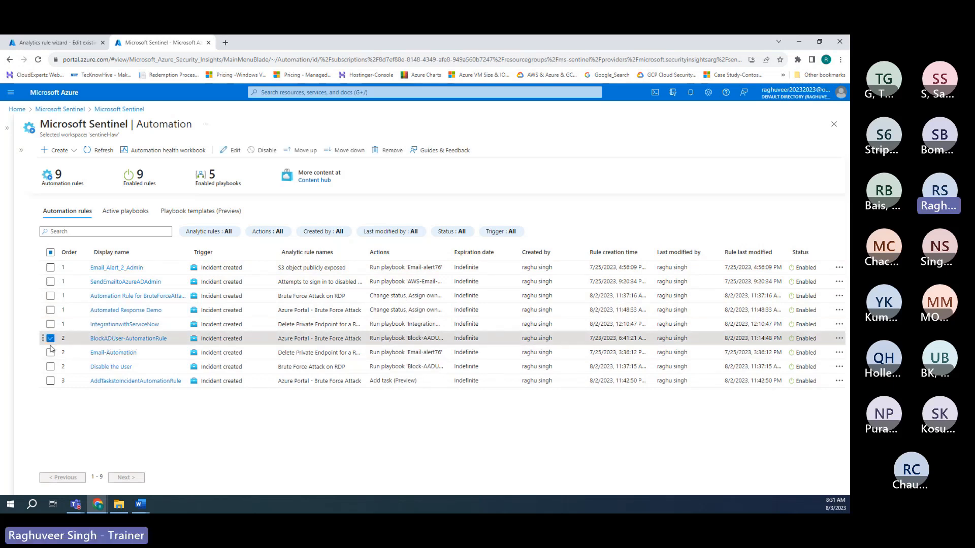
pyautogui.click(51, 298)
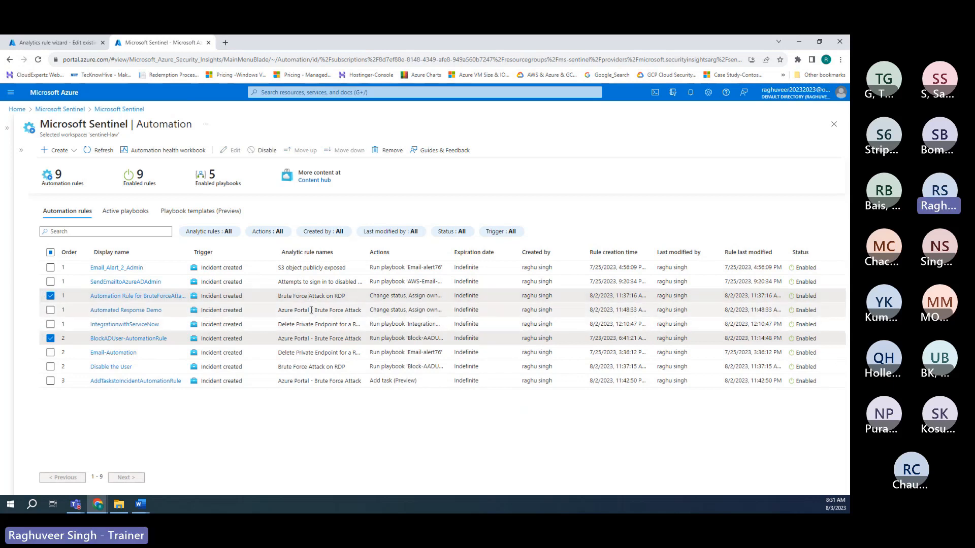
pyautogui.click(50, 367)
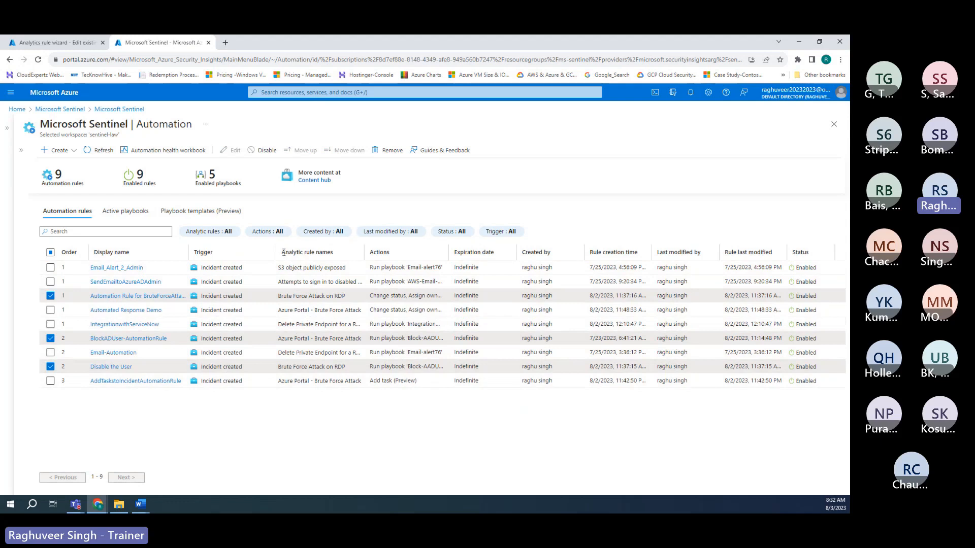
# - After comparing their analytic rule names, untick Disable the User and tick Automated Response Demo
pyautogui.moveTo(282, 253); pyautogui.dragTo(341, 256)
pyautogui.moveTo(278, 367); pyautogui.dragTo(345, 367)
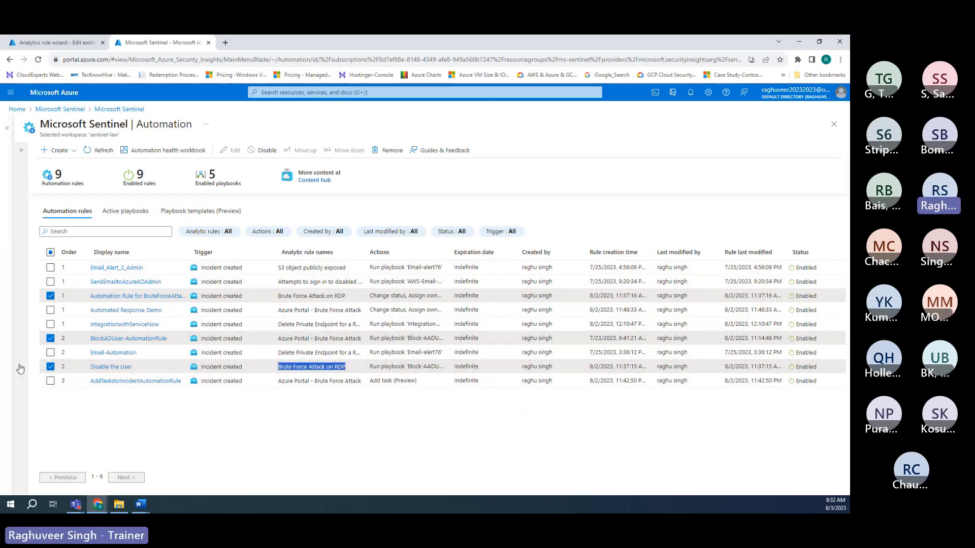
pyautogui.click(50, 367)
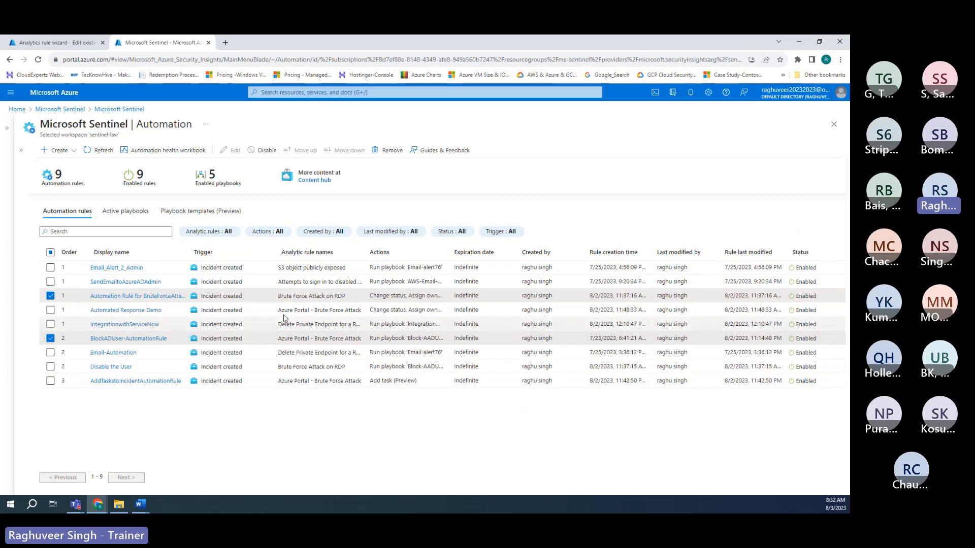
pyautogui.moveTo(277, 296); pyautogui.dragTo(338, 296)
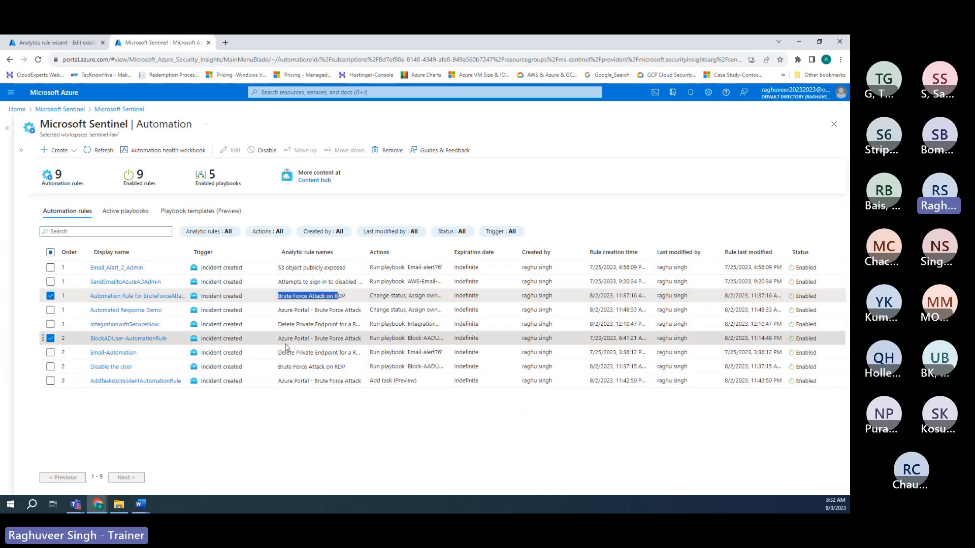
pyautogui.click(50, 309)
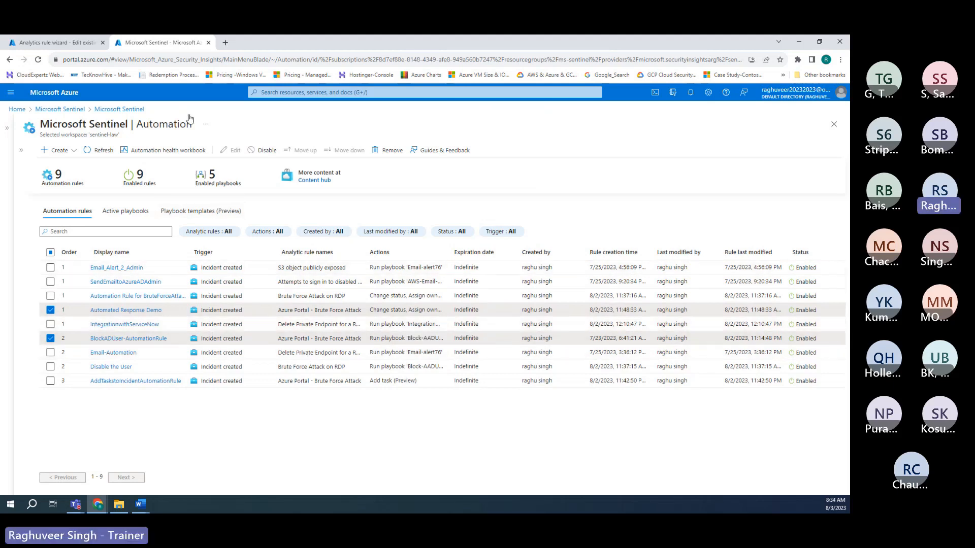
pyautogui.click(8, 129)
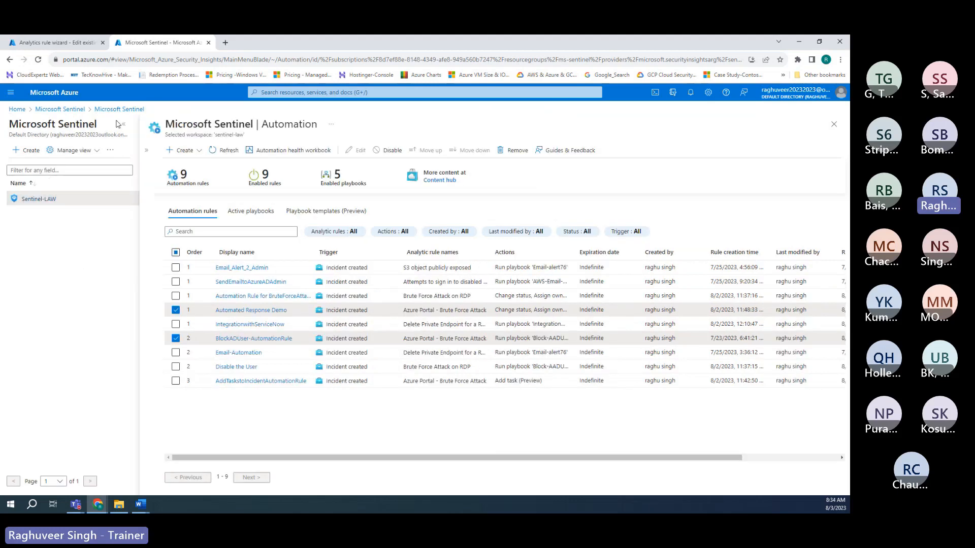
pyautogui.click(146, 150)
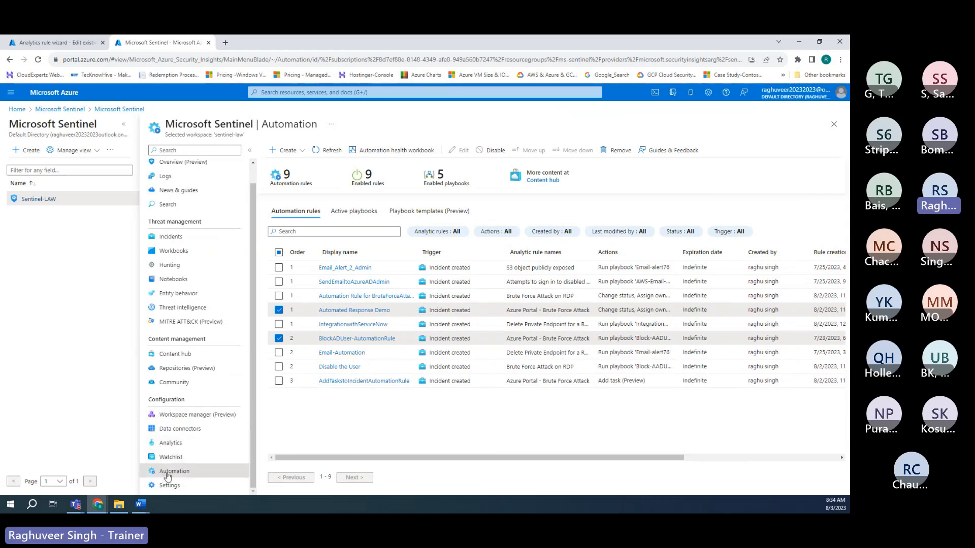
pyautogui.click(249, 150)
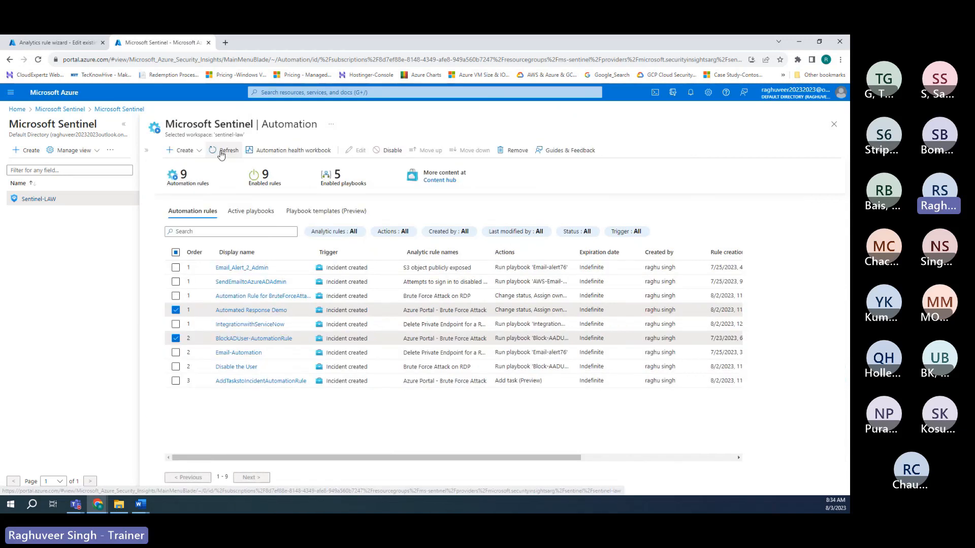
pyautogui.click(123, 123)
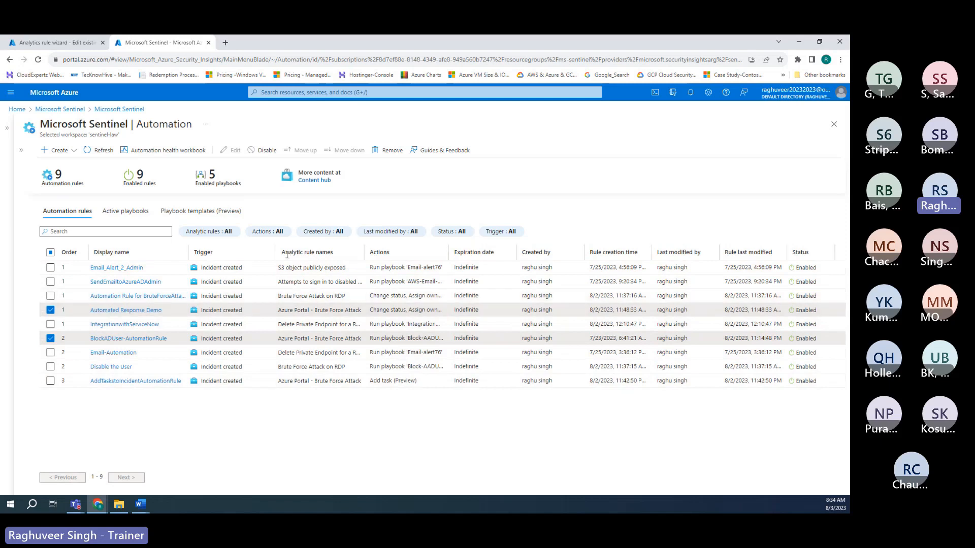
# - Widen the Actions column to show Automated Response Demo's Run playbook 'Email-alert76' step, then review Status
pyautogui.moveTo(282, 252); pyautogui.dragTo(333, 258)
pyautogui.moveTo(519, 252); pyautogui.dragTo(570, 252)
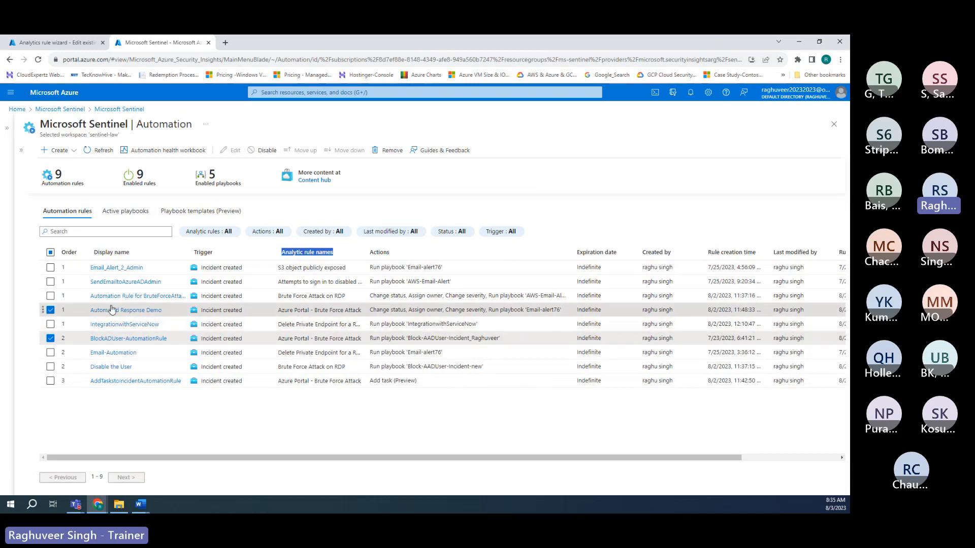
pyautogui.moveTo(369, 309); pyautogui.dragTo(546, 310)
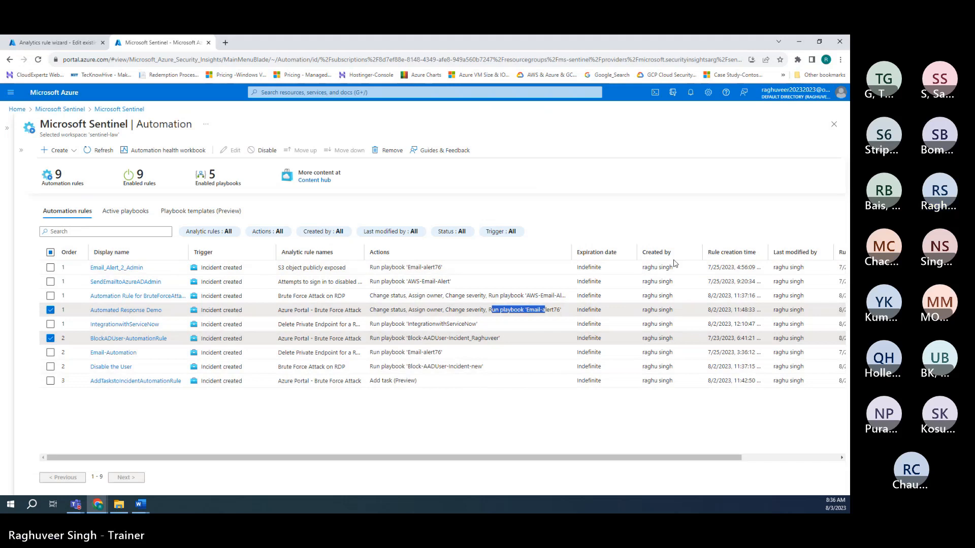
pyautogui.moveTo(674, 458); pyautogui.dragTo(770, 459)
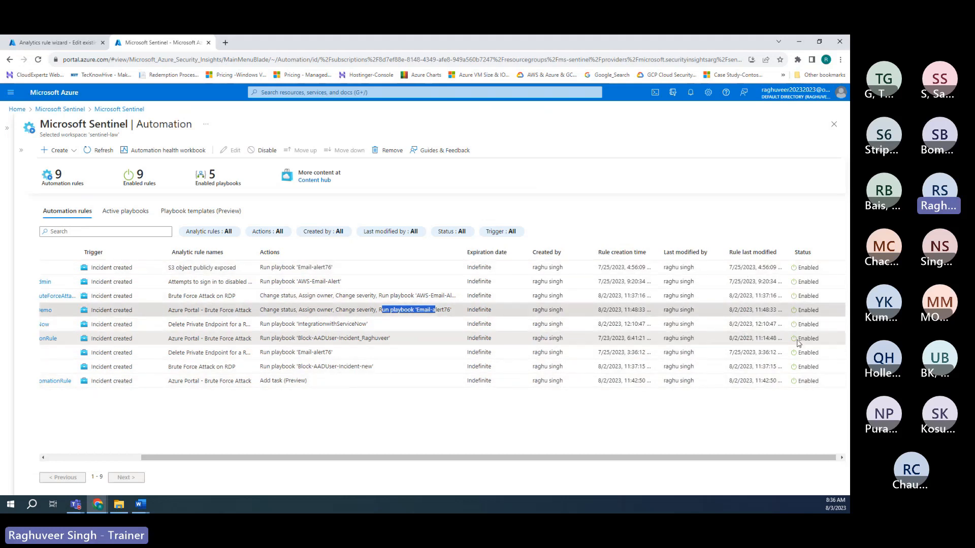
pyautogui.moveTo(743, 459); pyautogui.dragTo(468, 434)
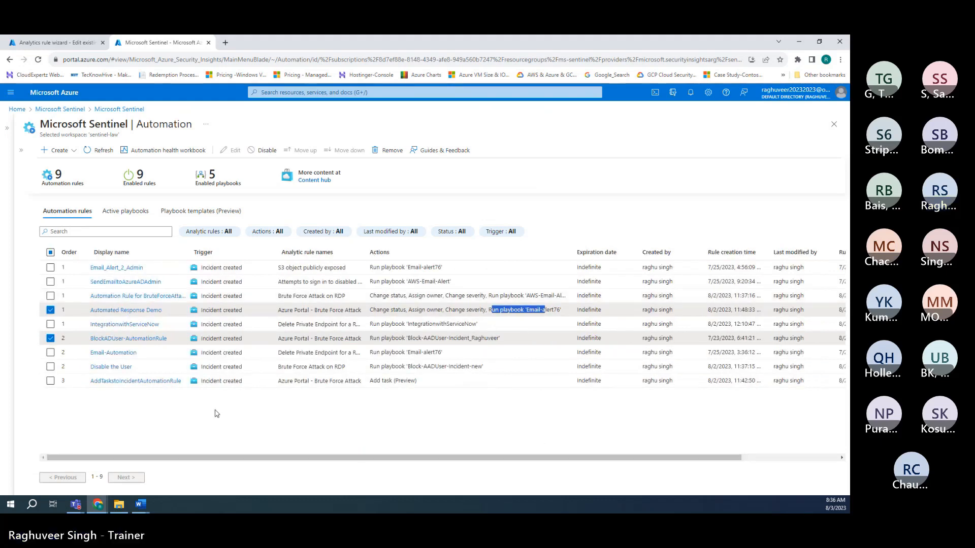
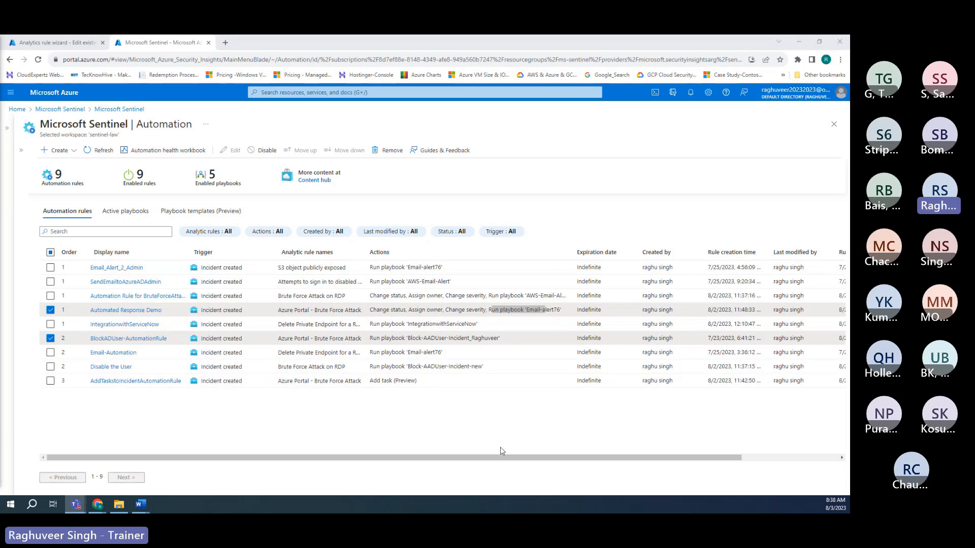
# - Scroll the automation rules table sideways, then show the five Active playbooks such as AWS-Email-Alert
pyautogui.moveTo(478, 457); pyautogui.dragTo(693, 456)
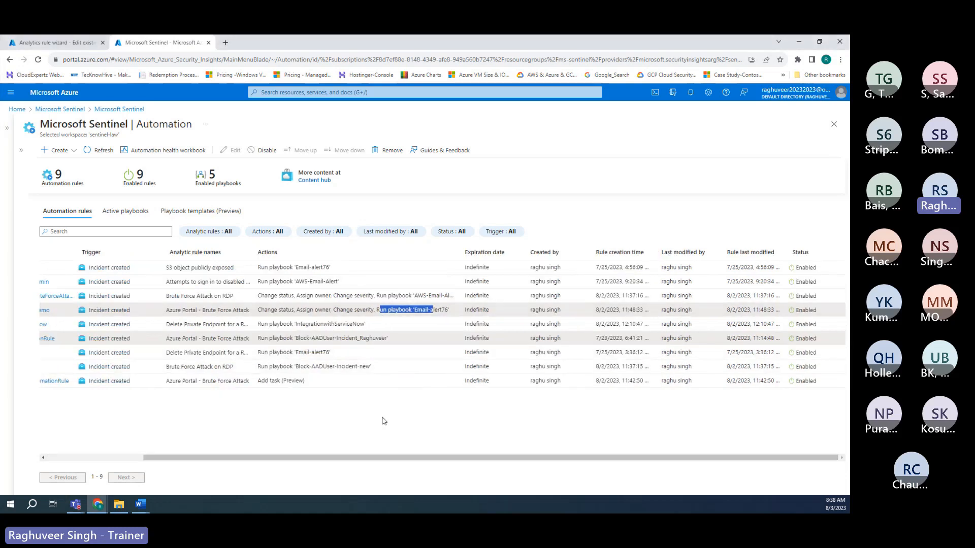
pyautogui.moveTo(376, 458); pyautogui.dragTo(212, 505)
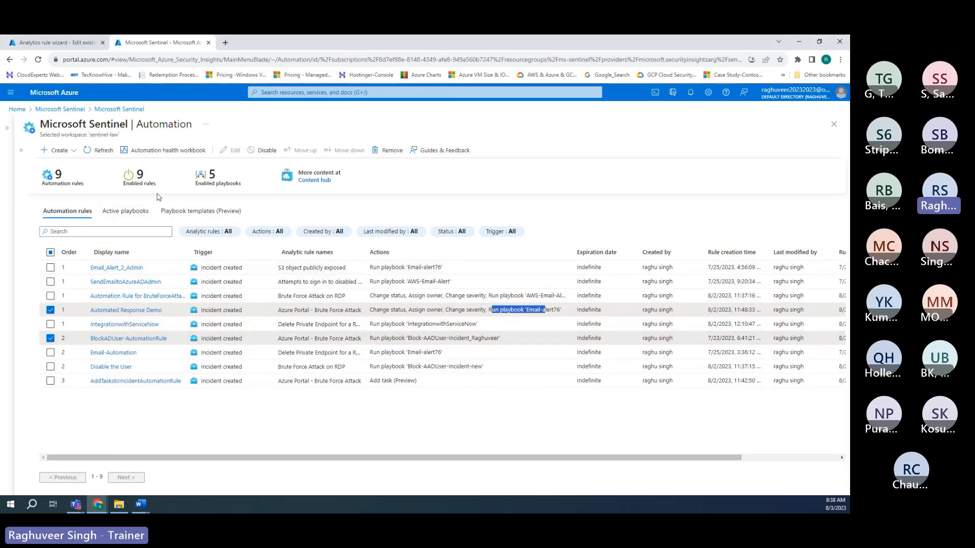
pyautogui.click(129, 176)
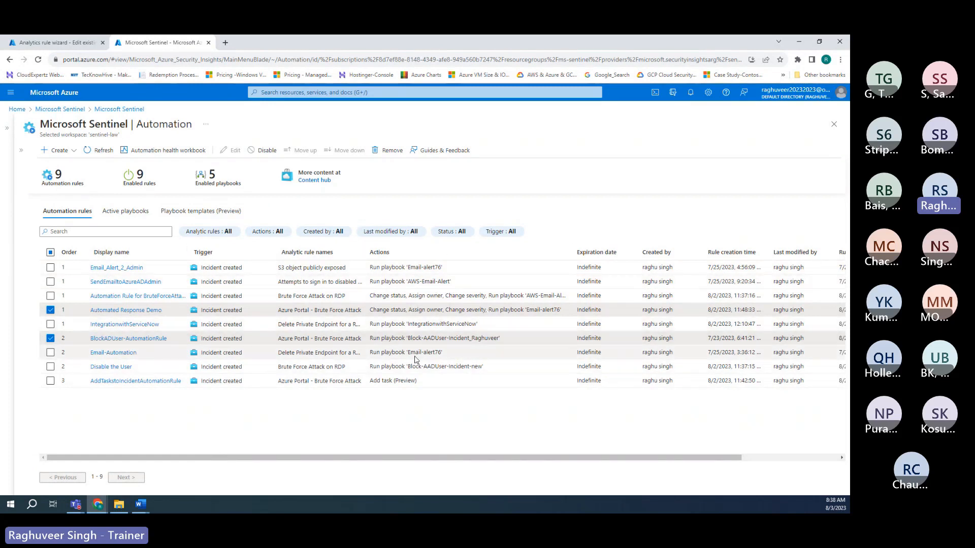
pyautogui.click(130, 213)
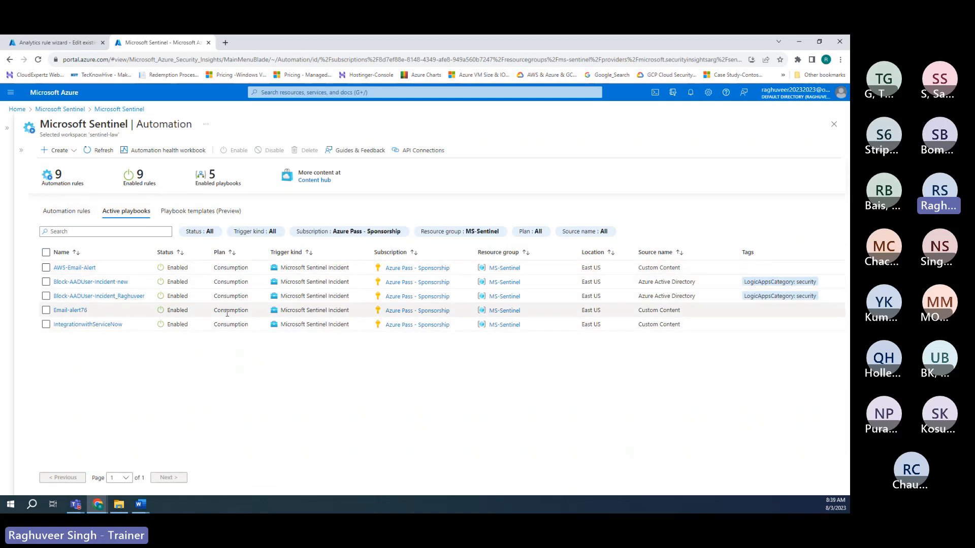
# - Browse the Playbook templates (Preview) list, including Azure AD remediation templates like Block AAD user
pyautogui.click(196, 211)
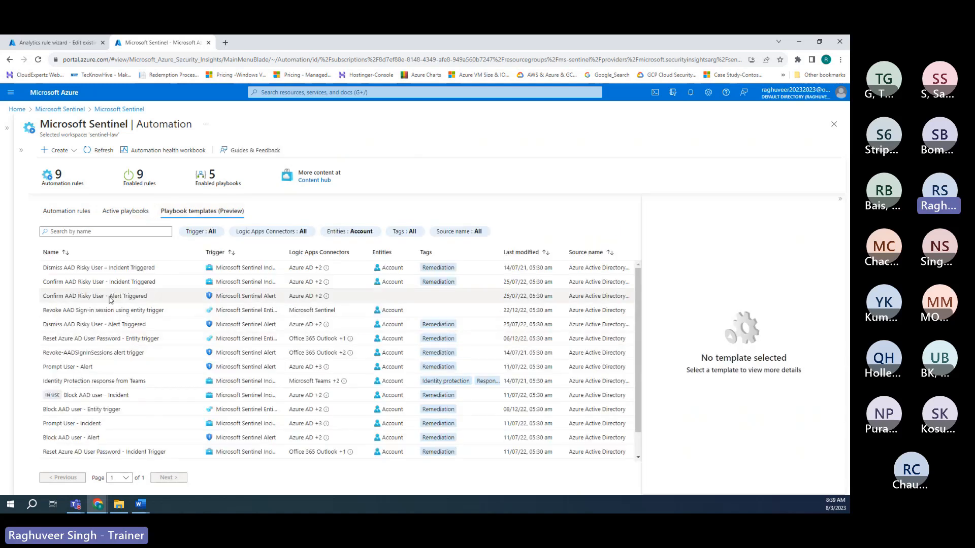
pyautogui.scroll(-1, 121, 405)
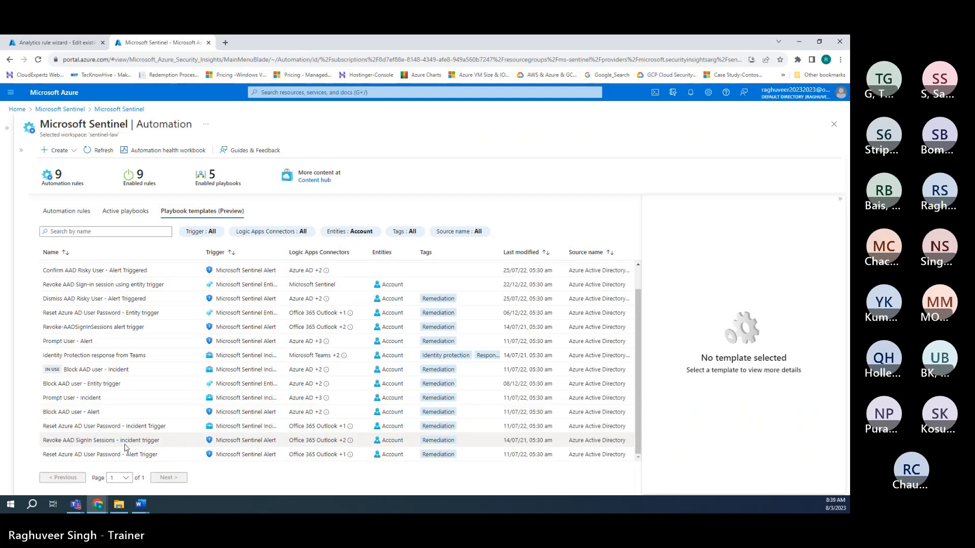
pyautogui.scroll(2, 124, 417)
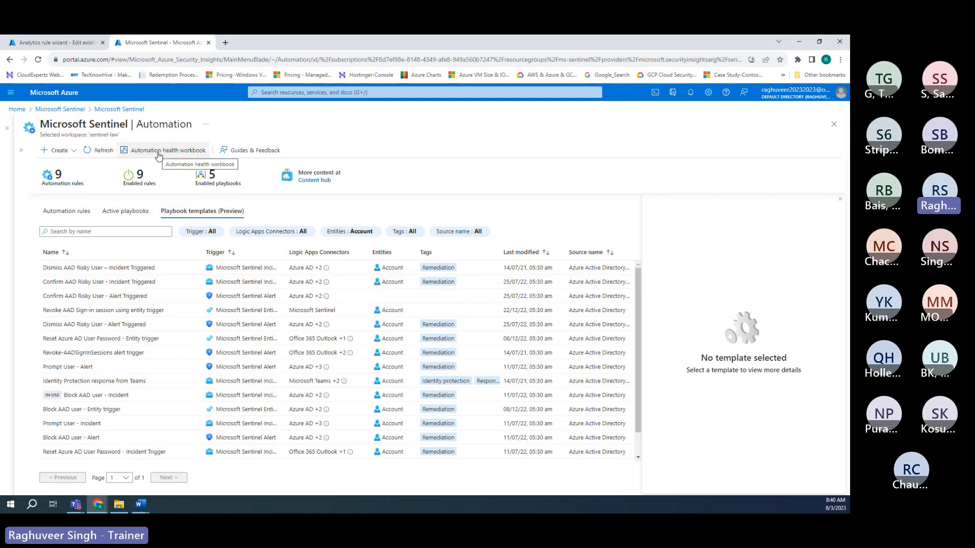
# - Open the Automation health workbook and highlight the SentinelHealth and AzureDiagnostics table names in its introduction
pyautogui.click(142, 152)
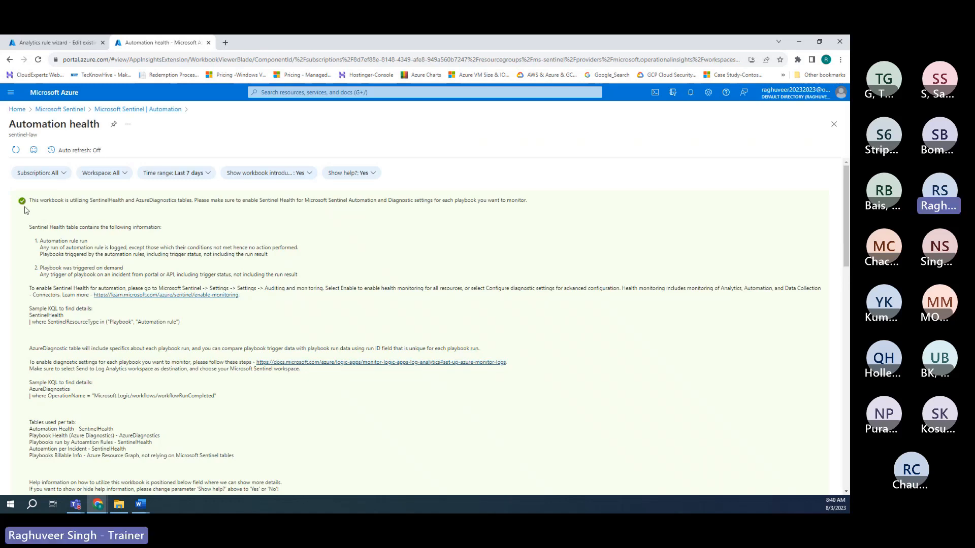
pyautogui.moveTo(98, 201)
pyautogui.mouseDown()
pyautogui.moveTo(530, 203)
pyautogui.moveTo(188, 201)
pyautogui.moveTo(306, 201)
pyautogui.mouseUp()
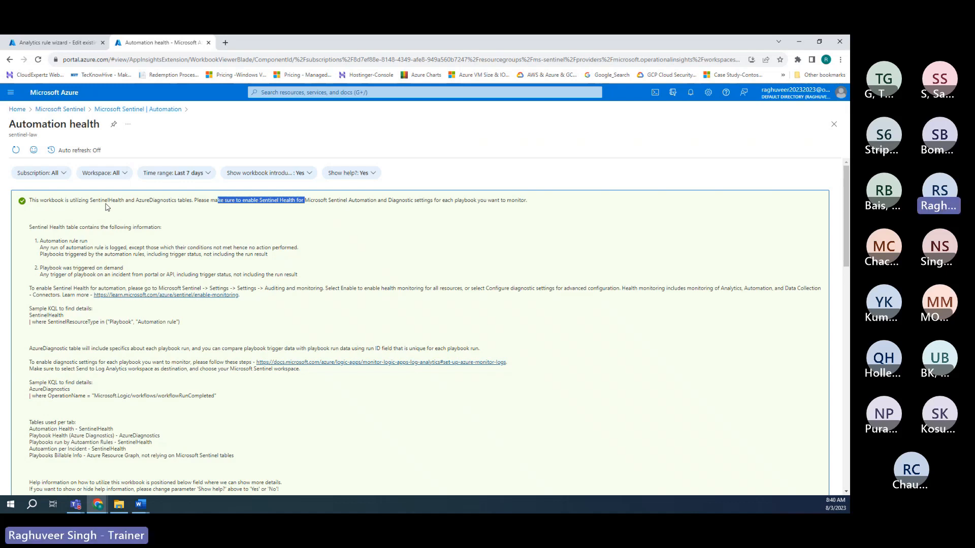
pyautogui.moveTo(91, 200); pyautogui.dragTo(194, 200)
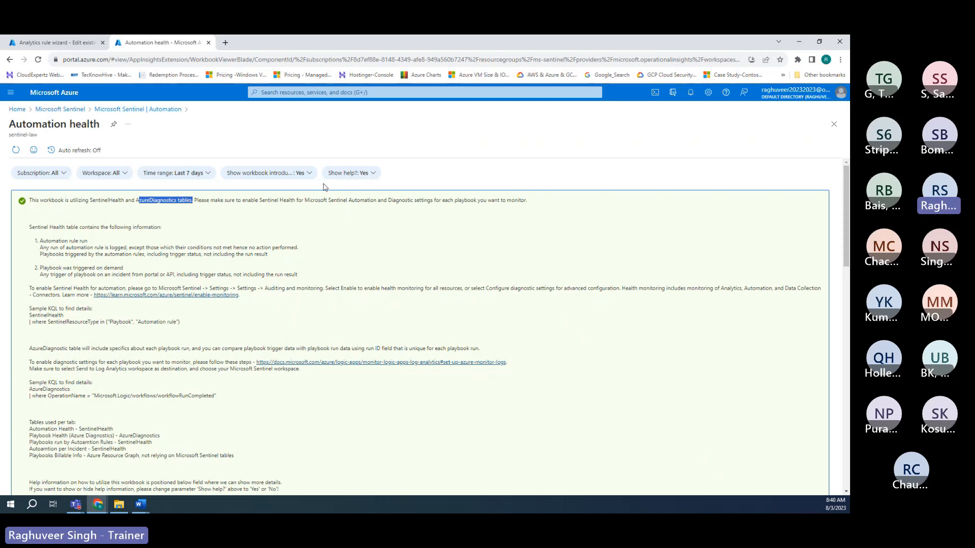
# - Review the workbook's charts, including Top 5 failed Automation rules, then return to the top
pyautogui.scroll(-5, 322, 345)
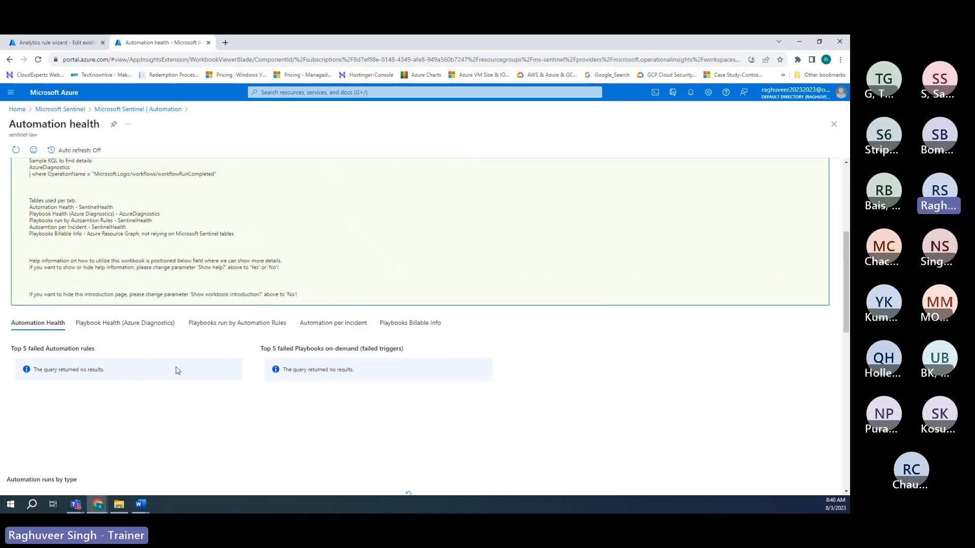
pyautogui.scroll(-4, 176, 371)
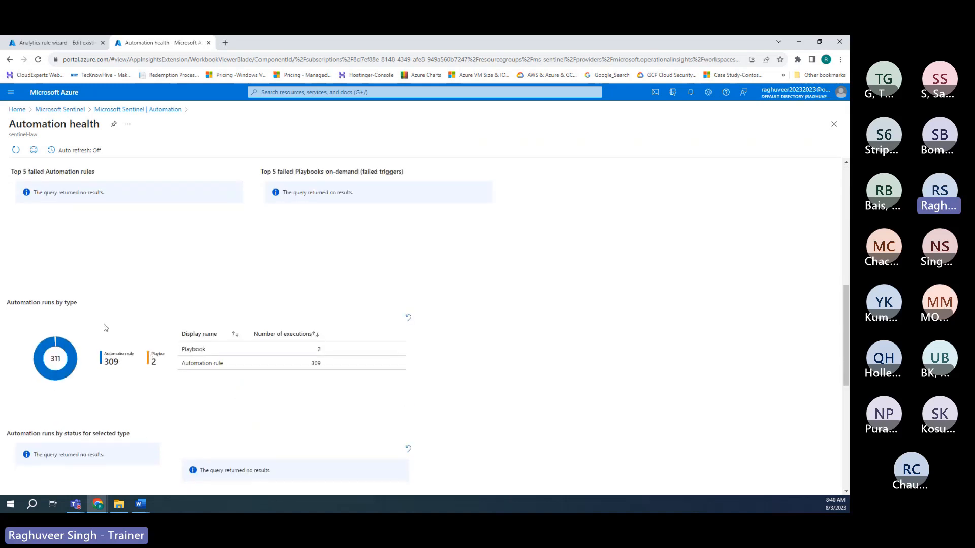
pyautogui.scroll(-2, 127, 331)
pyautogui.scroll(5, 147, 334)
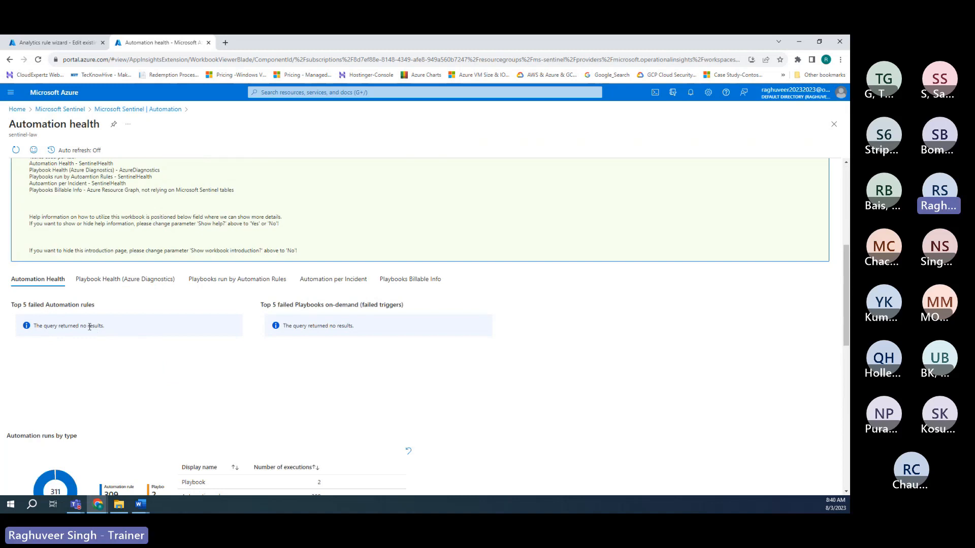
pyautogui.moveTo(9, 305); pyautogui.dragTo(95, 305)
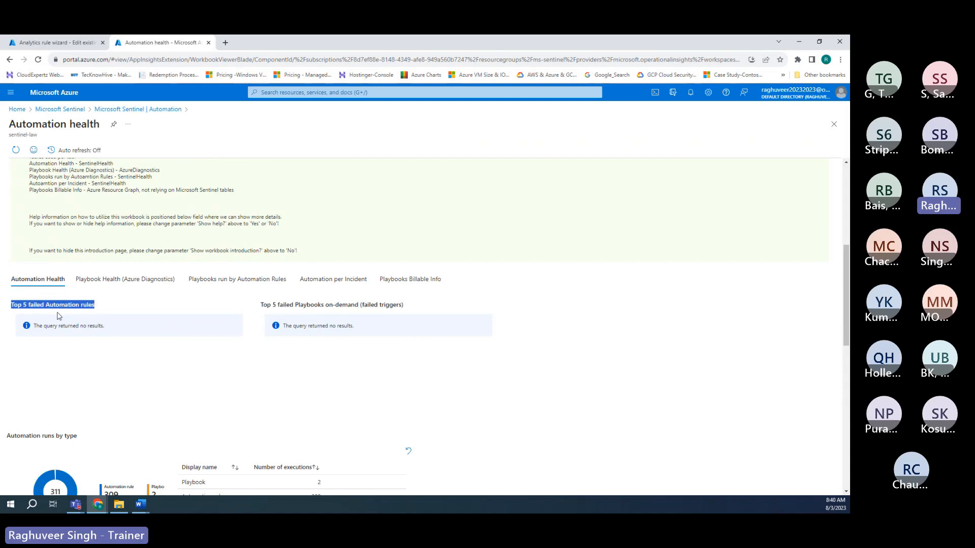
pyautogui.scroll(5, 58, 315)
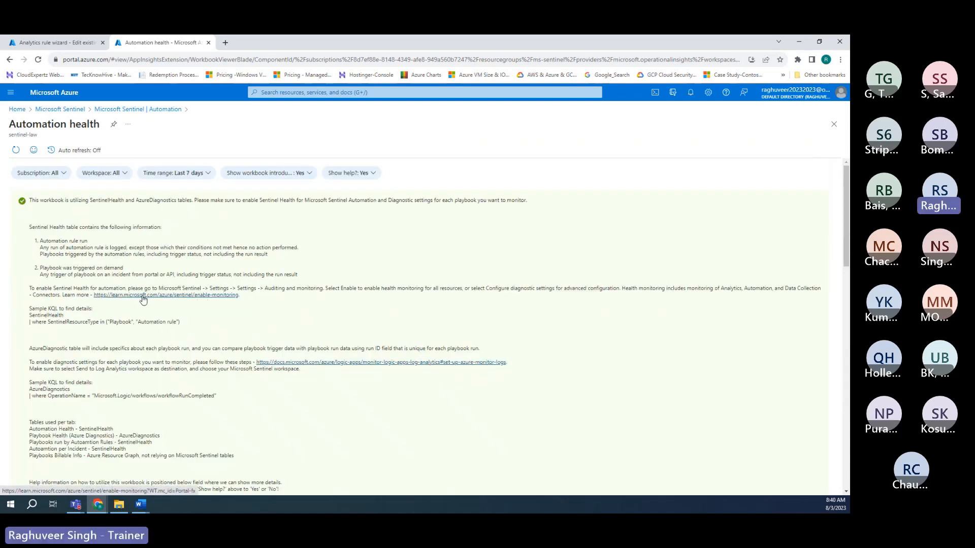
pyautogui.scroll(-4, 147, 315)
pyautogui.scroll(-2, 93, 375)
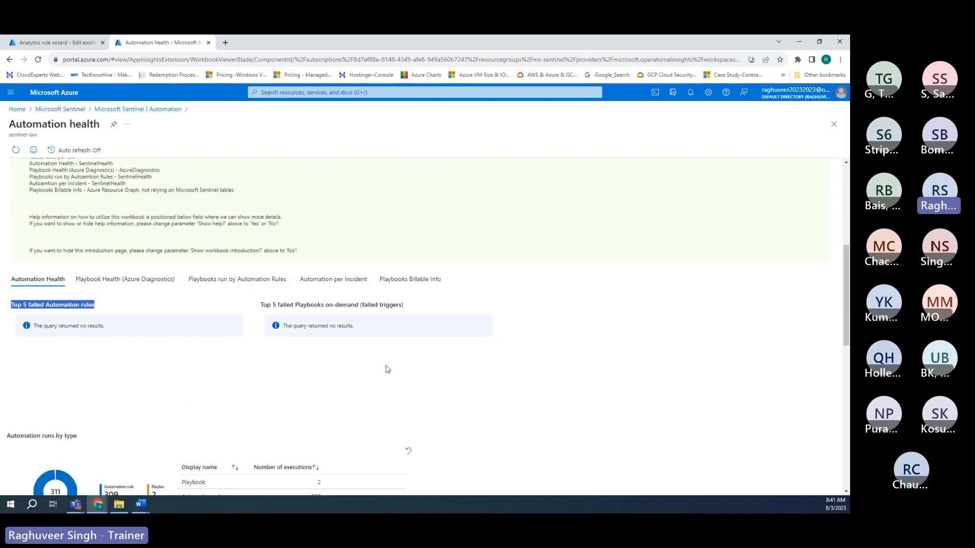
pyautogui.scroll(-3, 320, 376)
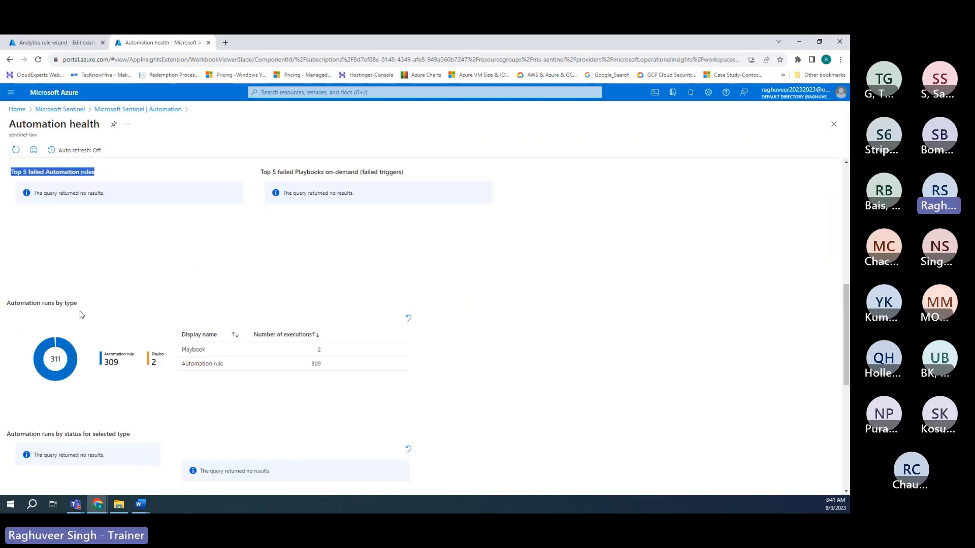
pyautogui.scroll(-2, 69, 363)
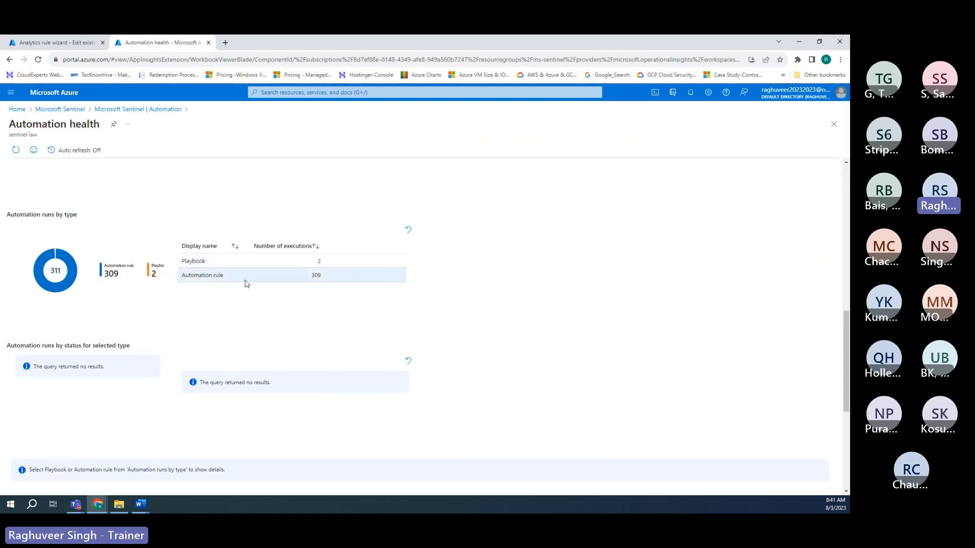
pyautogui.scroll(-2, 324, 278)
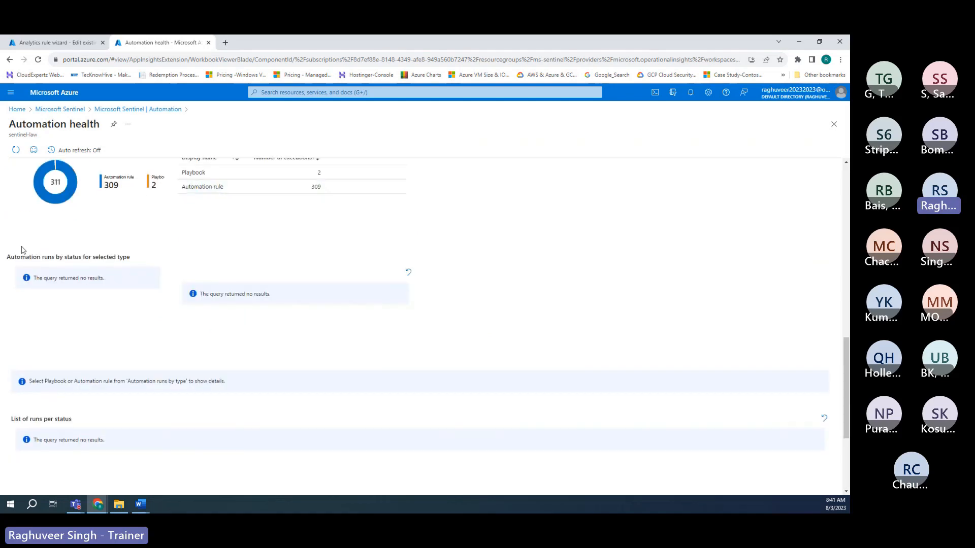
pyautogui.scroll(-4, 209, 304)
pyautogui.scroll(8, 214, 326)
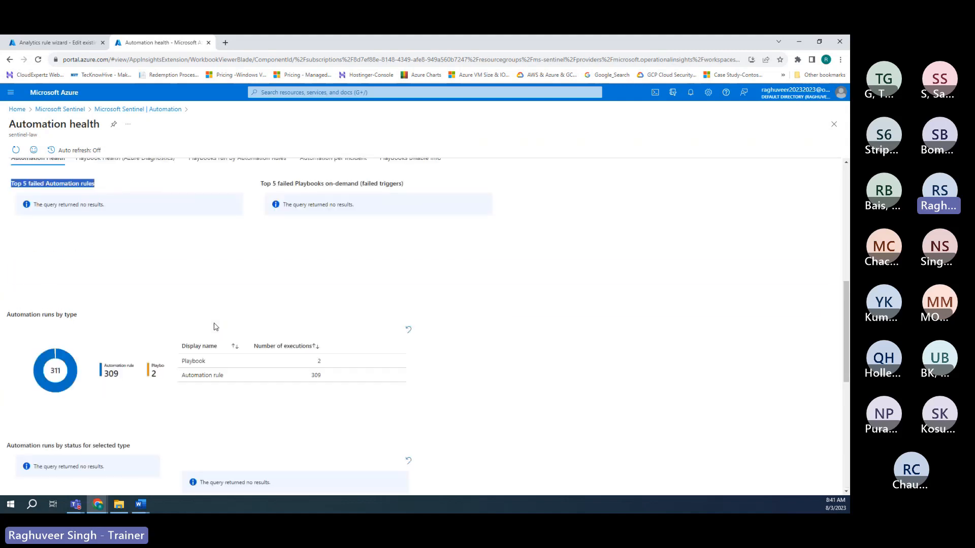
pyautogui.scroll(7, 214, 327)
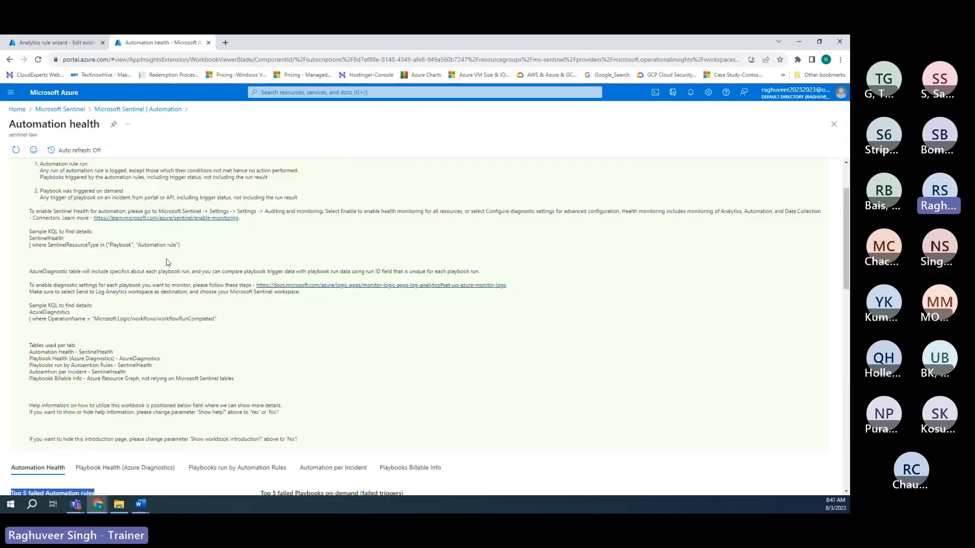
pyautogui.scroll(-4, 252, 372)
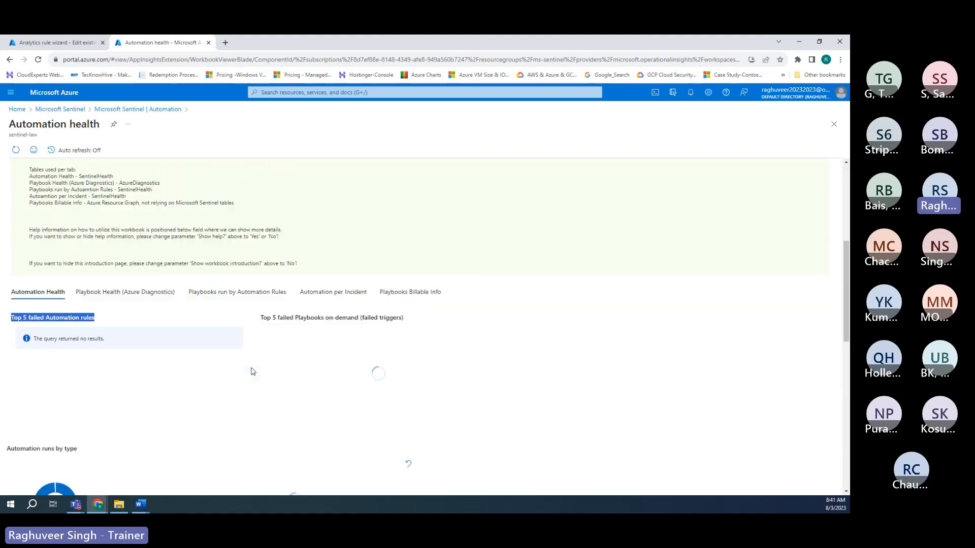
pyautogui.scroll(6, 251, 371)
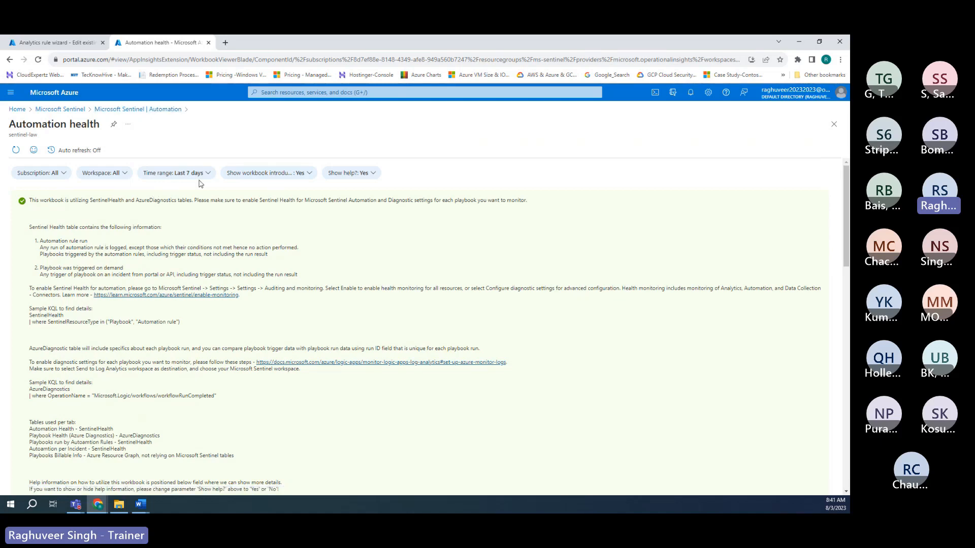
# - Check the Workspace filter choices and leave it set to All
pyautogui.click(112, 175)
pyautogui.click(143, 175)
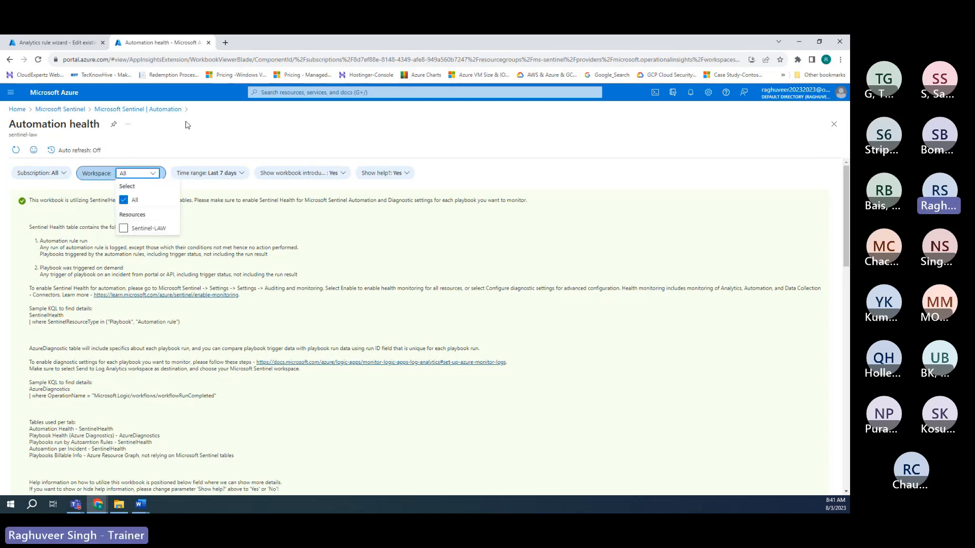
pyautogui.click(283, 133)
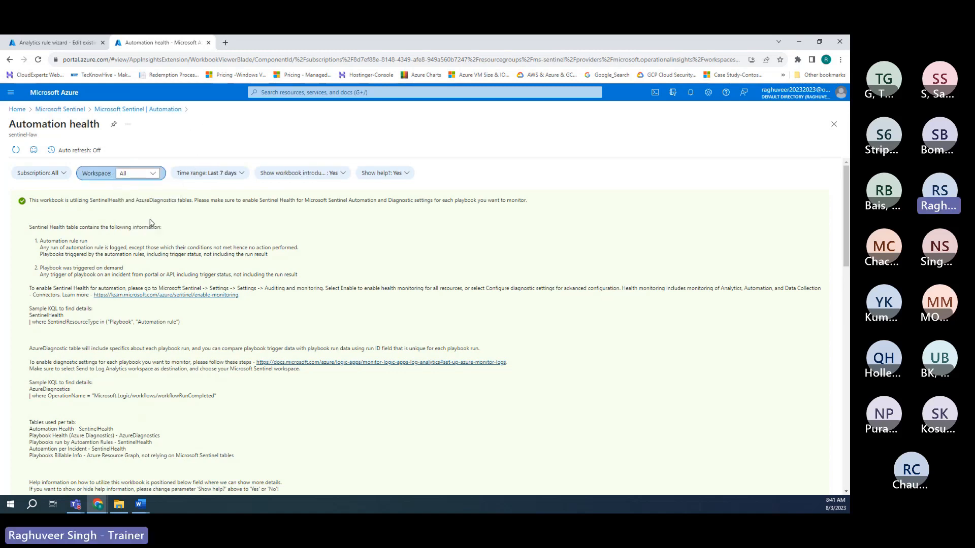
# - Return through the breadcrumbs to the Sentinel workspace list showing Sentinel-LAW
pyautogui.click(120, 112)
pyautogui.click(65, 110)
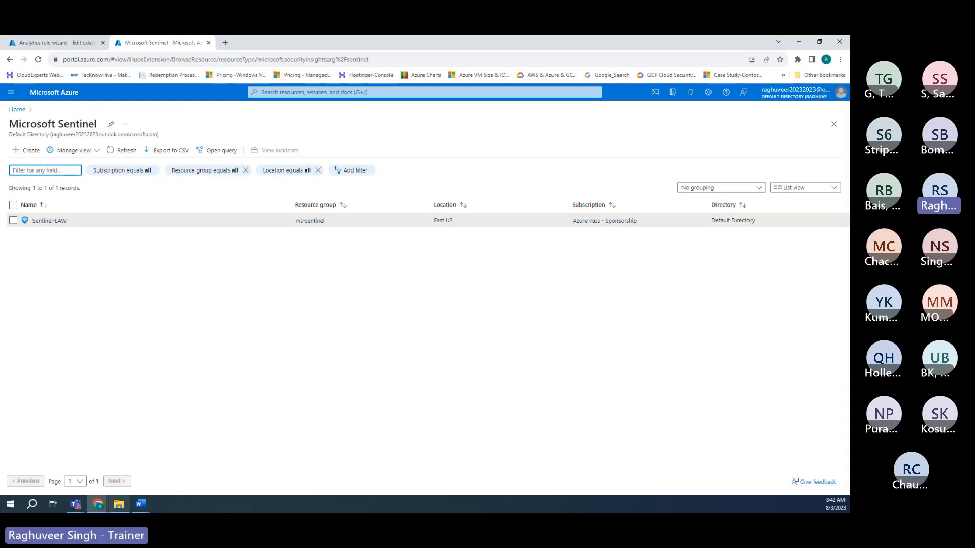
pyautogui.click(99, 504)
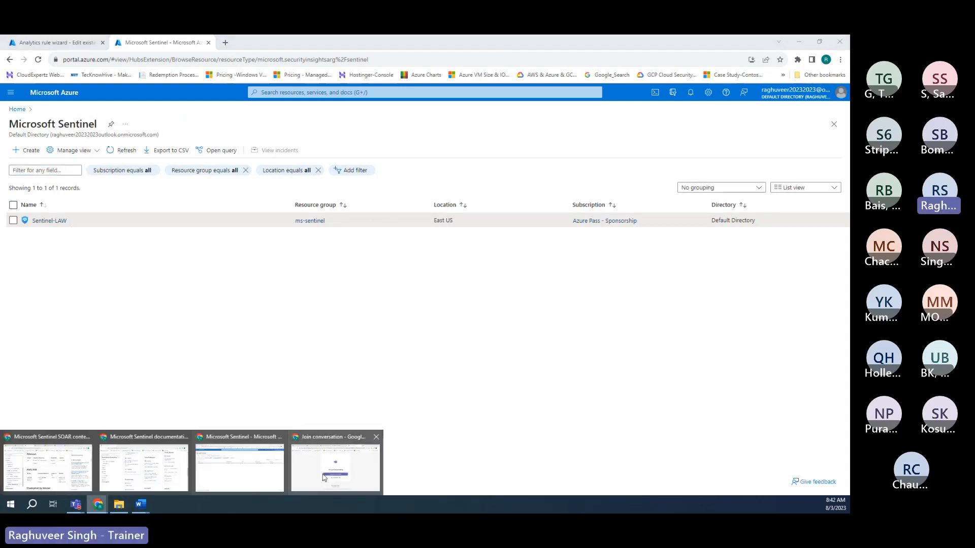
pyautogui.moveTo(141, 504)
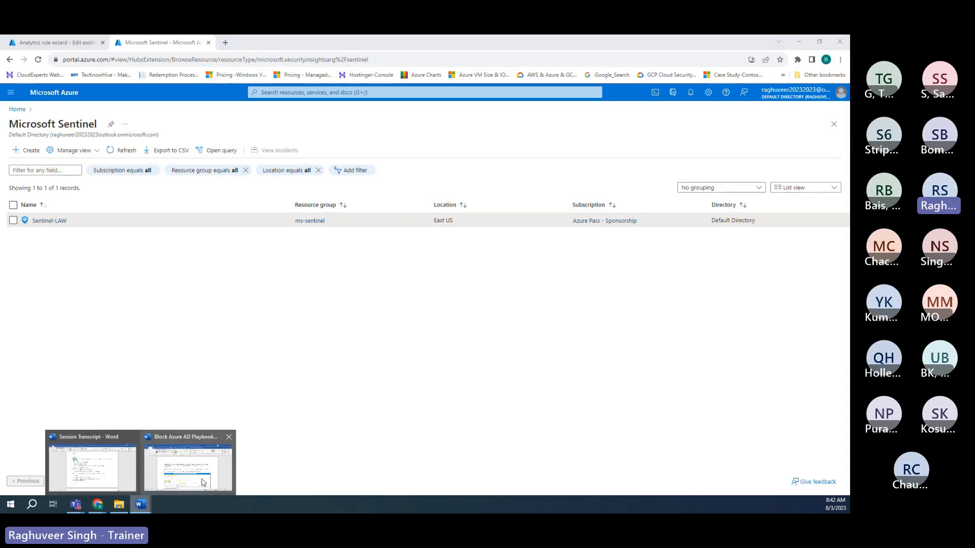
pyautogui.moveTo(202, 476)
pyautogui.click(91, 465)
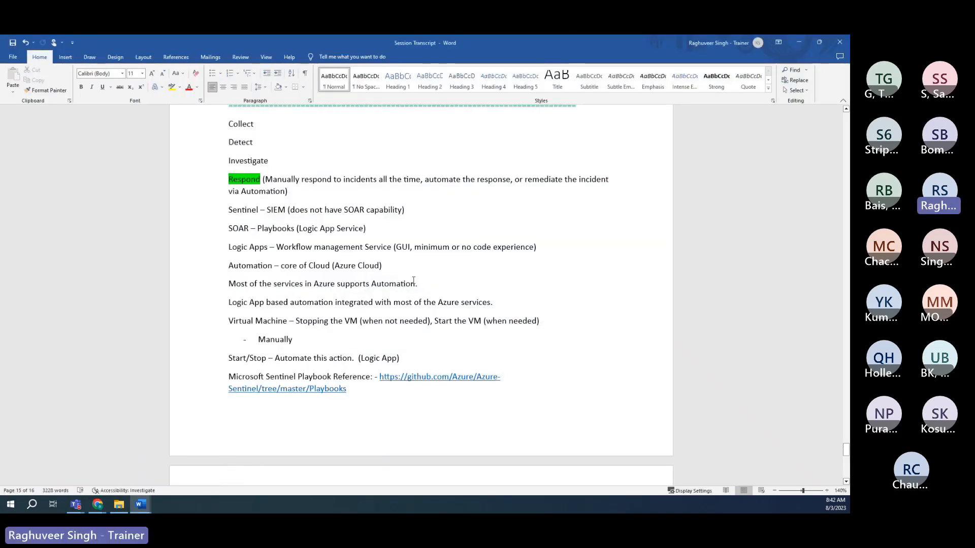
pyautogui.scroll(-10, 401, 315)
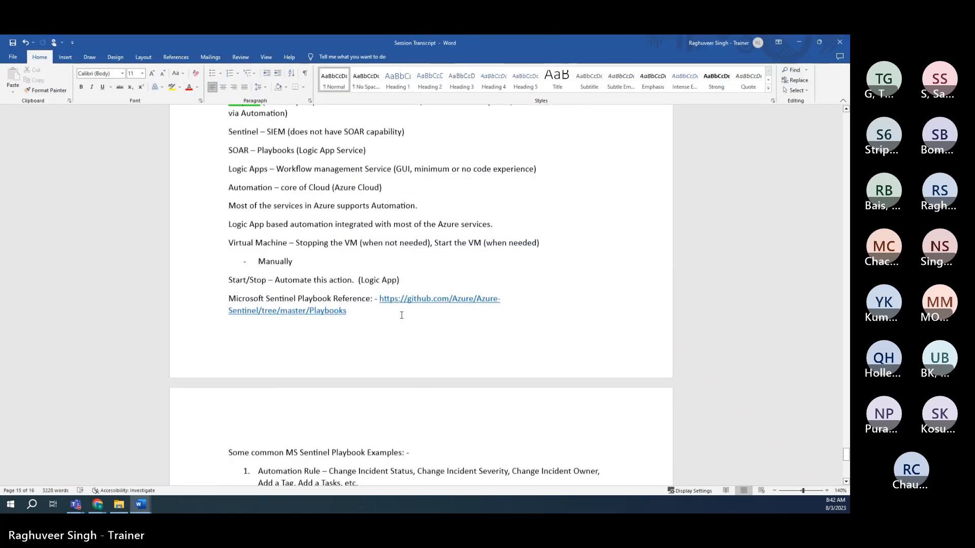
pyautogui.scroll(2, 401, 316)
pyautogui.scroll(1, 401, 315)
pyautogui.scroll(-1, 401, 316)
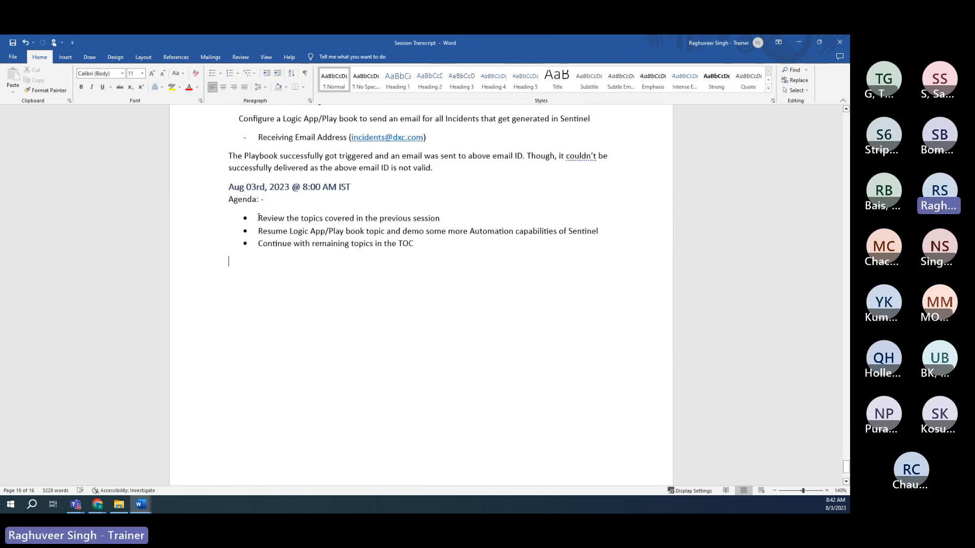
pyautogui.moveTo(258, 218); pyautogui.dragTo(444, 219)
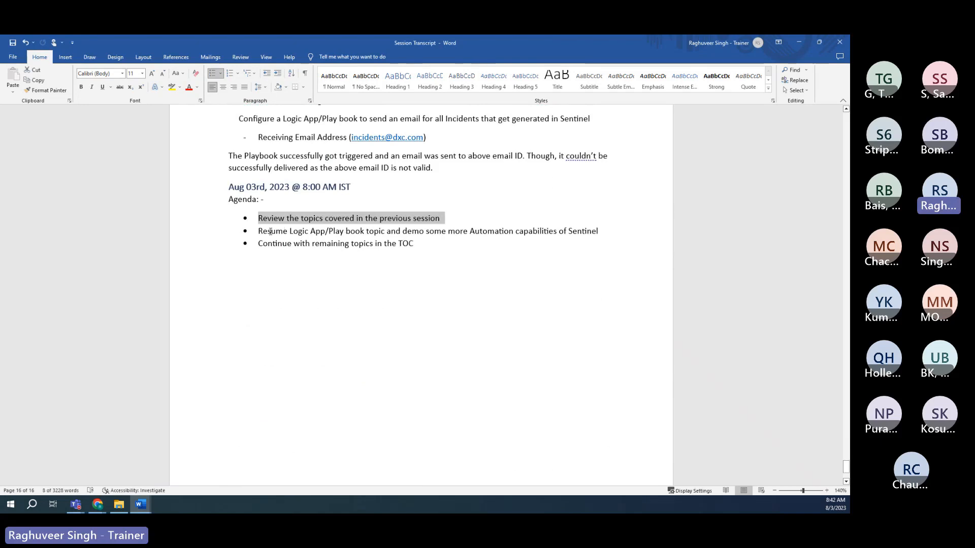
pyautogui.moveTo(264, 229); pyautogui.dragTo(605, 233)
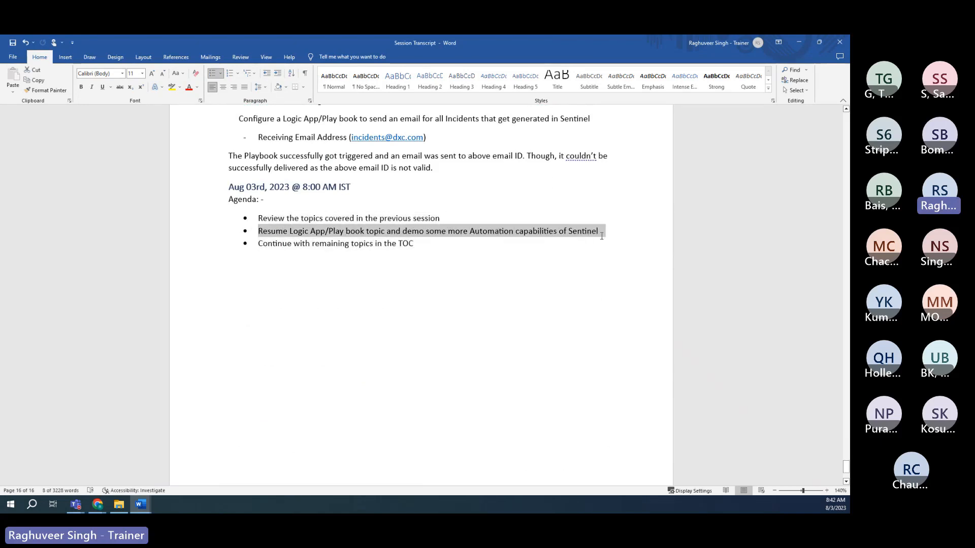
# - Write 'Lab: - I intend to automatically disable the AAD User...' ending 'through a Microsoft Sentinel Incident.'
pyautogui.click(252, 278)
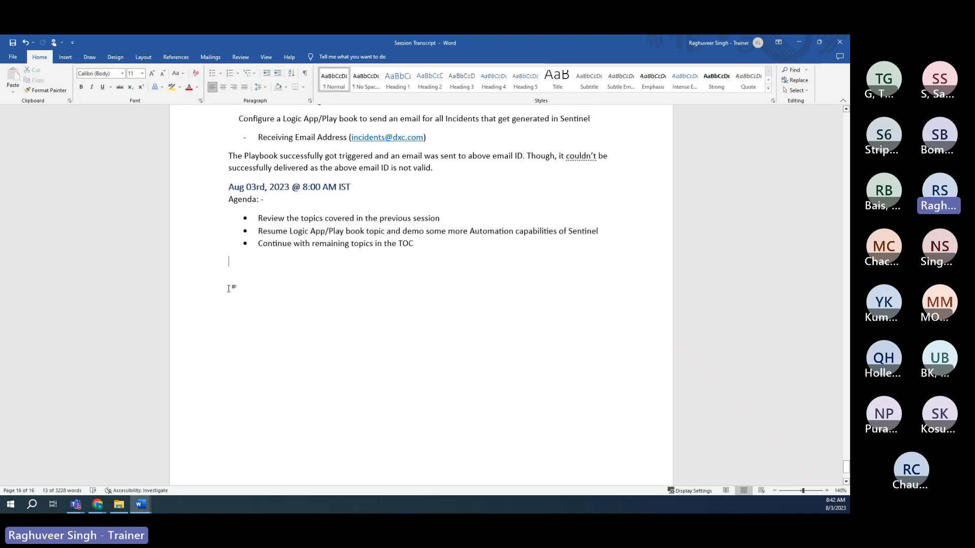
pyautogui.write('Lab: -')
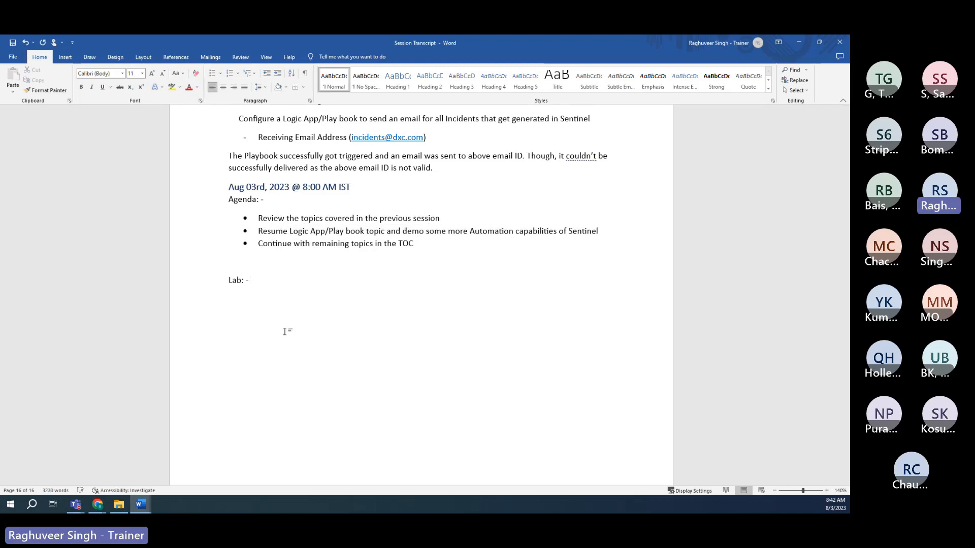
pyautogui.write(' I in')
pyautogui.write('tend to ')
pyautogui.write('autom')
pyautogui.write('ation')
pyautogui.press('BackSpace')
pyautogui.press('BackSpace')
pyautogui.write('cally disable the AAD Use')
pyautogui.press('BackSpace')
pyautogui.press('BackSpace')
pyautogui.write('ser whenever a Bru')
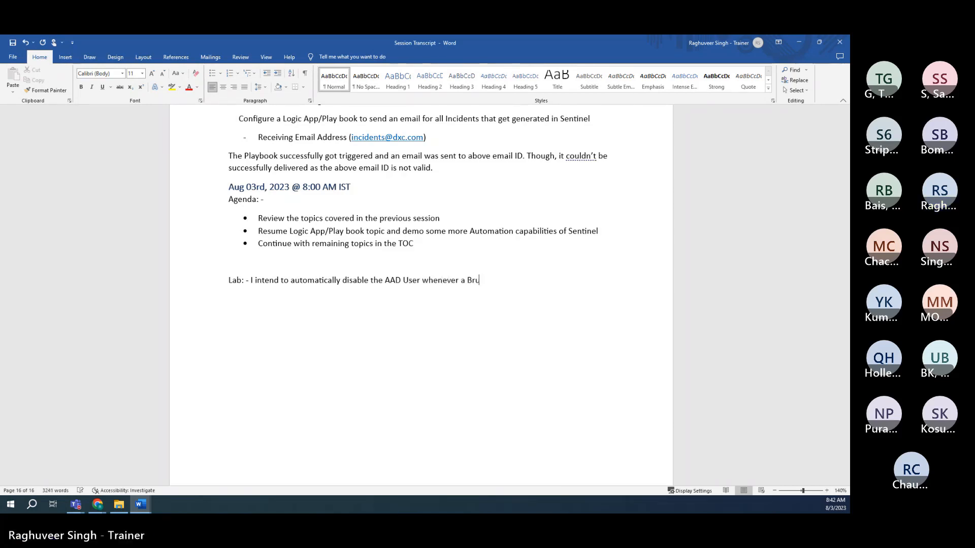
pyautogui.write('te Force Attack on')
pyautogui.write('portal is iden')
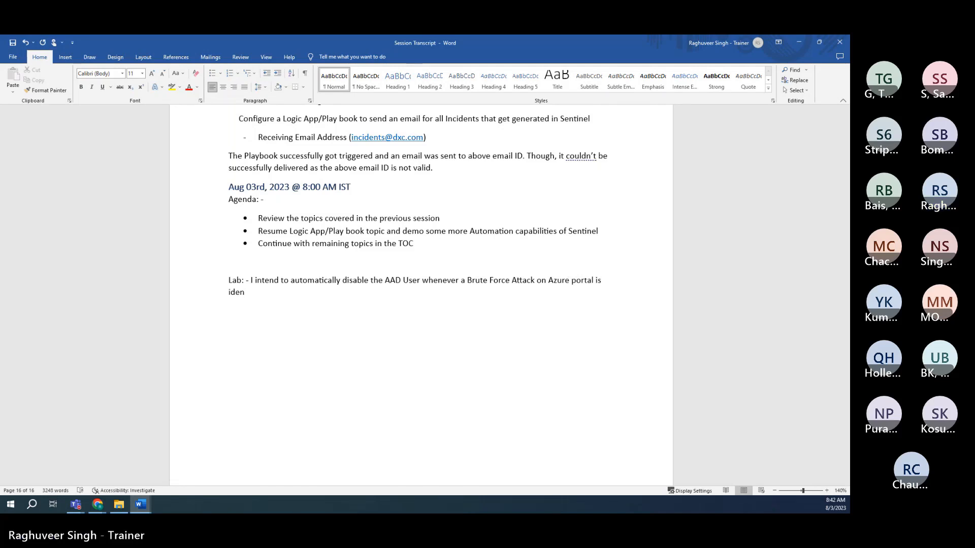
pyautogui.press('BackSpace')
pyautogui.press('BackSpace')
pyautogui.press('BackSpace')
pyautogui.press('BackSpace')
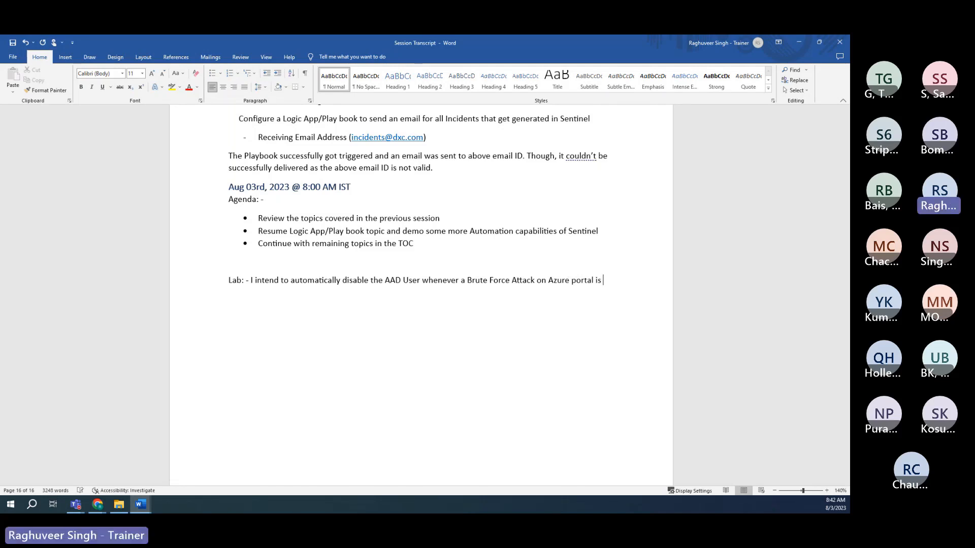
pyautogui.write('notifie')
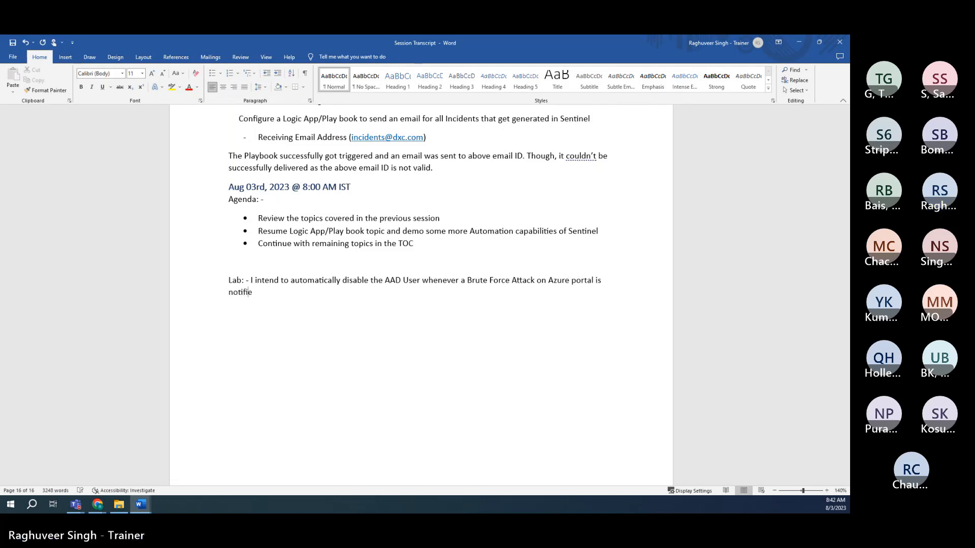
pyautogui.write('d through an')
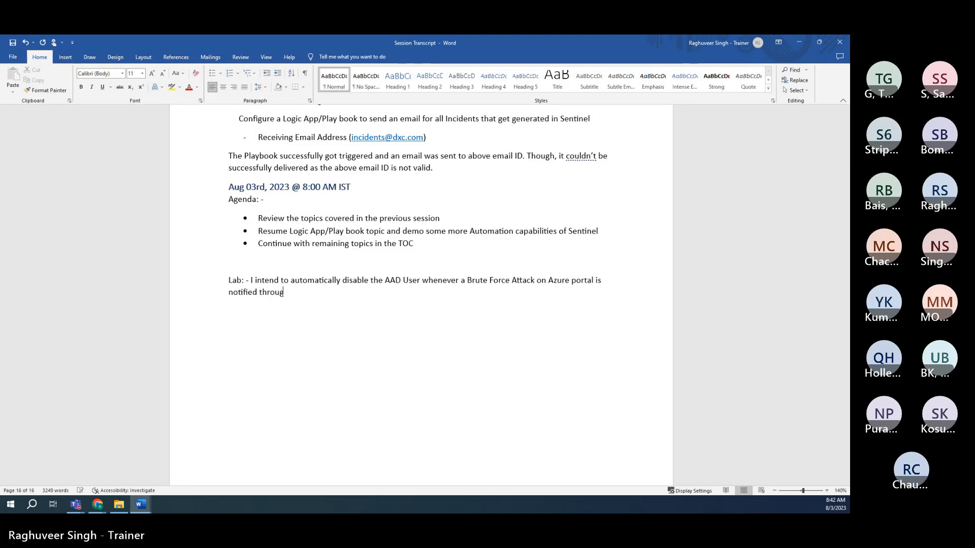
pyautogui.press('BackSpace')
pyautogui.press('BackSpace')
pyautogui.write('Mic')
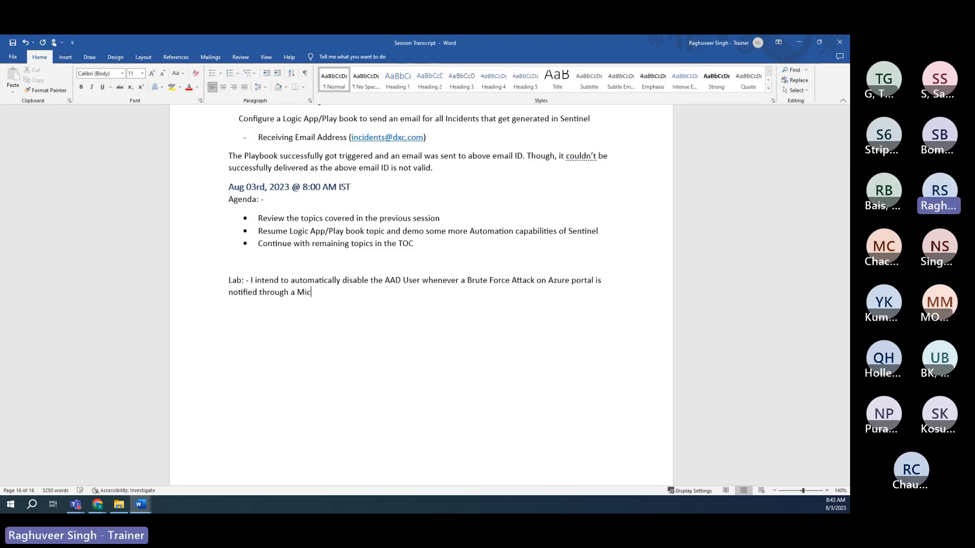
pyautogui.write('rosoft Sentinel IN')
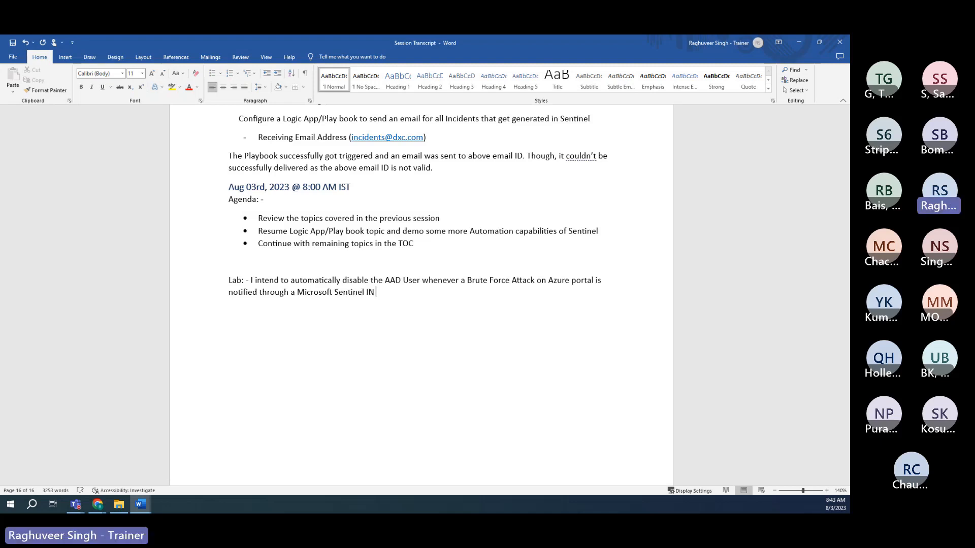
pyautogui.press('BackSpace')
pyautogui.write('ncident')
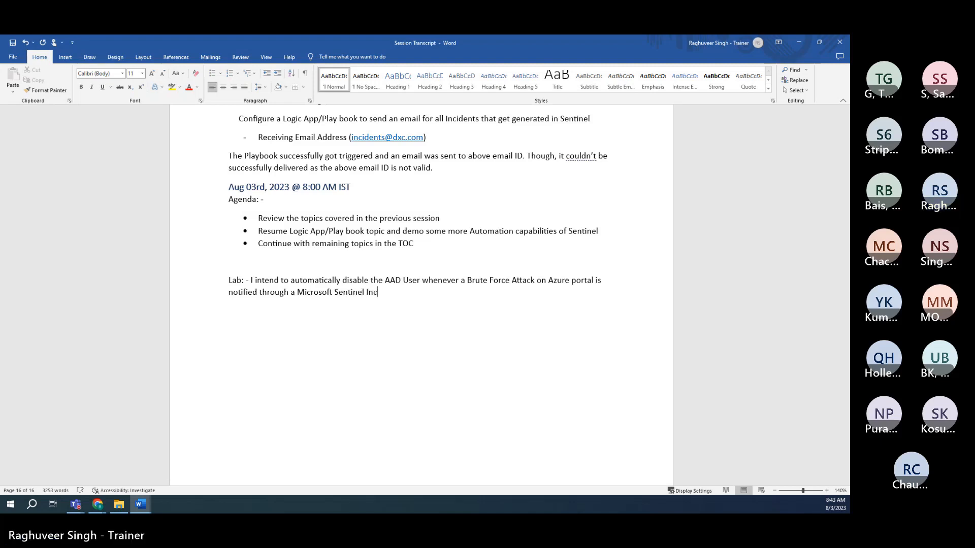
pyautogui.write('.')
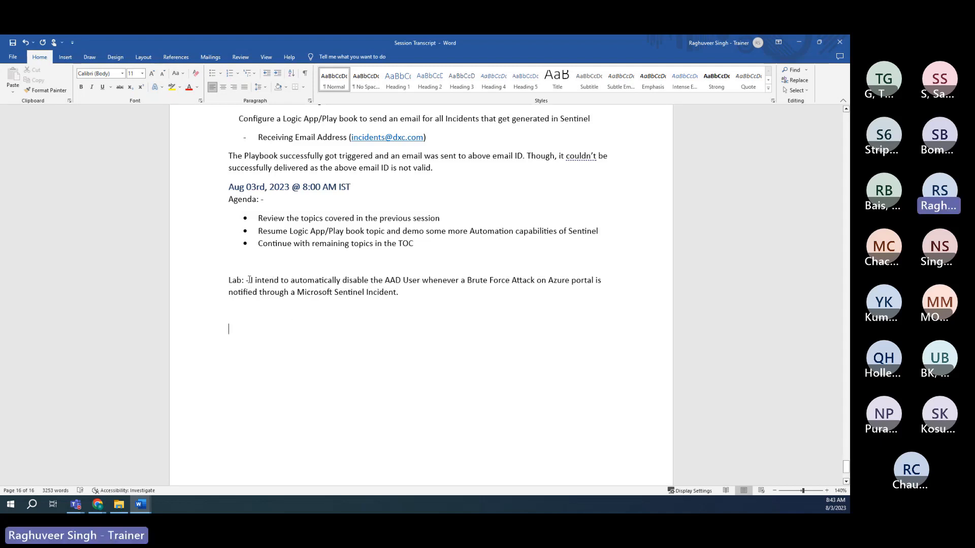
# - Highlight 'automatically disable the AAD User' in green in the Lab line
pyautogui.moveTo(291, 280); pyautogui.dragTo(423, 279)
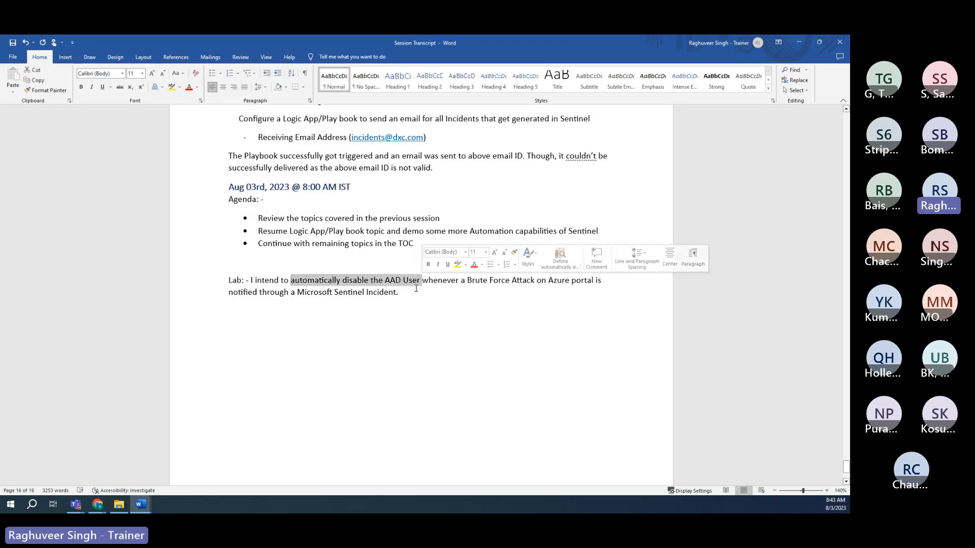
pyautogui.click(179, 88)
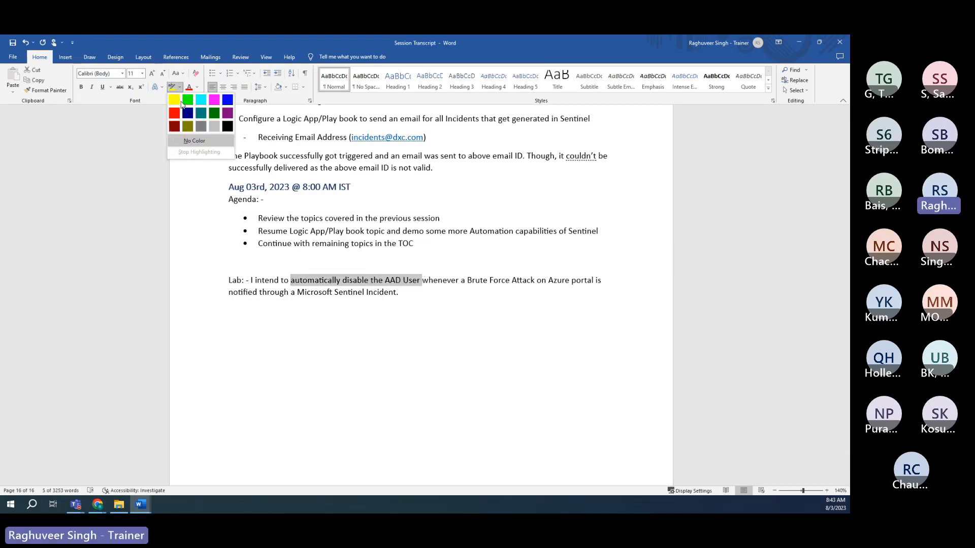
pyautogui.click(188, 101)
pyautogui.click(377, 331)
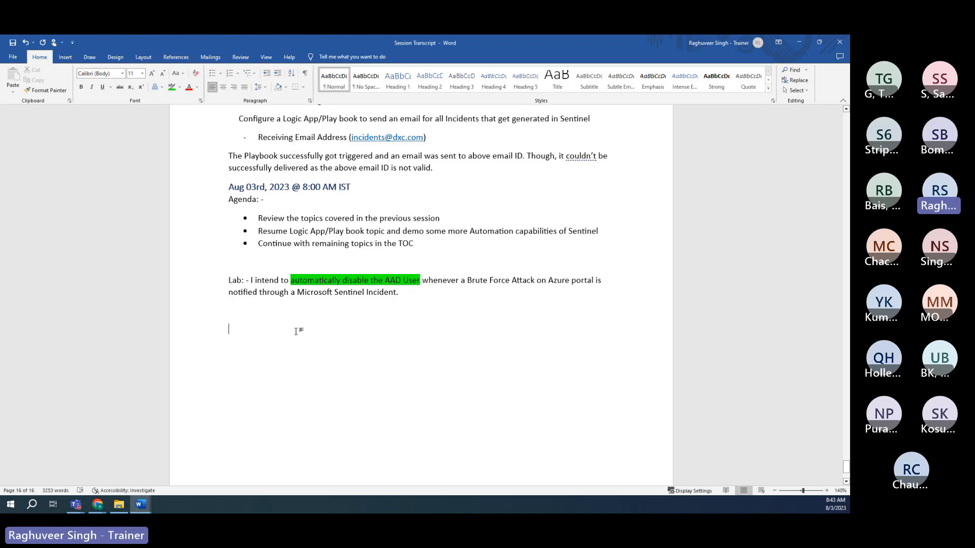
# - Add a 'What do I have?' line followed by a new bulleted line
pyautogui.write('What')
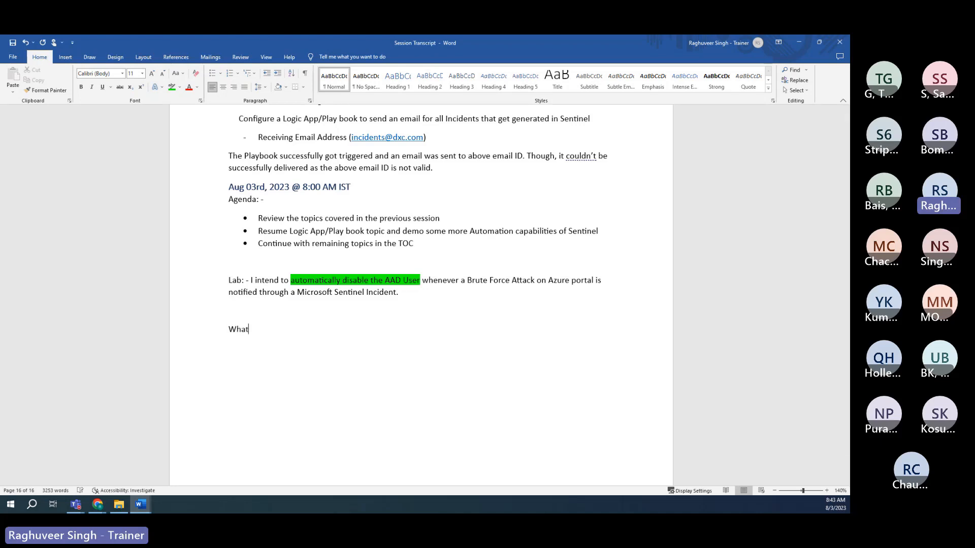
pyautogui.write(' do I have?')
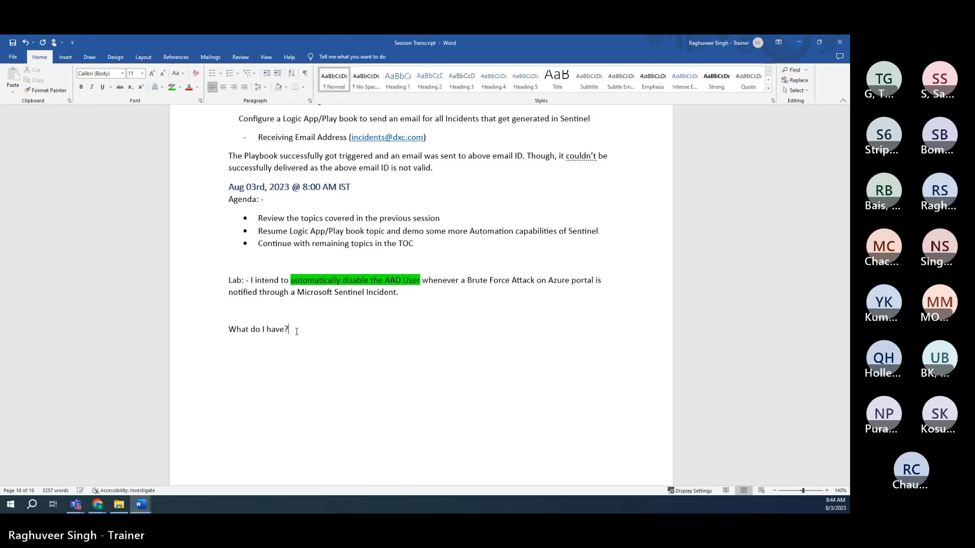
pyautogui.press('Return')
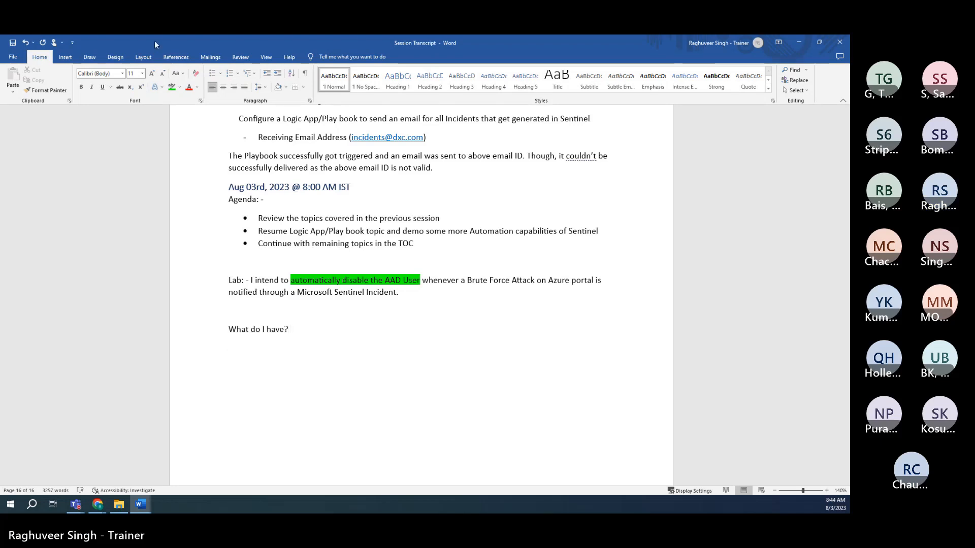
pyautogui.click(211, 73)
# - Write the bullet: an Analytics rule generates incidents on Brute force attacks on Azure portal
pyautogui.write('I have an An')
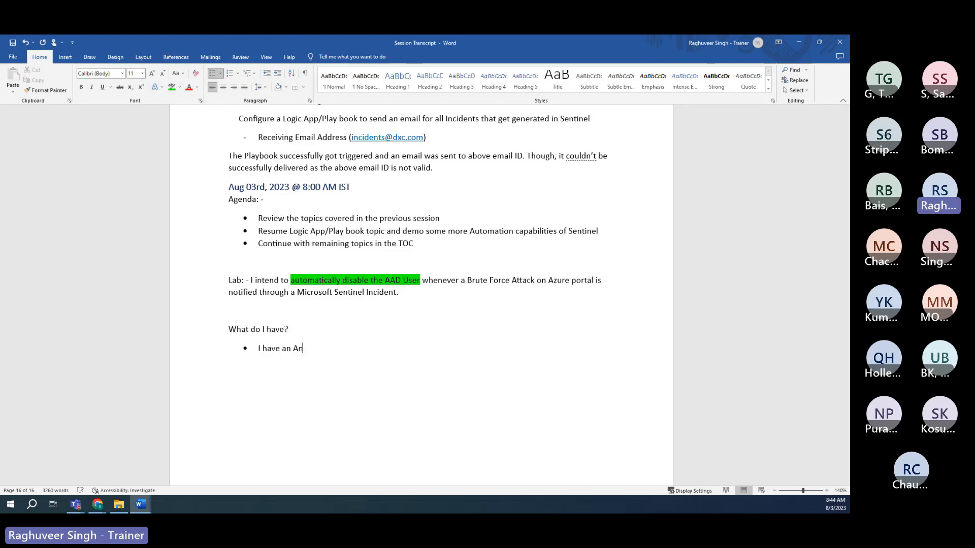
pyautogui.write('aytics')
pyautogui.press('BackSpace')
pyautogui.press('BackSpace')
pyautogui.press('BackSpace')
pyautogui.press('BackSpace')
pyautogui.press('BackSpace')
pyautogui.press('BackSpace')
pyautogui.press('BackSpace')
pyautogui.press('BackSpace')
pyautogui.write('alyt')
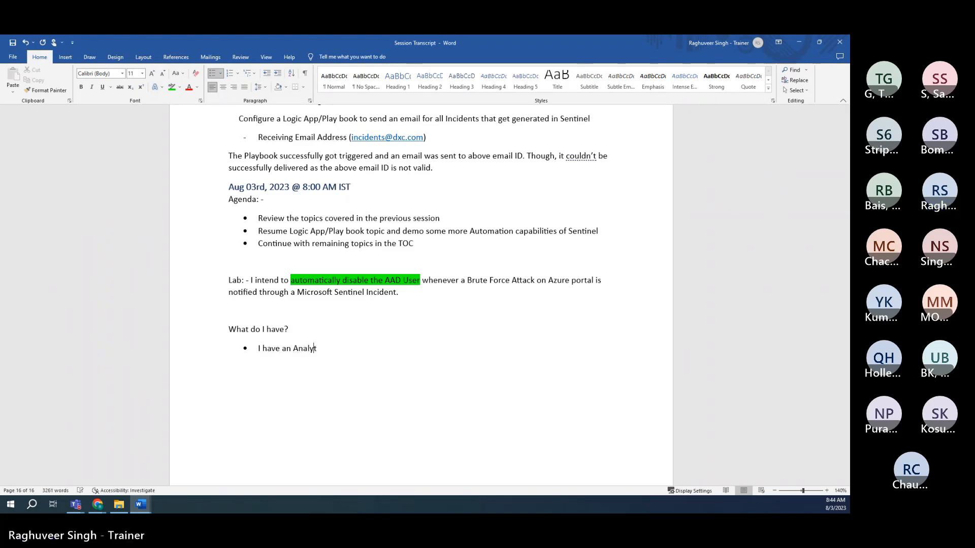
pyautogui.write('ics rule configured to')
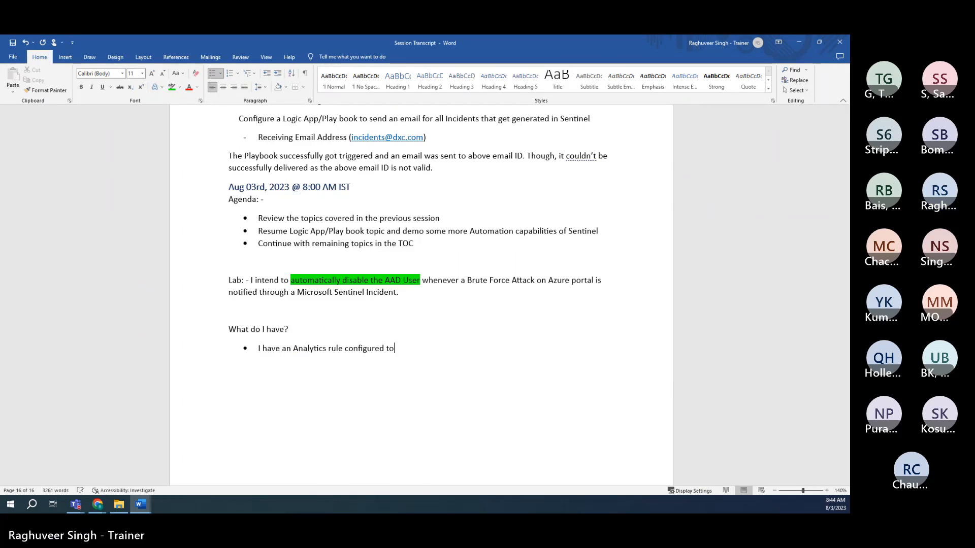
pyautogui.write(' generate in')
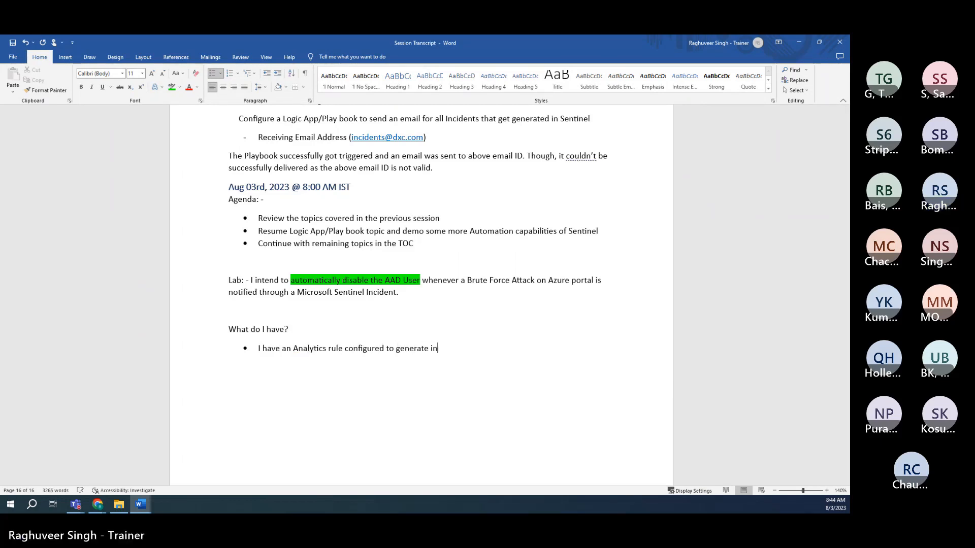
pyautogui.write('cidents')
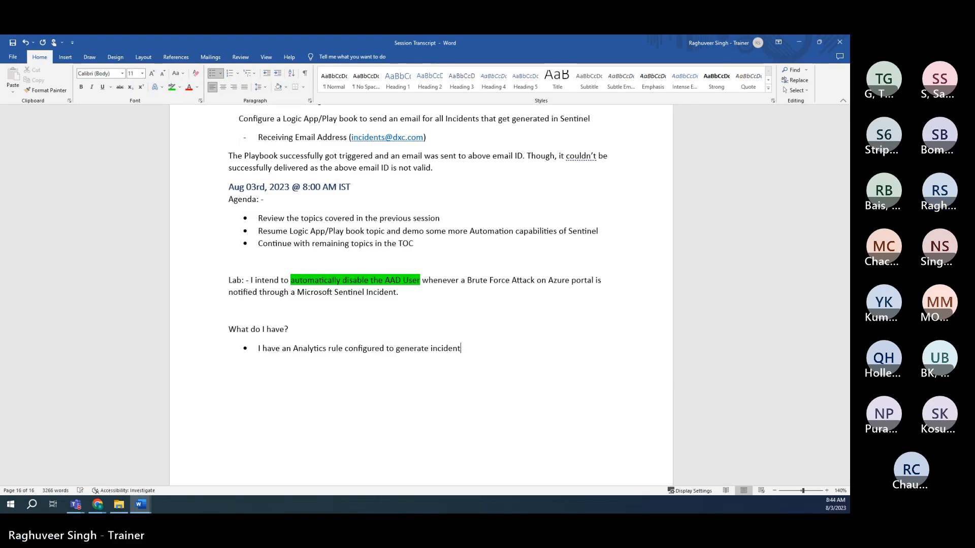
pyautogui.click(431, 348)
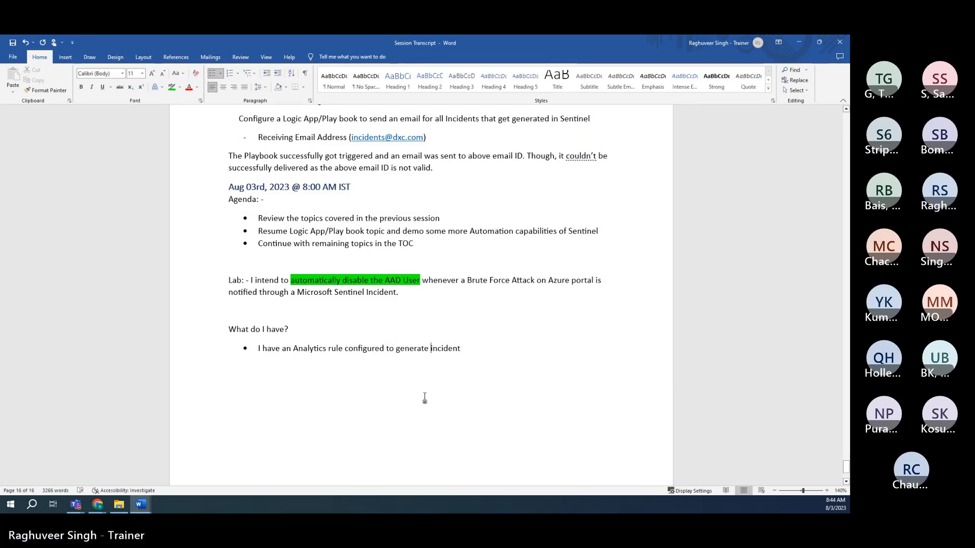
pyautogui.write('an')
pyautogui.click(504, 346)
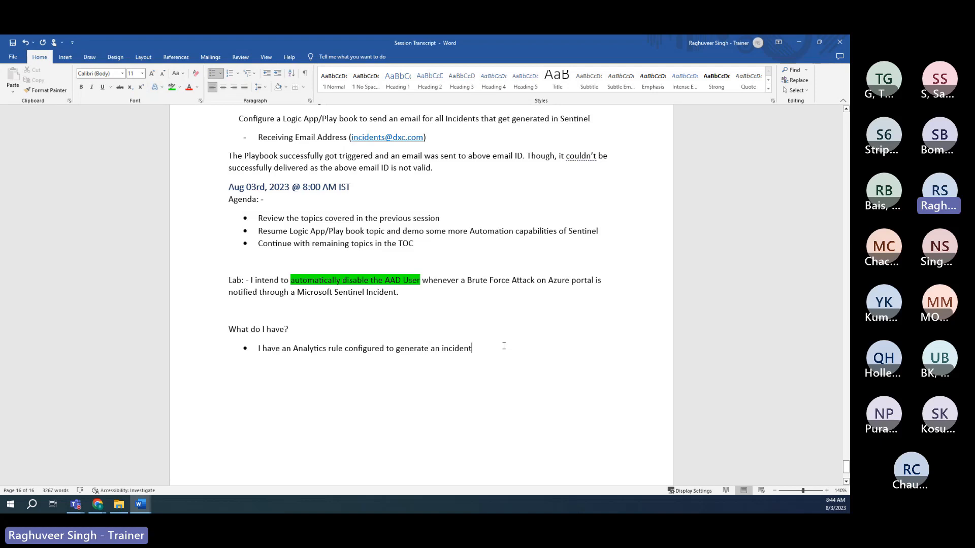
pyautogui.write('whenev')
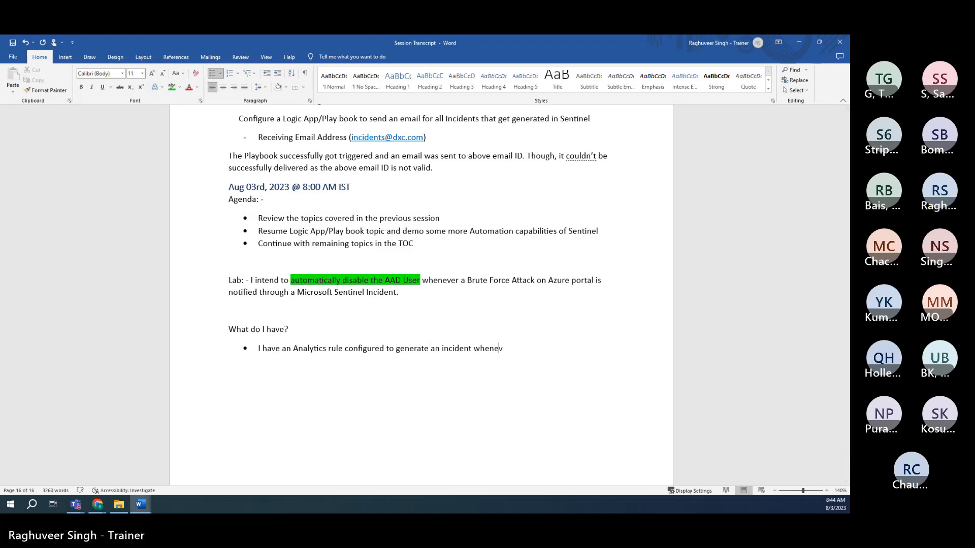
pyautogui.write('er there is a butre')
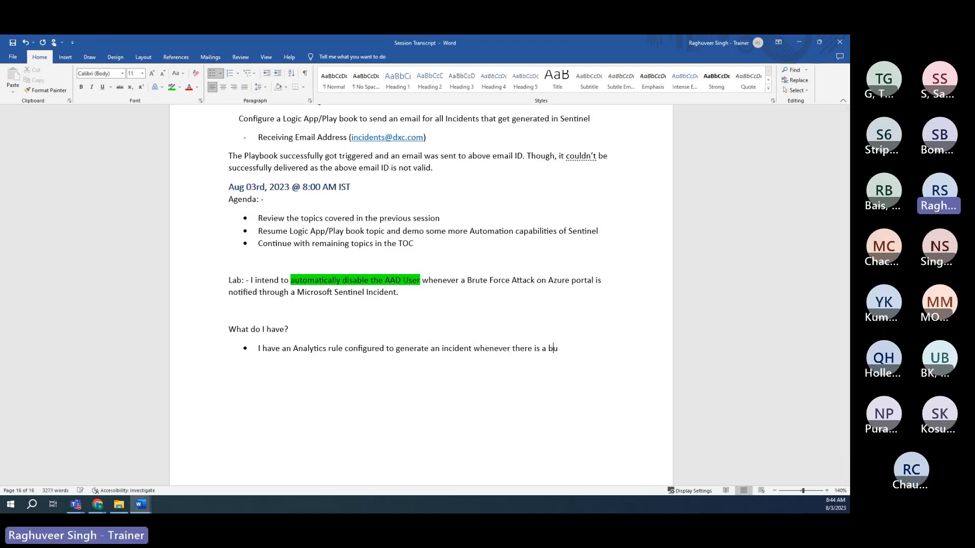
pyautogui.press('BackSpace')
pyautogui.press('BackSpace')
pyautogui.press('BackSpace')
pyautogui.press('BackSpace')
pyautogui.press('BackSpace')
pyautogui.write('B')
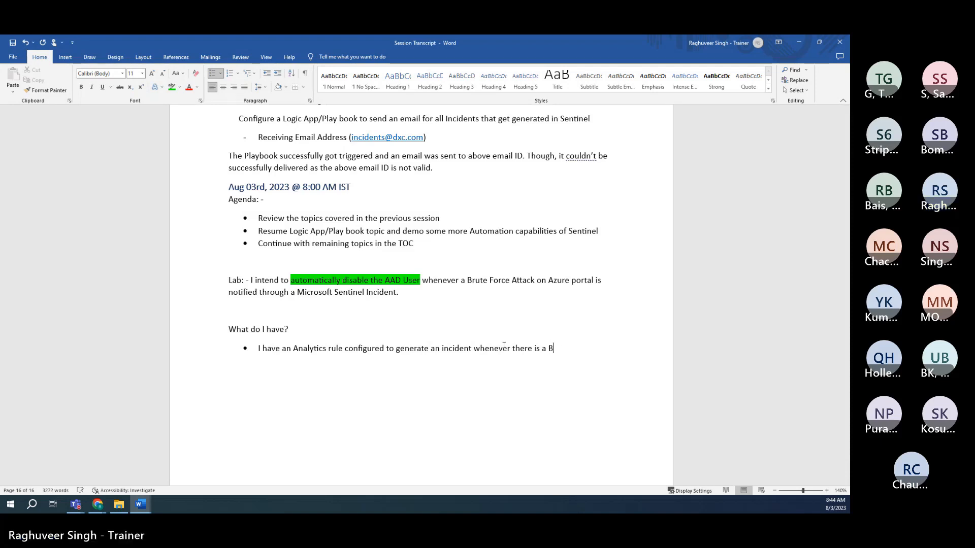
pyautogui.write('rute force attack on Azure portl')
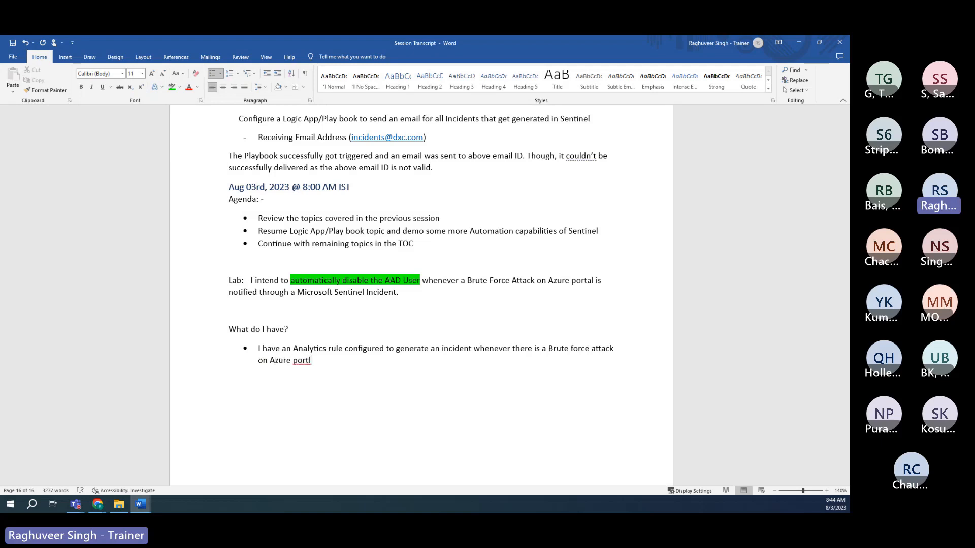
pyautogui.press('BackSpace')
pyautogui.write('al')
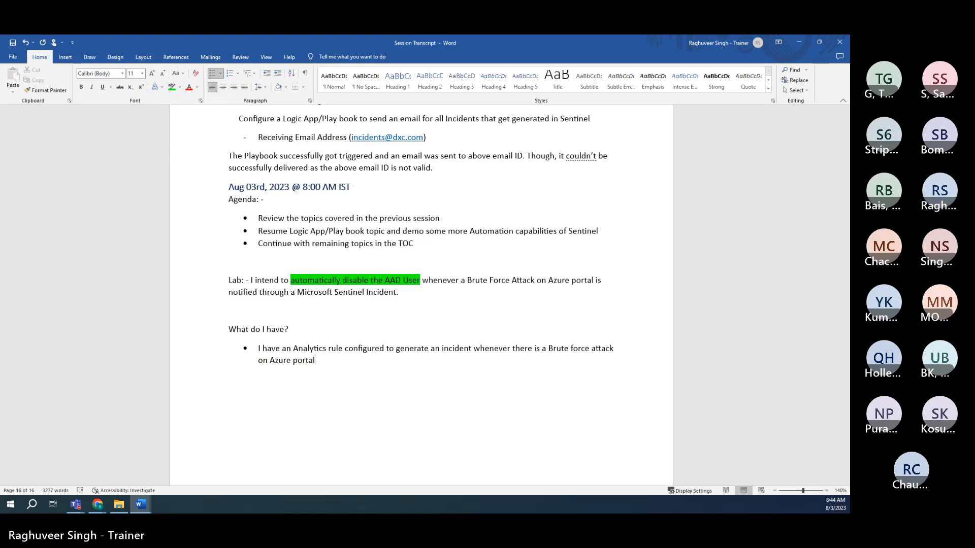
pyautogui.write('. Brute ')
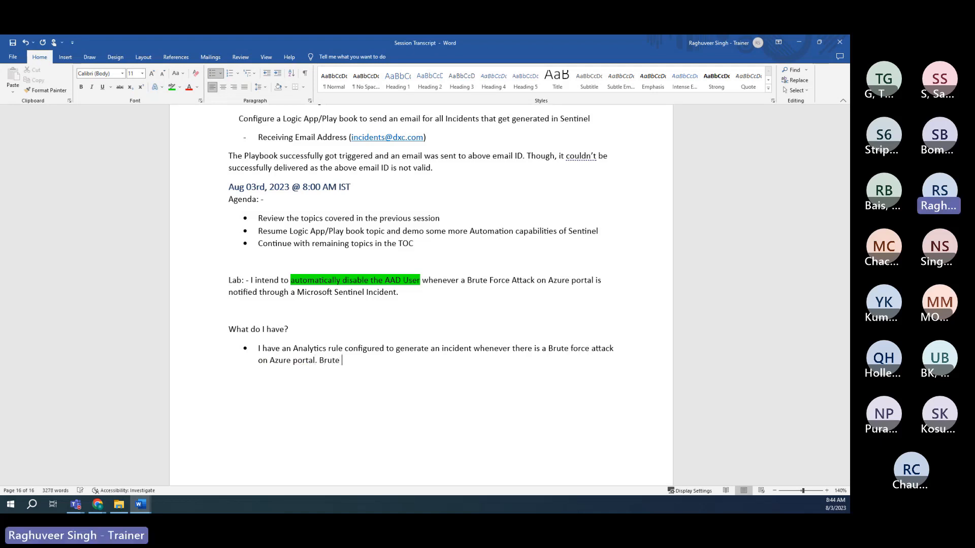
pyautogui.write('force attack here means that a')
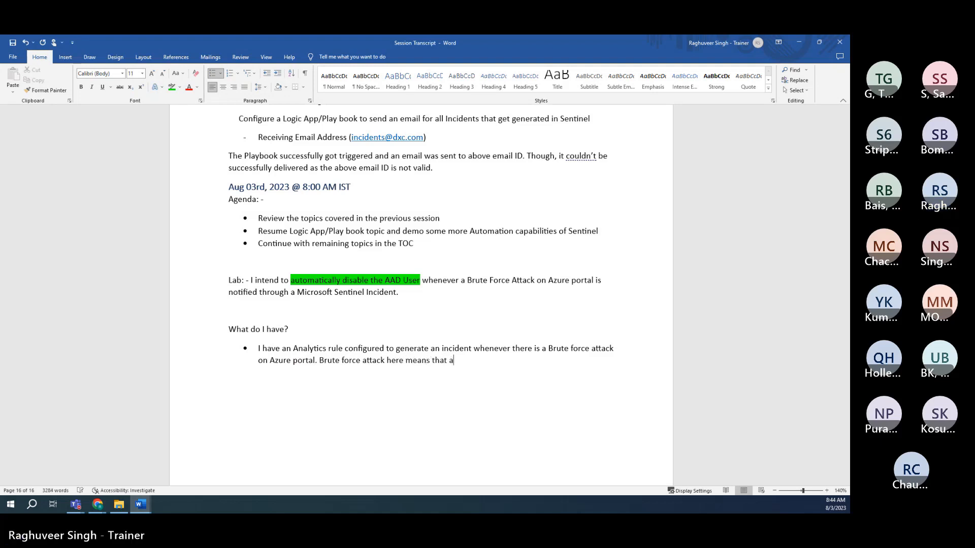
pyautogui.write('n AAD user (multiple users) ')
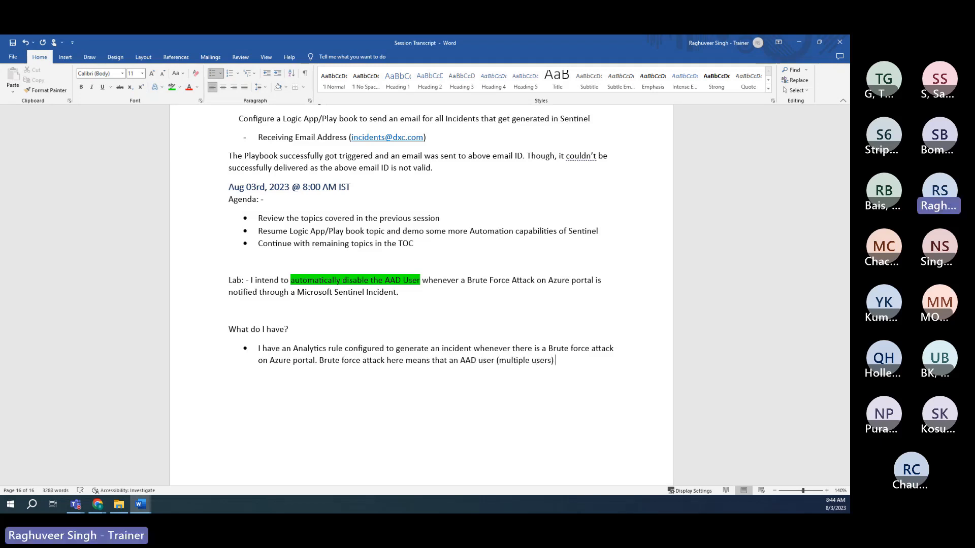
pyautogui.write('a')
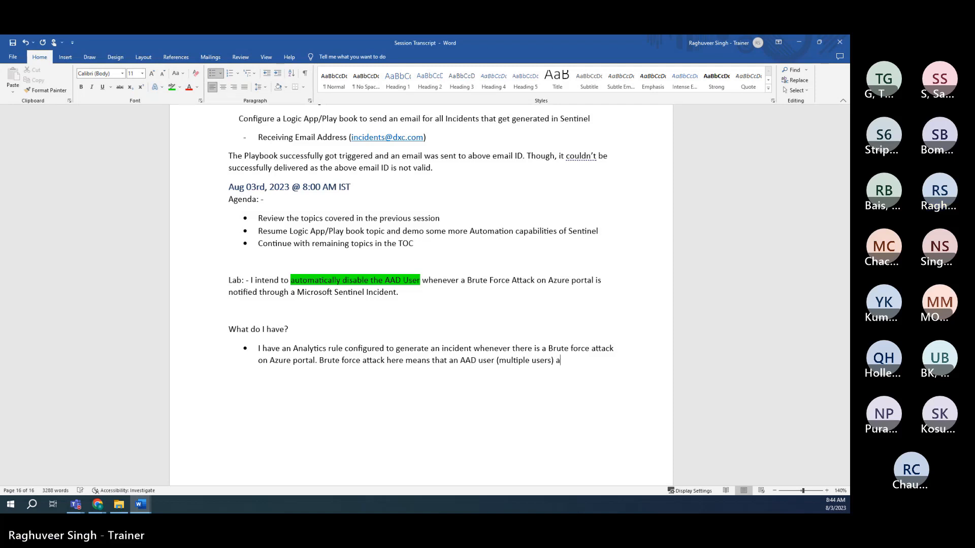
pyautogui.write('ttempts to fa')
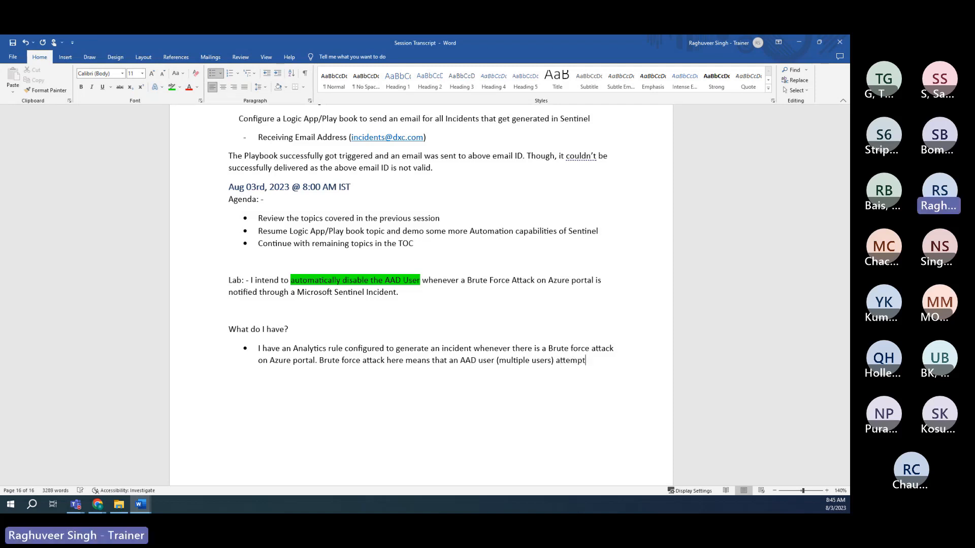
# - Finish the bullet: users sign in to Azure Portal with incorrect credentials from different locations quickly
pyautogui.press('BackSpace')
pyautogui.press('BackSpace')
pyautogui.write('sign to Azure AD')
pyautogui.press('BackSpace')
pyautogui.press('BackSpace')
pyautogui.write('AD')
pyautogui.press('BackSpace')
pyautogui.press('BackSpace')
pyautogui.write('Portal')
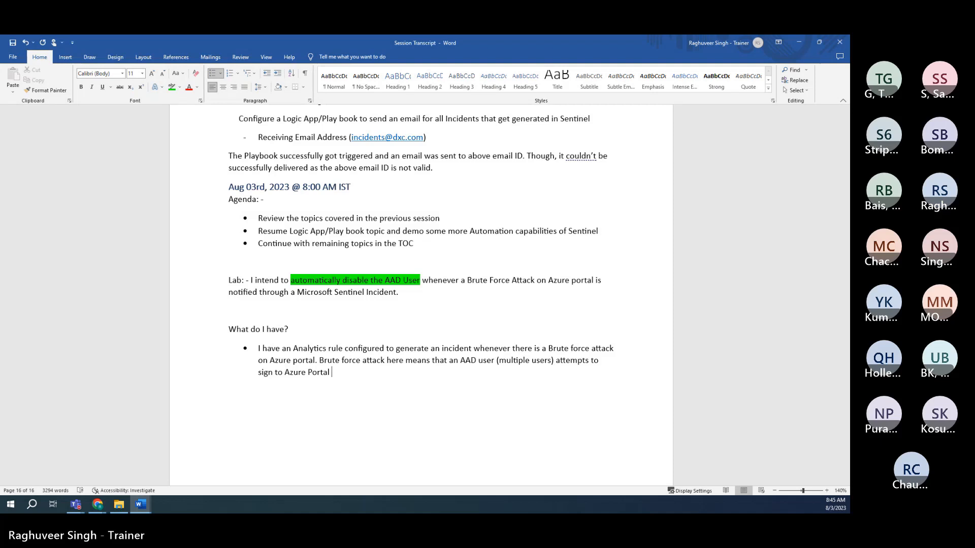
pyautogui.click(274, 372)
pyautogui.write('in')
pyautogui.click(382, 376)
pyautogui.write('using incor')
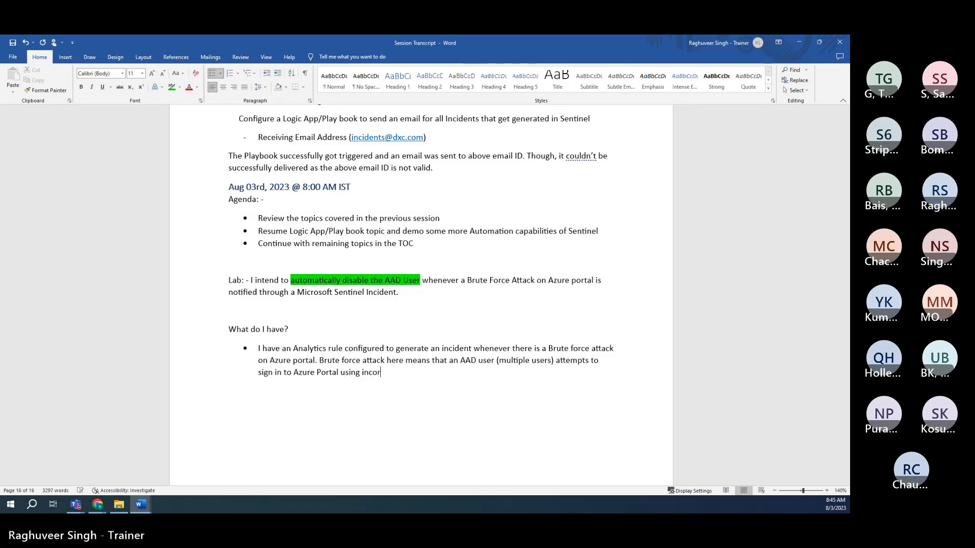
pyautogui.write('rect ')
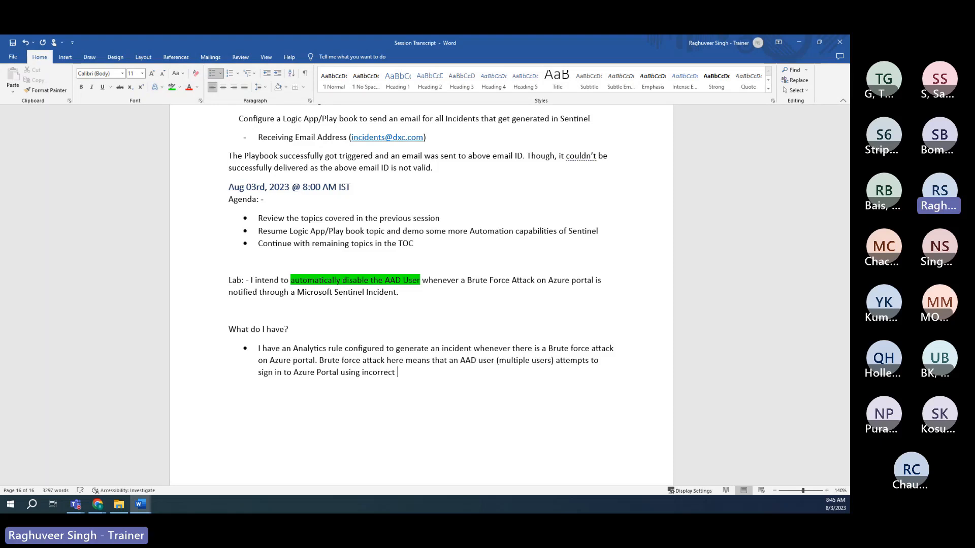
pyautogui.write('credentia')
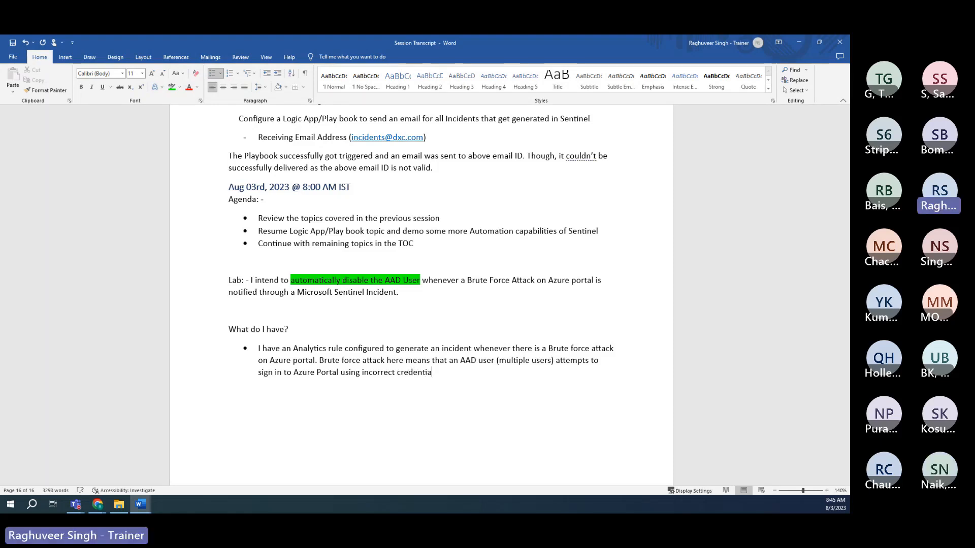
pyautogui.write('ls from differenct location')
pyautogui.press('BackSpace')
pyautogui.write('s')
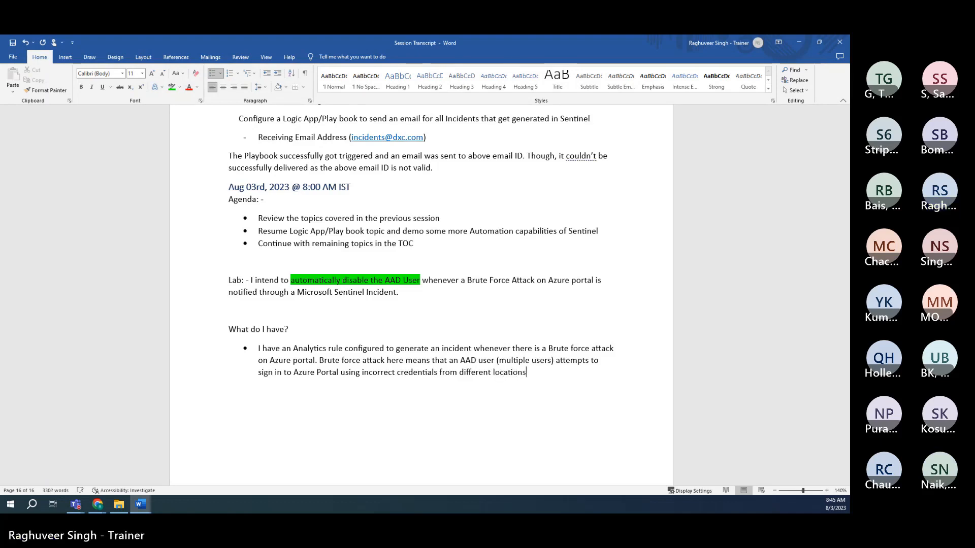
pyautogui.write(' in a short spac')
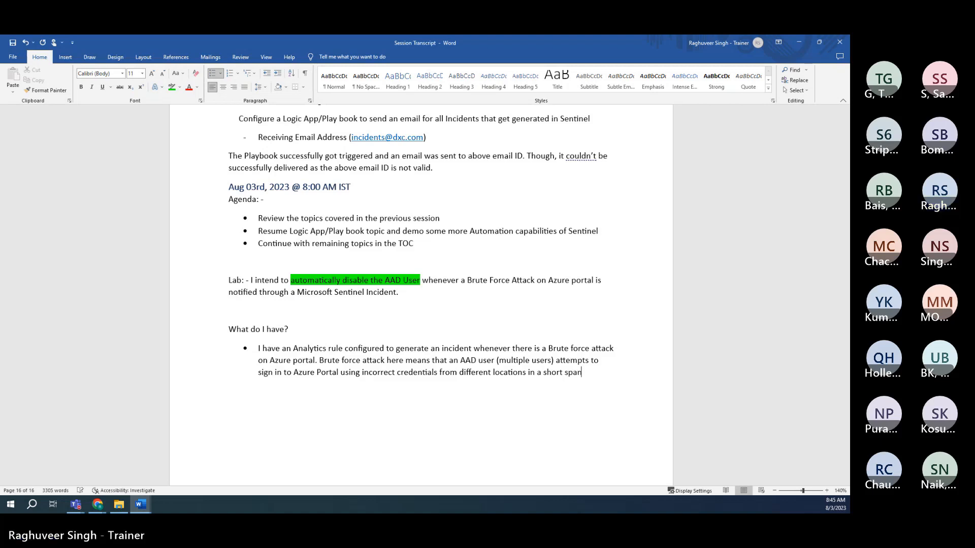
pyautogui.write(' of time.')
pyautogui.press('Return')
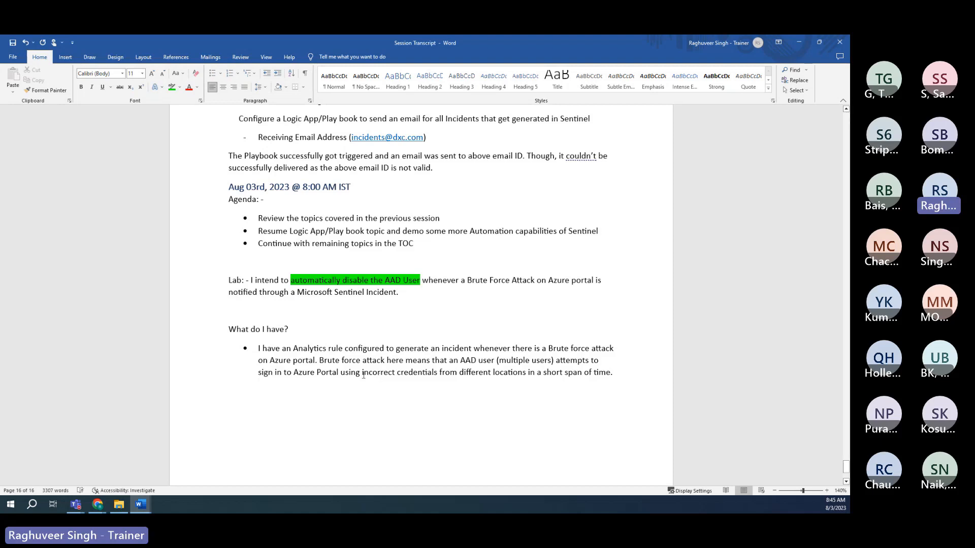
pyautogui.moveTo(320, 360); pyautogui.dragTo(616, 379)
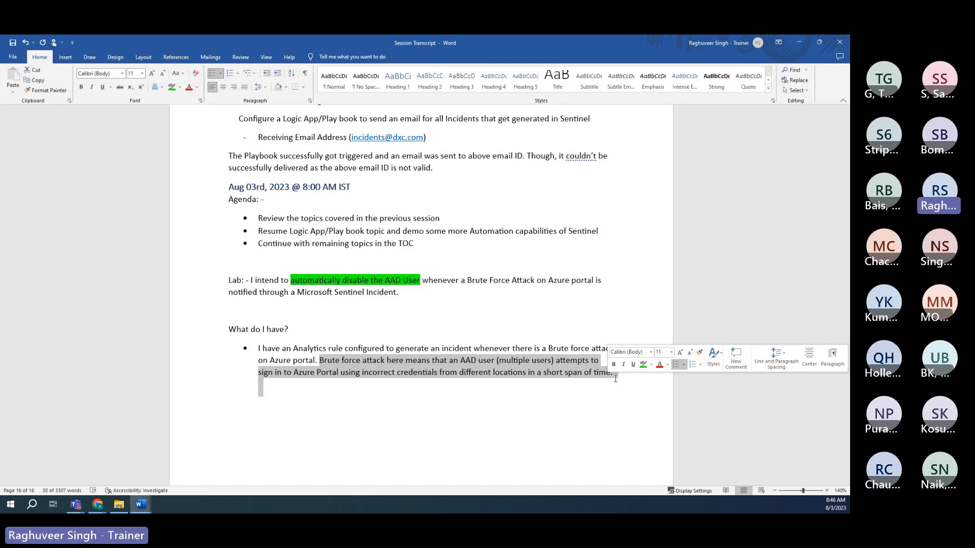
# - Remove the blank line, rename 'Lab' to 'Lab Objective', and bold it and 'What do I have?'
pyautogui.click(391, 431)
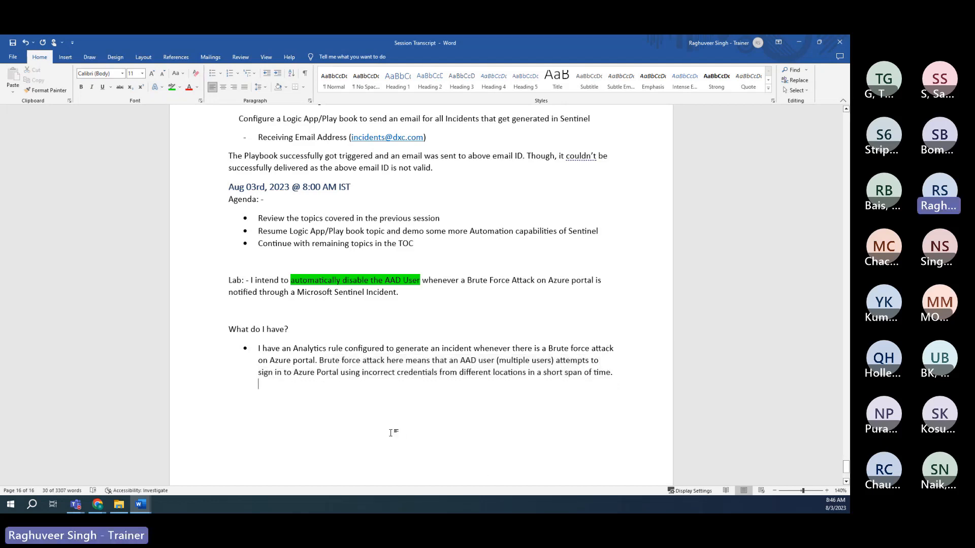
pyautogui.scroll(-2, 357, 363)
pyautogui.scroll(-1, 333, 327)
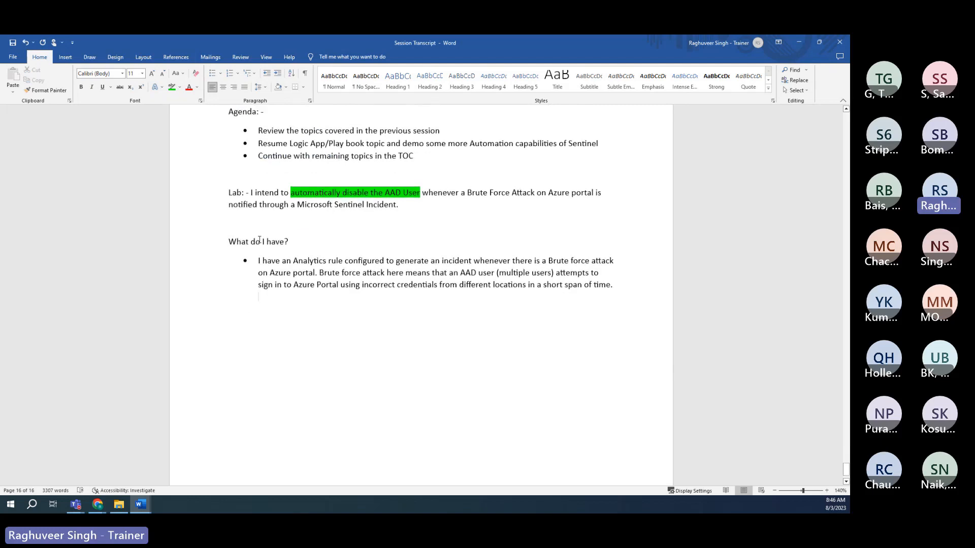
pyautogui.click(248, 231)
pyautogui.press('BackSpace')
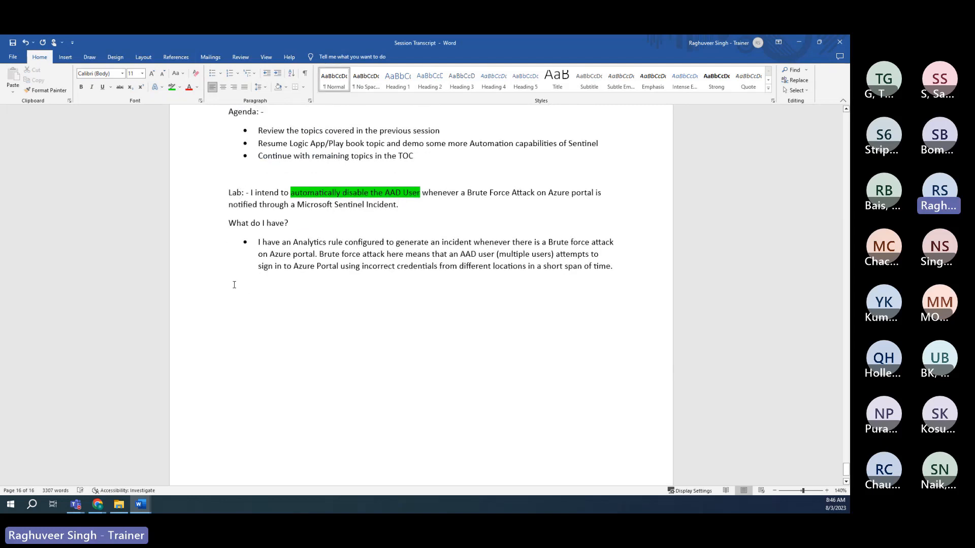
pyautogui.click(245, 192)
pyautogui.write('Objective')
pyautogui.press('BackSpace')
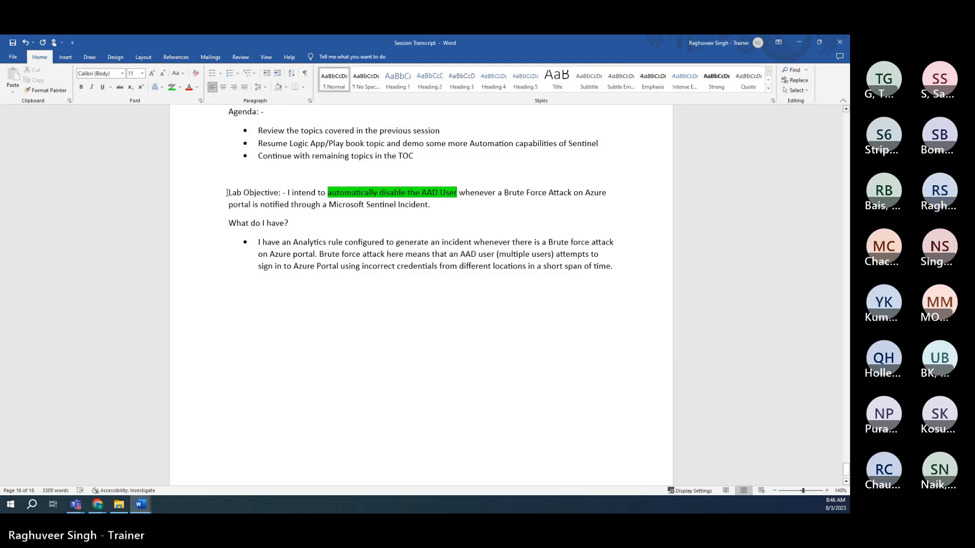
pyautogui.moveTo(227, 192); pyautogui.dragTo(279, 193)
pyautogui.hotkey('ctrl', 'b')
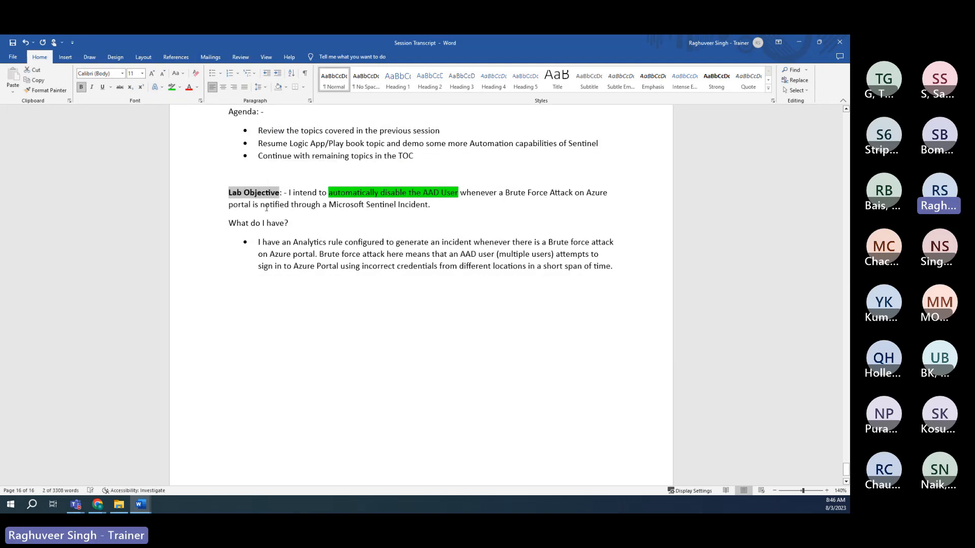
pyautogui.moveTo(229, 223); pyautogui.dragTo(289, 223)
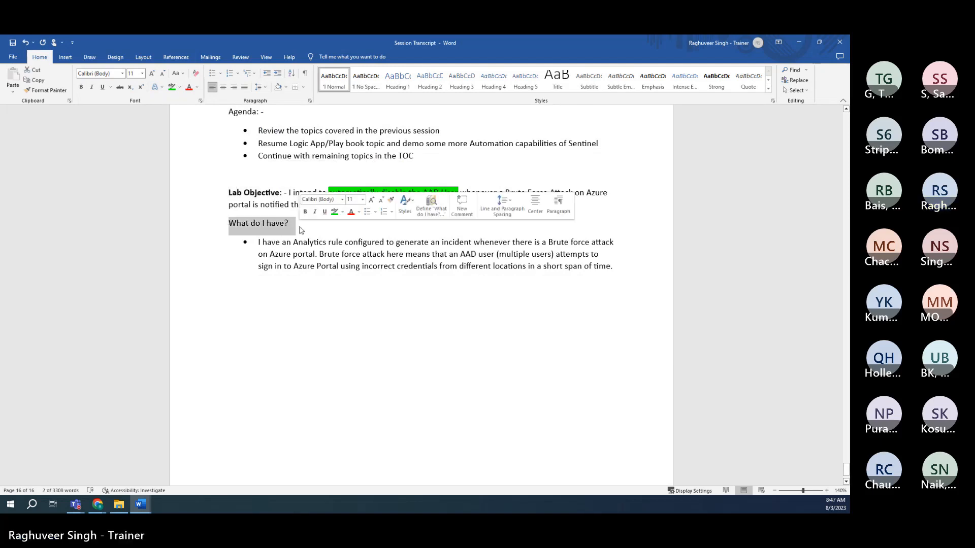
pyautogui.hotkey('ctrl', 'b')
# - Add an unindented 'Outcome:' label on the line below the bullet
pyautogui.click(269, 298)
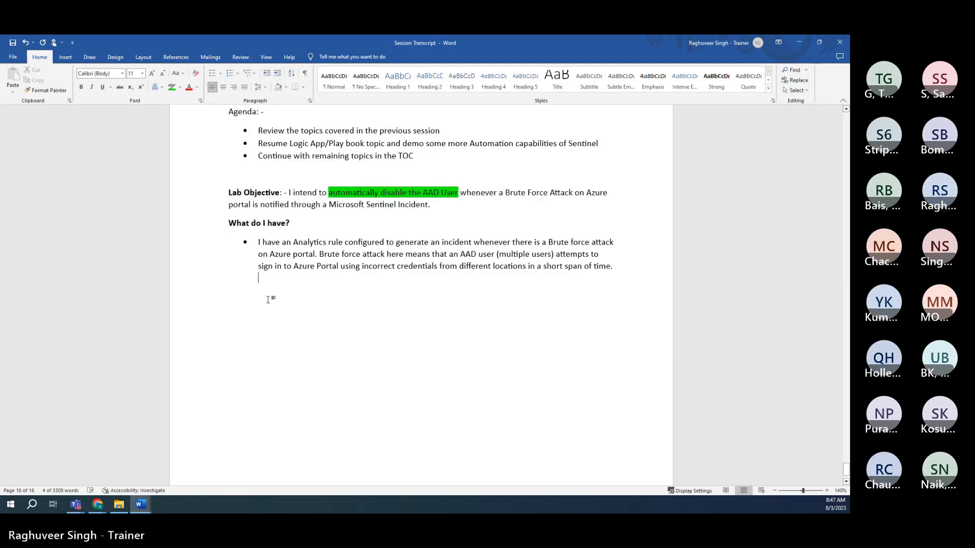
pyautogui.press('Return')
pyautogui.press('BackSpace')
pyautogui.press('BackSpace')
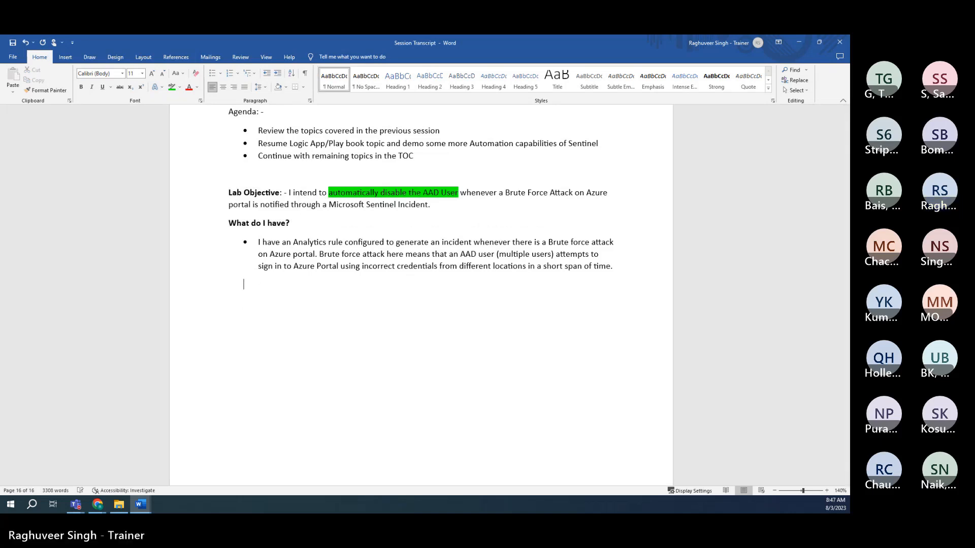
pyautogui.write('FInaa')
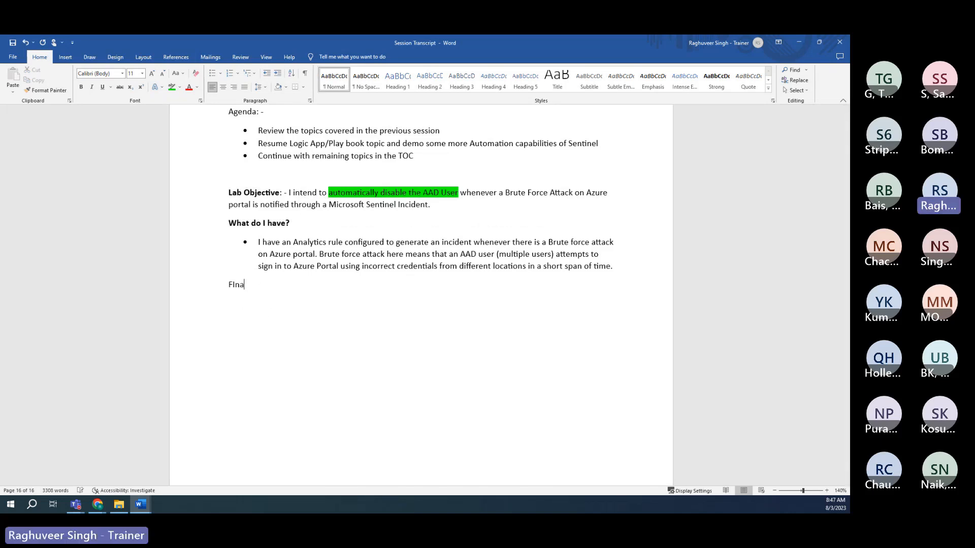
pyautogui.press('BackSpace')
pyautogui.press('BackSpace')
pyautogui.press('BackSpace')
pyautogui.press('BackSpace')
pyautogui.write('in')
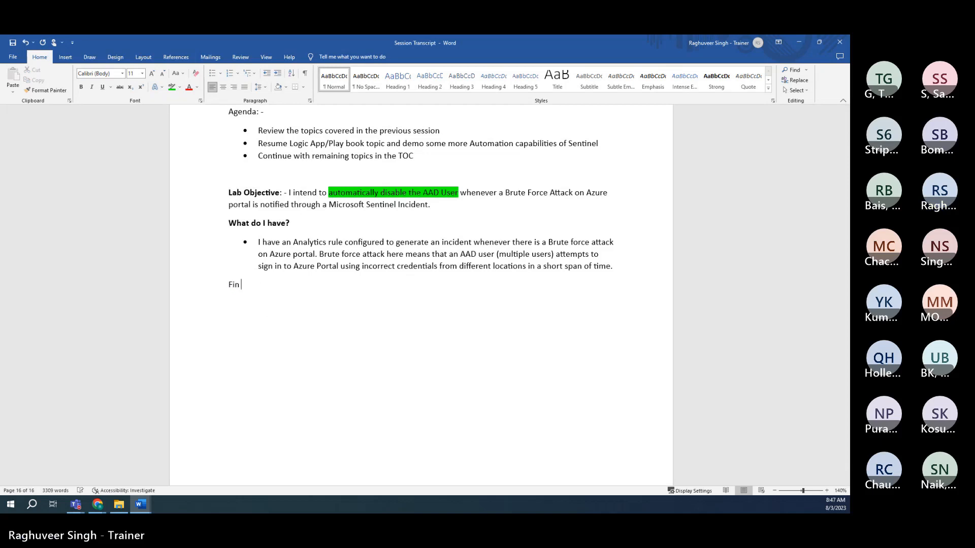
pyautogui.write('al Outcome:')
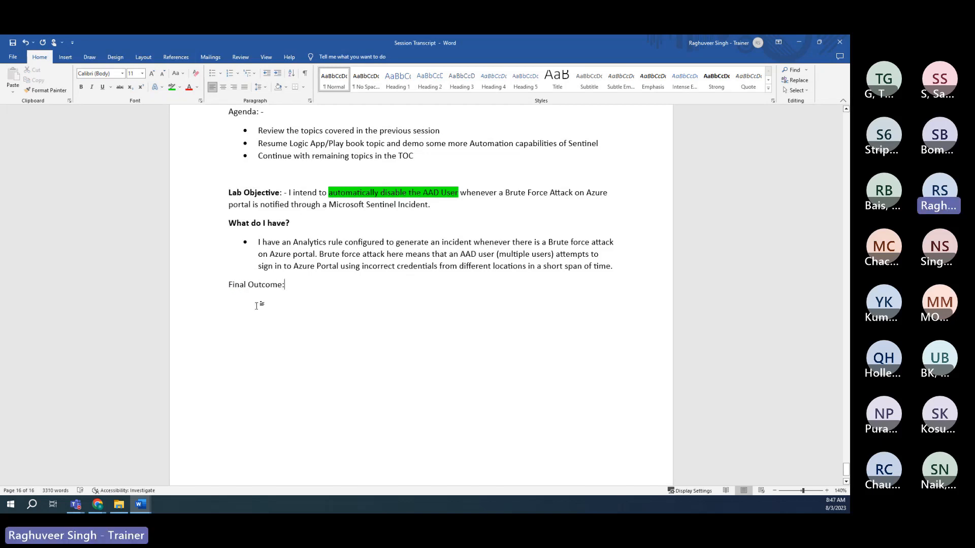
pyautogui.moveTo(229, 285); pyautogui.dragTo(265, 281)
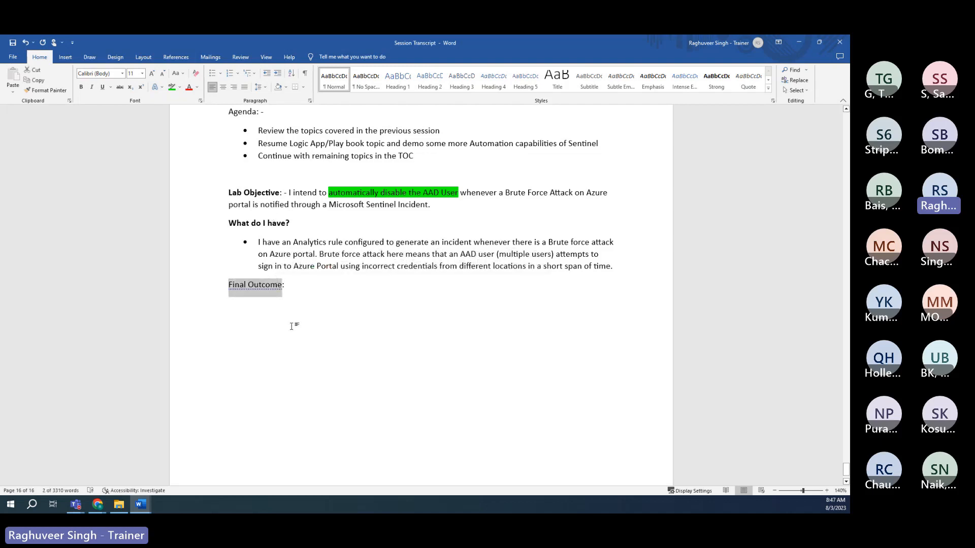
pyautogui.rightClick(252, 287)
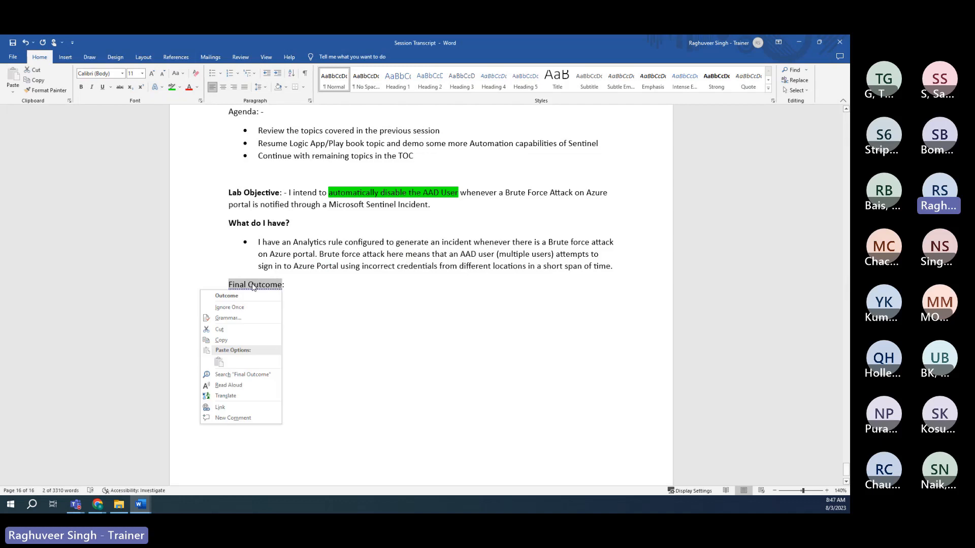
pyautogui.click(232, 297)
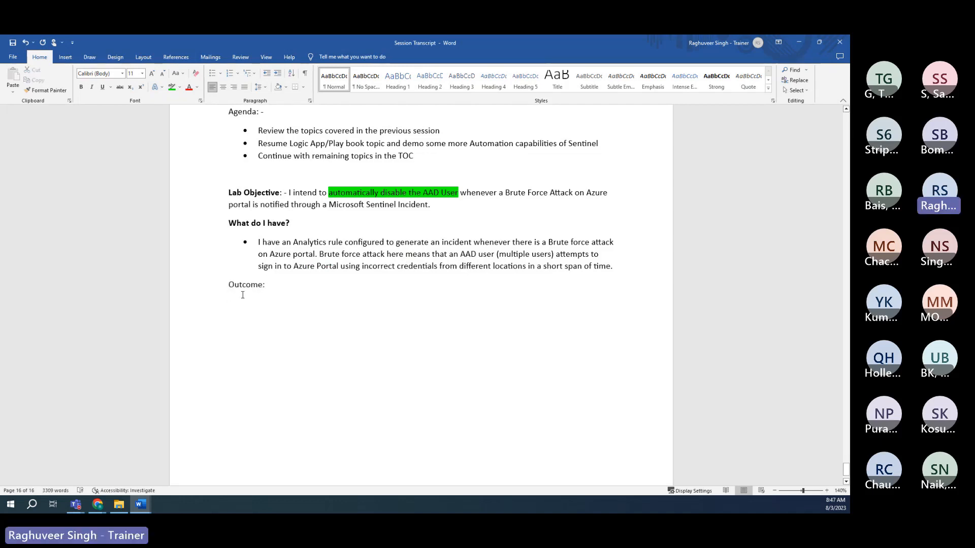
# - Make the word 'Outcome' bold while keeping the following text unbolded
pyautogui.click(295, 286)
pyautogui.click(254, 287)
pyautogui.doubleClick(253, 286)
pyautogui.hotkey('ctrl', 'b')
pyautogui.click(310, 287)
pyautogui.hotkey('ctrl', 'b')
# - Write that the affected identity will be identified and temporarily disabled in Azure AD
pyautogui.write('The a')
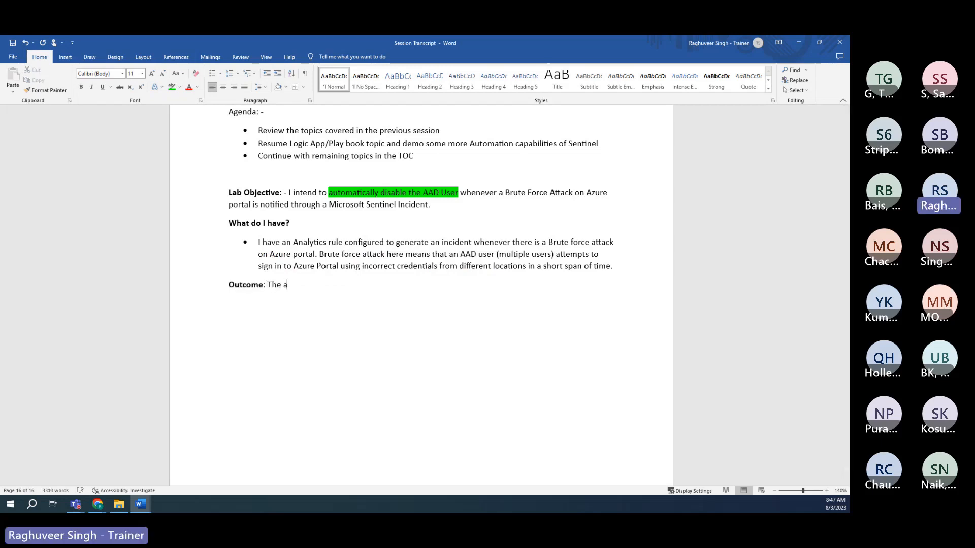
pyautogui.write('ffected identiy')
pyautogui.press('BackSpace')
pyautogui.press('BackSpace')
pyautogui.press('BackSpace')
pyautogui.write('ity will be identiti')
pyautogui.press('BackSpace')
pyautogui.press('BackSpace')
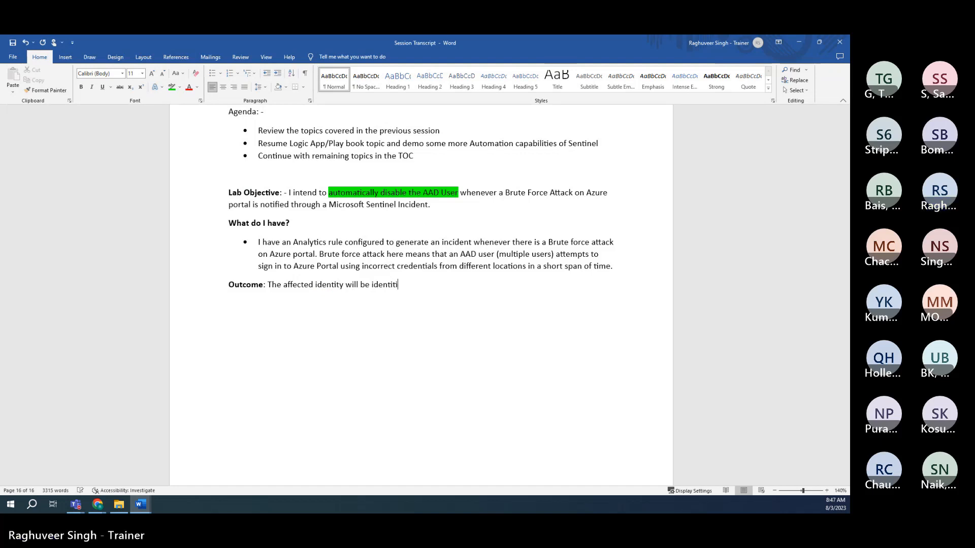
pyautogui.write('fied and ')
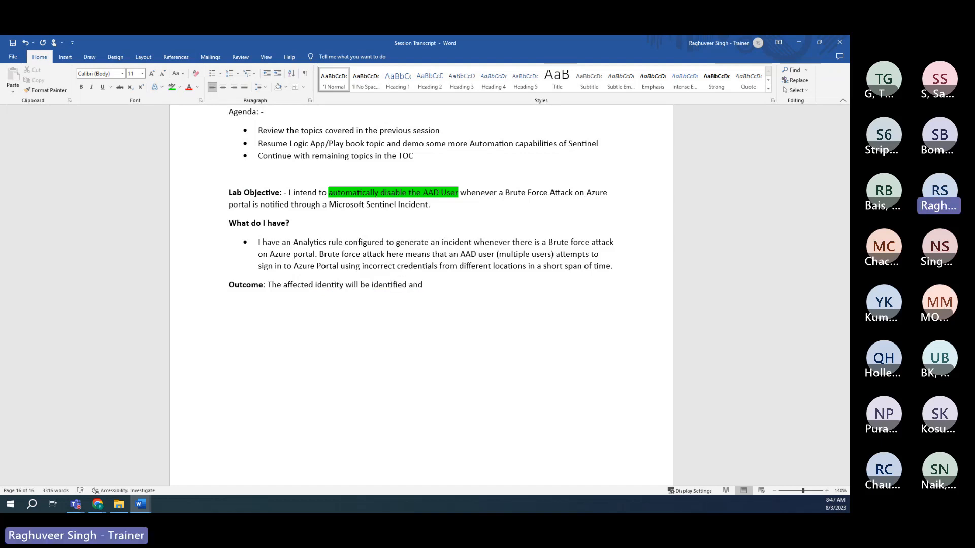
pyautogui.write('wil')
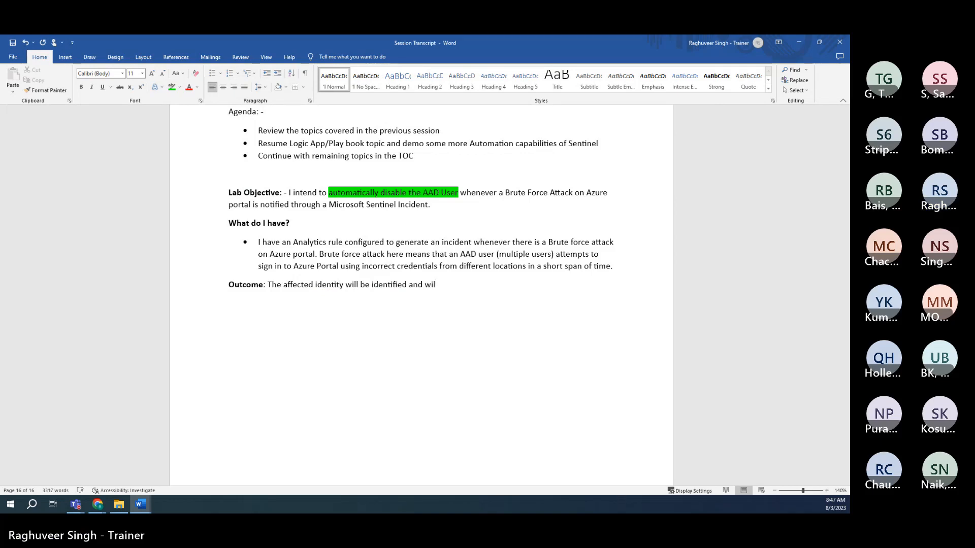
pyautogui.write('l be disabled temporarily in Azure AD. The mang')
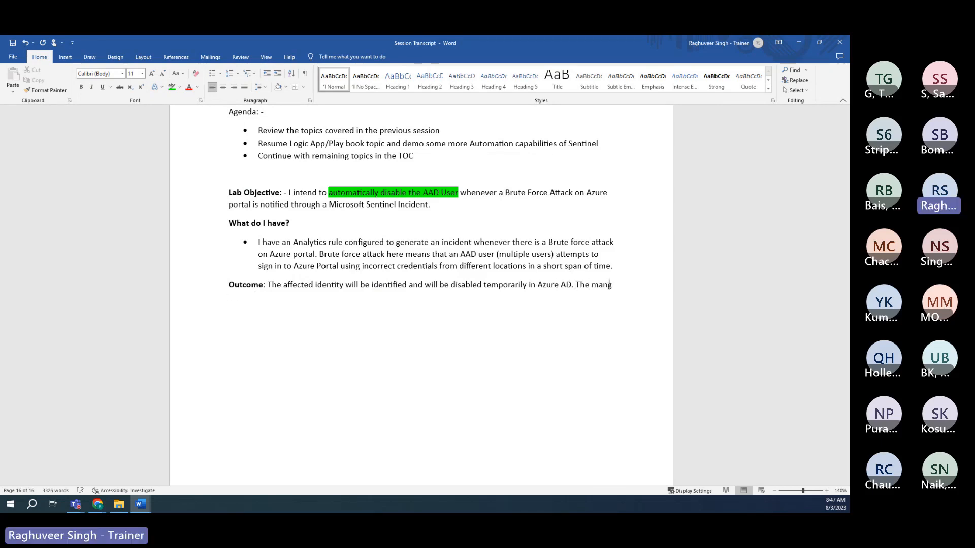
# - Add that the manager is notified and the source IP joins Named Location under a Conditional Access Policy
pyautogui.press('BackSpace')
pyautogui.write('ager will be notifi')
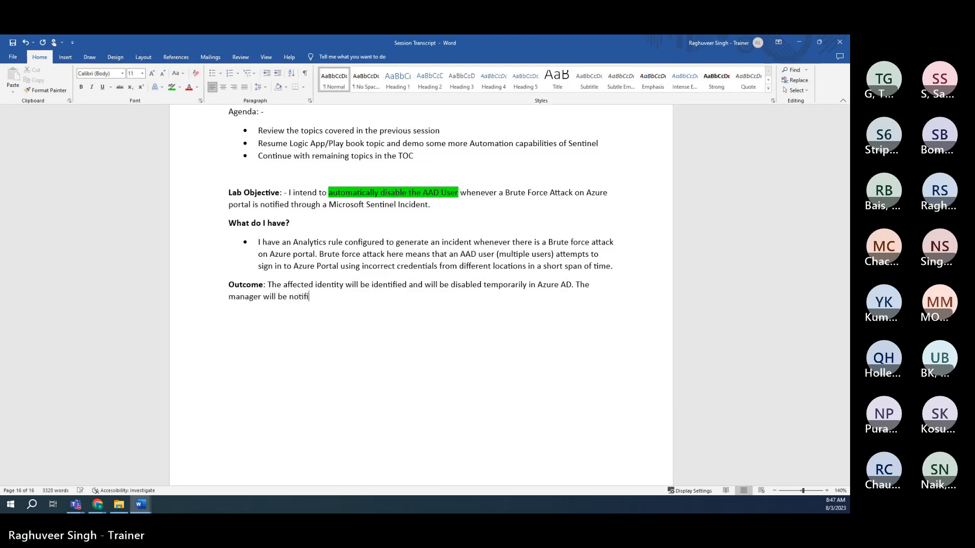
pyautogui.write('ed. The source IP address will also be added to Named Location (blacklisted lock')
pyautogui.press('BackSpace')
pyautogui.press('BackSpace')
pyautogui.write('ation')
pyautogui.write(') ud')
pyautogui.press('BackSpace')
pyautogui.press('BackSpace')
pyautogui.write('un')
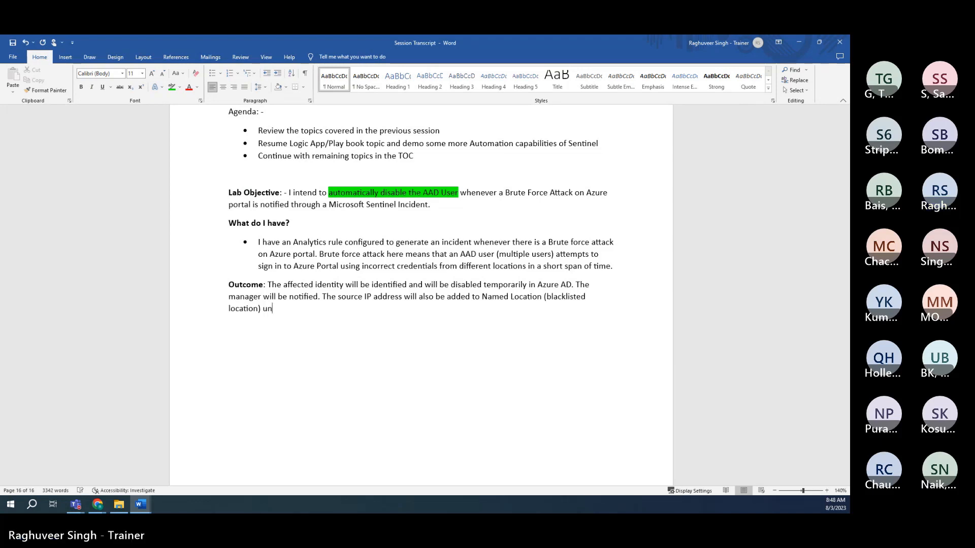
pyautogui.write('der a Consid')
pyautogui.press('BackSpace')
pyautogui.press('BackSpace')
pyautogui.press('BackSpace')
pyautogui.write('ditional Access Pl')
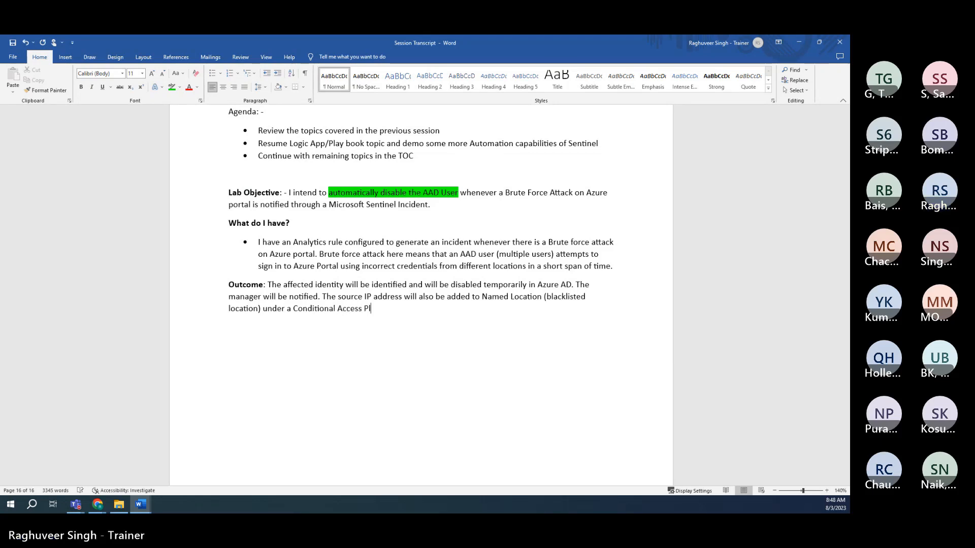
pyautogui.press('BackSpace')
pyautogui.write('olicy.')
pyautogui.press('Return')
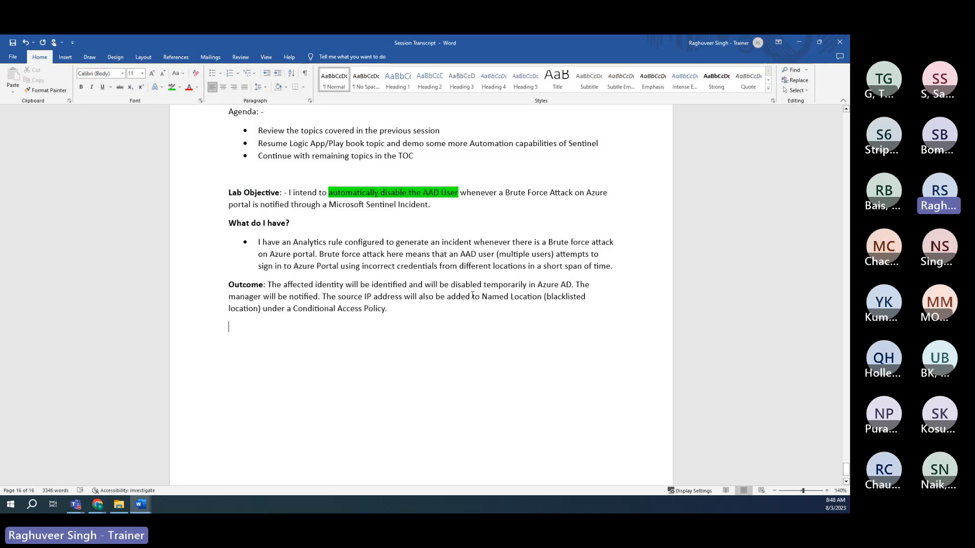
# - Add 'list' after 'Named Location' in the Outcome paragraph
pyautogui.moveTo(481, 297); pyautogui.dragTo(540, 299)
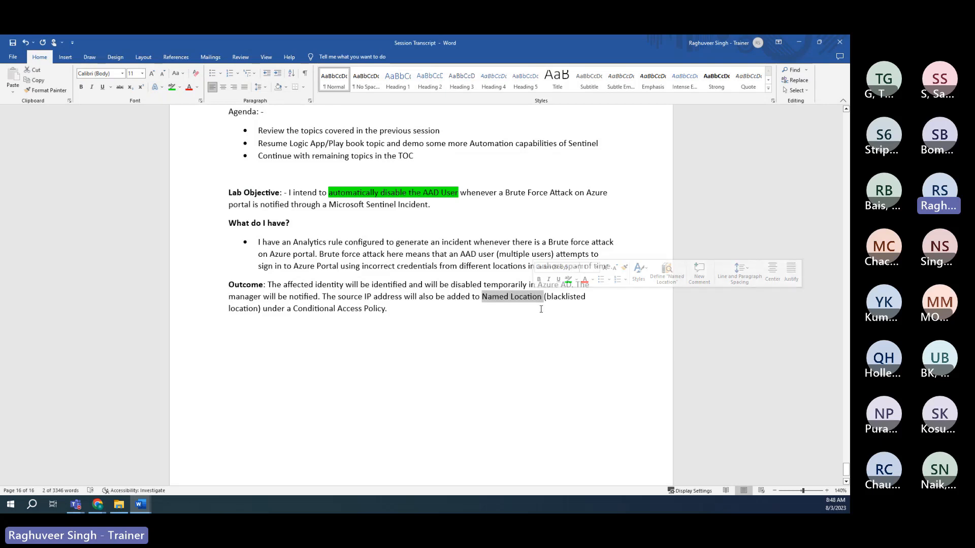
pyautogui.press('Right')
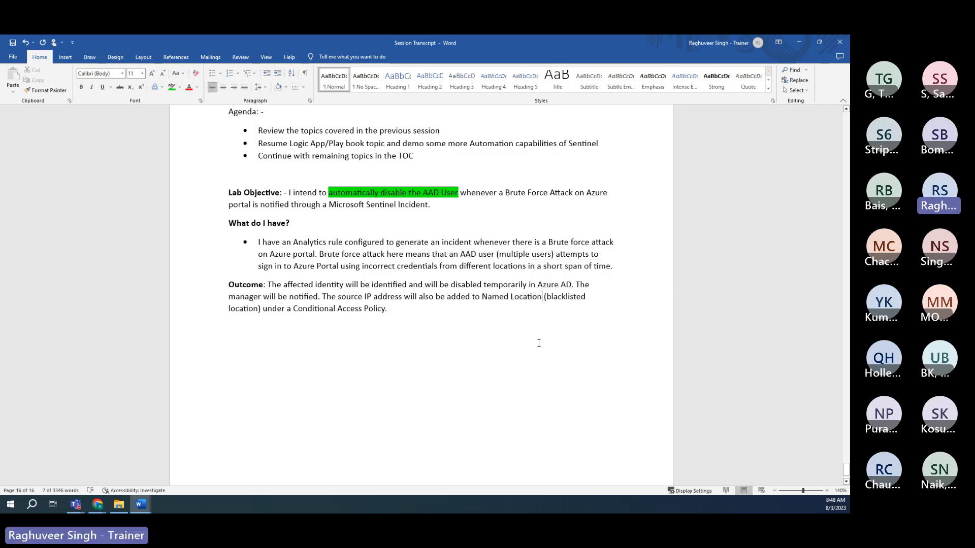
pyautogui.write('list')
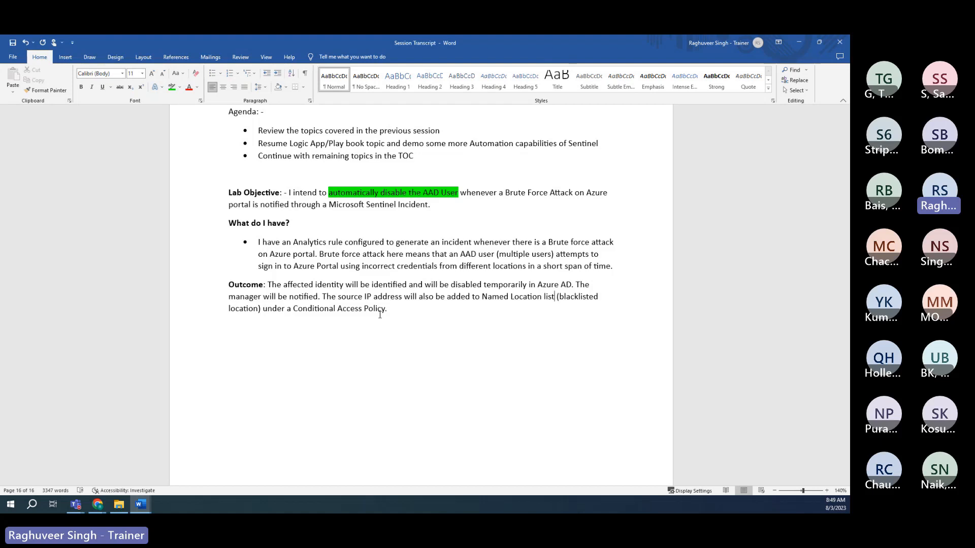
# - Capitalise 'source' to 'Source' and make 'Source IP' bold
pyautogui.click(338, 297)
pyautogui.press('Delete')
pyautogui.write('S')
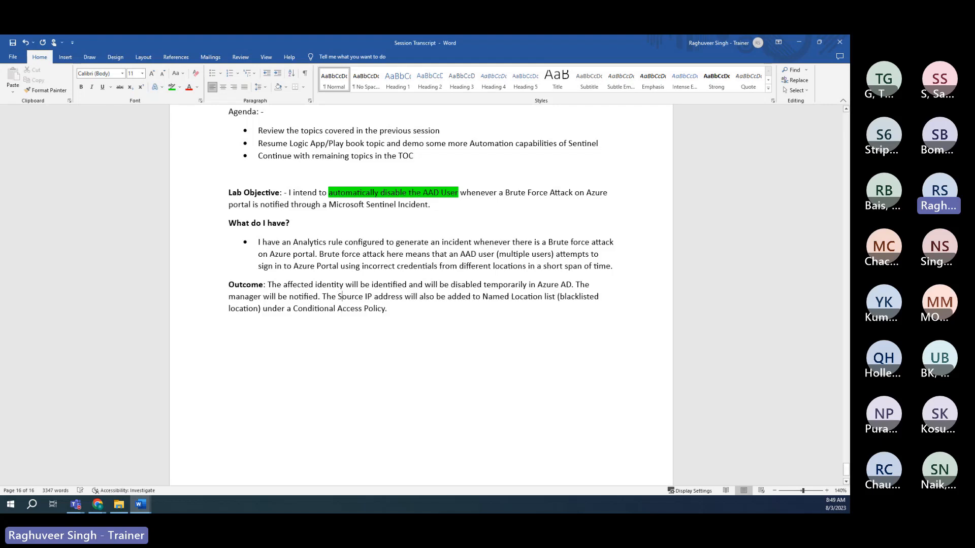
pyautogui.moveTo(338, 296); pyautogui.dragTo(374, 297)
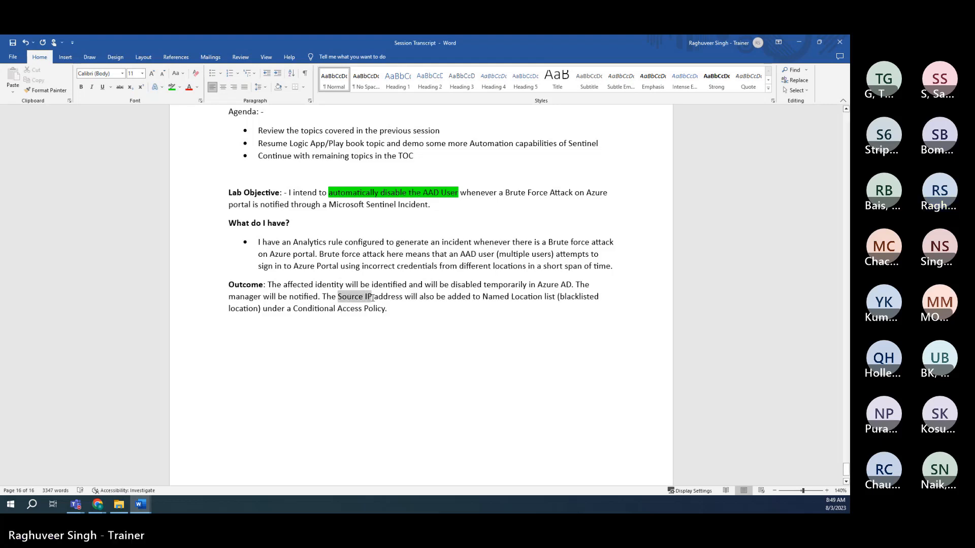
pyautogui.hotkey('ctrl', 'b')
pyautogui.click(362, 358)
pyautogui.scroll(1, 238, 212)
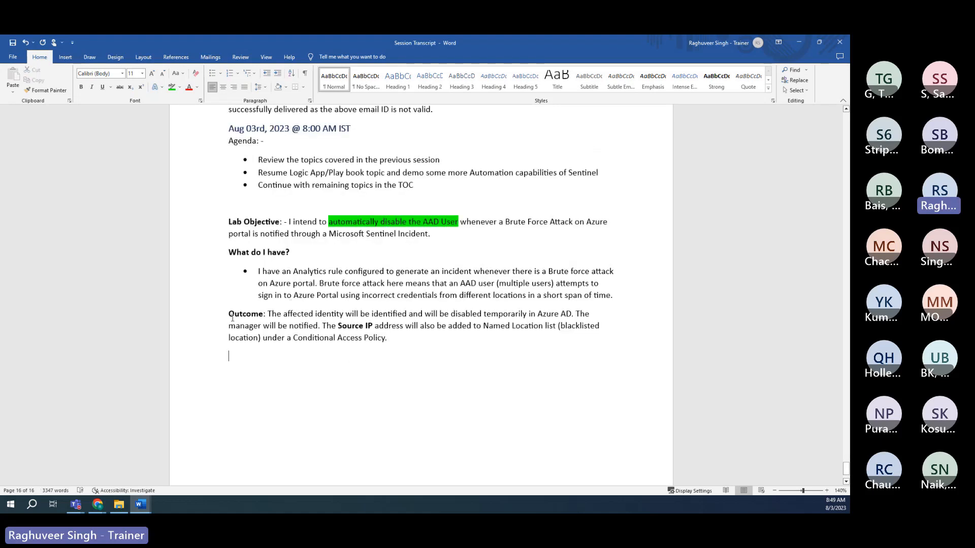
pyautogui.scroll(-1, 234, 325)
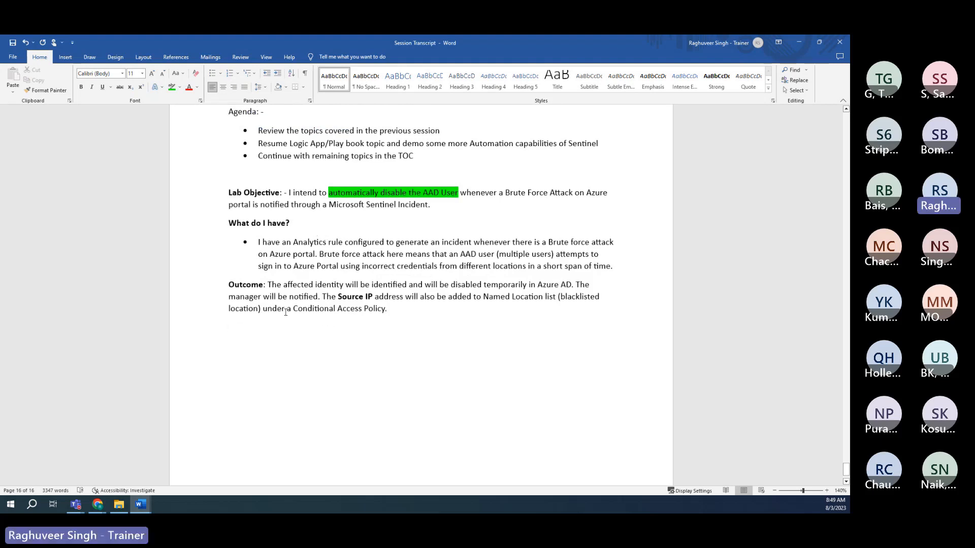
# - Append to Lab Objective: 'Other than this, I also want to automate some additional actions i.e. Assign the Incident to an AAD Admin SG, Change the severity…'
pyautogui.click(470, 205)
pyautogui.write('Other')
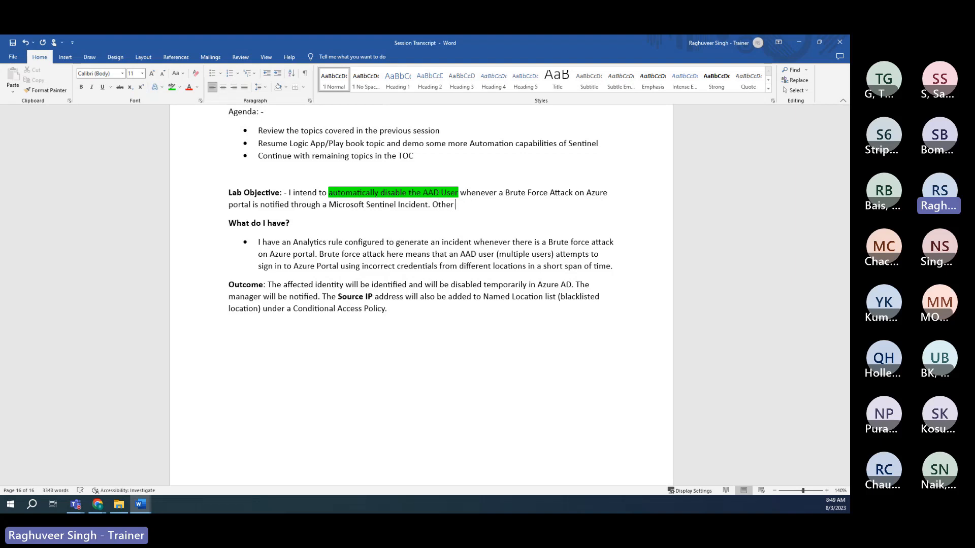
pyautogui.write(' than this, I also want to autom')
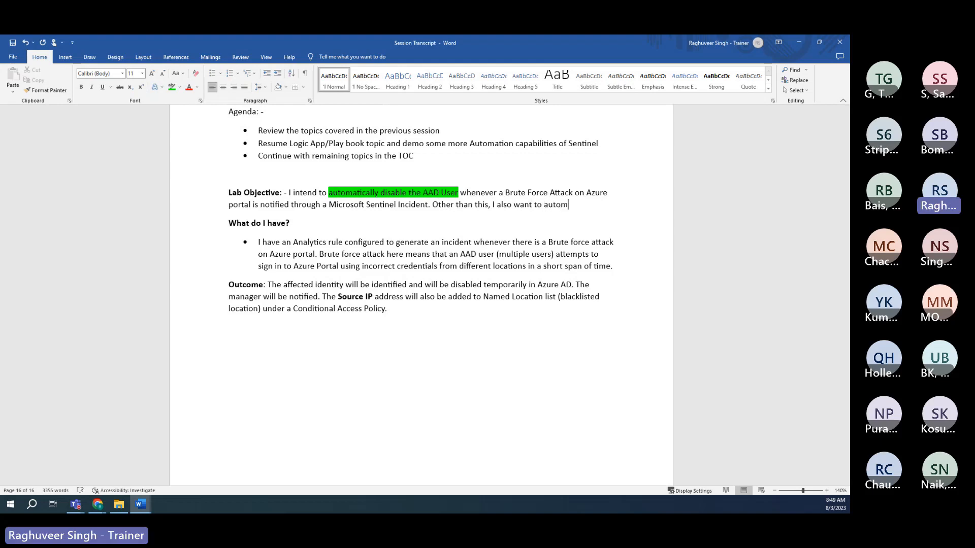
pyautogui.write('ate spme additional a')
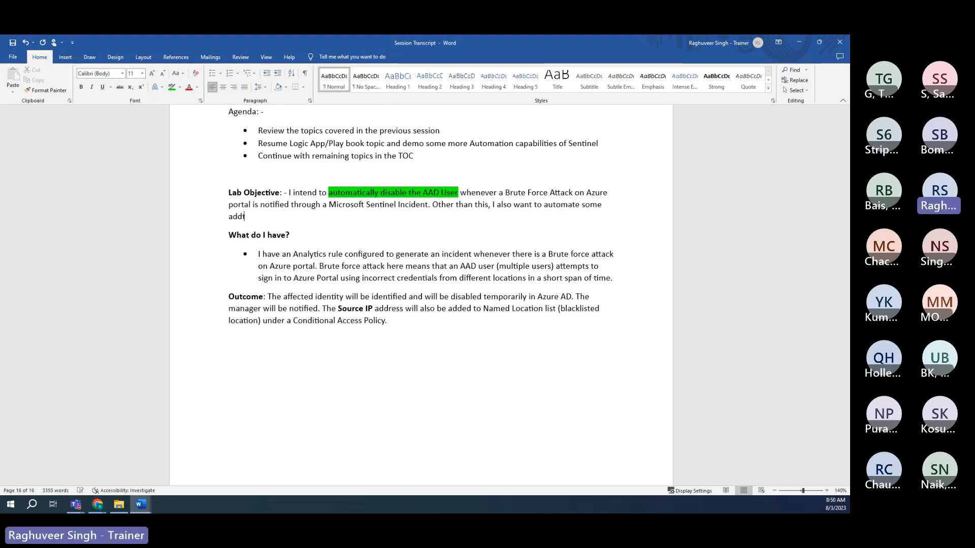
pyautogui.write('ctions ')
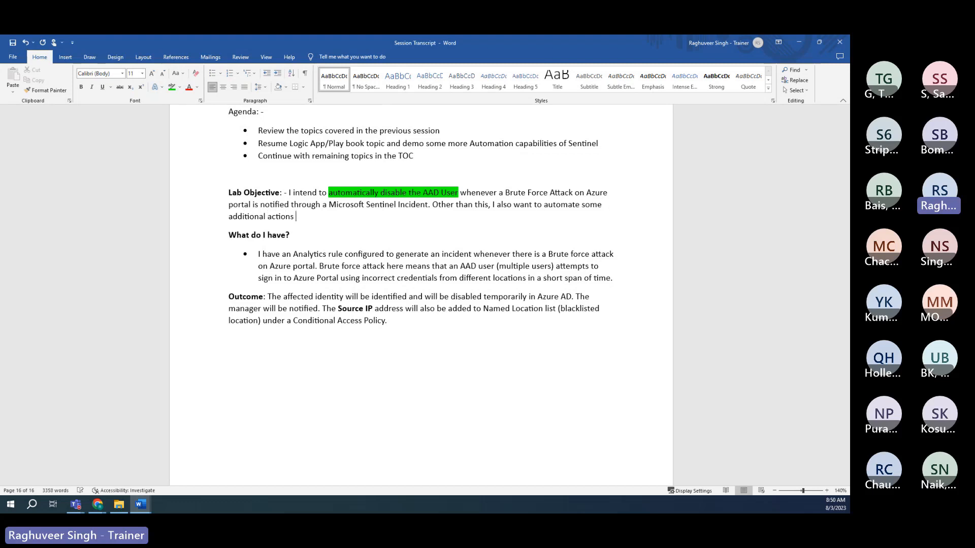
pyautogui.write('i.e. Assign th')
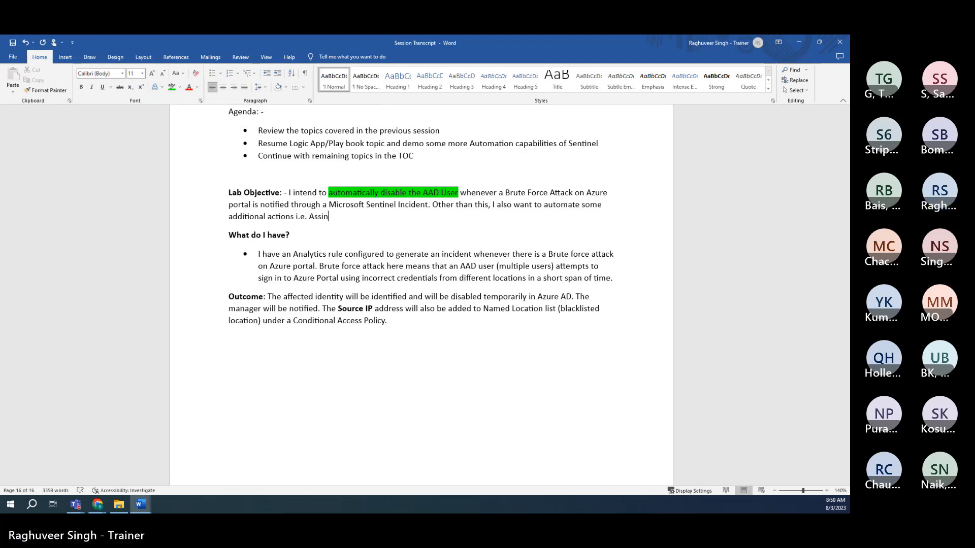
pyautogui.write('e In')
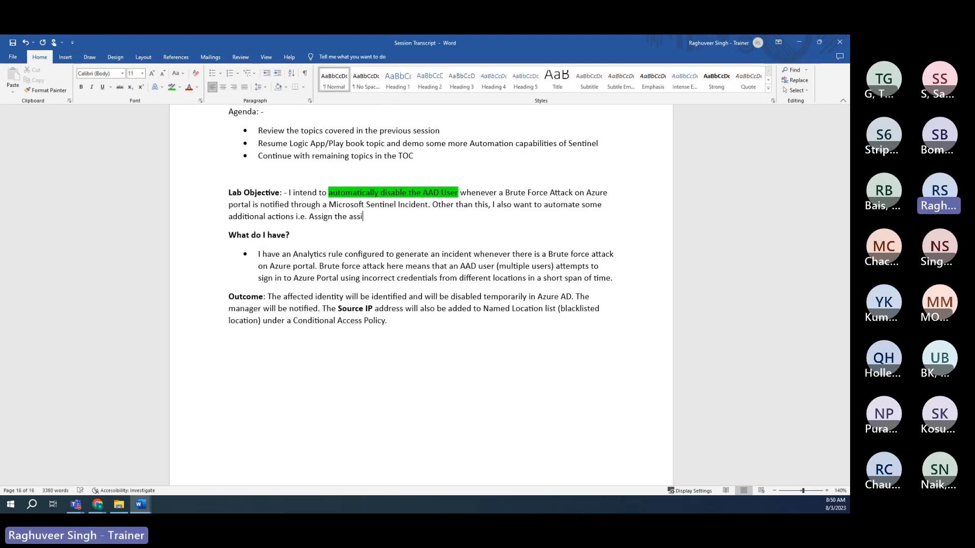
pyautogui.write('cident to ')
pyautogui.write('an AAD')
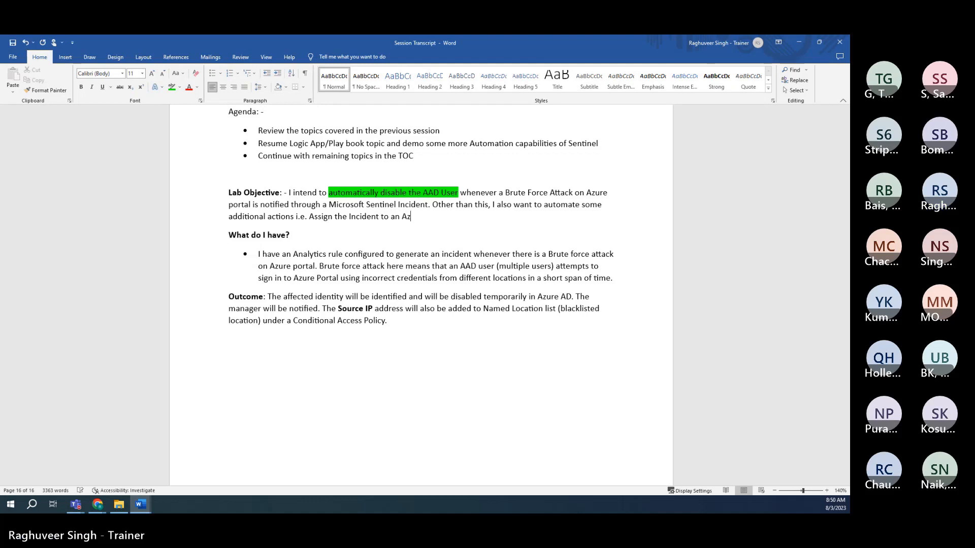
pyautogui.write(' Adm')
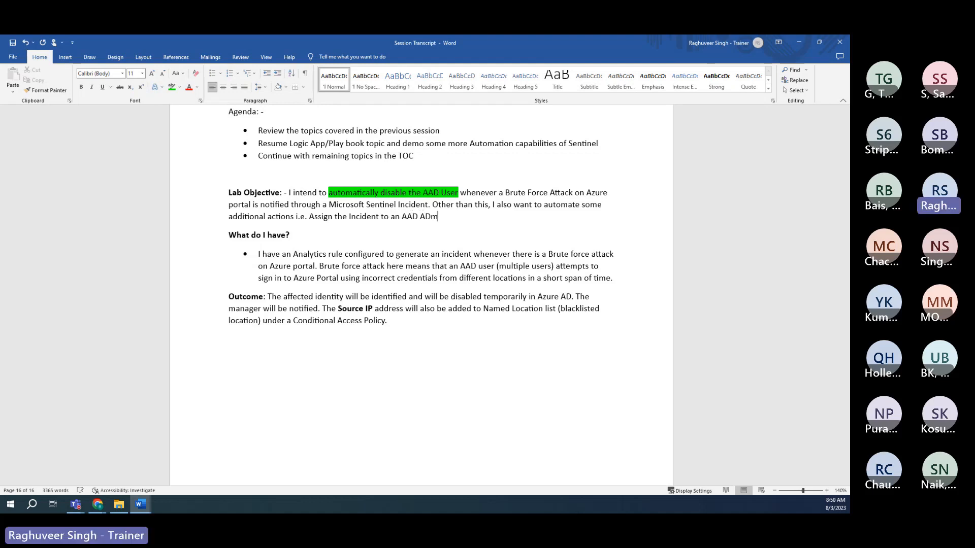
pyautogui.write('i')
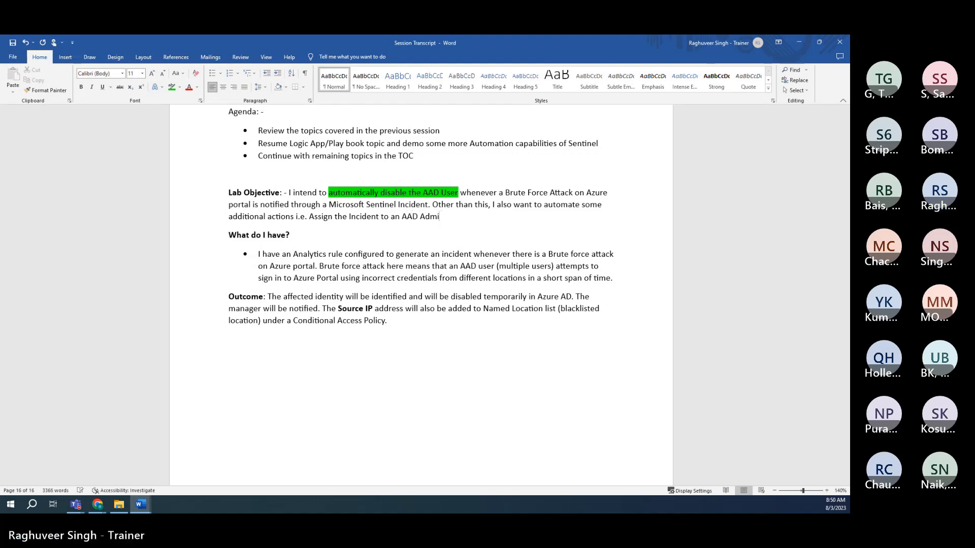
pyautogui.write('n SG, Change the p')
pyautogui.press('BackSpace')
pyautogui.write('server')
pyautogui.press('BackSpace')
pyautogui.press('BackSpace')
pyautogui.press('BackSpace')
pyautogui.press('BackSpace')
pyautogui.write('verity of the in')
# - Finish the sentence: severity to Medium, status to Active, Add Task, send an email to the competent authority, etc
pyautogui.press('BackSpace')
pyautogui.press('BackSpace')
pyautogui.write('Incident to')
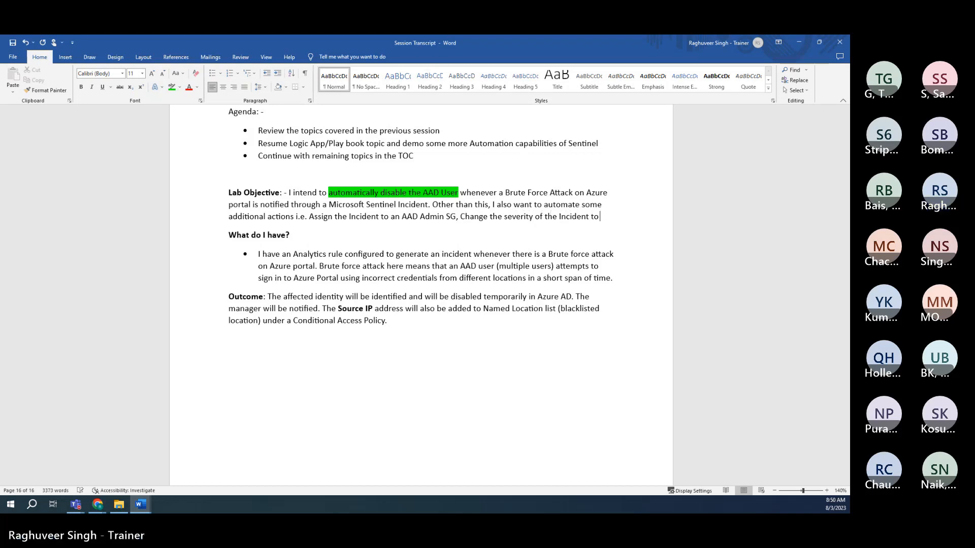
pyautogui.write(' Medium,')
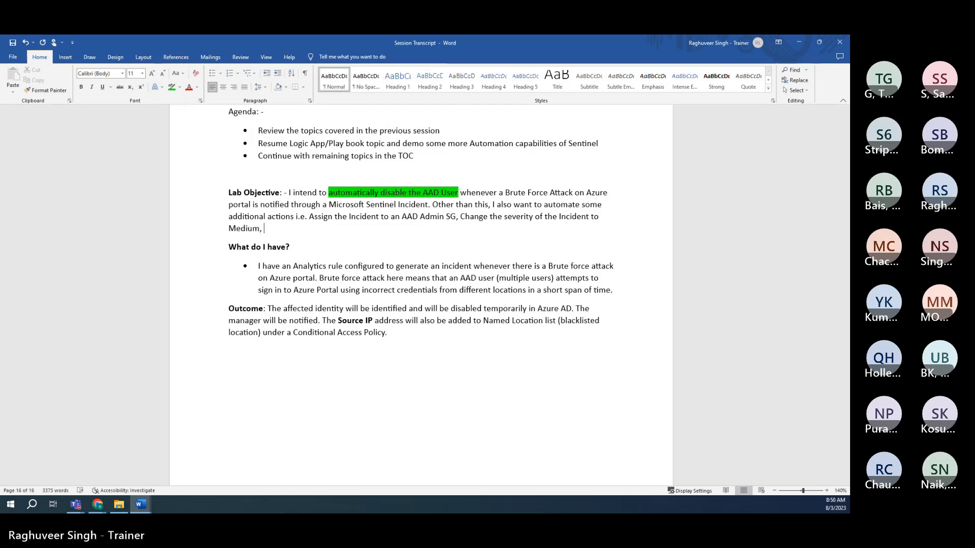
pyautogui.write(' Ch')
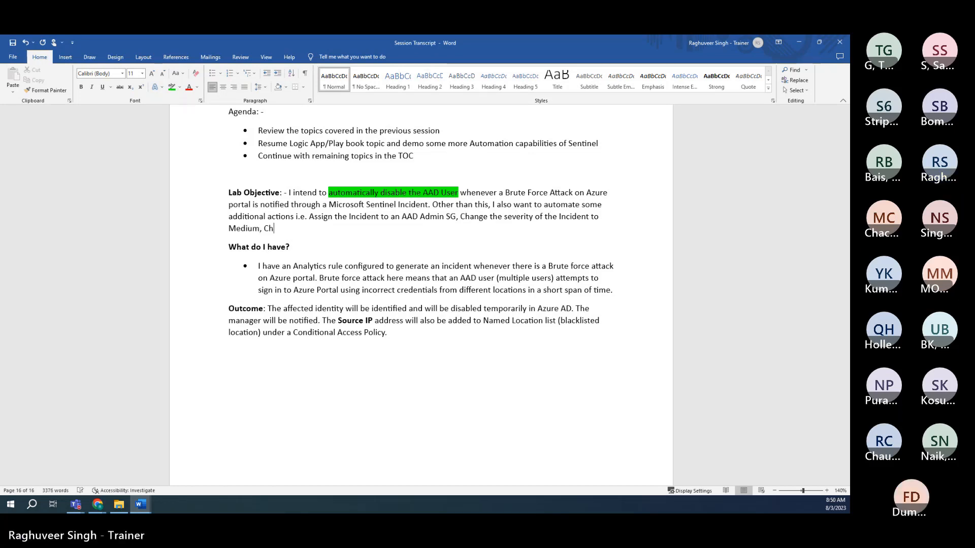
pyautogui.write('ange the sta')
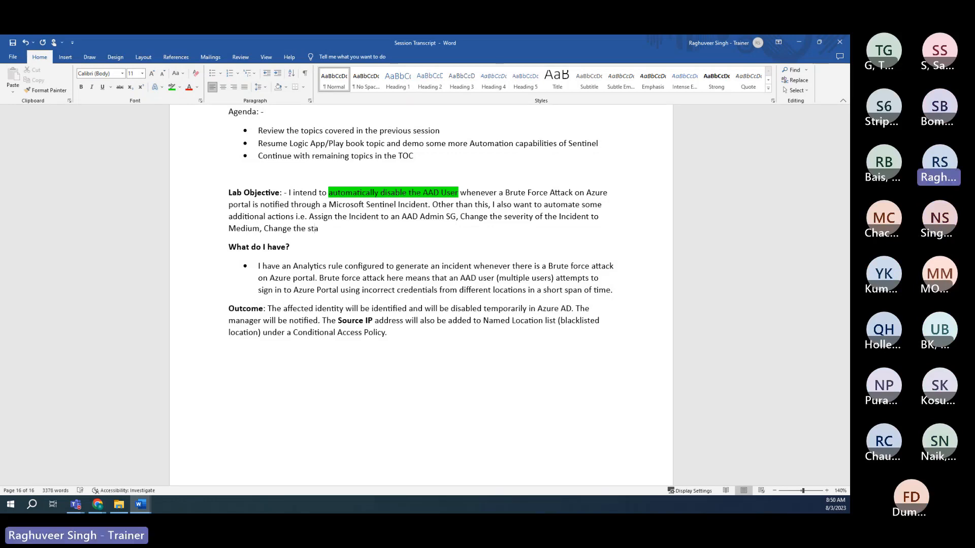
pyautogui.write('tus of the INcident to Active')
pyautogui.press('BackSpace')
pyautogui.write(', Add')
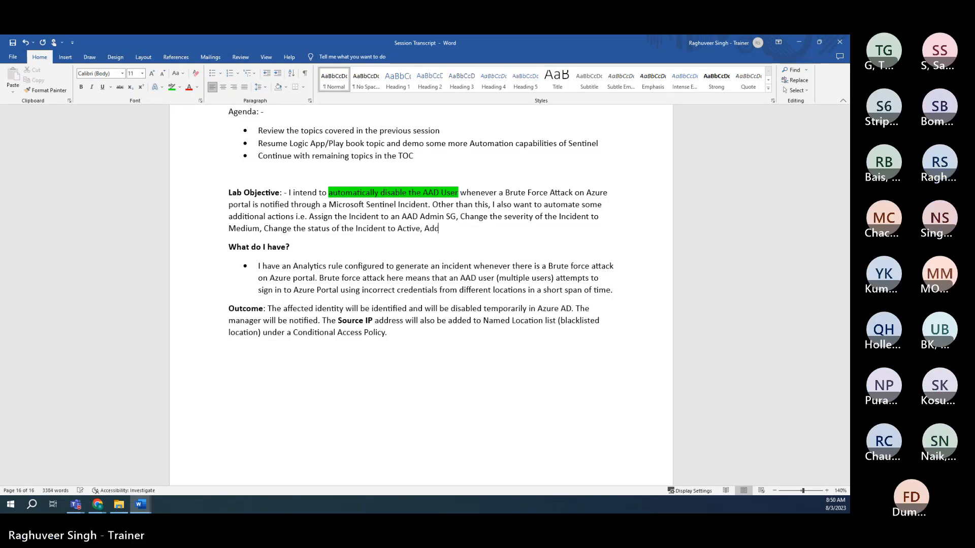
pyautogui.write(' Task to ')
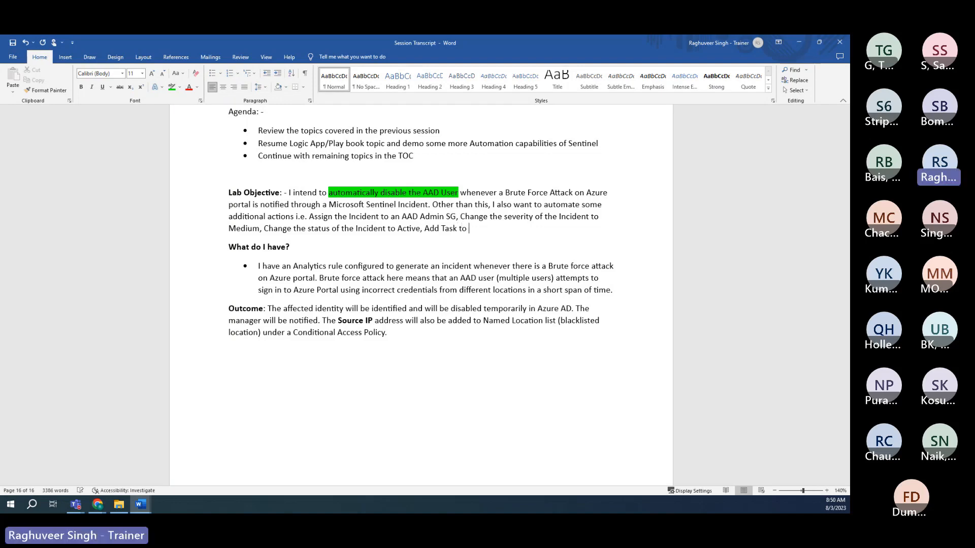
pyautogui.write('the Incident, et')
pyautogui.press('BackSpace')
pyautogui.press('BackSpace')
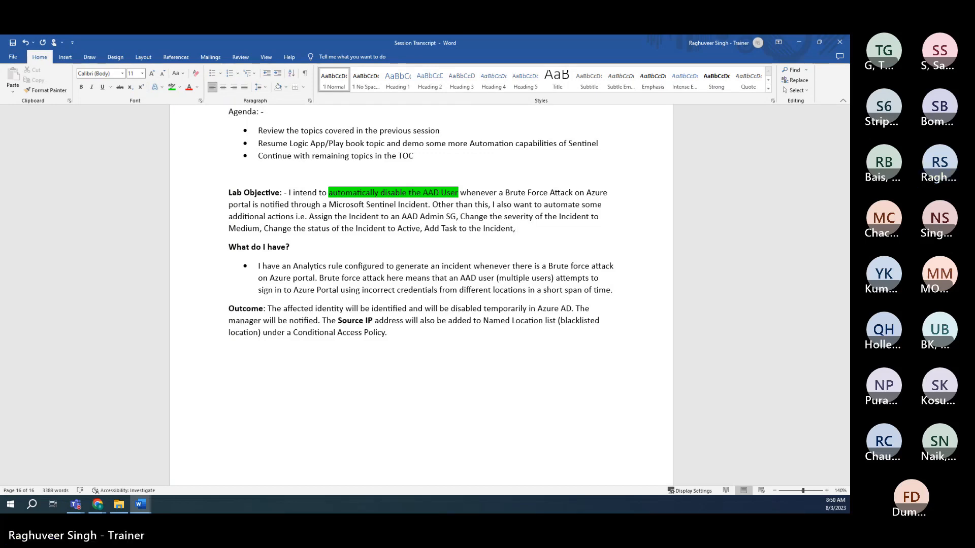
pyautogui.write('send an ')
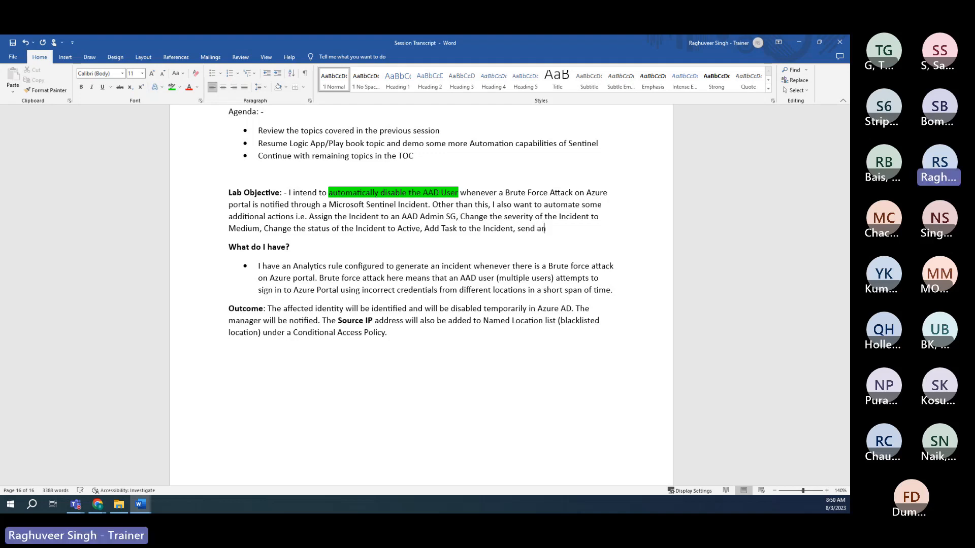
pyautogui.write('email to')
pyautogui.write(' the comp')
pyautogui.write('etent auth')
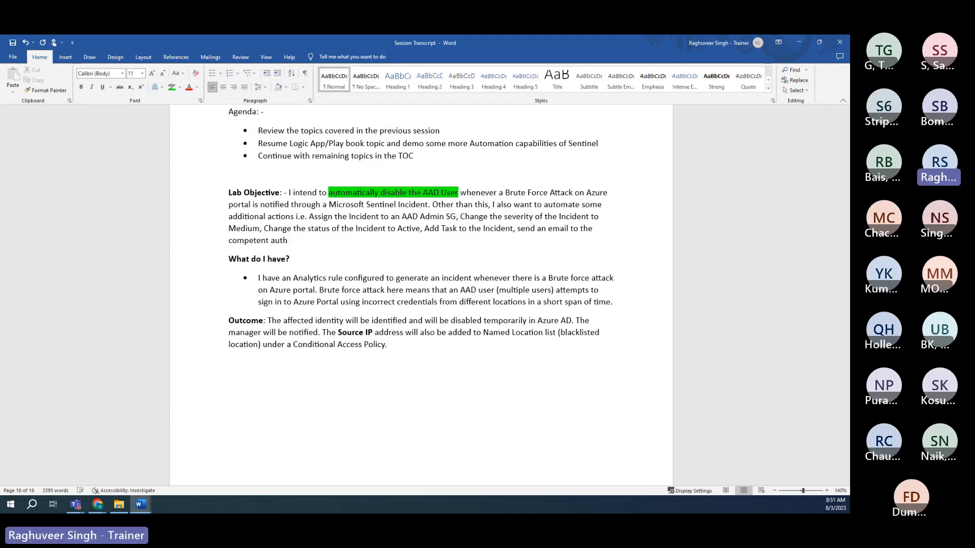
pyautogui.write('ority, etc.')
# - Accept the proofing suggestion changing 'i.e.' to 'i.e.,' in the Lab Objective sentence
pyautogui.click(243, 173)
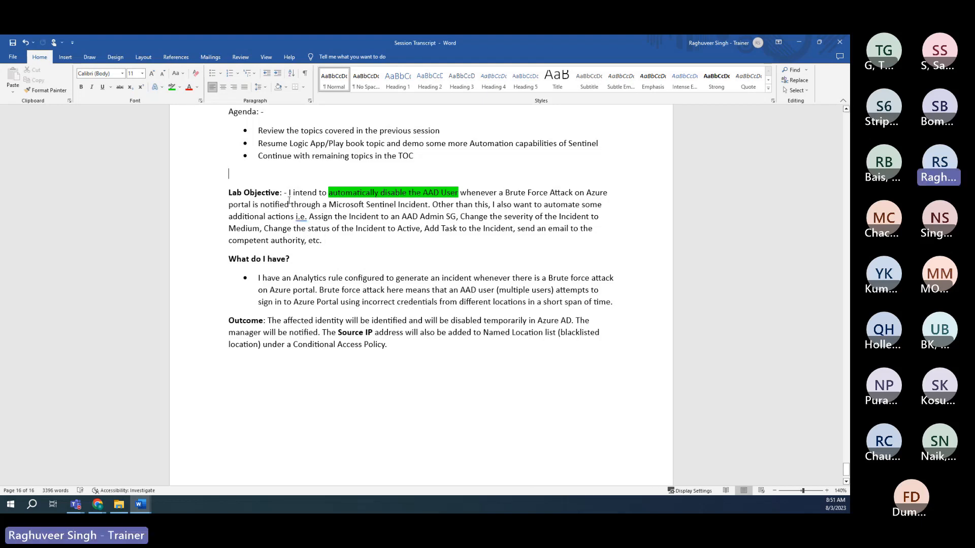
pyautogui.rightClick(301, 217)
pyautogui.click(274, 230)
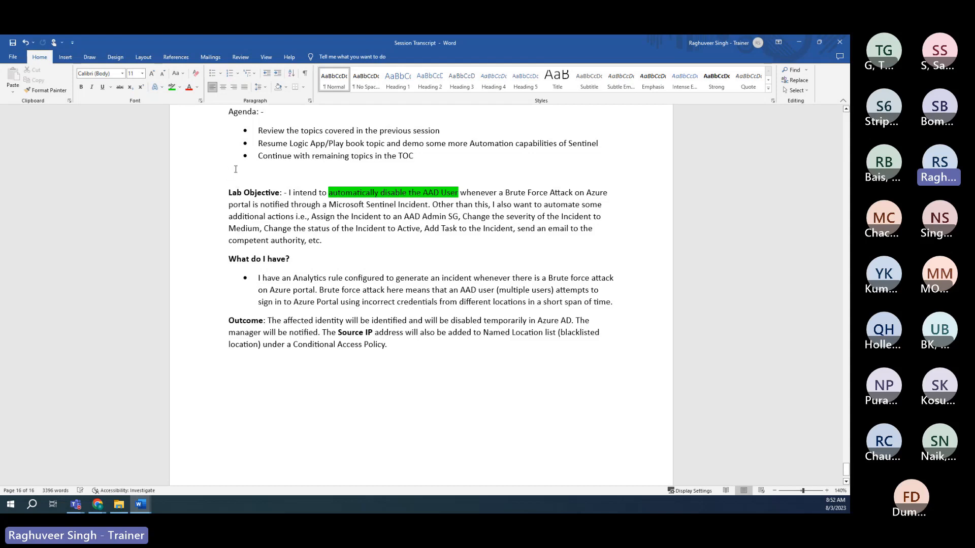
# - Add a full-width row of '=' characters below the Outcome paragraph, then select Outcome's first line
pyautogui.scroll(-1, 242, 386)
pyautogui.click(245, 352)
pyautogui.write('===================================================================================')
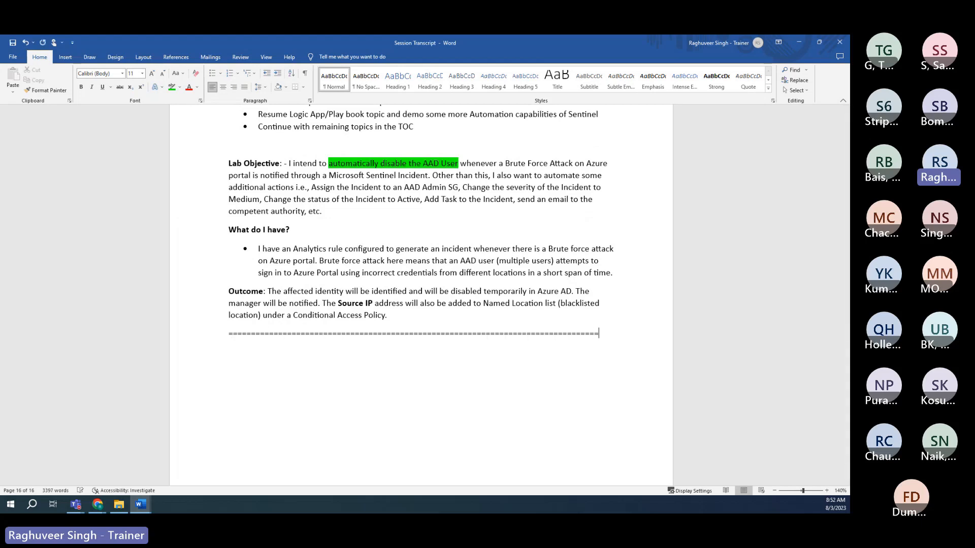
pyautogui.moveTo(227, 166); pyautogui.dragTo(280, 164)
pyautogui.click(227, 292)
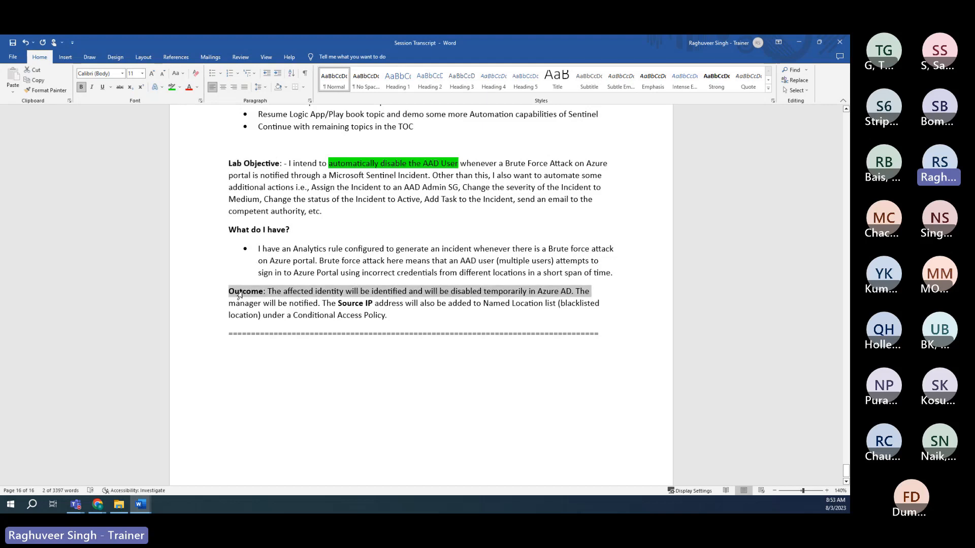
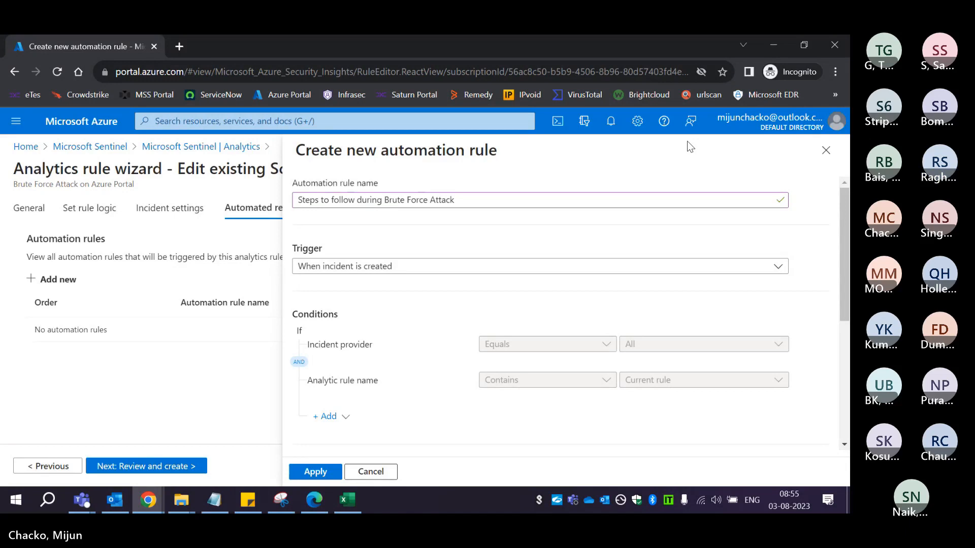
# - Minimize the Teams meeting window and discard the unsaved draft automation rule
pyautogui.click(81, 500)
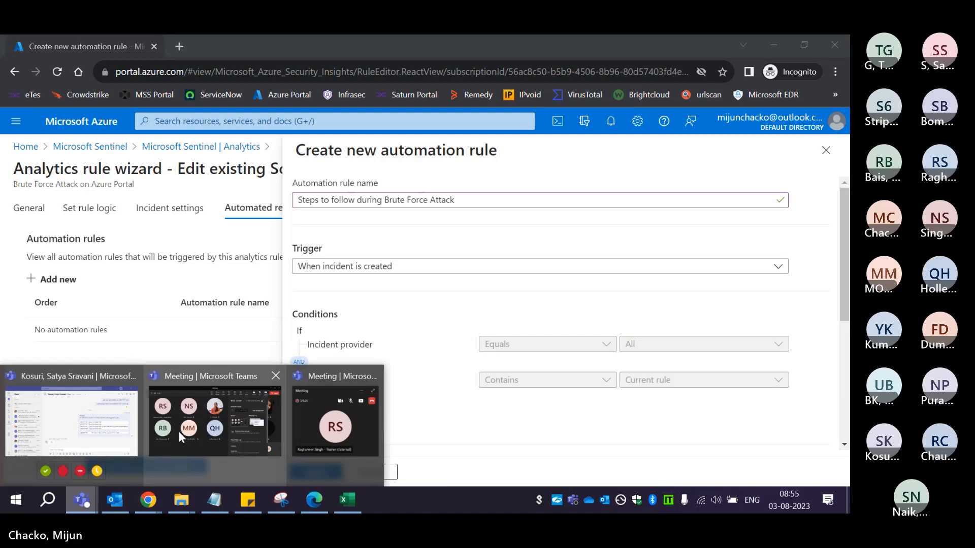
pyautogui.click(179, 431)
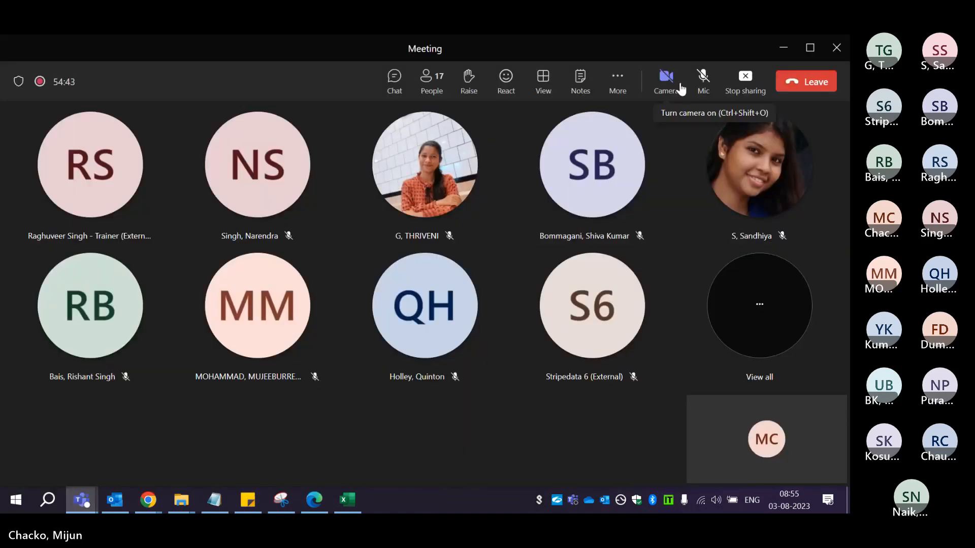
pyautogui.click(785, 51)
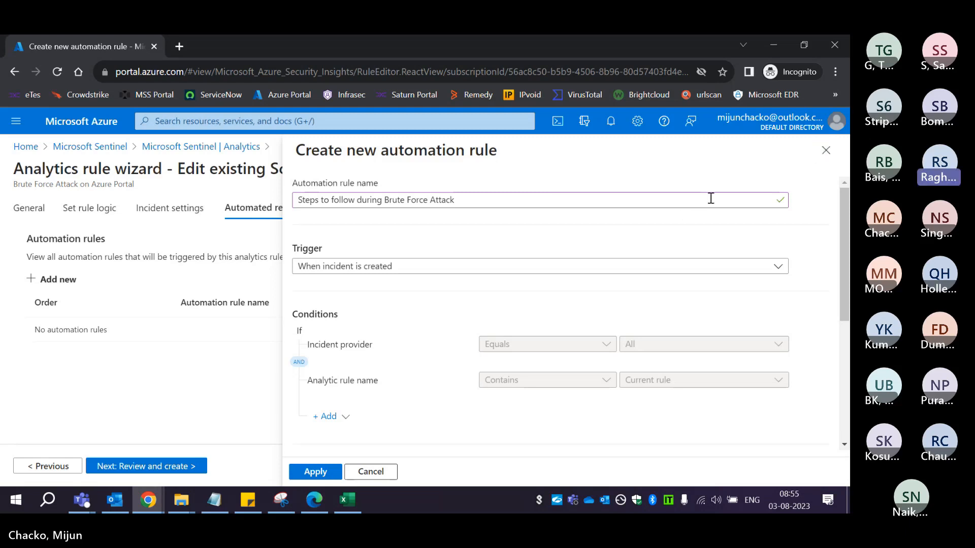
pyautogui.click(826, 151)
pyautogui.click(489, 148)
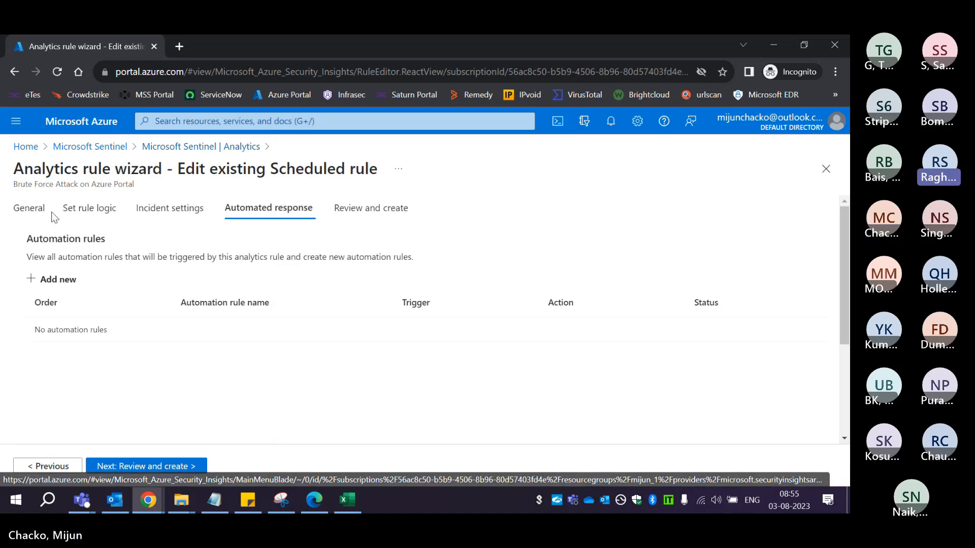
# - Check the Brute Force Attack rule's severity and status, then return to the Sentinel workspace list
pyautogui.click(23, 211)
pyautogui.scroll(-3, 512, 269)
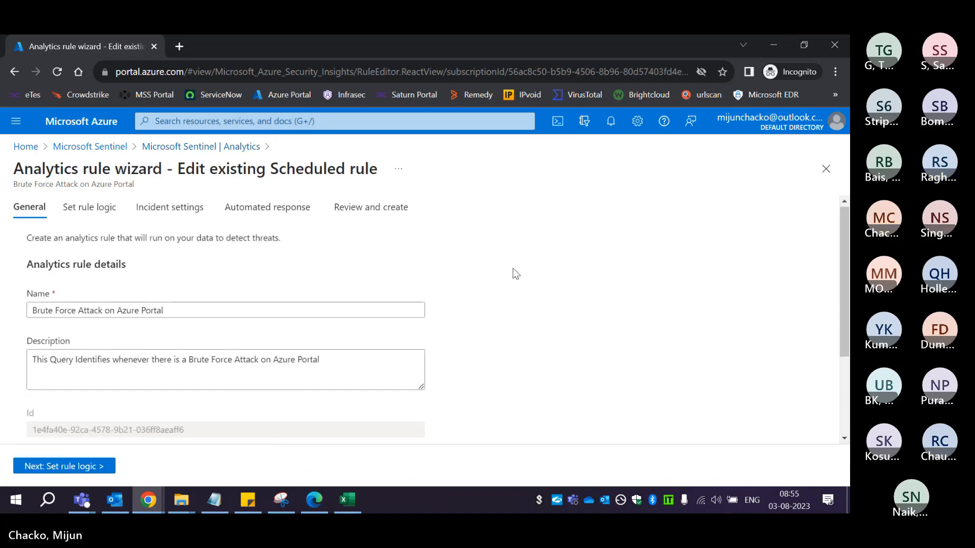
pyautogui.scroll(3, 399, 301)
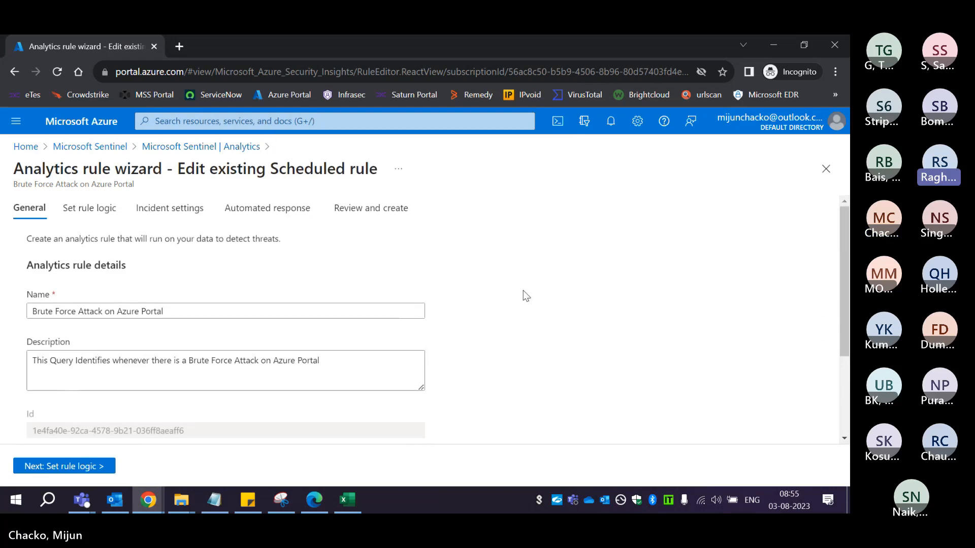
pyautogui.scroll(-3, 527, 289)
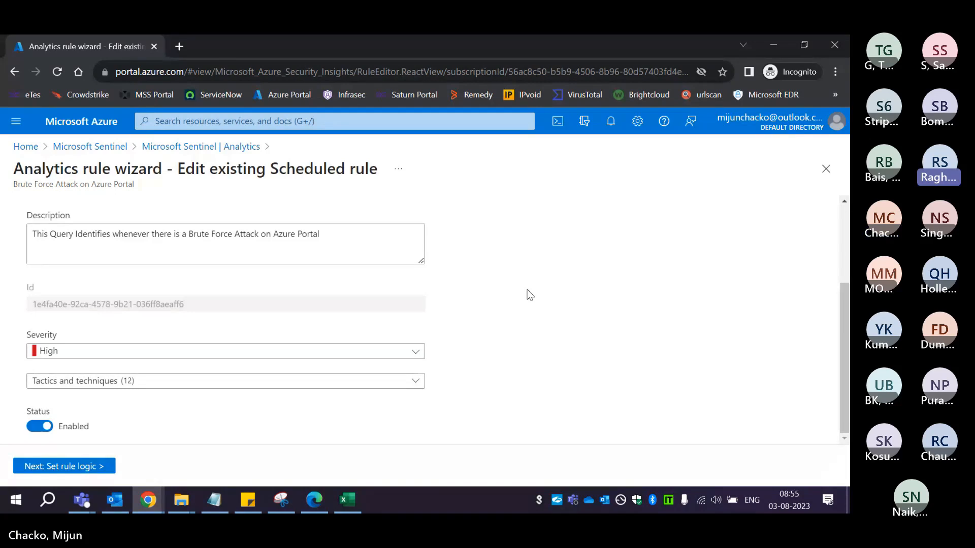
pyautogui.scroll(3, 530, 294)
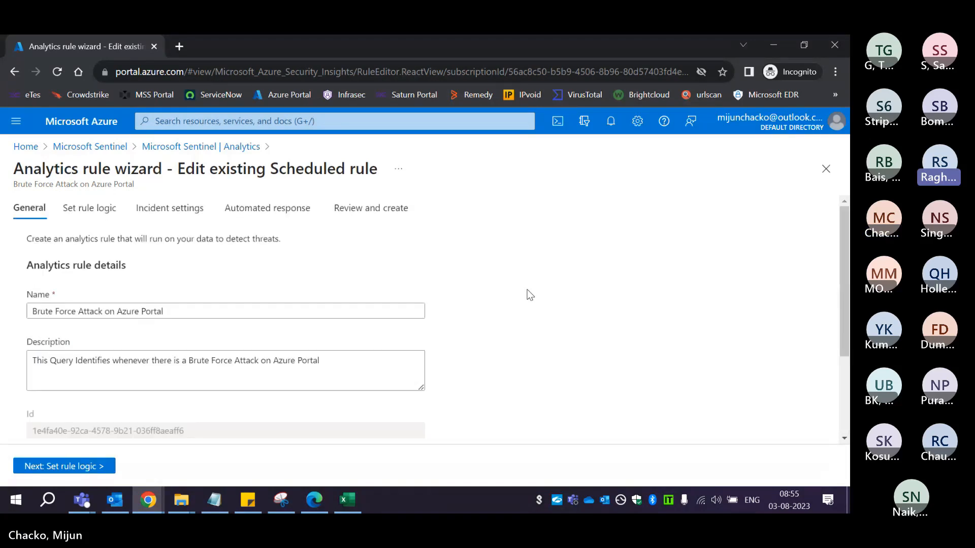
pyautogui.click(108, 151)
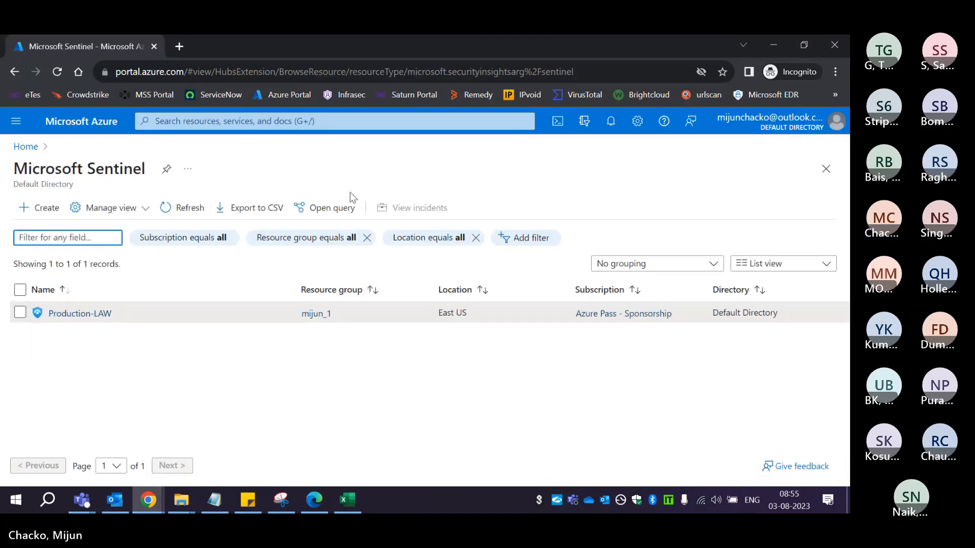
# - Open Production-LAW's Incidents with a wider Title column, showing the Last 30 days' 50 incidents
pyautogui.click(96, 314)
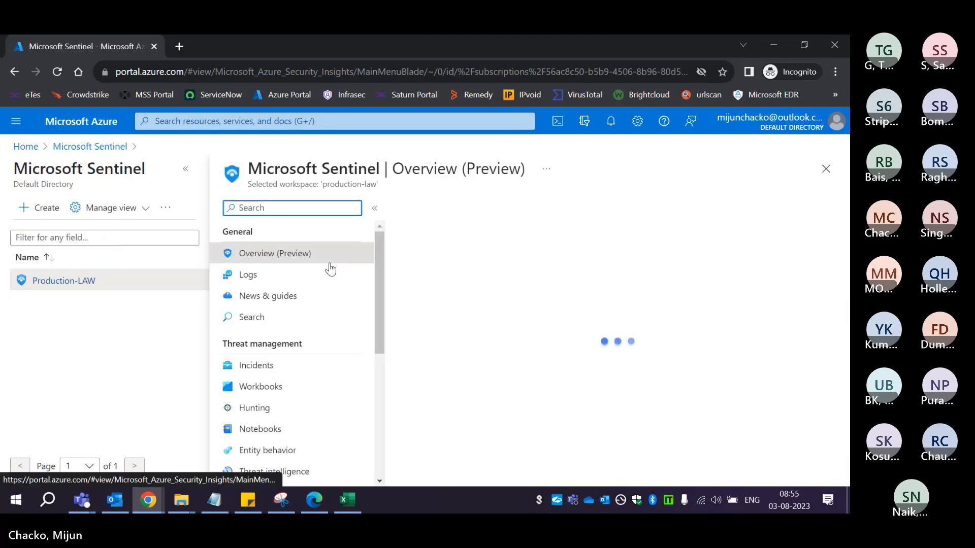
pyautogui.click(264, 365)
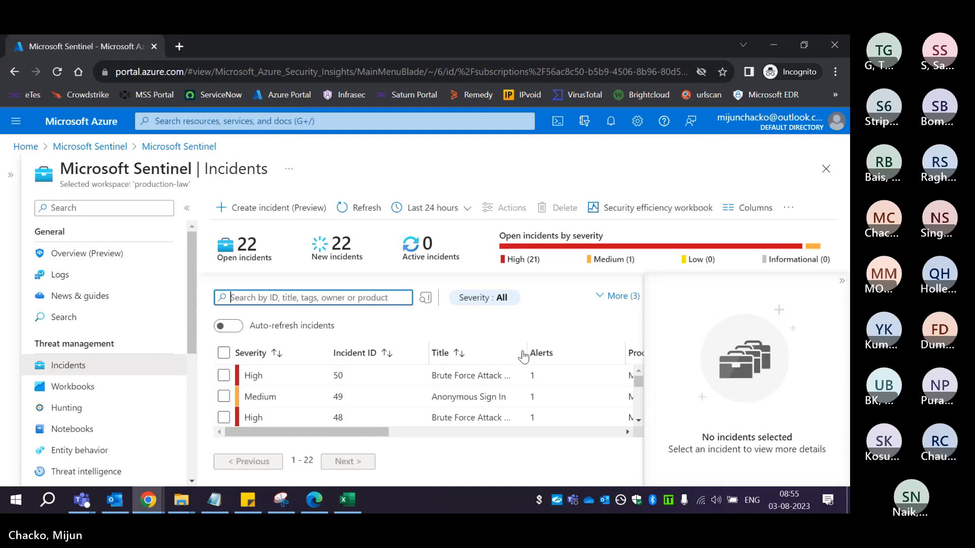
pyautogui.moveTo(528, 350); pyautogui.dragTo(595, 347)
pyautogui.scroll(-3, 497, 413)
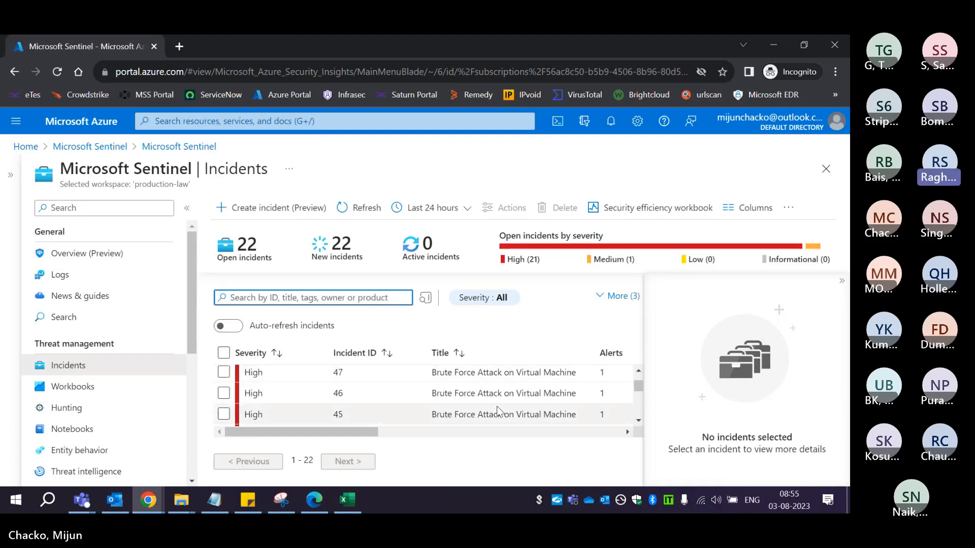
pyautogui.click(442, 209)
pyautogui.click(427, 317)
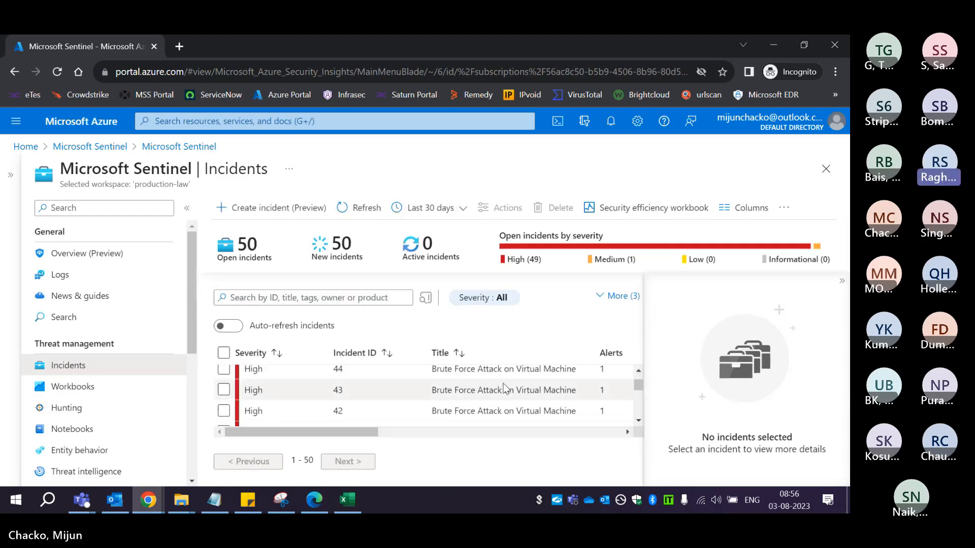
pyautogui.click(323, 297)
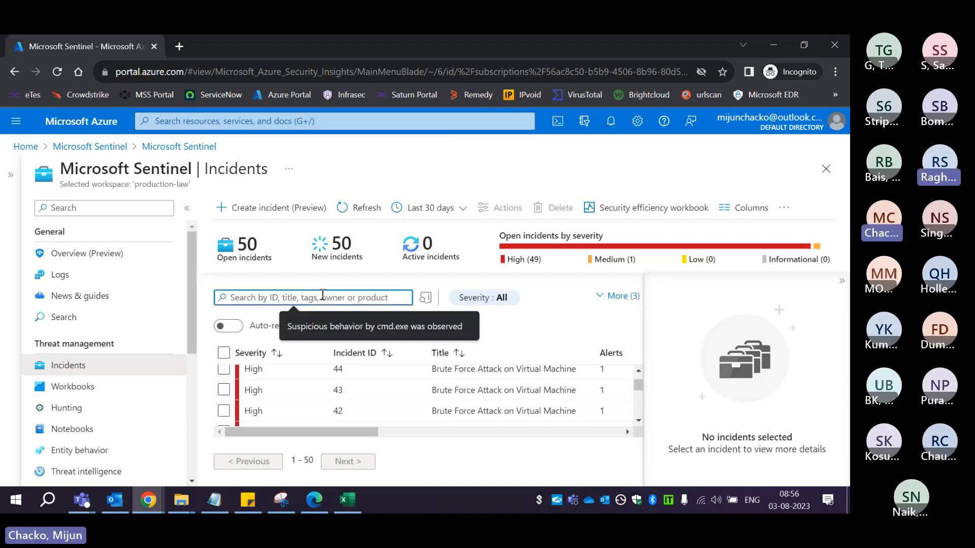
# - Search incidents for 'Azure P', leaving the two High Azure Portal brute force incidents, IDs 11 and 3
pyautogui.write('Azure')
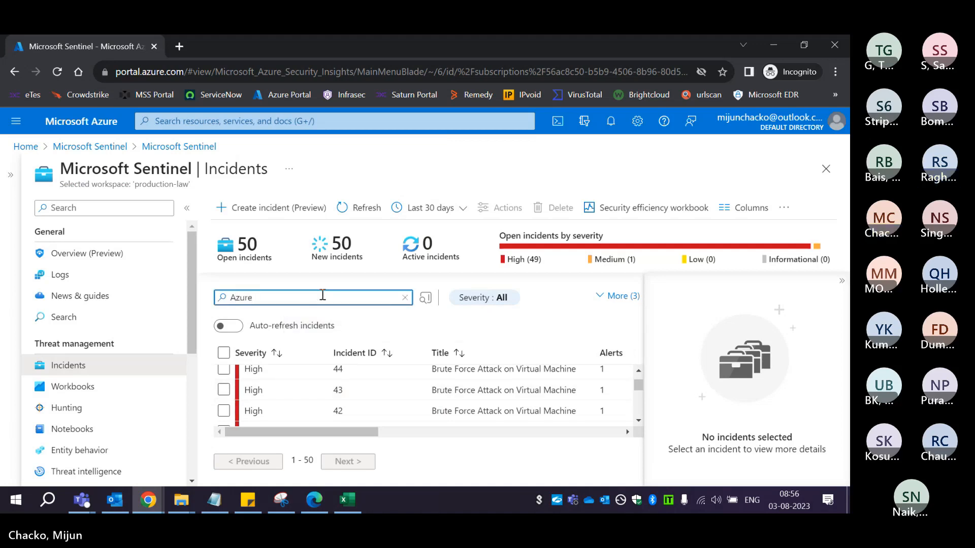
pyautogui.write(' P')
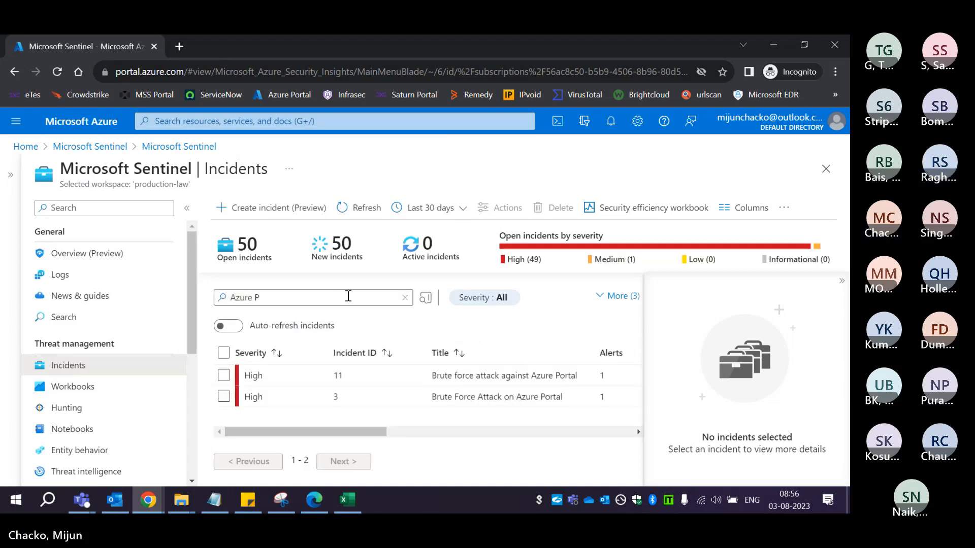
pyautogui.moveTo(341, 432); pyautogui.dragTo(321, 432)
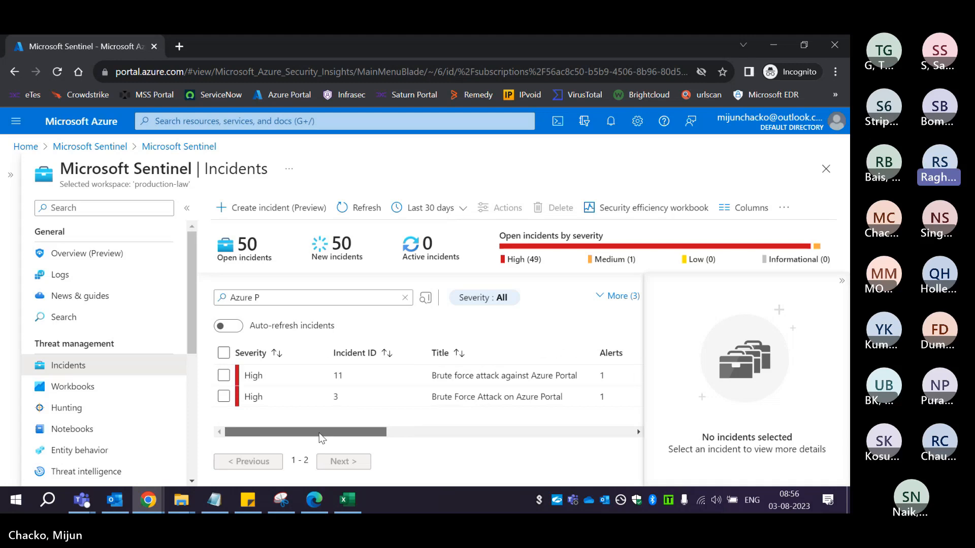
pyautogui.moveTo(344, 432); pyautogui.dragTo(354, 433)
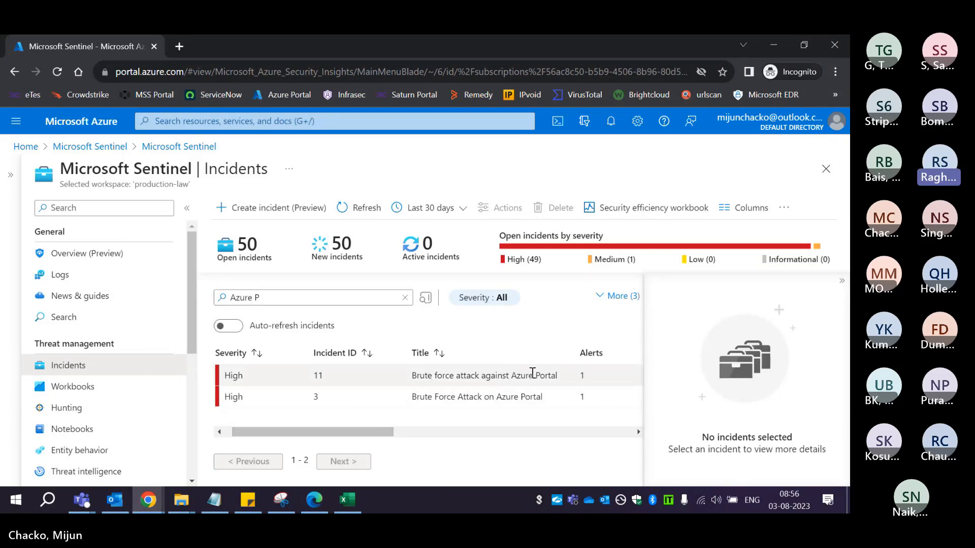
# - Open incident 3, Brute Force Attack on Azure Portal: High severity, New, unassigned, 1 alert
pyautogui.moveTo(559, 376); pyautogui.dragTo(412, 376)
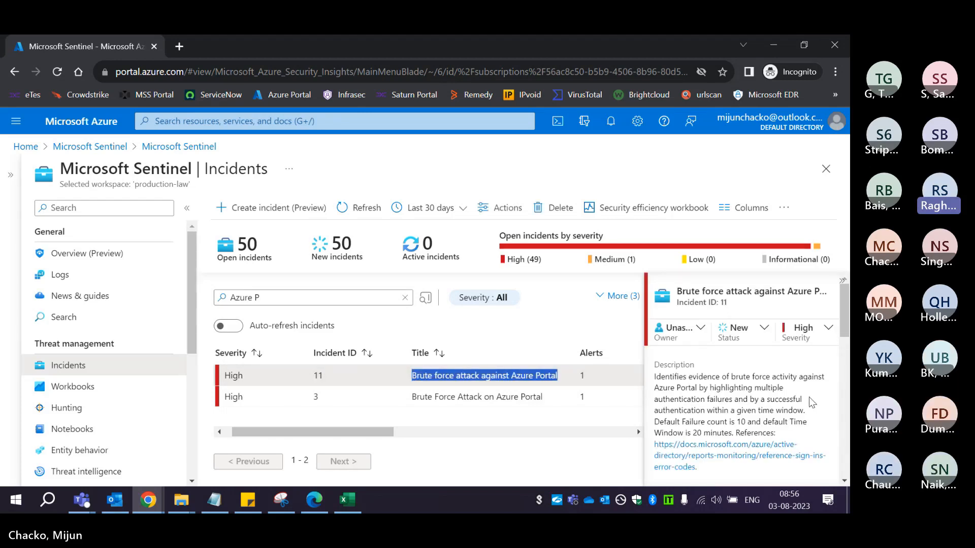
pyautogui.scroll(-1, 809, 397)
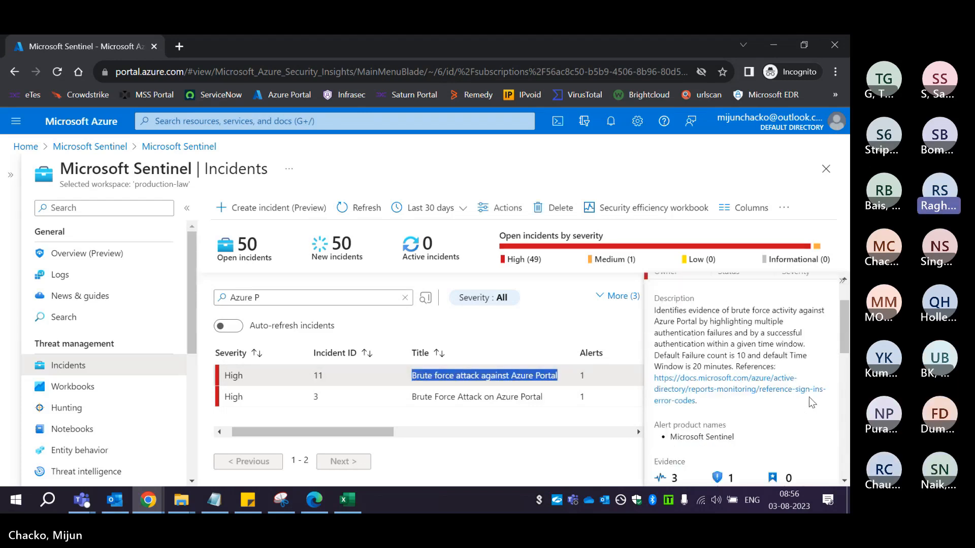
pyautogui.scroll(-5, 808, 397)
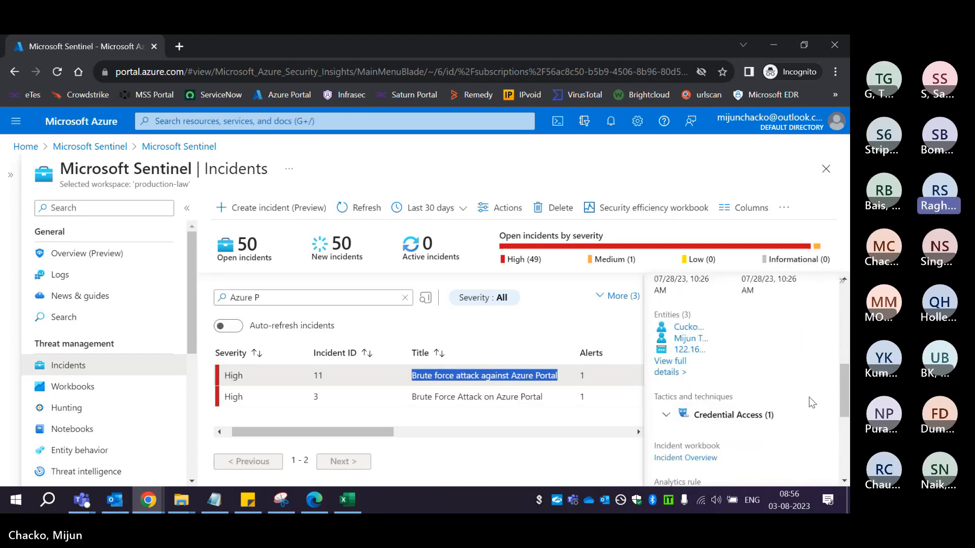
pyautogui.scroll(-2, 809, 397)
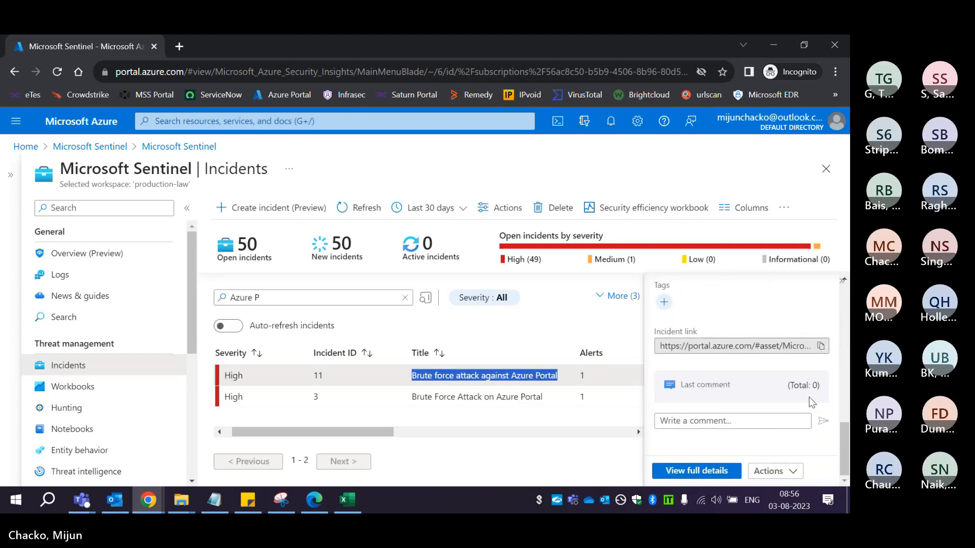
pyautogui.scroll(4, 809, 398)
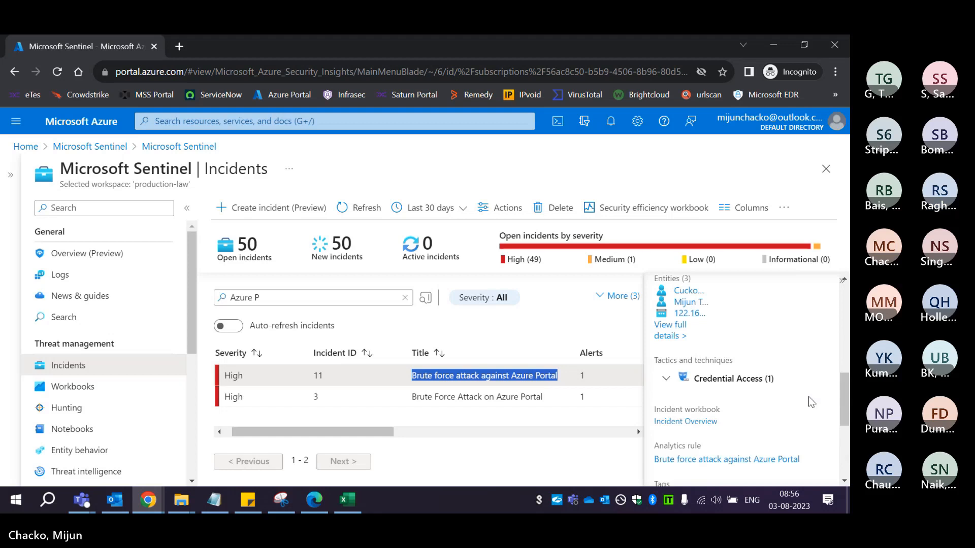
pyautogui.scroll(3, 809, 397)
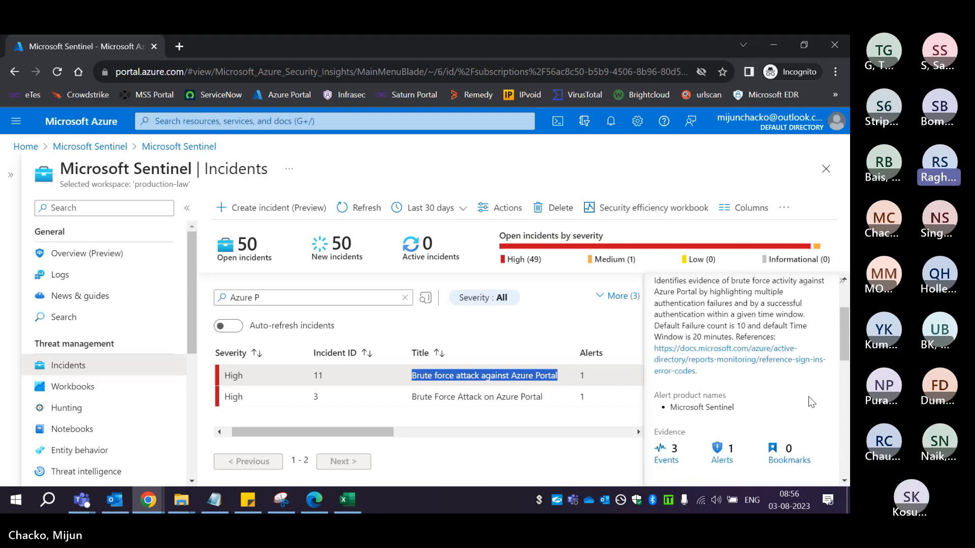
pyautogui.scroll(1, 808, 397)
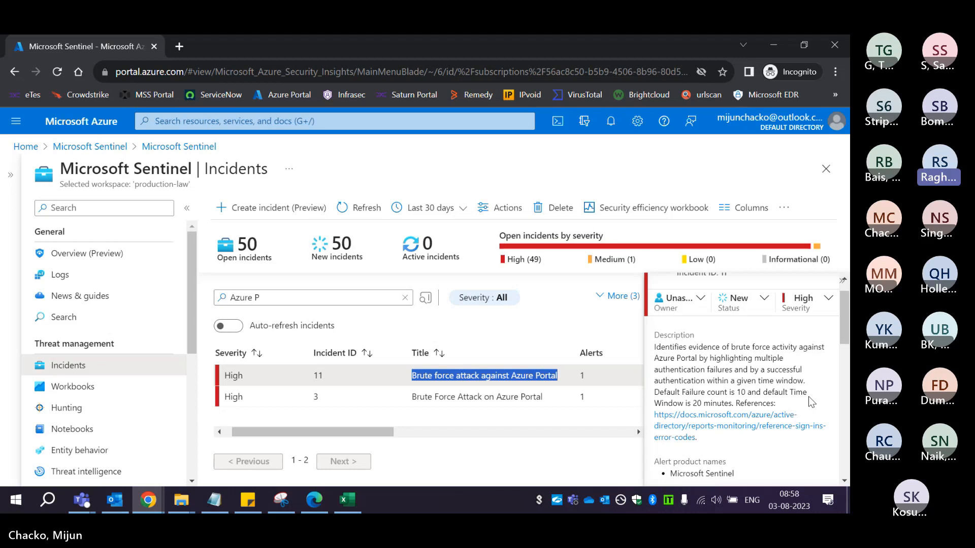
pyautogui.click(457, 396)
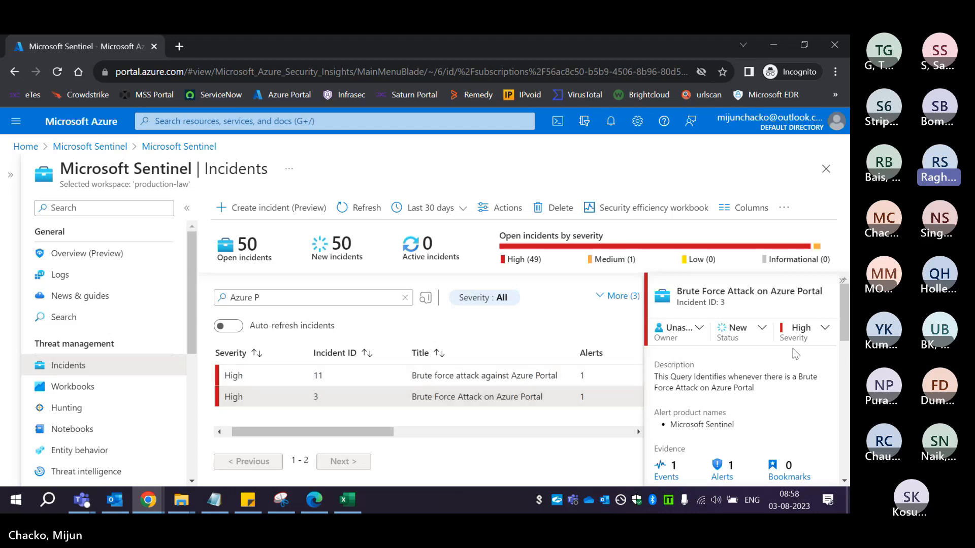
pyautogui.scroll(-1, 793, 349)
pyautogui.scroll(-2, 793, 350)
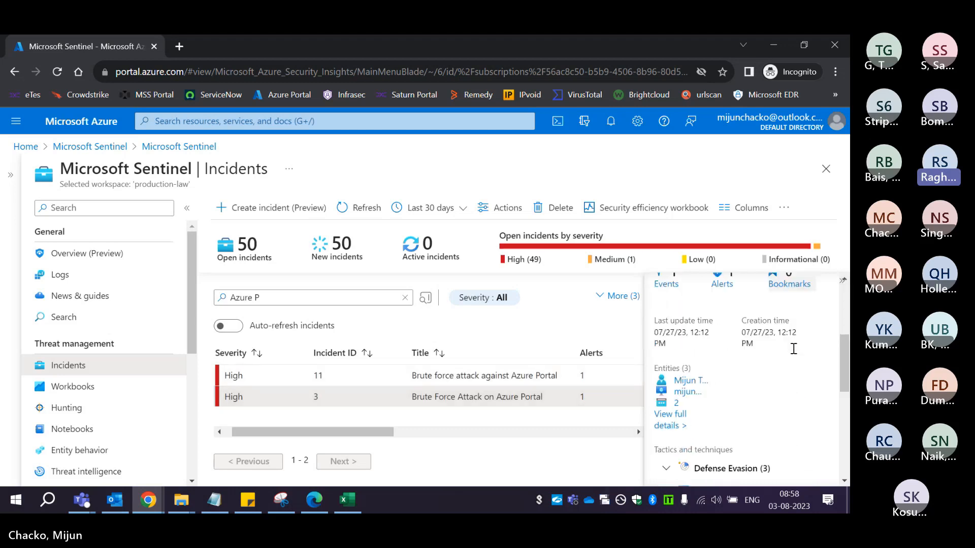
pyautogui.scroll(-3, 793, 348)
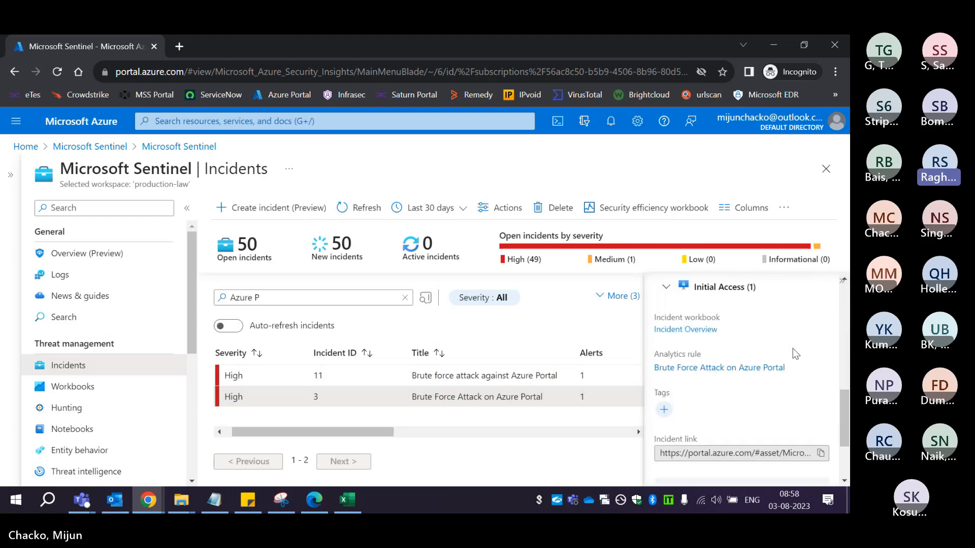
pyautogui.scroll(-1, 793, 348)
pyautogui.scroll(4, 793, 348)
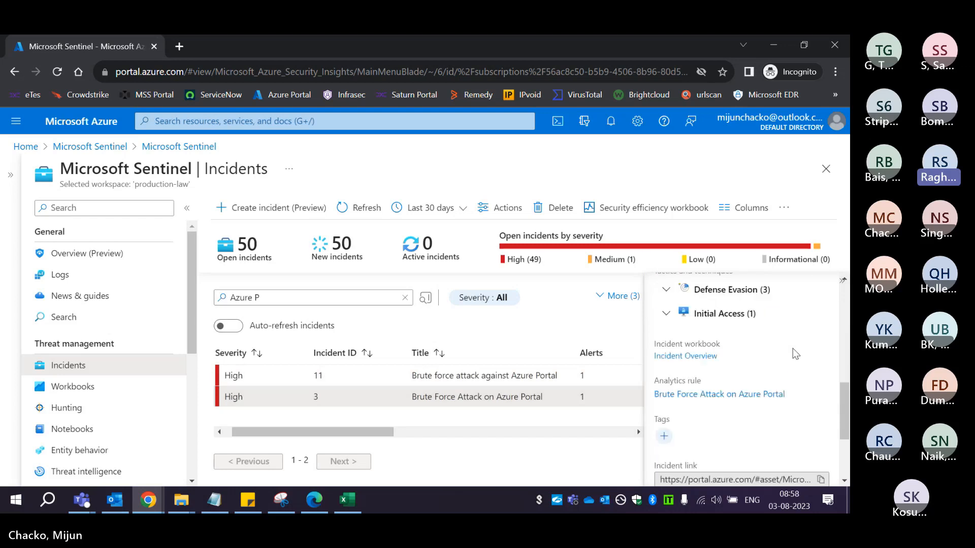
pyautogui.scroll(3, 793, 349)
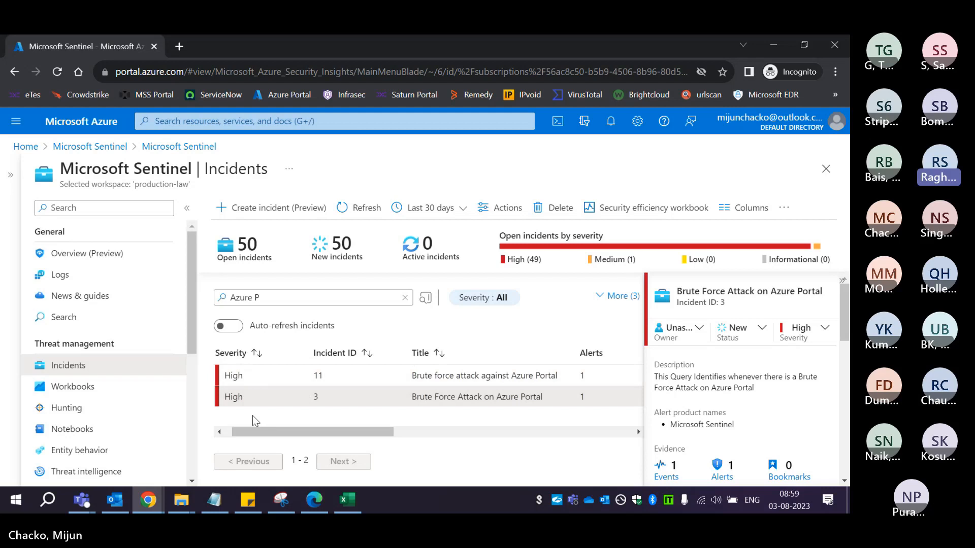
pyautogui.moveTo(191, 344); pyautogui.dragTo(184, 473)
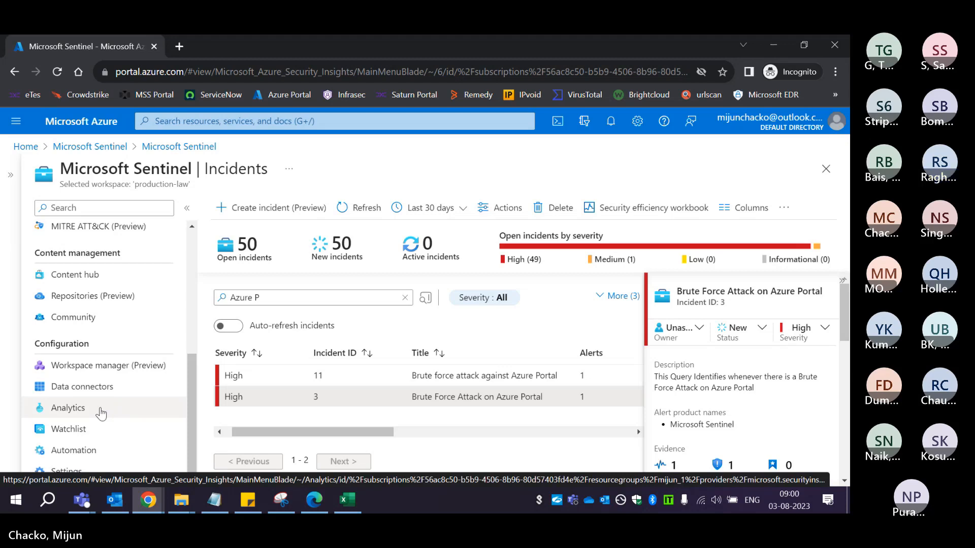
# - Start a second, blank Notepad window and maximize it
pyautogui.click(208, 510)
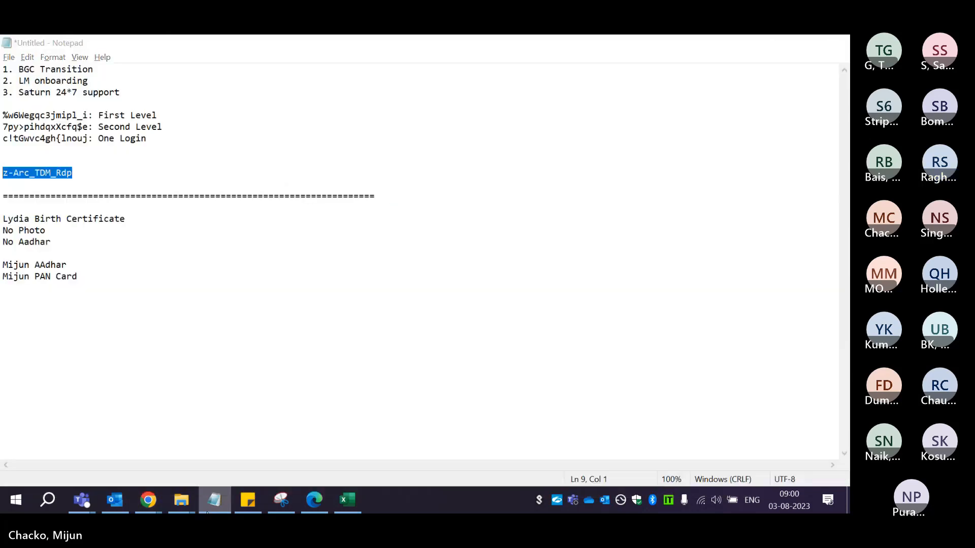
pyautogui.click(208, 510)
pyautogui.rightClick(217, 503)
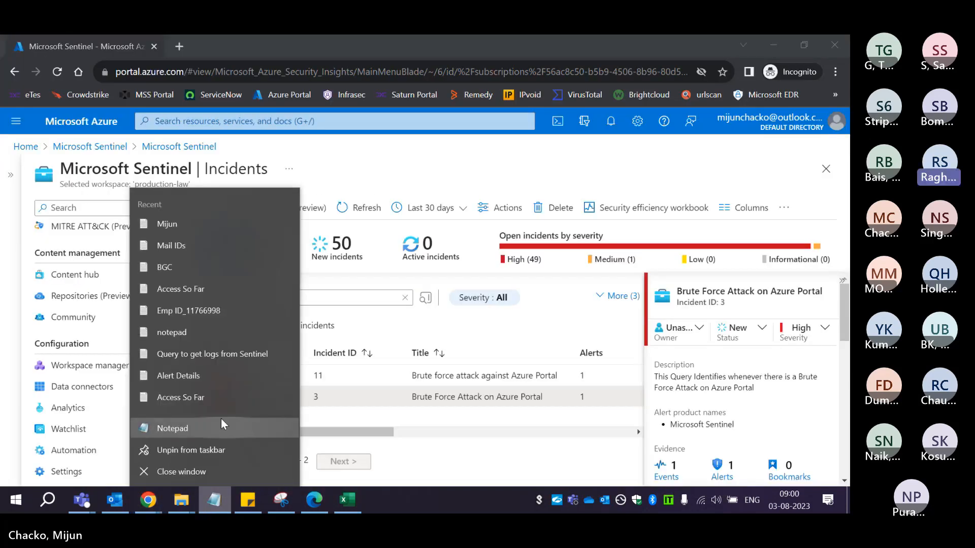
pyautogui.click(184, 428)
pyautogui.click(518, 70)
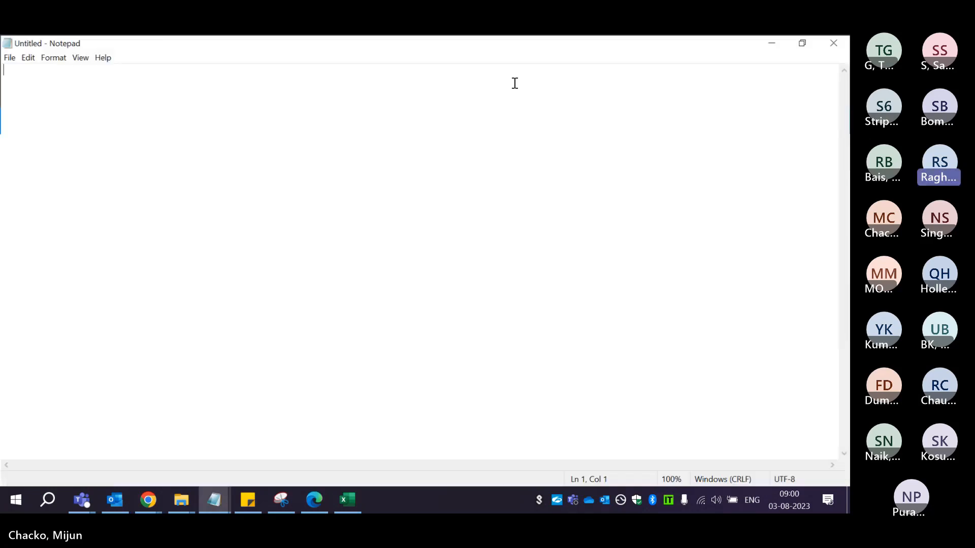
# - Note 'Connecting with AAD, need an account with GA or SA privilege' and a '- Do not need' bullet
pyautogui.write('-')
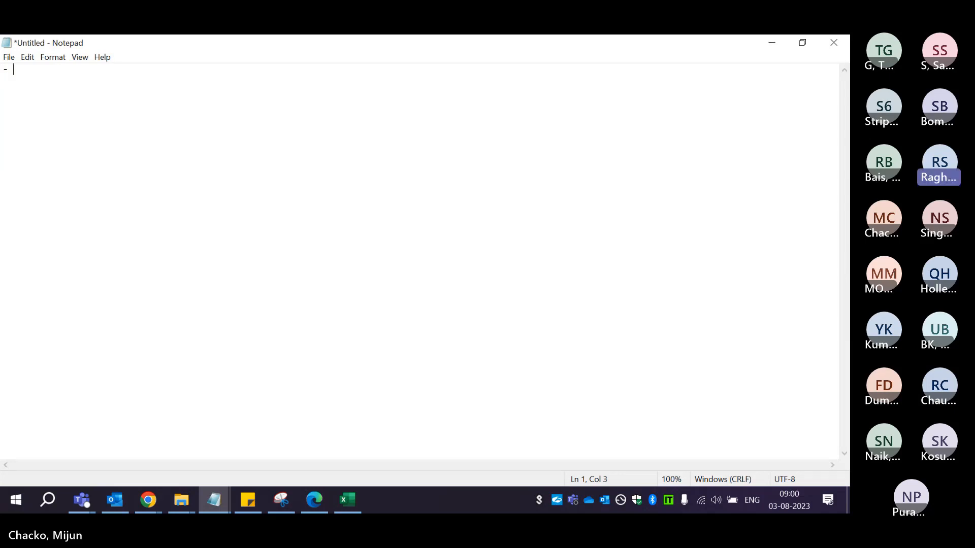
pyautogui.write('Connecting with AAD')
pyautogui.press('Return')
pyautogui.press('Return')
pyautogui.write('-')
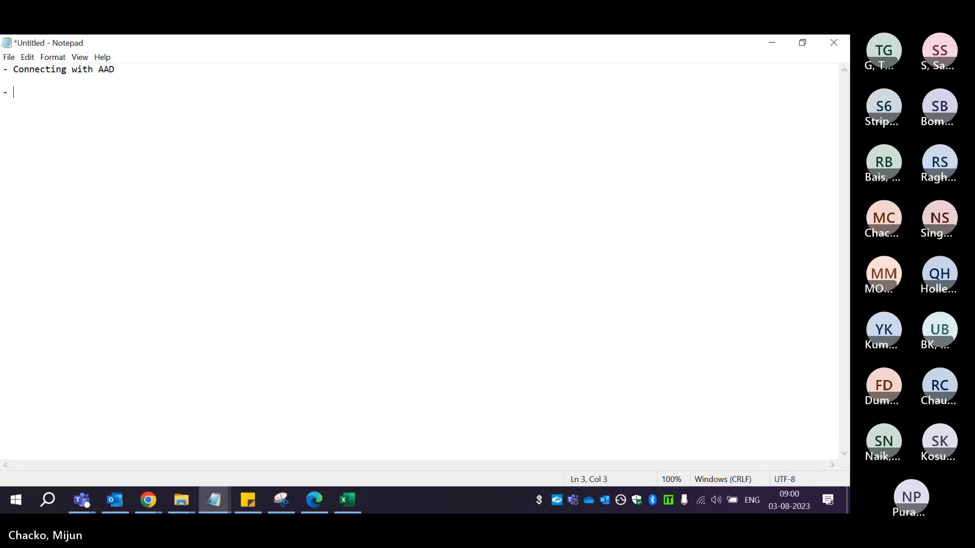
pyautogui.click(131, 69)
pyautogui.write(',')
pyautogui.write(' with')
pyautogui.press('BackSpace')
pyautogui.press('BackSpace')
pyautogui.press('BackSpace')
pyautogui.press('BackSpace')
pyautogui.write('need an account with GA or SA')
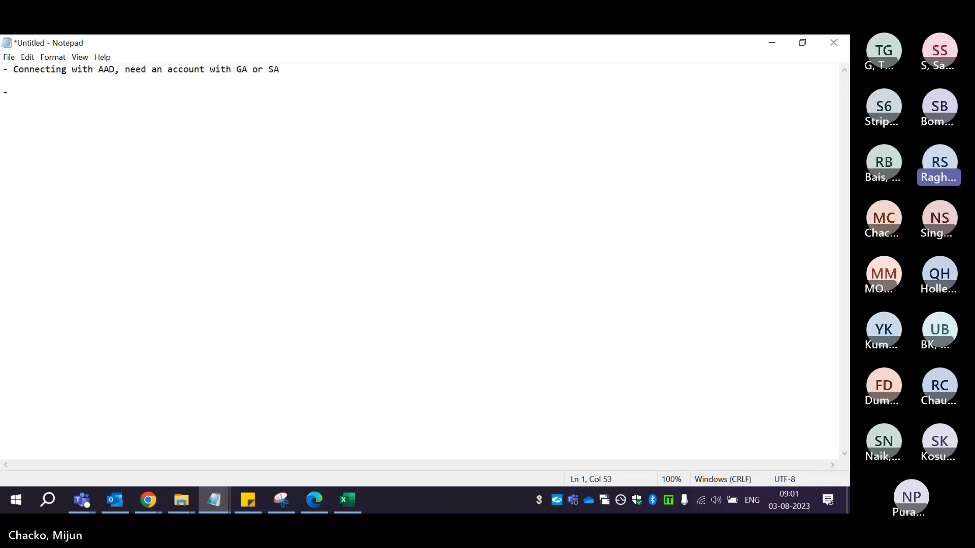
pyautogui.write(' privilege')
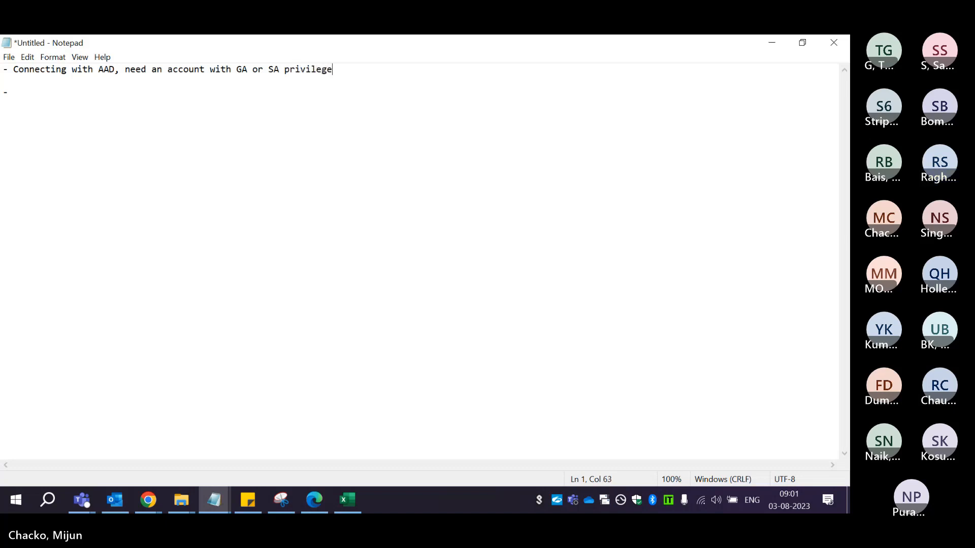
pyautogui.press('Down')
pyautogui.press('Down')
pyautogui.write('- Do not ')
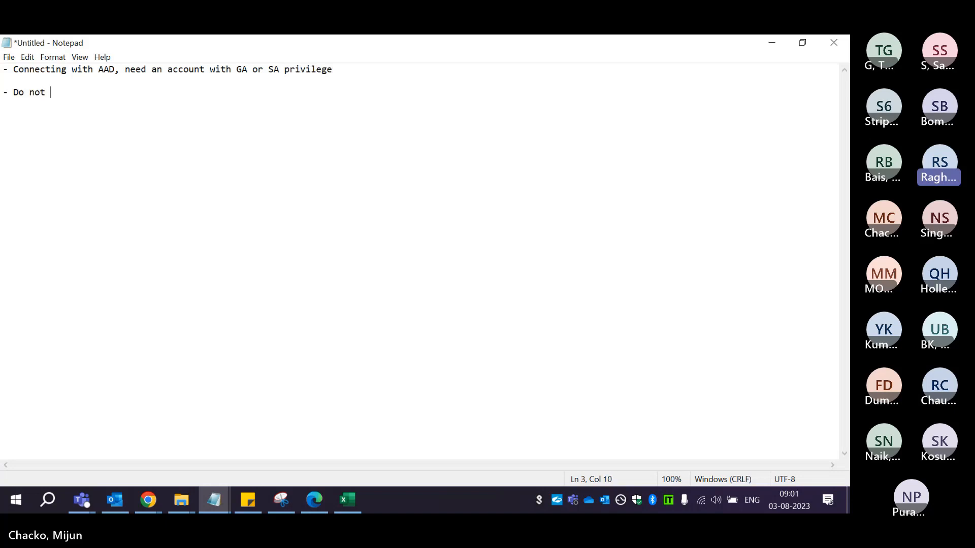
pyautogui.write('need')
pyautogui.hotkey('alt', 'Tab')
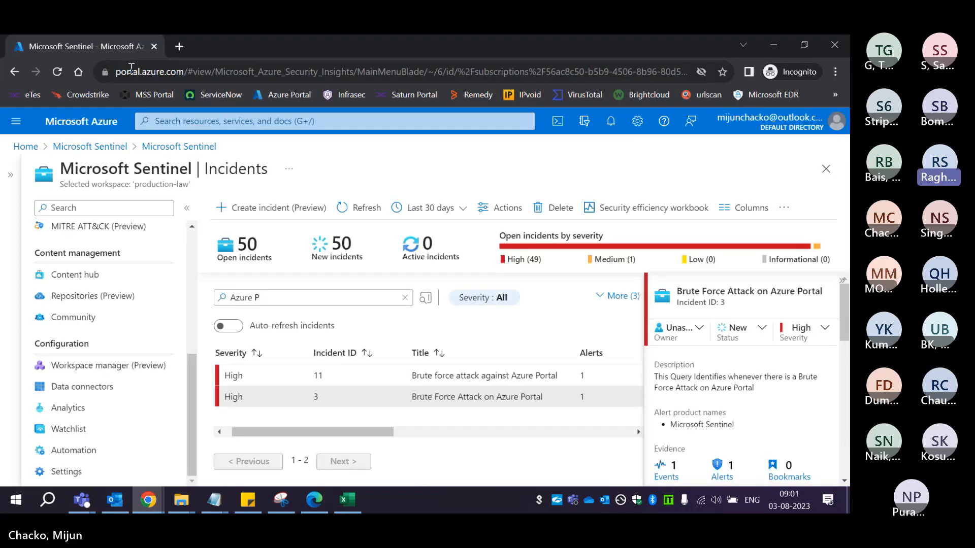
# - In a duplicated Sentinel tab, go to the Default Directory's Azure Active Directory Users list
pyautogui.rightClick(121, 41)
pyautogui.click(164, 139)
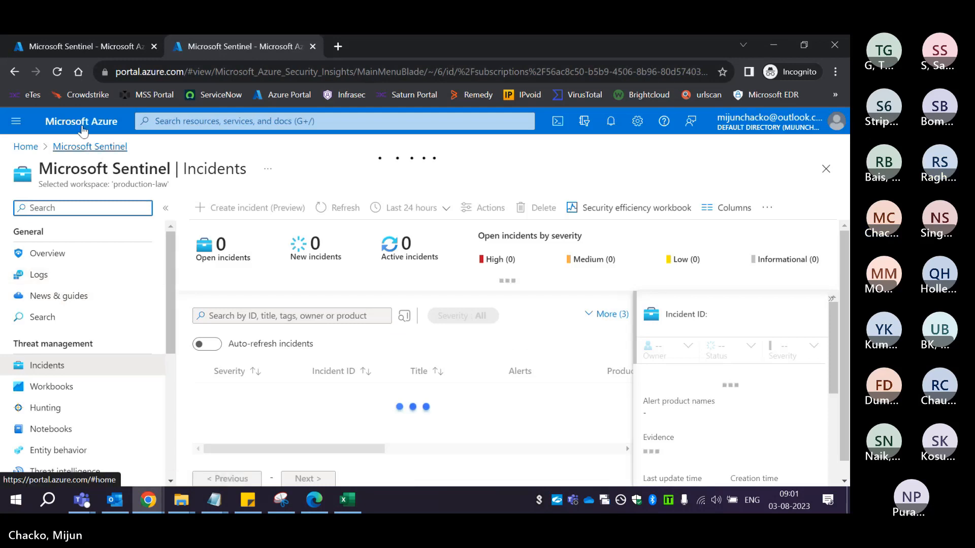
pyautogui.click(81, 125)
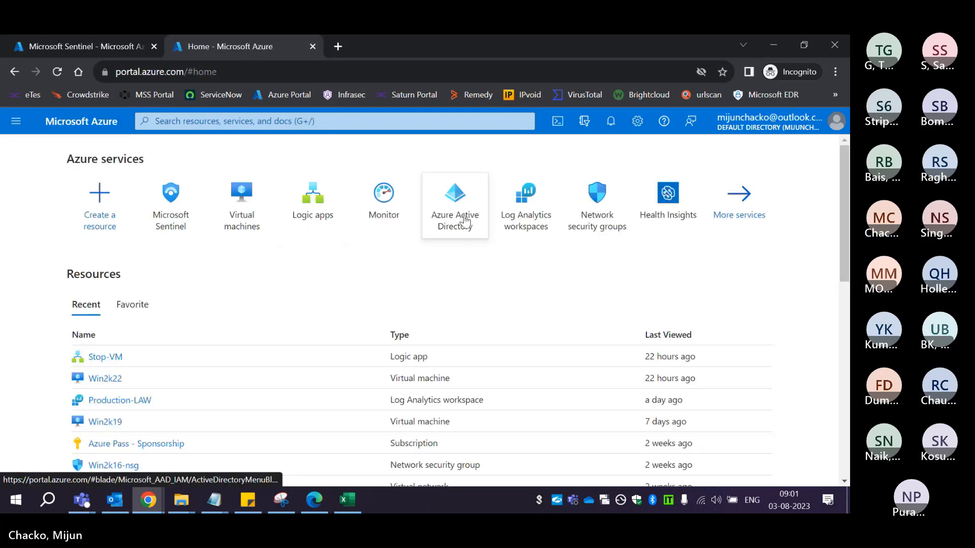
pyautogui.click(439, 218)
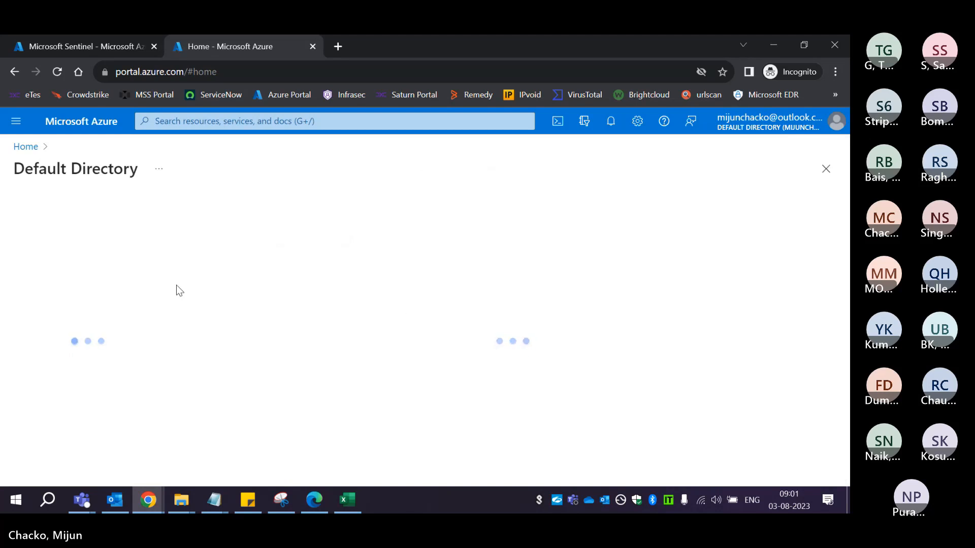
pyautogui.click(40, 313)
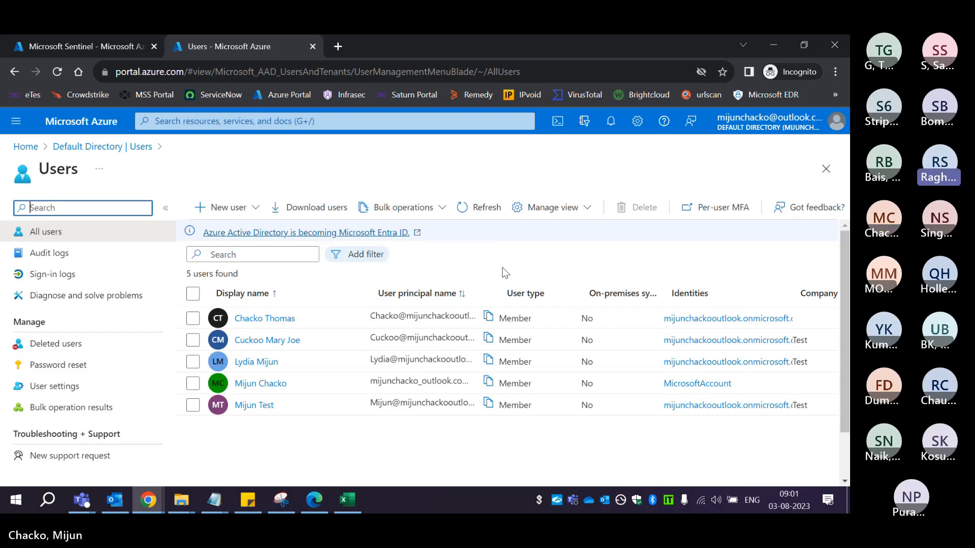
# - Widen the User principal name column, open the test user and view its Global Reader role
pyautogui.moveTo(500, 293); pyautogui.dragTo(688, 285)
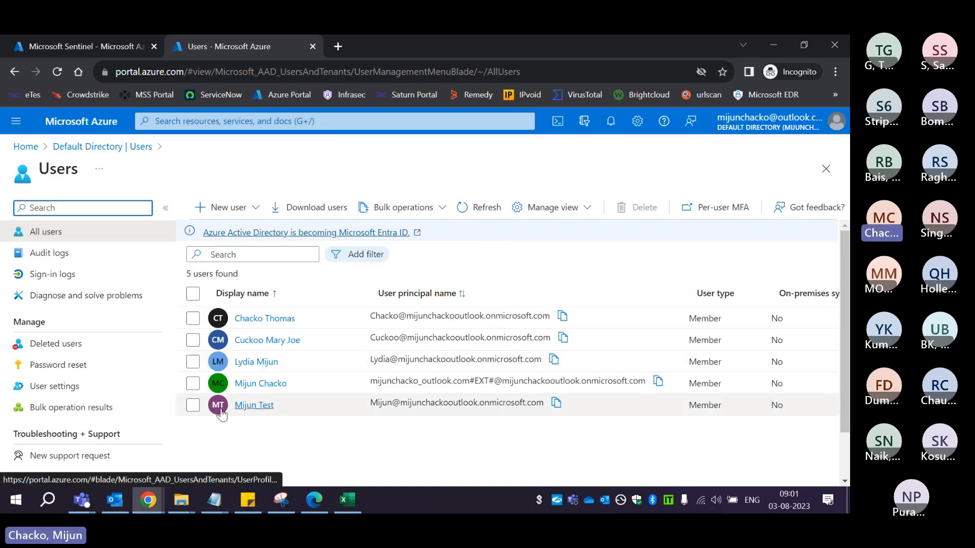
pyautogui.click(192, 405)
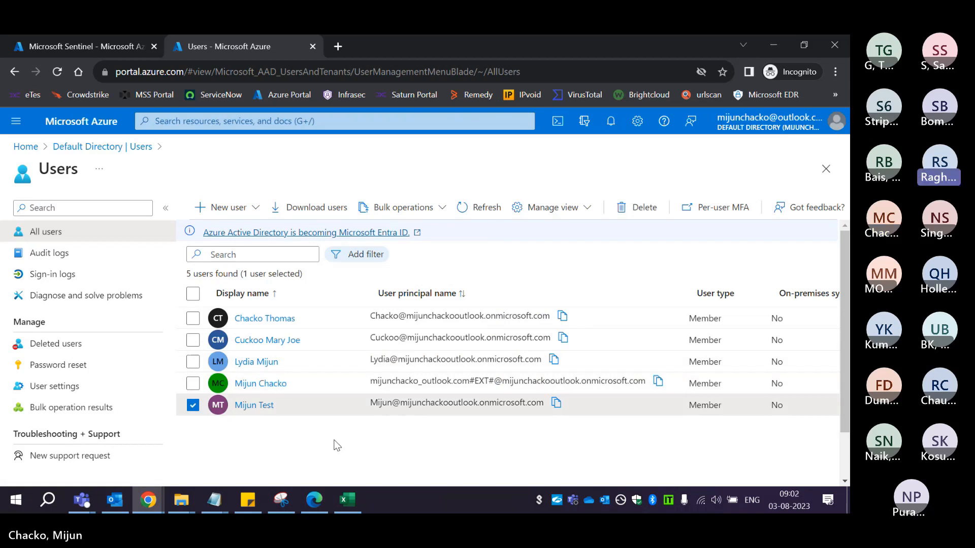
pyautogui.click(254, 405)
pyautogui.scroll(-3, 423, 320)
pyautogui.scroll(-1, 426, 325)
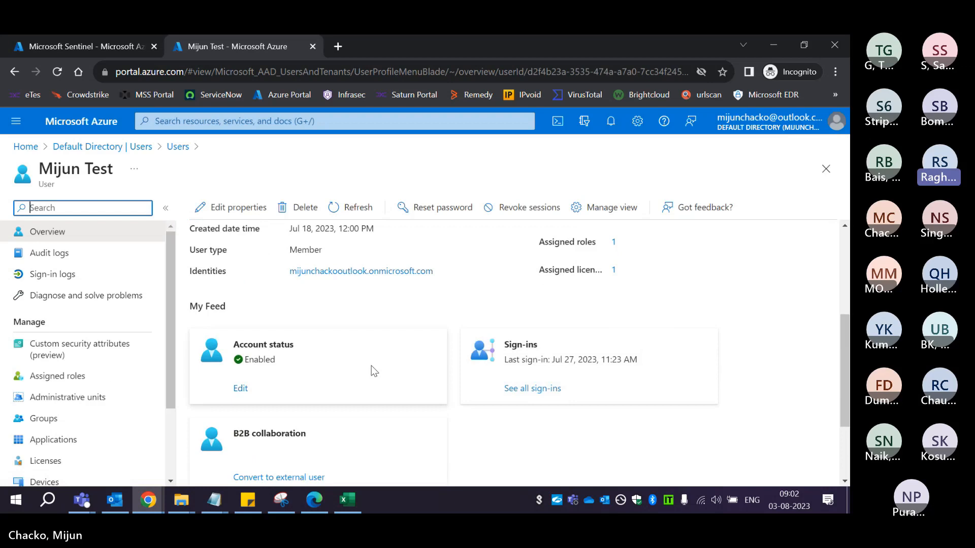
pyautogui.scroll(-1, 53, 403)
pyautogui.scroll(-2, 53, 406)
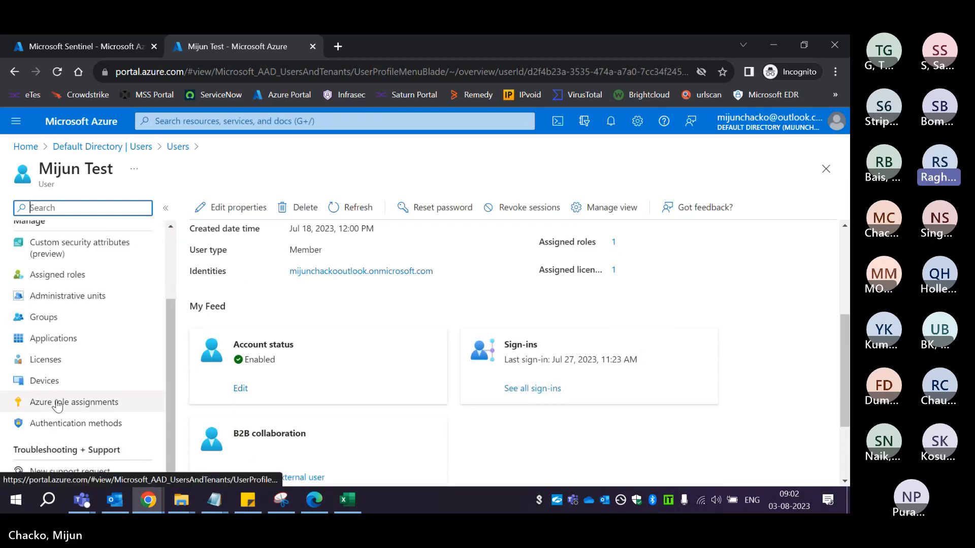
pyautogui.click(61, 275)
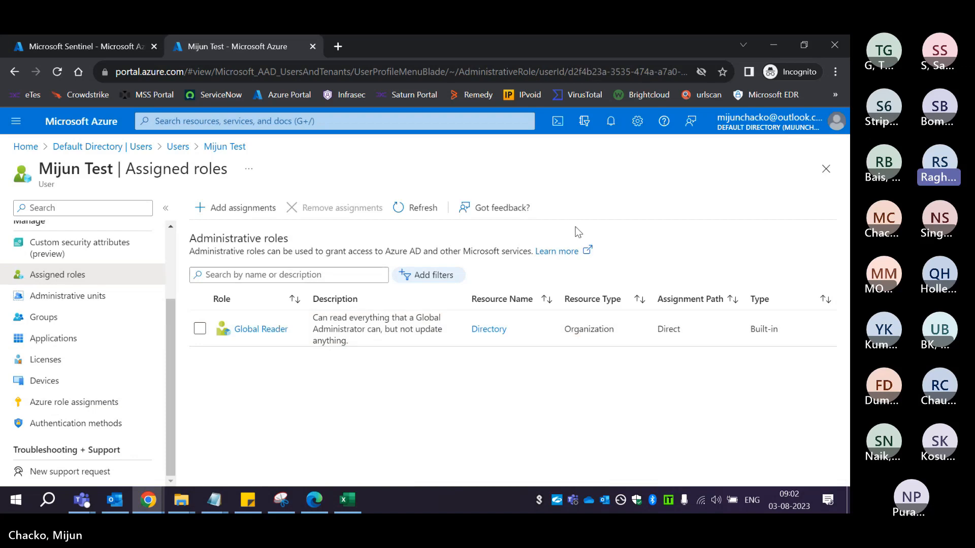
# - Search roles for 'global admin' and add the Global Administrator assignment to the test user
pyautogui.click(238, 214)
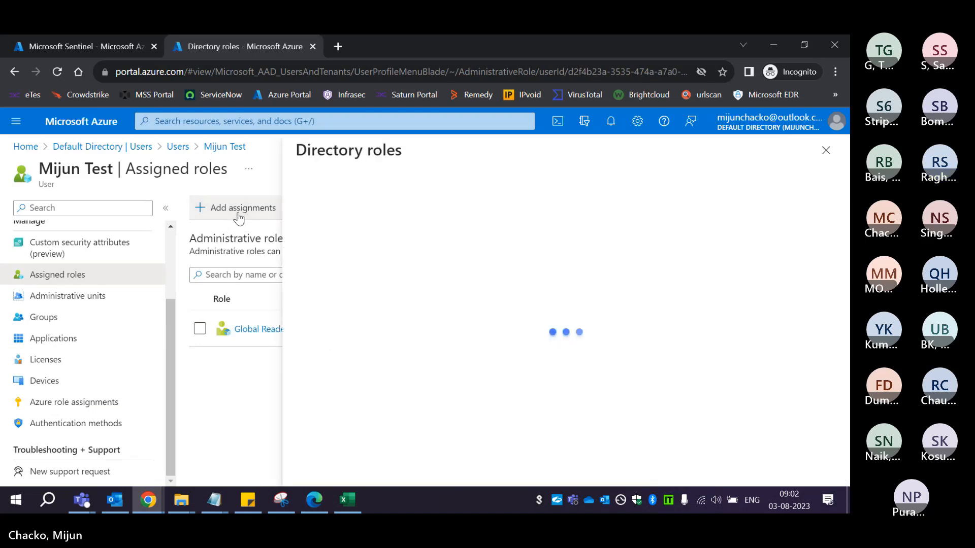
pyautogui.click(368, 226)
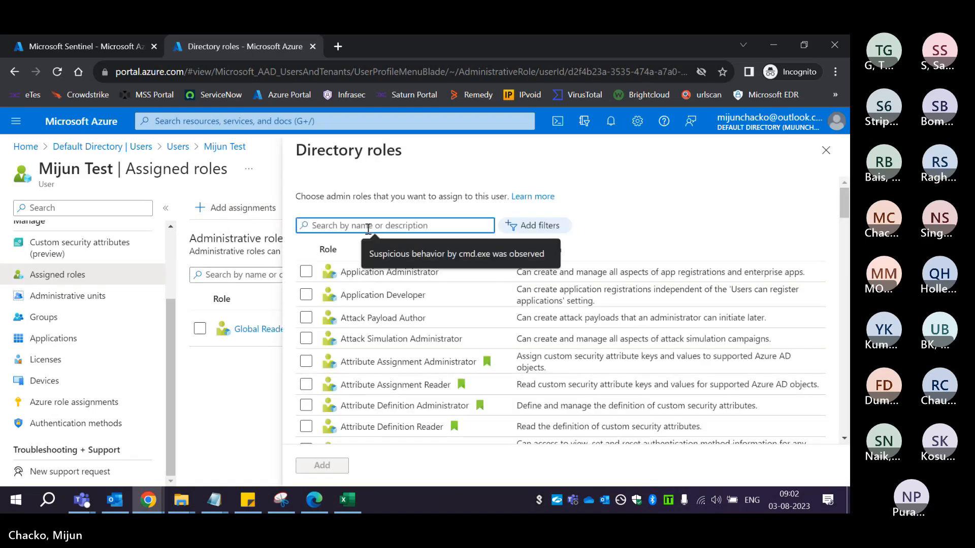
pyautogui.write('global admin')
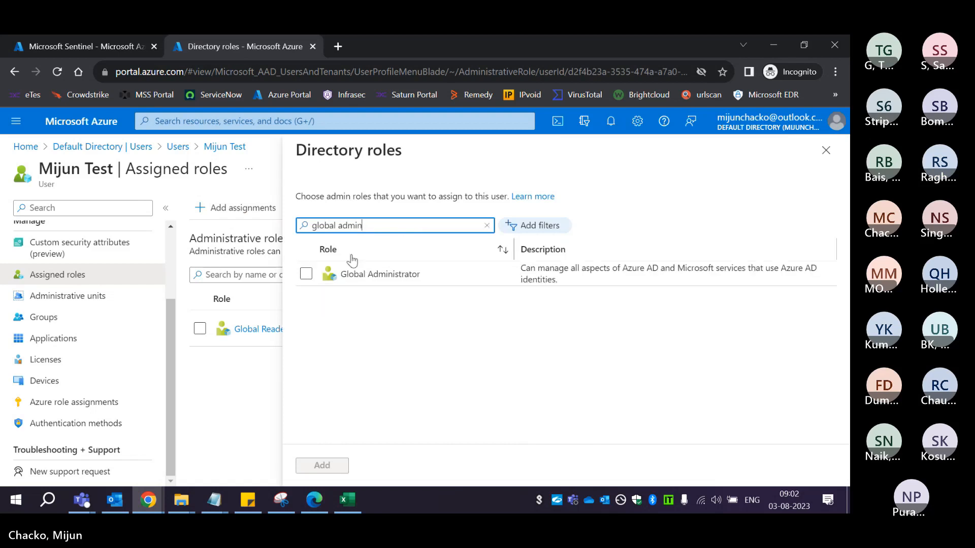
pyautogui.click(305, 274)
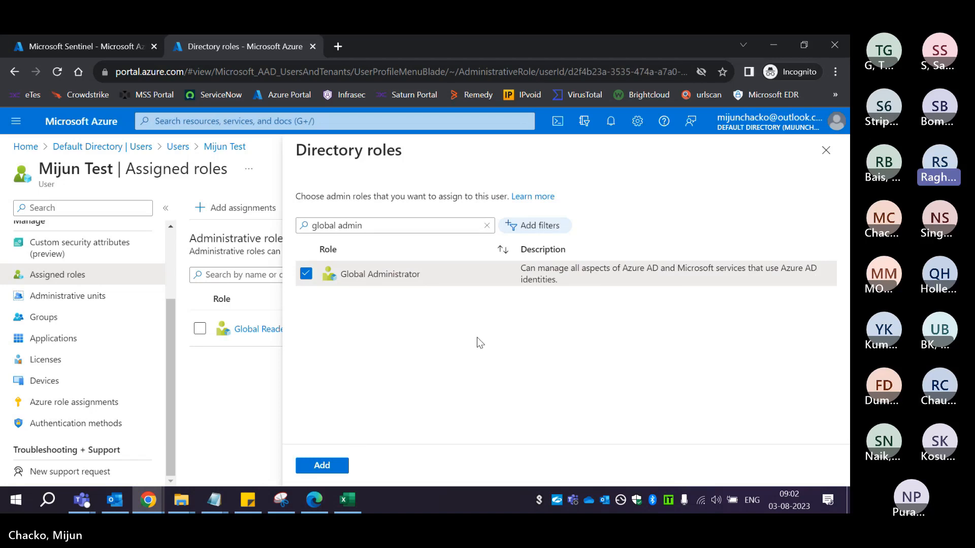
pyautogui.click(312, 467)
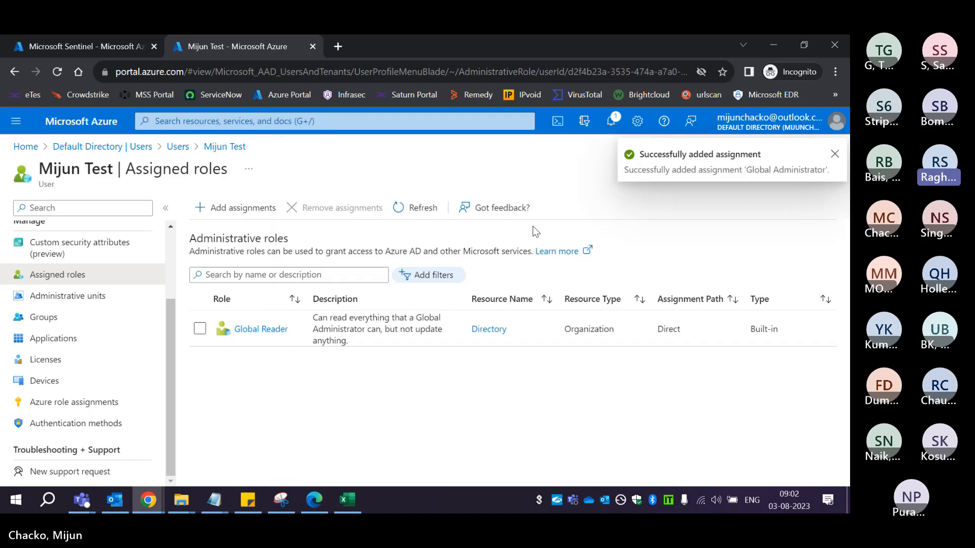
# - Remove the Global Reader assignment and reload to confirm only Global Administrator remains
pyautogui.click(199, 329)
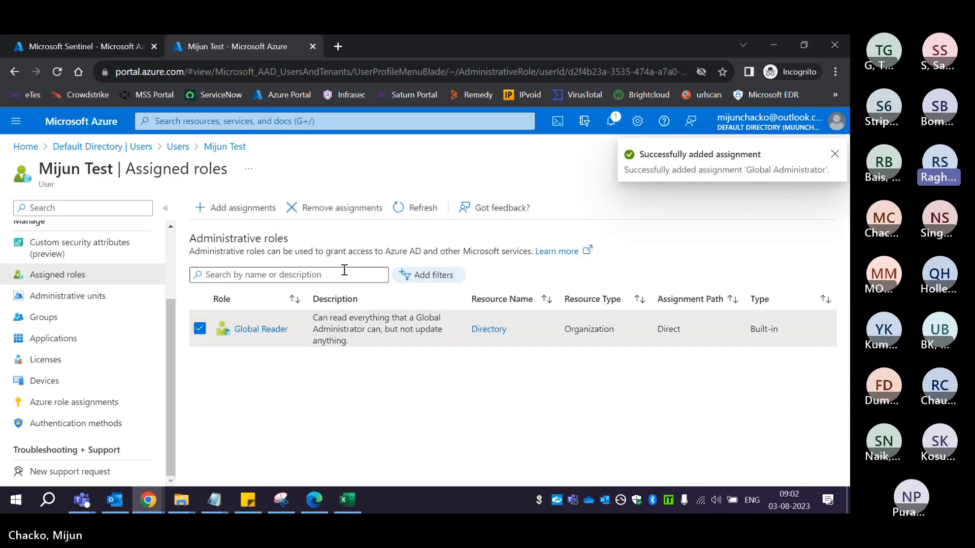
pyautogui.click(359, 212)
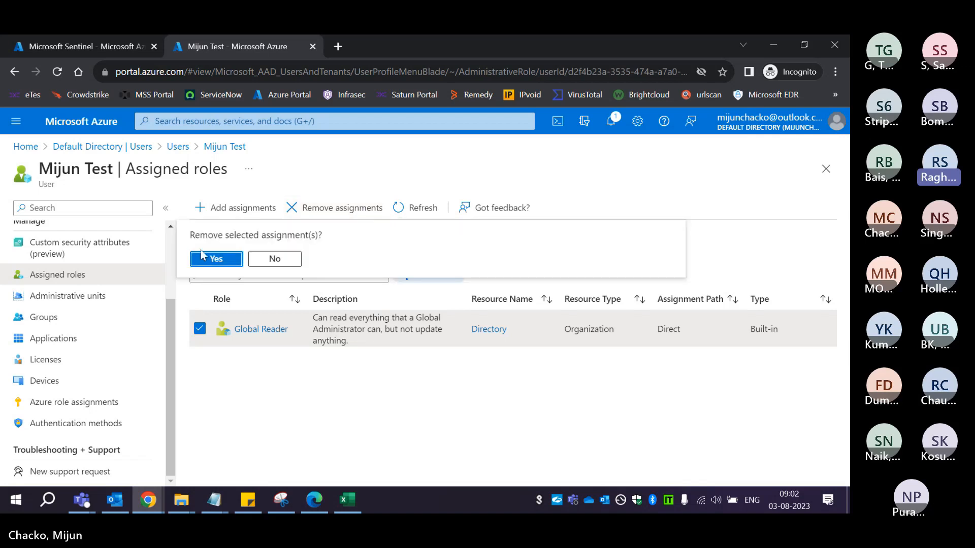
pyautogui.click(206, 260)
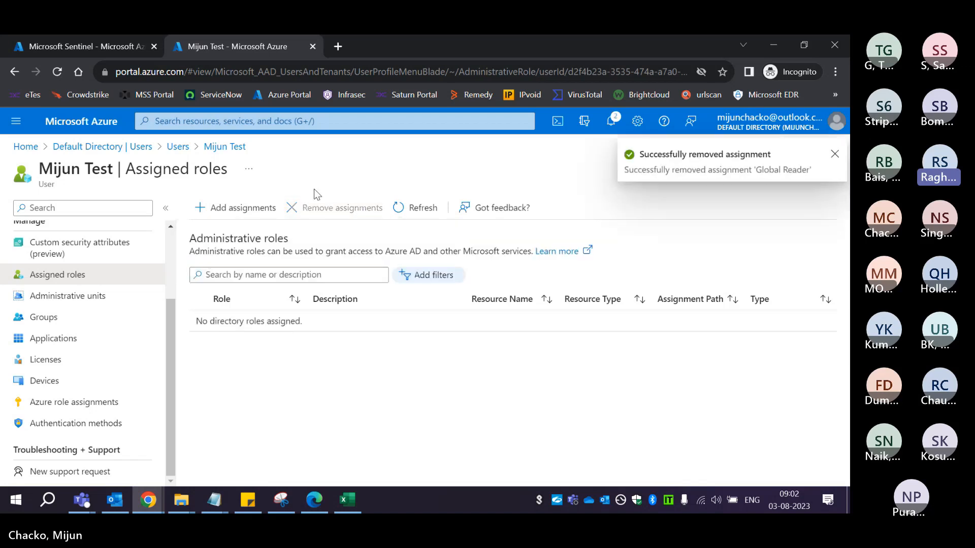
pyautogui.click(417, 209)
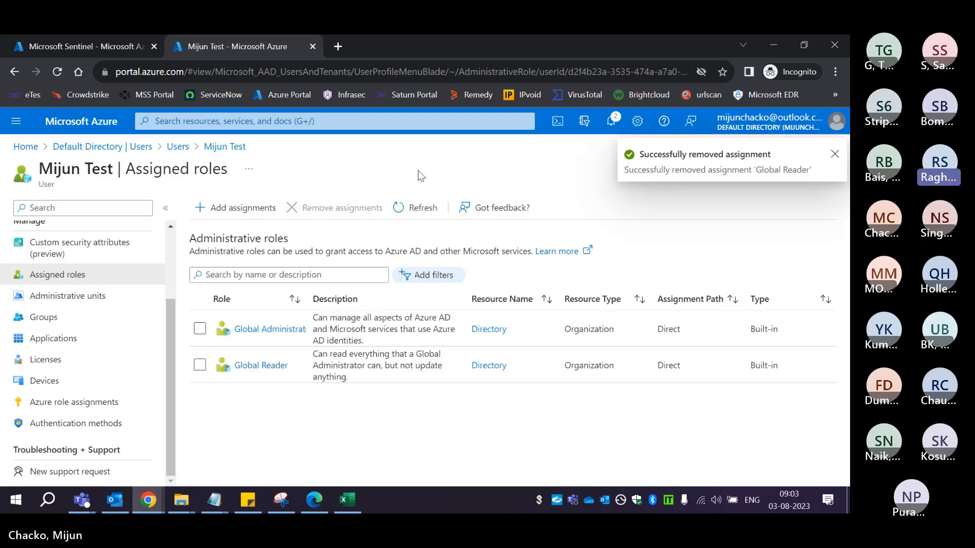
pyautogui.click(410, 210)
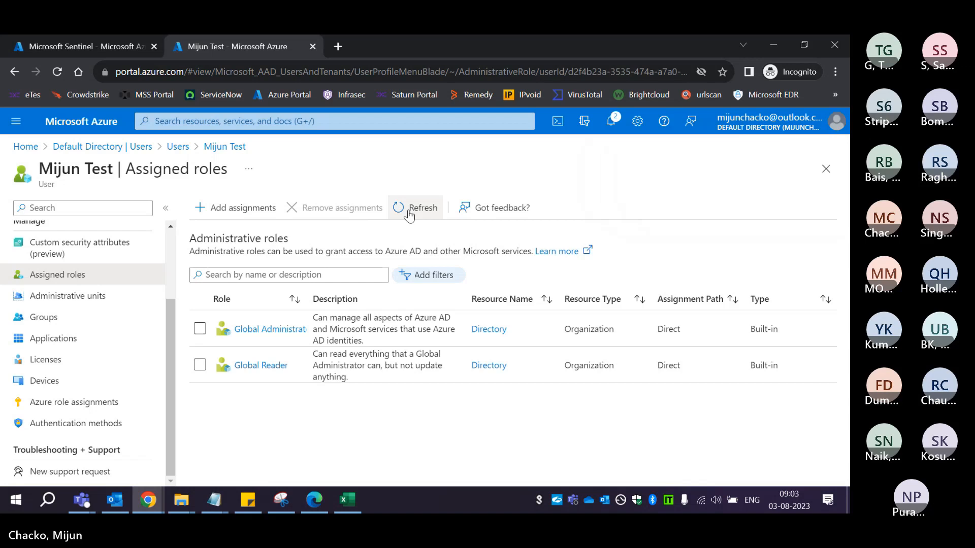
pyautogui.moveTo(308, 299); pyautogui.dragTo(357, 299)
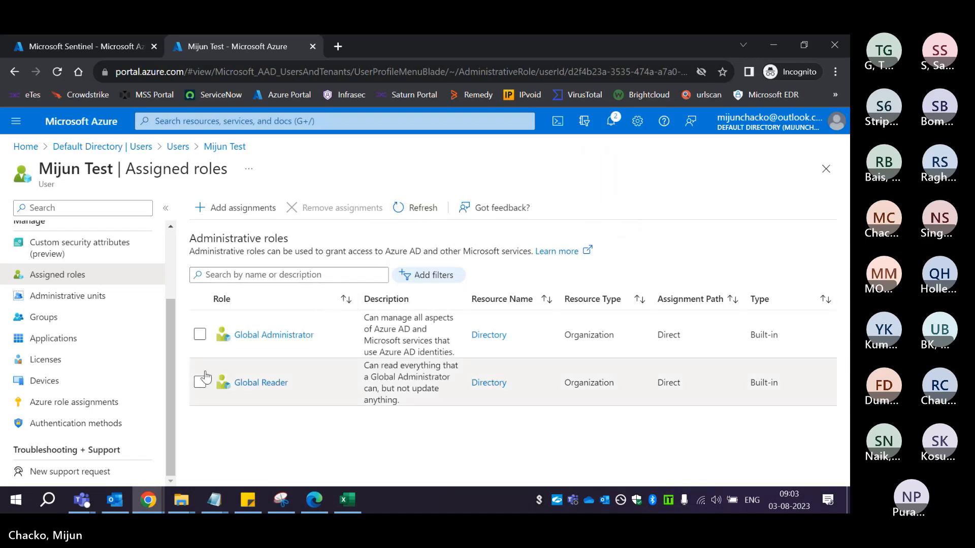
pyautogui.click(201, 381)
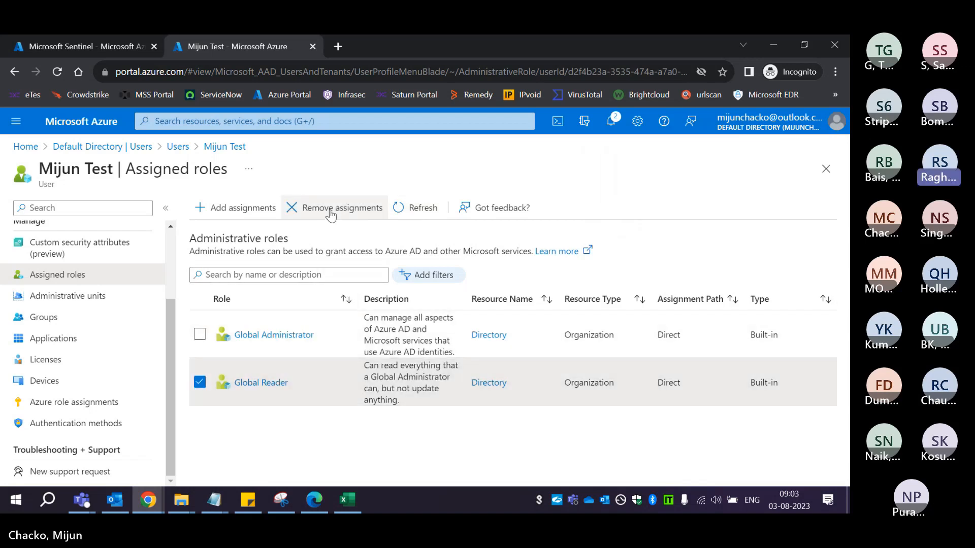
pyautogui.click(57, 72)
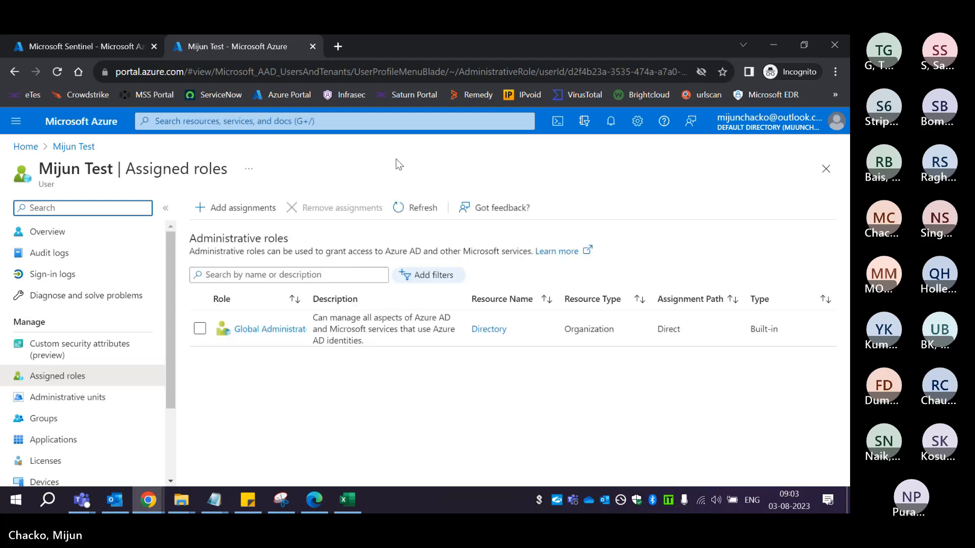
pyautogui.moveTo(359, 301); pyautogui.dragTo(331, 300)
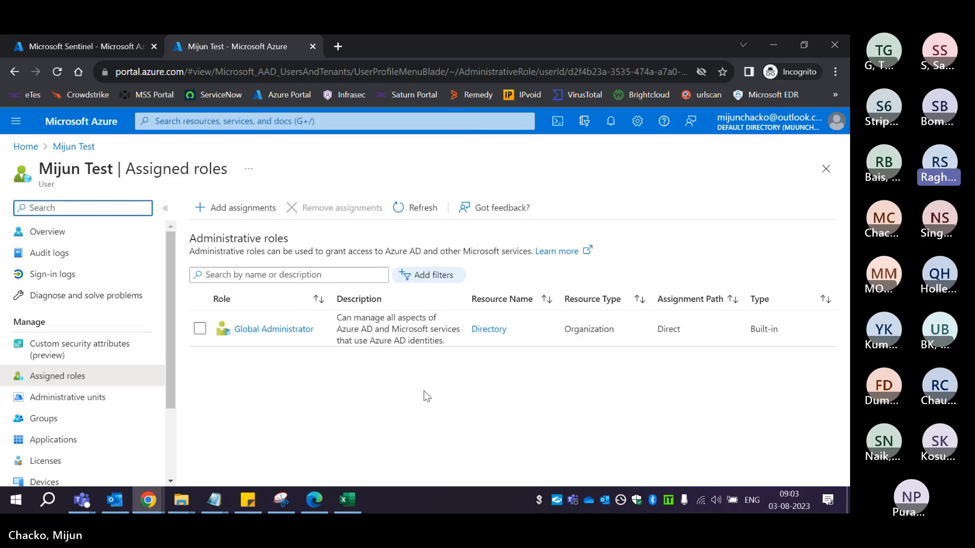
# - Search the directory roles for 'user' and tick User Administrator for the test user
pyautogui.click(237, 210)
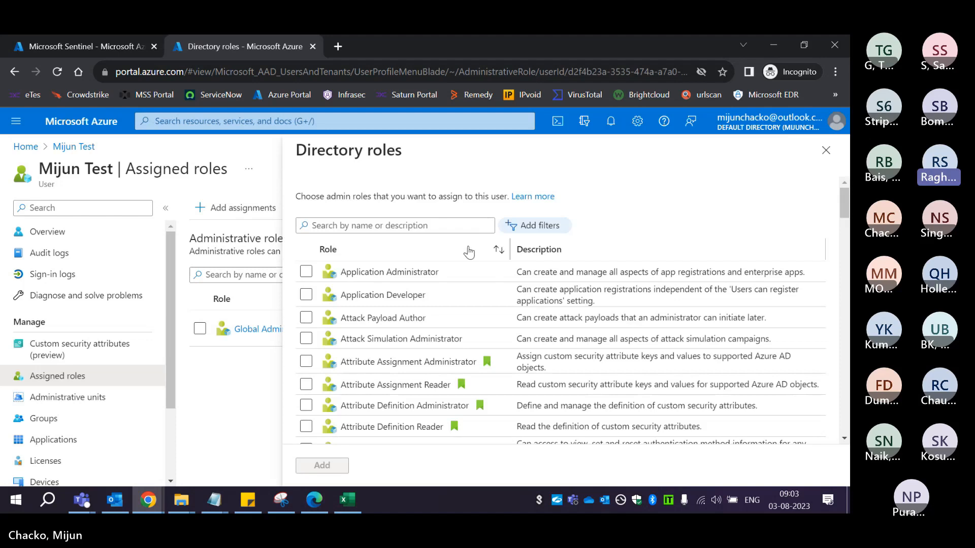
pyautogui.click(409, 224)
pyautogui.write('user')
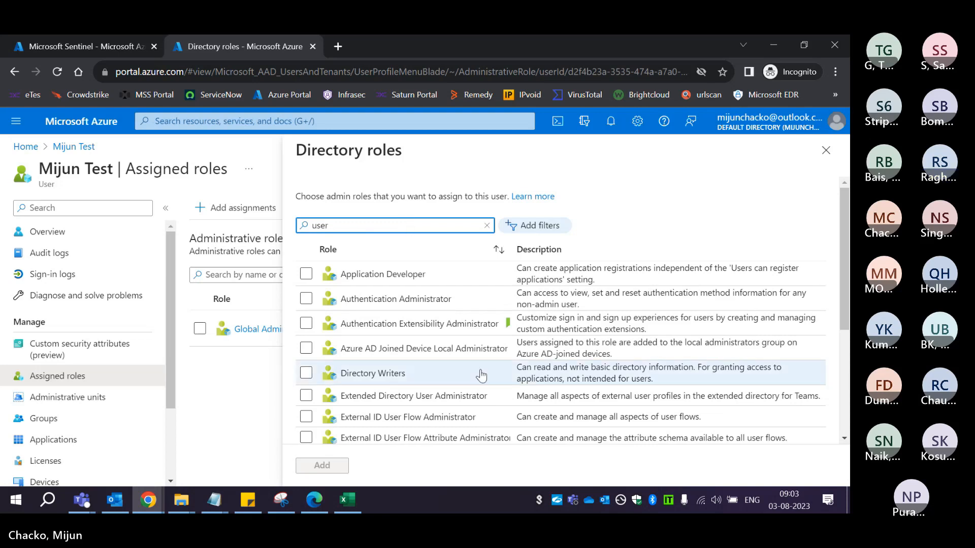
pyautogui.scroll(-3, 482, 377)
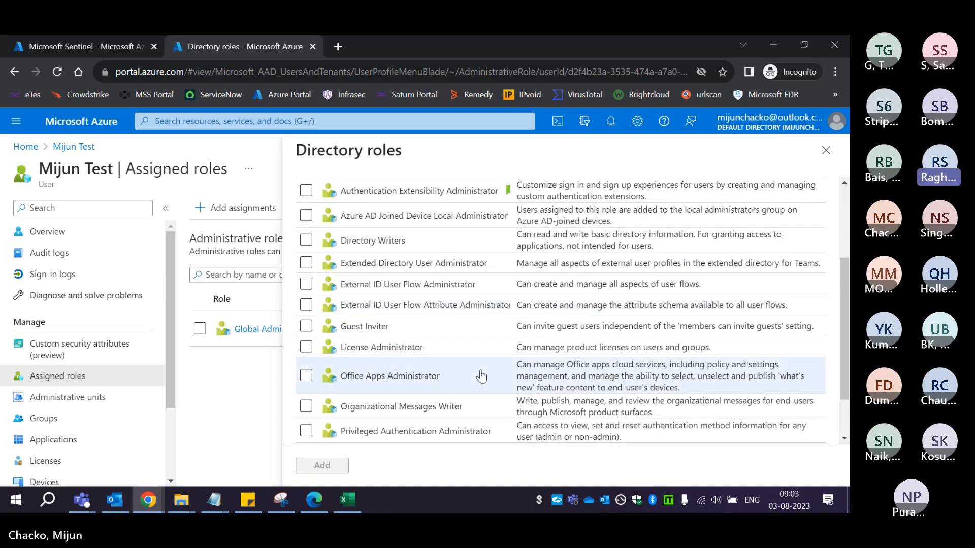
pyautogui.scroll(-1, 482, 376)
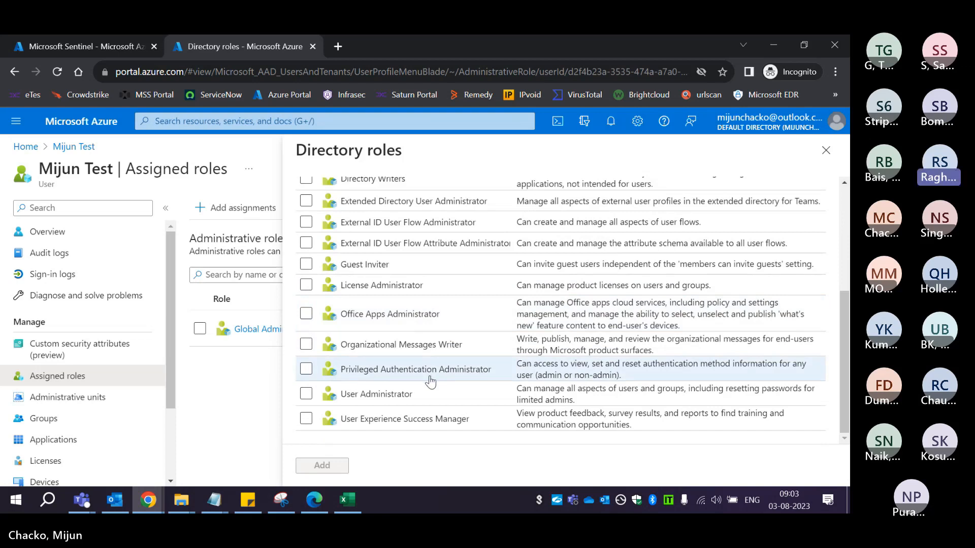
pyautogui.click(306, 394)
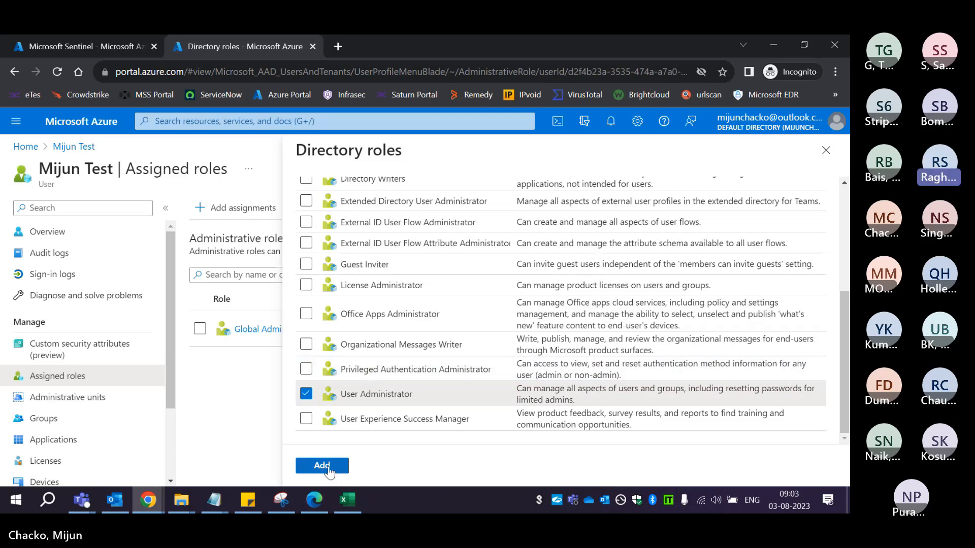
# - Close the Directory roles panel without adding User Administrator
pyautogui.click(826, 150)
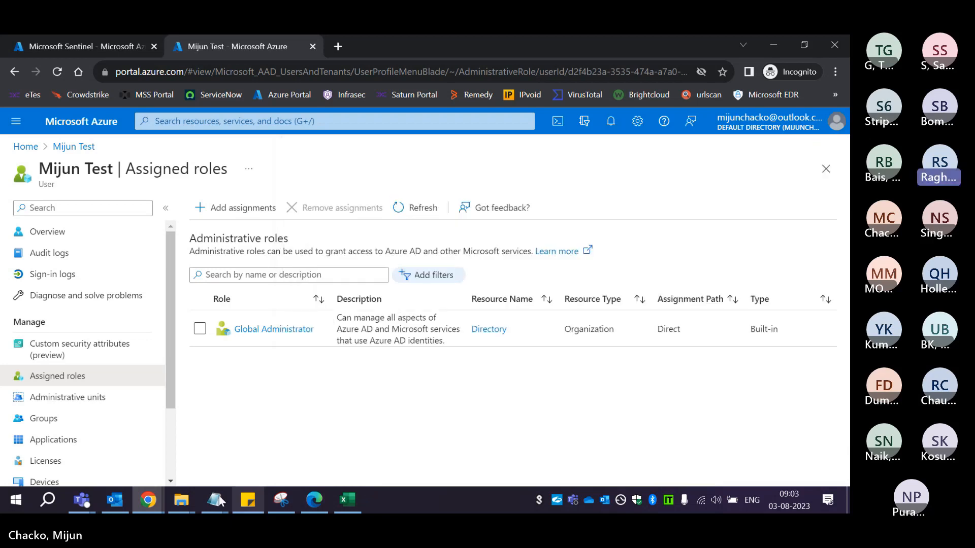
# - Copy the test user's principal name from its Overview page and return to Notepad
pyautogui.moveTo(214, 500)
pyautogui.click(261, 399)
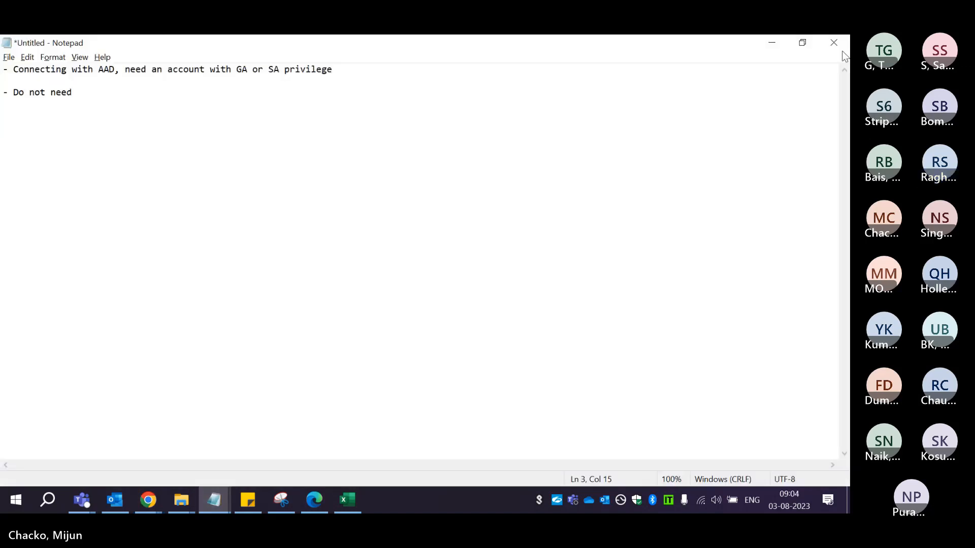
pyautogui.click(771, 43)
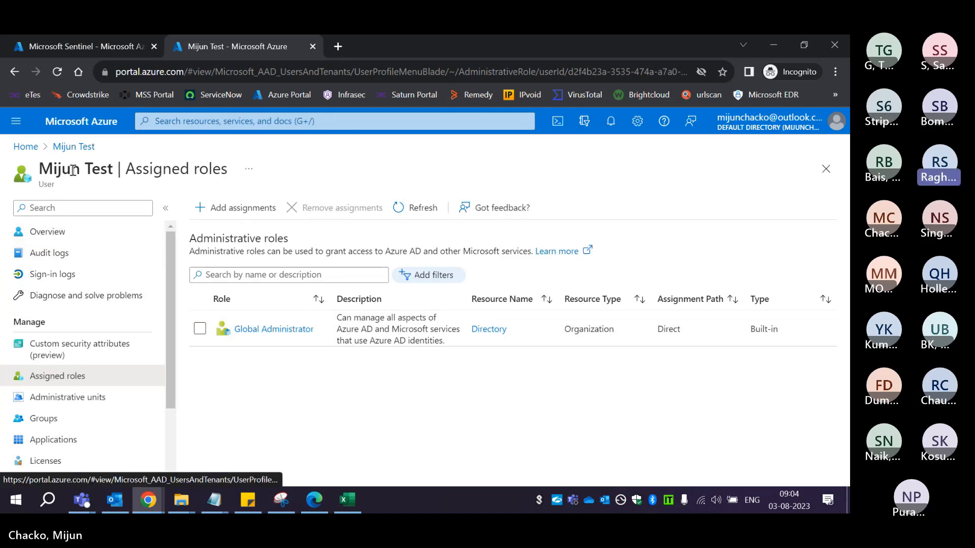
pyautogui.click(53, 231)
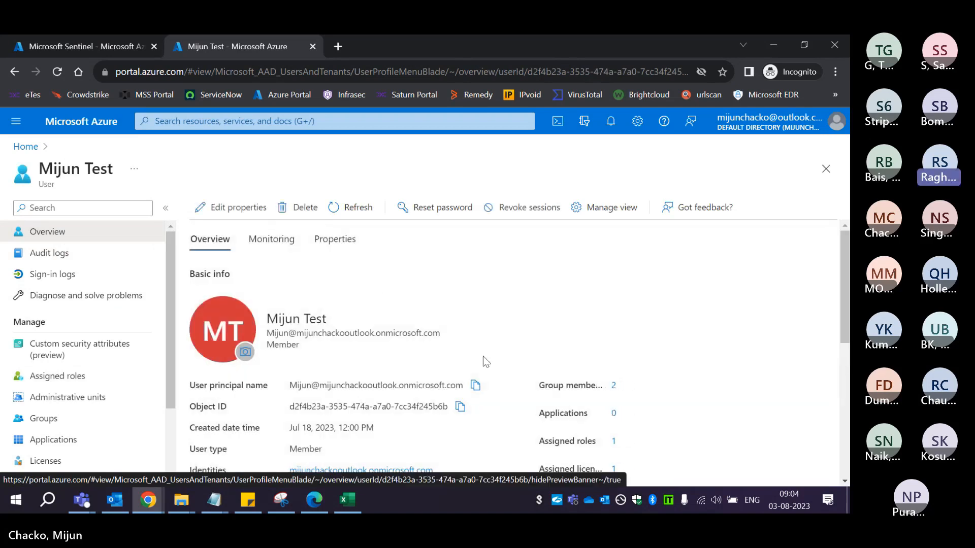
pyautogui.click(475, 386)
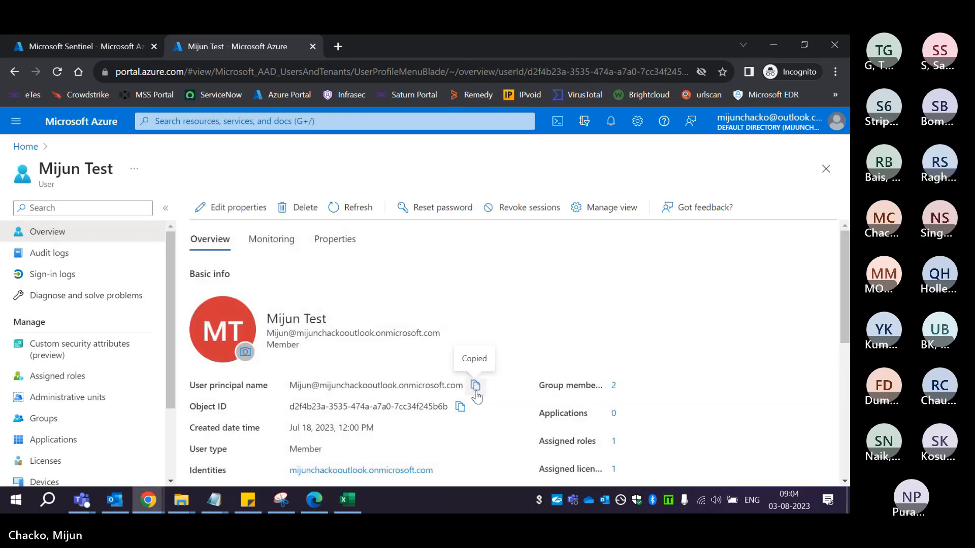
pyautogui.click(214, 500)
pyautogui.click(251, 397)
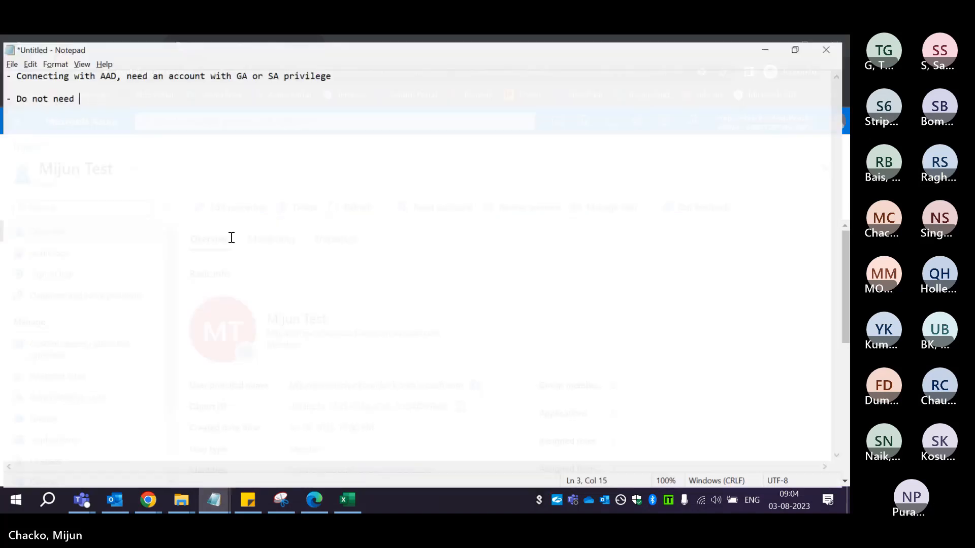
# - Paste the copied principal name after the 'privilege' note, then go back to the browser
pyautogui.click(365, 72)
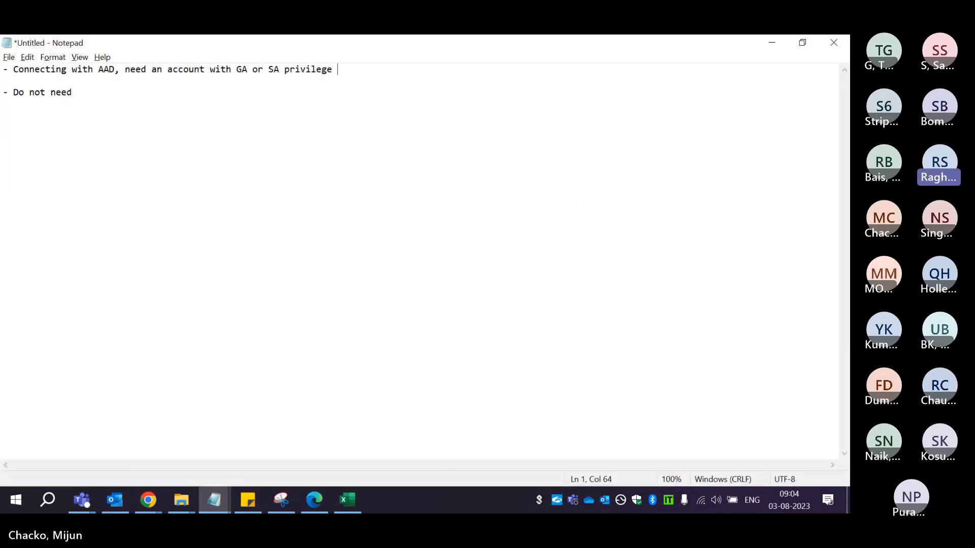
pyautogui.hotkey('ctrl', 'v')
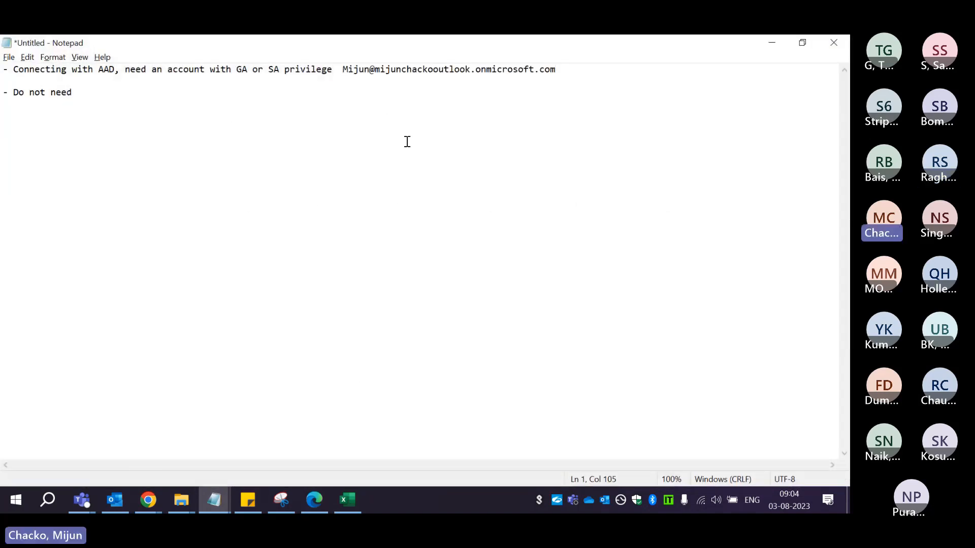
pyautogui.hotkey('alt', 'Tab')
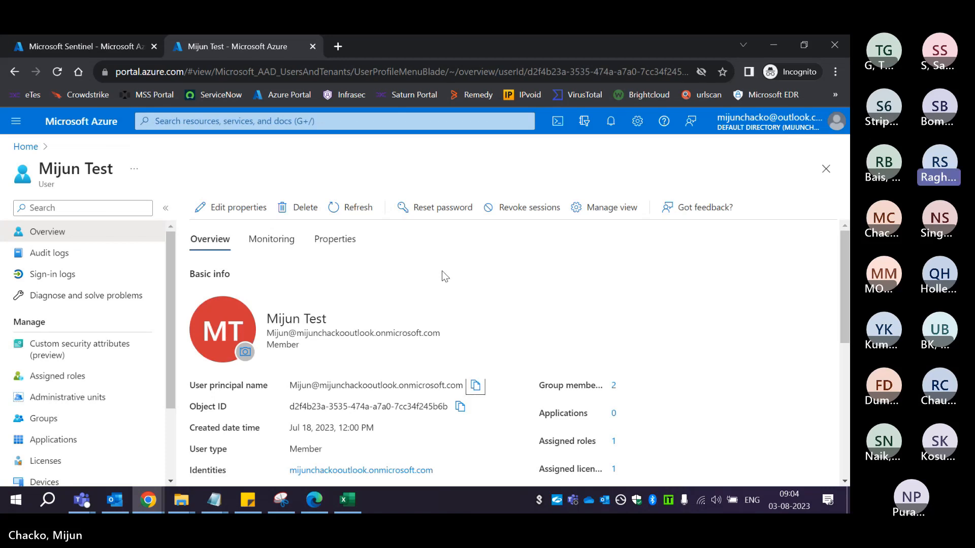
# - View the Azure Active Directory solution in Sentinel's Content hub, then return to the user profile
pyautogui.click(59, 47)
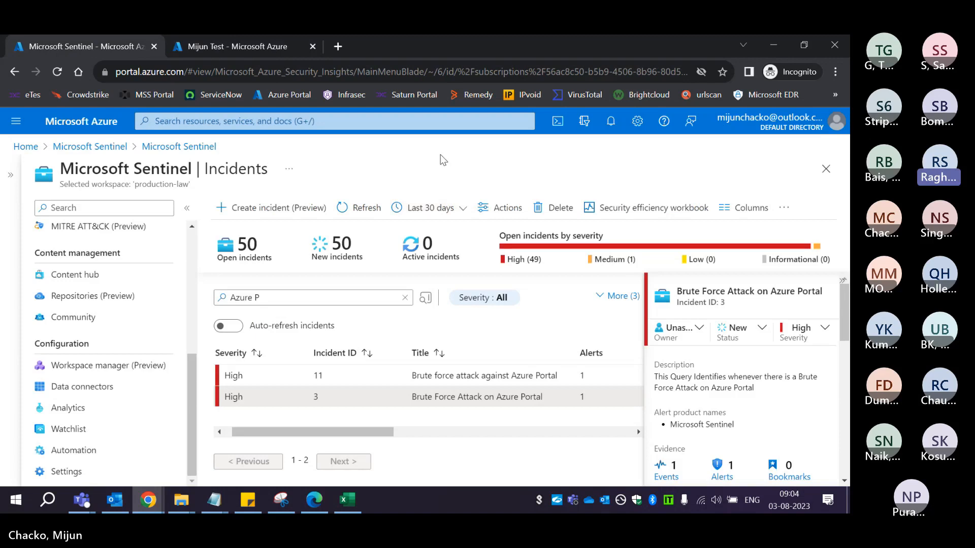
pyautogui.click(76, 408)
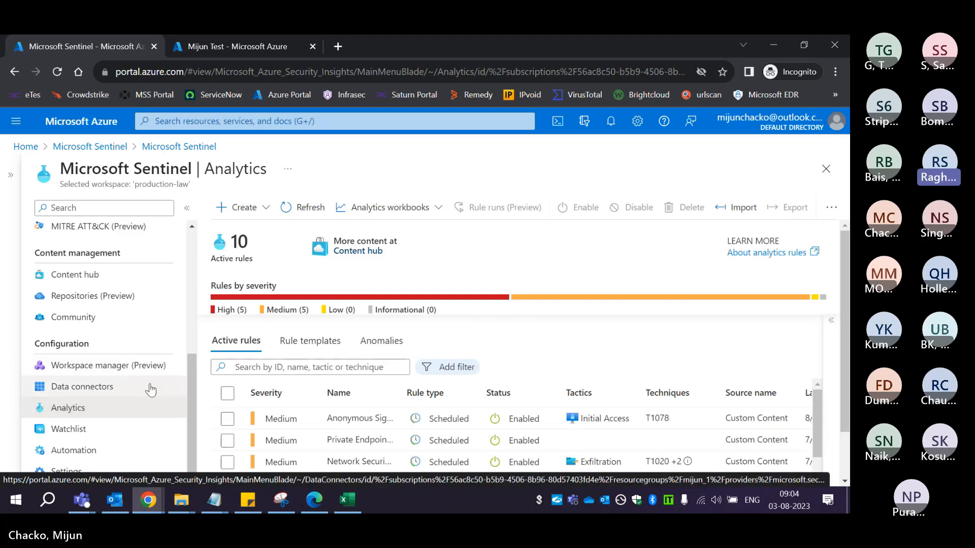
pyautogui.moveTo(192, 378); pyautogui.dragTo(197, 308)
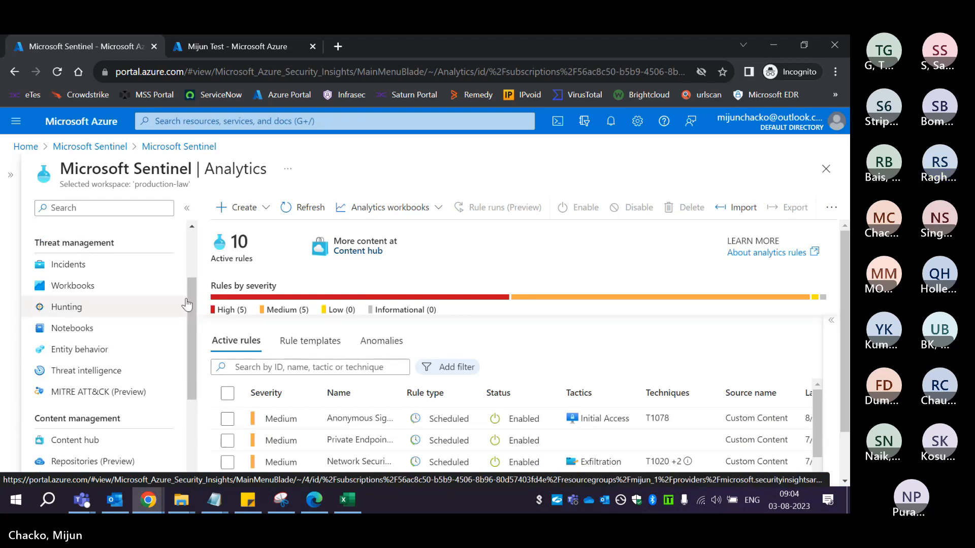
pyautogui.moveTo(190, 302); pyautogui.dragTo(191, 336)
pyautogui.click(72, 366)
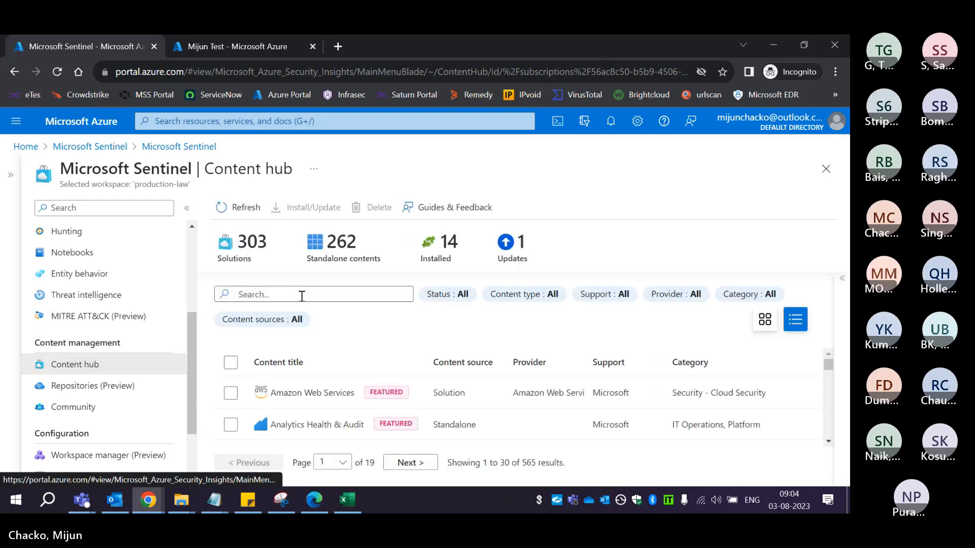
pyautogui.scroll(-1, 307, 401)
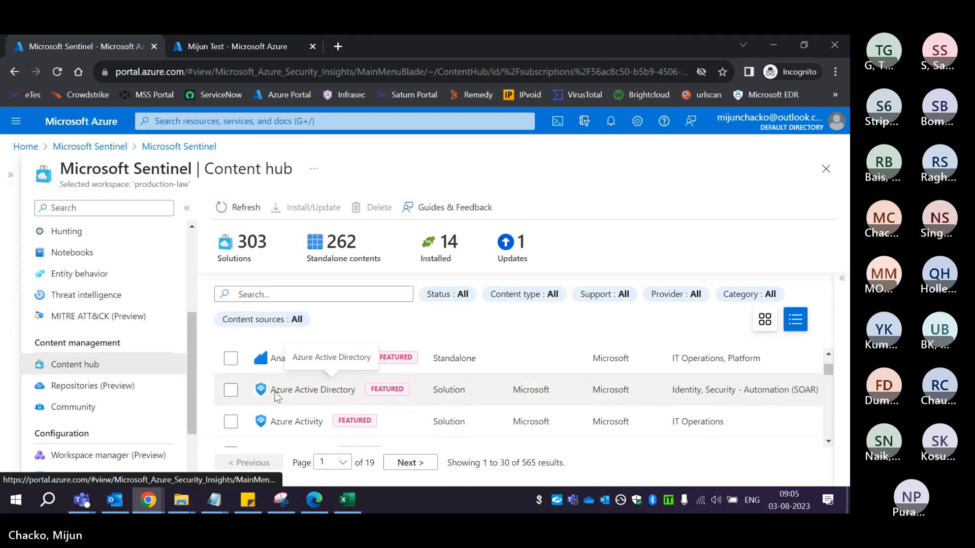
pyautogui.click(231, 391)
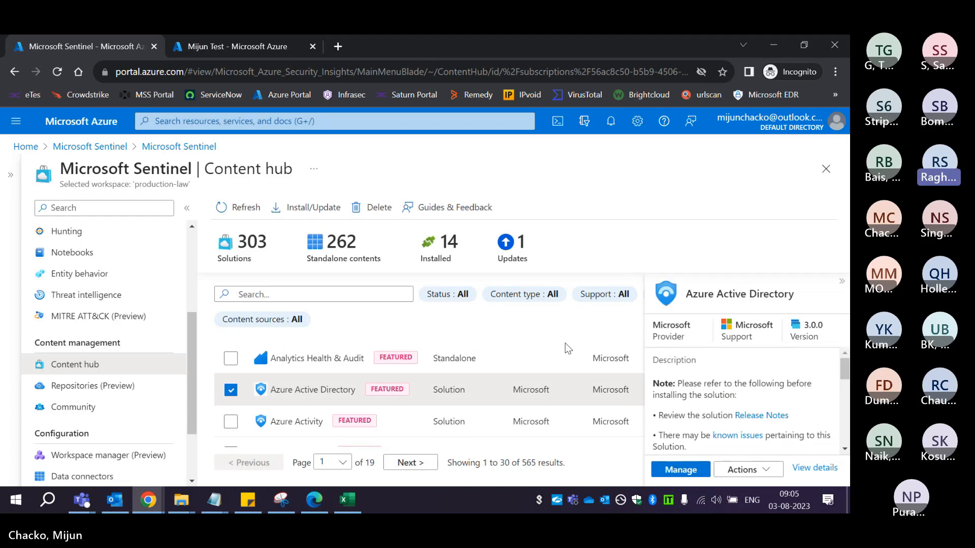
pyautogui.click(217, 48)
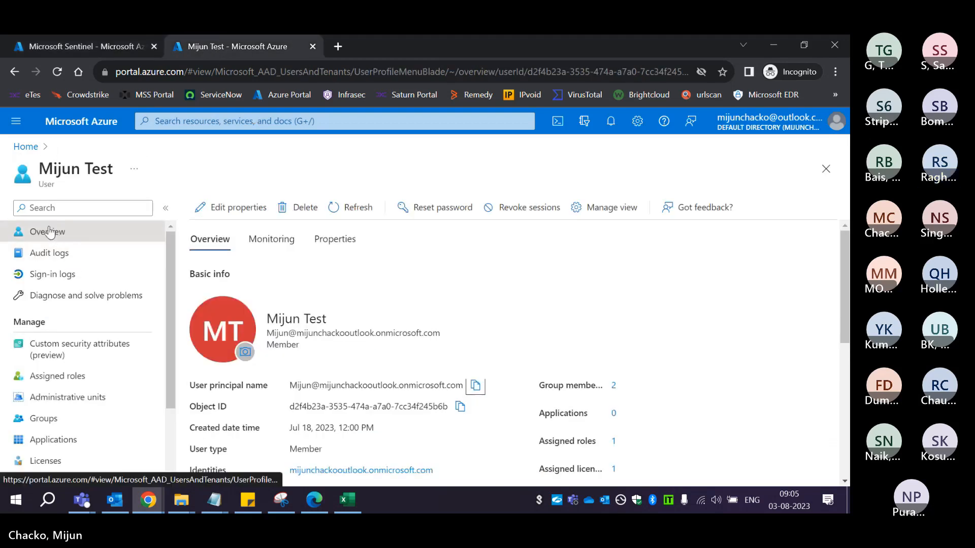
# - Go to Azure Active Directory's Users list, select the second test user, and bring up the notes
pyautogui.click(23, 147)
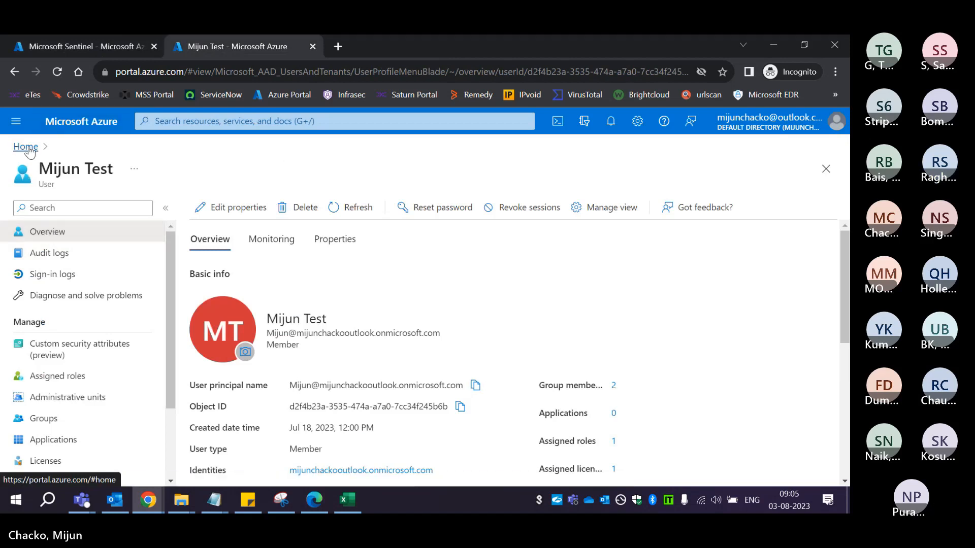
pyautogui.click(196, 203)
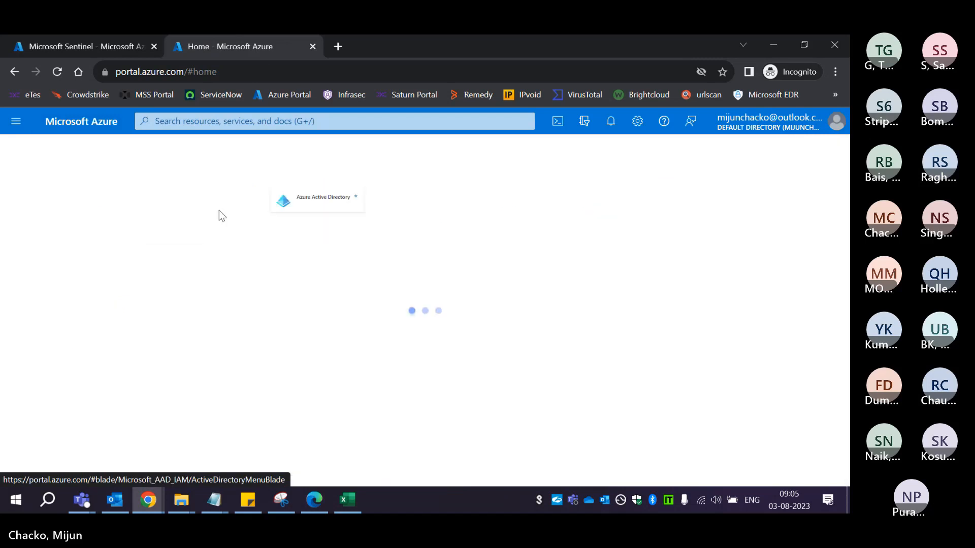
pyautogui.click(42, 312)
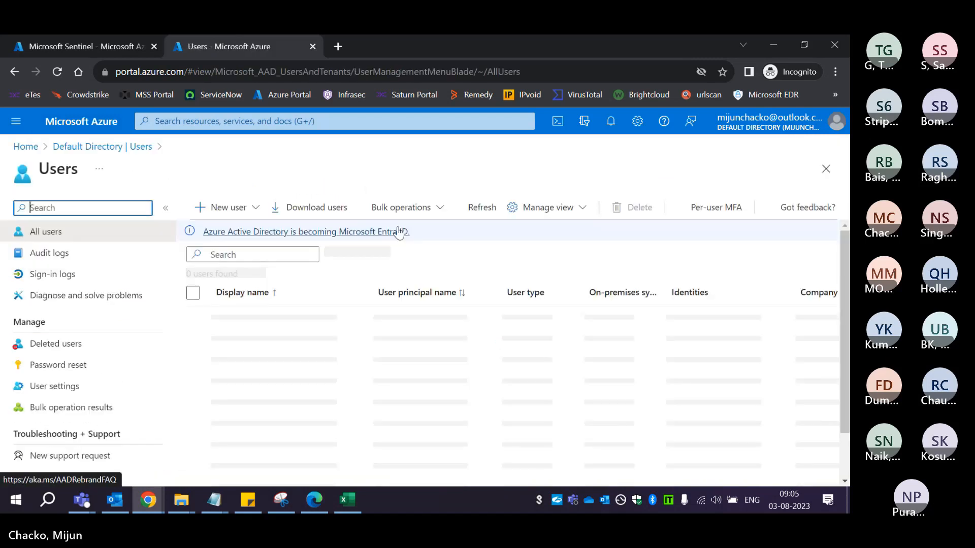
pyautogui.click(192, 362)
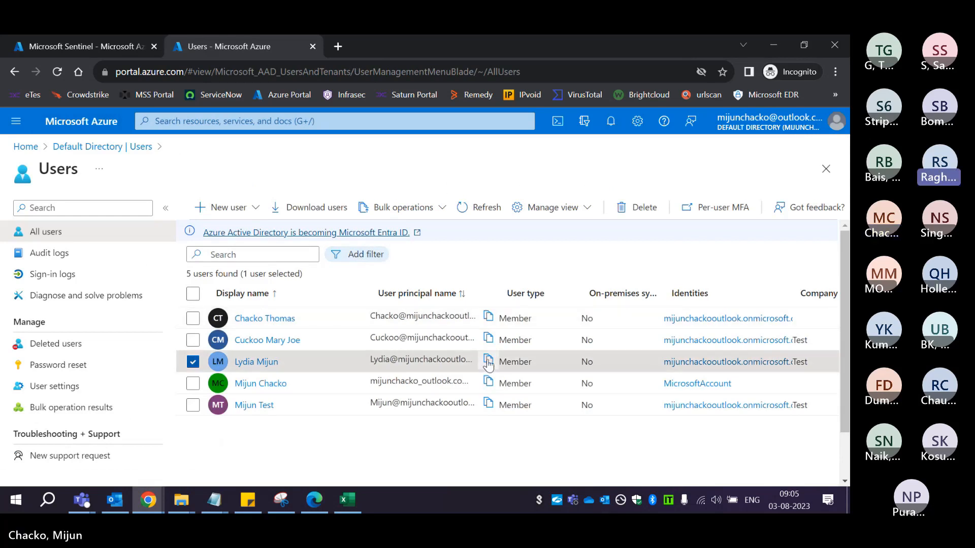
pyautogui.moveTo(213, 500)
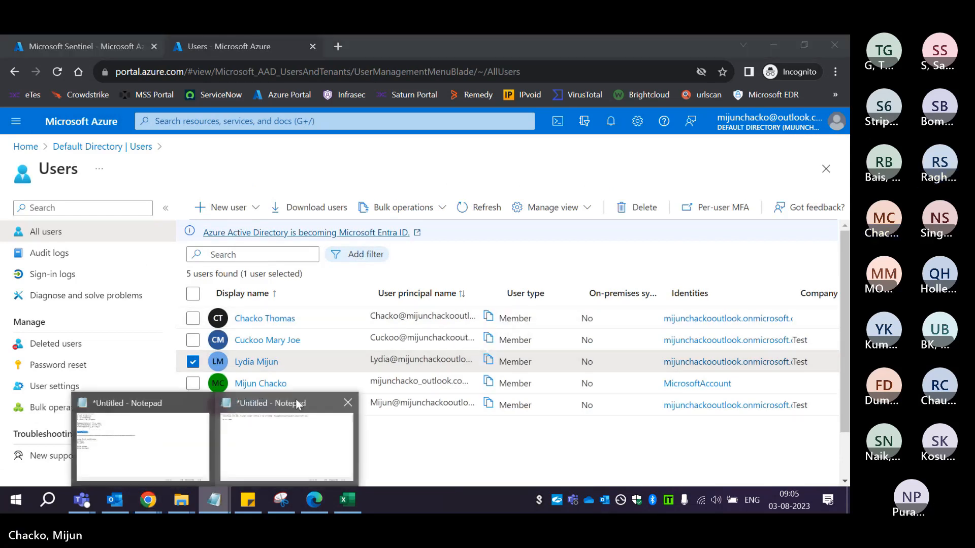
pyautogui.click(298, 406)
# - Add a line below 'Do not need' with the second user's address followed by ': Attacker'
pyautogui.click(107, 90)
pyautogui.press('Return')
pyautogui.press('Return')
pyautogui.hotkey('ctrl', 'v')
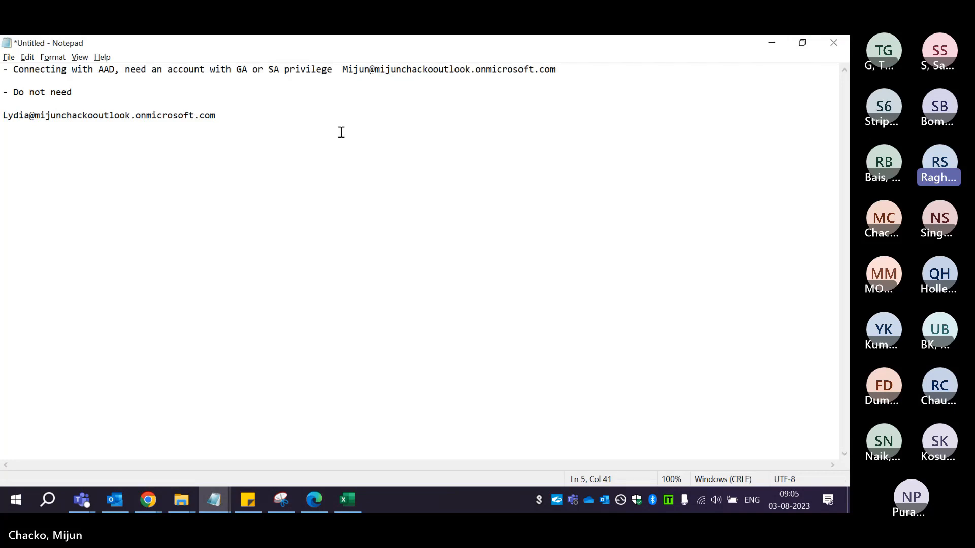
pyautogui.write(': Attack')
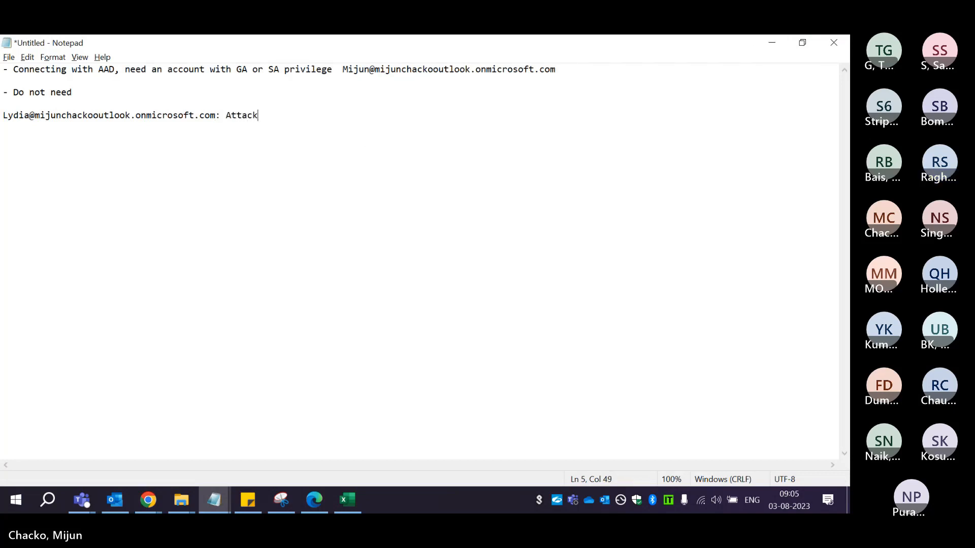
pyautogui.write('er')
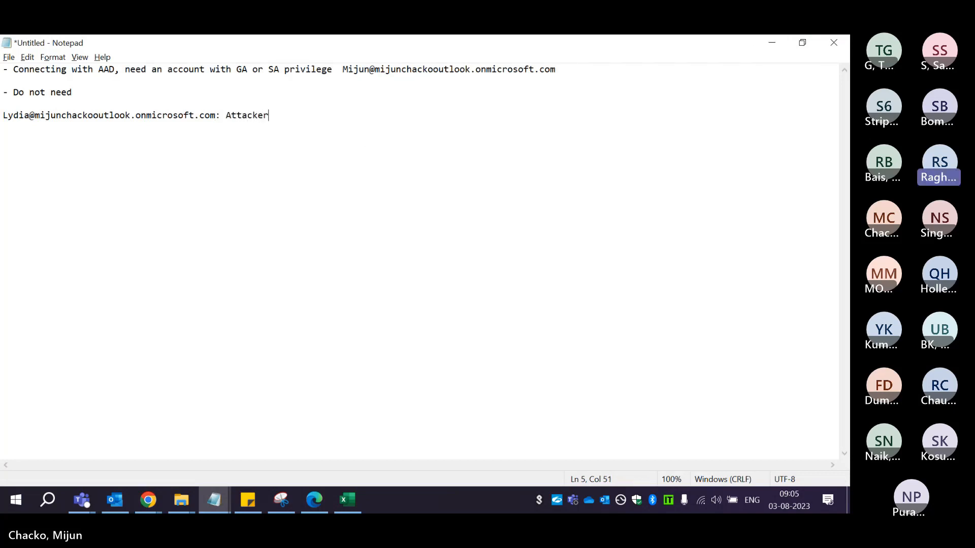
pyautogui.click(773, 39)
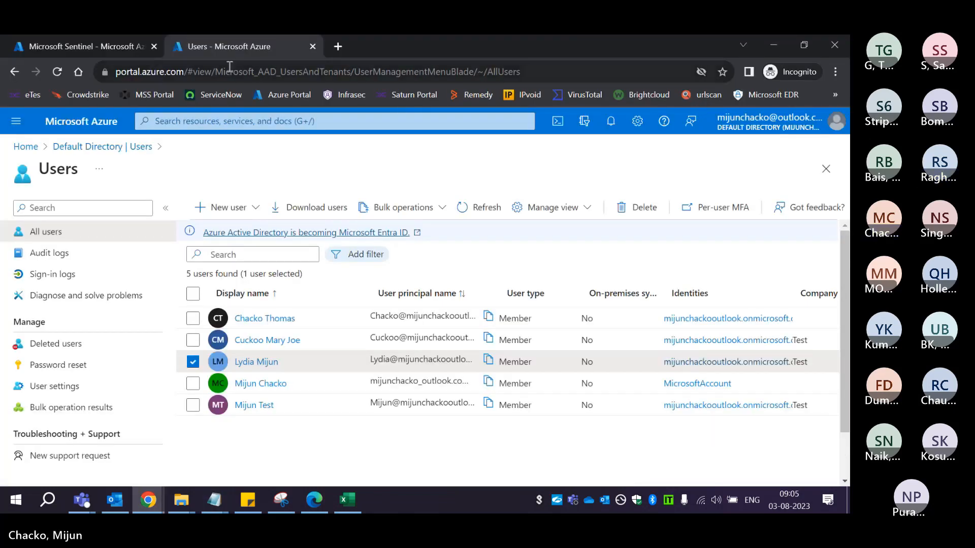
# - Duplicate the Users tab and open the Virtual machines page in the new tab
pyautogui.rightClick(242, 50)
pyautogui.click(297, 147)
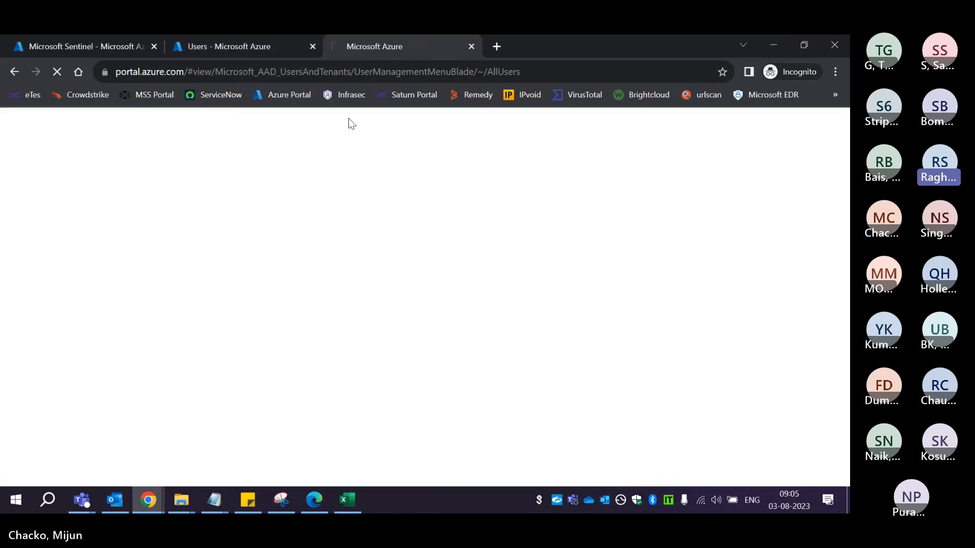
pyautogui.click(247, 47)
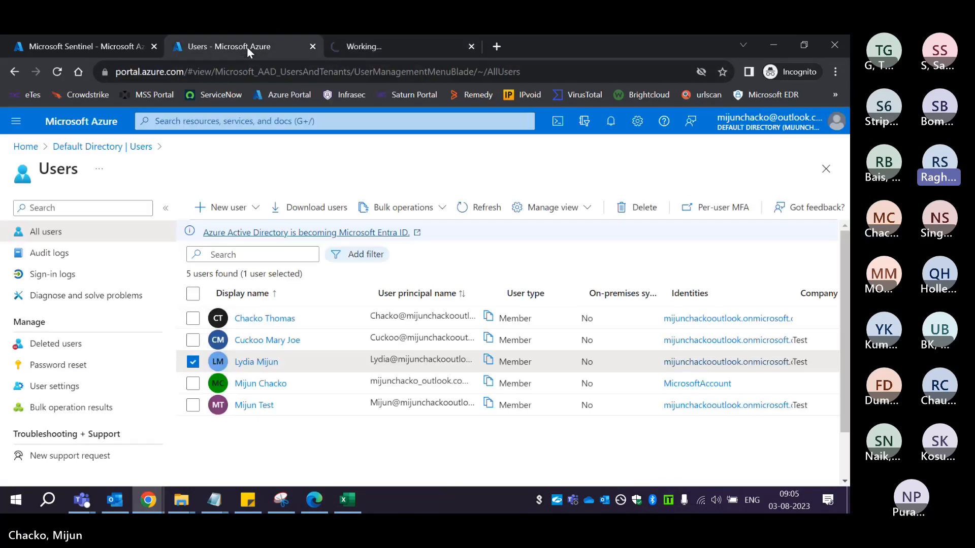
pyautogui.click(379, 47)
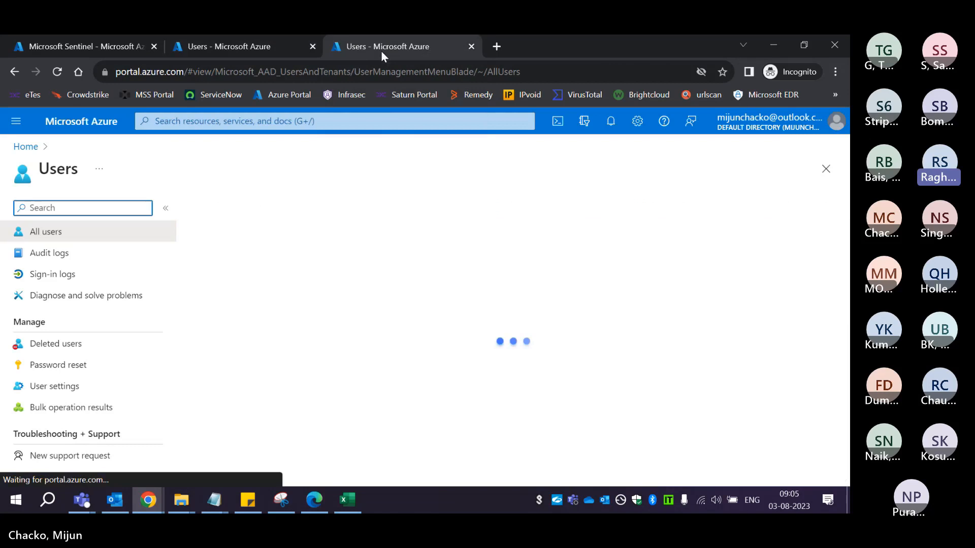
pyautogui.click(29, 144)
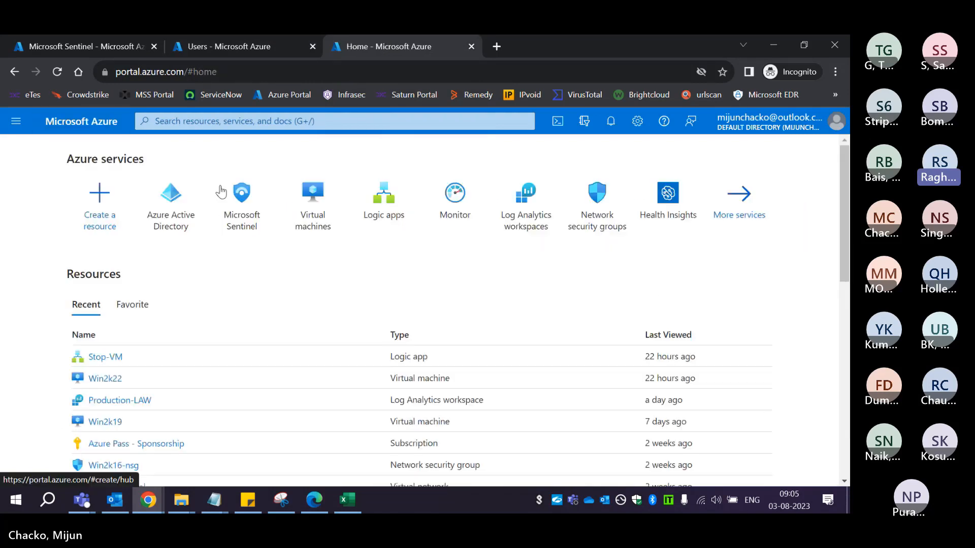
pyautogui.click(311, 201)
# - Return to the Users tab and bring the notes back to the front
pyautogui.click(213, 46)
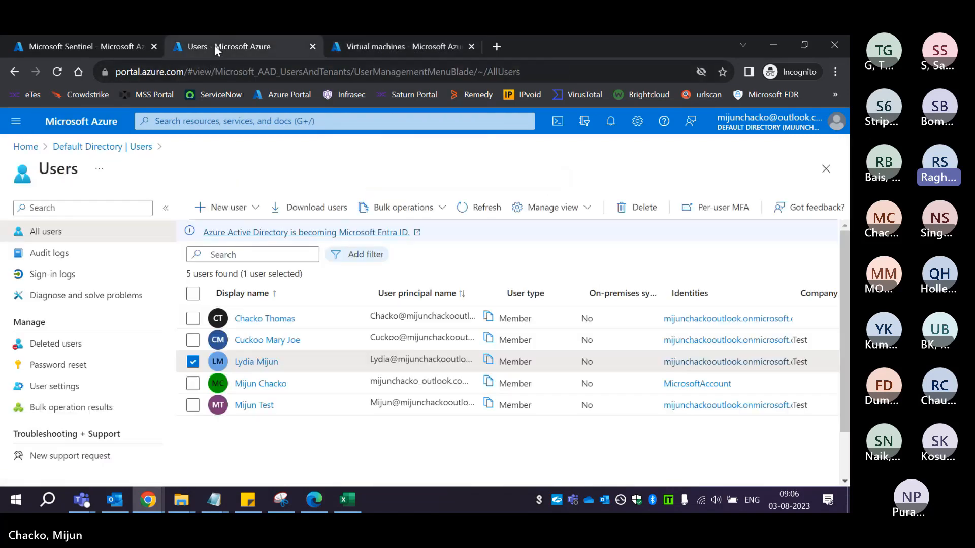
pyautogui.moveTo(214, 500)
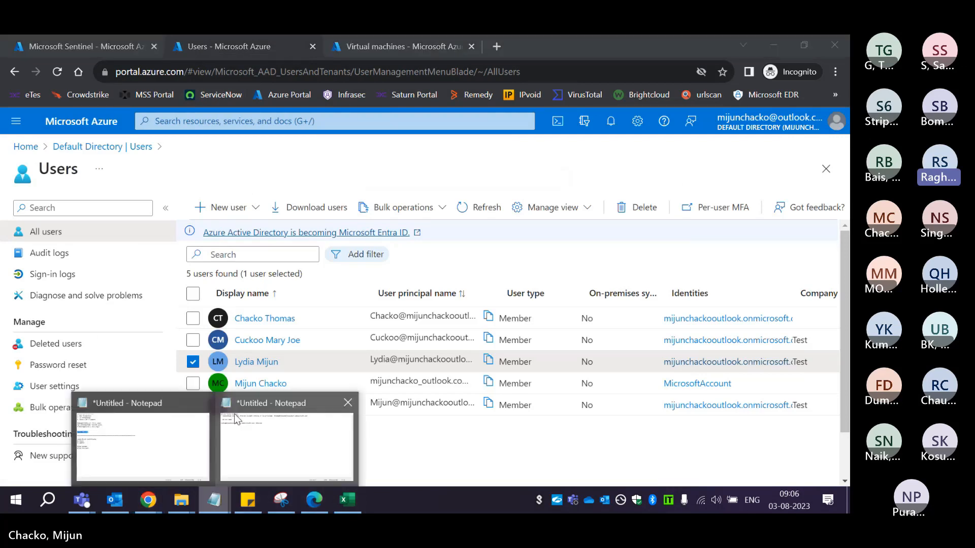
pyautogui.click(255, 459)
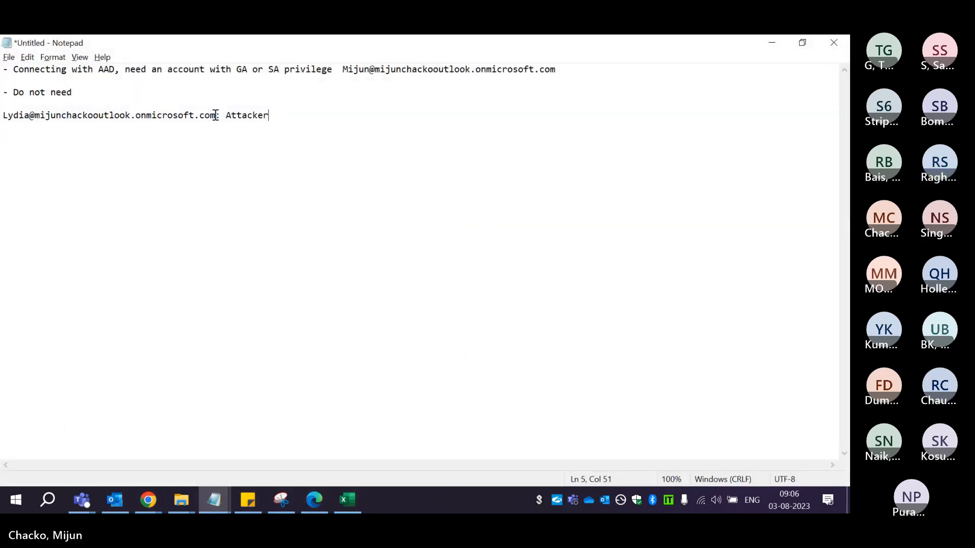
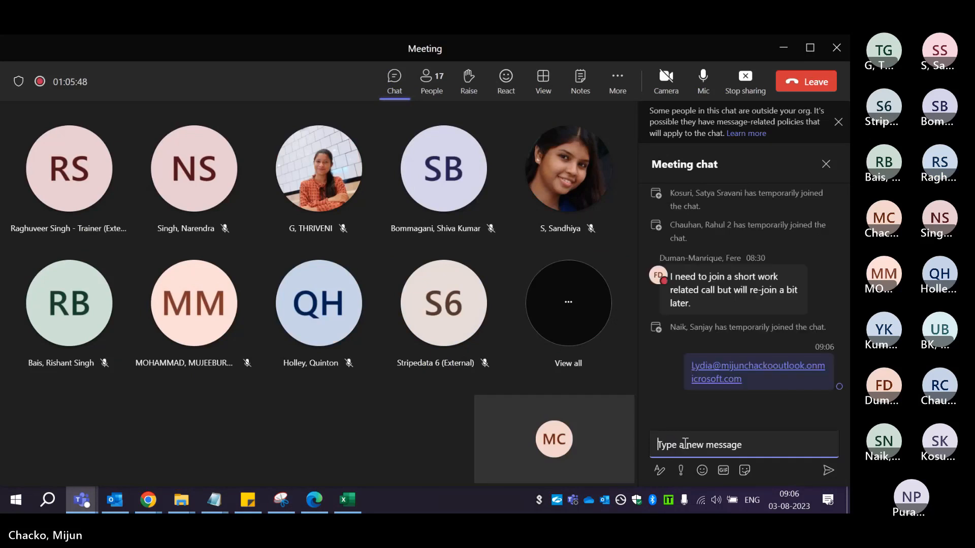
# - Minimize the Teams meeting and Notepad to reveal the Azure AD Users list in Chrome
pyautogui.click(786, 47)
pyautogui.click(781, 42)
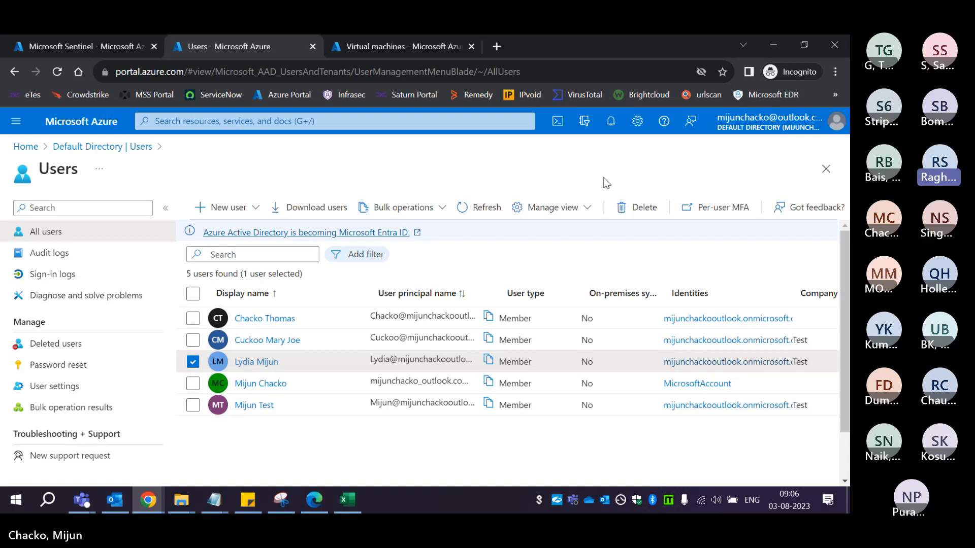
# - Open portal.azure.com in a new Incognito window
pyautogui.click(145, 504)
pyautogui.rightClick(145, 505)
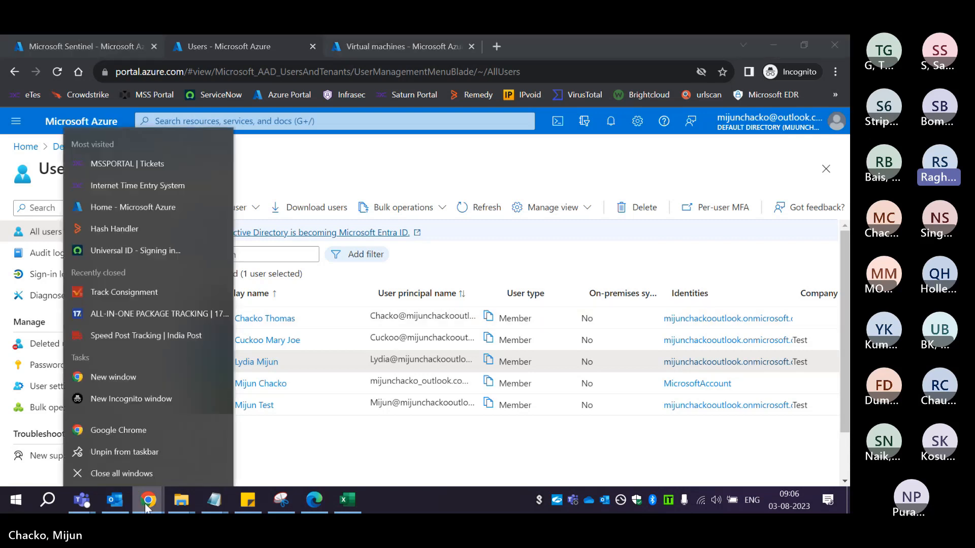
pyautogui.click(427, 310)
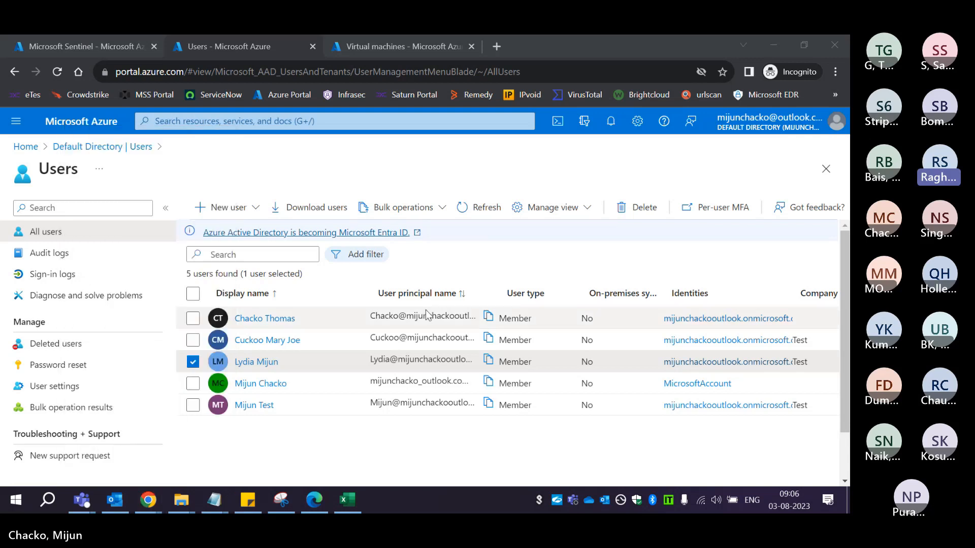
pyautogui.hotkey('ctrl', 'shift', 'n')
pyautogui.write('por')
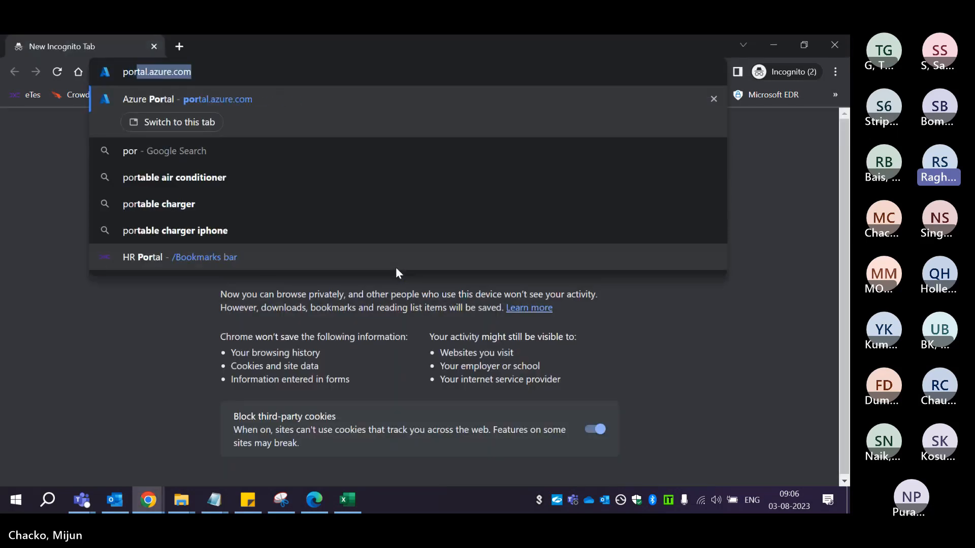
pyautogui.write('tal.azure.')
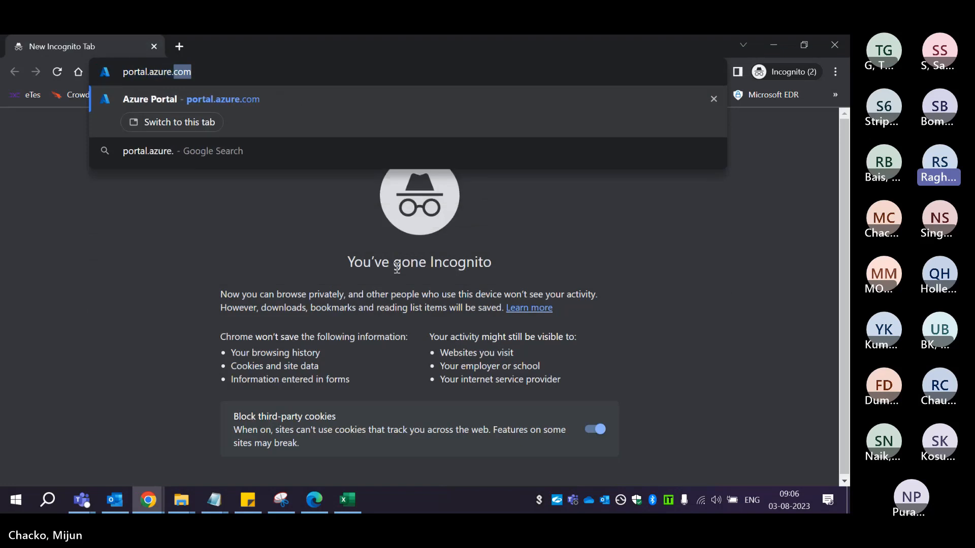
pyautogui.press('Return')
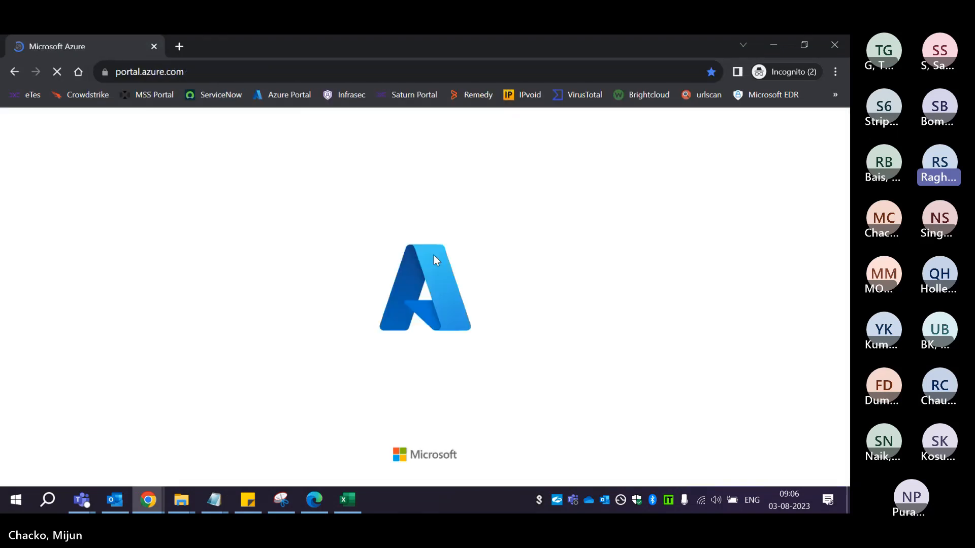
# - Sign out of the admin account and choose to use another account
pyautogui.click(796, 128)
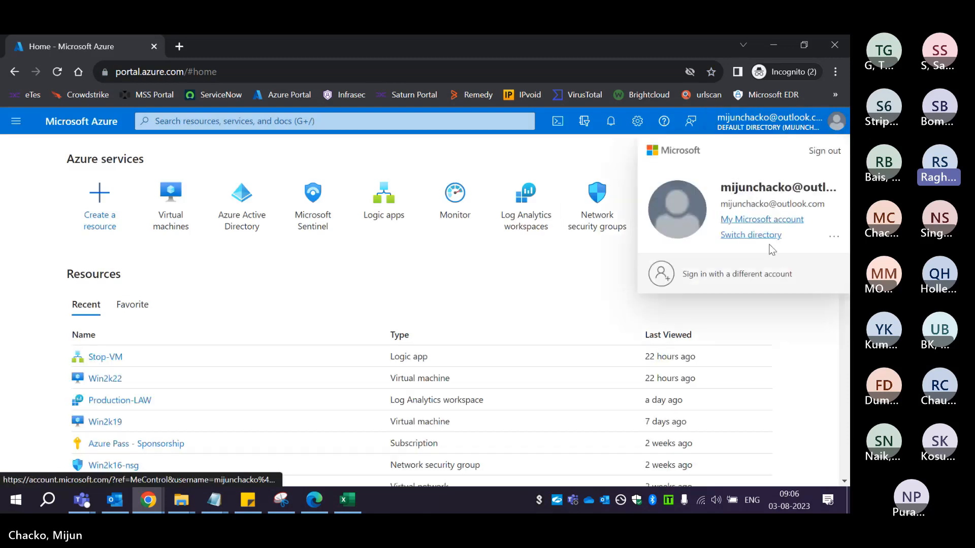
pyautogui.click(824, 151)
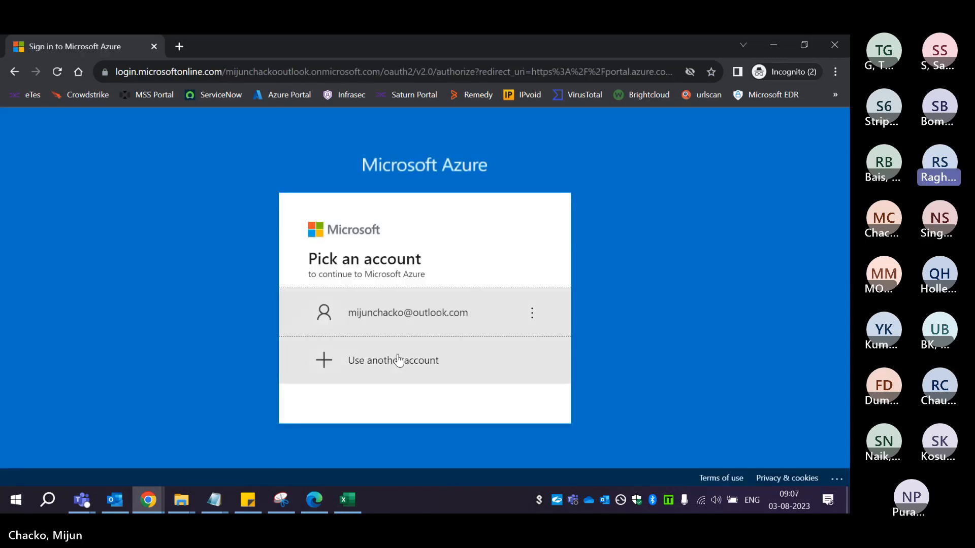
pyautogui.click(392, 357)
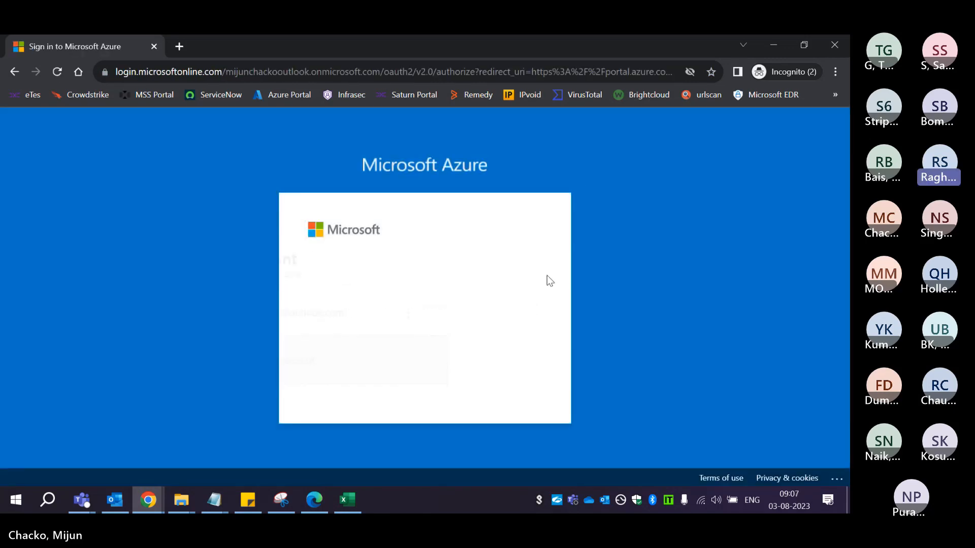
# - Paste the test user's e-mail and password into the sign-in page and submit
pyautogui.click(213, 503)
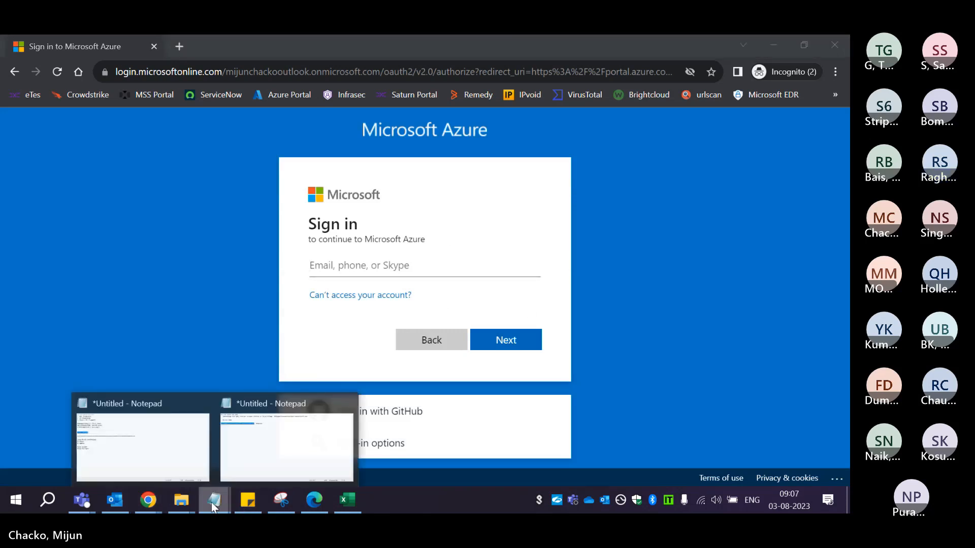
pyautogui.click(341, 265)
pyautogui.hotkey('ctrl', 'v')
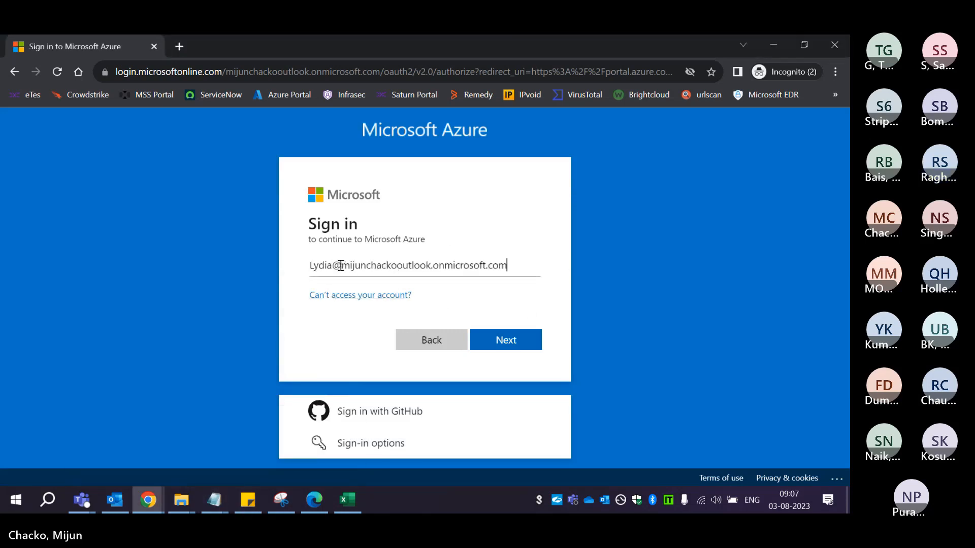
pyautogui.click(500, 342)
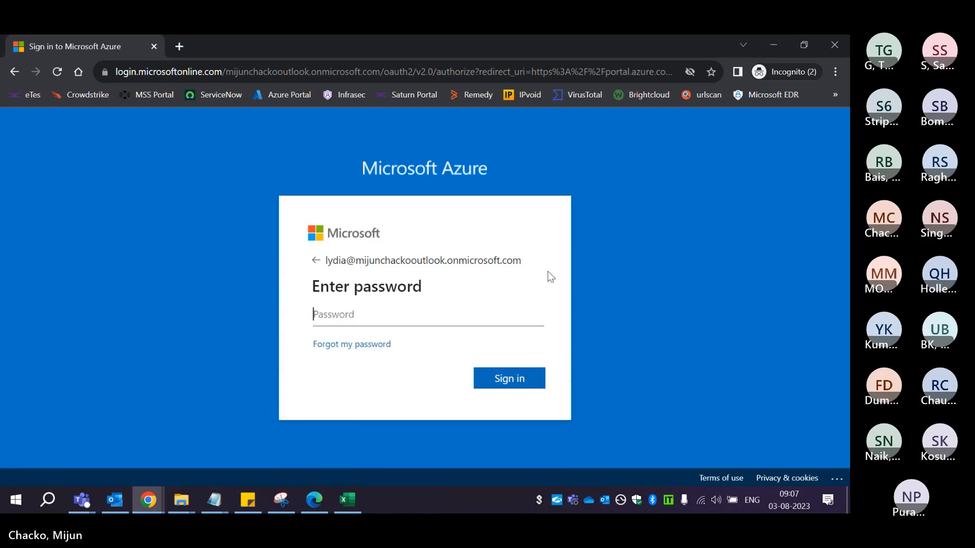
pyautogui.hotkey('ctrl', 'v')
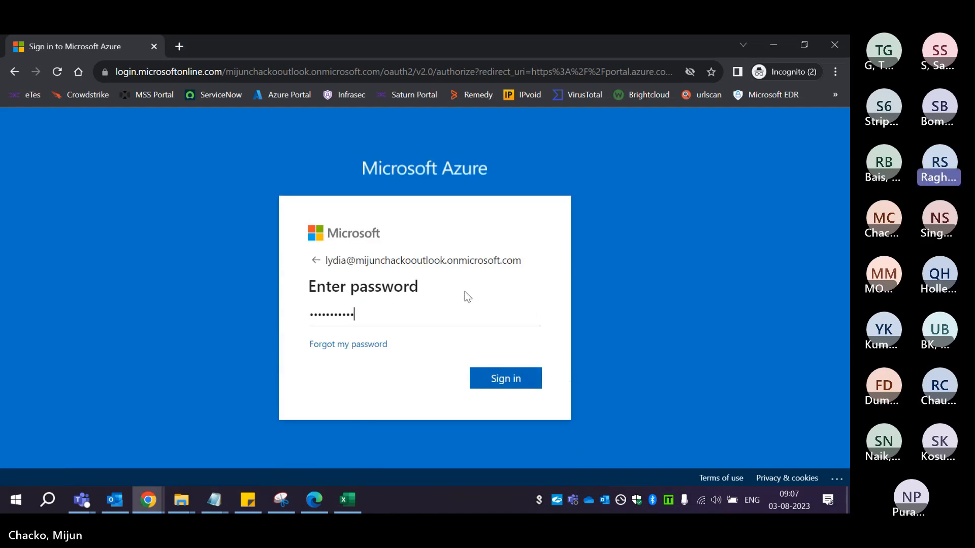
pyautogui.click(509, 382)
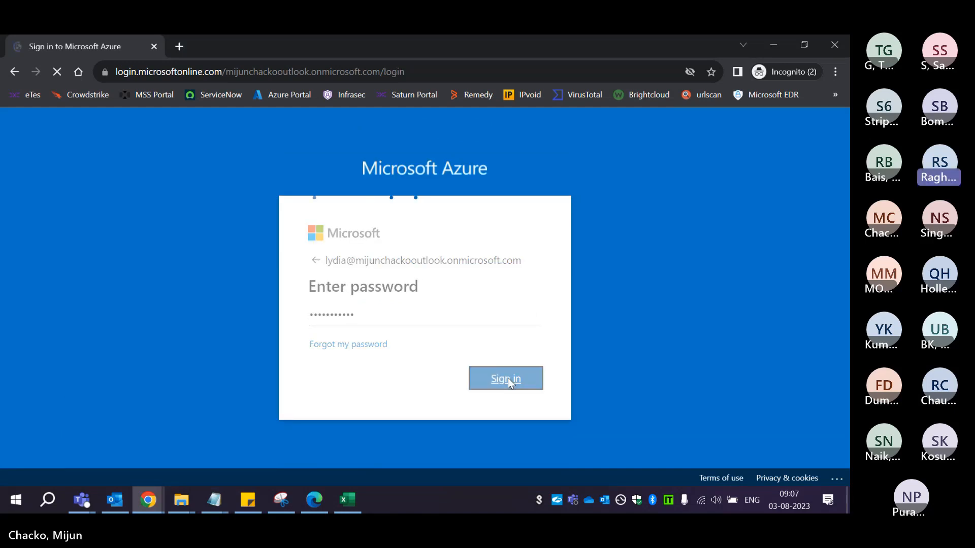
# - Re-enter the password several times after incorrect-password errors, then return to the Users window
pyautogui.write('••••••••••••••')
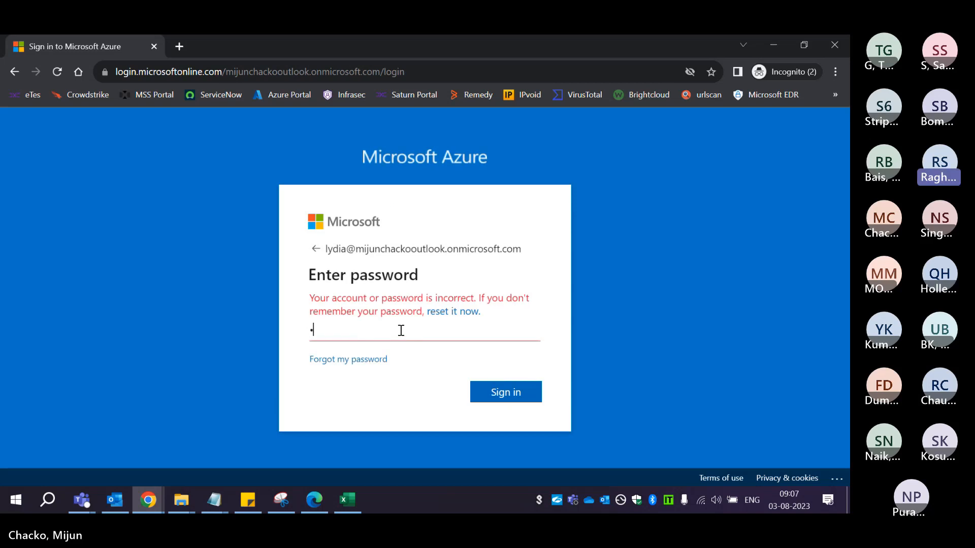
pyautogui.click(510, 397)
pyautogui.write('•••')
pyautogui.press('Tab')
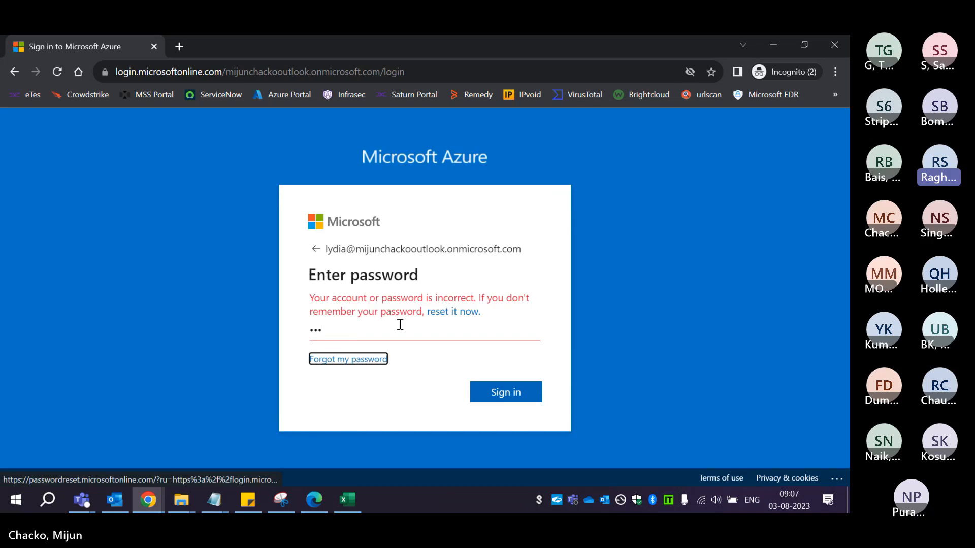
pyautogui.click(494, 394)
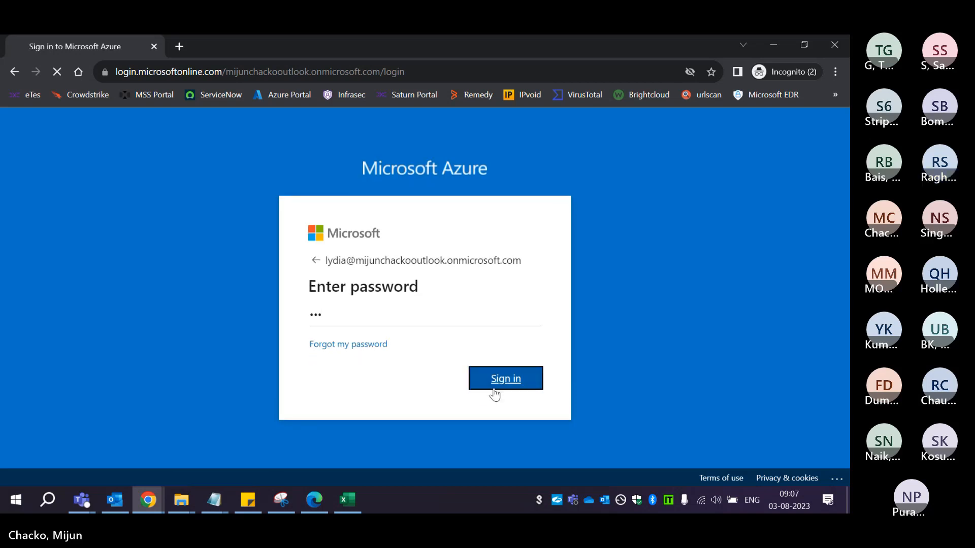
pyautogui.click(362, 332)
pyautogui.write('••••••••••••')
pyautogui.click(515, 392)
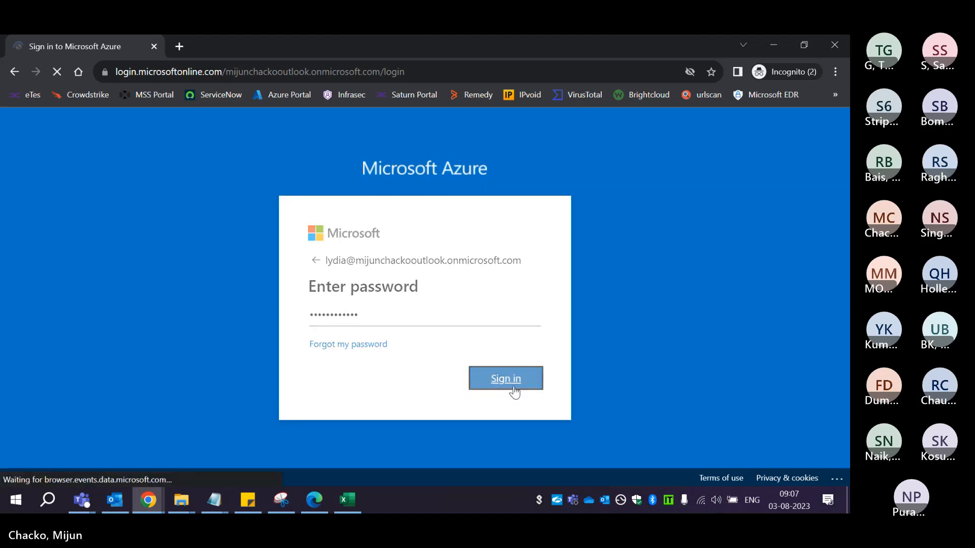
pyautogui.click(413, 331)
pyautogui.write('••••••••••••')
pyautogui.click(490, 393)
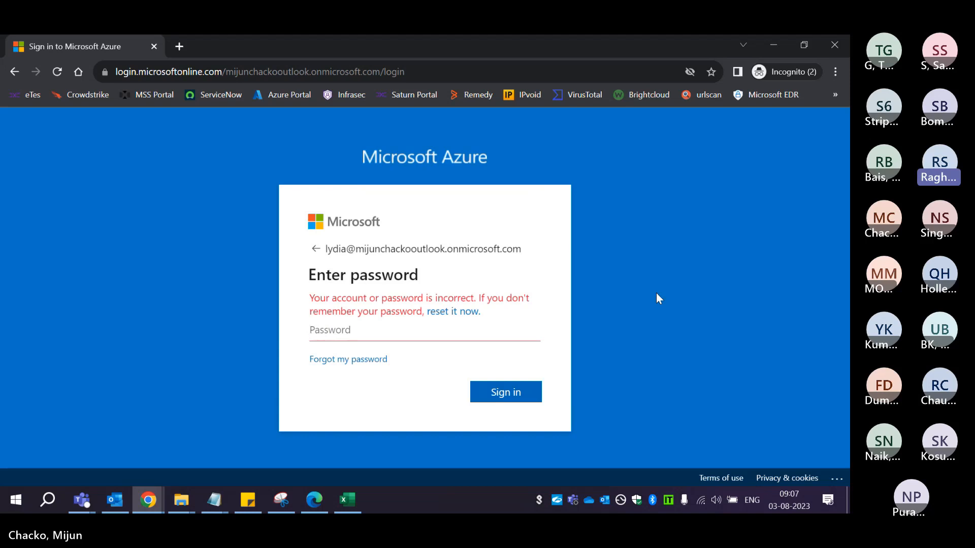
pyautogui.hotkey('alt', 'Tab')
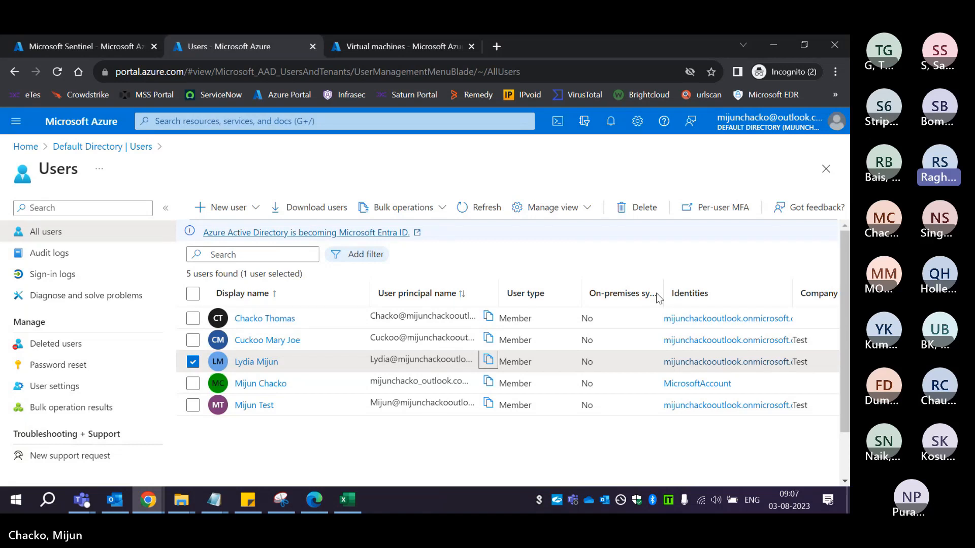
# - Search the Azure Active Directory Content hub solution's contents for 'block'
pyautogui.click(85, 48)
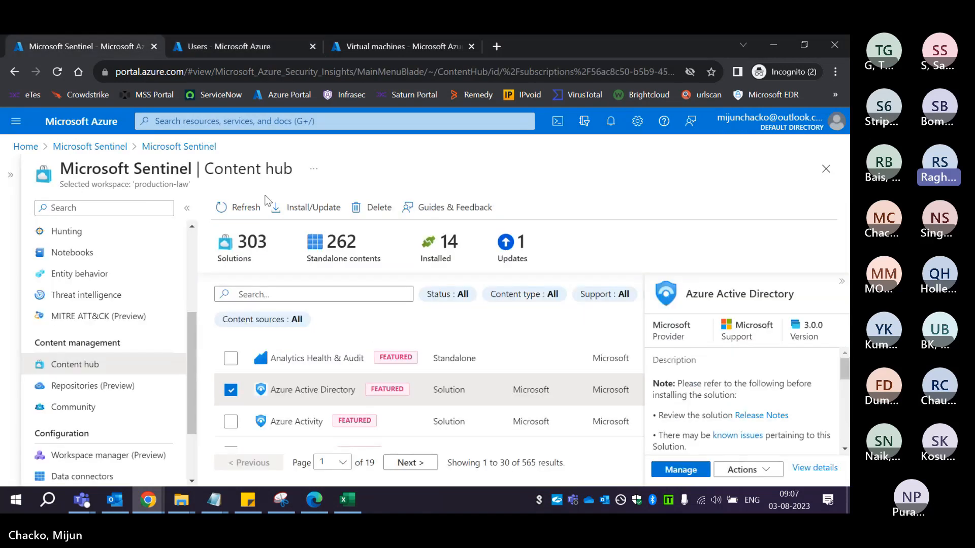
pyautogui.click(678, 472)
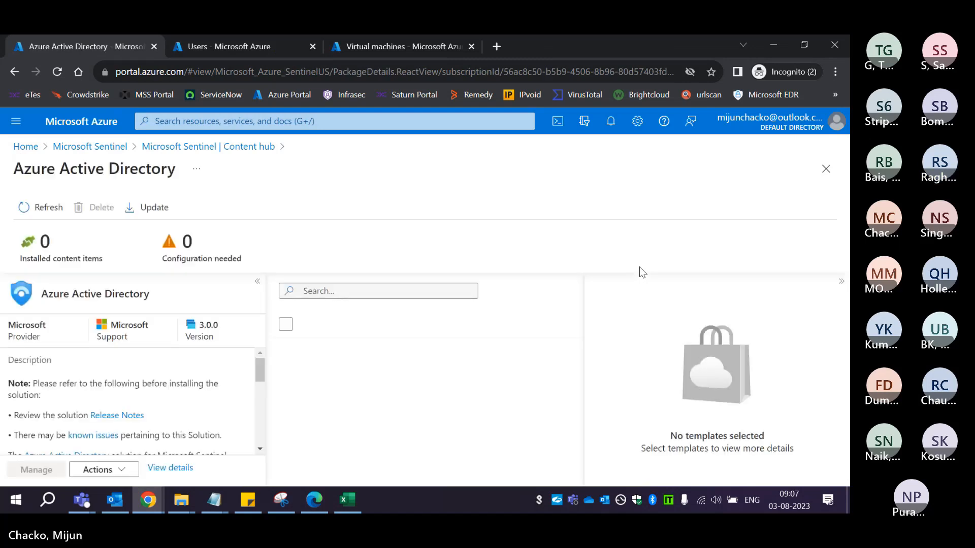
pyautogui.click(371, 291)
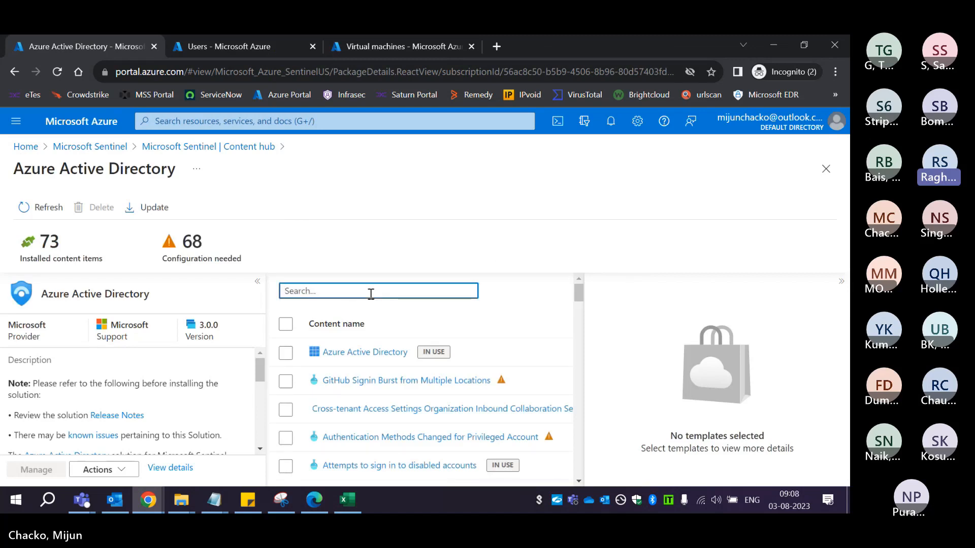
pyautogui.write('play')
pyautogui.press('BackSpace')
pyautogui.press('BackSpace')
pyautogui.press('BackSpace')
pyautogui.press('BackSpace')
pyautogui.write('bl')
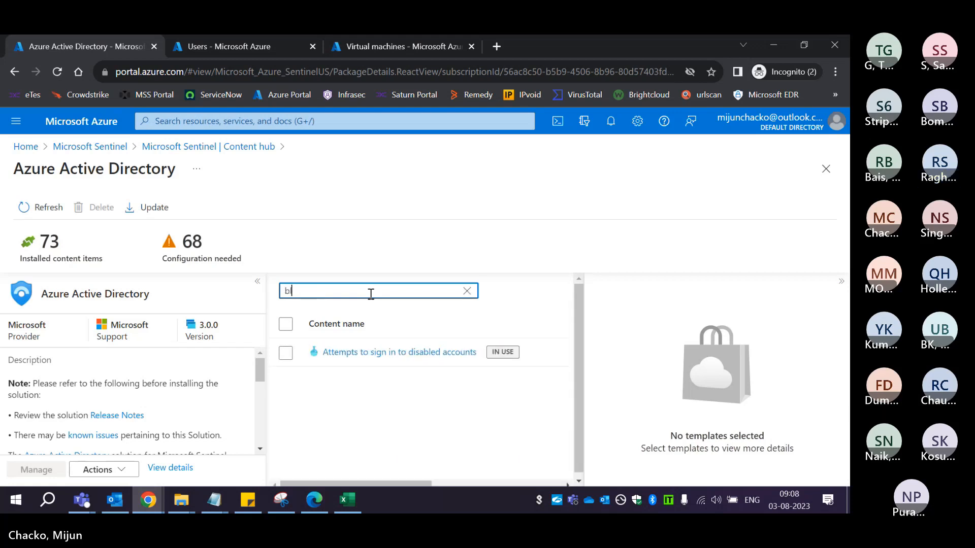
pyautogui.write('ock')
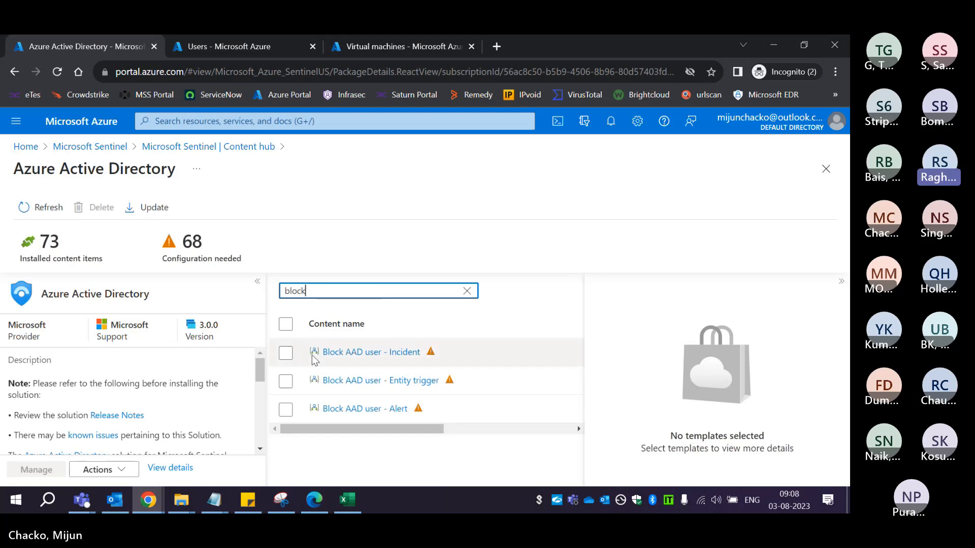
# - Select the Block AAD user - Incident template and open its playbook configuration
pyautogui.click(287, 353)
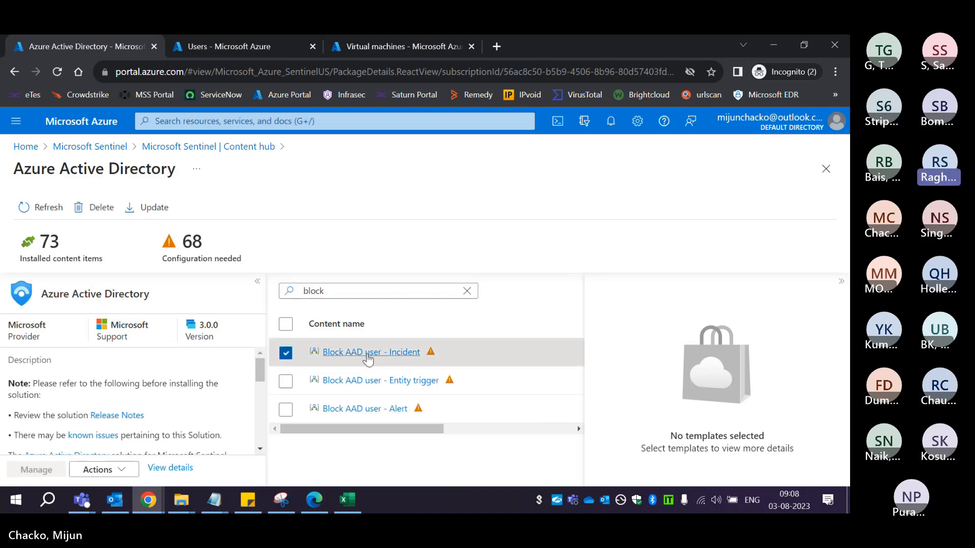
pyautogui.click(368, 356)
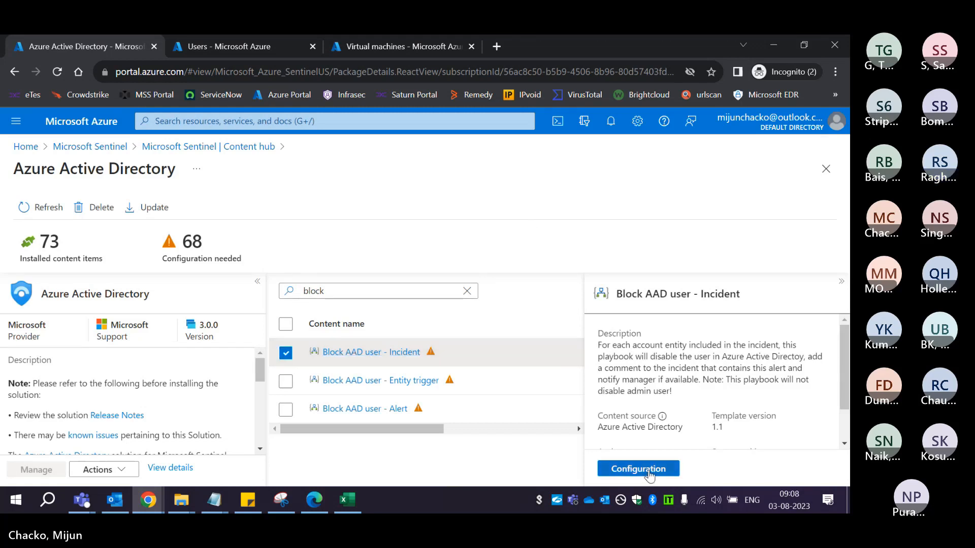
pyautogui.click(648, 472)
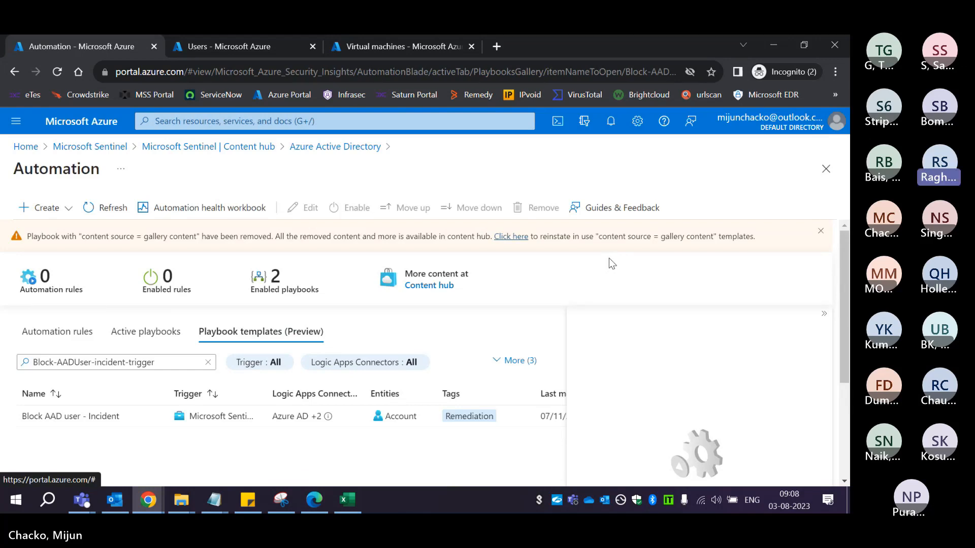
# - Start a new playbook from the Block AAD user - Incident template's details pane
pyautogui.click(118, 417)
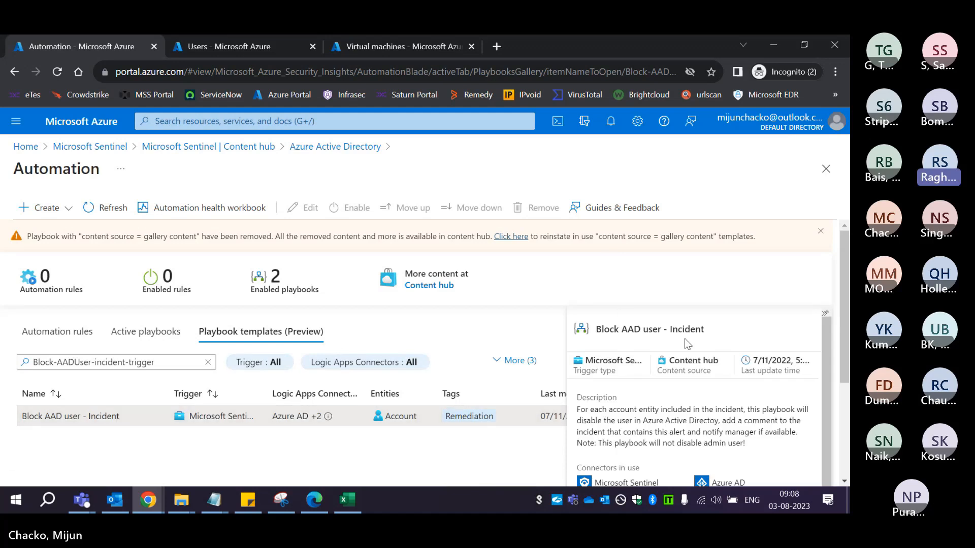
pyautogui.scroll(-3, 727, 349)
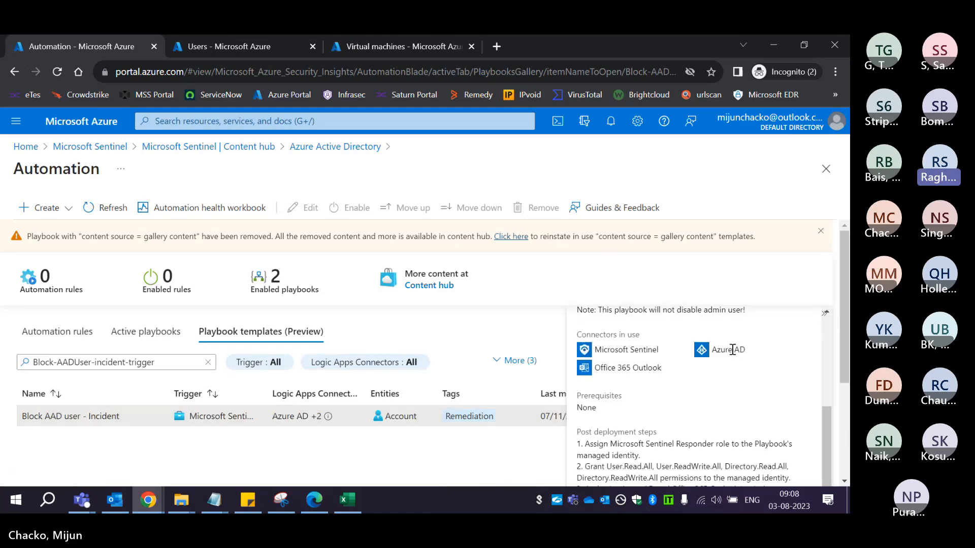
pyautogui.scroll(3, 732, 351)
pyautogui.scroll(-3, 733, 349)
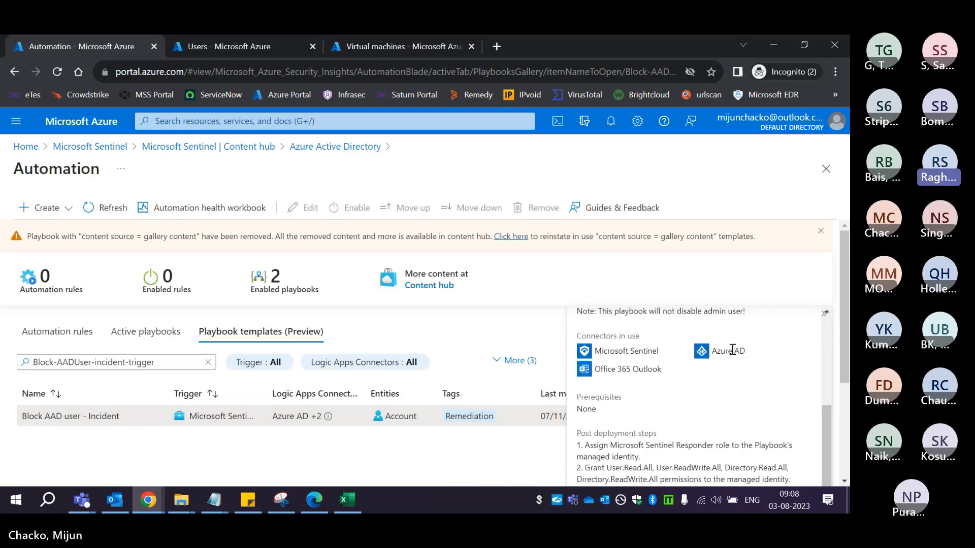
pyautogui.moveTo(844, 349); pyautogui.dragTo(840, 443)
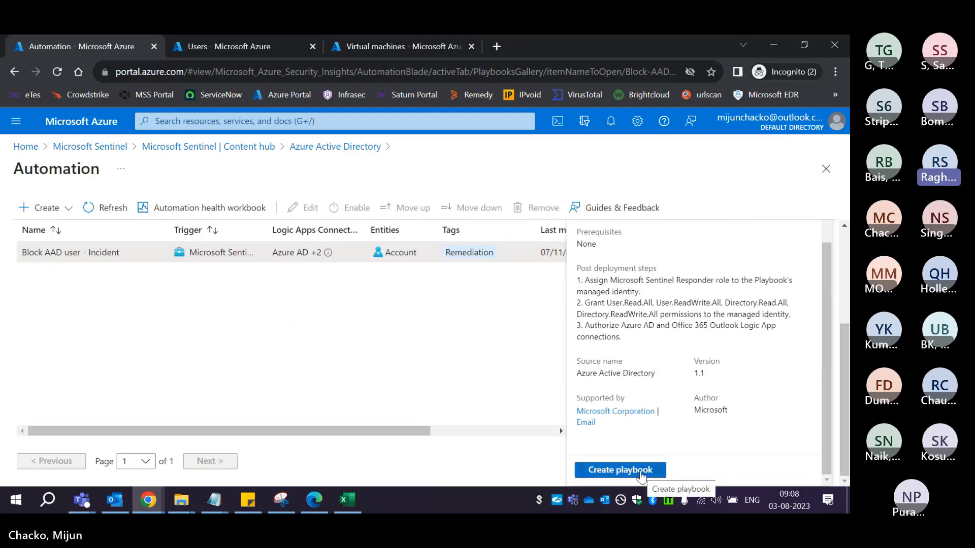
pyautogui.click(640, 473)
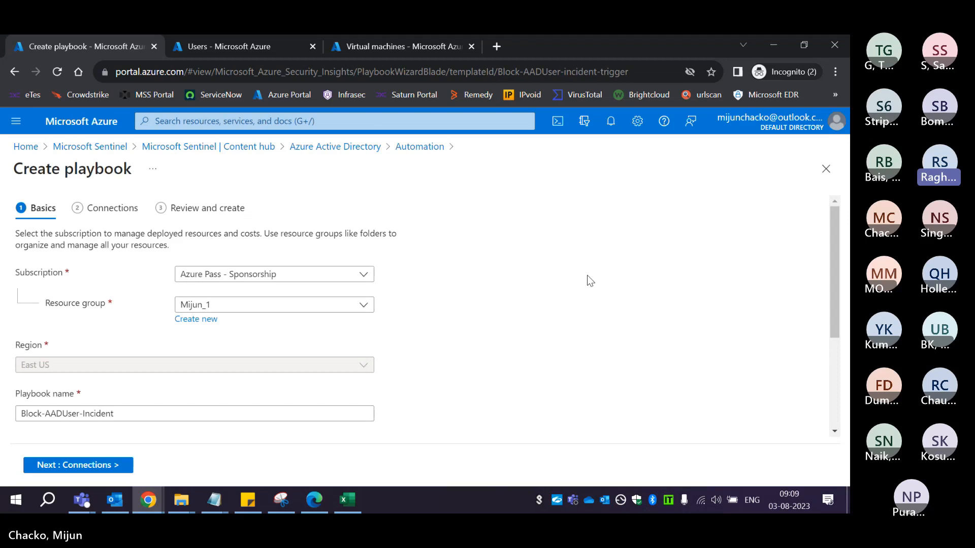
# - Enable diagnostics logs in Log Analytics to Production-LAW on the Basics tab and continue to Connections
pyautogui.scroll(-5, 586, 285)
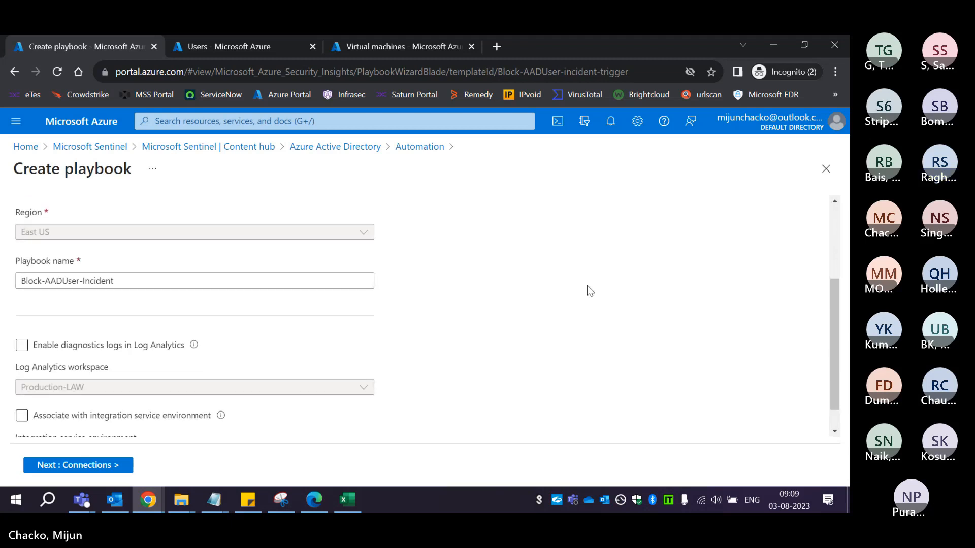
pyautogui.scroll(-1, 586, 286)
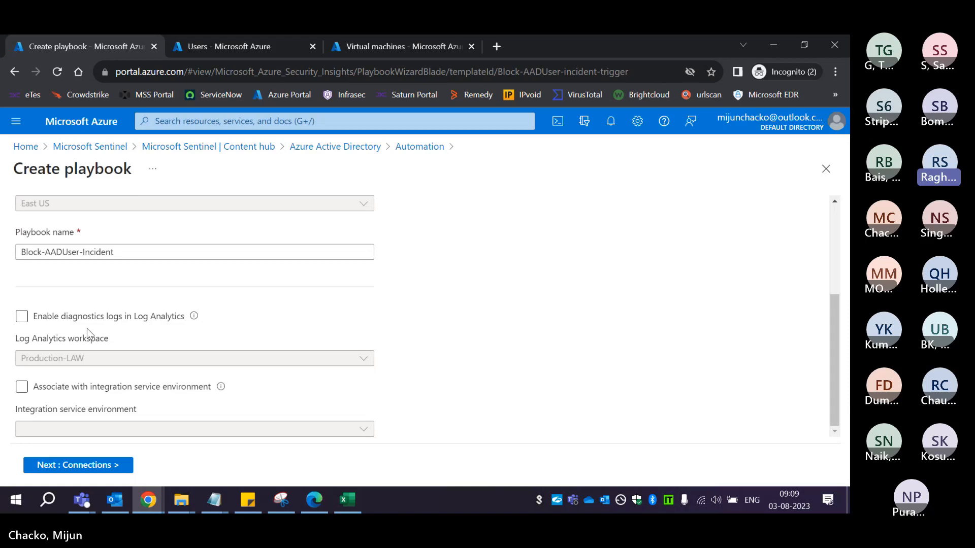
pyautogui.click(22, 316)
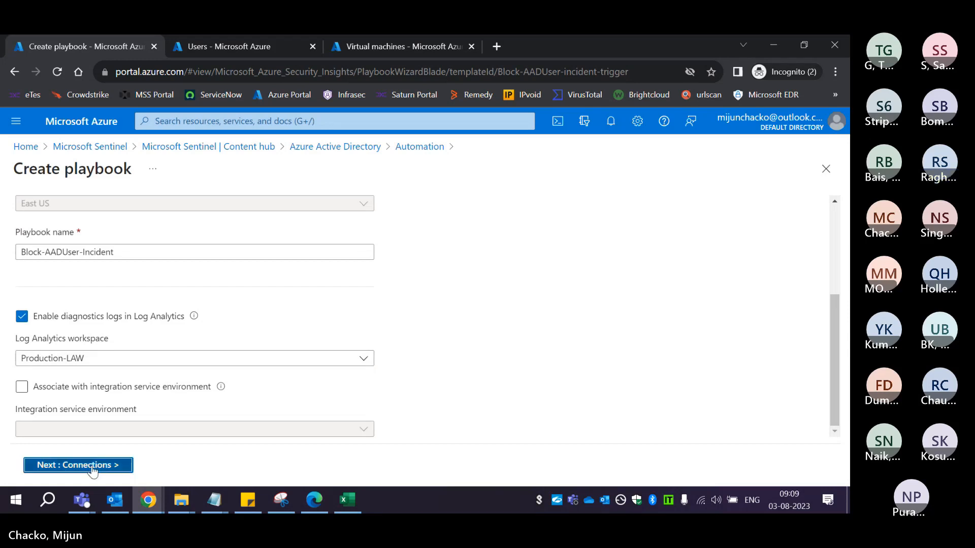
pyautogui.click(114, 465)
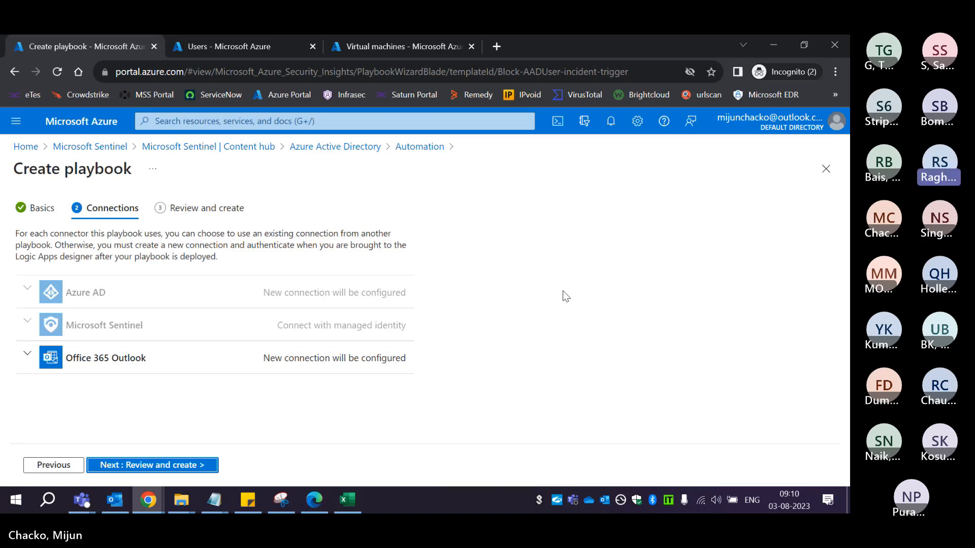
# - Expand and collapse the Office 365 Outlook connection to review its settings
pyautogui.click(310, 359)
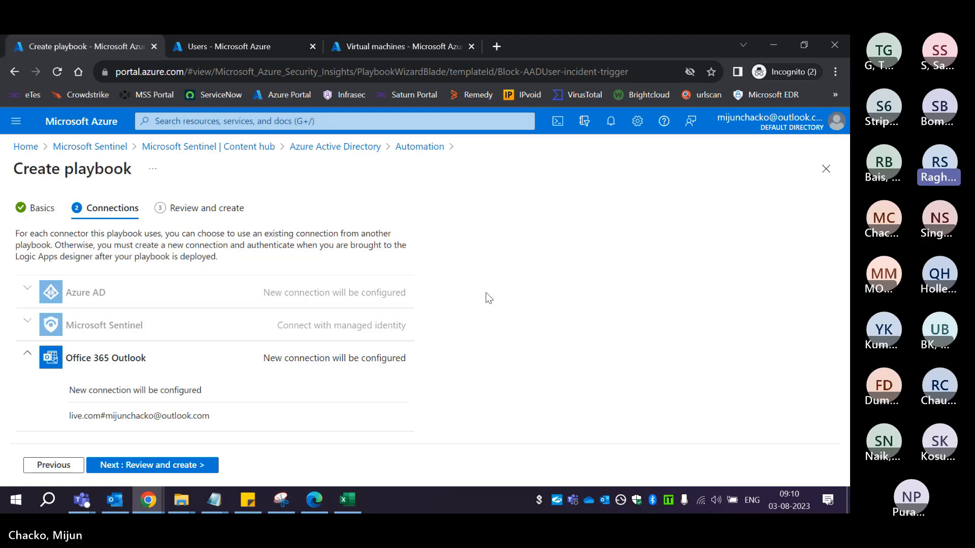
pyautogui.click(300, 365)
# - Review the Block-AADUser-Incident playbook settings, then create it and continue to the designer
pyautogui.click(124, 467)
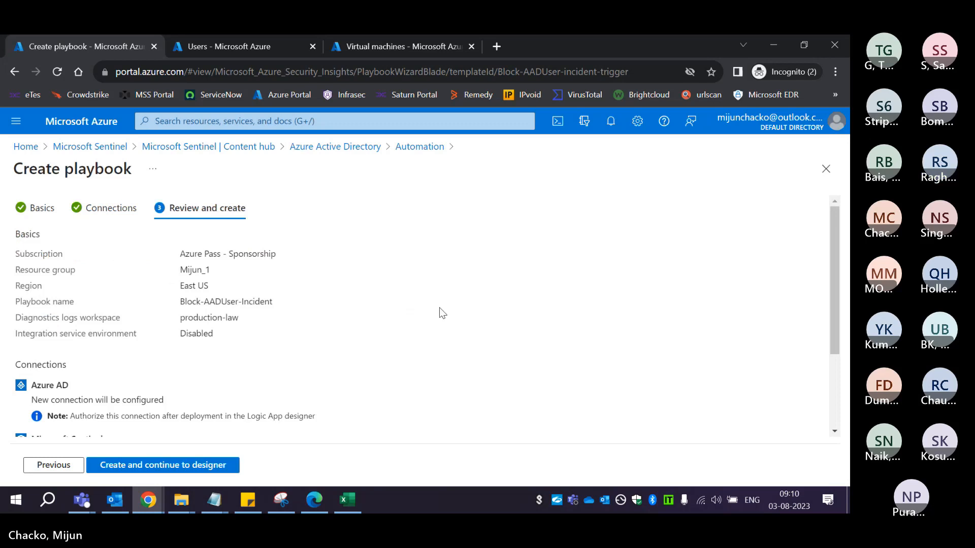
pyautogui.scroll(-1, 442, 312)
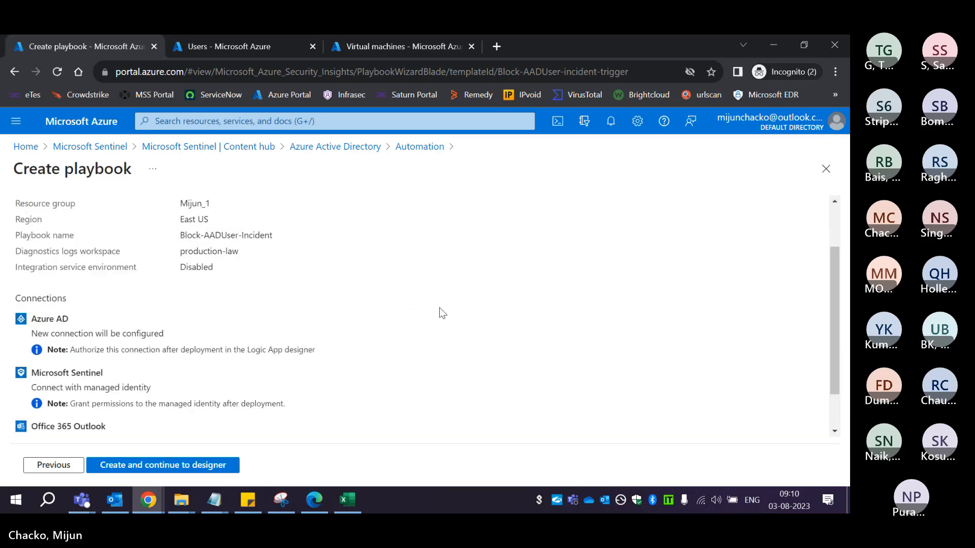
pyautogui.scroll(-1, 442, 313)
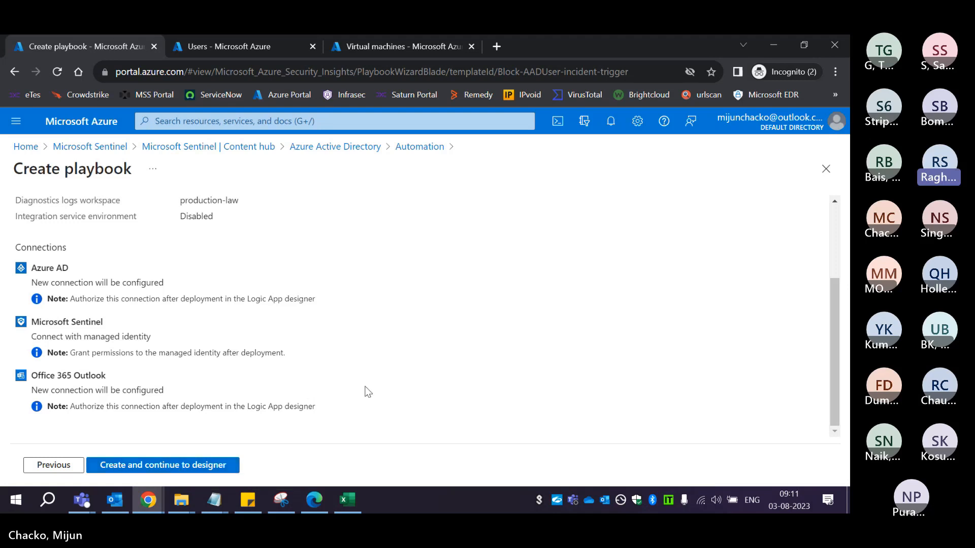
pyautogui.click(186, 466)
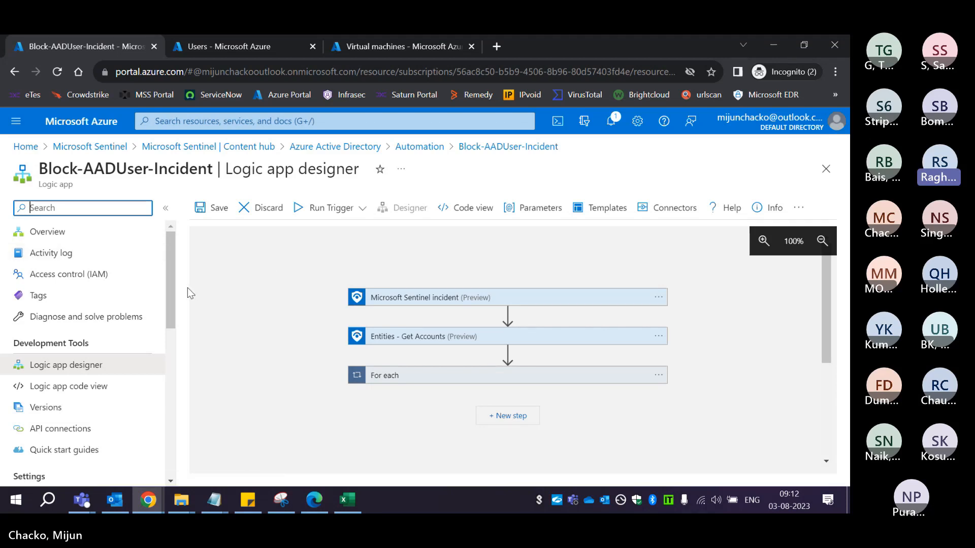
# - Open the logic app's API connections, discarding designer edits, and select azuread-Block-AADUser-Incident
pyautogui.click(71, 432)
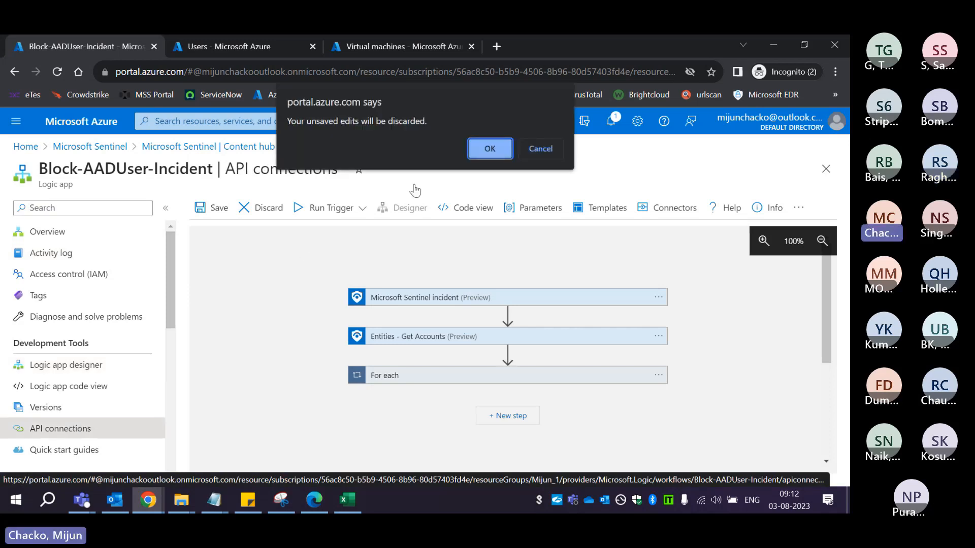
pyautogui.click(490, 157)
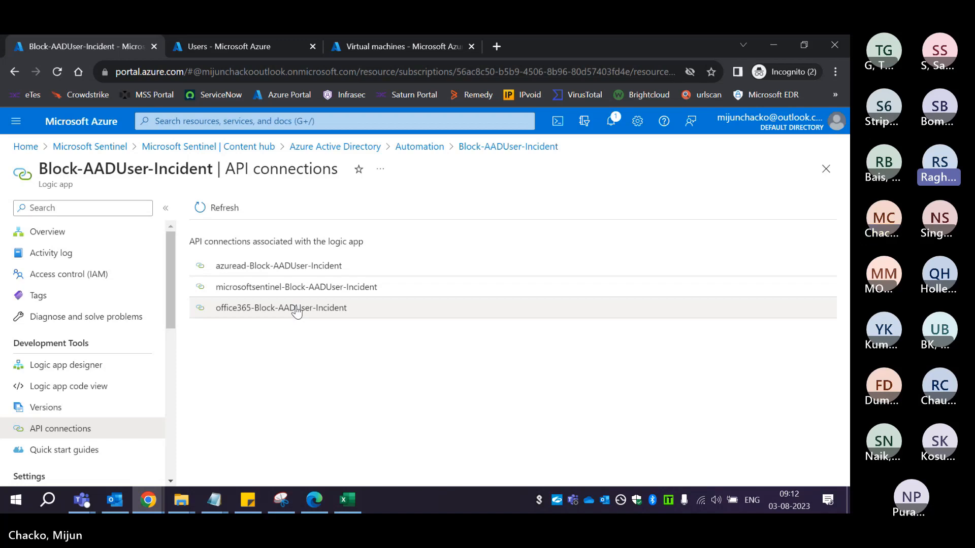
pyautogui.click(302, 264)
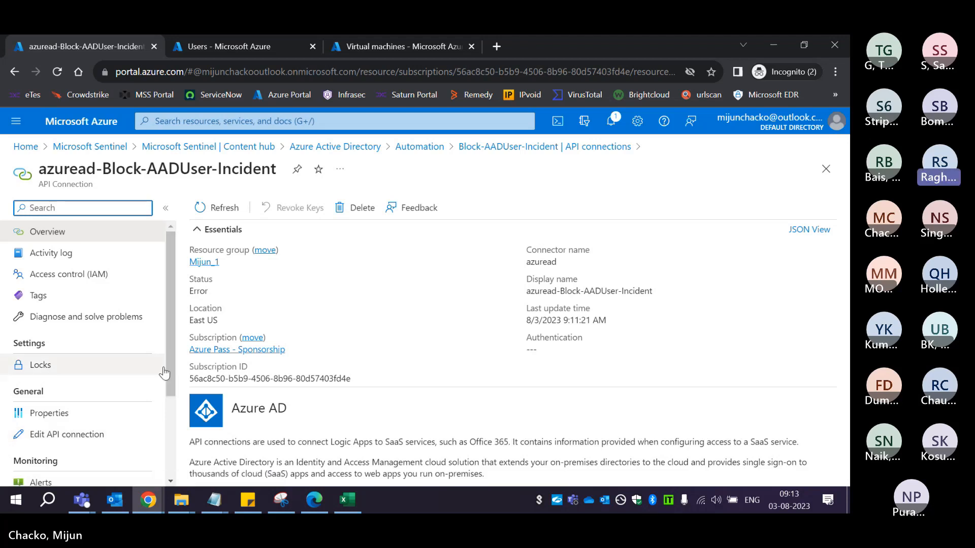
pyautogui.scroll(-1, 170, 374)
# - Authorize the Azure AD API connection, then select the admin account's e-mail in Notepad
pyautogui.click(84, 378)
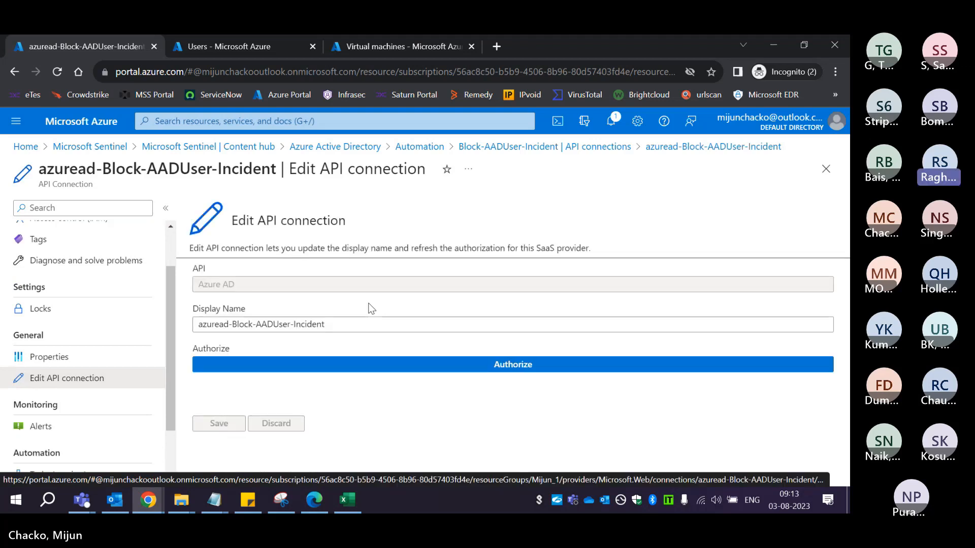
pyautogui.click(515, 368)
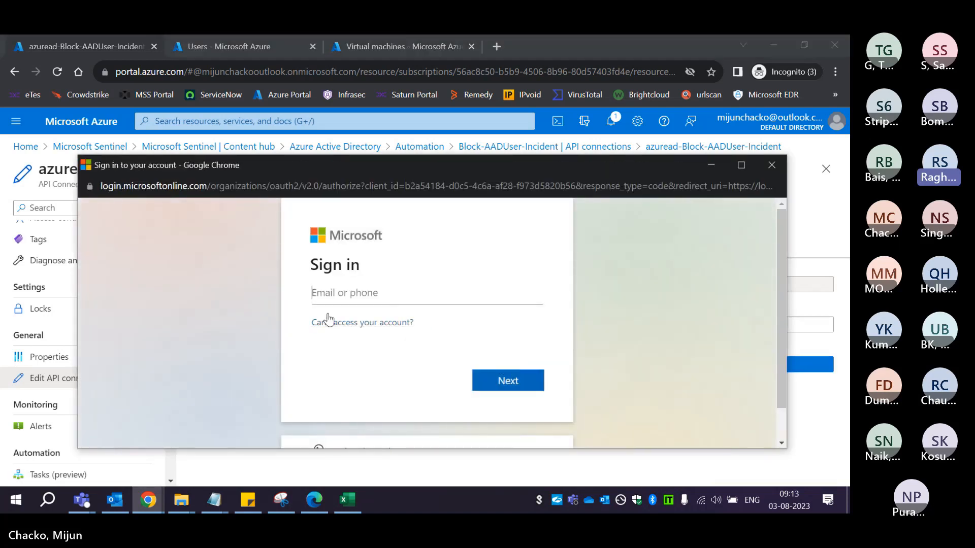
pyautogui.moveTo(223, 501)
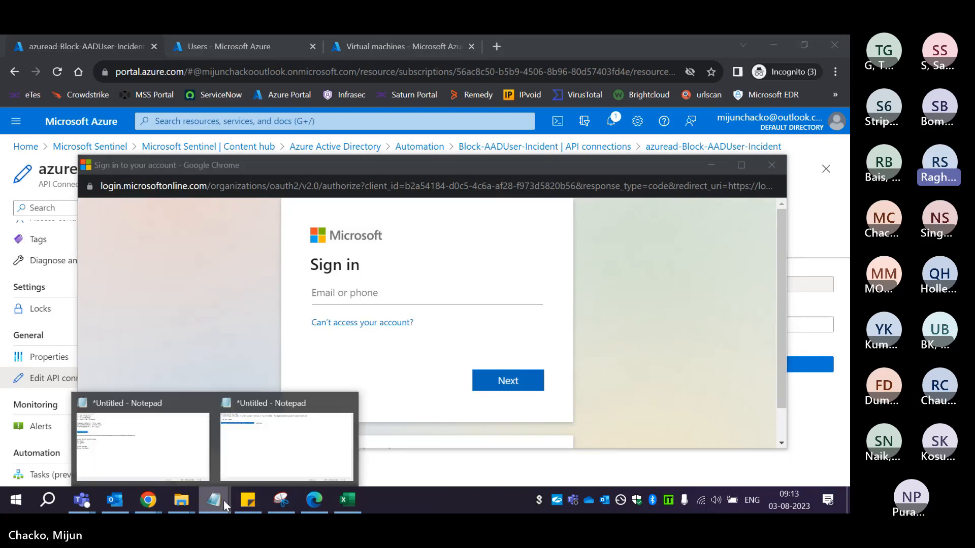
pyautogui.click(257, 454)
pyautogui.click(558, 70)
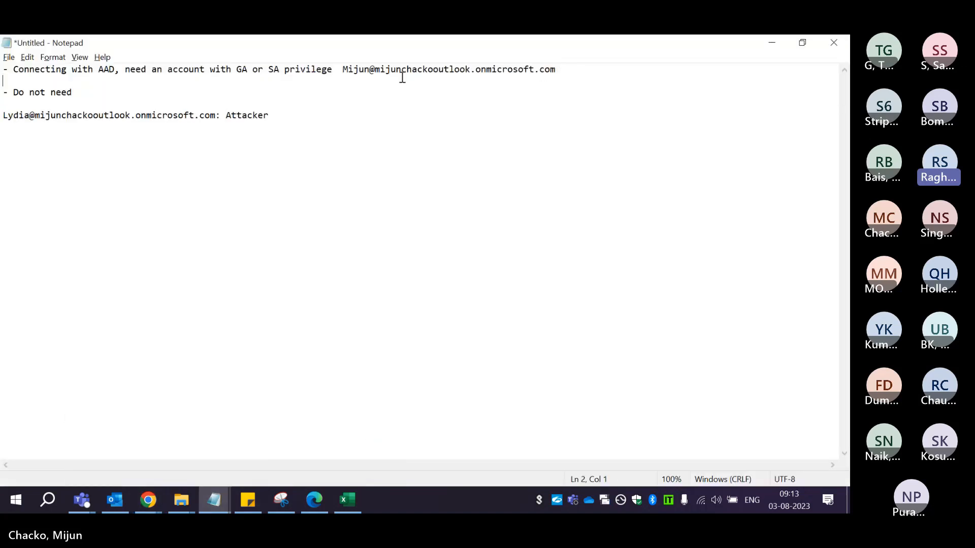
# - Select the admin account's e-mail address in the Notepad notes, undoing the accidental overwrite
pyautogui.keyDown('shift'); pyautogui.click(351, 70); pyautogui.keyUp('shift')
pyautogui.keyDown('shift'); pyautogui.click(342, 69); pyautogui.keyUp('shift')
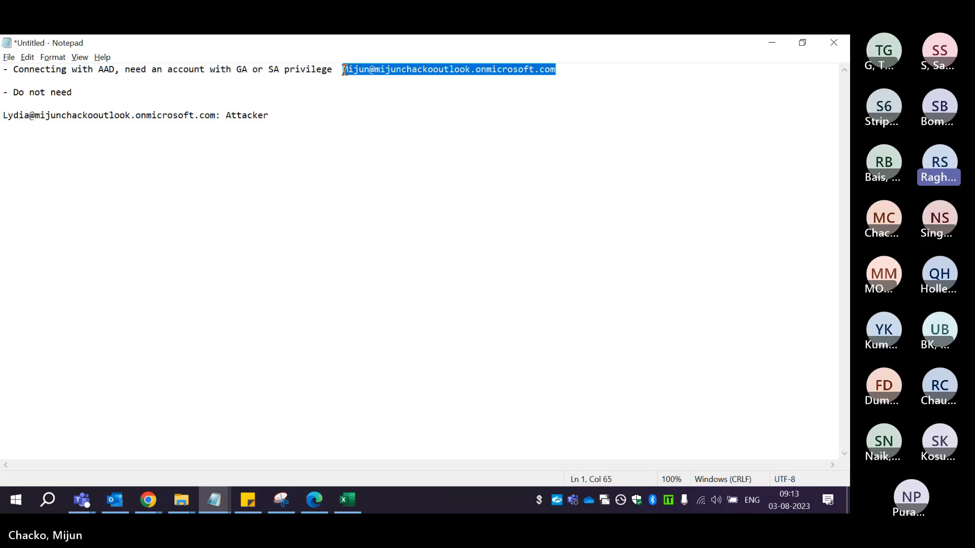
pyautogui.write('v')
pyautogui.hotkey('ctrl', 'z')
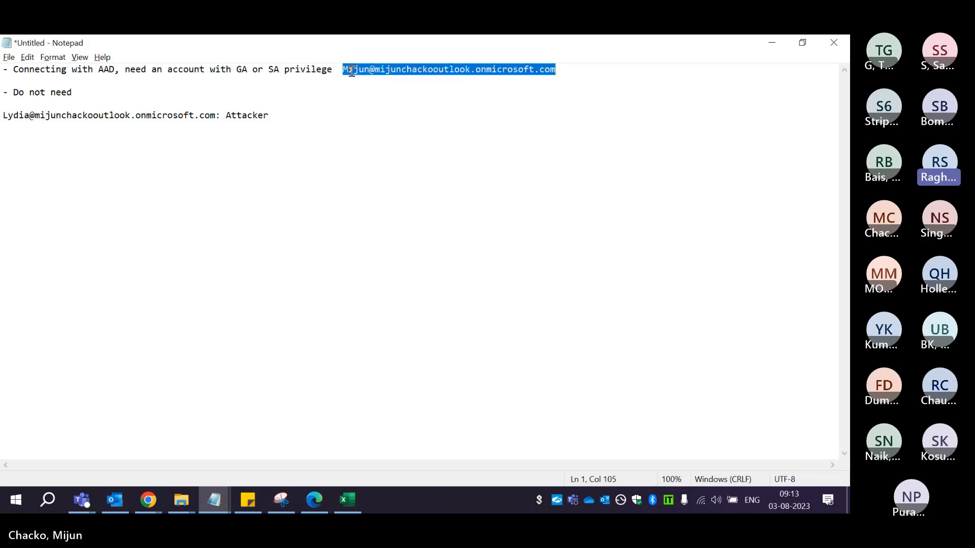
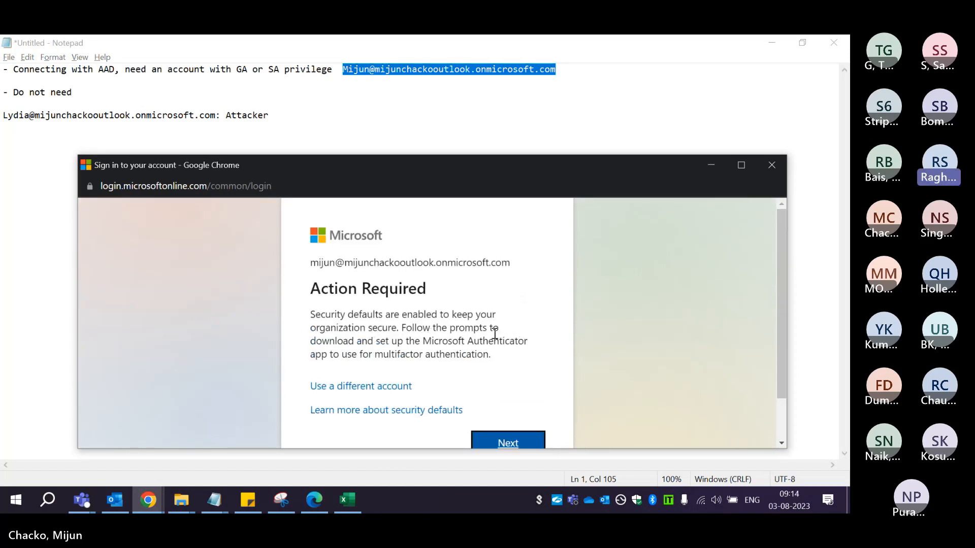
# - Continue past the Action Required security-defaults notice to begin Microsoft Authenticator multifactor setup
pyautogui.scroll(-2, 419, 340)
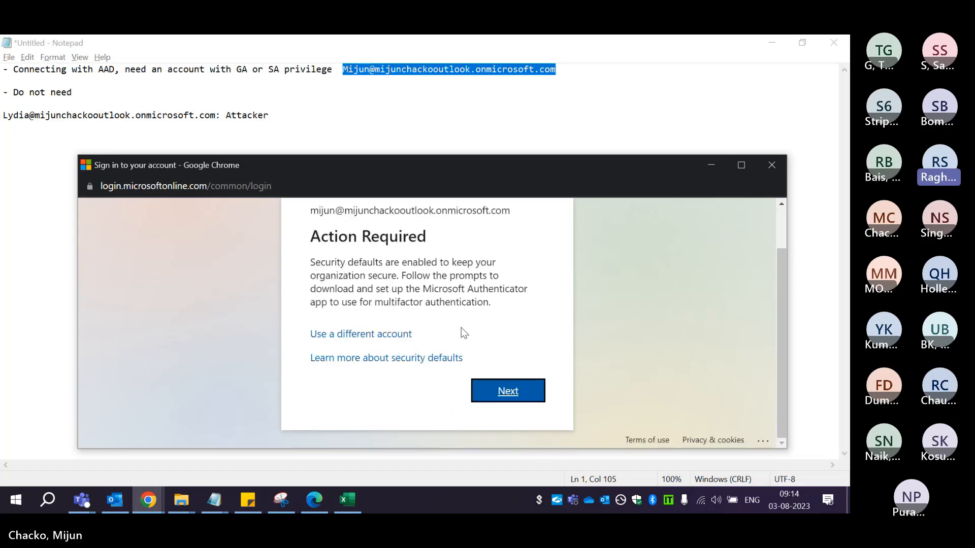
pyautogui.click(507, 397)
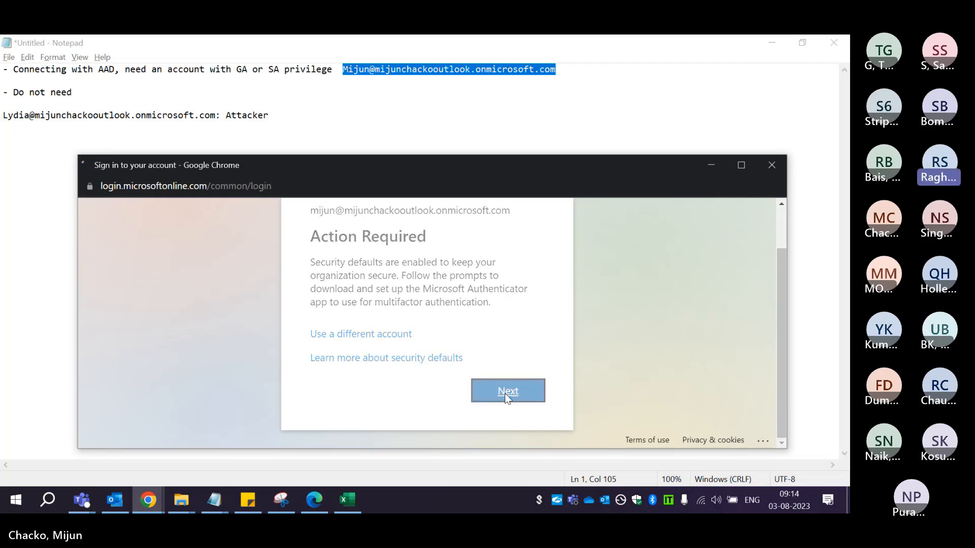
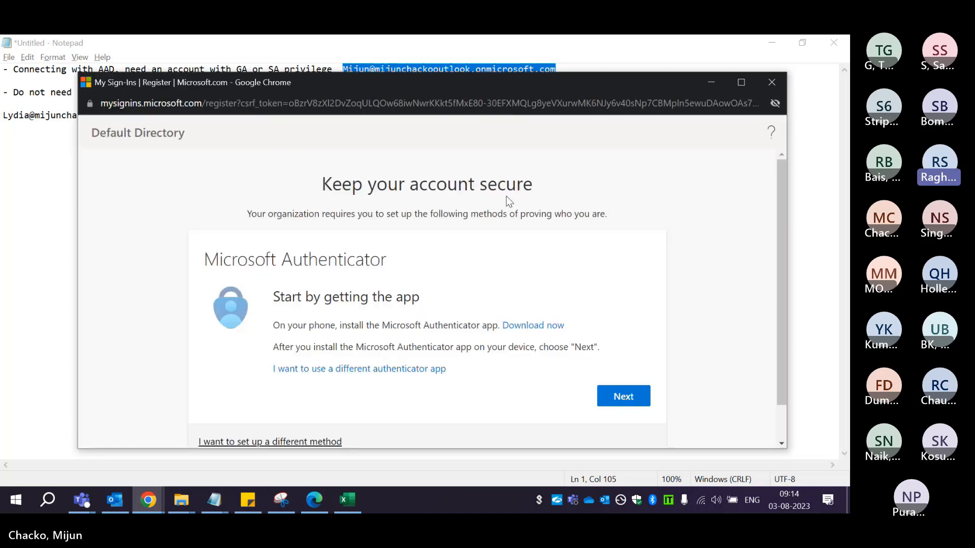
# - Switch the security setup from Microsoft Authenticator to Phone as the verification method
pyautogui.scroll(-1, 428, 289)
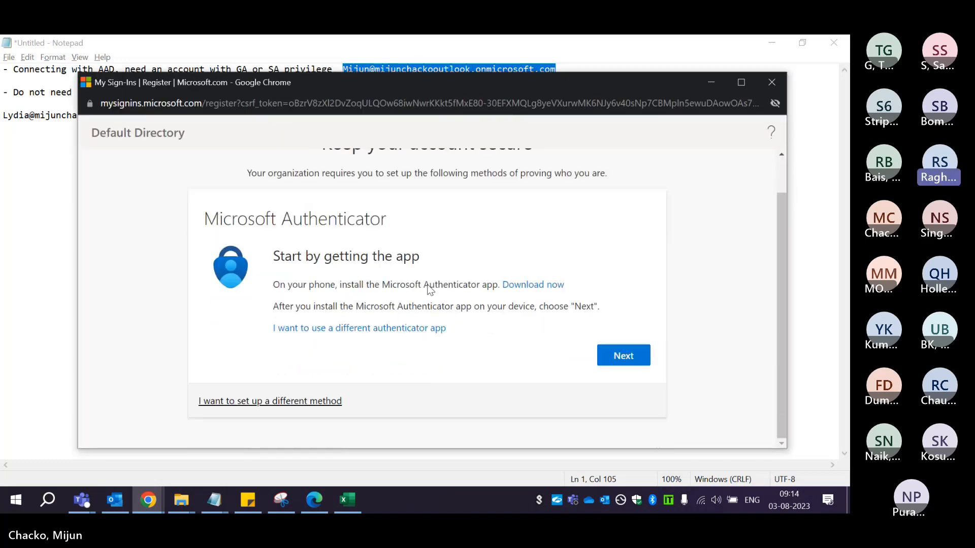
pyautogui.click(297, 402)
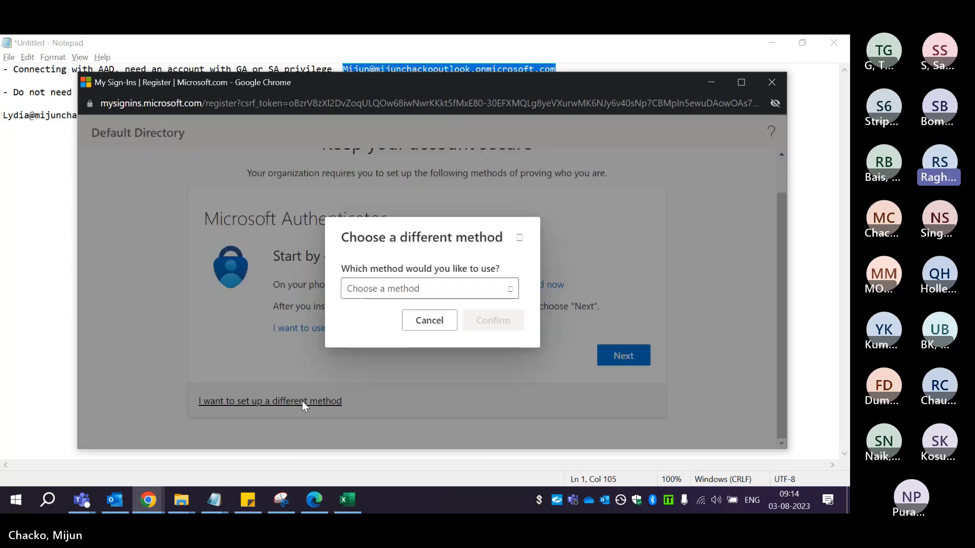
pyautogui.click(506, 289)
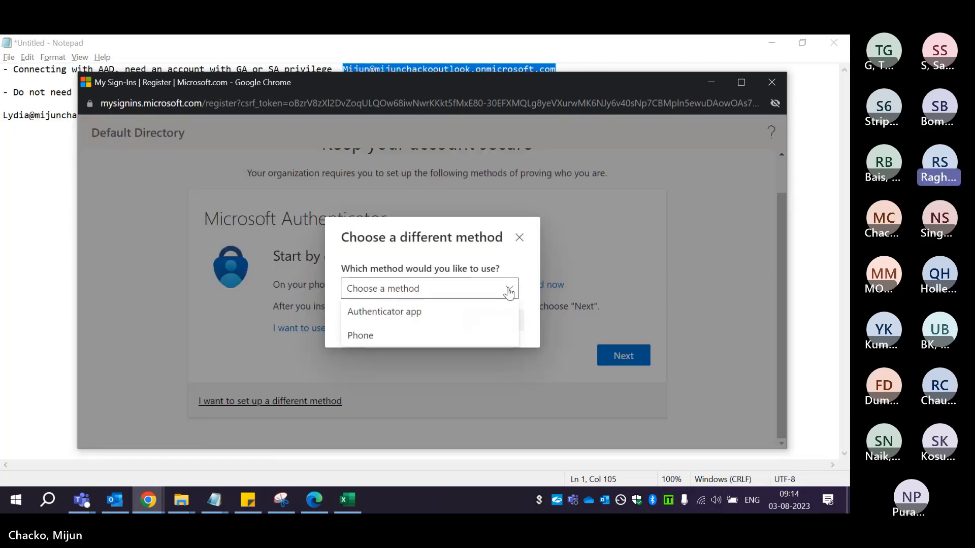
pyautogui.click(382, 336)
pyautogui.click(491, 324)
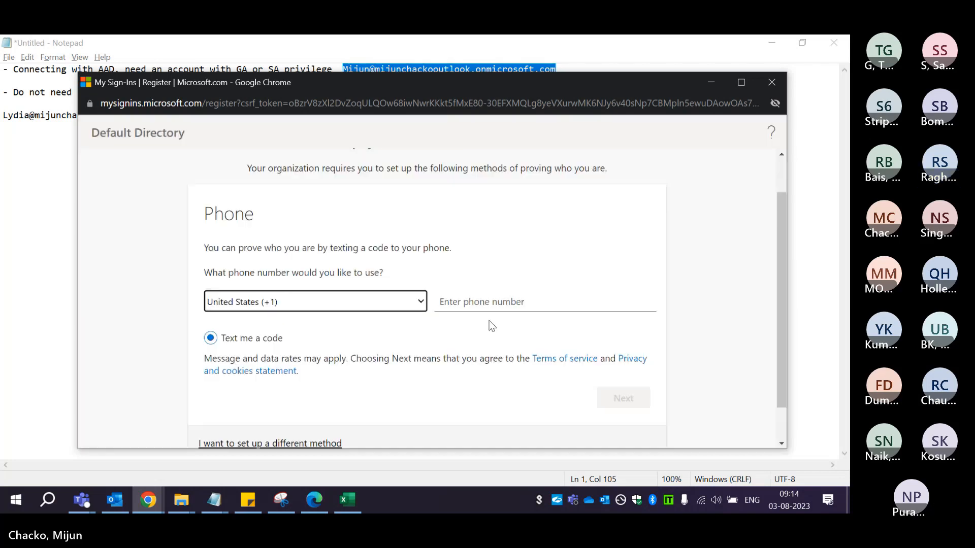
# - Choose the India (+91) country code, enter the mobile phone number, and request a texted code
pyautogui.click(336, 305)
pyautogui.write('in')
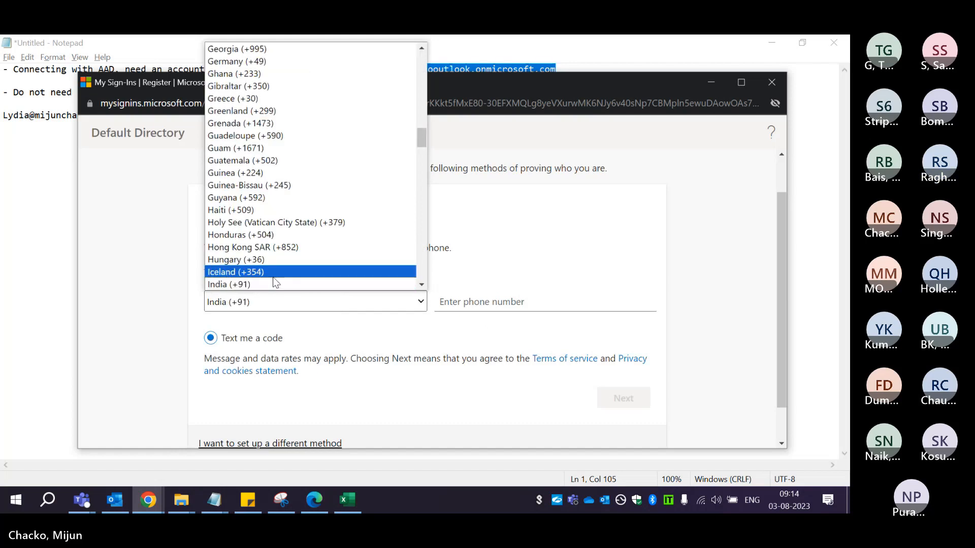
pyautogui.click(375, 285)
pyautogui.click(470, 296)
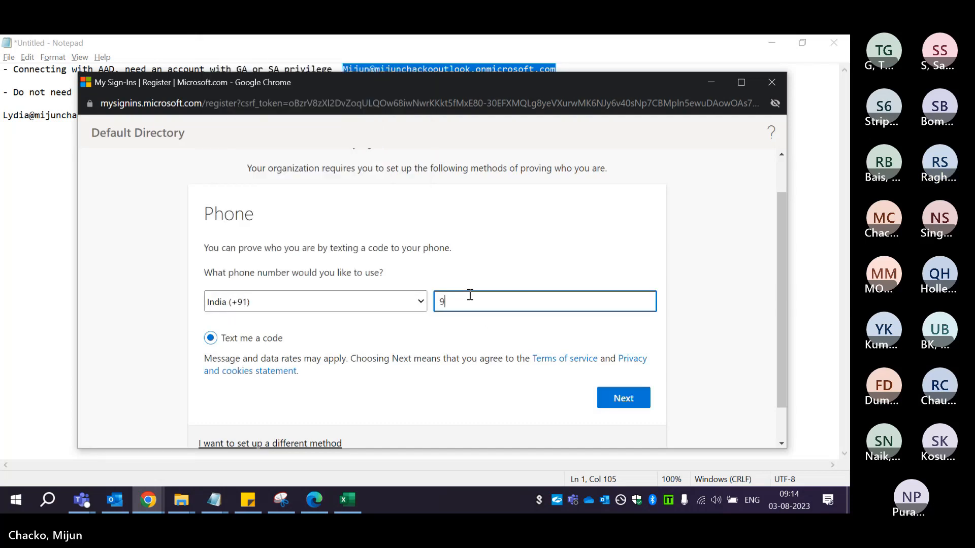
pyautogui.scroll(-1, 558, 330)
pyautogui.click(615, 357)
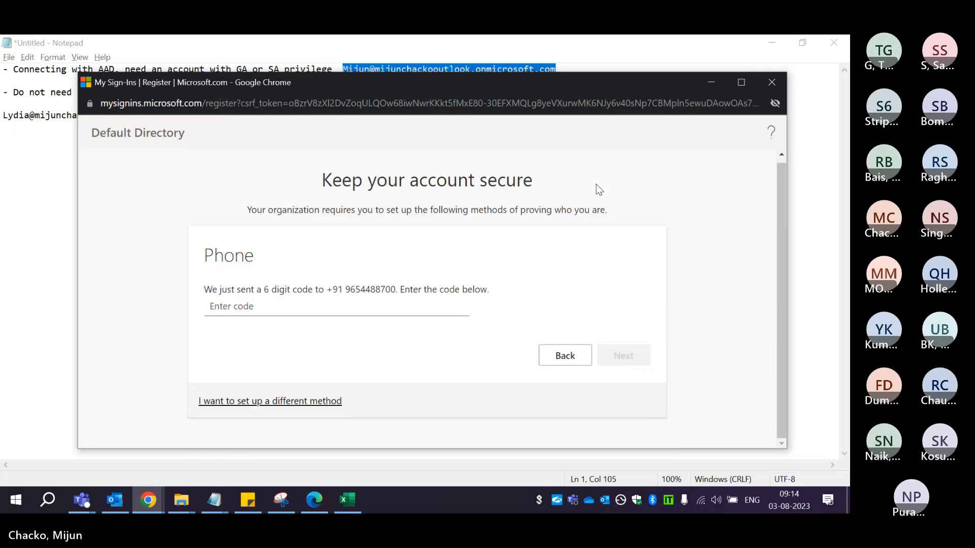
# - Enter the 6-digit SMS verification code, confirm phone registration, and complete the security setup
pyautogui.click(295, 307)
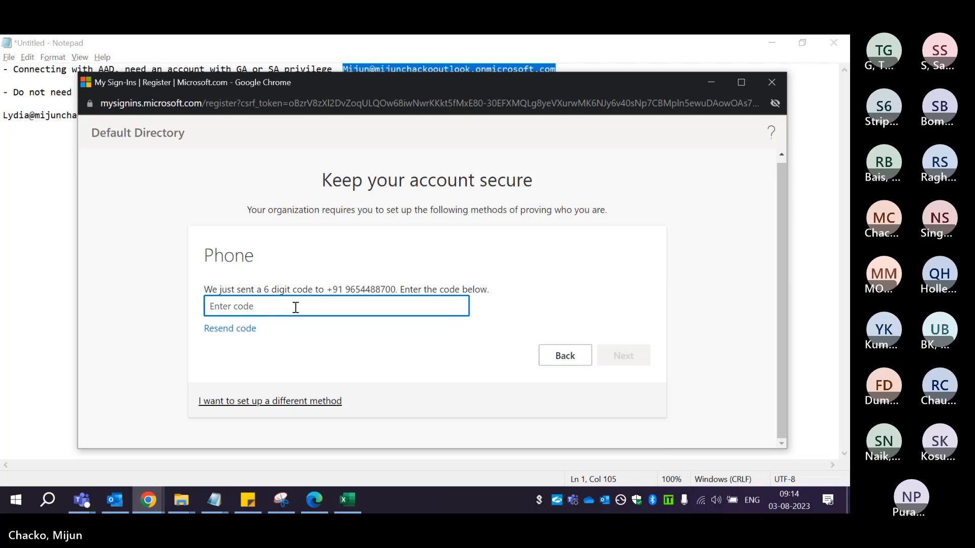
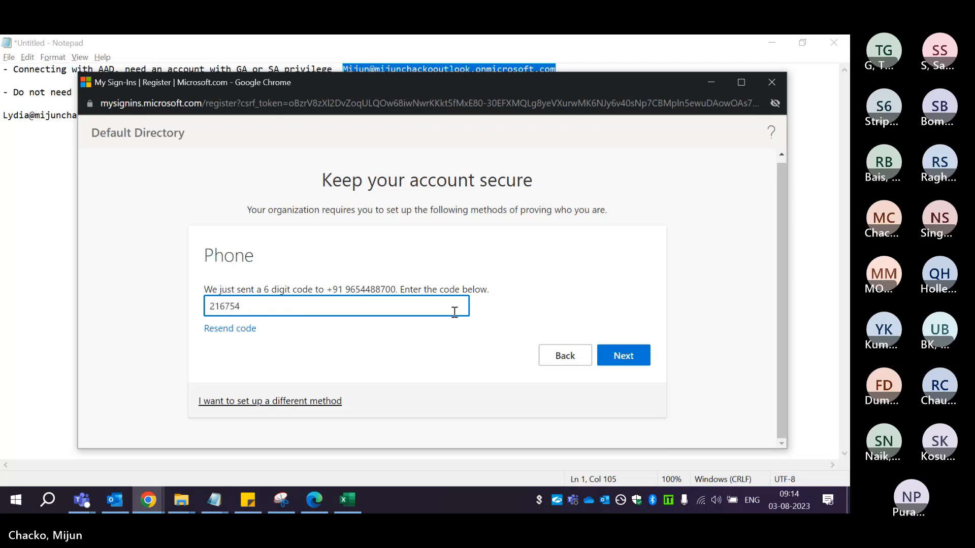
pyautogui.click(611, 357)
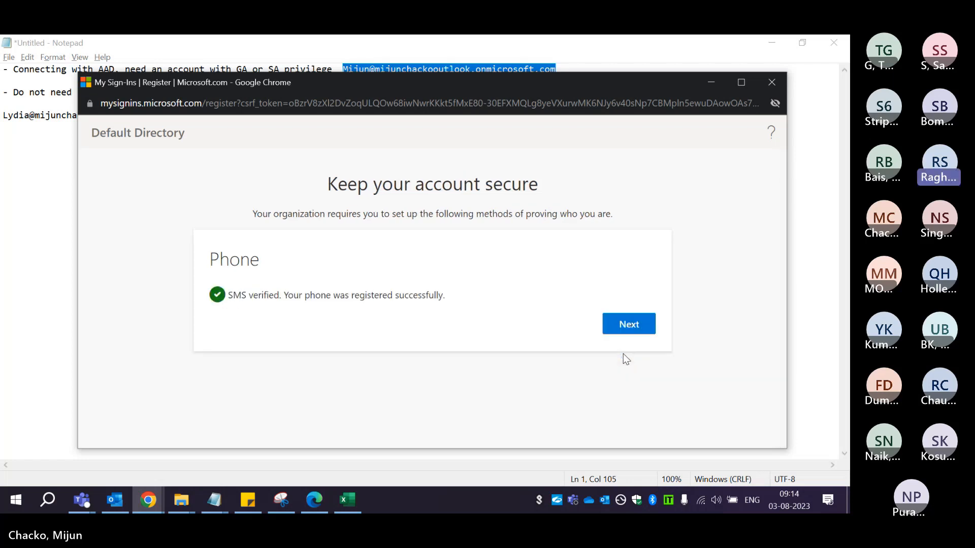
pyautogui.click(628, 328)
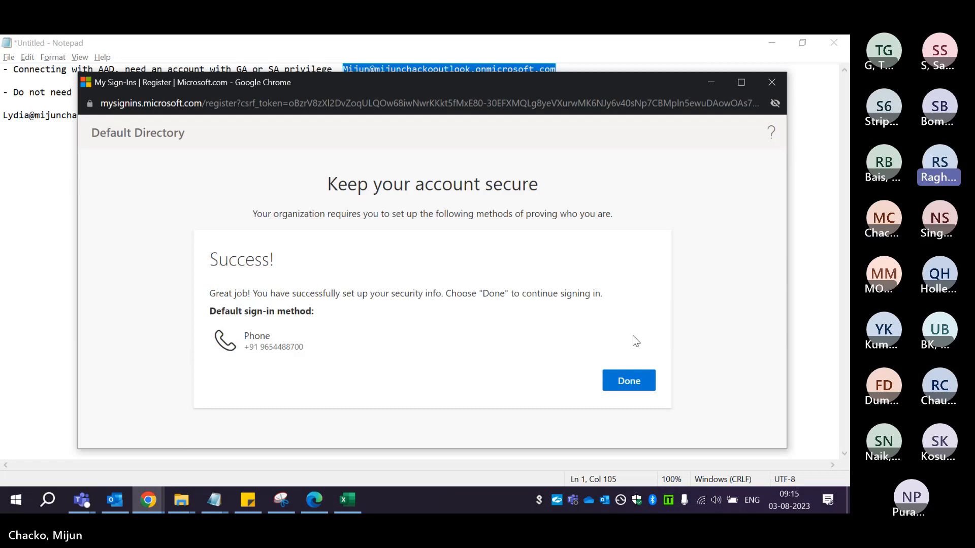
pyautogui.click(631, 381)
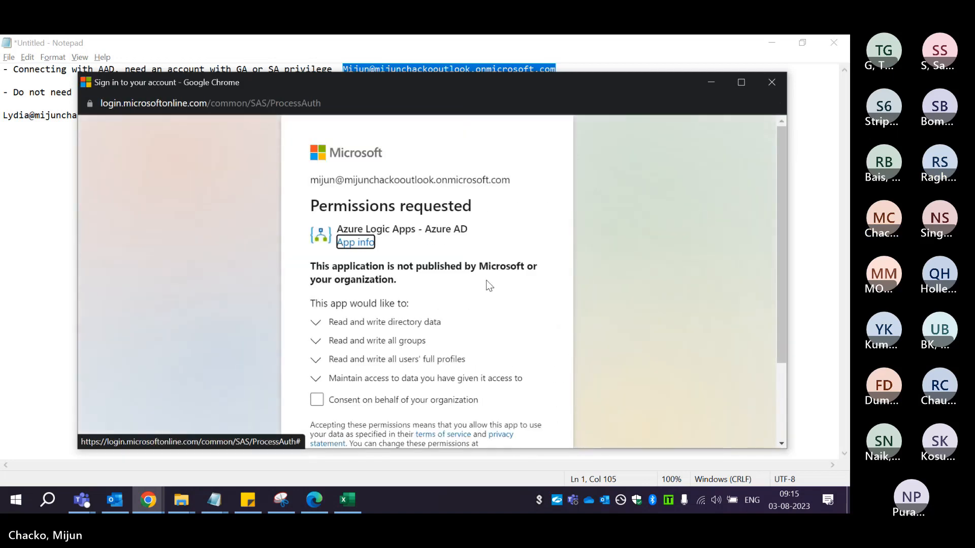
# - Tick 'Consent on behalf of your organization' and accept the Azure Logic Apps - Azure AD permissions
pyautogui.scroll(-2, 489, 285)
pyautogui.scroll(-1, 488, 284)
pyautogui.click(317, 295)
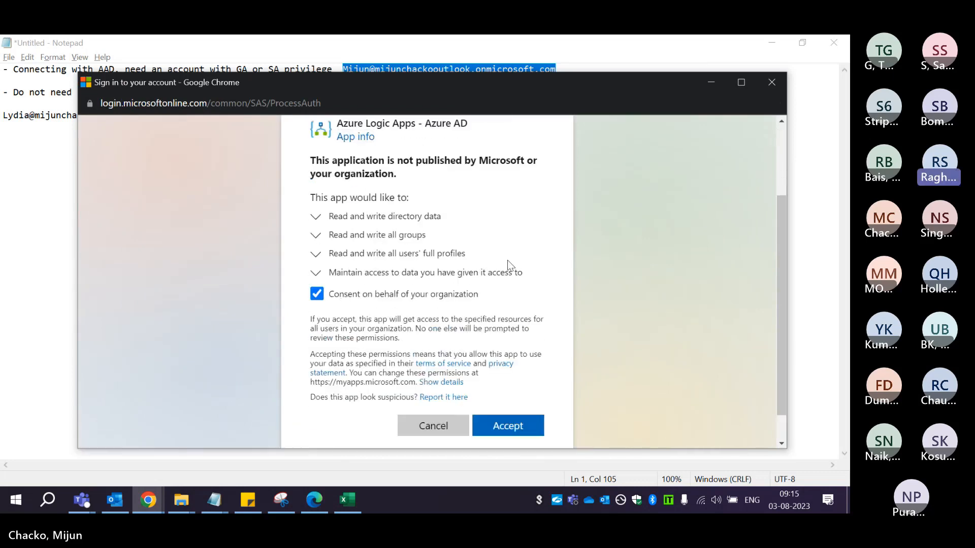
pyautogui.scroll(1, 512, 266)
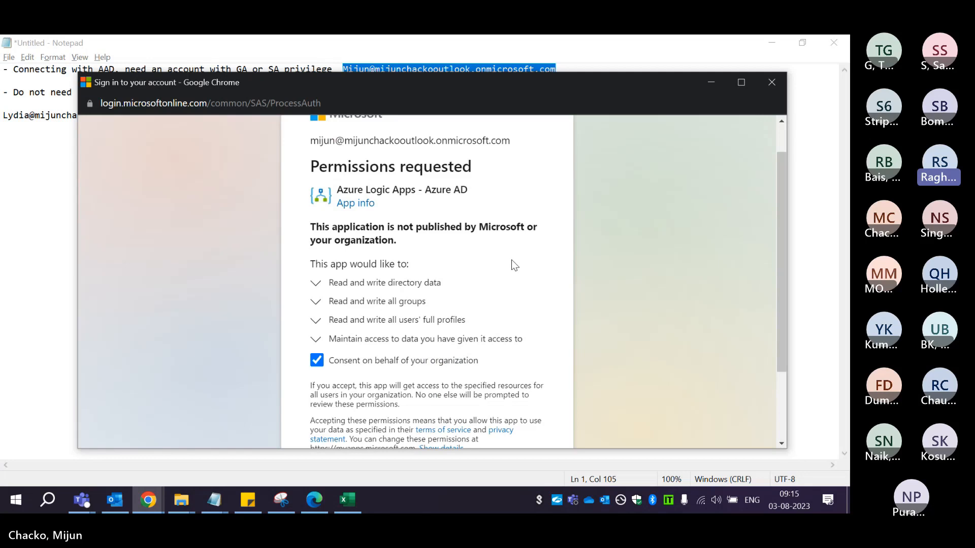
pyautogui.scroll(-2, 510, 260)
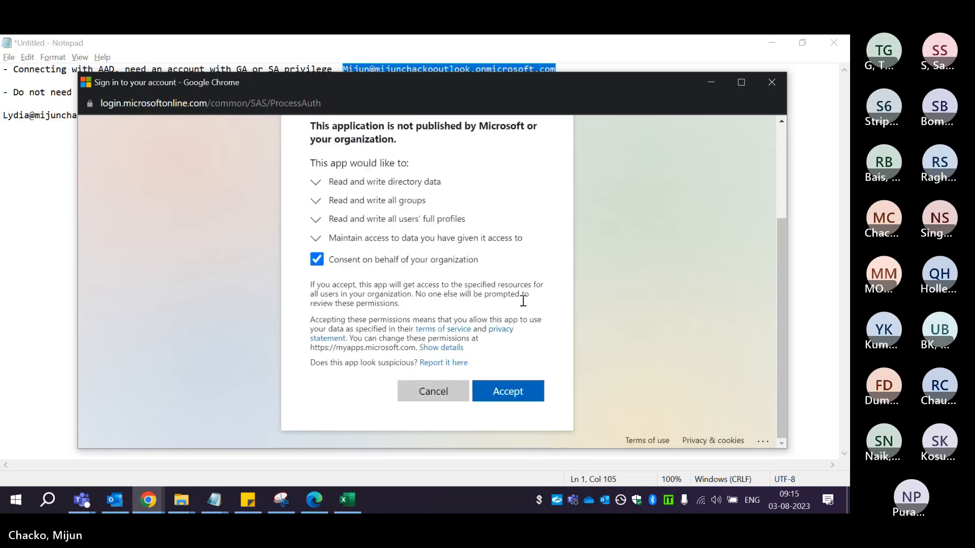
pyautogui.click(507, 391)
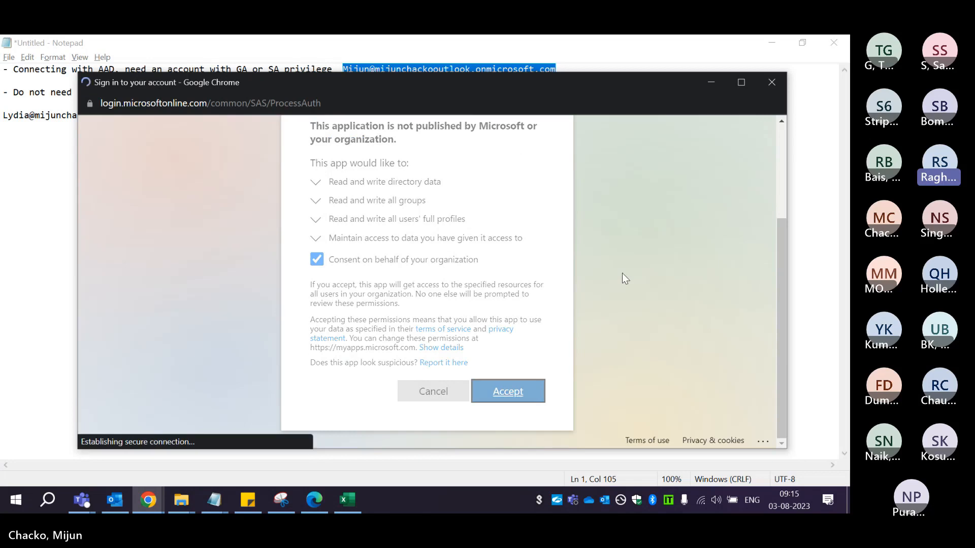
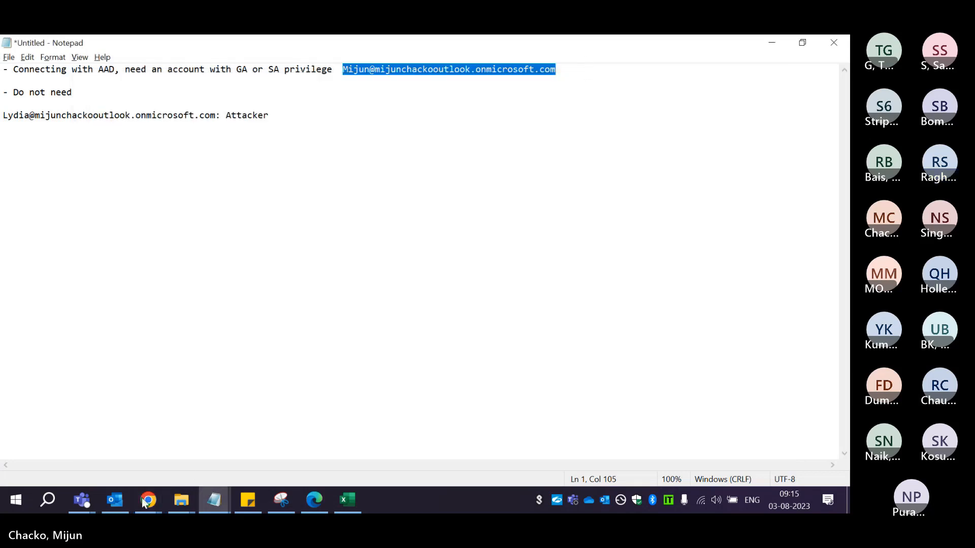
# - Return to the azuread-Block-AADUser-Incident Edit API connection window and save the authorized connection
pyautogui.click(150, 499)
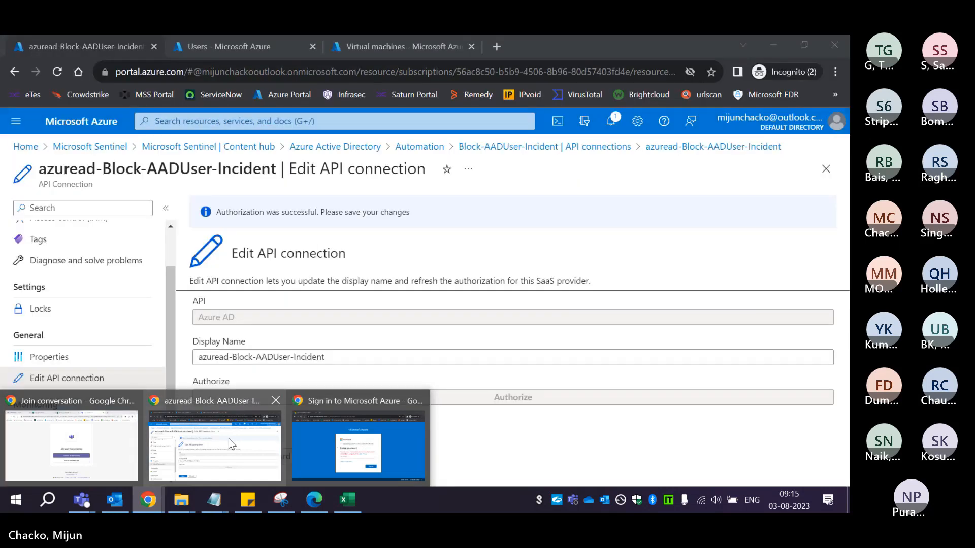
pyautogui.click(229, 438)
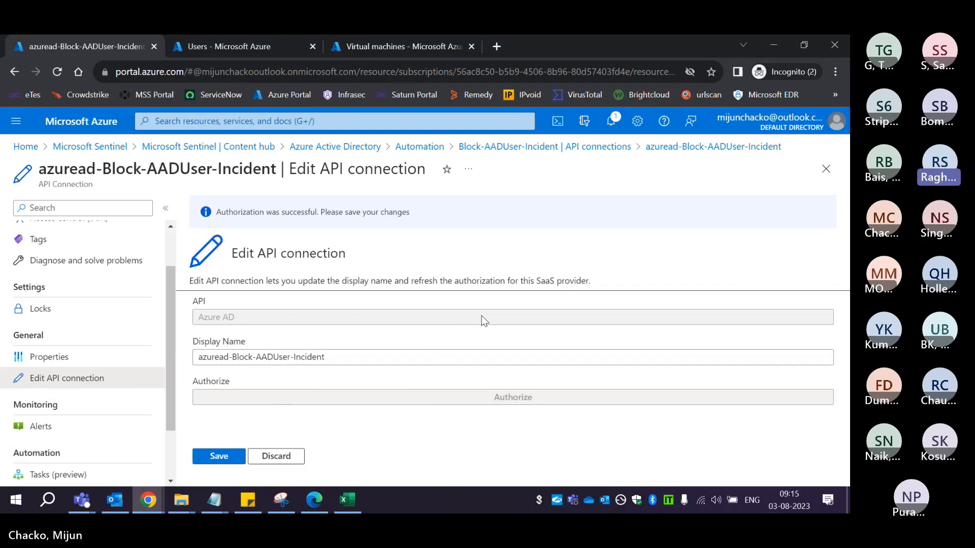
pyautogui.click(219, 457)
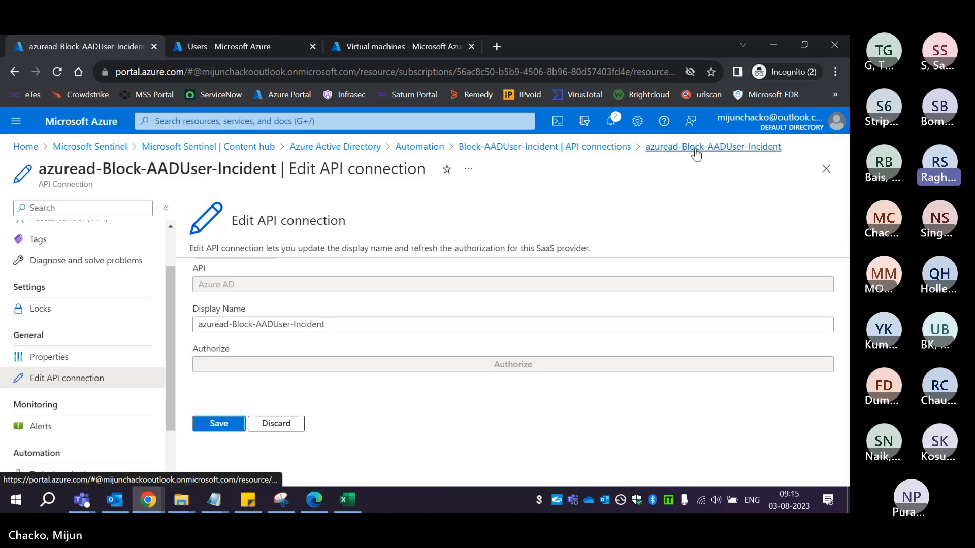
# - Check the microsoftsentinel connection, then open the failing office365-Block-AADUser-Incident connection for editing
pyautogui.click(600, 152)
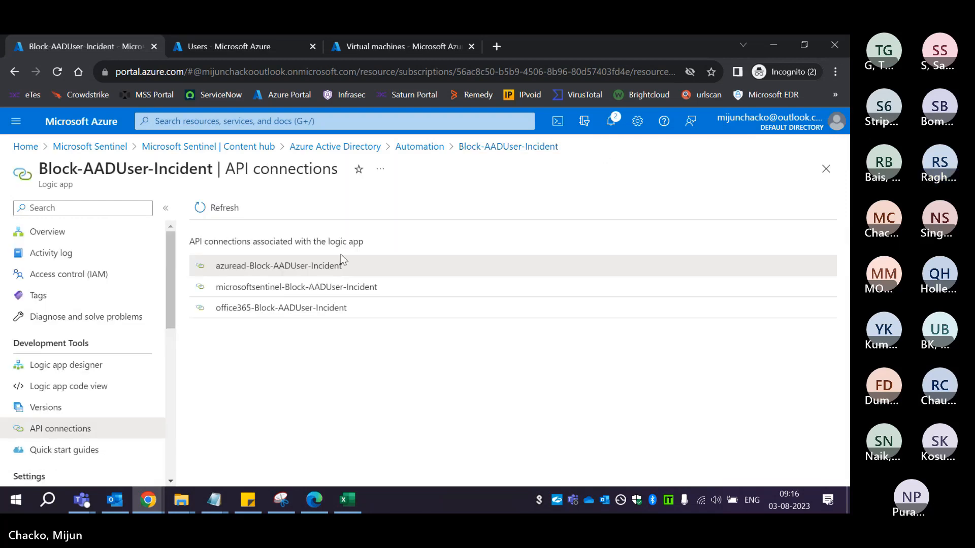
pyautogui.click(274, 291)
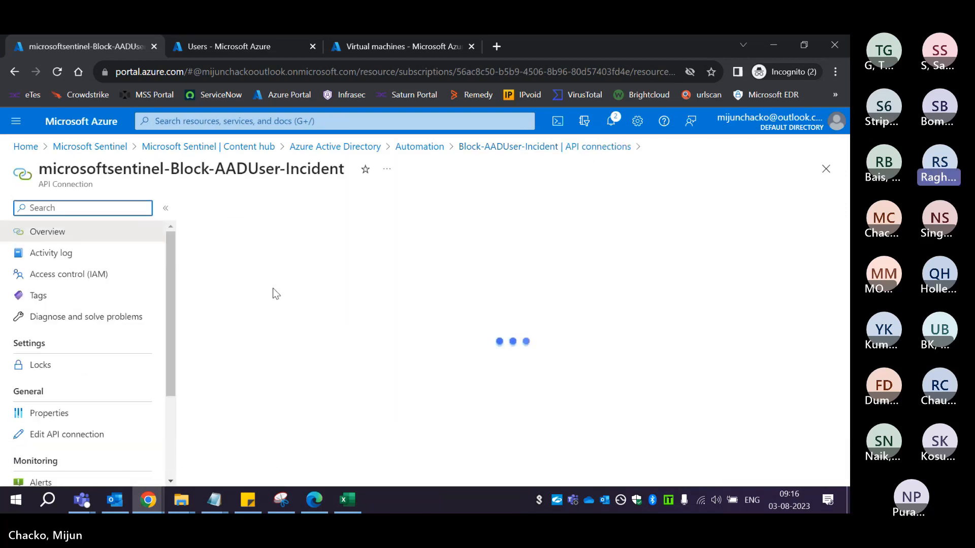
pyautogui.click(513, 150)
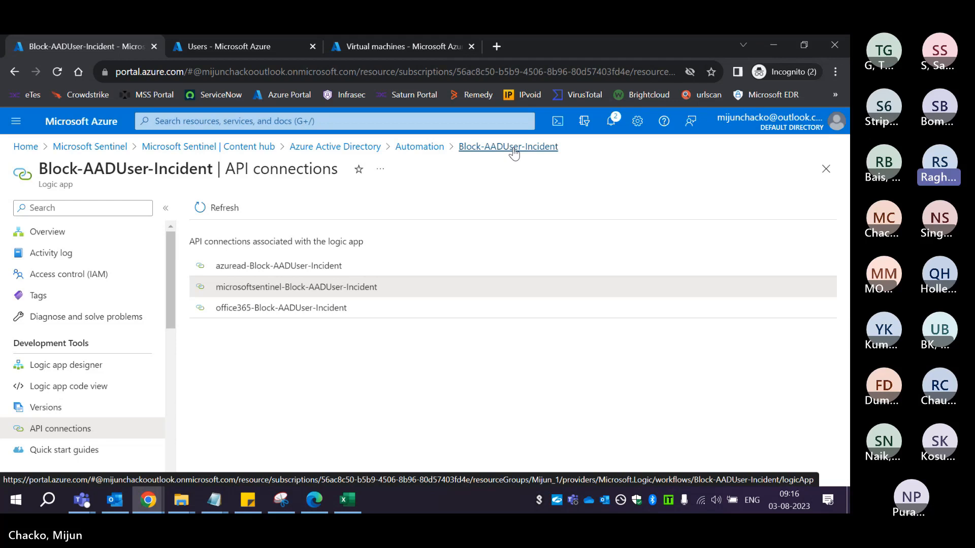
pyautogui.click(293, 307)
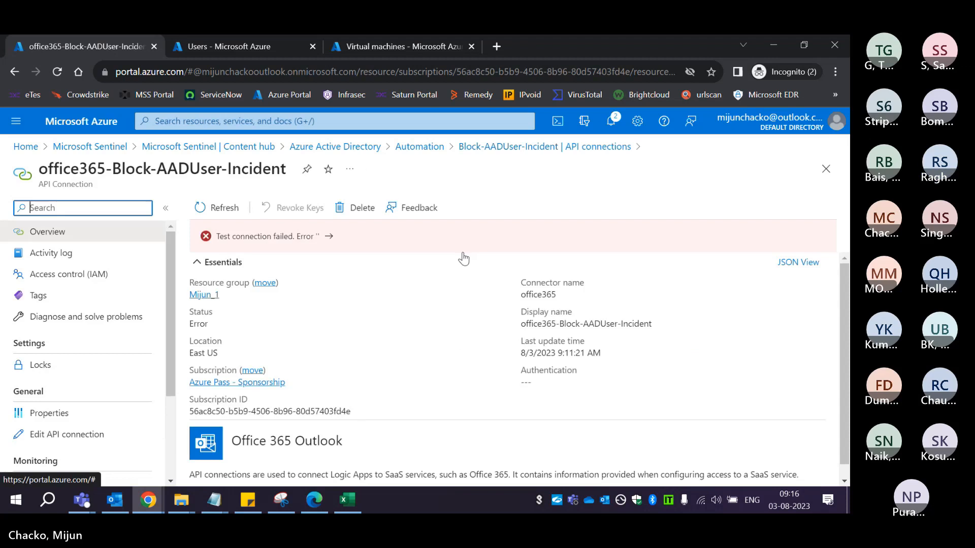
pyautogui.click(78, 443)
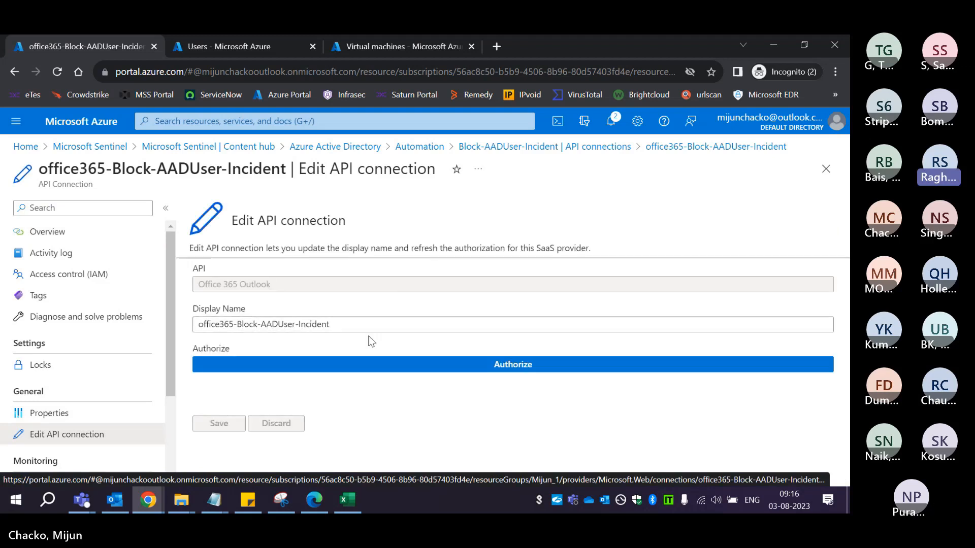
# - Authorize the office365-Block-AADUser-Incident connection by signing in with the test tenant account
pyautogui.click(532, 367)
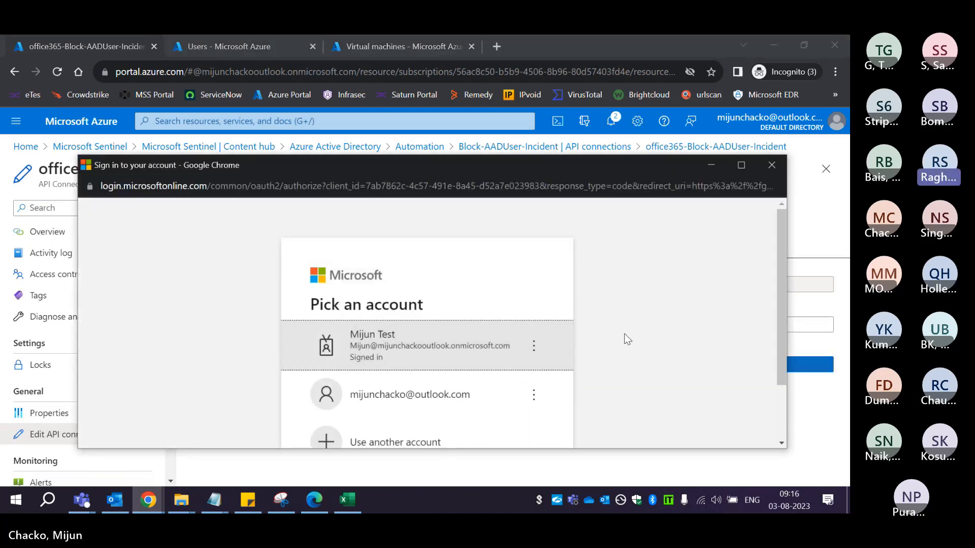
pyautogui.scroll(-2, 628, 339)
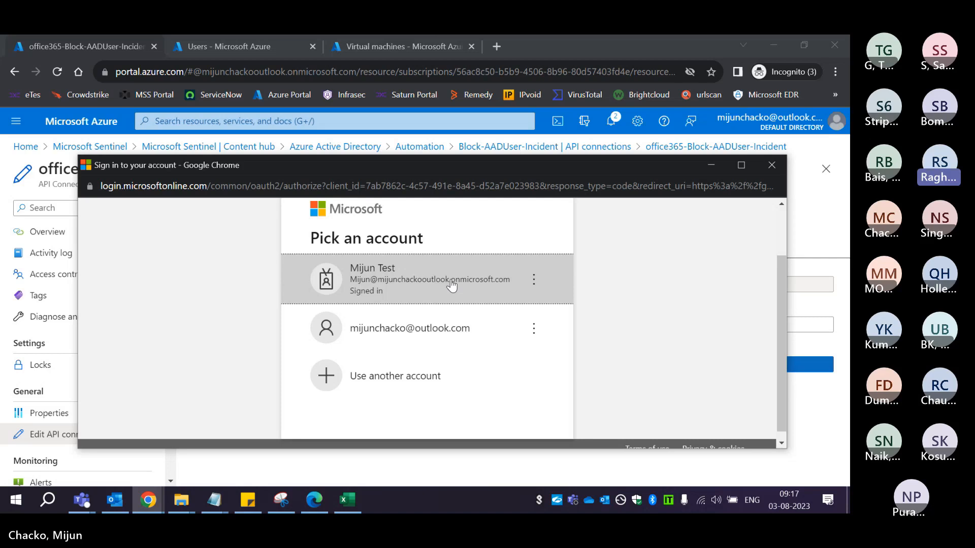
pyautogui.click(404, 288)
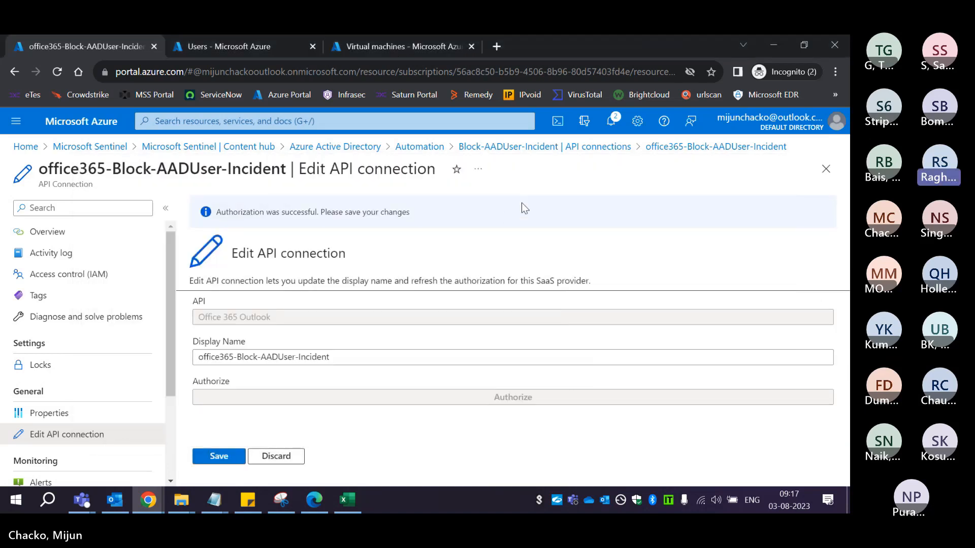
# - Save the office365 authorization, then return to the Block-AADUser-Incident API connections list
pyautogui.click(219, 456)
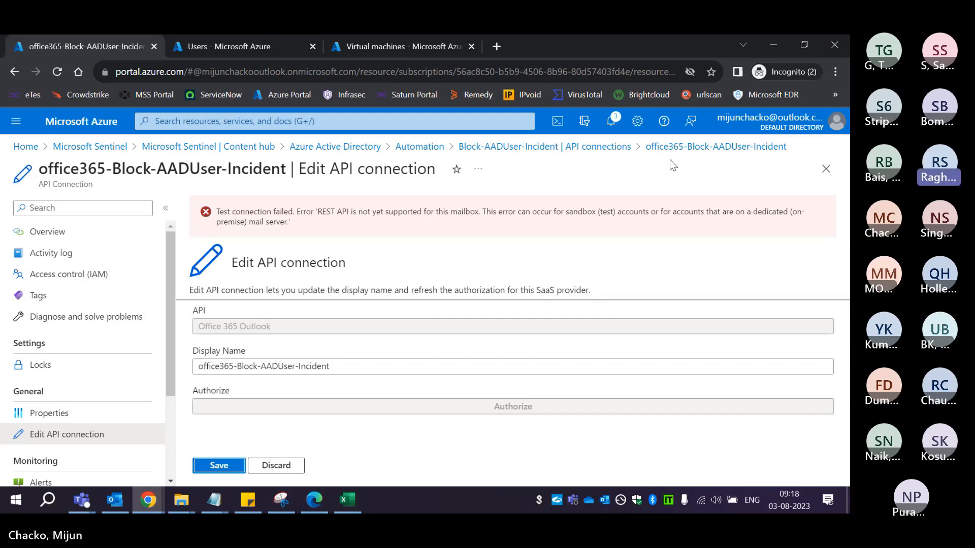
pyautogui.click(586, 152)
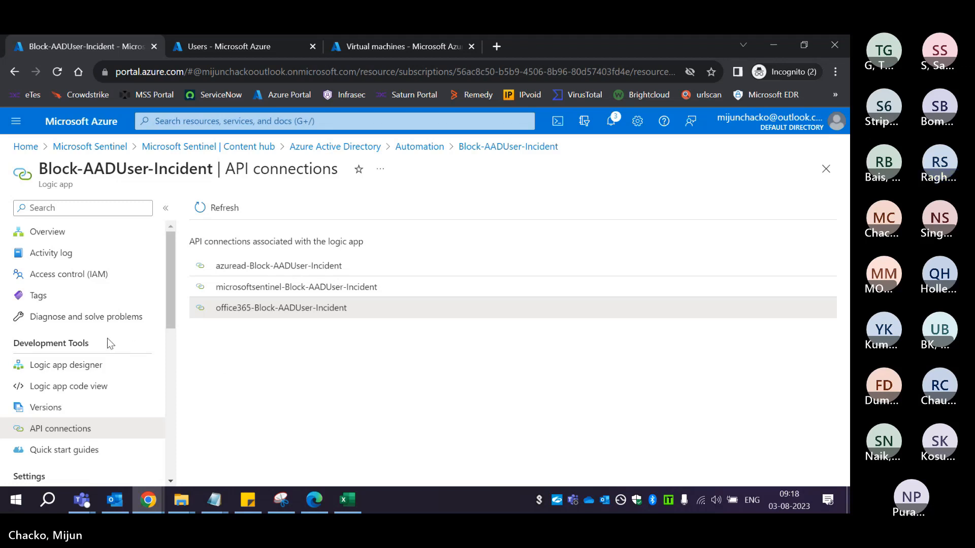
# - In the Logic app designer, expand the Microsoft Sentinel incident trigger and Entities - Get Accounts cards
pyautogui.click(72, 365)
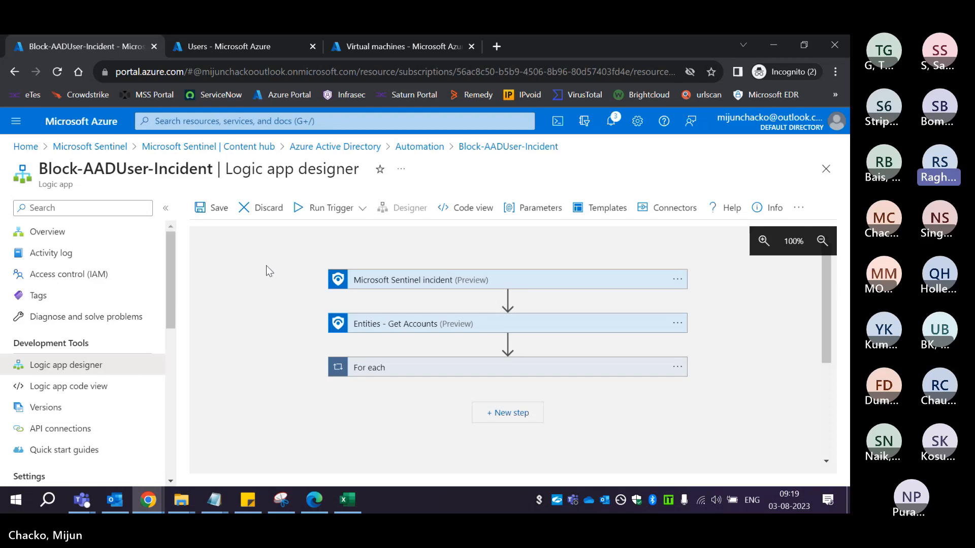
pyautogui.click(464, 279)
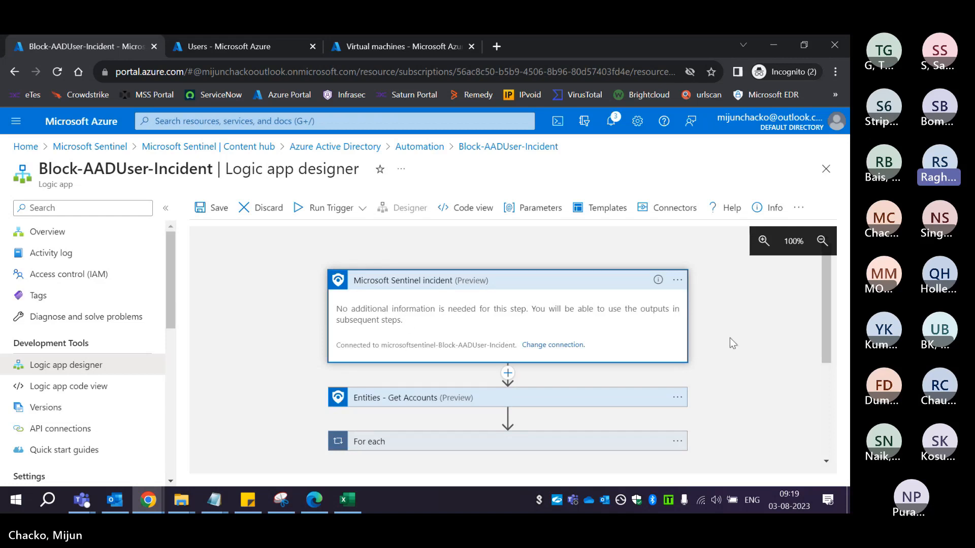
pyautogui.scroll(-1, 729, 337)
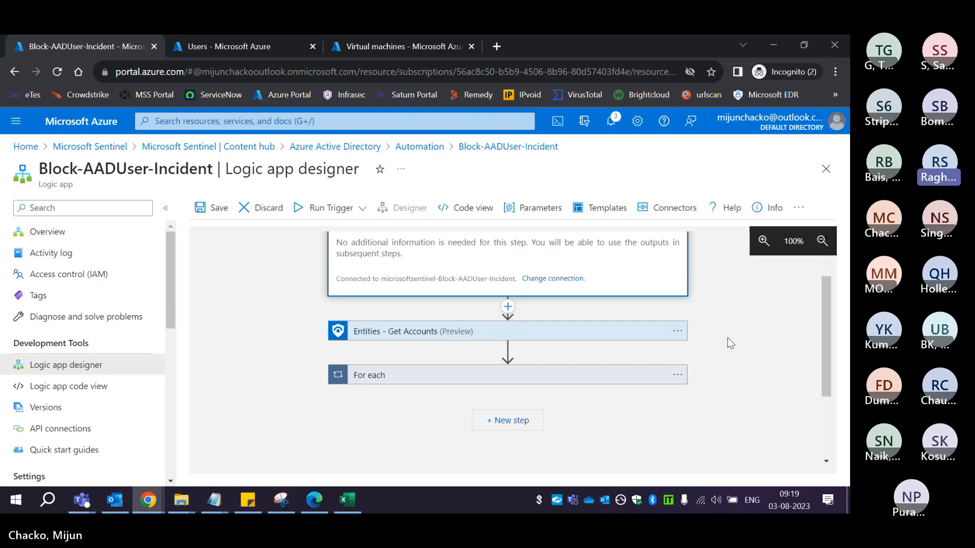
pyautogui.click(548, 335)
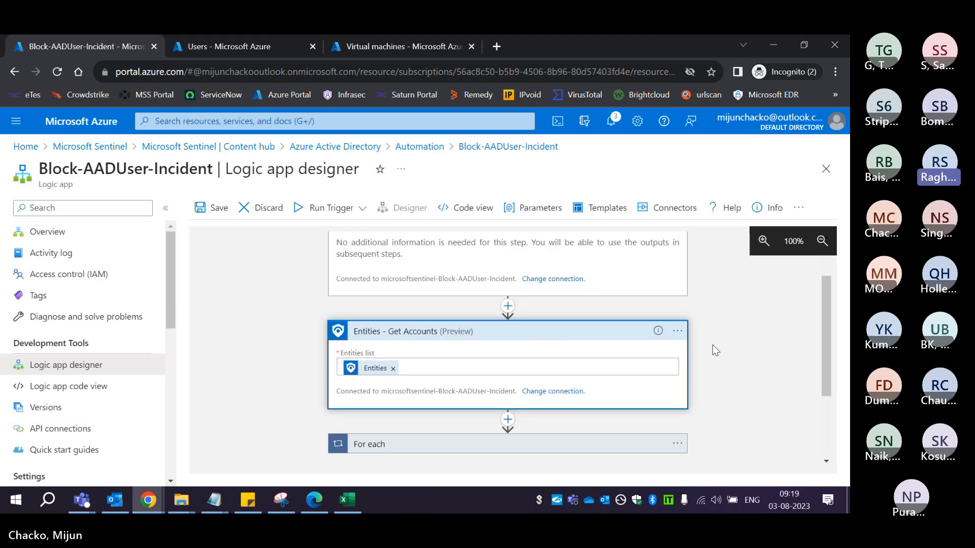
pyautogui.scroll(-1, 712, 346)
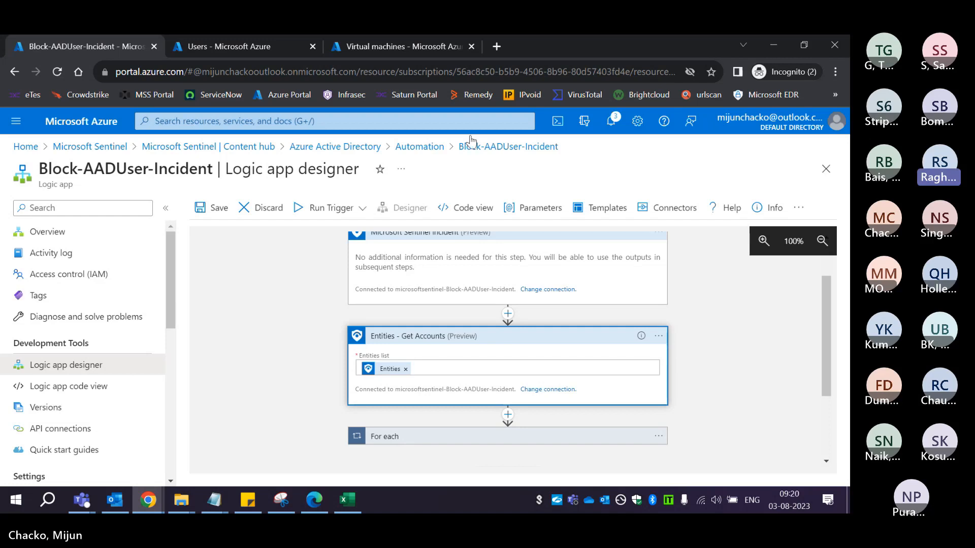
pyautogui.moveTo(247, 49)
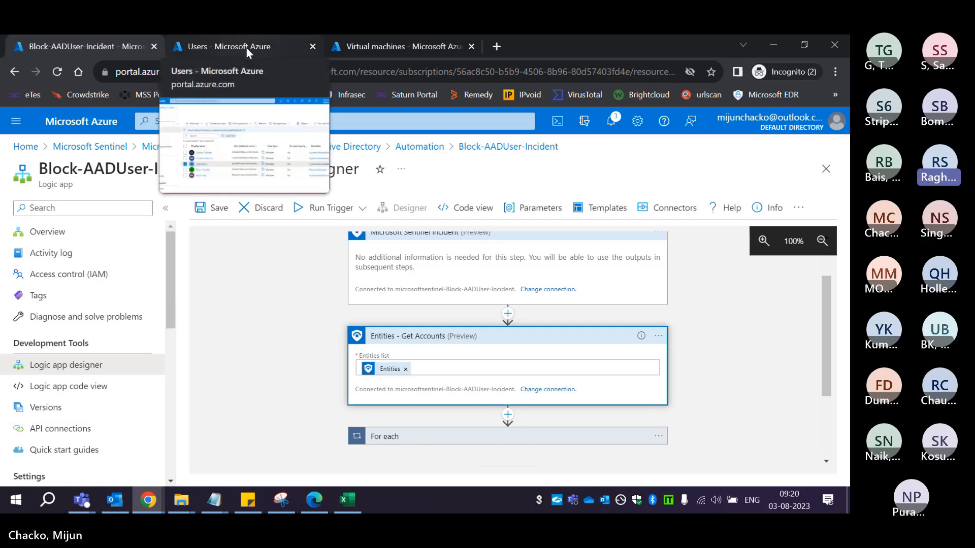
# - From the Users tab, navigate to the Production-LAW workspace's Analytics page in Microsoft Sentinel
pyautogui.click(97, 48)
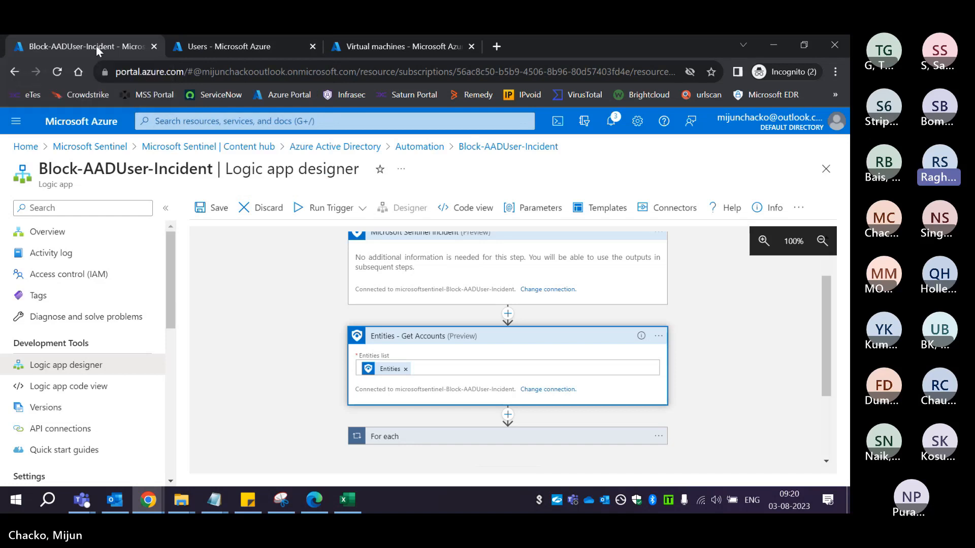
pyautogui.click(206, 45)
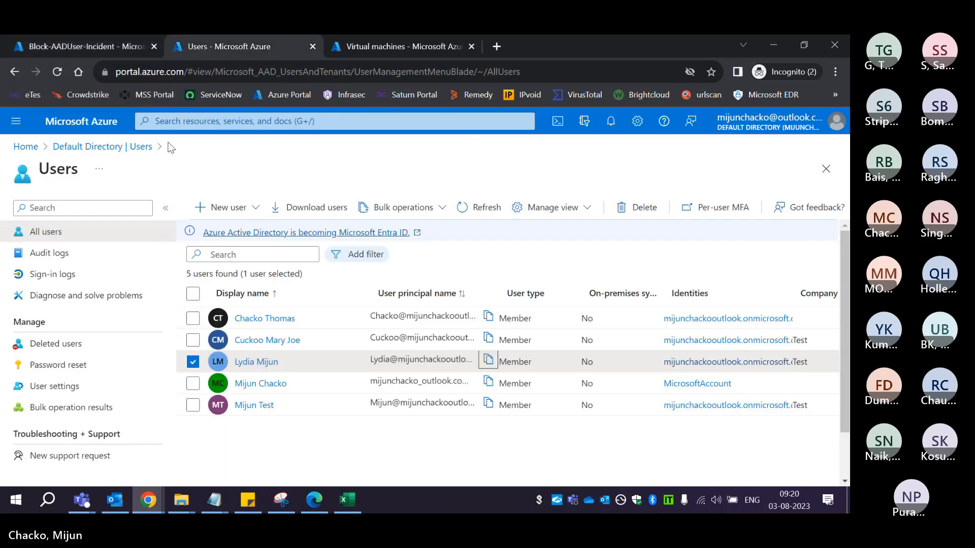
pyautogui.click(32, 151)
pyautogui.click(257, 206)
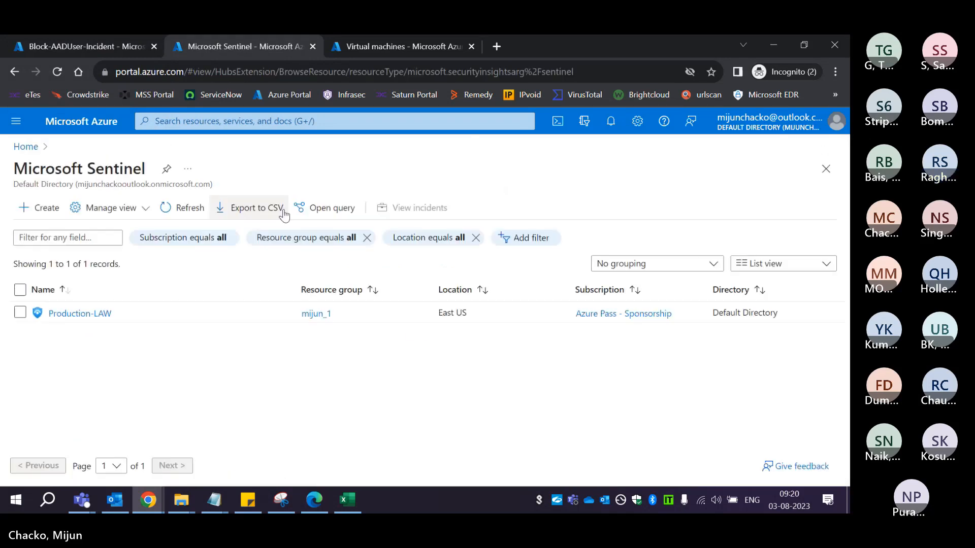
pyautogui.click(94, 313)
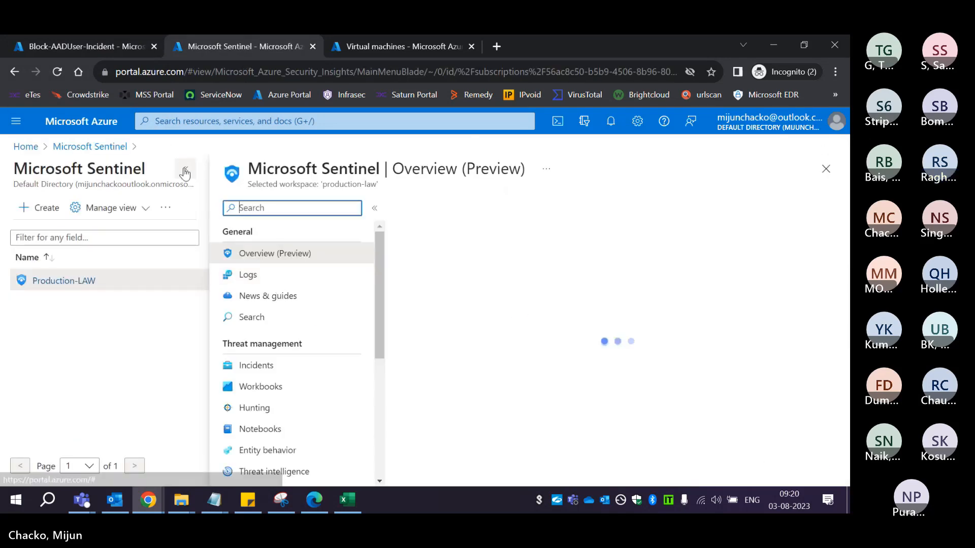
pyautogui.click(185, 173)
pyautogui.scroll(-3, 119, 387)
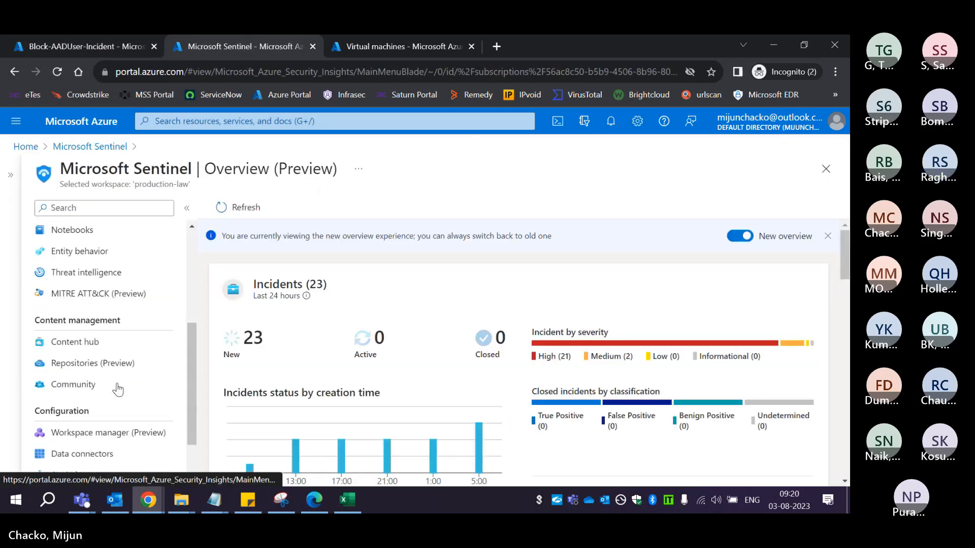
pyautogui.scroll(-1, 117, 389)
pyautogui.click(68, 409)
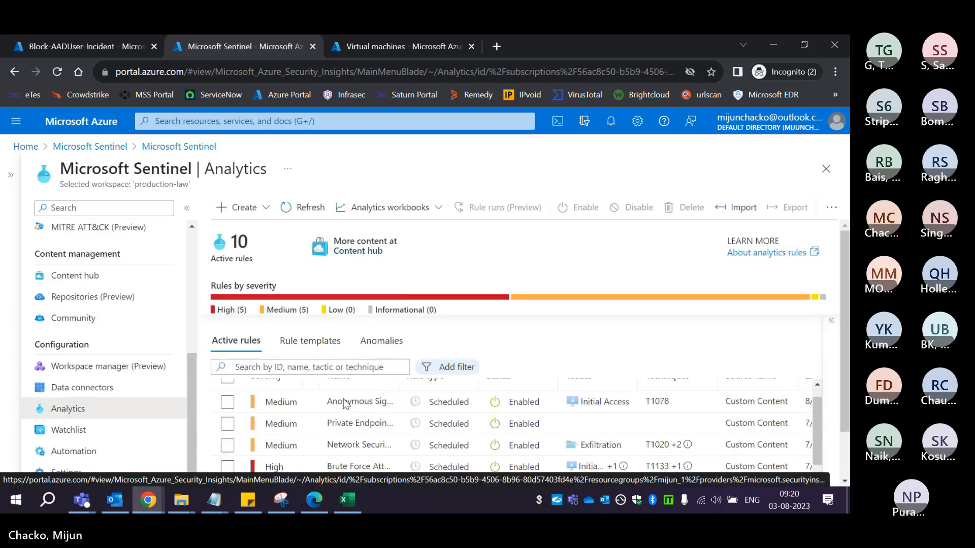
# - Select the Brute Force Attack on Azure Portal rule, view its details, and open it for editing
pyautogui.scroll(-2, 344, 406)
pyautogui.click(227, 439)
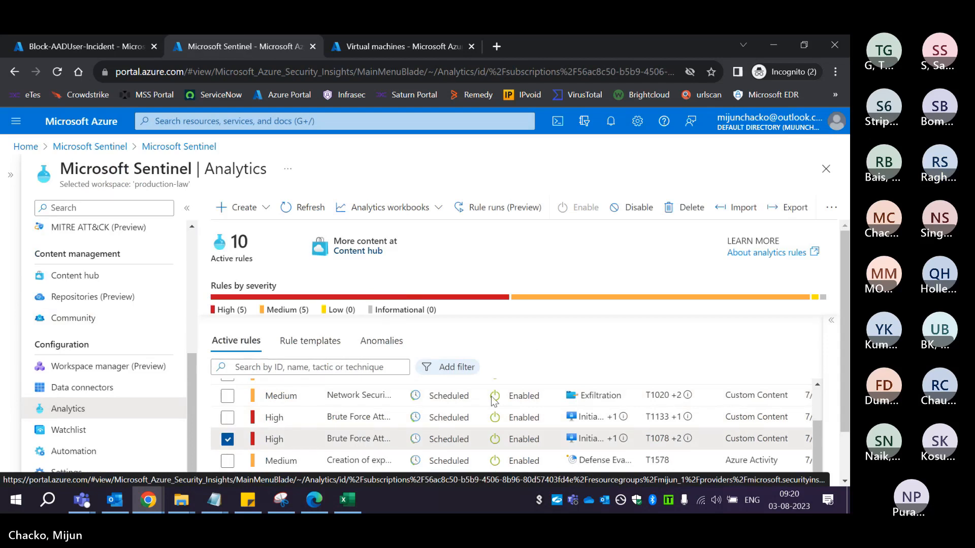
pyautogui.click(826, 322)
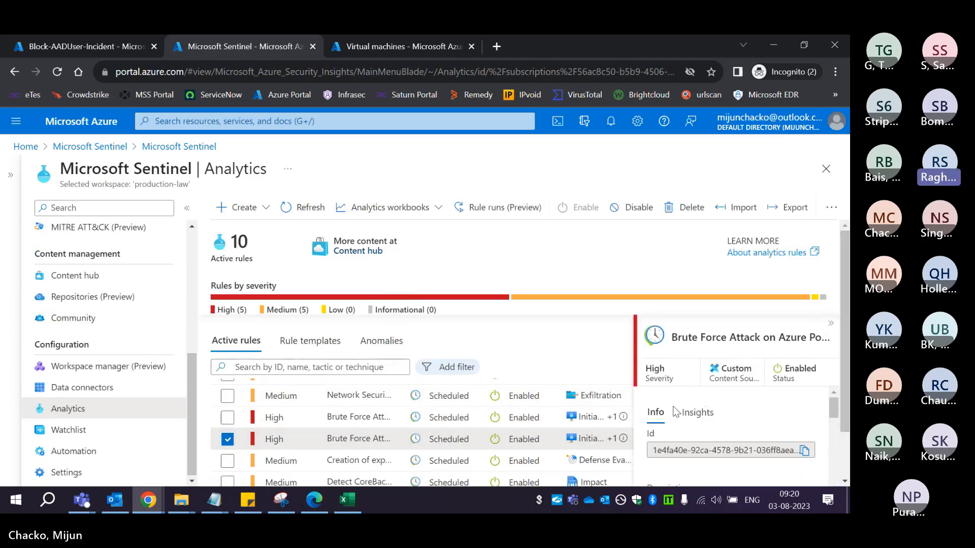
pyautogui.scroll(-5, 676, 411)
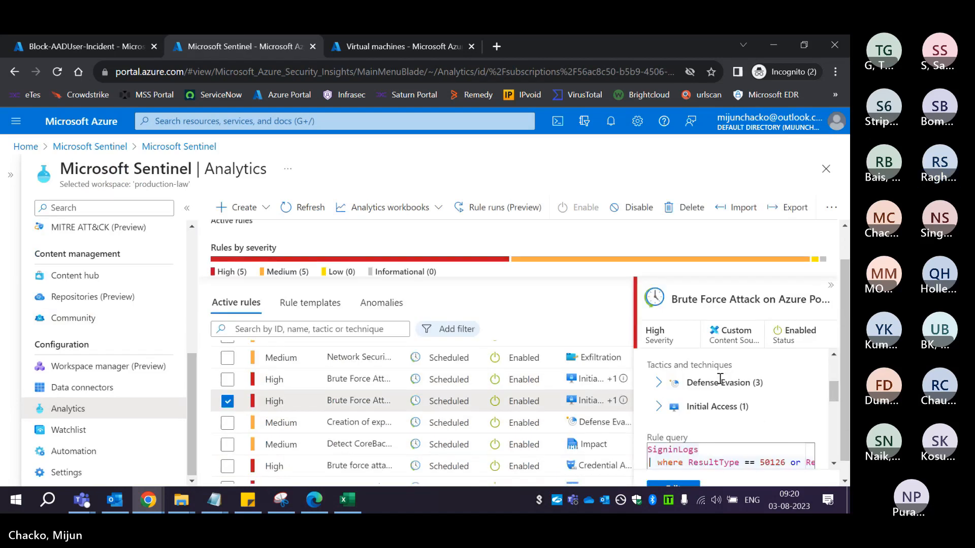
pyautogui.click(674, 467)
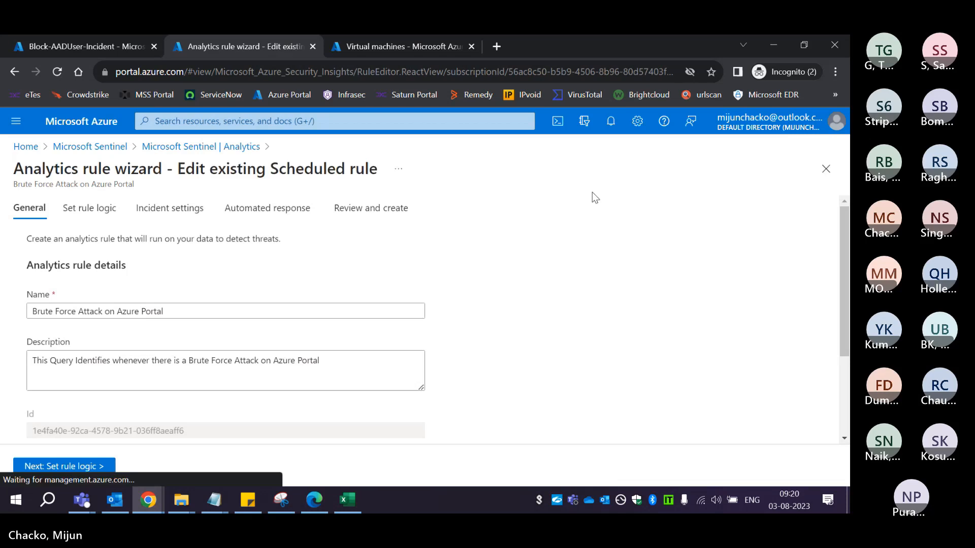
pyautogui.click(99, 212)
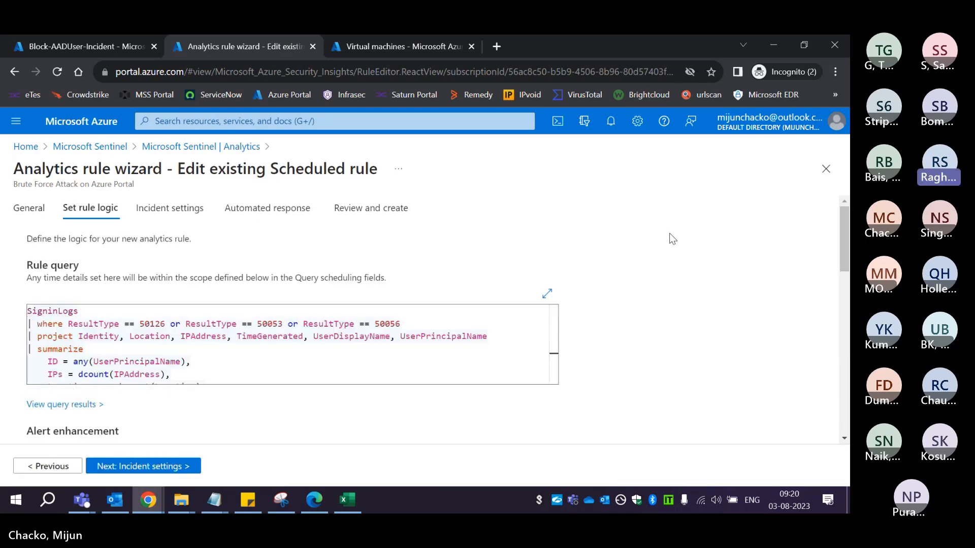
pyautogui.scroll(-2, 287, 352)
pyautogui.scroll(-3, 288, 352)
pyautogui.click(36, 396)
pyautogui.scroll(-3, 660, 340)
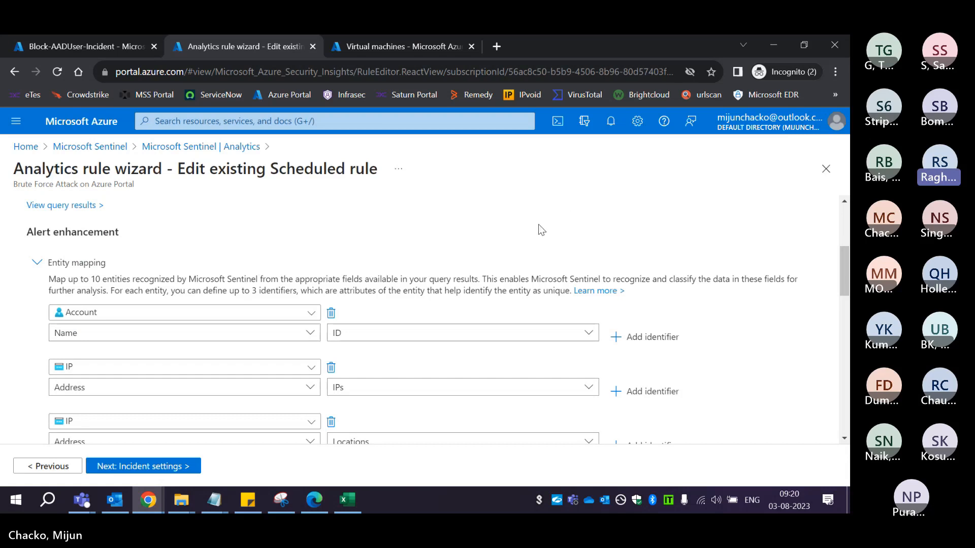
pyautogui.scroll(4, 347, 291)
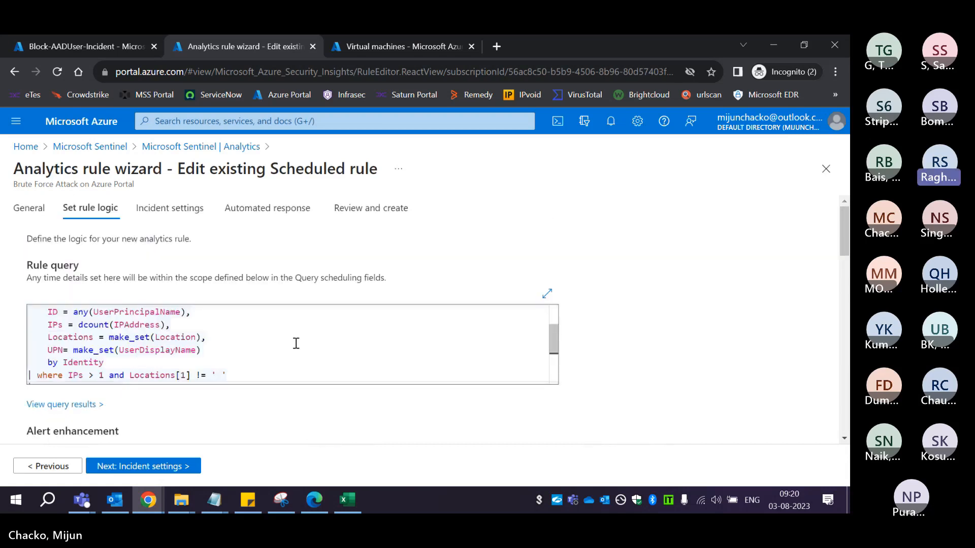
pyautogui.moveTo(47, 312); pyautogui.dragTo(86, 310)
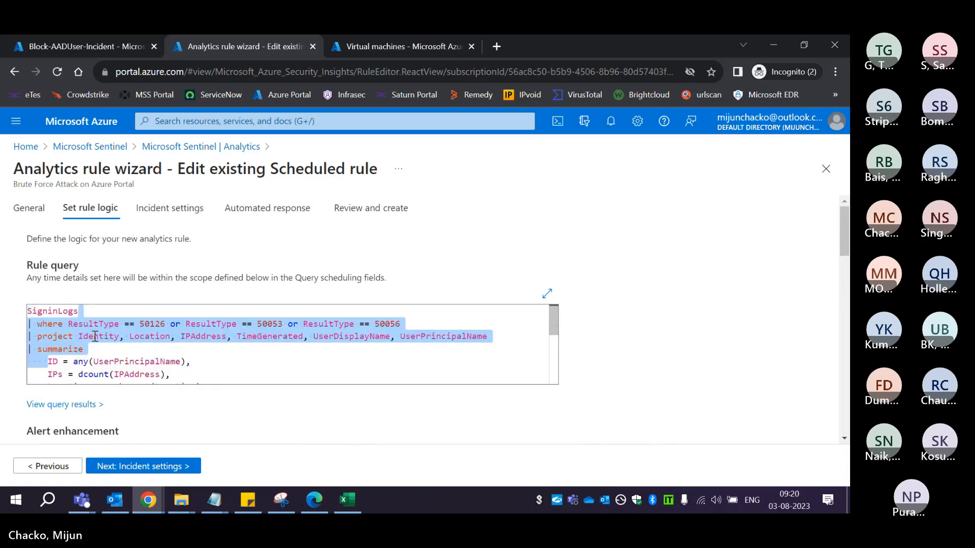
pyautogui.moveTo(186, 363); pyautogui.dragTo(47, 362)
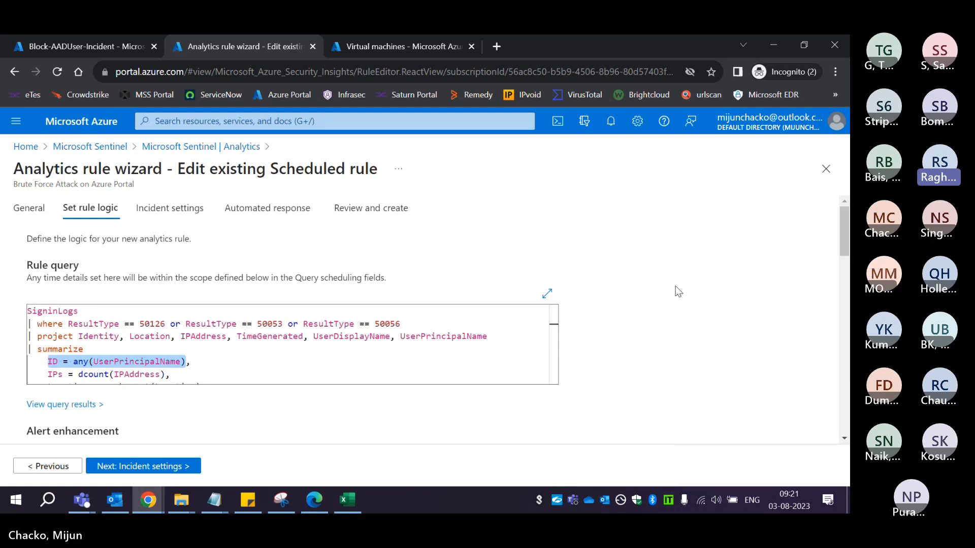
pyautogui.scroll(-4, 677, 289)
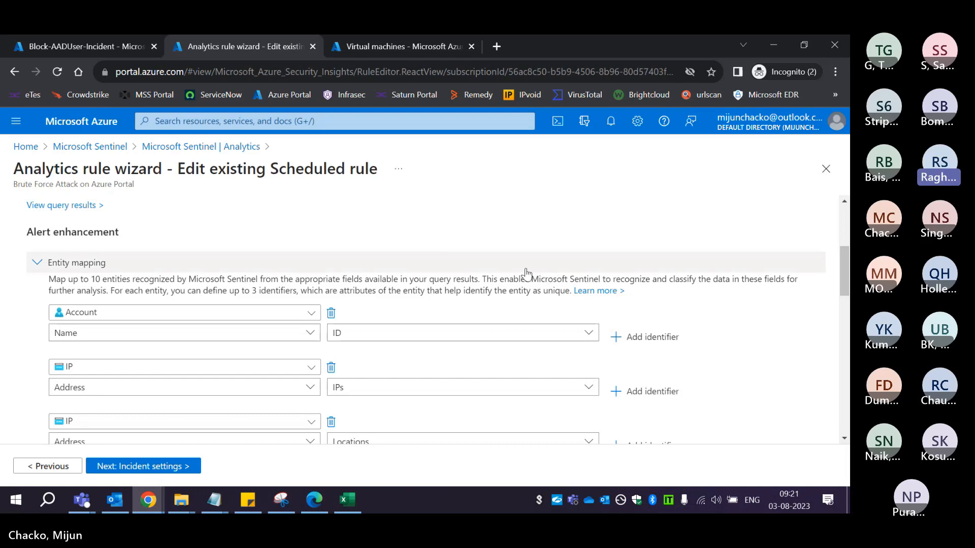
# - On the Block-AADUser-Incident designer tab, expand the For each loop and its 'Update user - disable user' action
pyautogui.click(89, 46)
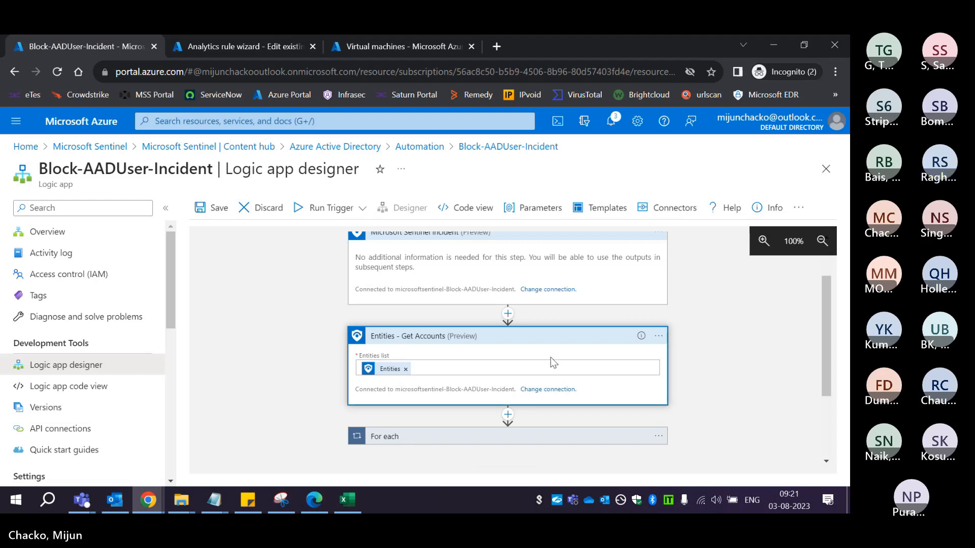
pyautogui.click(430, 436)
pyautogui.scroll(-1, 728, 328)
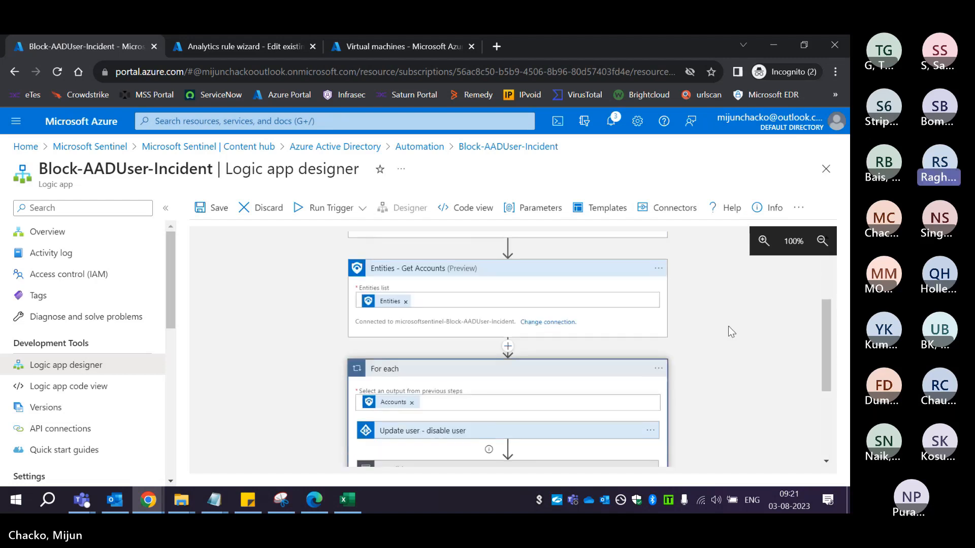
pyautogui.scroll(-1, 728, 326)
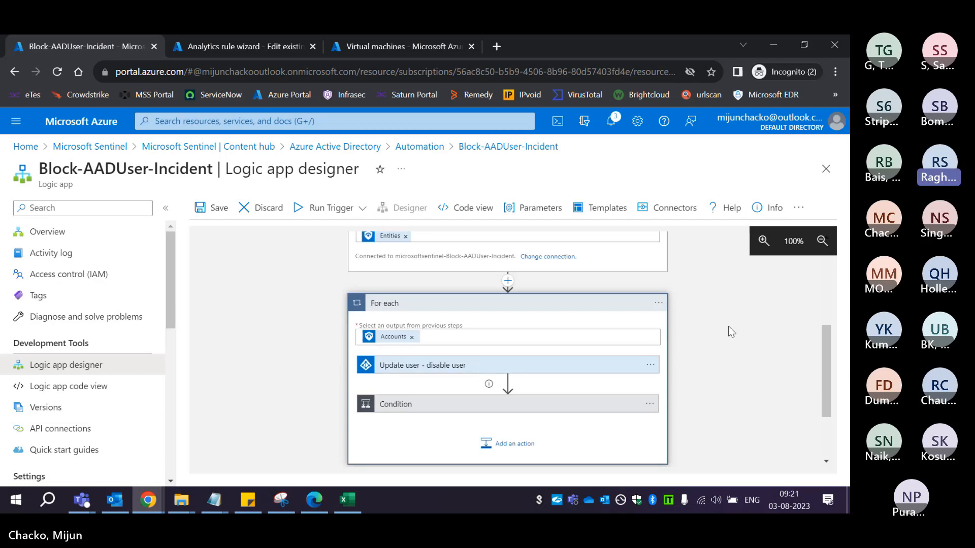
pyautogui.click(433, 365)
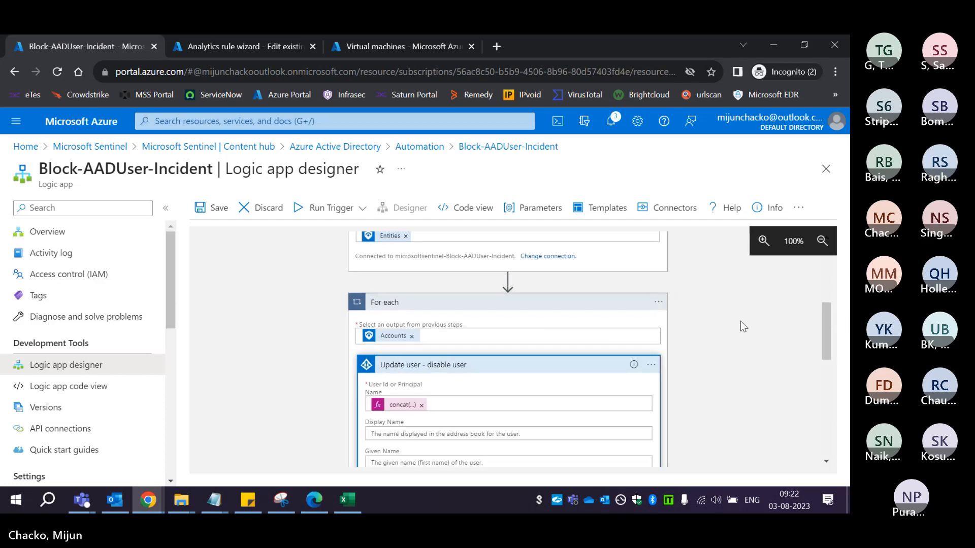
pyautogui.scroll(-1, 746, 325)
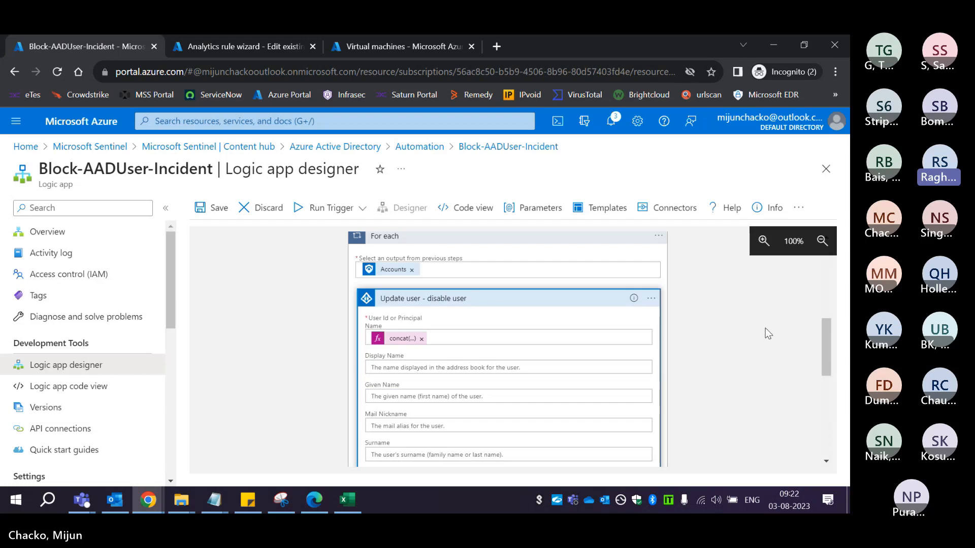
# - Replace the User Id concat(...) token with Accounts Name from the Dynamic content list
pyautogui.click(422, 339)
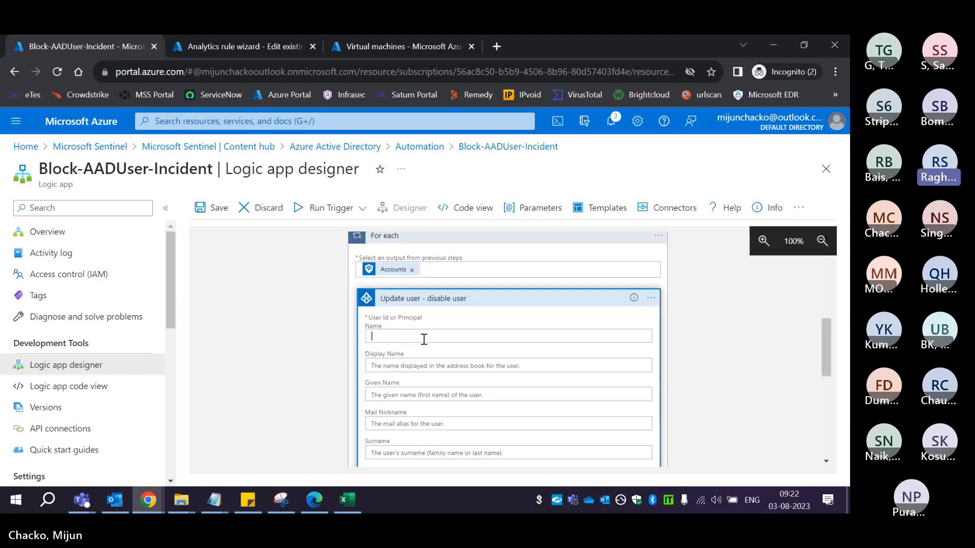
pyautogui.click(410, 337)
pyautogui.click(717, 330)
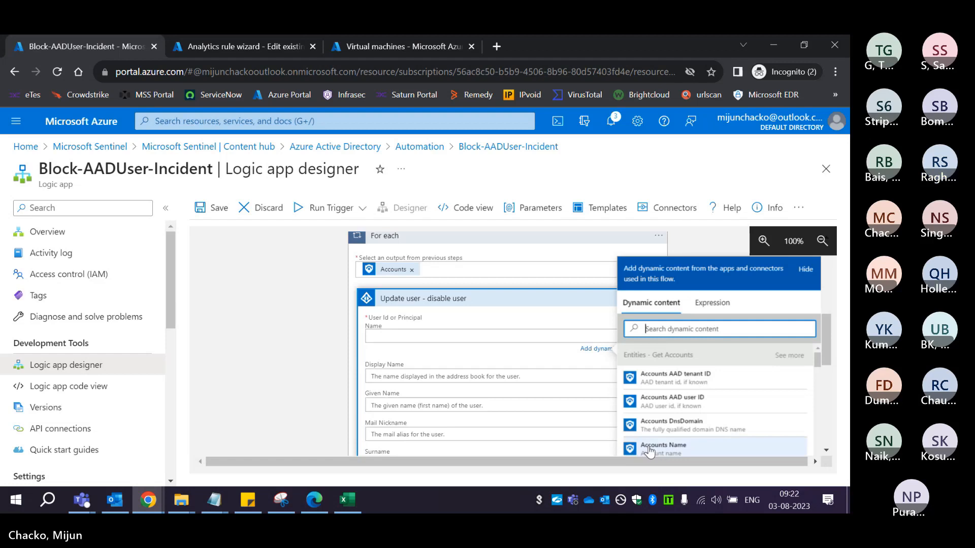
pyautogui.scroll(-1, 691, 426)
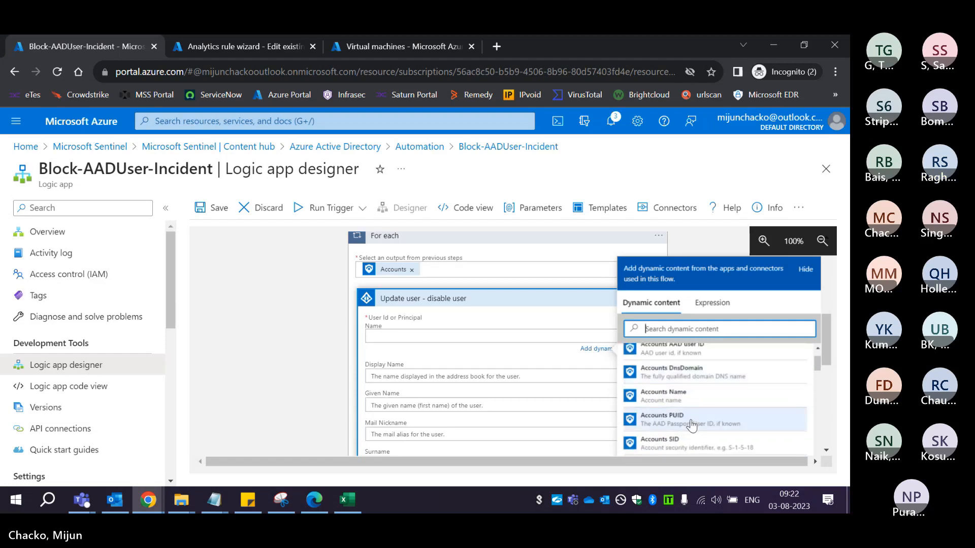
pyautogui.click(677, 397)
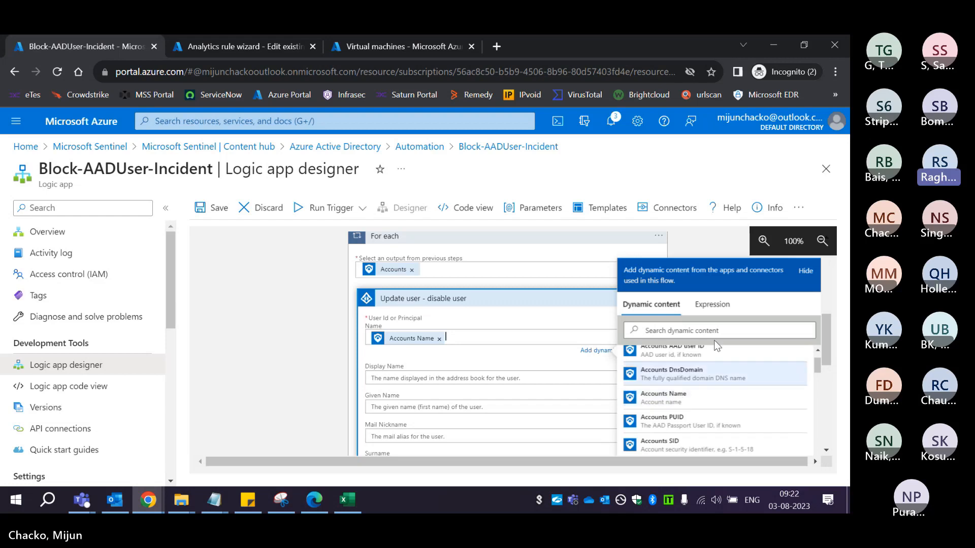
pyautogui.click(804, 273)
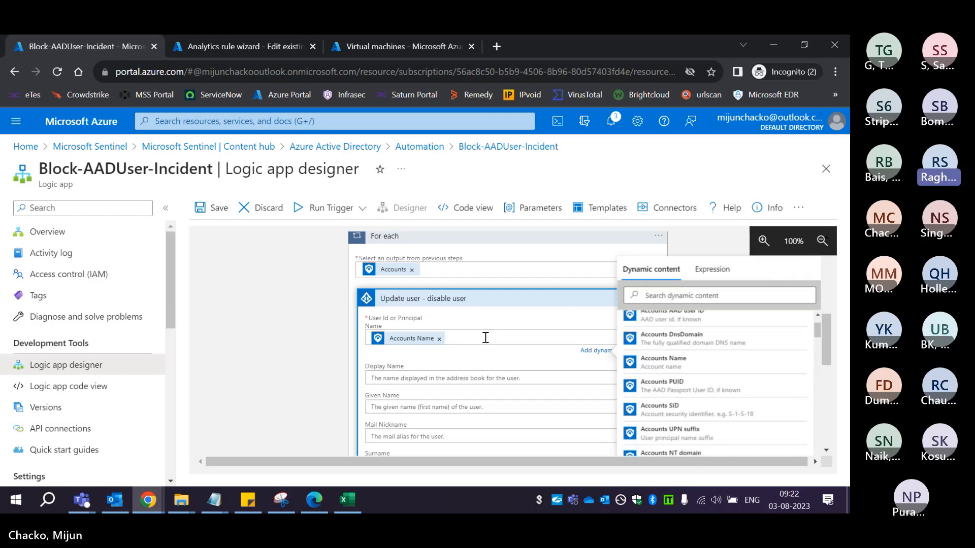
# - Re-insert Accounts Name into User Id, close the dynamic content list, and review the step
pyautogui.click(439, 339)
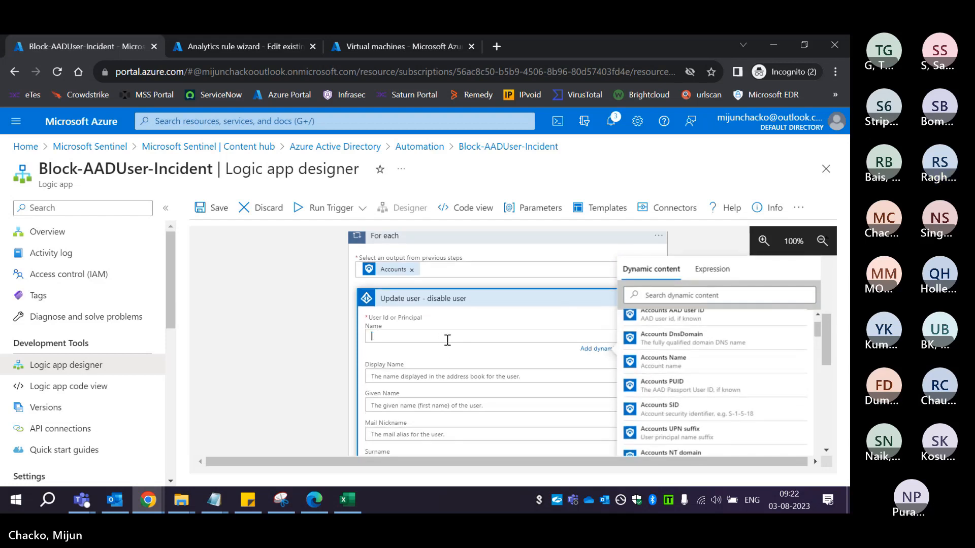
pyautogui.click(663, 362)
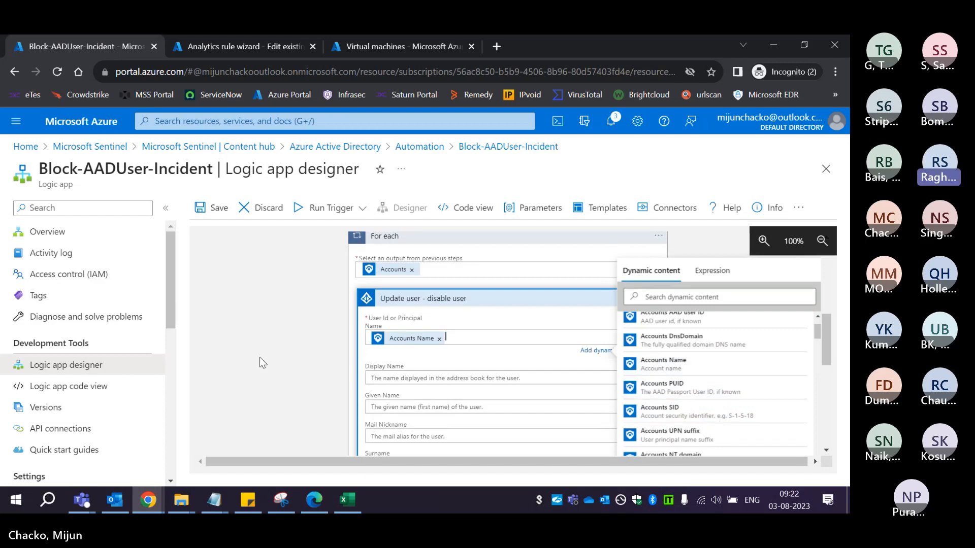
pyautogui.click(412, 379)
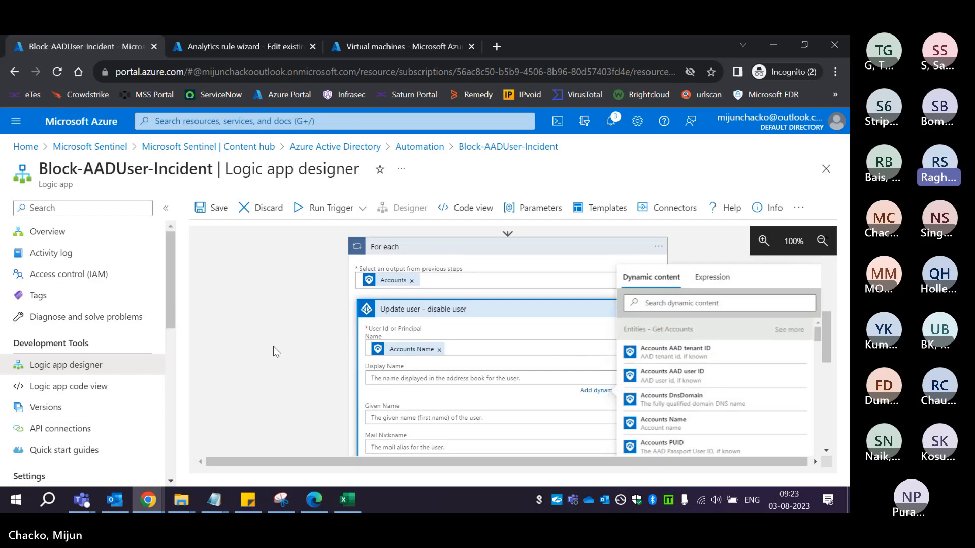
pyautogui.click(272, 346)
pyautogui.scroll(-2, 592, 317)
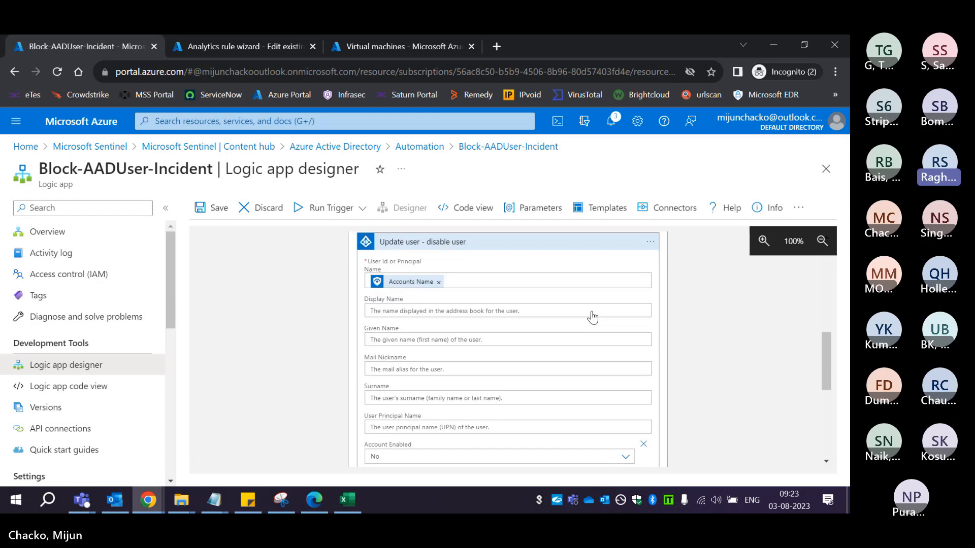
pyautogui.scroll(-2, 751, 316)
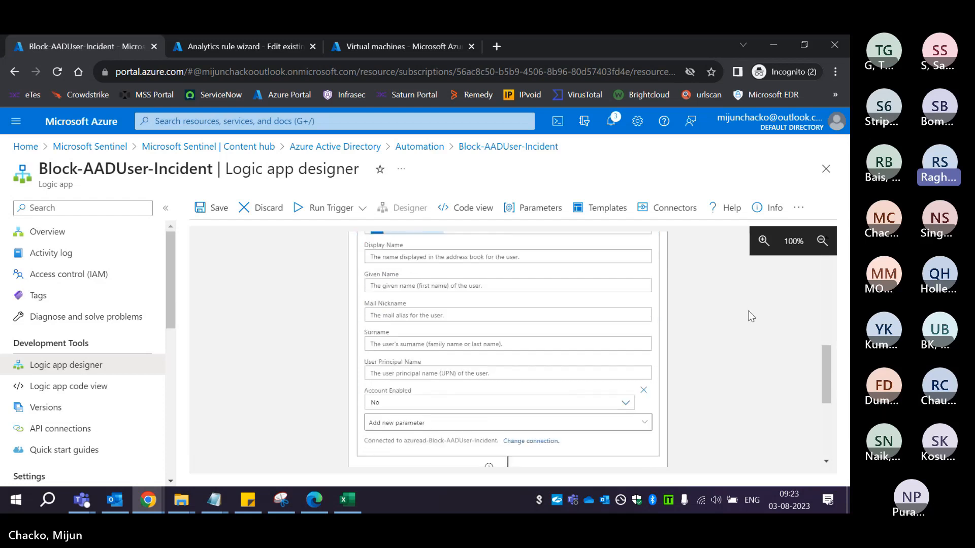
pyautogui.scroll(2, 752, 317)
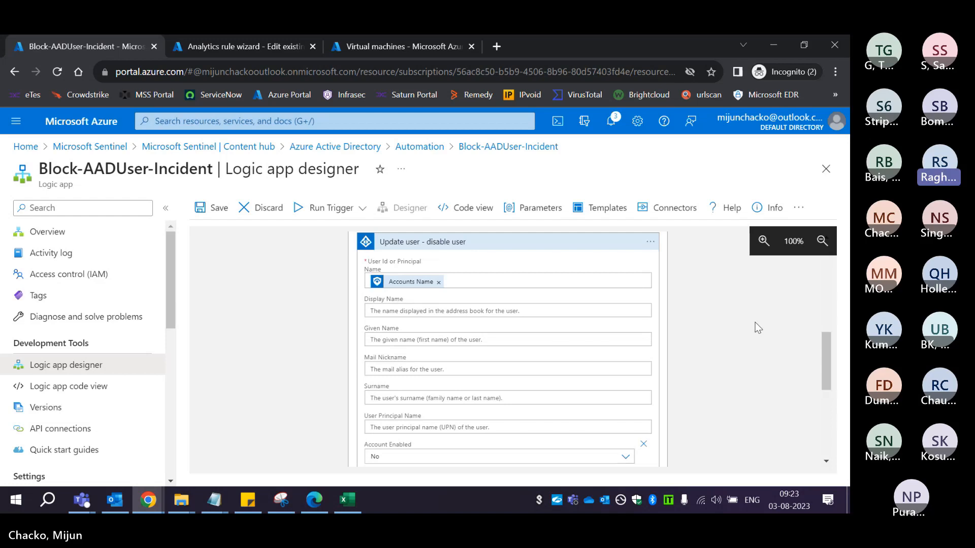
pyautogui.scroll(-2, 757, 328)
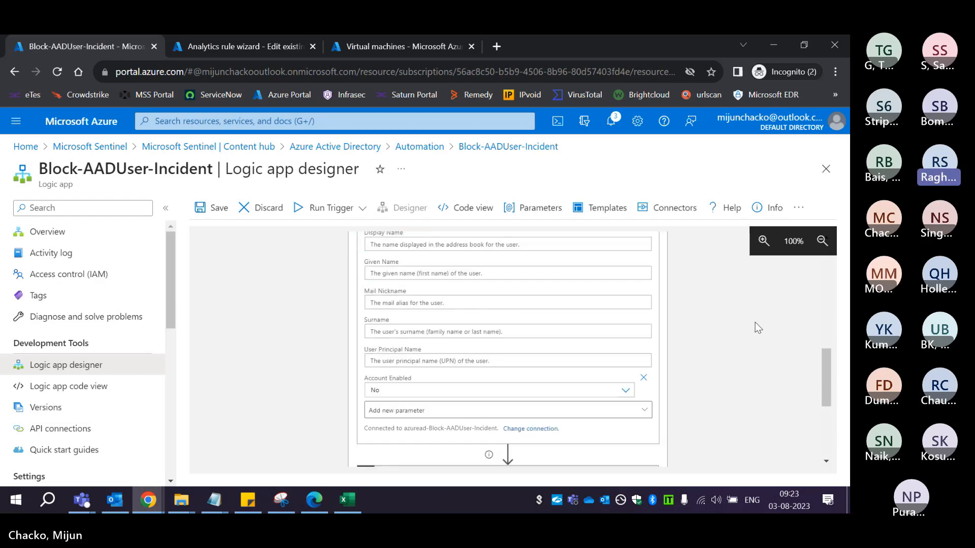
pyautogui.scroll(-2, 758, 327)
pyautogui.scroll(-2, 758, 327)
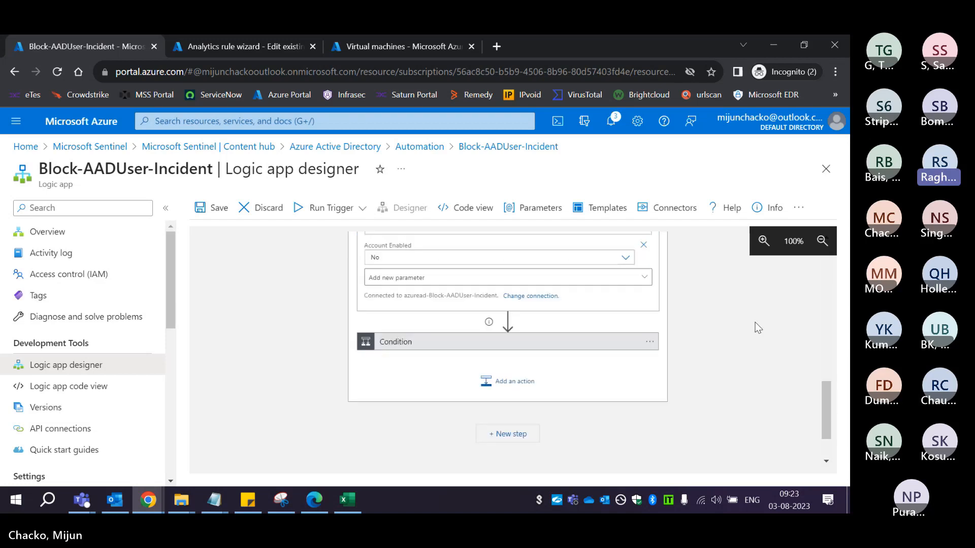
pyautogui.scroll(2, 758, 328)
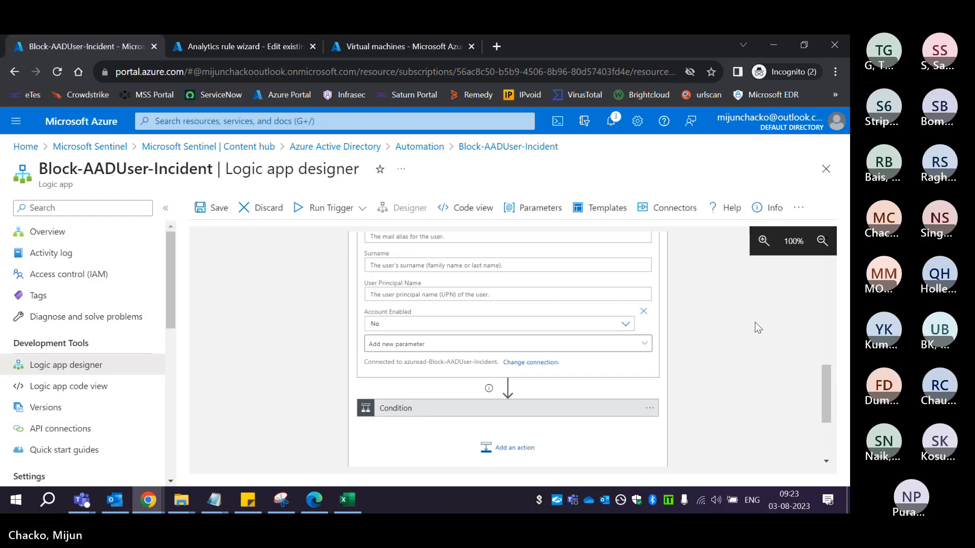
# - Start a new Azure AD connection for the action and retrieve the admin account from the notes
pyautogui.click(531, 364)
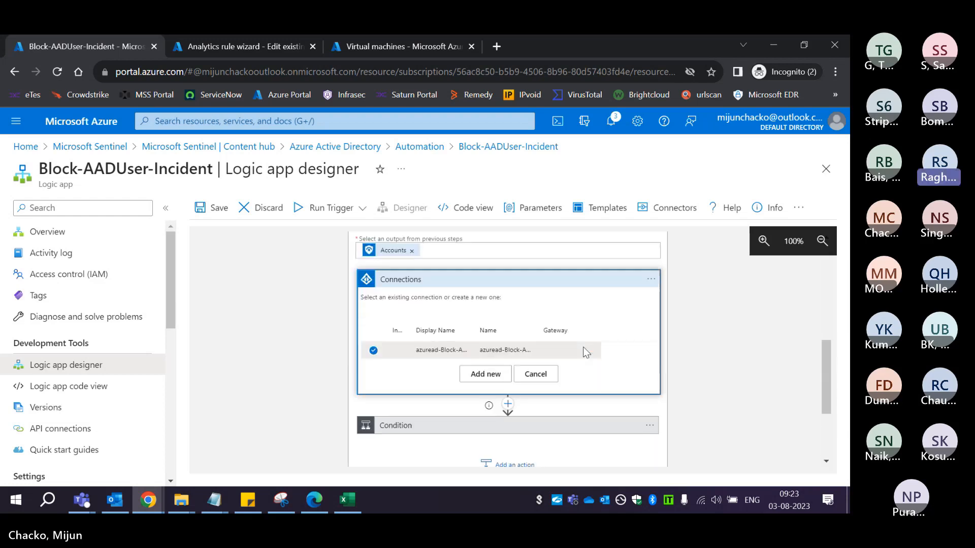
pyautogui.click(485, 374)
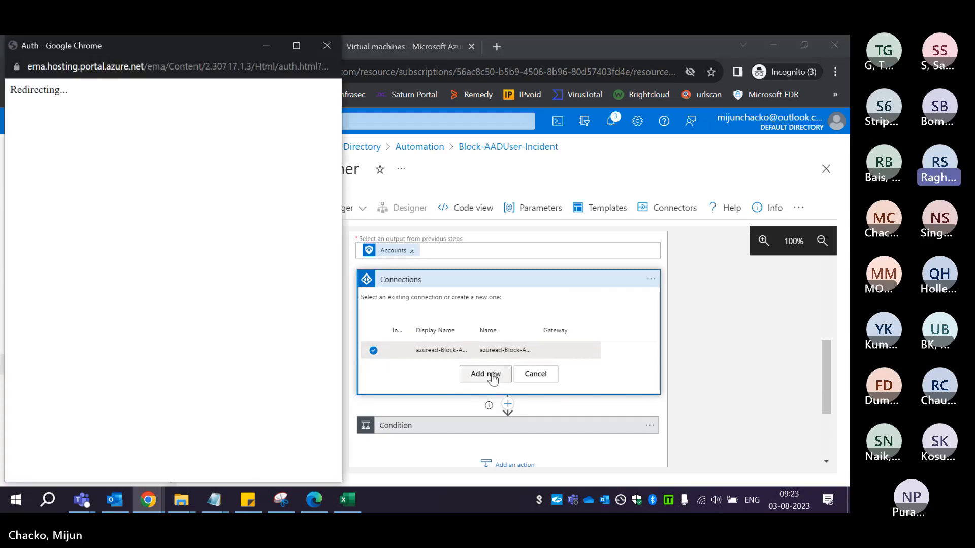
pyautogui.click(215, 499)
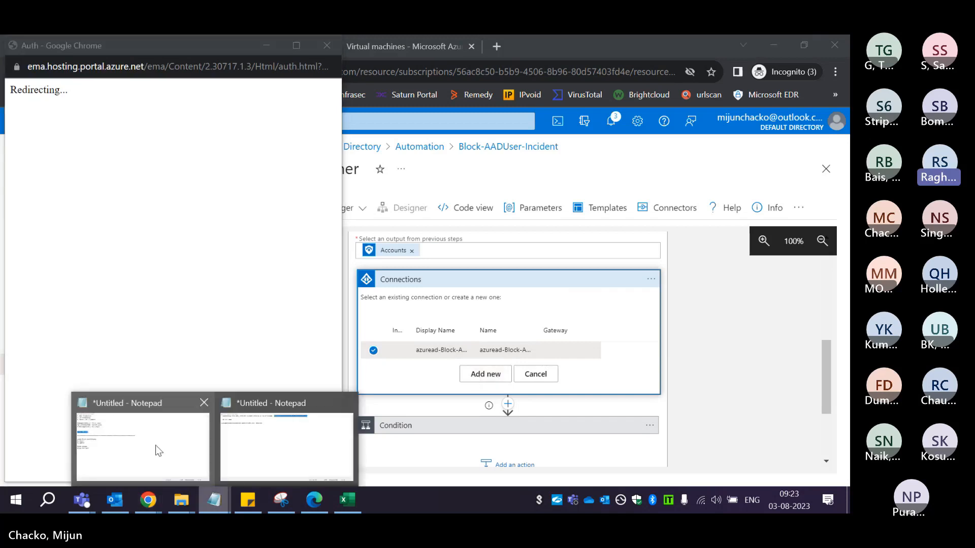
pyautogui.click(156, 446)
pyautogui.click(215, 499)
pyautogui.click(265, 463)
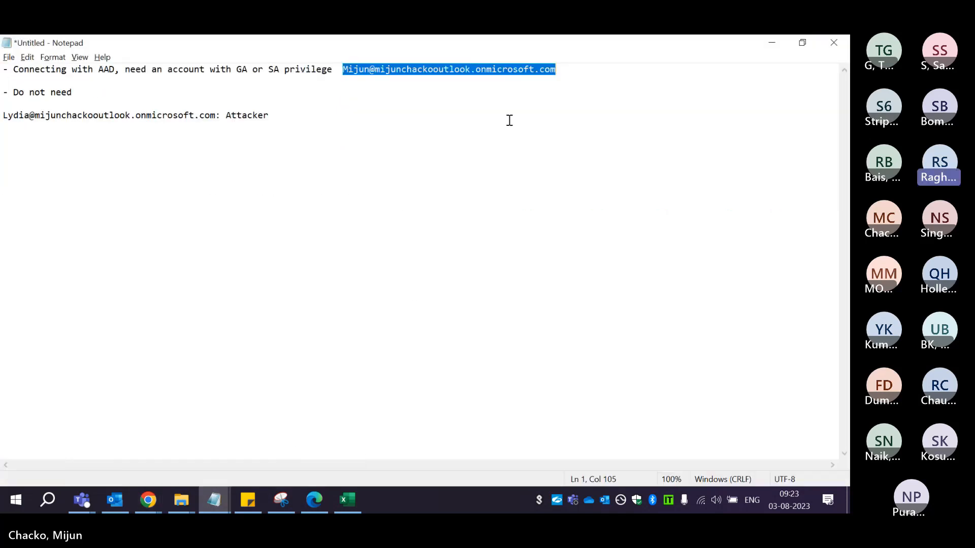
pyautogui.click(770, 43)
pyautogui.click(769, 50)
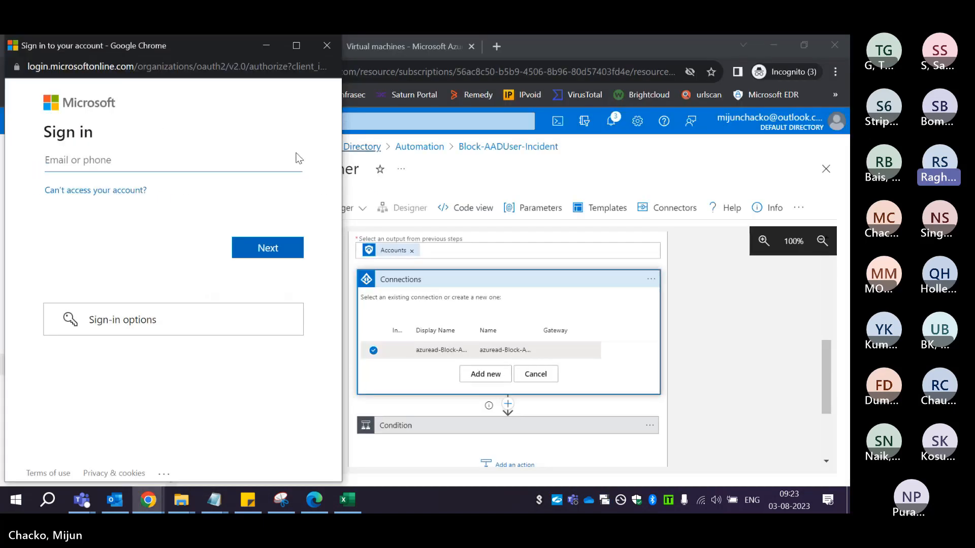
# - Sign in with the admin account's e-mail address and password
pyautogui.hotkey('ctrl', 'v')
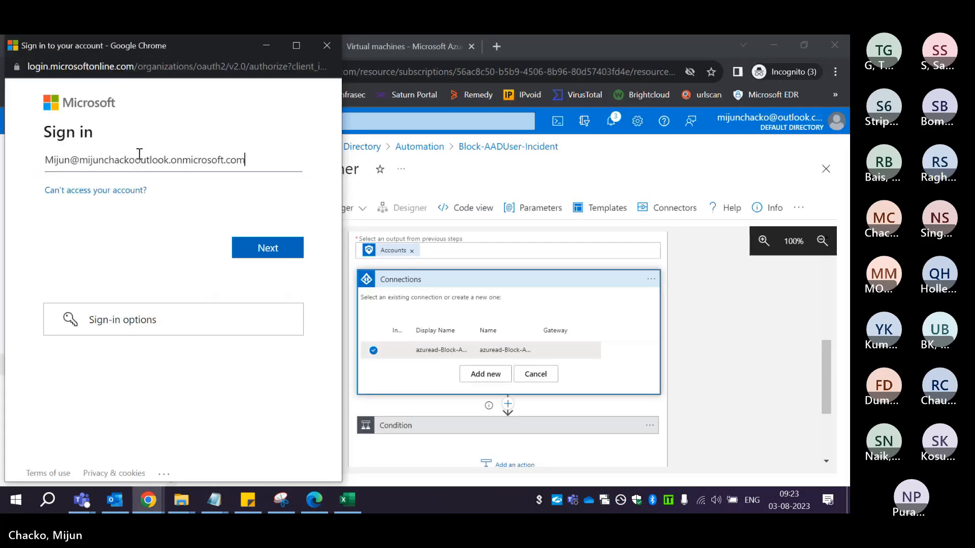
pyautogui.click(263, 244)
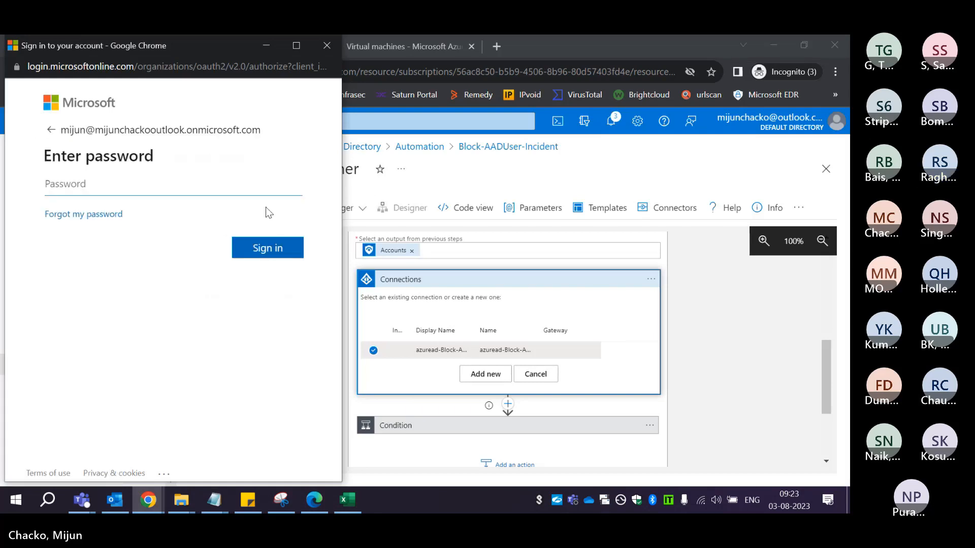
pyautogui.write('••••••••••••••')
pyautogui.click(290, 249)
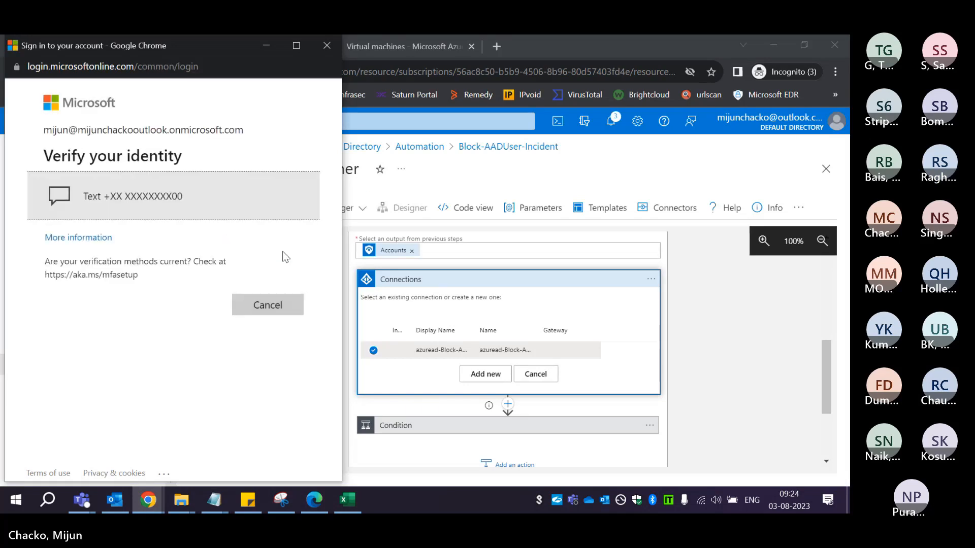
# - Verify with the texted code and stay signed in, suppressing the prompt in future
pyautogui.click(157, 203)
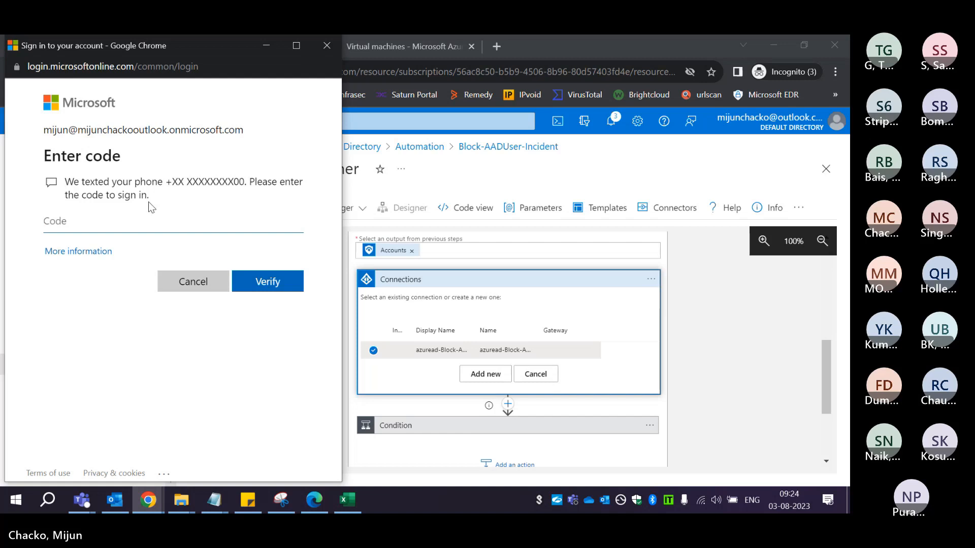
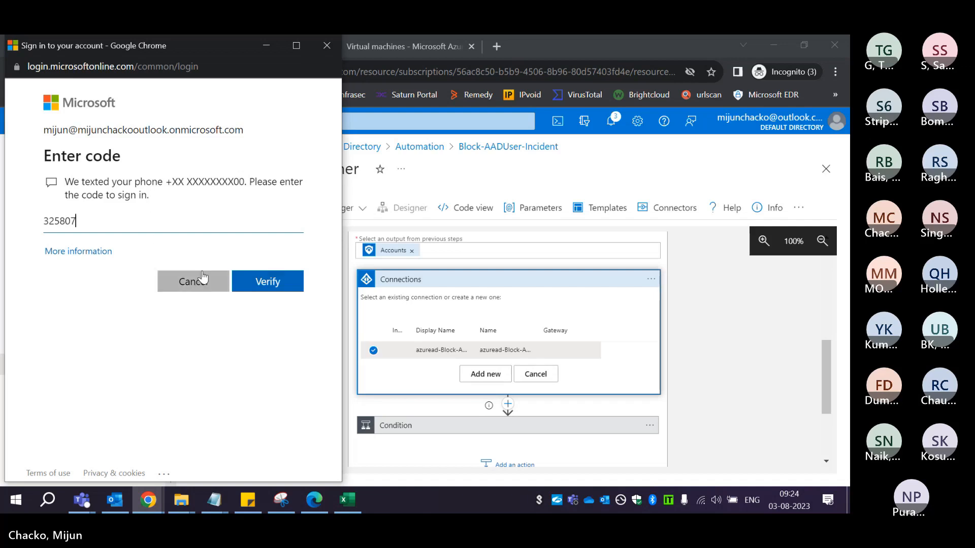
pyautogui.click(258, 280)
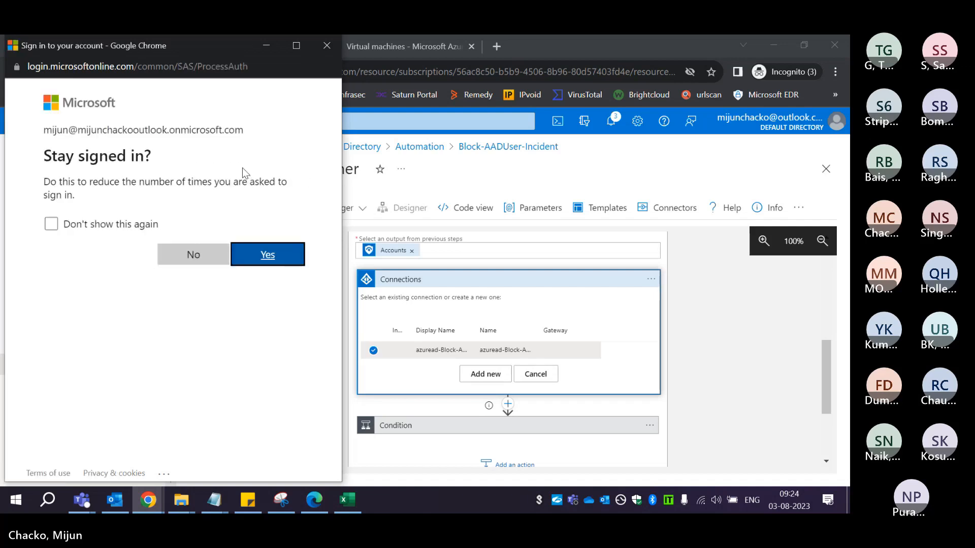
pyautogui.click(51, 224)
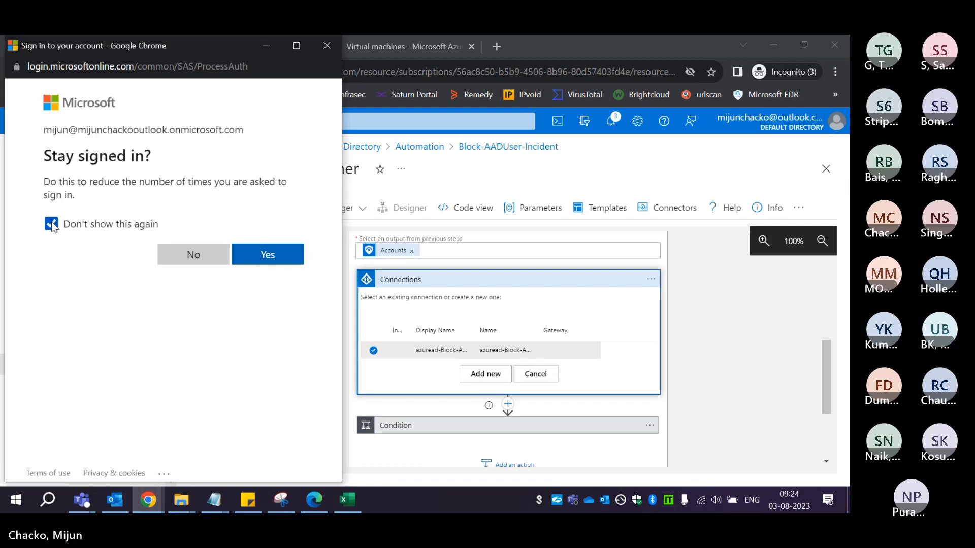
pyautogui.click(276, 256)
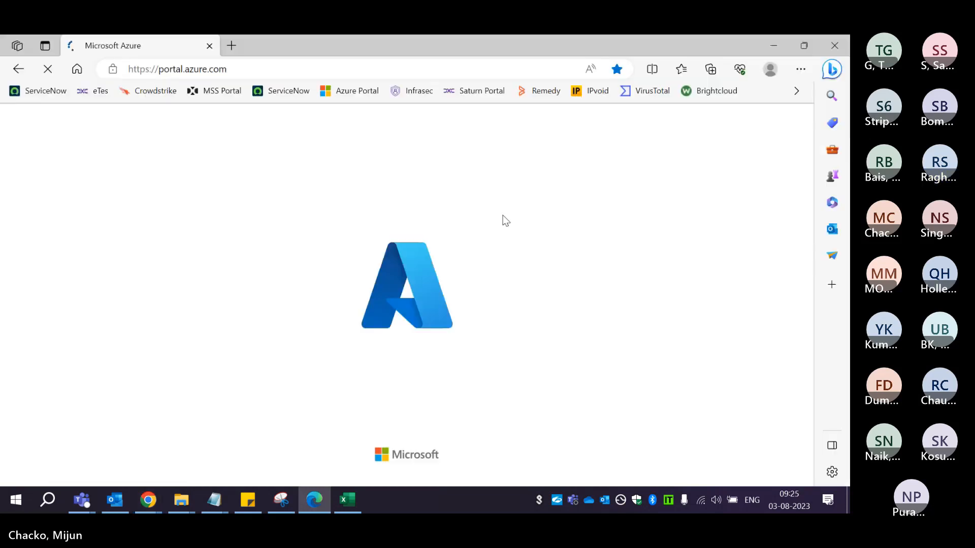
# - Find Logic apps via a 'logic' portal search and load Block-AADUser-Incident in the Logic app designer
pyautogui.click(147, 223)
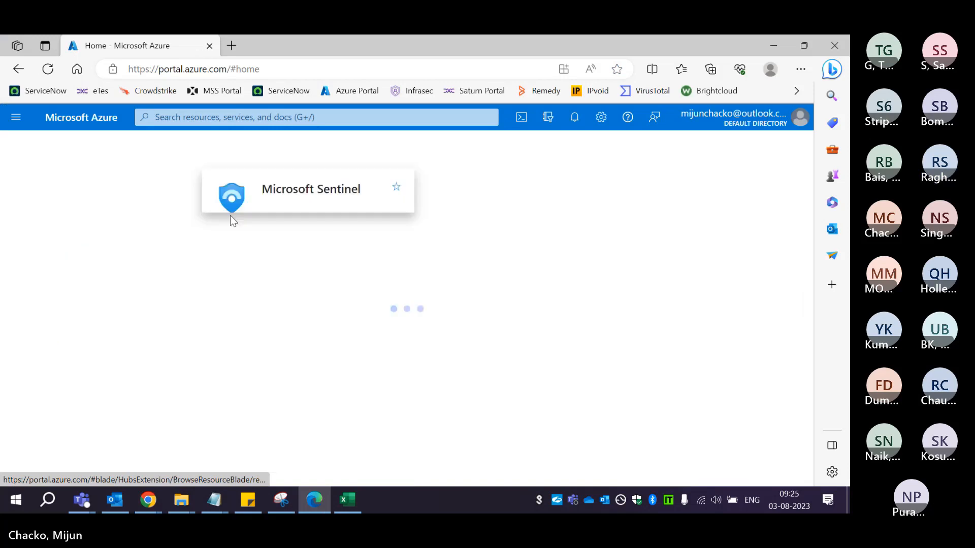
pyautogui.click(76, 311)
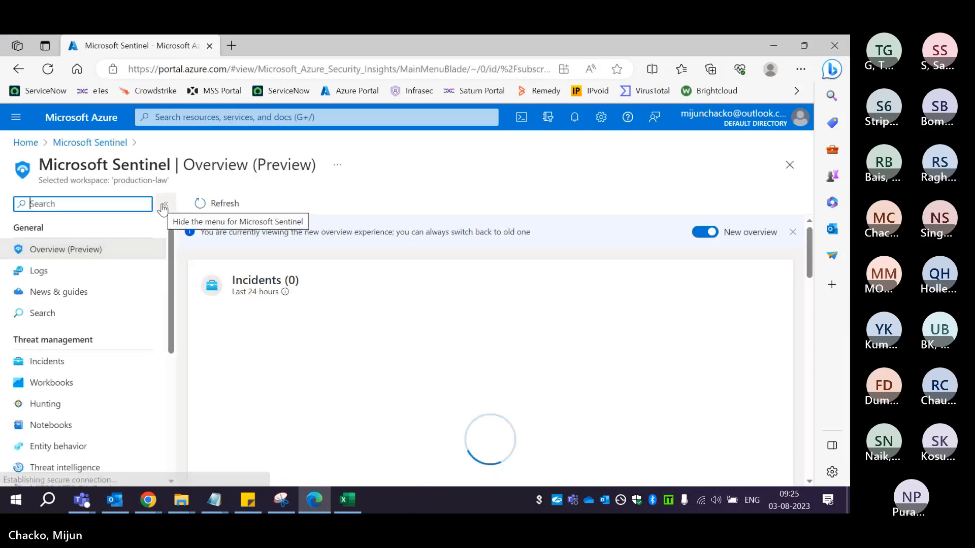
pyautogui.scroll(-2, 92, 364)
pyautogui.scroll(-3, 91, 364)
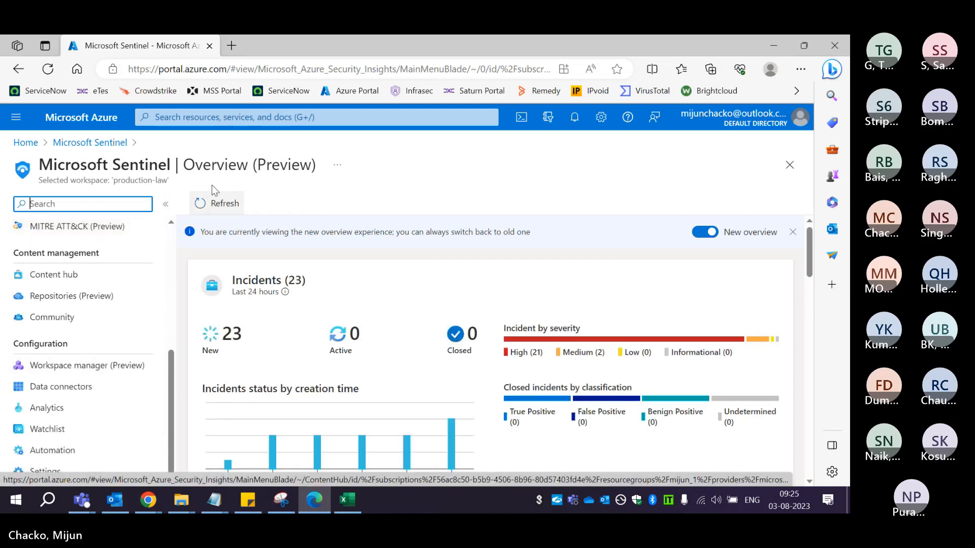
pyautogui.click(239, 116)
pyautogui.write('logic')
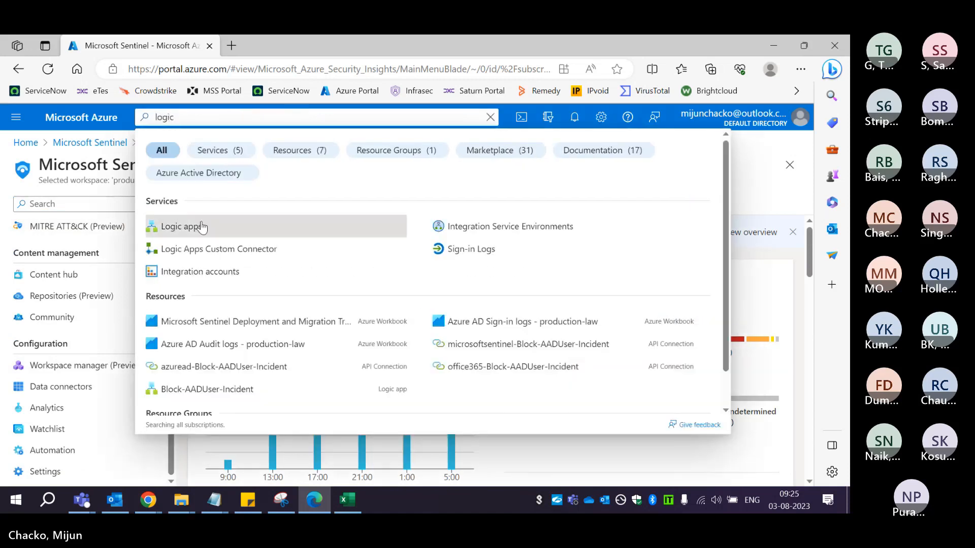
pyautogui.click(189, 226)
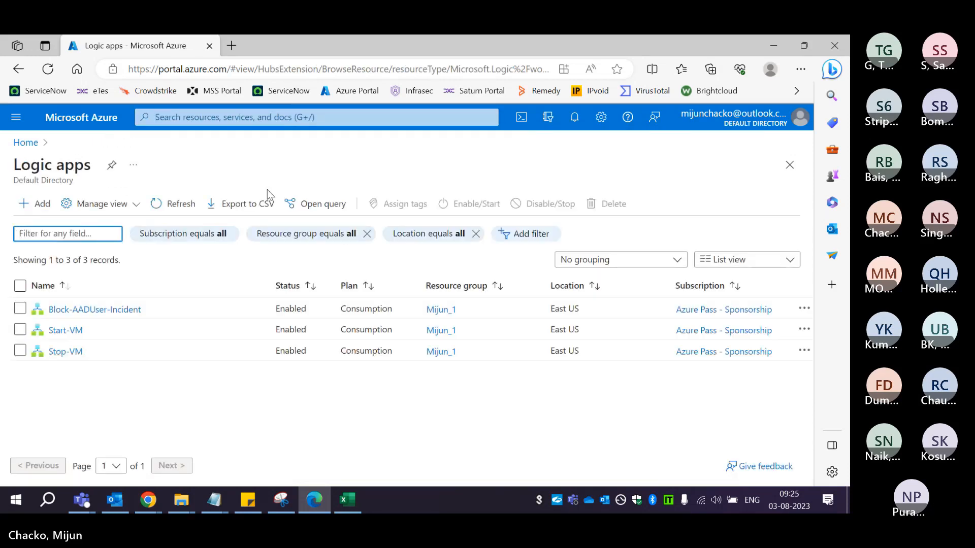
pyautogui.click(90, 311)
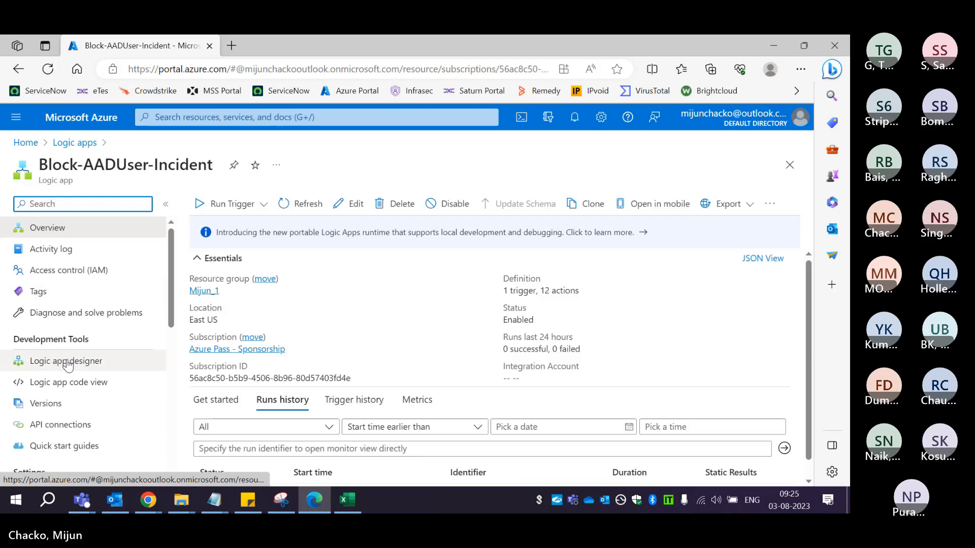
pyautogui.click(66, 361)
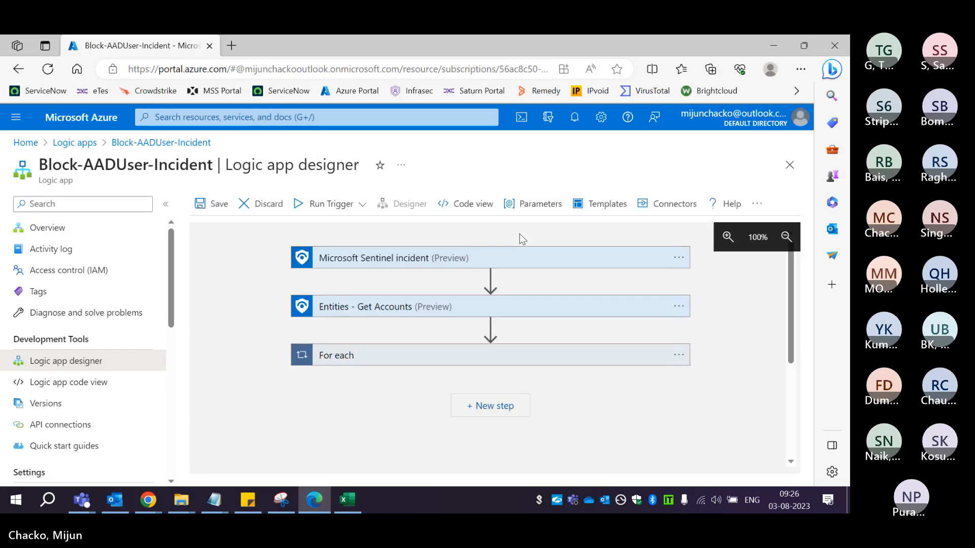
# - Expand the For each loop and briefly inspect its Condition step
pyautogui.click(474, 365)
pyautogui.scroll(-3, 684, 337)
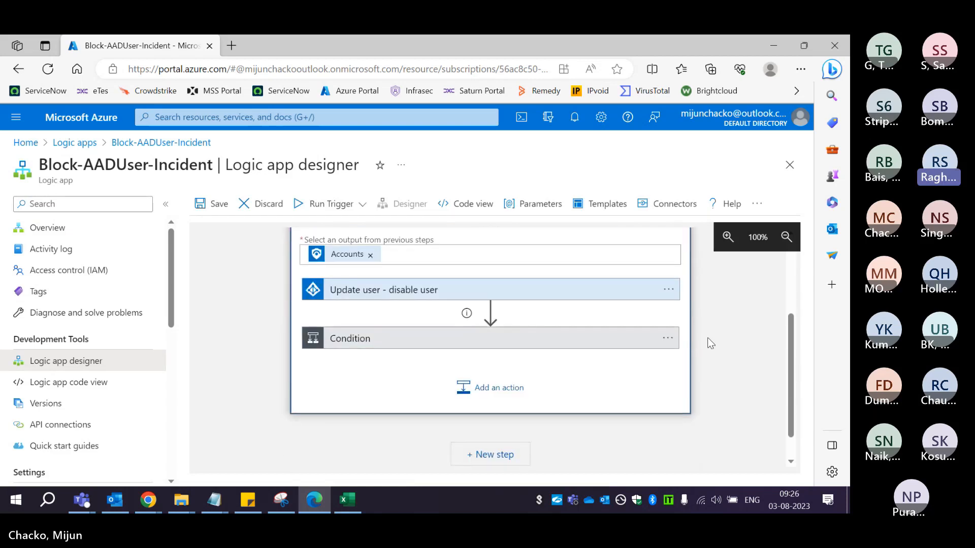
pyautogui.click(376, 340)
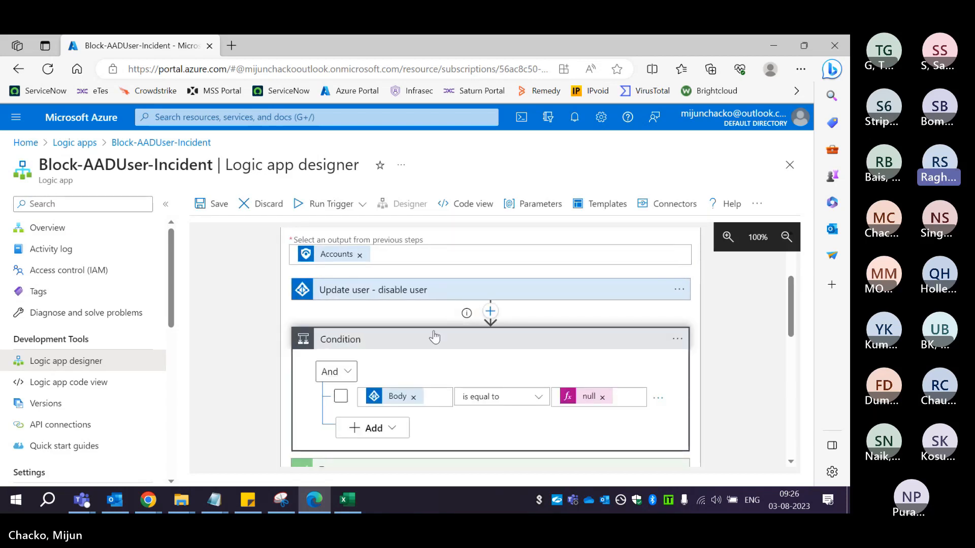
pyautogui.click(455, 338)
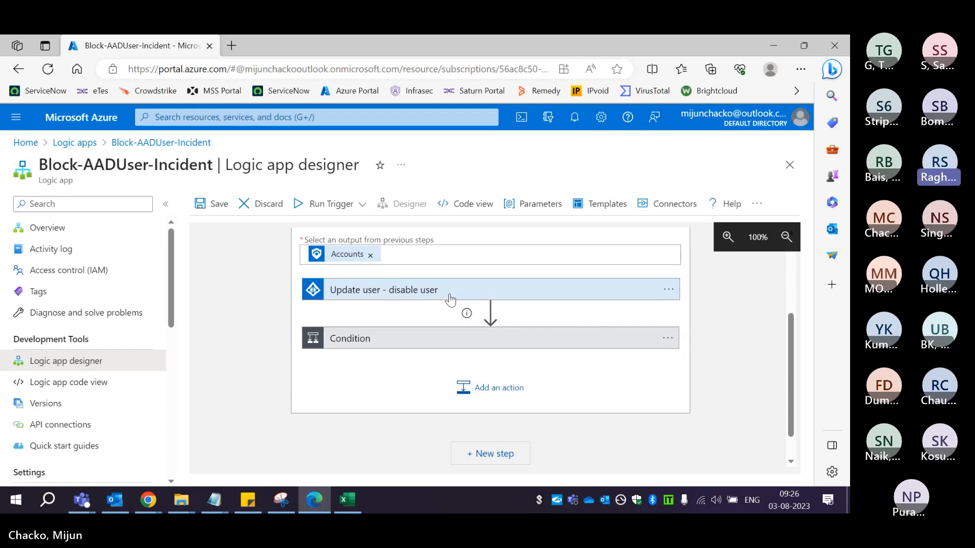
# - Replace the disable-user step's concat(...) User Id with the Accounts Name dynamic content
pyautogui.click(419, 293)
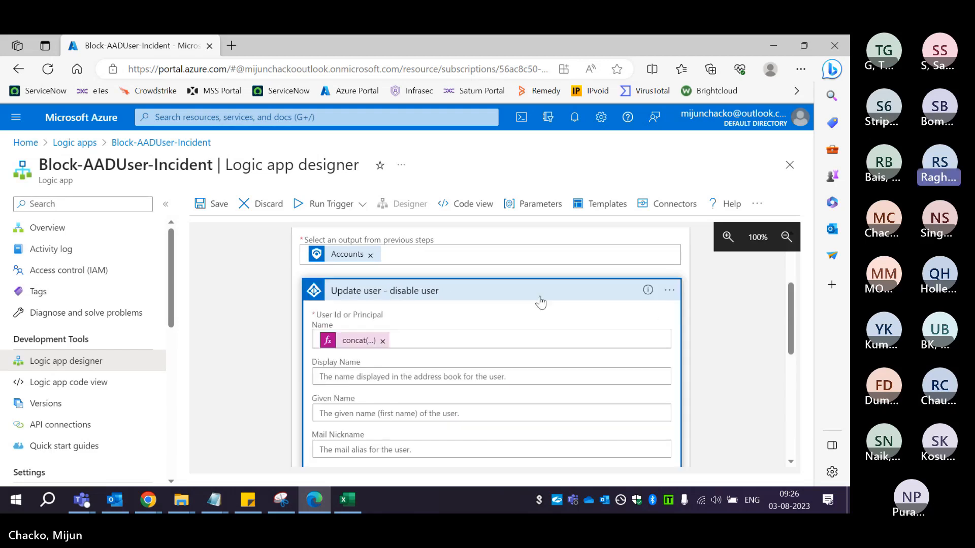
pyautogui.click(383, 341)
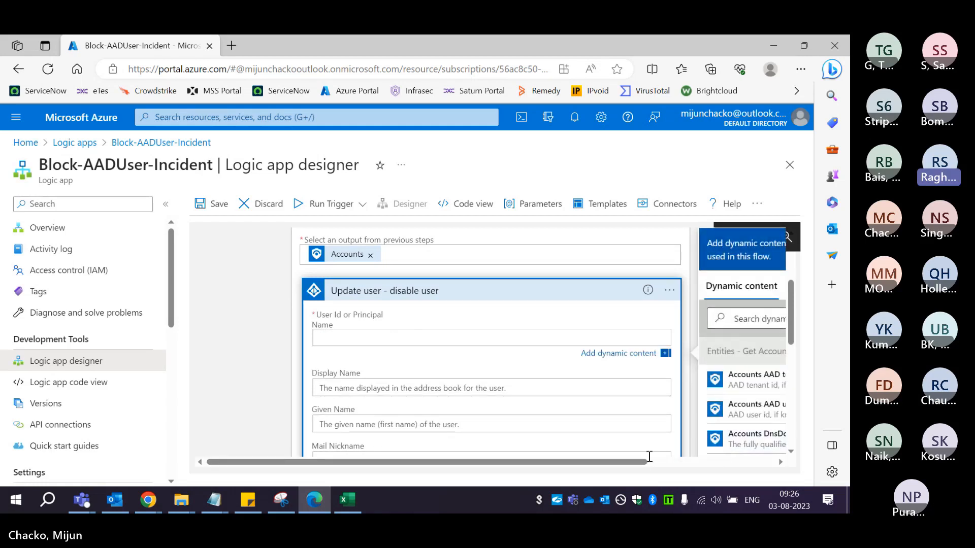
pyautogui.moveTo(637, 461); pyautogui.dragTo(713, 459)
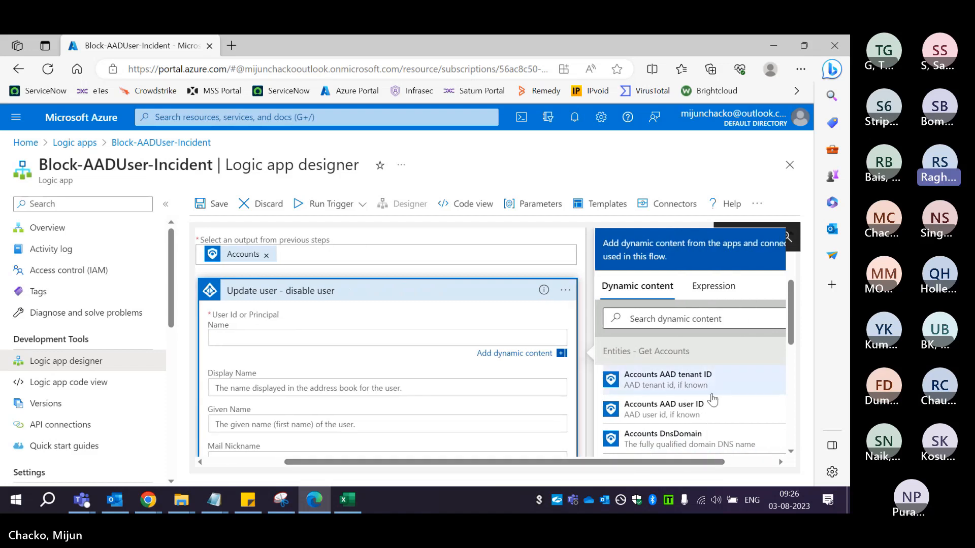
pyautogui.scroll(-3, 709, 398)
pyautogui.click(674, 402)
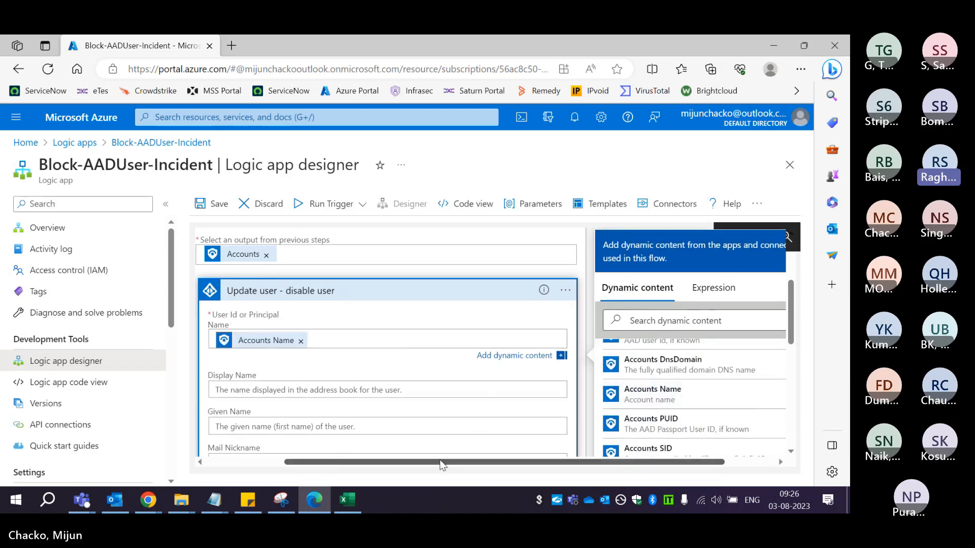
pyautogui.moveTo(442, 465); pyautogui.dragTo(411, 464)
pyautogui.click(245, 340)
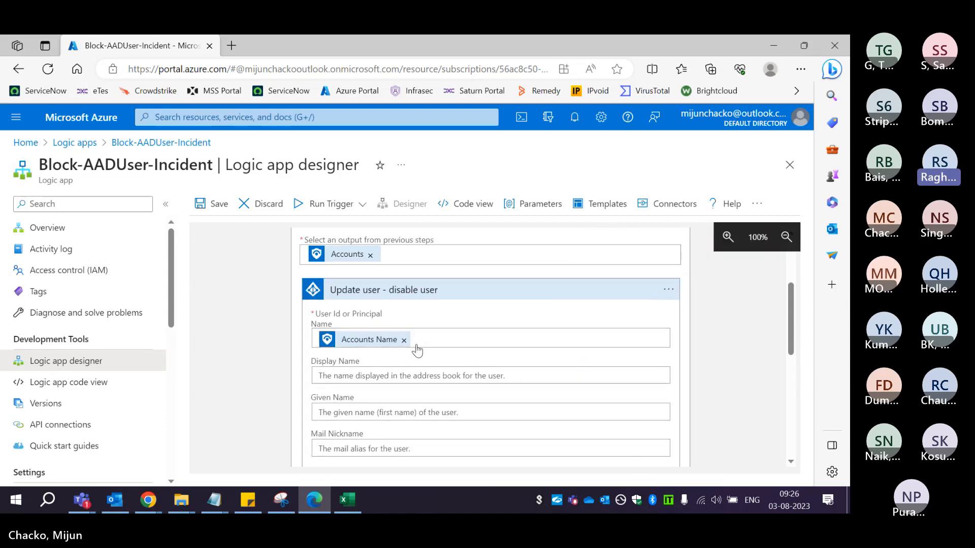
pyautogui.scroll(-5, 574, 337)
pyautogui.scroll(-3, 574, 337)
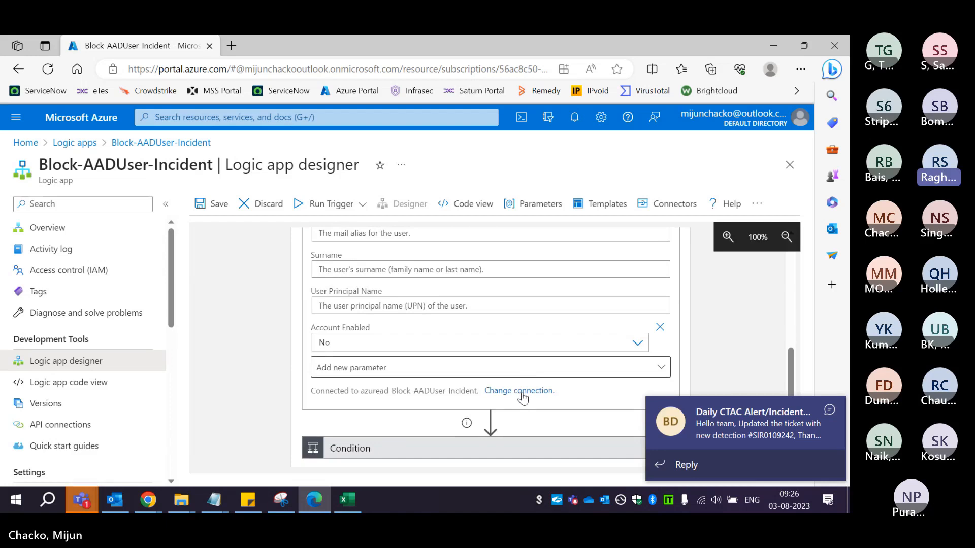
# - Add a new connection for the disable-user step, signing in with the account e-mail and password
pyautogui.click(522, 391)
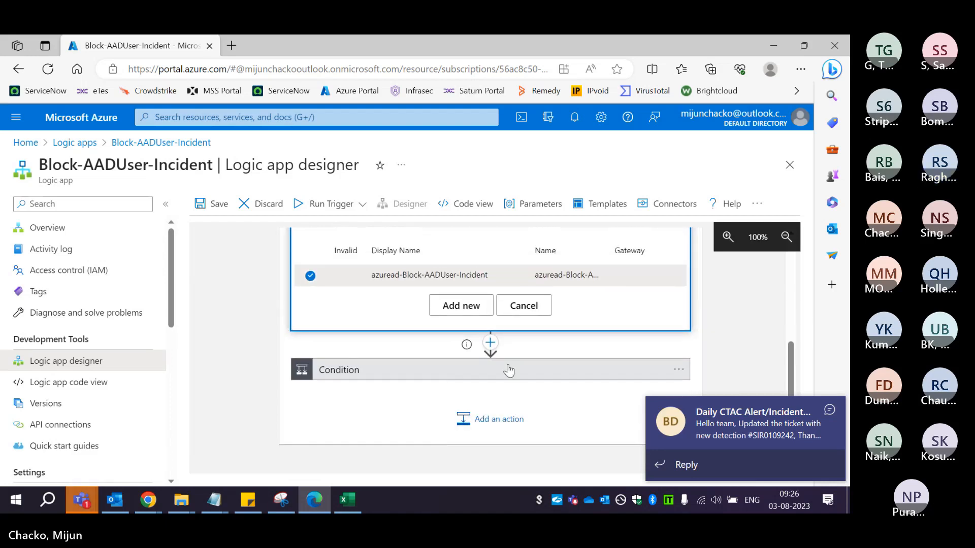
pyautogui.click(461, 341)
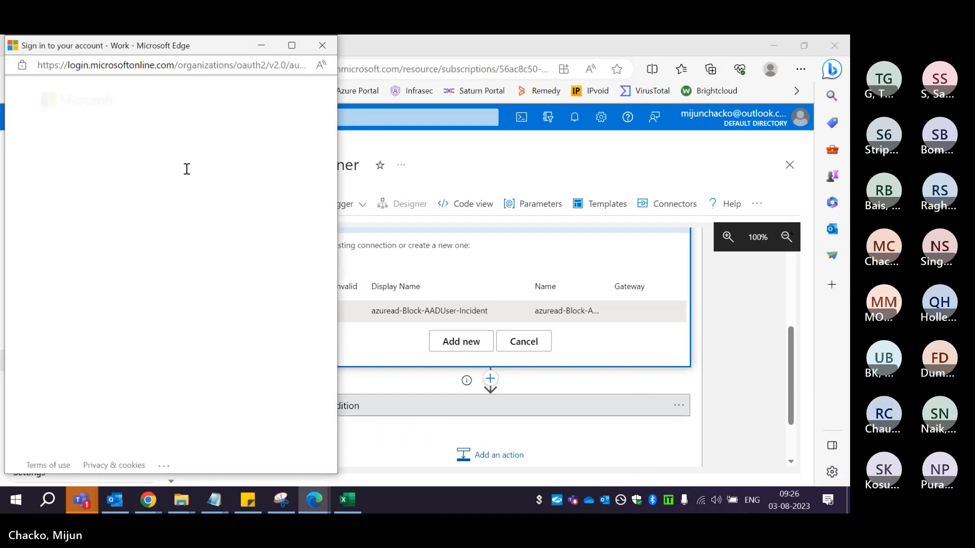
pyautogui.click(84, 156)
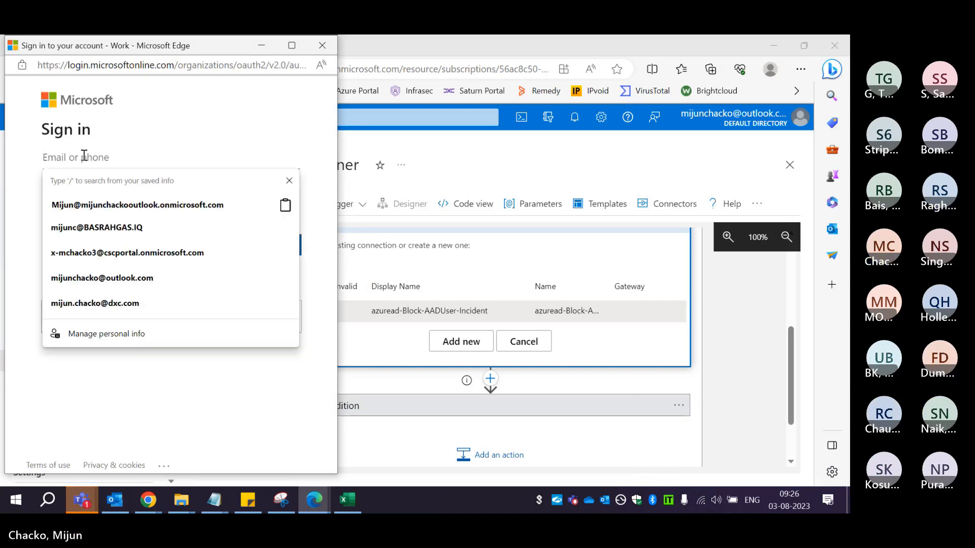
pyautogui.hotkey('ctrl', 'v')
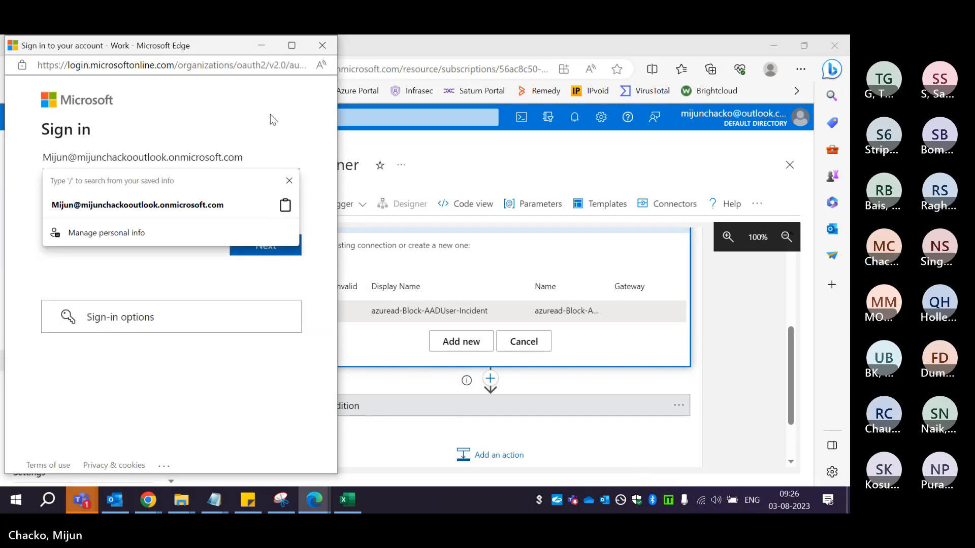
pyautogui.press('Tab')
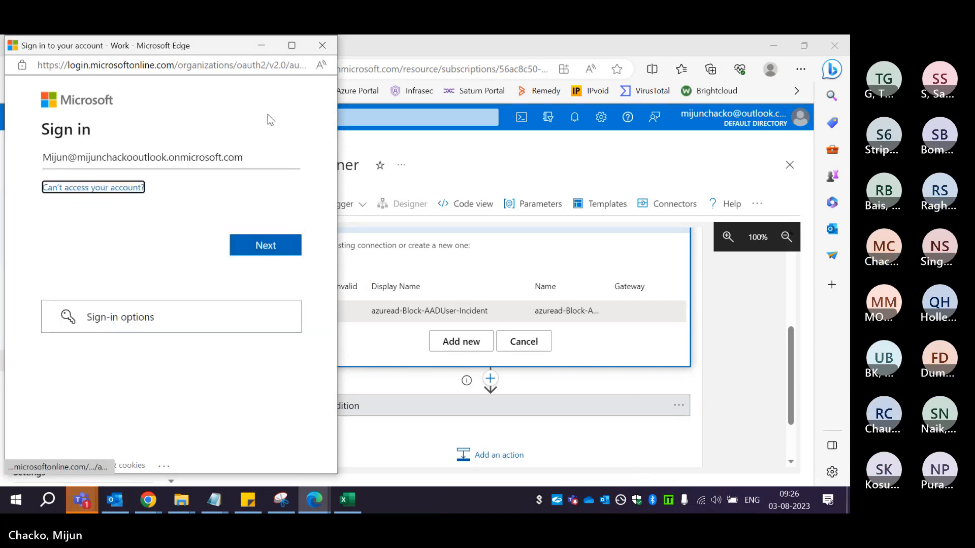
pyautogui.click(272, 244)
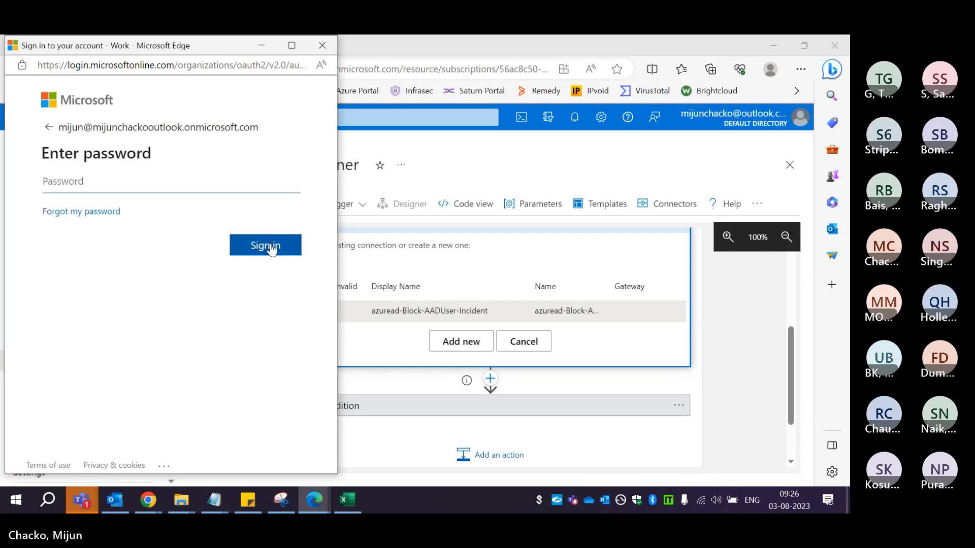
pyautogui.write('**************')
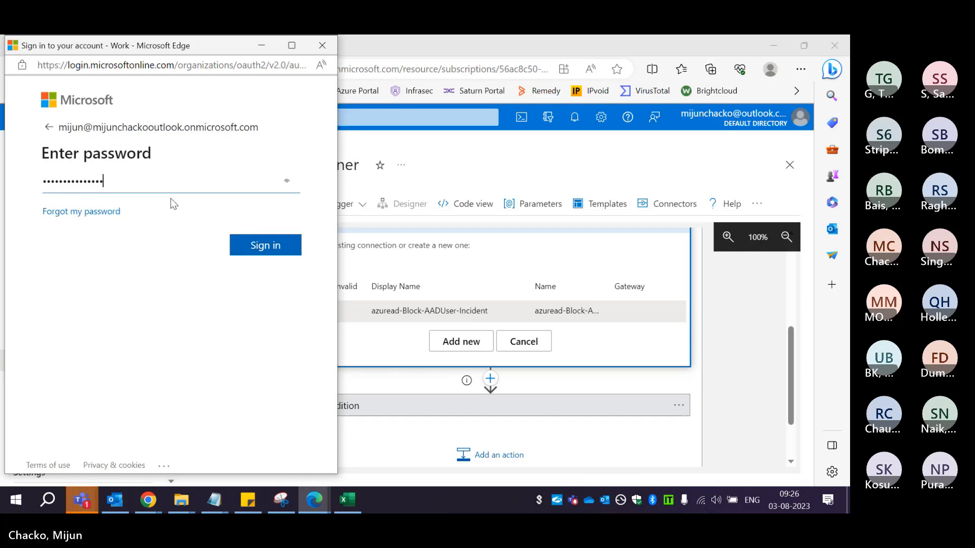
pyautogui.click(266, 249)
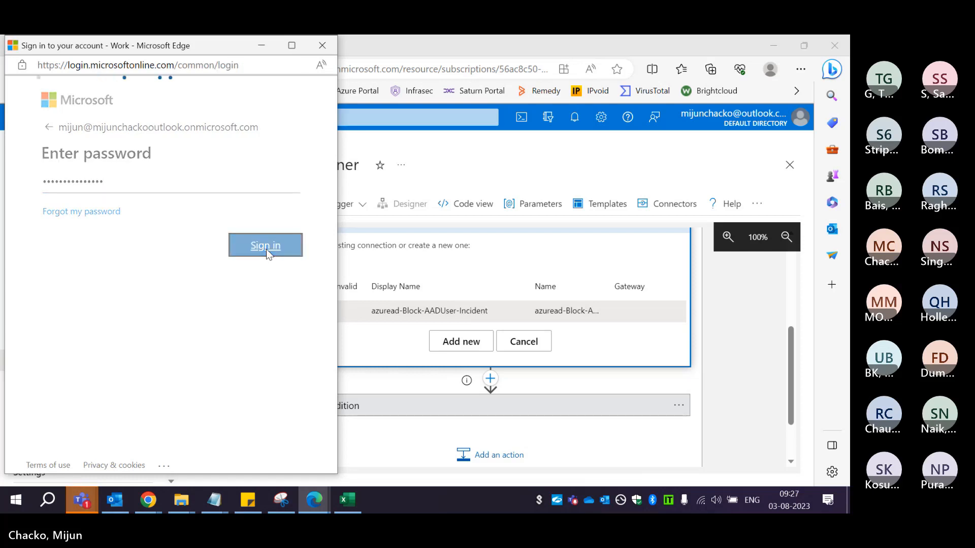
# - Complete sign-in verification with a code sent by text message
pyautogui.click(163, 197)
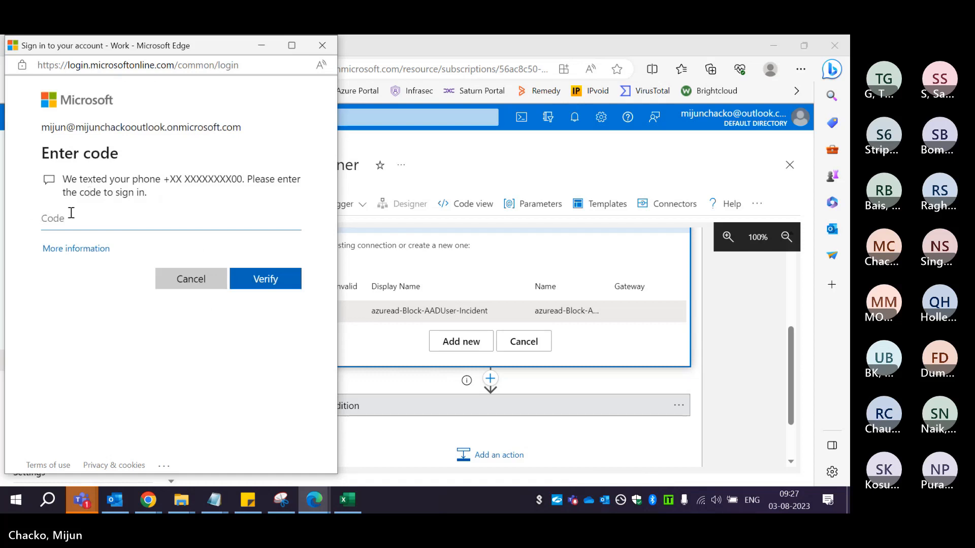
pyautogui.click(247, 283)
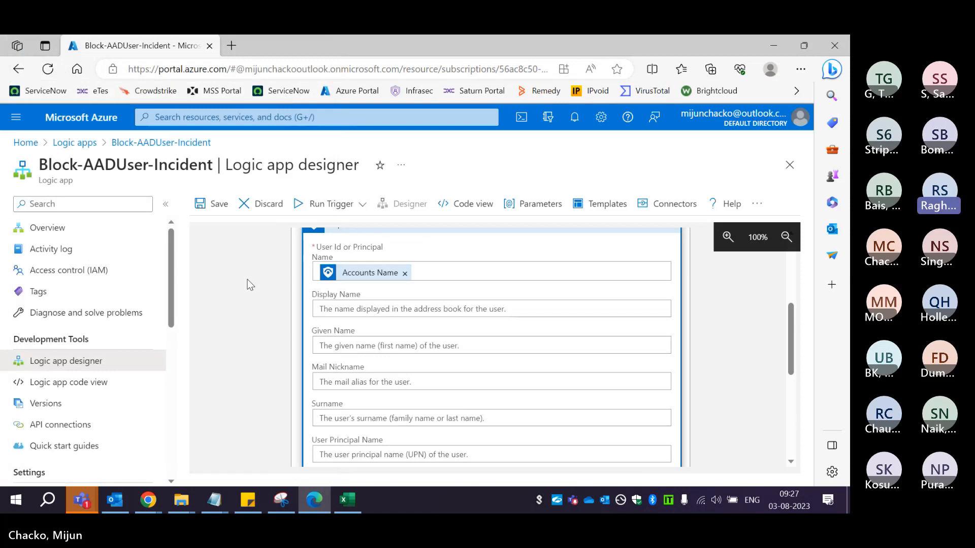
pyautogui.scroll(-2, 723, 300)
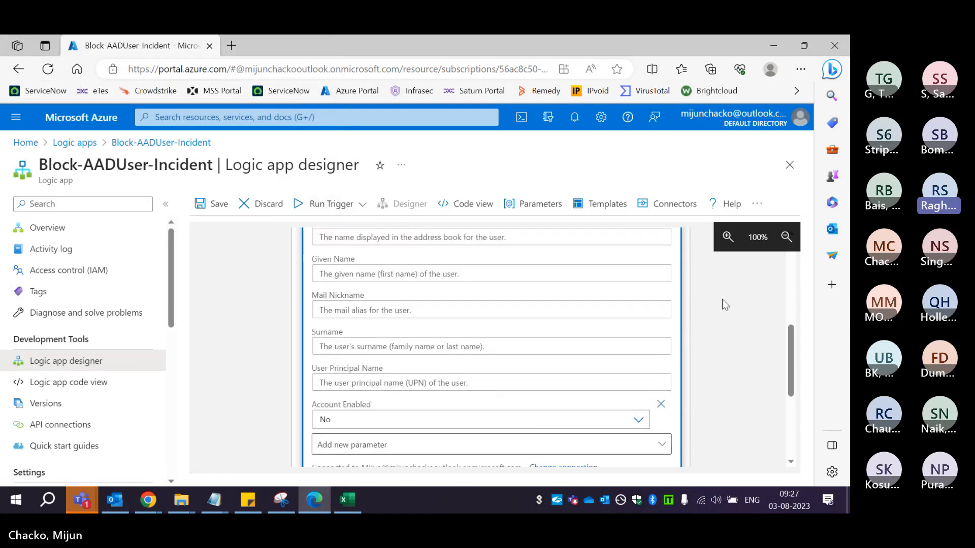
pyautogui.scroll(-2, 723, 302)
pyautogui.scroll(-1, 723, 302)
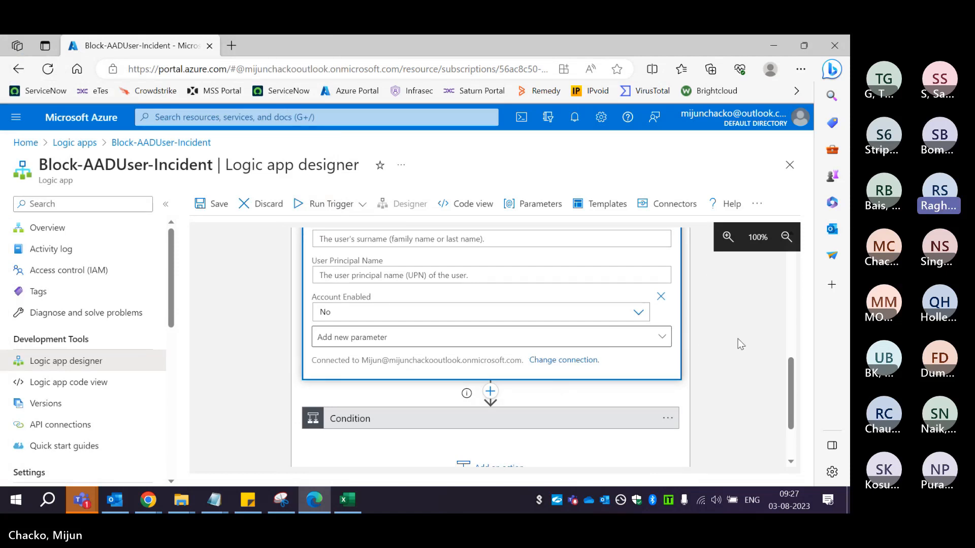
pyautogui.scroll(-1, 741, 344)
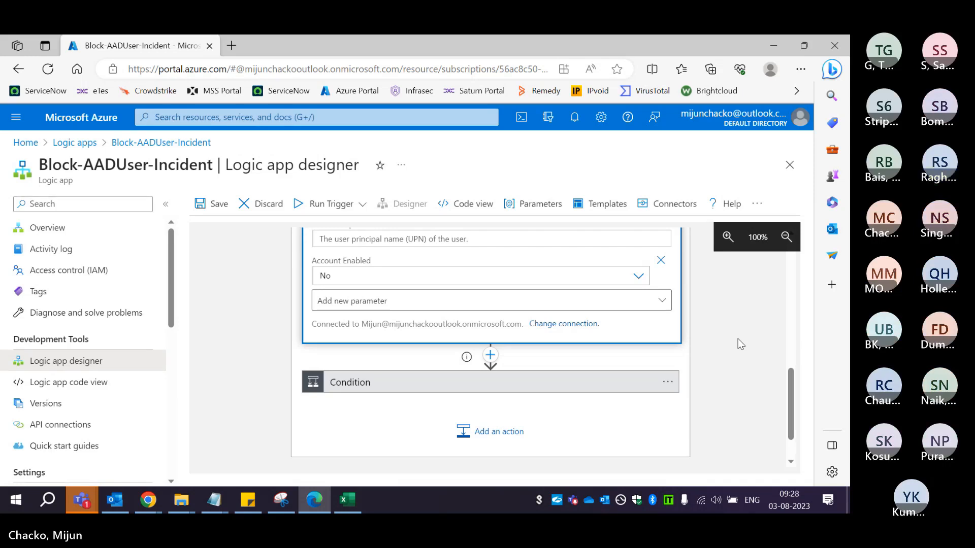
# - Expand the first Condition step to reveal its null-check rule
pyautogui.click(386, 378)
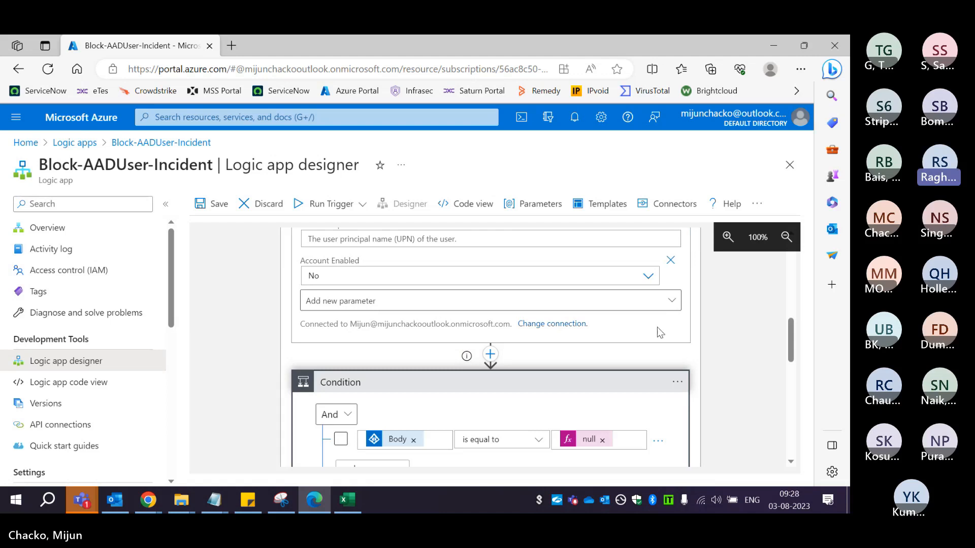
pyautogui.scroll(-2, 712, 331)
pyautogui.scroll(-3, 715, 333)
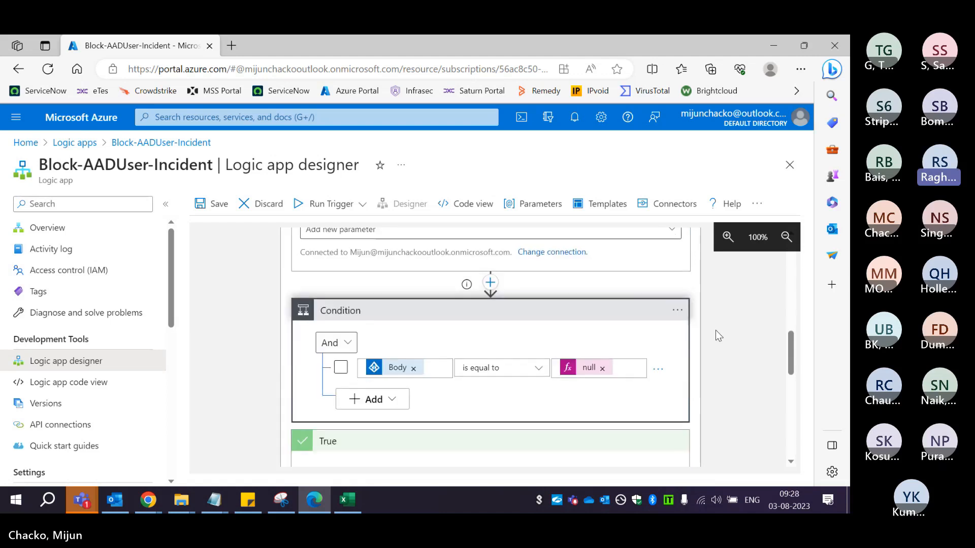
pyautogui.scroll(-4, 716, 330)
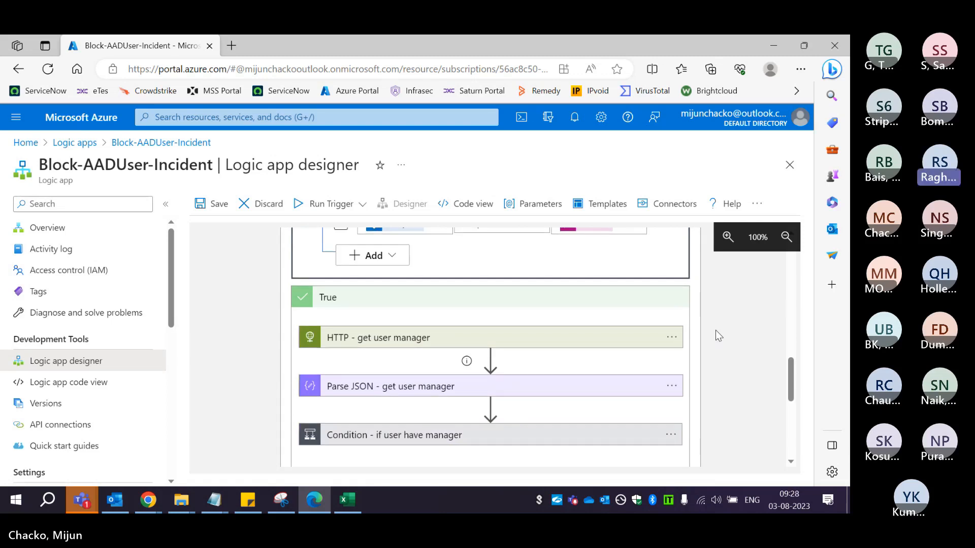
pyautogui.scroll(-2, 717, 335)
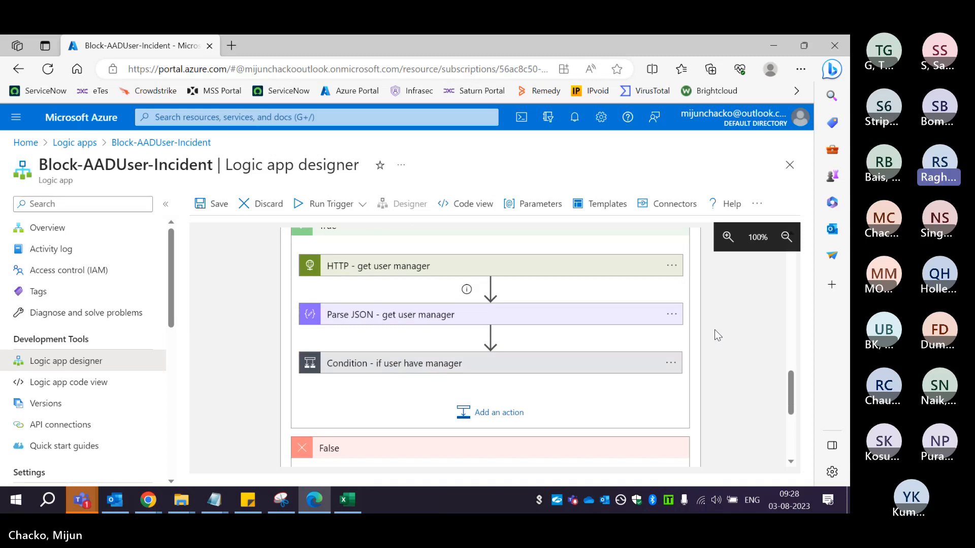
# - Expand 'Condition - if user have manager' and scroll through its rule and branches
pyautogui.click(430, 365)
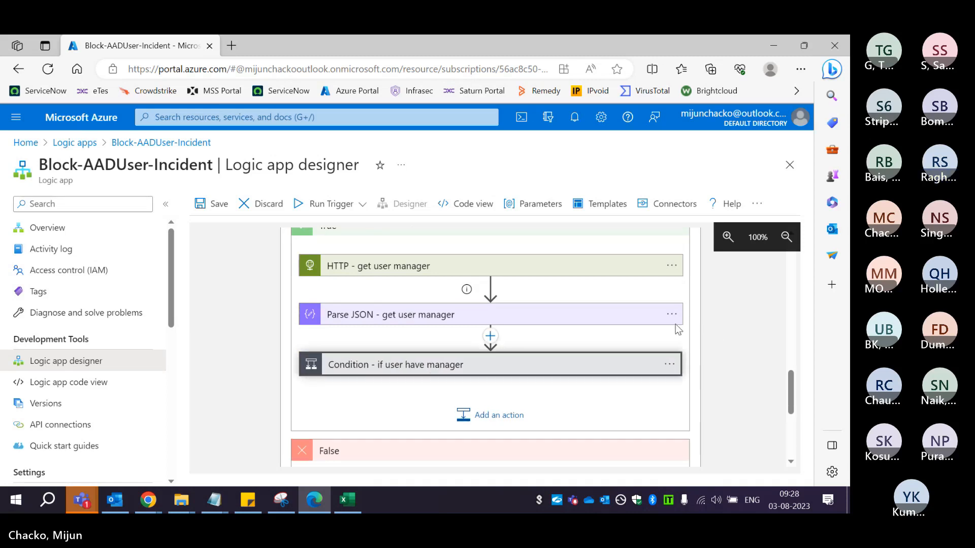
pyautogui.scroll(-1, 732, 346)
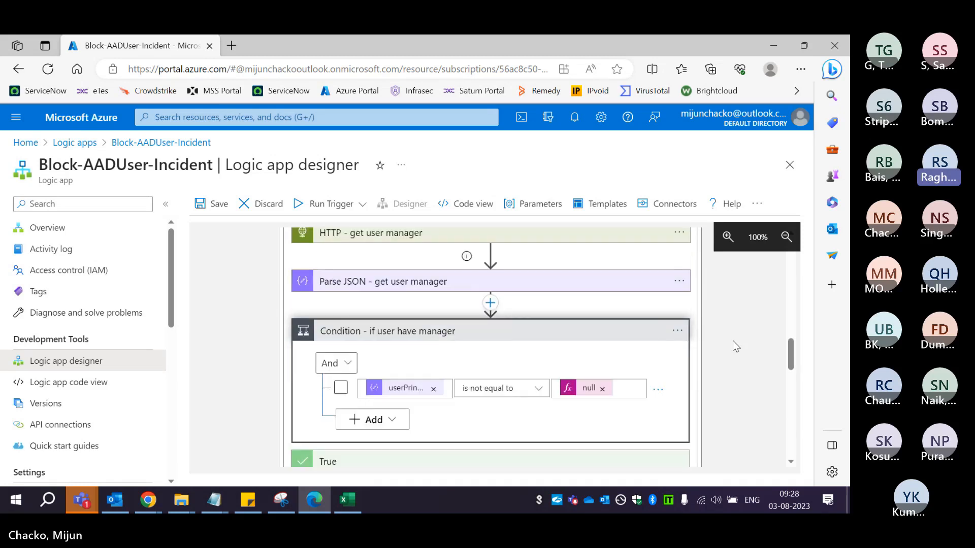
pyautogui.scroll(-2, 733, 342)
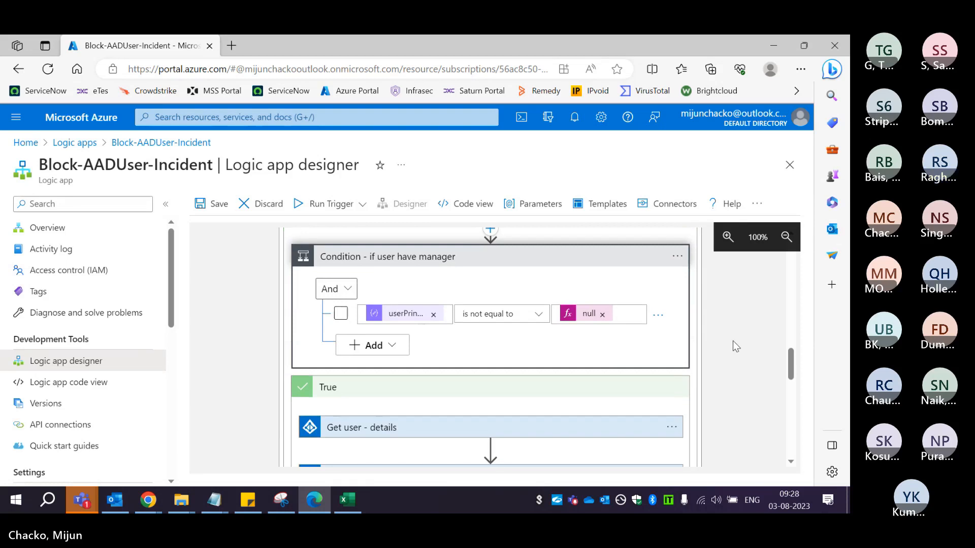
pyautogui.scroll(-2, 747, 332)
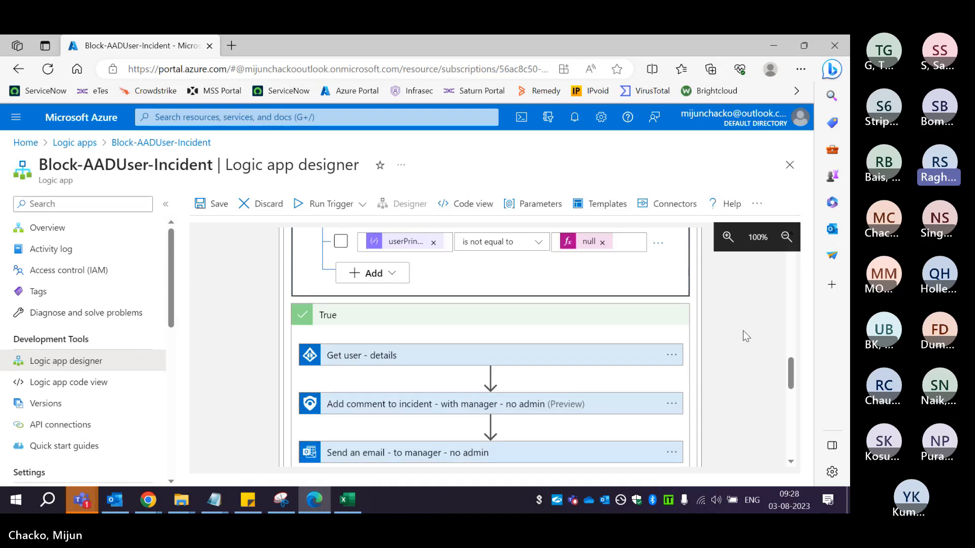
pyautogui.scroll(1, 742, 330)
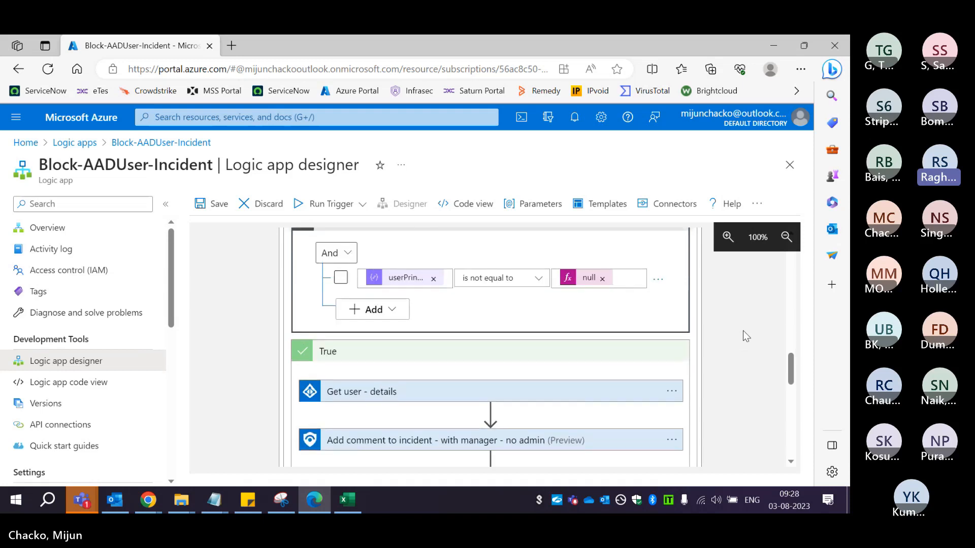
pyautogui.scroll(-2, 742, 330)
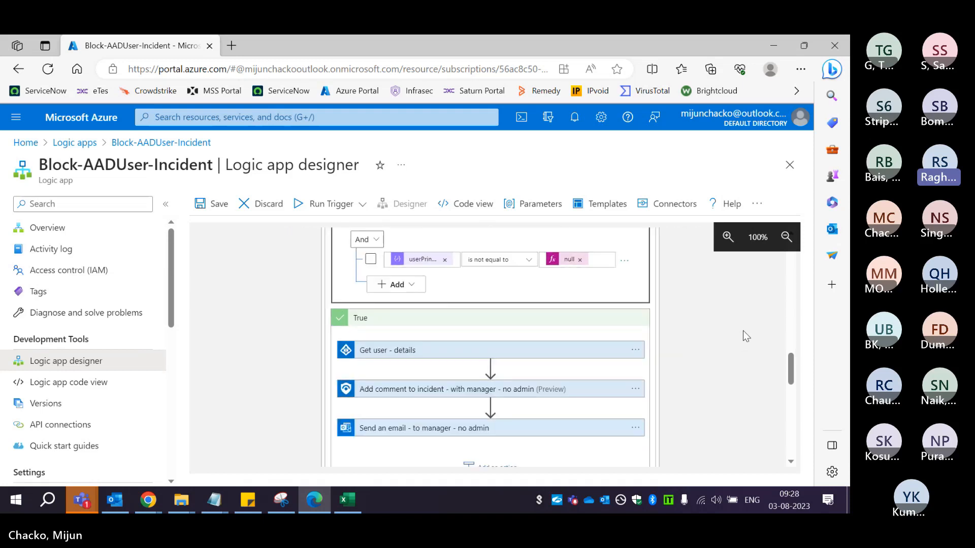
pyautogui.scroll(-1, 742, 331)
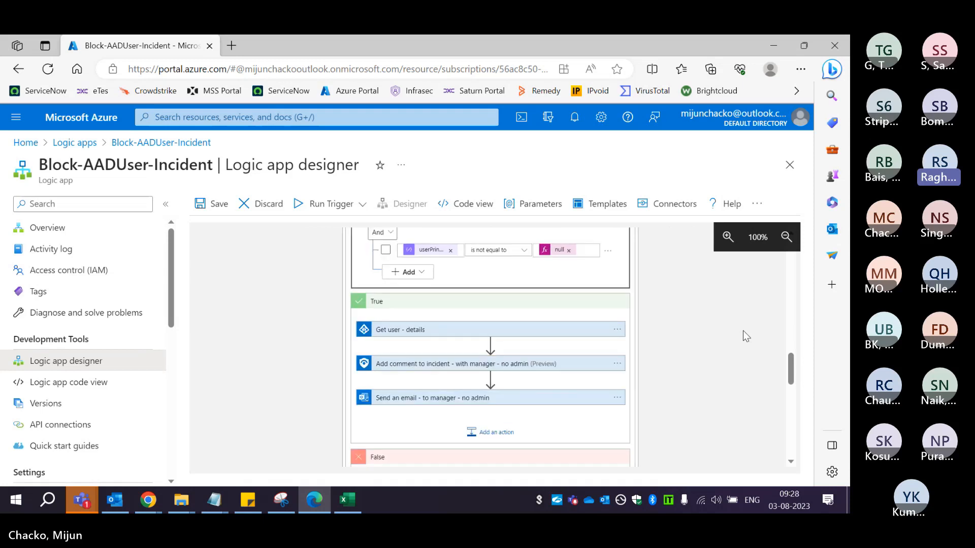
pyautogui.scroll(-1, 743, 331)
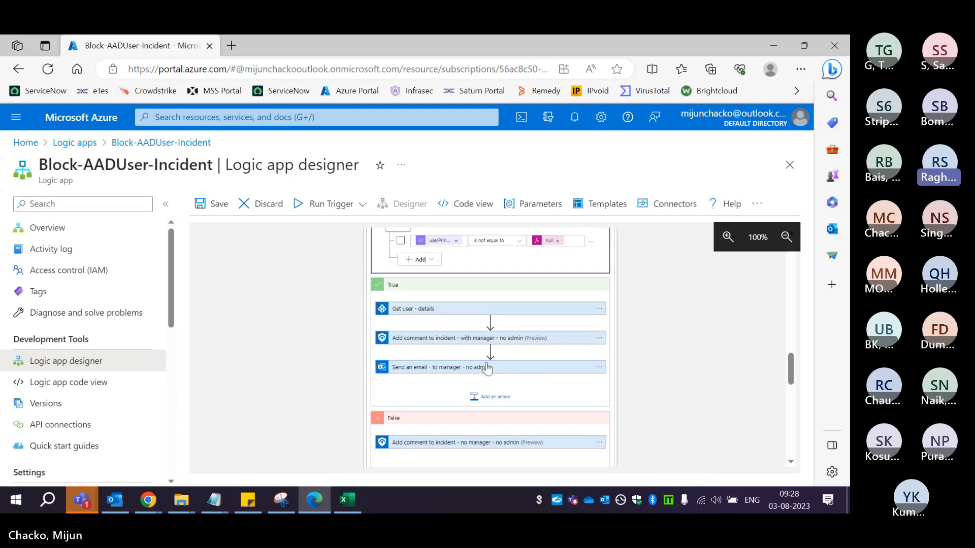
# - Expand 'Send an email - to manager - no admin' and scroll to its Body and permissions error
pyautogui.click(468, 367)
pyautogui.scroll(-2, 655, 332)
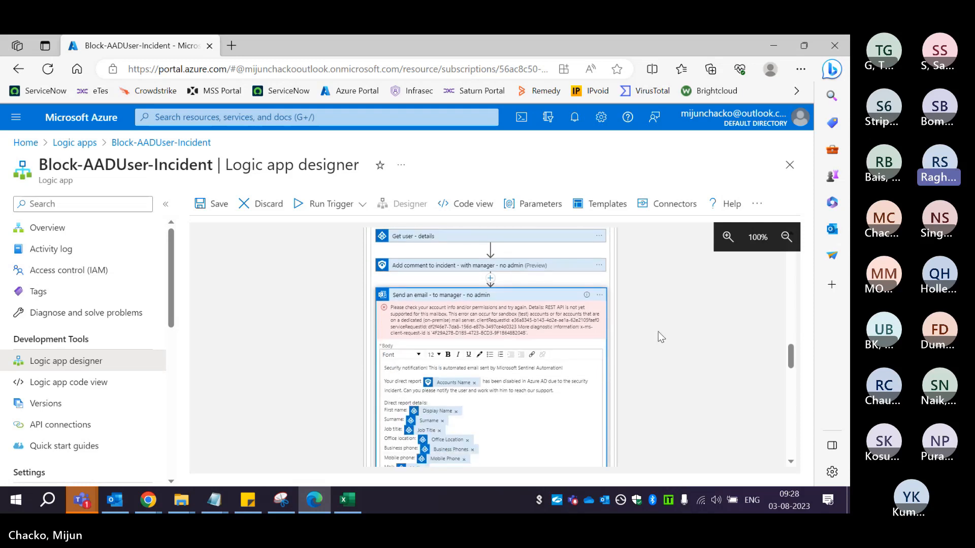
pyautogui.scroll(-1, 658, 336)
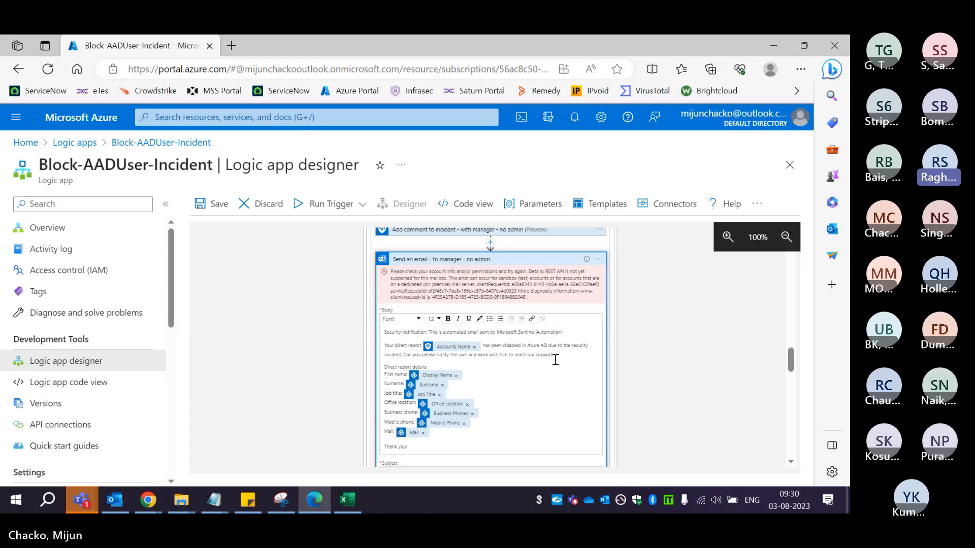
pyautogui.scroll(-1, 719, 339)
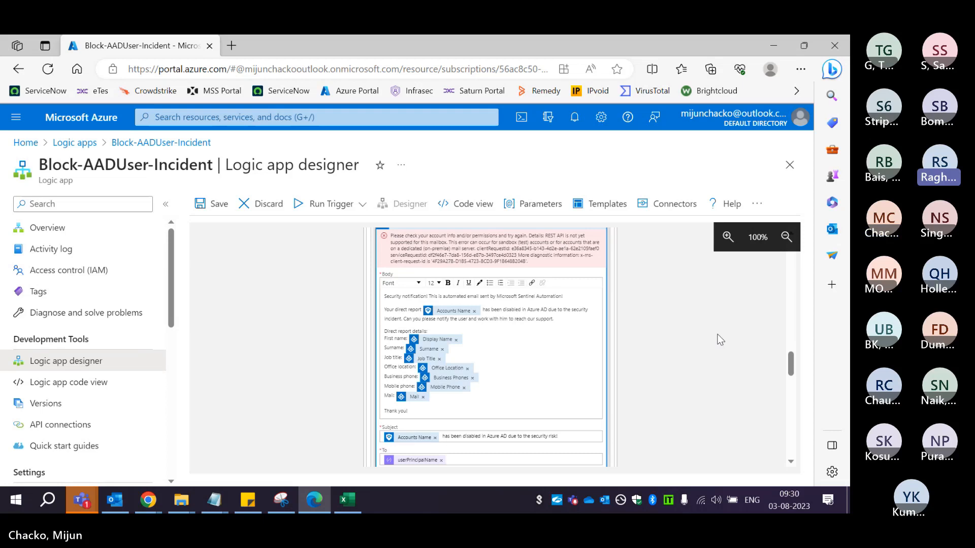
pyautogui.scroll(-2, 688, 339)
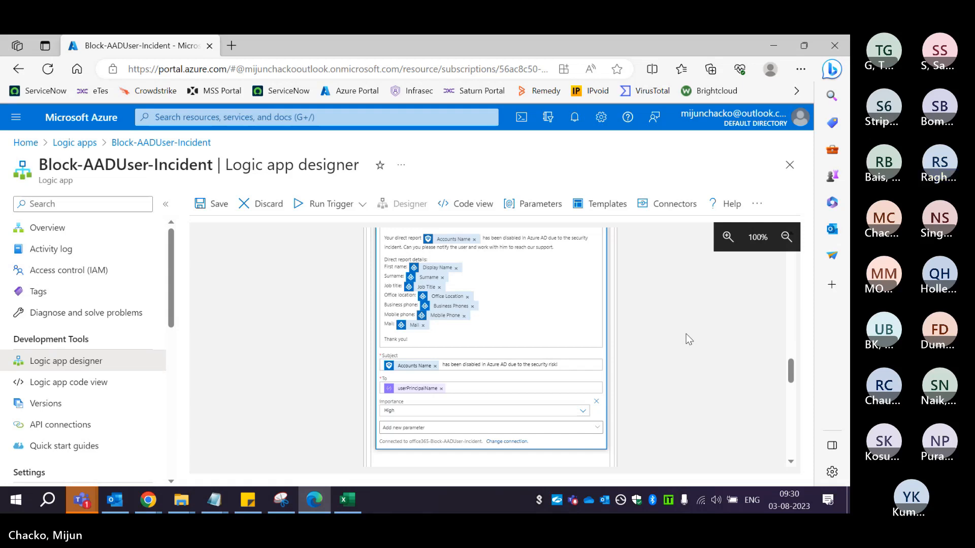
pyautogui.scroll(-2, 686, 334)
pyautogui.scroll(-2, 687, 333)
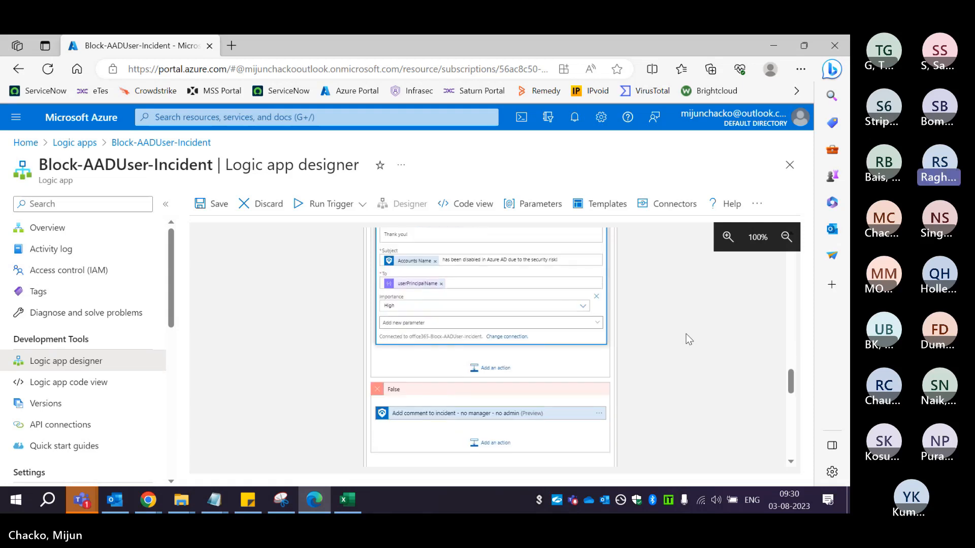
pyautogui.scroll(-2, 687, 334)
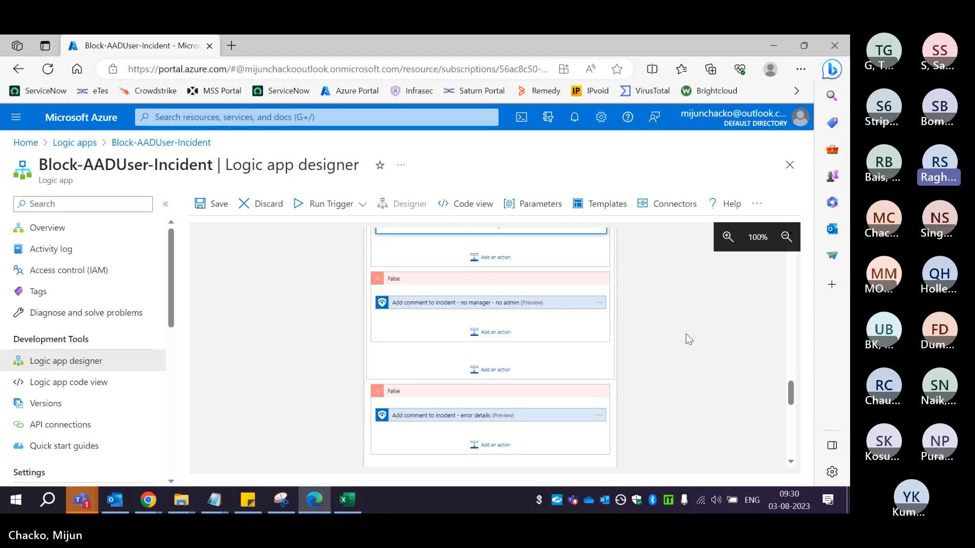
# - Expand the False-branch 'Add comment to incident - no manager - no admin' step to view its message
pyautogui.click(493, 303)
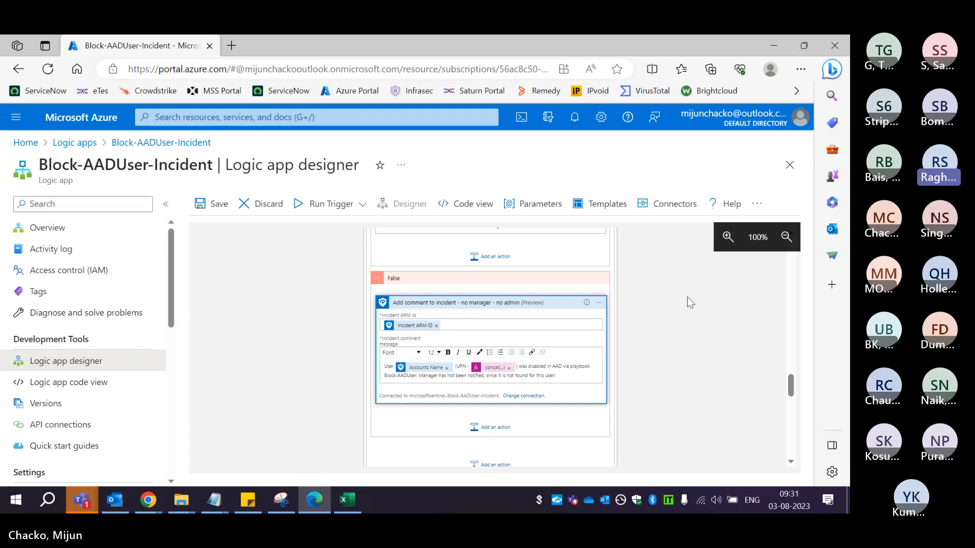
pyautogui.scroll(-5, 676, 325)
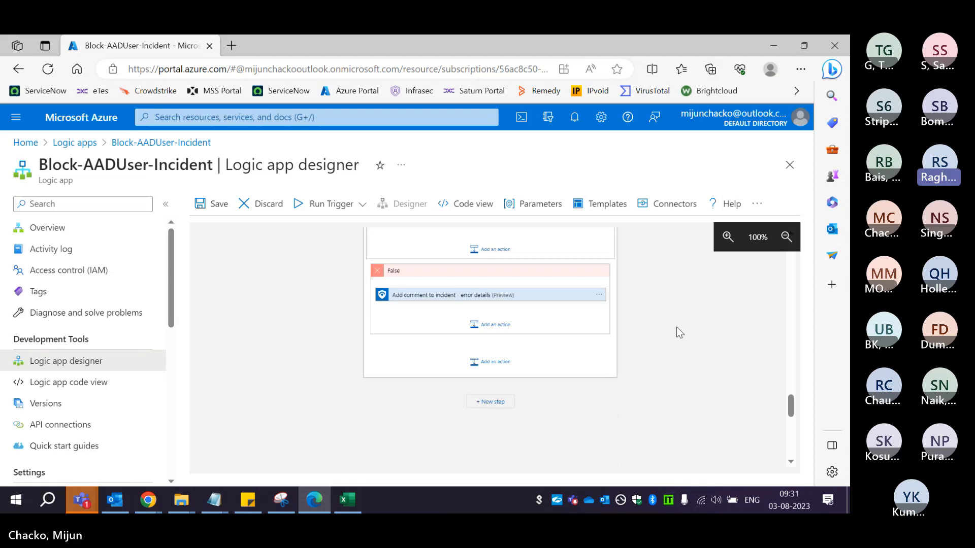
# - Try saving the Block-AADUser-Incident playbook, then scroll back up through the workflow
pyautogui.click(206, 210)
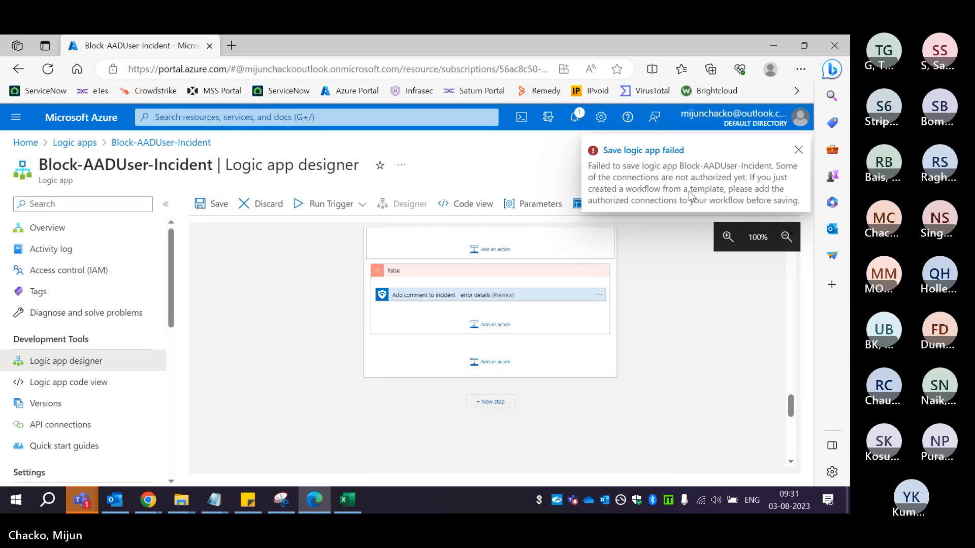
pyautogui.scroll(3, 663, 355)
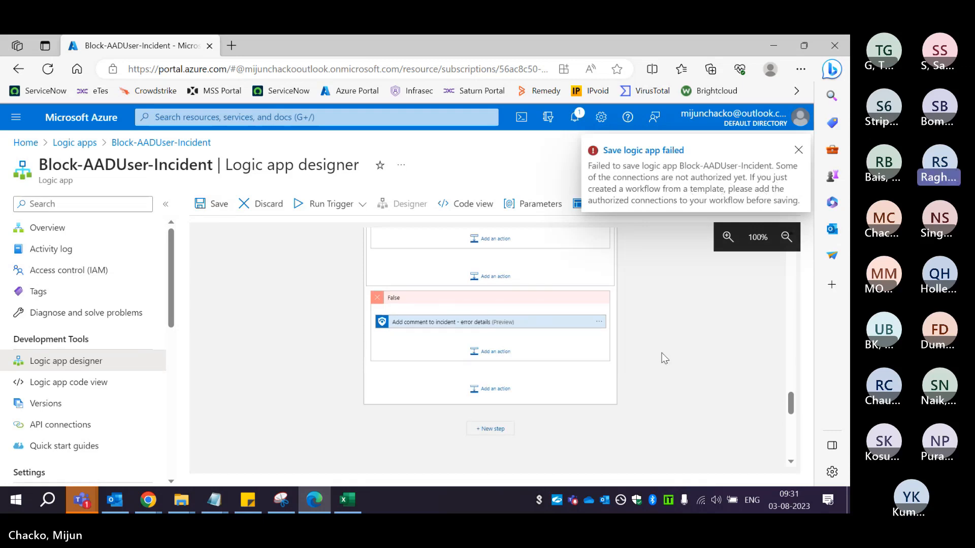
pyautogui.scroll(5, 666, 353)
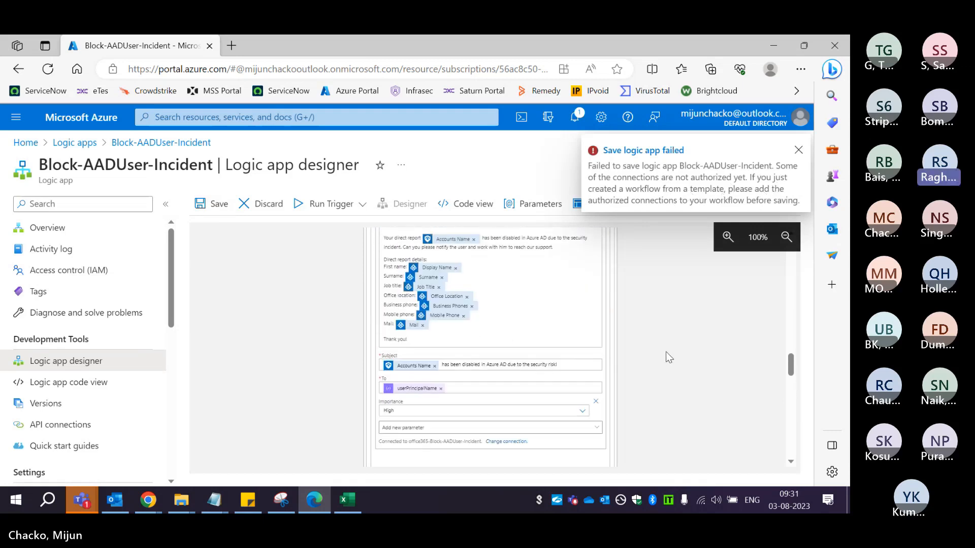
pyautogui.scroll(5, 667, 352)
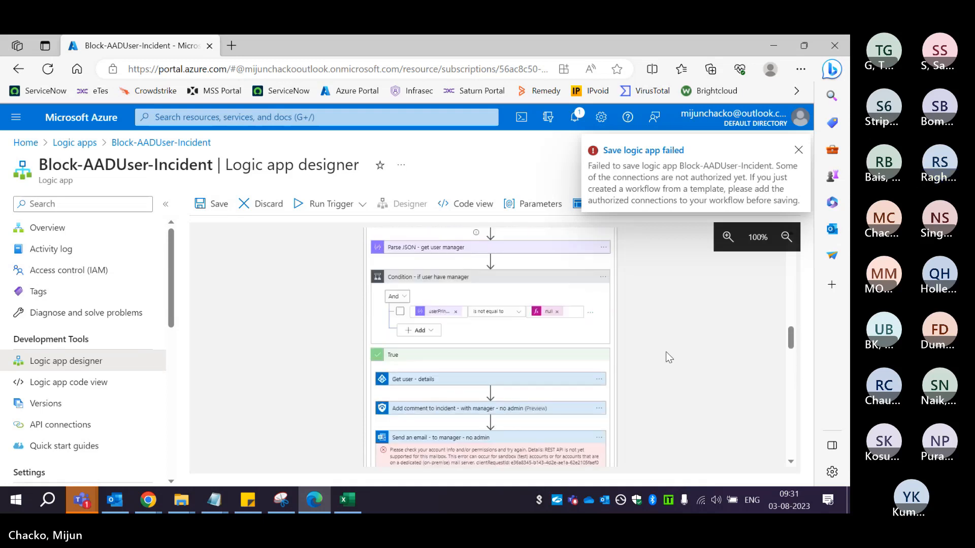
pyautogui.scroll(3, 666, 355)
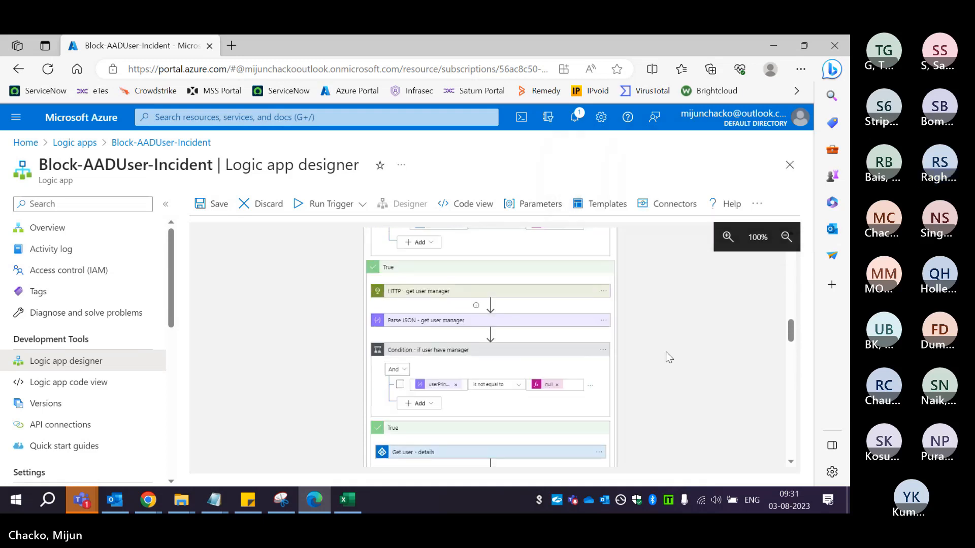
pyautogui.scroll(5, 667, 354)
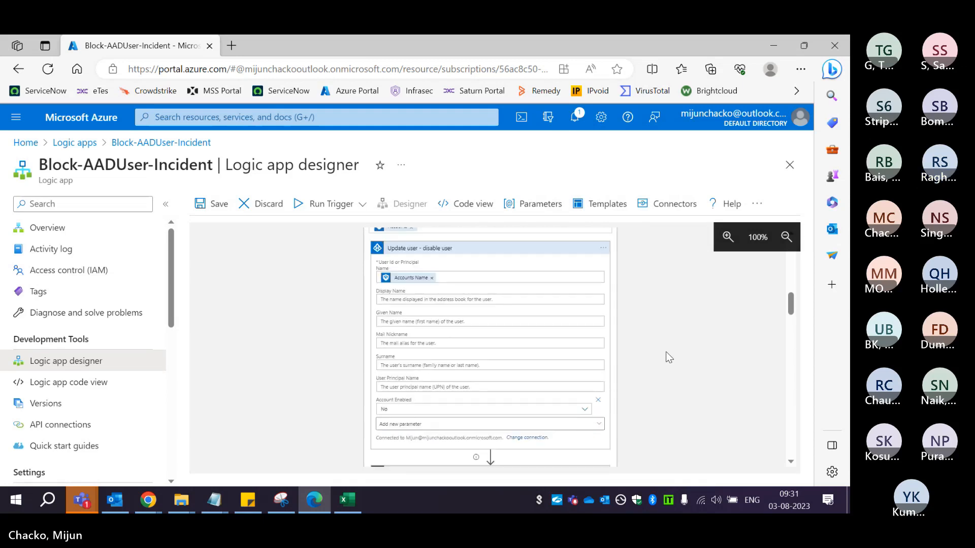
pyautogui.scroll(4, 667, 354)
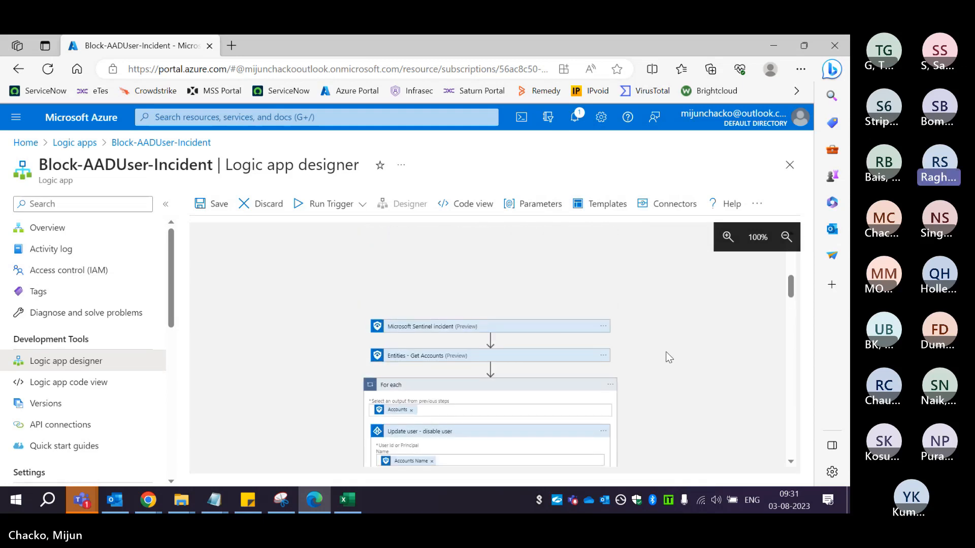
# - Scroll down to the Send an email card and retry saving, which reports unauthorized connections
pyautogui.scroll(-5, 665, 352)
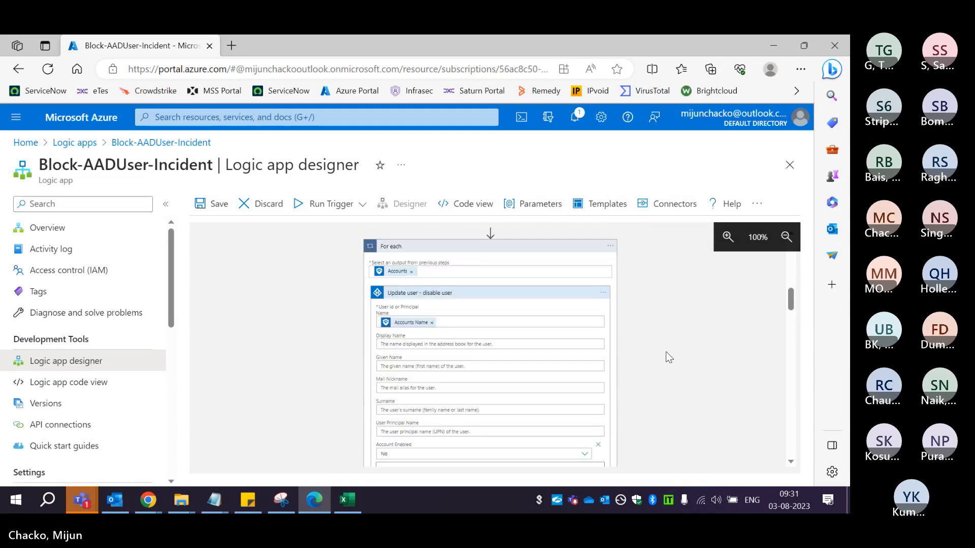
pyautogui.scroll(-3, 665, 353)
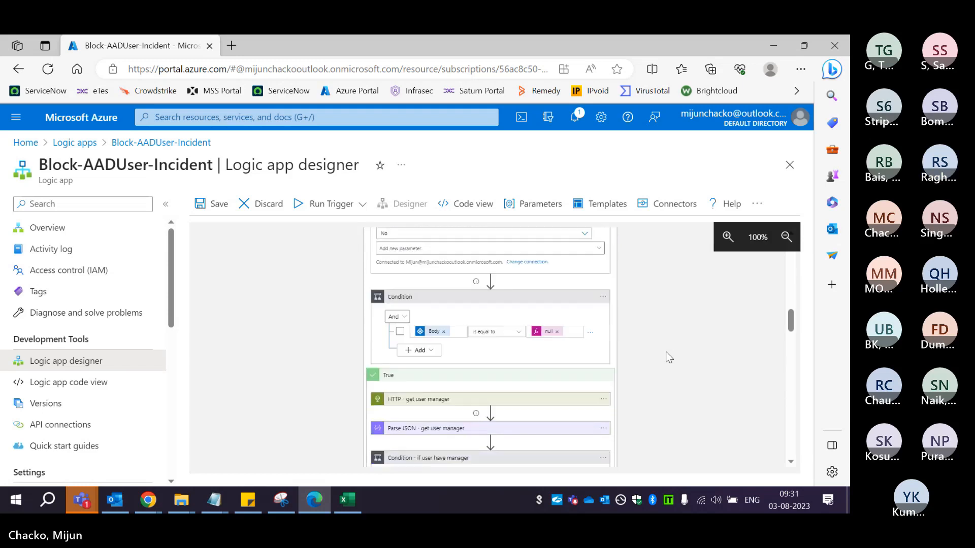
pyautogui.scroll(-3, 666, 354)
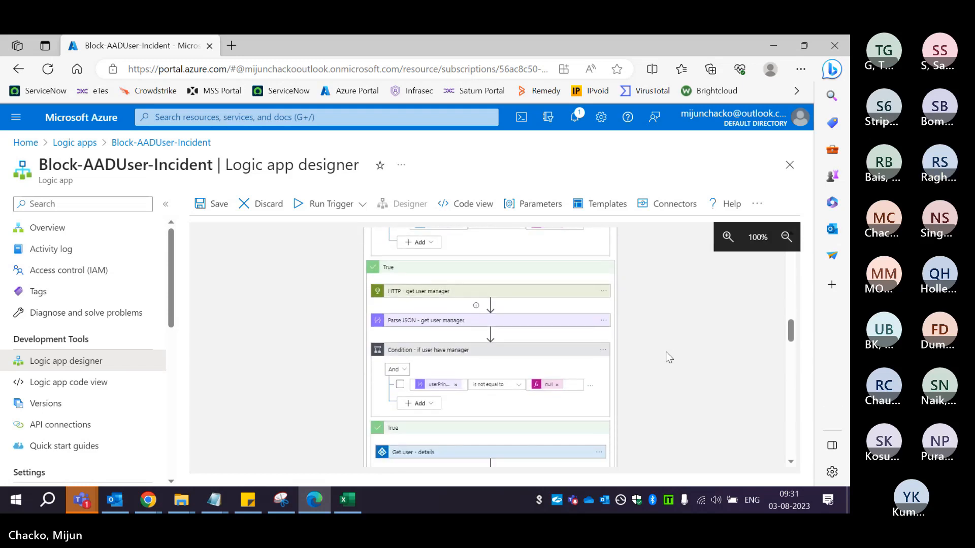
pyautogui.scroll(-3, 666, 352)
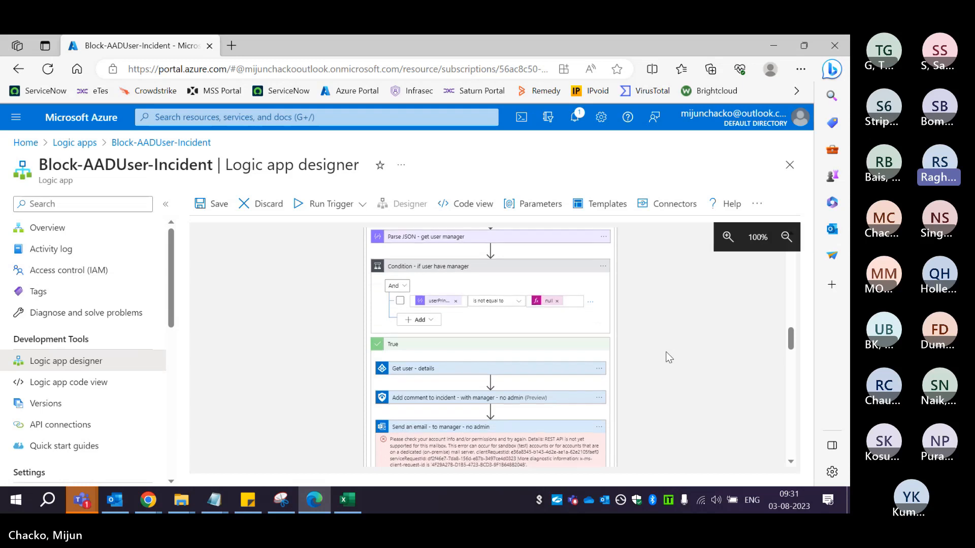
pyautogui.scroll(-3, 665, 351)
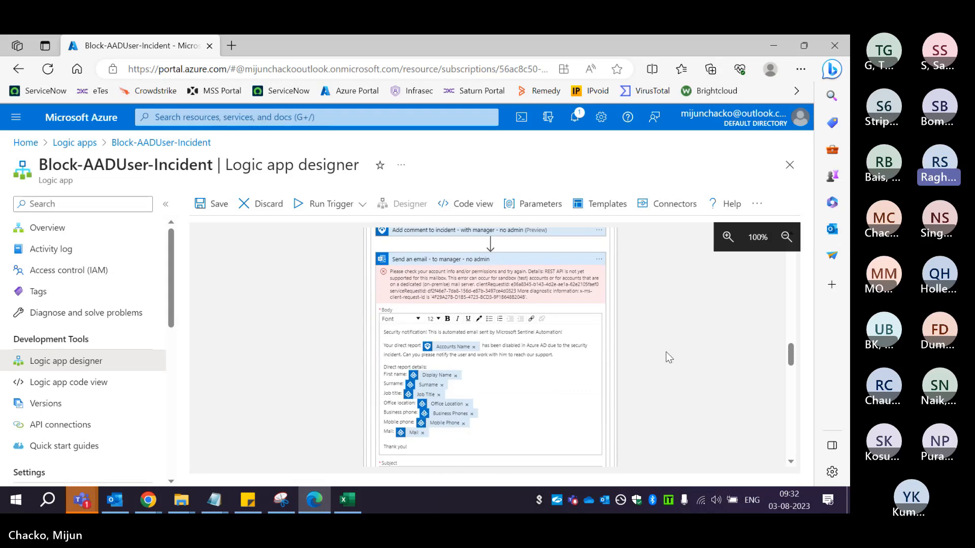
pyautogui.click(205, 205)
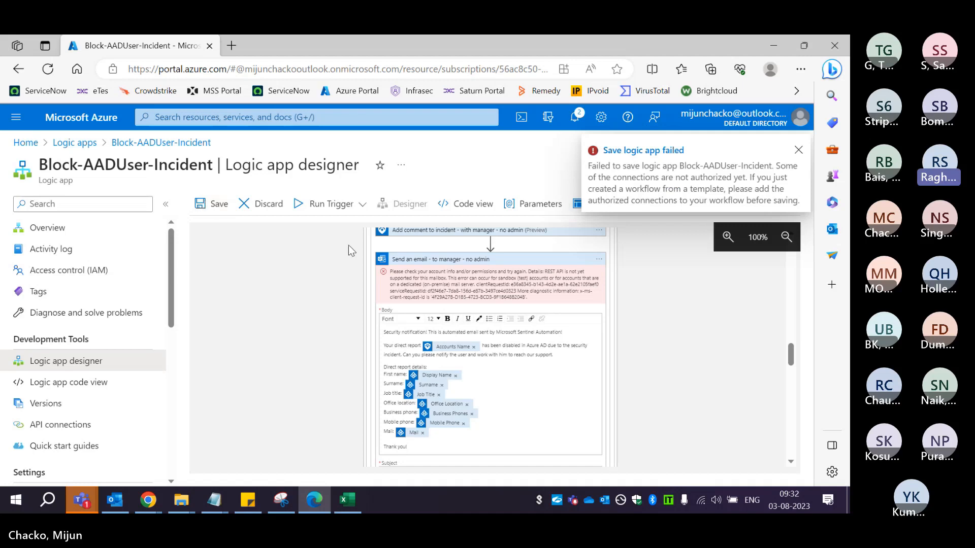
pyautogui.scroll(3, 254, 288)
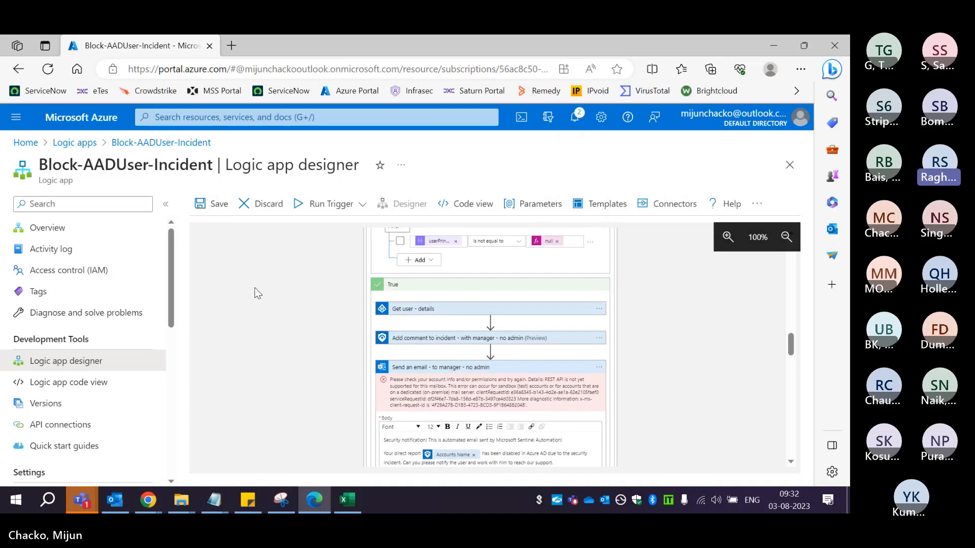
# - Set the Get user - details user field to Accounts Name instead of concat, and retry saving
pyautogui.click(440, 310)
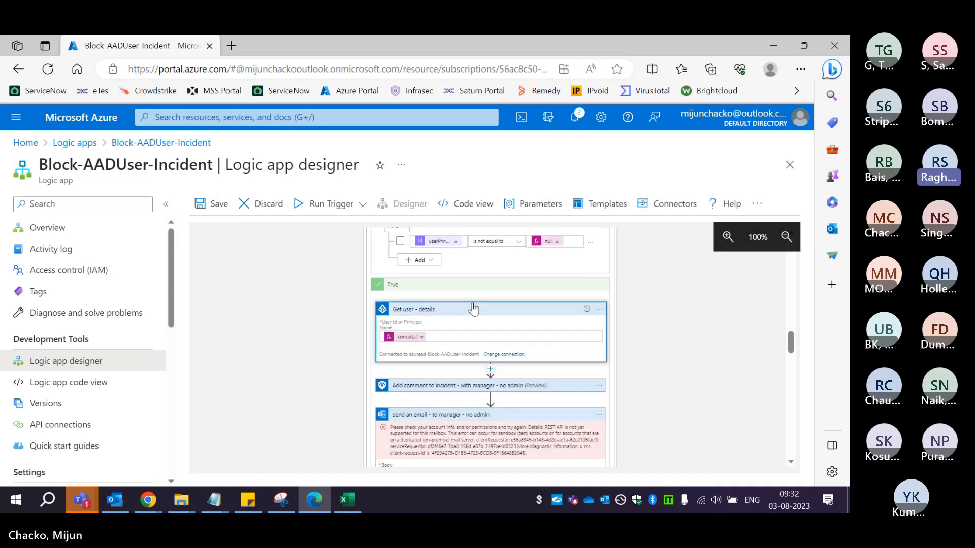
pyautogui.click(424, 339)
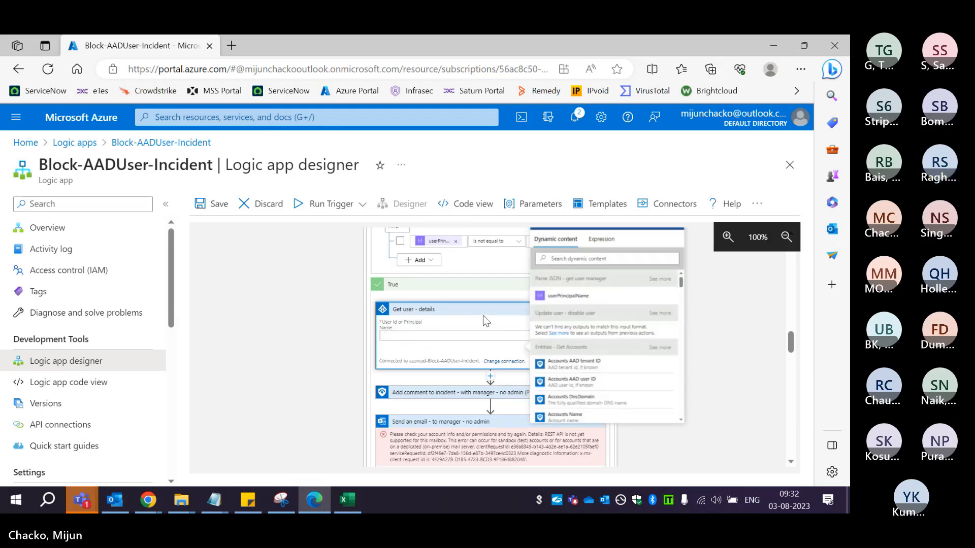
pyautogui.click(562, 416)
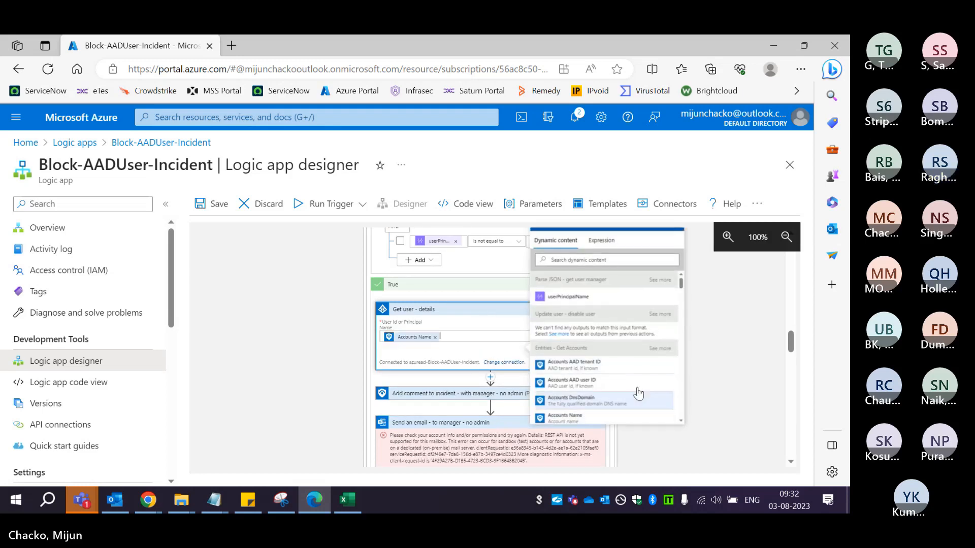
pyautogui.click(301, 334)
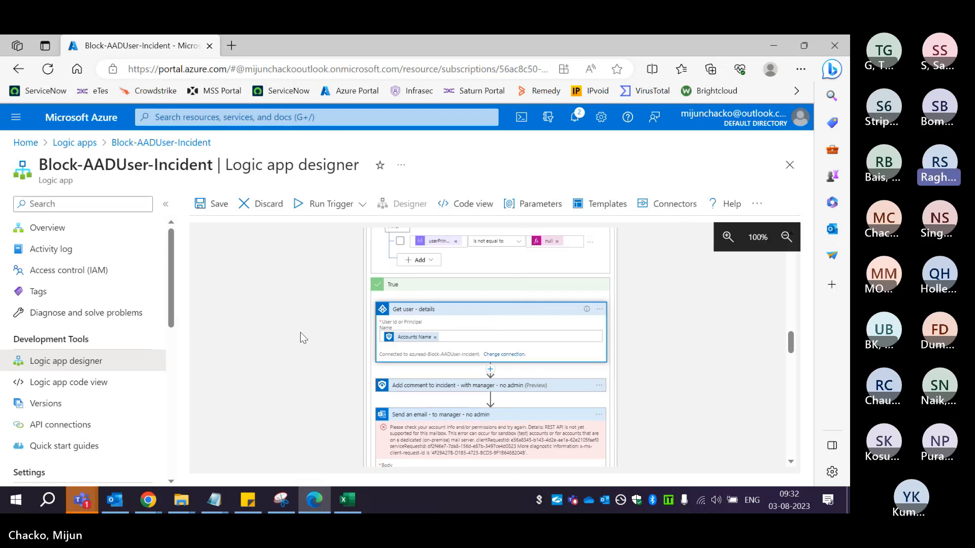
pyautogui.click(206, 207)
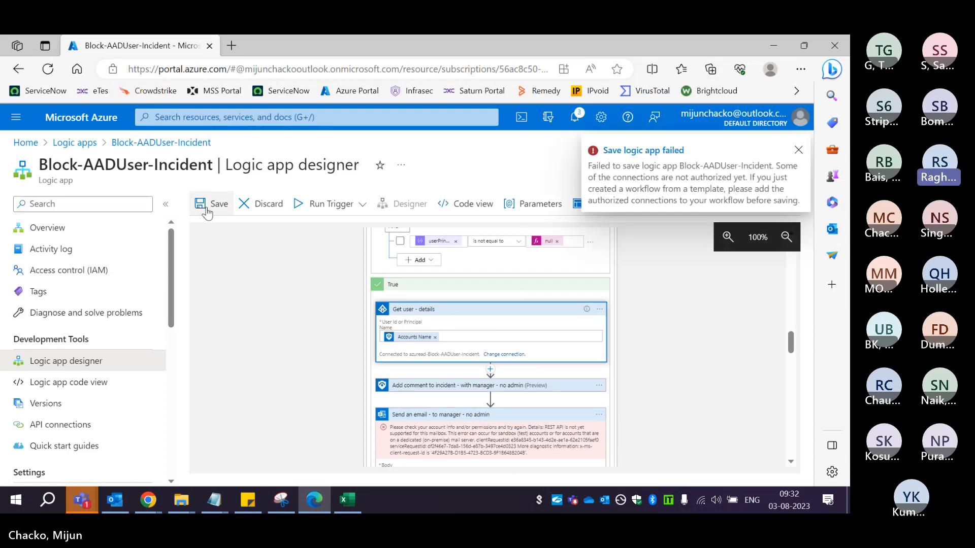
# - Remove the concat expression from the no-manager incident comment and try saving again
pyautogui.scroll(-2, 253, 306)
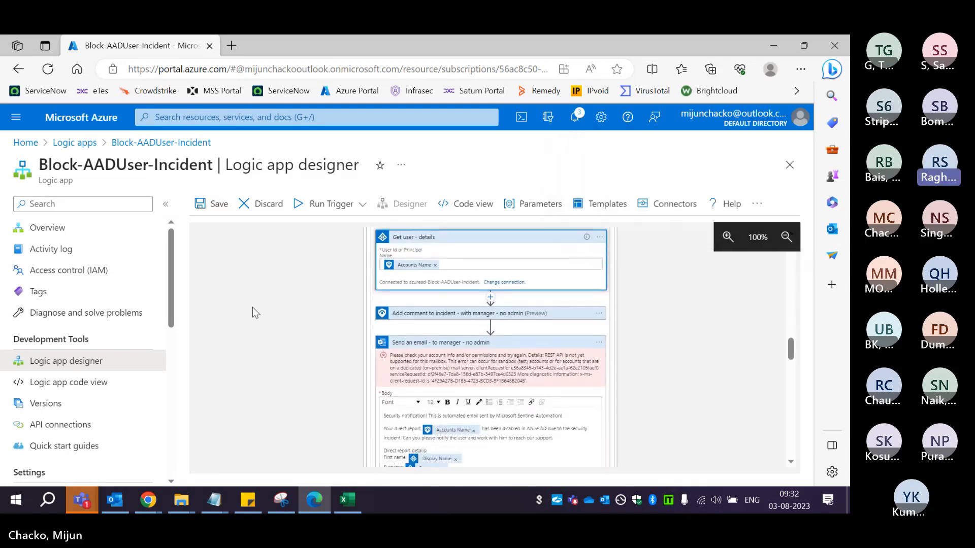
pyautogui.scroll(-4, 252, 308)
pyautogui.scroll(-3, 252, 307)
pyautogui.scroll(-3, 253, 308)
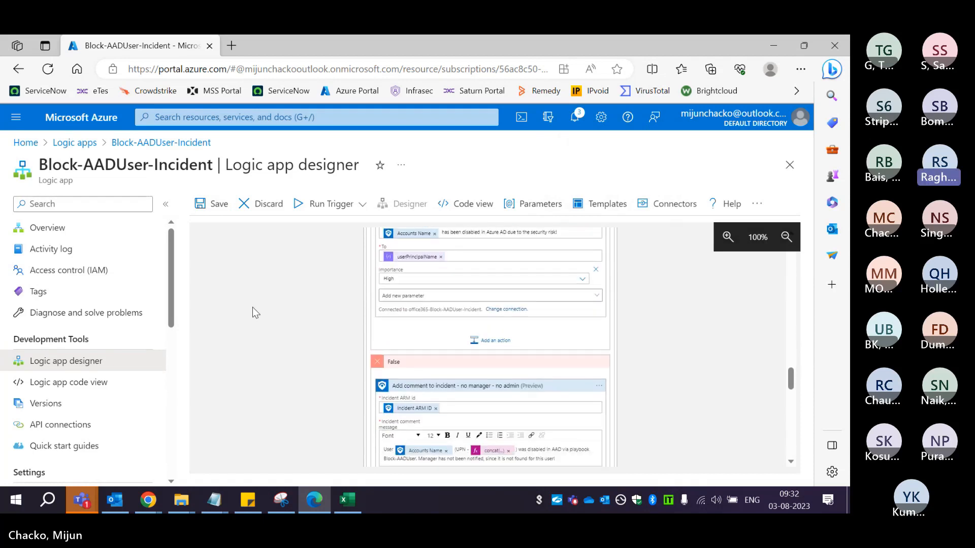
pyautogui.scroll(-1, 503, 421)
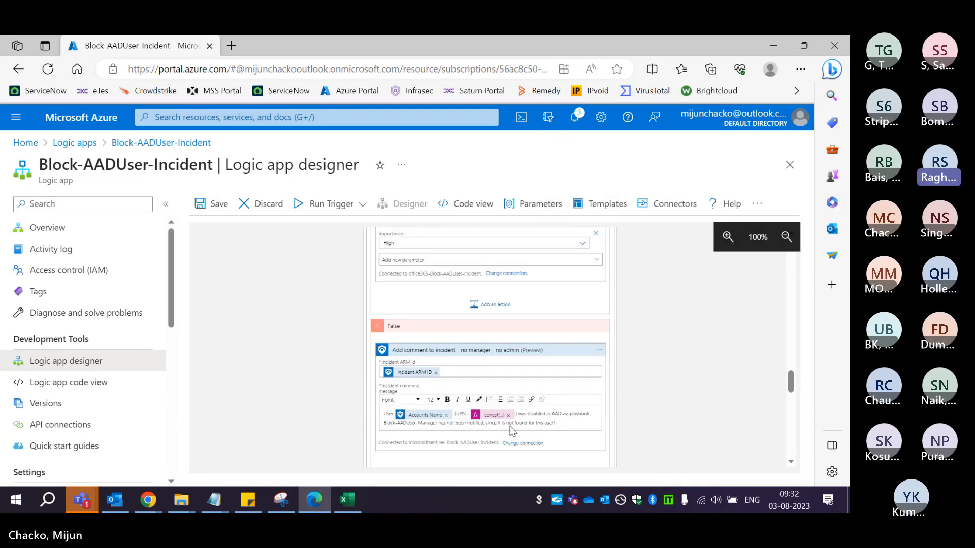
pyautogui.click(508, 415)
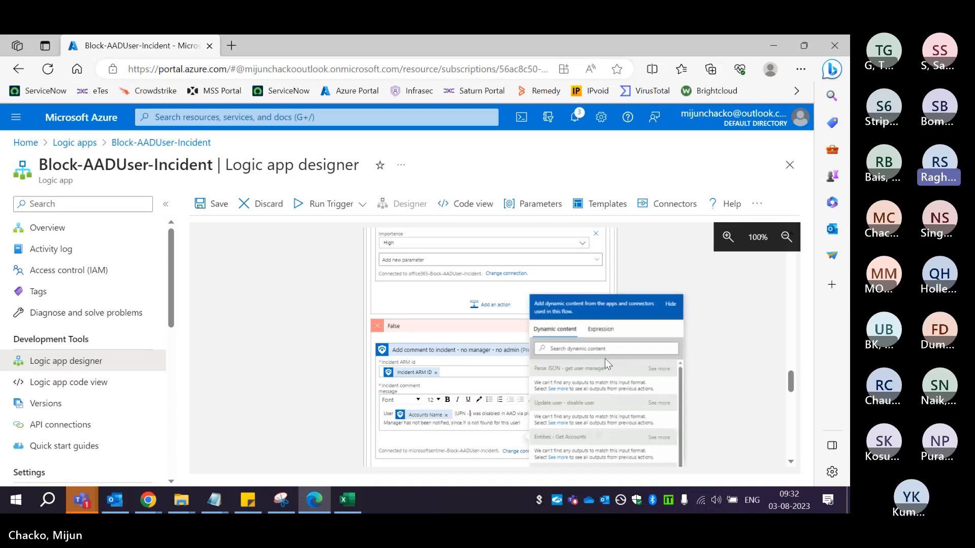
pyautogui.click(740, 314)
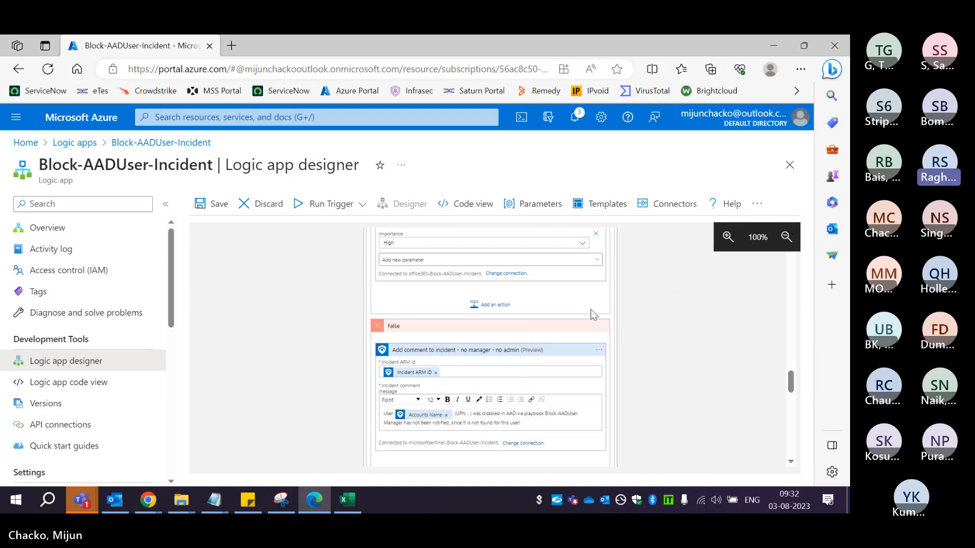
pyautogui.click(205, 206)
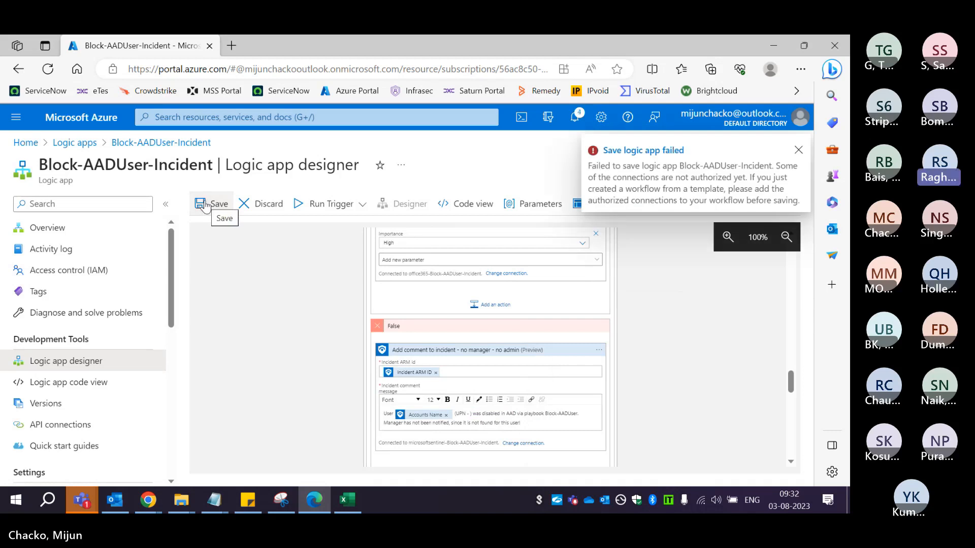
pyautogui.scroll(2, 681, 339)
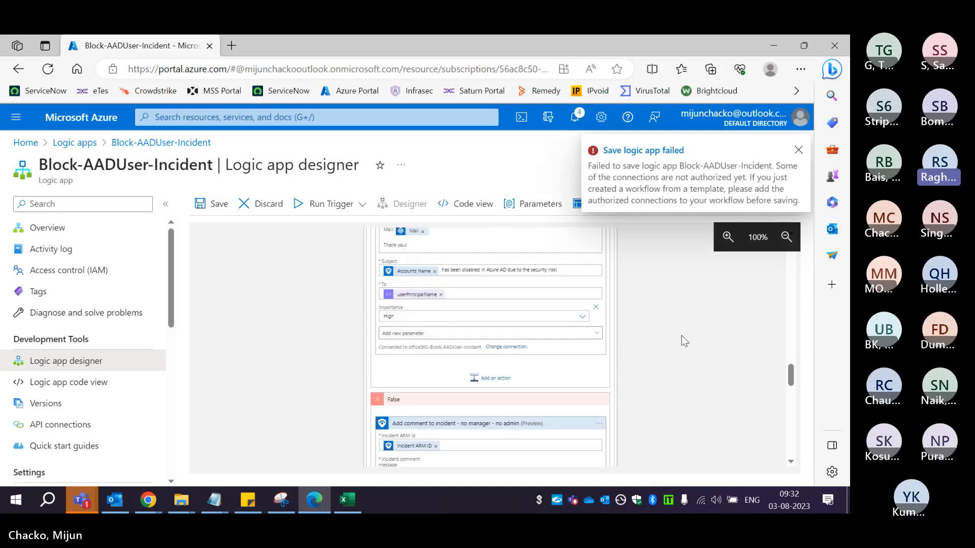
pyautogui.scroll(2, 681, 340)
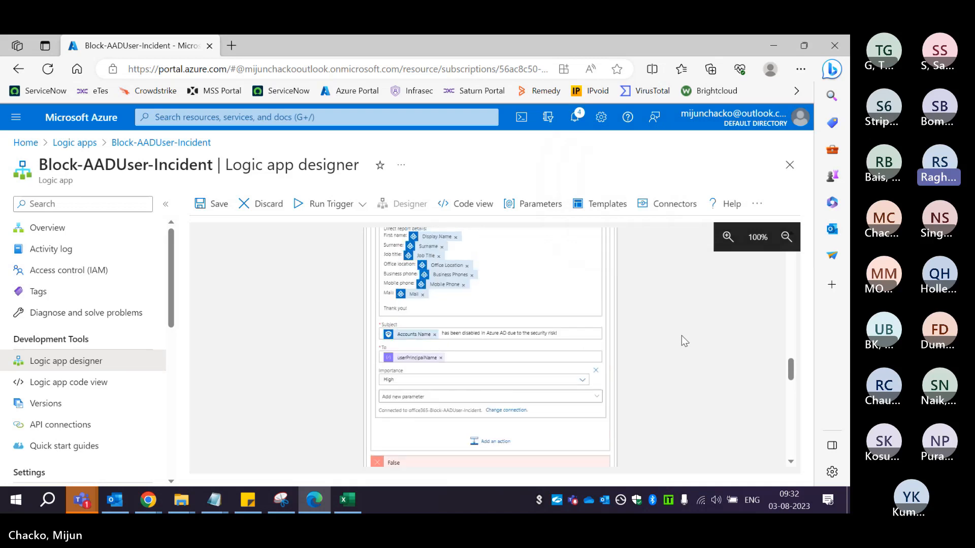
pyautogui.scroll(3, 681, 338)
pyautogui.scroll(-4, 681, 337)
pyautogui.scroll(-4, 682, 339)
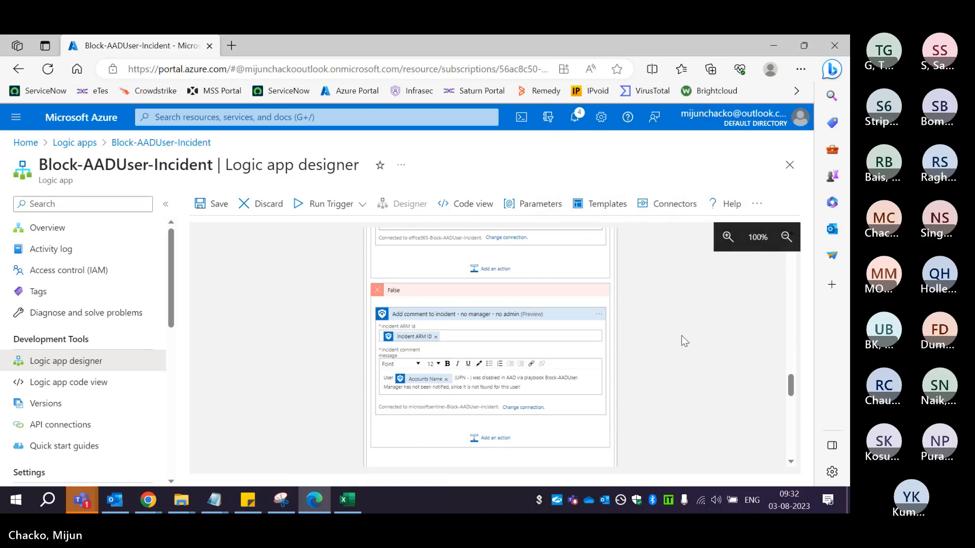
pyautogui.scroll(8, 681, 340)
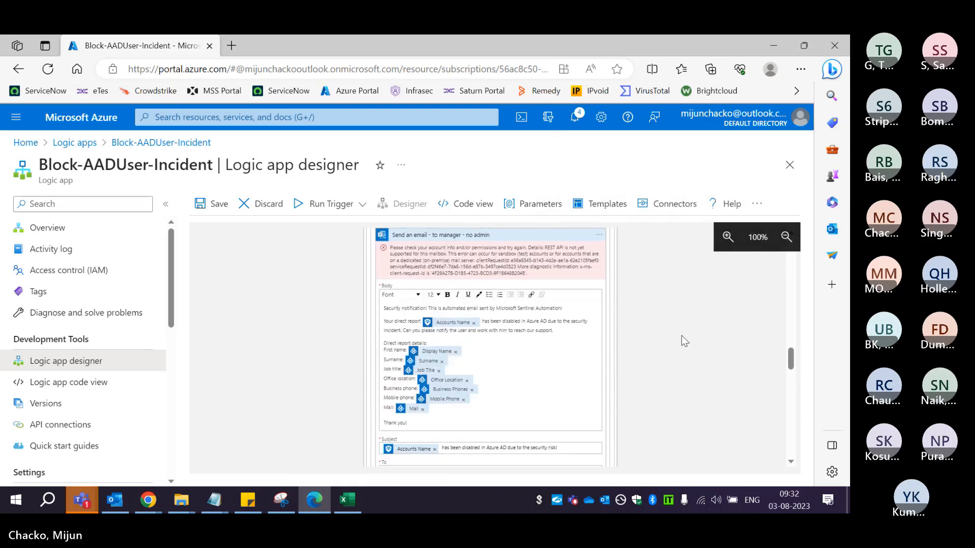
pyautogui.scroll(1, 681, 336)
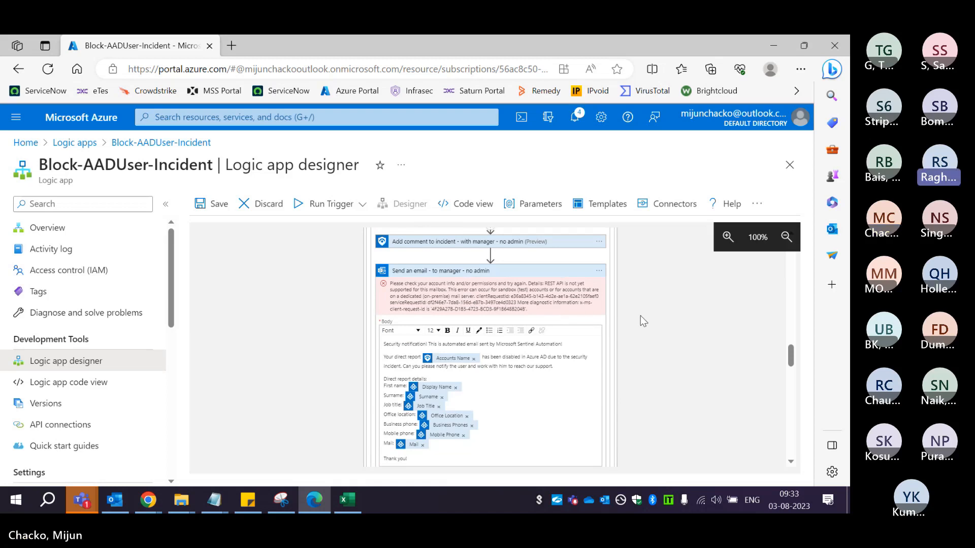
pyautogui.scroll(1, 641, 316)
pyautogui.scroll(1, 643, 321)
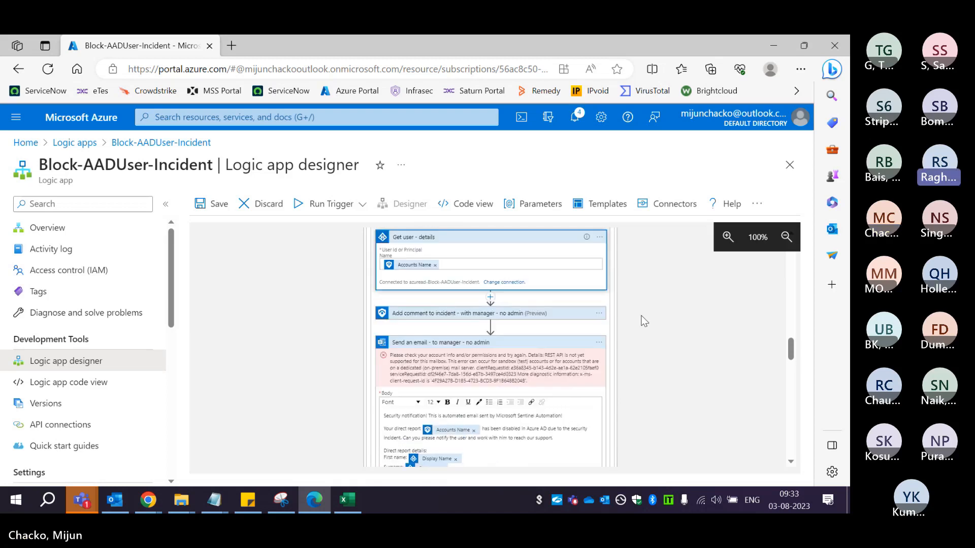
pyautogui.scroll(4, 644, 321)
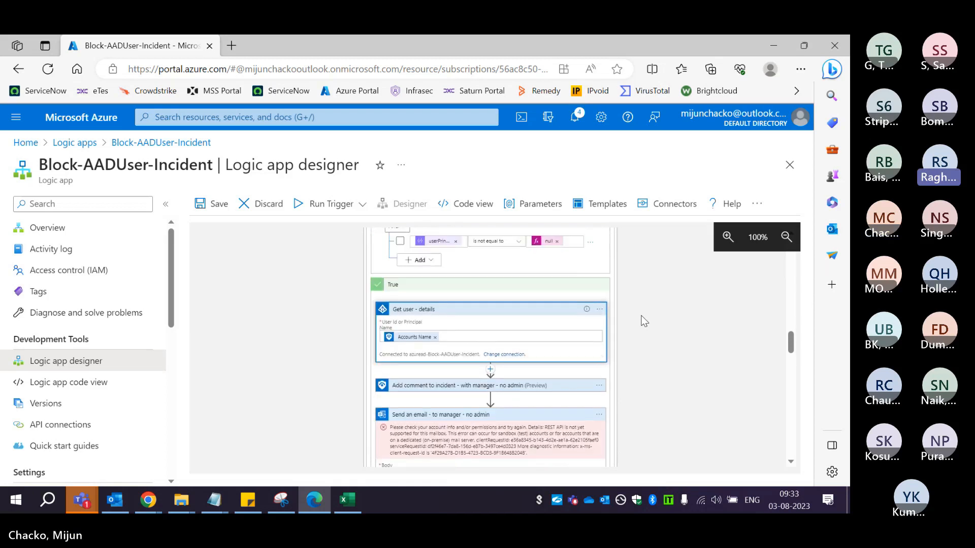
pyautogui.scroll(6, 644, 321)
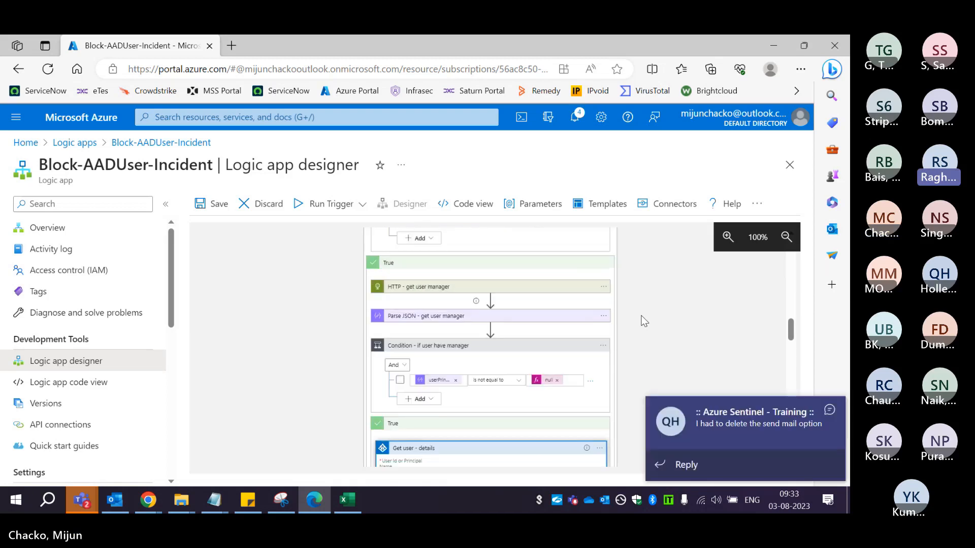
pyautogui.scroll(5, 644, 321)
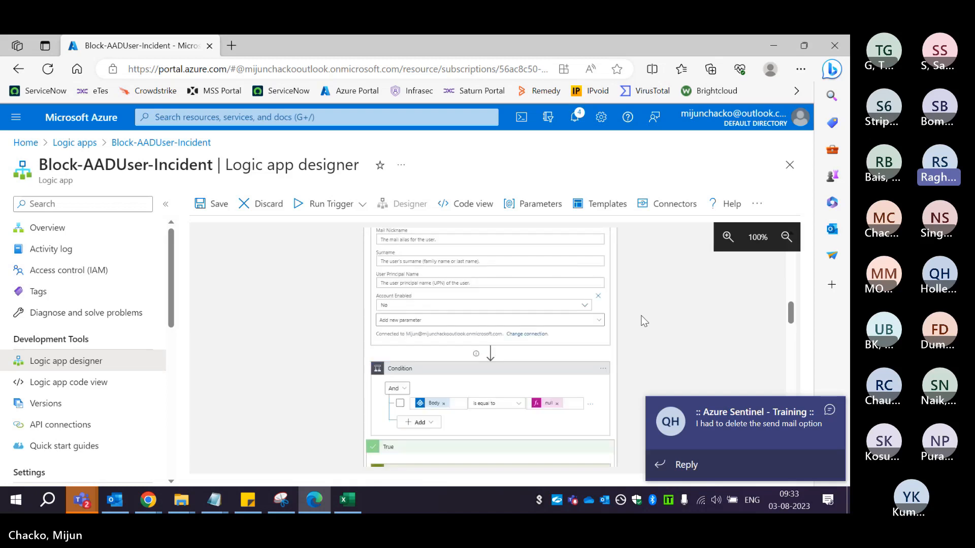
pyautogui.scroll(1, 644, 321)
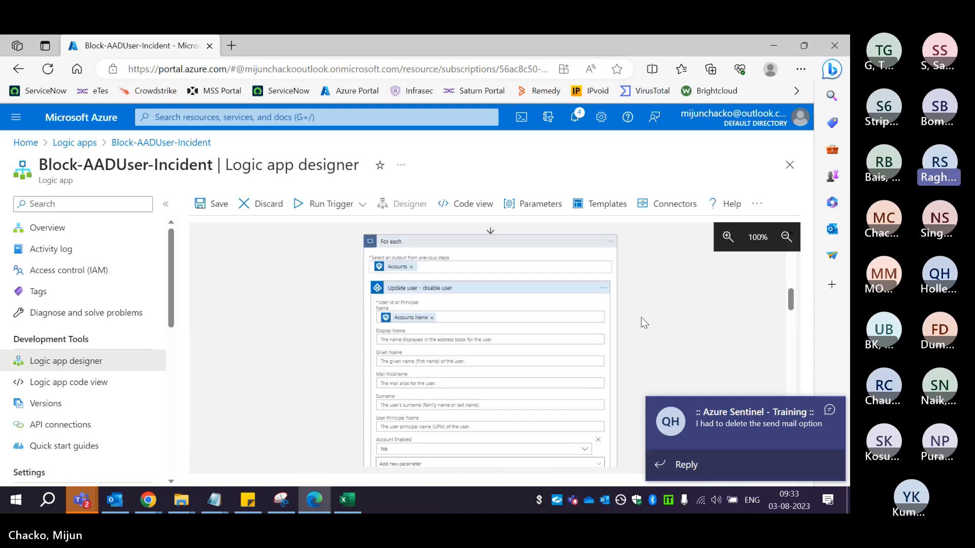
pyautogui.scroll(-5, 644, 323)
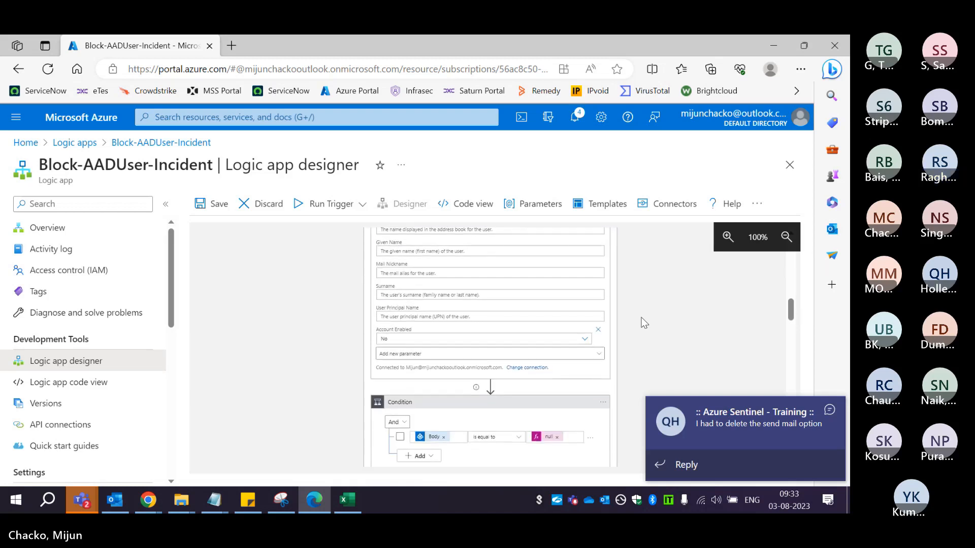
pyautogui.scroll(-1, 644, 323)
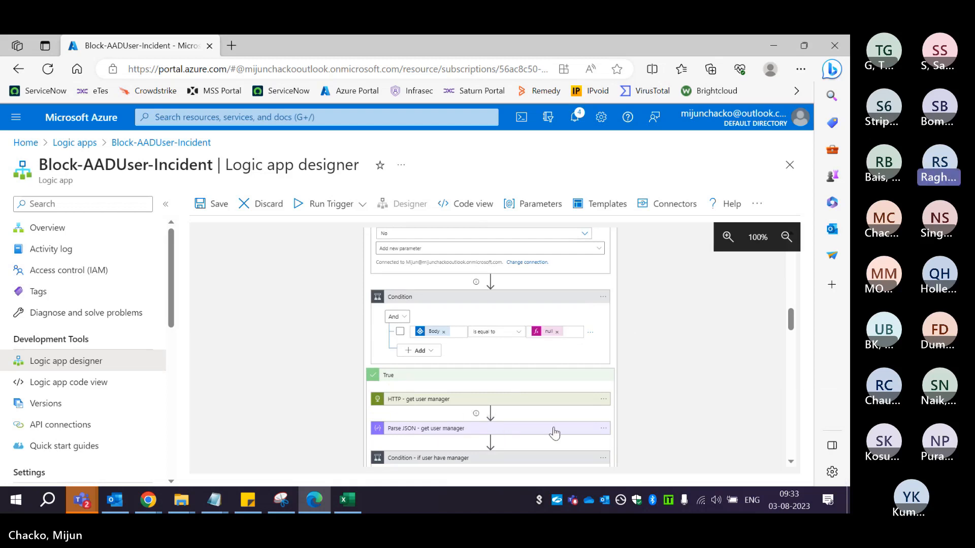
# - Delete the 'HTTP - get user manager' step, confirming with OK in the Delete Step dialog
pyautogui.click(604, 400)
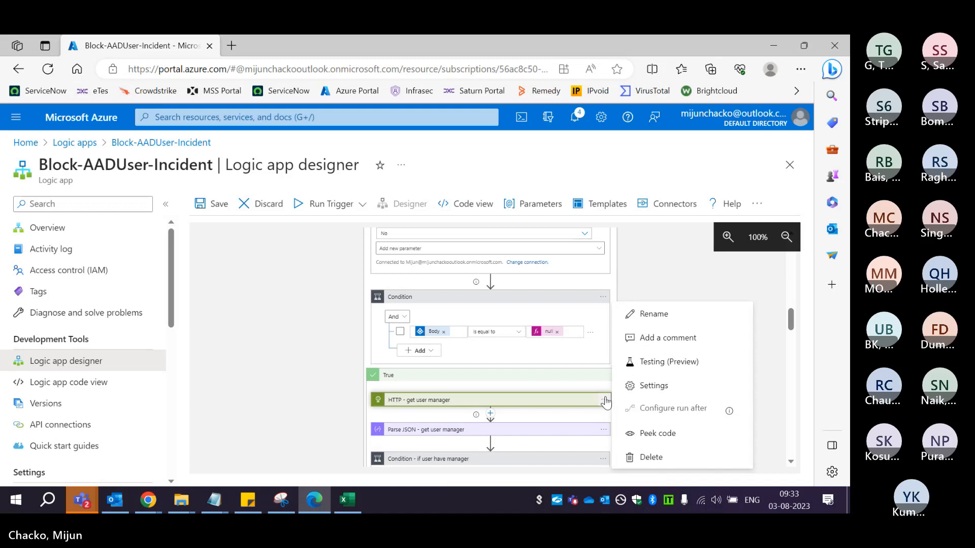
pyautogui.click(660, 459)
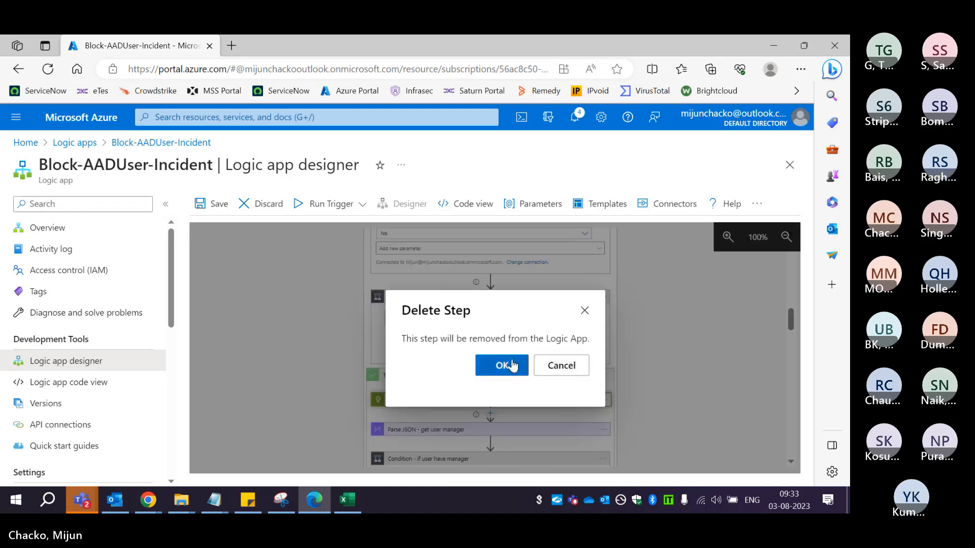
pyautogui.click(504, 366)
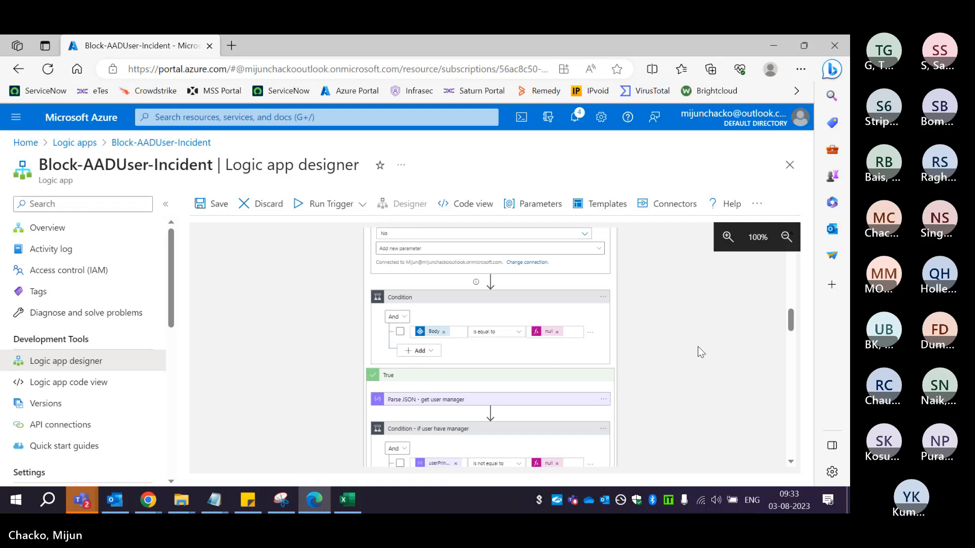
pyautogui.scroll(-3, 697, 347)
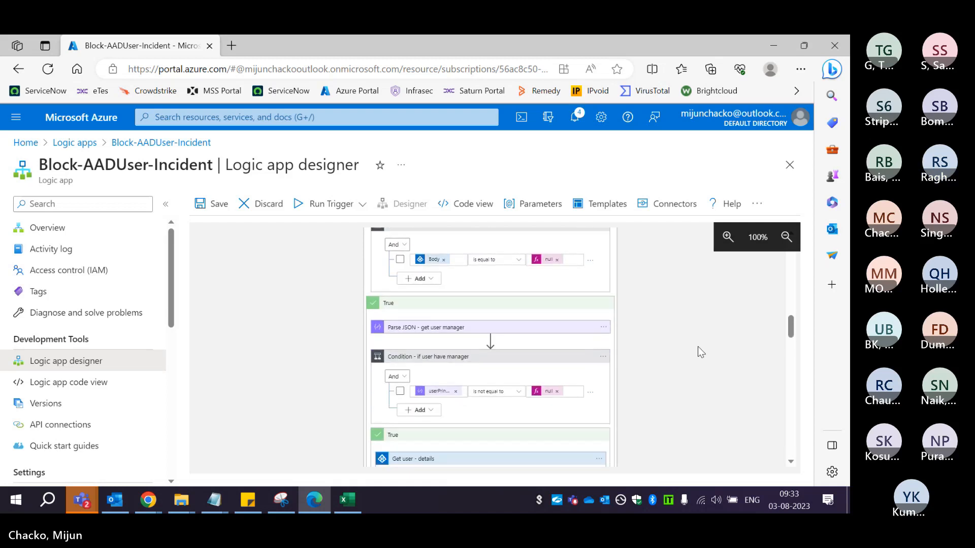
pyautogui.scroll(2, 698, 346)
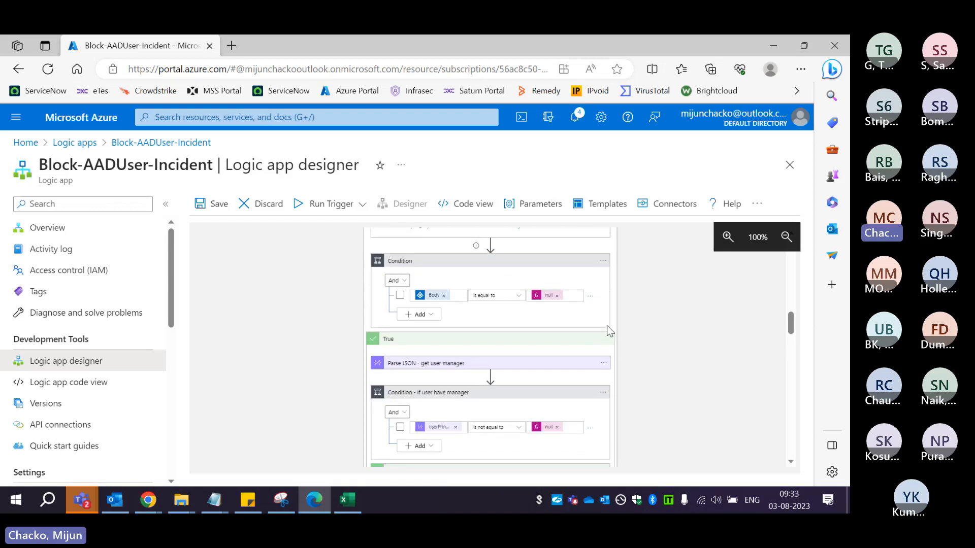
pyautogui.scroll(2, 674, 366)
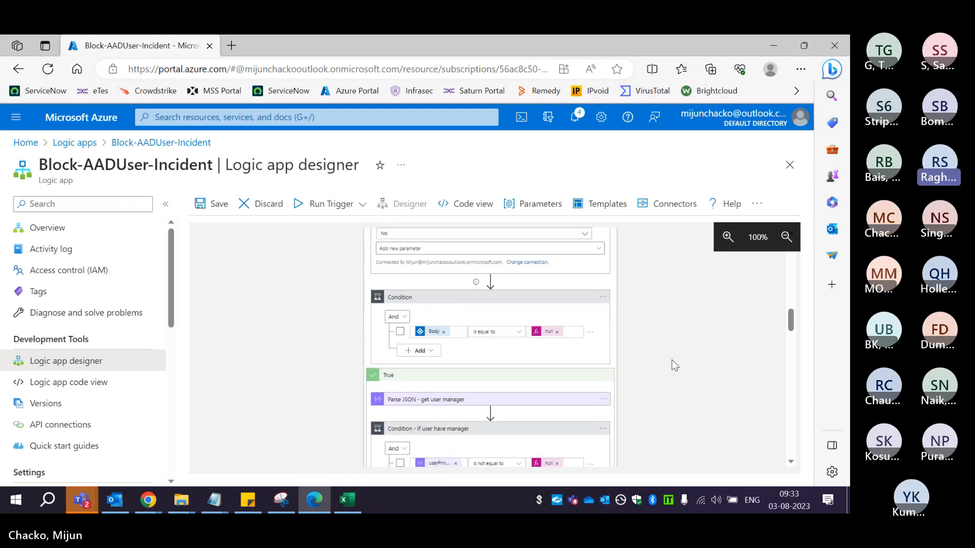
pyautogui.scroll(2, 674, 366)
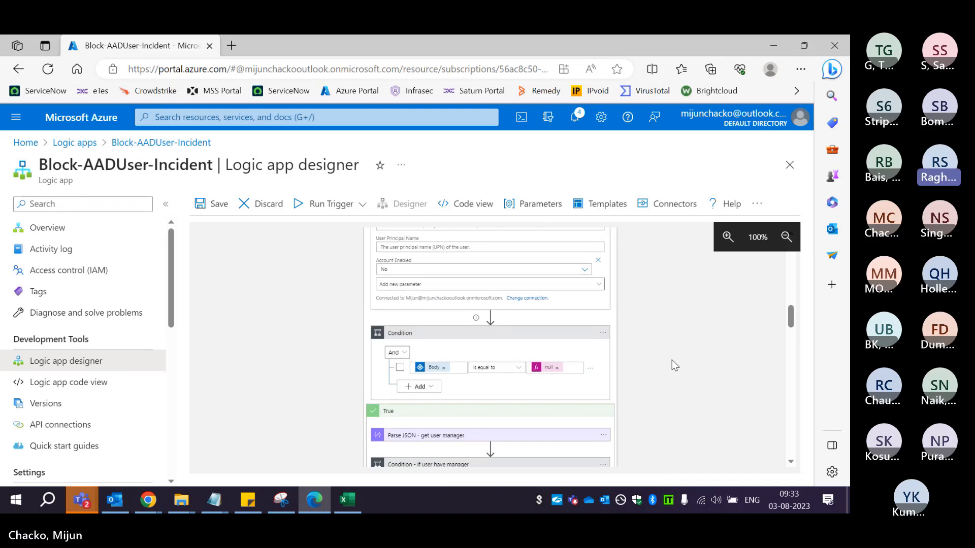
# - Discard the unsaved playbook edits, then expand For each to reveal disable-user and Condition
pyautogui.click(259, 206)
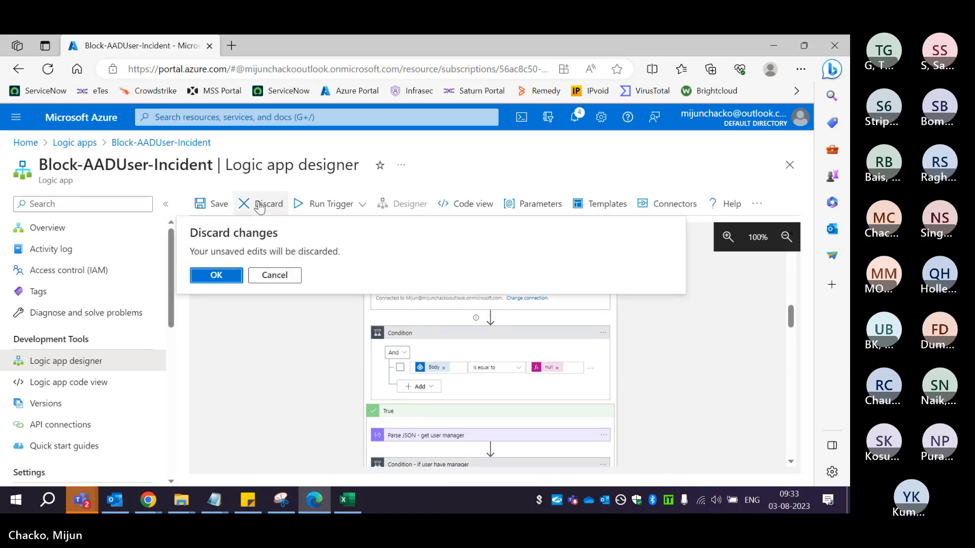
pyautogui.click(216, 275)
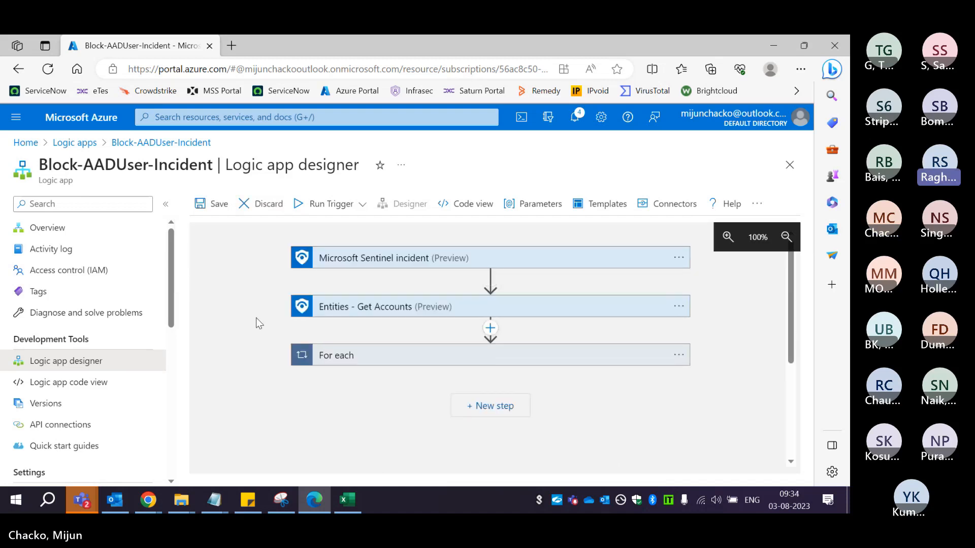
pyautogui.click(601, 357)
pyautogui.scroll(-3, 725, 349)
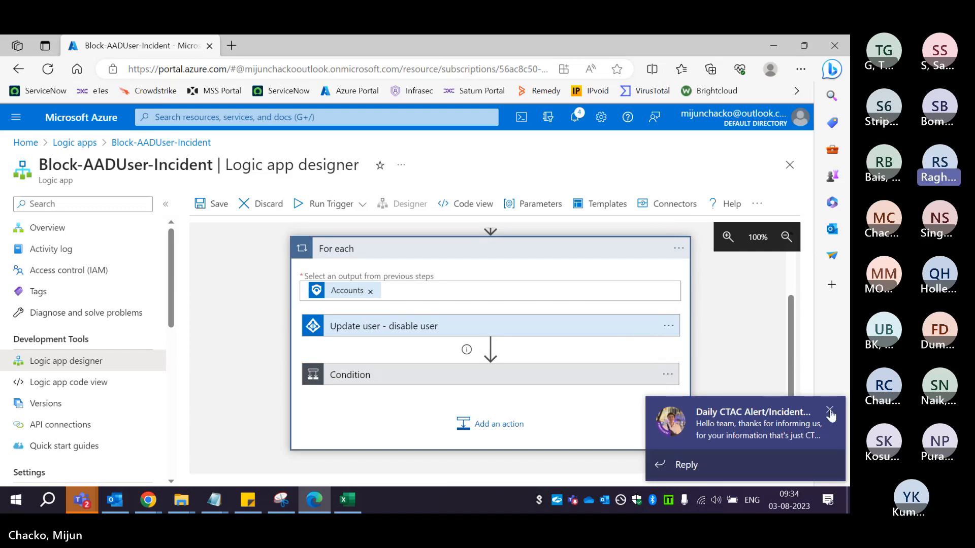
# - Replace the disable-user step's concat(...) User Id with the Accounts Name dynamic content
pyautogui.click(491, 331)
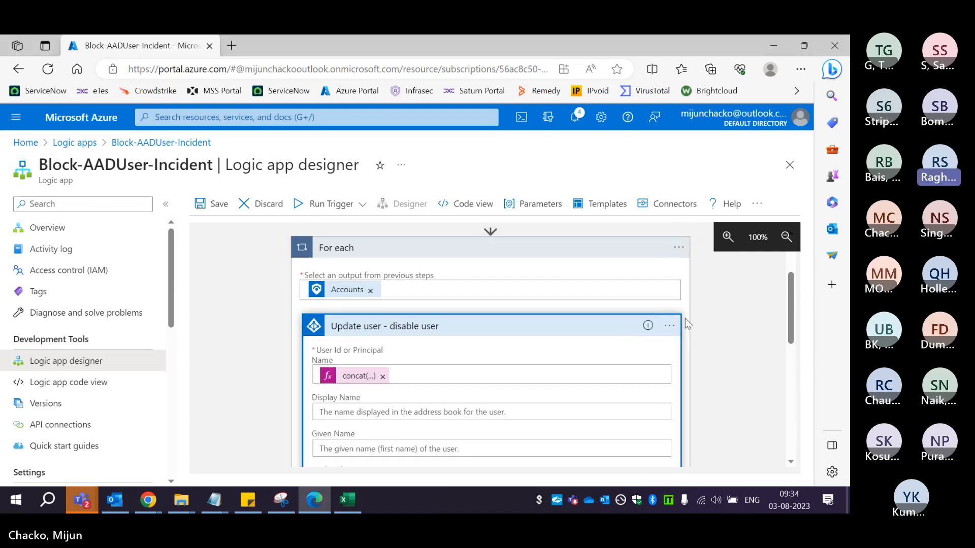
pyautogui.scroll(-1, 660, 335)
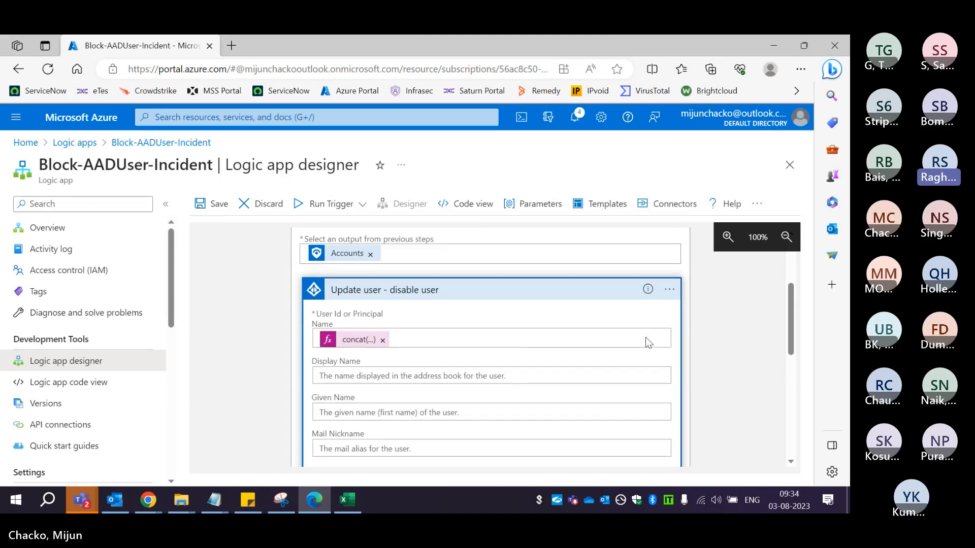
pyautogui.click(384, 340)
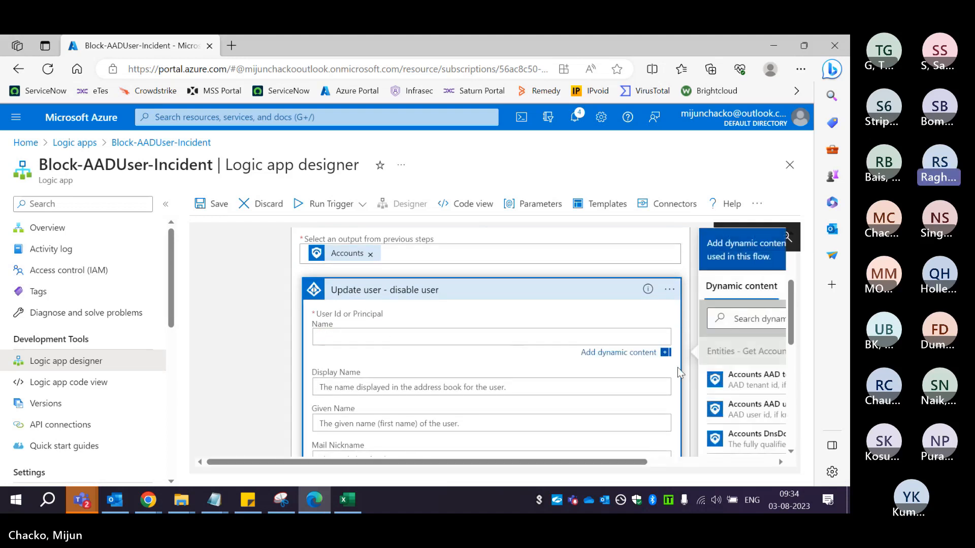
pyautogui.scroll(-1, 732, 383)
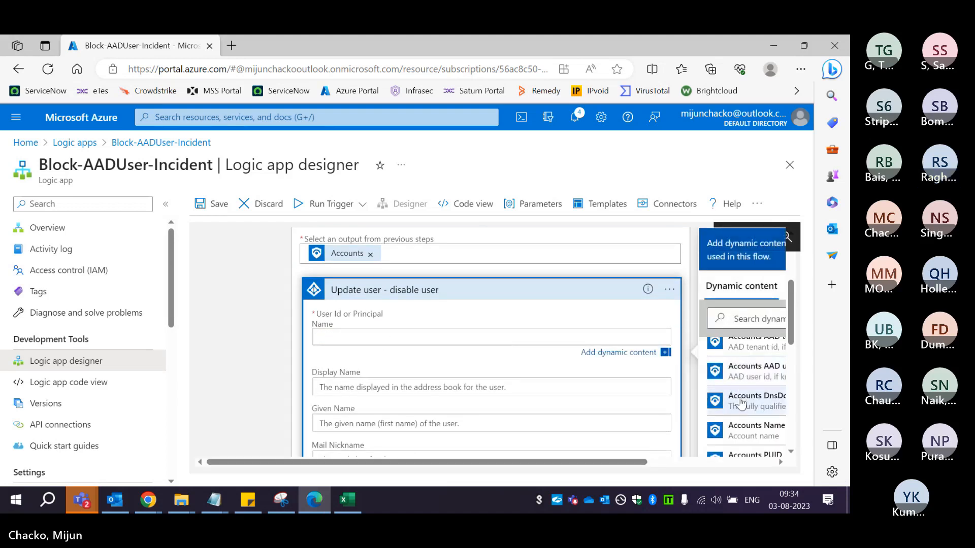
pyautogui.click(746, 432)
pyautogui.click(240, 275)
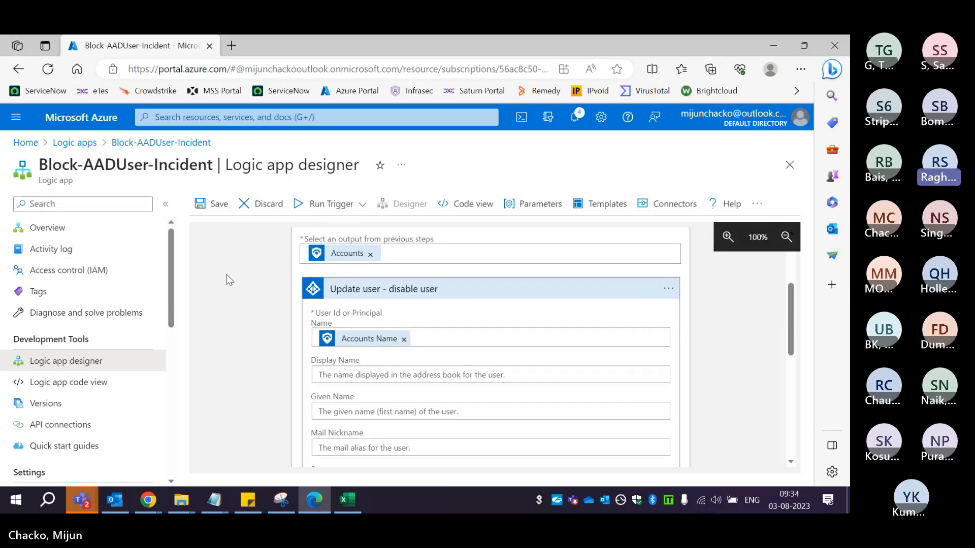
pyautogui.scroll(-2, 230, 280)
pyautogui.scroll(-3, 230, 280)
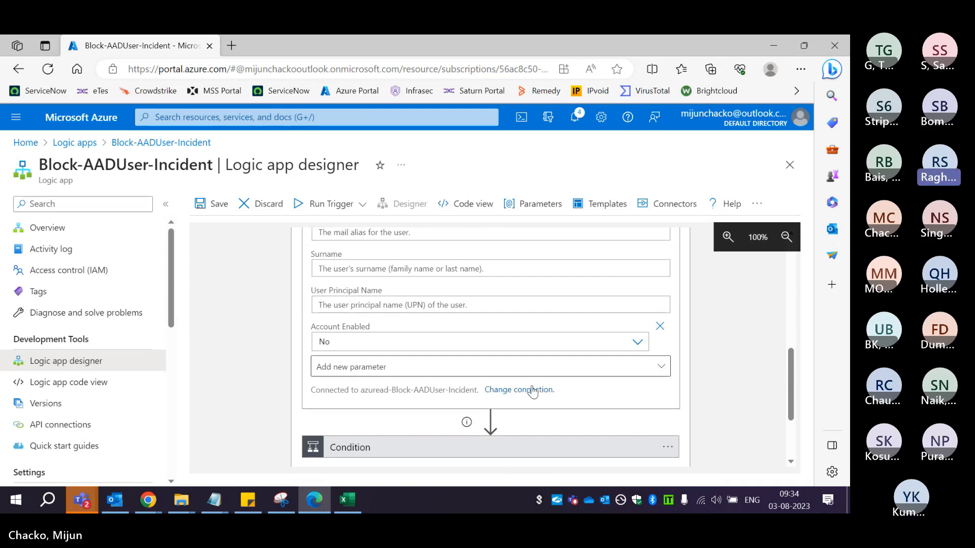
# - Switch the disable-user step to the signed-in account's Azure AD connection
pyautogui.click(528, 391)
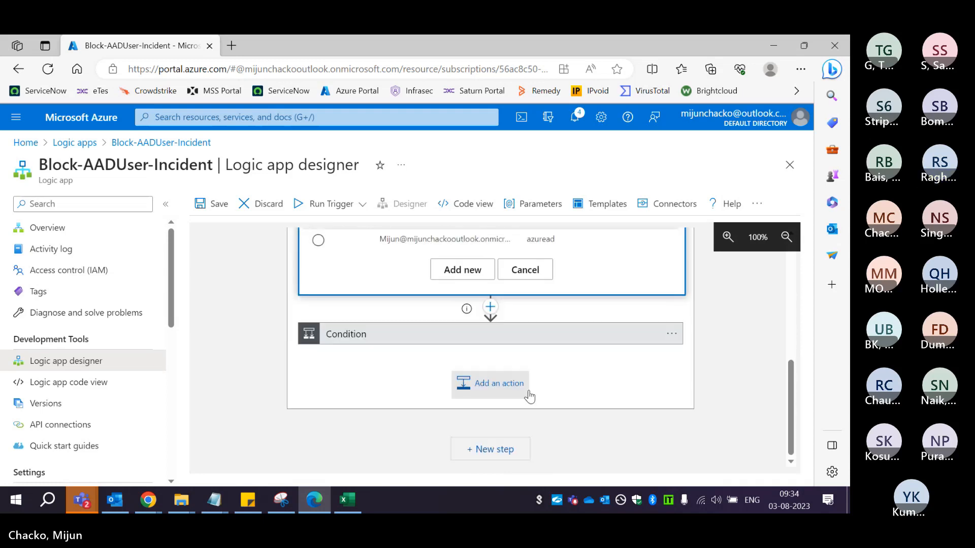
pyautogui.click(313, 279)
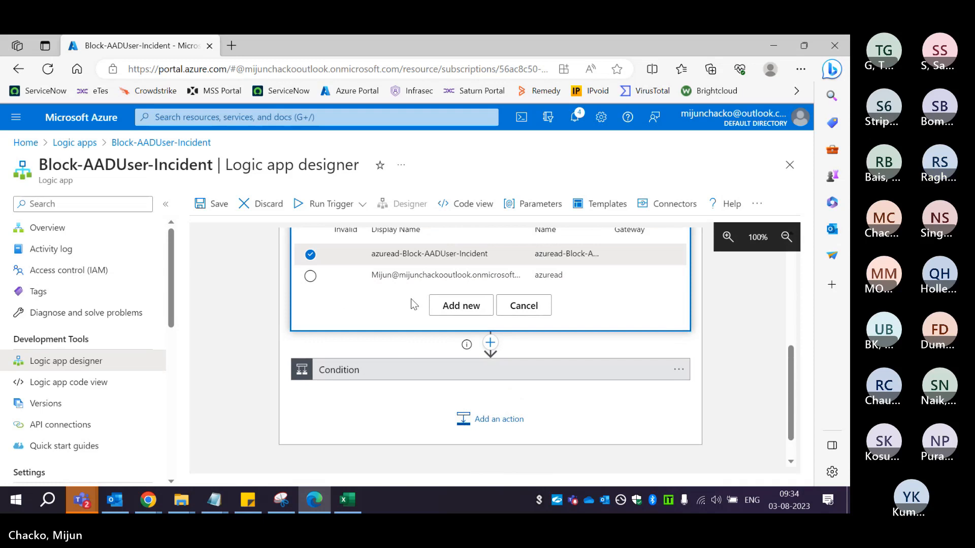
pyautogui.scroll(-2, 714, 334)
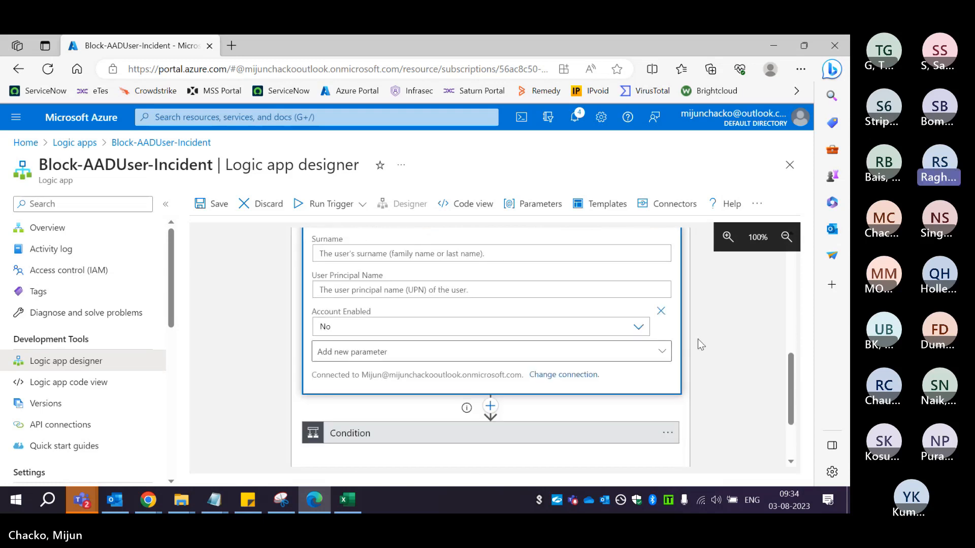
pyautogui.scroll(-1, 715, 347)
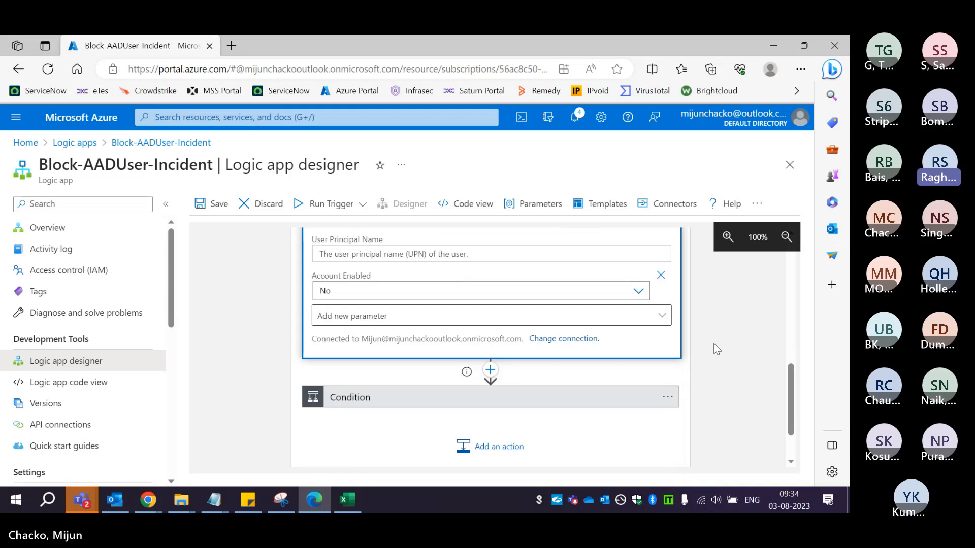
# - Save the Block-AADUser-Incident logic app and check the disable-user loop over Accounts Name
pyautogui.click(201, 211)
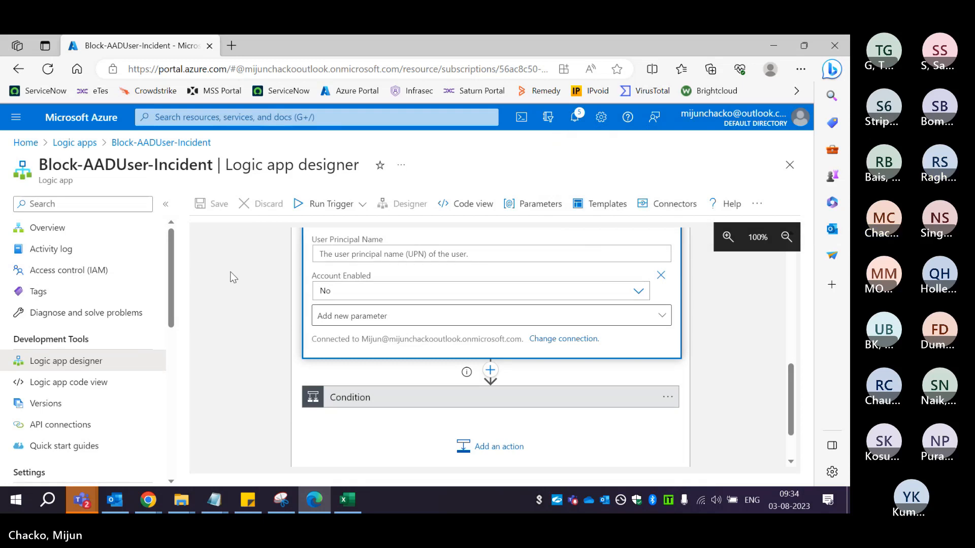
pyautogui.scroll(-1, 233, 277)
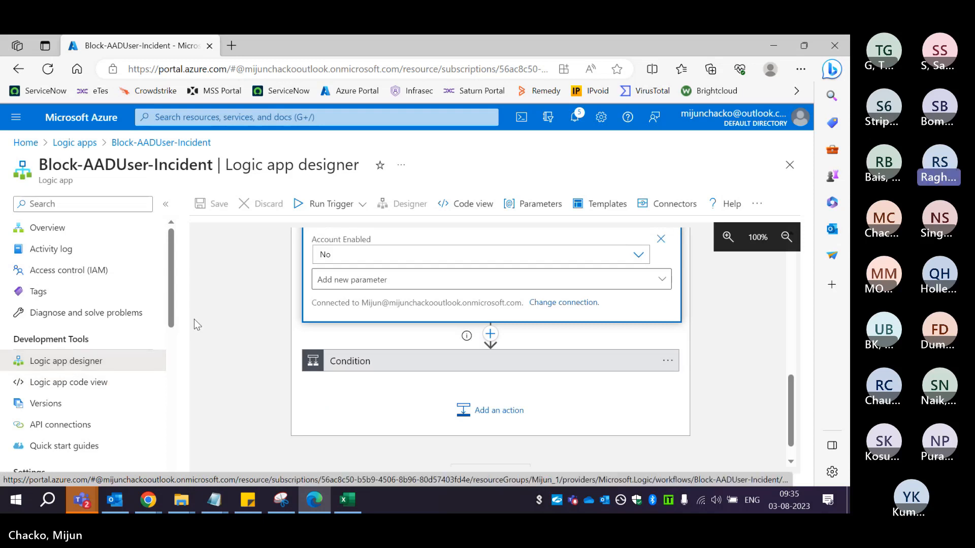
pyautogui.scroll(10, 225, 294)
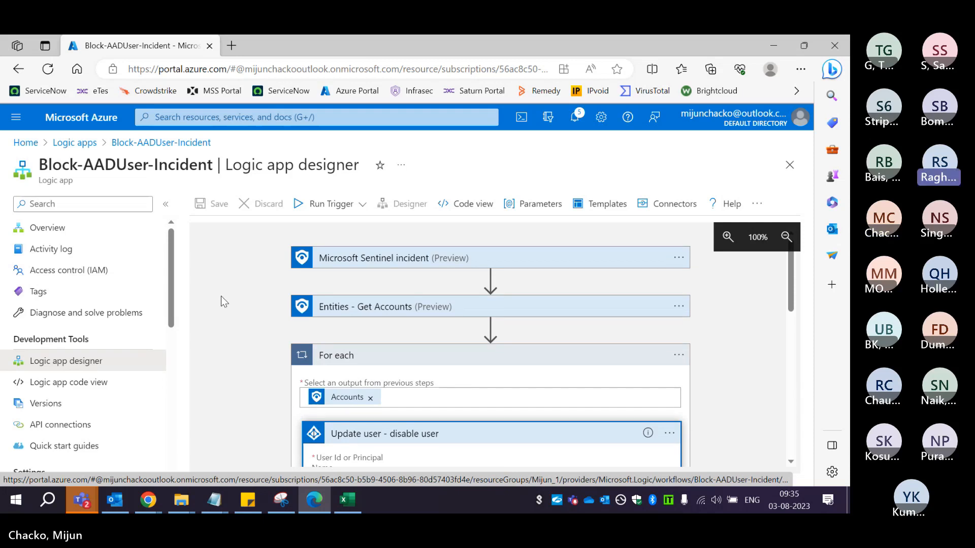
pyautogui.scroll(-1, 197, 334)
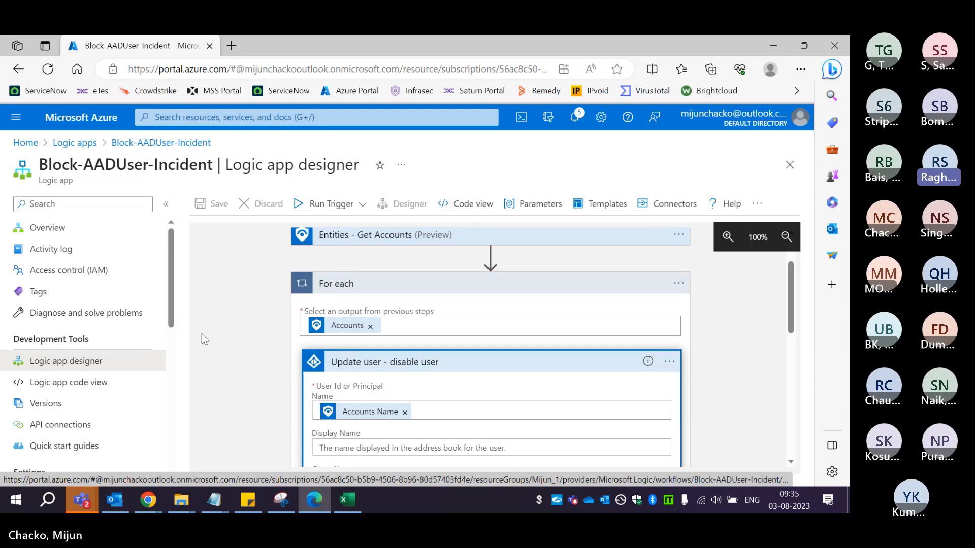
pyautogui.scroll(-1, 202, 334)
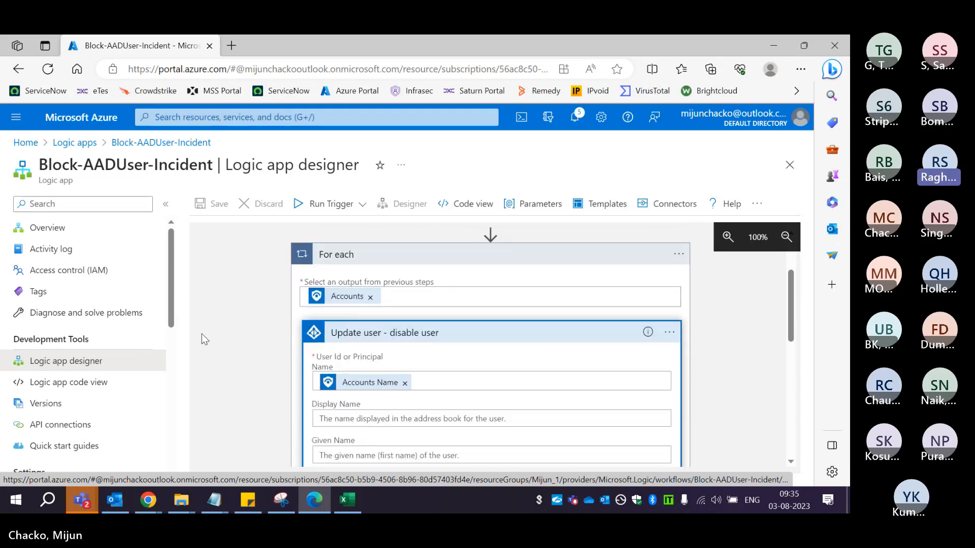
pyautogui.scroll(-1, 202, 333)
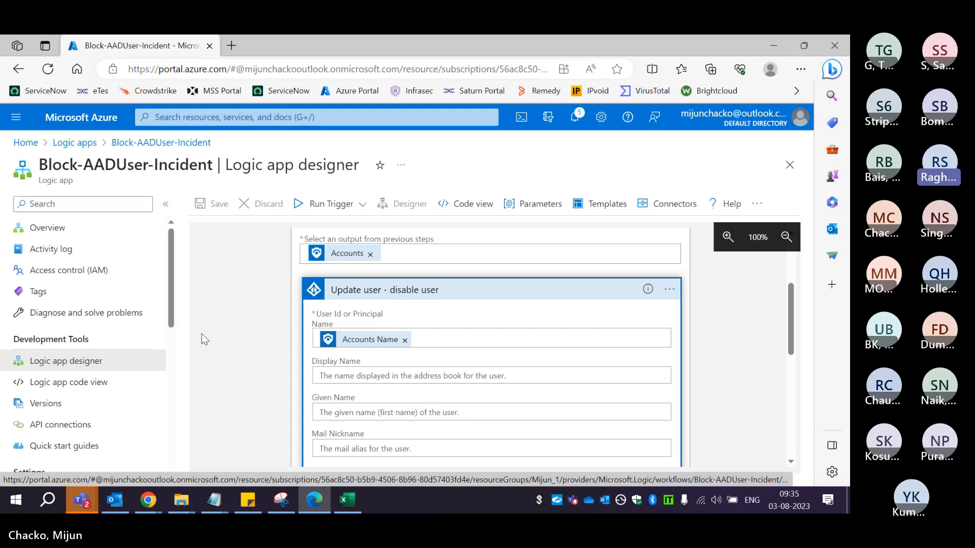
pyautogui.rightClick(169, 48)
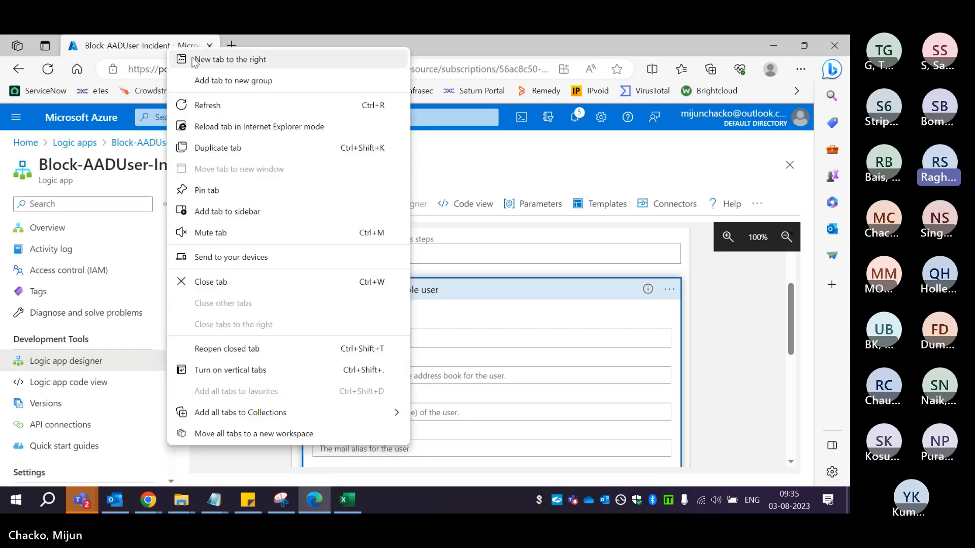
pyautogui.click(235, 149)
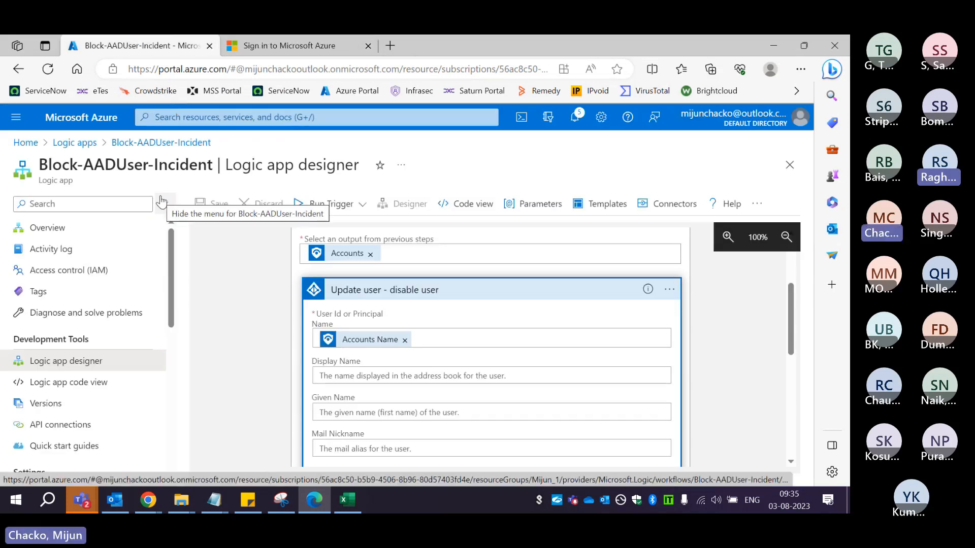
pyautogui.click(331, 41)
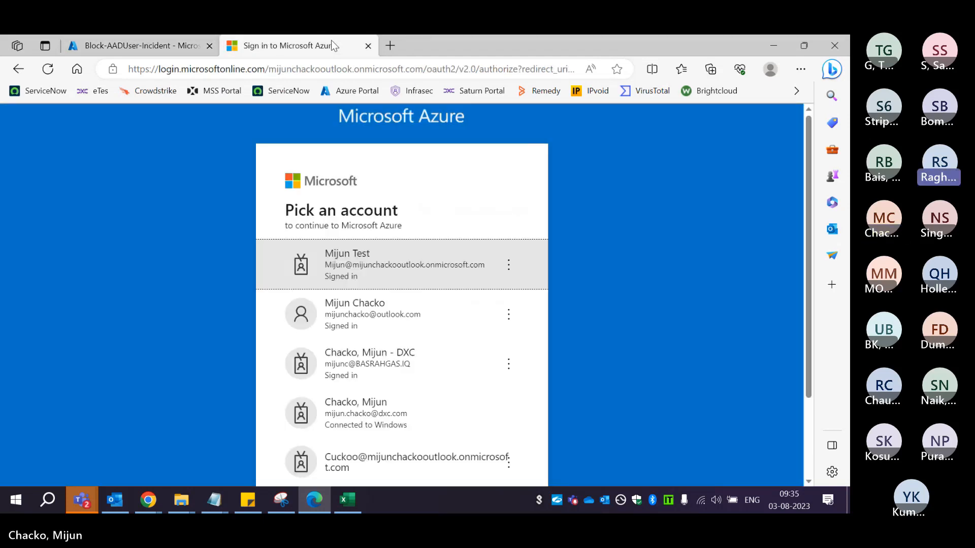
pyautogui.click(368, 46)
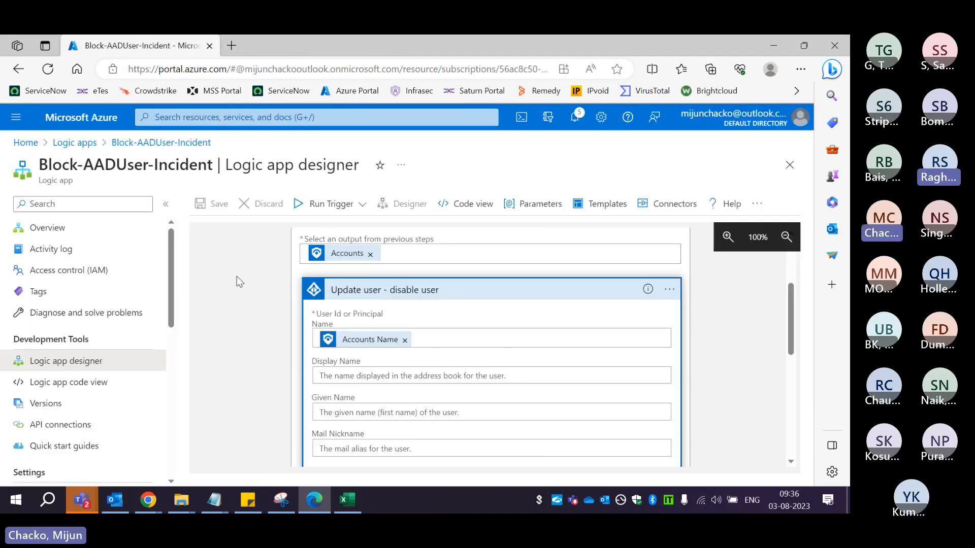
pyautogui.scroll(-1, 237, 278)
# - Return to the Brute Force Attack analytics rule wizard in Chrome
pyautogui.click(147, 500)
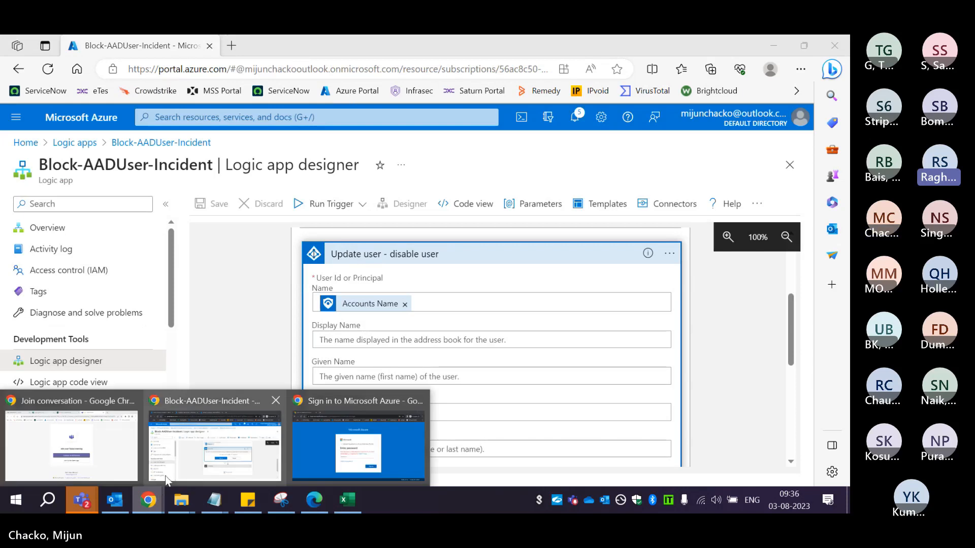
pyautogui.moveTo(175, 471)
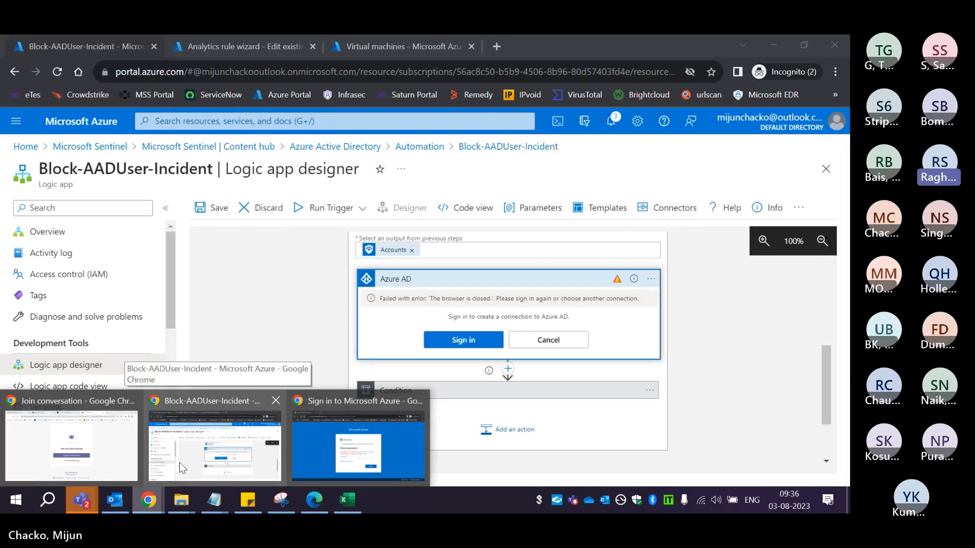
pyautogui.click(178, 462)
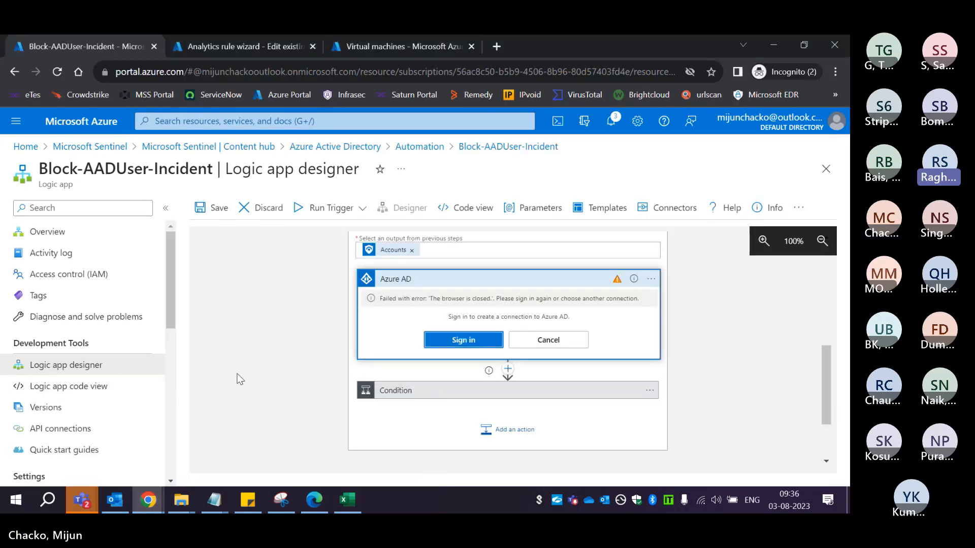
pyautogui.click(225, 48)
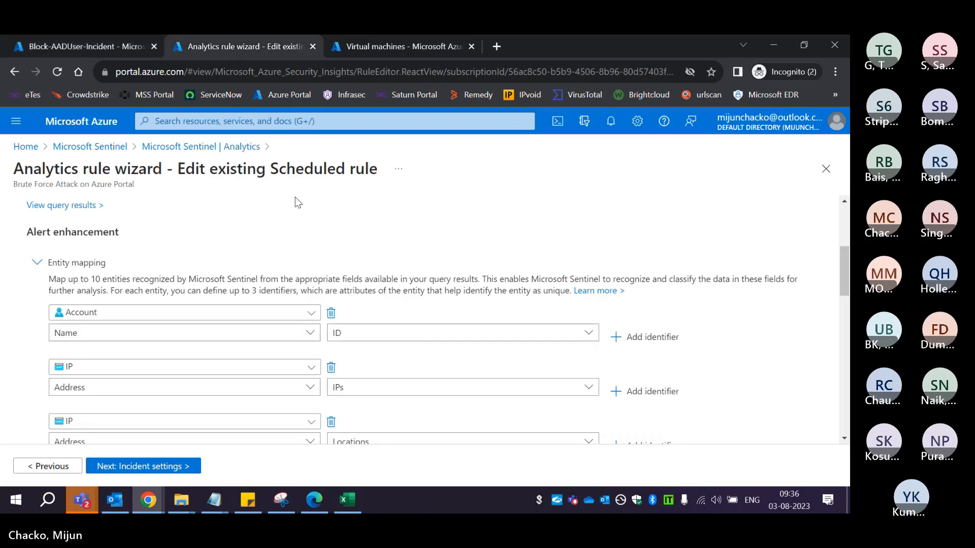
# - Collapse Entity mapping and view the rule query's results in Logs
pyautogui.scroll(-3, 316, 246)
pyautogui.scroll(3, 320, 244)
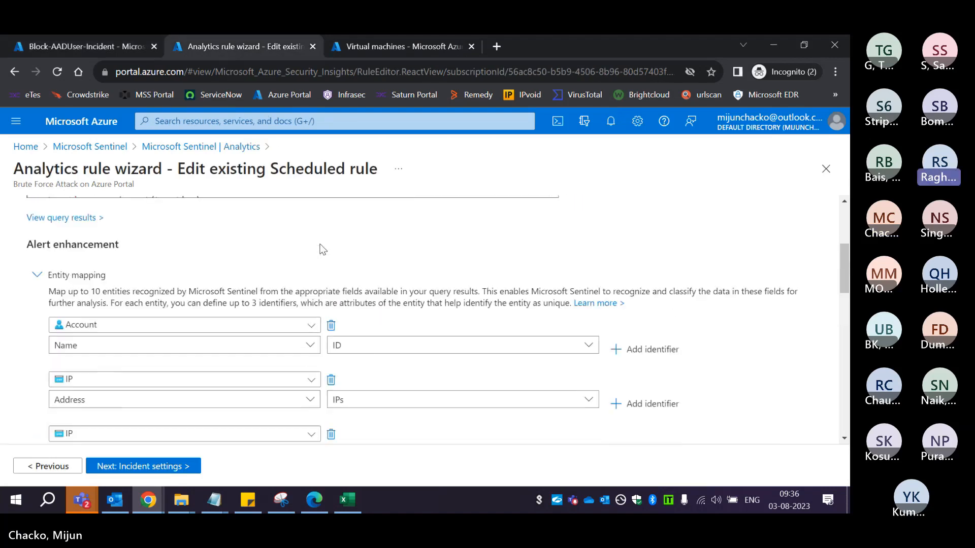
pyautogui.scroll(1, 321, 249)
pyautogui.click(37, 328)
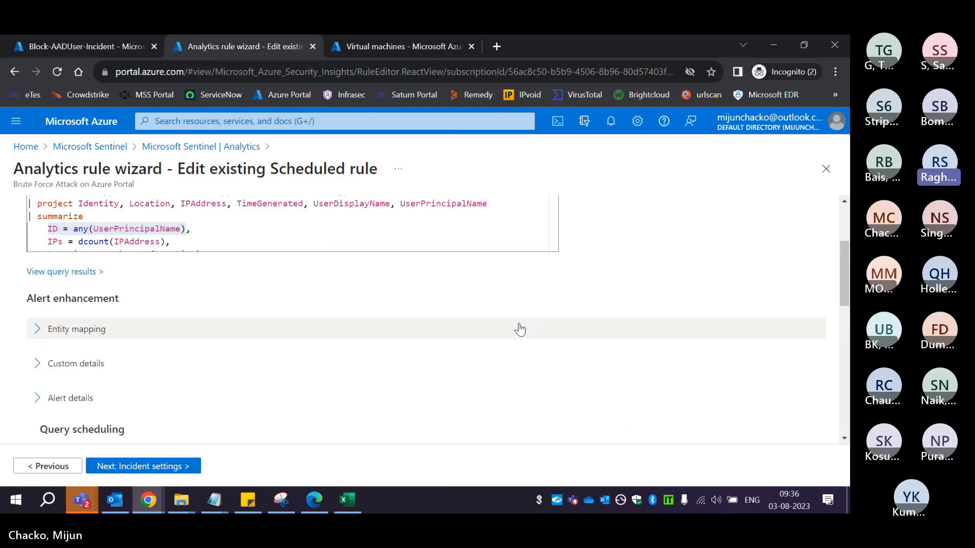
pyautogui.click(50, 272)
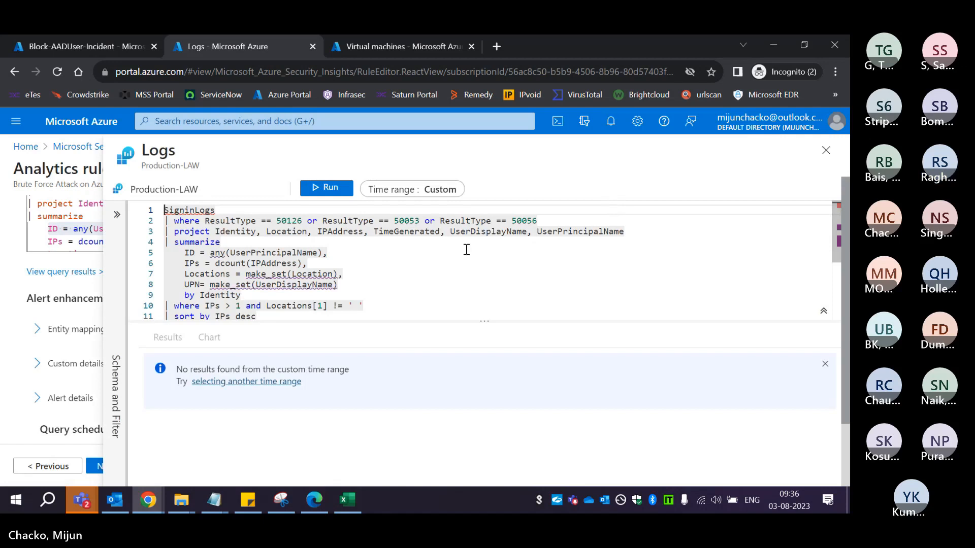
# - Rerun the brute-force query with the time range set to Last 30 minutes
pyautogui.click(440, 191)
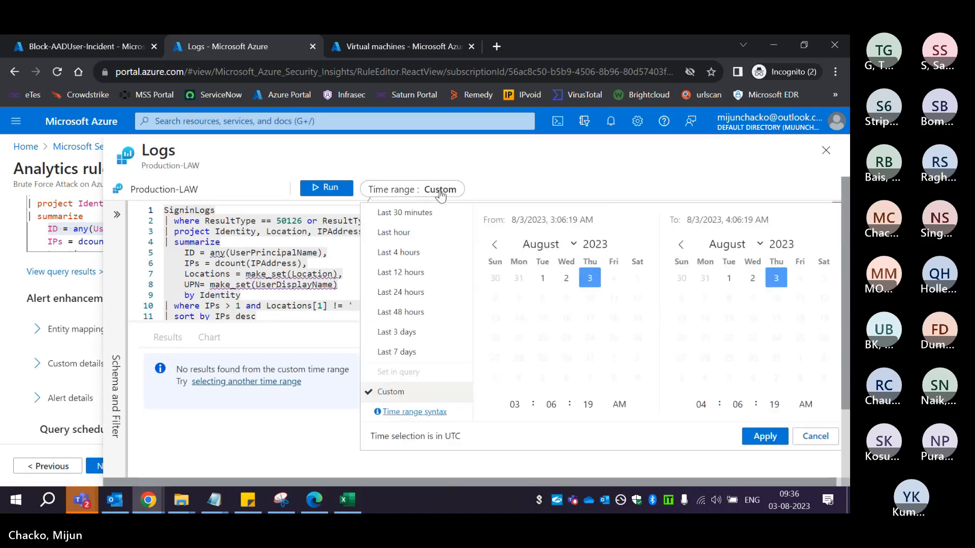
pyautogui.click(417, 222)
pyautogui.click(330, 188)
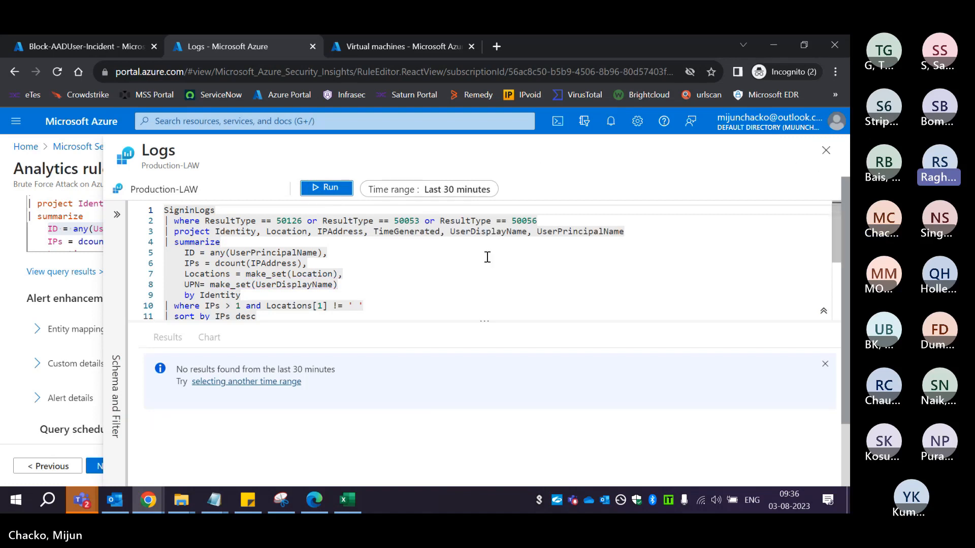
# - Close the Logs panel, discard the query edits, and go to Virtual machines
pyautogui.click(826, 150)
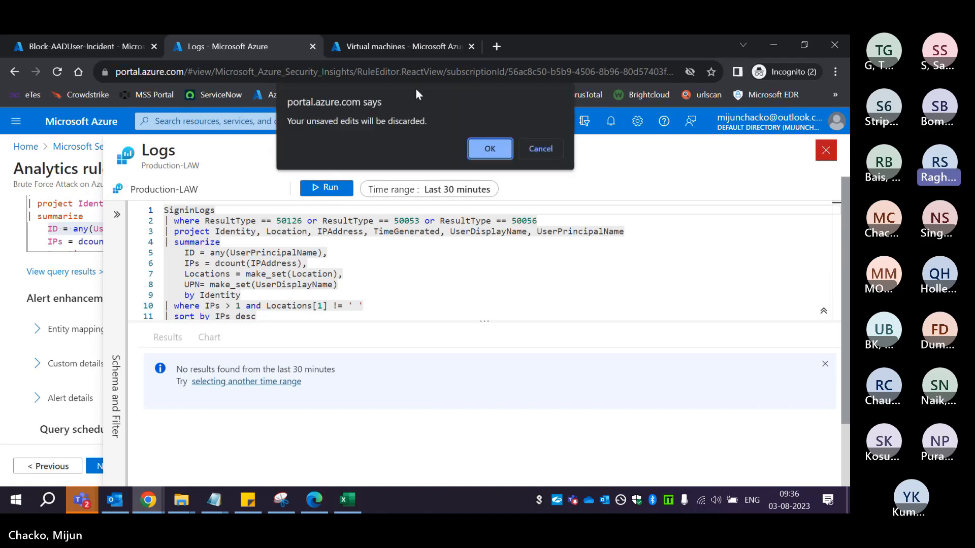
pyautogui.click(489, 149)
pyautogui.click(406, 48)
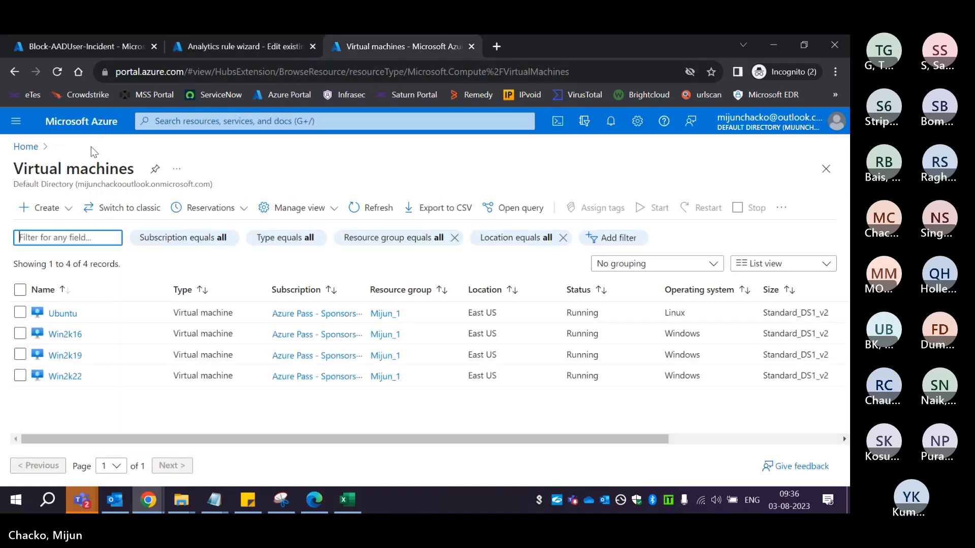
# - Go from Home to Azure Active Directory Users and its Sign-in logs
pyautogui.click(26, 146)
pyautogui.click(239, 202)
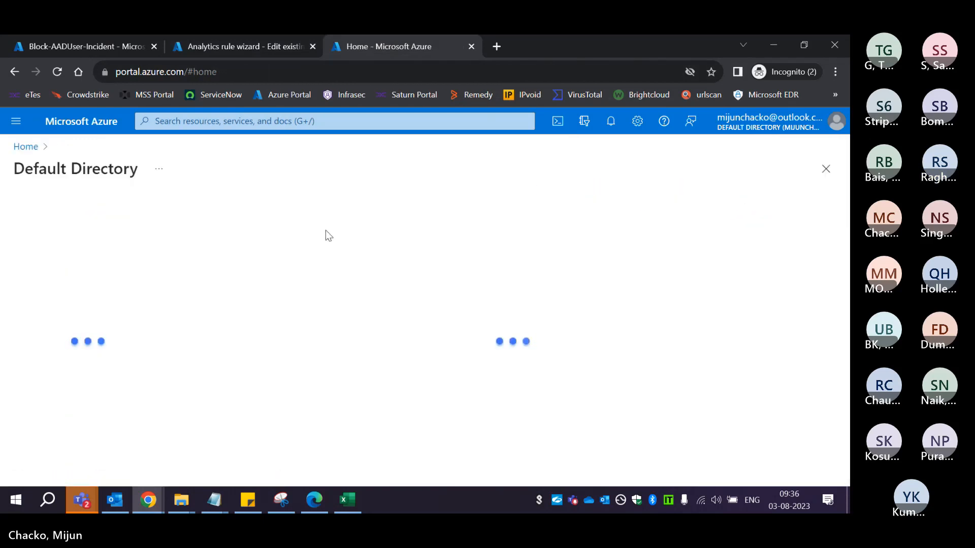
pyautogui.click(59, 312)
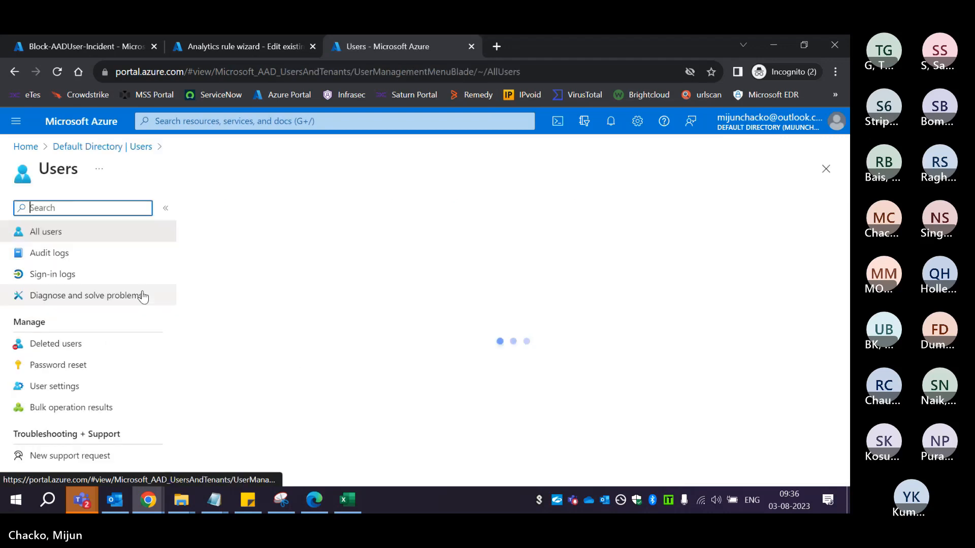
pyautogui.click(61, 276)
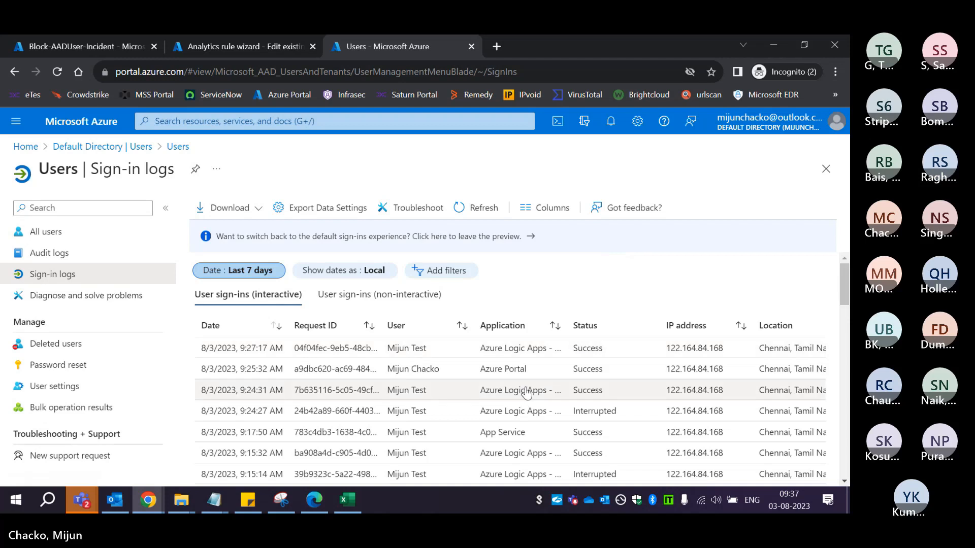
# - Open the details of the 9:07:32 AM failed sign-in
pyautogui.scroll(-1, 523, 395)
pyautogui.scroll(-1, 523, 391)
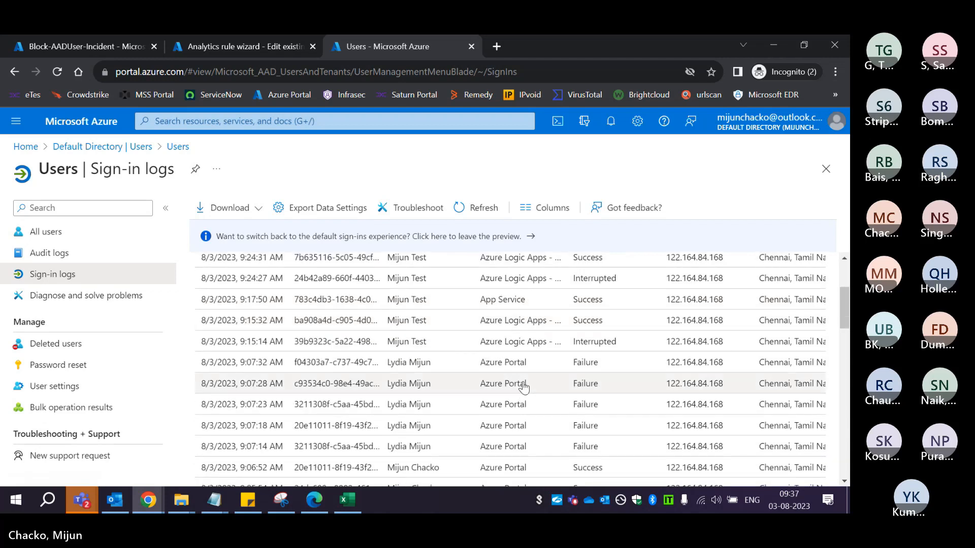
pyautogui.click(627, 365)
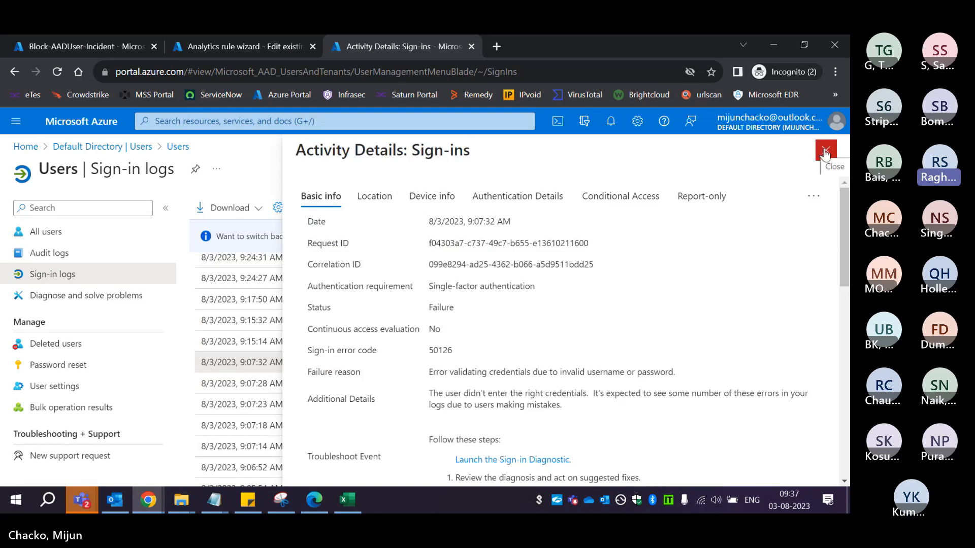
pyautogui.moveTo(468, 309); pyautogui.dragTo(414, 308)
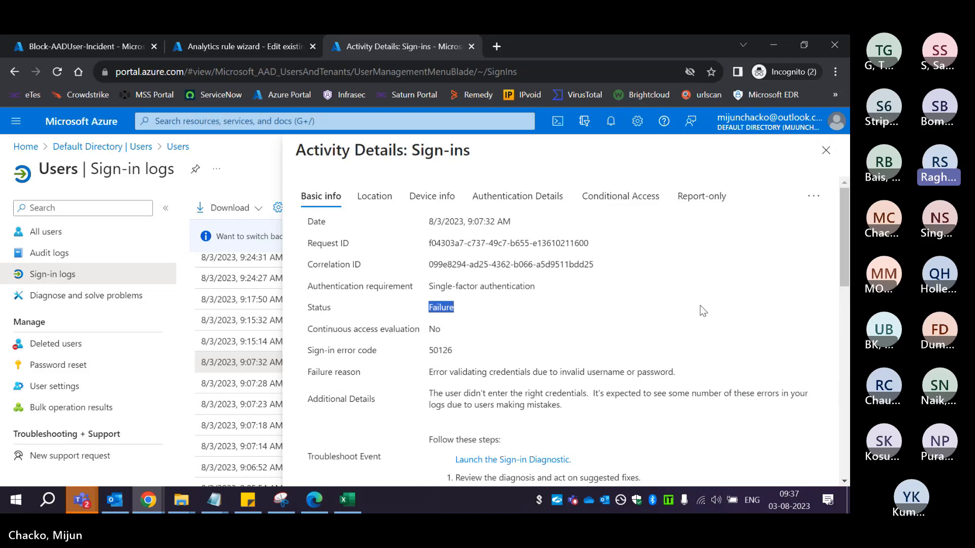
pyautogui.moveTo(678, 373); pyautogui.dragTo(396, 378)
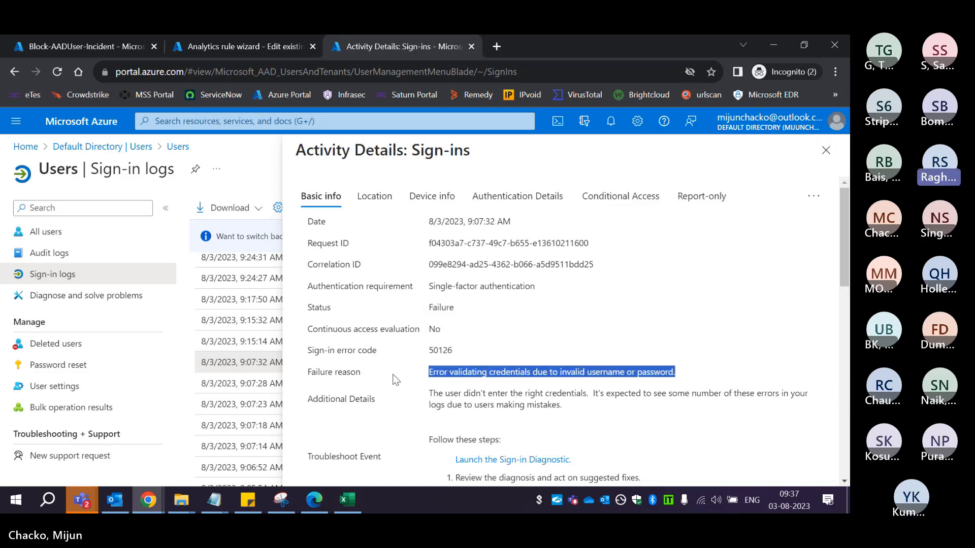
pyautogui.click(397, 207)
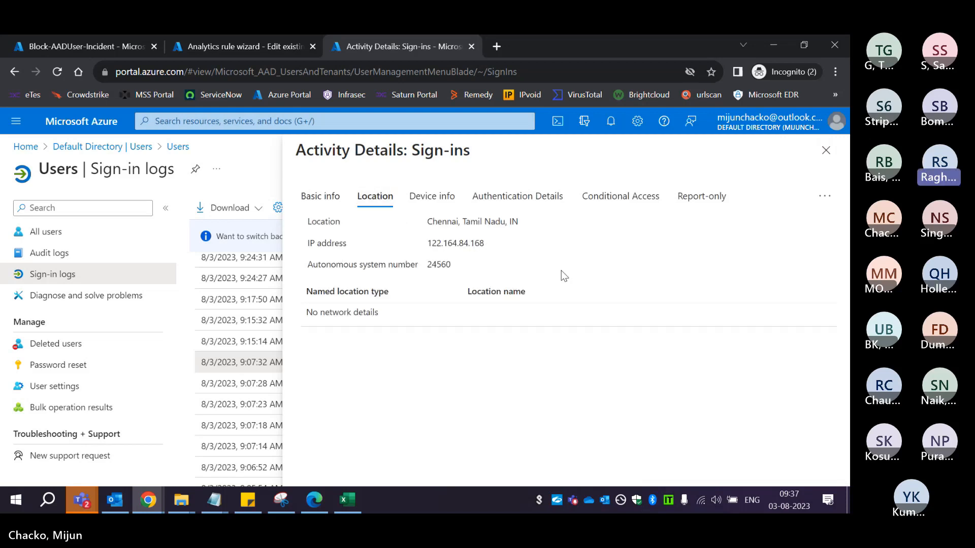
pyautogui.click(825, 152)
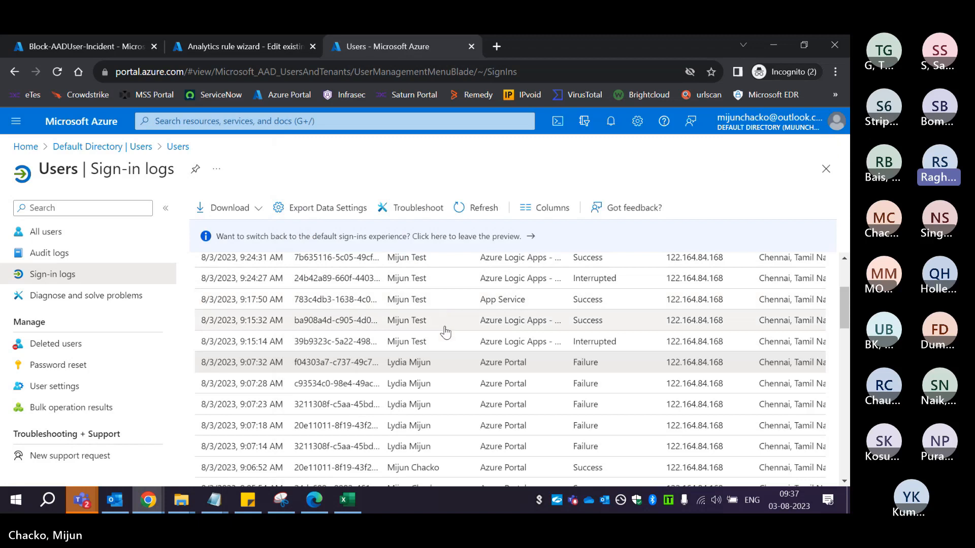
# - Review the sign-in log entries and refresh the list
pyautogui.scroll(-3, 742, 384)
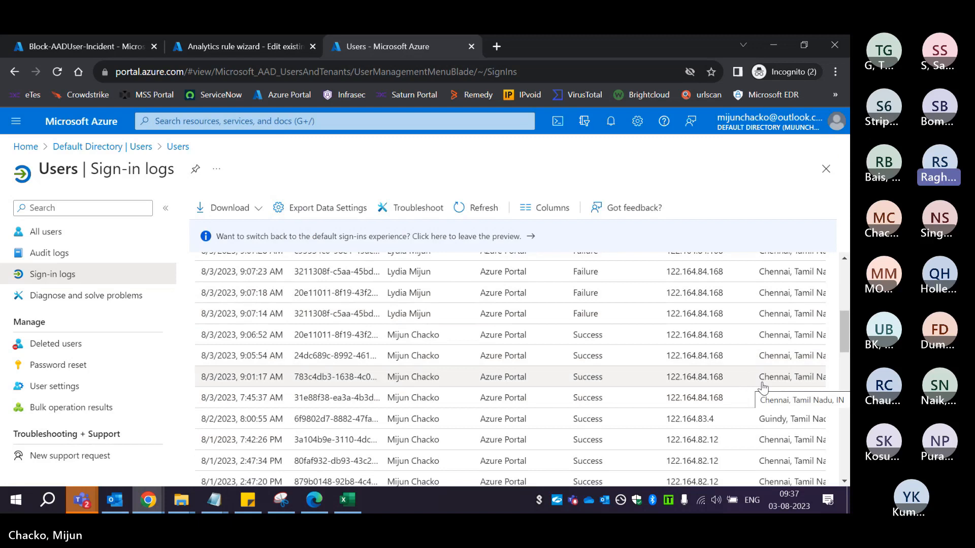
pyautogui.scroll(3, 763, 387)
pyautogui.scroll(-1, 767, 387)
pyautogui.scroll(1, 771, 388)
pyautogui.scroll(-3, 769, 387)
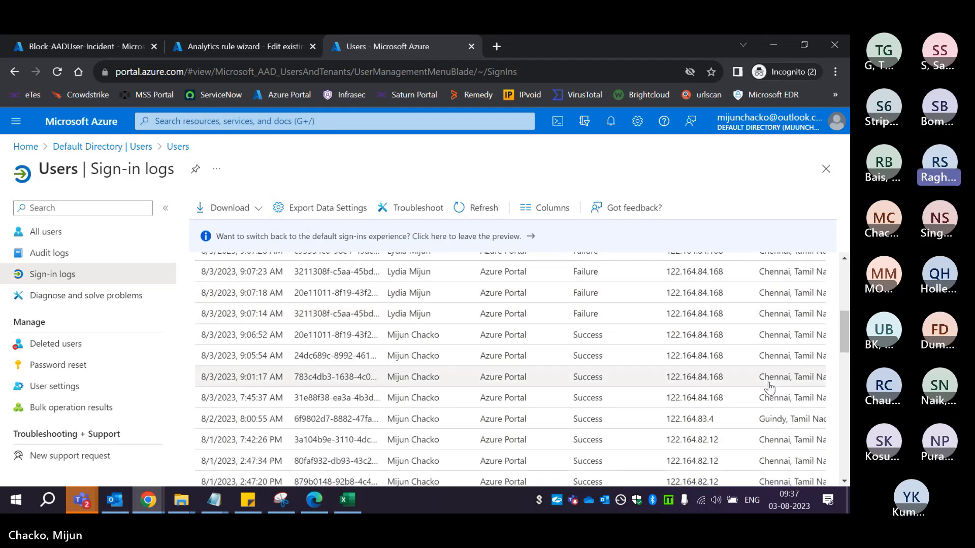
pyautogui.scroll(-3, 769, 387)
pyautogui.scroll(-5, 769, 387)
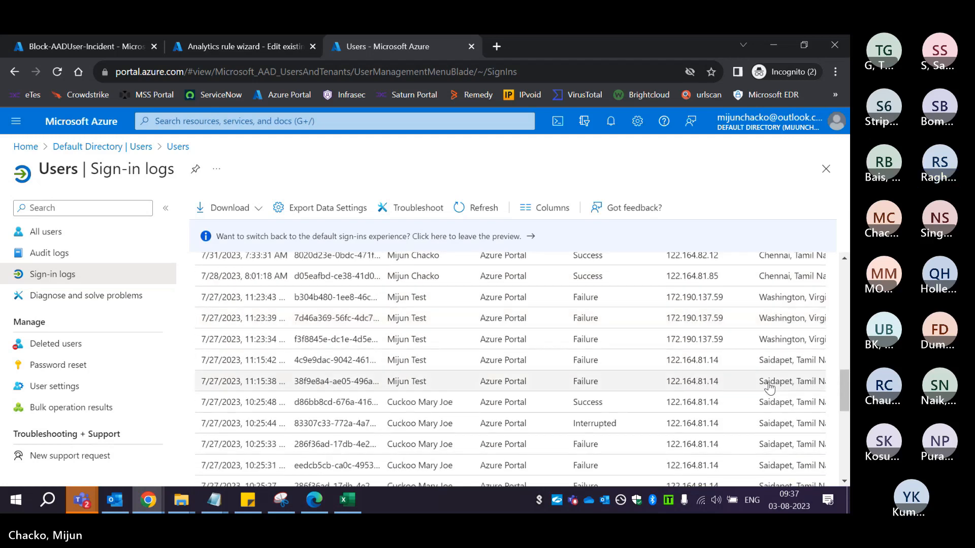
pyautogui.scroll(-2, 769, 387)
pyautogui.scroll(15, 770, 387)
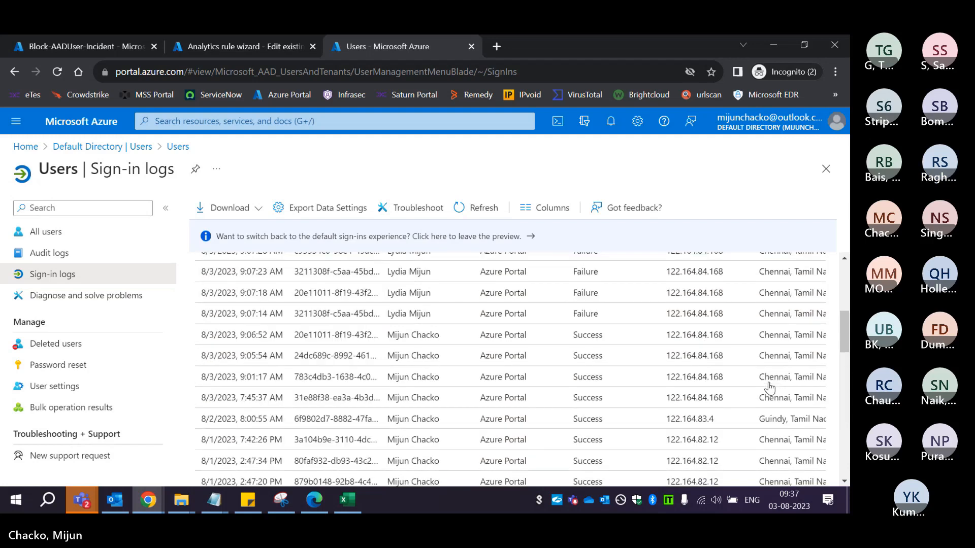
pyautogui.scroll(2, 769, 387)
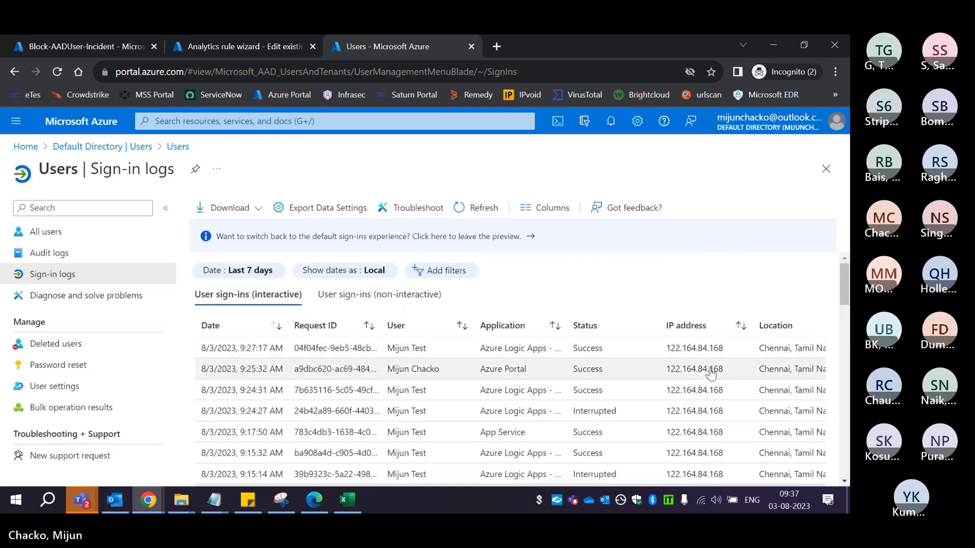
pyautogui.scroll(-2, 711, 374)
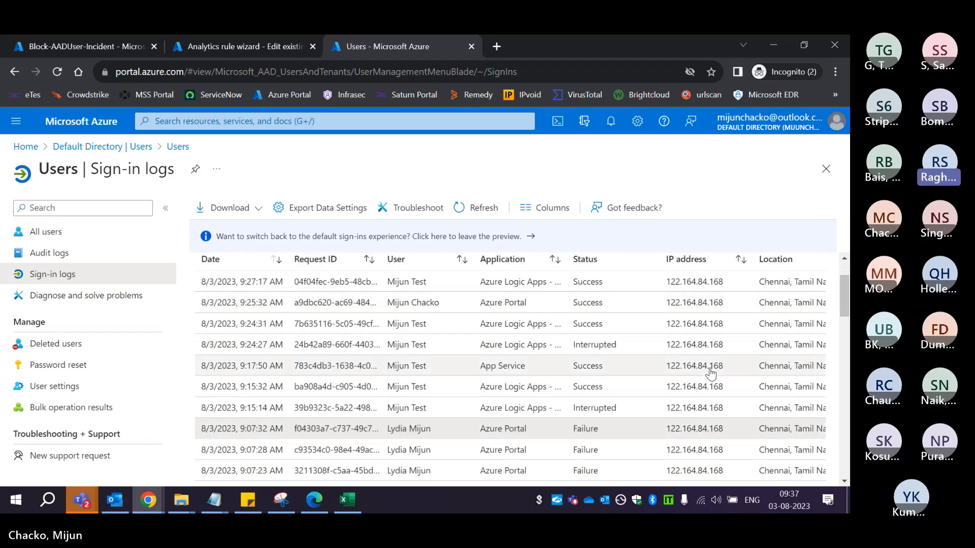
pyautogui.scroll(2, 710, 374)
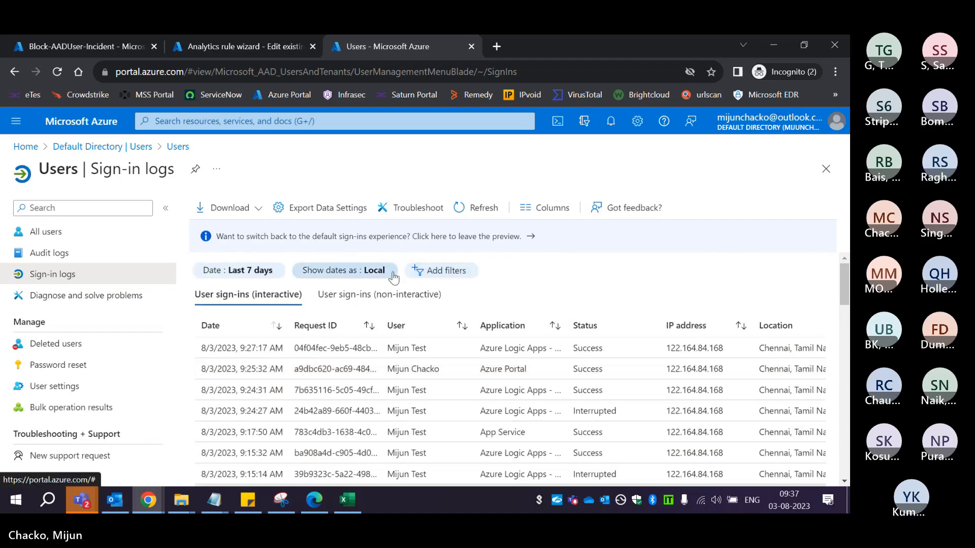
pyautogui.click(480, 208)
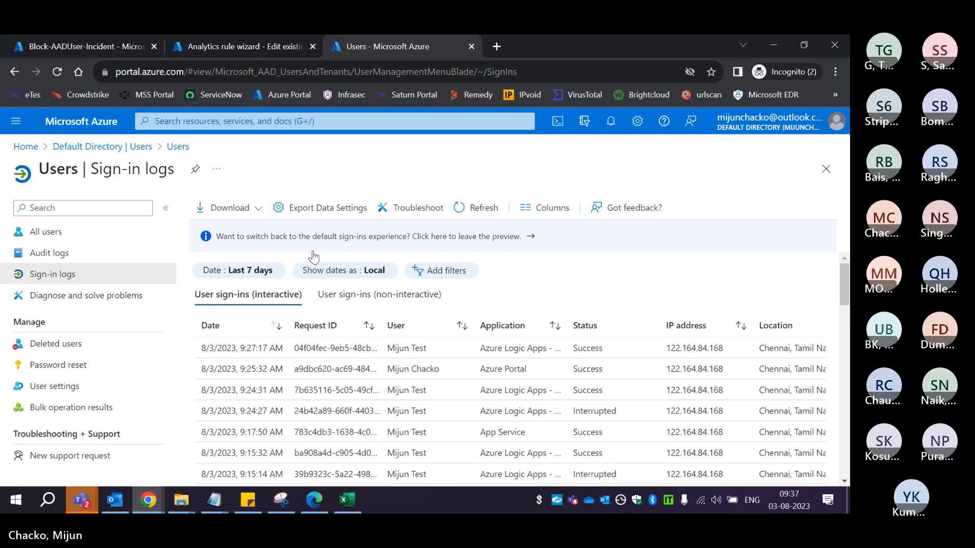
# - Filter the sign-in logs by date to the last 24 hours
pyautogui.click(255, 271)
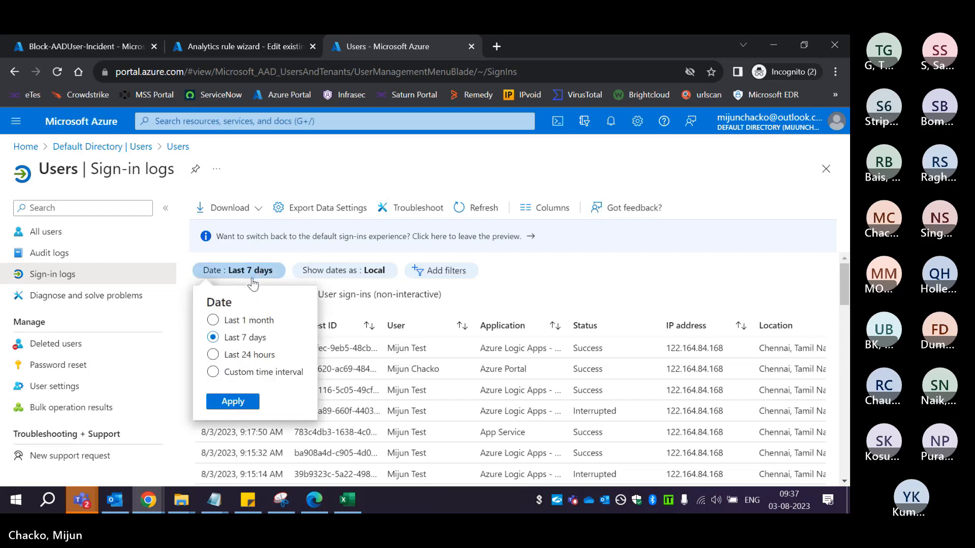
pyautogui.click(226, 356)
pyautogui.click(237, 402)
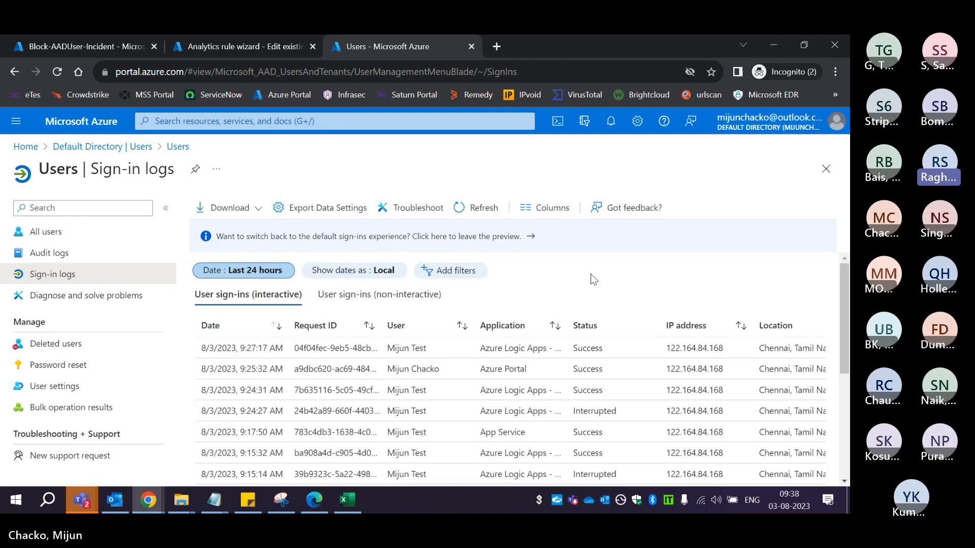
# - Review the filtered sign-ins, then return to the Brute Force Attack rule wizard
pyautogui.scroll(-3, 584, 282)
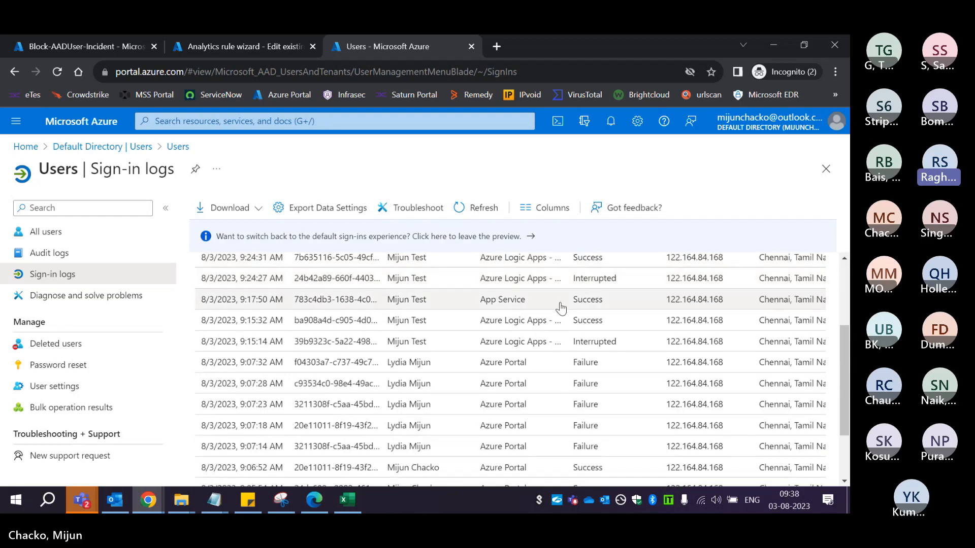
pyautogui.scroll(-3, 560, 308)
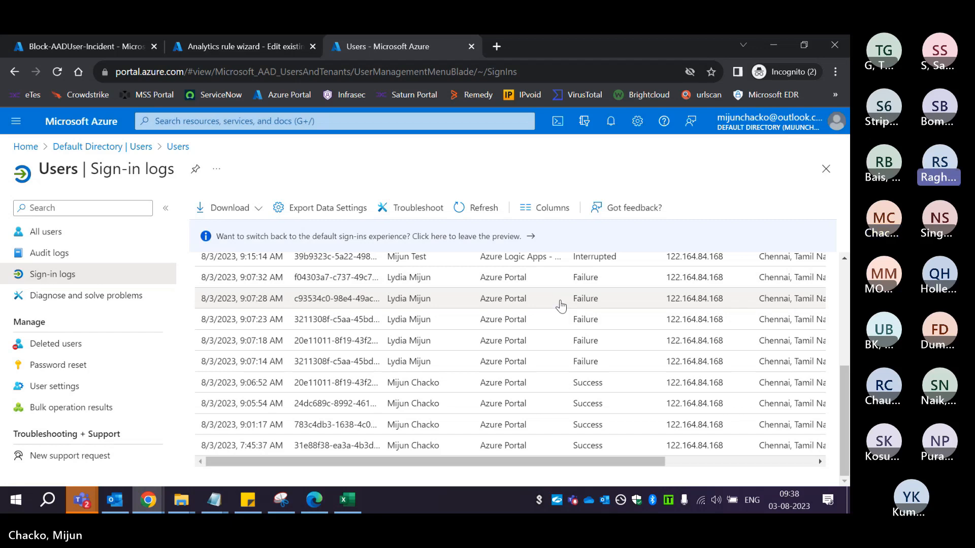
pyautogui.scroll(2, 560, 305)
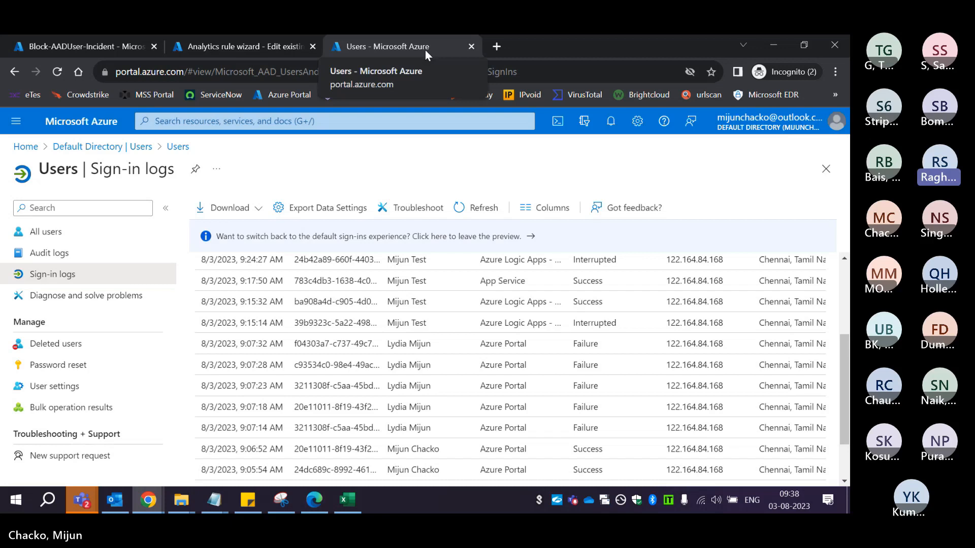
pyautogui.click(247, 46)
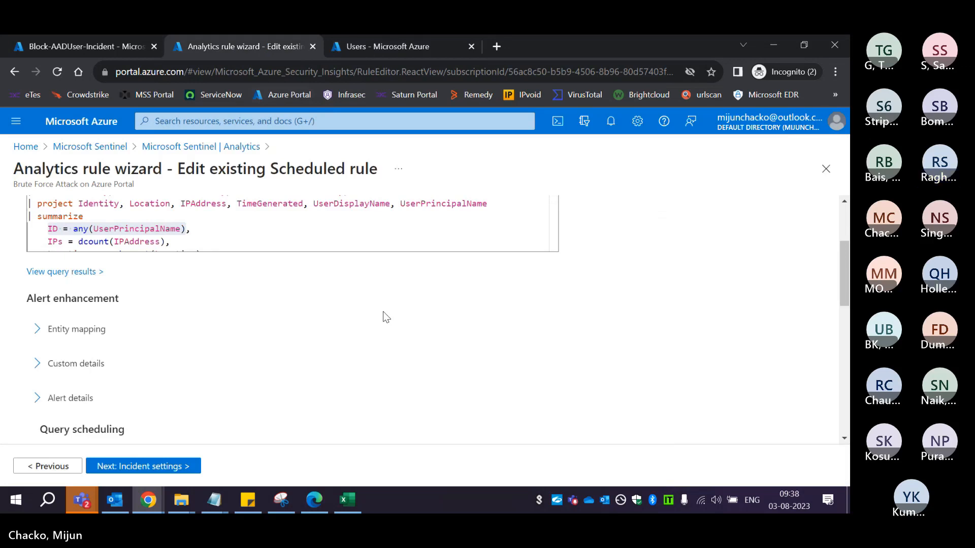
pyautogui.scroll(3, 383, 312)
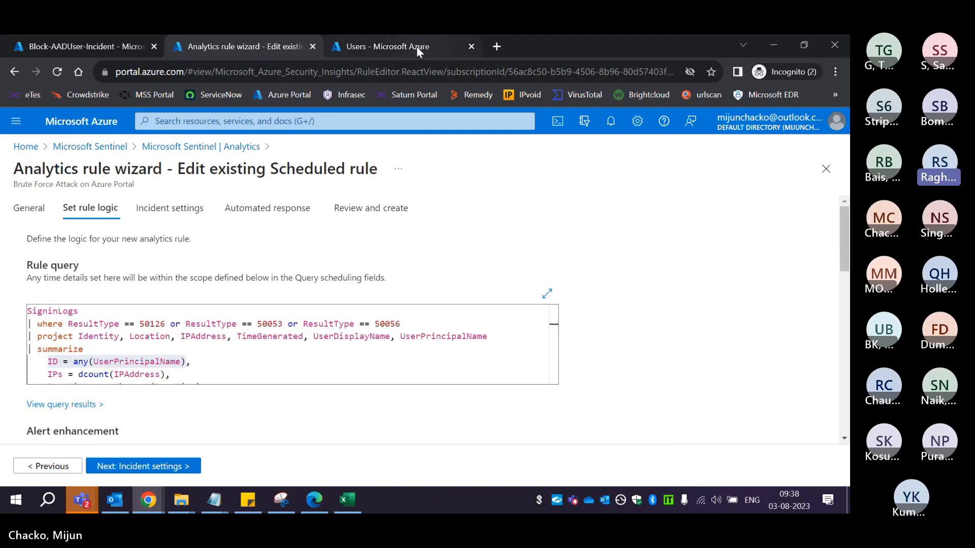
pyautogui.click(71, 405)
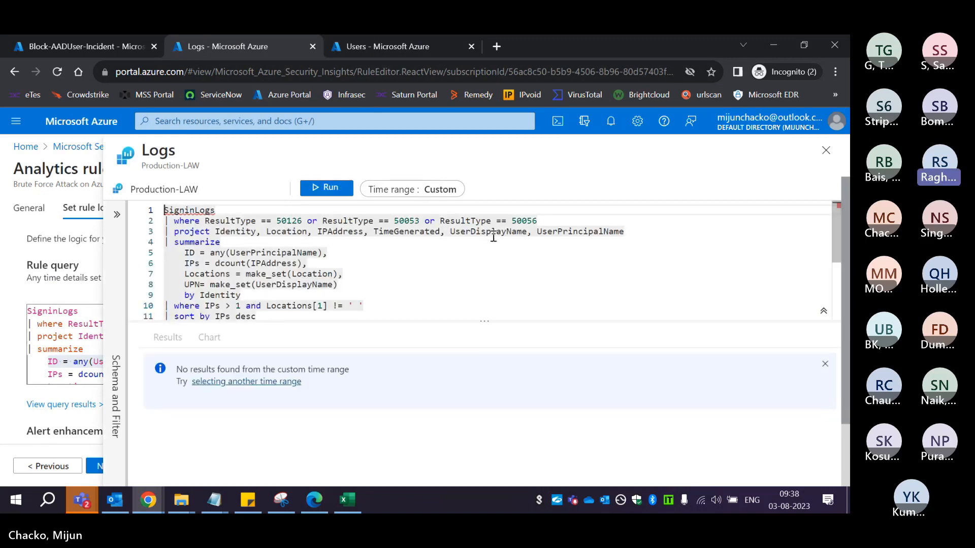
pyautogui.click(455, 198)
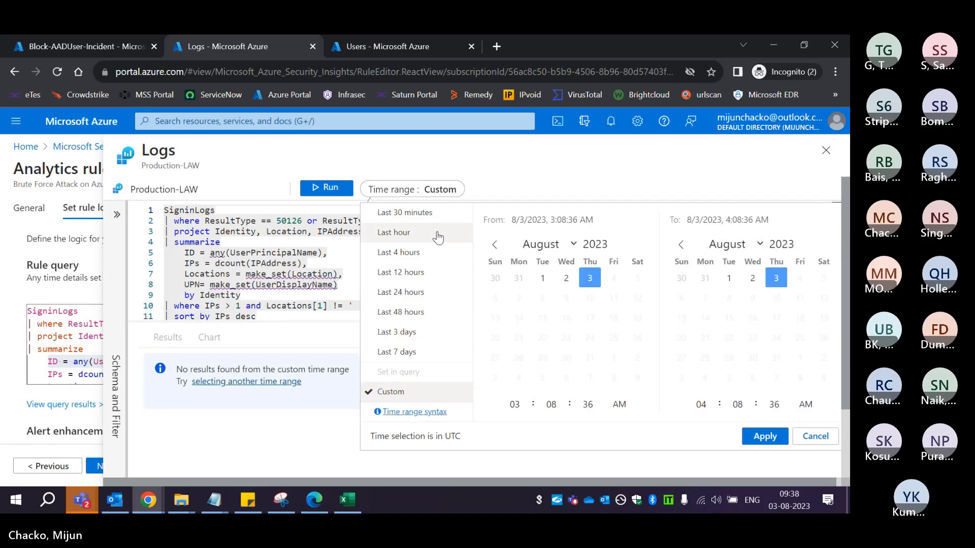
pyautogui.click(401, 234)
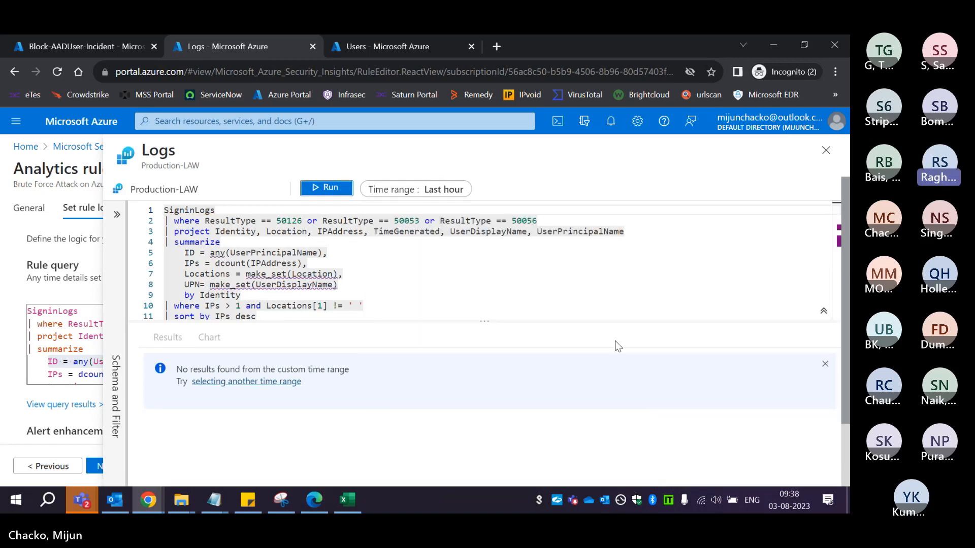
pyautogui.click(333, 191)
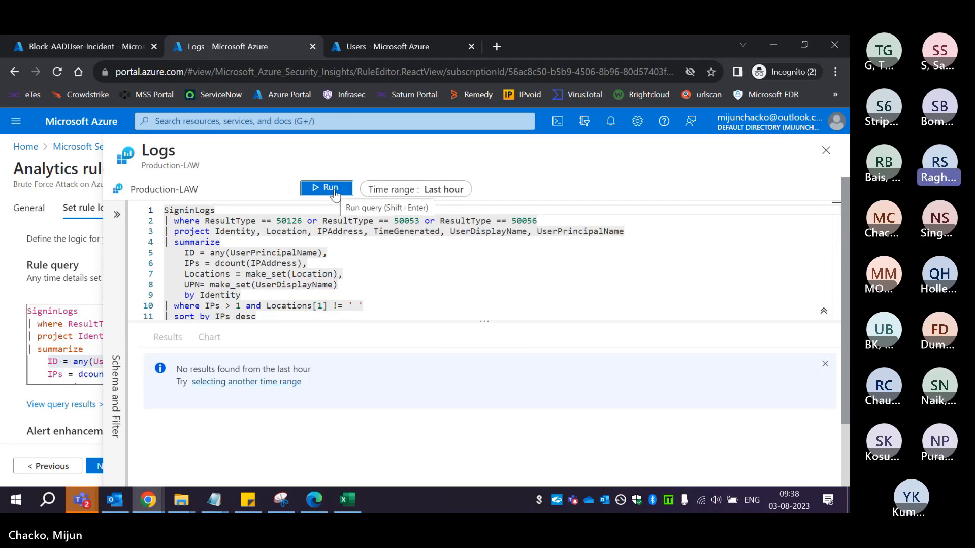
pyautogui.click(824, 153)
pyautogui.click(490, 144)
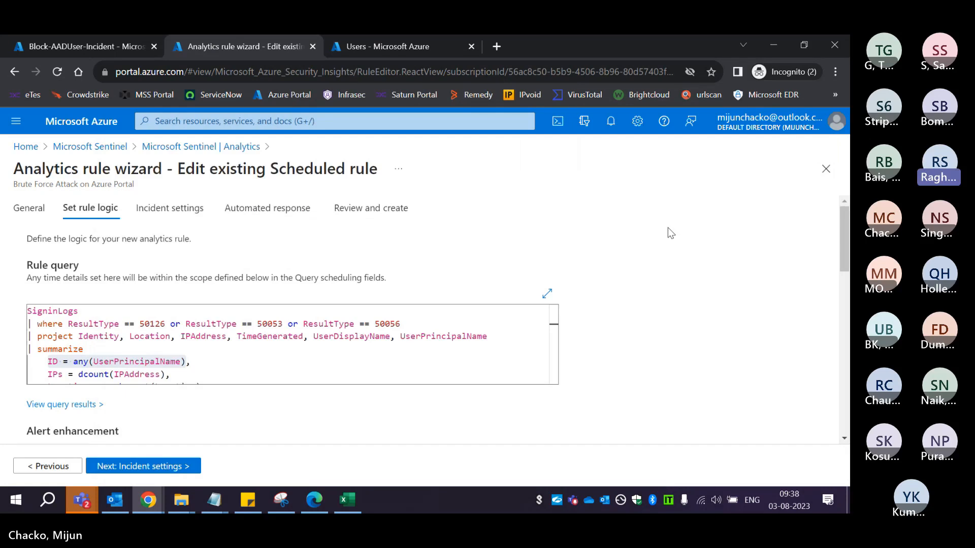
# - Set Run query every to 14 Days
pyautogui.scroll(-5, 294, 308)
pyautogui.scroll(-5, 649, 379)
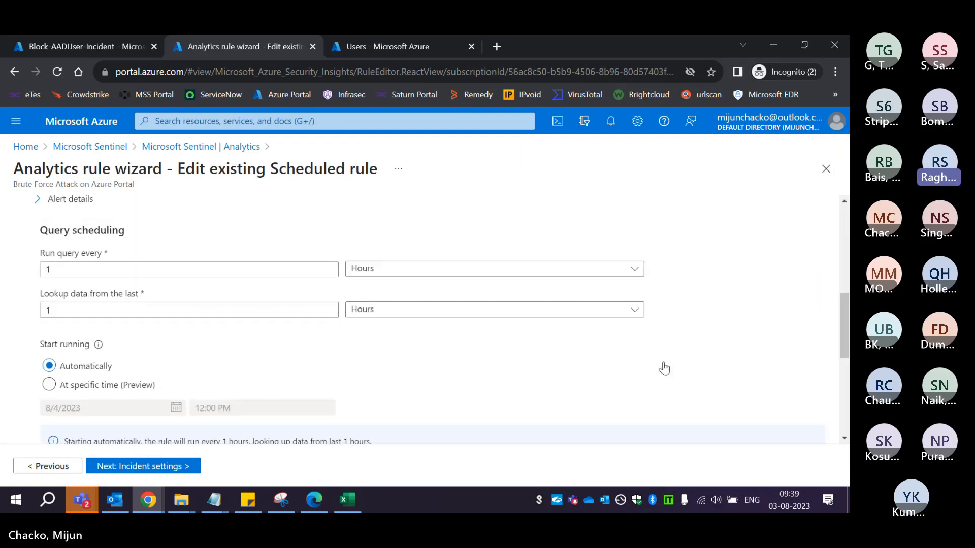
pyautogui.click(67, 269)
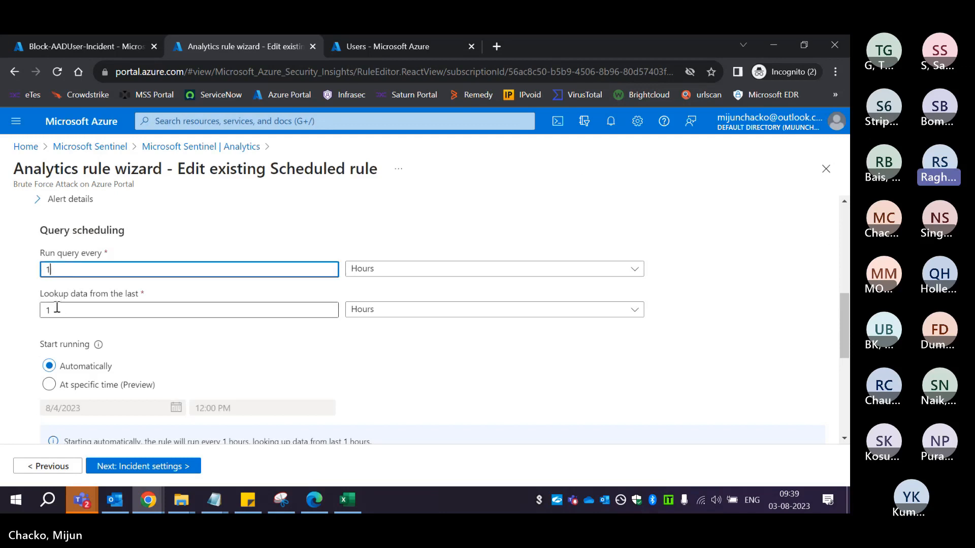
pyautogui.moveTo(64, 271); pyautogui.dragTo(16, 270)
pyautogui.write('14')
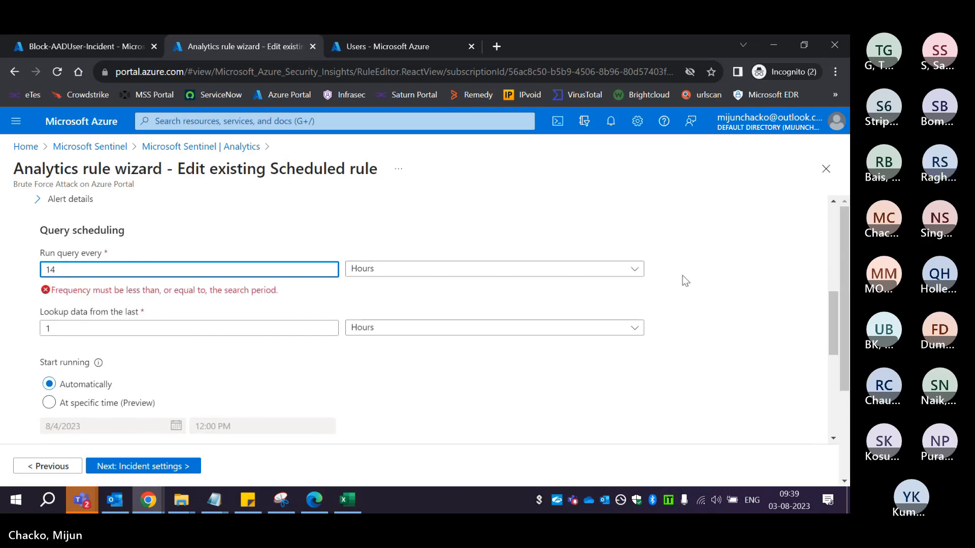
pyautogui.click(631, 270)
pyautogui.click(405, 331)
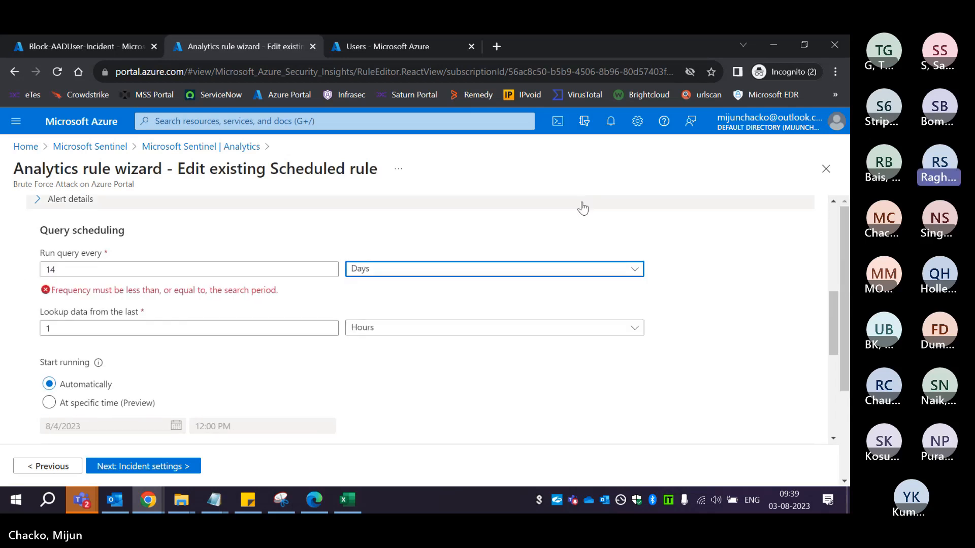
# - Set Lookup data from the last to 14 Days
pyautogui.moveTo(80, 328); pyautogui.dragTo(43, 329)
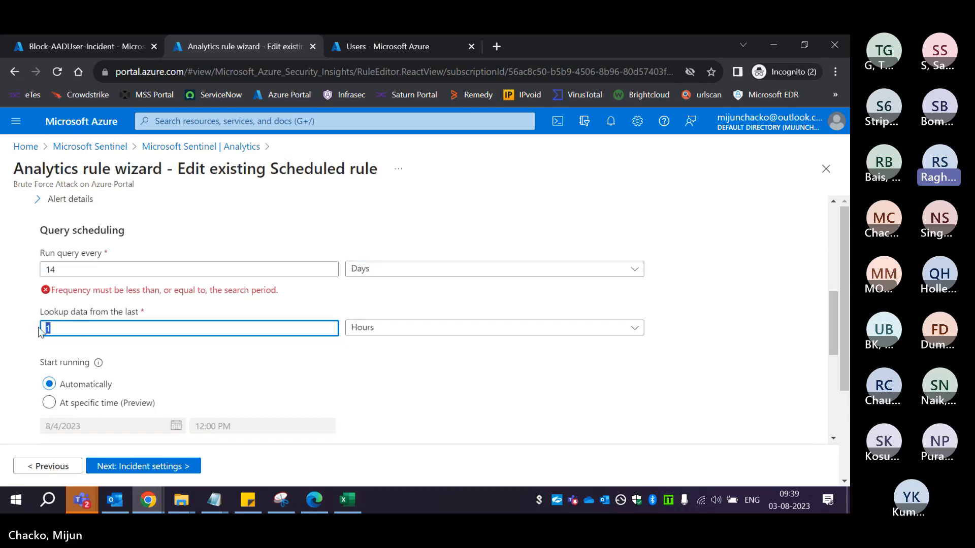
pyautogui.write('14')
pyautogui.click(548, 328)
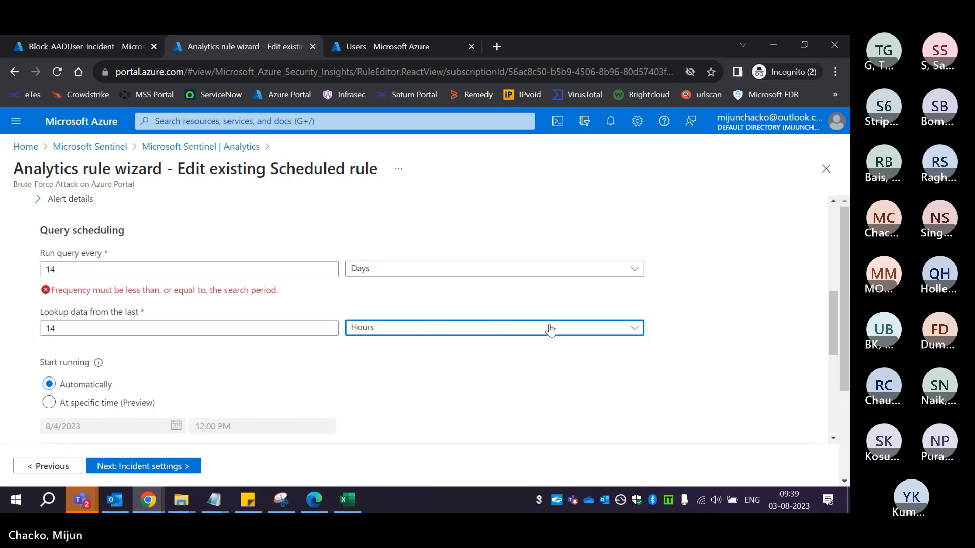
pyautogui.click(369, 391)
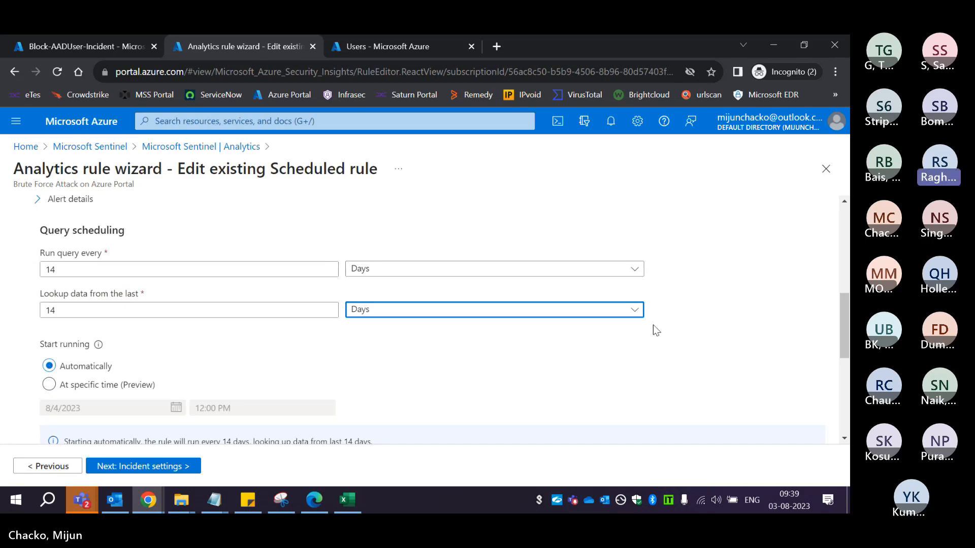
# - Advance past Incident settings to the Automated response step
pyautogui.click(189, 466)
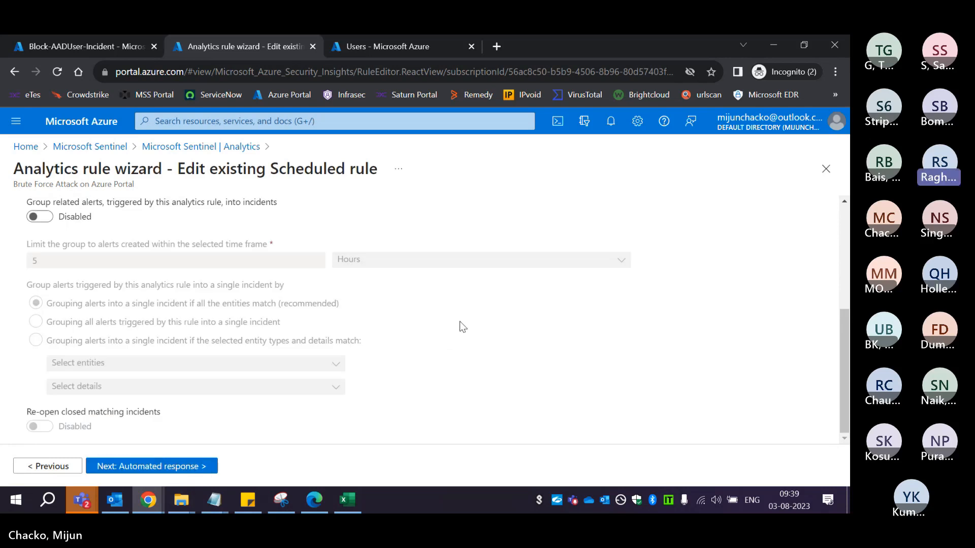
pyautogui.scroll(5, 463, 325)
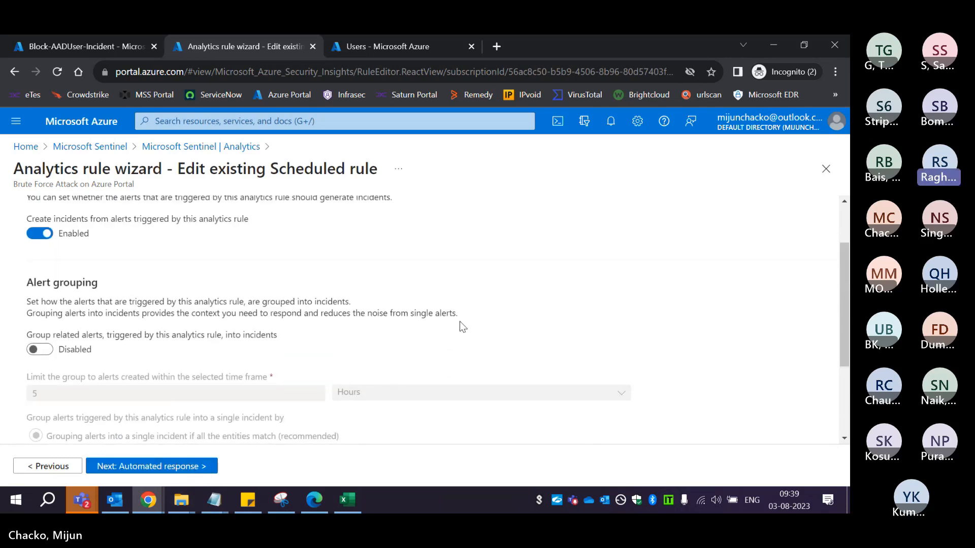
pyautogui.click(171, 467)
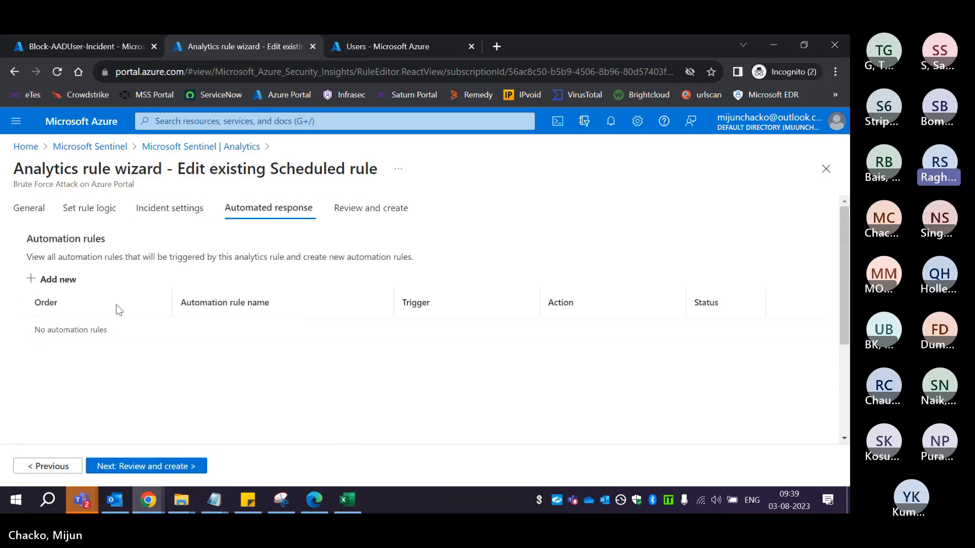
# - Add a new automation rule named 'Block AAD User'
pyautogui.click(63, 281)
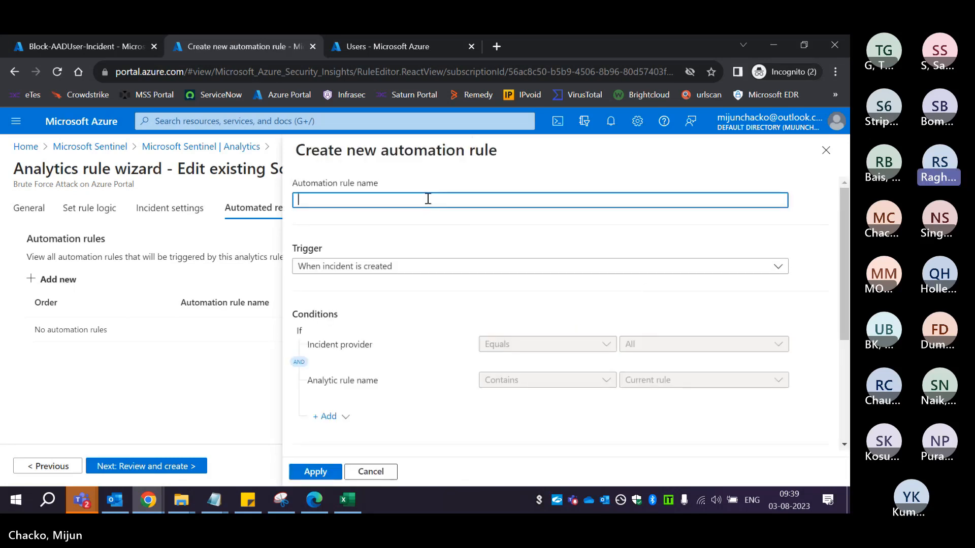
pyautogui.write('Bl')
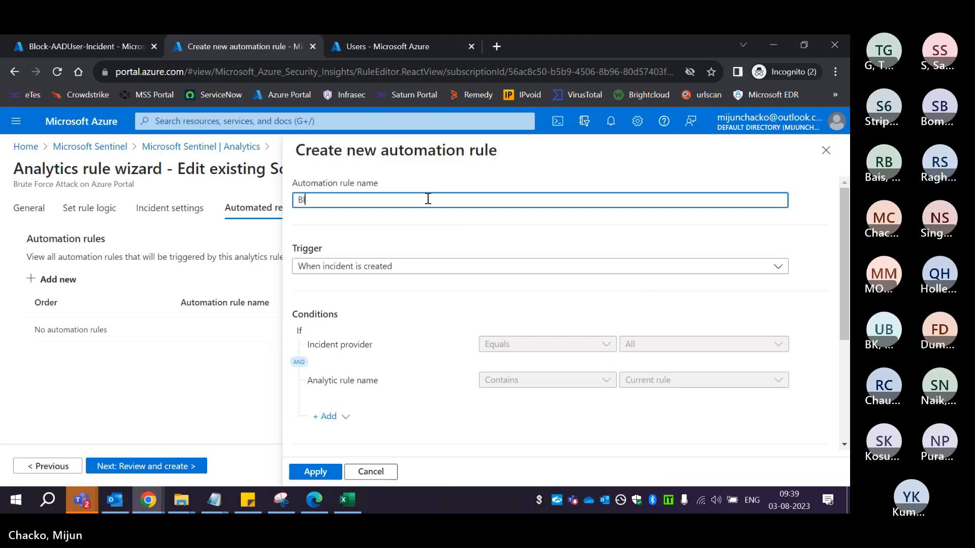
pyautogui.write('ock AAD User')
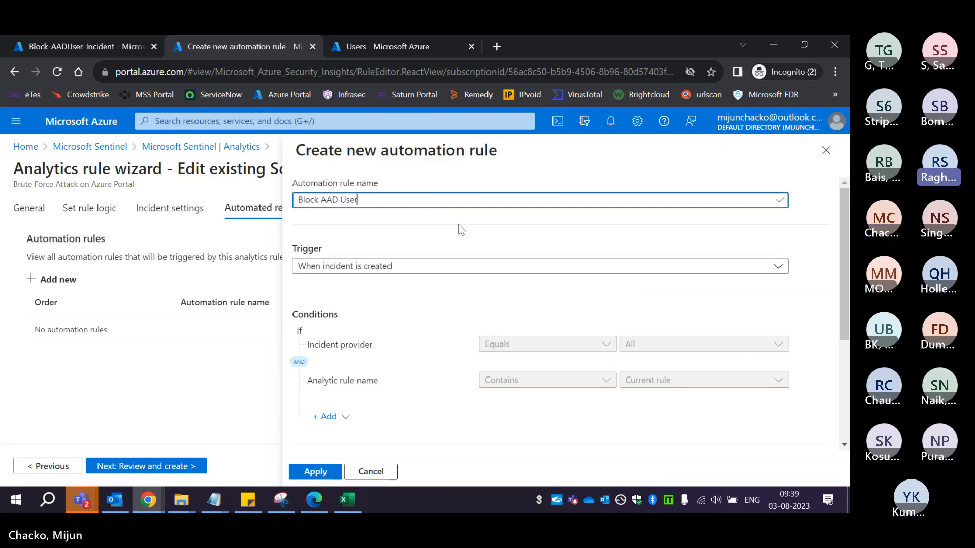
pyautogui.scroll(-4, 461, 229)
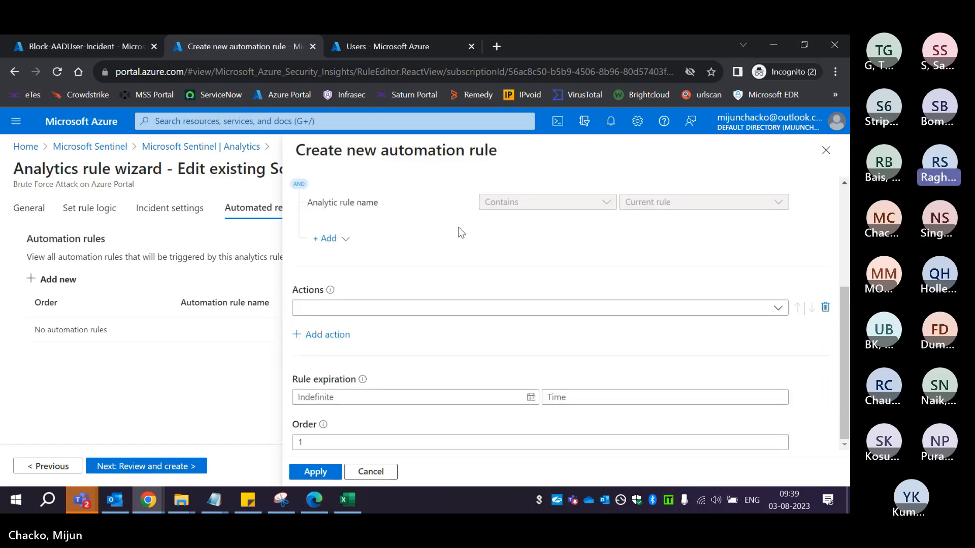
# - Make the first action change incident status to Active
pyautogui.click(778, 307)
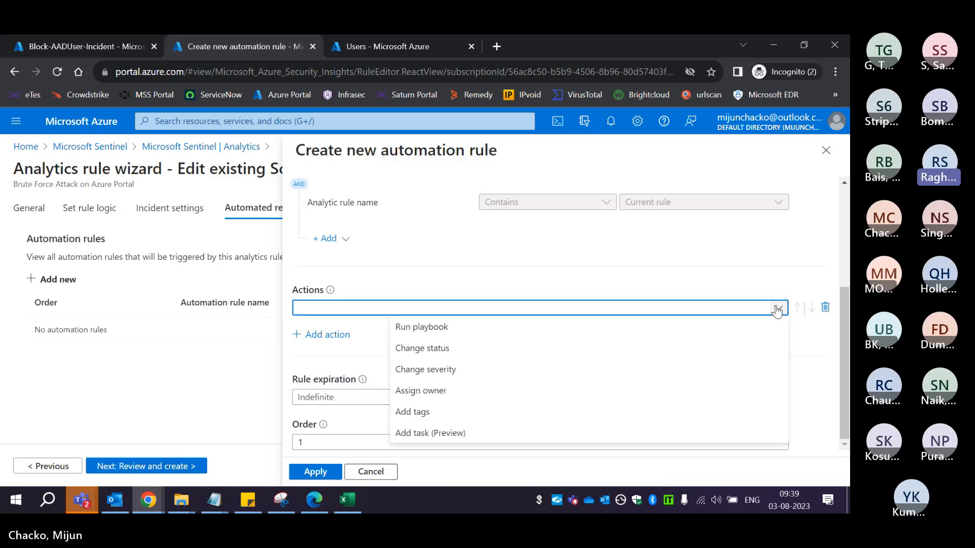
pyautogui.click(435, 351)
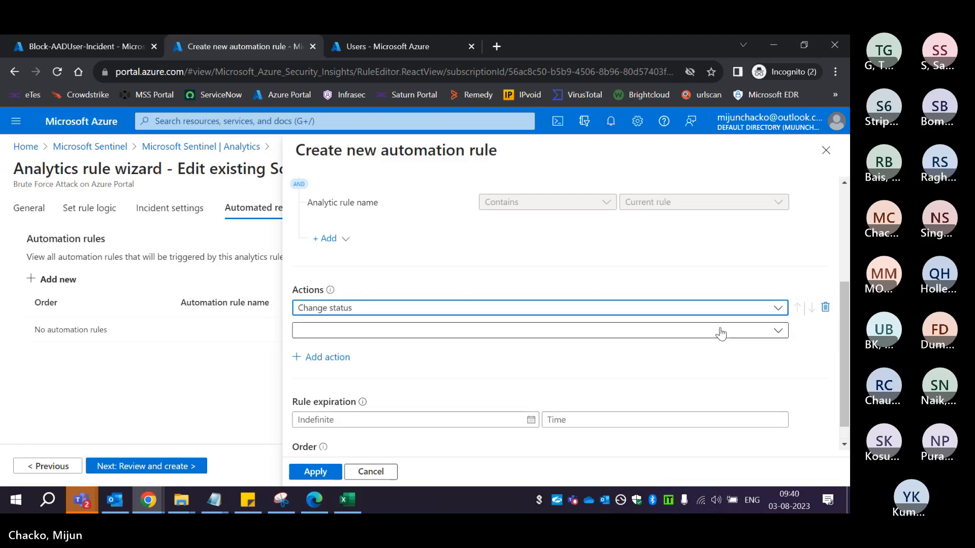
pyautogui.click(778, 333)
pyautogui.click(444, 376)
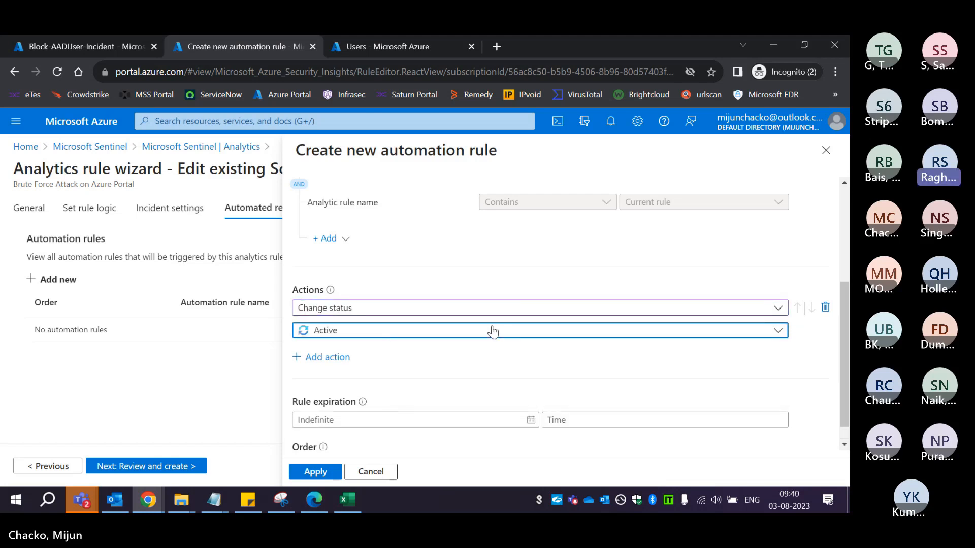
# - Add a second action that changes severity to Medium
pyautogui.click(326, 358)
pyautogui.click(778, 373)
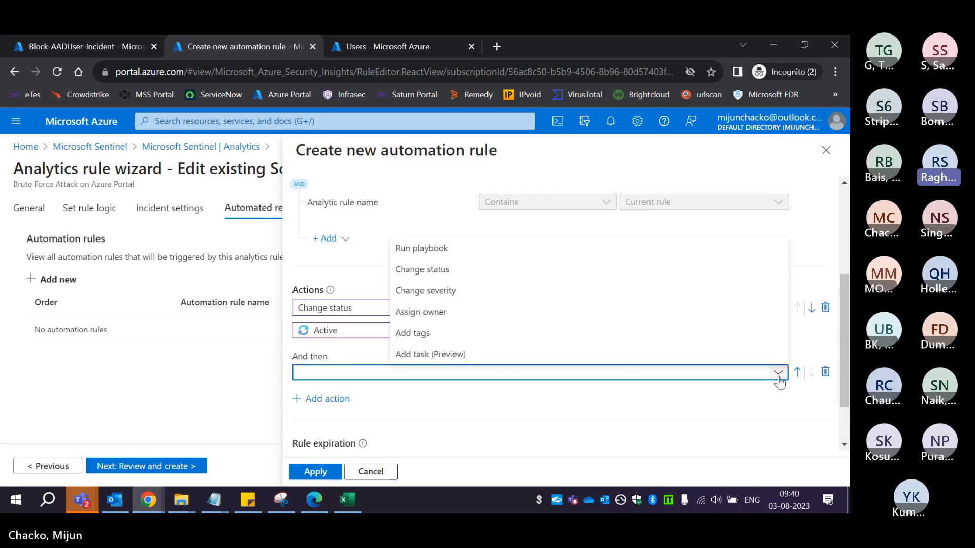
pyautogui.click(503, 290)
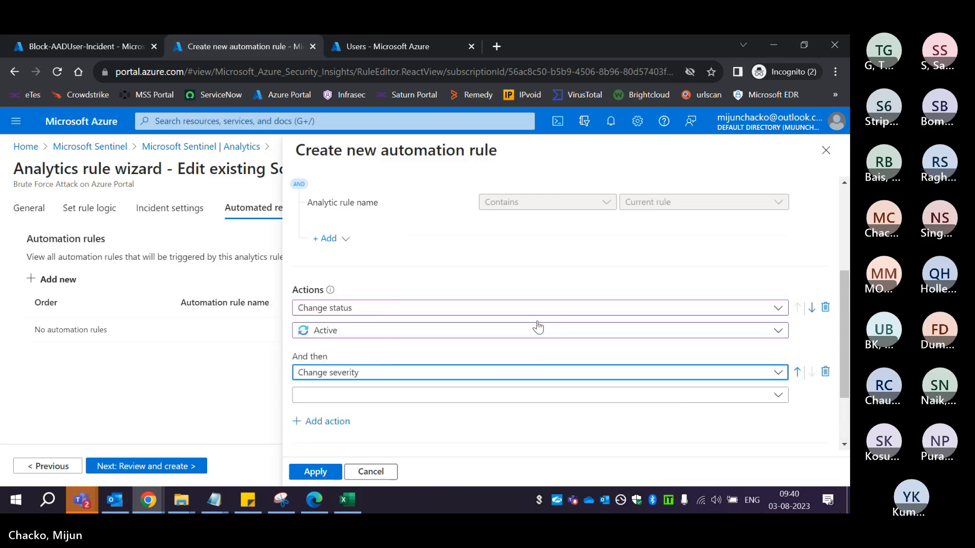
pyautogui.click(769, 399)
pyautogui.click(437, 359)
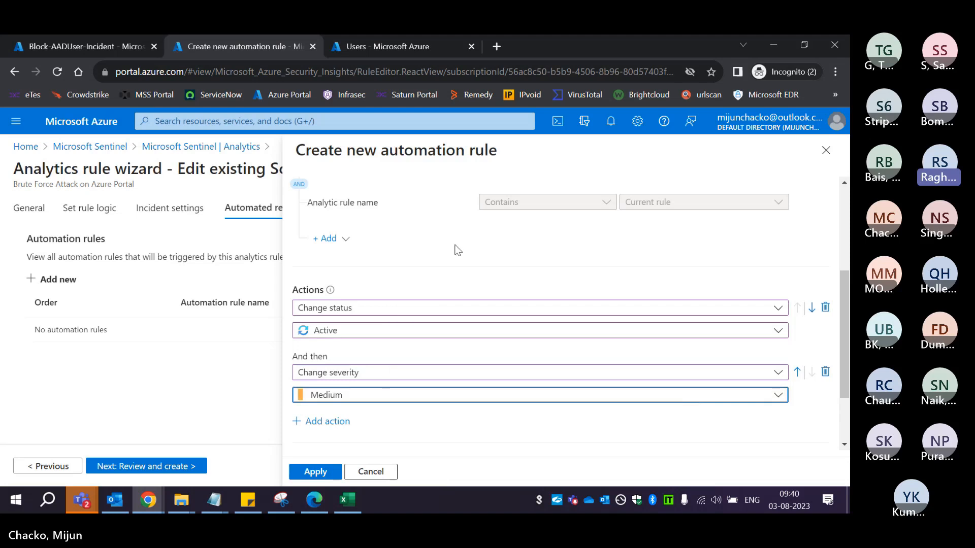
# - Add a third action that assigns the incident owner, confirming the chosen owner
pyautogui.scroll(-1, 355, 330)
pyautogui.click(324, 355)
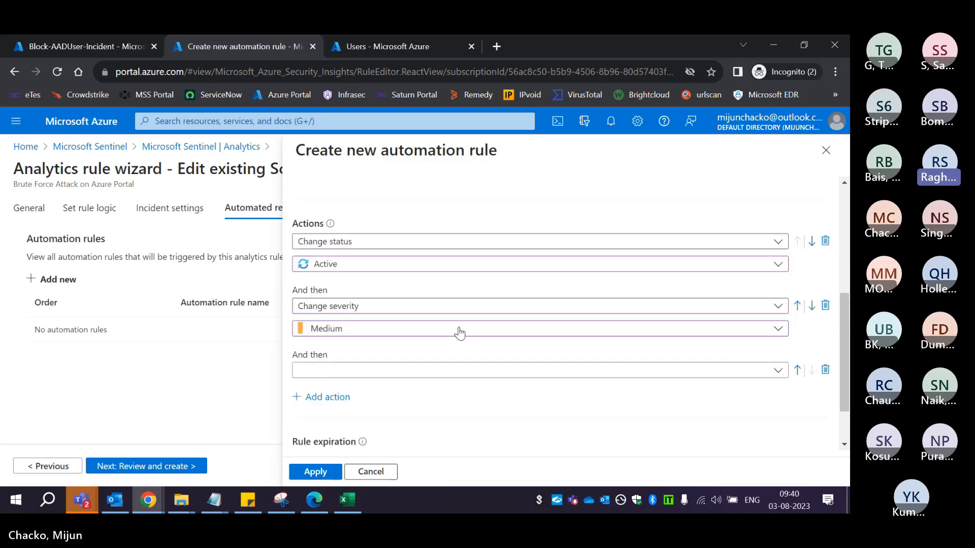
pyautogui.click(772, 372)
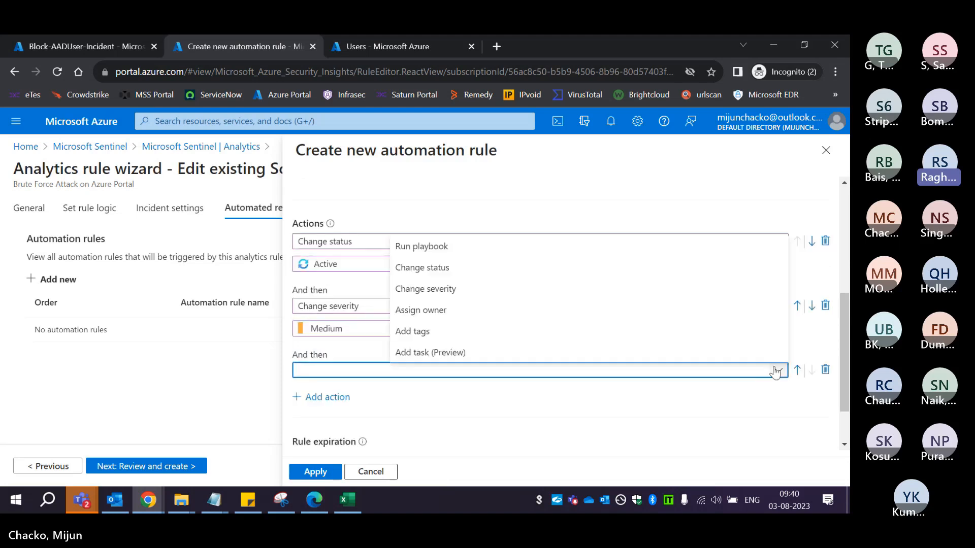
pyautogui.click(445, 311)
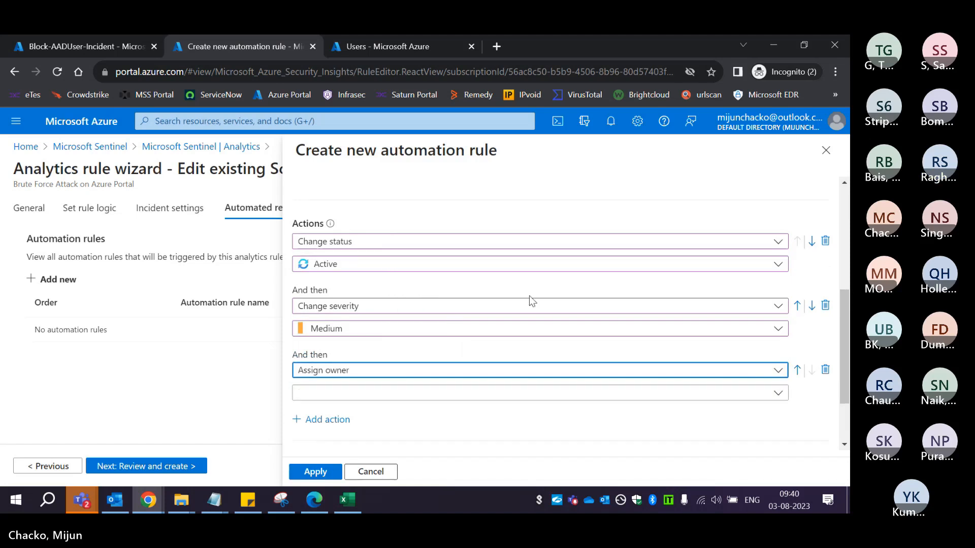
pyautogui.scroll(-1, 559, 307)
pyautogui.click(771, 326)
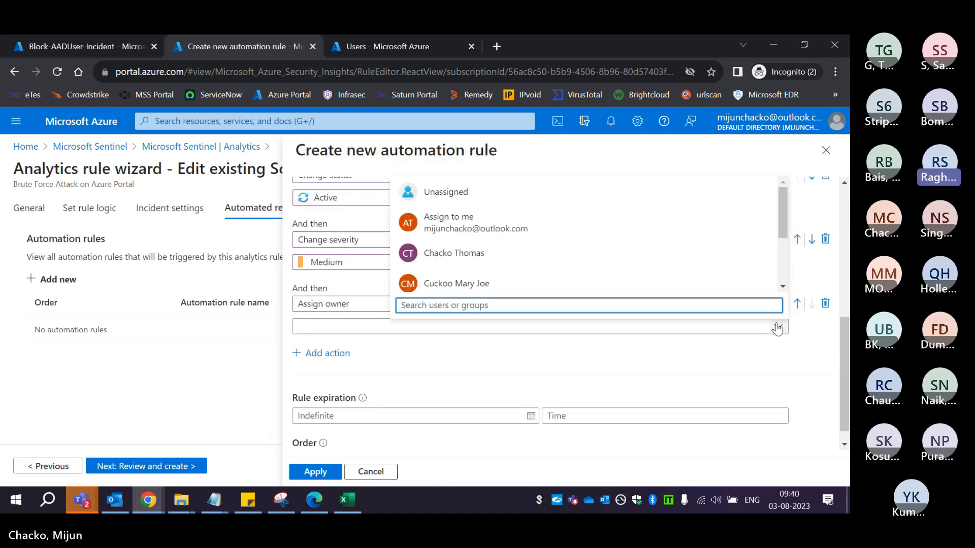
pyautogui.click(463, 284)
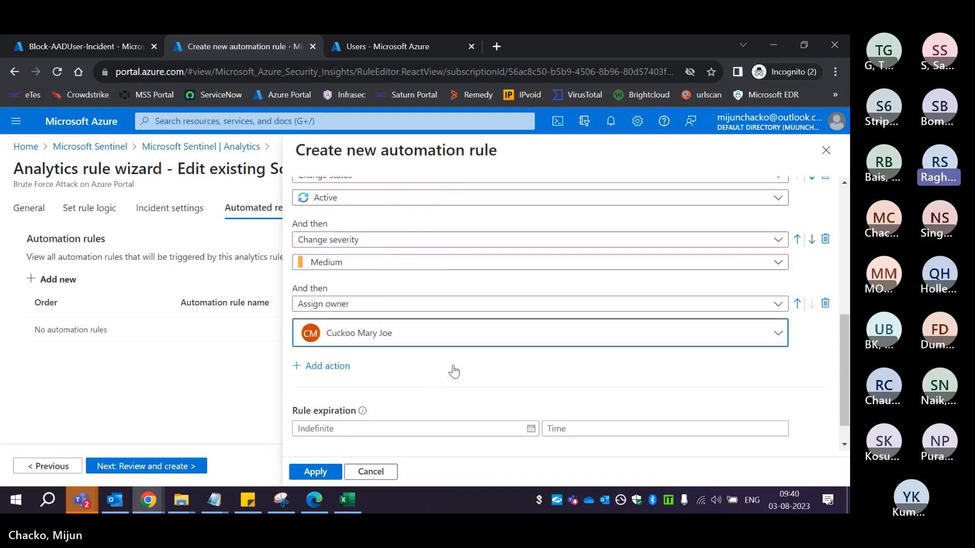
pyautogui.click(777, 333)
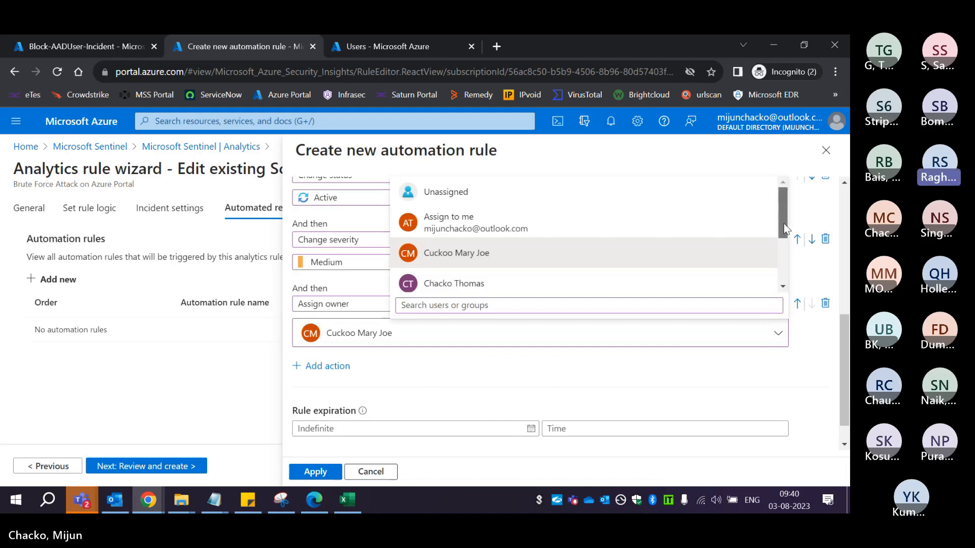
pyautogui.click(535, 263)
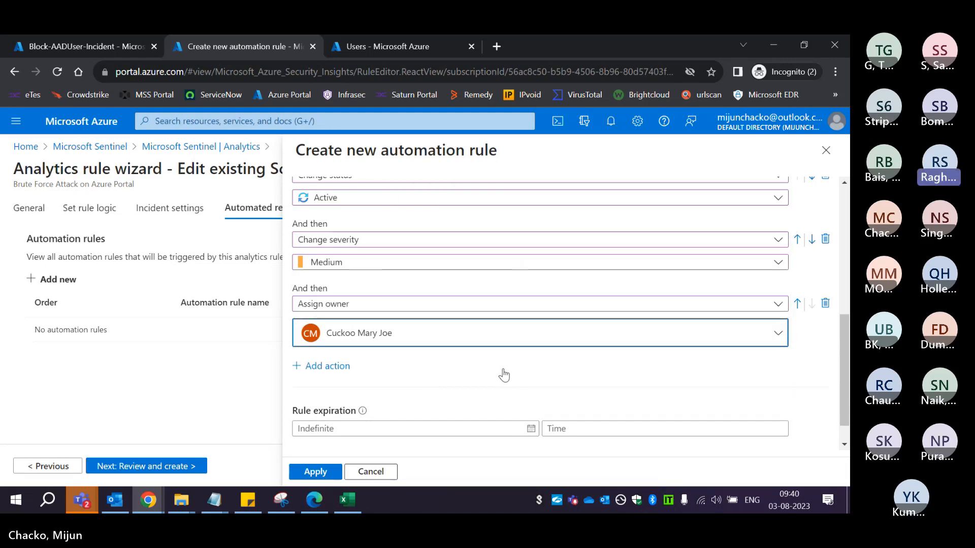
# - Add a fourth action and open its action type list
pyautogui.scroll(-1, 434, 385)
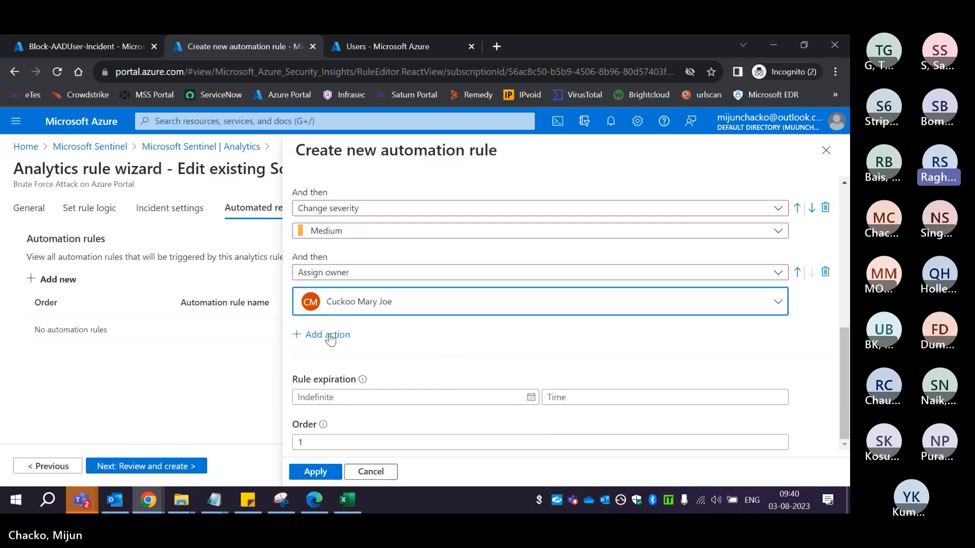
pyautogui.click(330, 334)
pyautogui.click(777, 350)
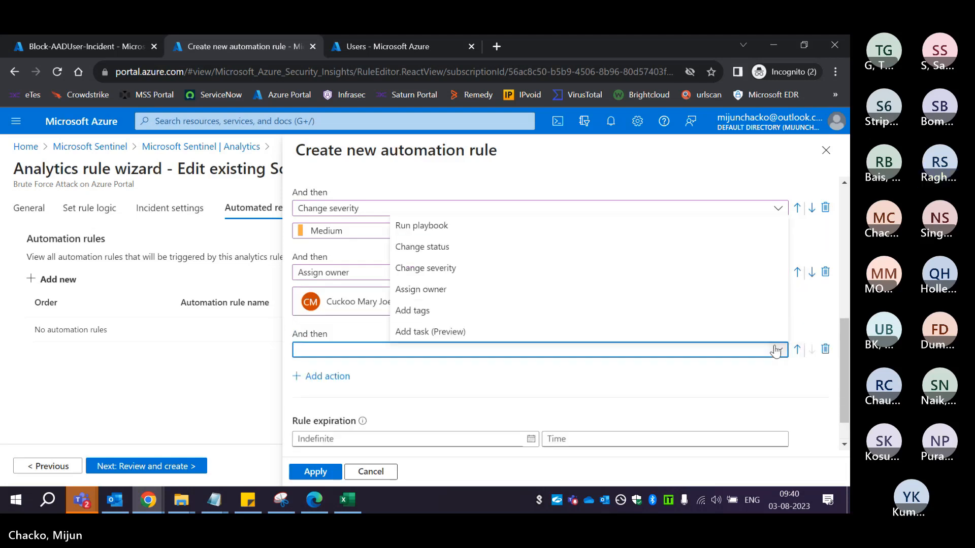
# - Set the fourth action to Run playbook, check available playbooks, then bring Notepad forward
pyautogui.click(459, 233)
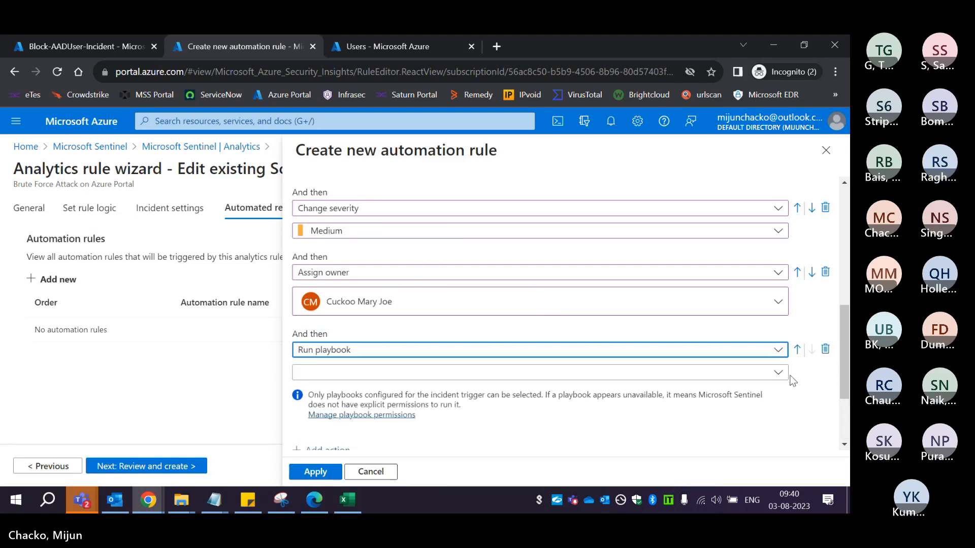
pyautogui.click(778, 374)
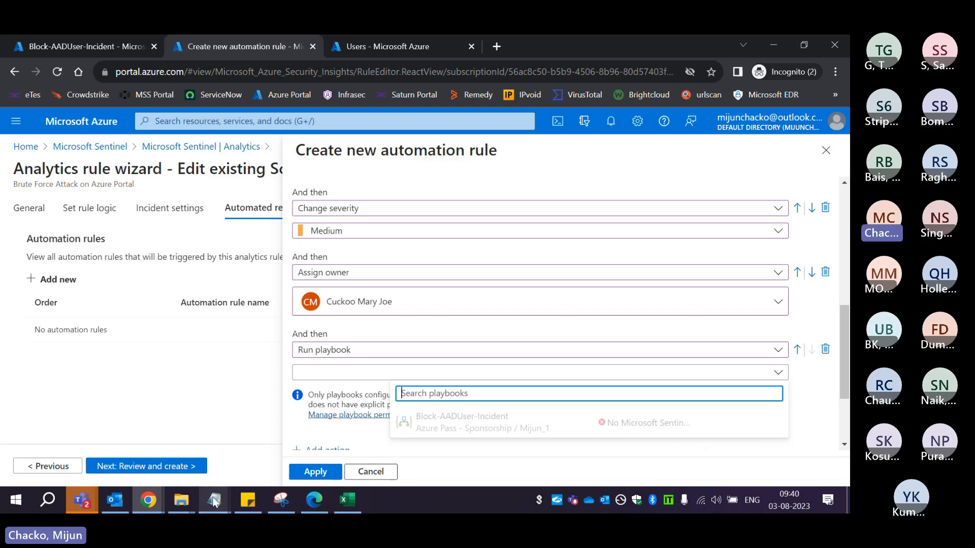
pyautogui.moveTo(213, 500)
pyautogui.click(270, 452)
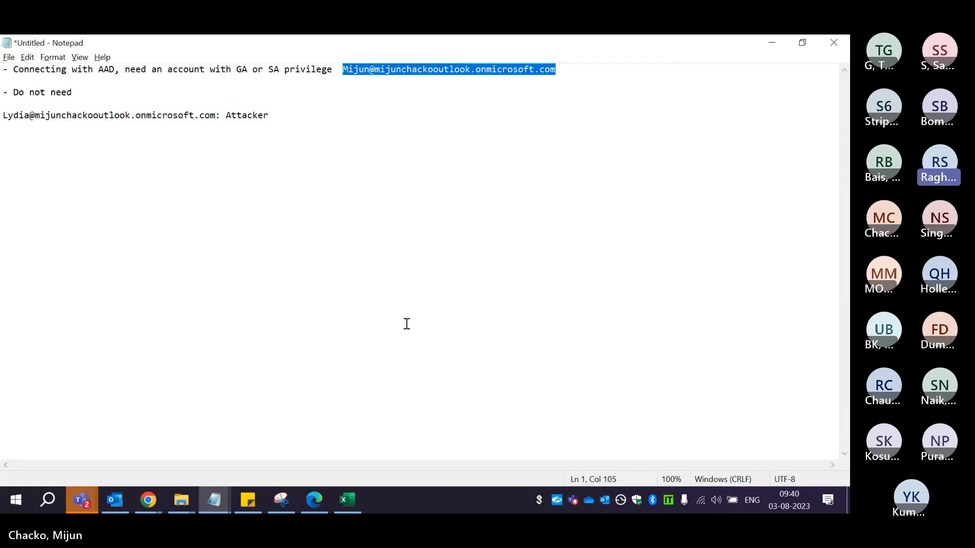
# - Minimize Notepad after reading the GA/SA privilege note to return to the automation rule
pyautogui.click(772, 43)
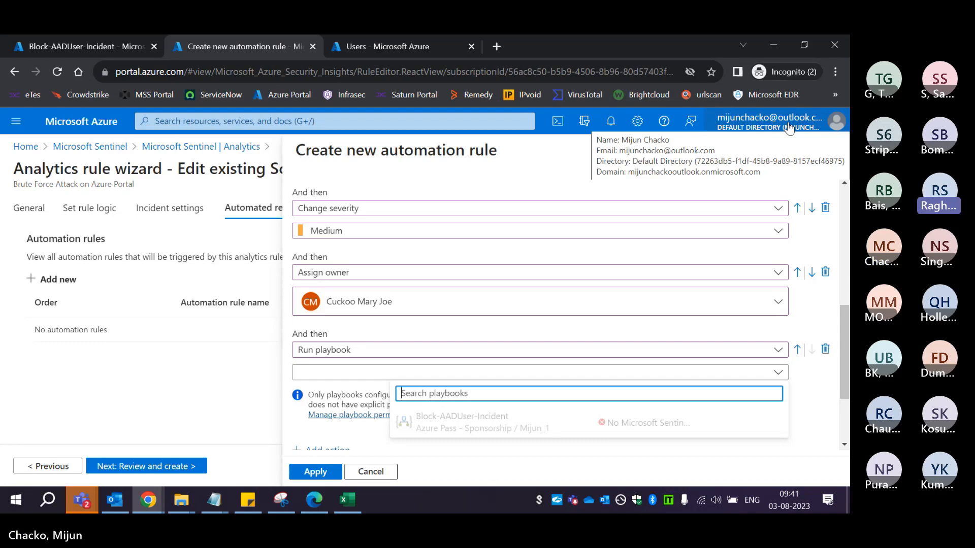
# - Bring the Edge window with the Block-AADUser-Incident Logic app designer to the front
pyautogui.click(124, 388)
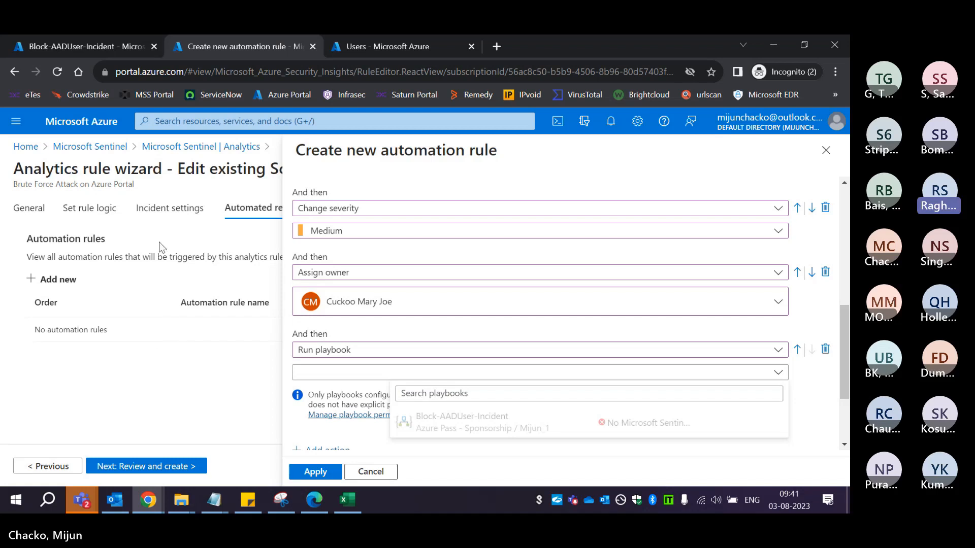
pyautogui.click(315, 501)
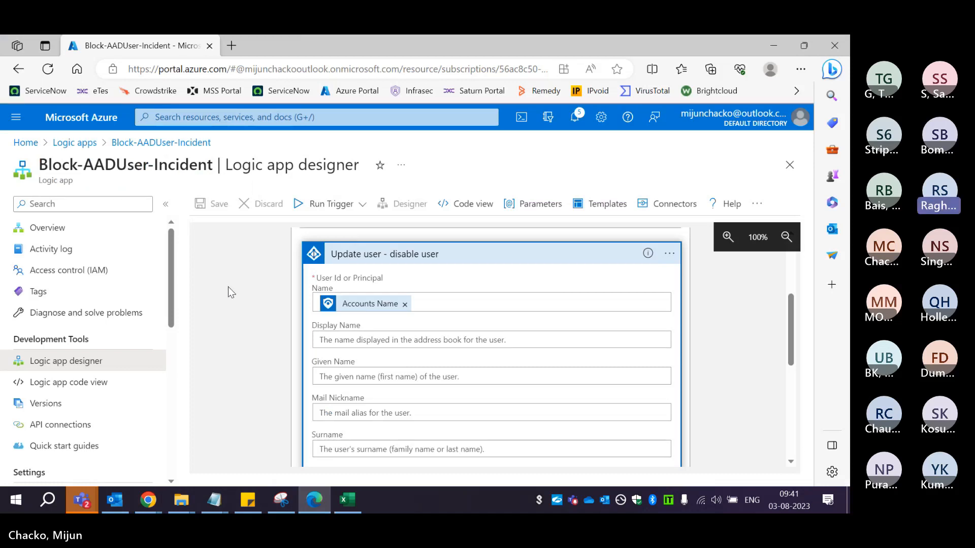
# - Open the Edit API connection page for microsoftsentinel-Block-AADUser-Incident, which supports only managed identity
pyautogui.click(58, 424)
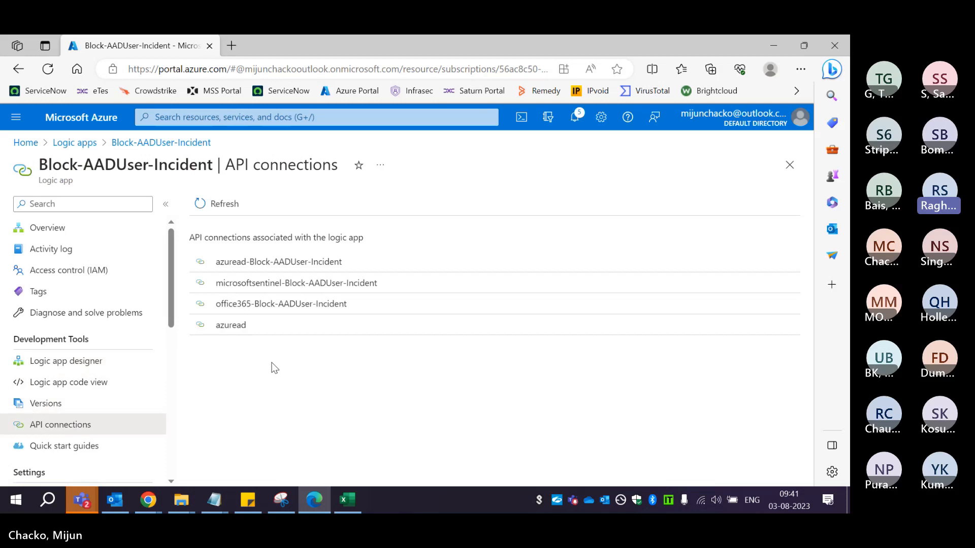
pyautogui.click(404, 285)
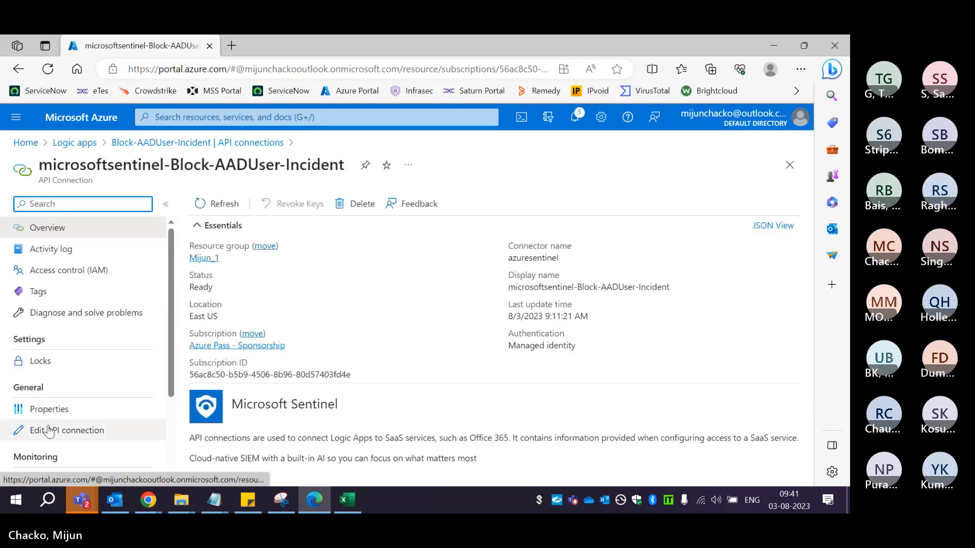
pyautogui.click(108, 430)
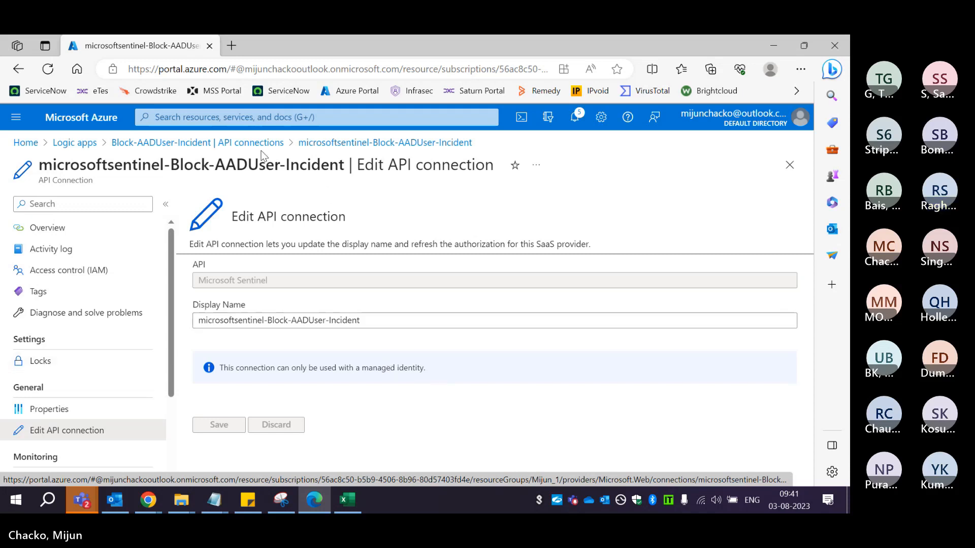
pyautogui.hotkey('alt', 'Tab')
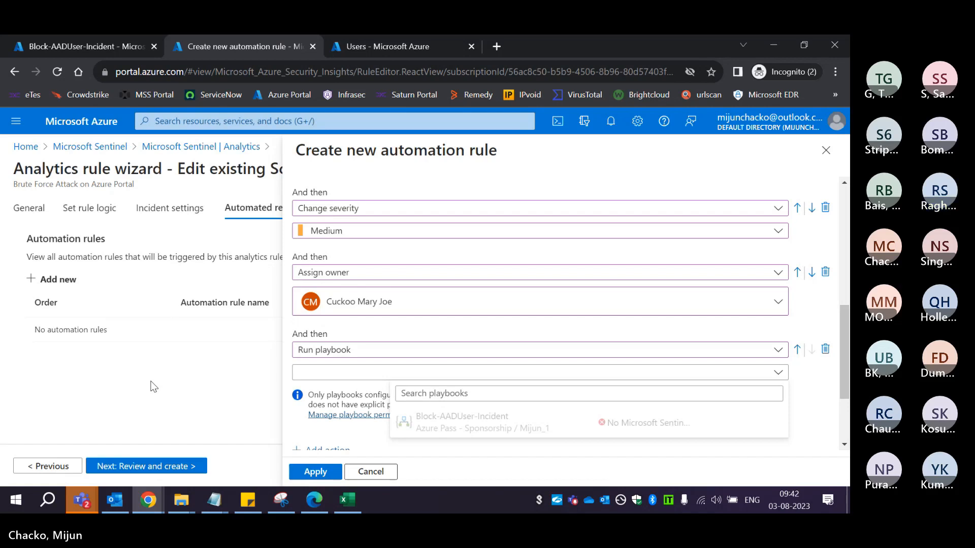
pyautogui.hotkey('alt', 'Tab')
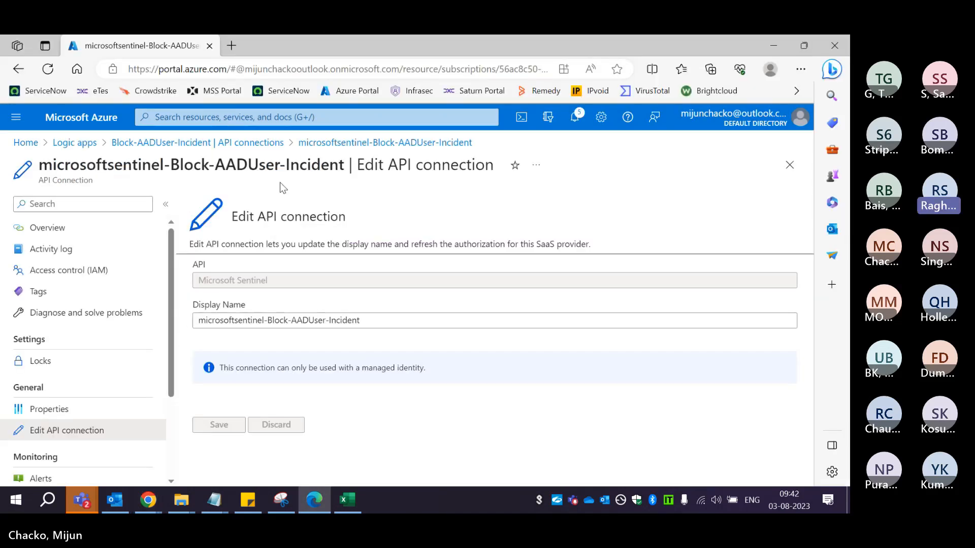
# - Reopen the Block-AADUser-Incident designer and add a new Sentinel connection for the incident trigger, tenant Default Directory
pyautogui.click(85, 146)
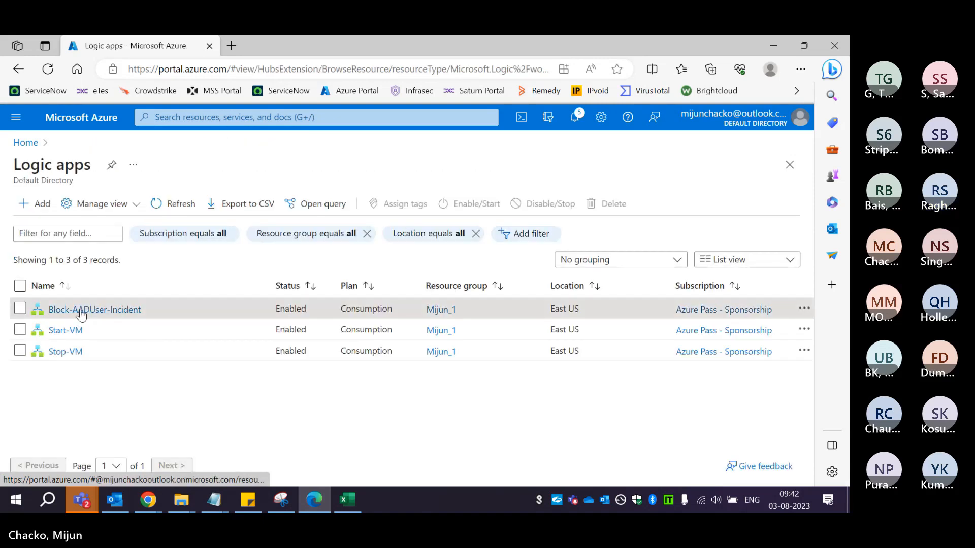
pyautogui.click(80, 311)
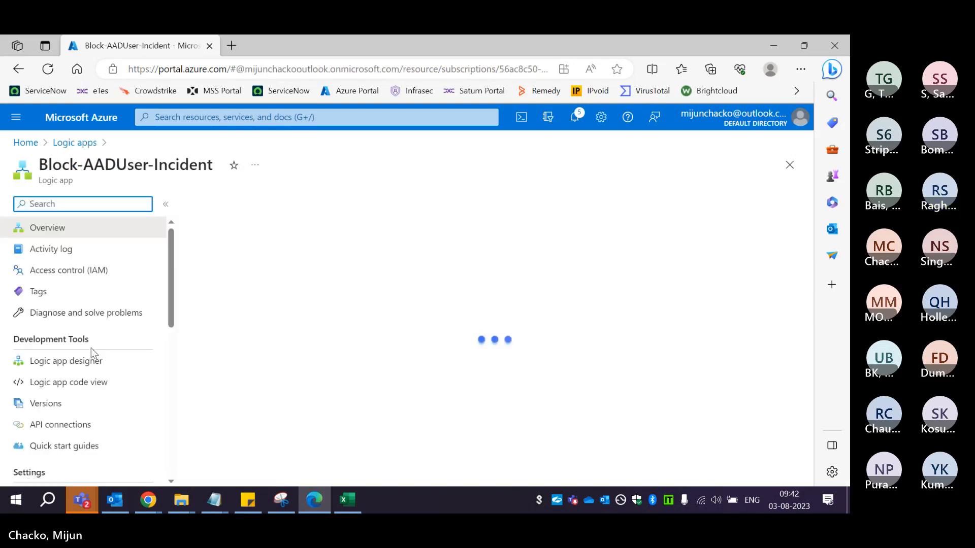
pyautogui.click(76, 361)
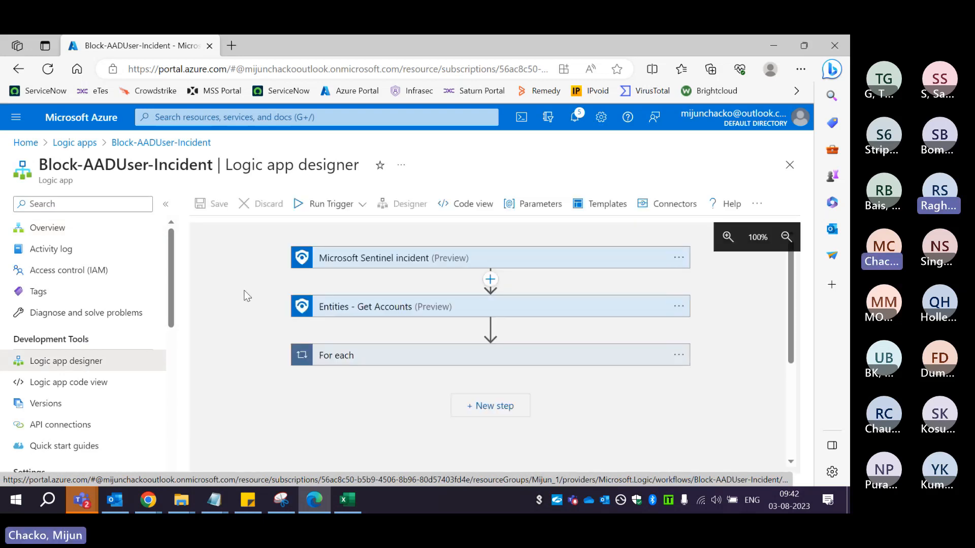
pyautogui.click(417, 262)
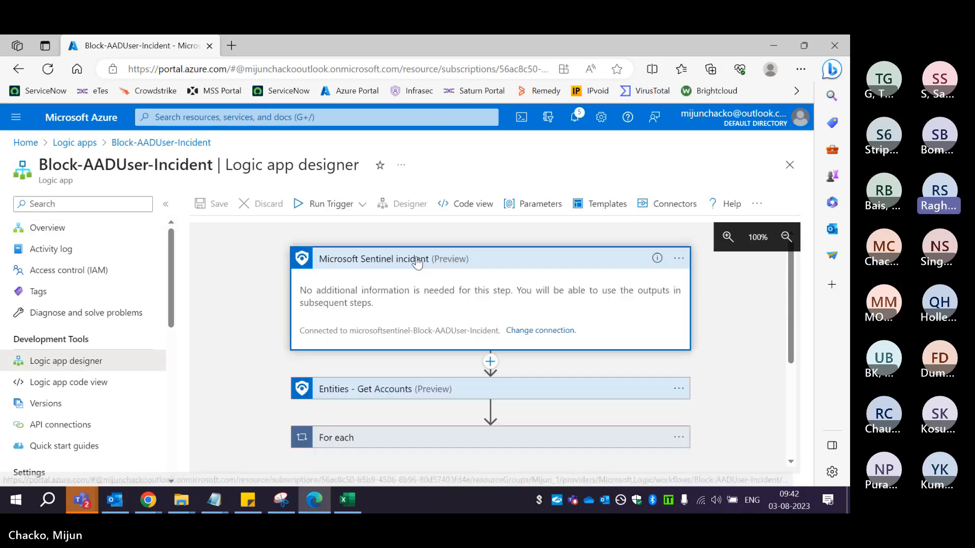
pyautogui.click(536, 331)
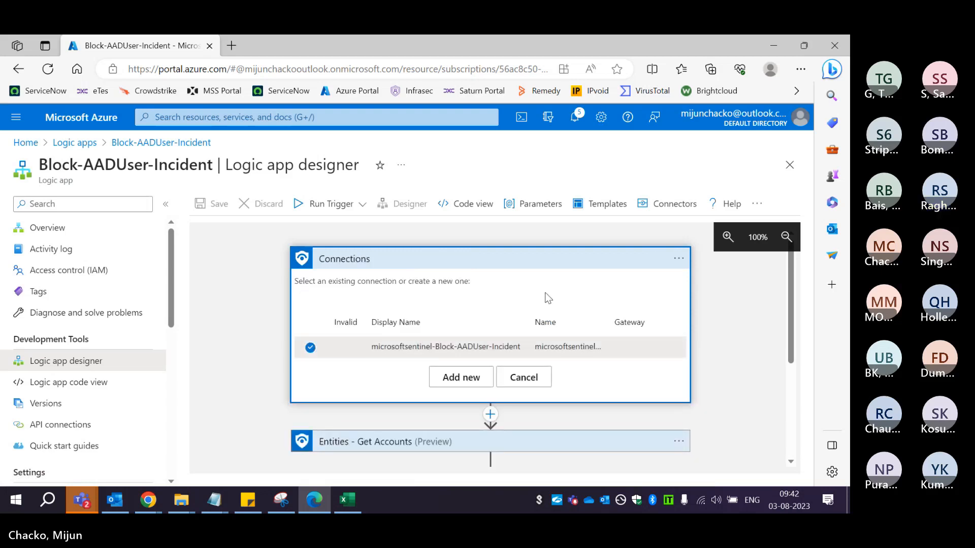
pyautogui.click(461, 377)
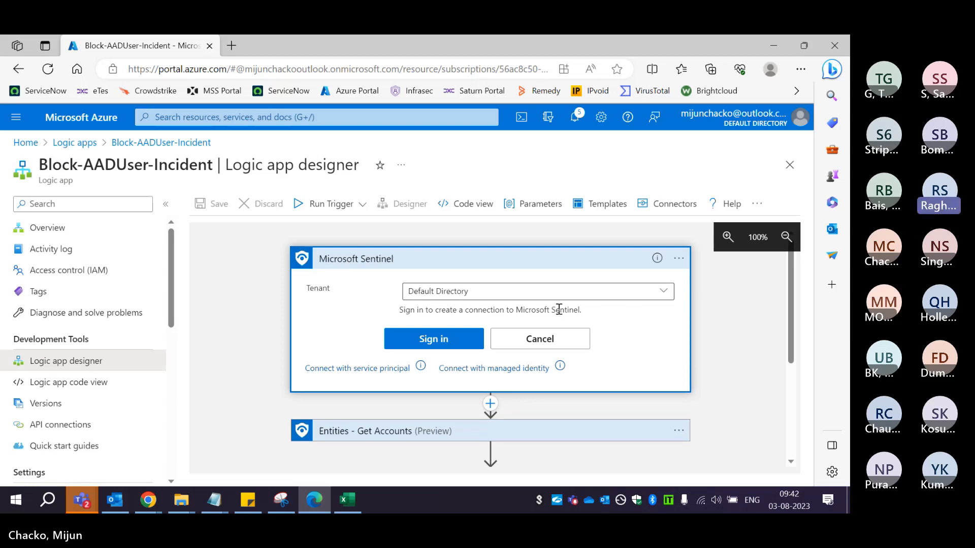
# - Start signing in for the new Sentinel connection after checking the admin account in the Notepad notes
pyautogui.click(419, 342)
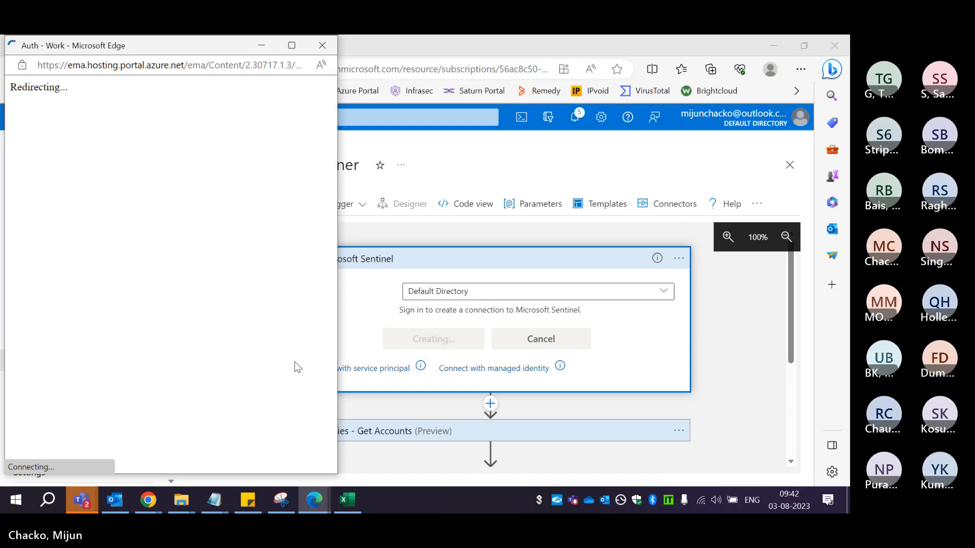
pyautogui.click(217, 497)
pyautogui.click(270, 431)
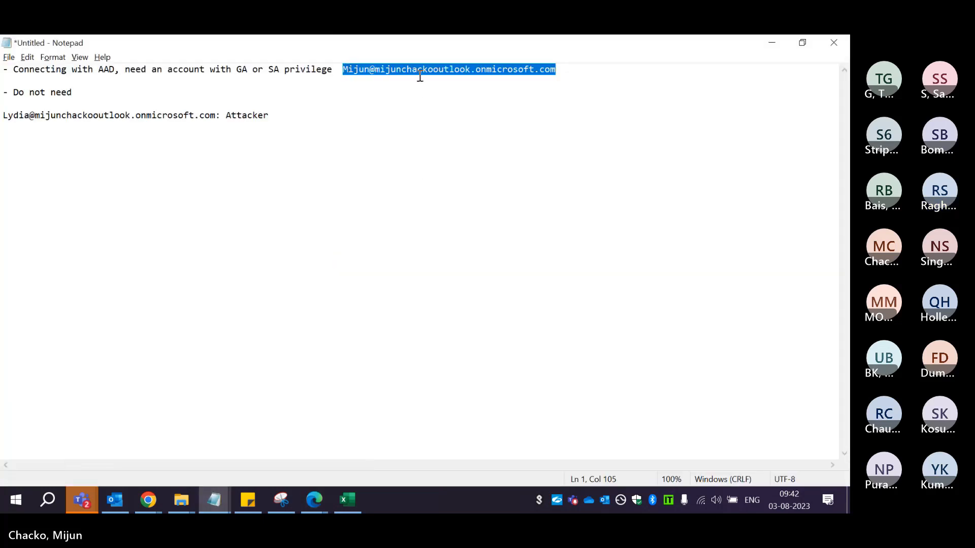
pyautogui.click(767, 43)
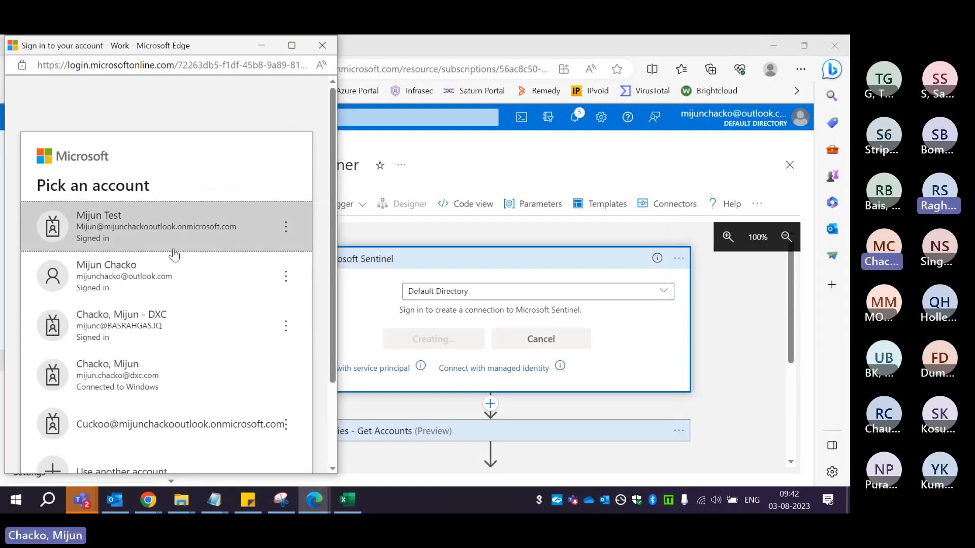
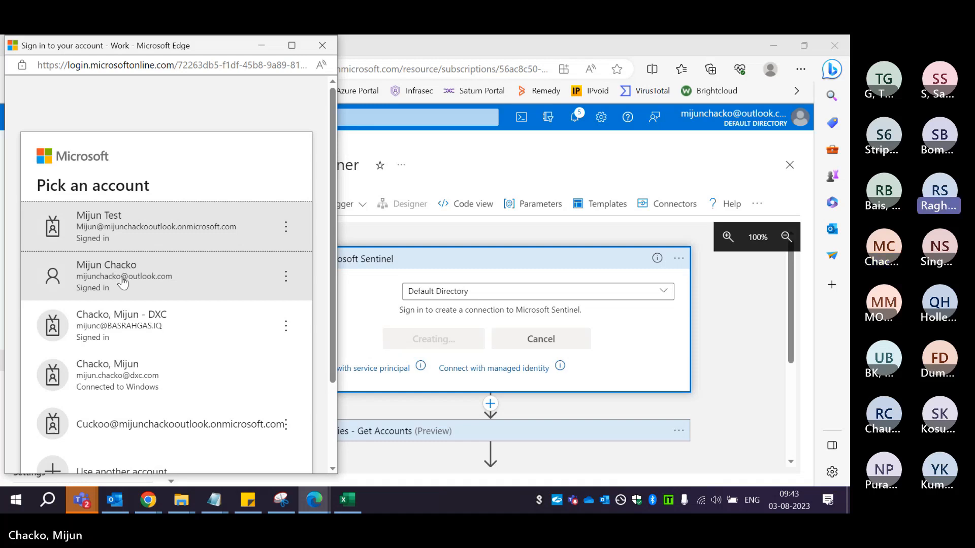
# - Sign in to the Sentinel connection with the personal account, then check the Notepad notes
pyautogui.click(122, 279)
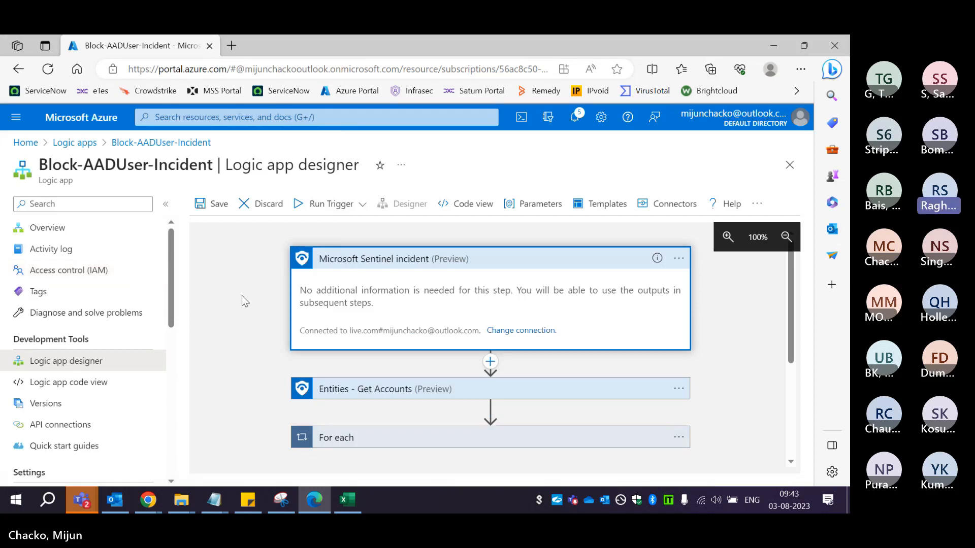
pyautogui.hotkey('alt', 'Tab')
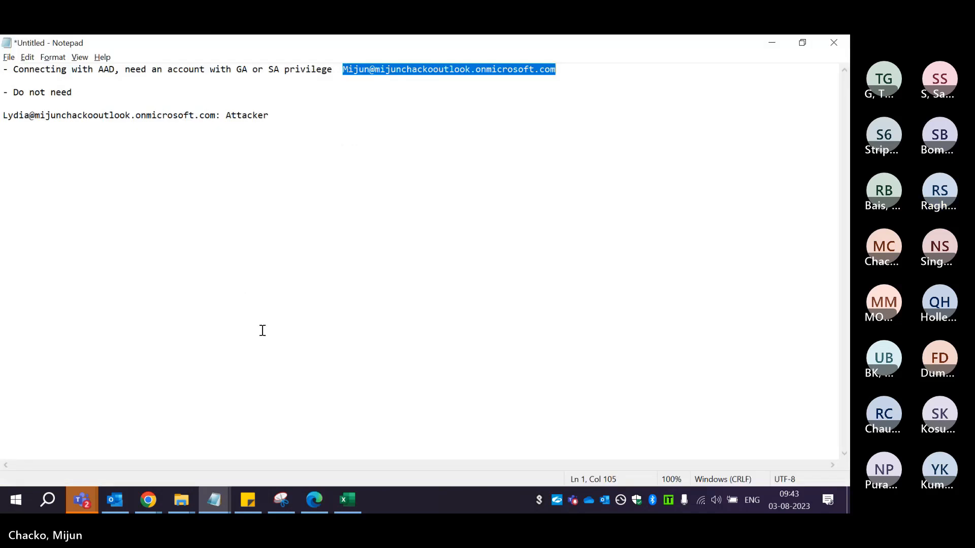
pyautogui.hotkey('alt', 'Tab')
pyautogui.click(148, 500)
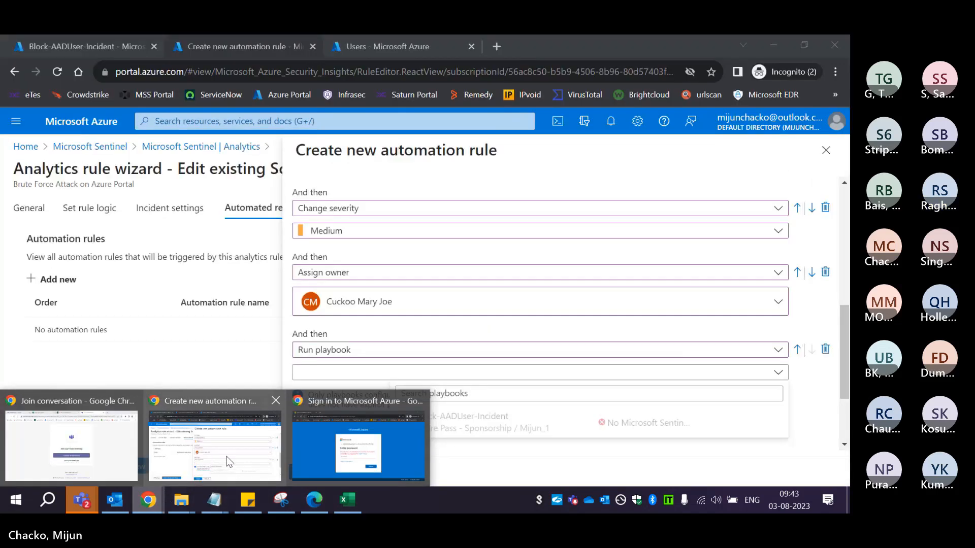
# - Reload the Brute Force Attack on Azure Portal rule wizard, discarding changes, and go to Automated response
pyautogui.click(227, 462)
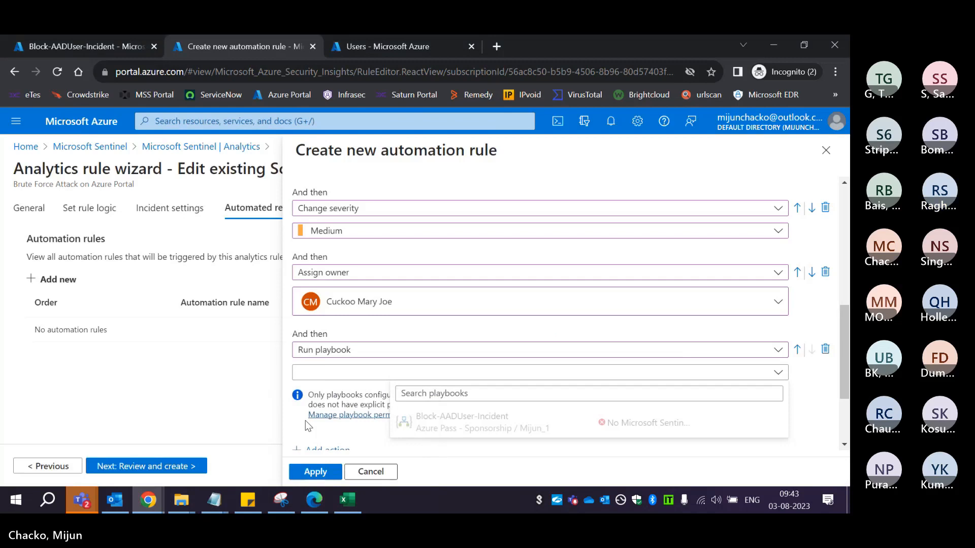
pyautogui.click(782, 374)
pyautogui.click(784, 376)
pyautogui.click(784, 376)
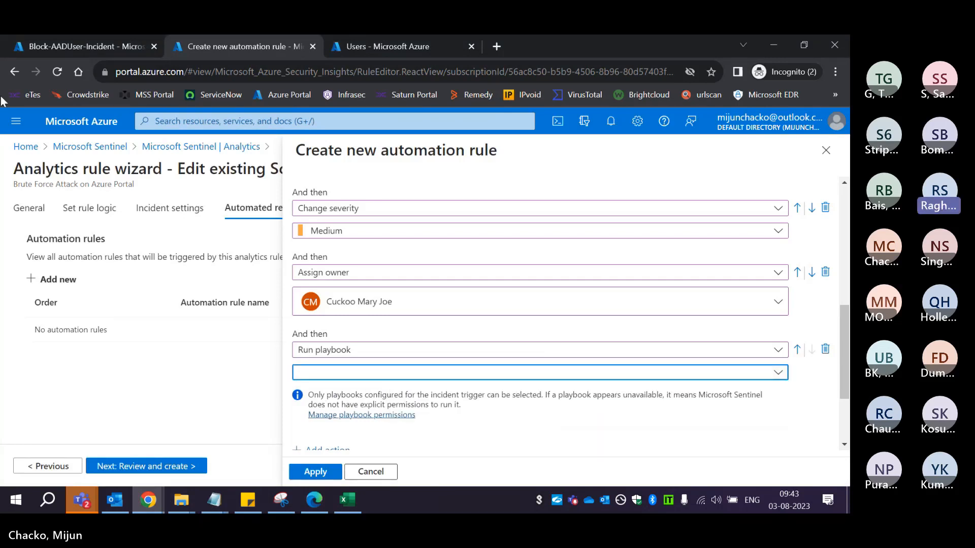
pyautogui.click(56, 71)
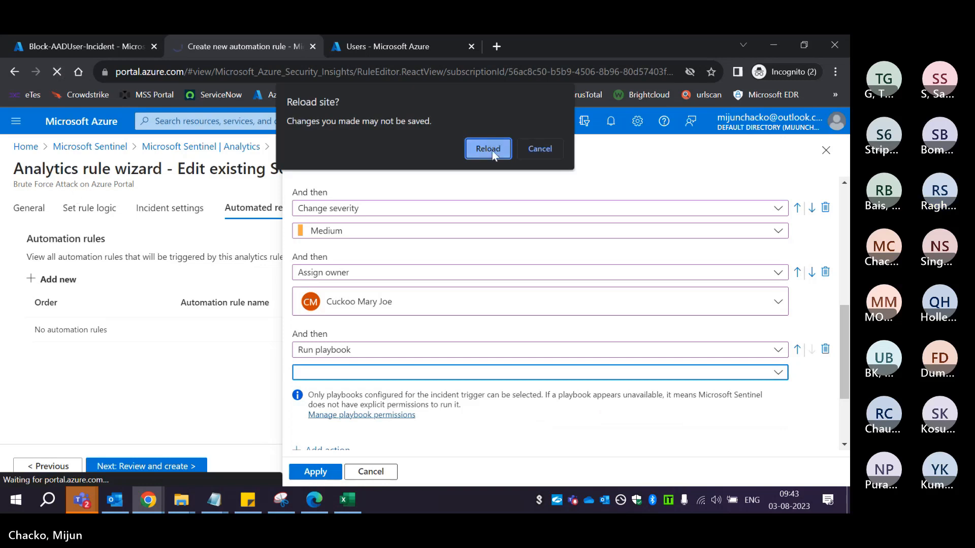
pyautogui.click(488, 149)
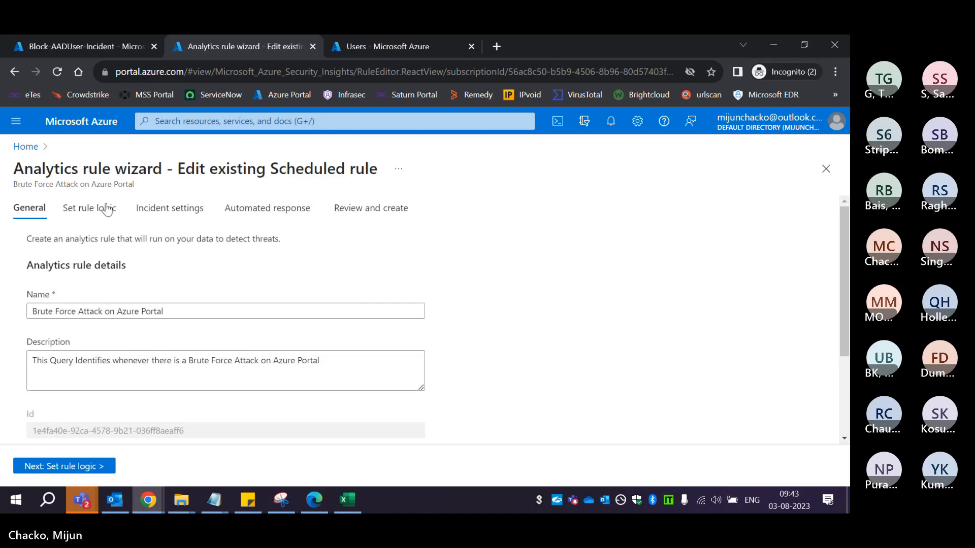
pyautogui.click(310, 216)
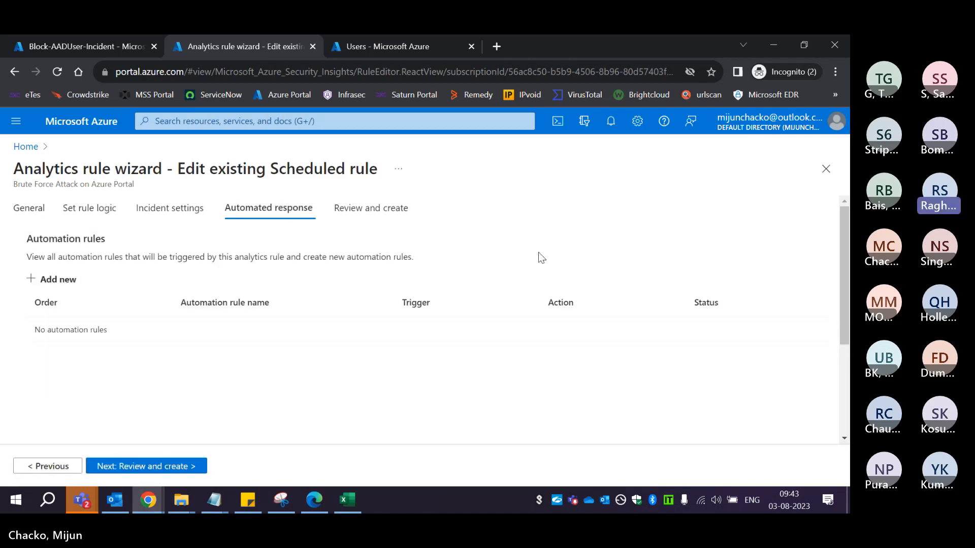
# - Add a new automation rule named 'Block AAD User'
pyautogui.click(67, 281)
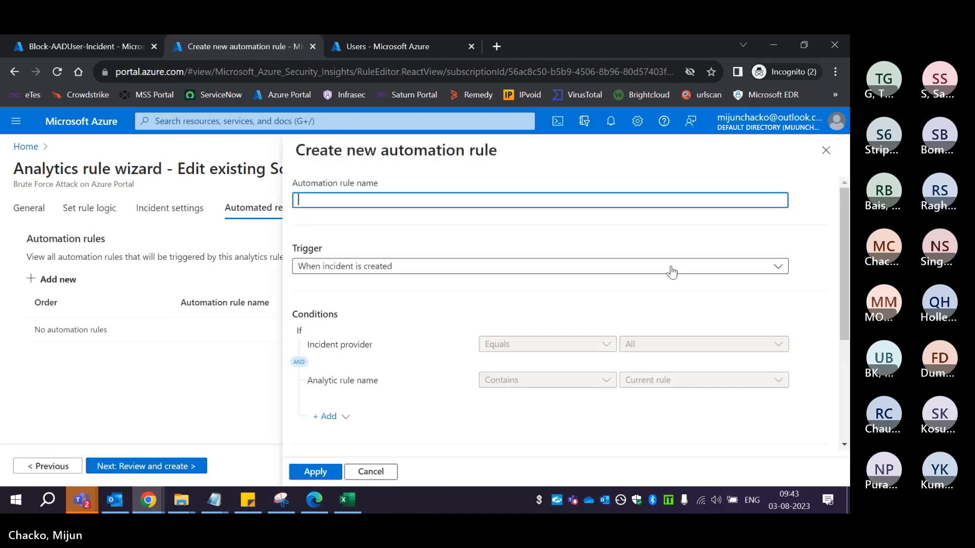
pyautogui.click(435, 197)
pyautogui.write('Bl')
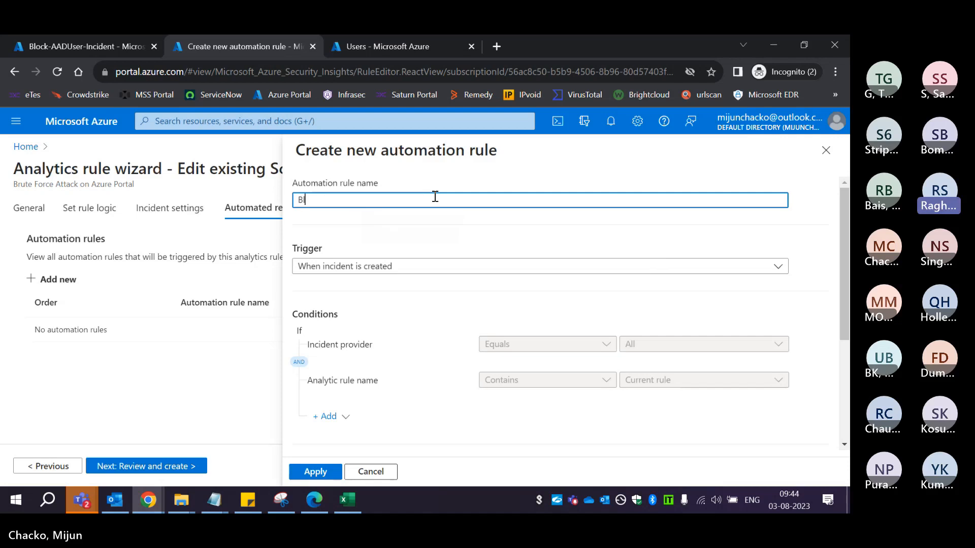
pyautogui.write('ock AAD User')
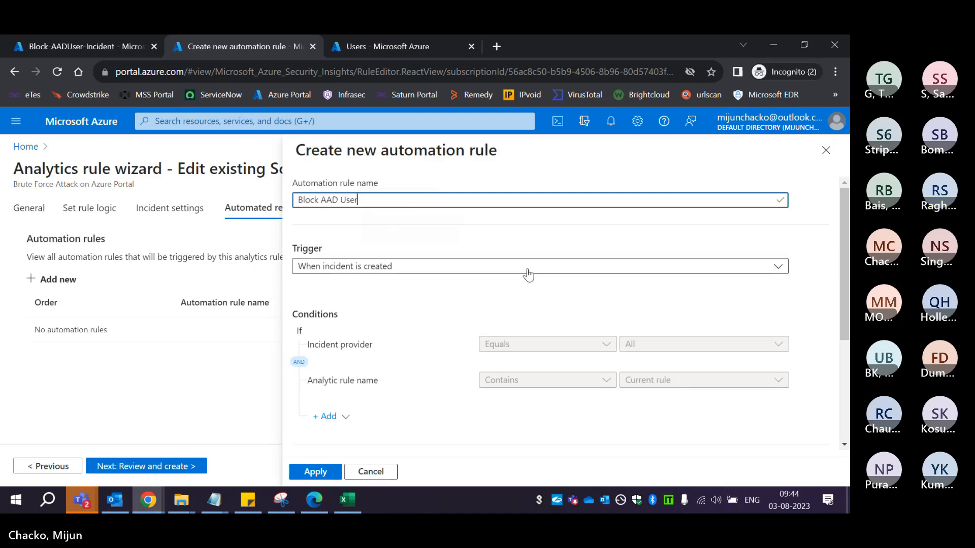
# - Set the rule's action to Run playbook and look through the available playbooks
pyautogui.scroll(-3, 526, 276)
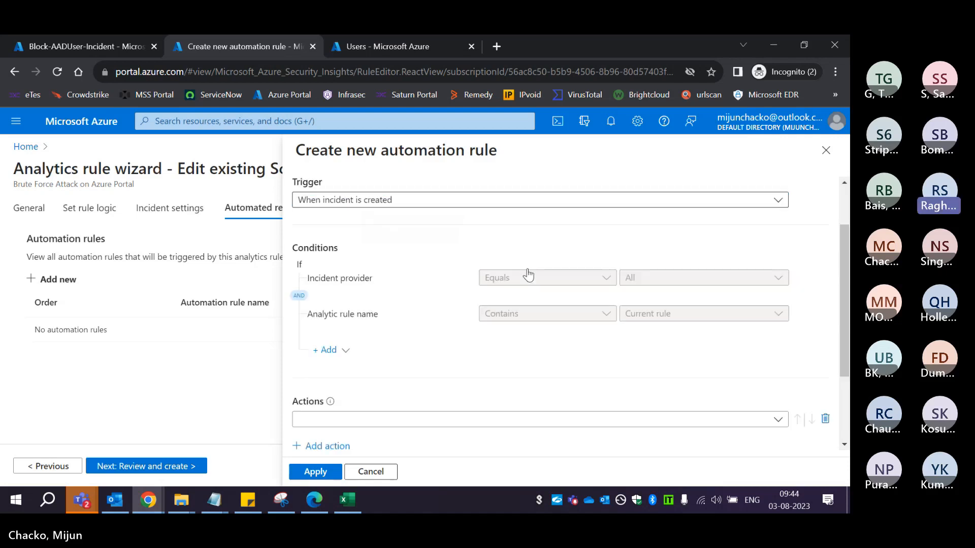
pyautogui.click(778, 355)
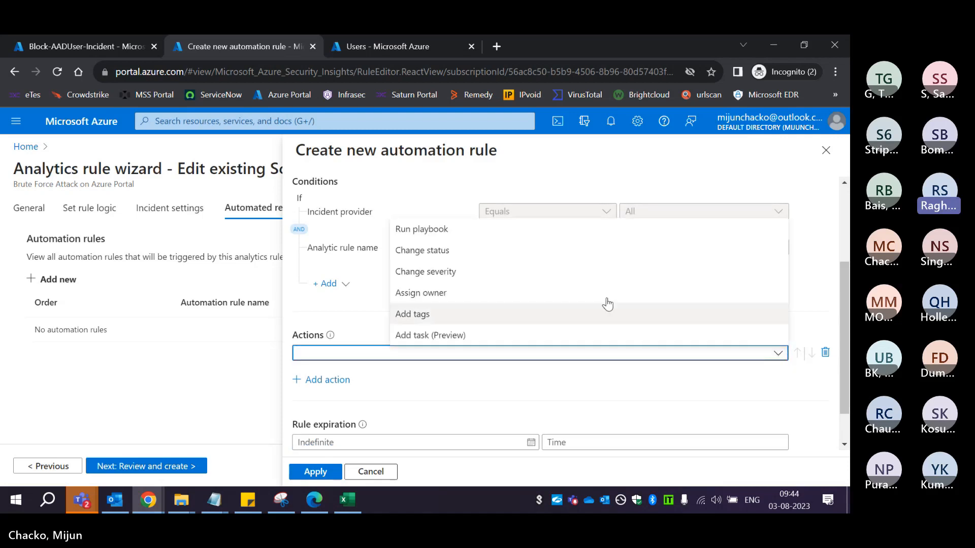
pyautogui.click(450, 252)
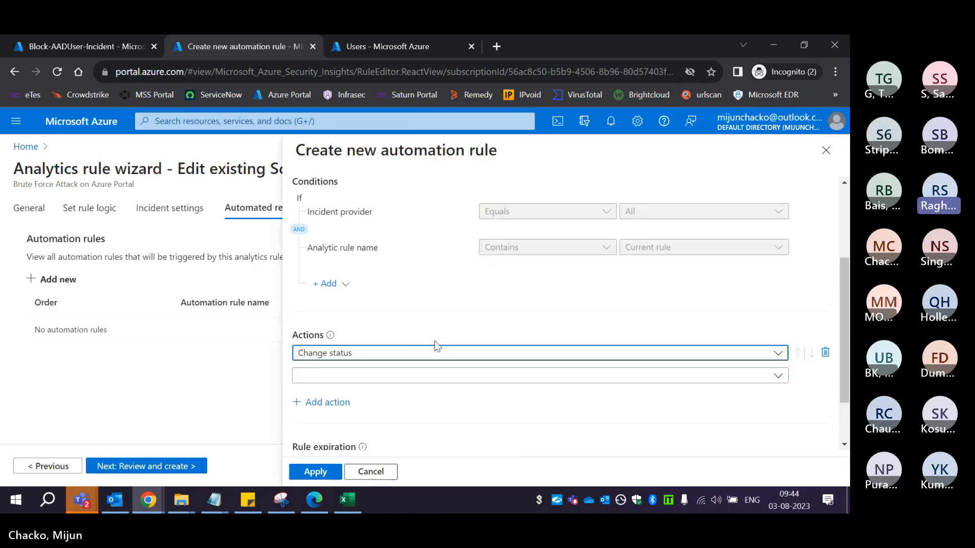
pyautogui.click(656, 354)
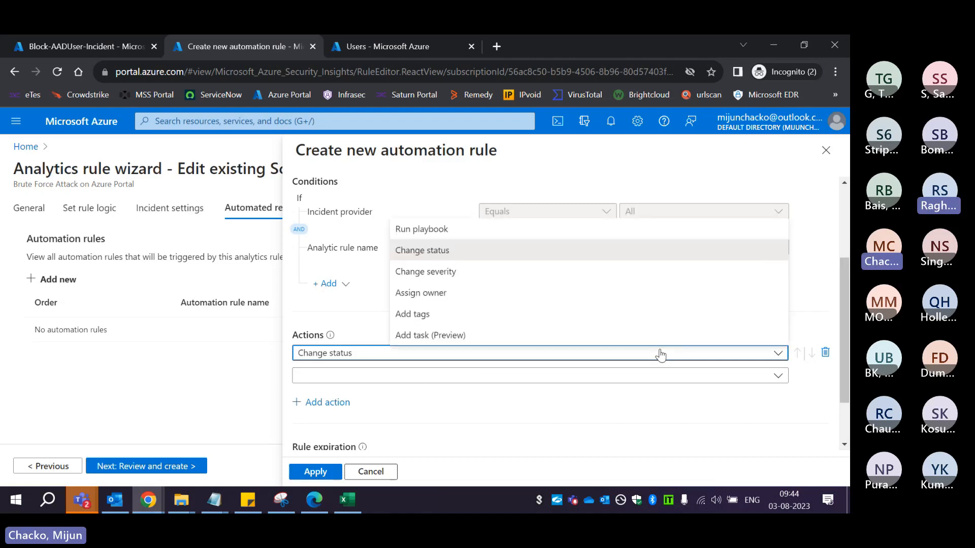
pyautogui.click(434, 231)
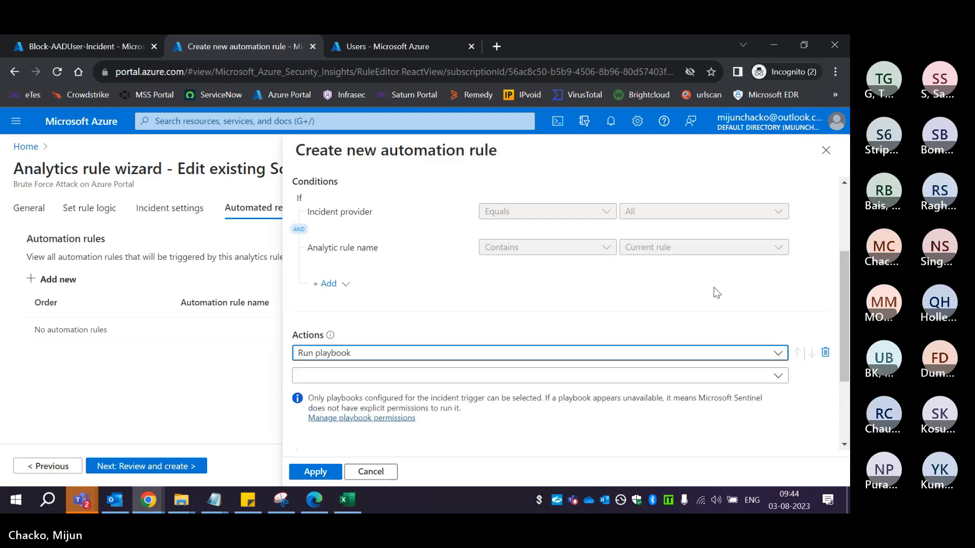
pyautogui.click(777, 377)
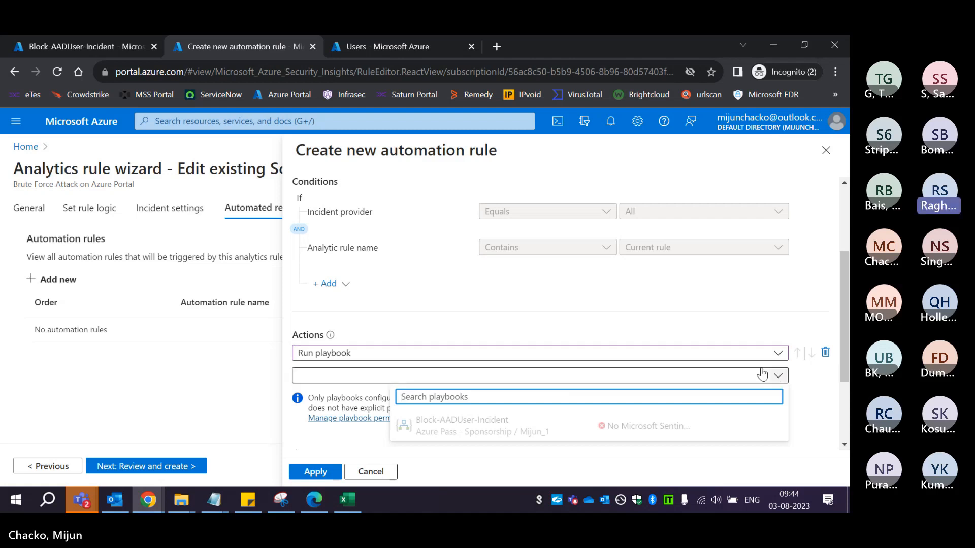
# - Return to the Block-AADUser-Incident Logic app designer window
pyautogui.moveTo(212, 501)
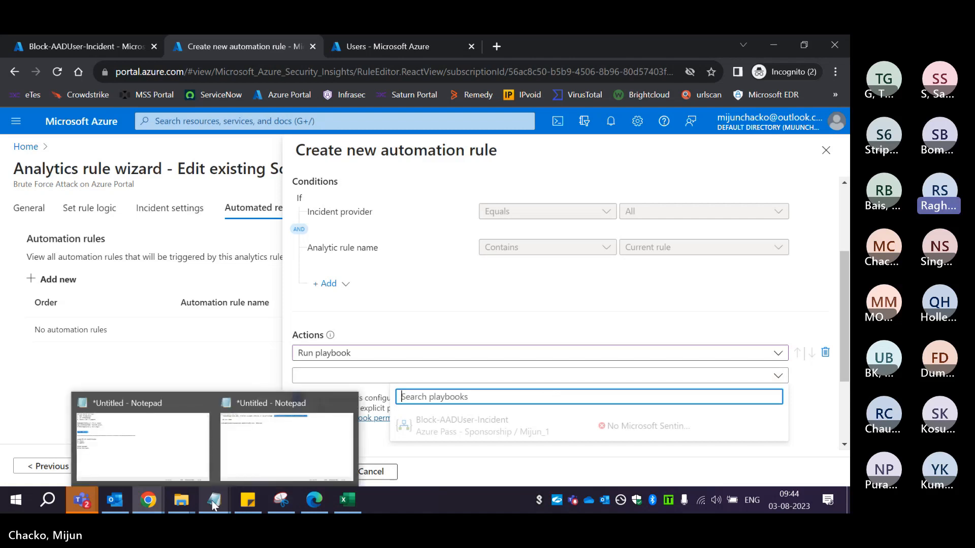
pyautogui.moveTo(315, 500)
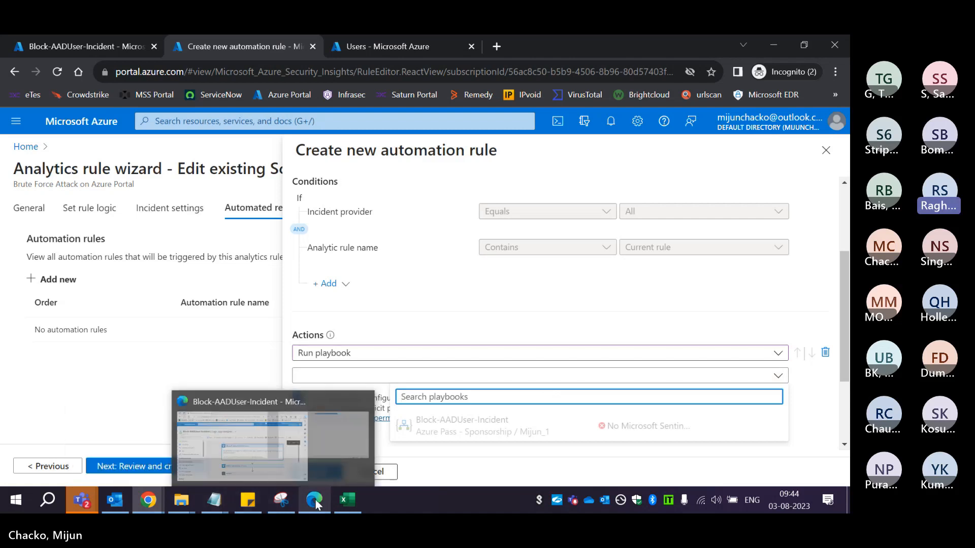
pyautogui.click(327, 440)
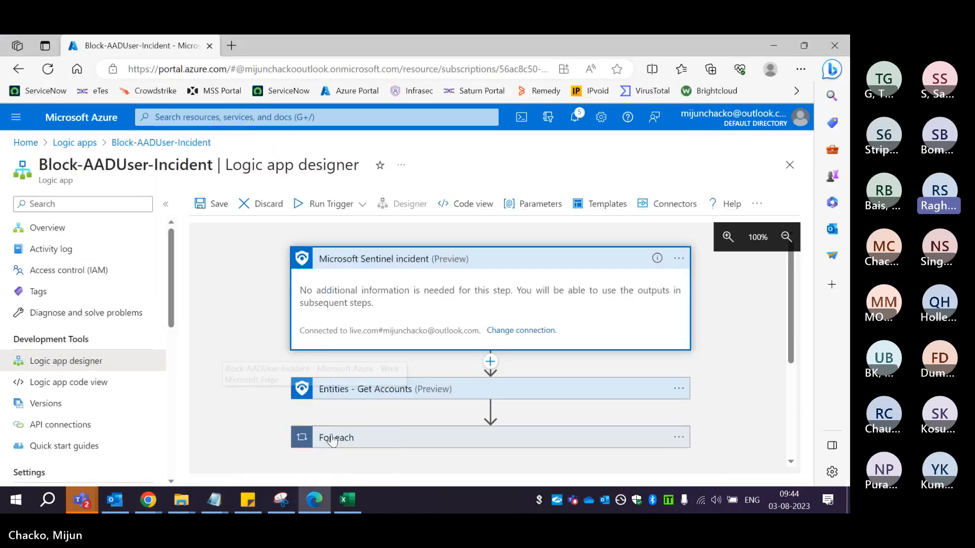
# - Replace the Sentinel trigger's connection with a new one signed in as the tenant admin account
pyautogui.click(523, 331)
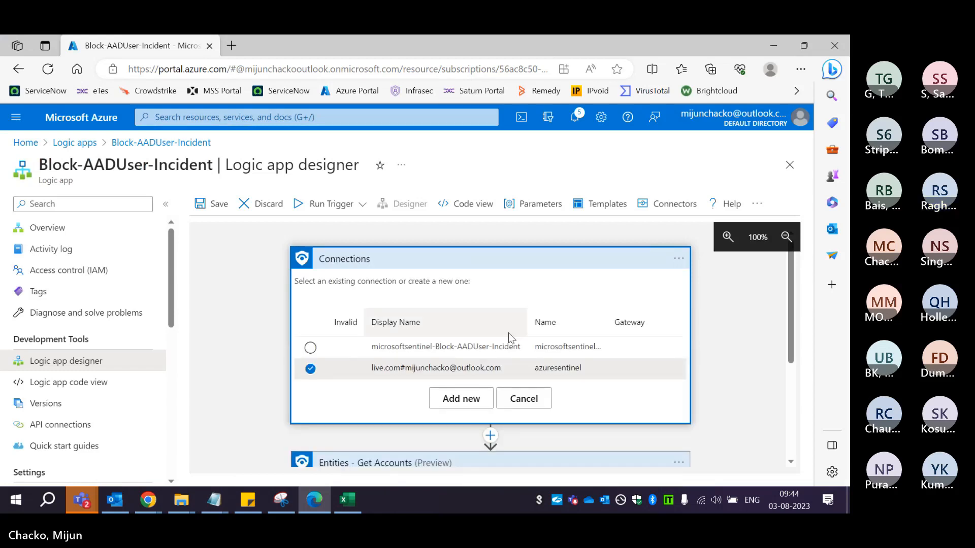
pyautogui.click(462, 398)
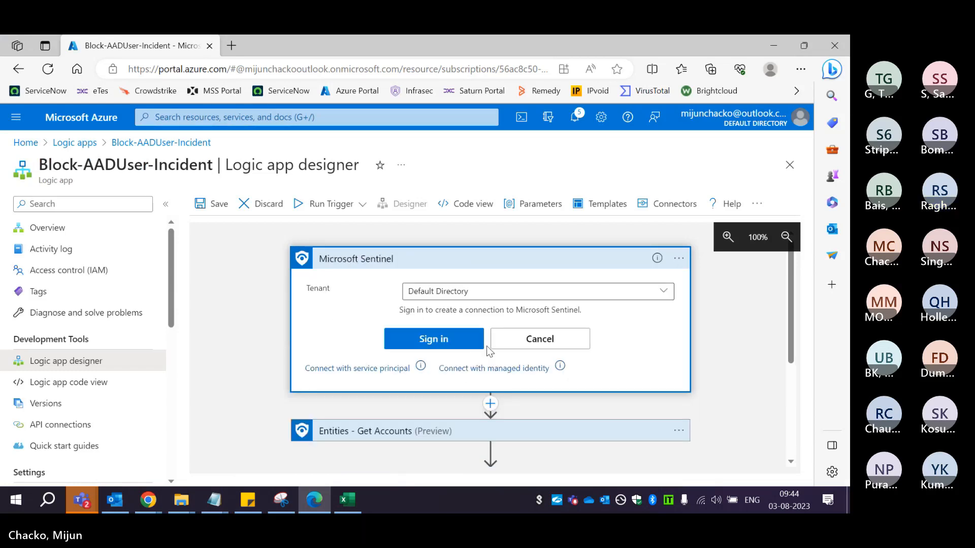
pyautogui.click(464, 342)
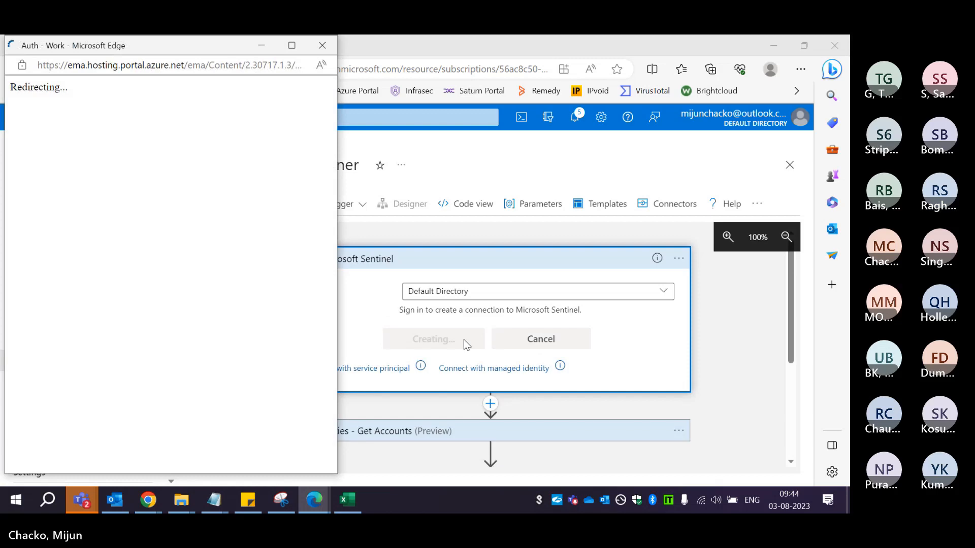
pyautogui.click(213, 500)
pyautogui.click(266, 438)
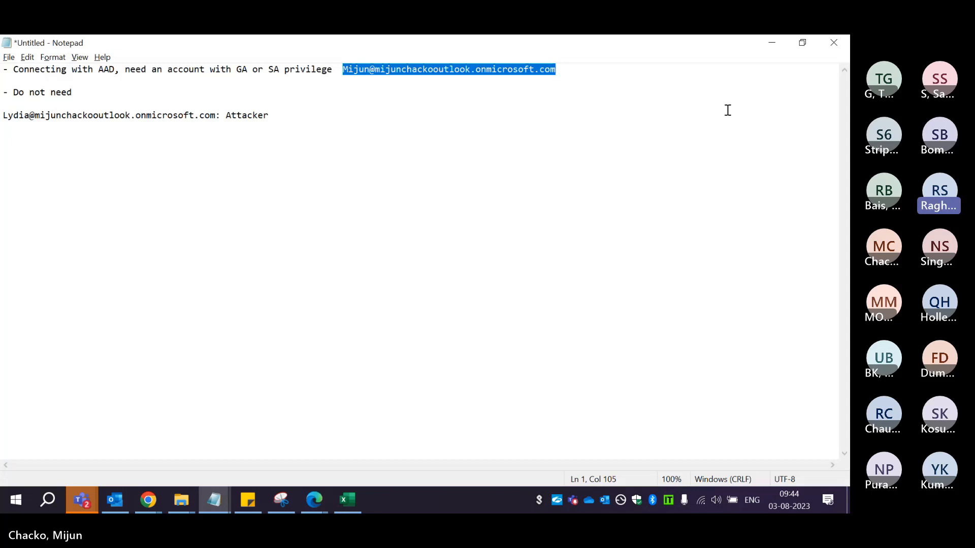
pyautogui.click(772, 42)
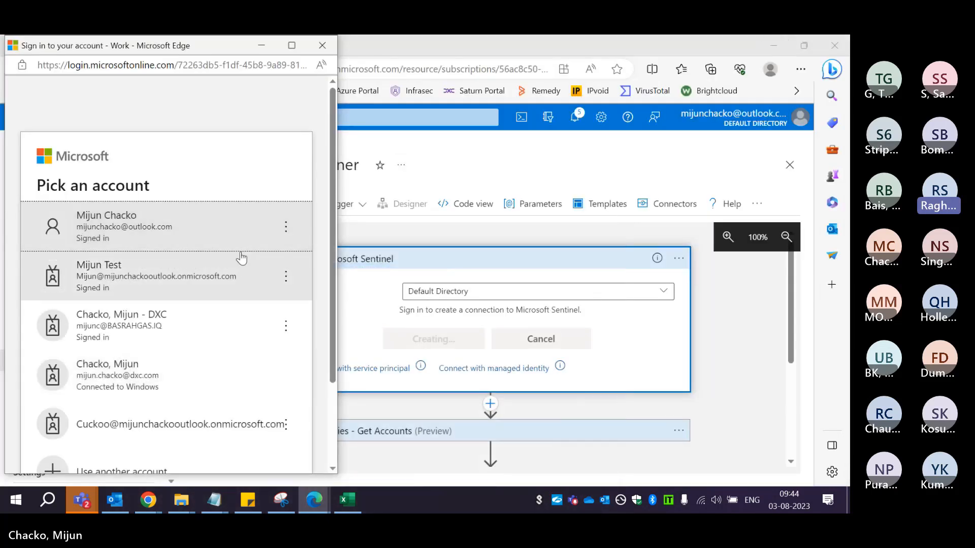
pyautogui.click(168, 282)
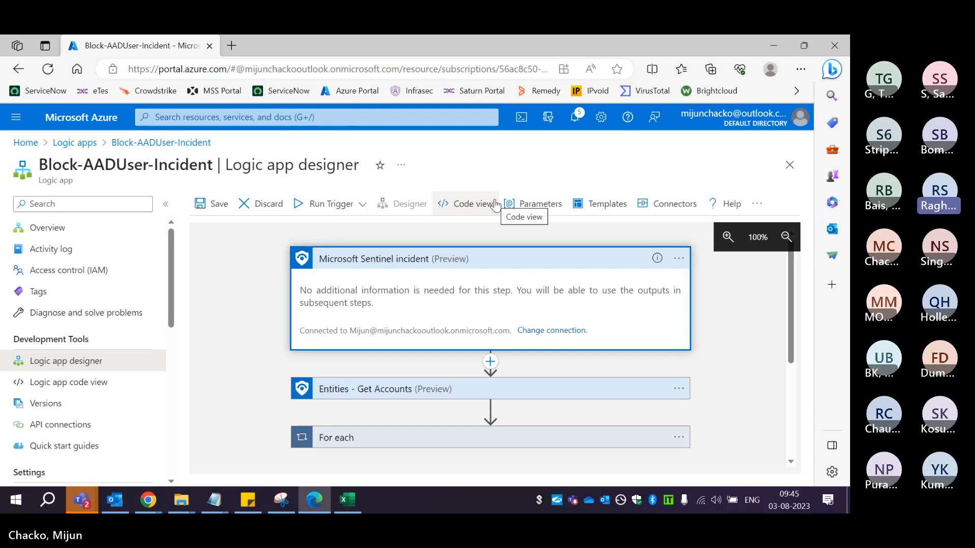
# - Duplicate the logic app browser tab and sign in with the personal account
pyautogui.rightClick(157, 44)
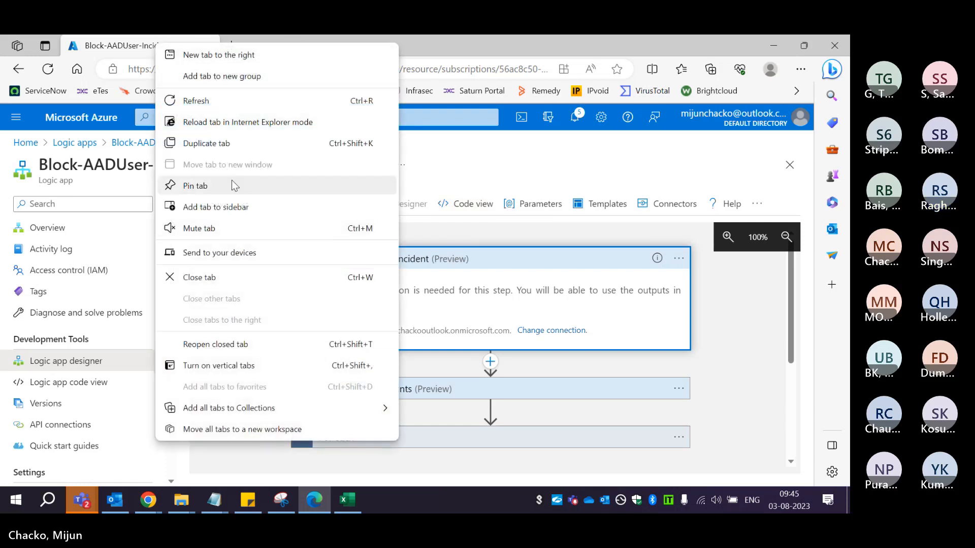
pyautogui.click(218, 147)
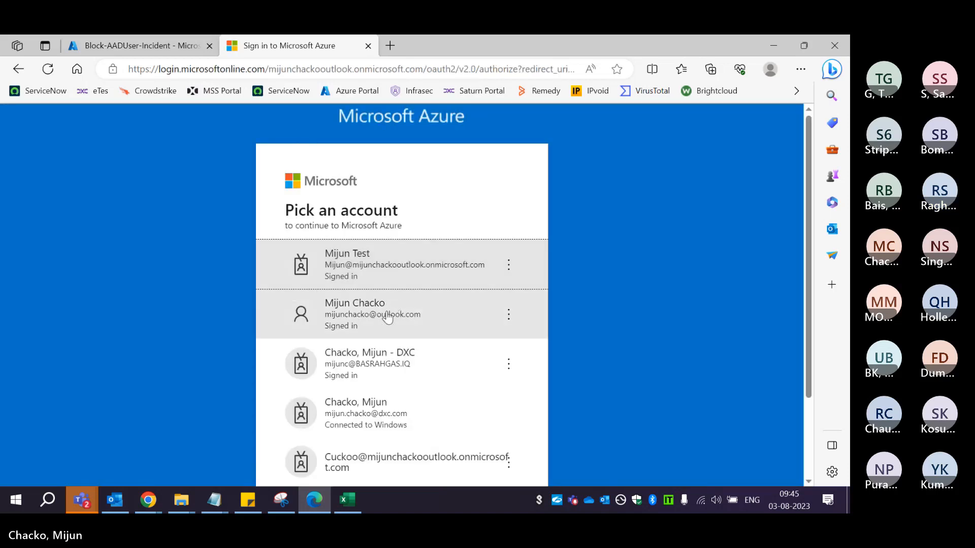
pyautogui.click(388, 318)
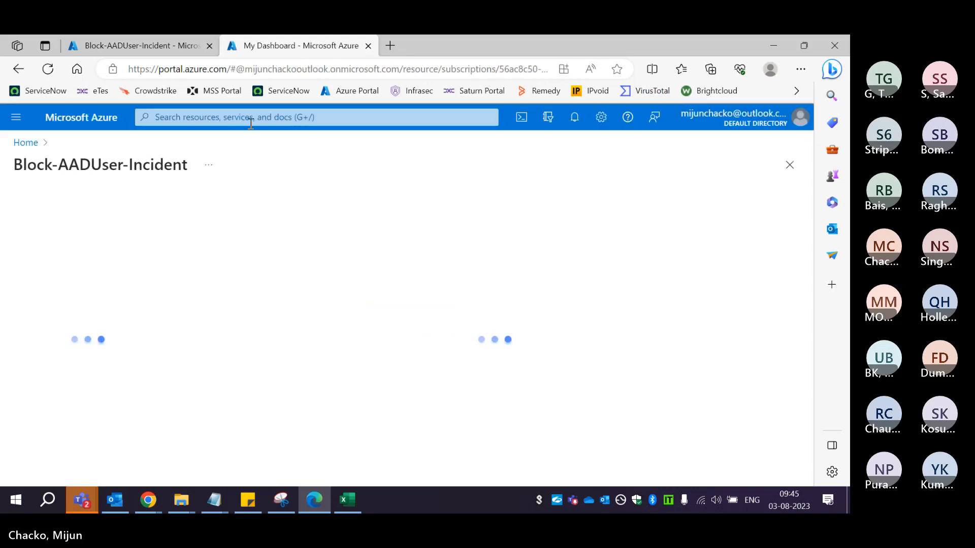
# - Search 'subsc' to reach Subscriptions and open the Azure Pass - Sponsorship subscription
pyautogui.click(253, 118)
pyautogui.write('subsc')
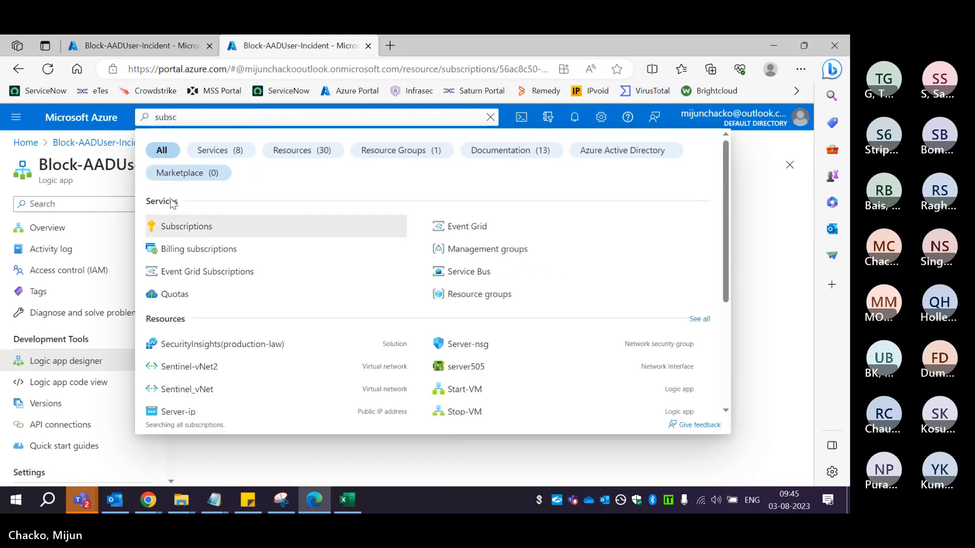
pyautogui.click(178, 230)
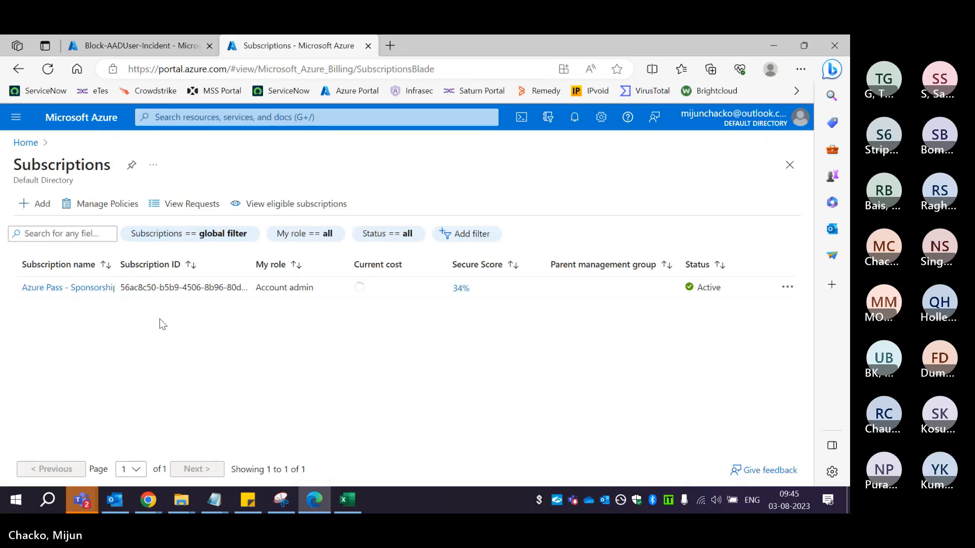
pyautogui.moveTo(120, 264); pyautogui.dragTo(154, 263)
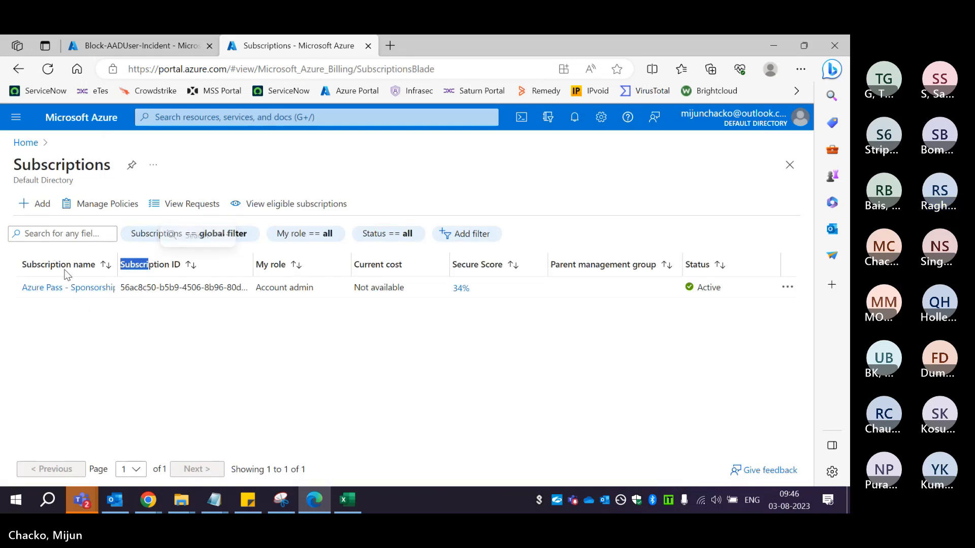
pyautogui.click(66, 289)
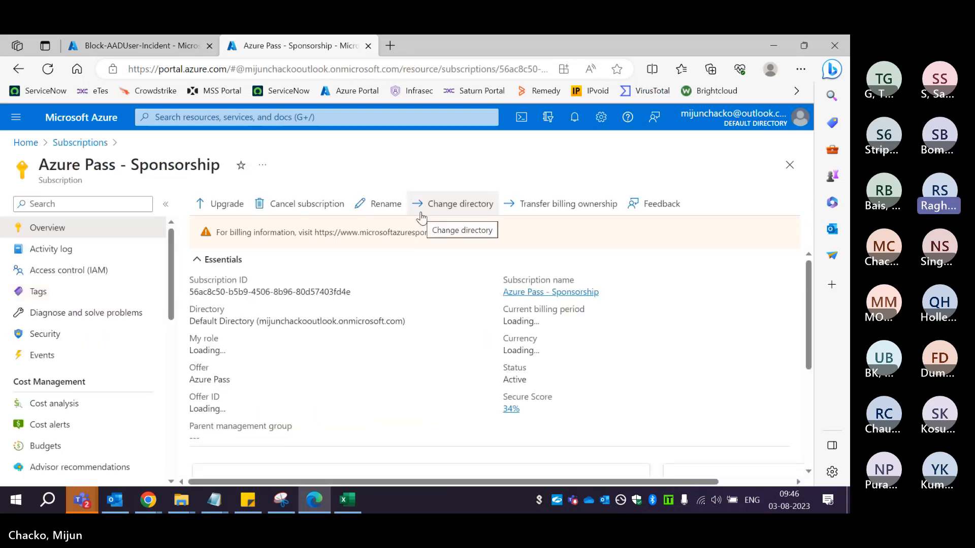
# - From Access control (IAM), start a role assignment with the privileged Contributor role selected
pyautogui.click(89, 271)
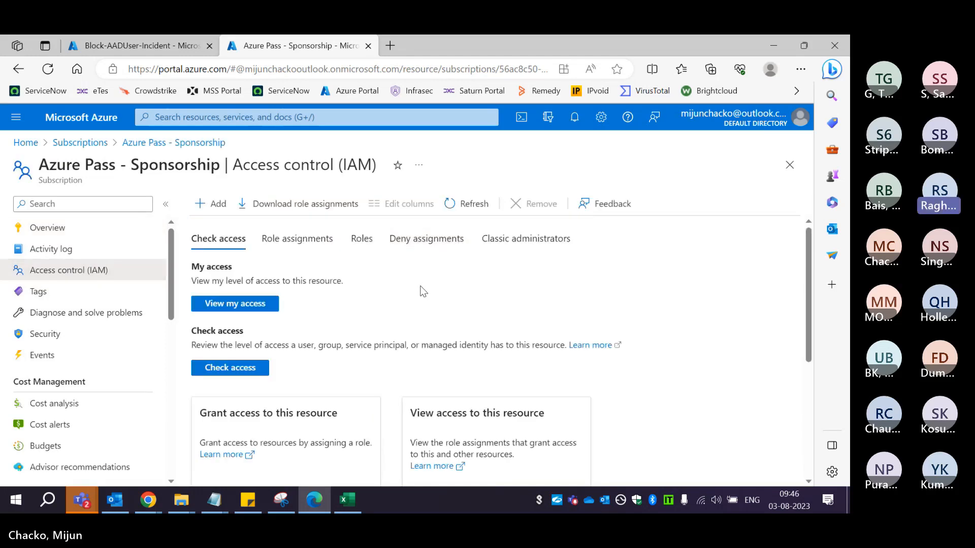
pyautogui.scroll(-2, 372, 301)
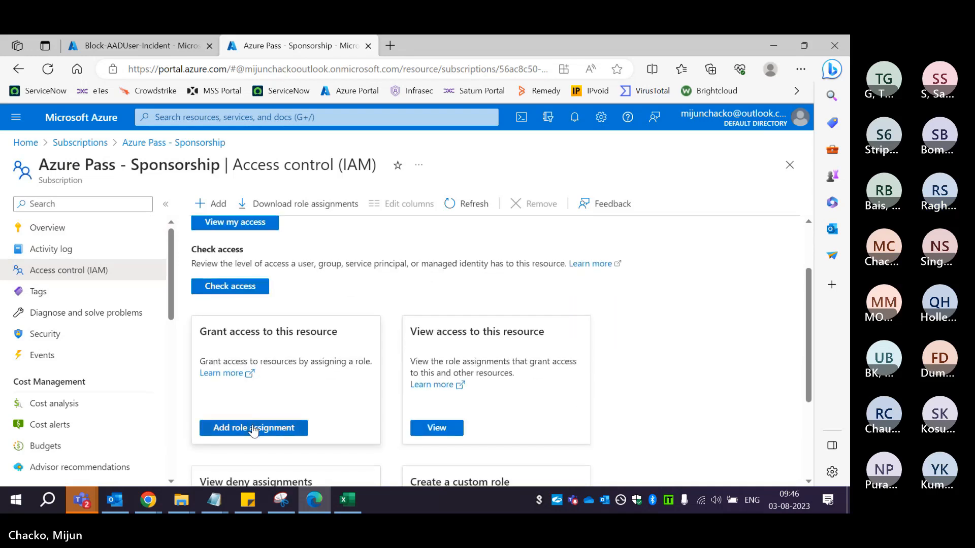
pyautogui.click(254, 428)
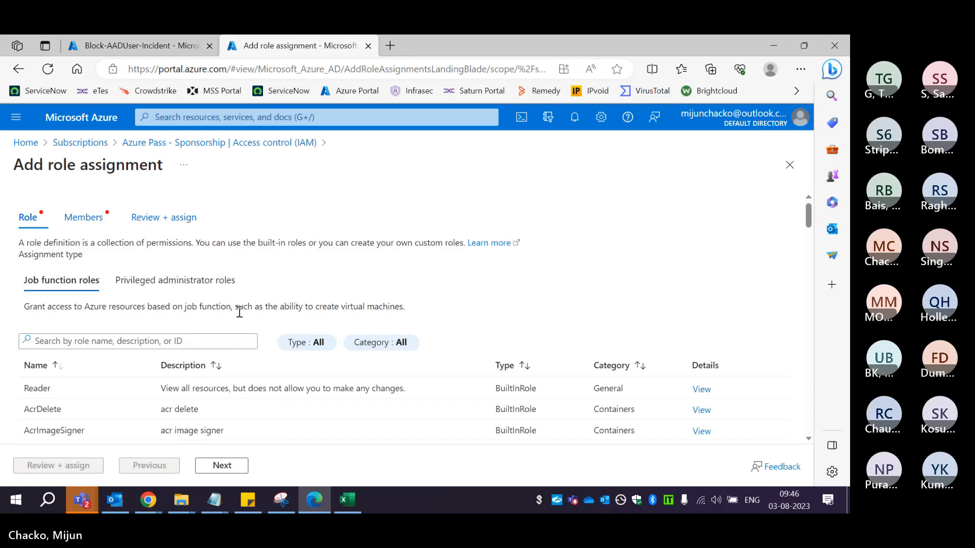
pyautogui.scroll(-3, 116, 372)
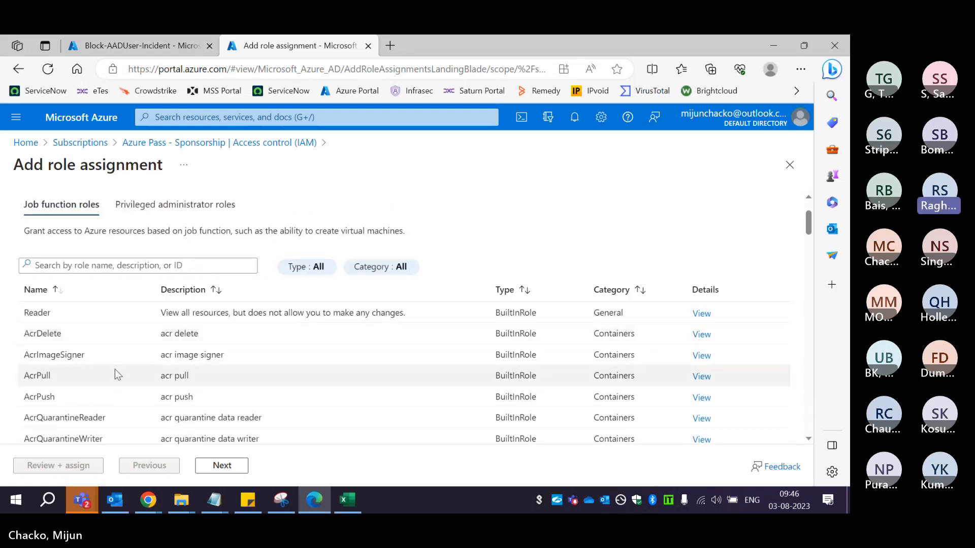
pyautogui.scroll(-2, 115, 370)
pyautogui.scroll(5, 115, 369)
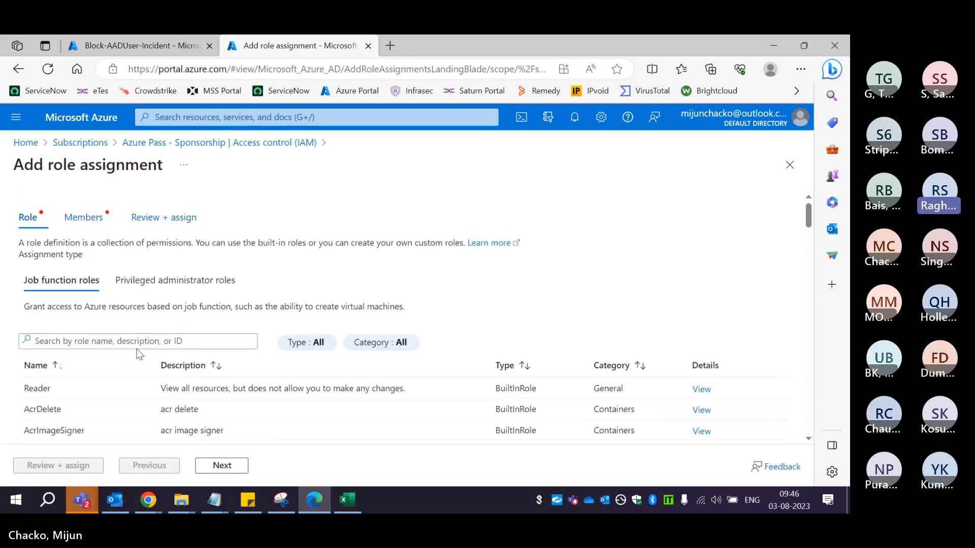
pyautogui.click(175, 280)
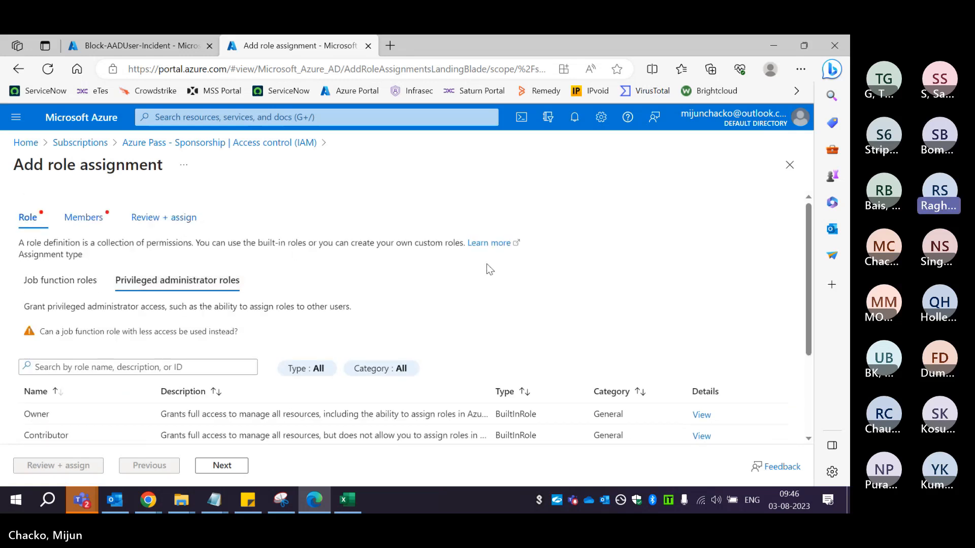
pyautogui.scroll(-1, 487, 264)
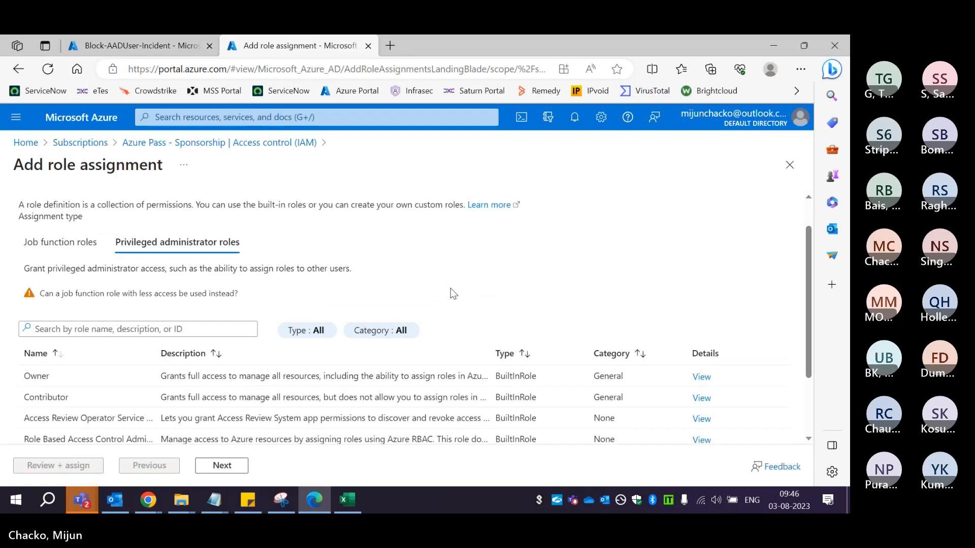
pyautogui.click(87, 397)
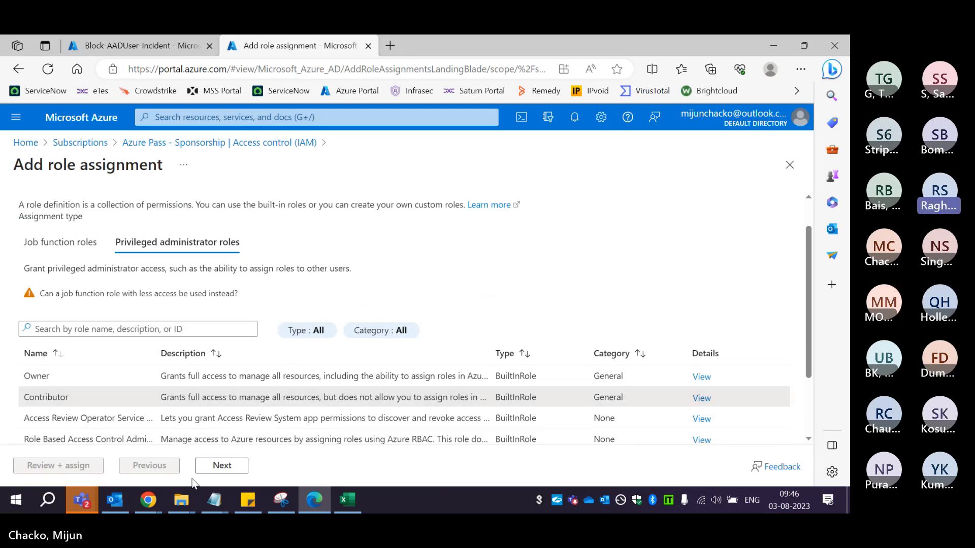
pyautogui.click(219, 465)
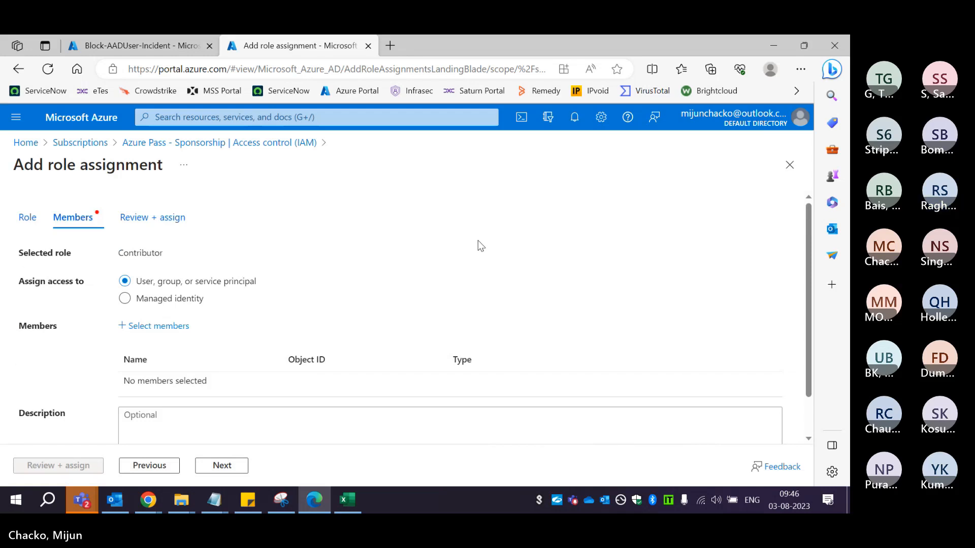
# - Select the test user as member and submit the Contributor assignment with Review + assign
pyautogui.scroll(-1, 477, 245)
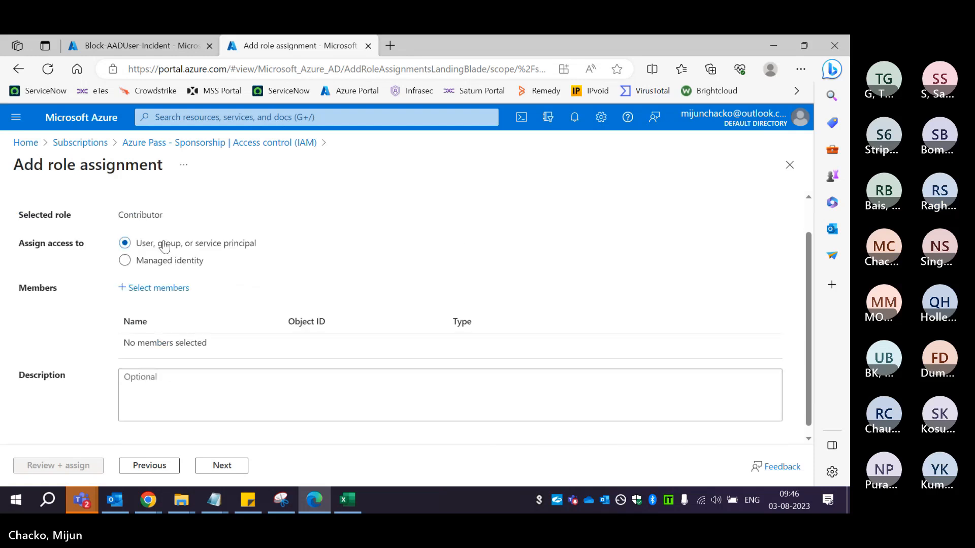
pyautogui.click(153, 288)
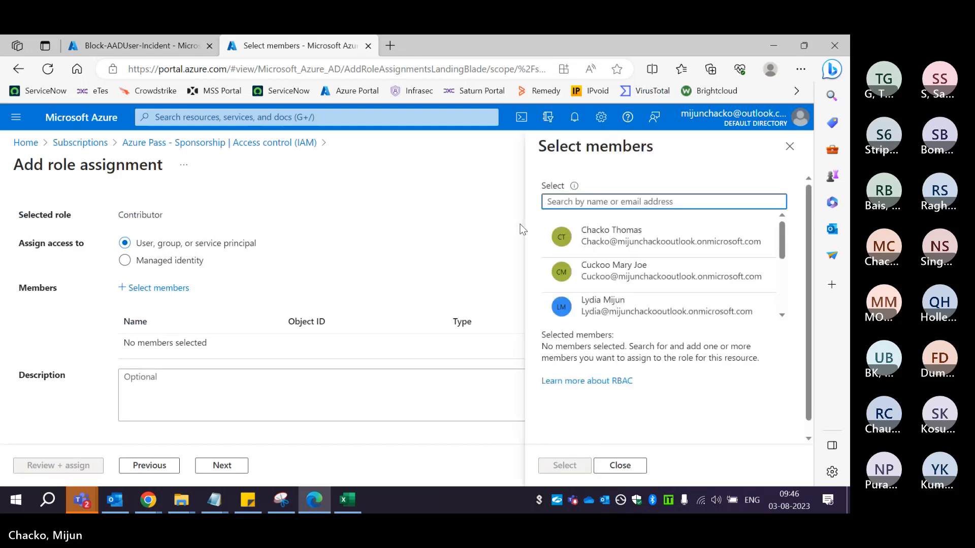
pyautogui.moveTo(782, 243); pyautogui.dragTo(781, 265)
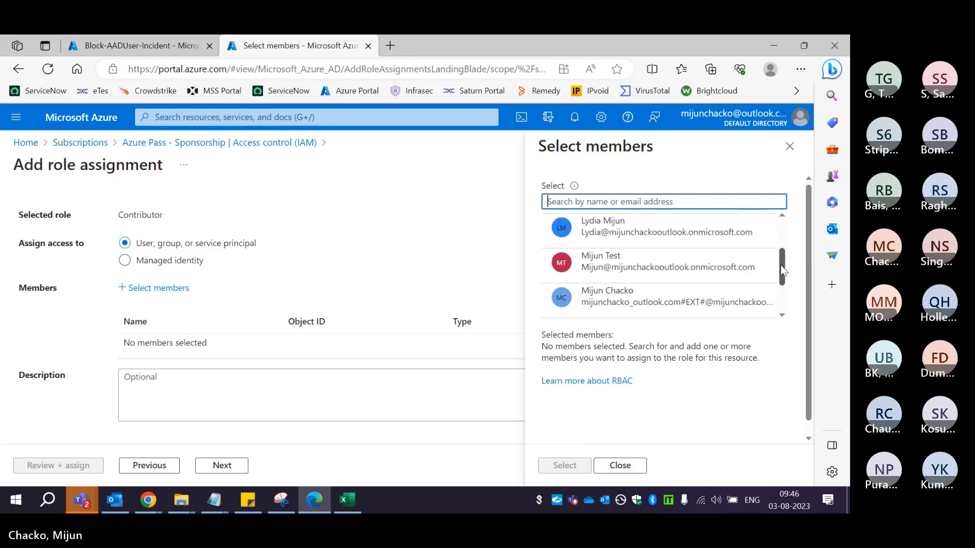
pyautogui.click(607, 262)
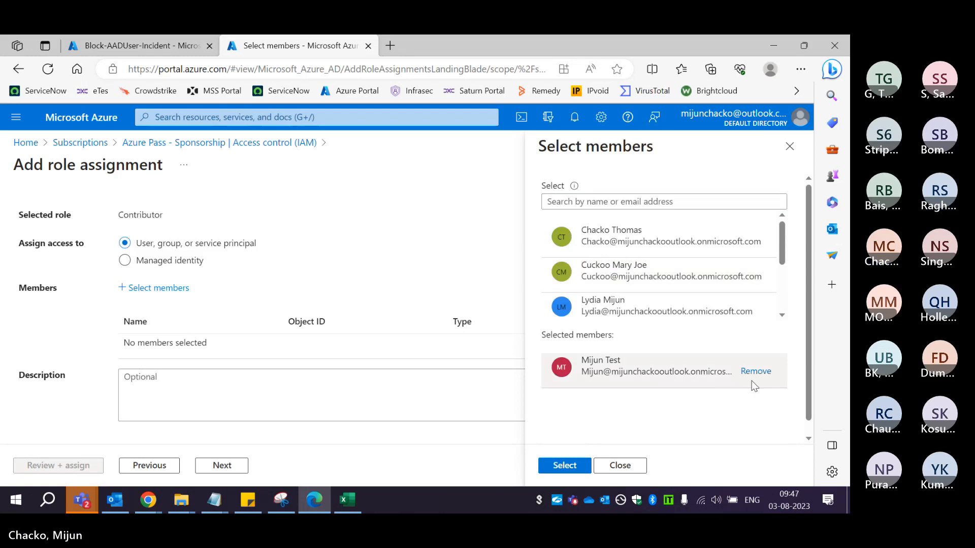
pyautogui.click(571, 472)
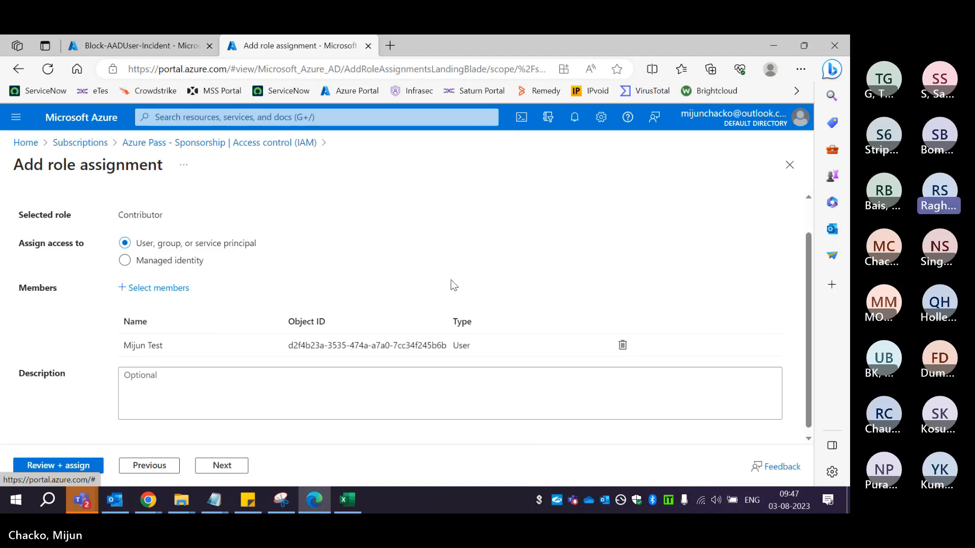
pyautogui.click(77, 465)
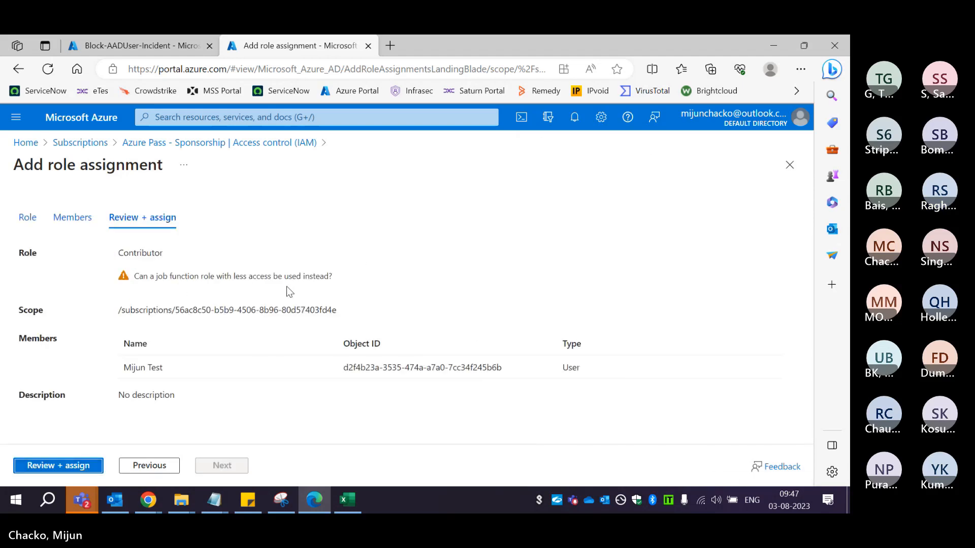
pyautogui.click(79, 471)
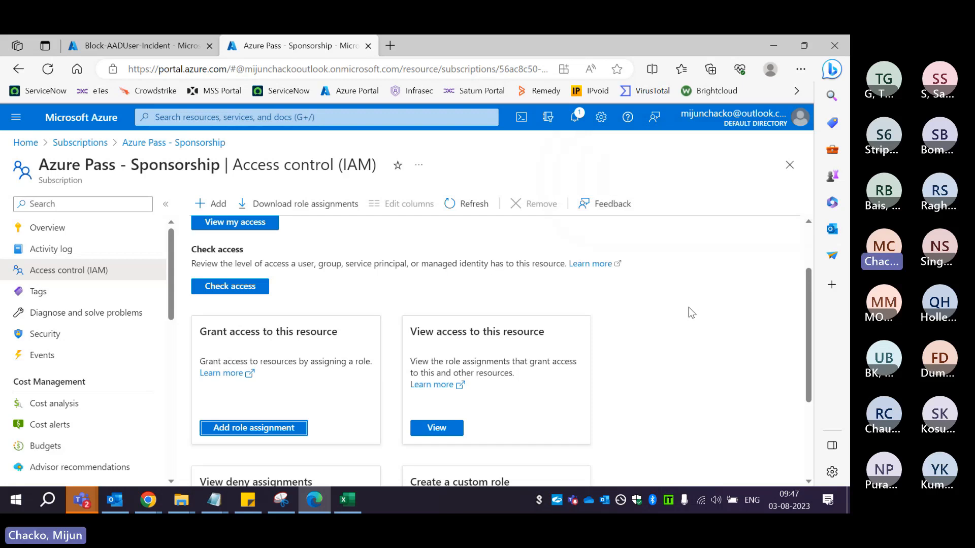
# - Return to the Chrome automation-rule window and reload the rule editor, discarding unsaved changes
pyautogui.click(130, 41)
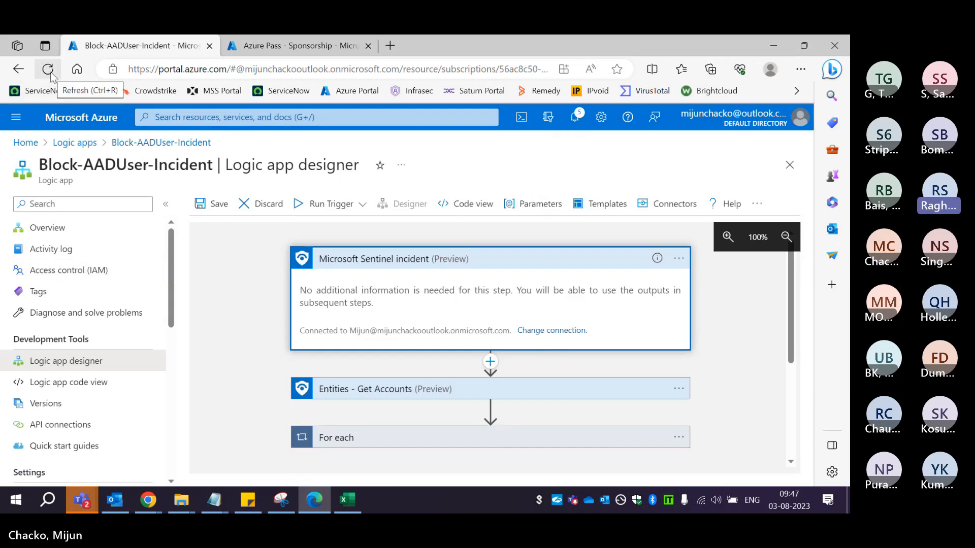
pyautogui.moveTo(155, 501)
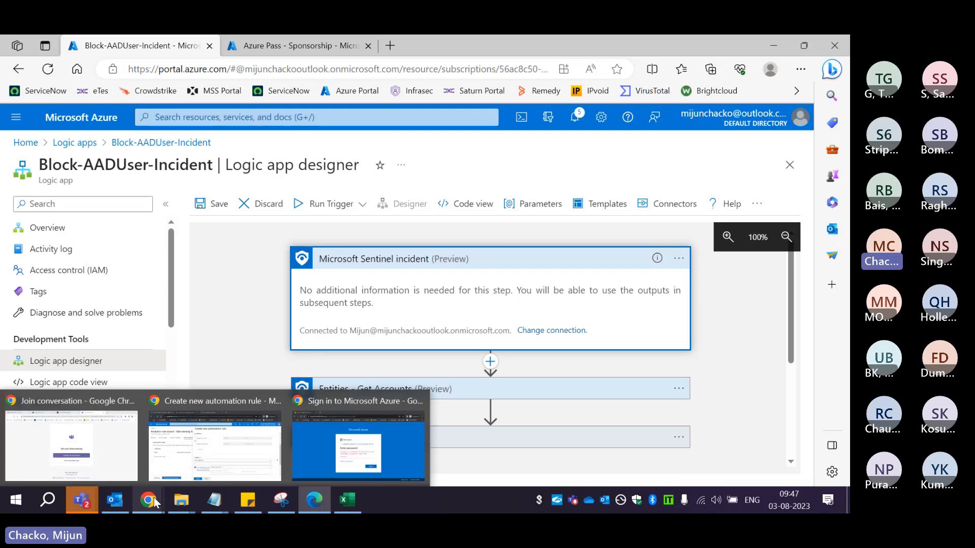
pyautogui.moveTo(201, 454)
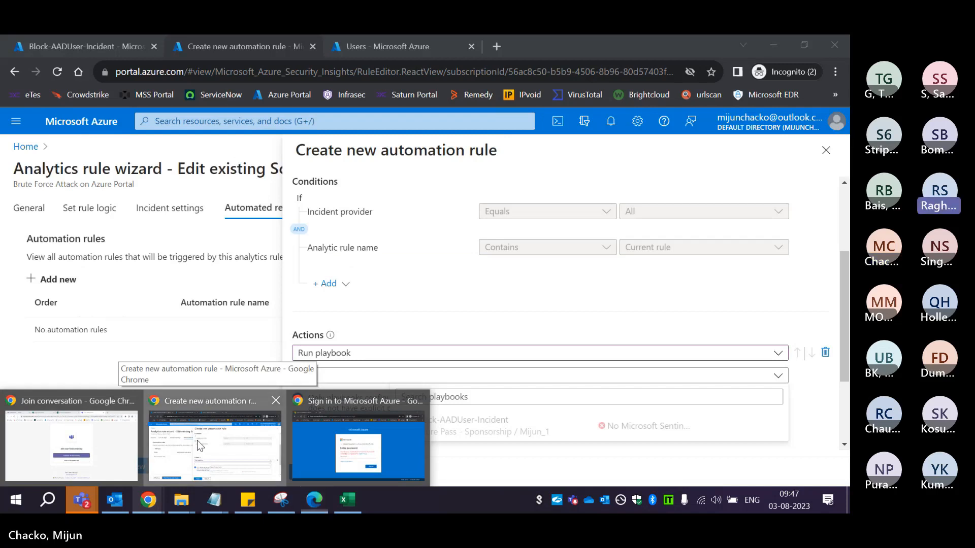
pyautogui.click(198, 446)
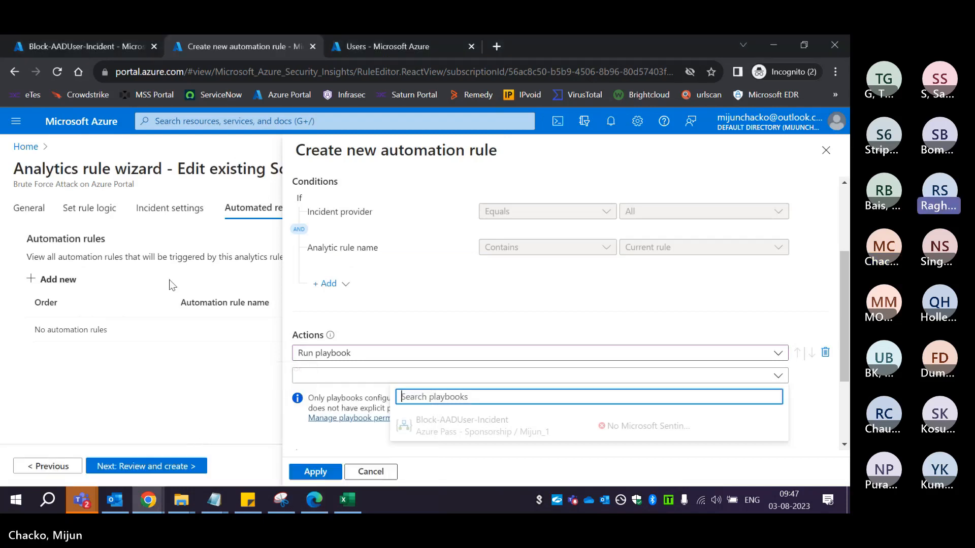
pyautogui.click(58, 74)
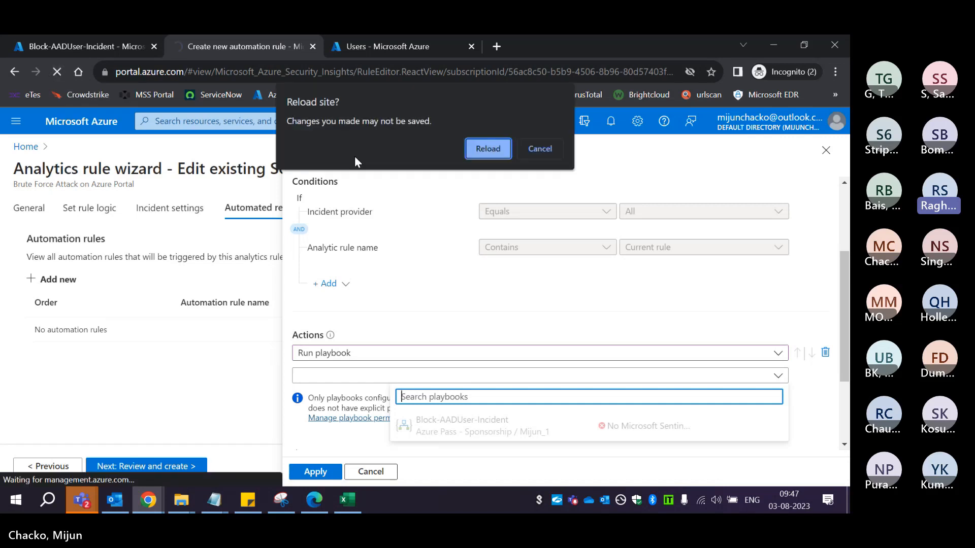
pyautogui.click(476, 148)
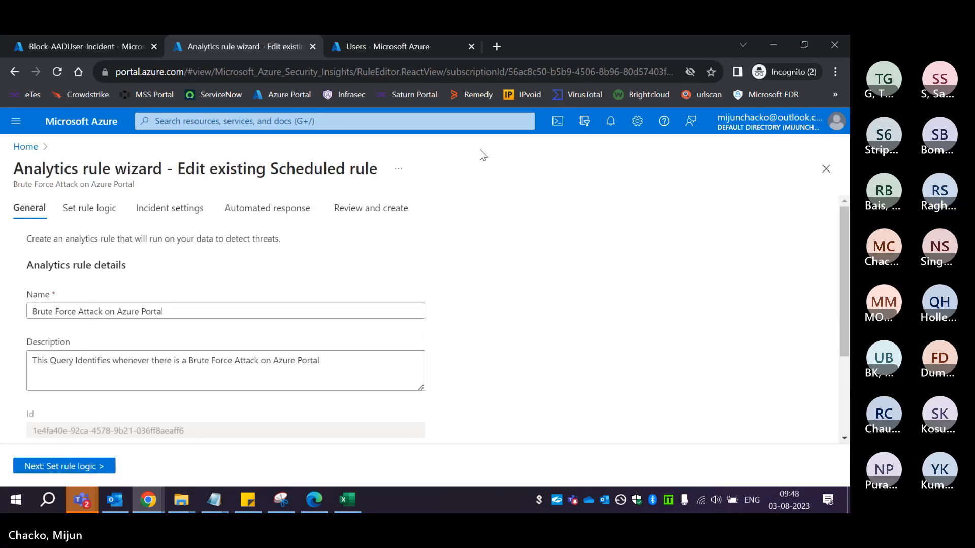
# - Under Automated response, create a new automation rule named 'Block User in AAD'
pyautogui.click(278, 210)
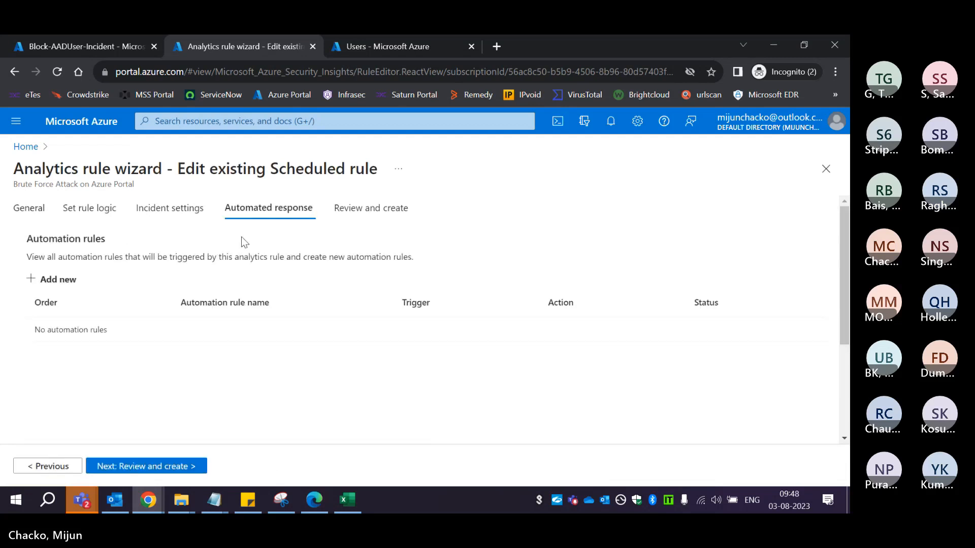
pyautogui.click(56, 280)
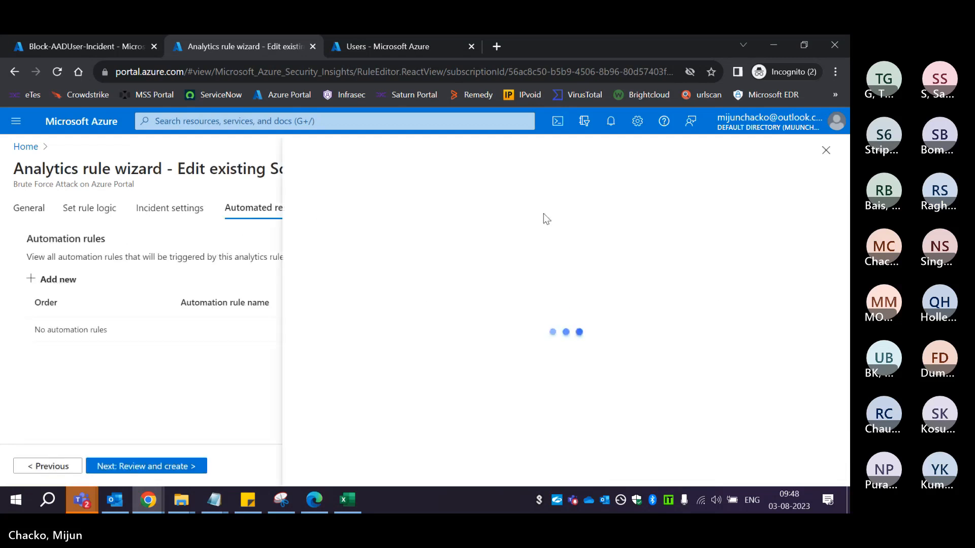
pyautogui.click(480, 207)
pyautogui.write('V')
pyautogui.press('BackSpace')
pyautogui.write('Block User in AAD')
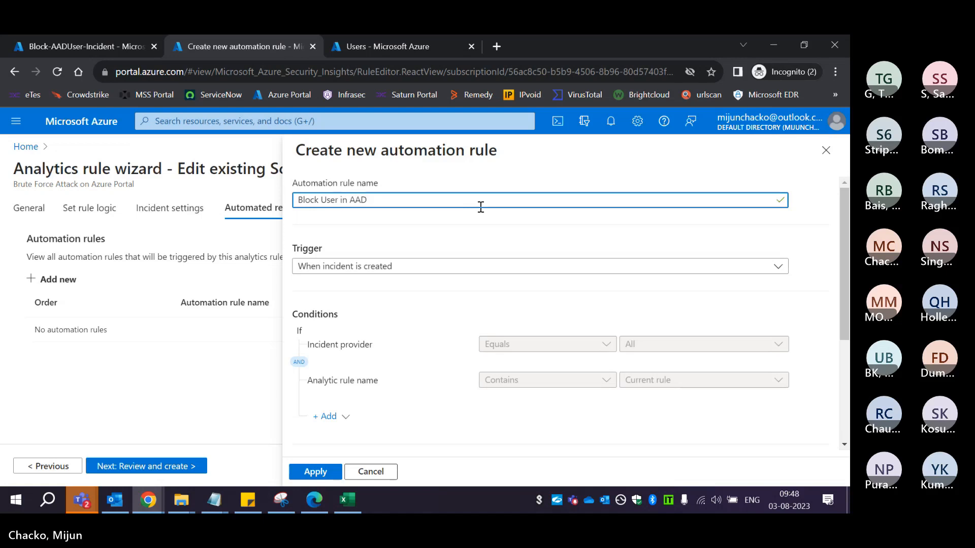
# - Set the first action to Run playbook and check the playbook list without choosing
pyautogui.scroll(-4, 480, 207)
pyautogui.click(778, 309)
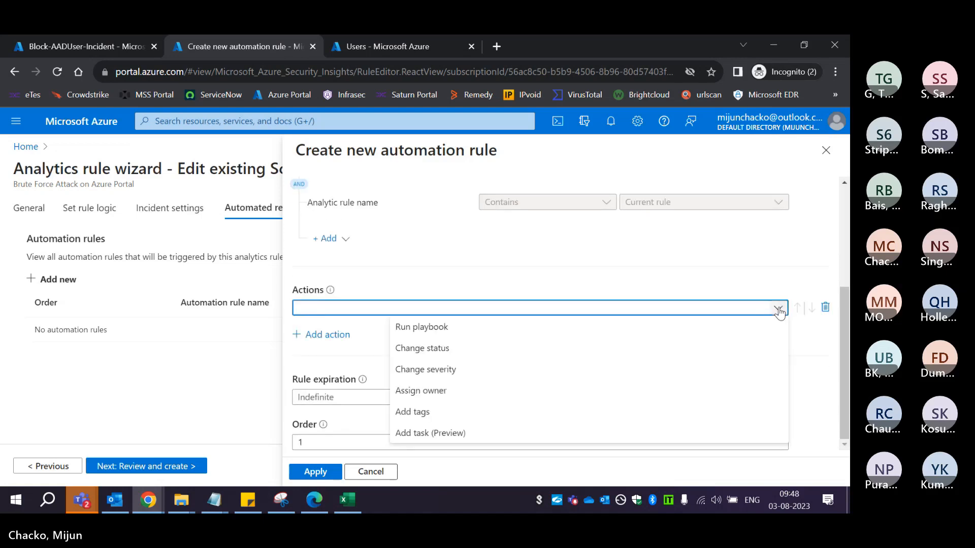
pyautogui.click(515, 329)
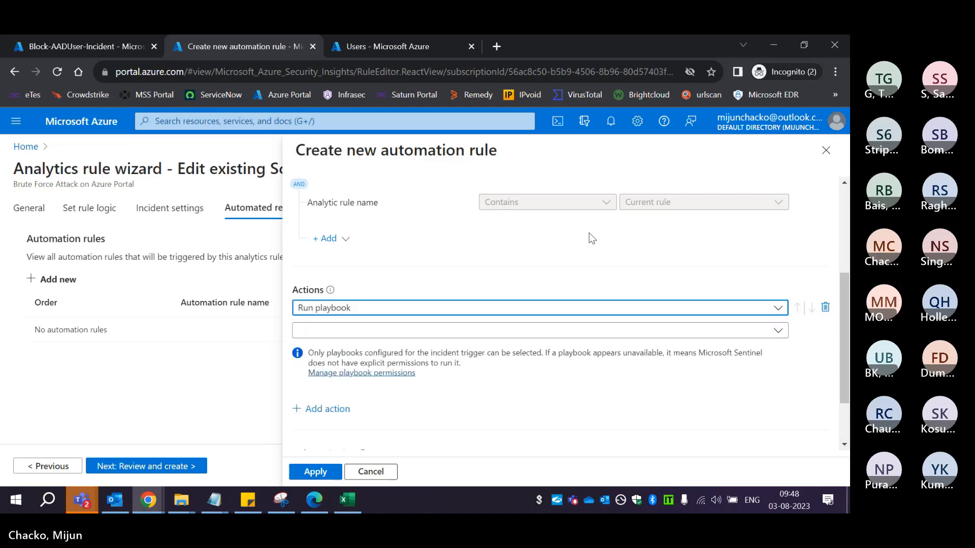
pyautogui.click(779, 331)
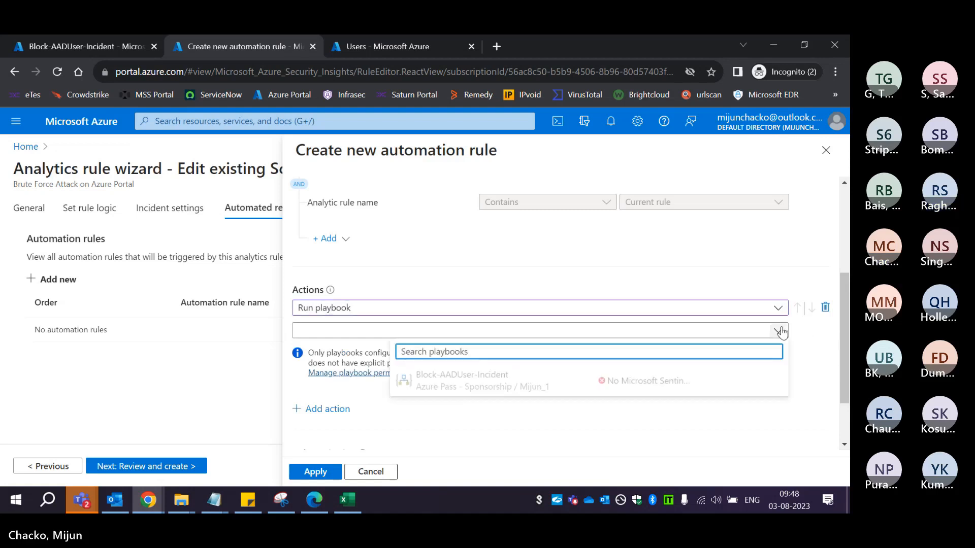
pyautogui.click(696, 265)
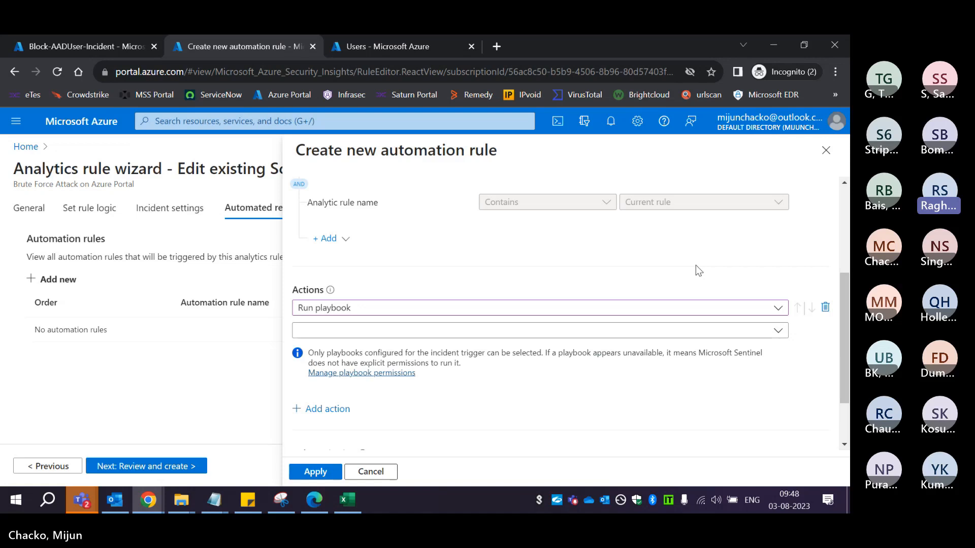
# - Grant playbook permissions on Mijun_1 and select the Block-AADUser-Incident playbook for the action
pyautogui.click(370, 373)
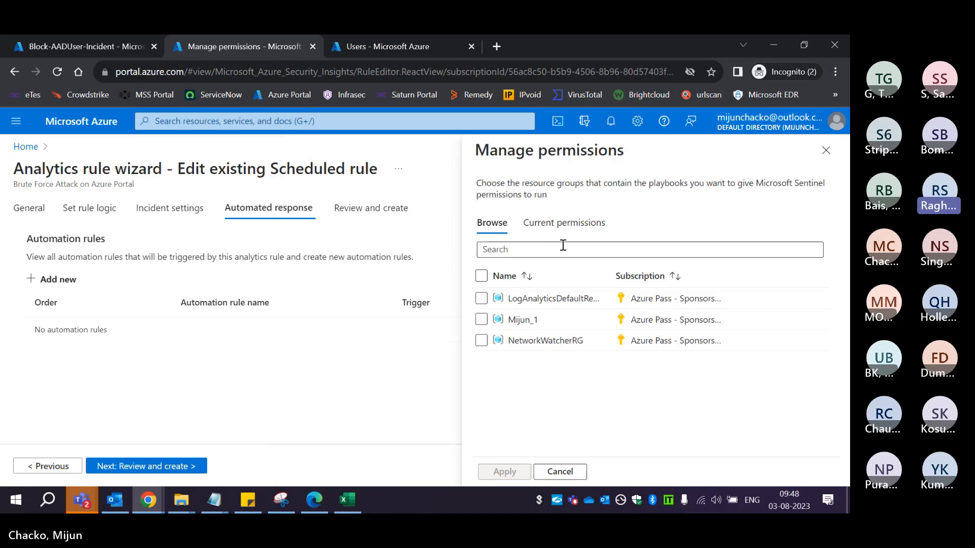
pyautogui.click(482, 320)
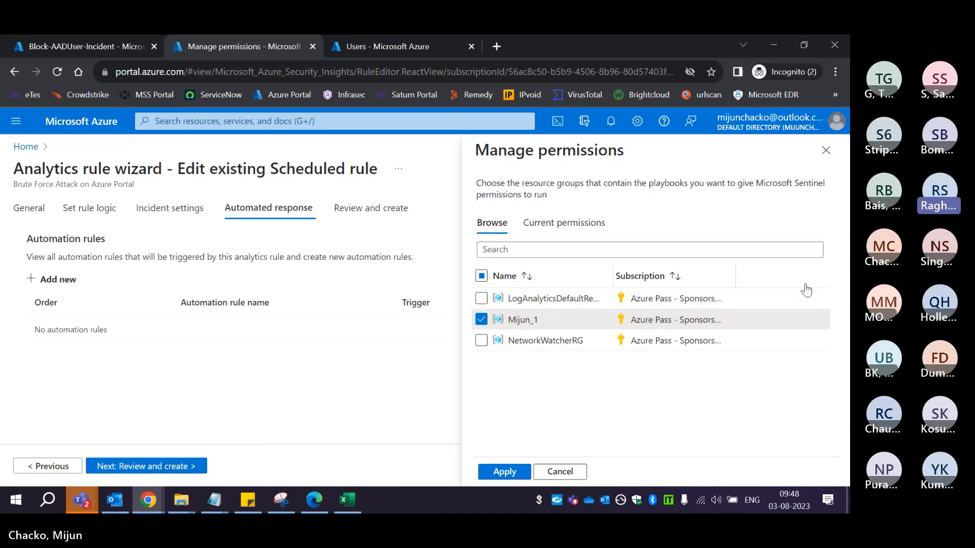
pyautogui.click(504, 473)
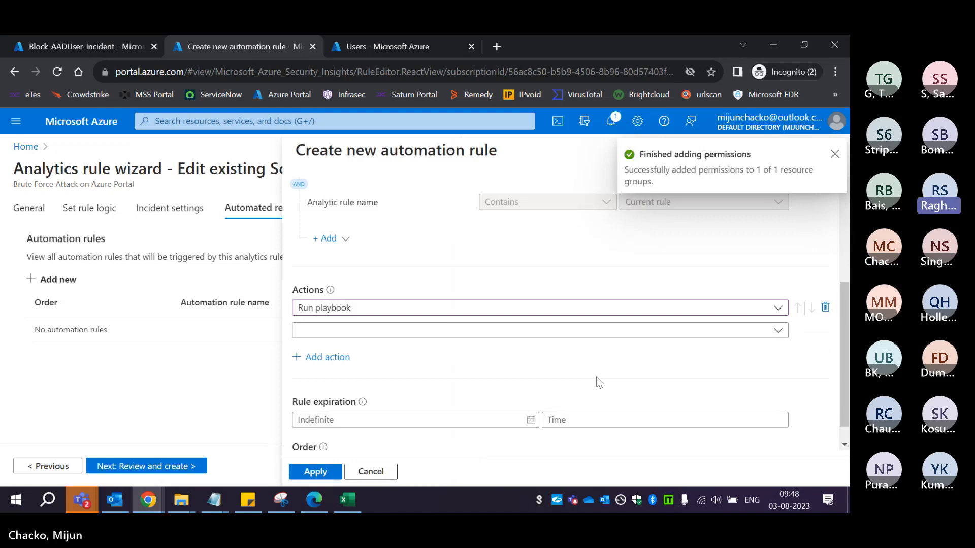
pyautogui.click(778, 331)
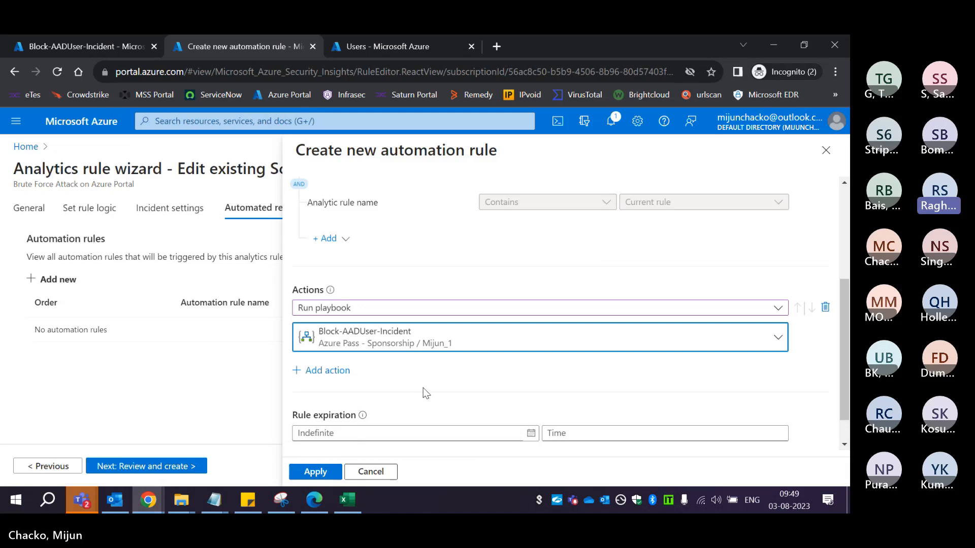
# - Add a second action that changes the incident status to Active
pyautogui.scroll(-1, 424, 392)
pyautogui.click(332, 335)
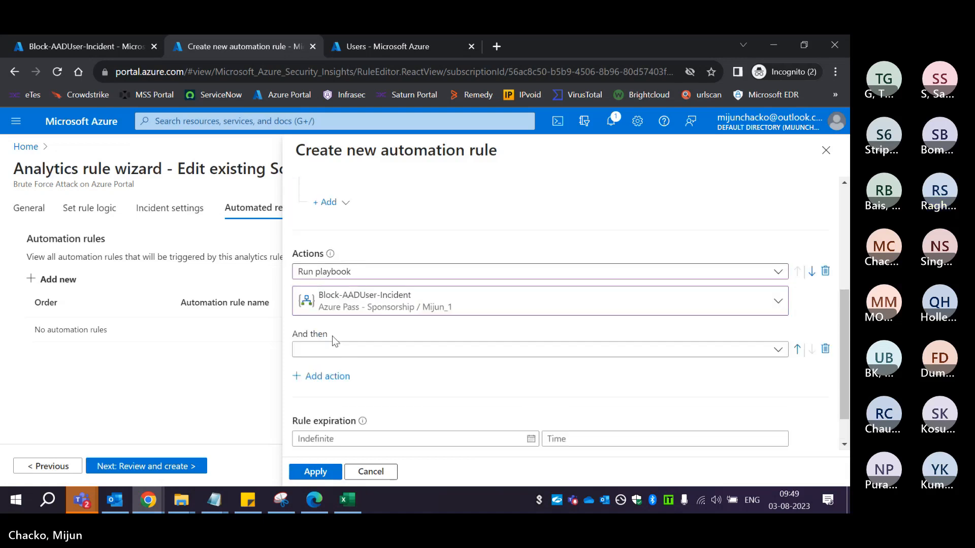
pyautogui.click(777, 349)
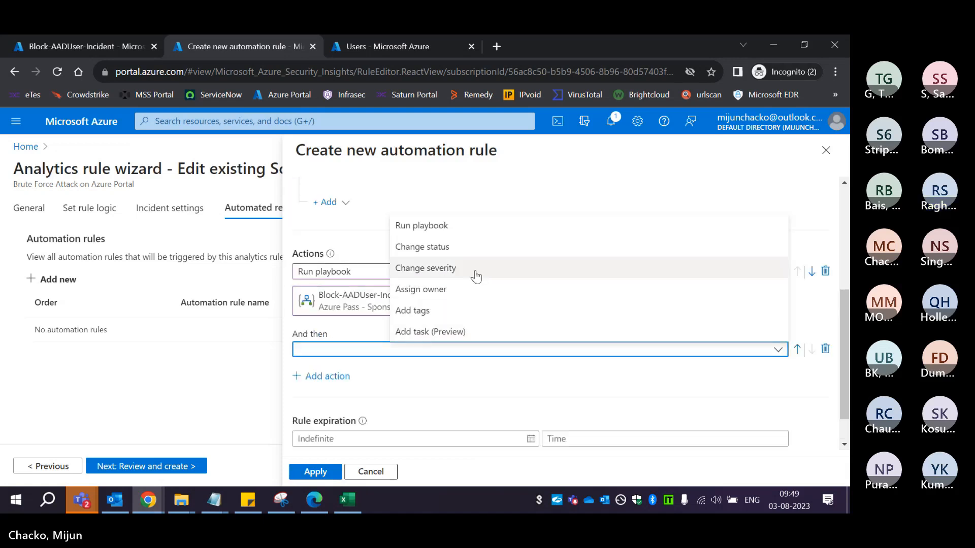
pyautogui.click(448, 249)
pyautogui.click(348, 372)
pyautogui.click(419, 410)
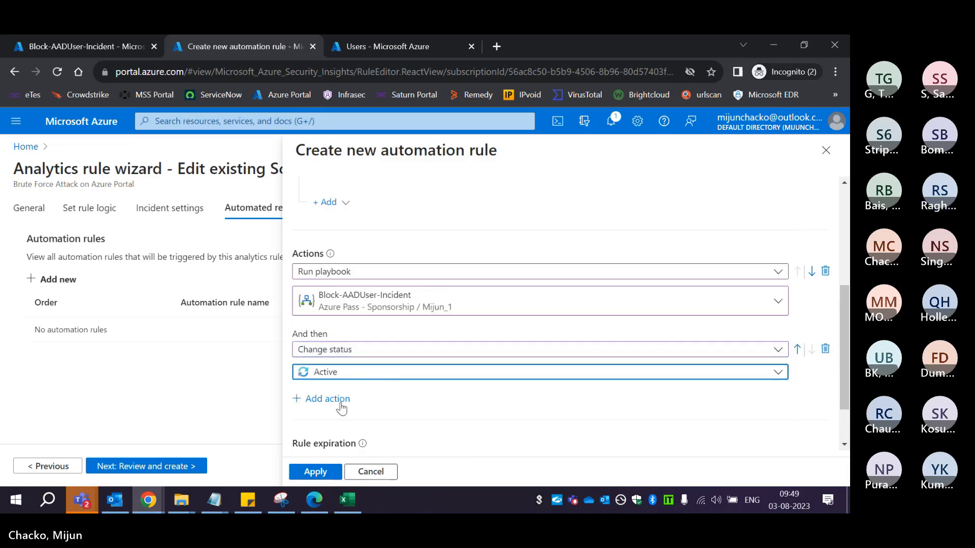
# - Add a third action that changes the incident severity to Low
pyautogui.click(335, 399)
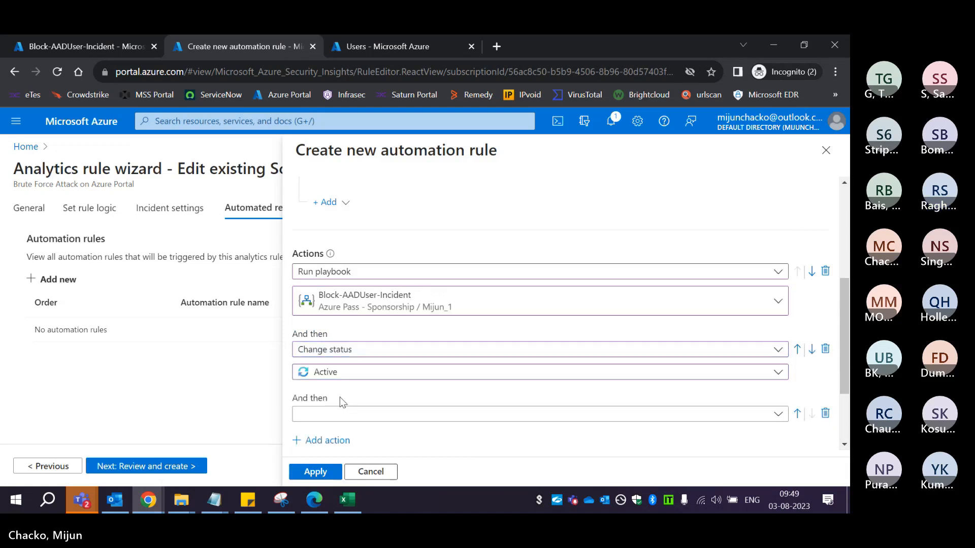
pyautogui.click(777, 414)
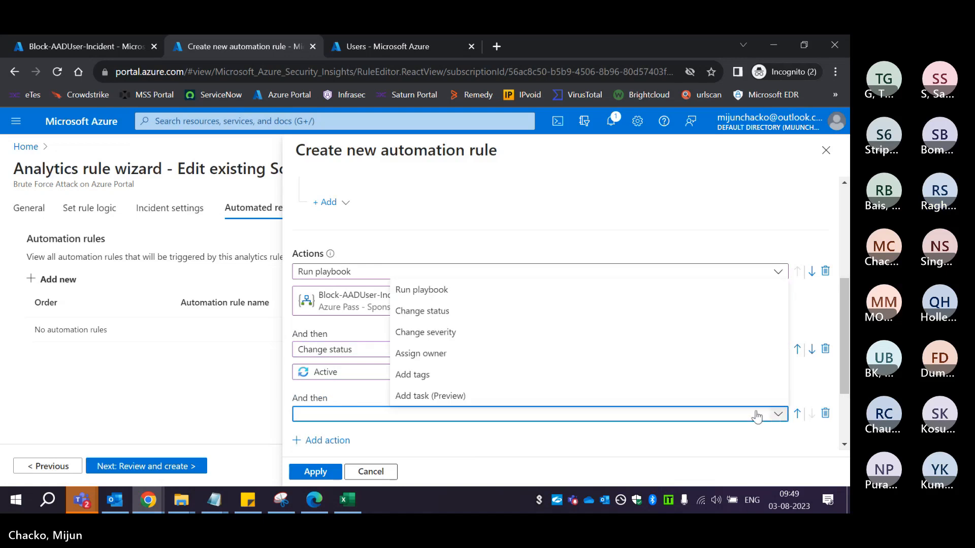
pyautogui.click(458, 335)
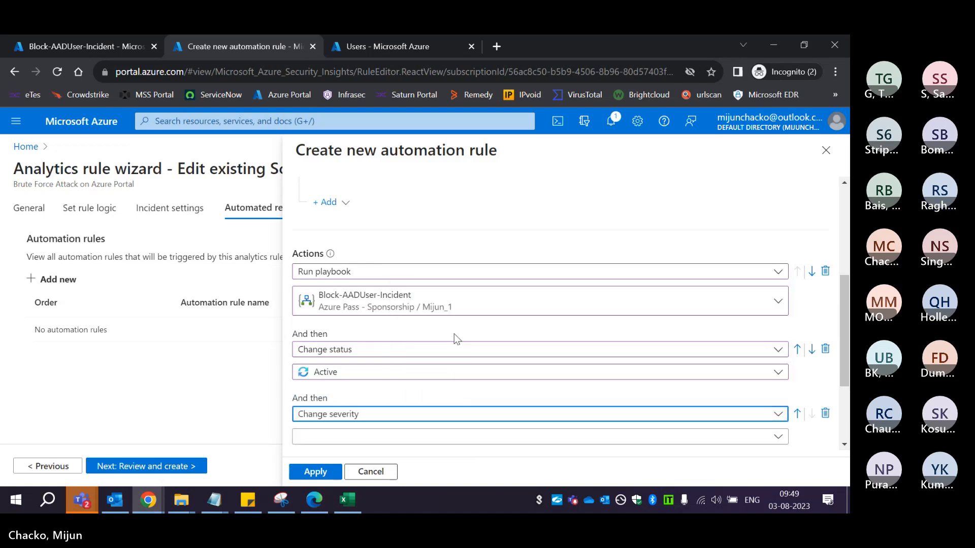
pyautogui.scroll(-3, 790, 312)
pyautogui.click(777, 308)
pyautogui.click(488, 347)
# - Add a fourth action that assigns the incident to a chosen user as owner
pyautogui.click(325, 335)
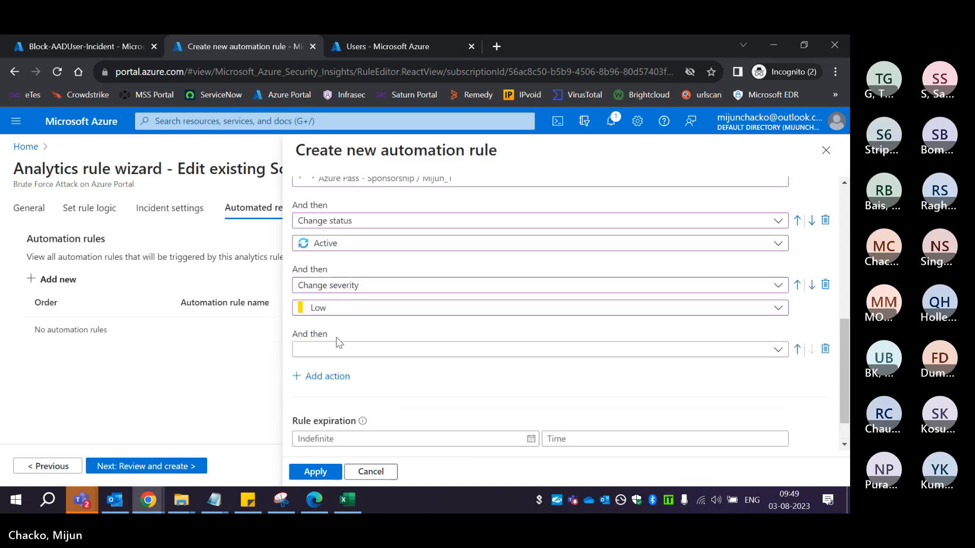
pyautogui.click(778, 350)
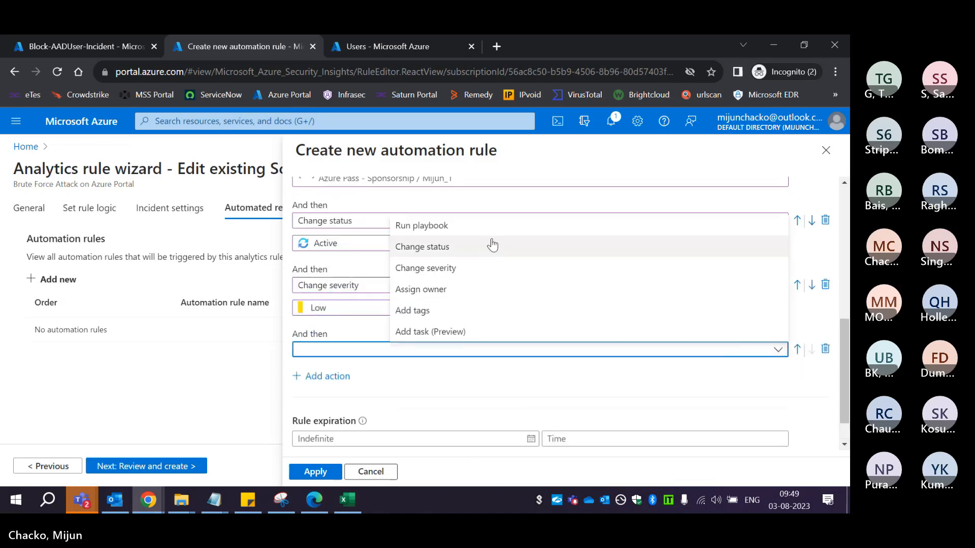
pyautogui.click(446, 289)
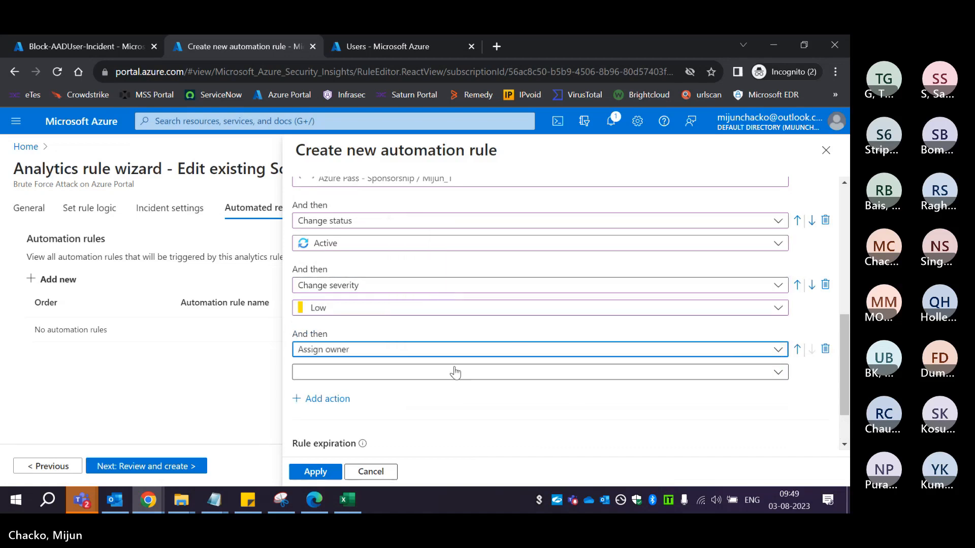
pyautogui.click(681, 377)
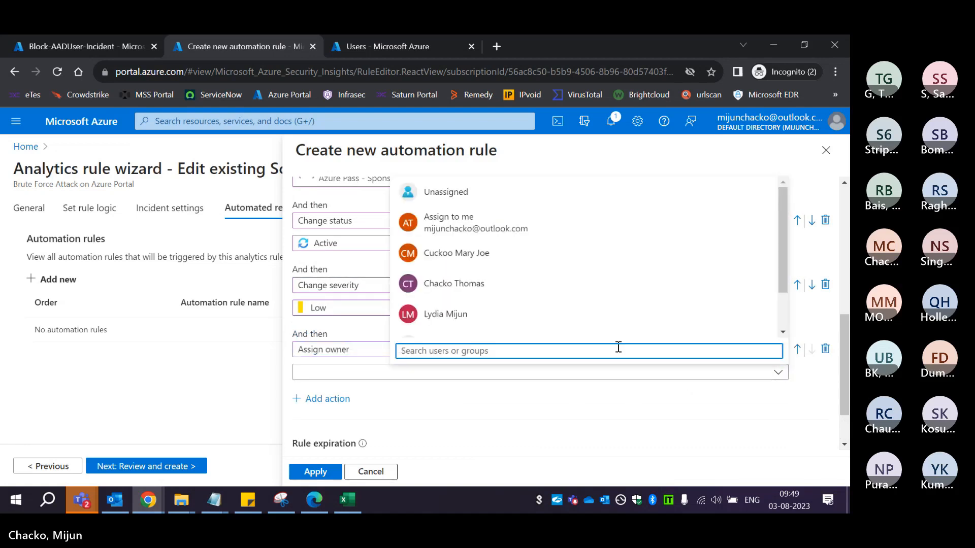
pyautogui.click(480, 255)
# - Move the Run playbook action to the end of the list and apply the automation rule
pyautogui.scroll(1, 582, 294)
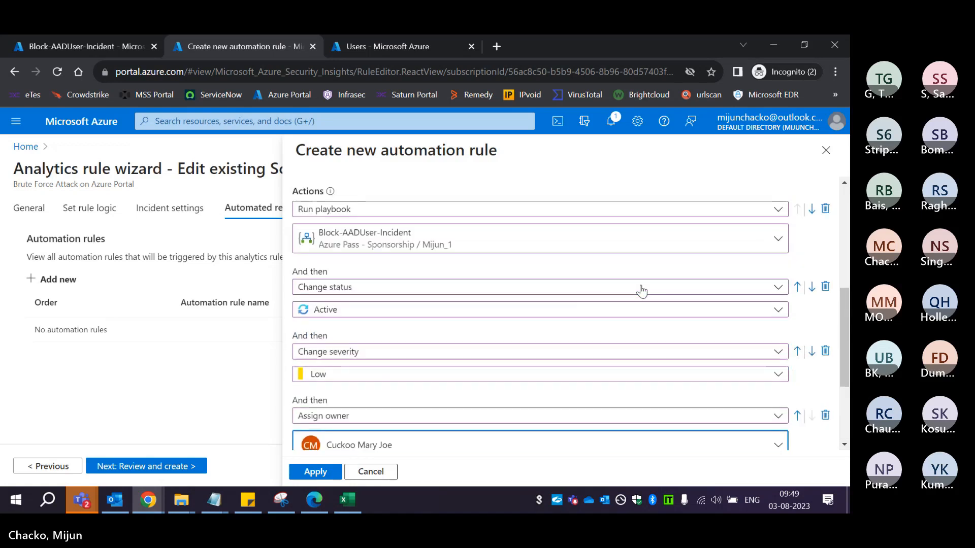
pyautogui.click(812, 209)
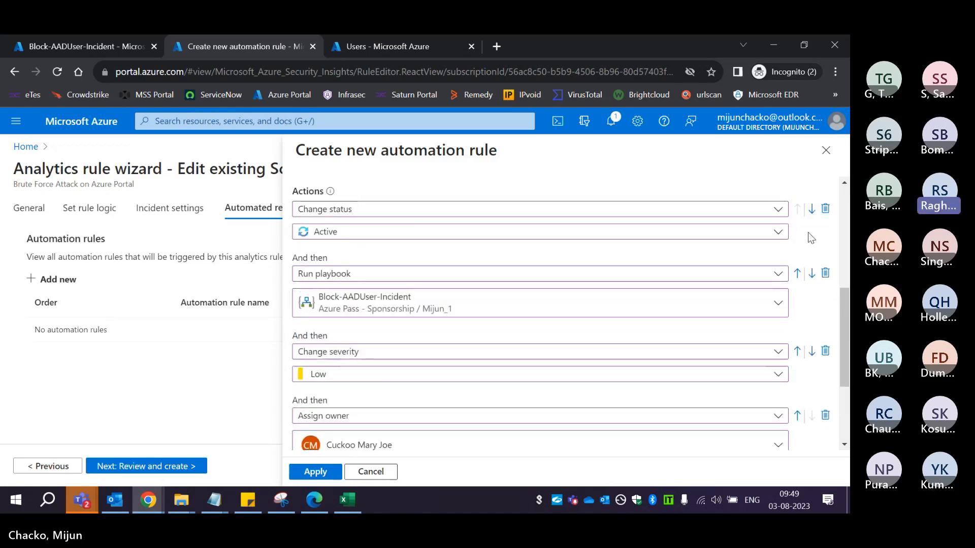
pyautogui.click(812, 274)
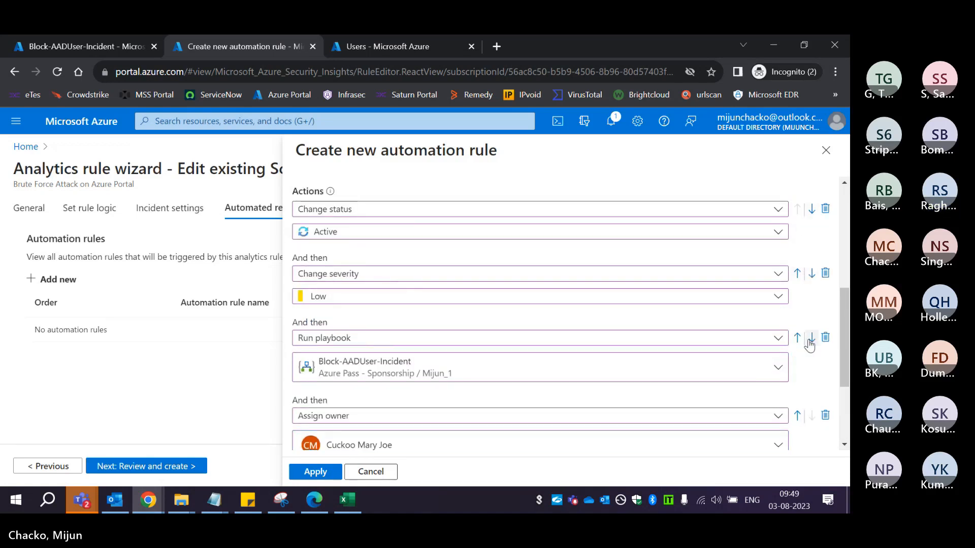
pyautogui.click(812, 337)
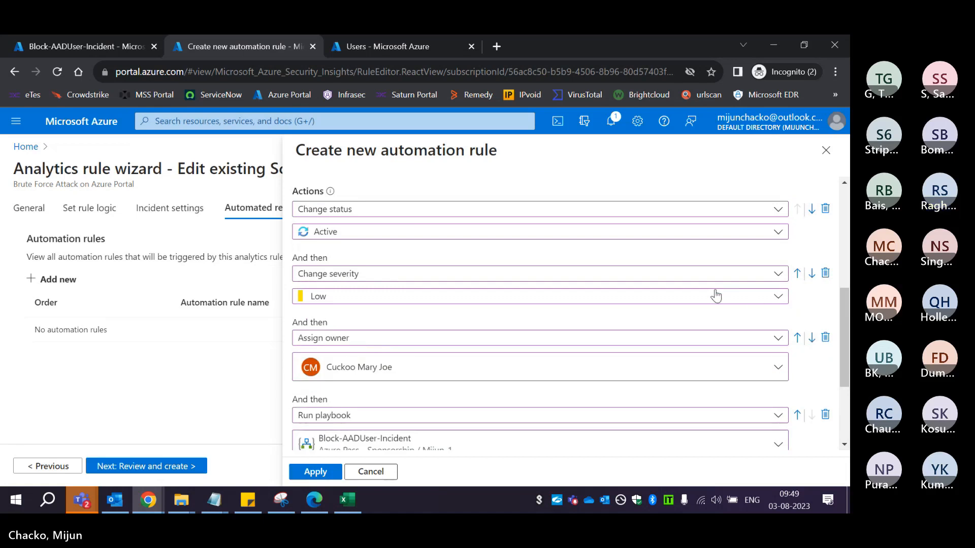
pyautogui.scroll(-1, 626, 296)
pyautogui.scroll(2, 468, 256)
pyautogui.scroll(-4, 441, 315)
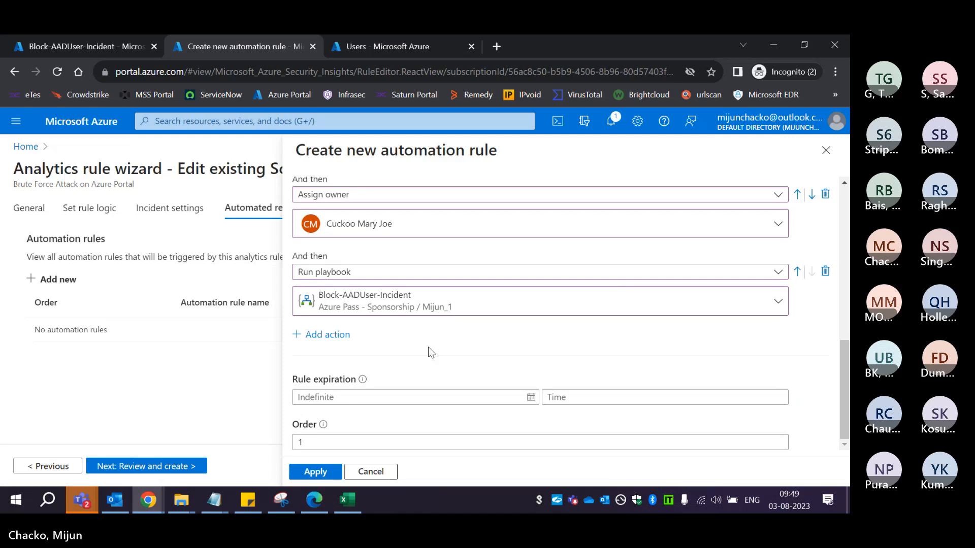
pyautogui.click(324, 473)
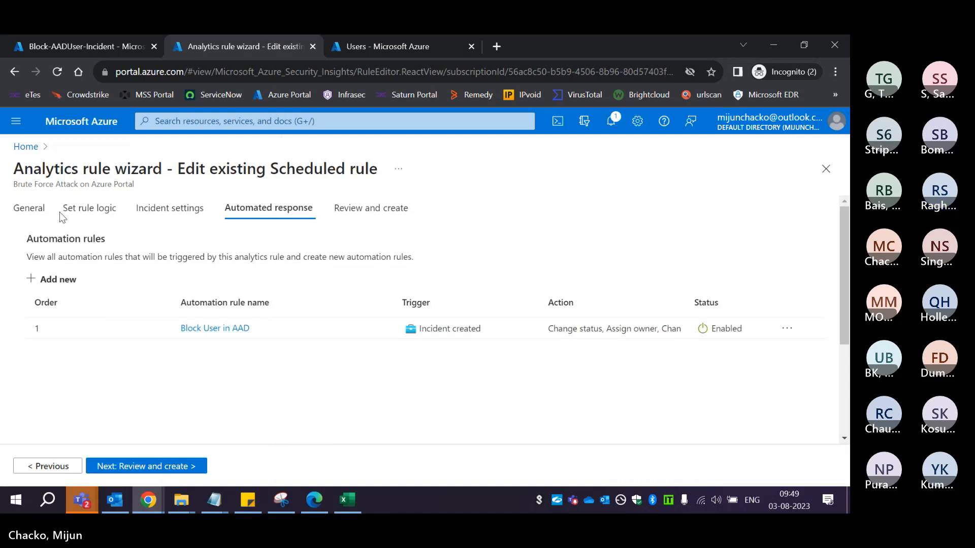
# - Inspect the rule query's results (AU and IN locations), then close Logs, discarding the query edits
pyautogui.click(85, 213)
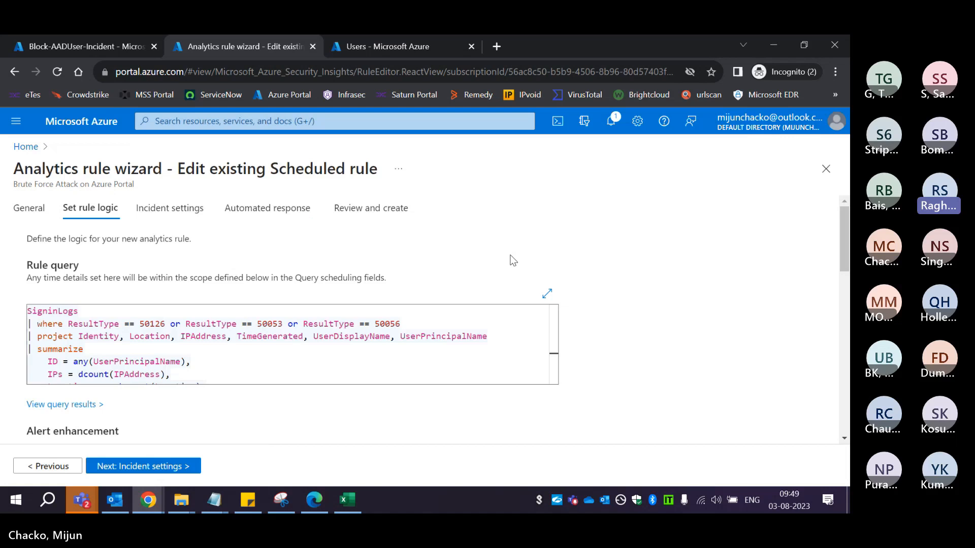
pyautogui.click(61, 405)
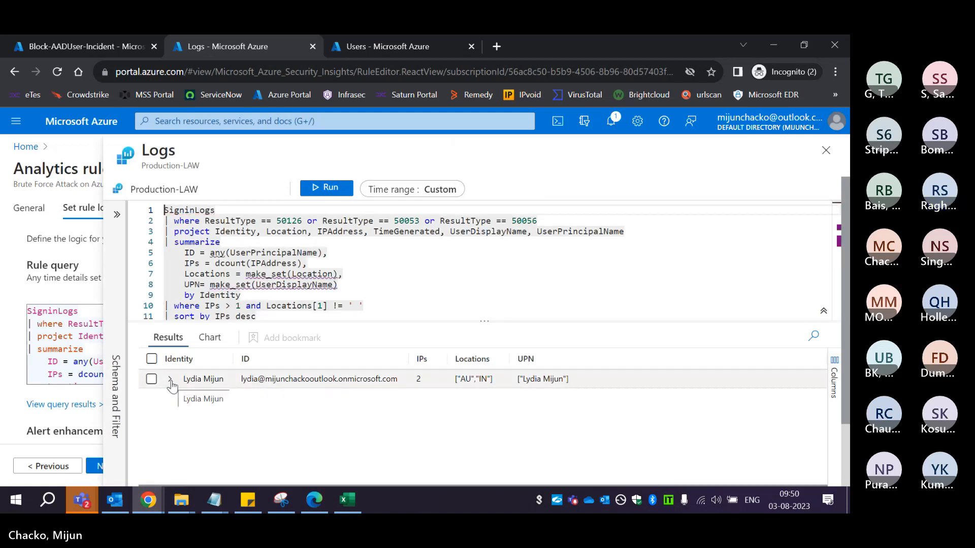
pyautogui.click(171, 380)
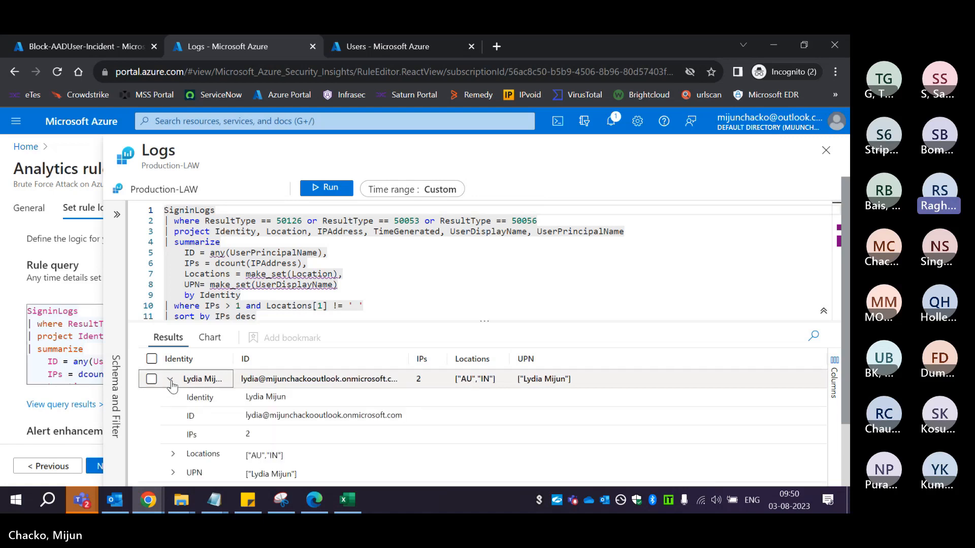
pyautogui.scroll(-1, 473, 401)
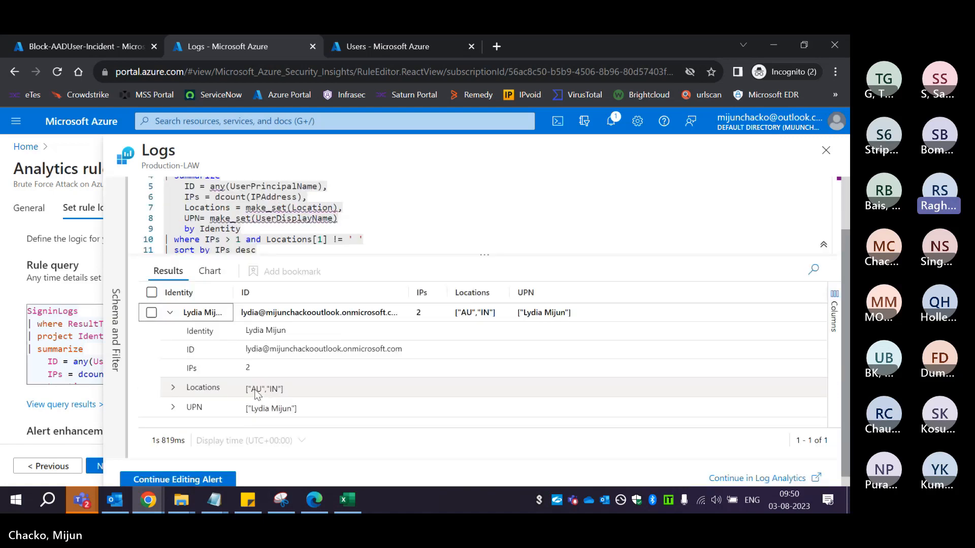
pyautogui.moveTo(249, 390); pyautogui.dragTo(279, 389)
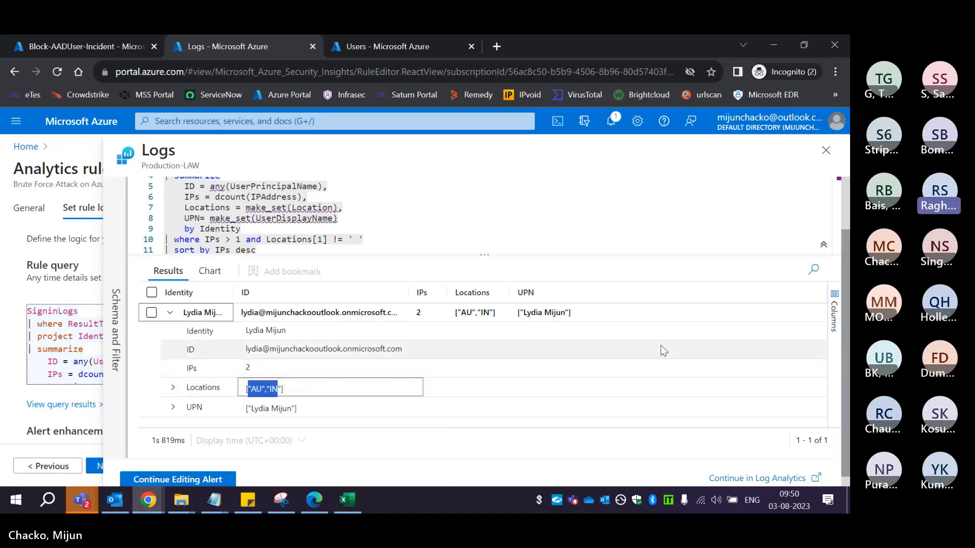
pyautogui.scroll(1, 198, 297)
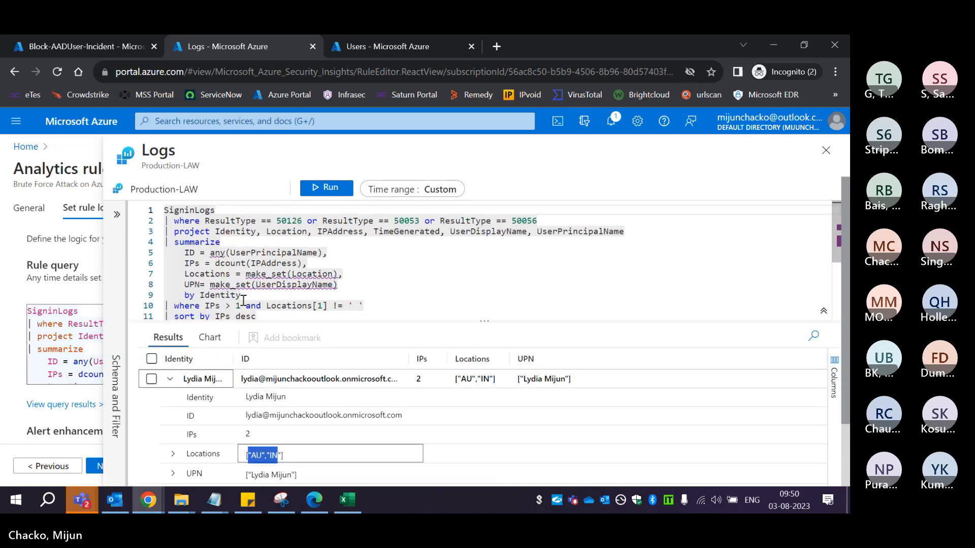
pyautogui.click(826, 150)
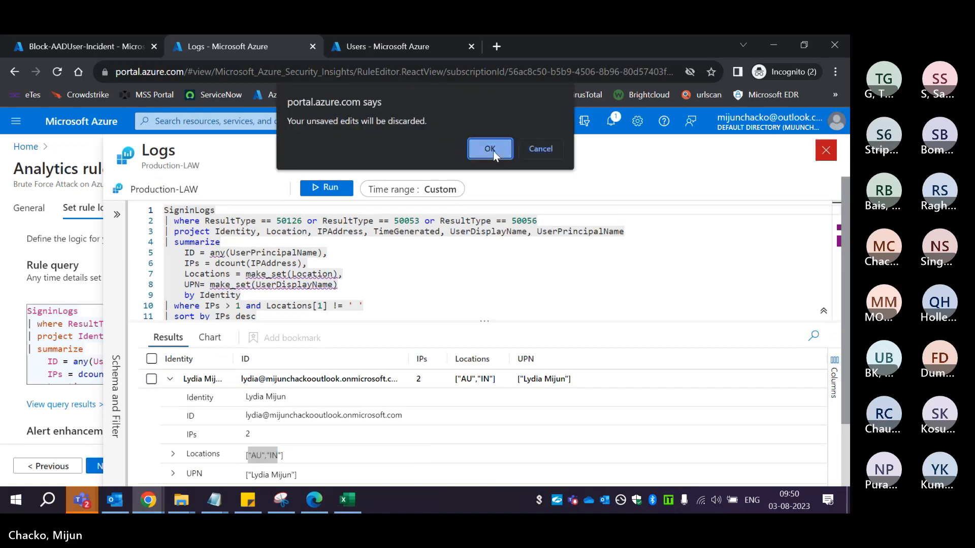
pyautogui.click(490, 150)
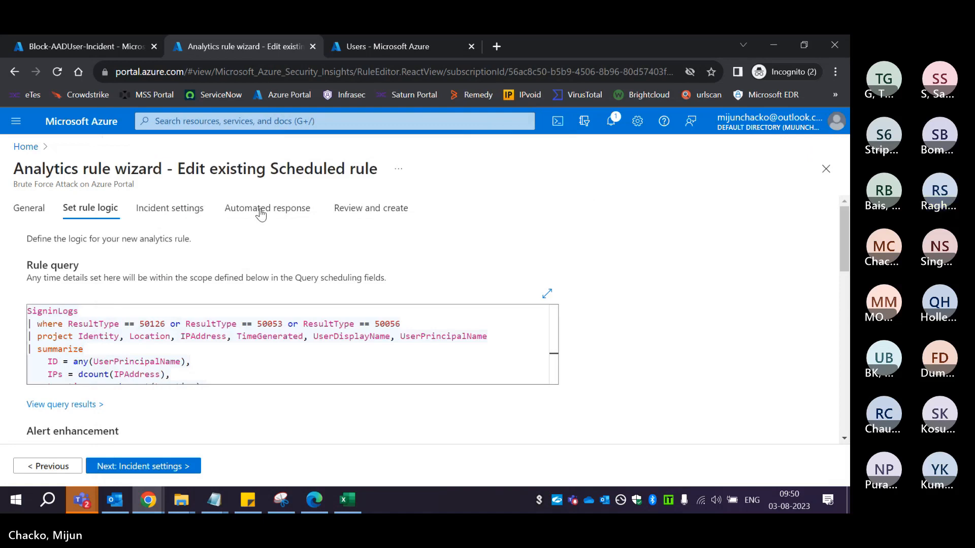
# - Advance through Incident settings and Automated response to Review and create, then save the rule
pyautogui.scroll(-6, 424, 367)
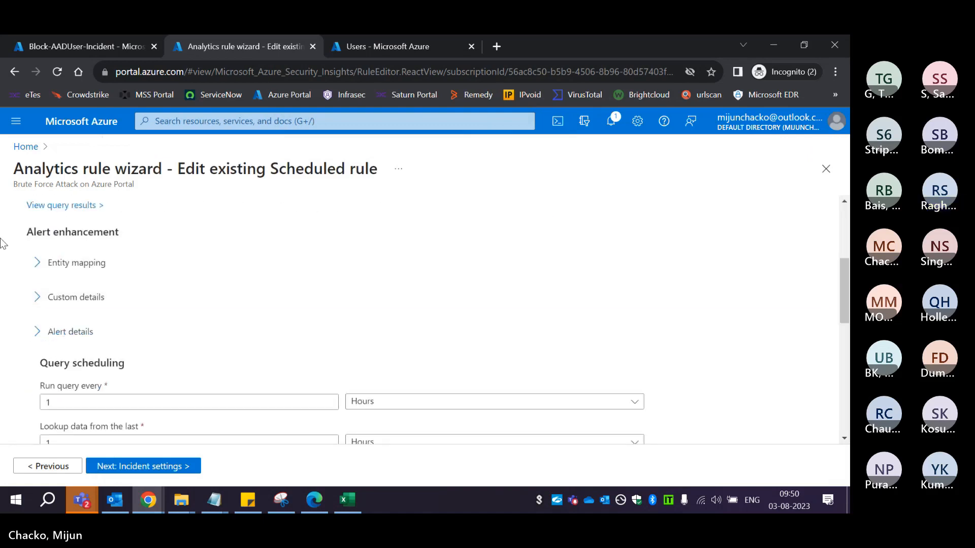
pyautogui.scroll(-1, 410, 290)
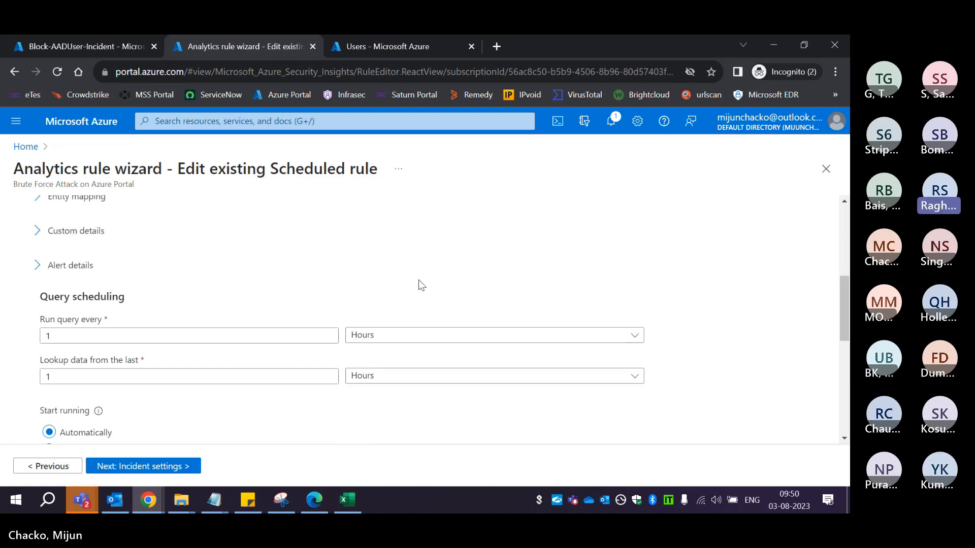
pyautogui.scroll(-2, 419, 283)
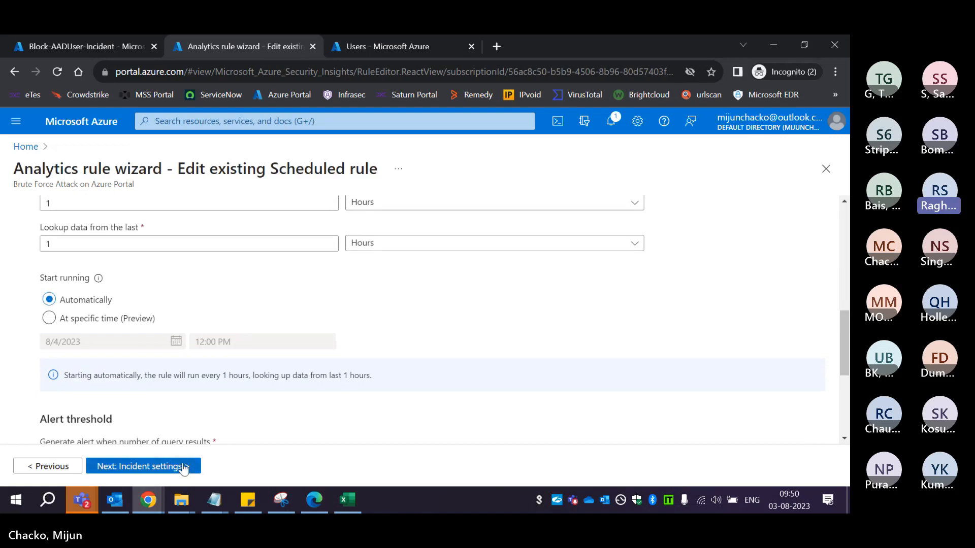
pyautogui.click(183, 466)
pyautogui.scroll(4, 491, 313)
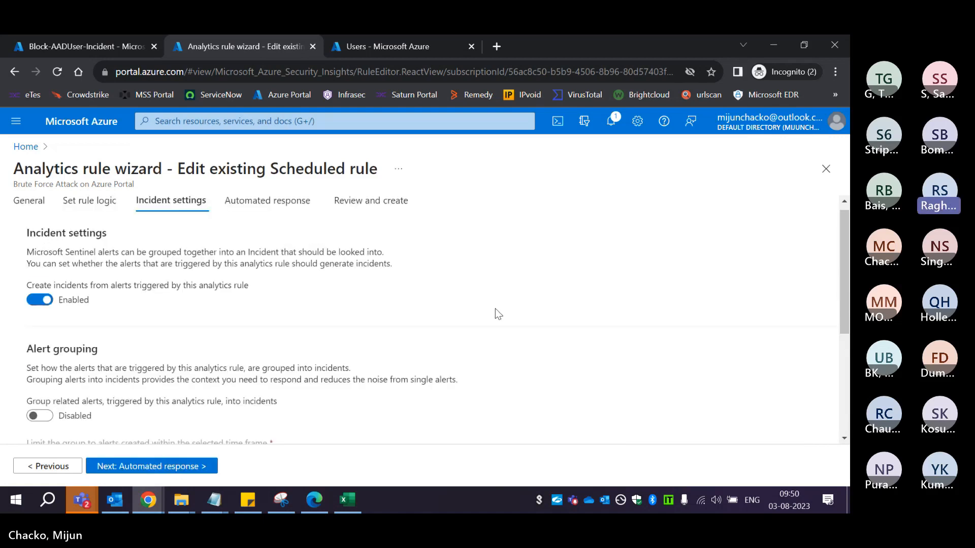
pyautogui.click(183, 466)
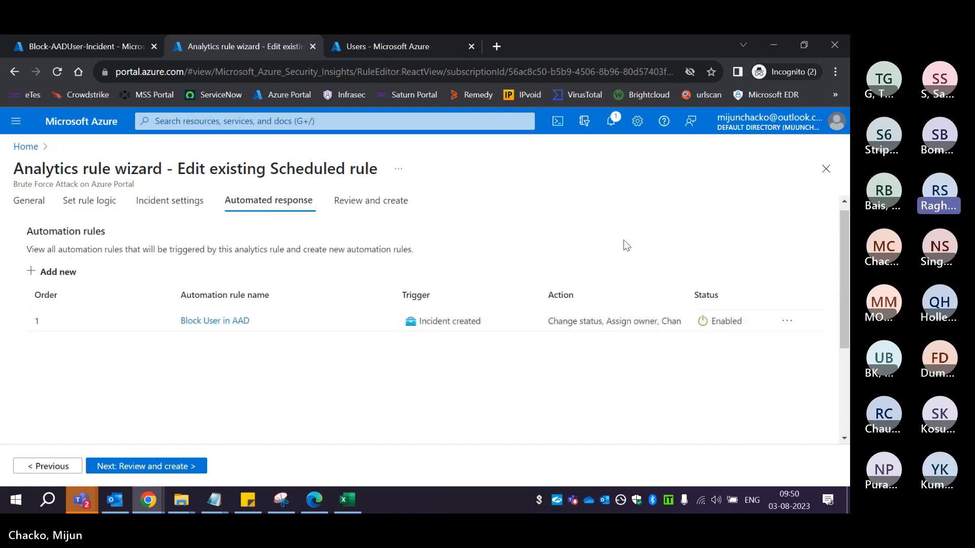
pyautogui.click(141, 466)
pyautogui.scroll(-4, 460, 330)
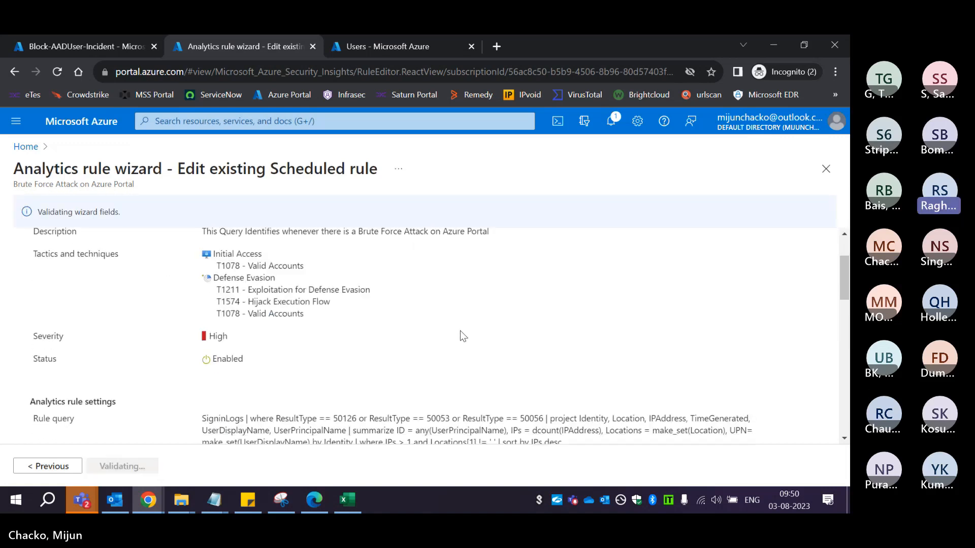
pyautogui.scroll(-1, 460, 331)
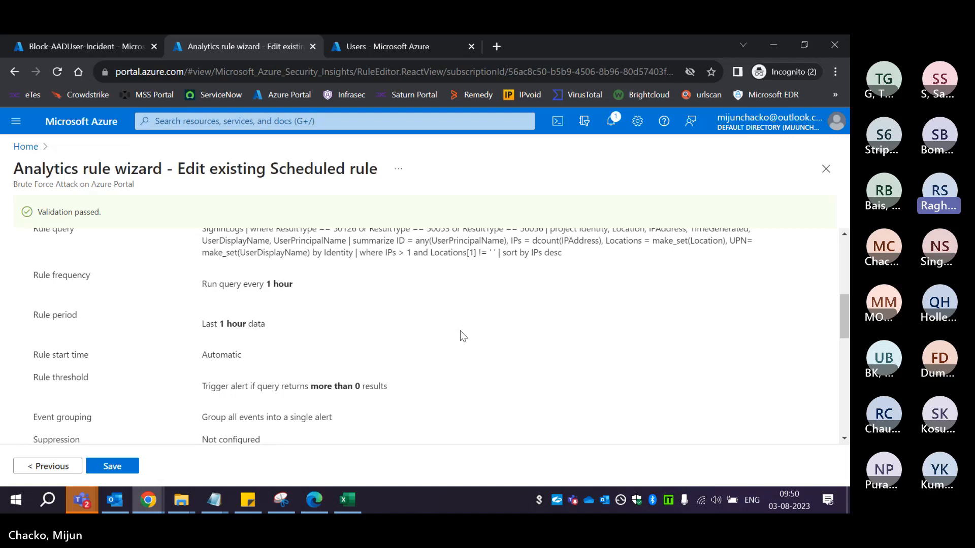
pyautogui.scroll(-1, 460, 330)
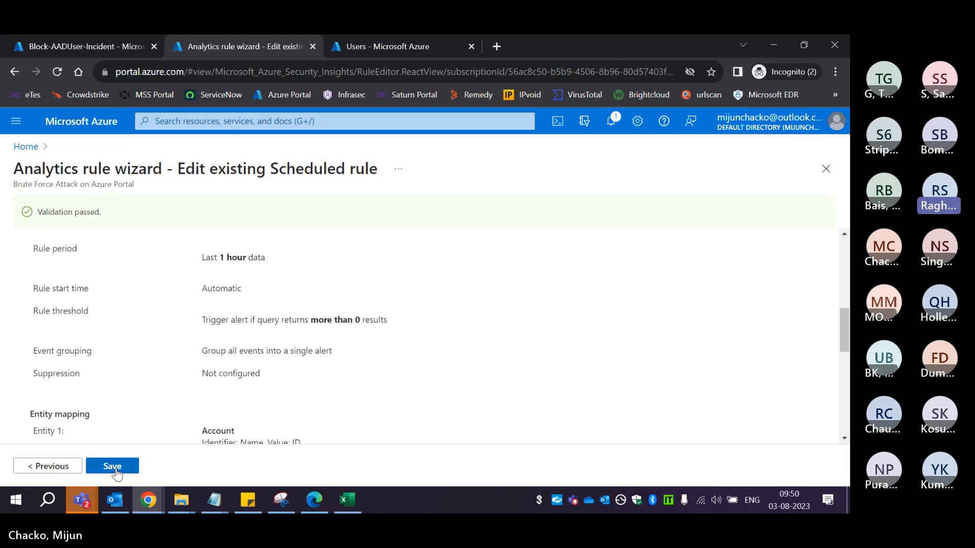
pyautogui.click(114, 474)
# - Check the save notifications, then revisit the Automated response and Review and create steps
pyautogui.click(613, 122)
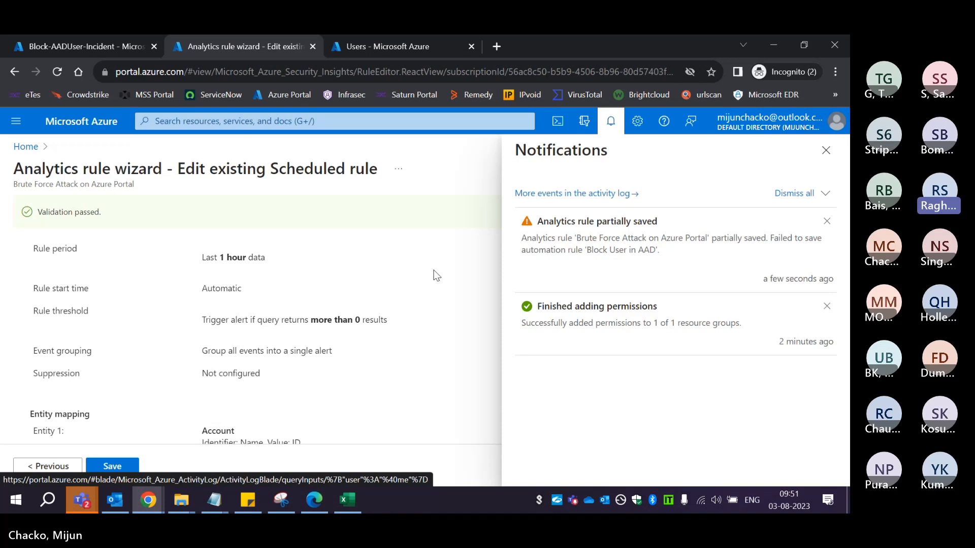
pyautogui.scroll(7, 382, 258)
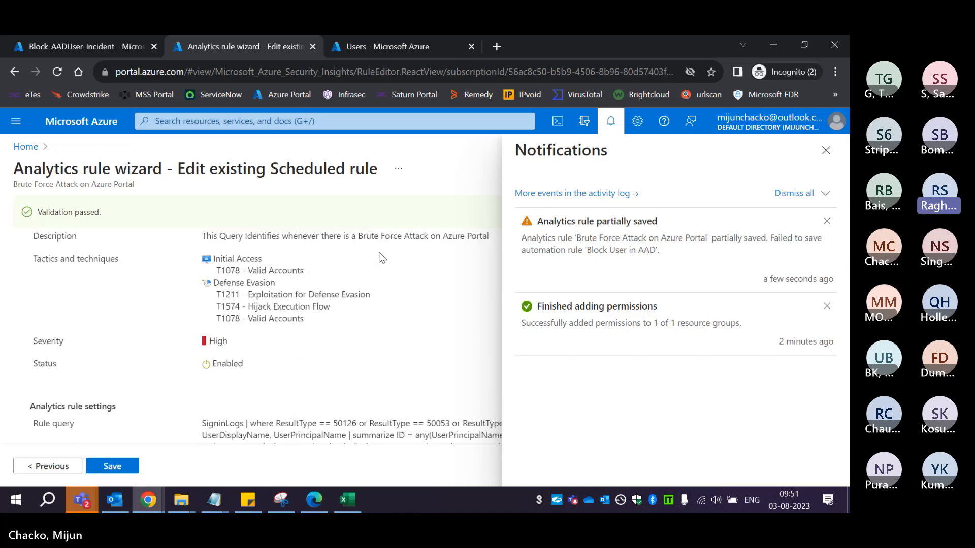
pyautogui.scroll(2, 381, 258)
pyautogui.click(826, 150)
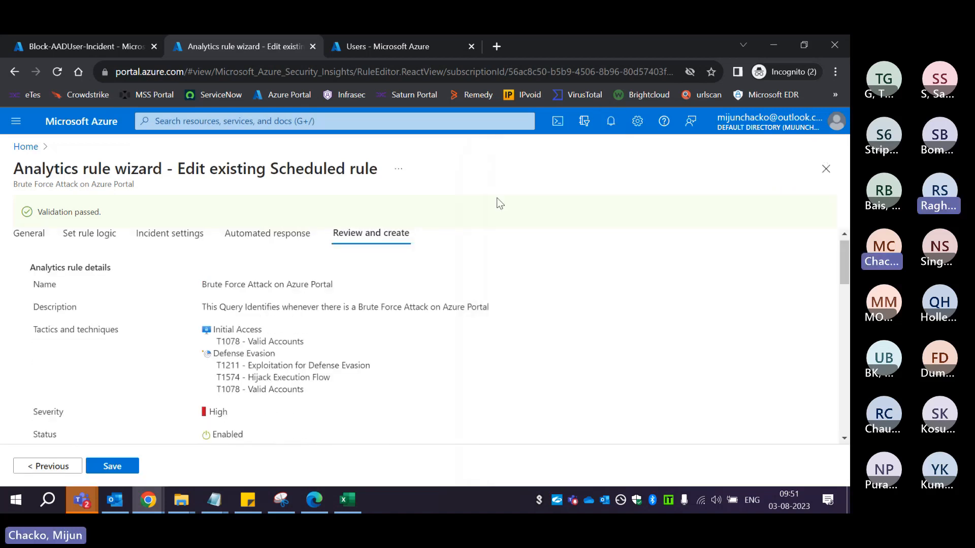
pyautogui.click(305, 234)
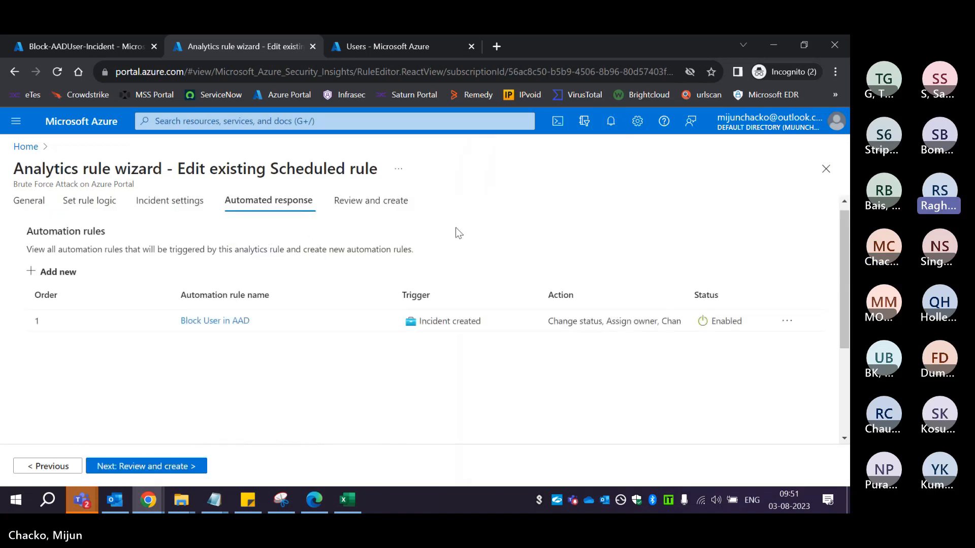
pyautogui.click(371, 205)
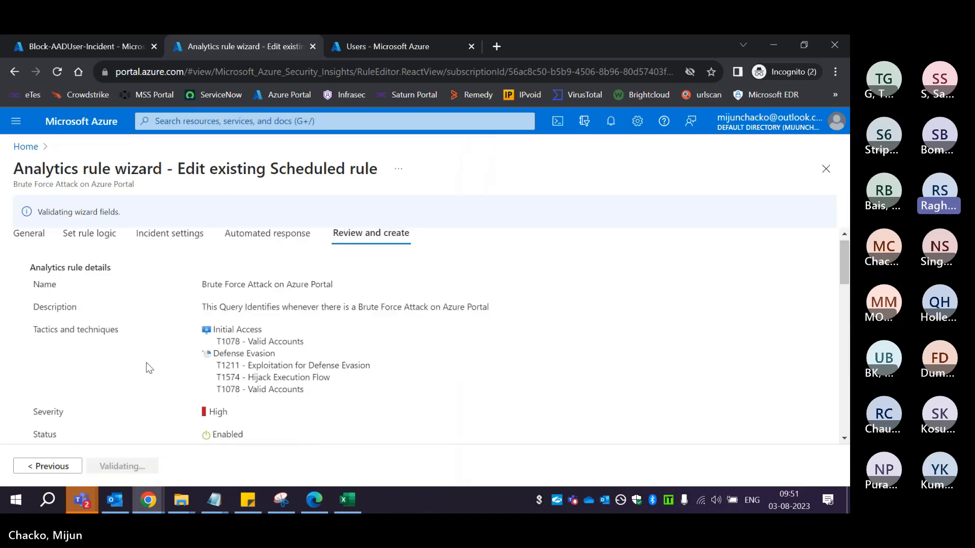
# - Save the rule again, read the conflict failure notice, and reload the page
pyautogui.scroll(-5, 157, 368)
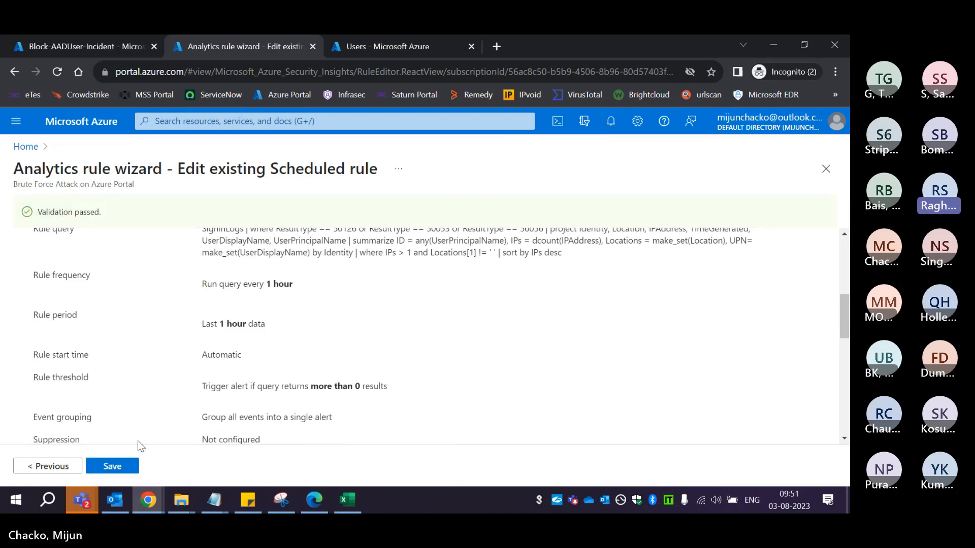
pyautogui.click(111, 469)
pyautogui.click(611, 121)
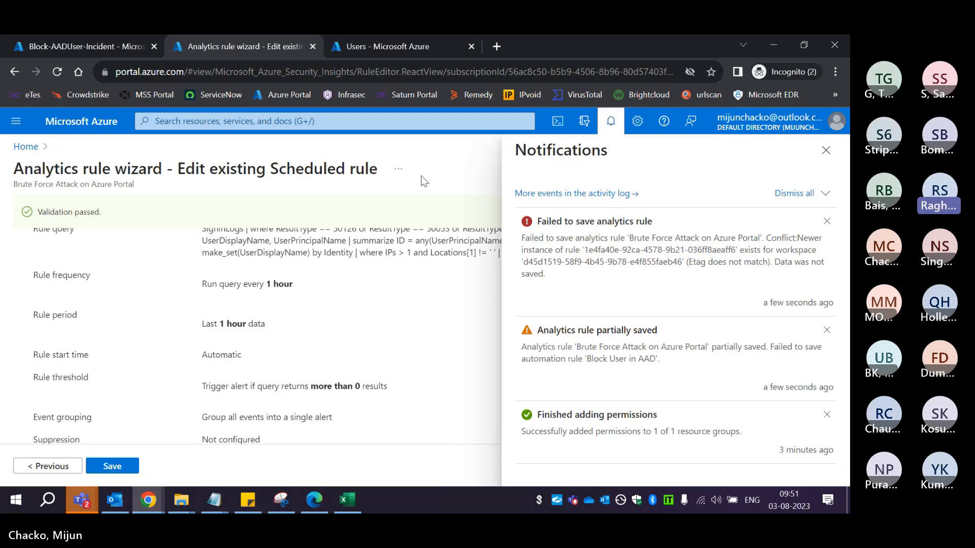
pyautogui.click(57, 77)
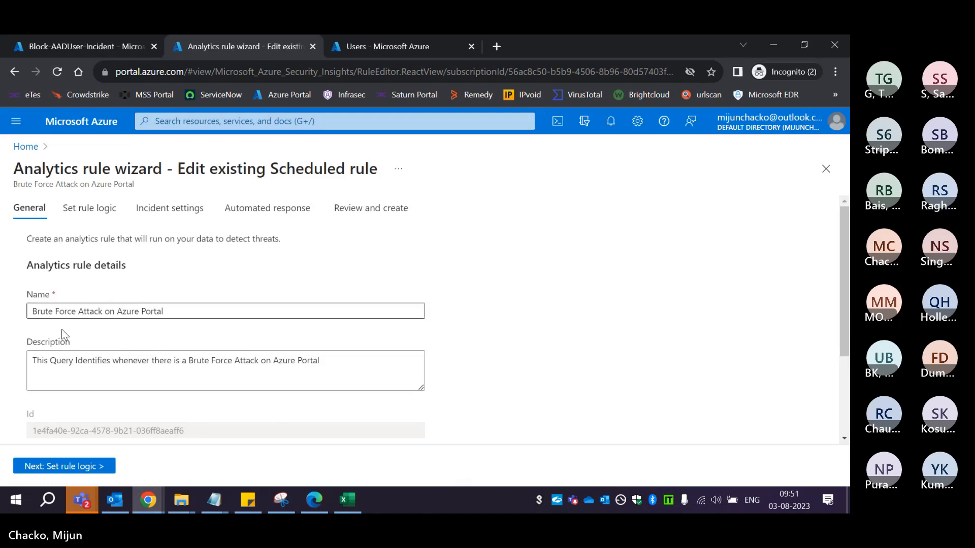
# - Step through the reloaded wizard to Automated response and start a new automation rule there
pyautogui.click(81, 472)
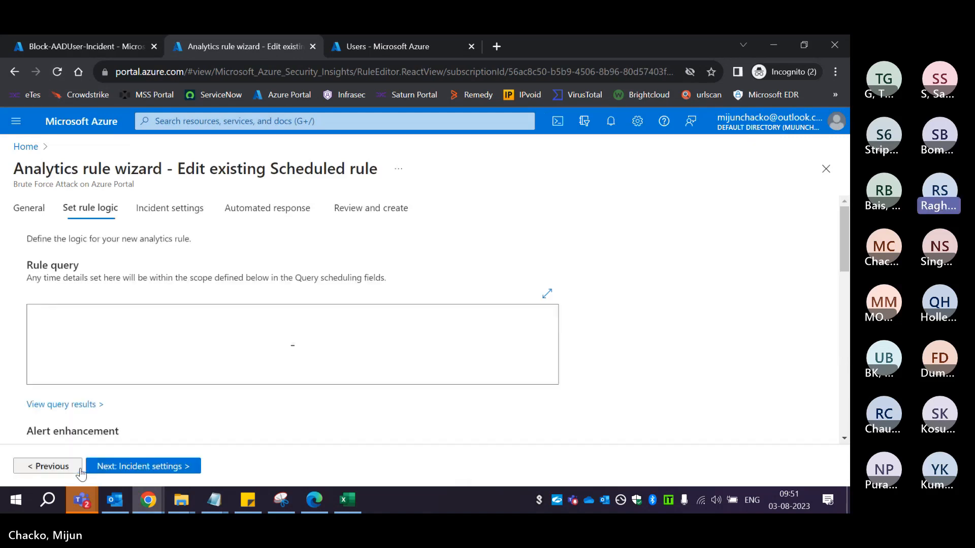
pyautogui.click(145, 470)
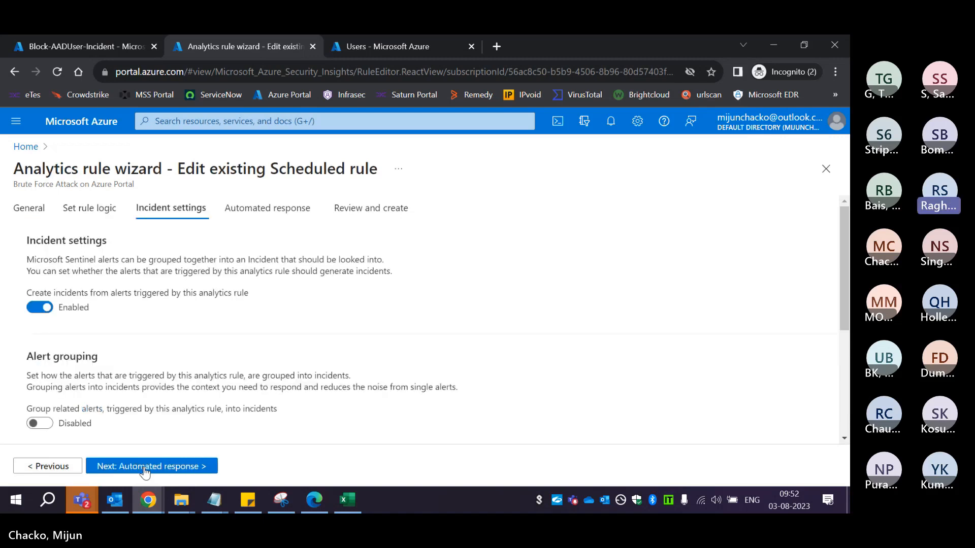
pyautogui.click(145, 470)
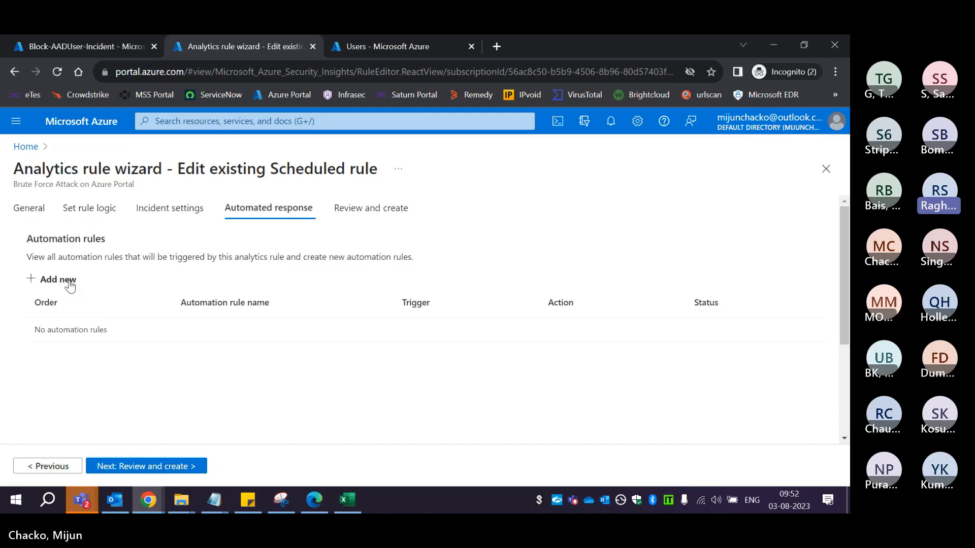
pyautogui.click(41, 466)
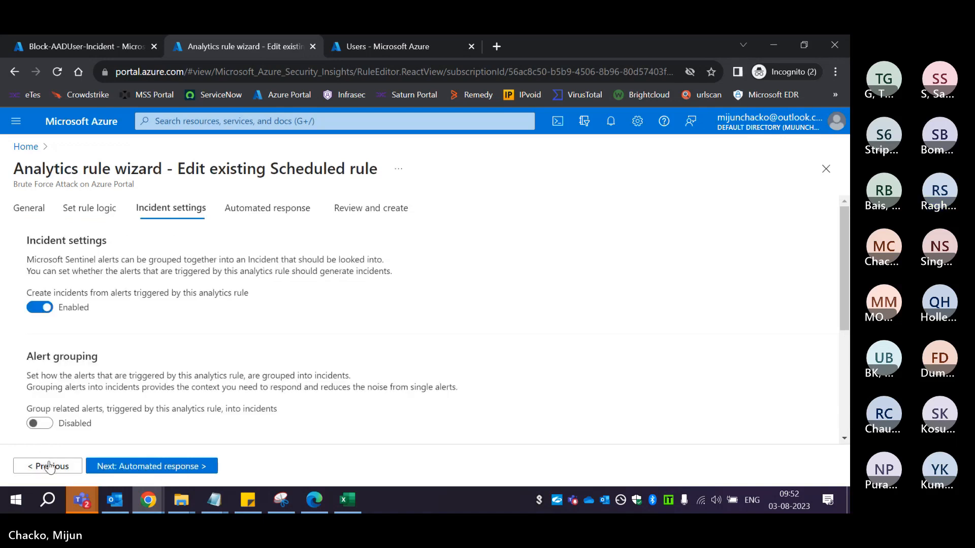
pyautogui.scroll(-3, 229, 383)
pyautogui.click(60, 466)
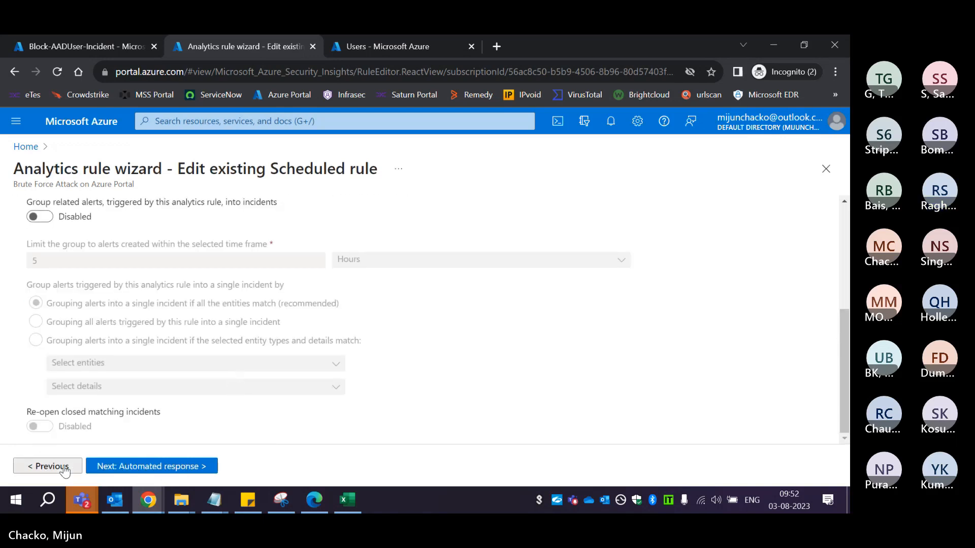
pyautogui.scroll(-3, 255, 354)
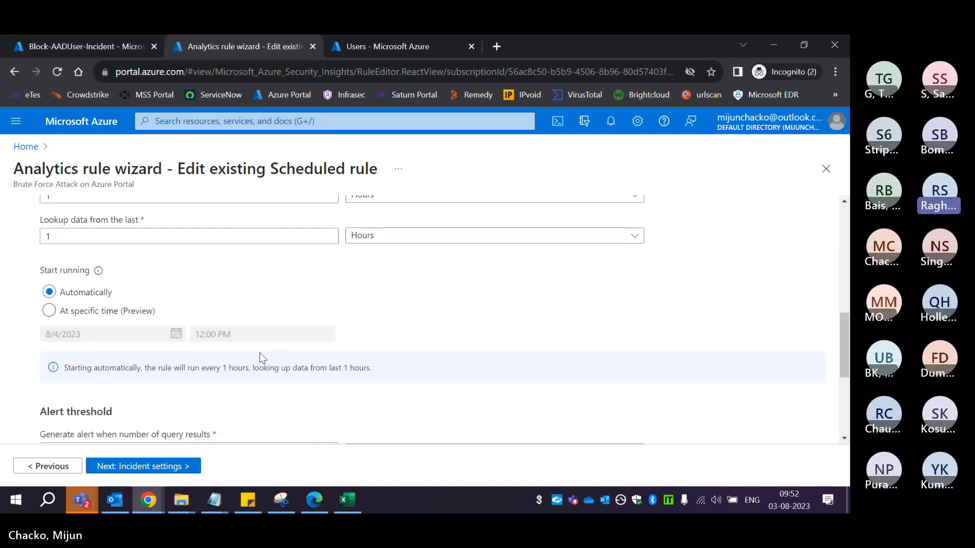
pyautogui.scroll(1, 244, 381)
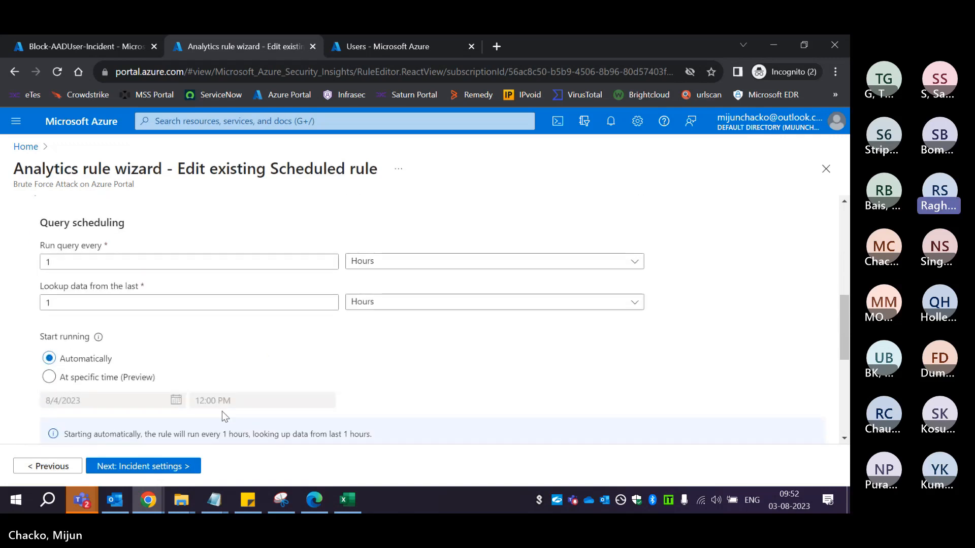
pyautogui.click(153, 466)
pyautogui.scroll(5, 261, 410)
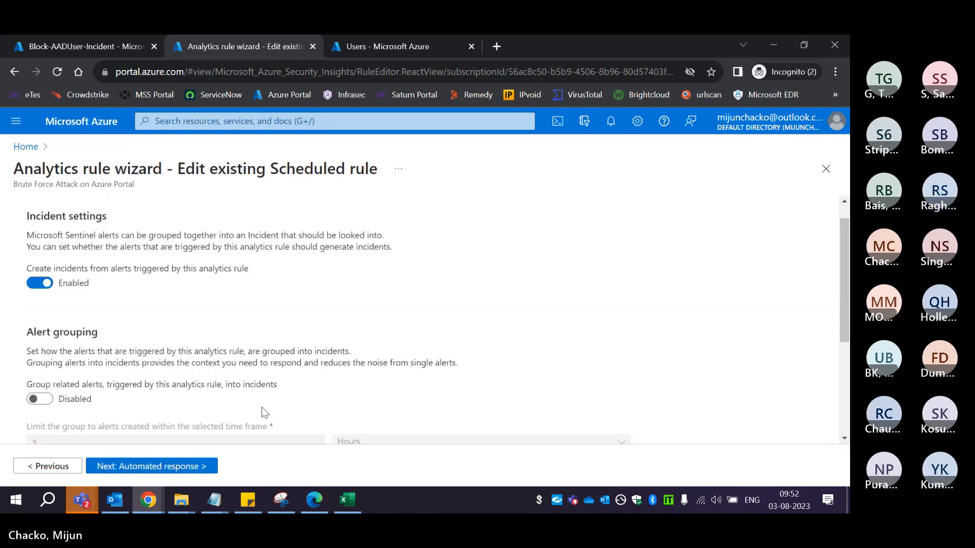
pyautogui.click(211, 466)
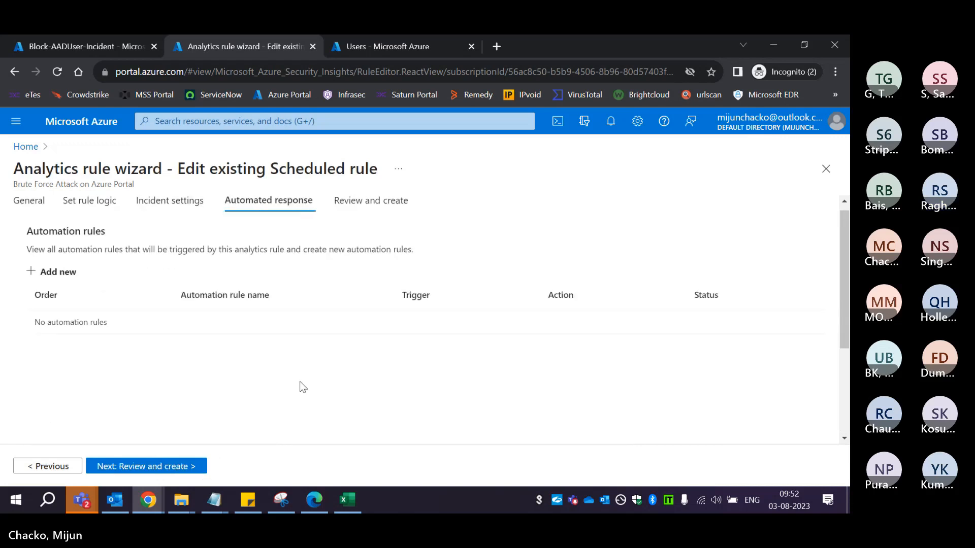
pyautogui.click(59, 272)
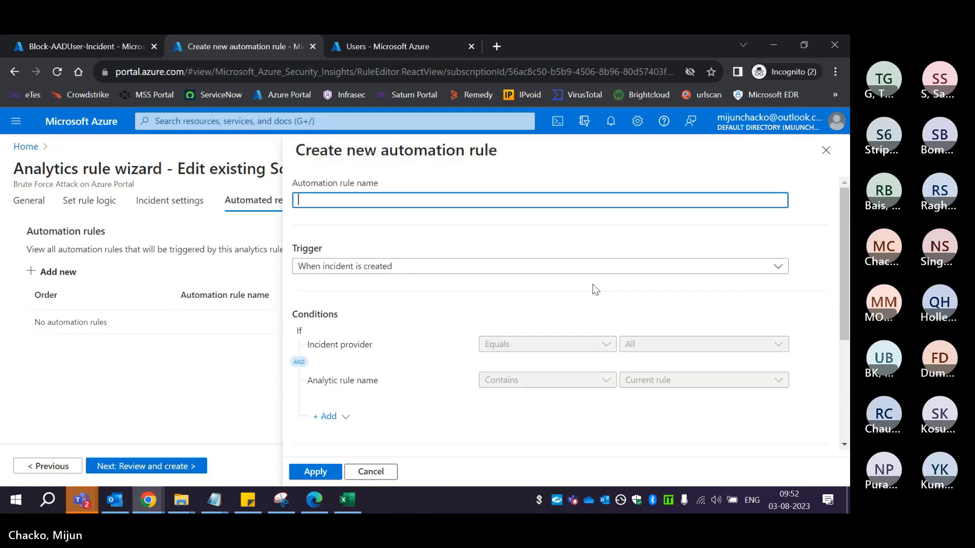
# - Name the automation rule 'Block AAD User' and add a first action setting status to Active
pyautogui.click(472, 201)
pyautogui.write('Block AAD User')
pyautogui.hotkey('ctrl', 'a')
pyautogui.scroll(-3, 470, 239)
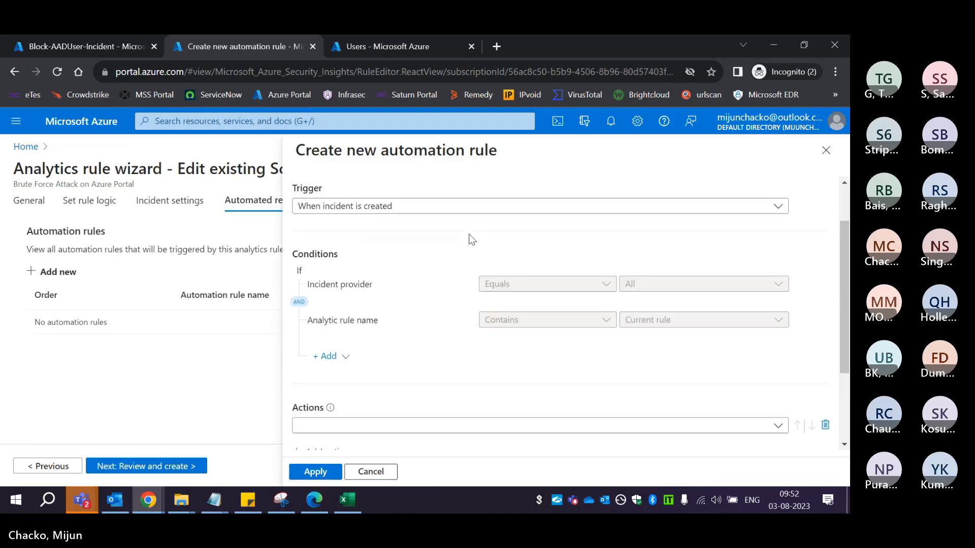
pyautogui.click(778, 354)
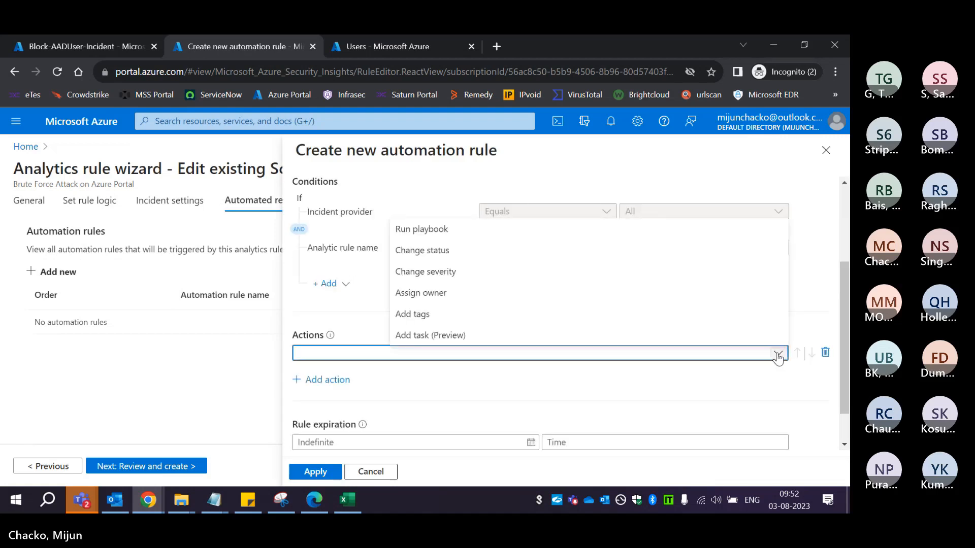
pyautogui.click(450, 252)
pyautogui.click(404, 376)
pyautogui.click(422, 416)
# - Add a second action that changes the incident severity to Medium
pyautogui.scroll(-2, 492, 302)
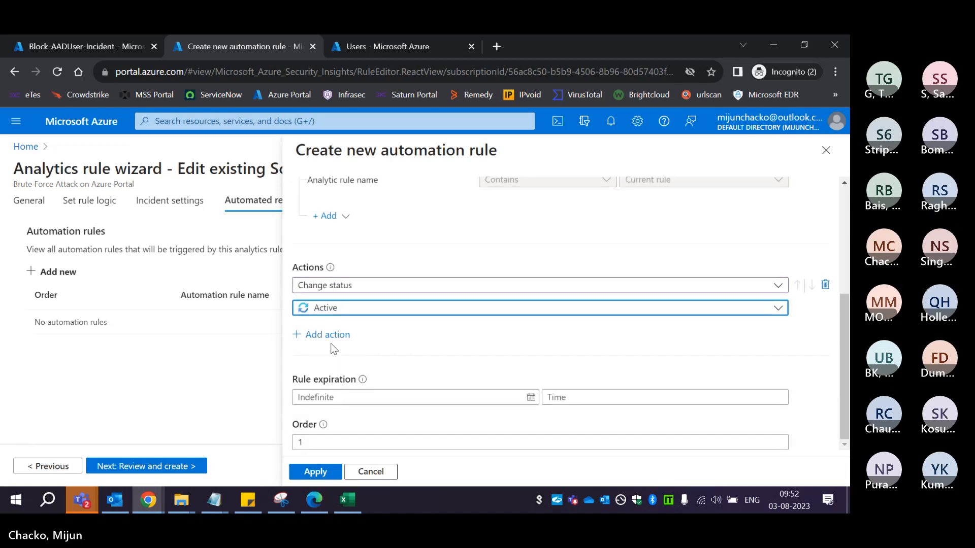
pyautogui.click(333, 334)
pyautogui.click(778, 349)
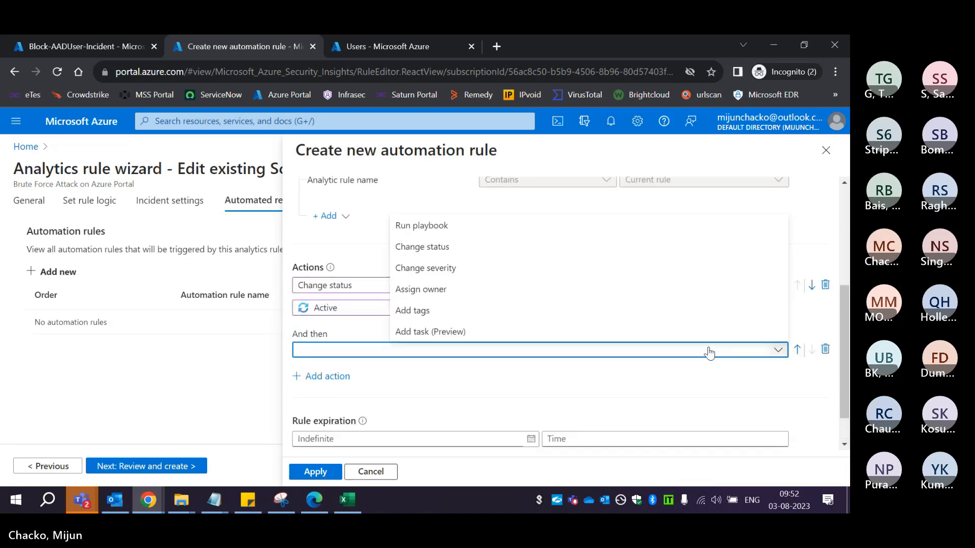
pyautogui.click(436, 264)
pyautogui.click(376, 373)
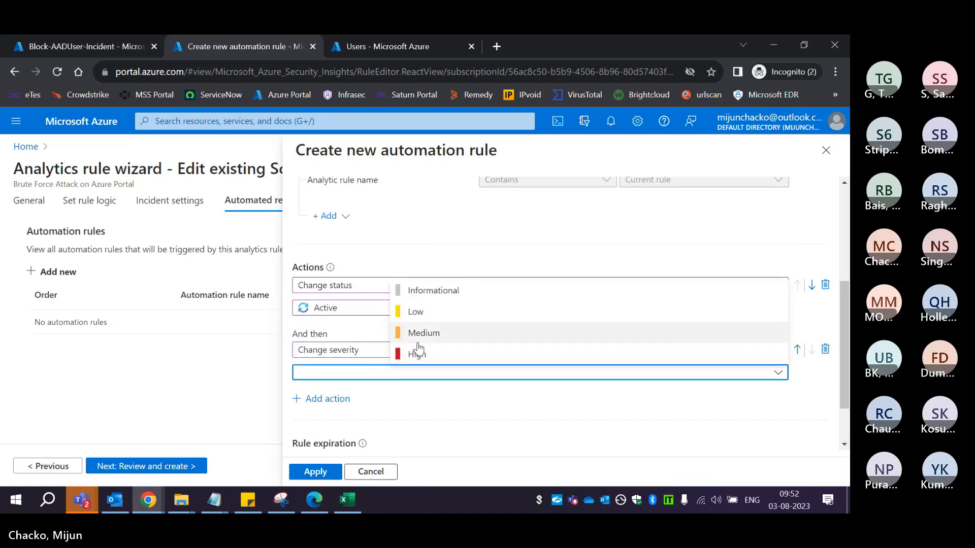
pyautogui.click(419, 334)
# - Add a third action that assigns a chosen owner to new incidents
pyautogui.scroll(-1, 659, 384)
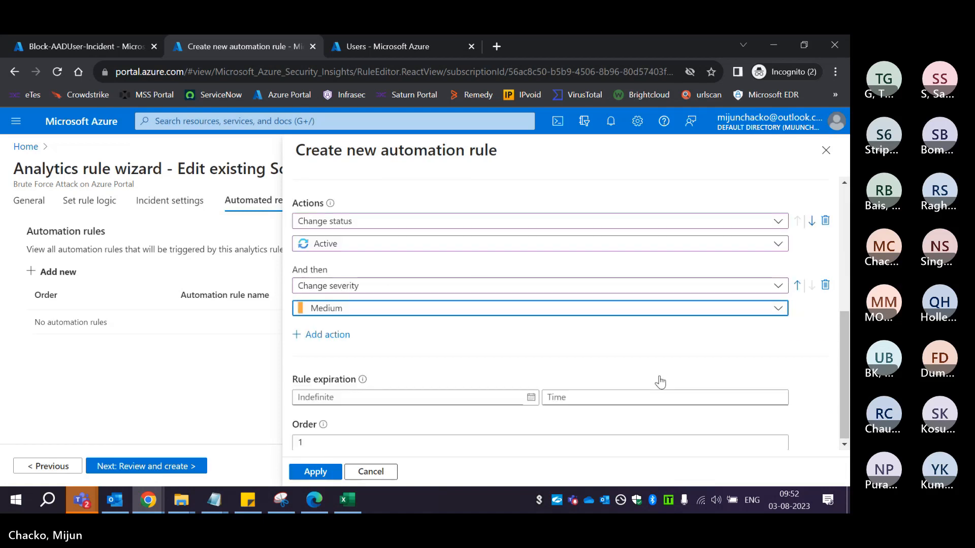
pyautogui.click(340, 335)
pyautogui.click(774, 350)
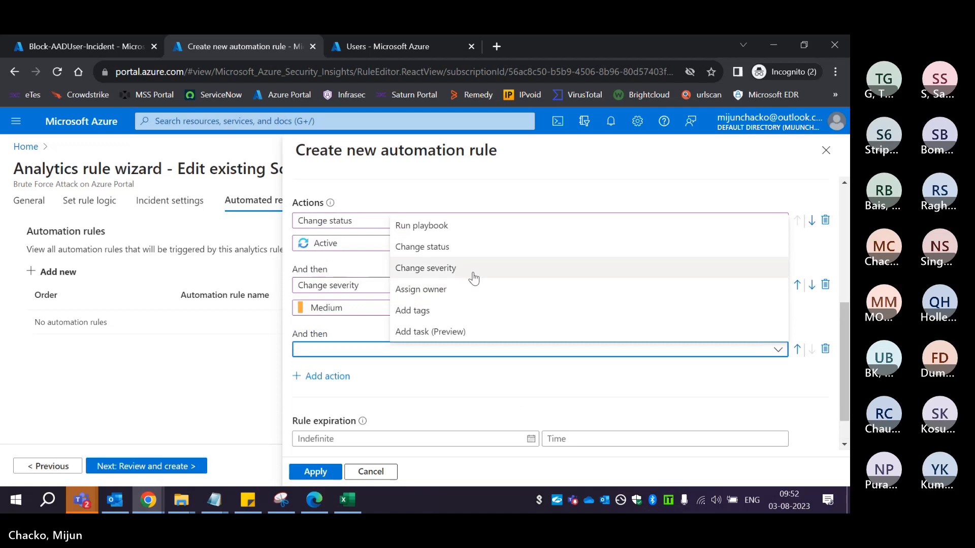
pyautogui.click(444, 291)
pyautogui.scroll(-2, 364, 368)
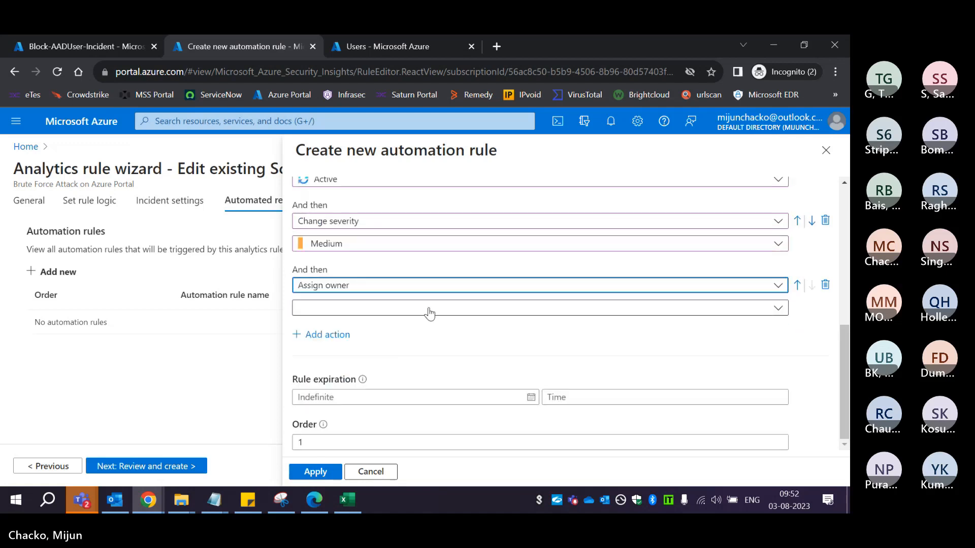
pyautogui.click(432, 308)
pyautogui.click(468, 418)
# - Add a fourth action running the Block-AADUser-Incident playbook and apply the automation rule
pyautogui.scroll(-1, 502, 313)
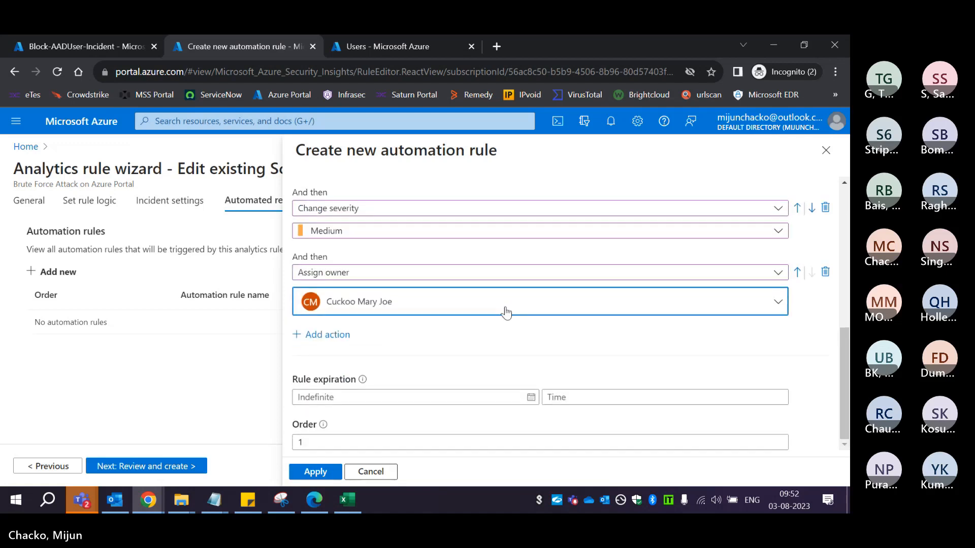
pyautogui.click(339, 335)
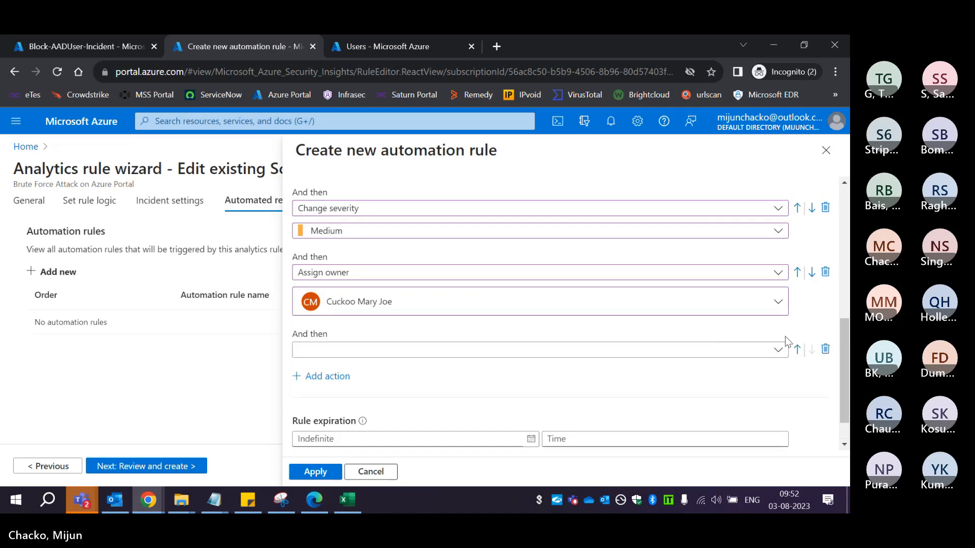
pyautogui.click(781, 351)
pyautogui.click(439, 225)
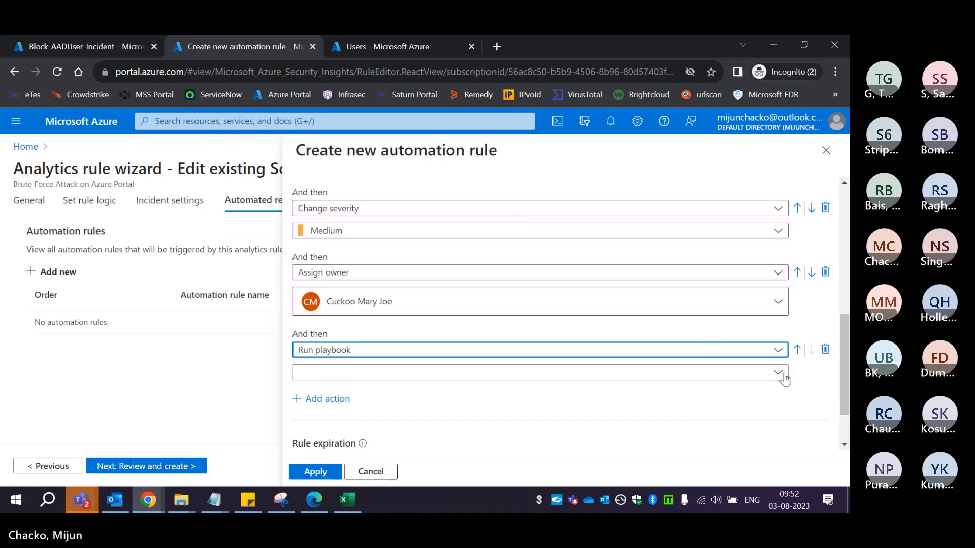
pyautogui.scroll(-2, 784, 378)
pyautogui.click(766, 313)
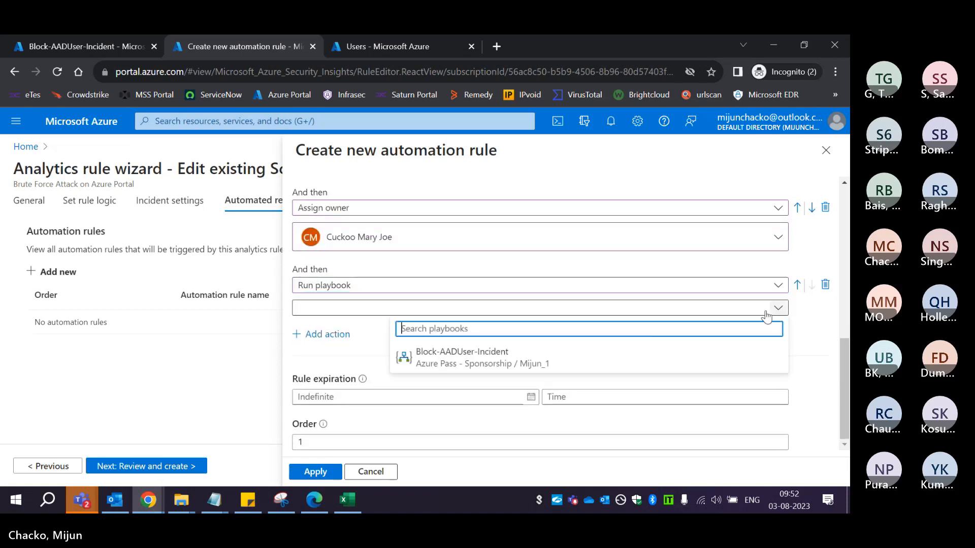
pyautogui.click(514, 369)
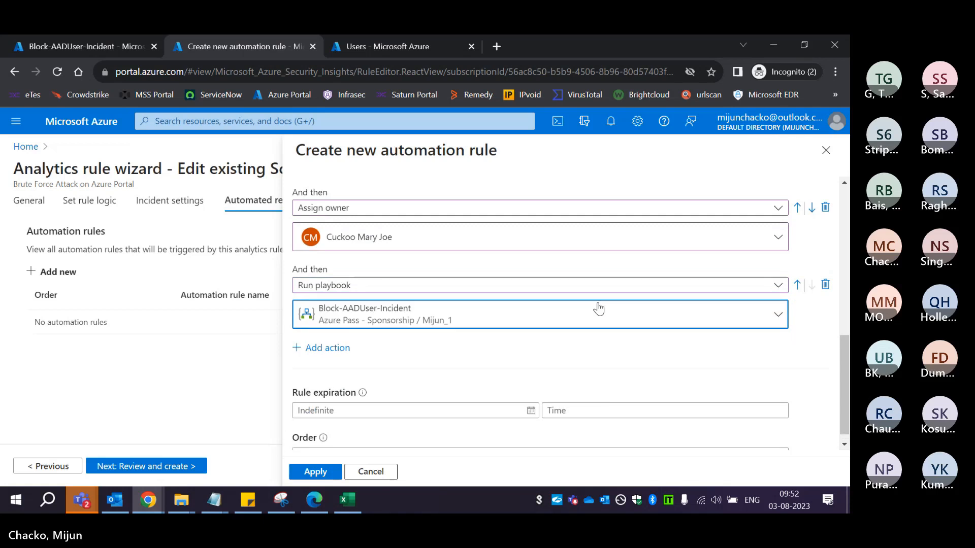
pyautogui.scroll(-1, 591, 317)
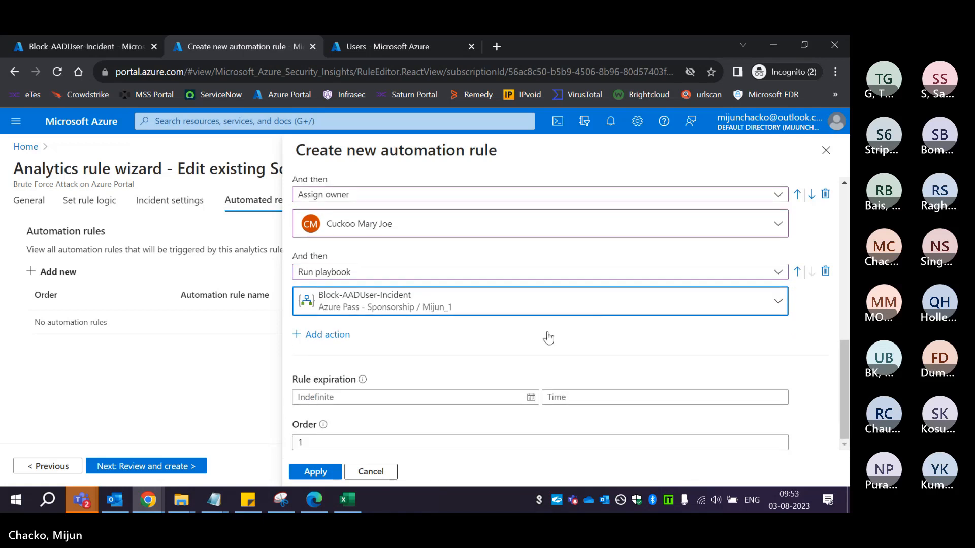
pyautogui.click(311, 473)
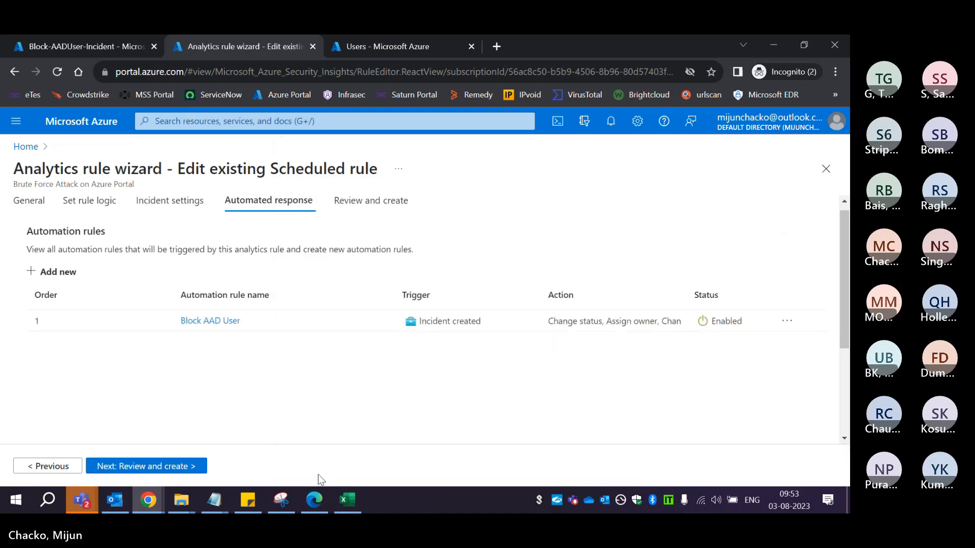
# - Move to Review and create and save the edited Brute Force rule after validation passes
pyautogui.click(172, 471)
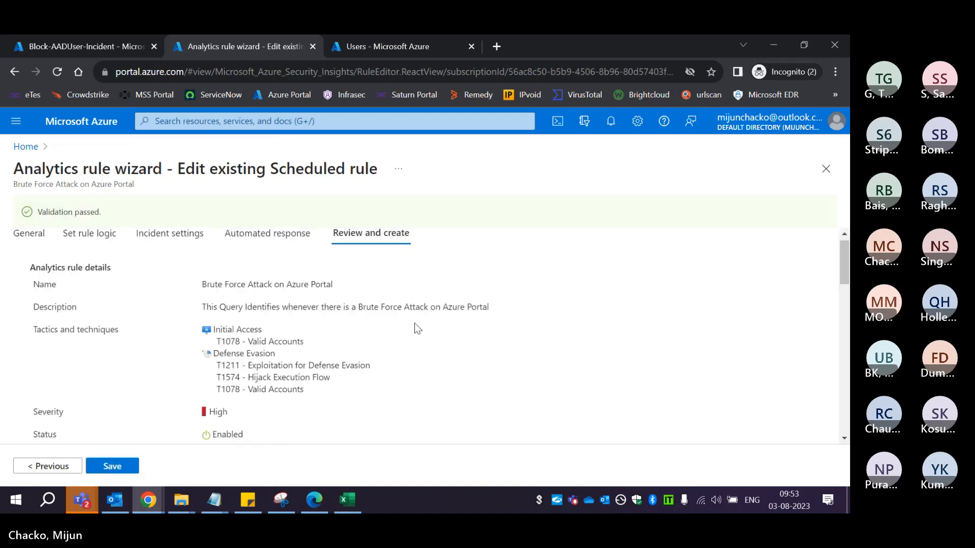
pyautogui.click(121, 466)
# - Set the Sentinel incident trigger's connection to microsoftsentinel-Block-AADUser-Incident, then return to the rule wizard
pyautogui.hotkey('alt', 'Tab')
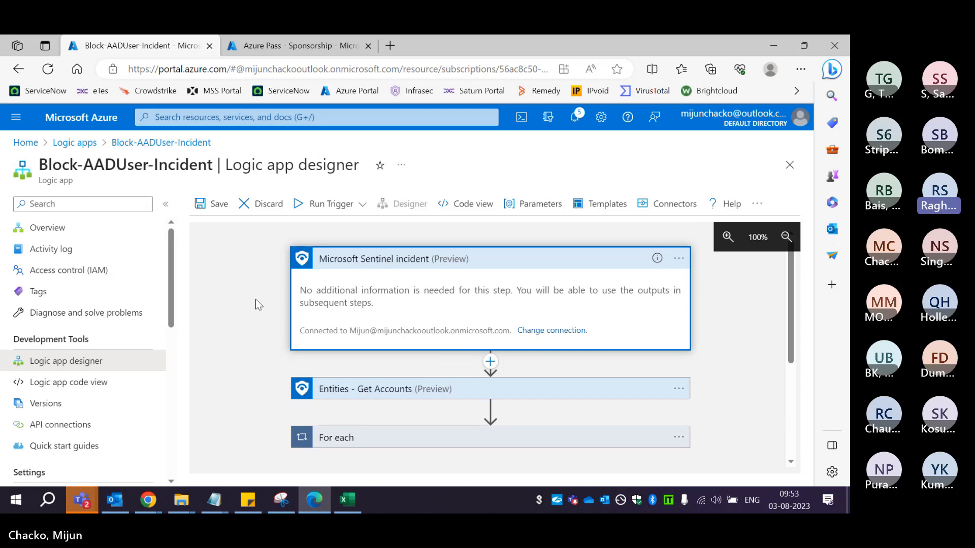
pyautogui.click(553, 331)
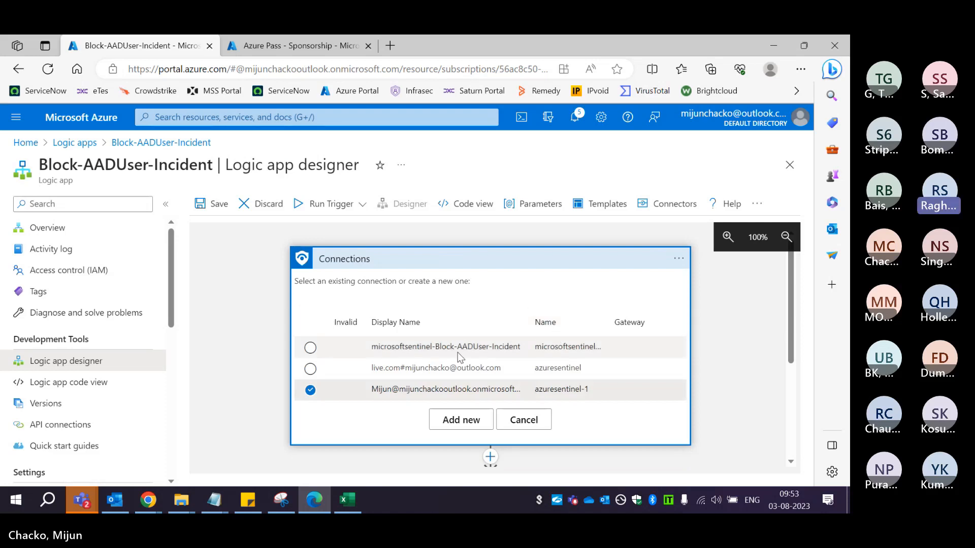
pyautogui.click(310, 348)
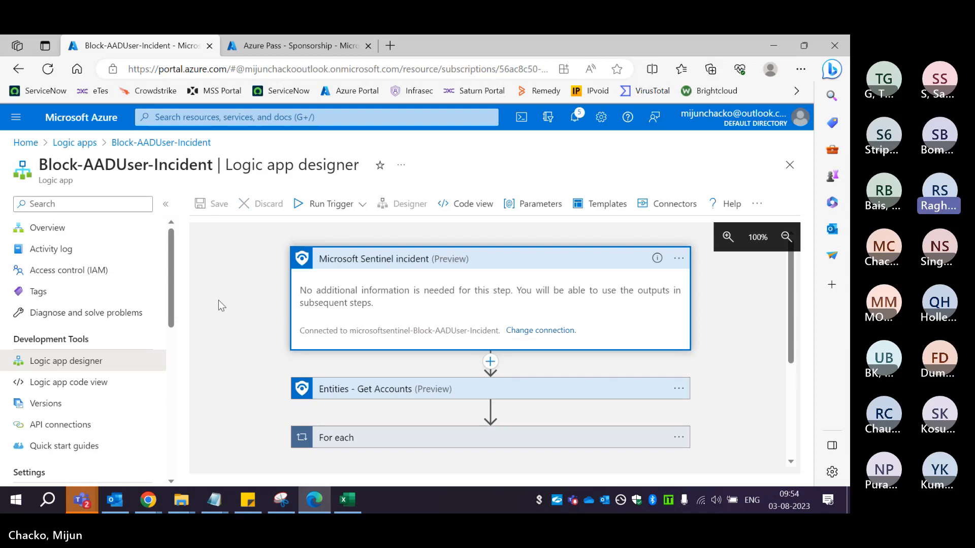
pyautogui.click(540, 330)
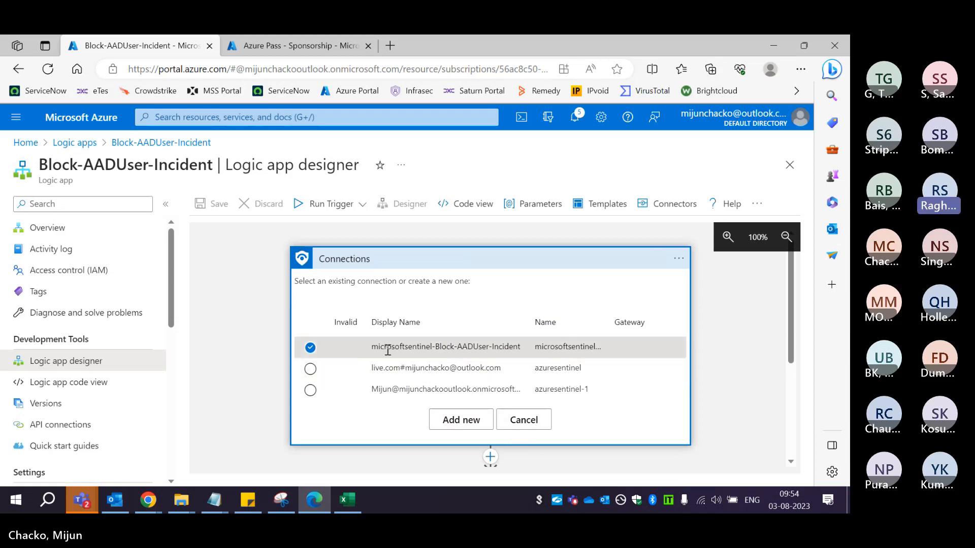
pyautogui.click(520, 419)
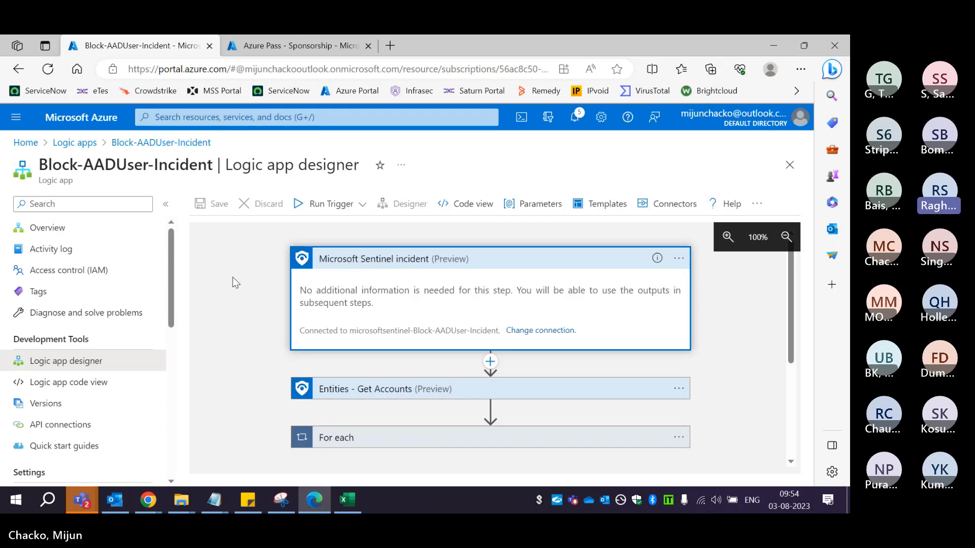
pyautogui.hotkey('alt', 'Tab')
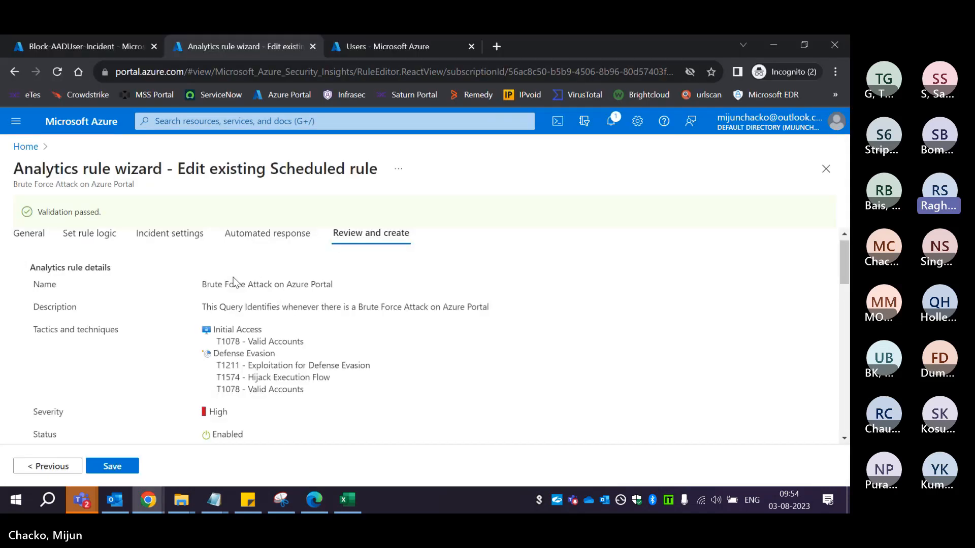
# - Save the Brute Force rule once more and read the failed and partially saved notifications
pyautogui.click(121, 466)
pyautogui.click(610, 121)
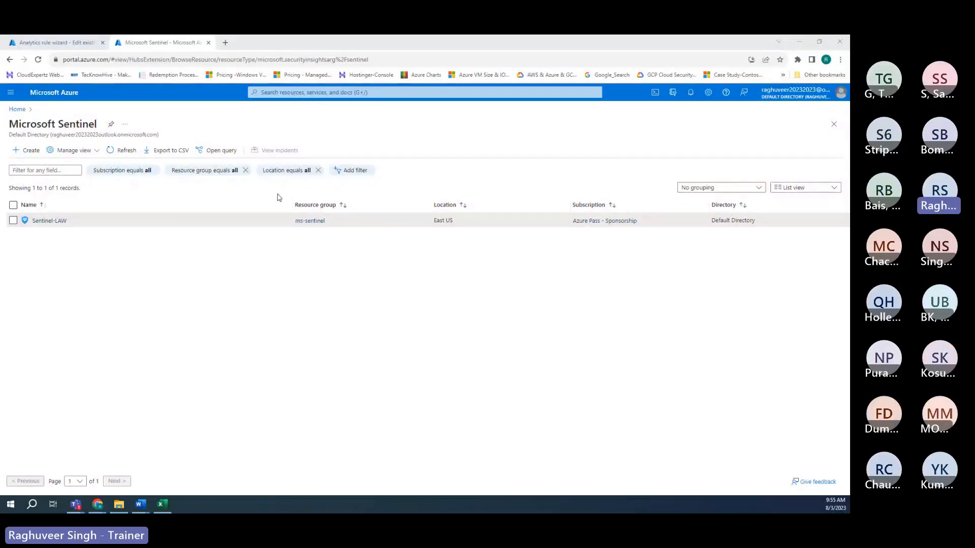
# - Go to Logic apps, open the trainer's Block-AADUser-Incident logic app, and launch its designer
pyautogui.click(307, 91)
pyautogui.click(441, 231)
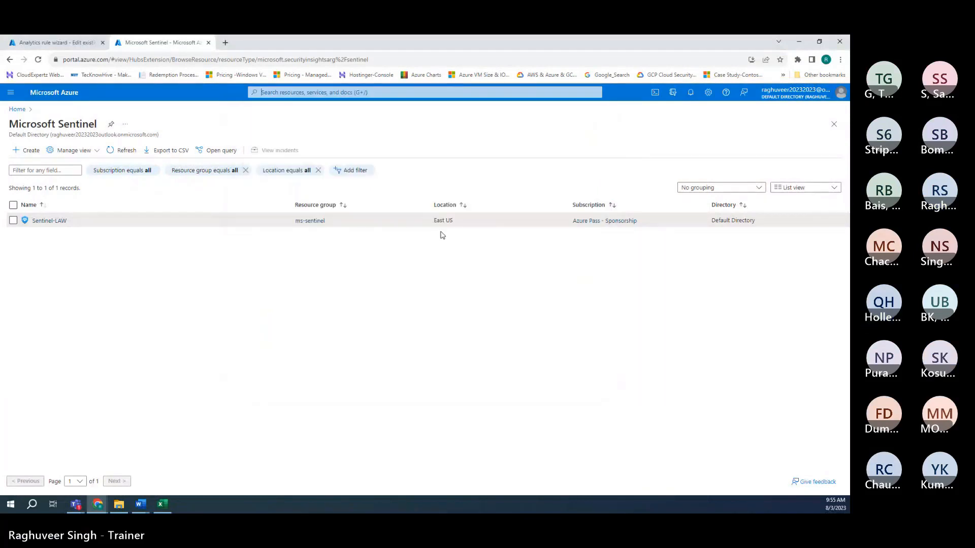
pyautogui.hotkey('ctrl', '+')
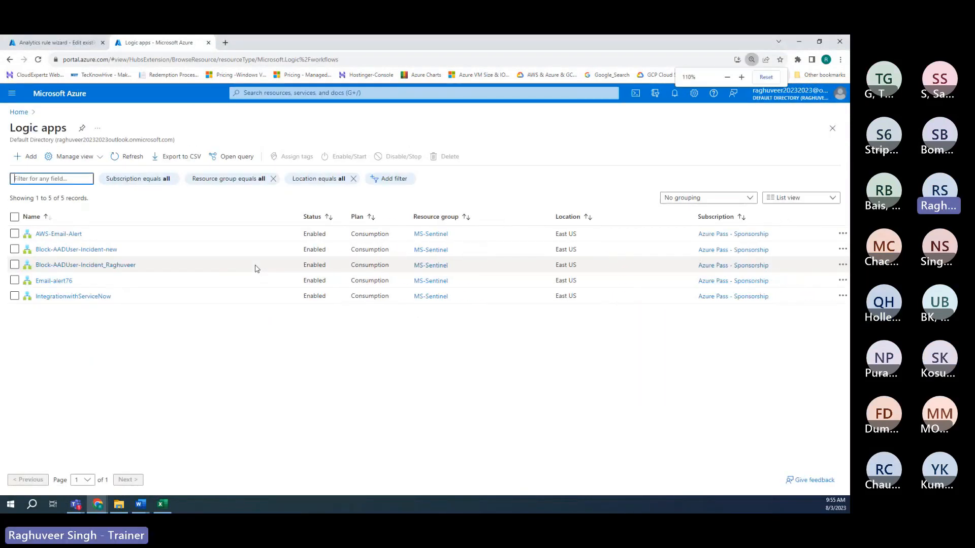
pyautogui.click(90, 265)
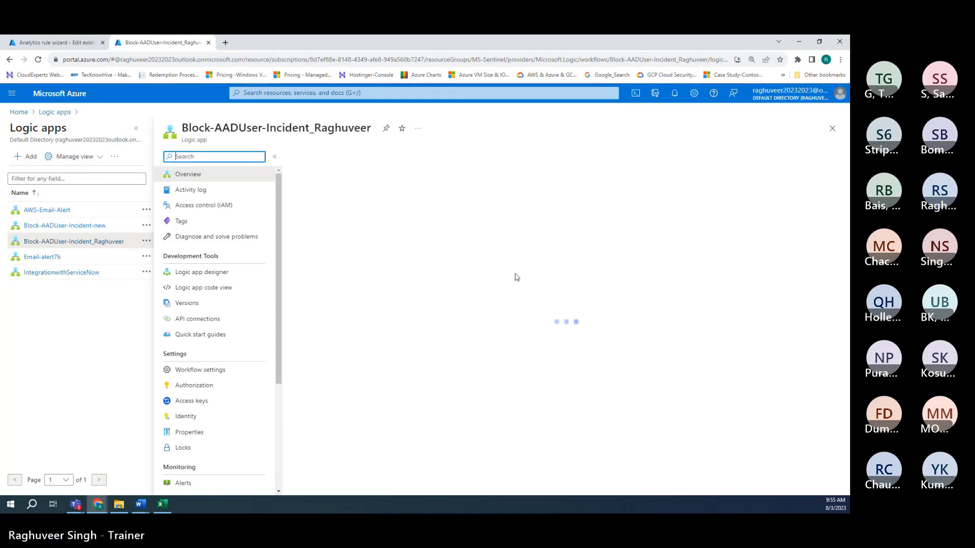
pyautogui.click(201, 272)
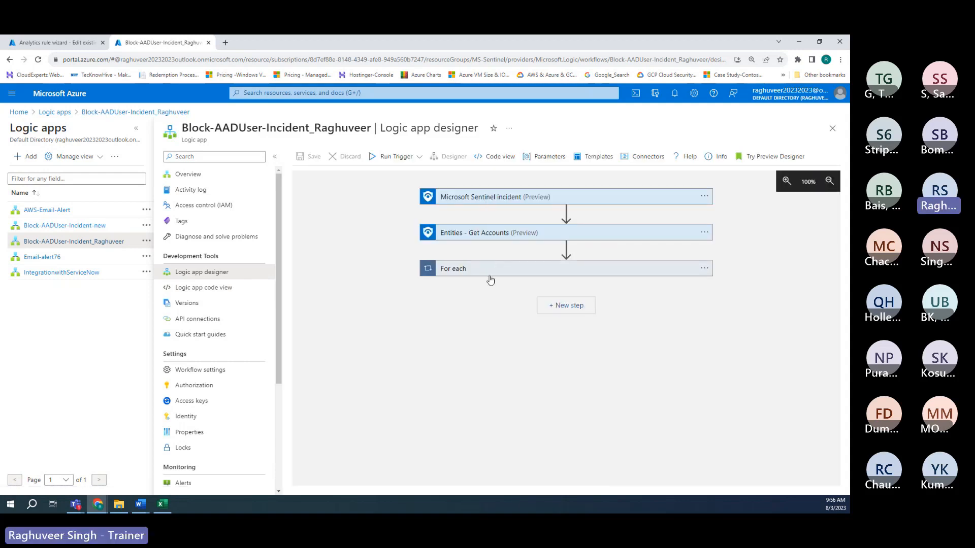
# - Expand the Sentinel incident trigger, Get Accounts and For each cards to inspect their connections
pyautogui.click(494, 202)
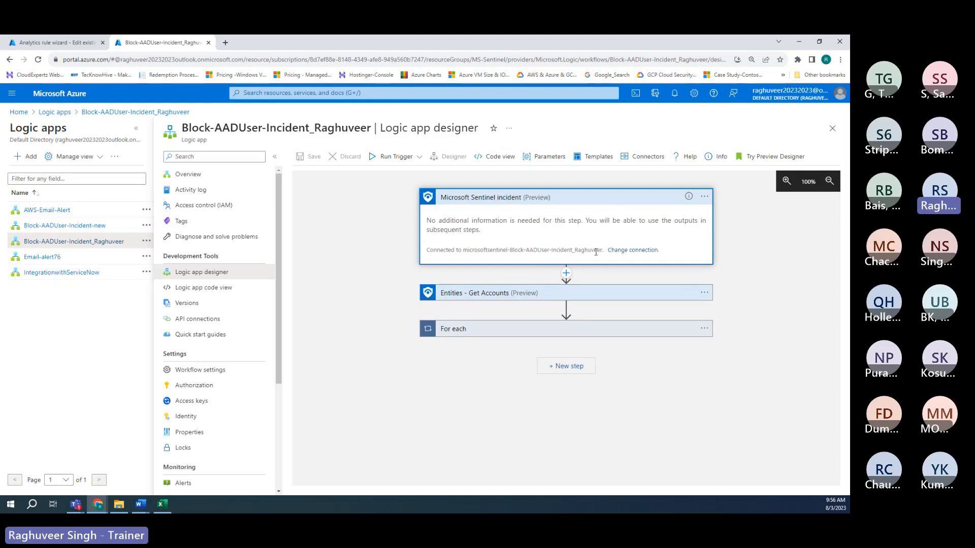
pyautogui.click(488, 295)
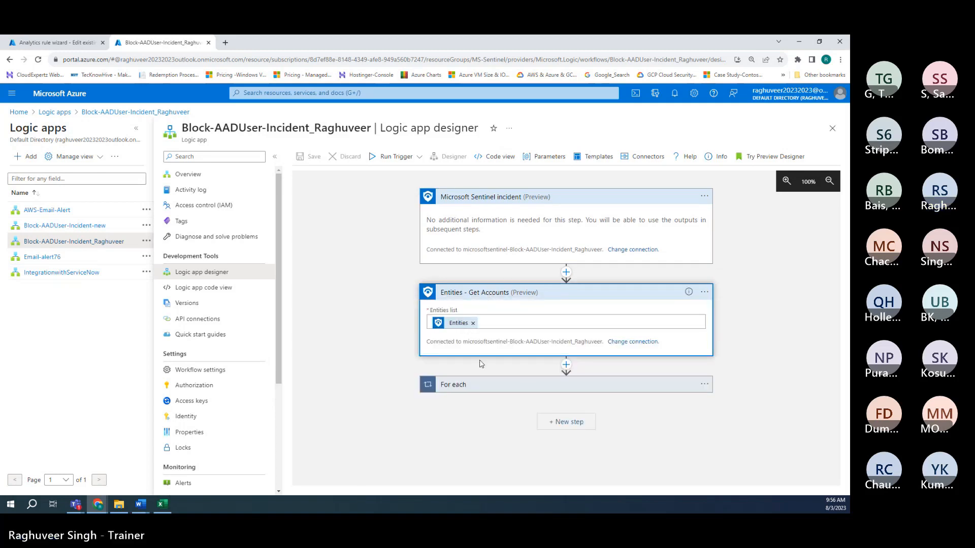
pyautogui.moveTo(519, 343); pyautogui.dragTo(578, 342)
pyautogui.click(500, 390)
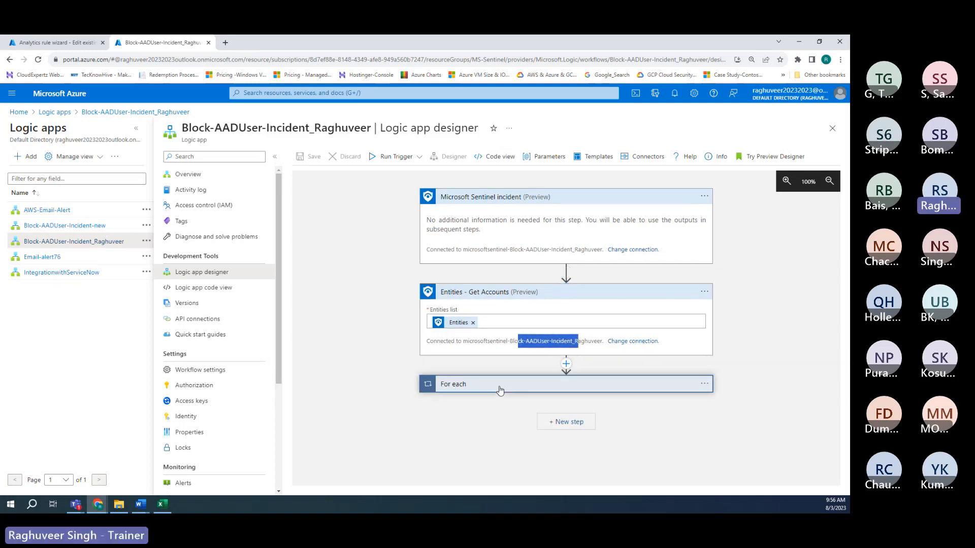
pyautogui.scroll(-2, 490, 377)
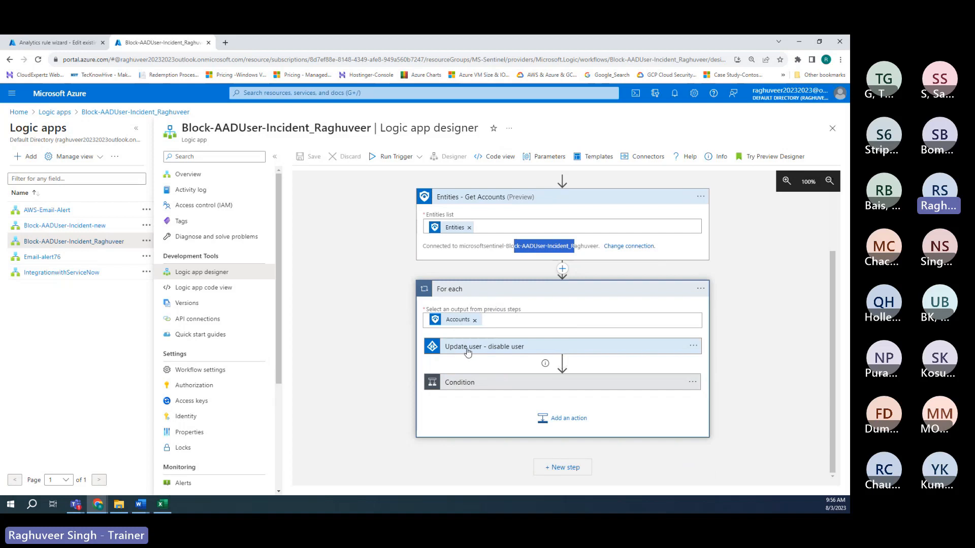
# - Confirm Update user sets Account Enabled to No, then list the logic app's API connections
pyautogui.click(514, 350)
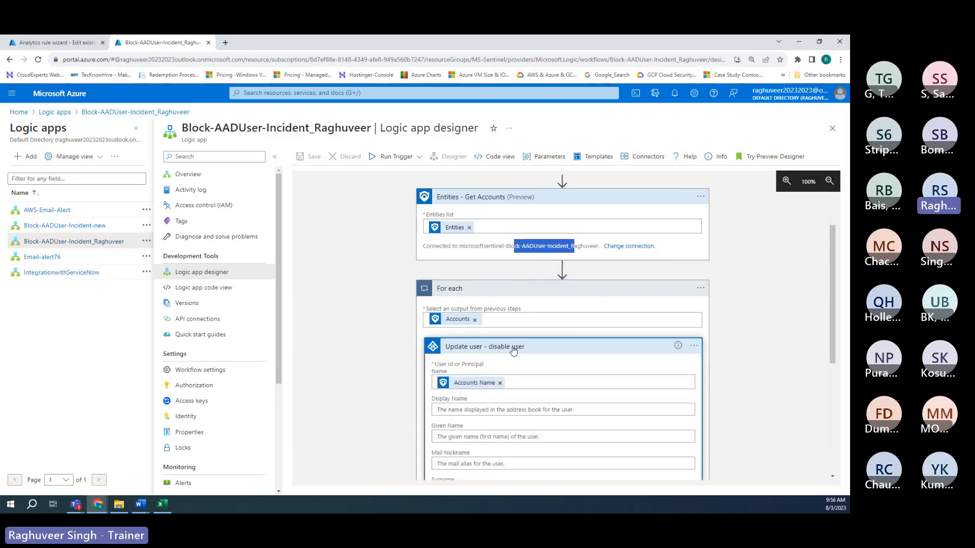
pyautogui.scroll(-3, 463, 302)
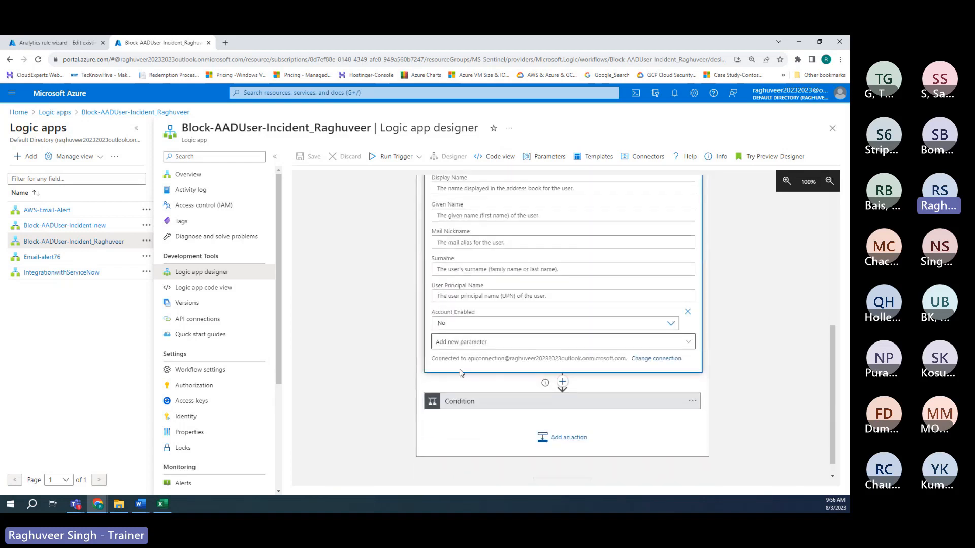
pyautogui.moveTo(468, 360); pyautogui.dragTo(628, 363)
pyautogui.hotkey('ctrl', 'c')
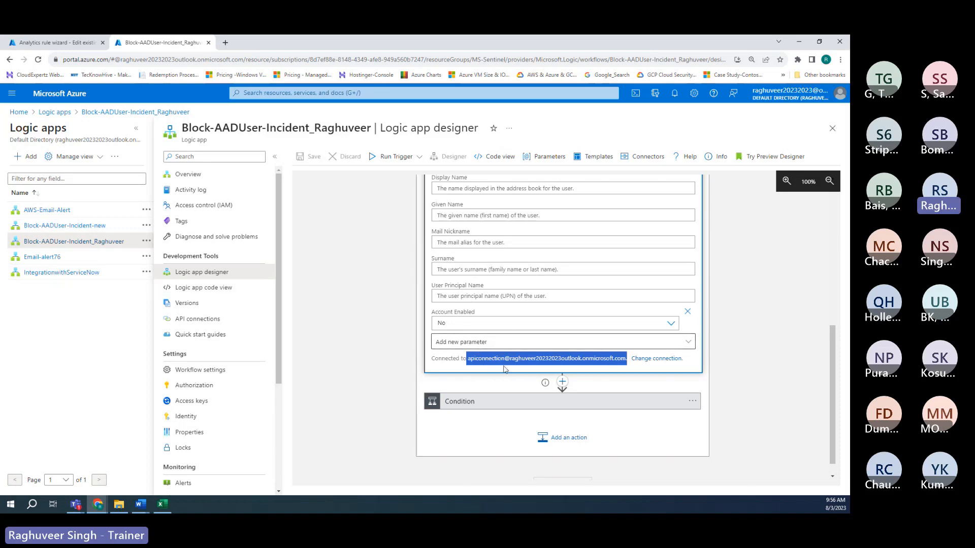
pyautogui.scroll(-1, 563, 436)
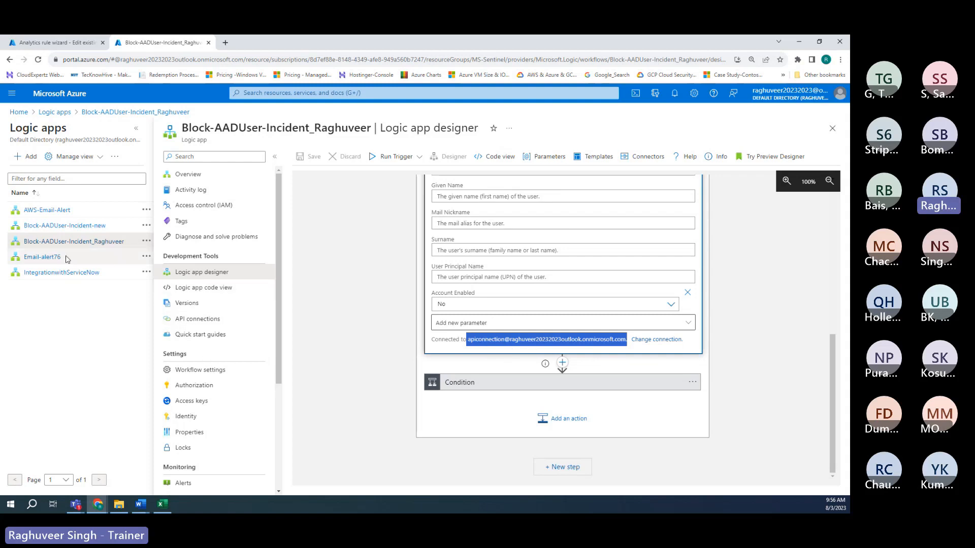
pyautogui.scroll(-1, 238, 355)
pyautogui.click(206, 276)
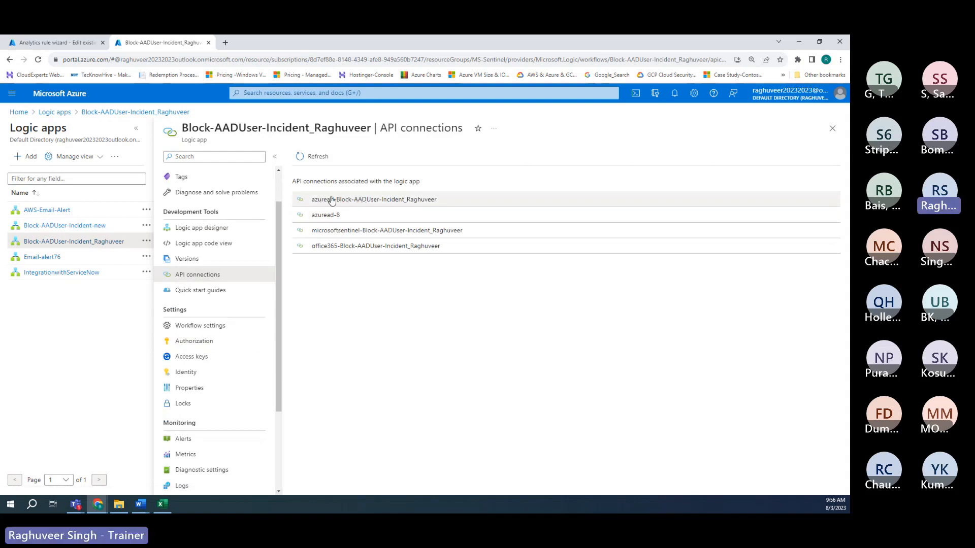
# - Open Edit API connection for azuread-Block-AADUser-Incident_Raghuveer and start Authorize to get the Microsoft sign-in window
pyautogui.click(326, 205)
pyautogui.click(366, 202)
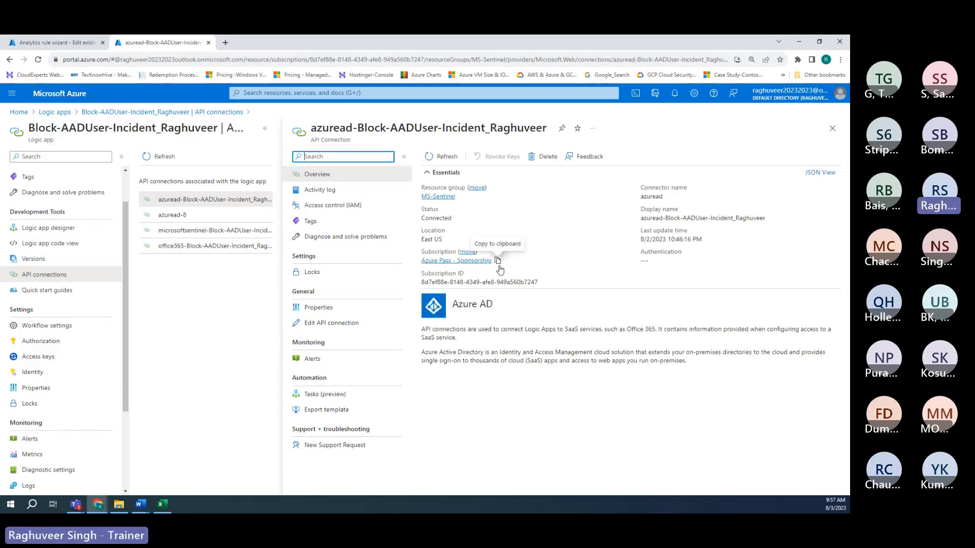
pyautogui.click(318, 323)
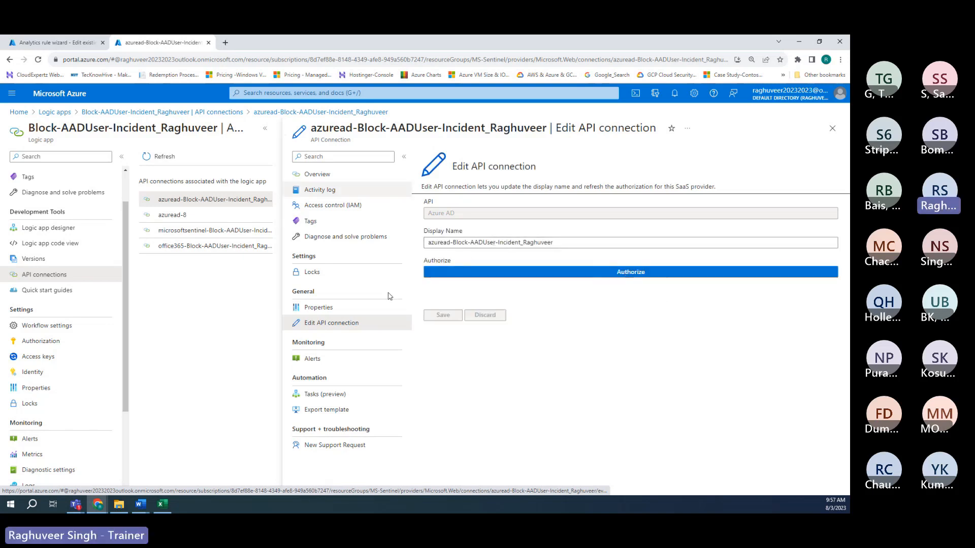
pyautogui.click(614, 273)
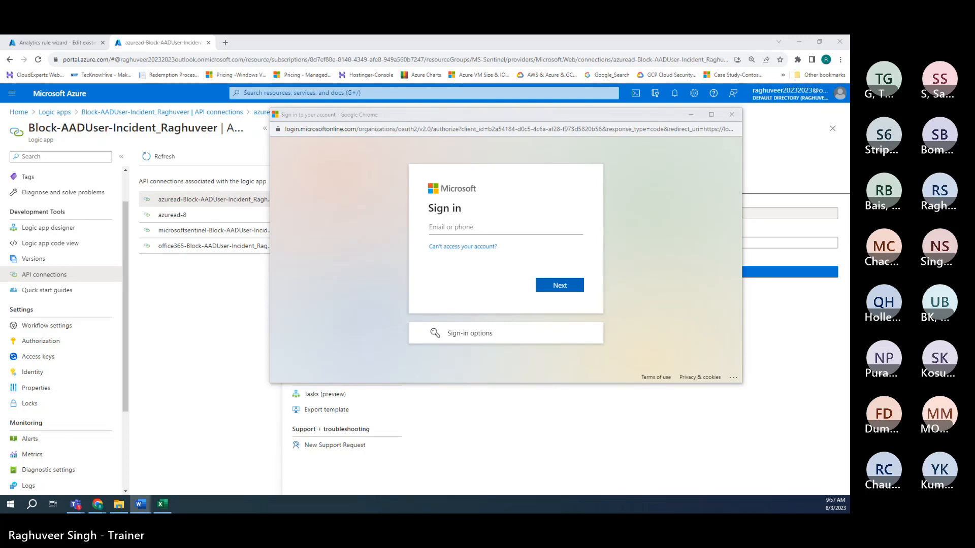
# - Paste the connection account's e-mail into the sign-in popup and continue
pyautogui.click(447, 231)
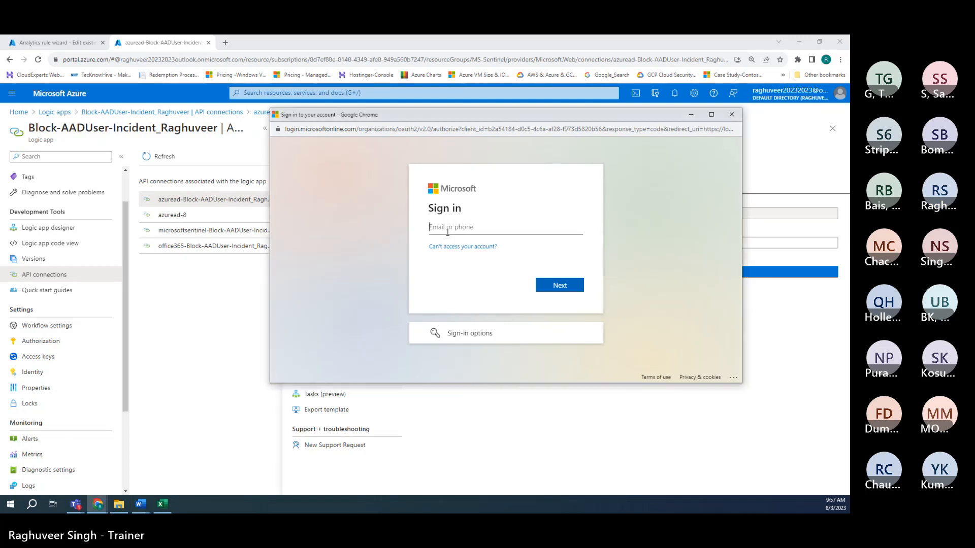
pyautogui.hotkey('ctrl', 'v')
pyautogui.click(557, 285)
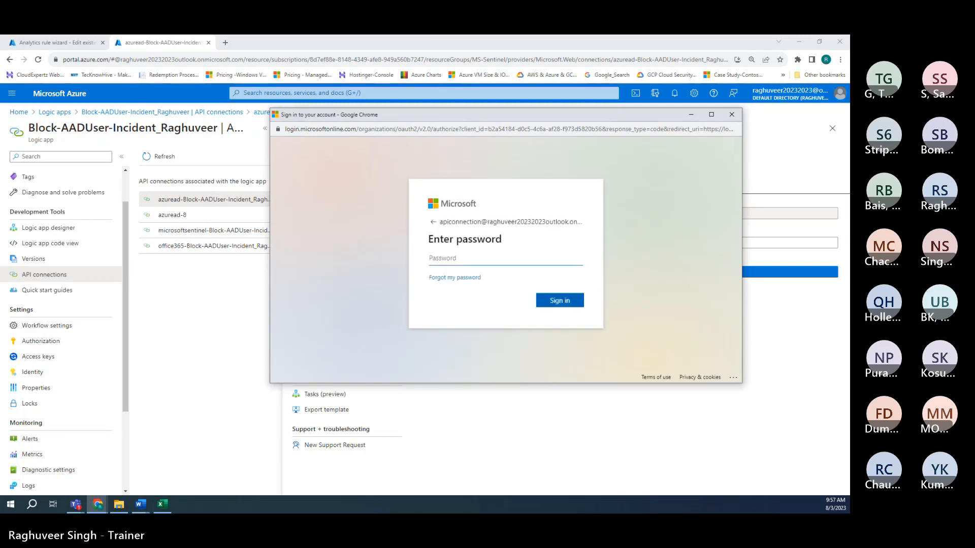
# - Paste the account password from the Word document, sign in, choose Ask later, and save the connection
pyautogui.hotkey('alt', 'Tab')
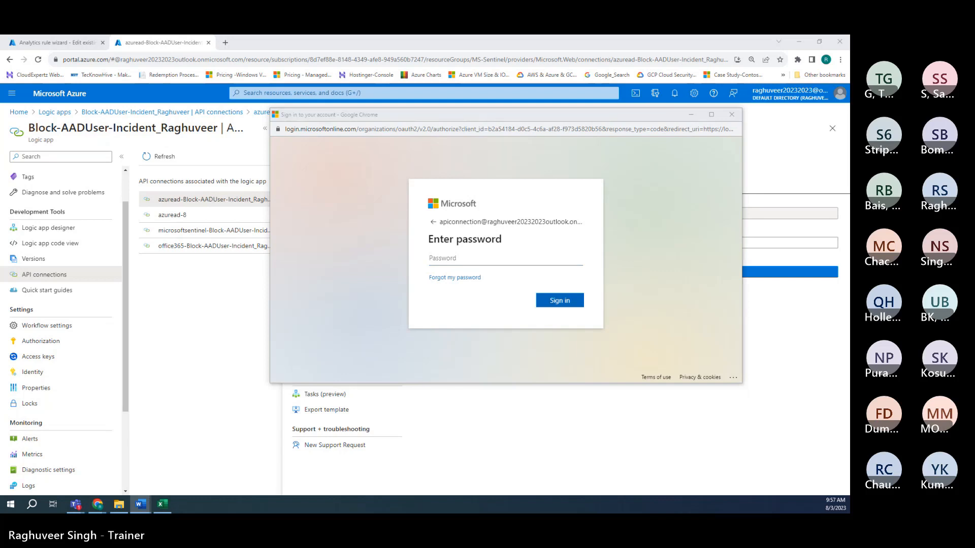
pyautogui.click(478, 256)
pyautogui.hotkey('ctrl', 'v')
pyautogui.click(545, 306)
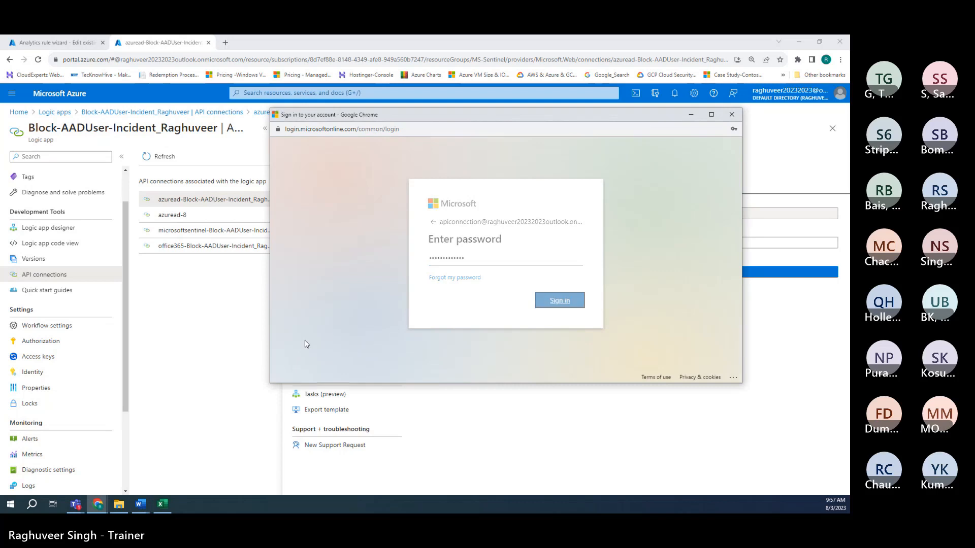
pyautogui.click(510, 334)
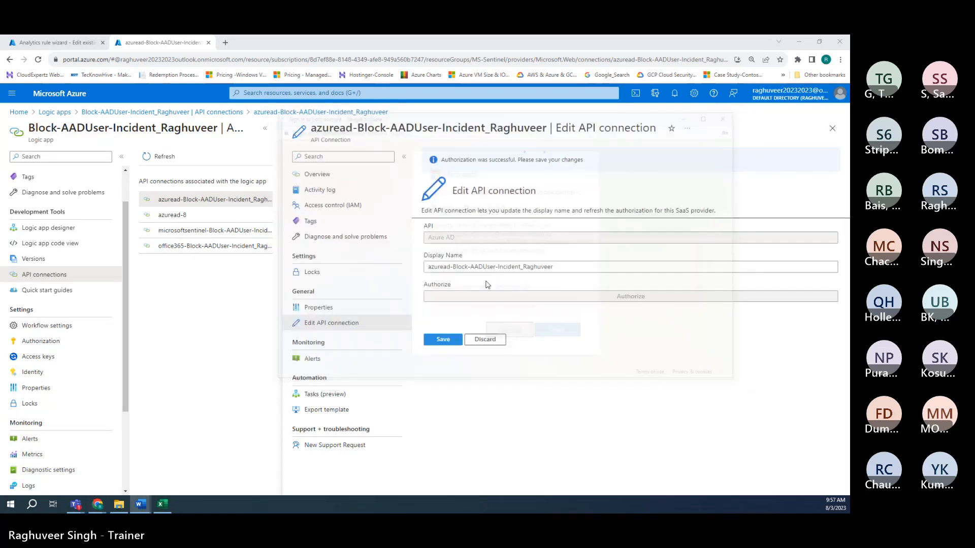
pyautogui.click(443, 339)
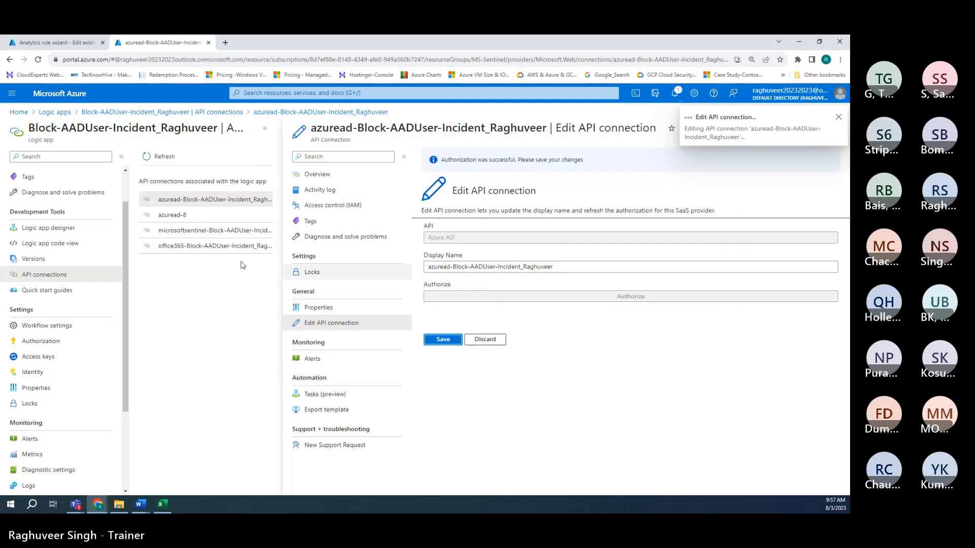
# - Review the microsoftsentinel connection's managed identity note and return to its overview
pyautogui.click(195, 231)
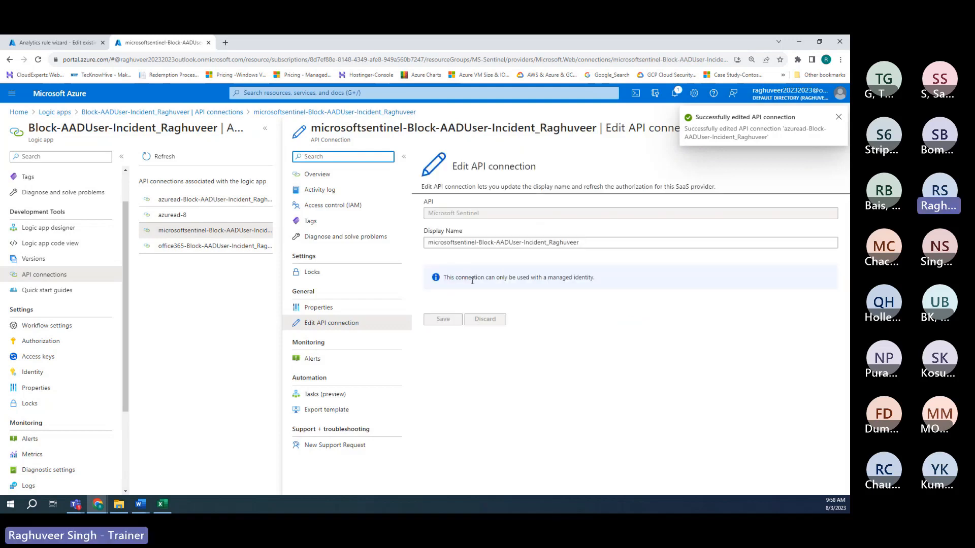
pyautogui.moveTo(464, 277); pyautogui.dragTo(591, 277)
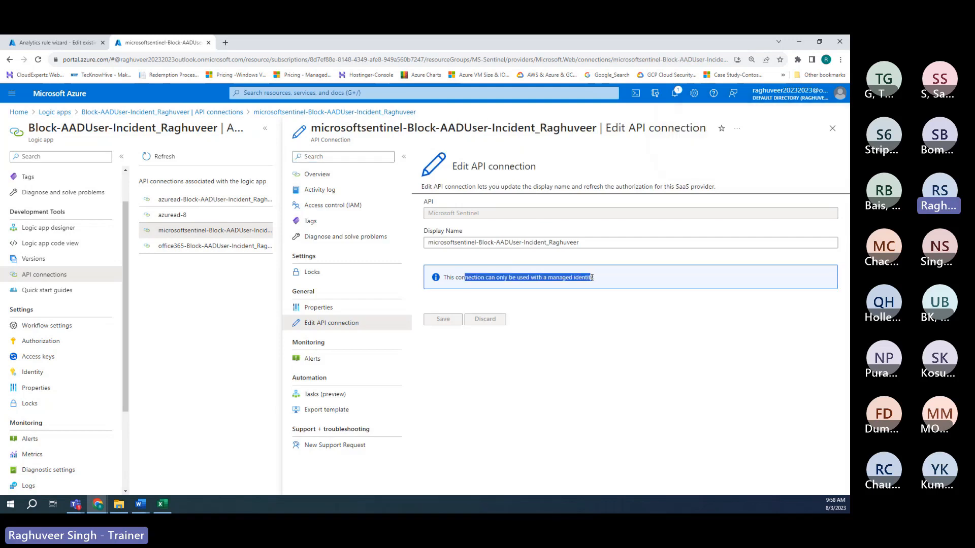
pyautogui.click(315, 177)
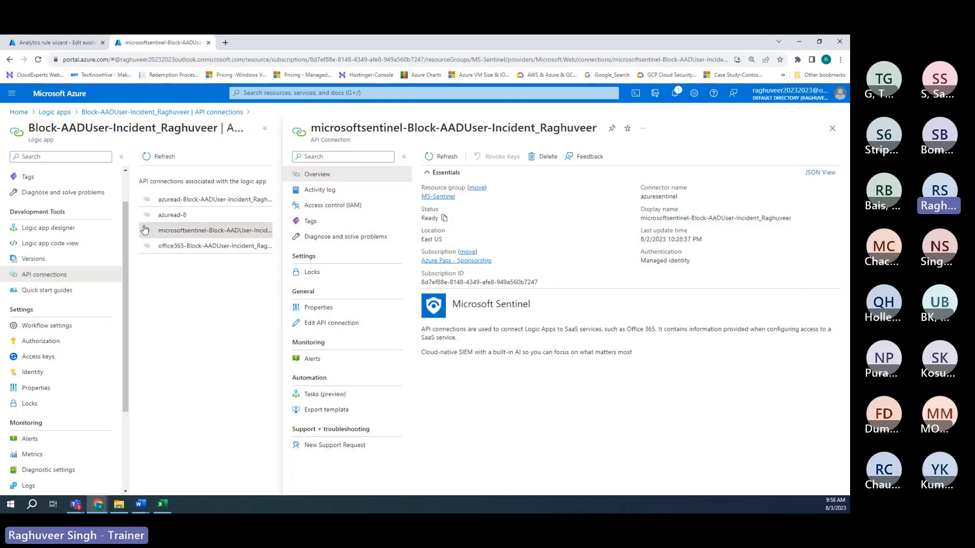
# - Check that the azuread connection's Overview shows Connected status, then close its details
pyautogui.click(174, 199)
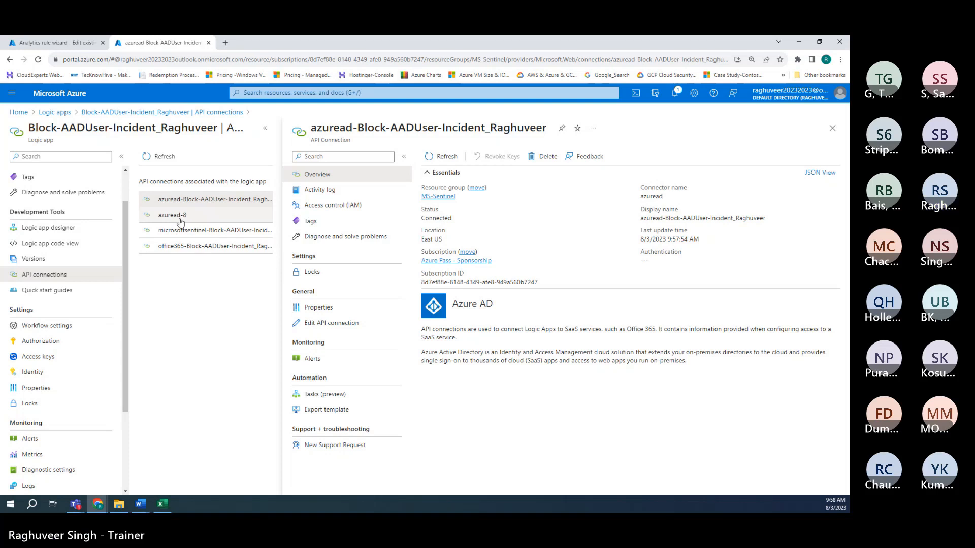
pyautogui.moveTo(199, 217); pyautogui.dragTo(155, 224)
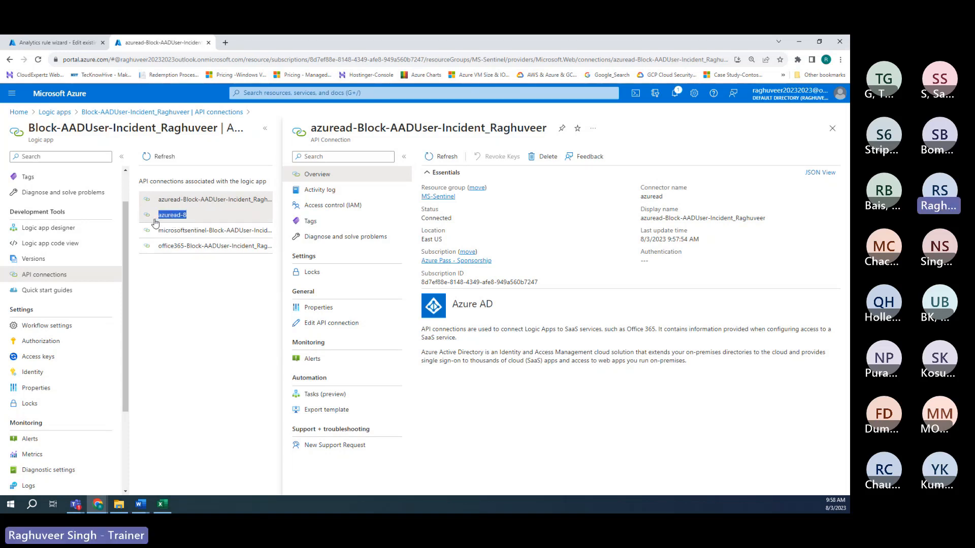
pyautogui.click(832, 128)
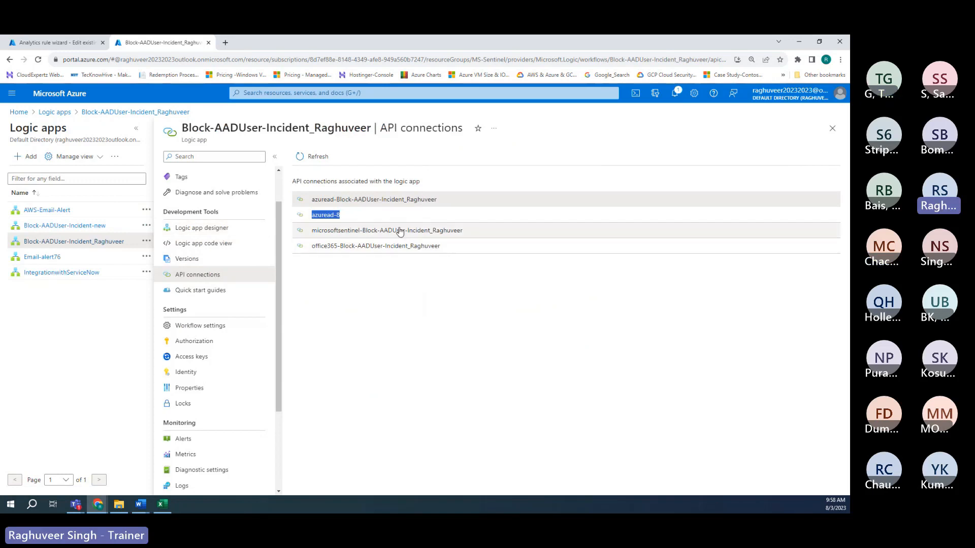
# - Go to Sentinel-LAW Analytics and open the Azure Portal - Brute Force Attack rule in Edit mode
pyautogui.click(266, 92)
pyautogui.click(309, 256)
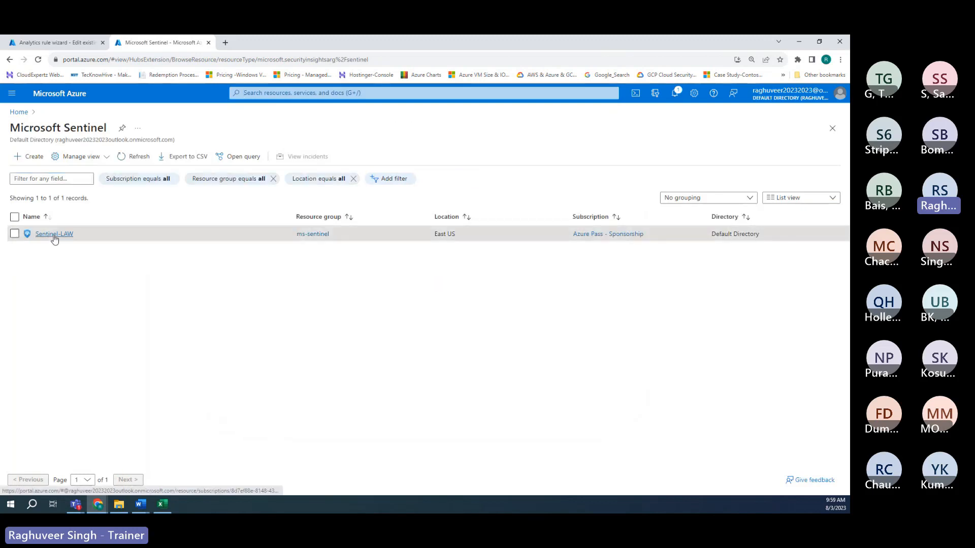
pyautogui.click(54, 233)
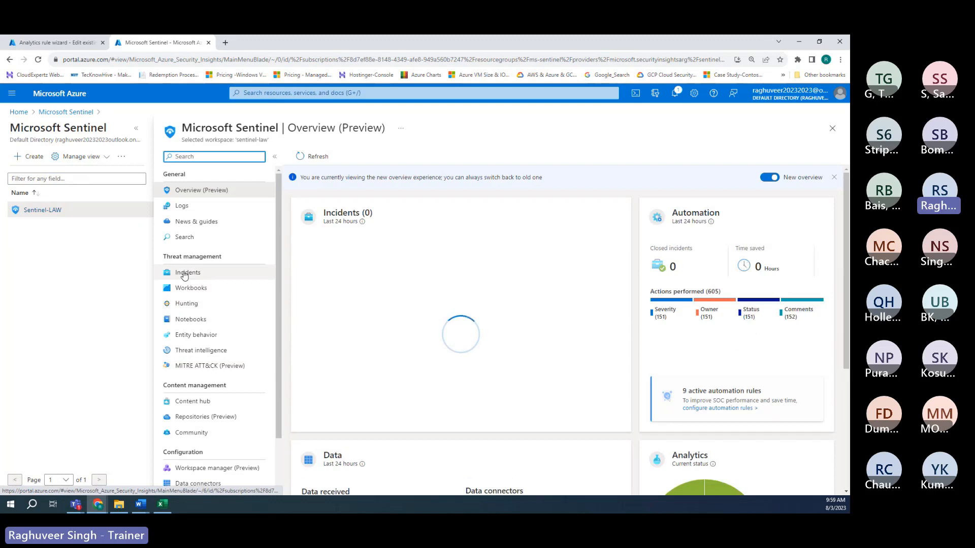
pyautogui.scroll(-1, 184, 330)
pyautogui.click(183, 442)
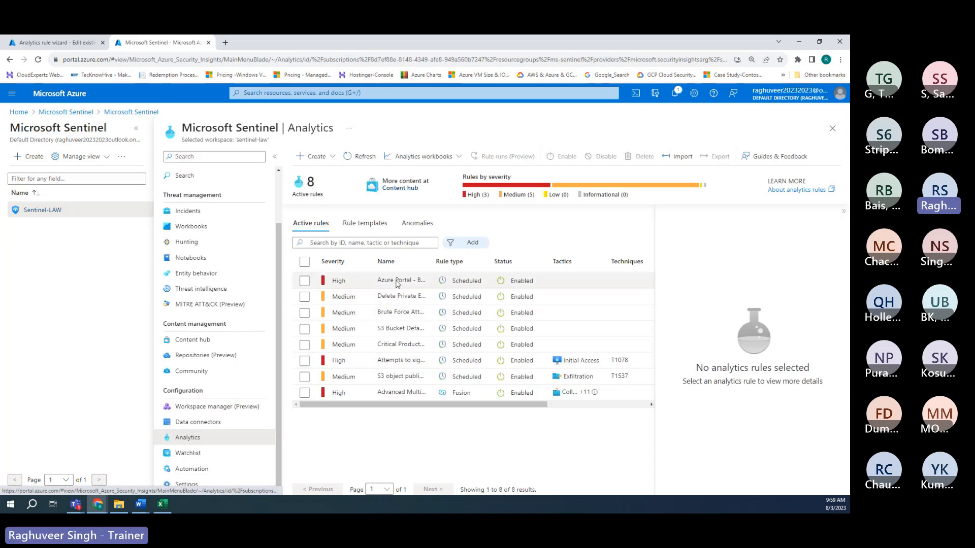
pyautogui.click(397, 283)
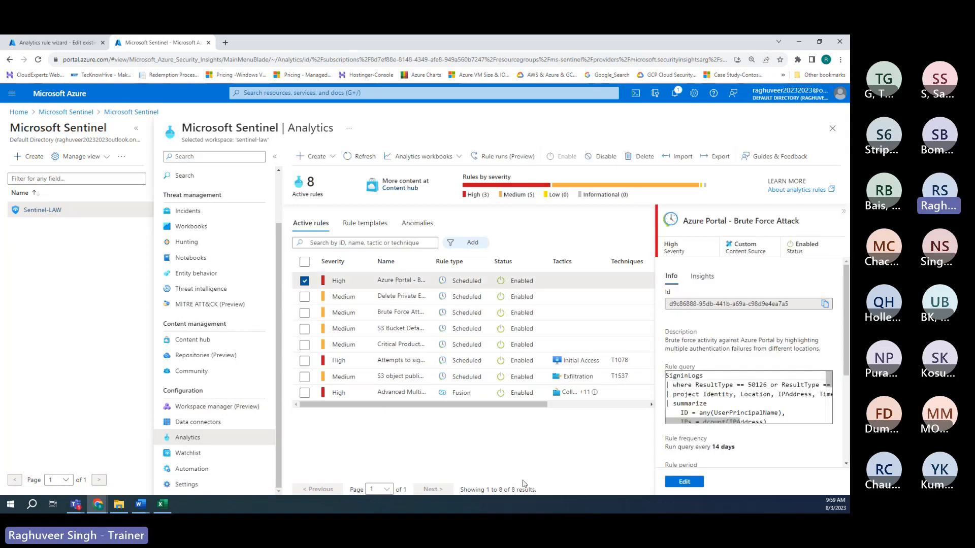
pyautogui.click(675, 482)
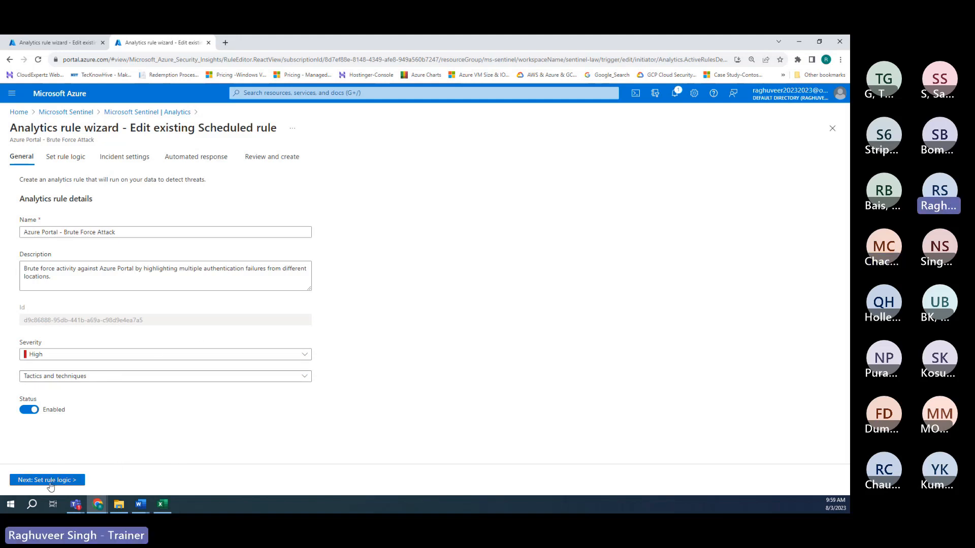
# - Move to the rule's Automated response step showing BlockADUser-AutomationRule, then minimize the Chrome window
pyautogui.click(114, 155)
pyautogui.click(196, 157)
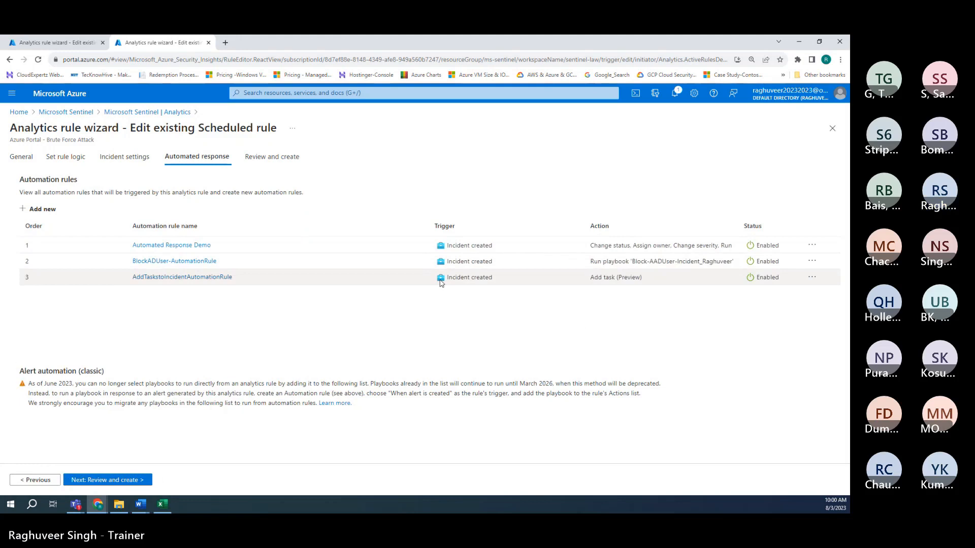
pyautogui.click(798, 42)
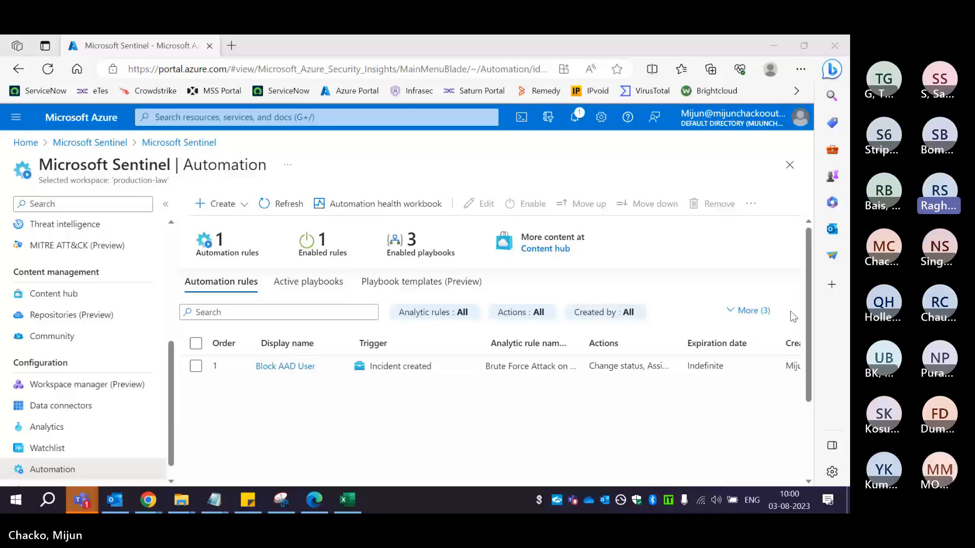
# - Bring the Edge window with the Sentinel Automation page for production-law to the front
pyautogui.click(322, 438)
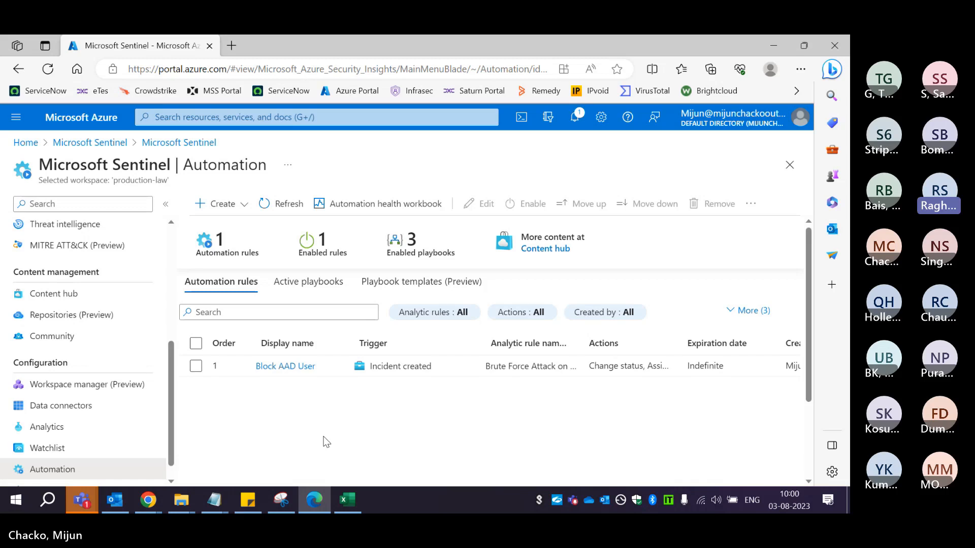
# - Duplicate the Sentinel Automation tab and sign in with the test account in the new tab
pyautogui.rightClick(164, 48)
pyautogui.click(203, 145)
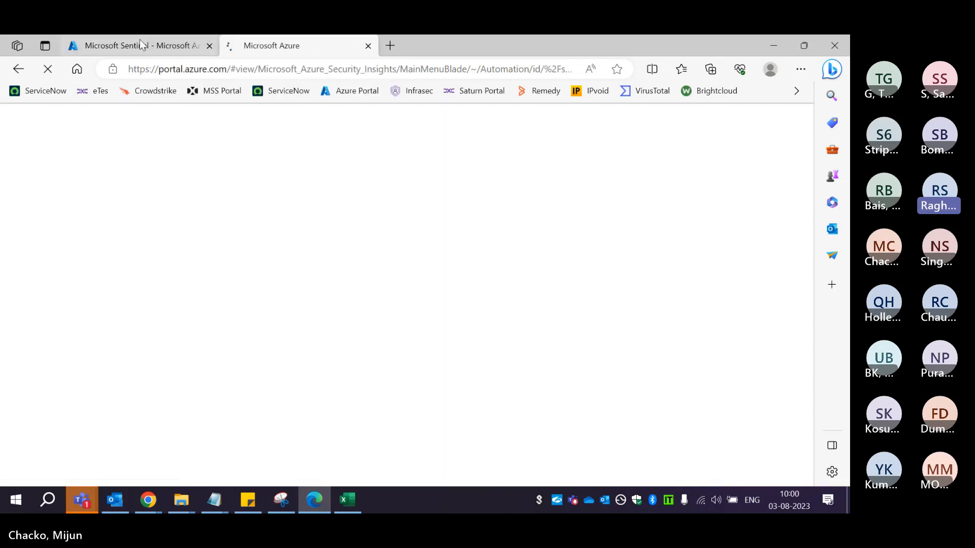
pyautogui.click(142, 45)
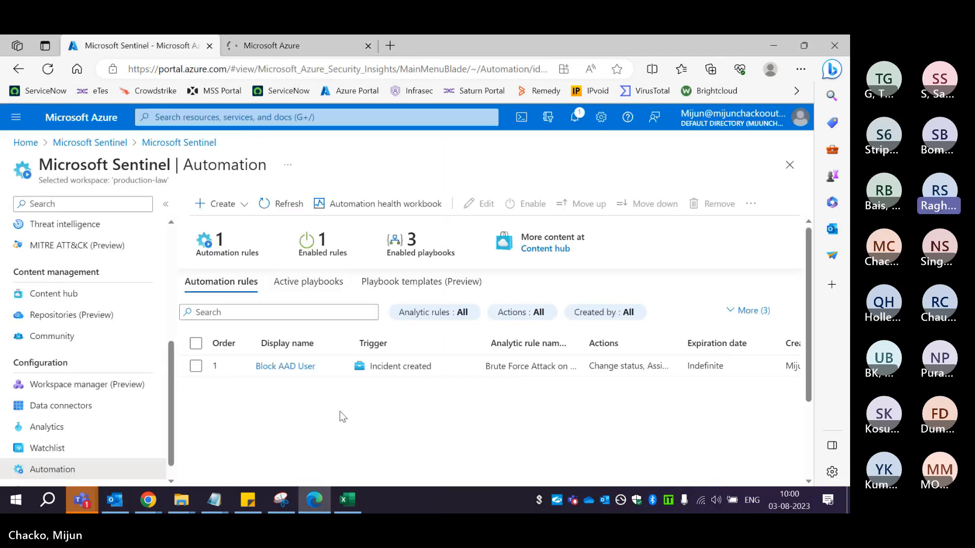
pyautogui.click(293, 42)
pyautogui.click(404, 253)
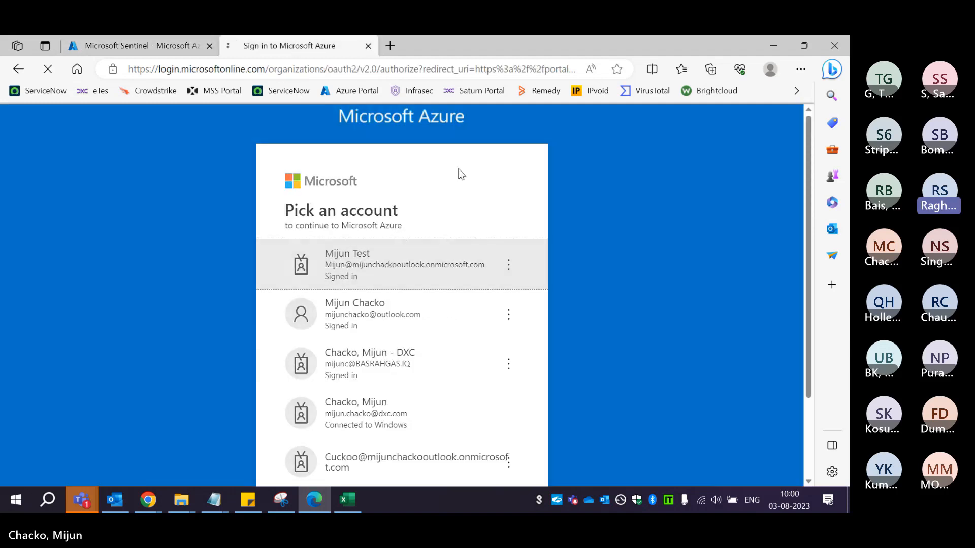
pyautogui.click(104, 45)
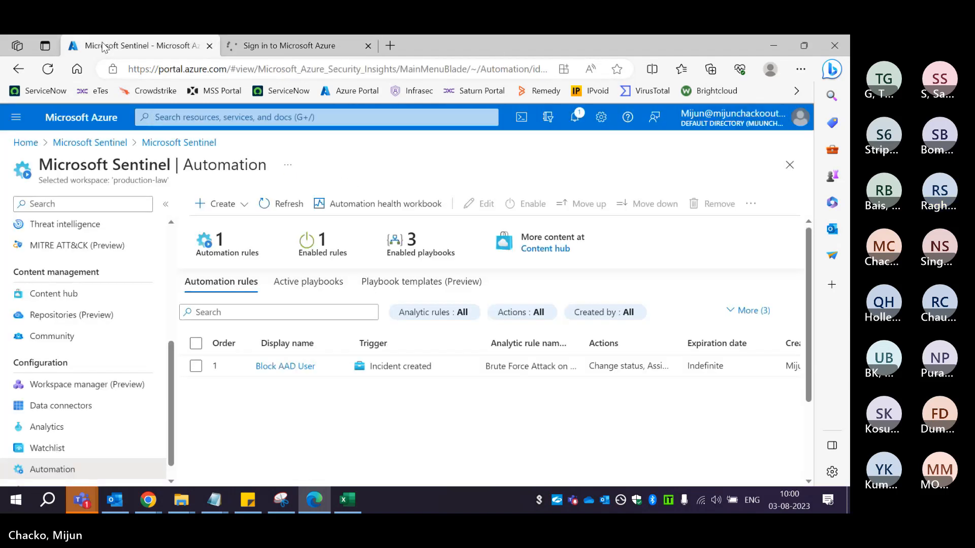
pyautogui.click(269, 47)
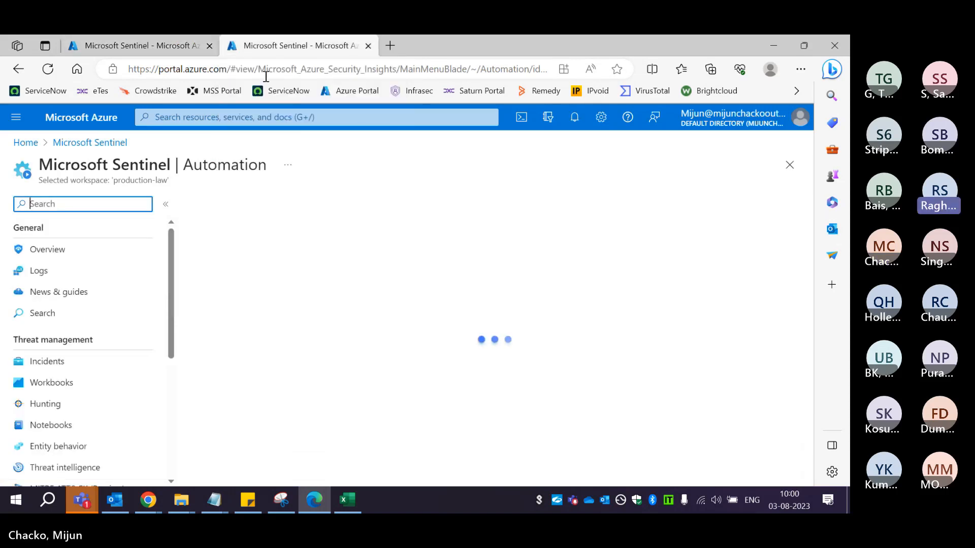
# - Open Incidents and review details of High-severity Brute Force Attack incidents 55 and 54
pyautogui.click(46, 362)
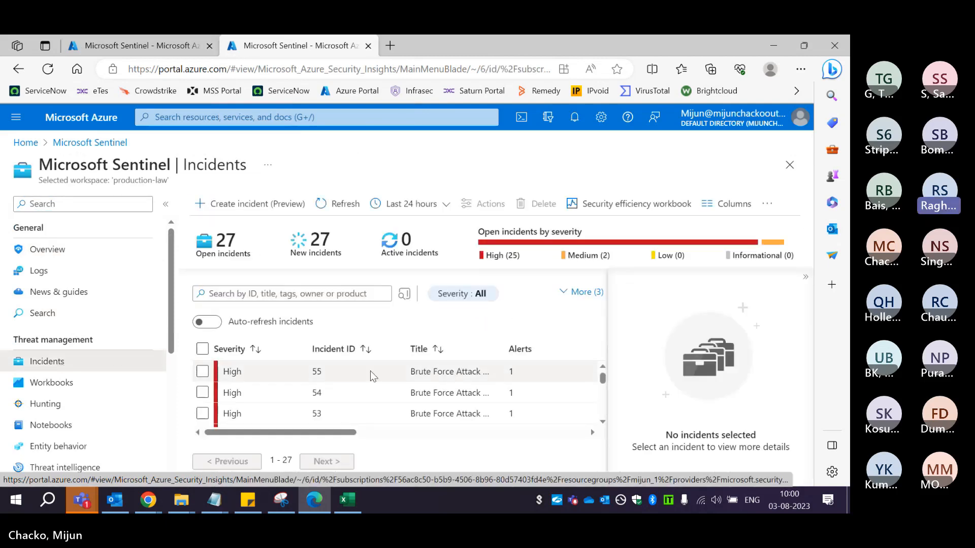
pyautogui.click(283, 376)
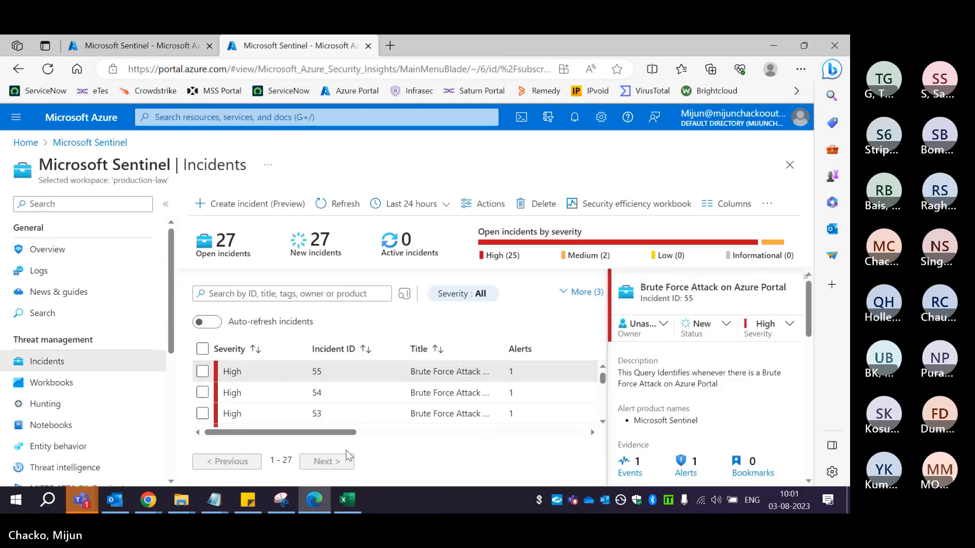
pyautogui.moveTo(331, 432); pyautogui.dragTo(440, 438)
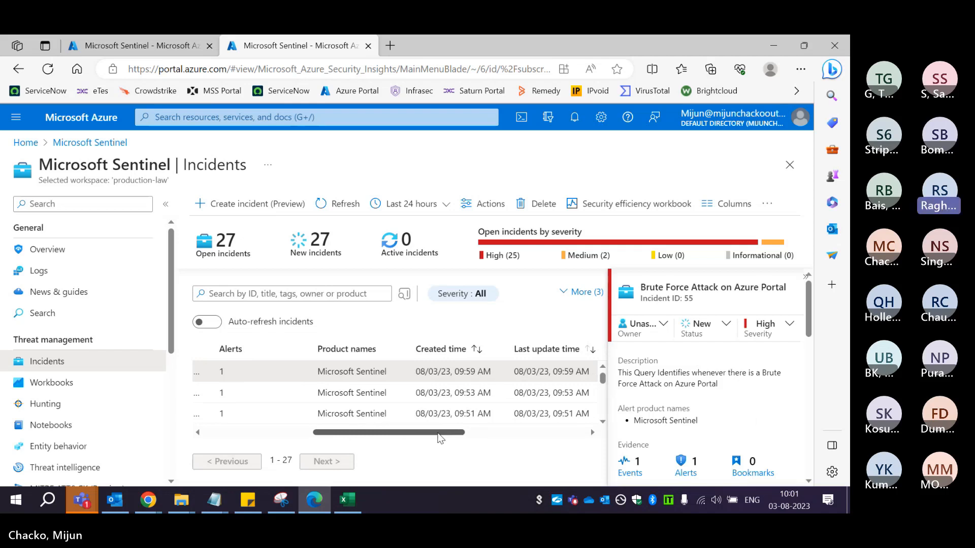
pyautogui.moveTo(440, 437); pyautogui.dragTo(295, 435)
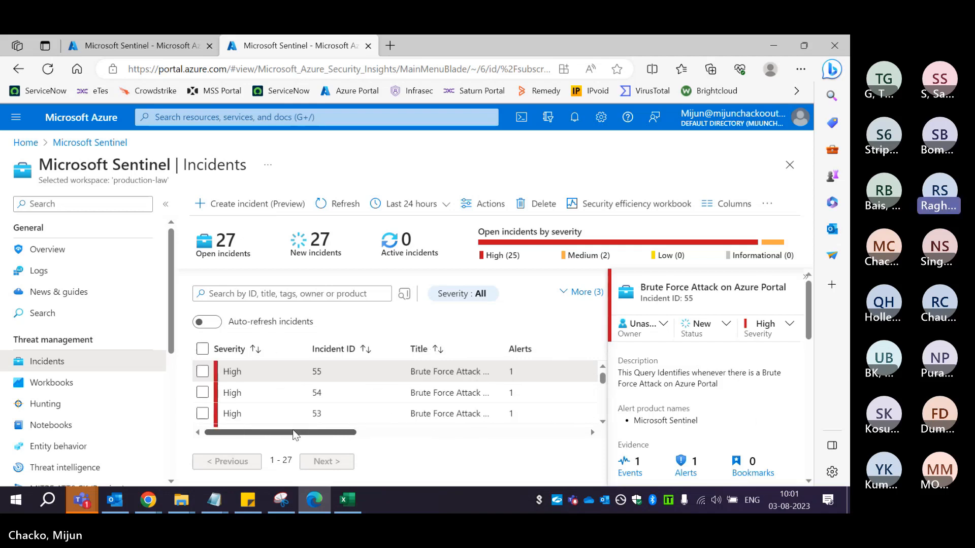
pyautogui.click(265, 395)
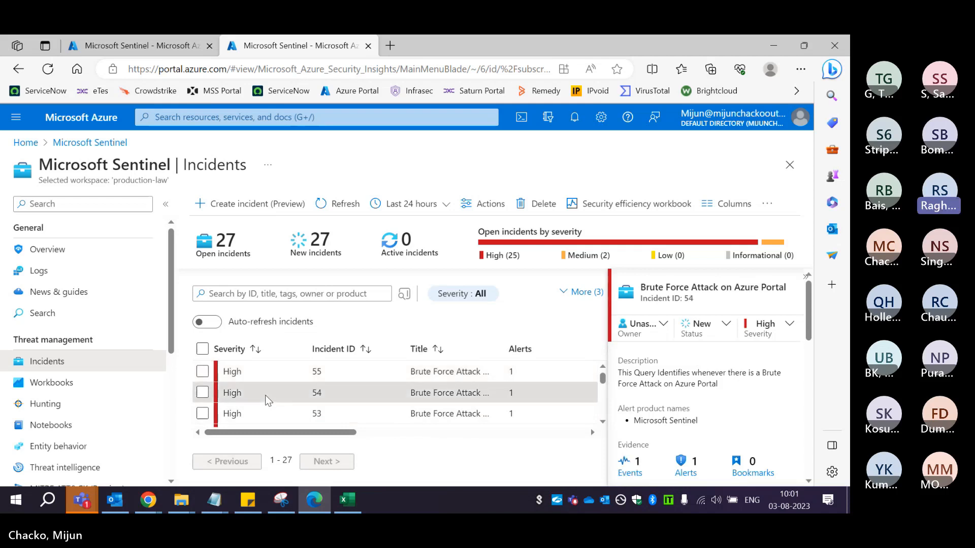
pyautogui.moveTo(307, 433); pyautogui.dragTo(264, 434)
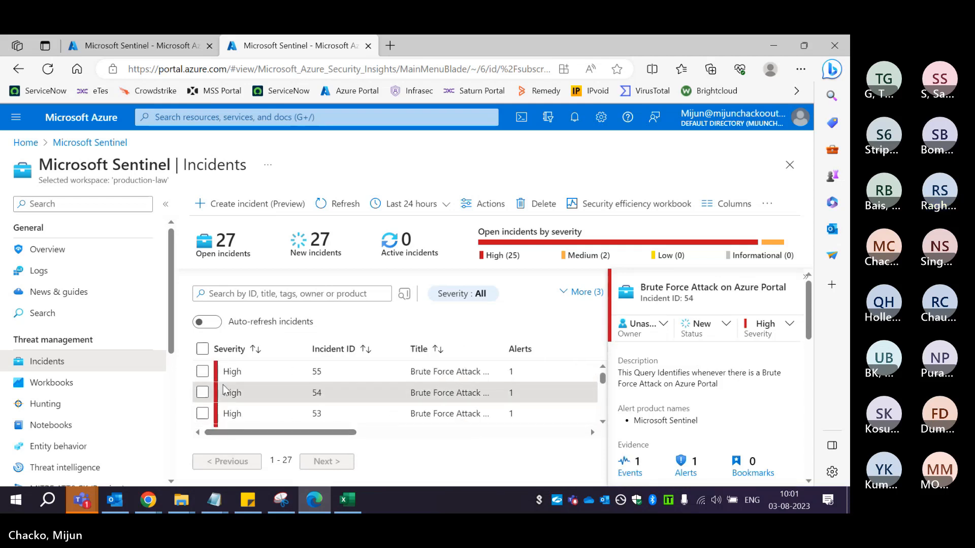
pyautogui.click(249, 371)
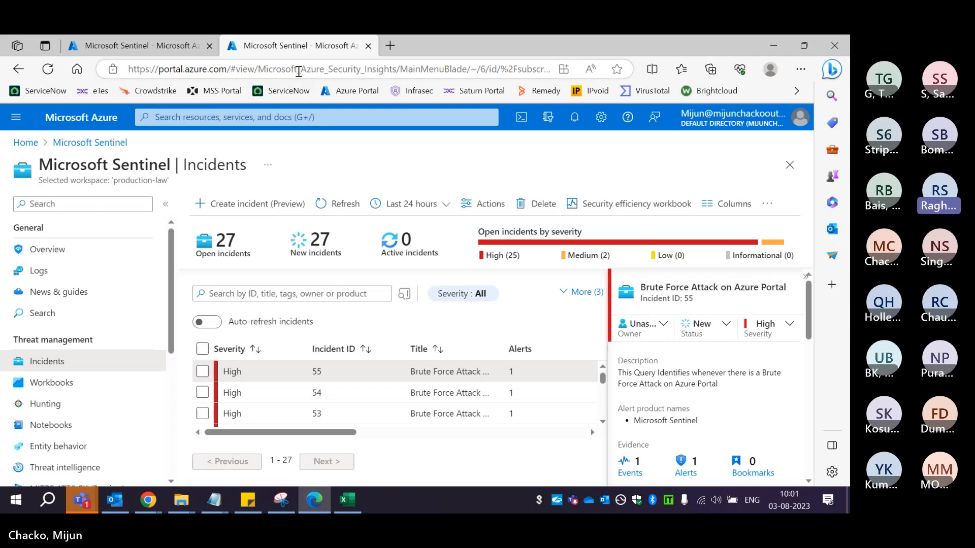
# - Duplicate the incidents tab and switch to the new copy
pyautogui.rightClick(335, 49)
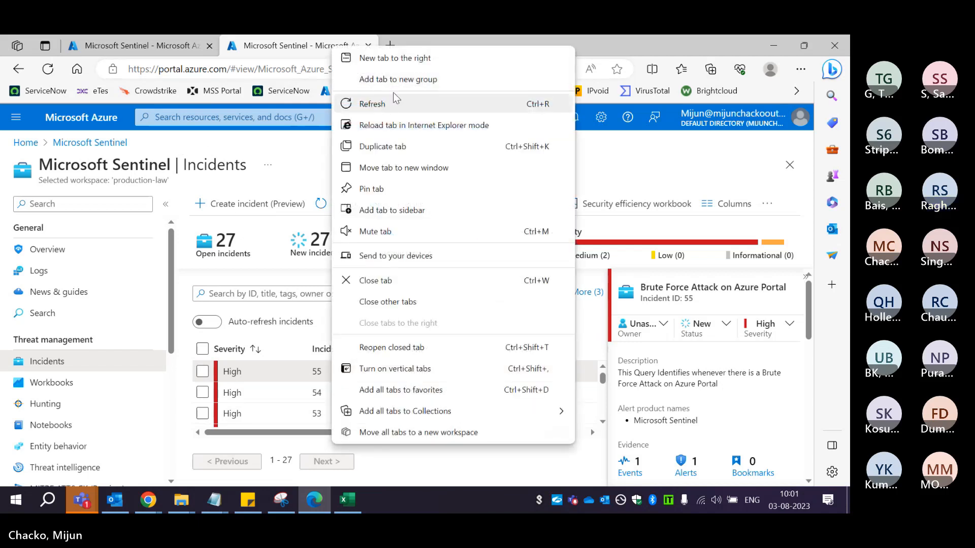
pyautogui.click(386, 146)
pyautogui.click(301, 45)
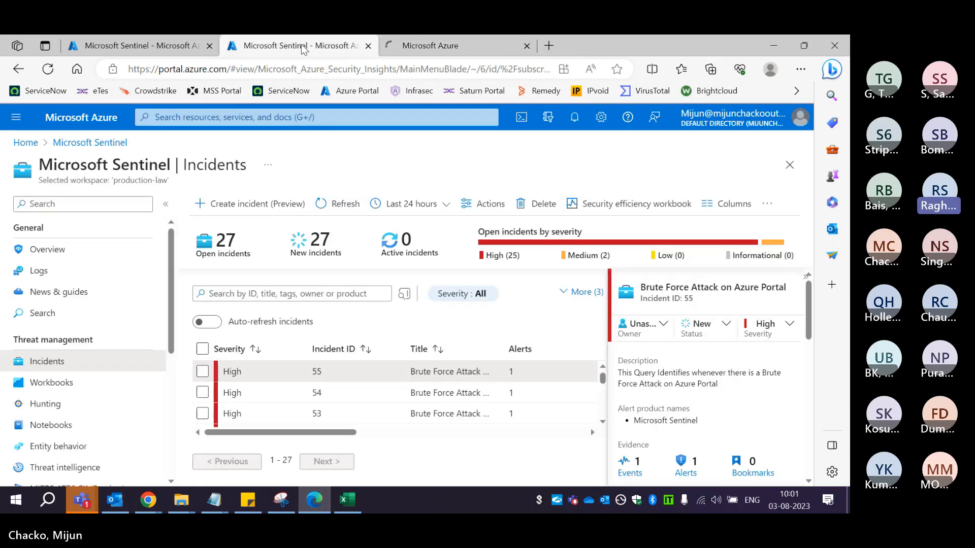
pyautogui.click(435, 42)
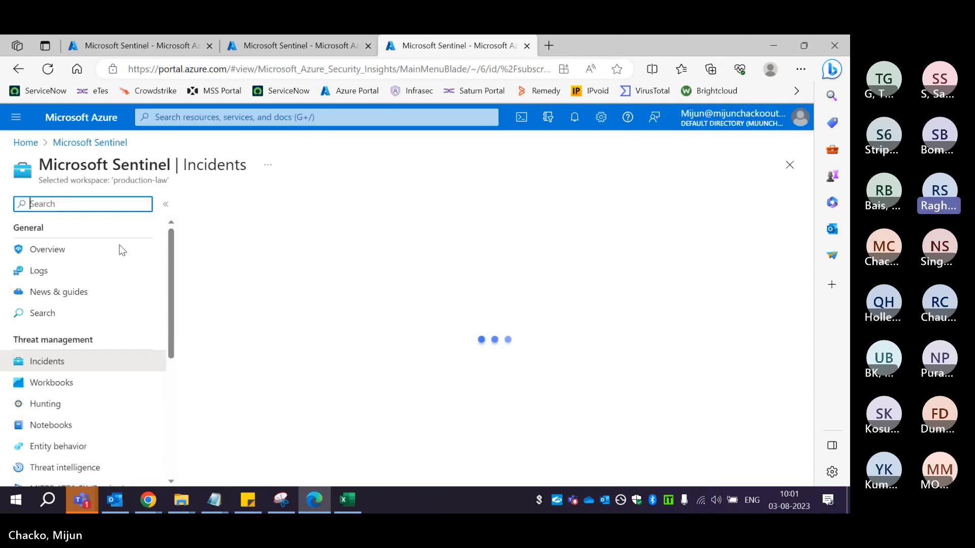
# - From Azure Home, search 'az' to open Azure Active Directory and show its All users list
pyautogui.click(26, 142)
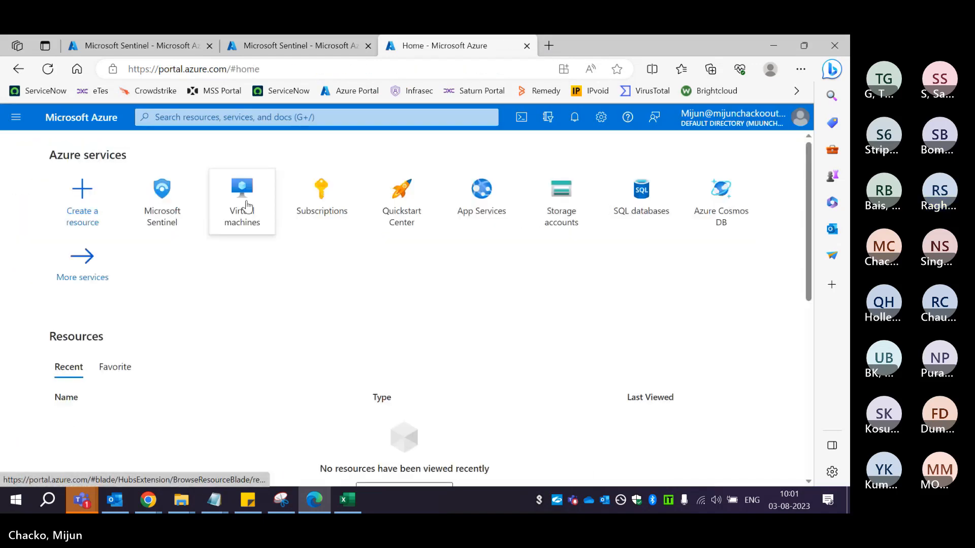
pyautogui.click(267, 120)
pyautogui.write('azu')
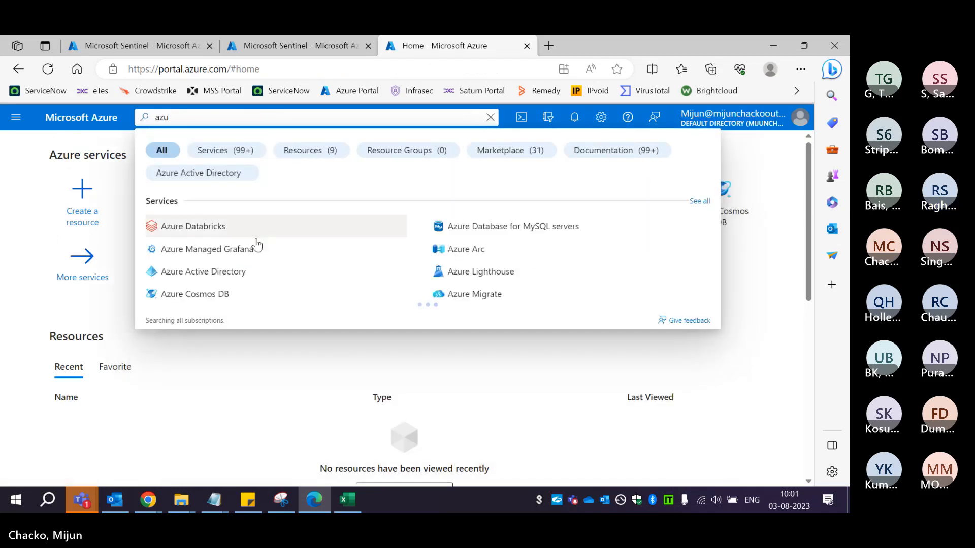
pyautogui.click(218, 272)
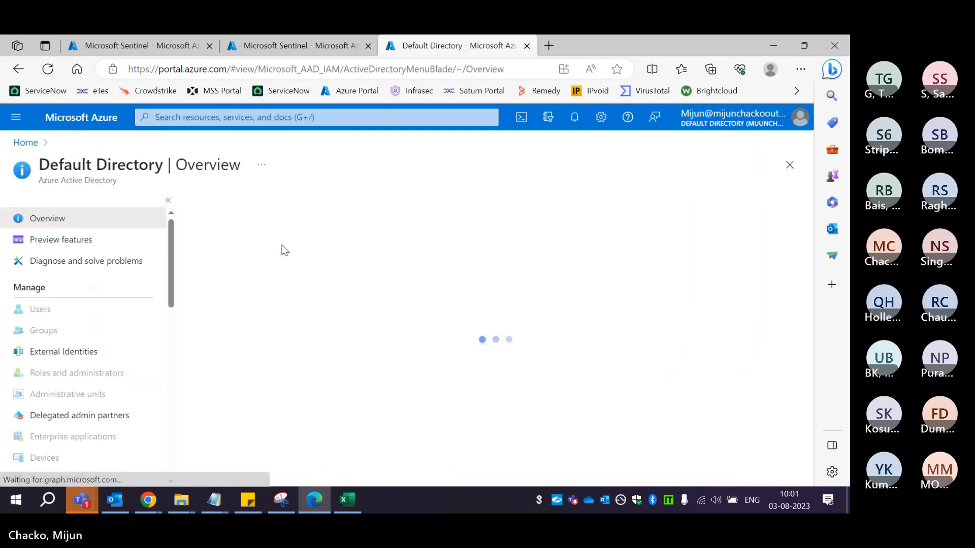
pyautogui.click(40, 309)
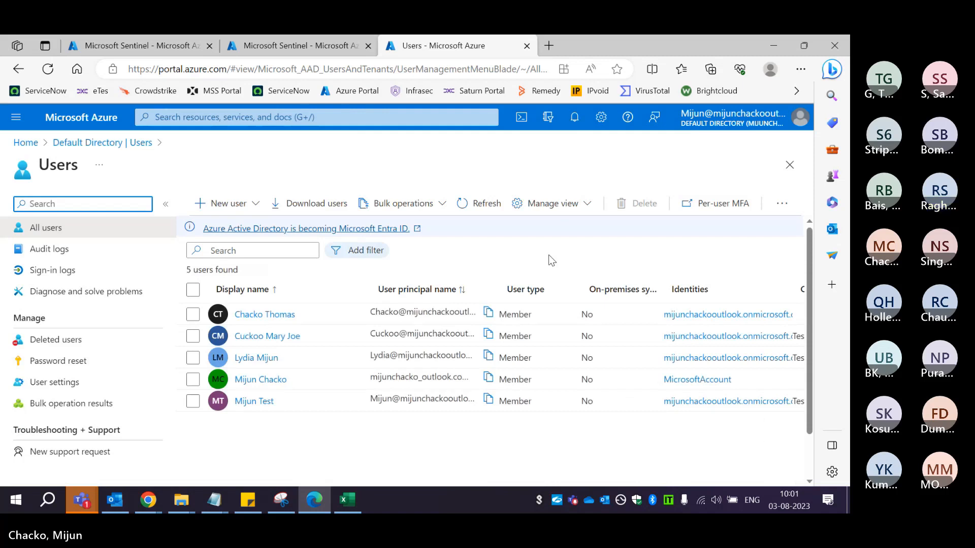
# - Check the attacked user's Account status is disabled and review their failed Azure Portal sign-ins from Sydney
pyautogui.click(252, 361)
pyautogui.scroll(-3, 423, 279)
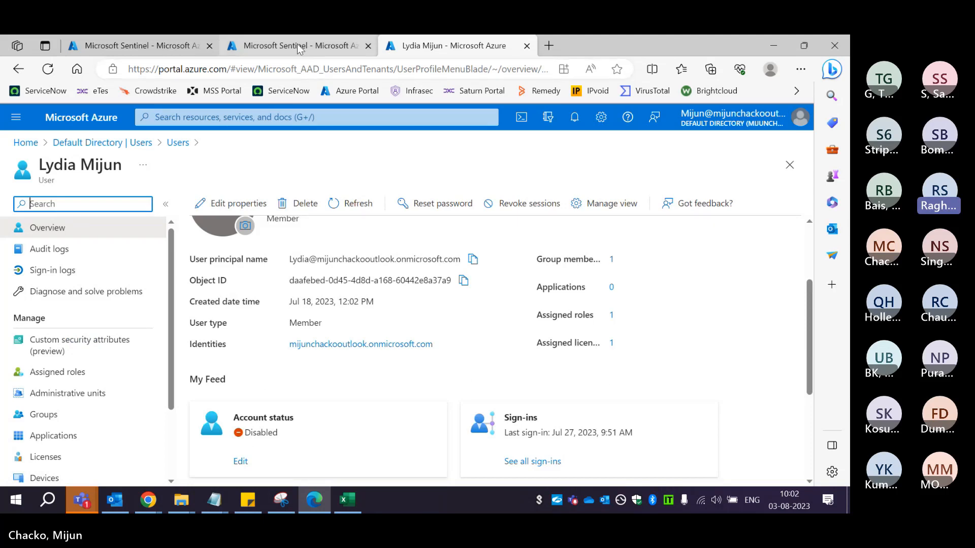
pyautogui.click(52, 270)
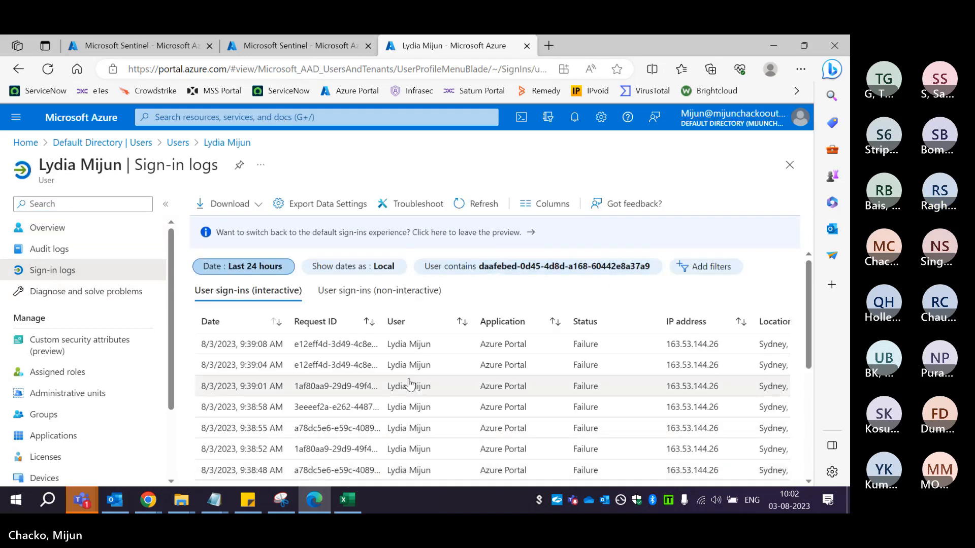
pyautogui.scroll(-1, 425, 374)
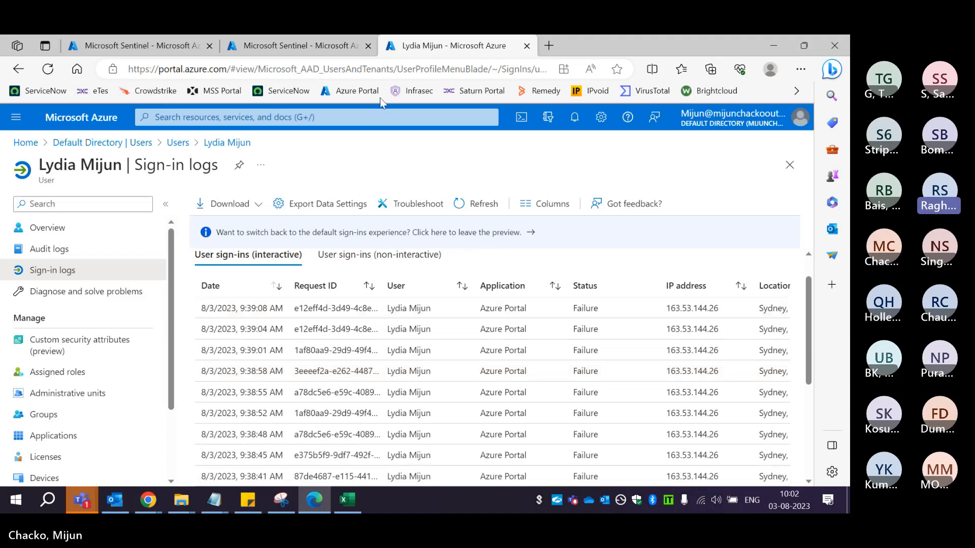
pyautogui.click(305, 47)
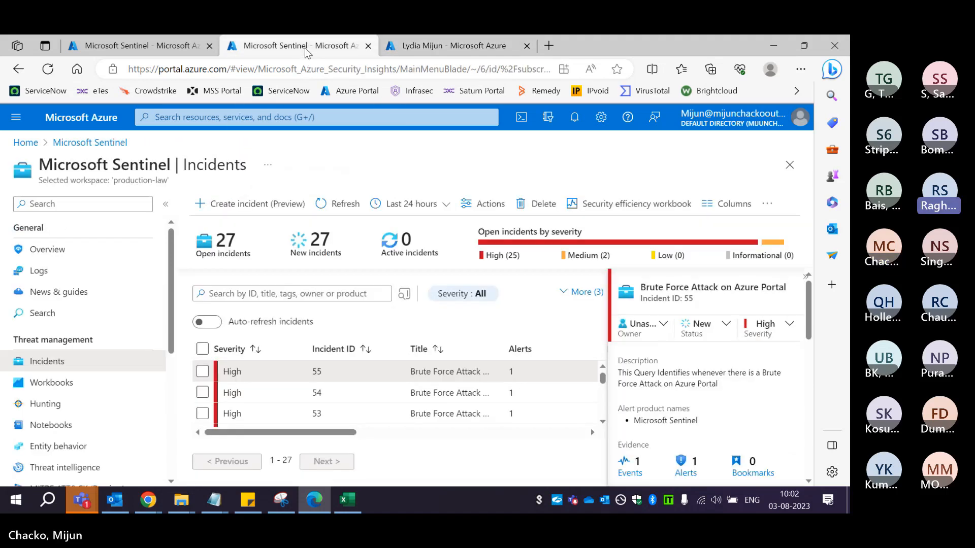
pyautogui.click(447, 46)
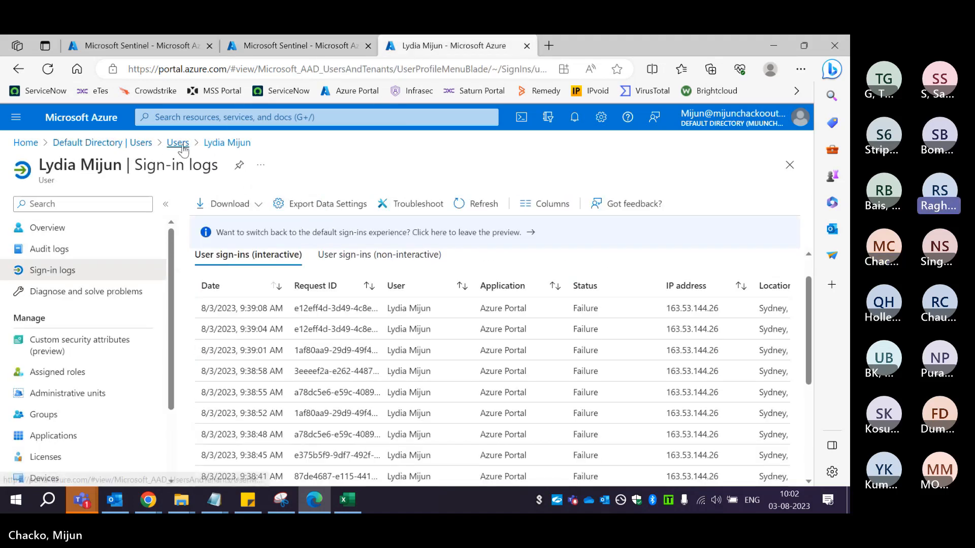
pyautogui.click(148, 143)
# - Open the users' Audit logs, refresh, and inspect then close the app role assignment entry details
pyautogui.click(70, 279)
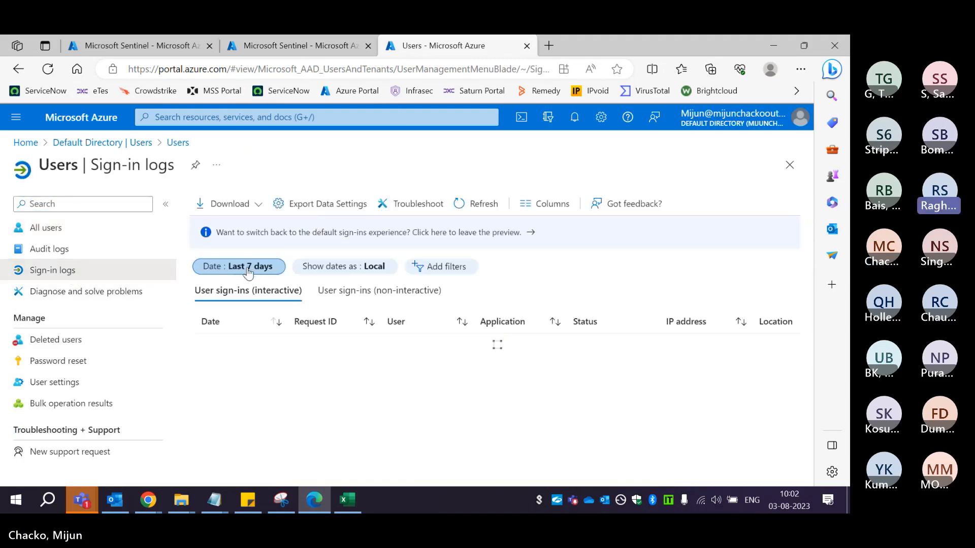
pyautogui.click(49, 249)
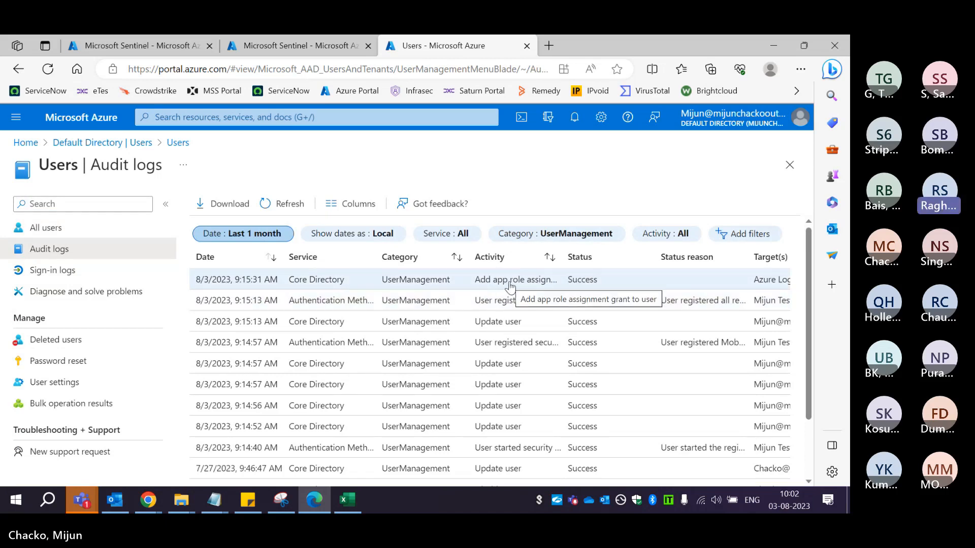
pyautogui.click(301, 208)
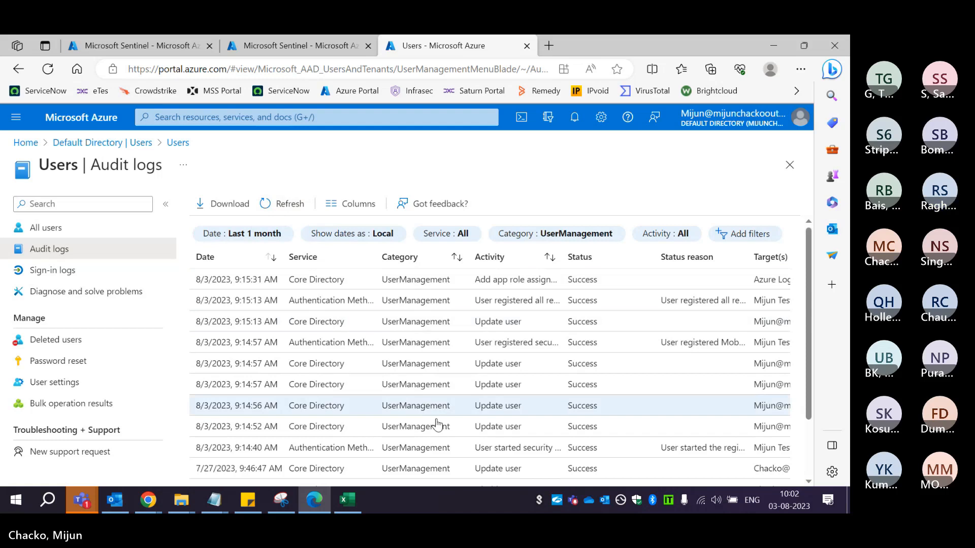
pyautogui.click(437, 280)
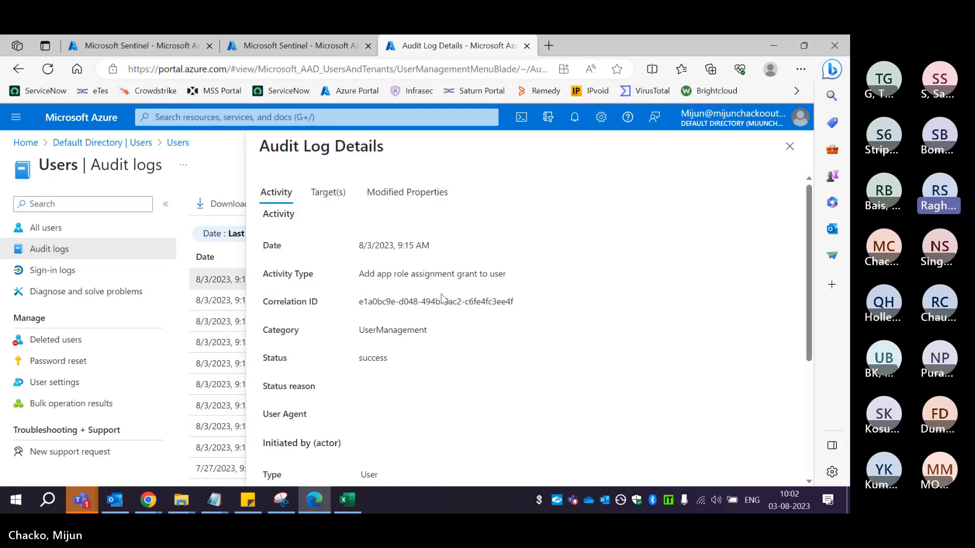
pyautogui.scroll(-4, 476, 291)
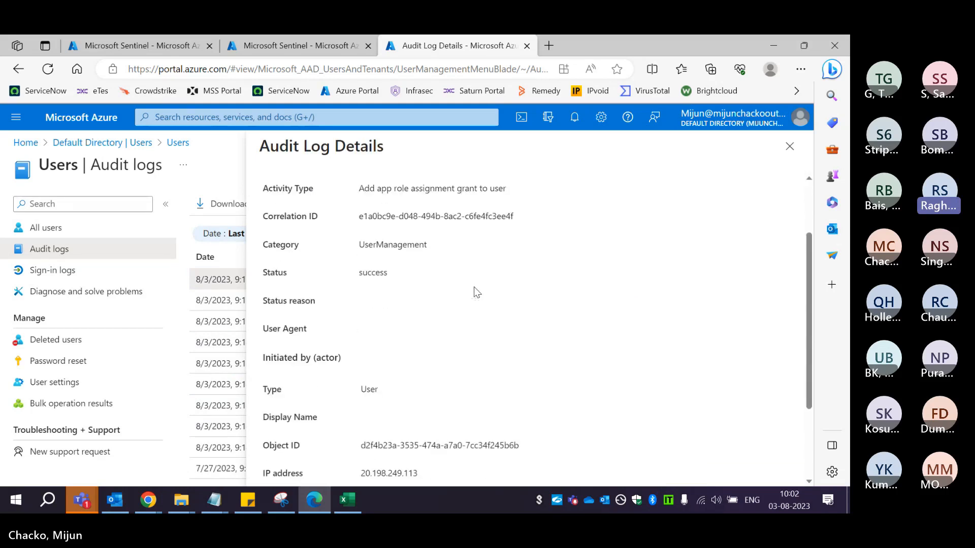
pyautogui.scroll(5, 476, 290)
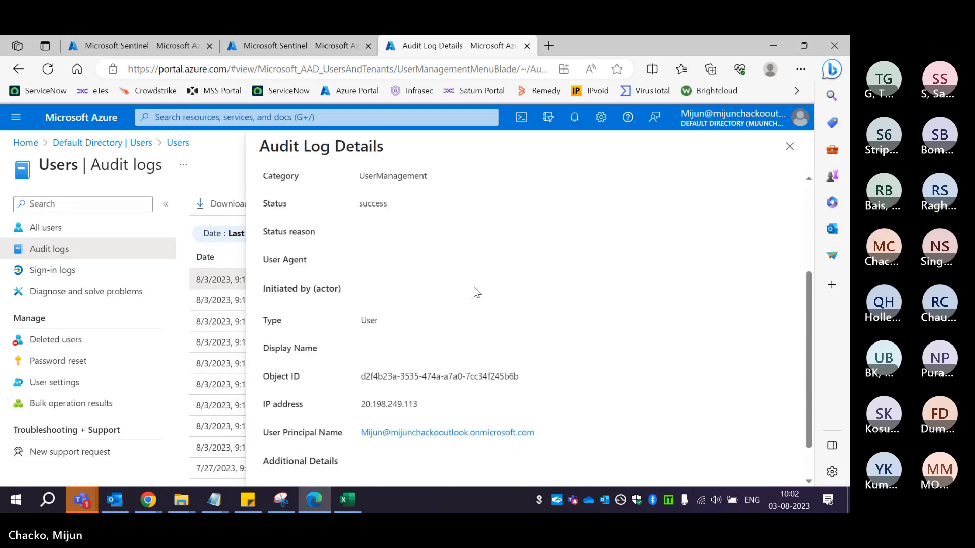
pyautogui.click(790, 146)
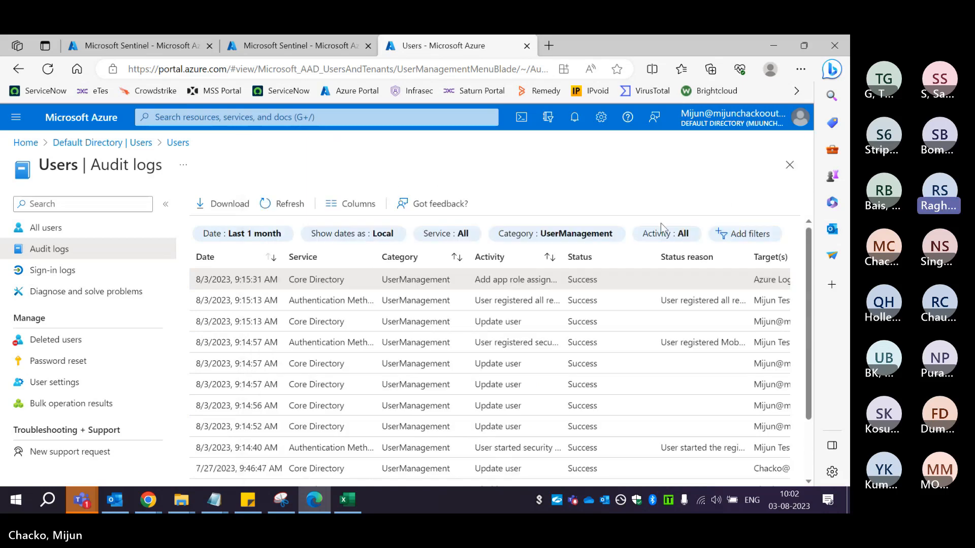
# - Refresh the audit logs again and narrow the Status and Status reason columns to reveal Target(s)
pyautogui.click(284, 204)
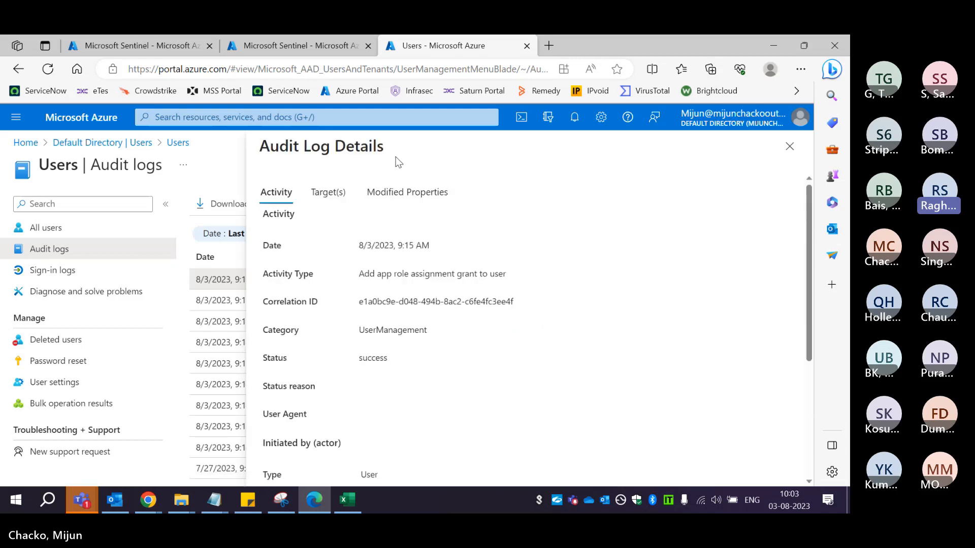
pyautogui.click(791, 148)
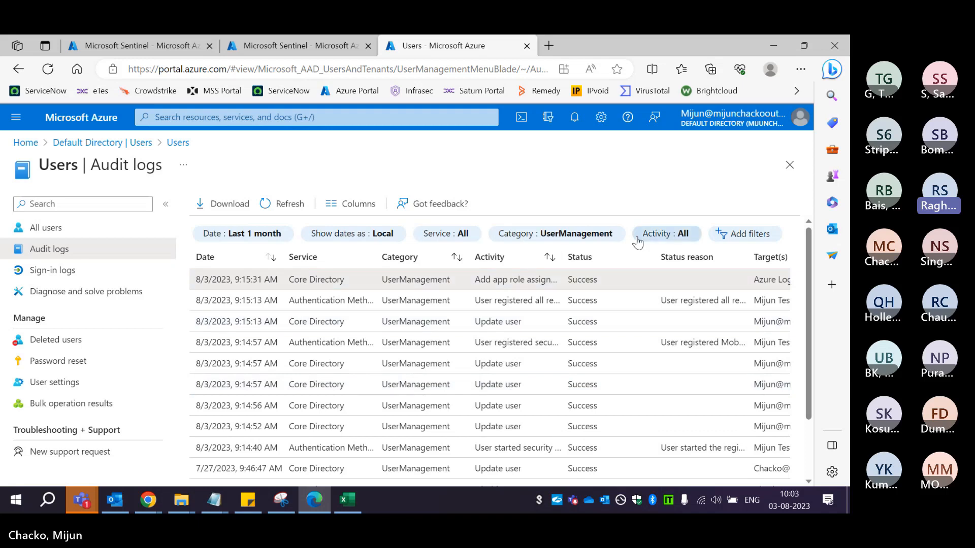
pyautogui.moveTo(655, 258); pyautogui.dragTo(614, 257)
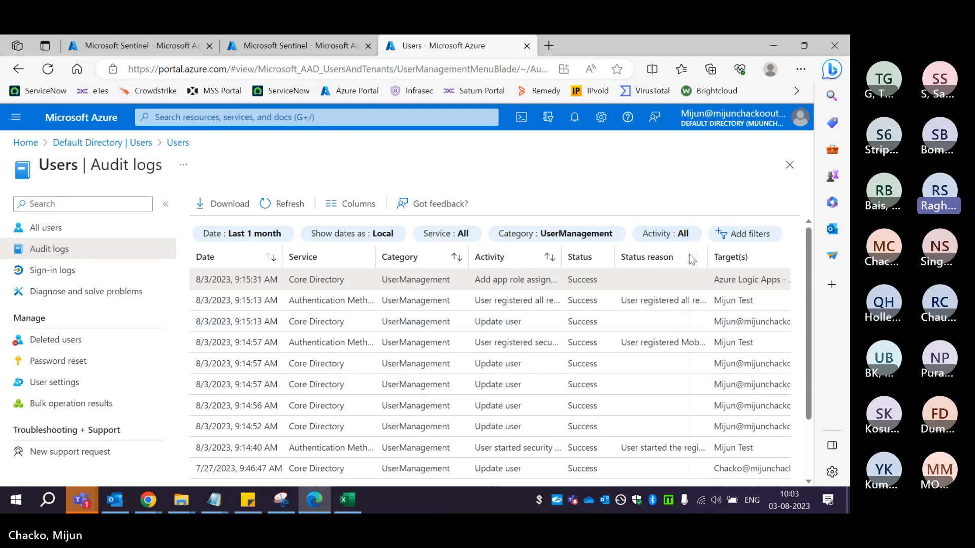
pyautogui.moveTo(688, 254); pyautogui.dragTo(688, 254)
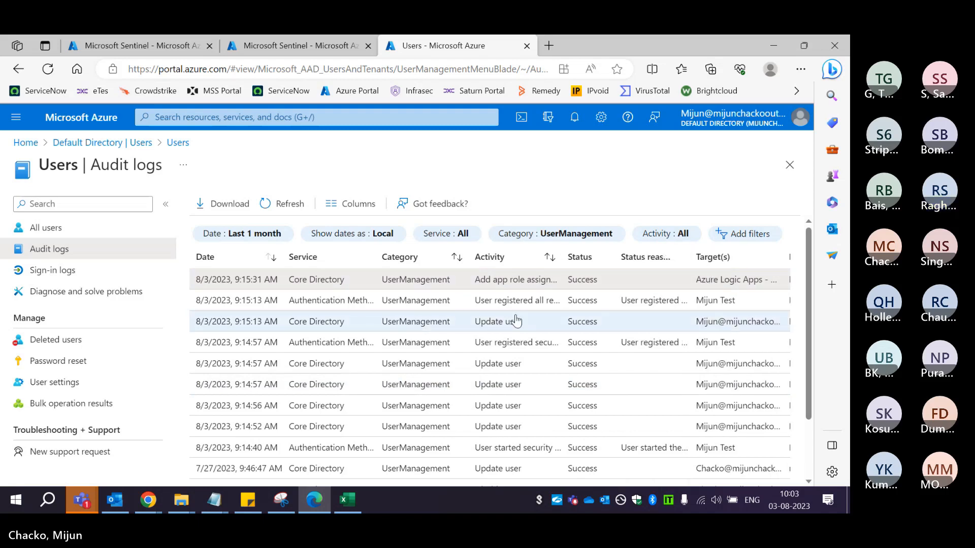
pyautogui.click(286, 208)
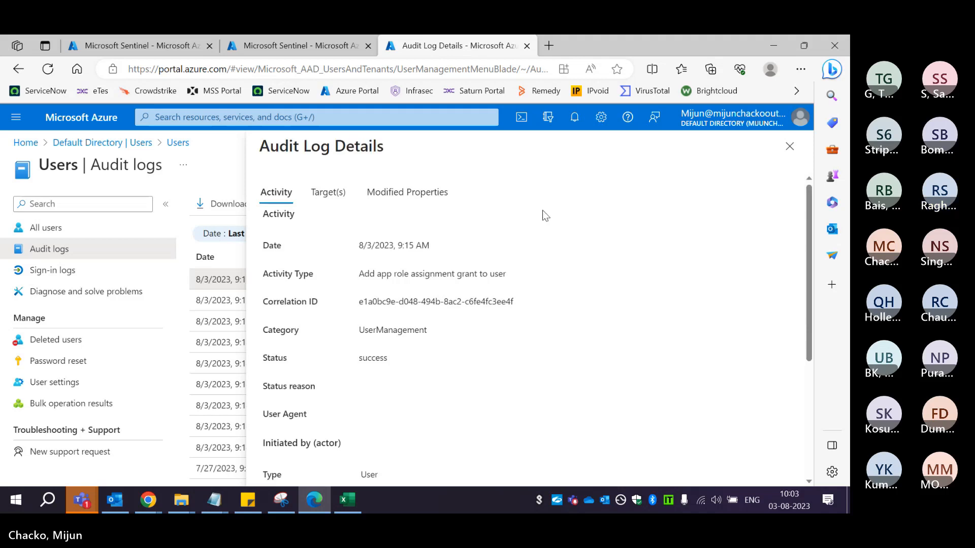
pyautogui.click(789, 147)
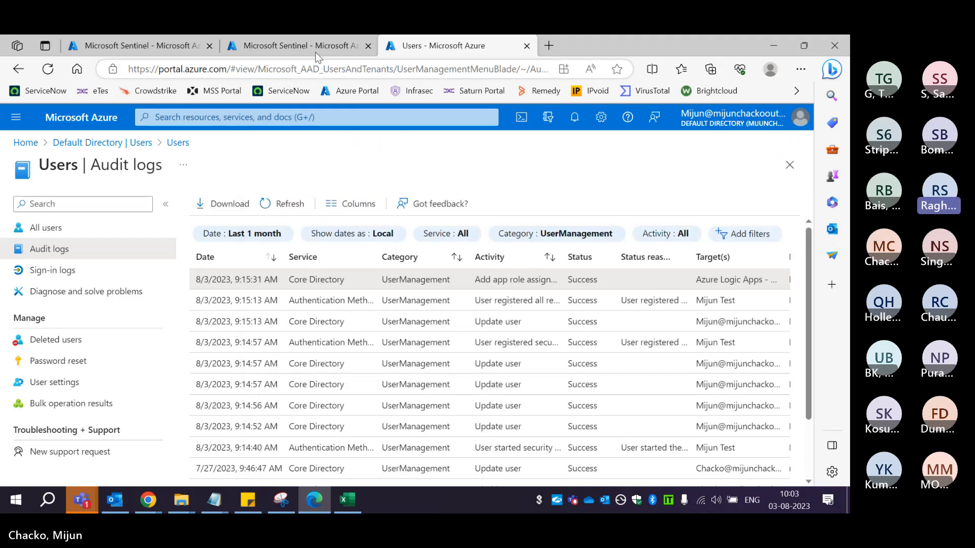
pyautogui.moveTo(310, 46)
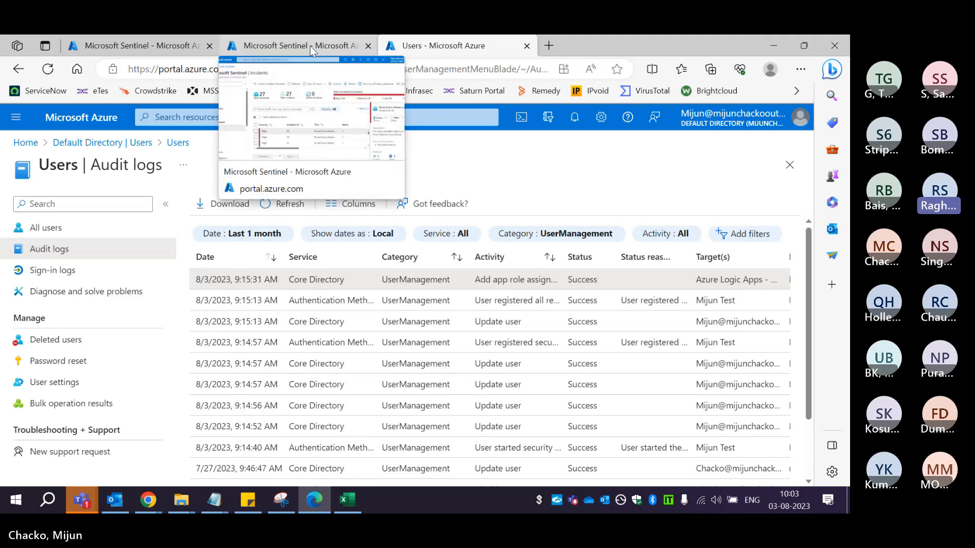
# - Find Logic apps through the portal search and open the Block-AADUser-Incident logic app
pyautogui.click(161, 50)
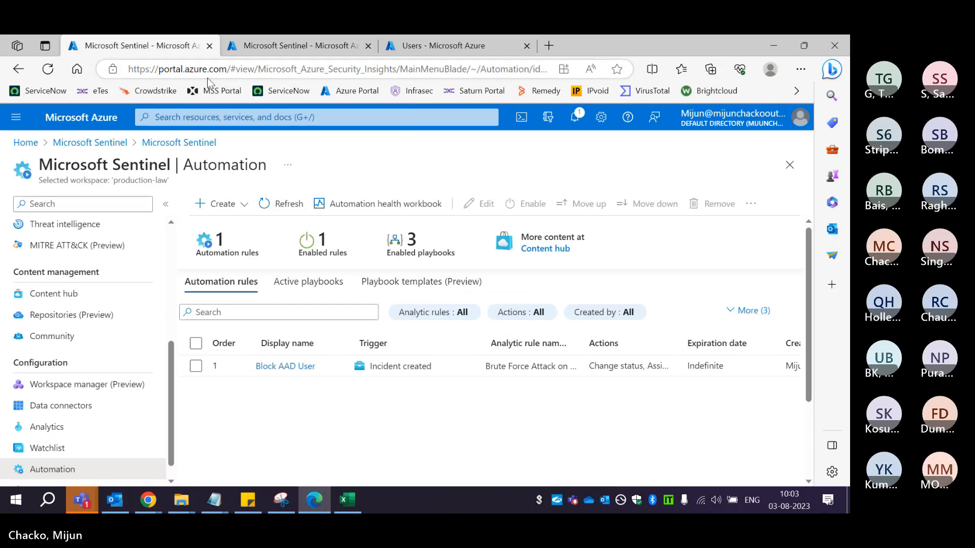
pyautogui.click(252, 120)
pyautogui.write('logic')
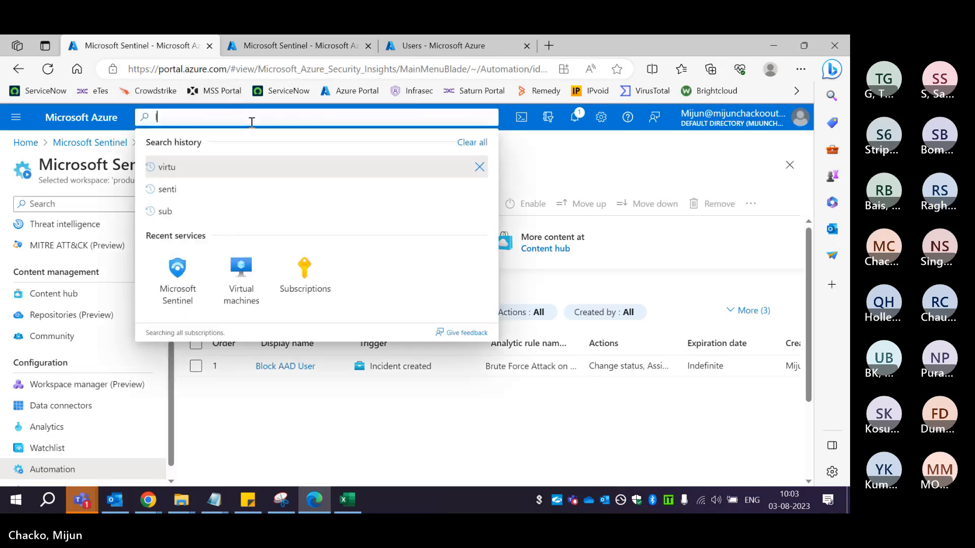
pyautogui.click(188, 227)
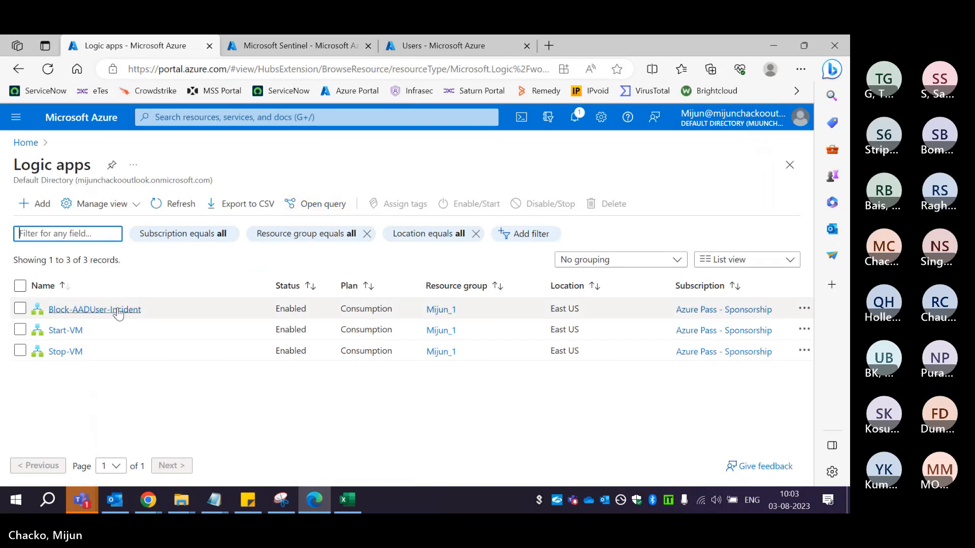
pyautogui.click(95, 309)
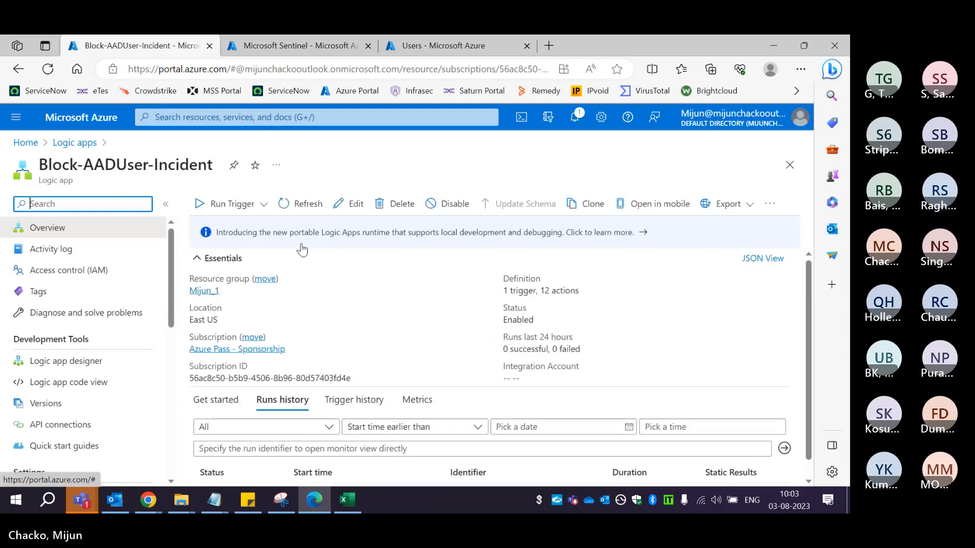
pyautogui.scroll(-1, 371, 276)
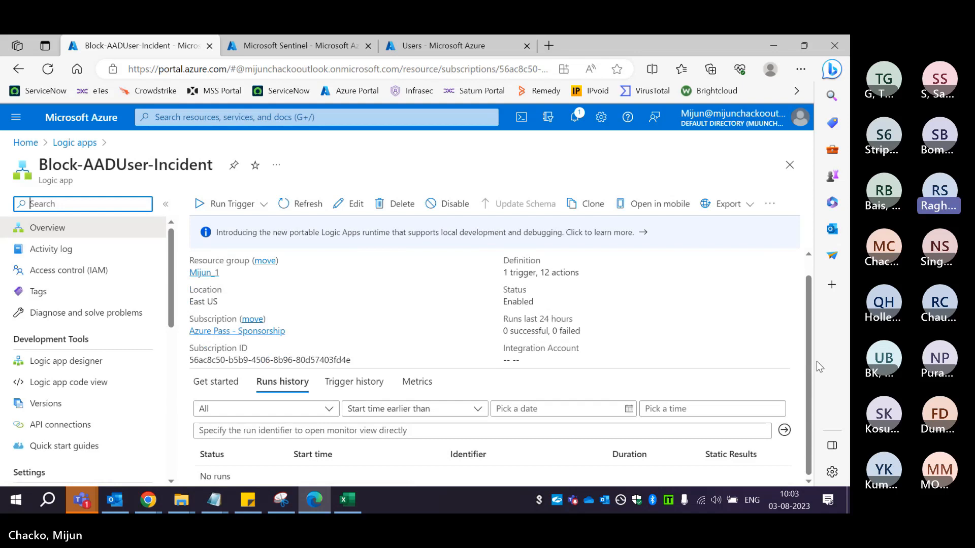
# - Check the trigger history, then open the succeeded 10:04 AM entry in Runs history
pyautogui.click(341, 388)
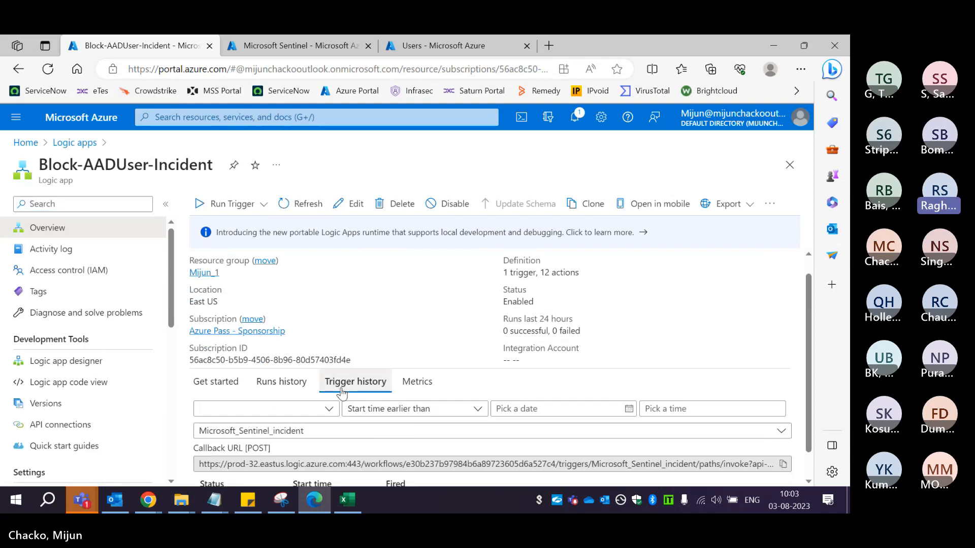
pyautogui.scroll(-1, 406, 315)
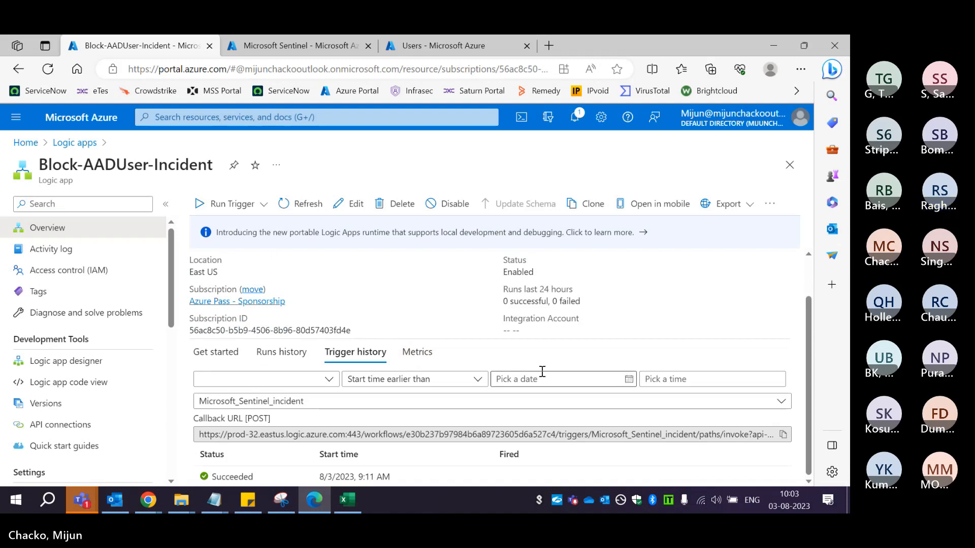
pyautogui.hotkey('ctrl', '-')
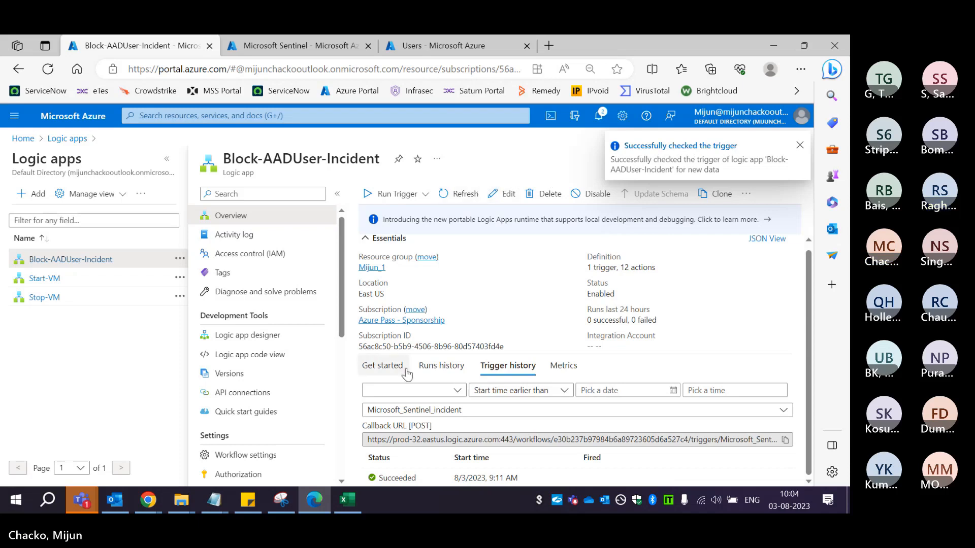
pyautogui.click(441, 365)
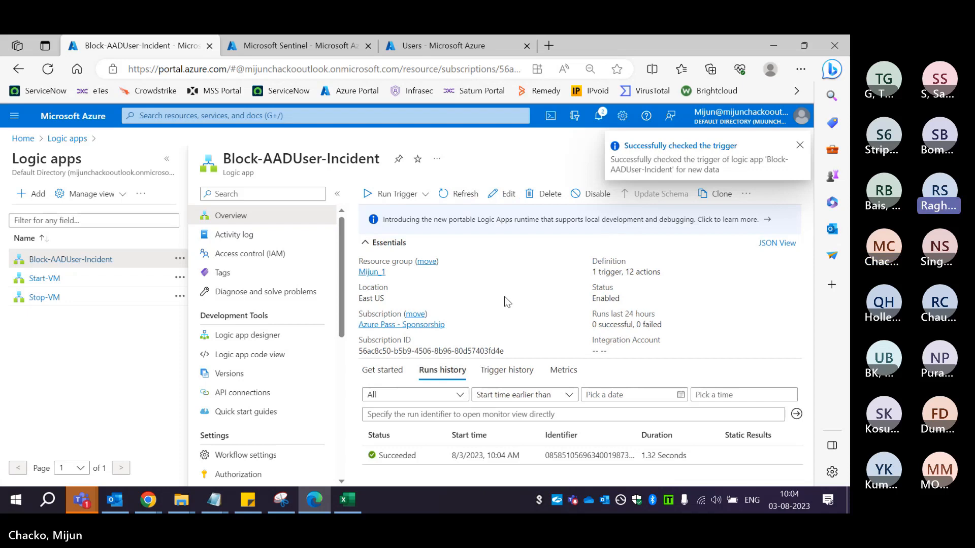
pyautogui.click(398, 457)
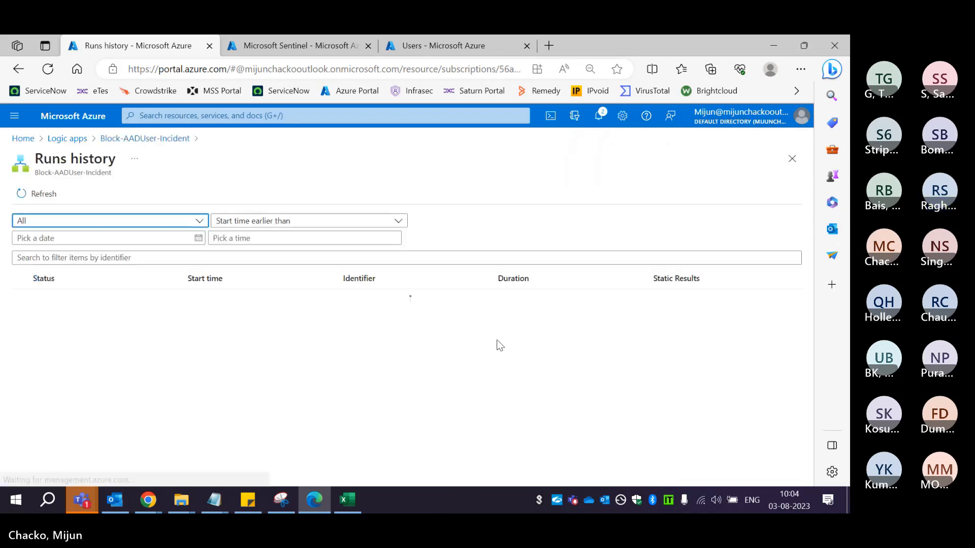
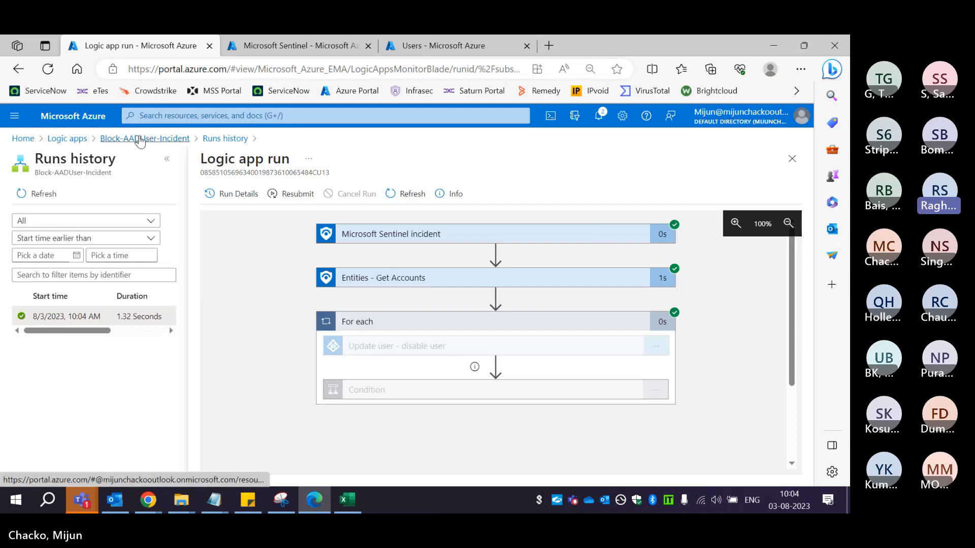
# - Tick Account enabled for the disabled test user in All users and save, then return to Sentinel Incidents
pyautogui.click(288, 47)
pyautogui.click(422, 47)
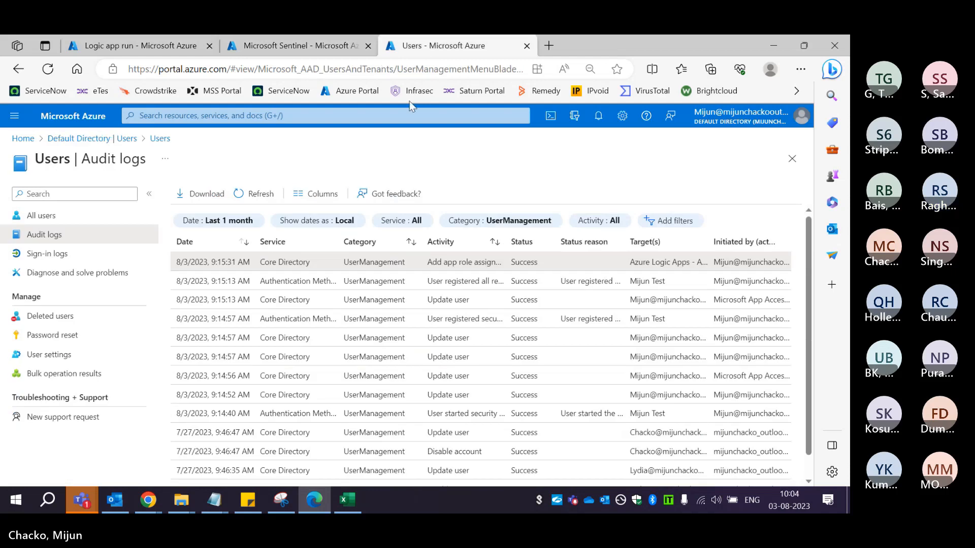
pyautogui.click(87, 139)
pyautogui.click(35, 288)
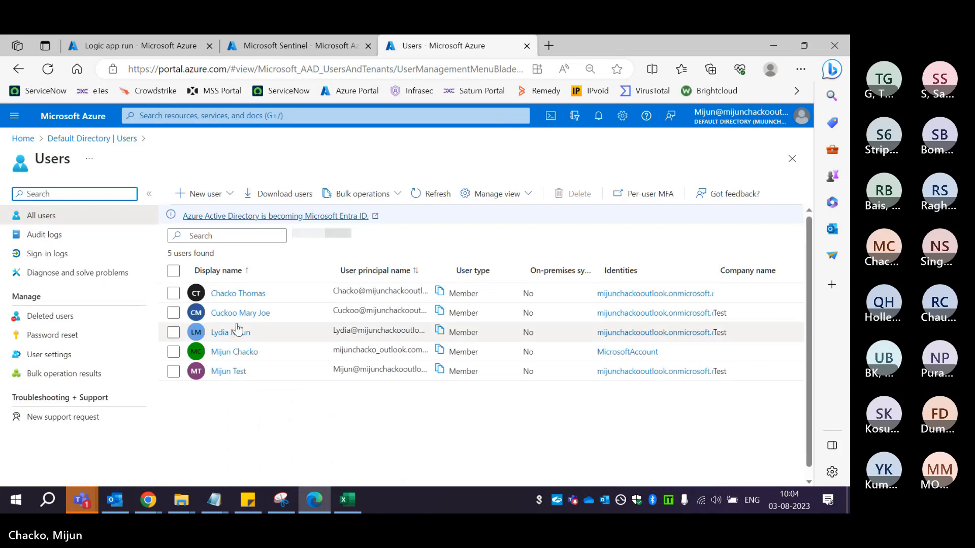
pyautogui.click(237, 331)
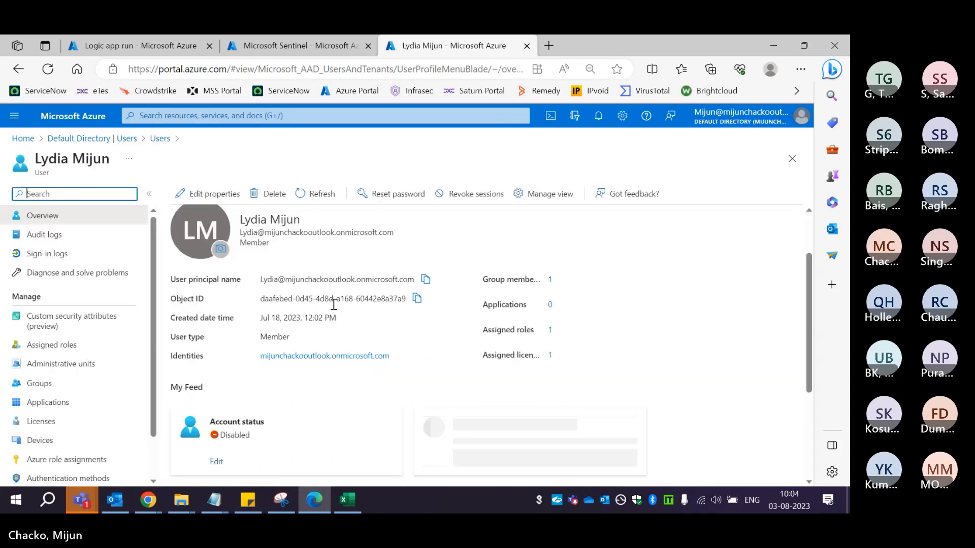
pyautogui.scroll(-3, 333, 304)
pyautogui.click(223, 374)
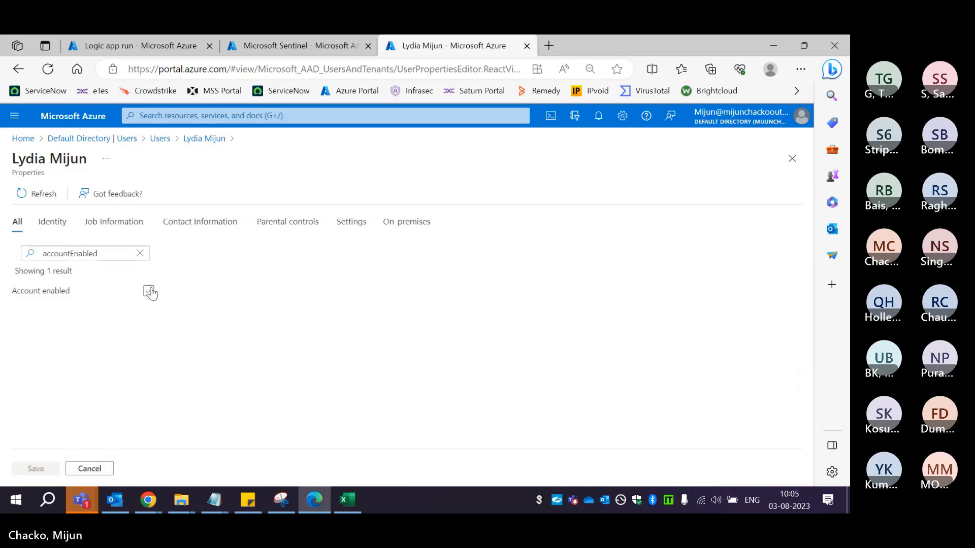
pyautogui.click(148, 291)
pyautogui.click(36, 468)
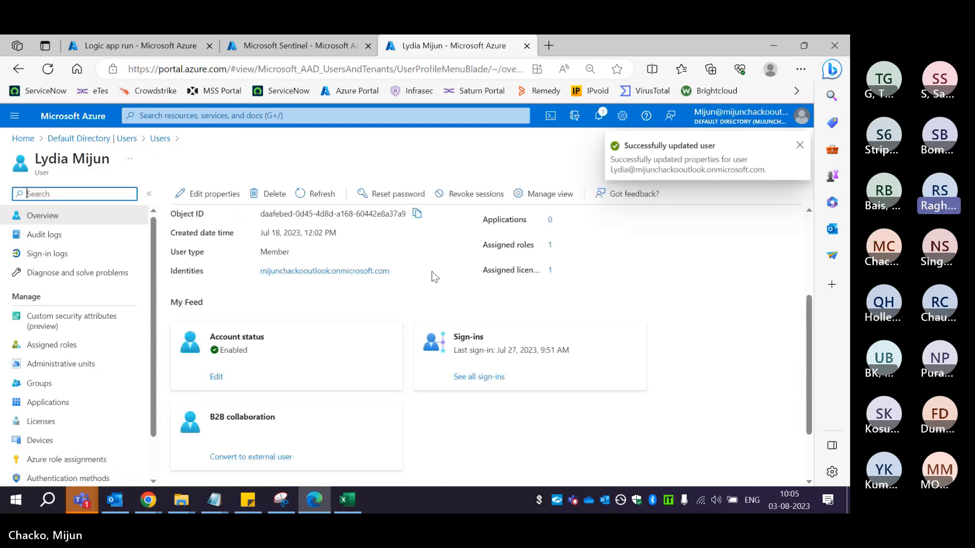
pyautogui.click(297, 47)
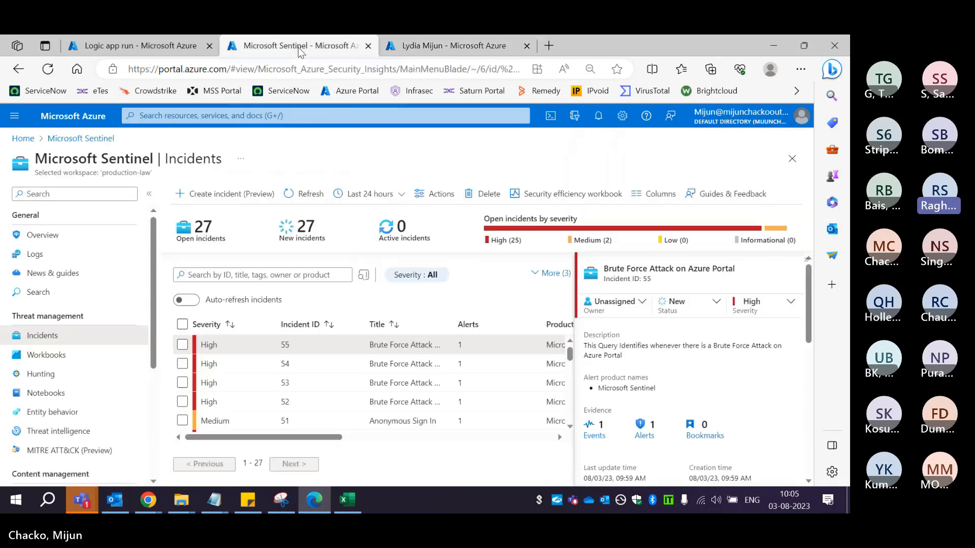
# - Resubmit the succeeded 10:04 AM Block-AADUser-Incident run and view its action statuses
pyautogui.click(151, 49)
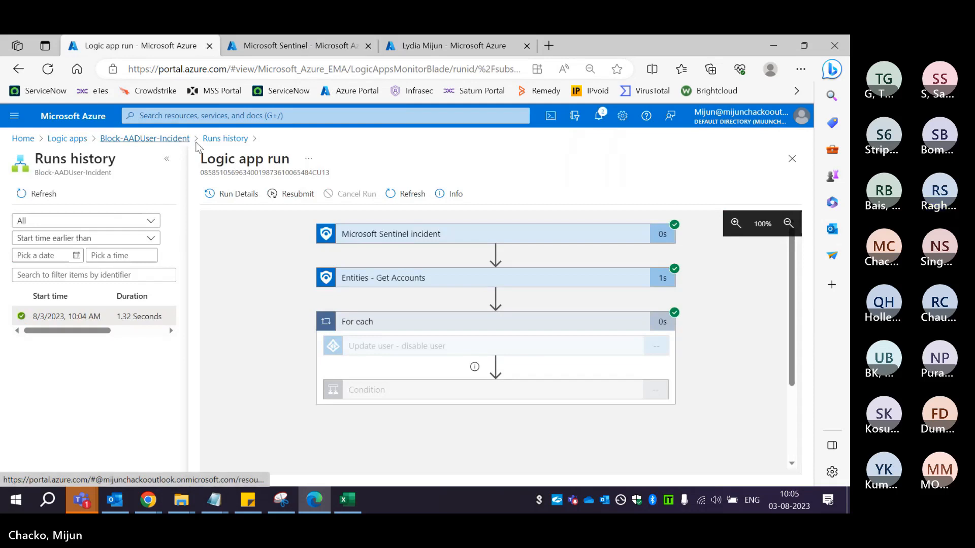
pyautogui.click(218, 140)
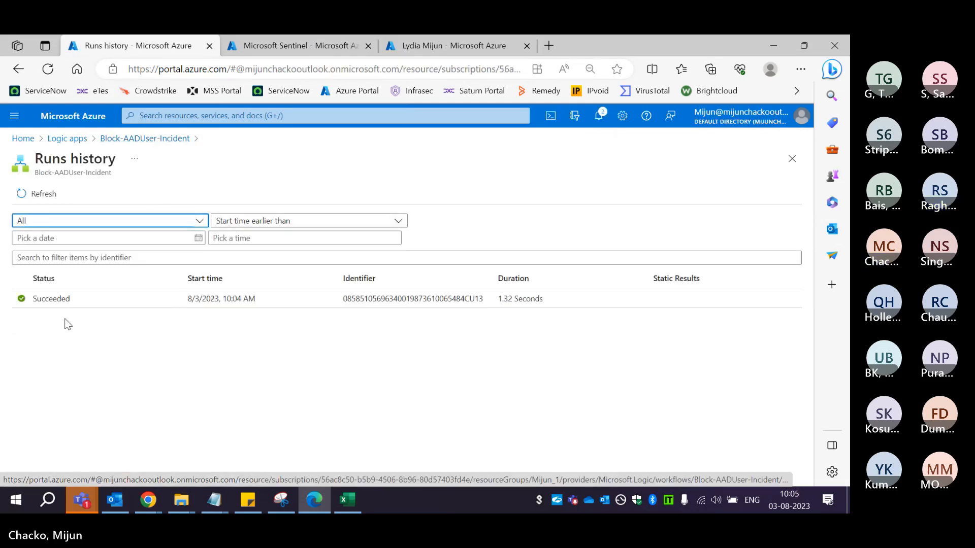
pyautogui.click(74, 300)
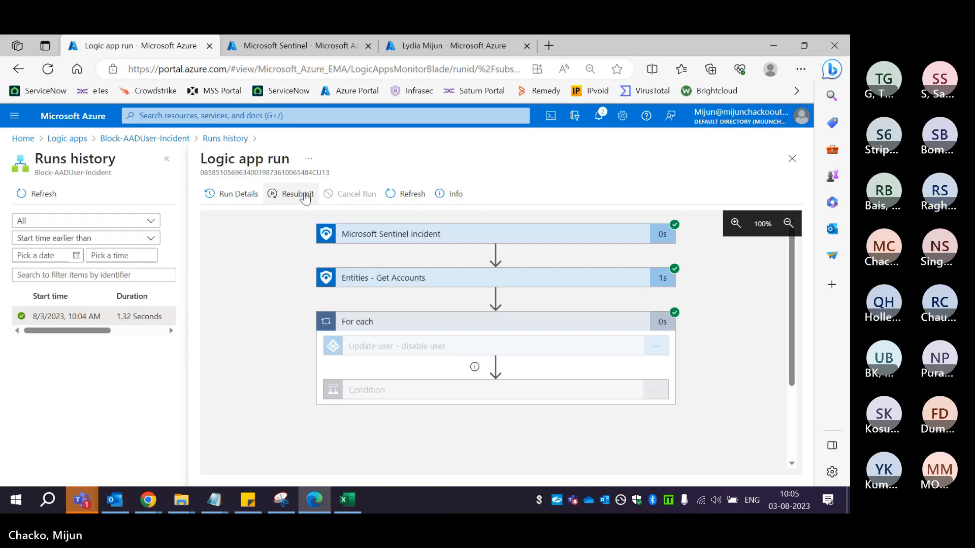
pyautogui.click(284, 193)
pyautogui.click(224, 258)
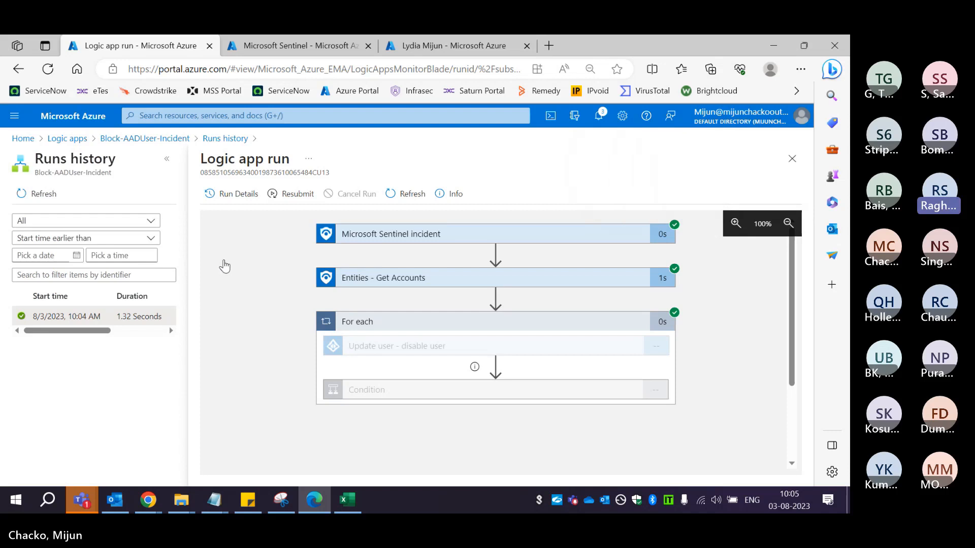
pyautogui.click(233, 196)
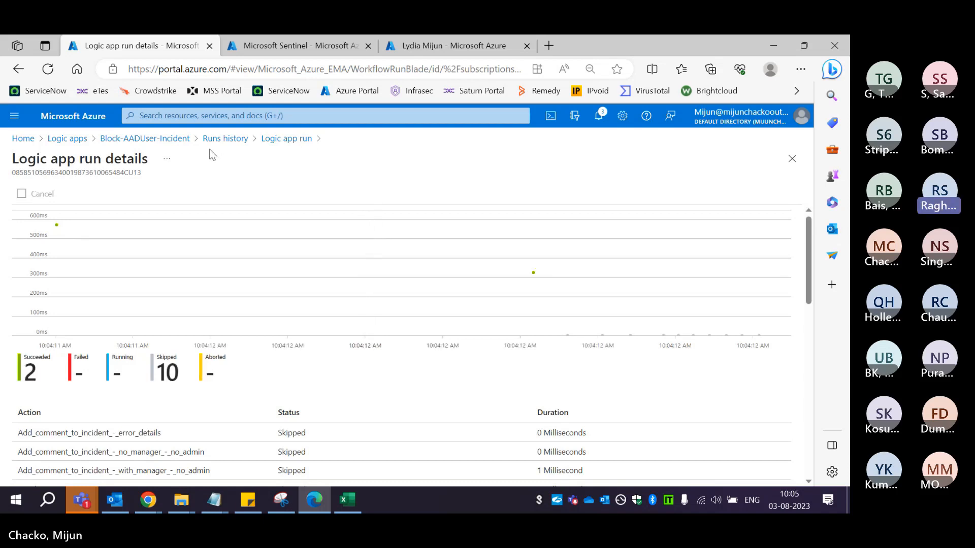
# - Refresh the logic app's runs history to show the new 10:05 AM run
pyautogui.click(169, 143)
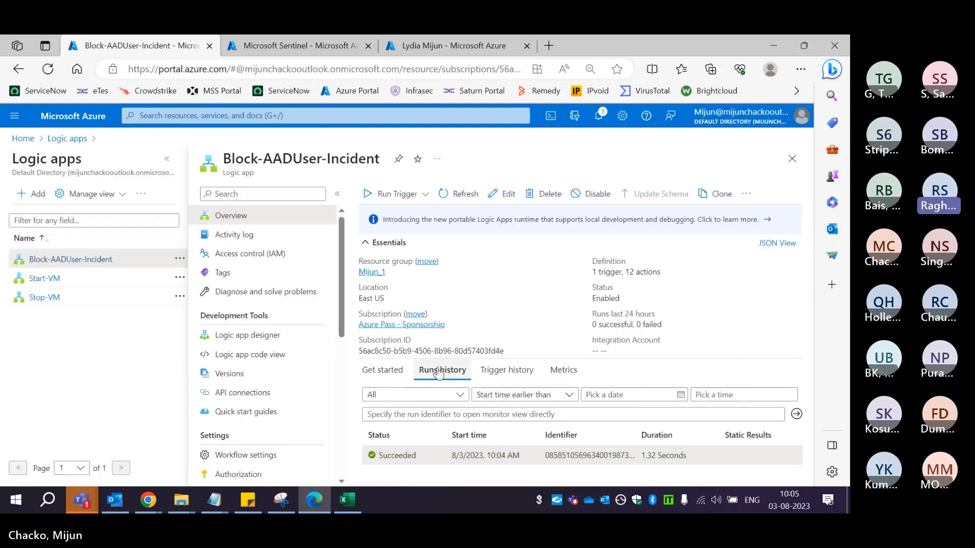
pyautogui.click(466, 199)
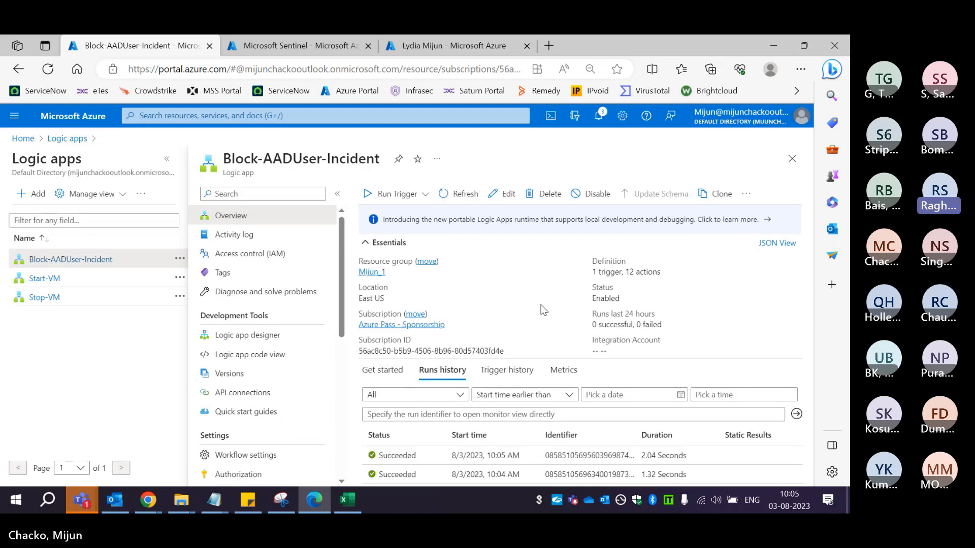
pyautogui.click(401, 458)
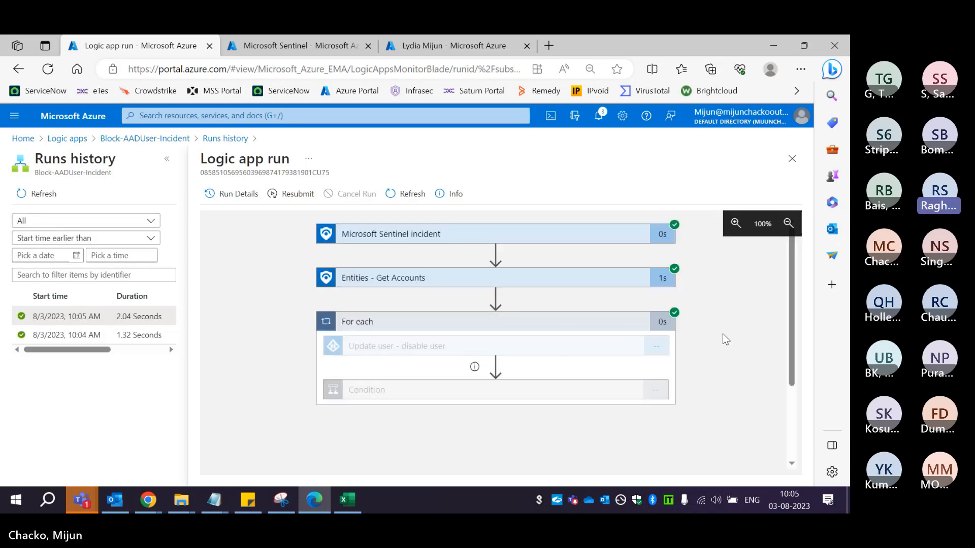
# - Reload the test user's profile to confirm the account status shows Enabled
pyautogui.click(425, 50)
pyautogui.click(312, 195)
pyautogui.click(327, 196)
pyautogui.click(326, 197)
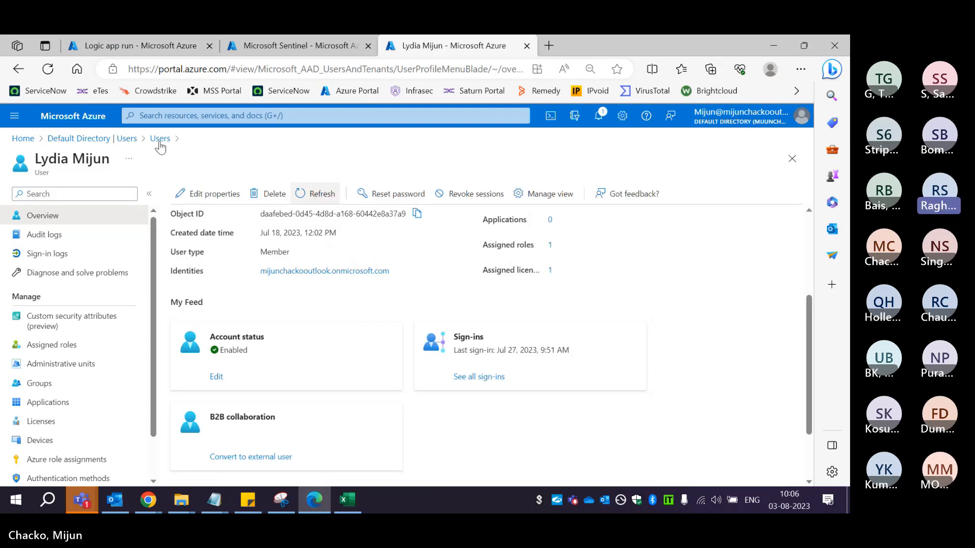
pyautogui.click(51, 70)
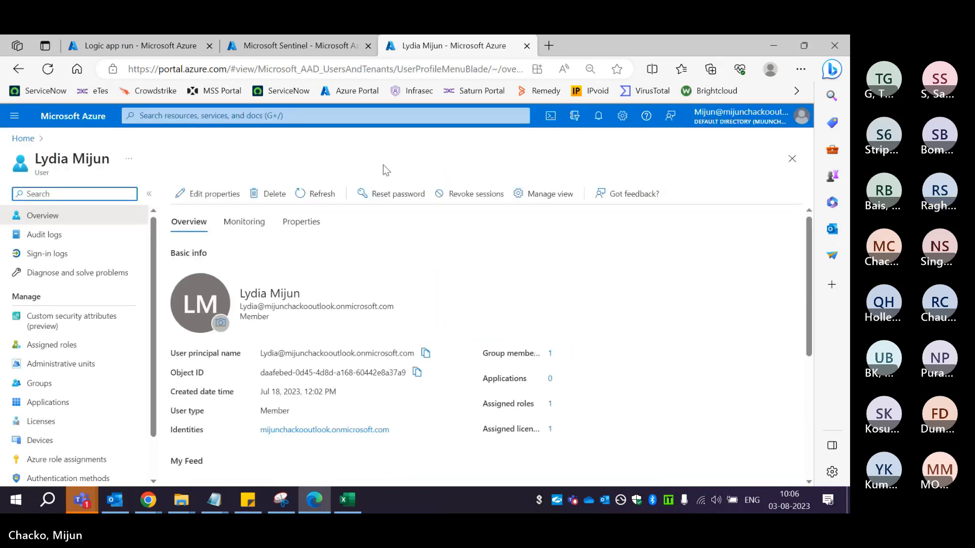
pyautogui.scroll(-1, 376, 262)
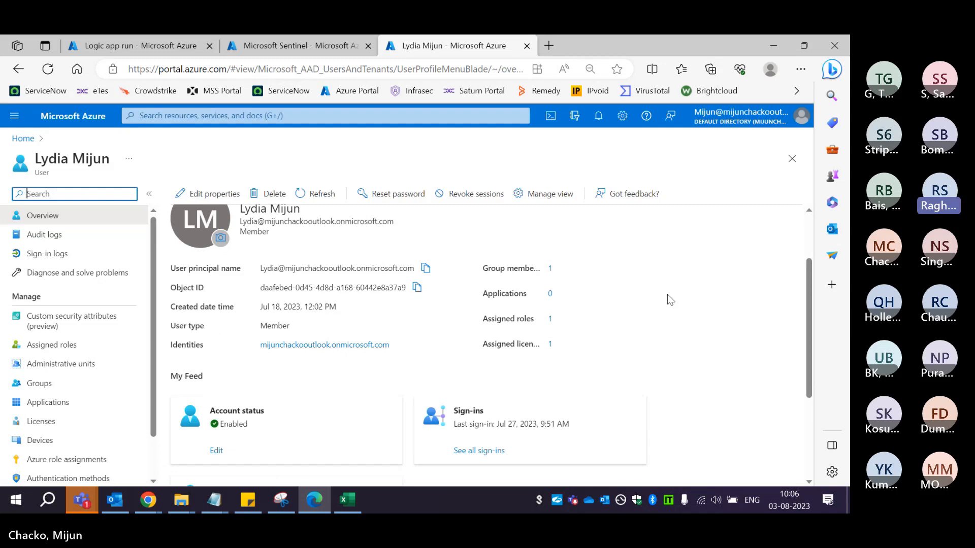
pyautogui.click(303, 49)
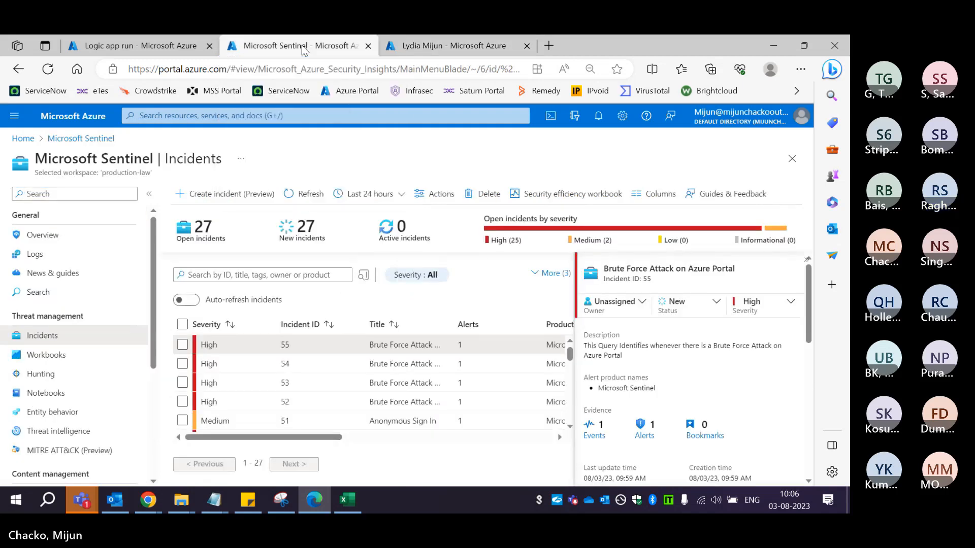
# - Select all 27 incidents and delete them, then go to the Analytics rules page
pyautogui.scroll(-3, 72, 264)
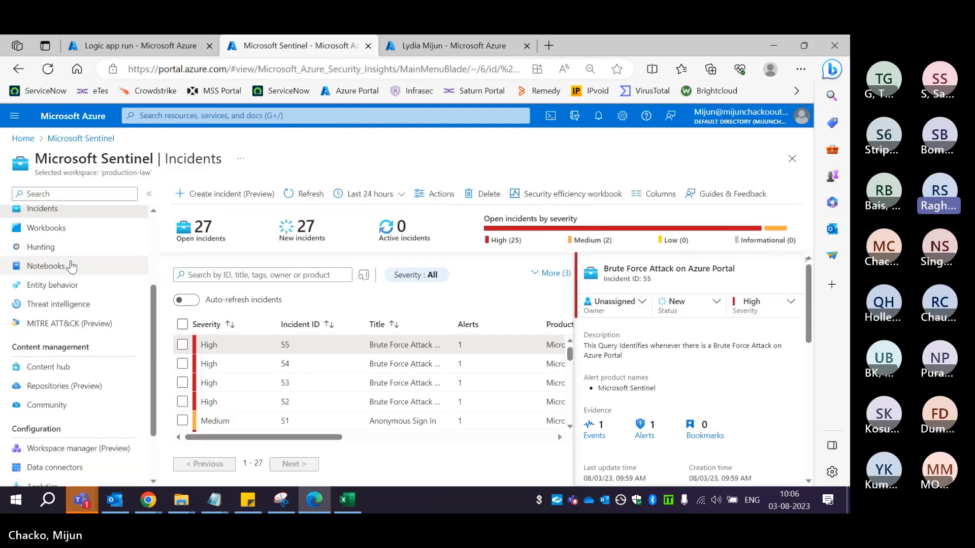
pyautogui.scroll(-1, 71, 273)
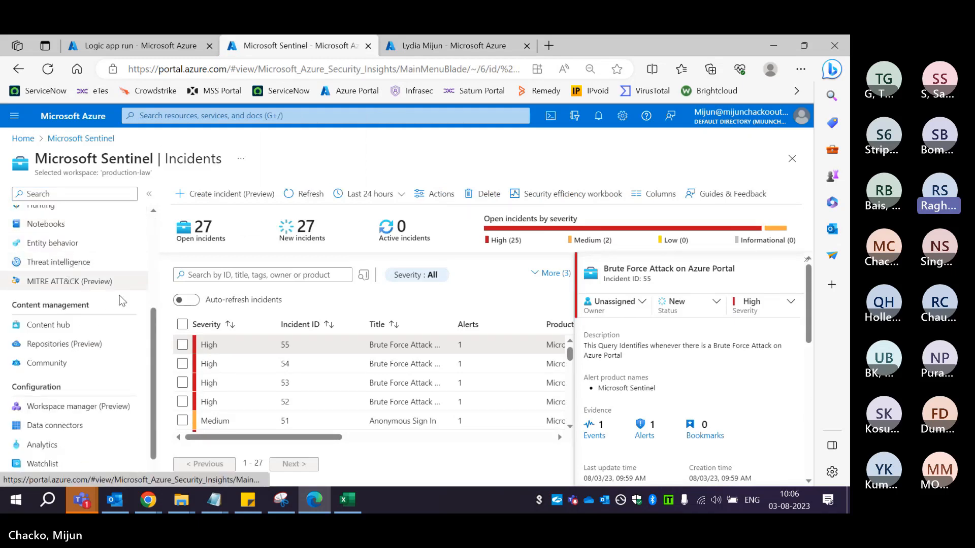
pyautogui.click(182, 345)
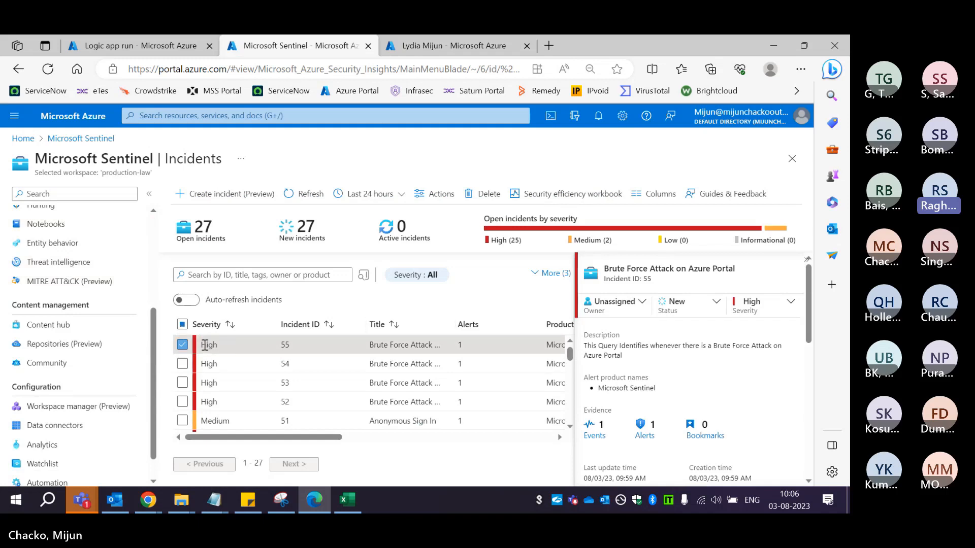
pyautogui.scroll(-5, 230, 366)
pyautogui.scroll(-3, 229, 388)
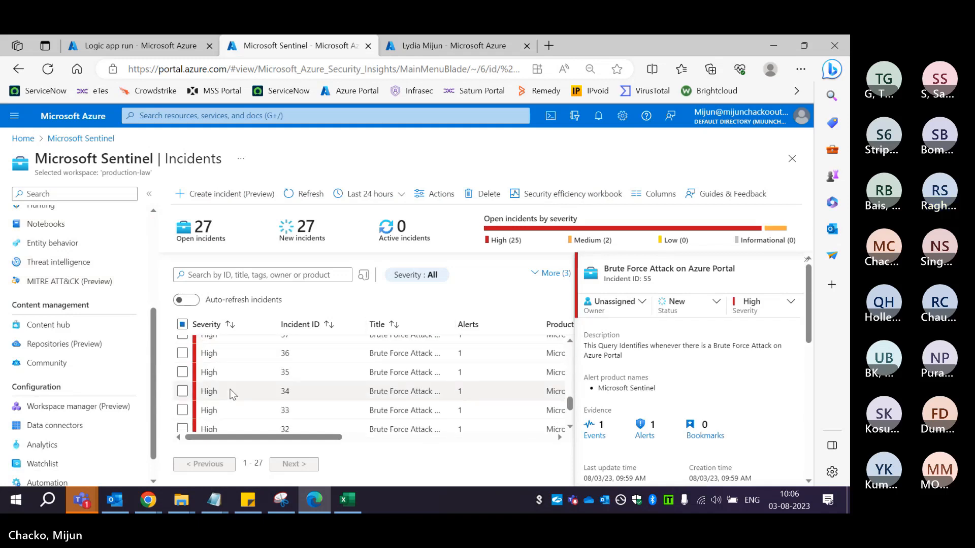
pyautogui.keyDown('shift'); pyautogui.click(188, 420); pyautogui.keyUp('shift')
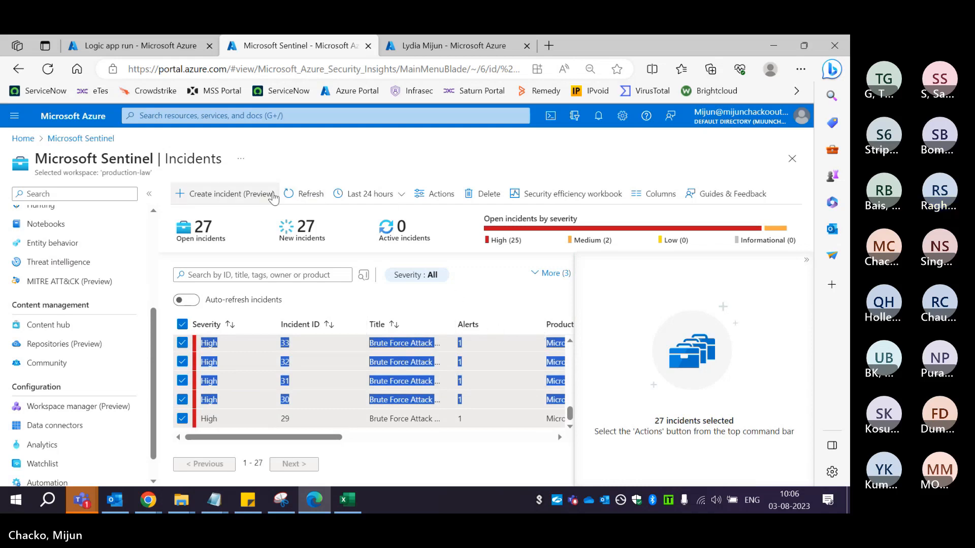
pyautogui.click(479, 198)
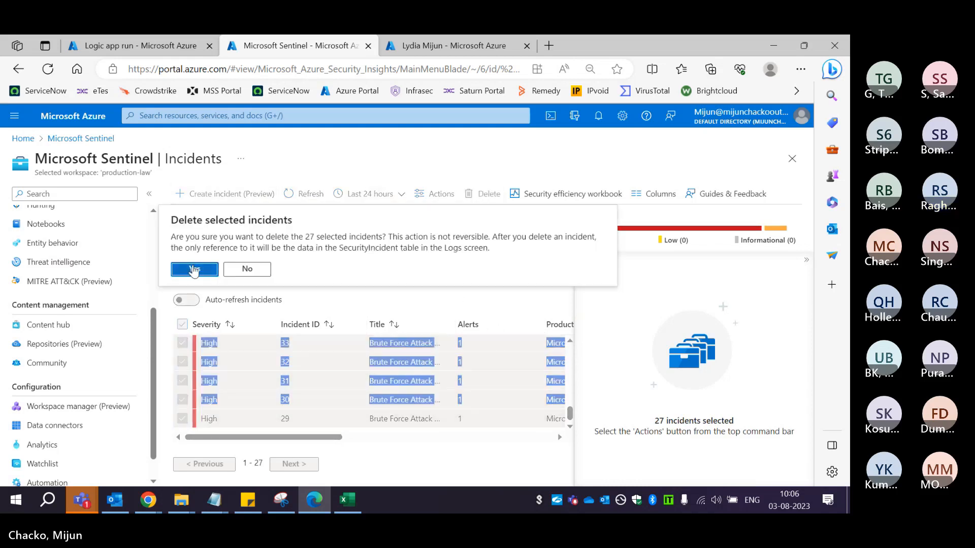
pyautogui.click(193, 271)
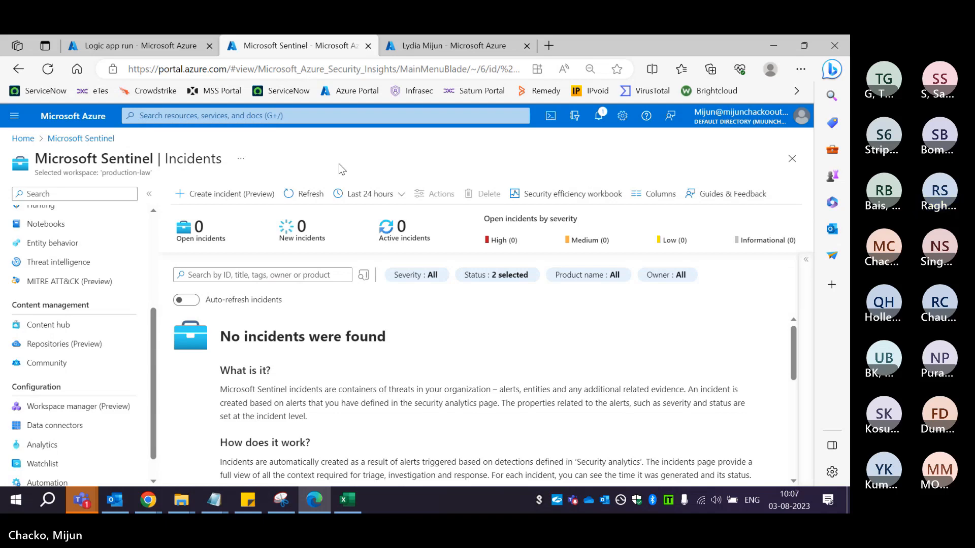
pyautogui.click(42, 444)
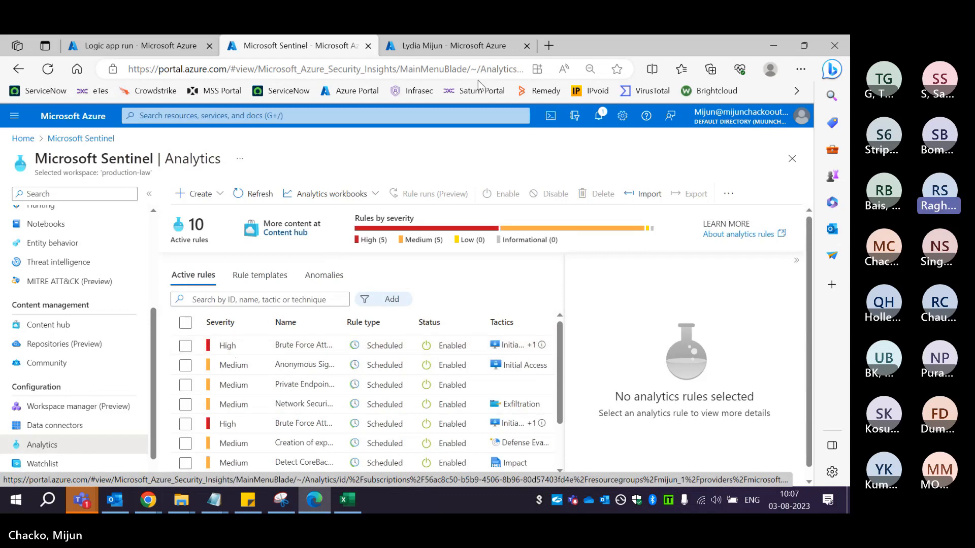
# - Reload the test user's profile and point out its Enabled account status
pyautogui.click(476, 51)
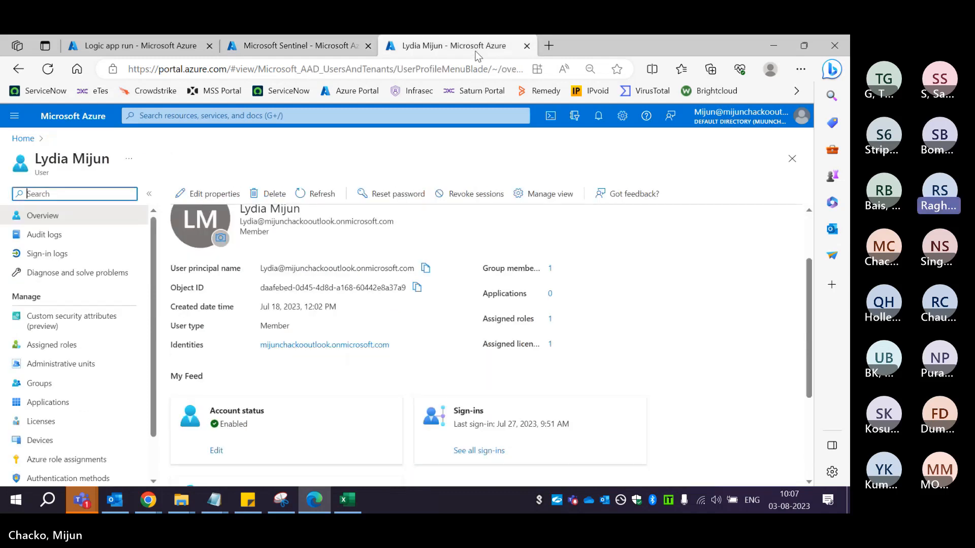
pyautogui.moveTo(250, 426); pyautogui.dragTo(228, 424)
pyautogui.click(316, 195)
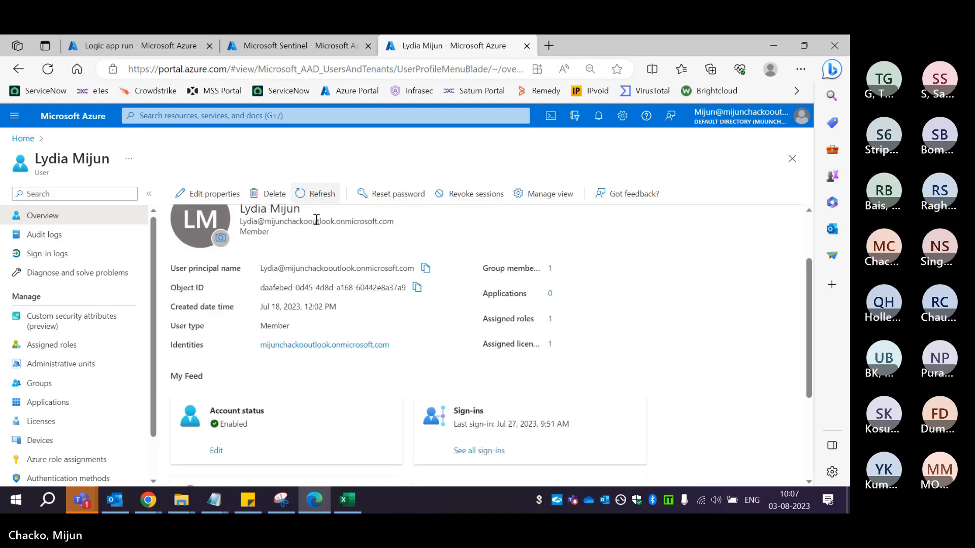
pyautogui.click(48, 69)
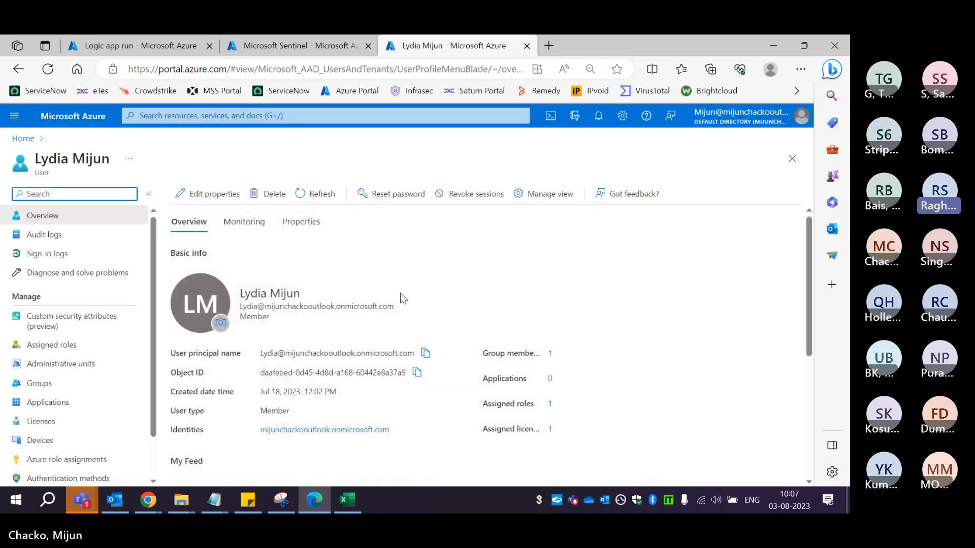
pyautogui.scroll(-2, 403, 299)
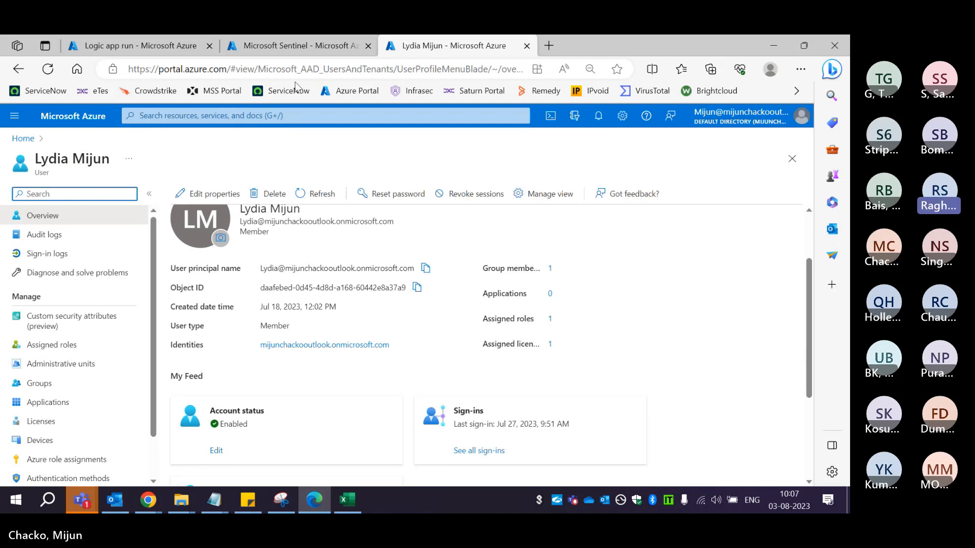
# - Review the Brute Force Attack on Azure Portal rule's details and start editing it
pyautogui.click(288, 45)
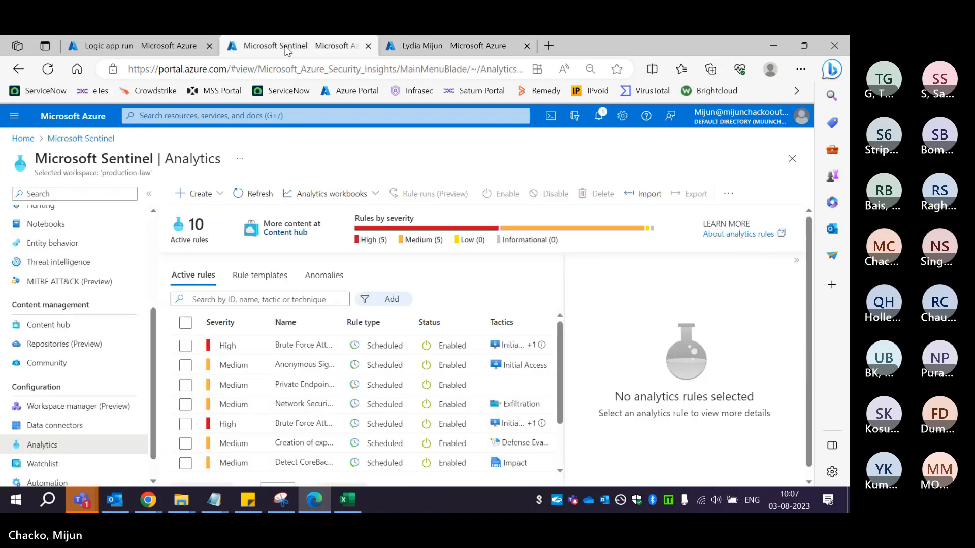
pyautogui.click(235, 346)
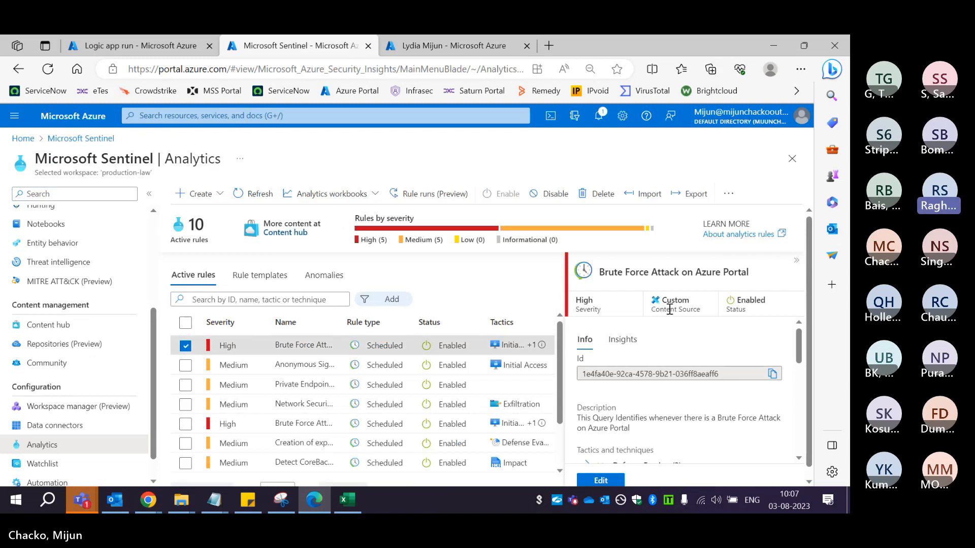
pyautogui.scroll(-3, 676, 340)
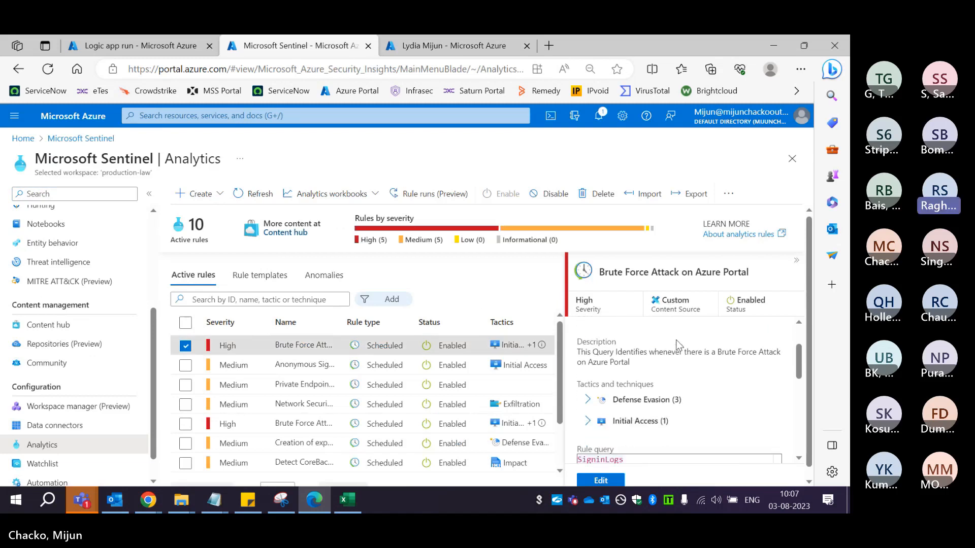
pyautogui.scroll(-5, 670, 413)
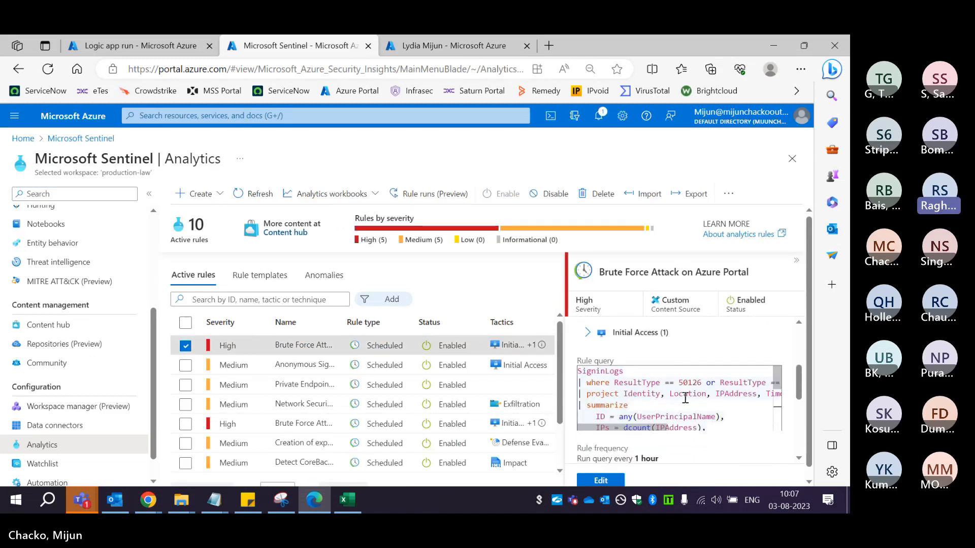
pyautogui.click(600, 480)
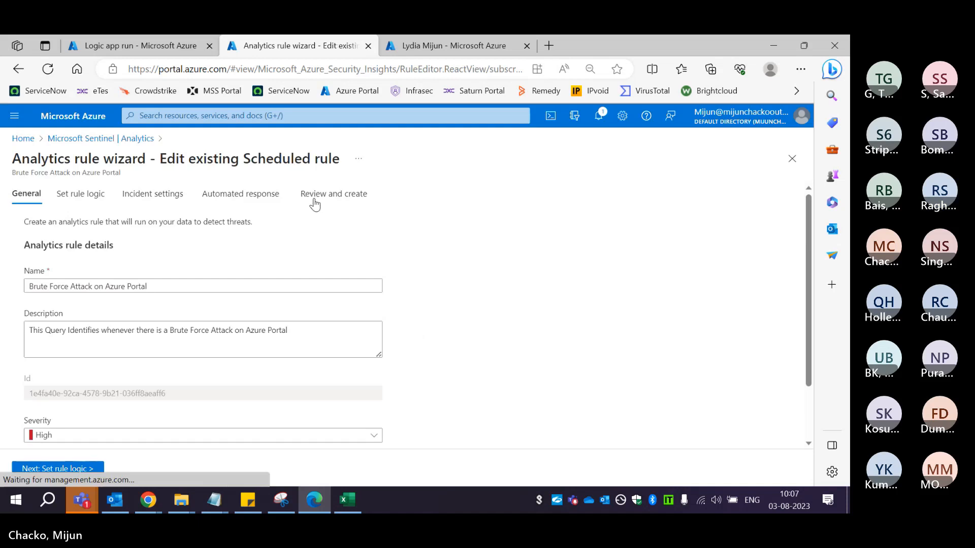
# - In Set rule logic, set Run query every and Lookup data from the last both to 2 hours
pyautogui.click(92, 198)
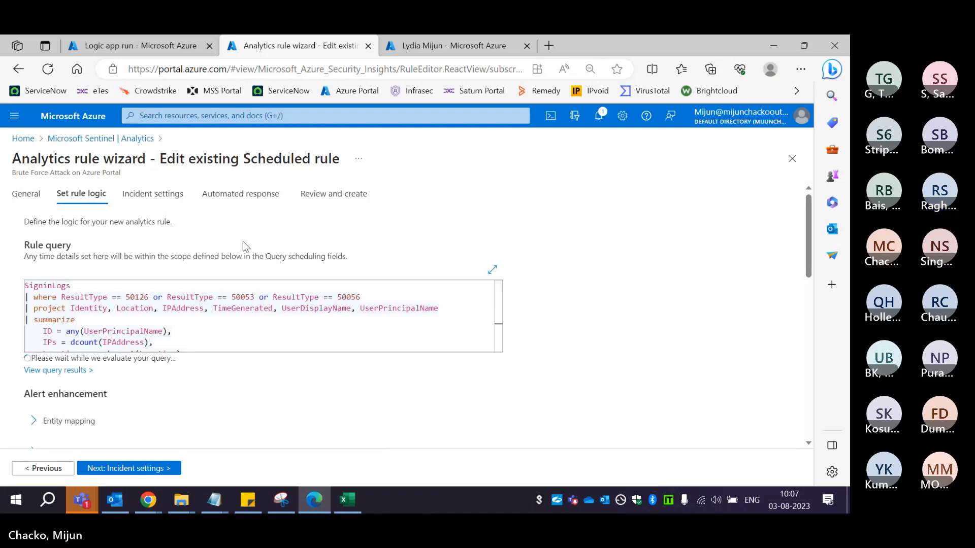
pyautogui.scroll(-1, 243, 242)
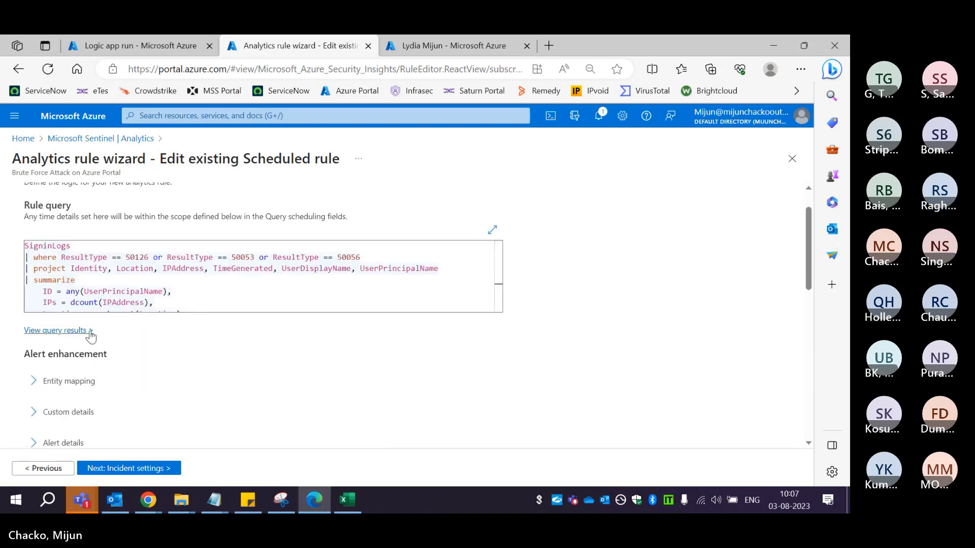
pyautogui.scroll(-1, 124, 333)
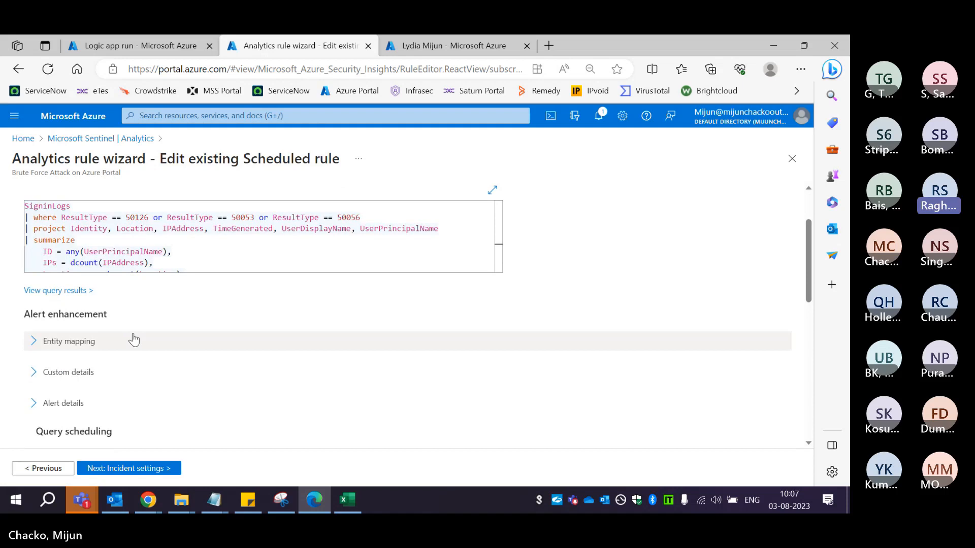
pyautogui.scroll(-3, 133, 339)
pyautogui.click(93, 346)
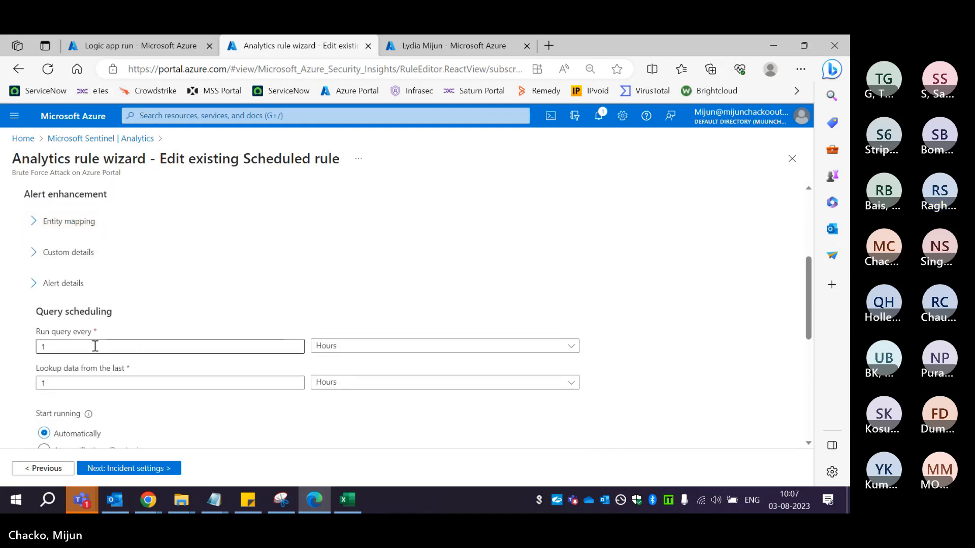
pyautogui.moveTo(67, 346); pyautogui.dragTo(28, 352)
pyautogui.write('2')
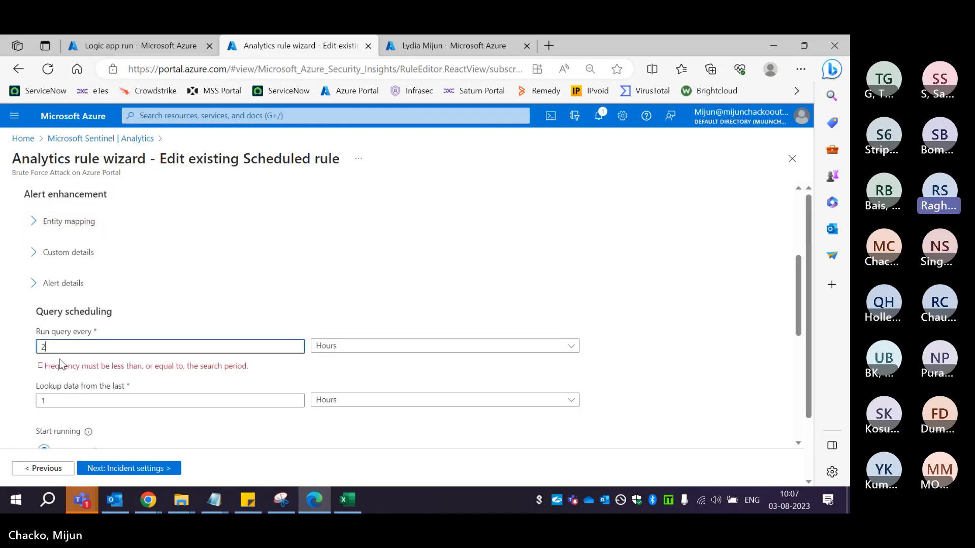
pyautogui.click(61, 399)
pyautogui.moveTo(57, 399); pyautogui.dragTo(18, 400)
pyautogui.write('2')
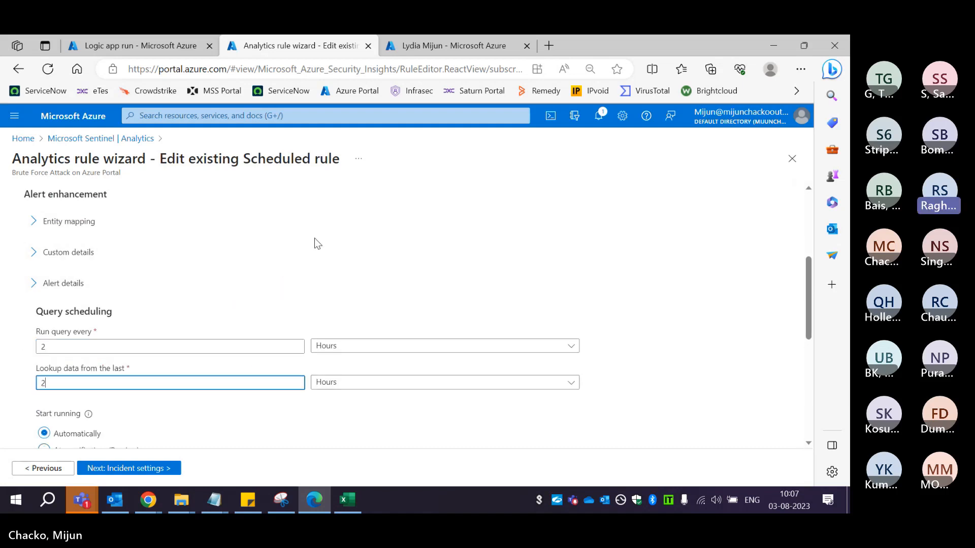
# - Advance the rule wizard past Incident settings to Automated response
pyautogui.scroll(2, 315, 239)
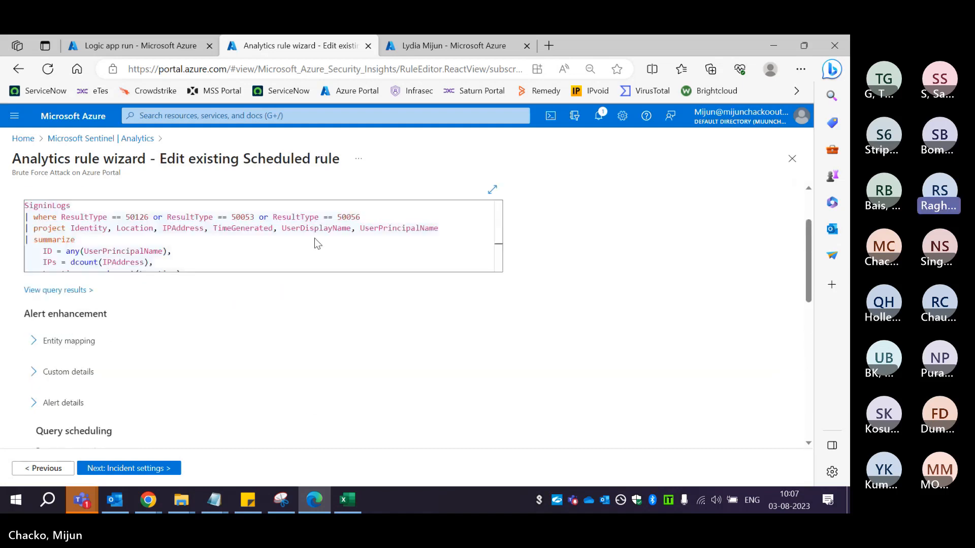
pyautogui.click(124, 469)
pyautogui.click(139, 470)
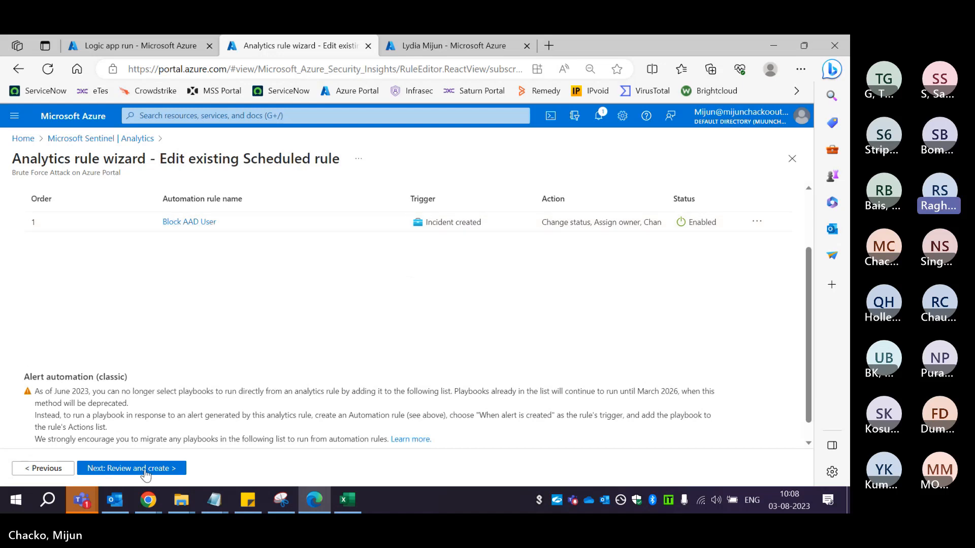
pyautogui.scroll(3, 192, 356)
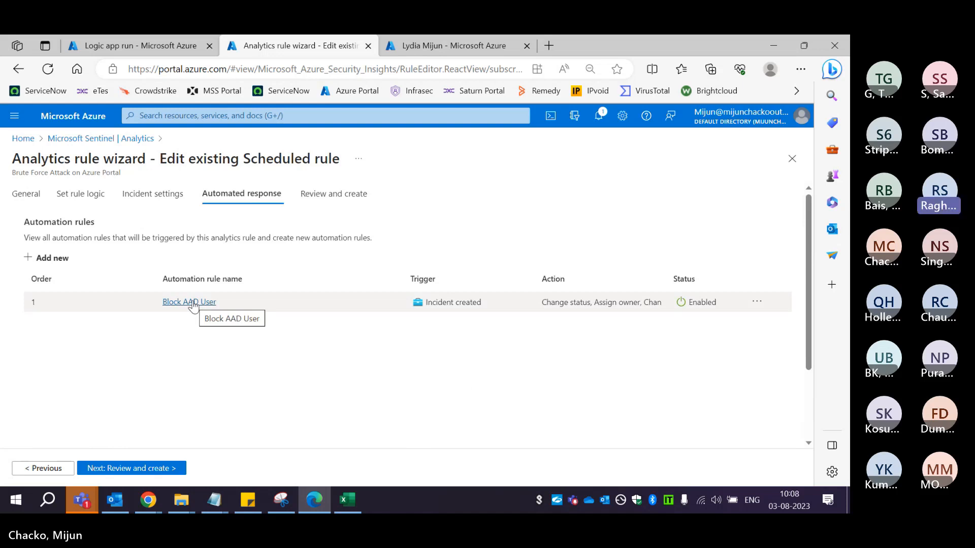
# - Check the Block AAD User automation rule's actions end with Run playbook Block-AADUser-Incident, and apply it
pyautogui.click(192, 303)
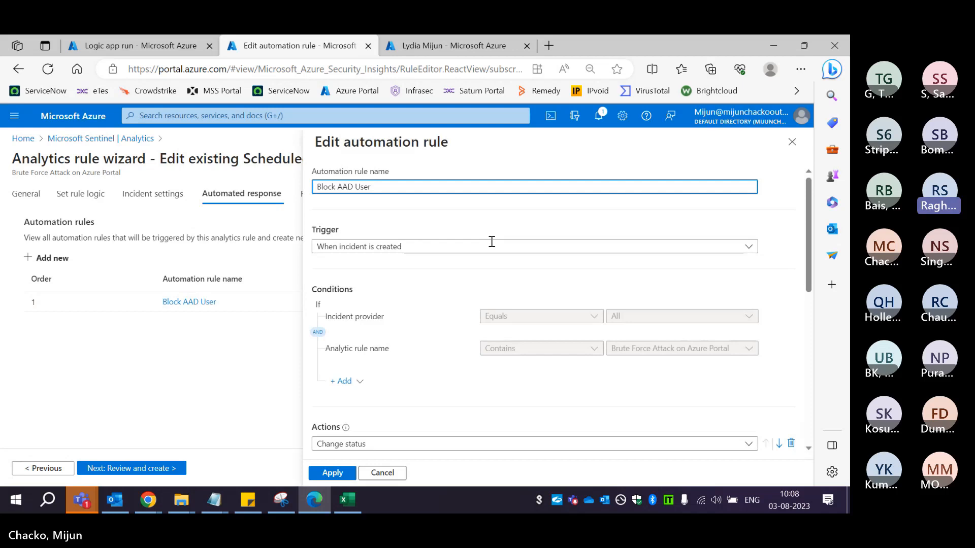
pyautogui.scroll(-3, 491, 241)
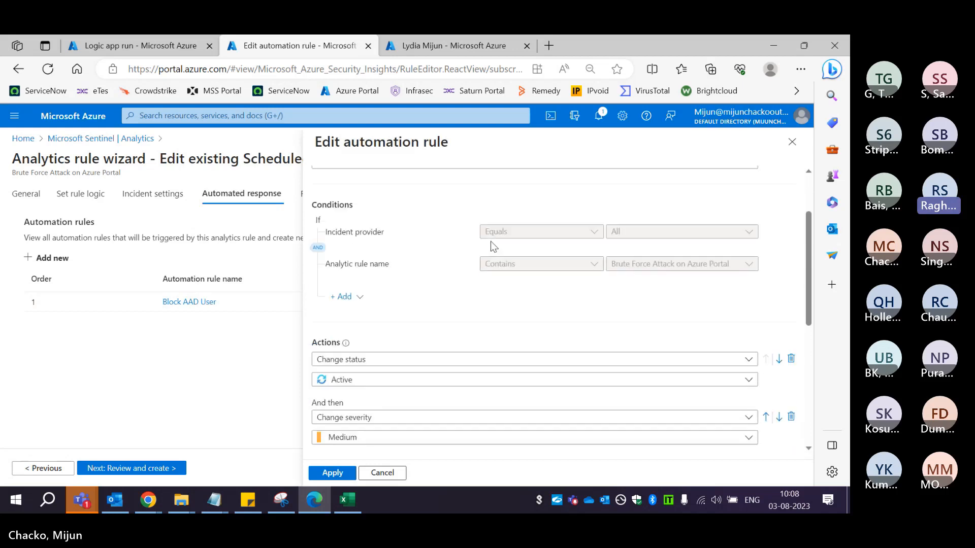
pyautogui.scroll(-3, 492, 247)
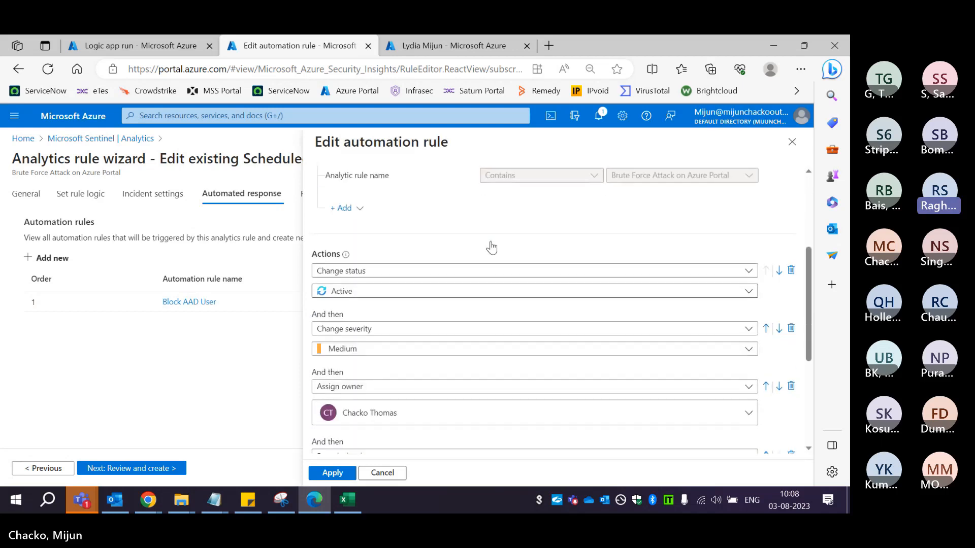
pyautogui.click(330, 472)
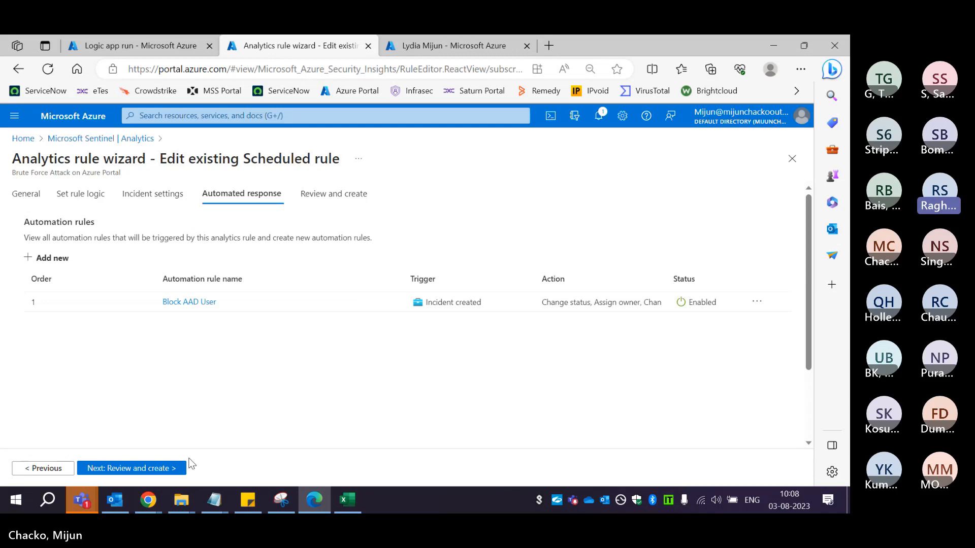
# - Review the edited Brute Force rule and save it once validation passes
pyautogui.click(170, 467)
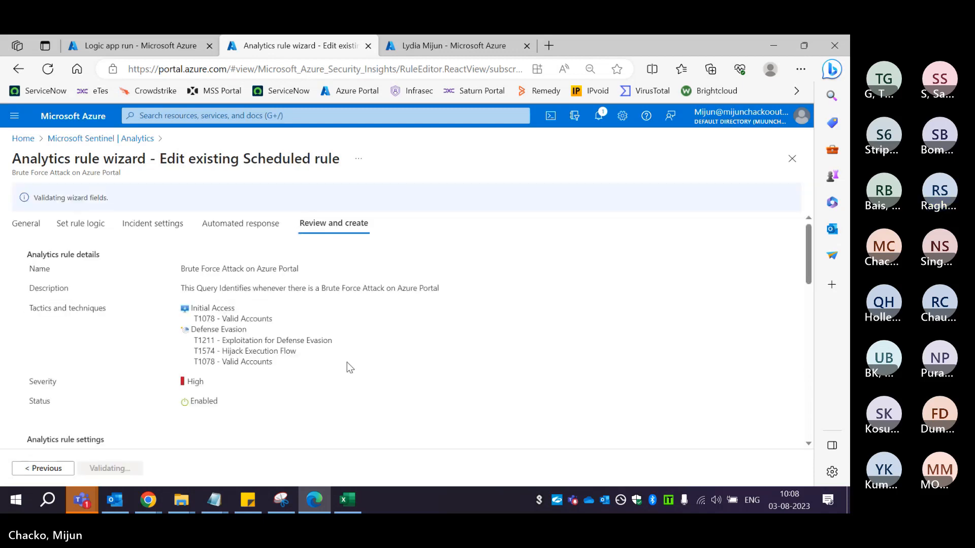
pyautogui.scroll(-1, 337, 334)
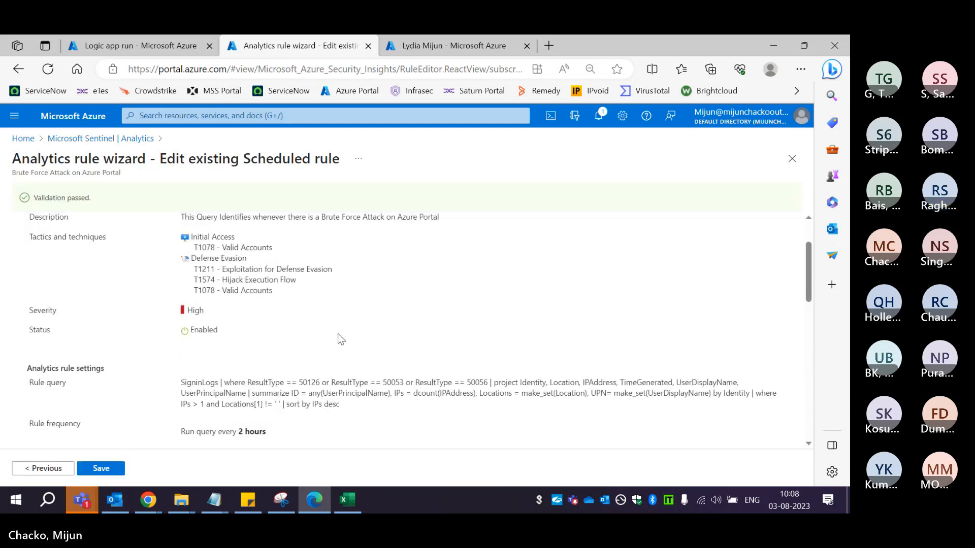
pyautogui.click(101, 468)
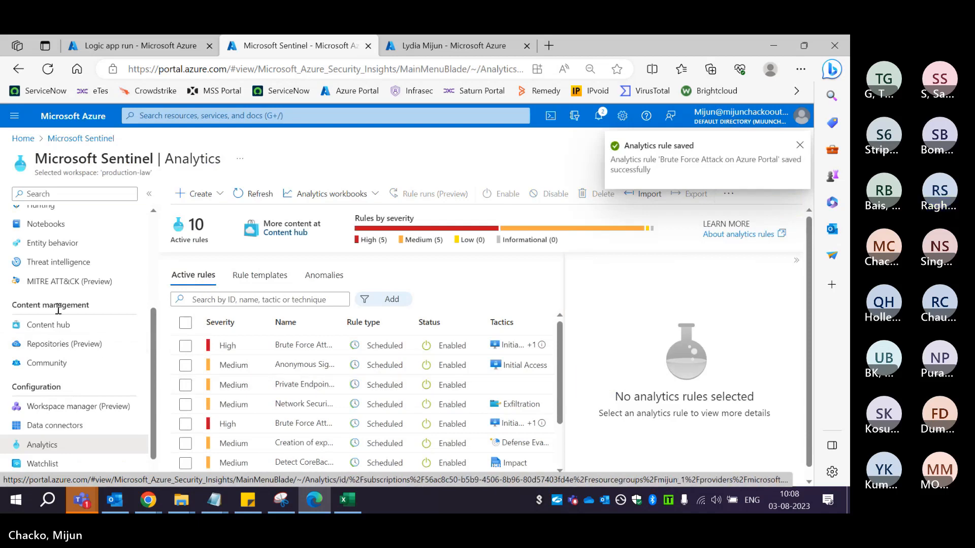
pyautogui.scroll(3, 61, 305)
# - Refresh the Sentinel incidents list and view the details of incident 56
pyautogui.click(49, 339)
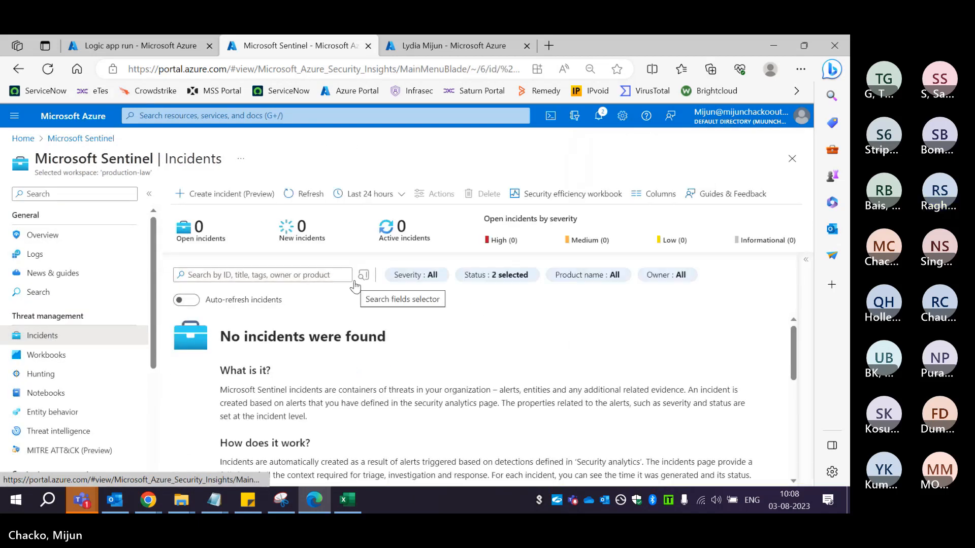
pyautogui.click(303, 195)
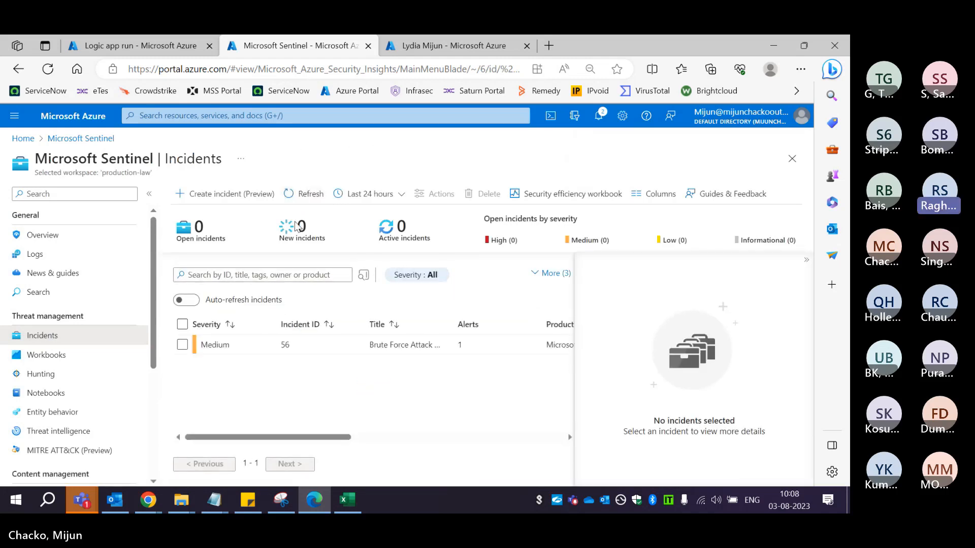
pyautogui.click(234, 343)
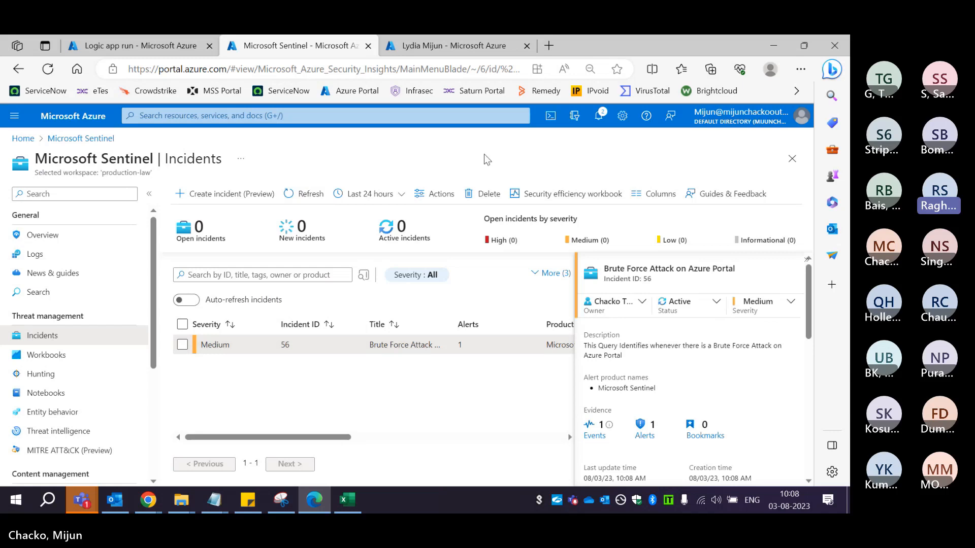
# - Refresh the open test user profile page to check its account status
pyautogui.click(442, 49)
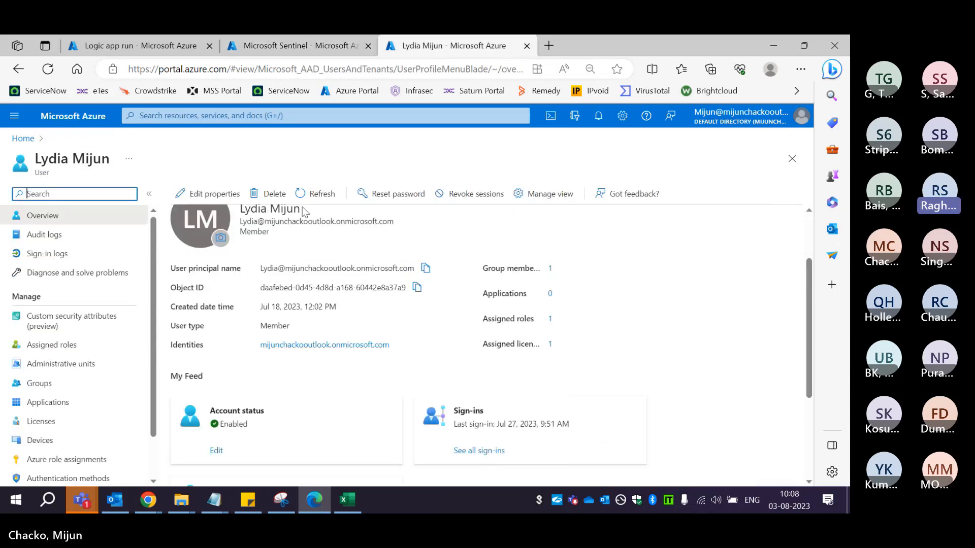
pyautogui.click(317, 196)
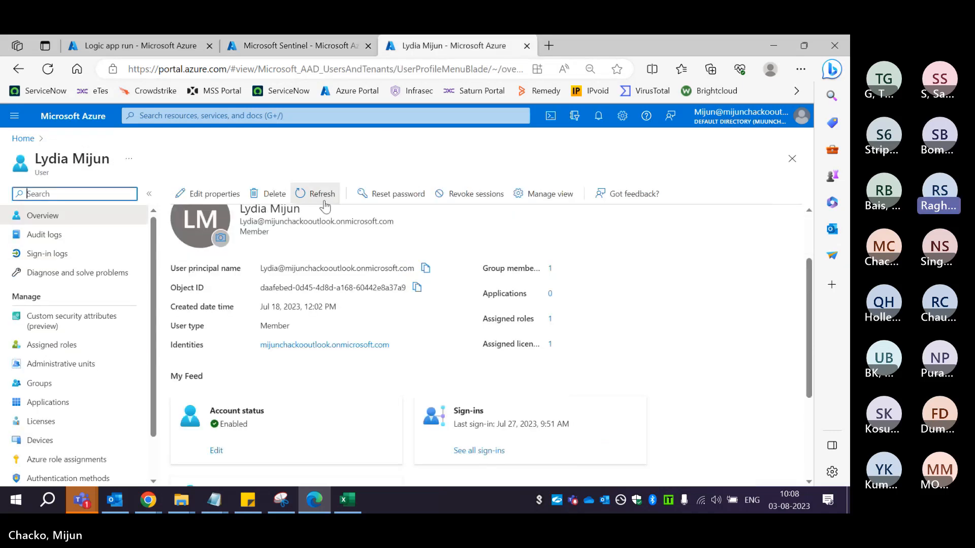
pyautogui.click(48, 68)
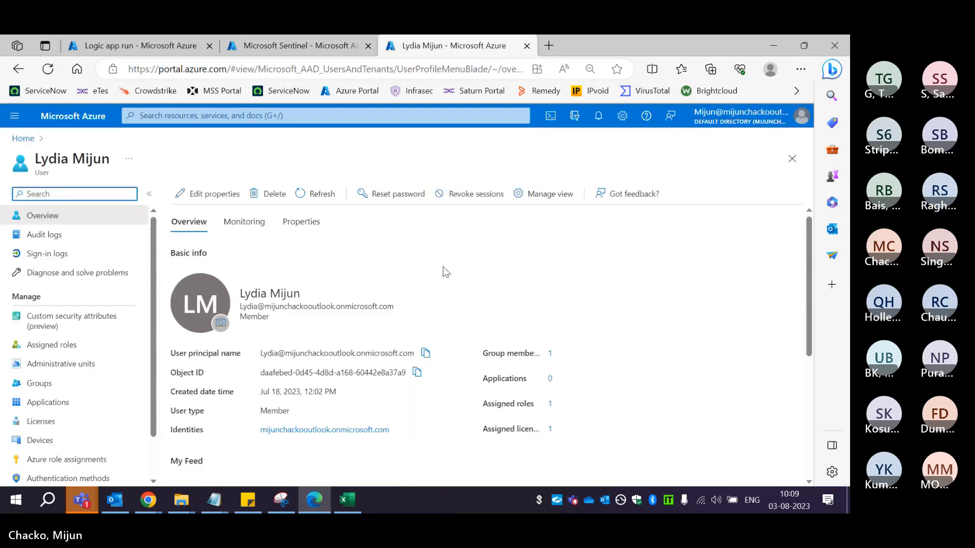
pyautogui.scroll(-2, 445, 271)
pyautogui.scroll(-1, 446, 272)
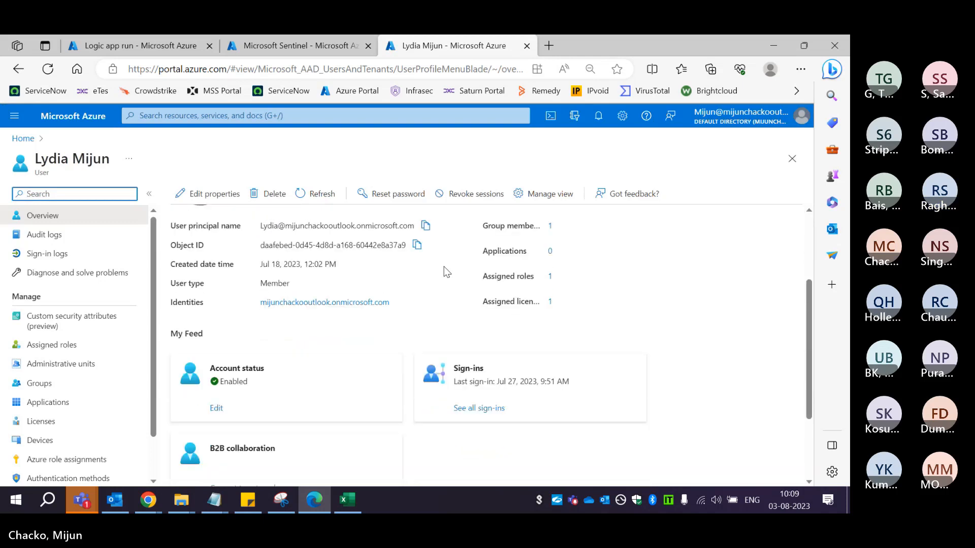
pyautogui.scroll(2, 258, 259)
pyautogui.scroll(-3, 397, 327)
pyautogui.scroll(-1, 397, 327)
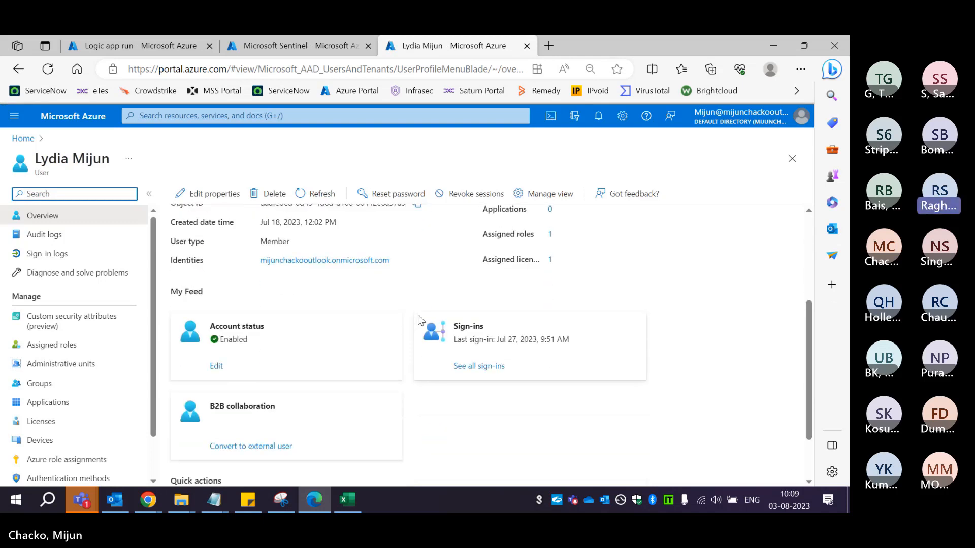
# - Reopen the test user from Azure Active Directory's user list and recheck it's still enabled
pyautogui.click(23, 138)
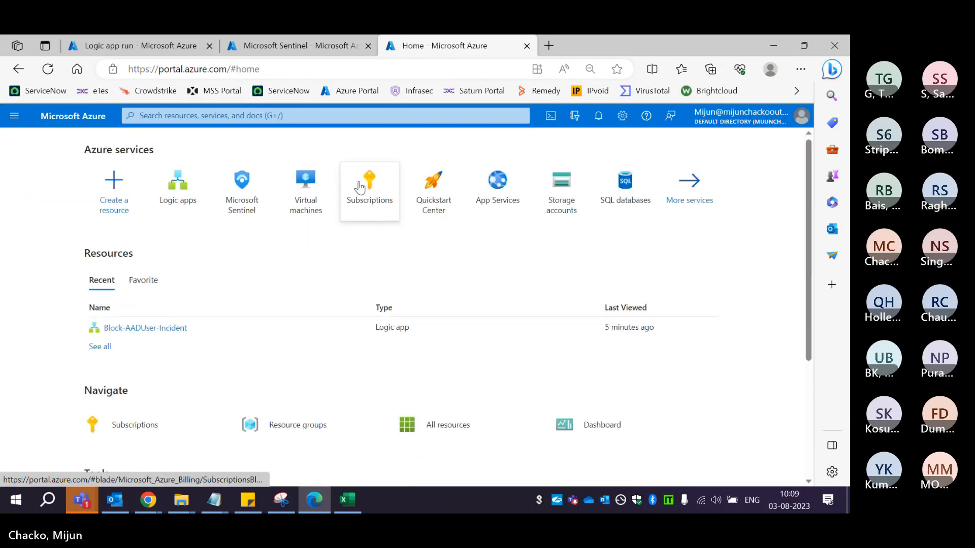
pyautogui.click(371, 116)
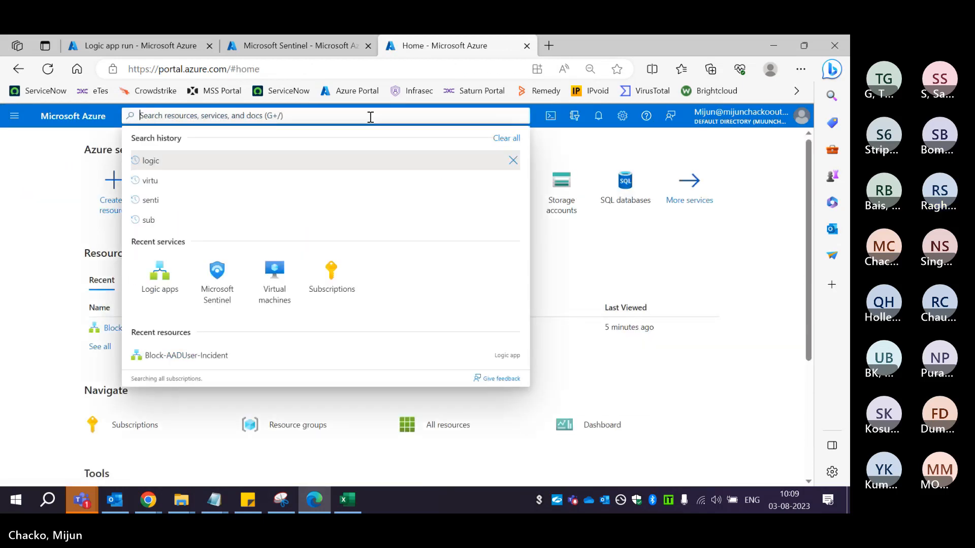
pyautogui.write('azure')
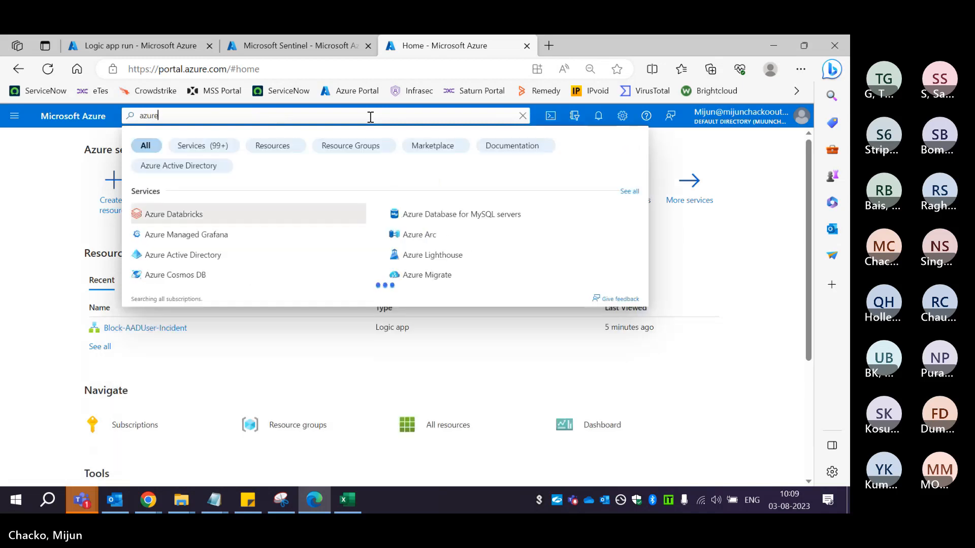
pyautogui.click(217, 255)
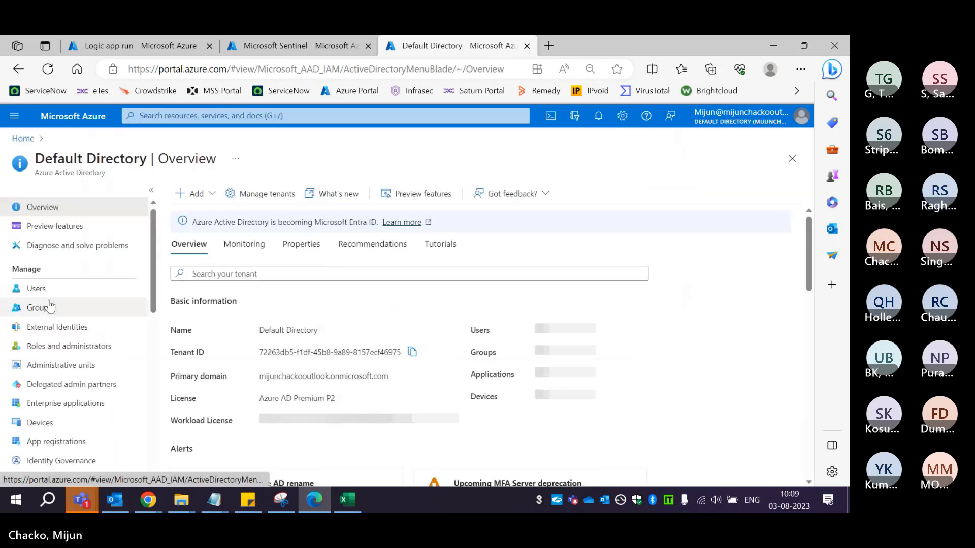
pyautogui.click(38, 288)
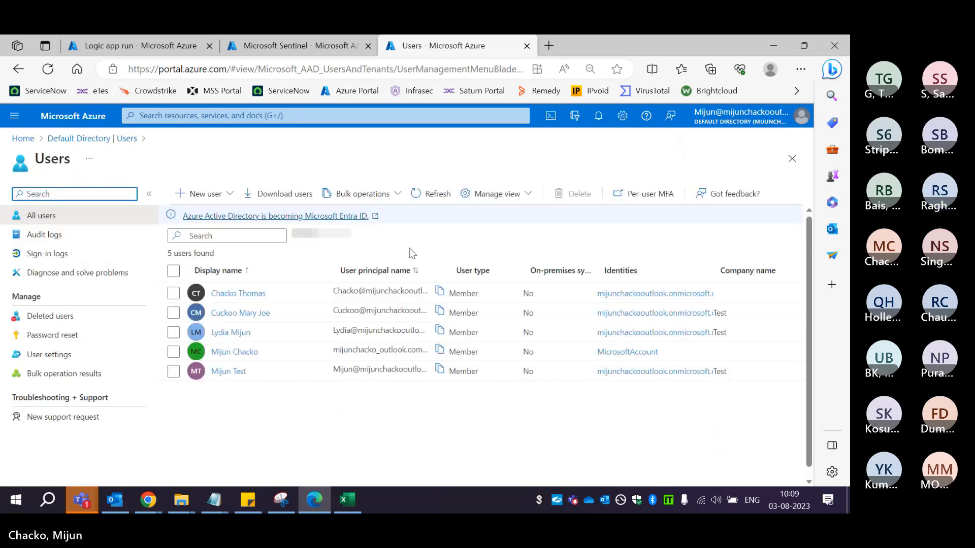
pyautogui.click(248, 332)
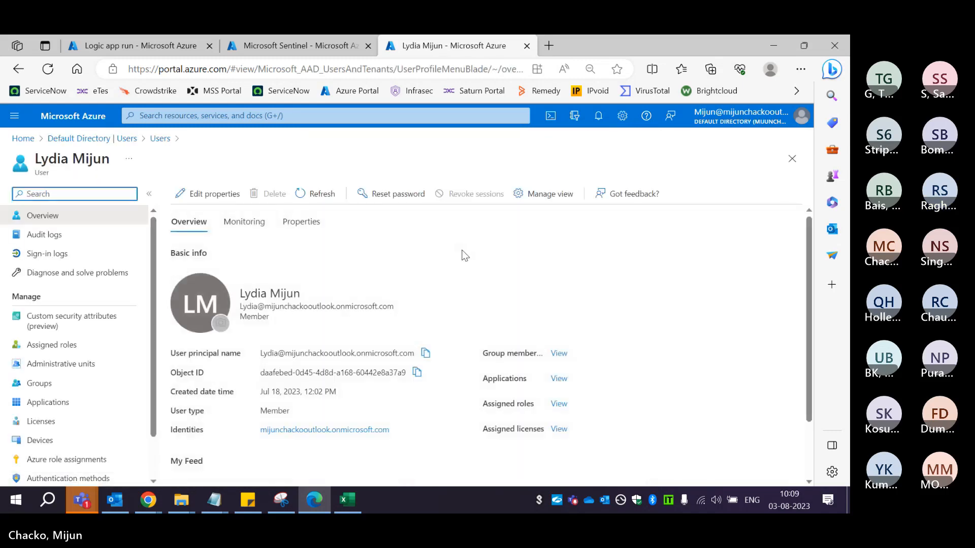
pyautogui.scroll(-3, 441, 304)
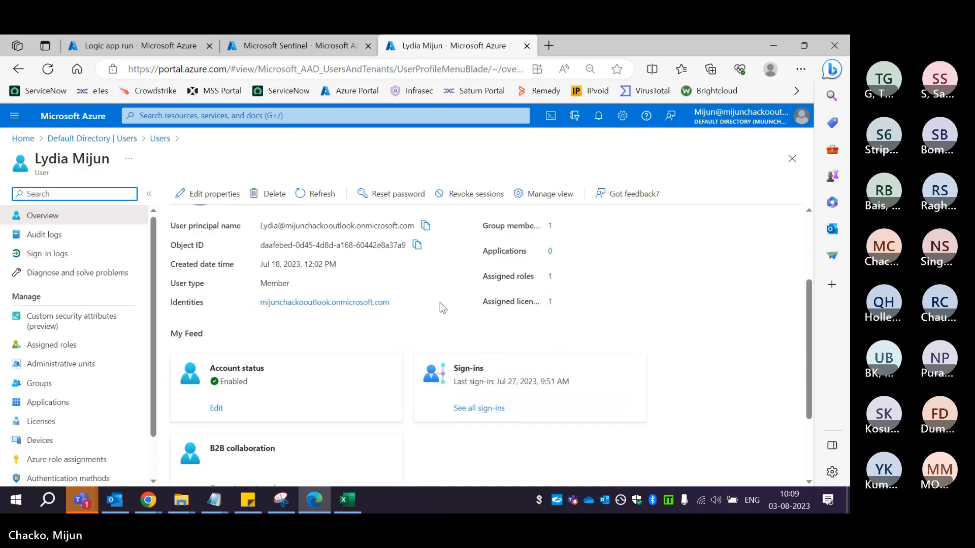
pyautogui.click(317, 196)
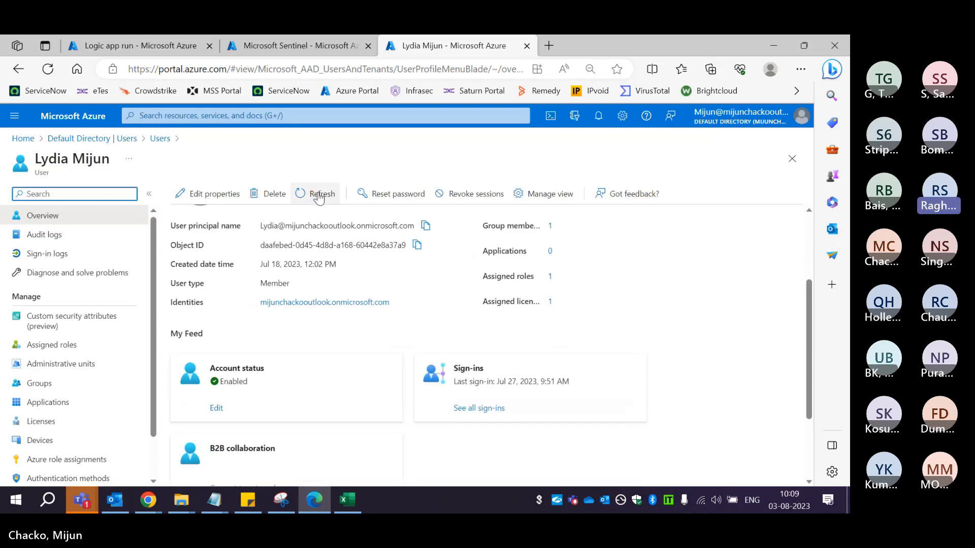
pyautogui.click(127, 44)
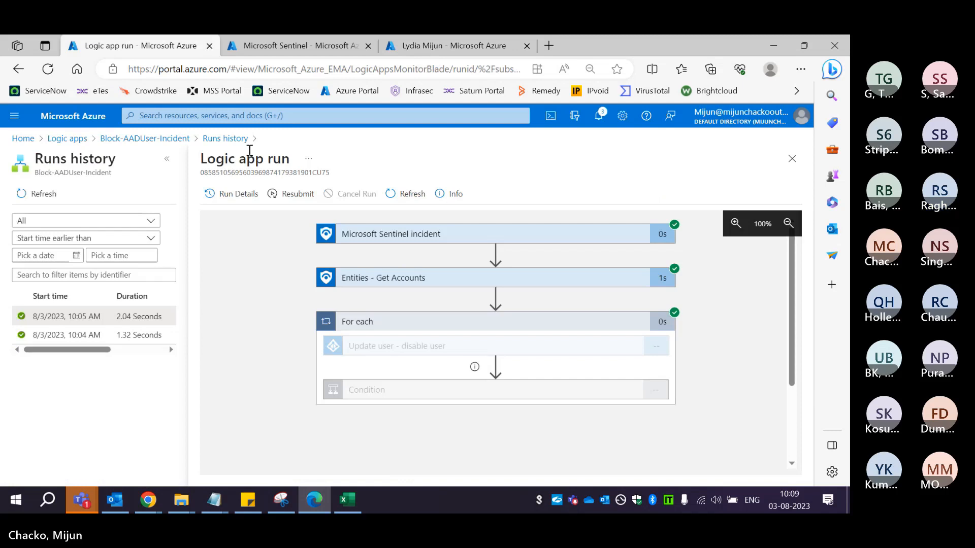
# - Refresh the Block-AADUser-Incident run history and open the failed 10:08 AM run
pyautogui.click(151, 140)
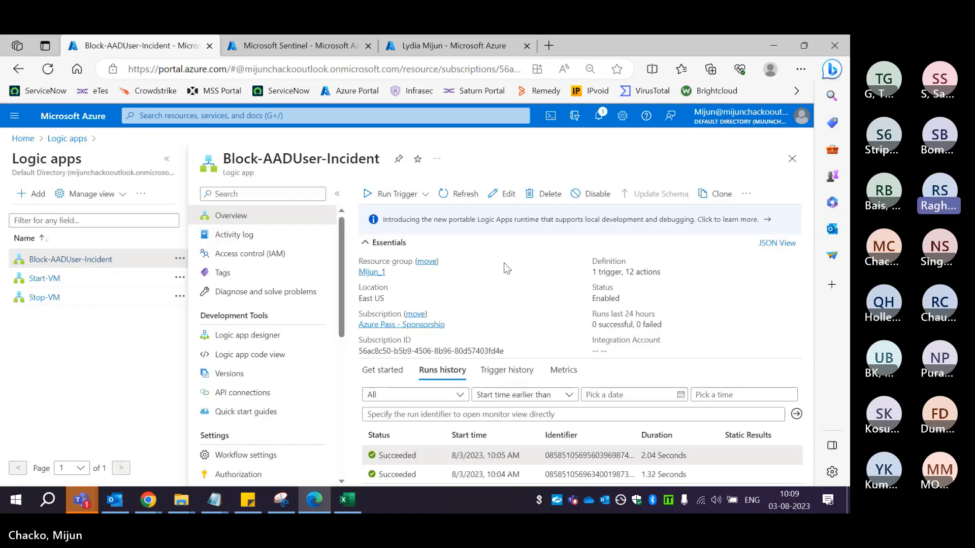
pyautogui.click(464, 197)
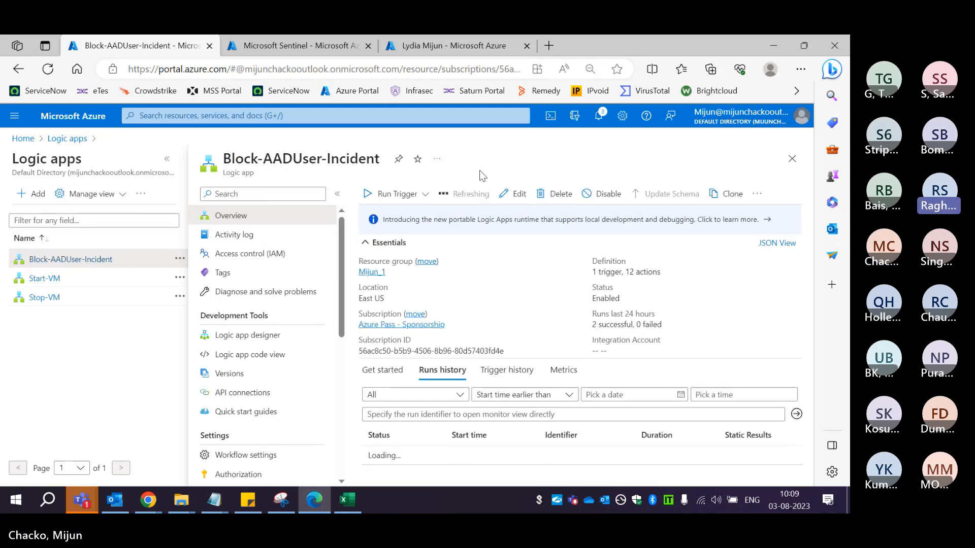
pyautogui.scroll(-1, 546, 396)
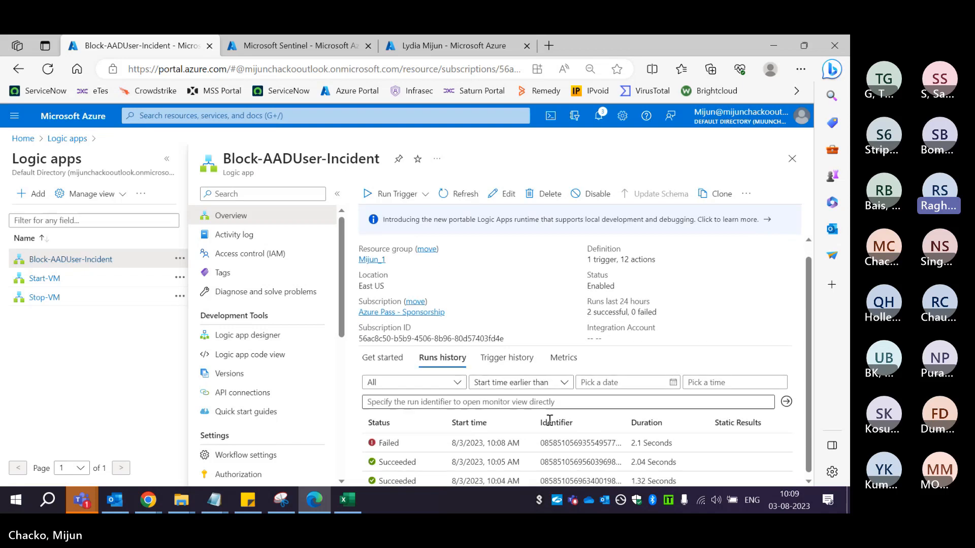
pyautogui.click(415, 441)
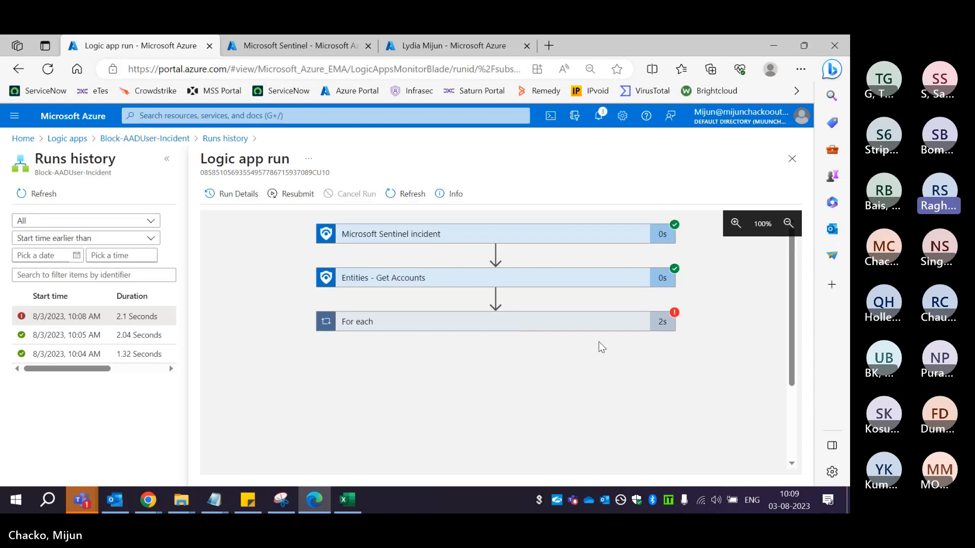
# - Expand For each and Update user - disable user to show its 403 Forbidden error for Account Enabled false
pyautogui.click(668, 329)
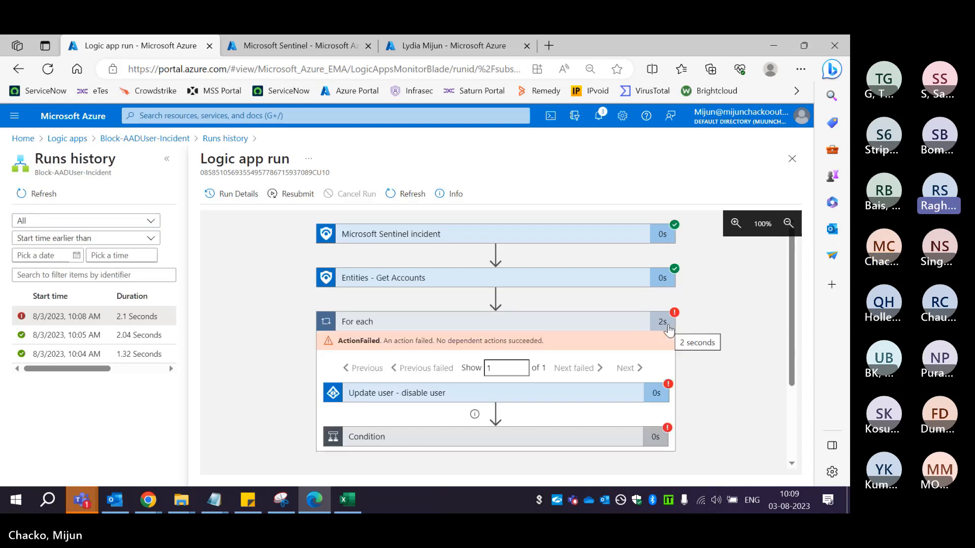
pyautogui.click(660, 399)
pyautogui.click(439, 399)
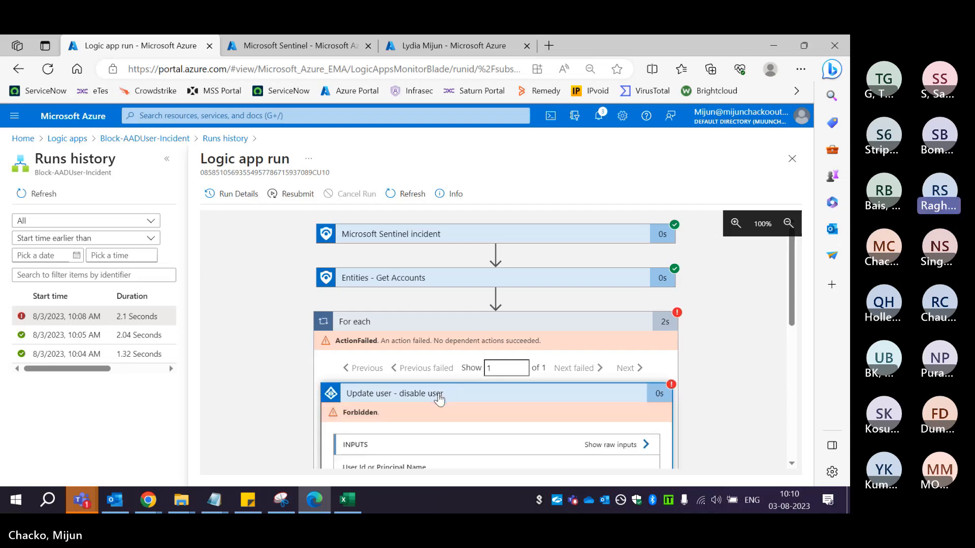
pyautogui.scroll(-2, 751, 337)
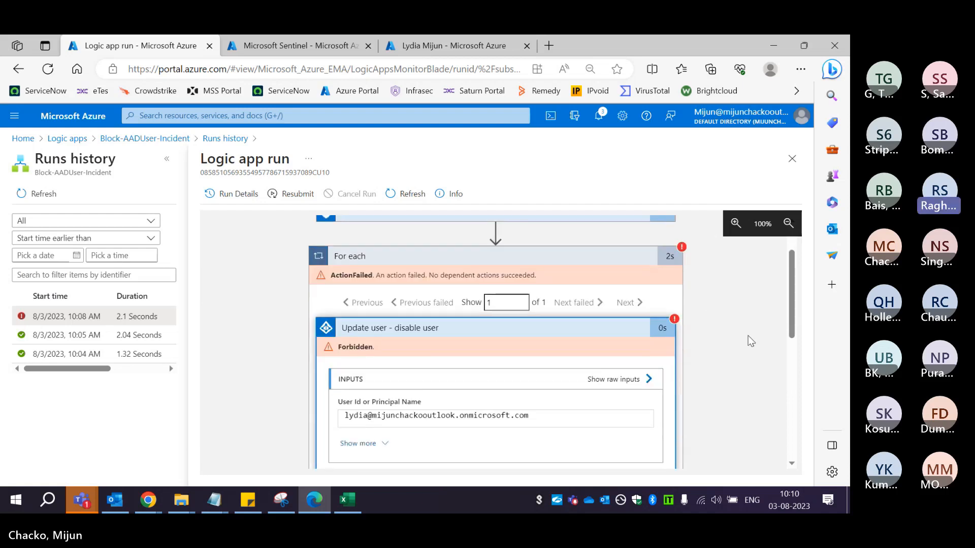
pyautogui.scroll(-1, 748, 336)
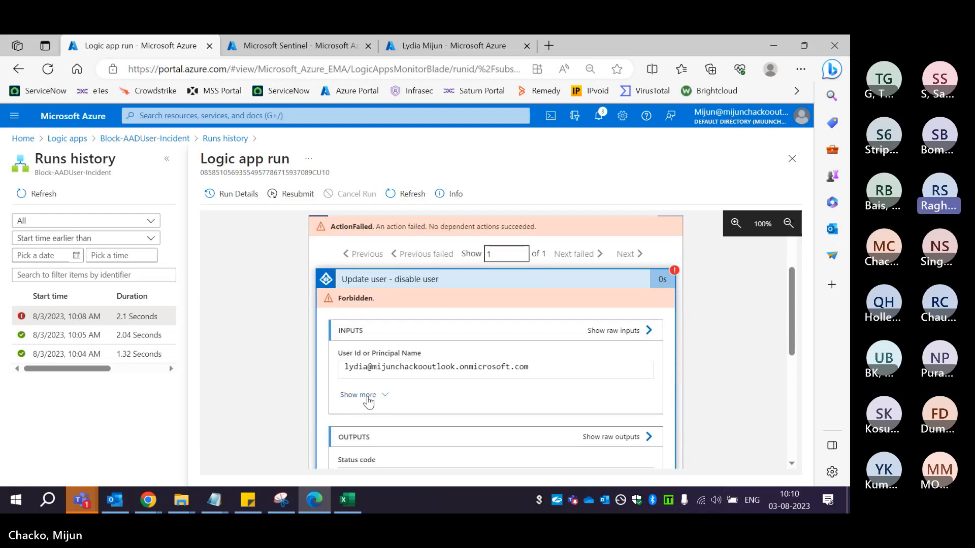
pyautogui.click(385, 395)
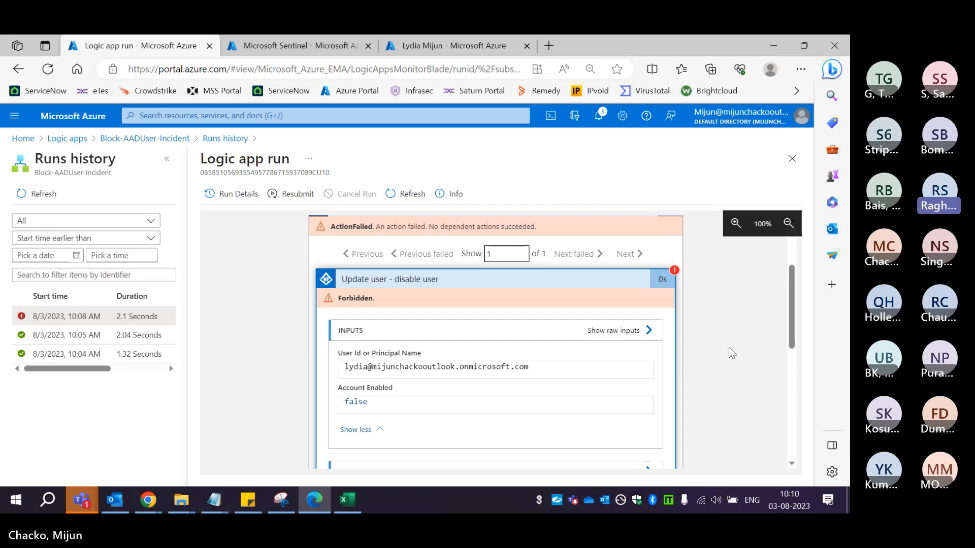
pyautogui.scroll(-2, 729, 347)
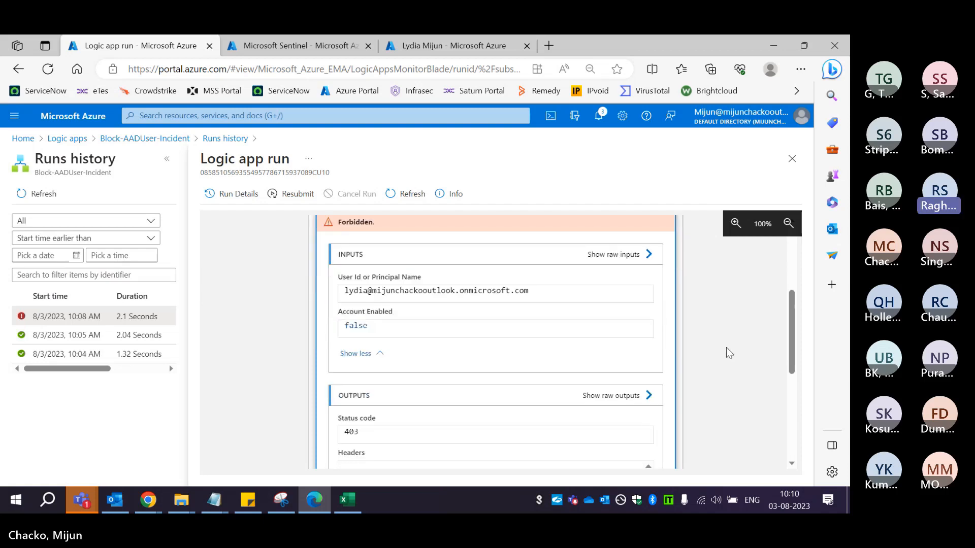
pyautogui.scroll(1, 726, 348)
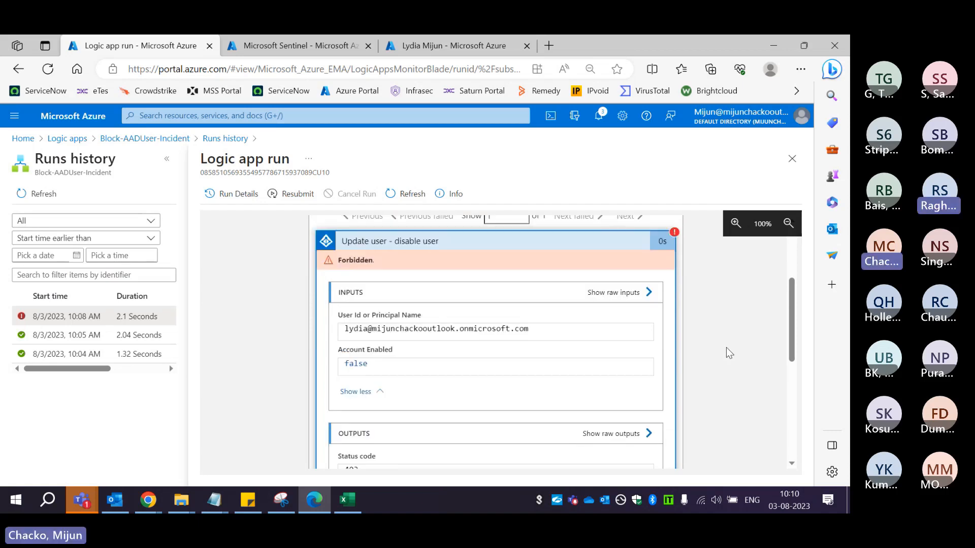
pyautogui.scroll(1, 726, 347)
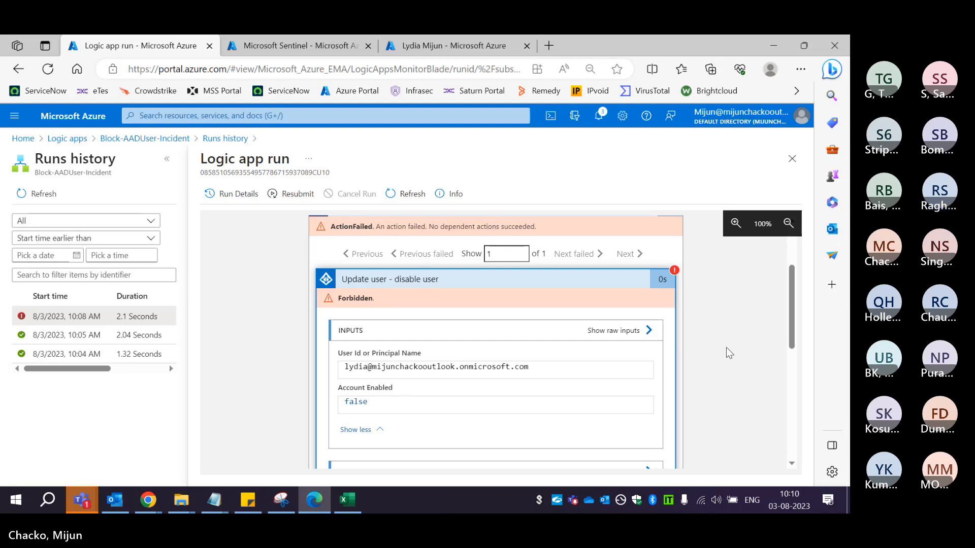
pyautogui.scroll(2, 726, 347)
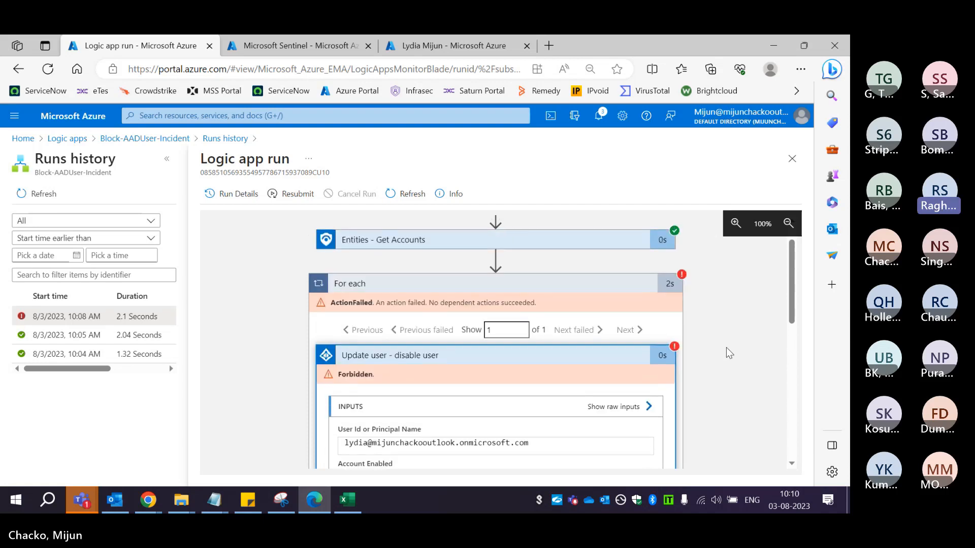
pyautogui.scroll(1, 726, 348)
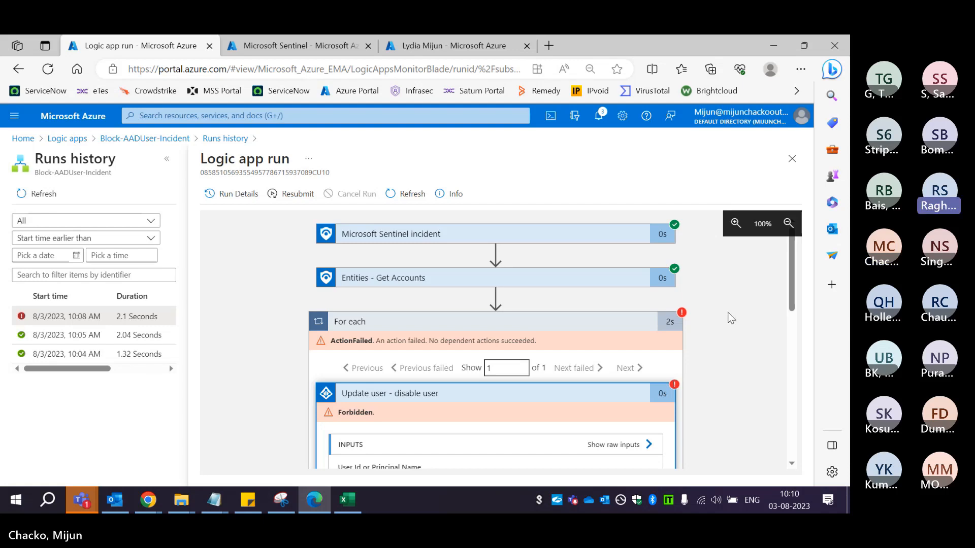
pyautogui.scroll(-3, 729, 319)
pyautogui.scroll(-1, 730, 318)
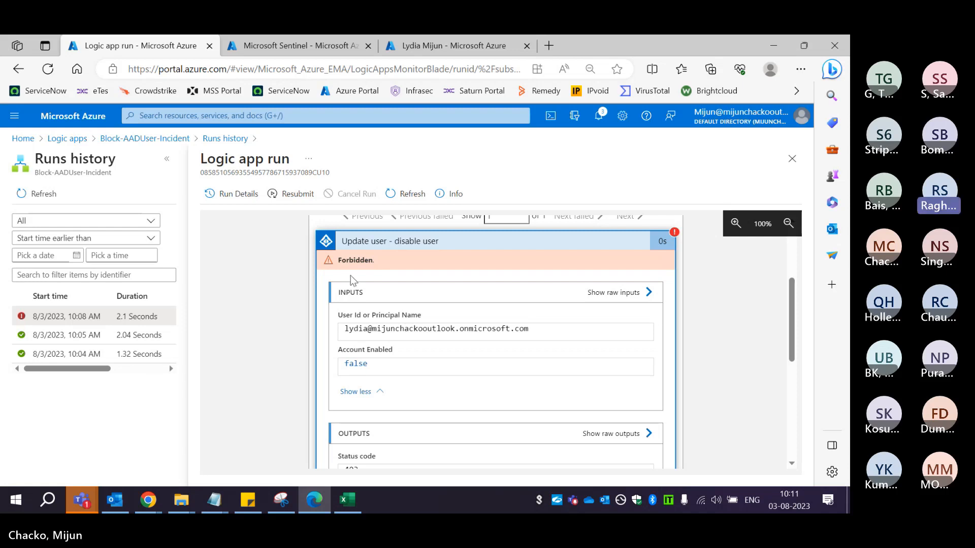
# - Refresh the targeted user's profile page to recheck the account status, then return to Sentinel
pyautogui.click(447, 46)
pyautogui.click(310, 194)
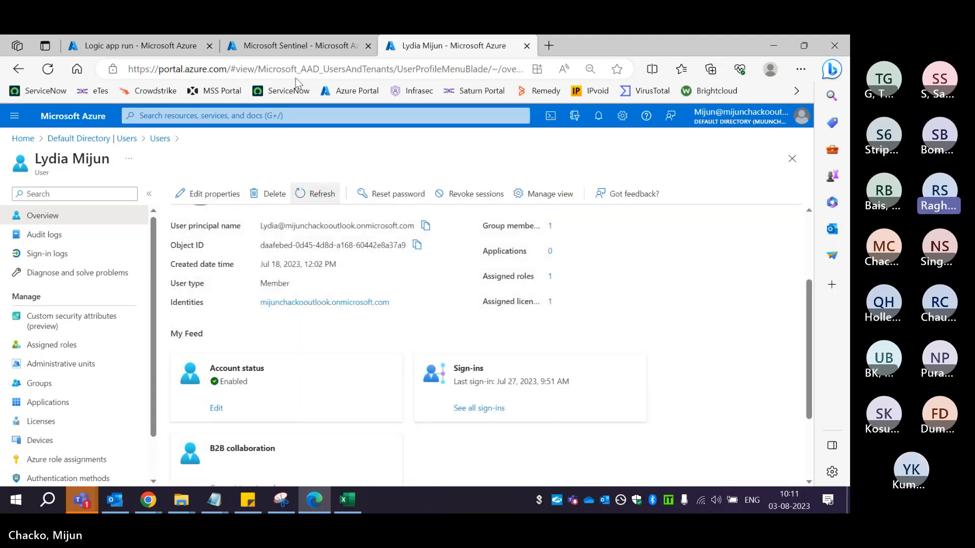
pyautogui.click(283, 50)
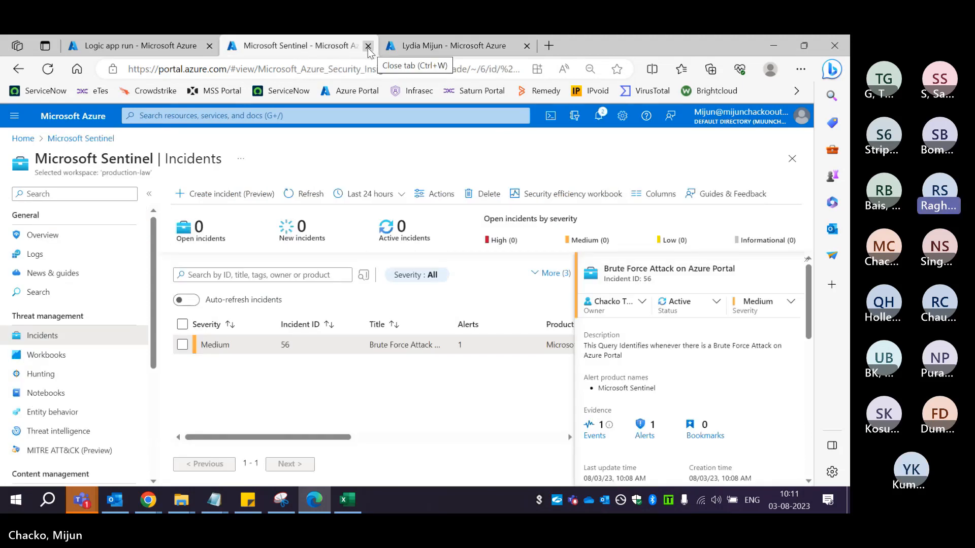
# - Glance at the Chrome analytics rule wizard, then bring back Sentinel Incidents showing incident 56
pyautogui.click(148, 500)
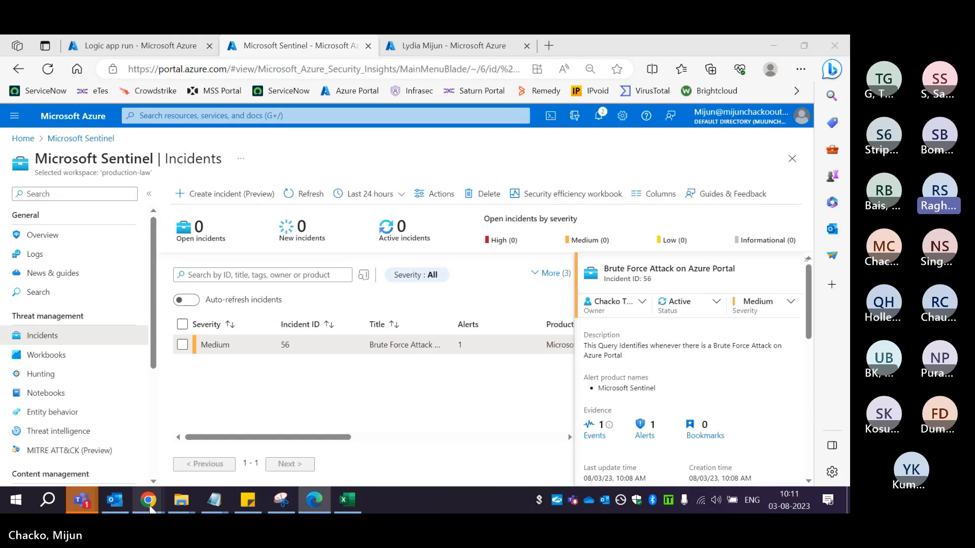
pyautogui.moveTo(205, 437)
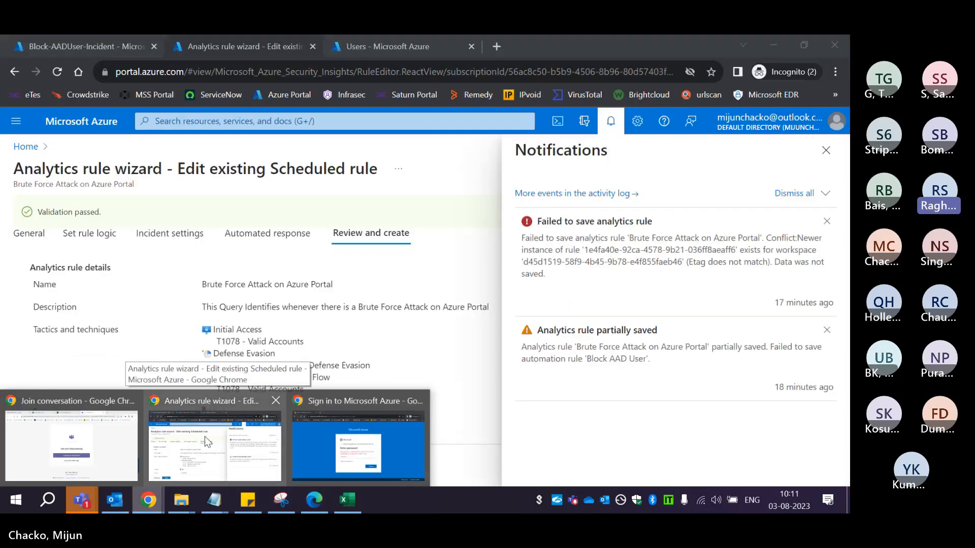
pyautogui.click(205, 437)
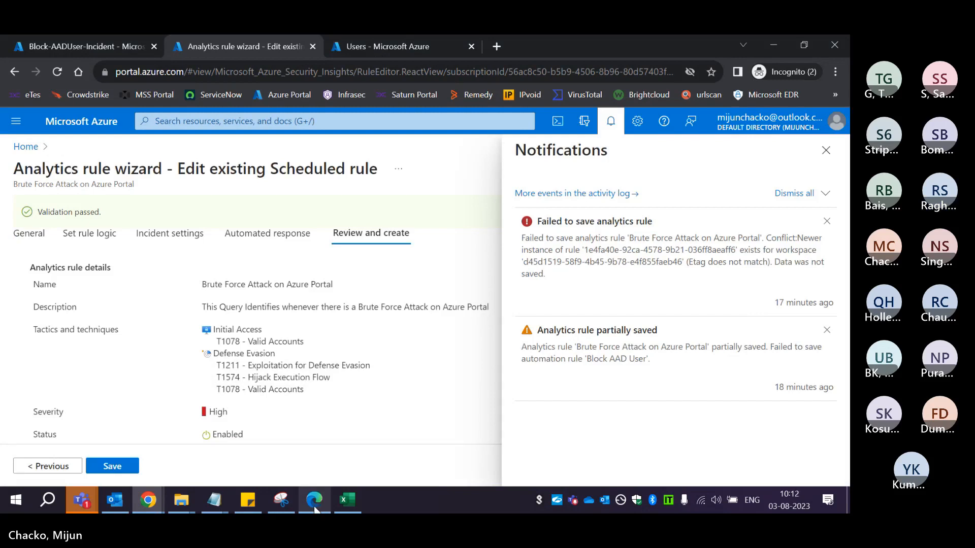
pyautogui.moveTo(316, 509)
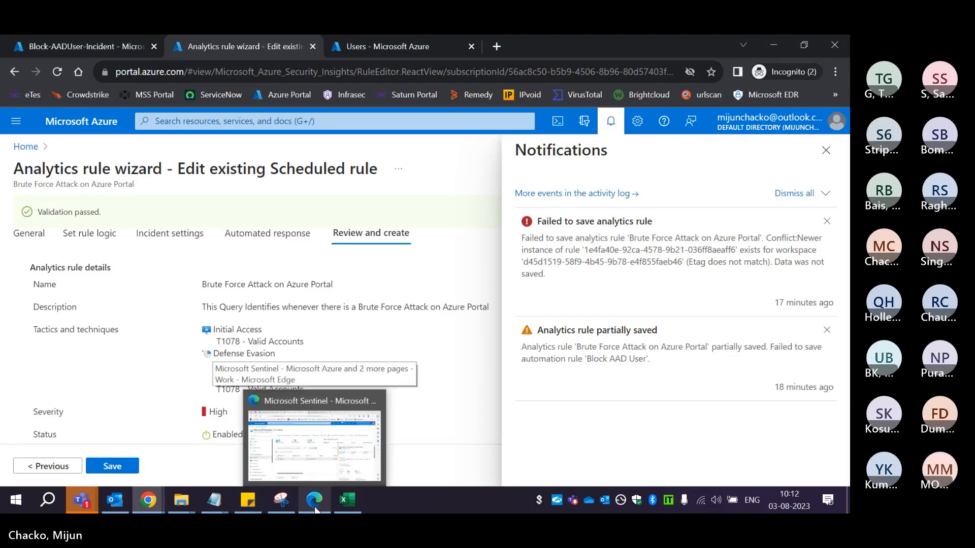
pyautogui.click(315, 509)
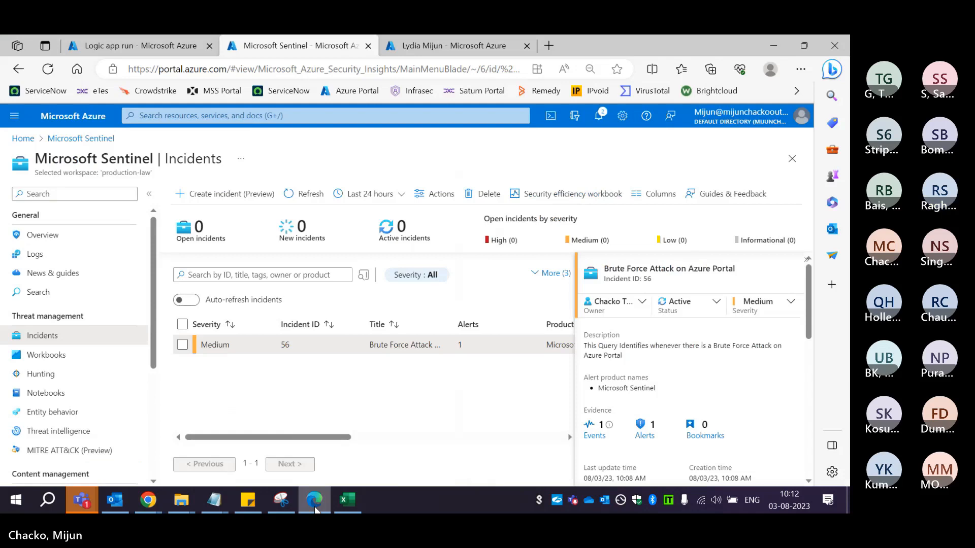
# - Load portal.azure.com sign-in in a new Edge InPrivate window, then show the Notepad test-account notes
pyautogui.rightClick(315, 509)
pyautogui.click(300, 397)
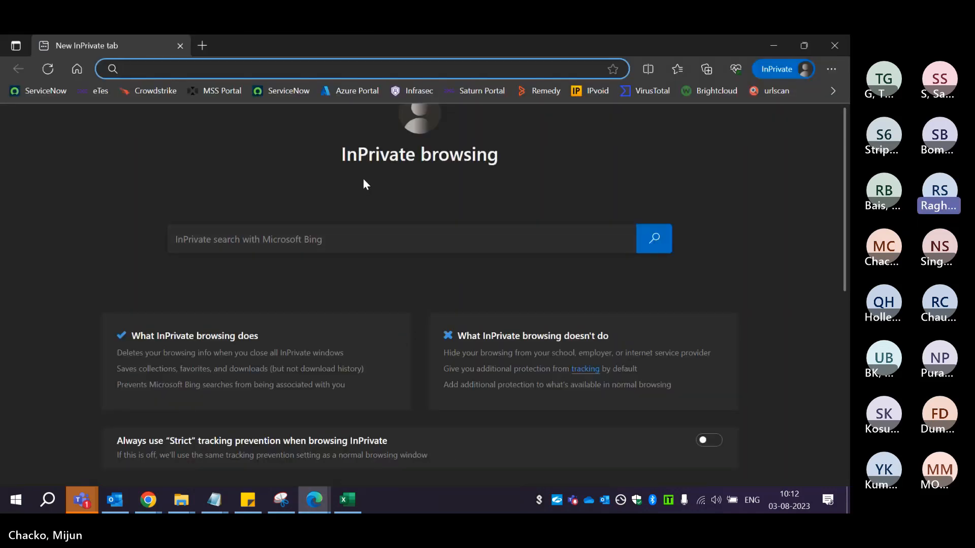
pyautogui.write('portal.azure.com')
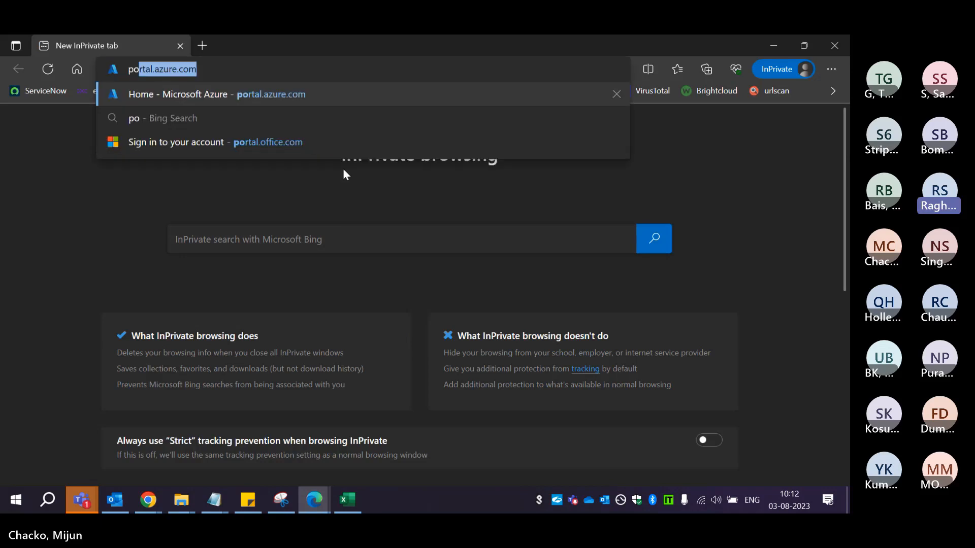
pyautogui.press('Return')
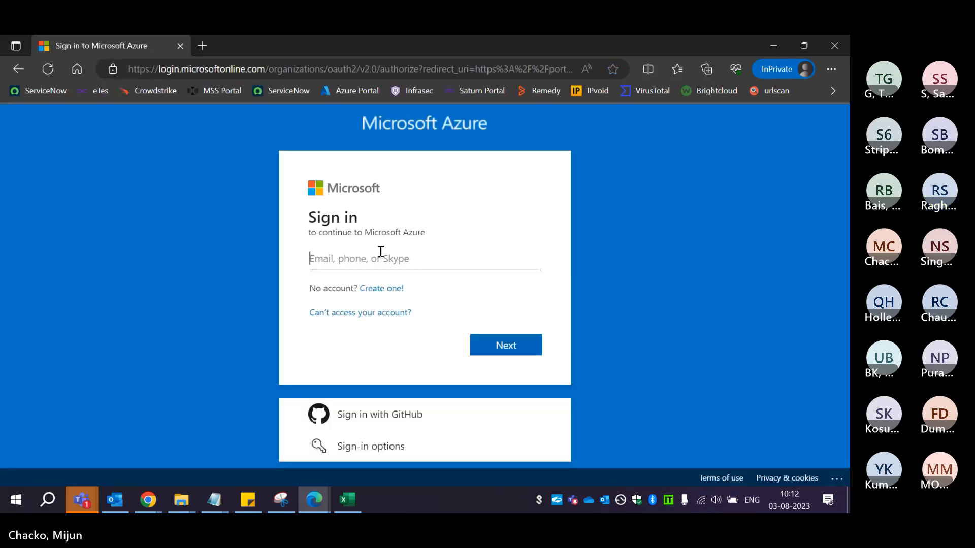
pyautogui.click(379, 256)
pyautogui.click(218, 497)
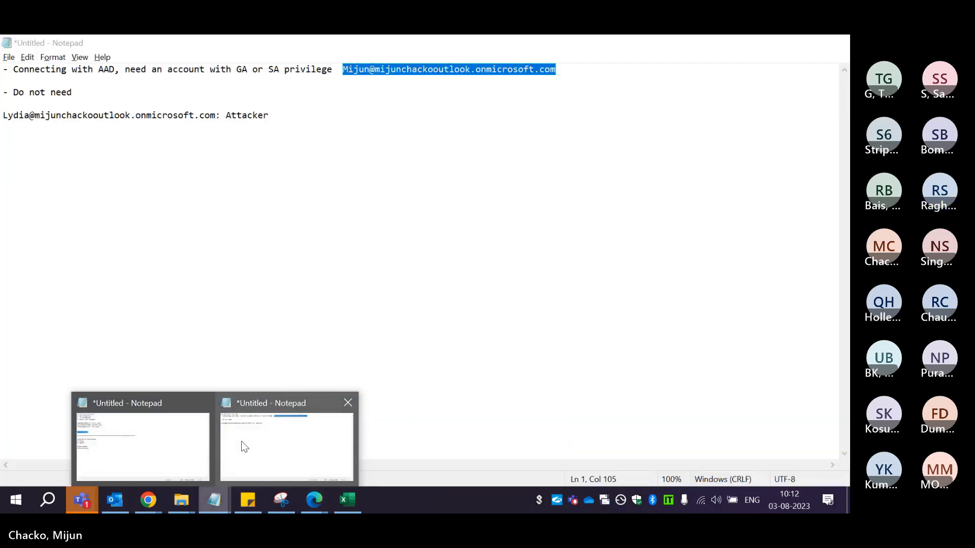
pyautogui.click(241, 441)
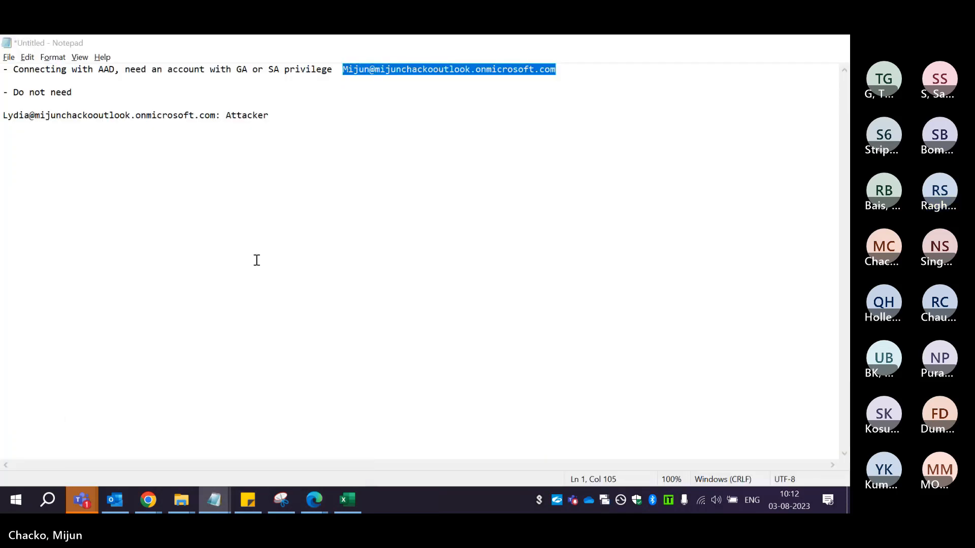
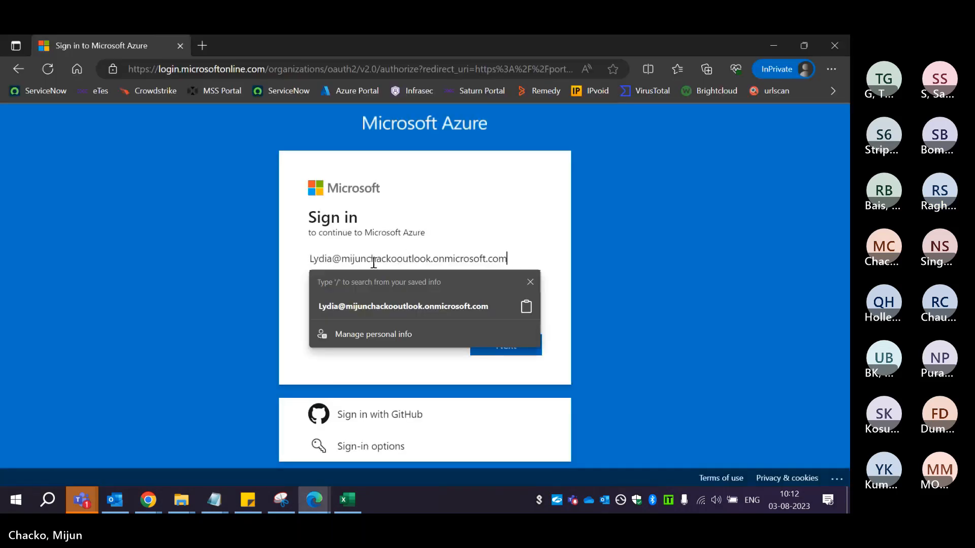
# - Submit the attacker's saved e-mail address to reach the Azure password prompt, then stop the Teams screen share
pyautogui.click(396, 299)
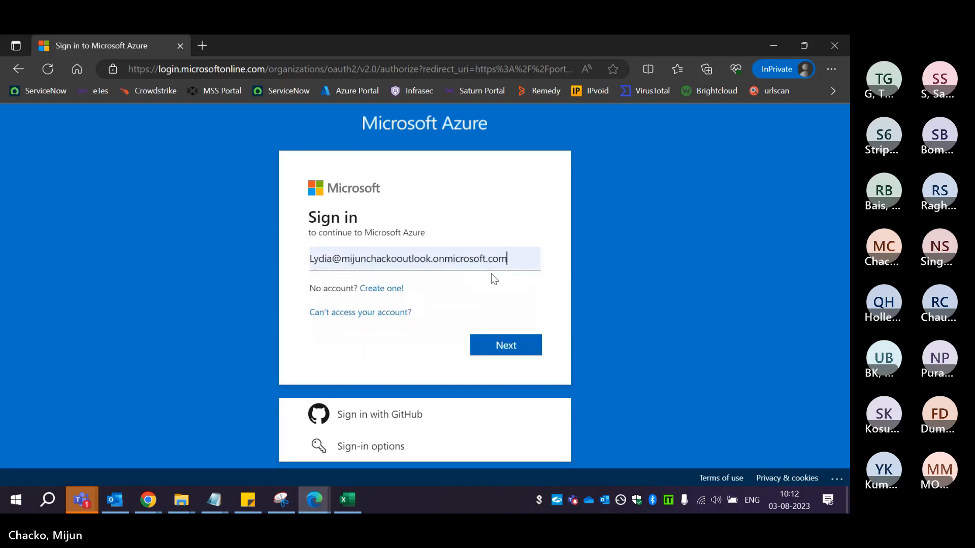
pyautogui.click(507, 347)
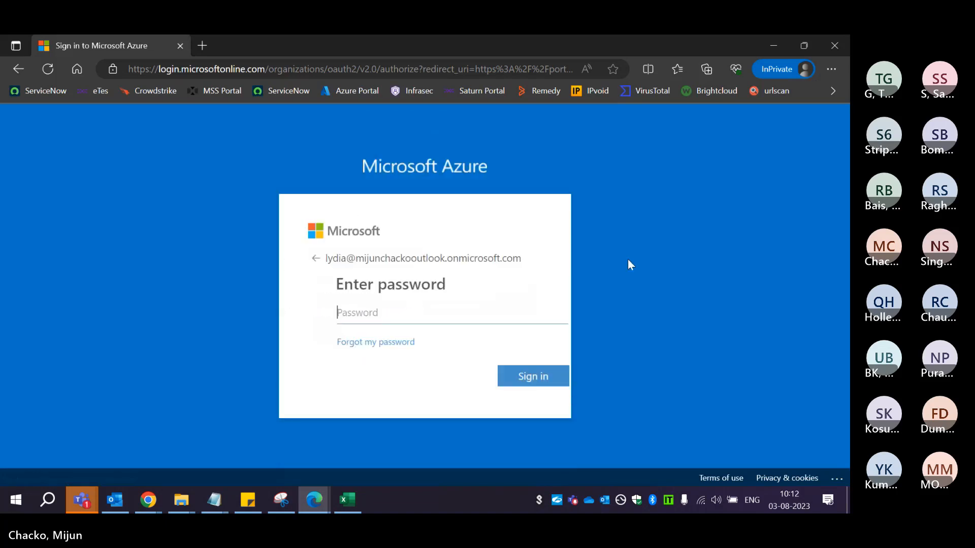
pyautogui.hotkey('alt', 'Tab')
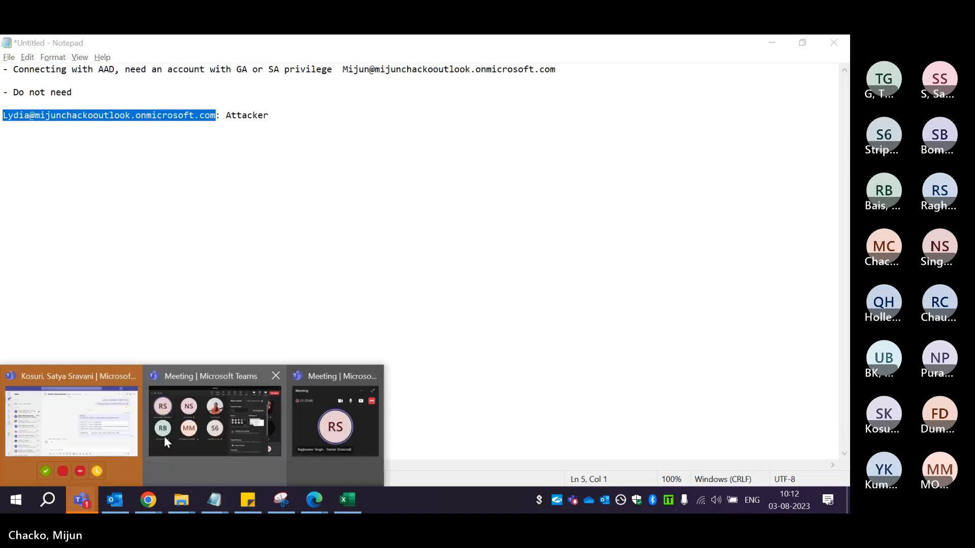
pyautogui.click(168, 434)
pyautogui.click(746, 79)
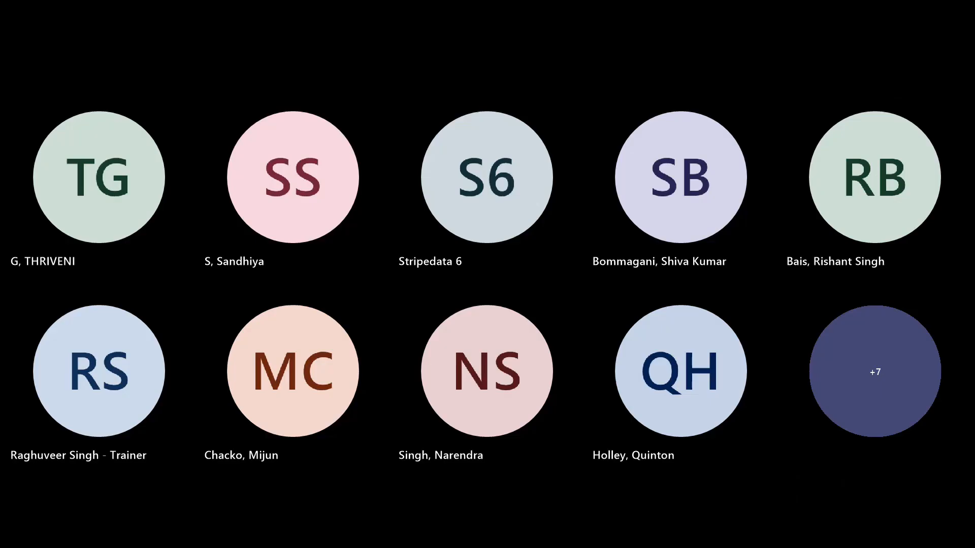
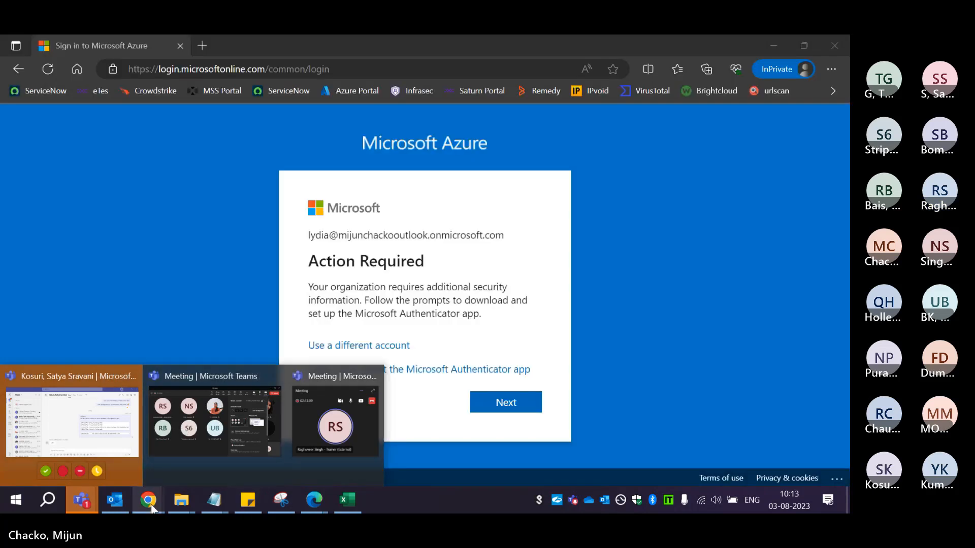
# - Switch to the rule wizard window, sign out of the second account, and close its Chrome window without saving
pyautogui.moveTo(148, 500)
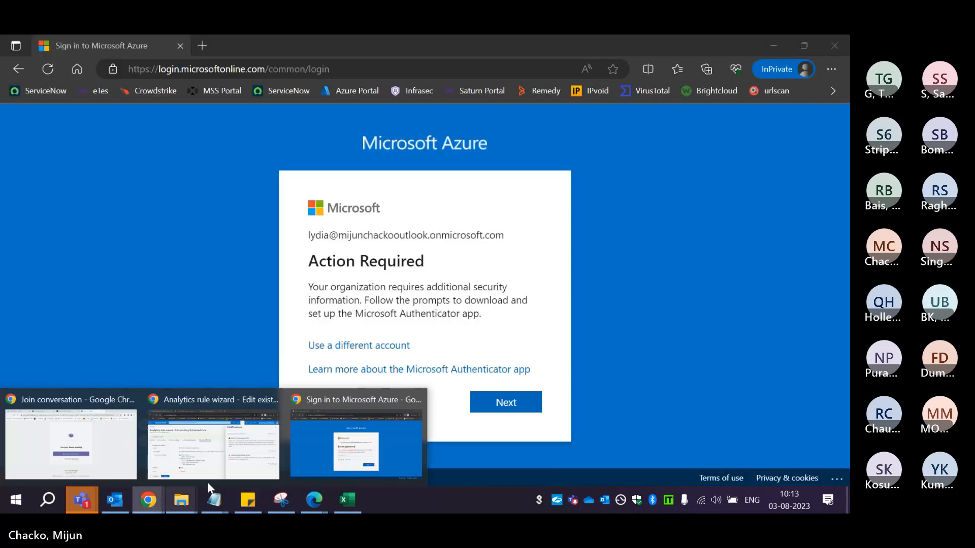
pyautogui.click(242, 465)
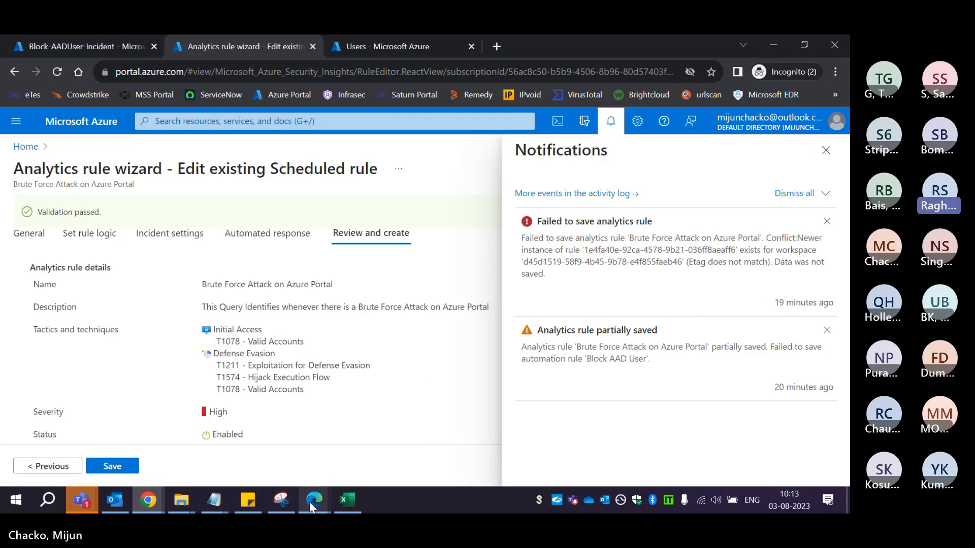
pyautogui.moveTo(311, 506)
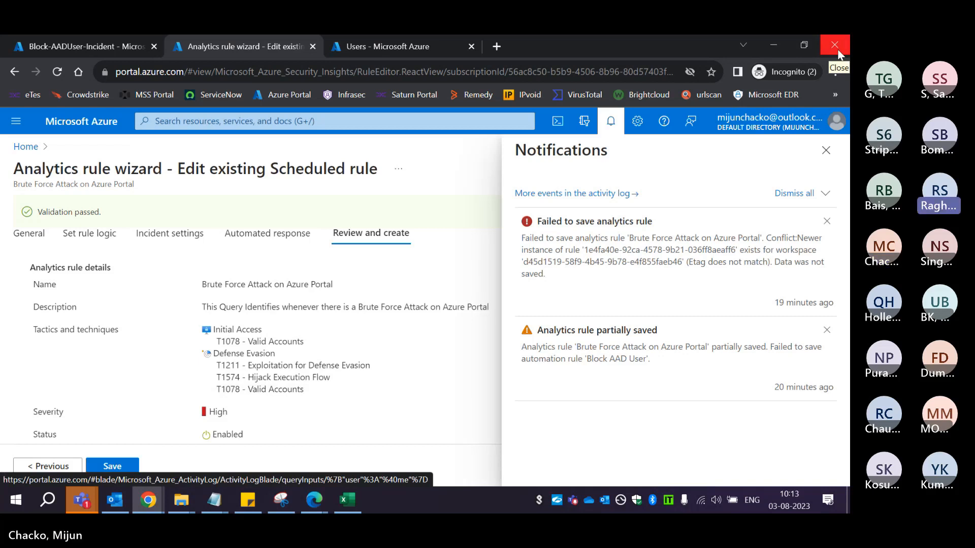
pyautogui.click(792, 121)
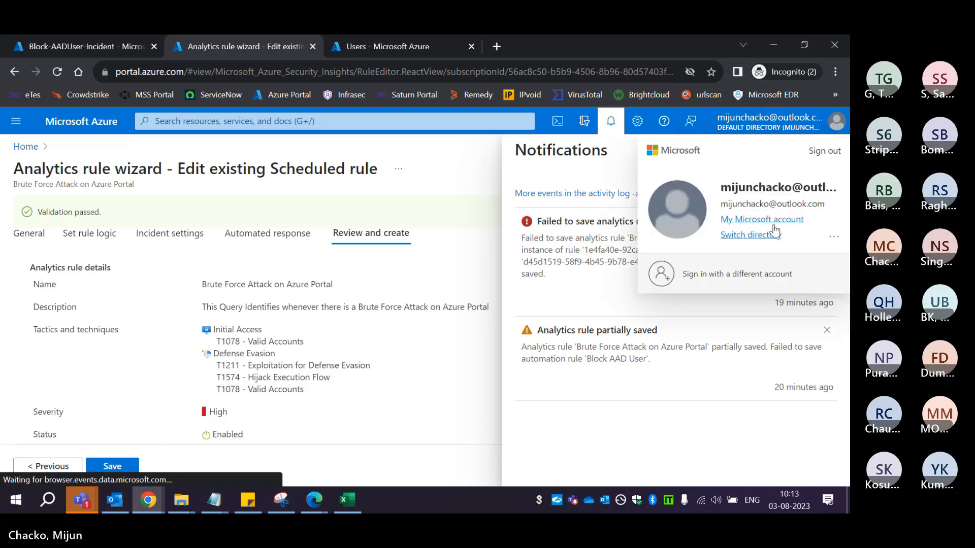
pyautogui.click(828, 152)
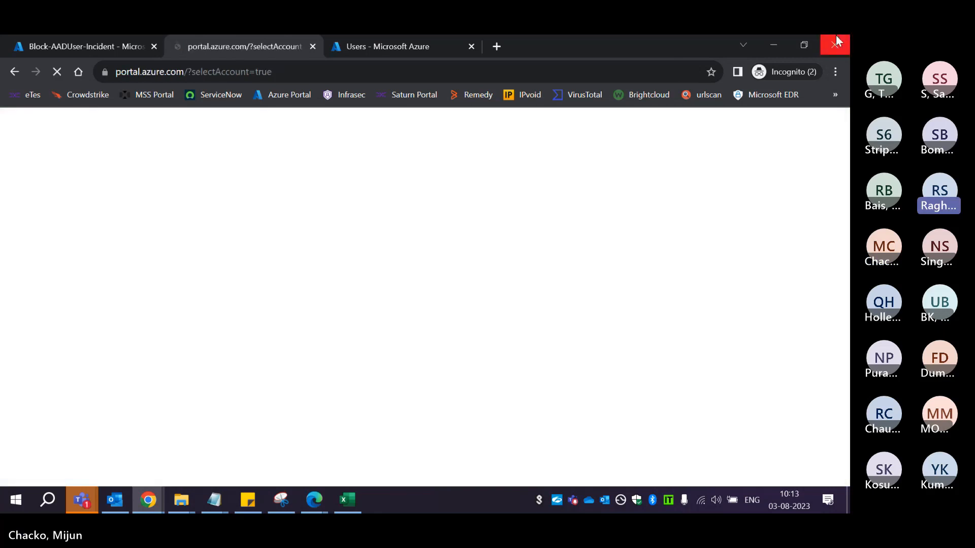
pyautogui.click(834, 45)
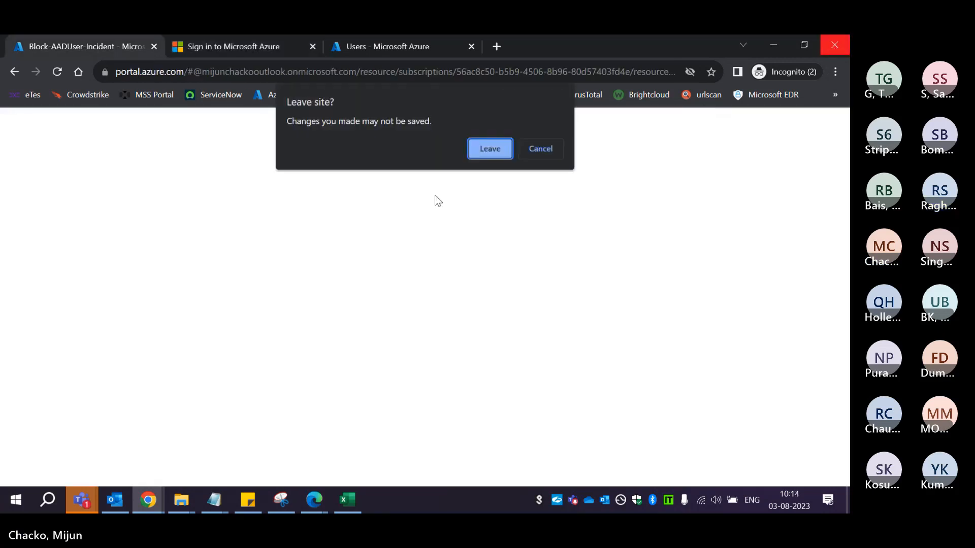
pyautogui.click(490, 149)
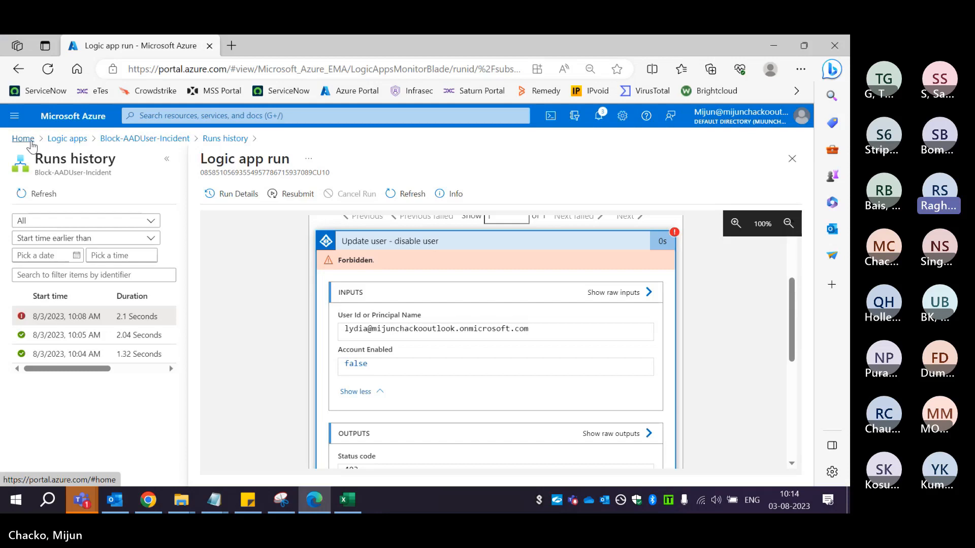
# - Open the test user's profile from Azure Active Directory's Users list
pyautogui.click(30, 144)
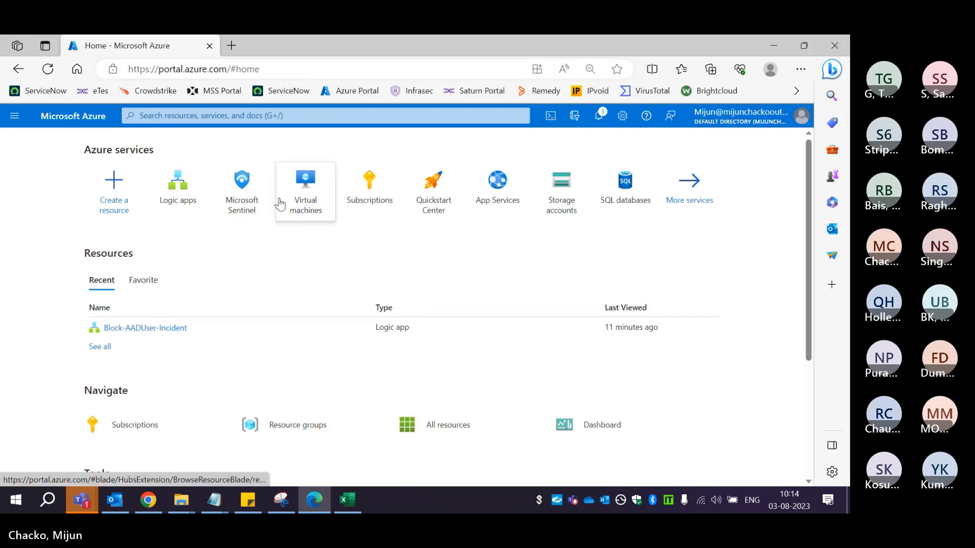
pyautogui.click(294, 117)
pyautogui.write('a')
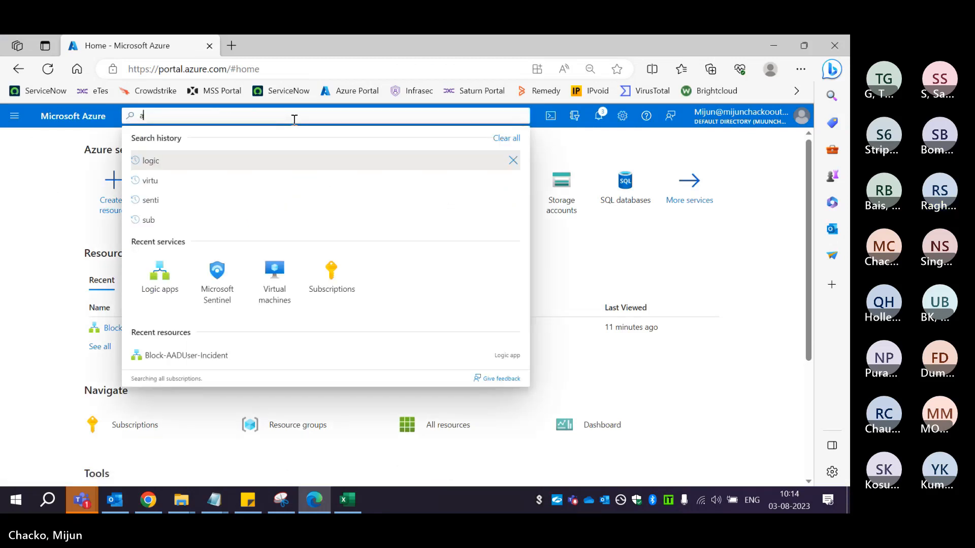
pyautogui.write('zure')
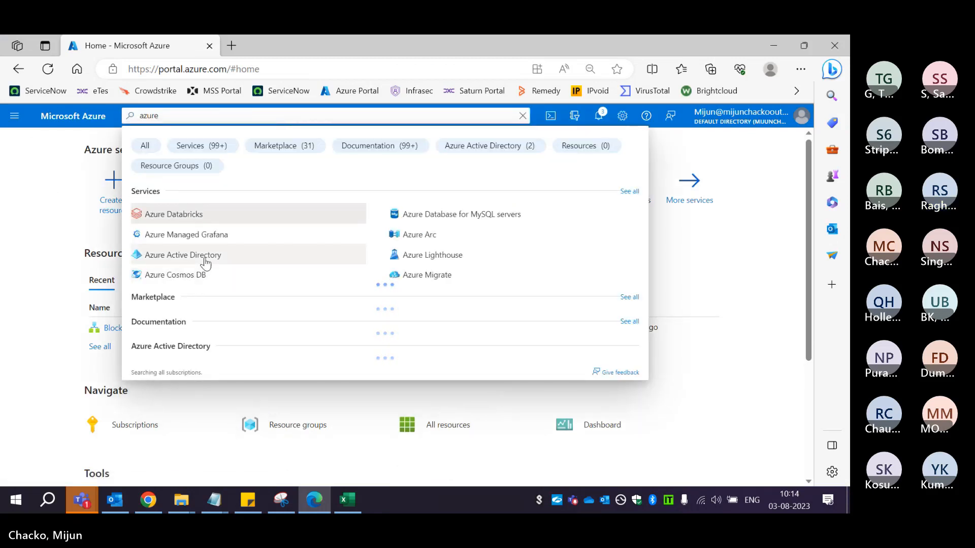
pyautogui.click(205, 263)
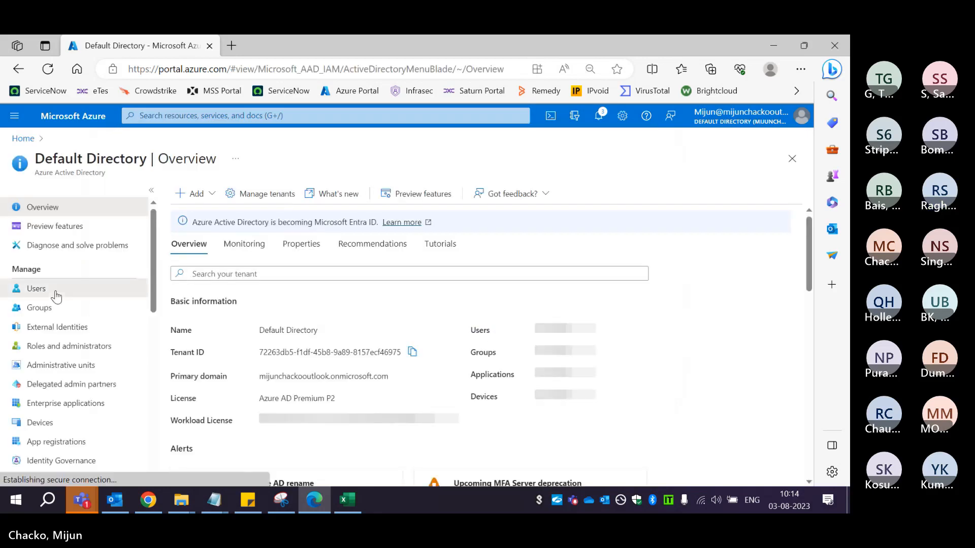
pyautogui.click(55, 294)
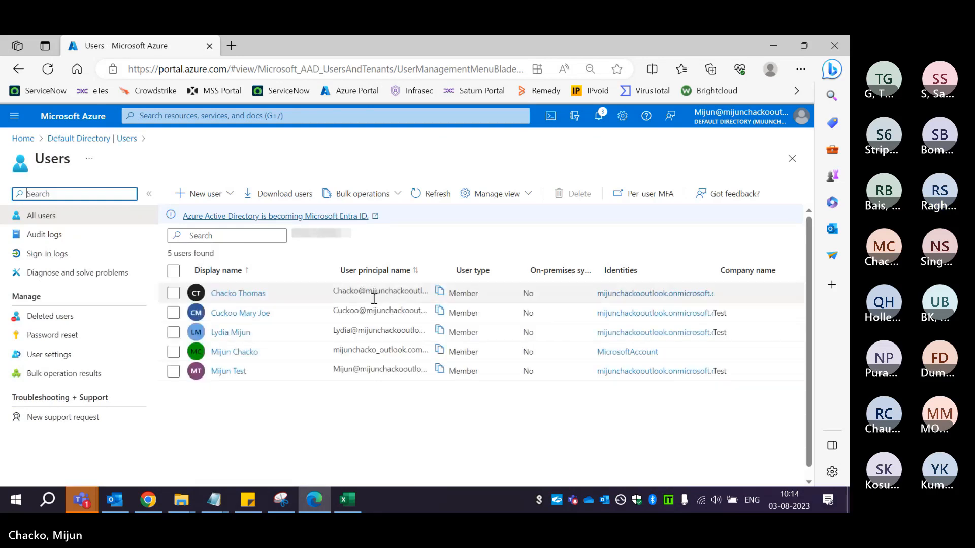
pyautogui.click(231, 332)
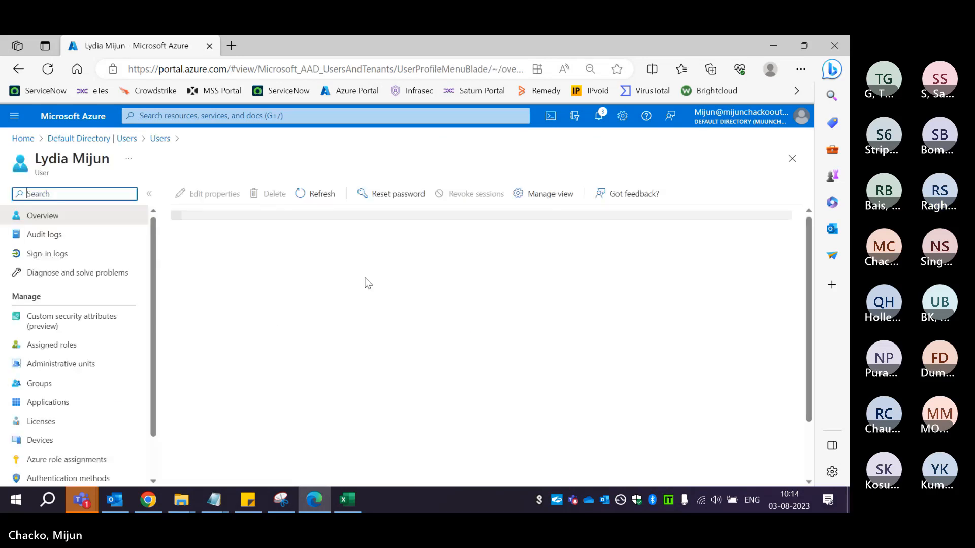
pyautogui.scroll(-3, 371, 283)
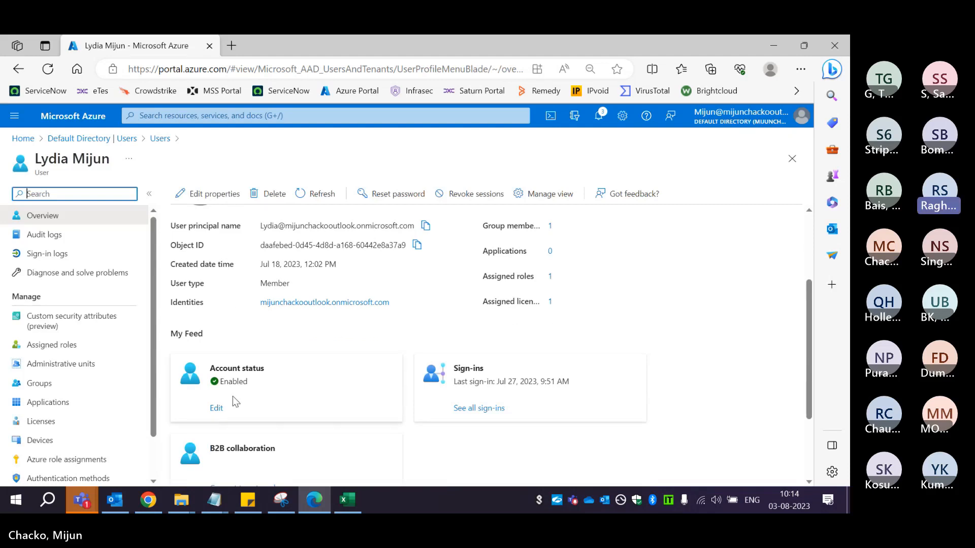
# - Disable the test user's account by clearing Account enabled and saving
pyautogui.click(216, 408)
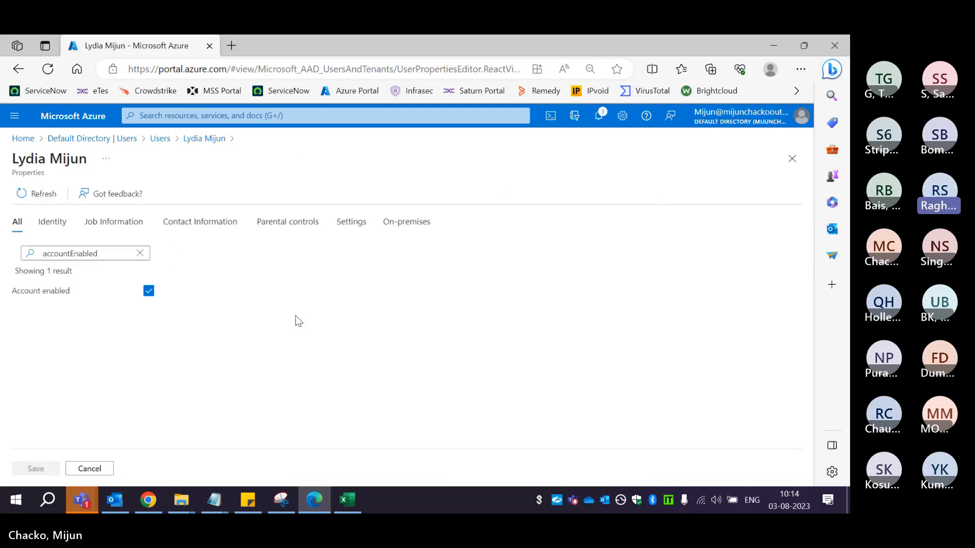
pyautogui.click(149, 291)
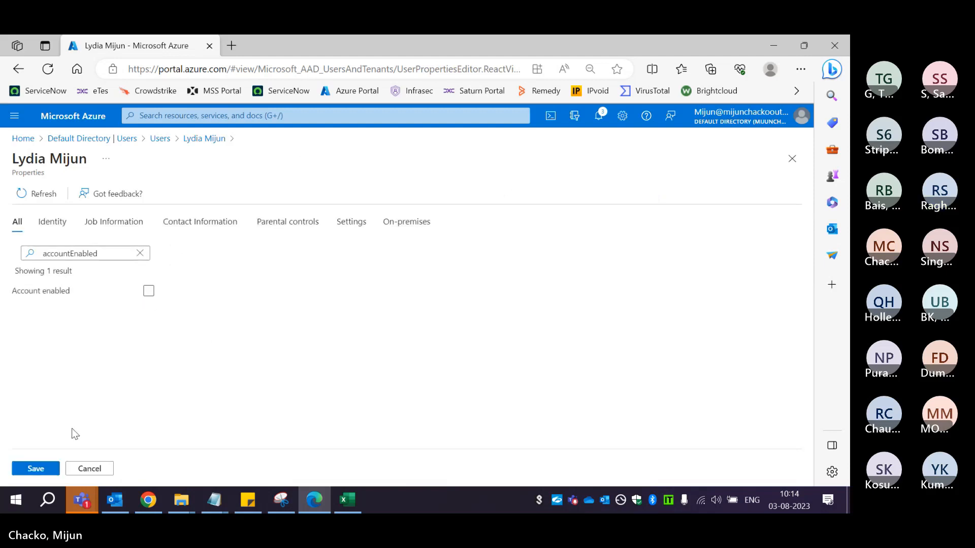
pyautogui.click(35, 468)
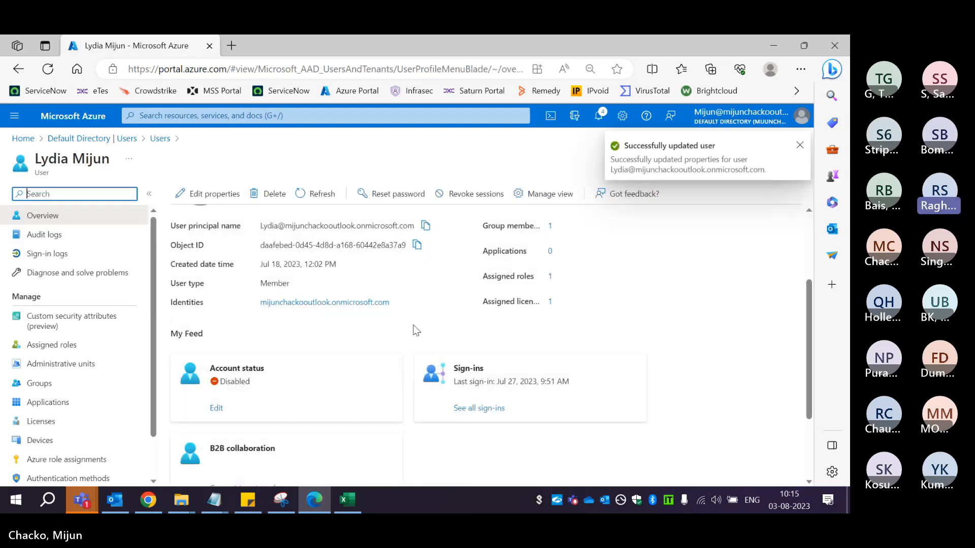
# - Re-enable the account by ticking Account enabled, save, and return to Home
pyautogui.click(217, 409)
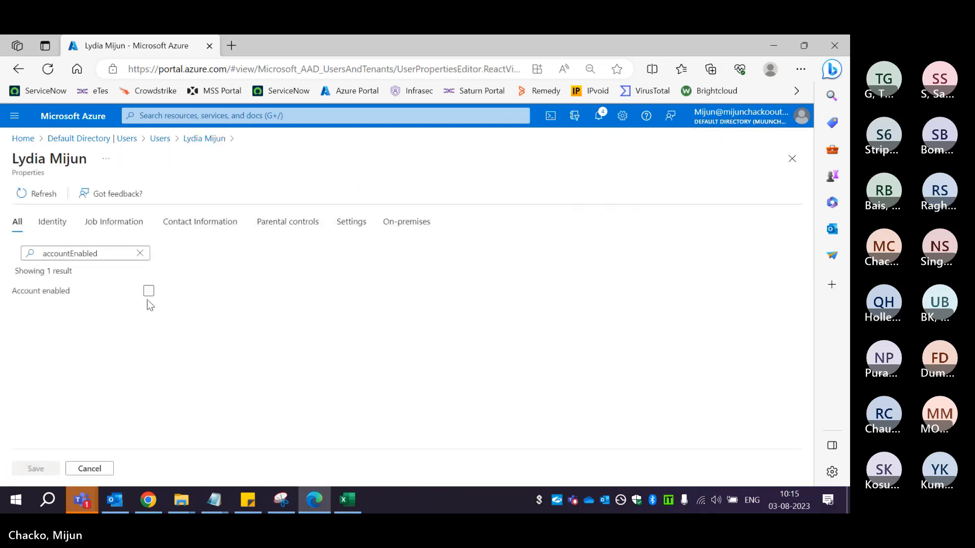
pyautogui.click(149, 291)
pyautogui.click(41, 469)
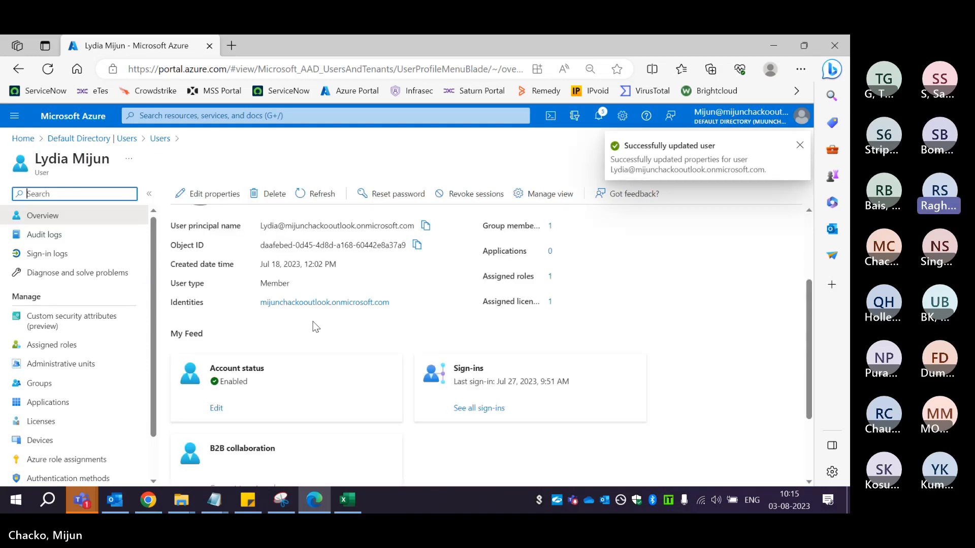
pyautogui.scroll(3, 305, 305)
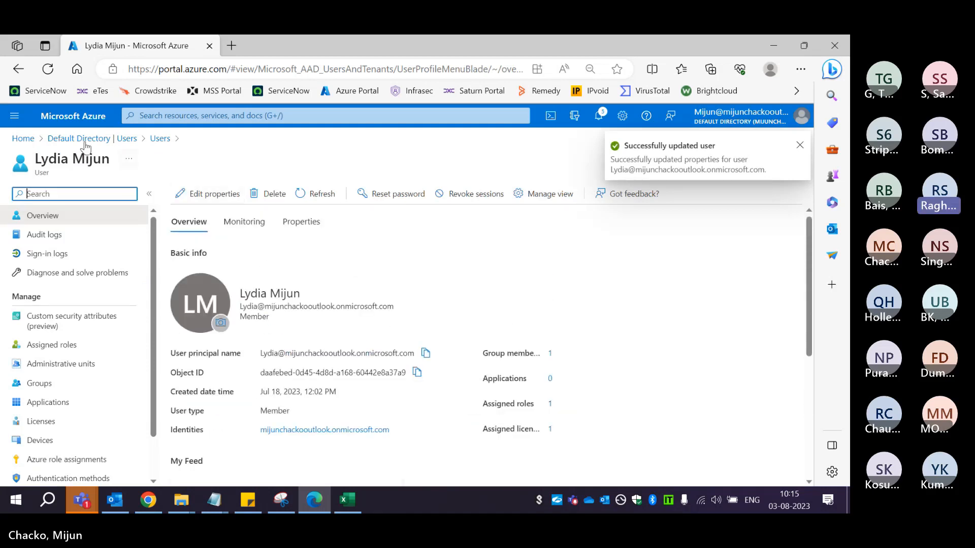
pyautogui.click(24, 139)
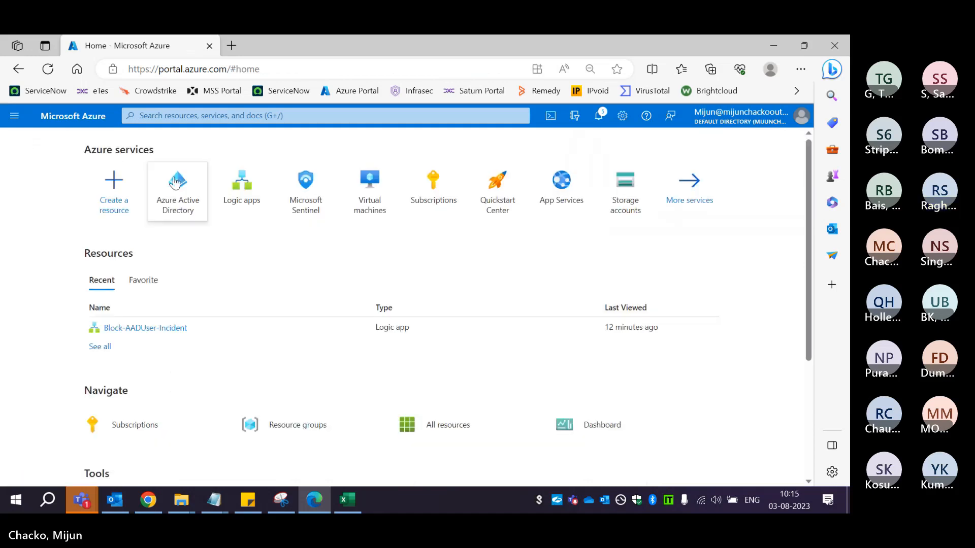
# - Open the Incidents page of the Production-LAW Sentinel workspace
pyautogui.click(296, 202)
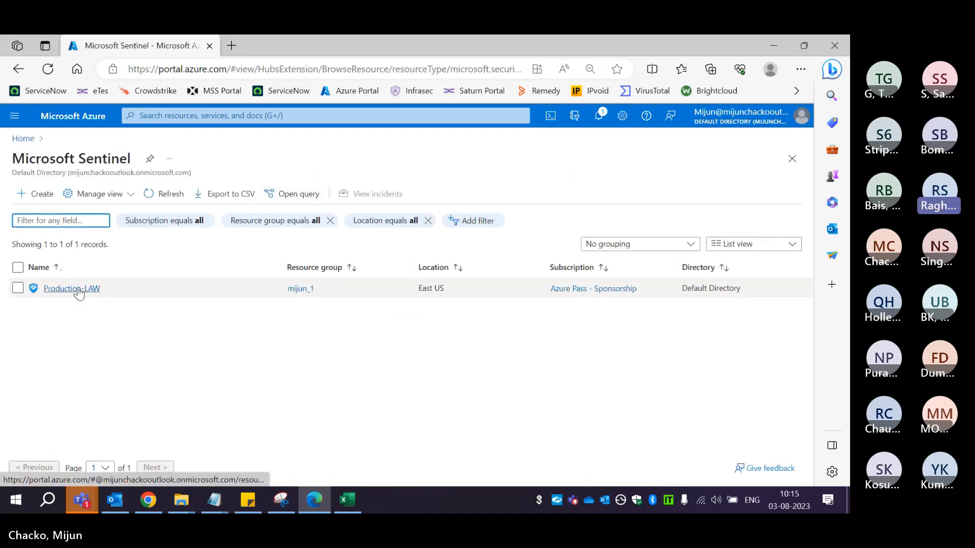
pyautogui.click(77, 291)
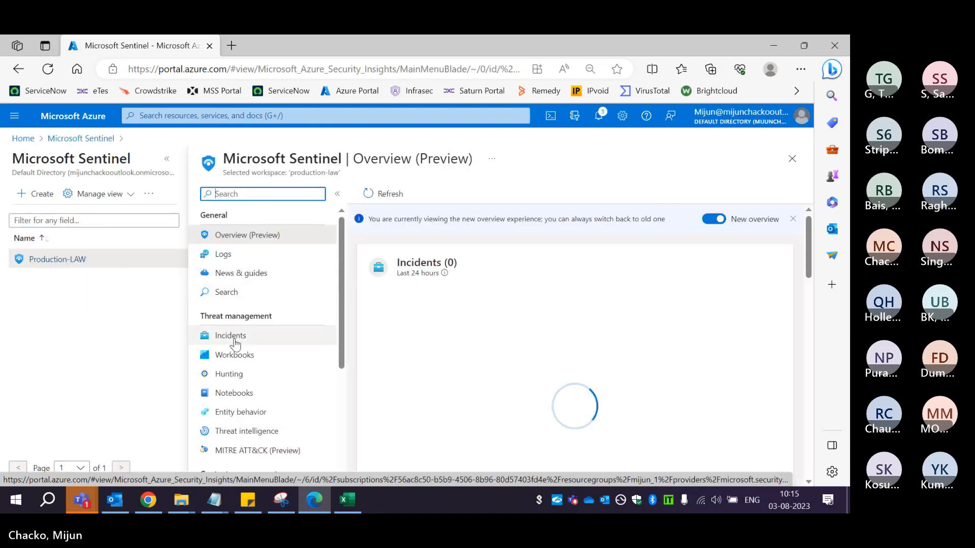
pyautogui.click(263, 337)
pyautogui.click(166, 159)
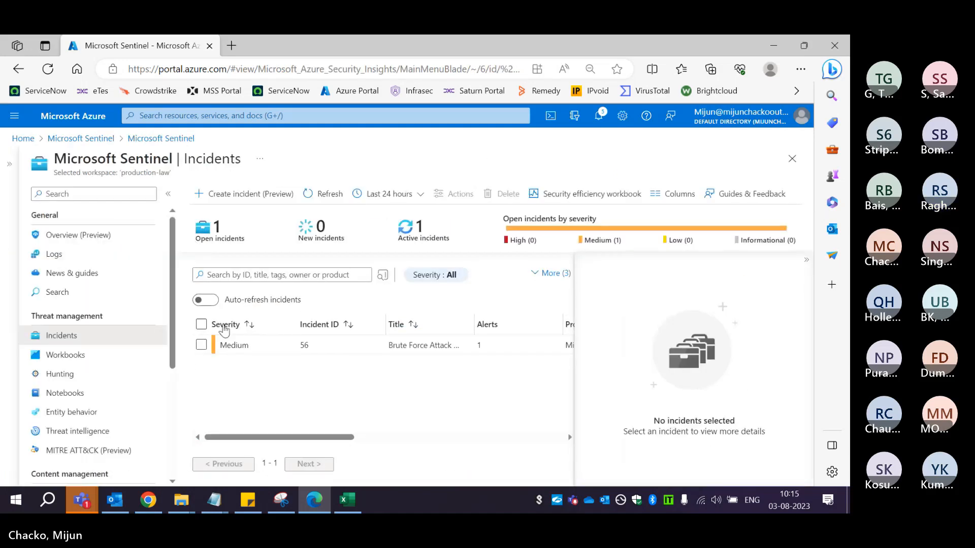
# - Delete Brute Force Attack incident 56, then show the Analytics rules list
pyautogui.click(202, 349)
pyautogui.click(201, 346)
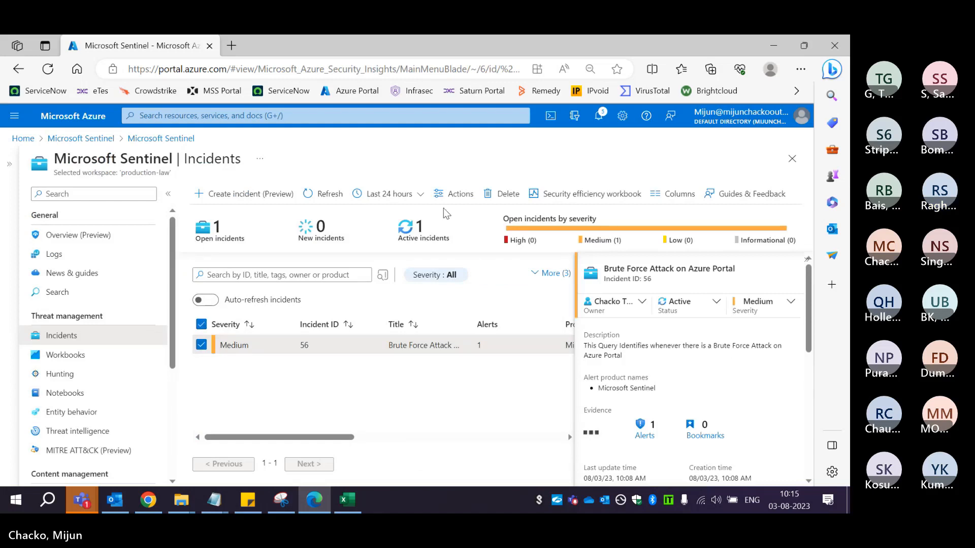
pyautogui.click(504, 195)
pyautogui.press('Return')
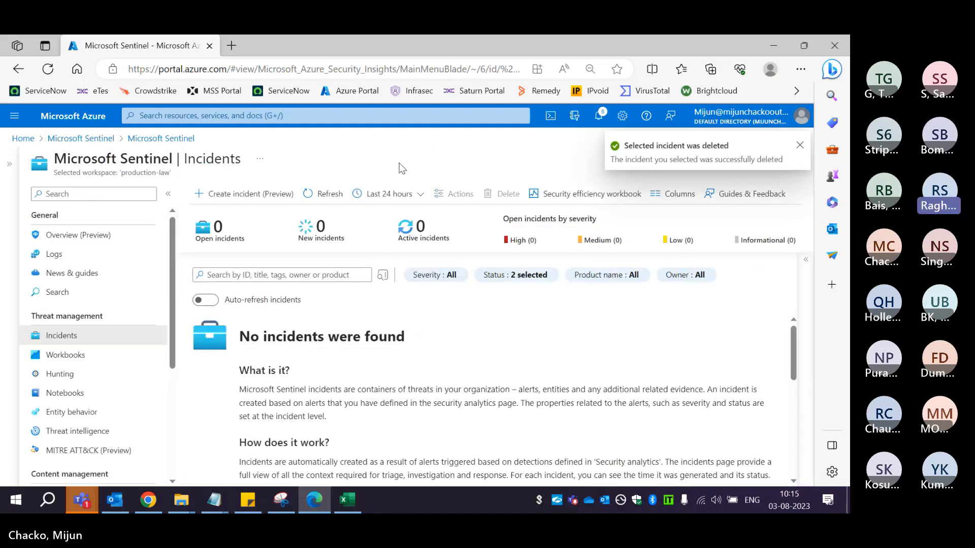
pyautogui.scroll(-4, 79, 414)
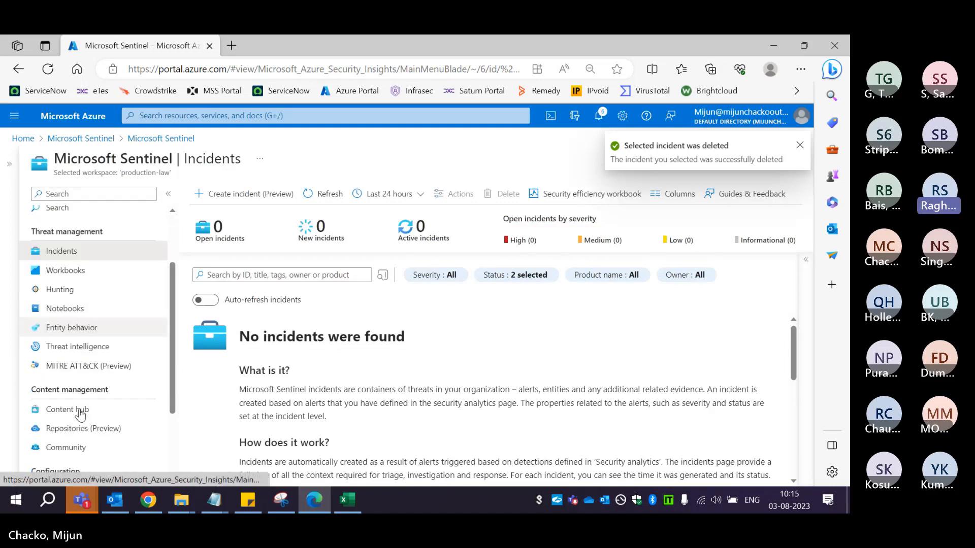
pyautogui.click(71, 445)
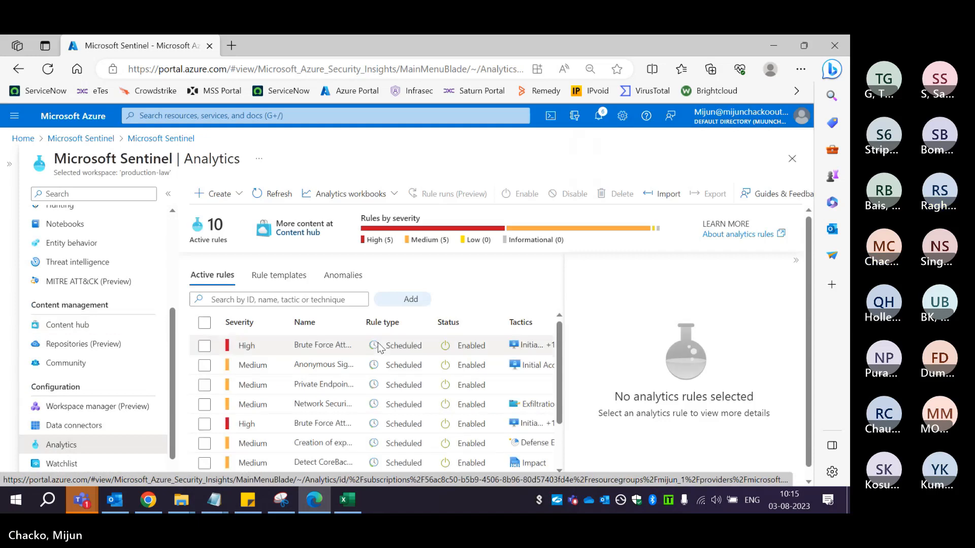
# - Open the Brute Force Attack rule for editing at its Set rule logic tab
pyautogui.click(332, 348)
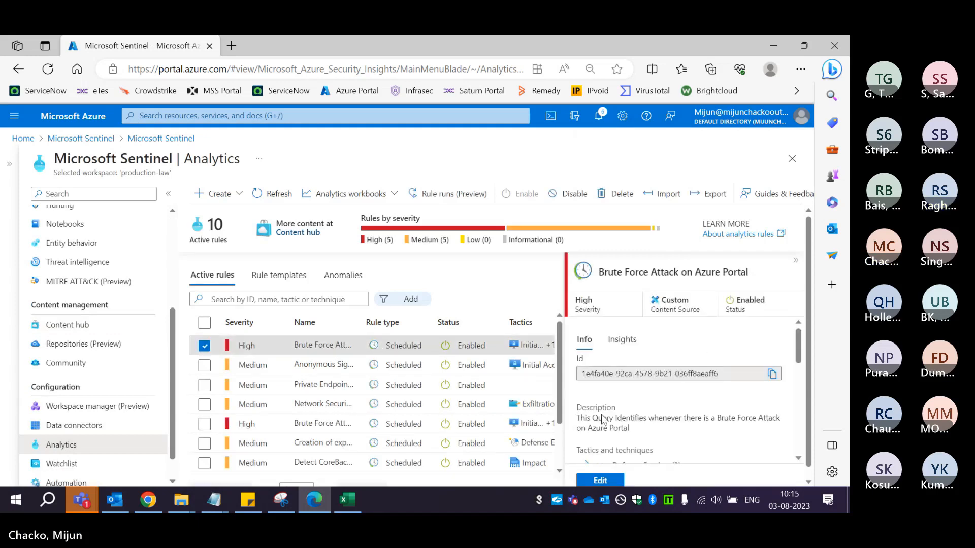
pyautogui.click(593, 481)
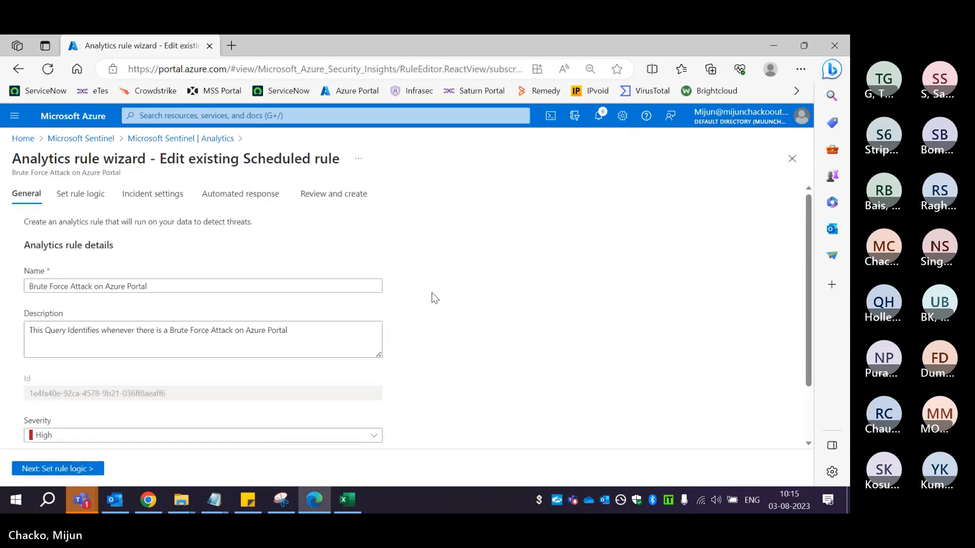
pyautogui.scroll(-2, 437, 293)
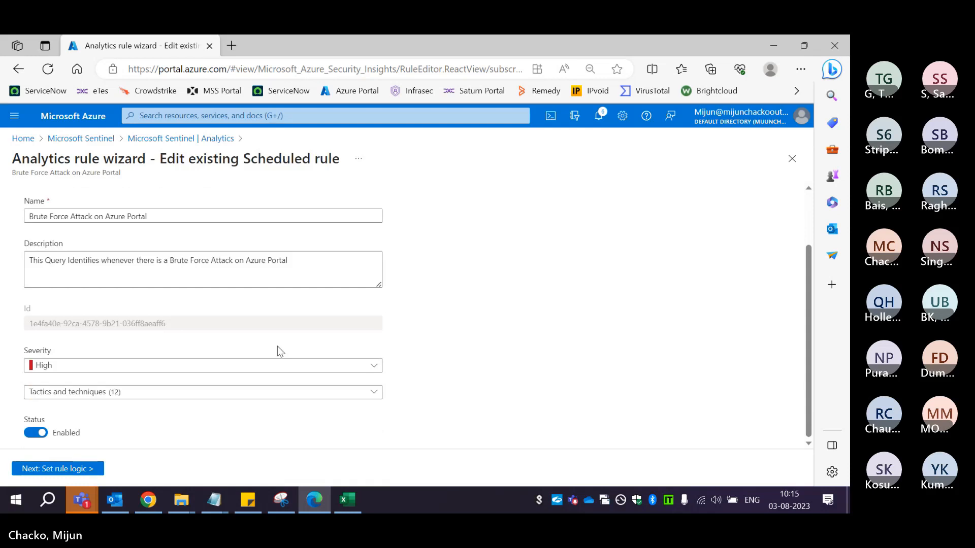
pyautogui.click(80, 474)
pyautogui.scroll(-5, 340, 337)
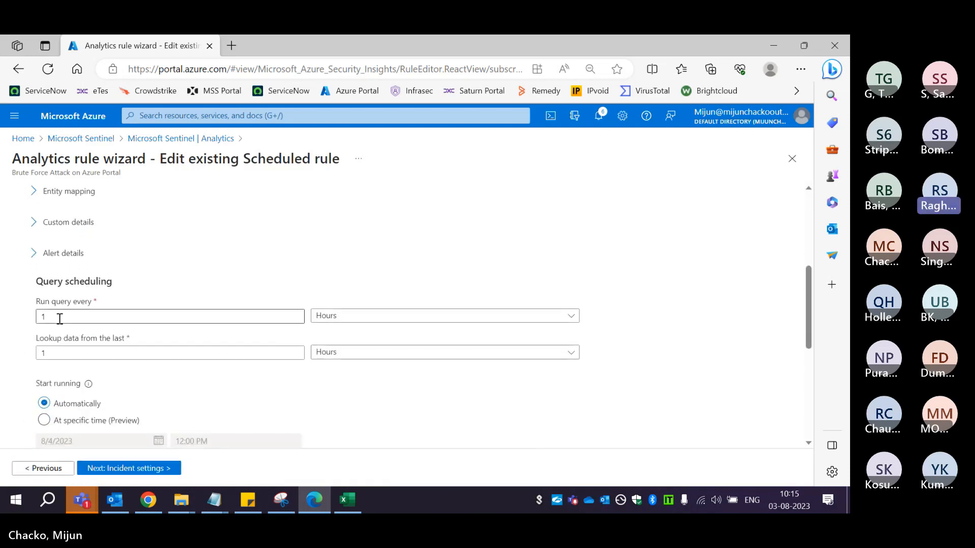
# - Set Run query every and Lookup data from the last to 2 hours, then advance to Review and create
pyautogui.moveTo(59, 318); pyautogui.dragTo(2, 318)
pyautogui.write('2')
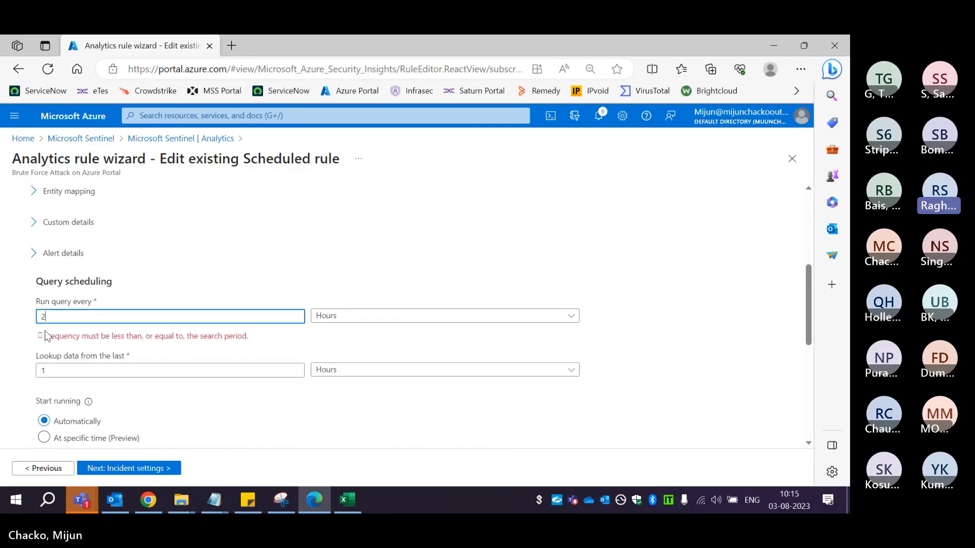
pyautogui.doubleClick(57, 367)
pyautogui.write('2')
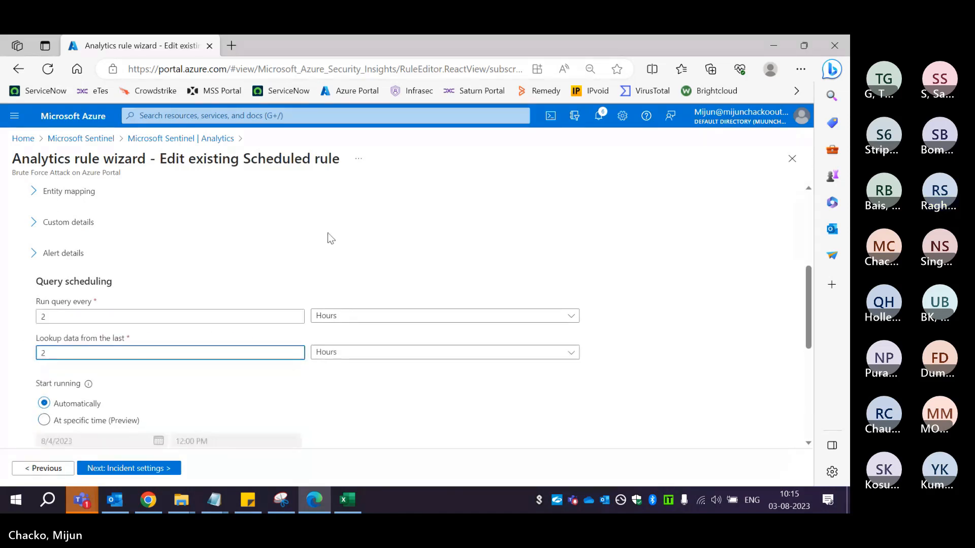
pyautogui.scroll(-3, 328, 234)
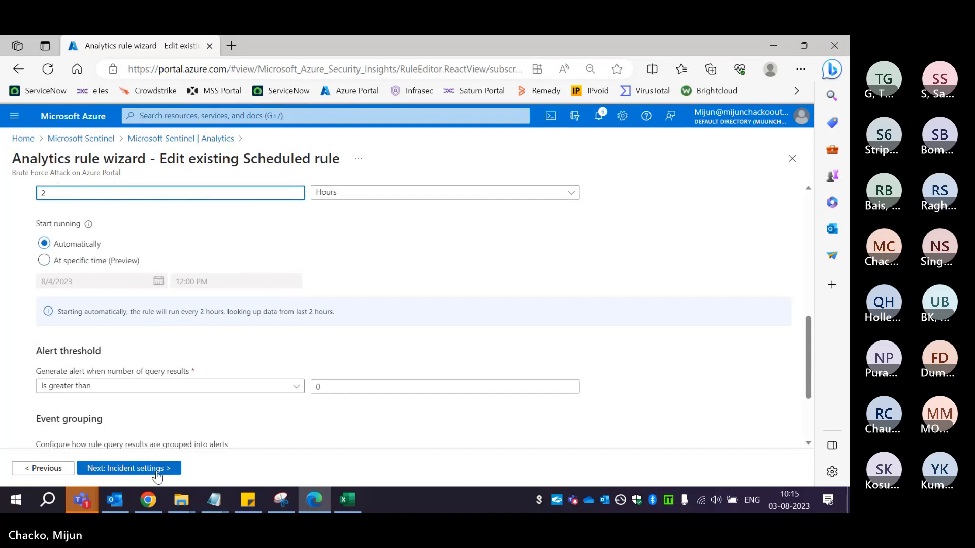
pyautogui.click(156, 474)
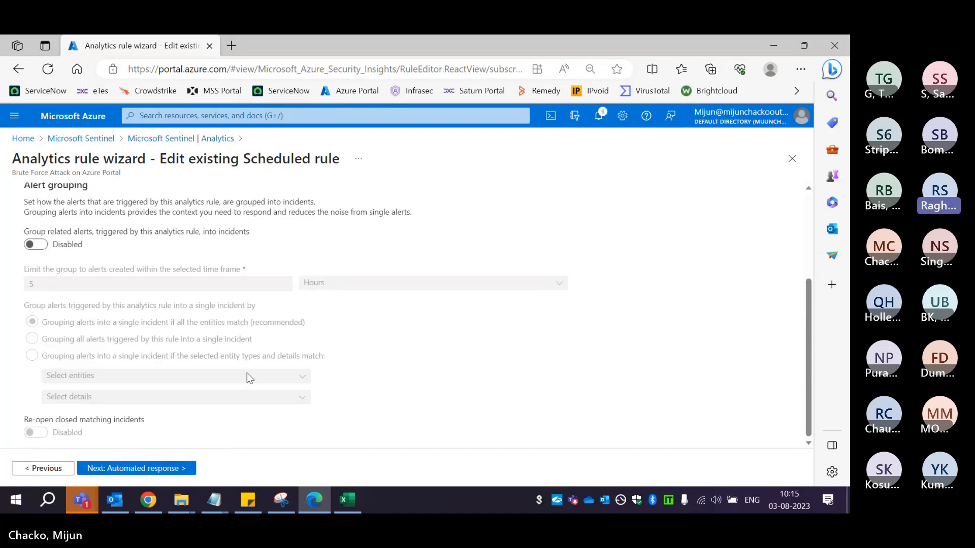
pyautogui.click(173, 473)
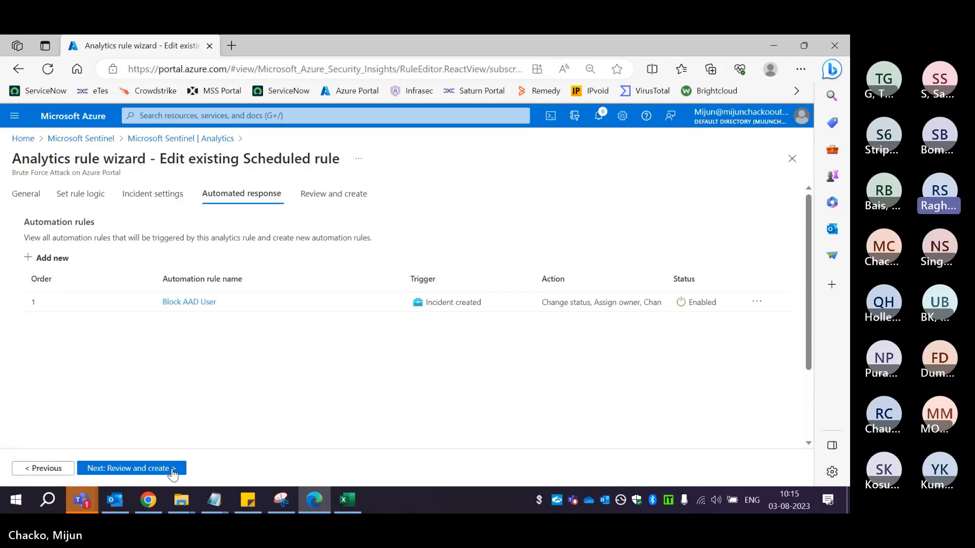
pyautogui.click(172, 469)
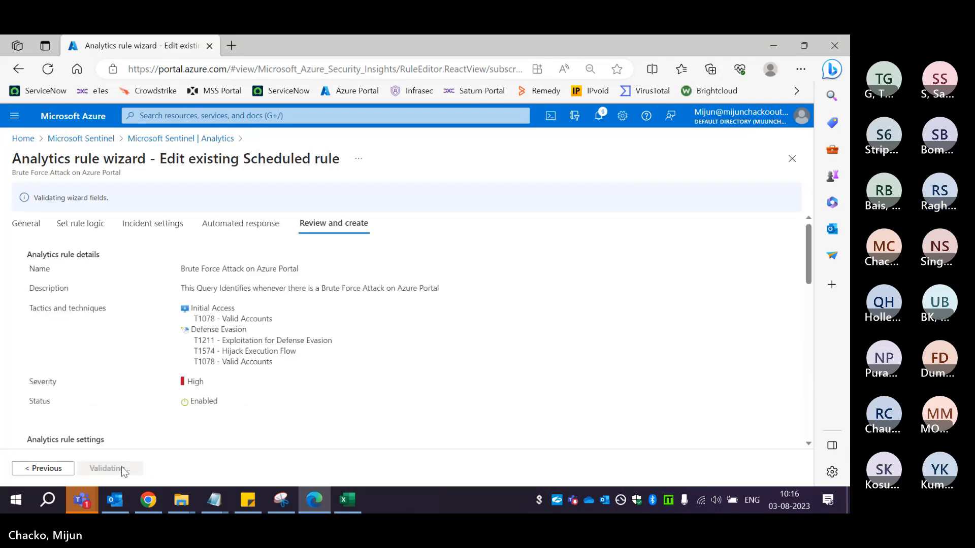
# - Save the rule, read the Etag-conflict failure in Notifications, and retry the save
pyautogui.click(104, 468)
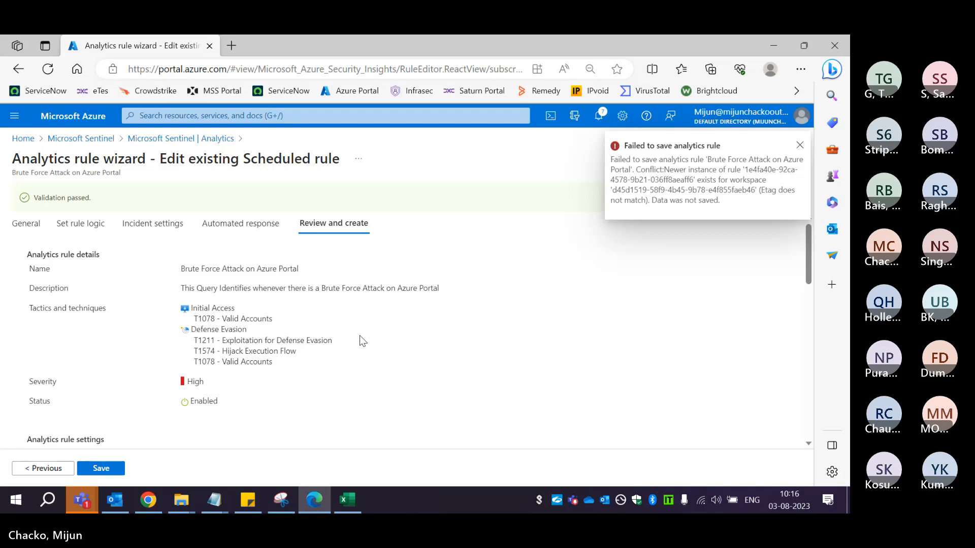
pyautogui.click(599, 116)
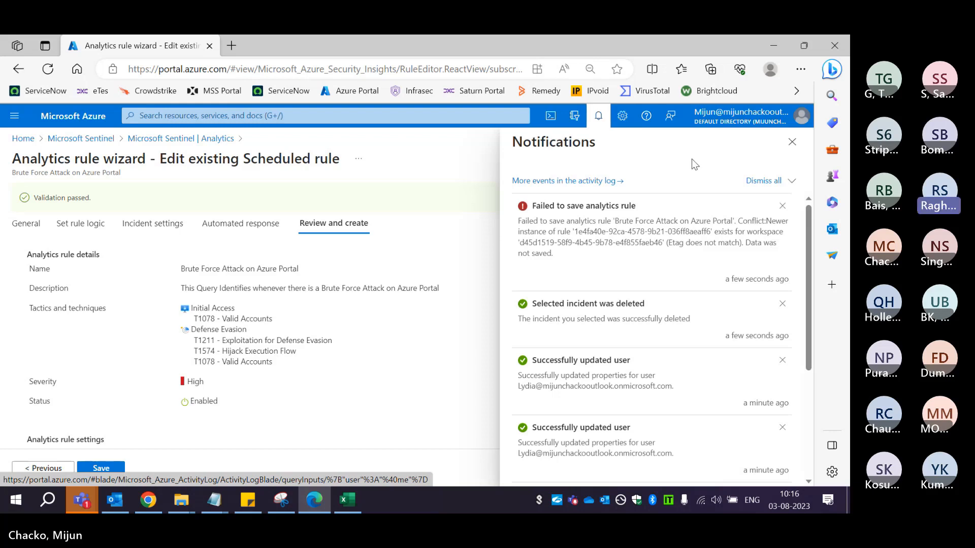
pyautogui.click(729, 125)
pyautogui.click(438, 151)
pyautogui.click(101, 468)
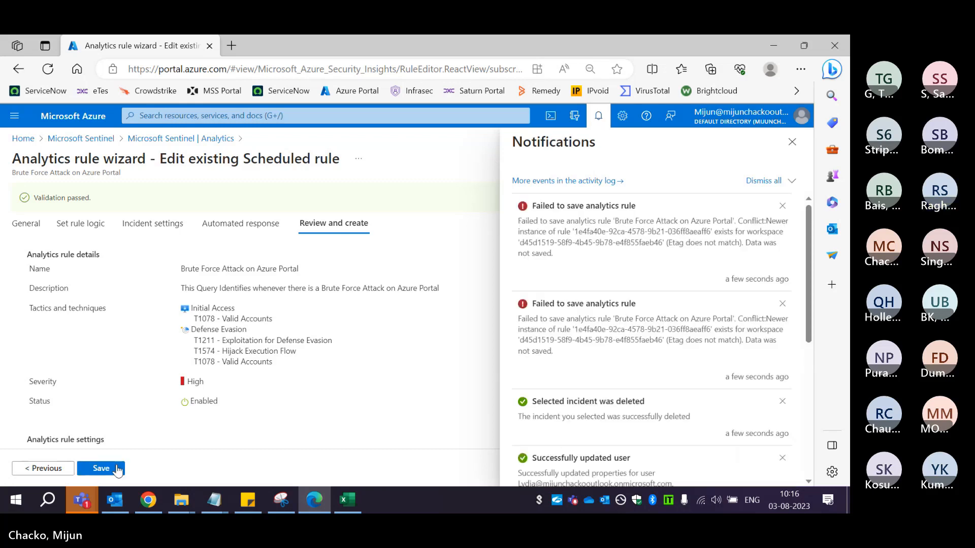
# - Sign out of the portal and sign back in with the tenant admin account's password
pyautogui.click(752, 118)
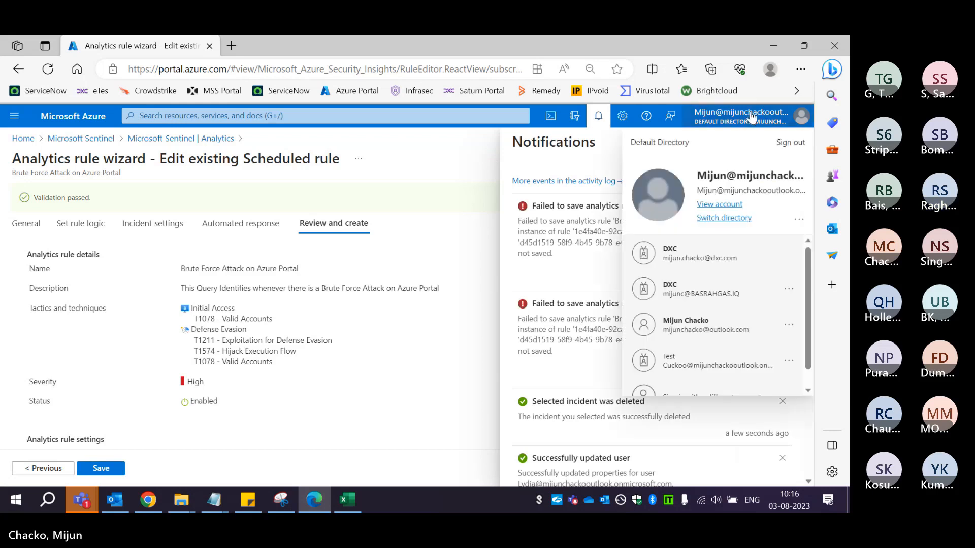
pyautogui.click(788, 145)
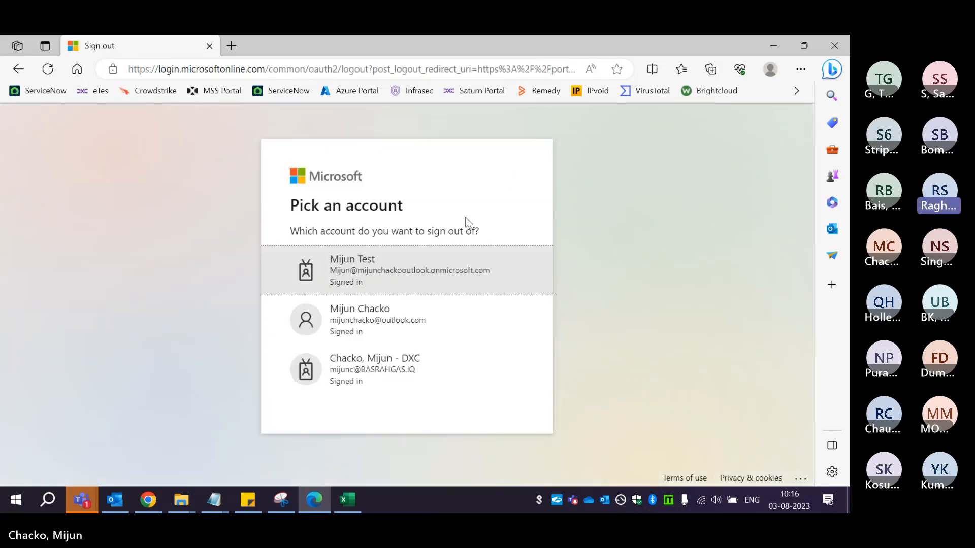
pyautogui.click(410, 277)
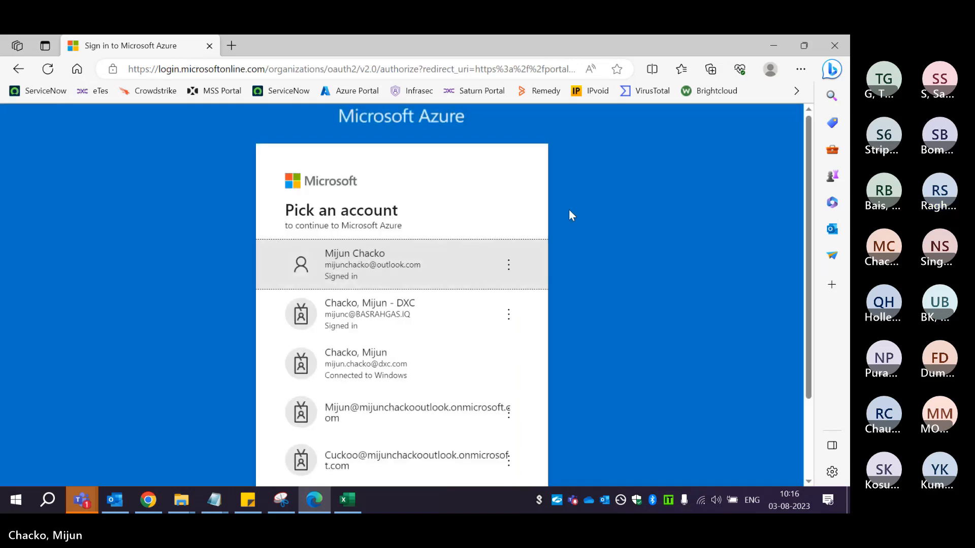
pyautogui.scroll(-2, 444, 337)
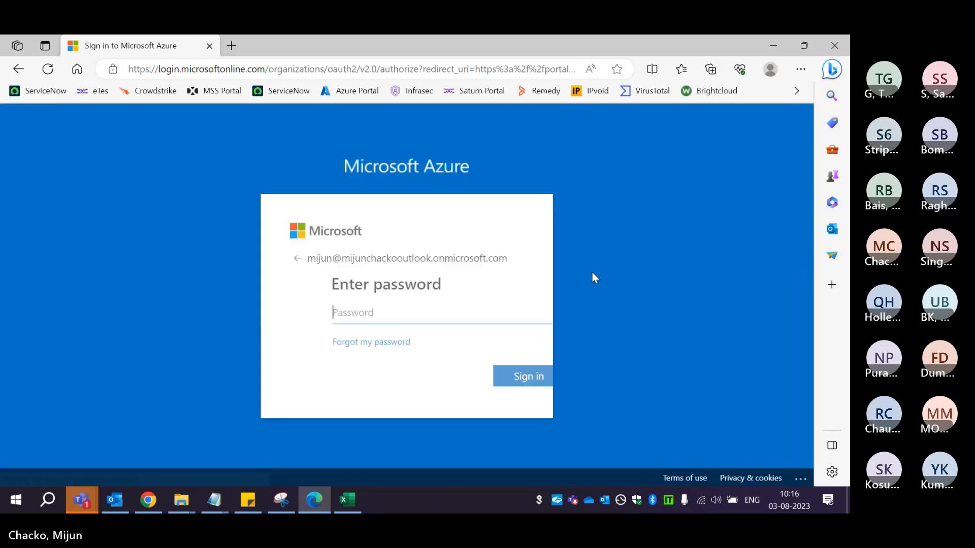
pyautogui.write('••')
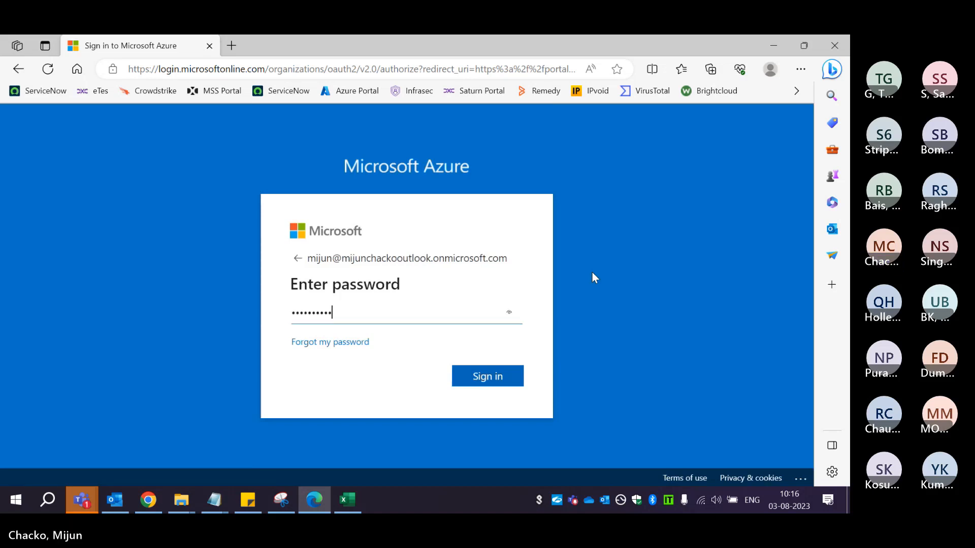
pyautogui.write('•')
pyautogui.click(486, 382)
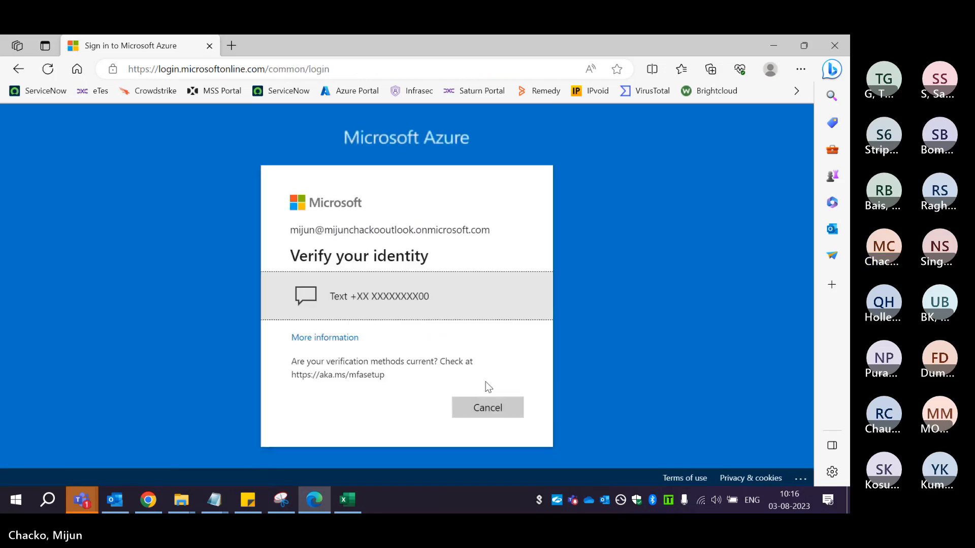
# - Verify the sign-in with a texted code and choose to stay signed in
pyautogui.click(436, 307)
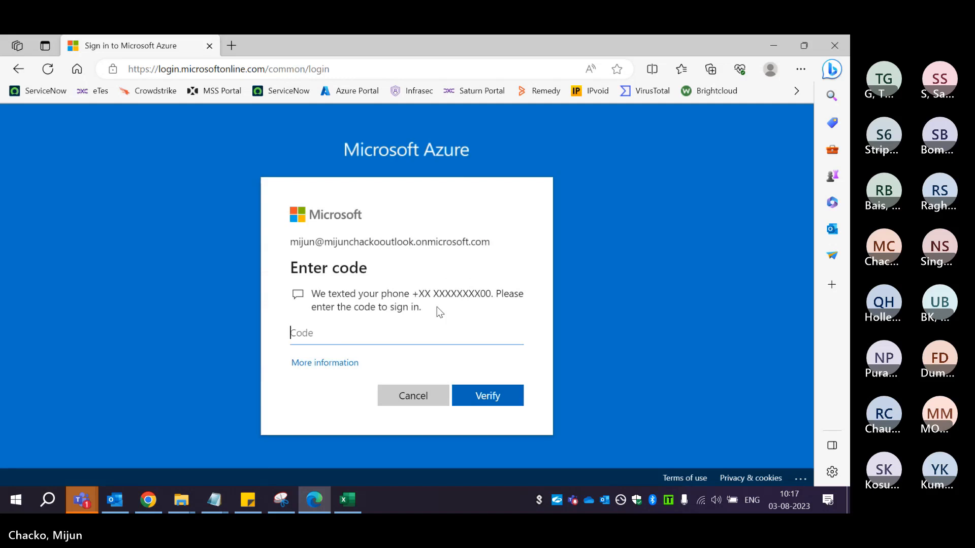
pyautogui.click(486, 393)
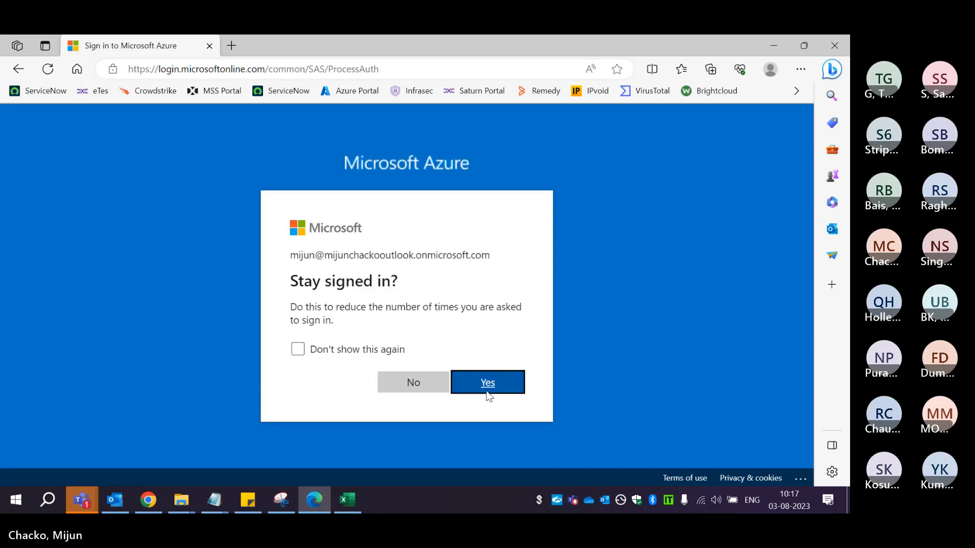
pyautogui.click(371, 354)
pyautogui.click(491, 386)
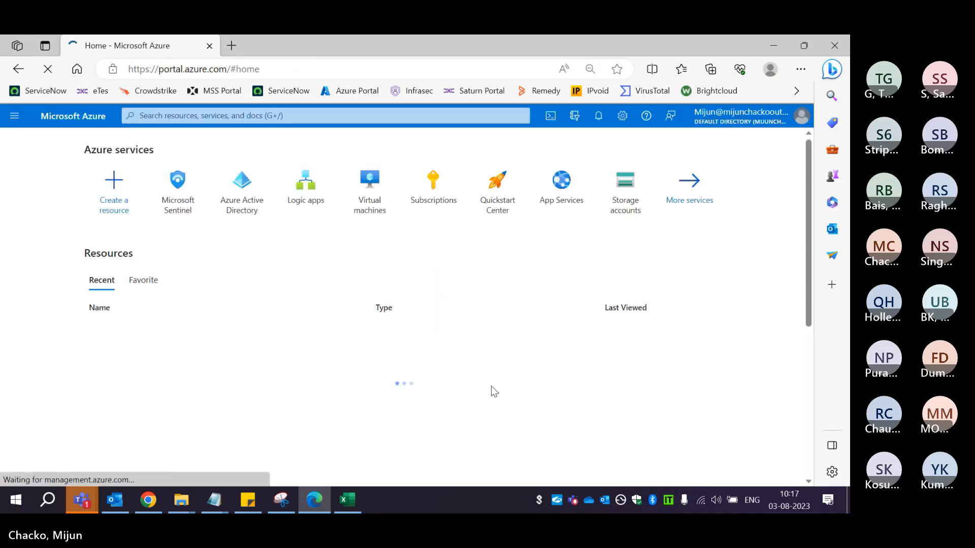
# - Open the Analytics rules list of the Production-LAW workspace in Microsoft Sentinel
pyautogui.click(181, 192)
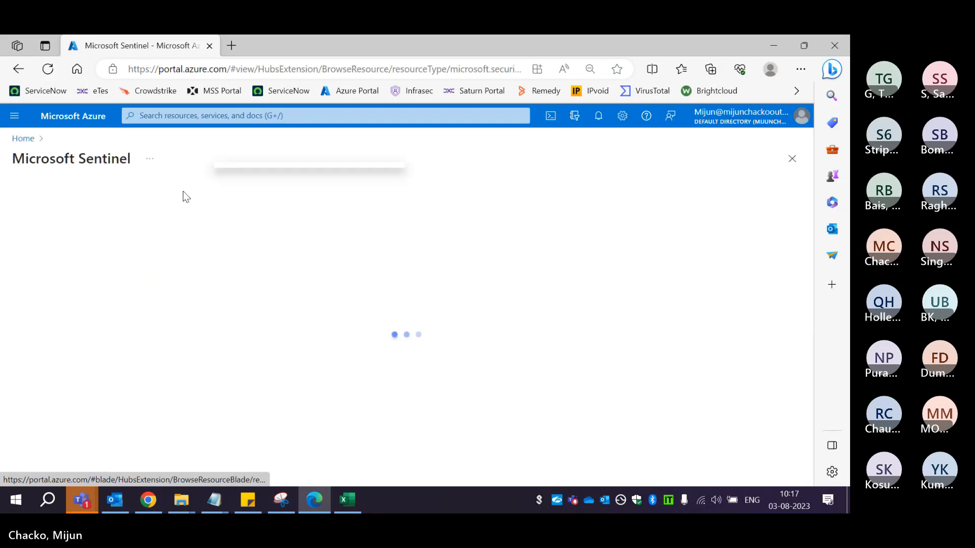
pyautogui.click(88, 288)
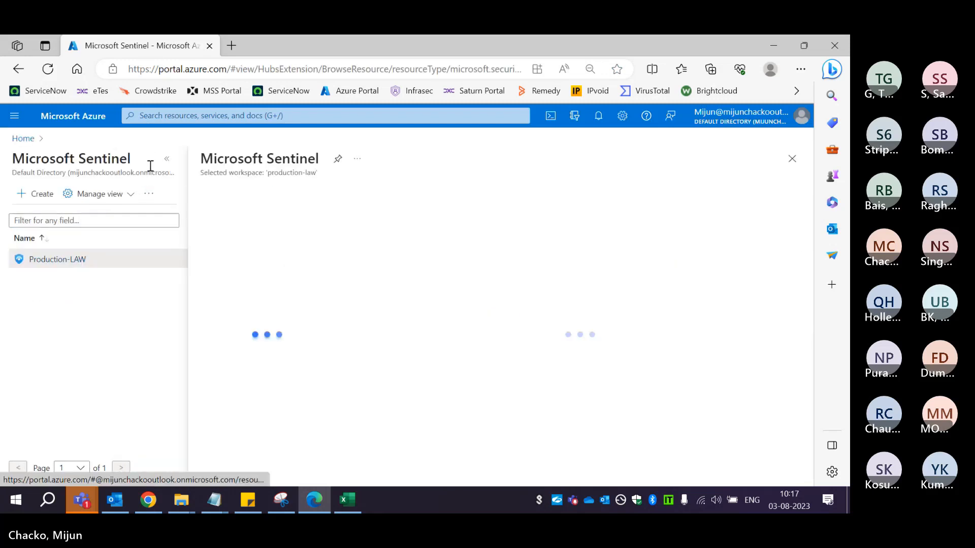
pyautogui.click(166, 161)
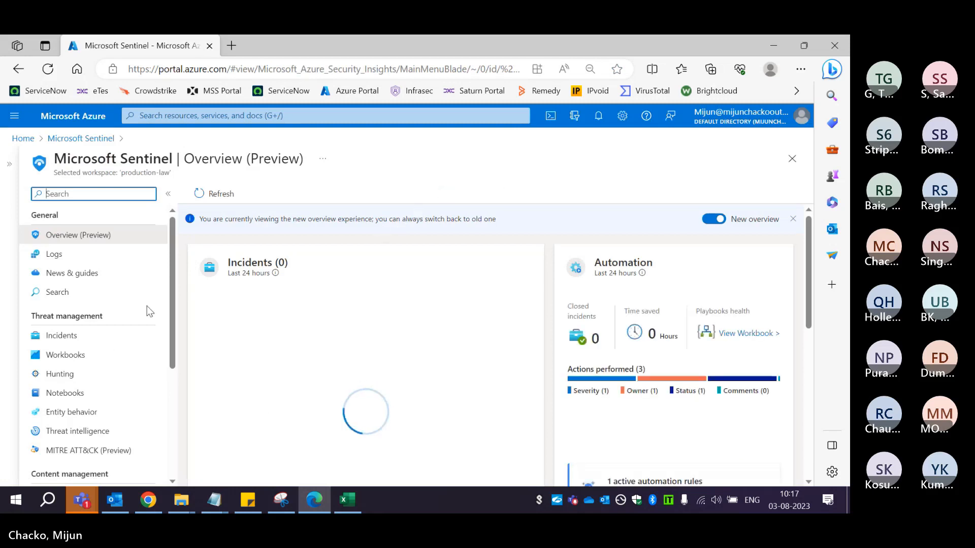
pyautogui.click(95, 334)
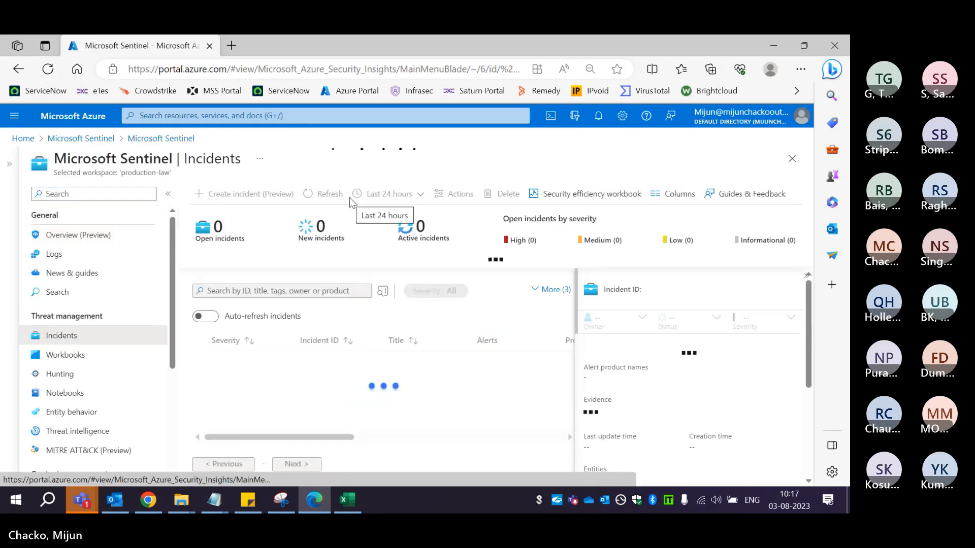
pyautogui.scroll(-3, 73, 406)
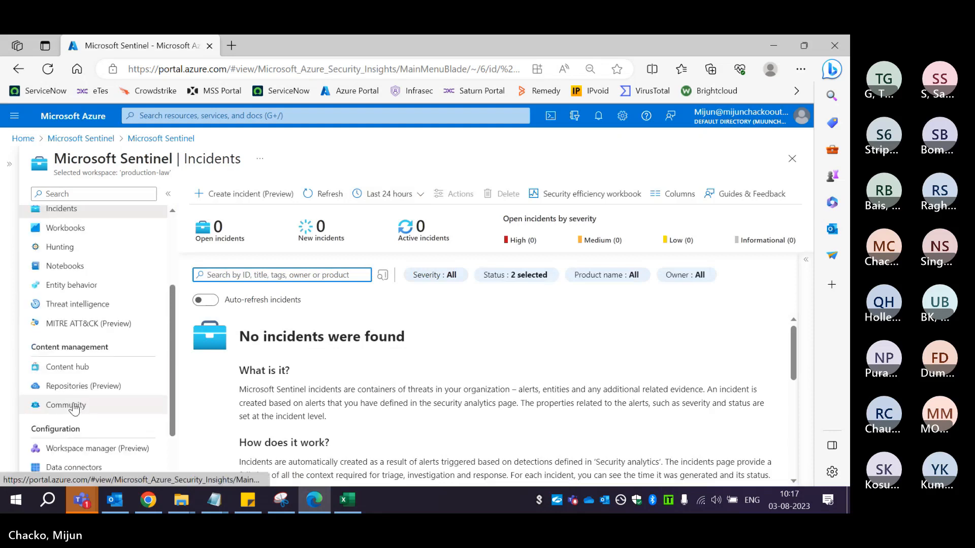
pyautogui.click(76, 444)
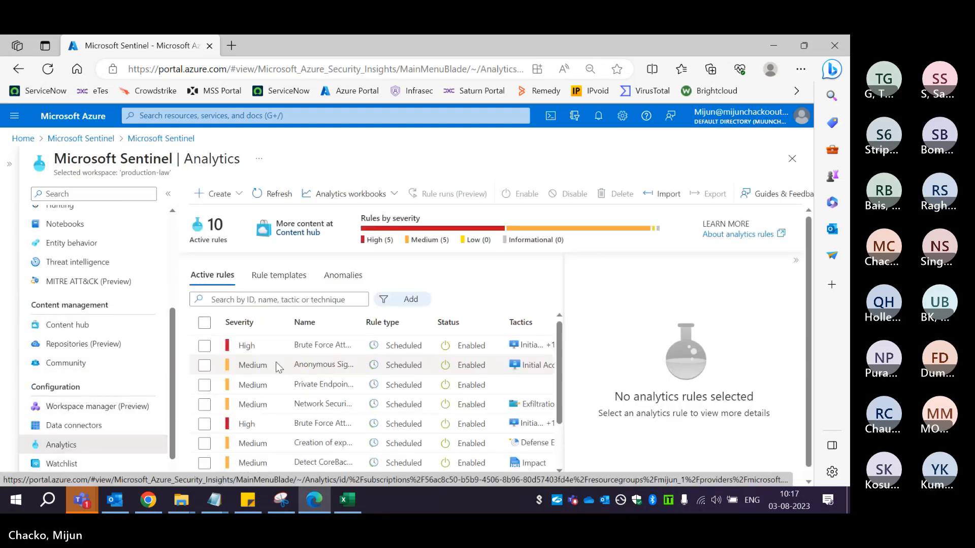
# - Open the Brute Force Attack rule for editing and check its rule logic settings
pyautogui.click(322, 346)
pyautogui.scroll(-2, 671, 392)
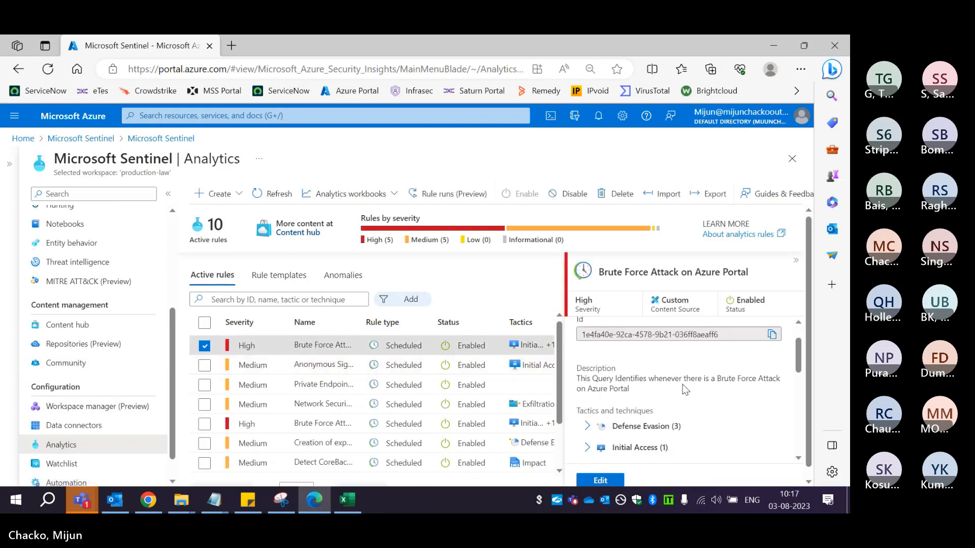
pyautogui.click(604, 482)
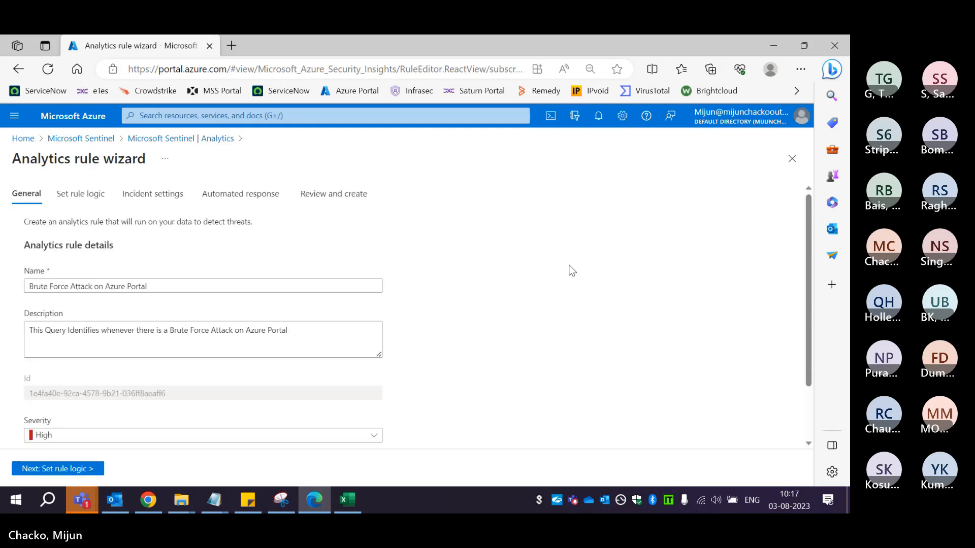
pyautogui.scroll(-1, 219, 294)
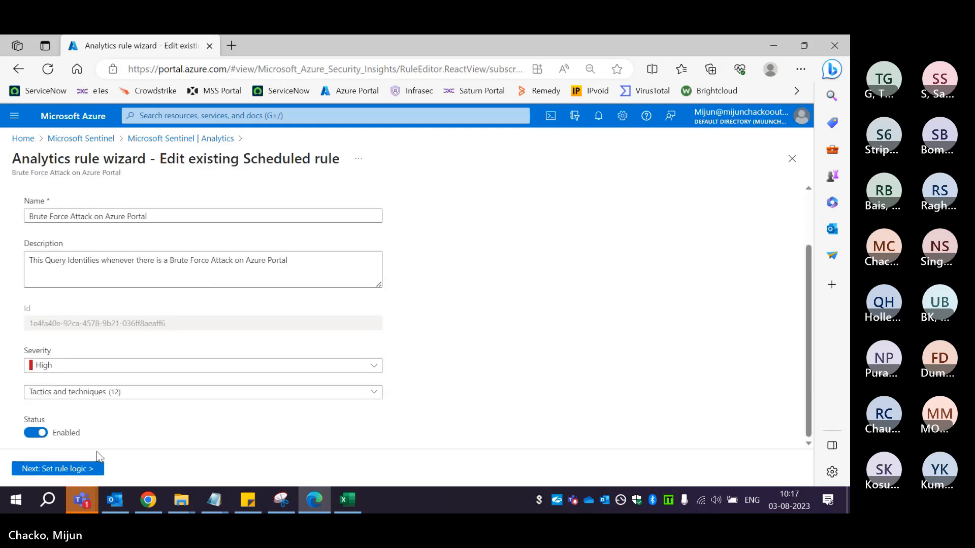
pyautogui.click(87, 468)
pyautogui.scroll(-1, 194, 348)
pyautogui.scroll(-2, 194, 349)
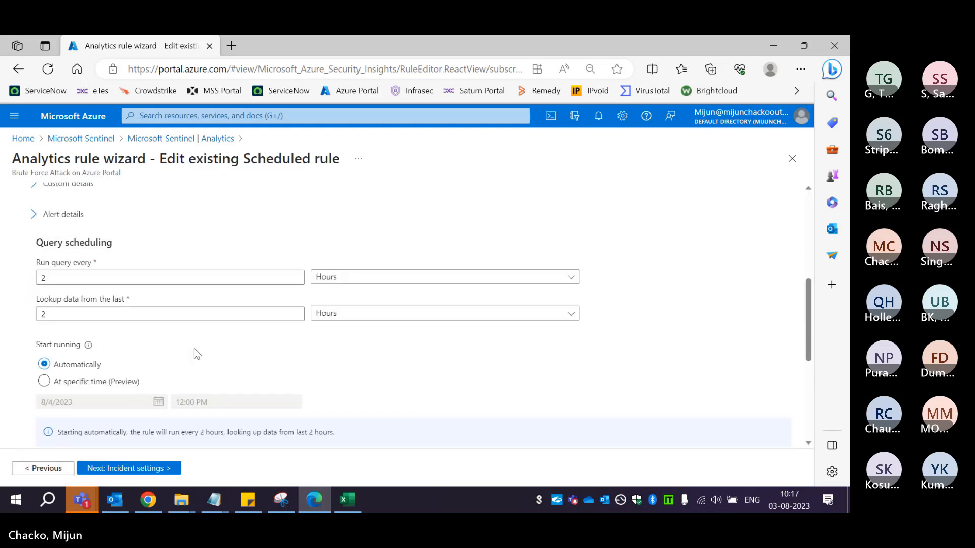
# - Advance through Incident settings and Automated response to review, then save the rule
pyautogui.click(158, 468)
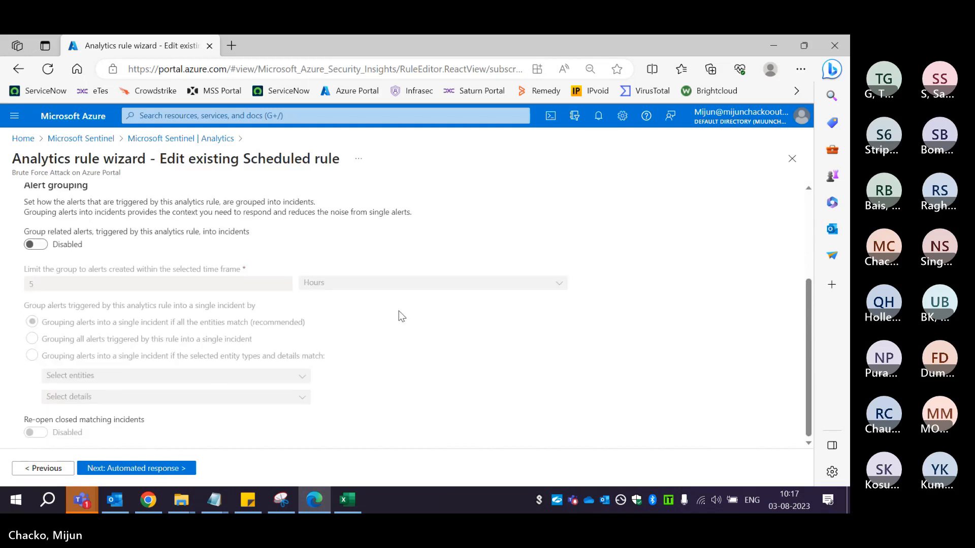
pyautogui.scroll(2, 305, 345)
pyautogui.click(152, 468)
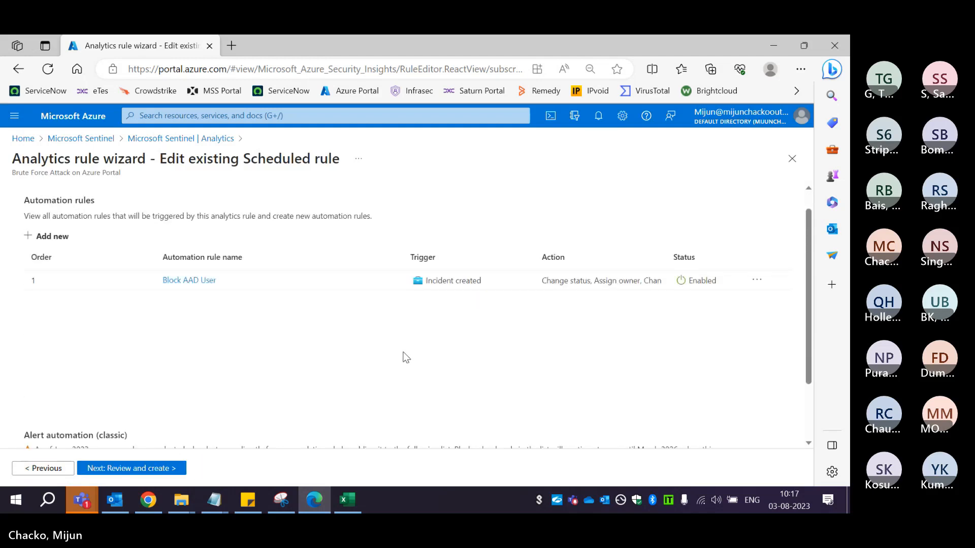
pyautogui.click(160, 470)
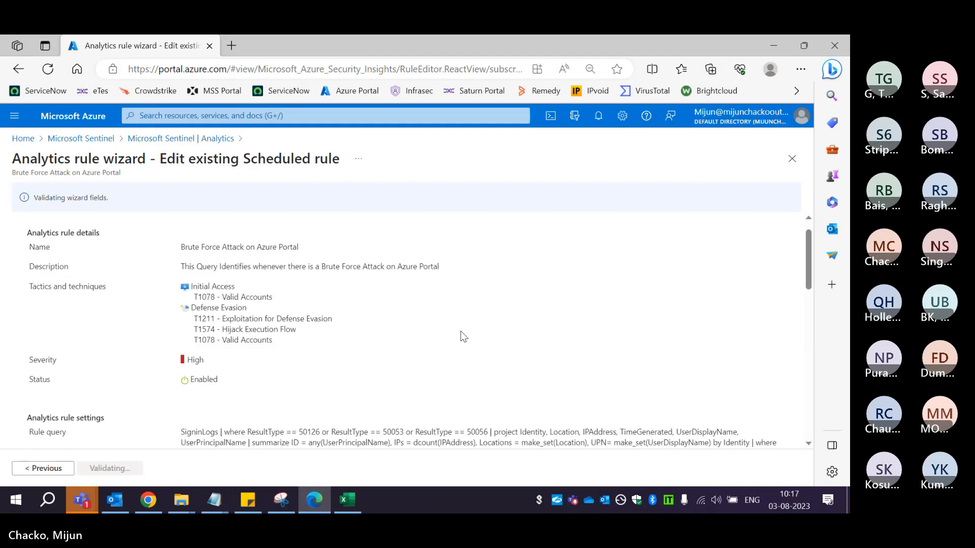
pyautogui.scroll(-3, 337, 404)
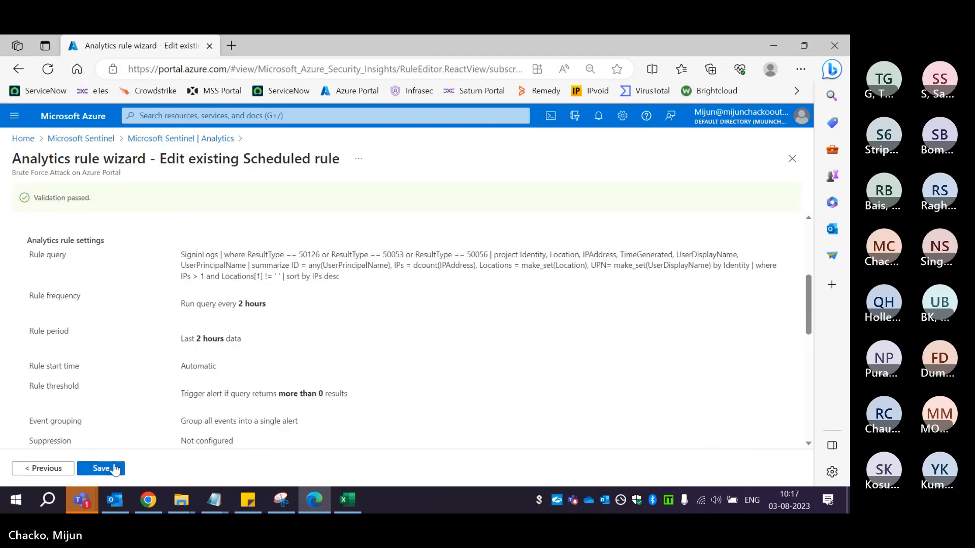
pyautogui.click(116, 470)
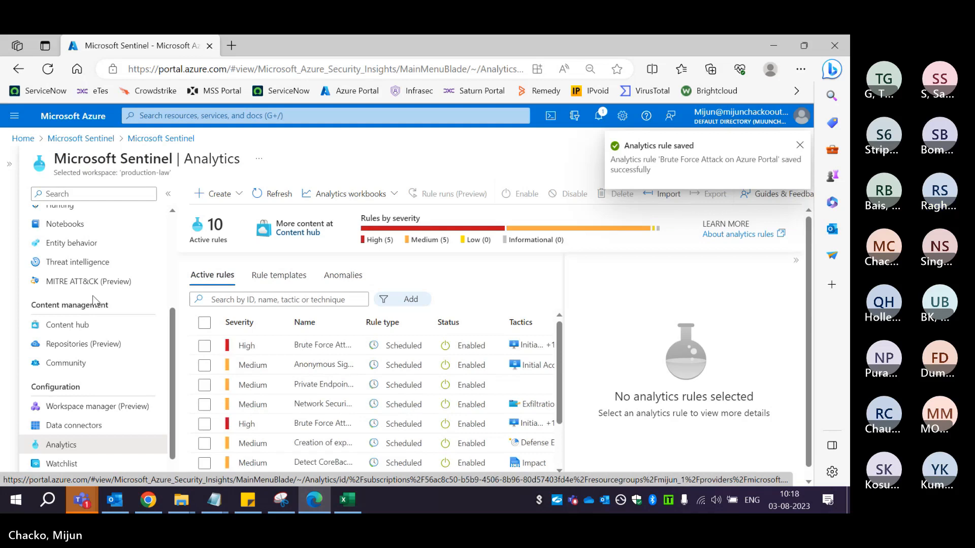
# - Refresh the Incidents list and show details of new Brute Force Attack incident 58
pyautogui.scroll(3, 76, 297)
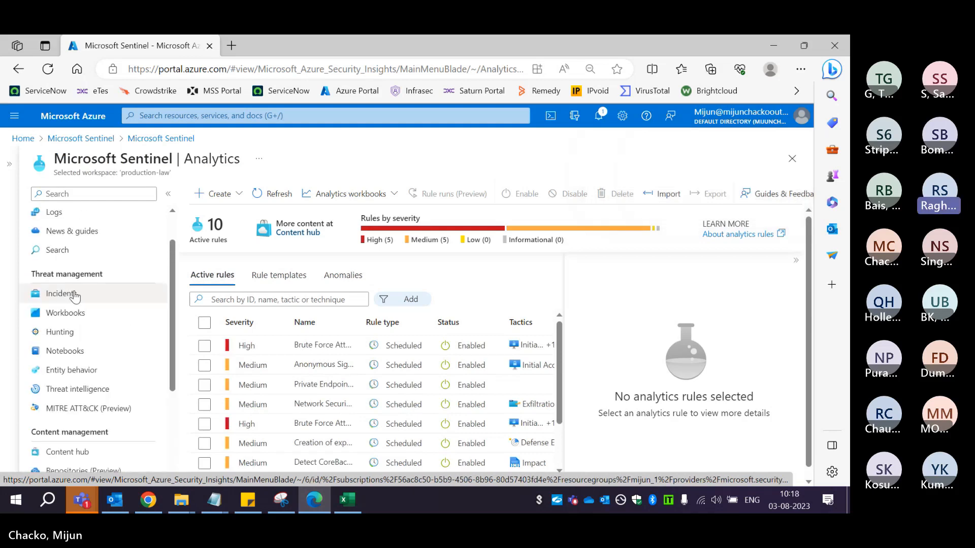
pyautogui.click(69, 301)
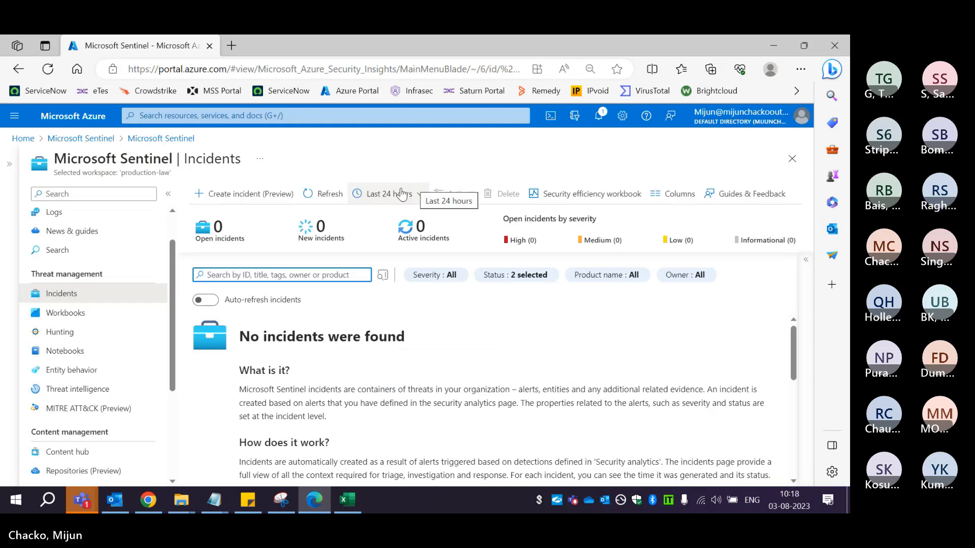
pyautogui.click(320, 195)
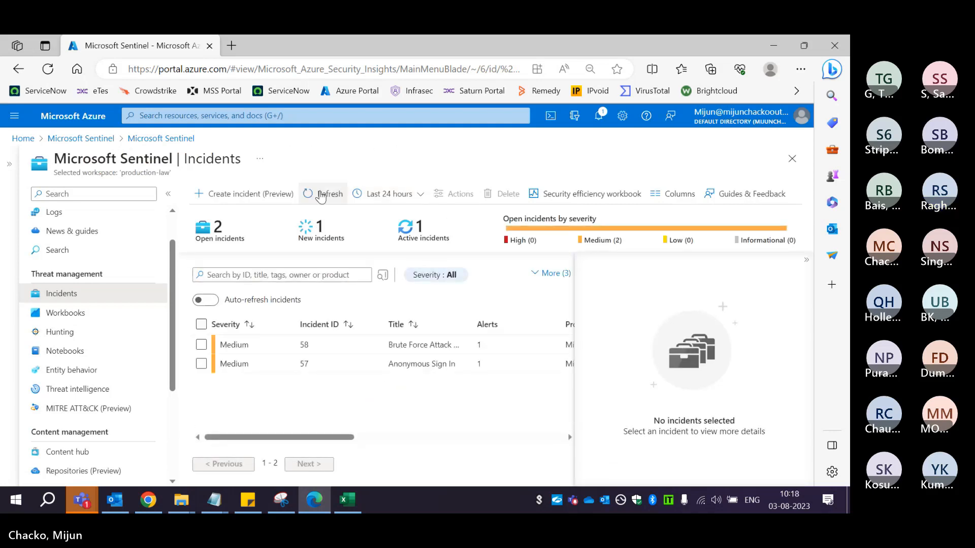
pyautogui.moveTo(322, 439); pyautogui.dragTo(277, 436)
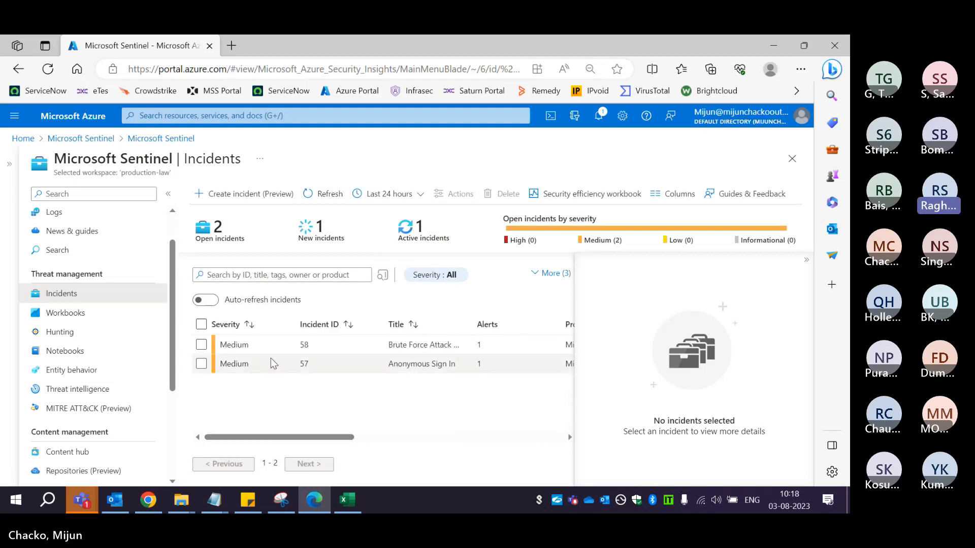
pyautogui.click(247, 344)
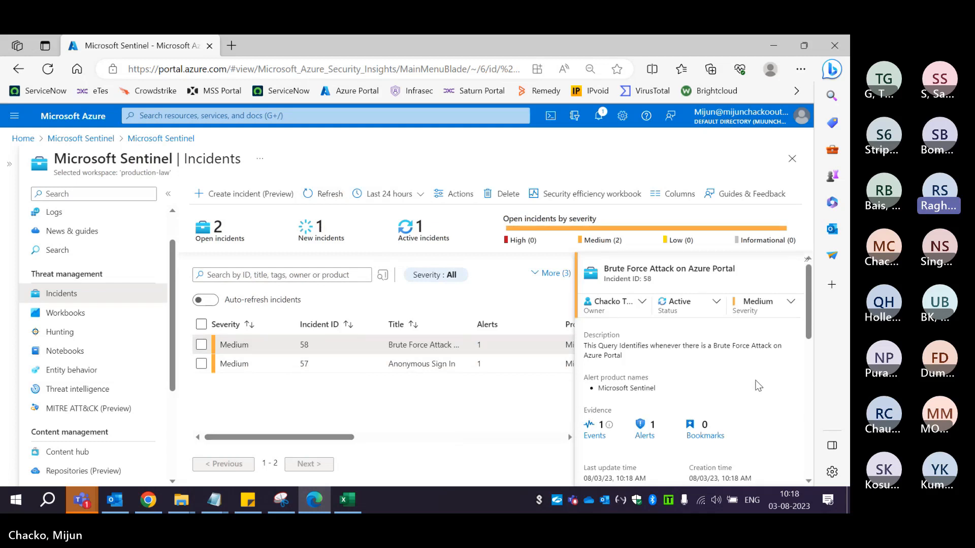
# - Read through incident 58's details and return to the Azure portal Home page
pyautogui.scroll(-3, 758, 386)
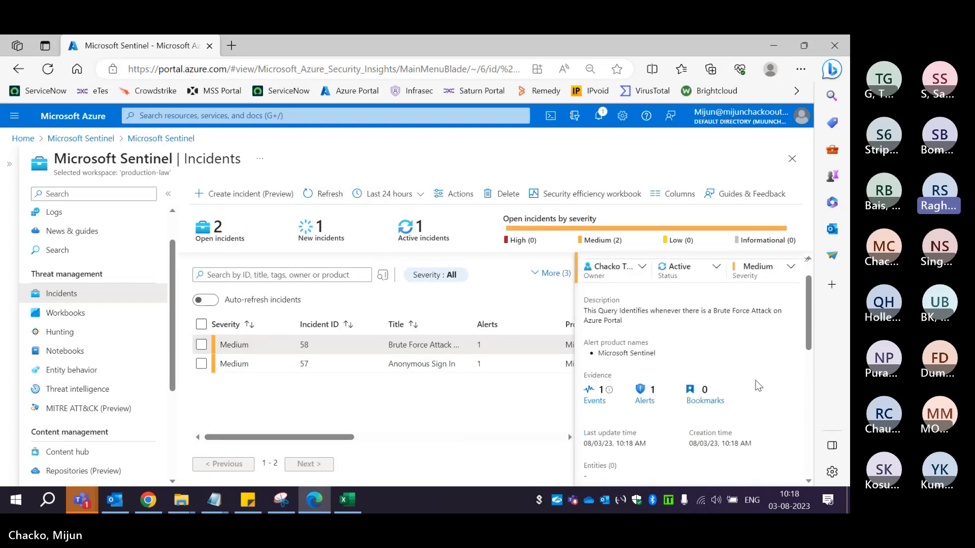
pyautogui.scroll(-2, 759, 385)
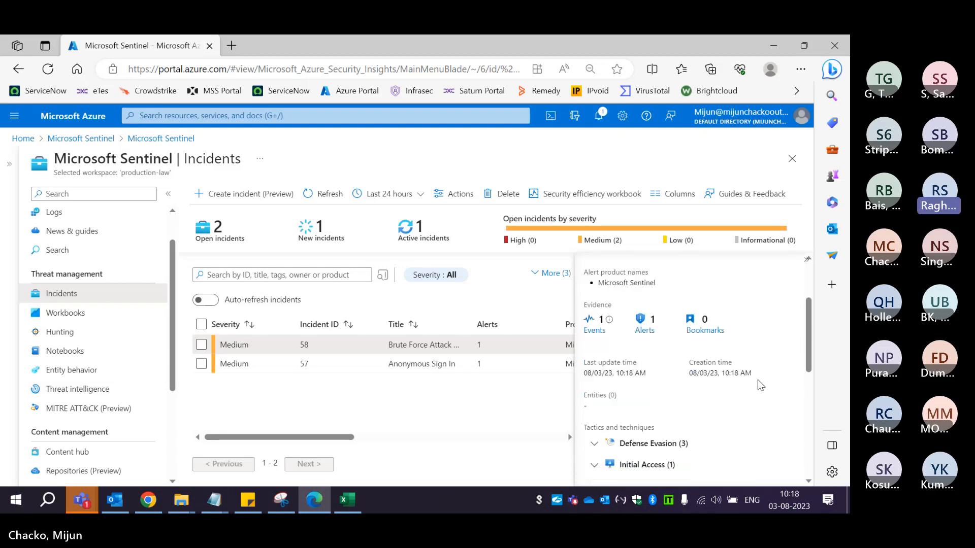
pyautogui.scroll(5, 760, 386)
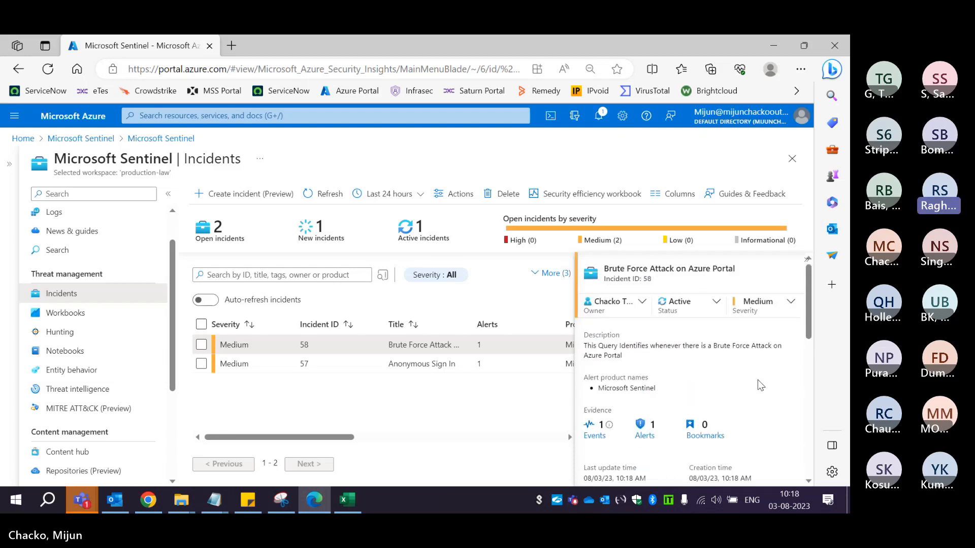
pyautogui.click(26, 139)
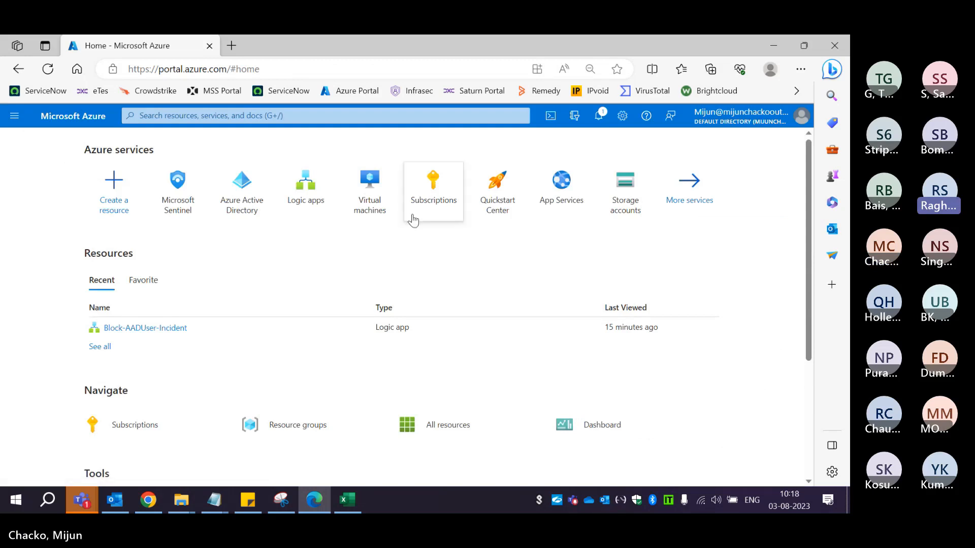
# - Open the Production-LAW workspace's Incidents page with the workspace list collapsed
pyautogui.click(178, 186)
pyautogui.click(66, 290)
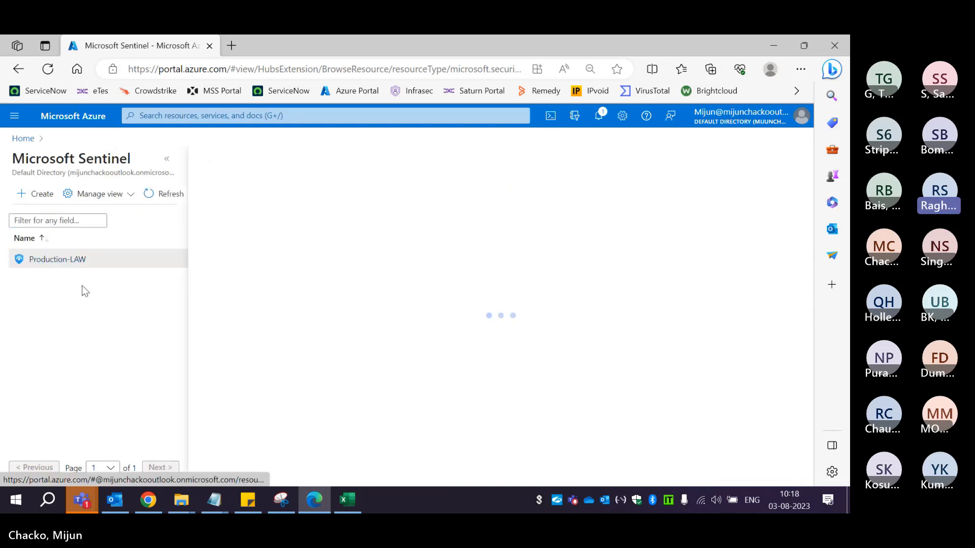
pyautogui.click(228, 335)
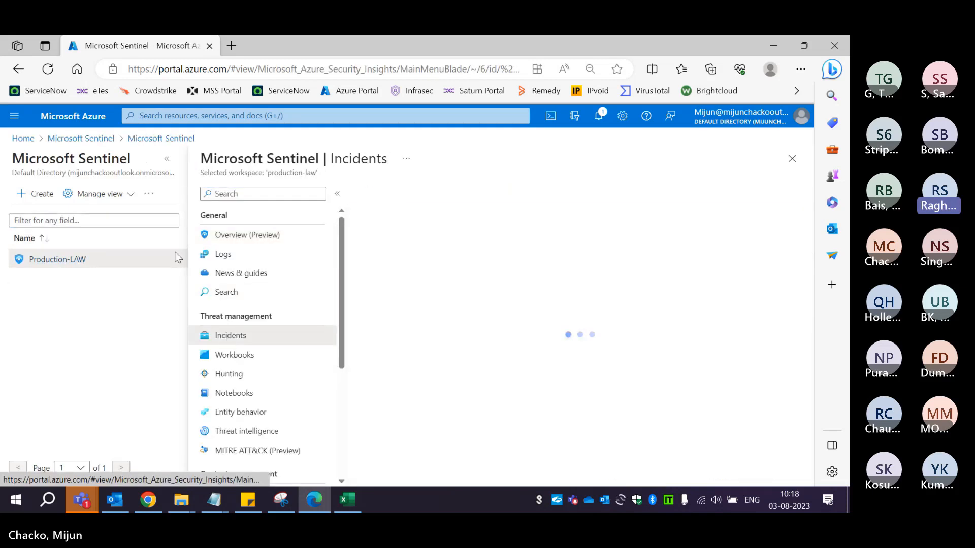
pyautogui.click(167, 159)
# - Show incident 58's details (Active, Medium, 1 alert) and tick its row
pyautogui.click(259, 349)
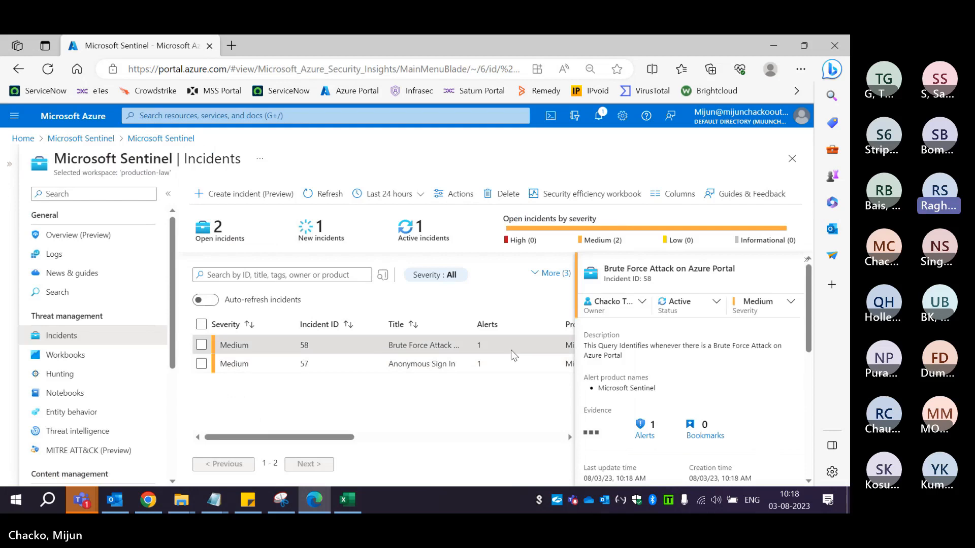
pyautogui.scroll(-3, 745, 367)
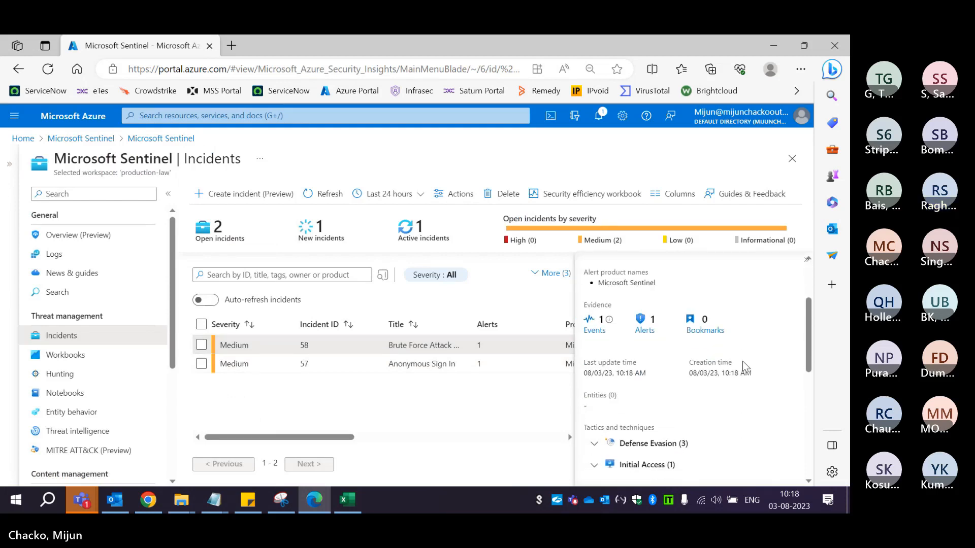
pyautogui.scroll(-3, 742, 361)
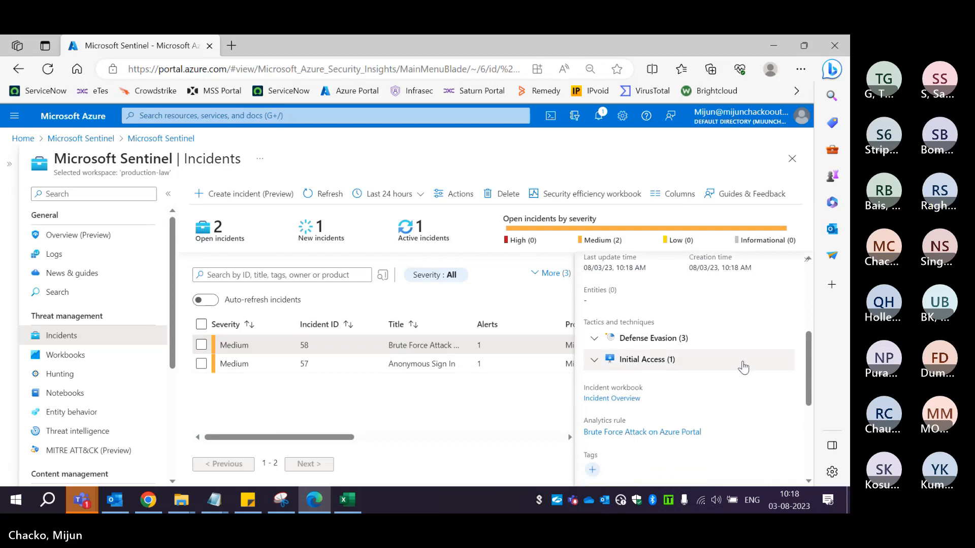
pyautogui.scroll(6, 743, 366)
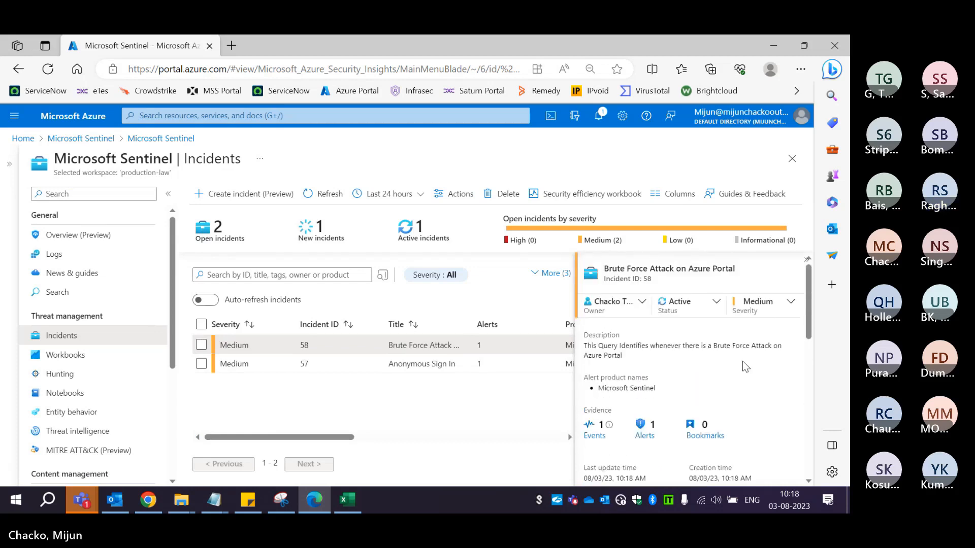
pyautogui.scroll(-6, 746, 366)
pyautogui.scroll(1, 744, 363)
pyautogui.scroll(1, 744, 366)
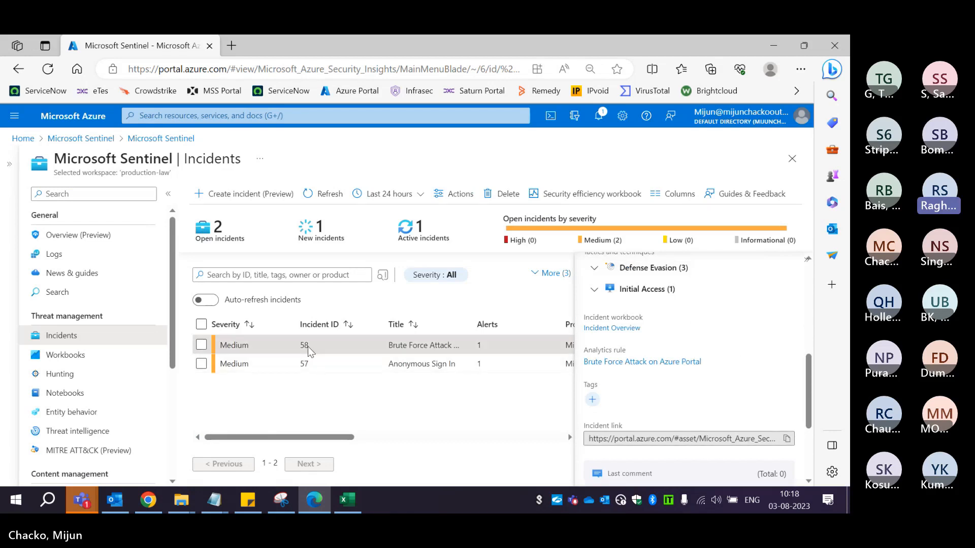
pyautogui.click(201, 345)
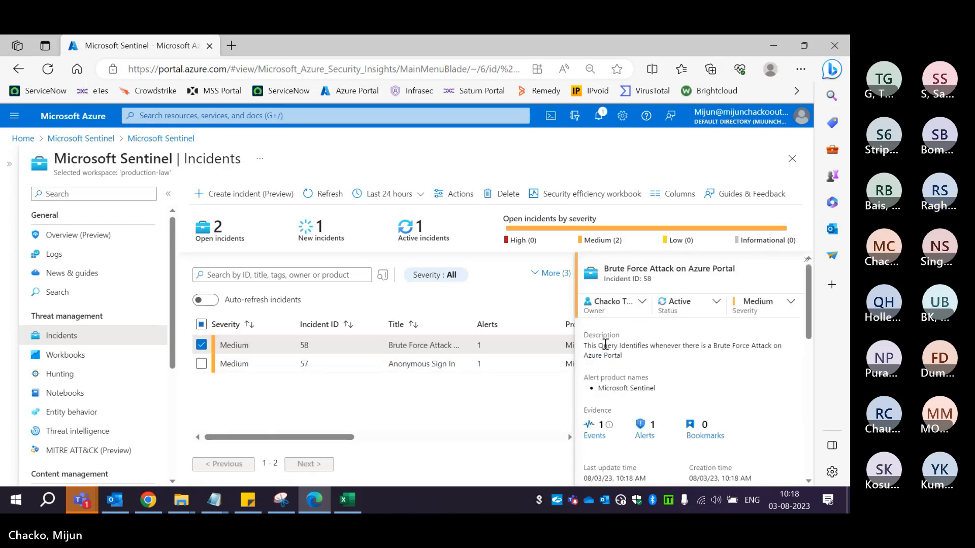
pyautogui.scroll(-2, 782, 368)
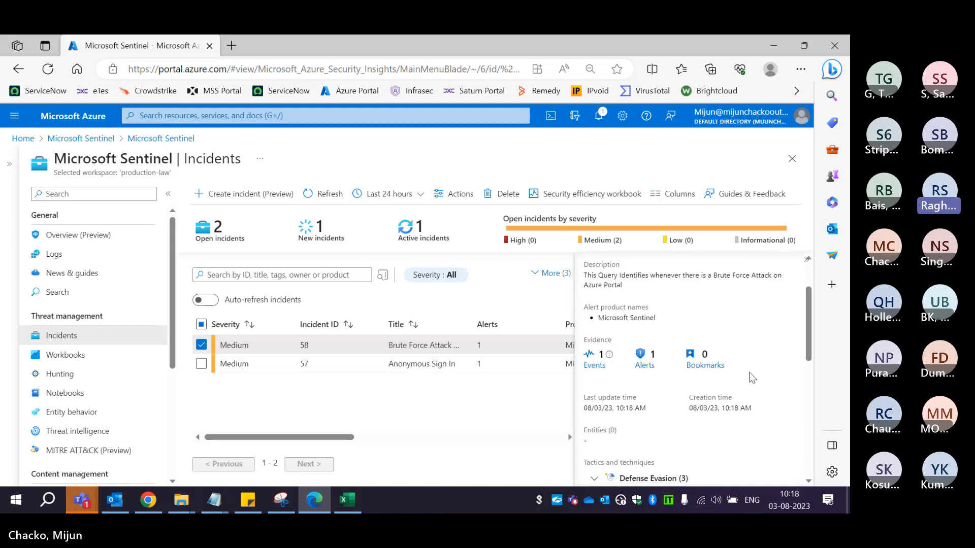
pyautogui.scroll(-6, 752, 378)
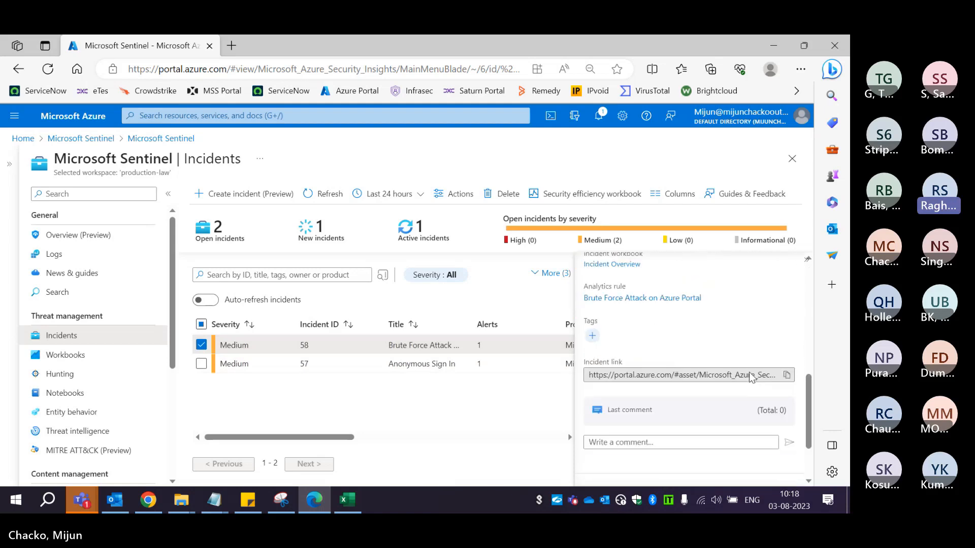
# - Open incident 58's full page and dismiss the new-features tour
pyautogui.click(633, 482)
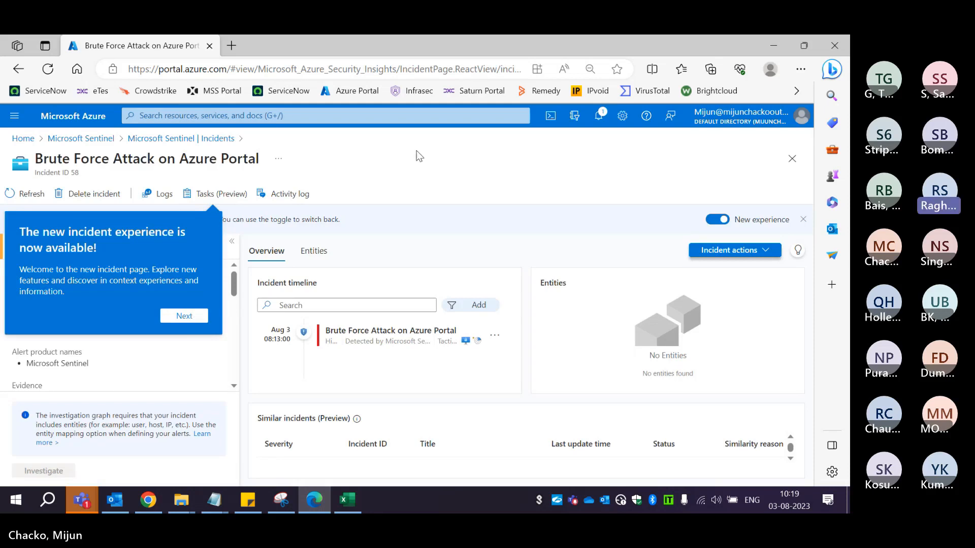
pyautogui.click(185, 314)
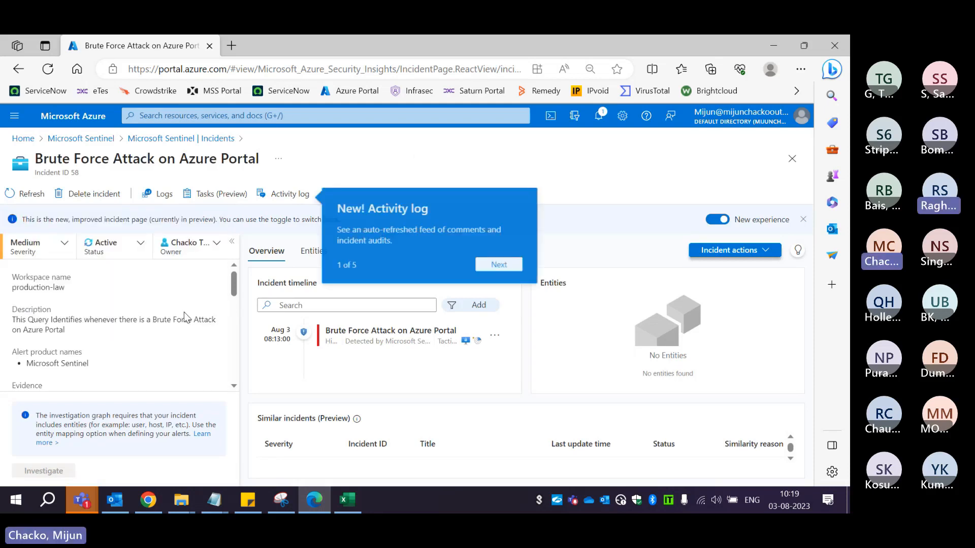
pyautogui.click(501, 264)
pyautogui.click(379, 265)
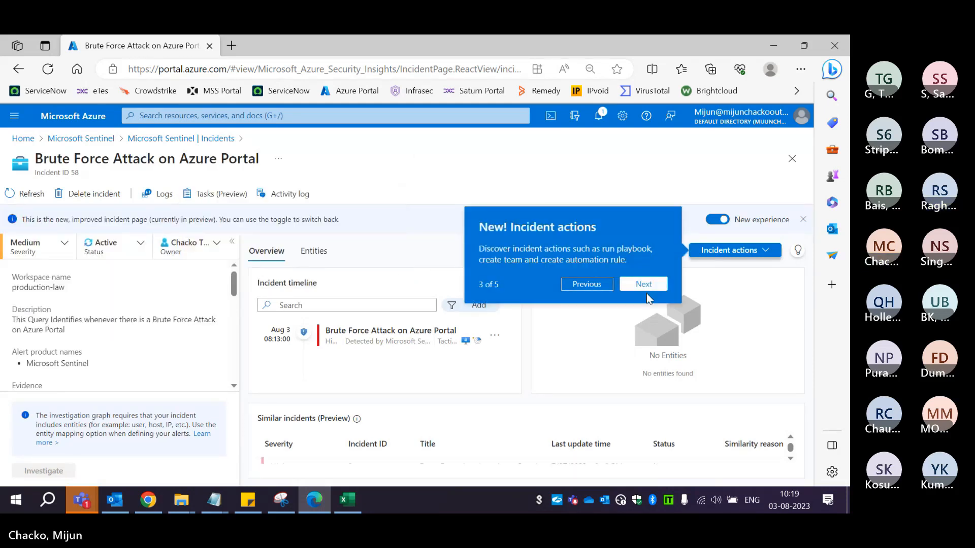
pyautogui.click(648, 283)
pyautogui.click(738, 283)
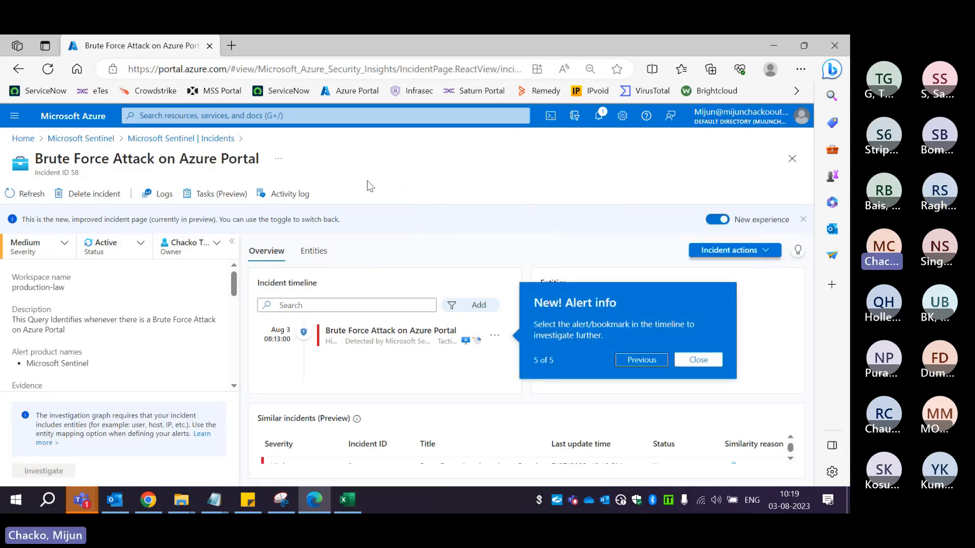
pyautogui.click(706, 358)
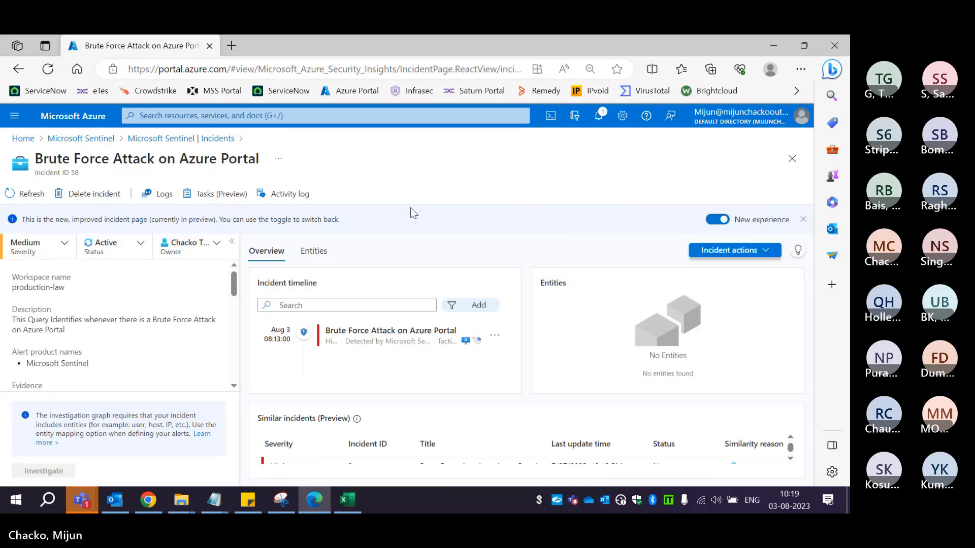
# - Check the incident's entities, then read the Brute Force alert details and close that panel
pyautogui.click(315, 251)
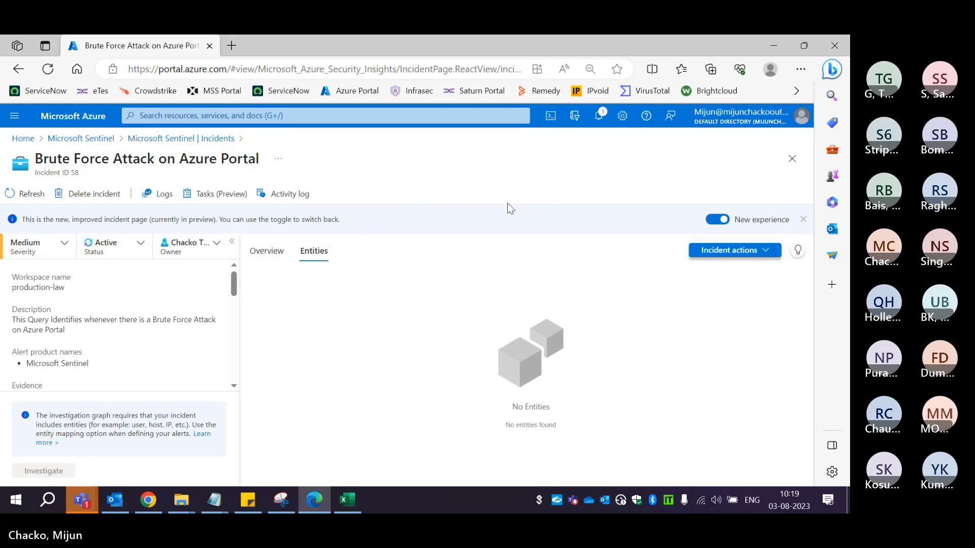
pyautogui.click(272, 254)
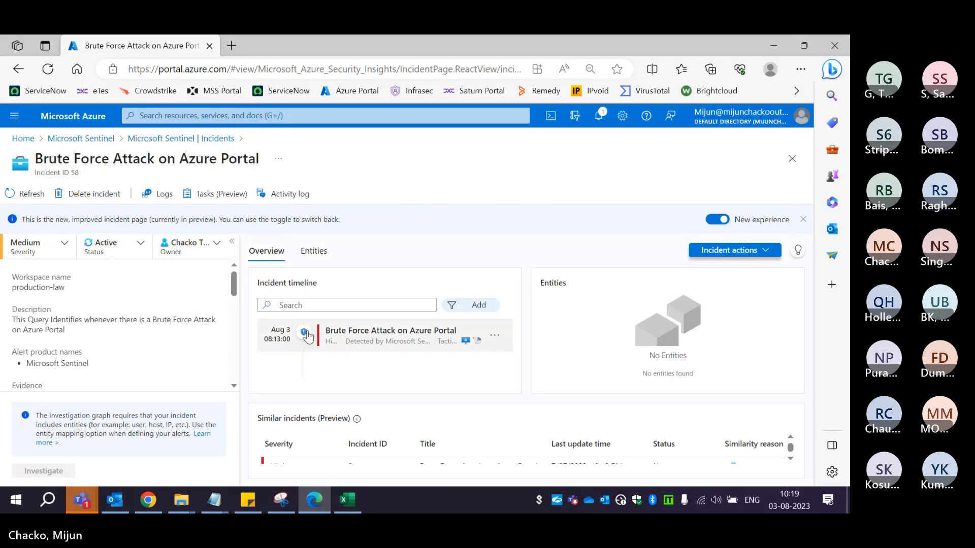
pyautogui.click(364, 346)
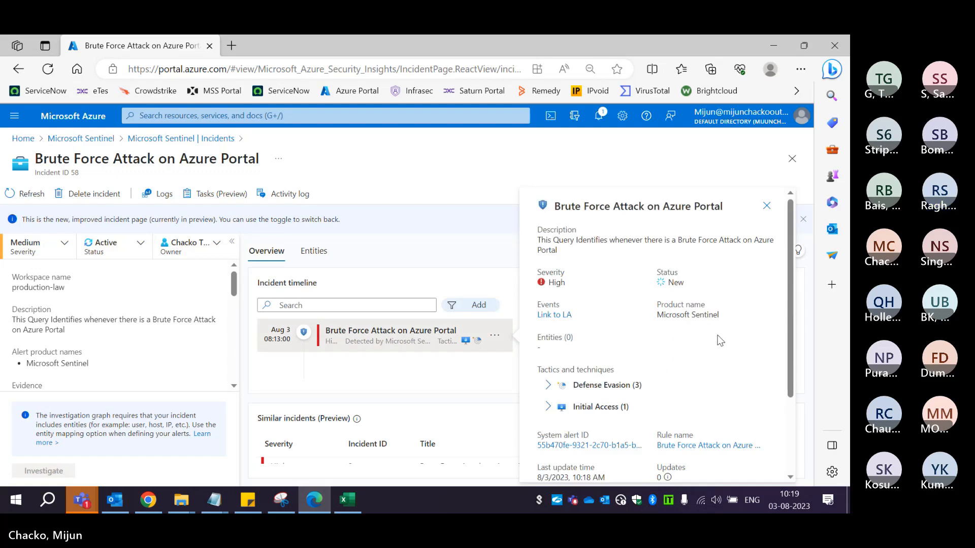
pyautogui.scroll(-3, 722, 344)
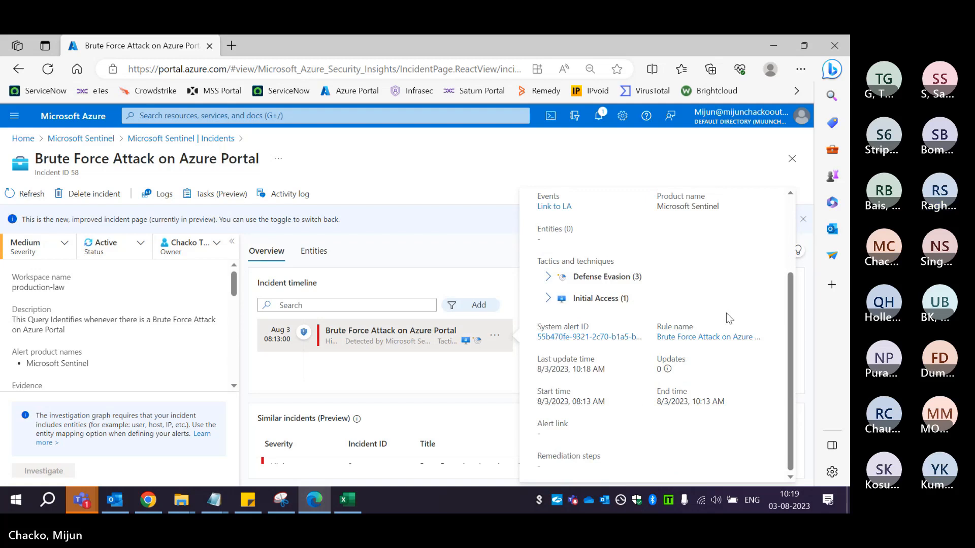
pyautogui.scroll(1, 726, 313)
pyautogui.scroll(-1, 333, 441)
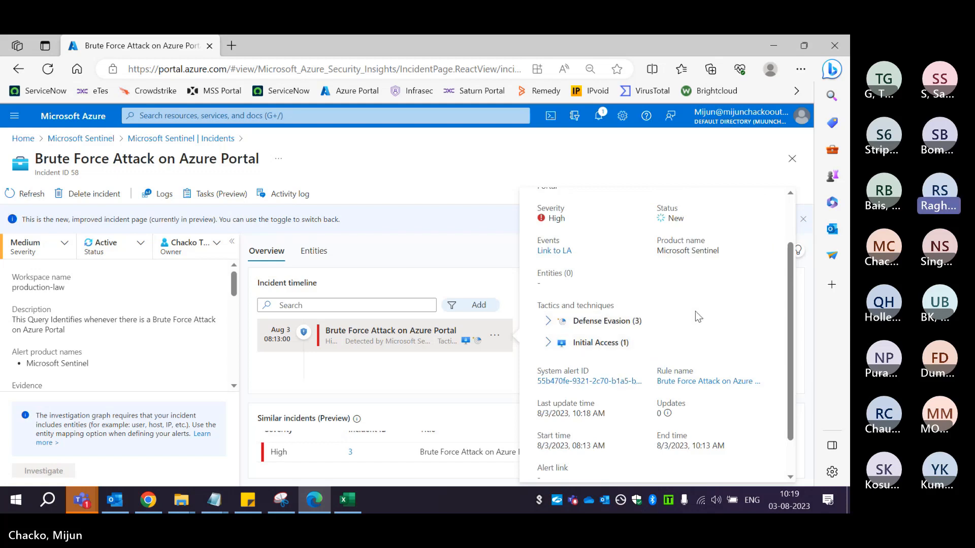
pyautogui.scroll(2, 698, 317)
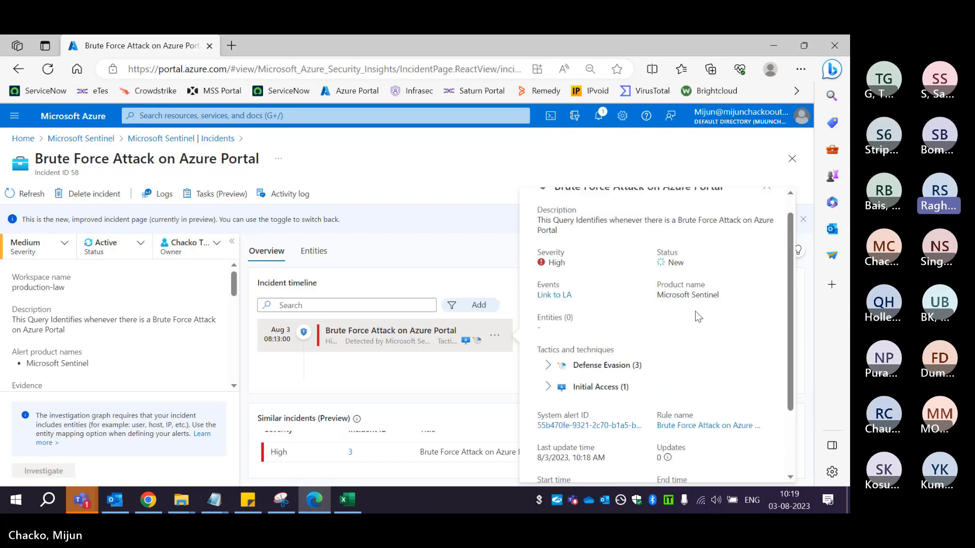
pyautogui.scroll(-2, 686, 335)
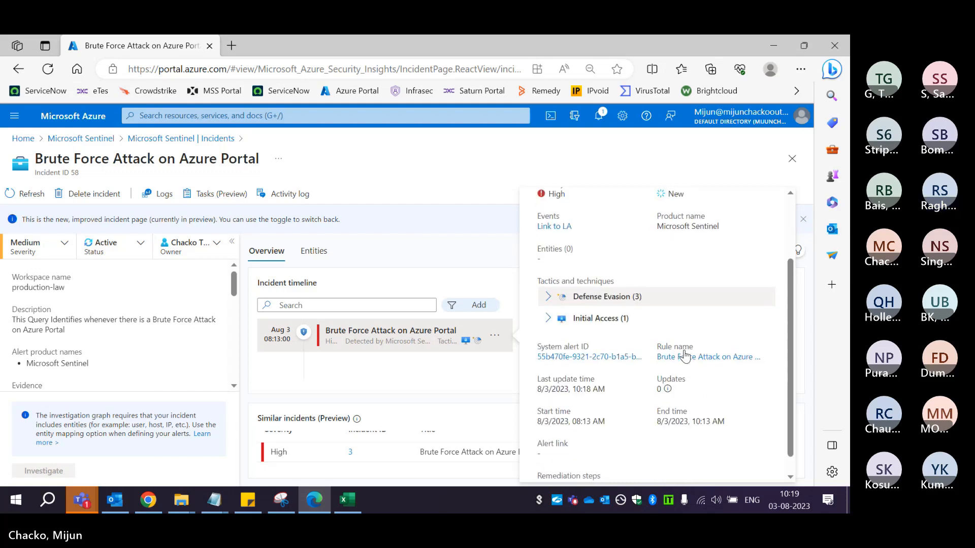
pyautogui.scroll(2, 683, 355)
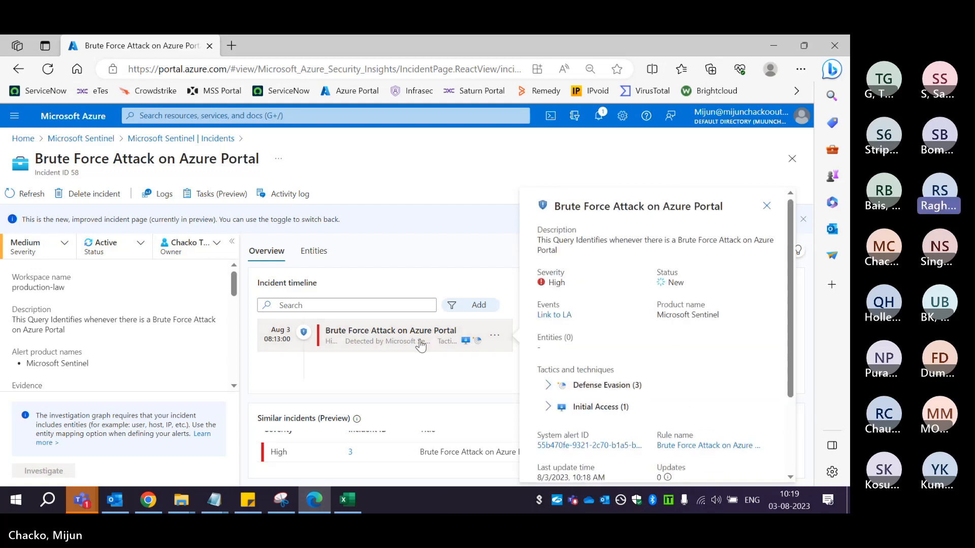
pyautogui.click(767, 205)
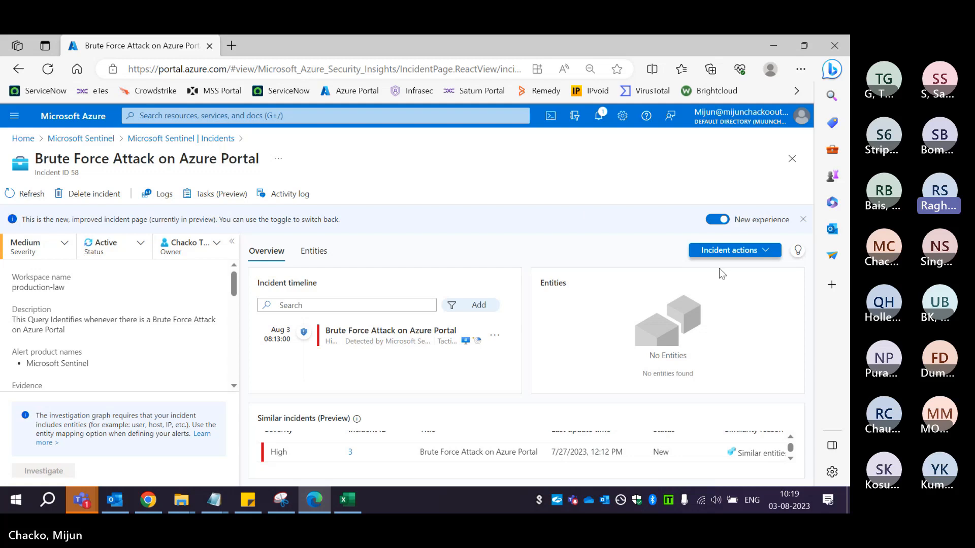
# - Review the Brute Force Attack incident's actions and Entities tab, then refresh its details
pyautogui.click(739, 258)
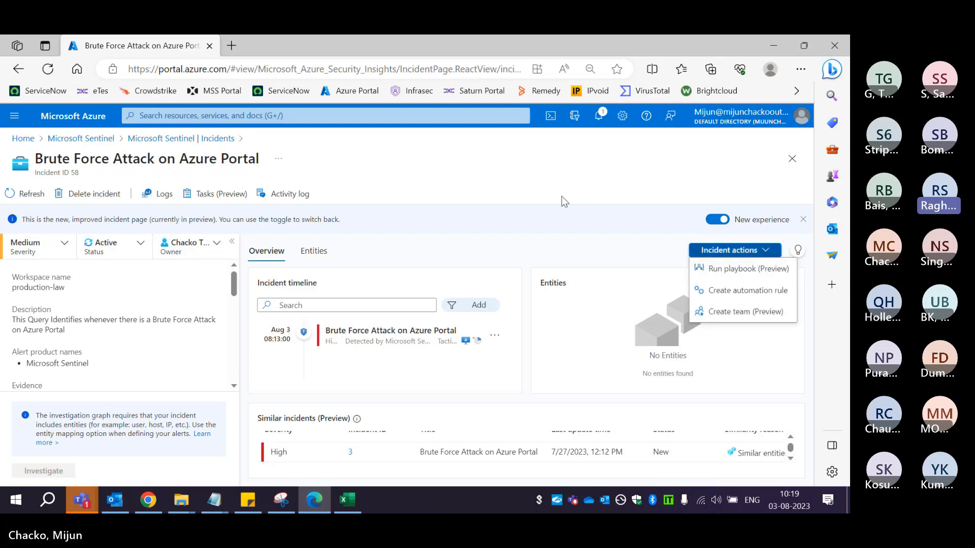
pyautogui.scroll(-5, 164, 347)
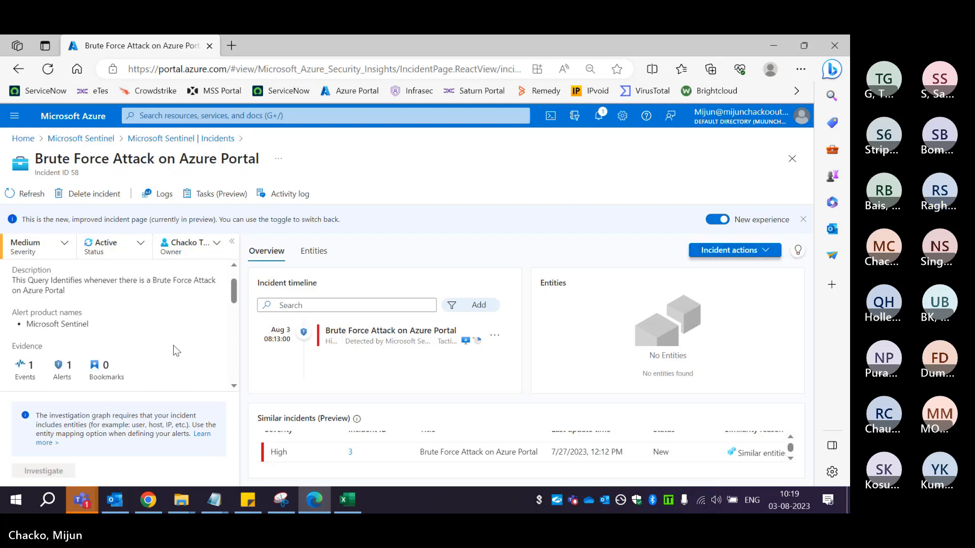
pyautogui.scroll(-5, 175, 344)
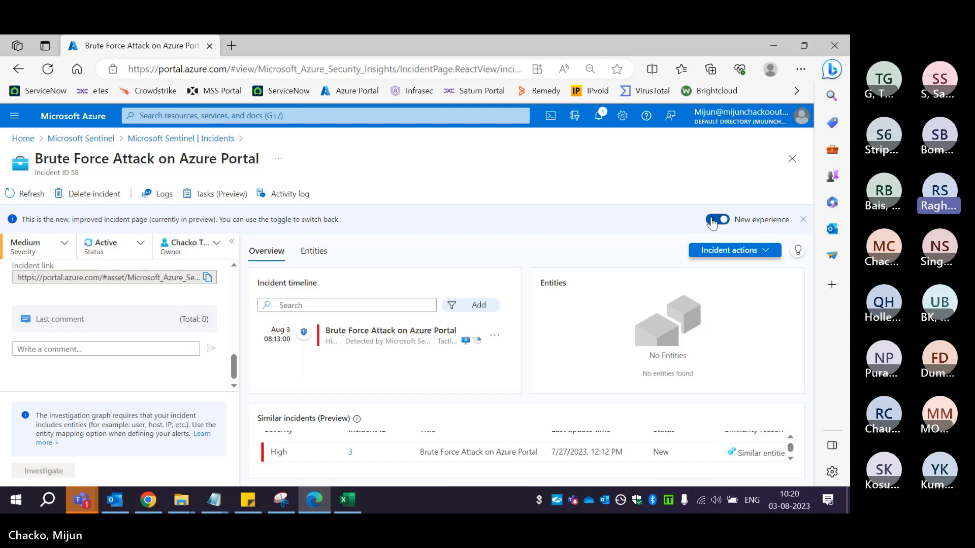
pyautogui.scroll(5, 107, 288)
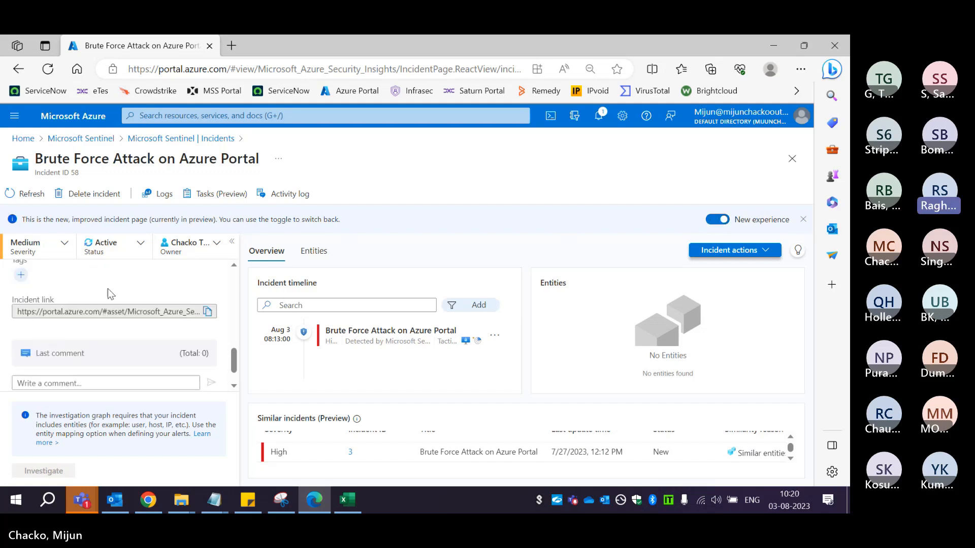
pyautogui.click(332, 253)
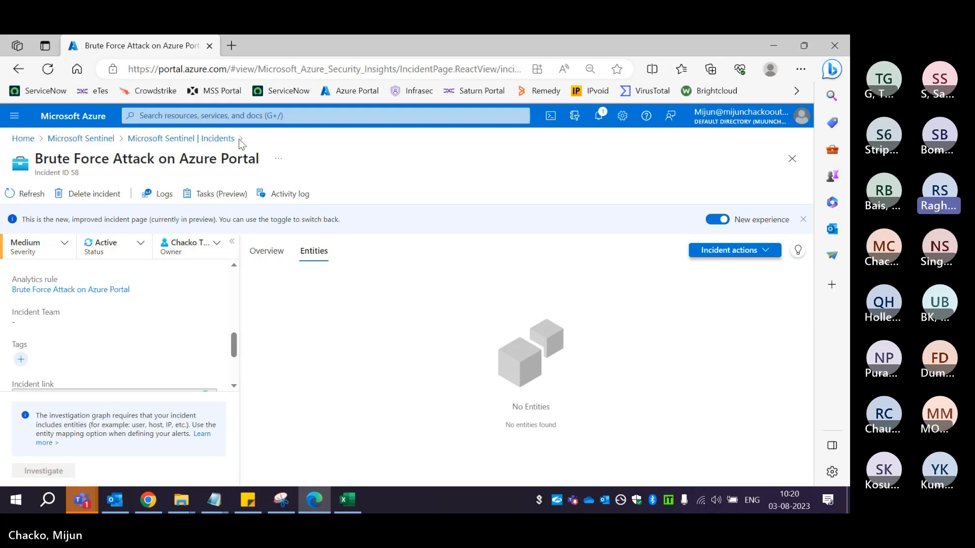
pyautogui.click(38, 197)
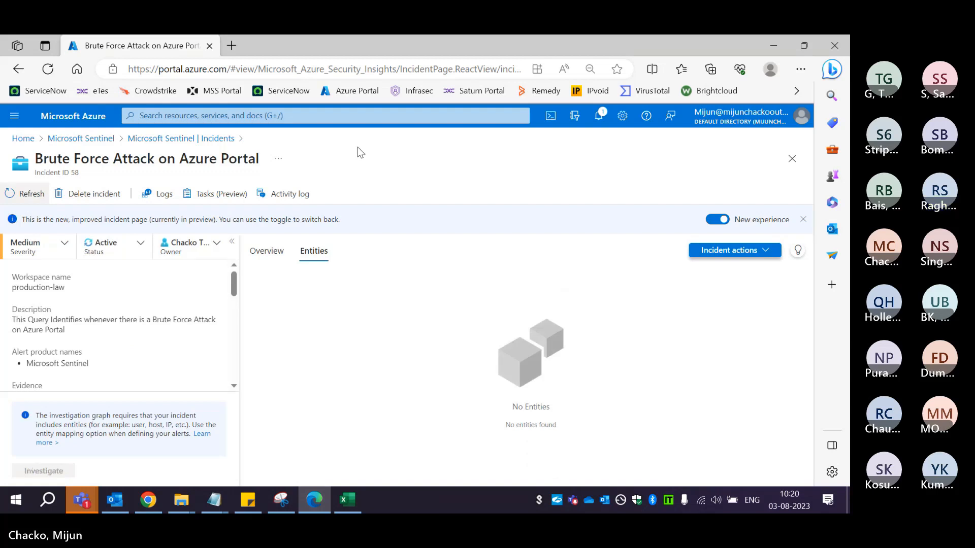
# - Return to the incident overview and go back to the Microsoft Sentinel workspace list
pyautogui.click(262, 252)
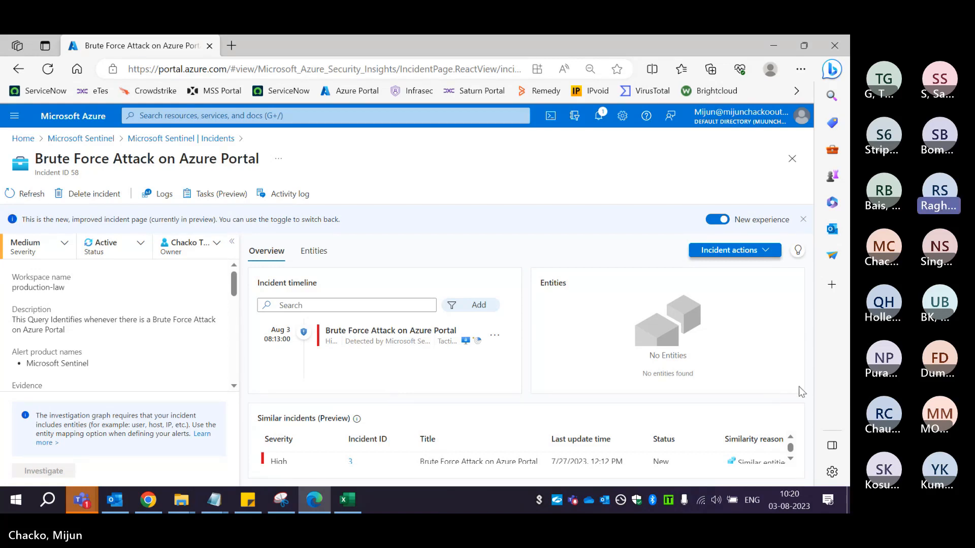
pyautogui.click(790, 458)
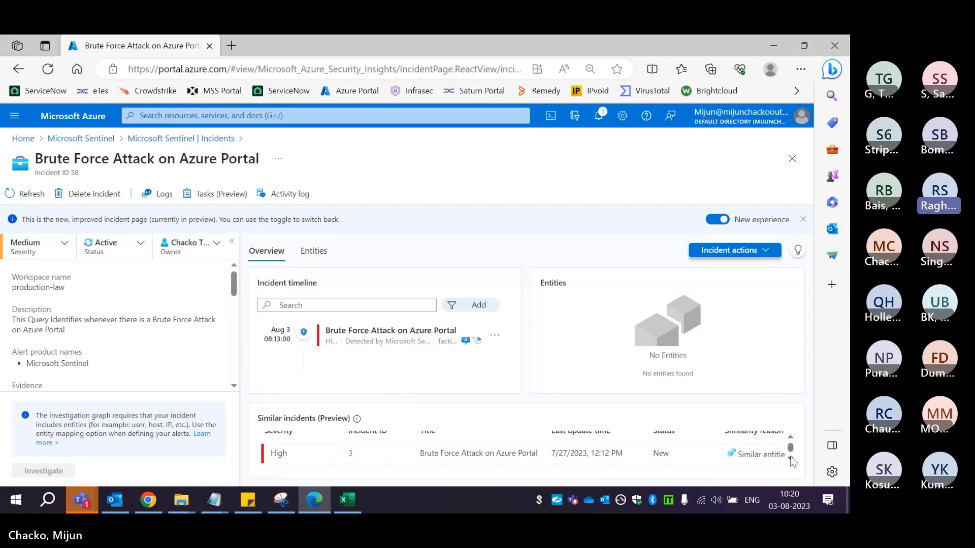
pyautogui.click(89, 145)
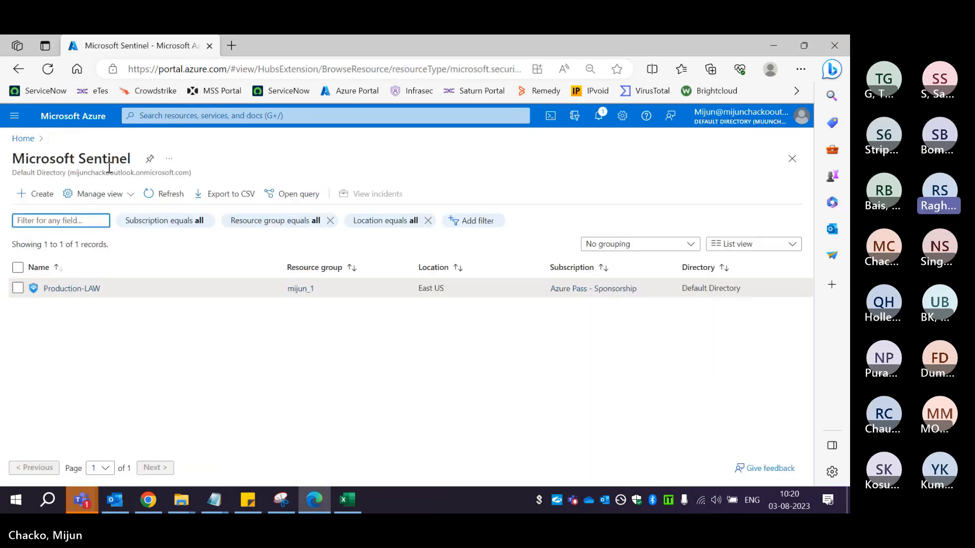
# - Open the Production-LAW Sentinel workspace and browse its page
pyautogui.click(83, 285)
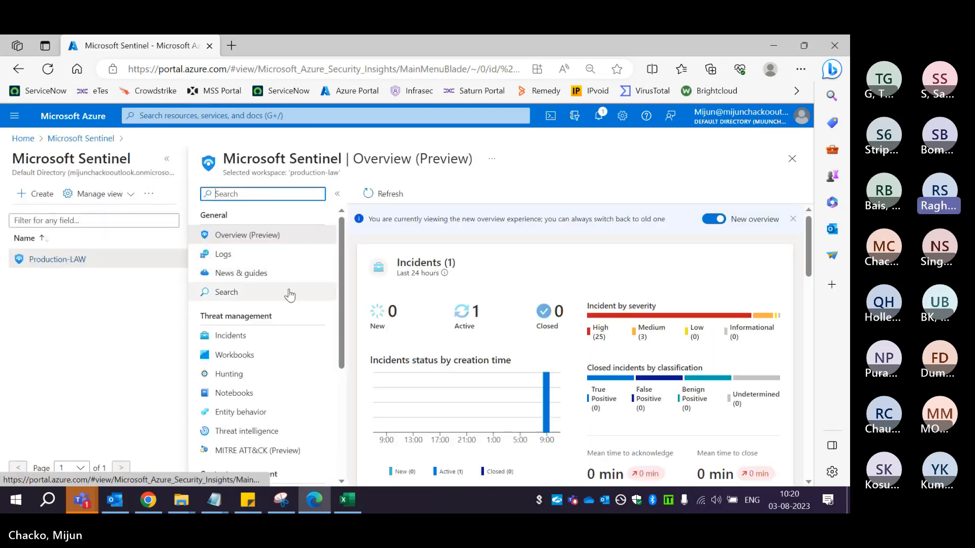
pyautogui.scroll(-2, 292, 297)
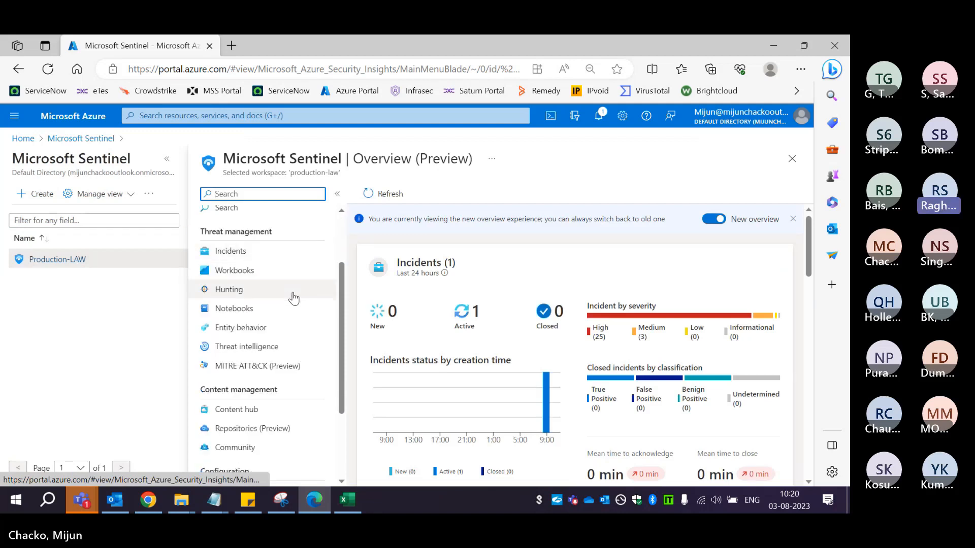
pyautogui.scroll(-3, 294, 298)
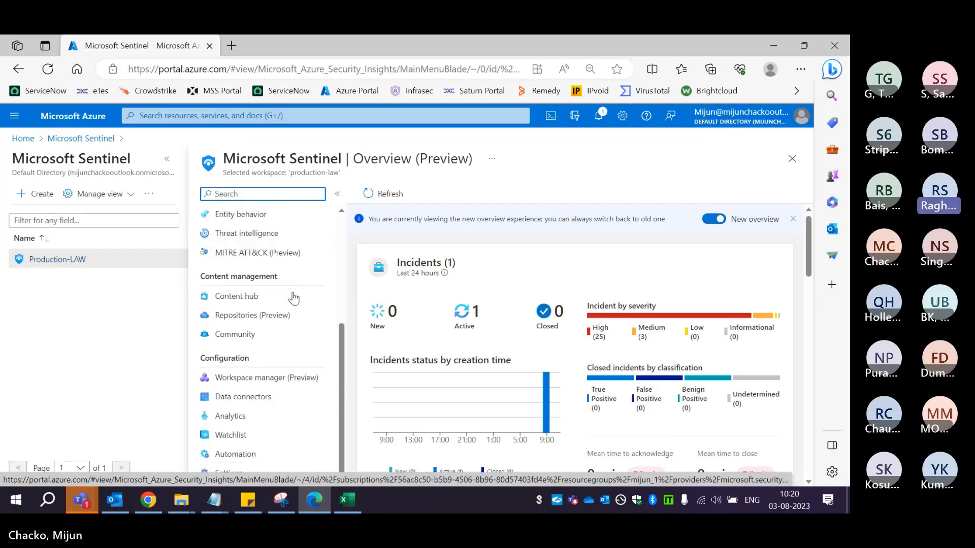
pyautogui.scroll(3, 293, 305)
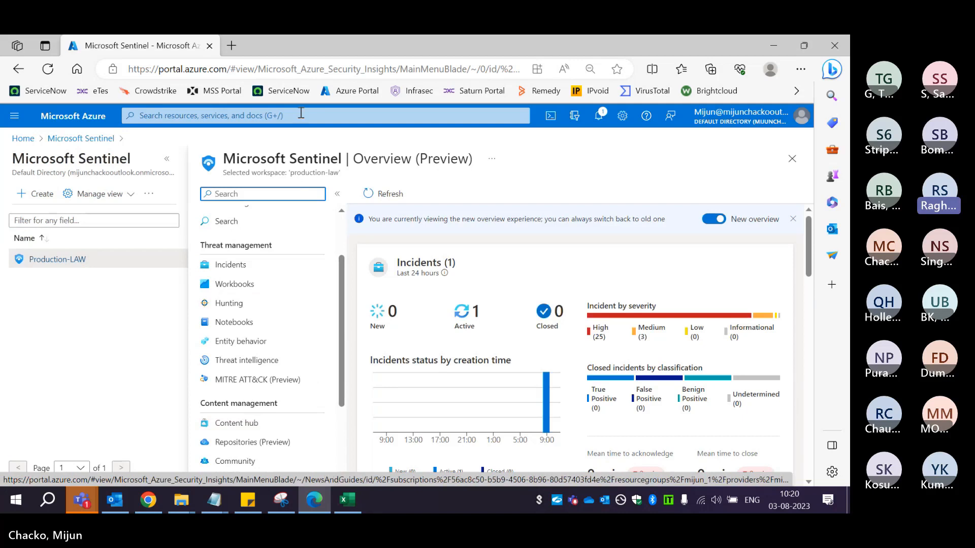
# - Search the portal for 'logic' and open the Block-AADUser-Incident logic app
pyautogui.click(301, 115)
pyautogui.write('logic')
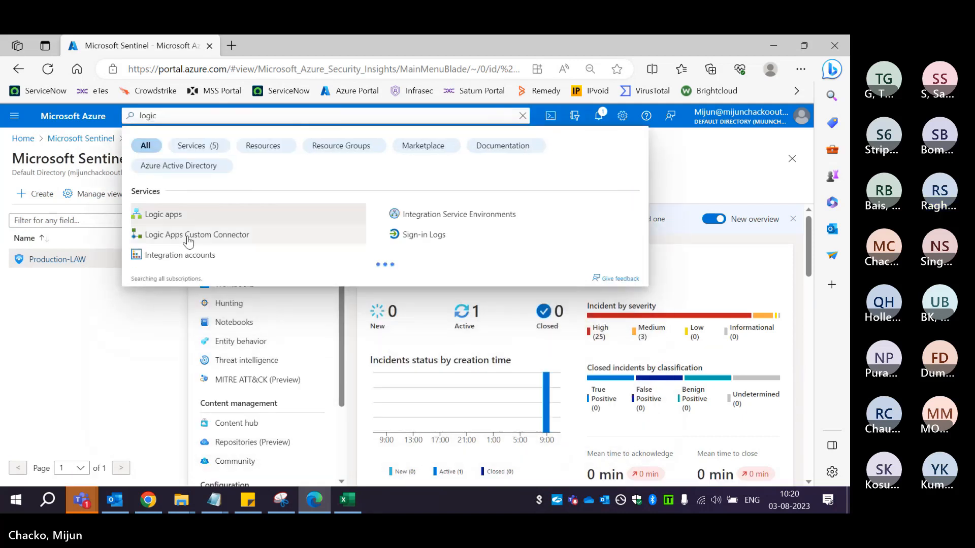
pyautogui.click(158, 217)
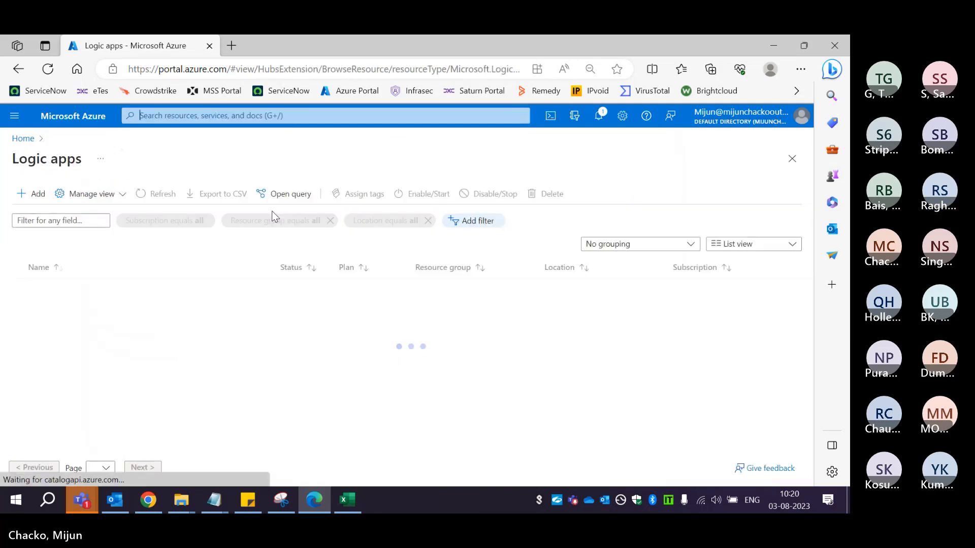
pyautogui.click(83, 290)
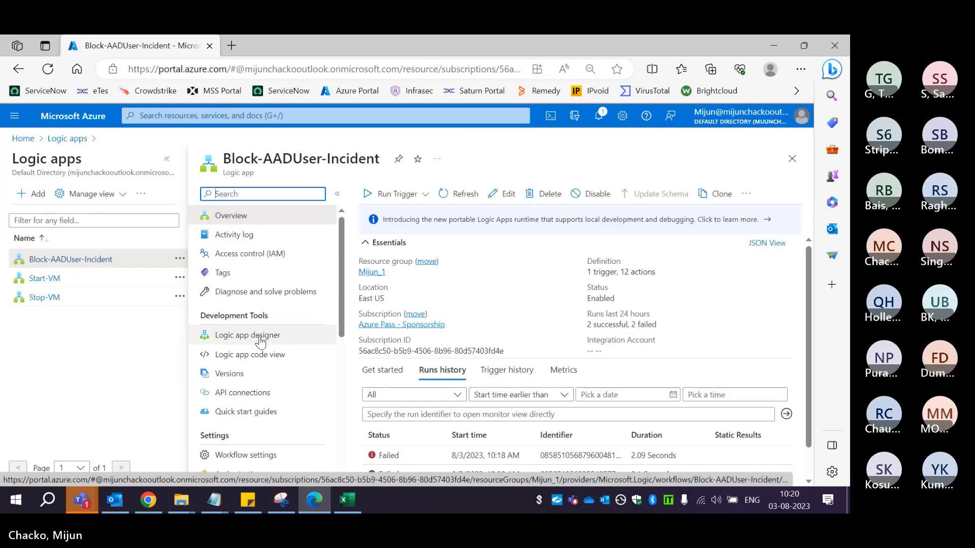
# - Open the failed 10:18 AM run and expand For each and the disable-user step to see the 403 Forbidden error
pyautogui.scroll(-1, 592, 395)
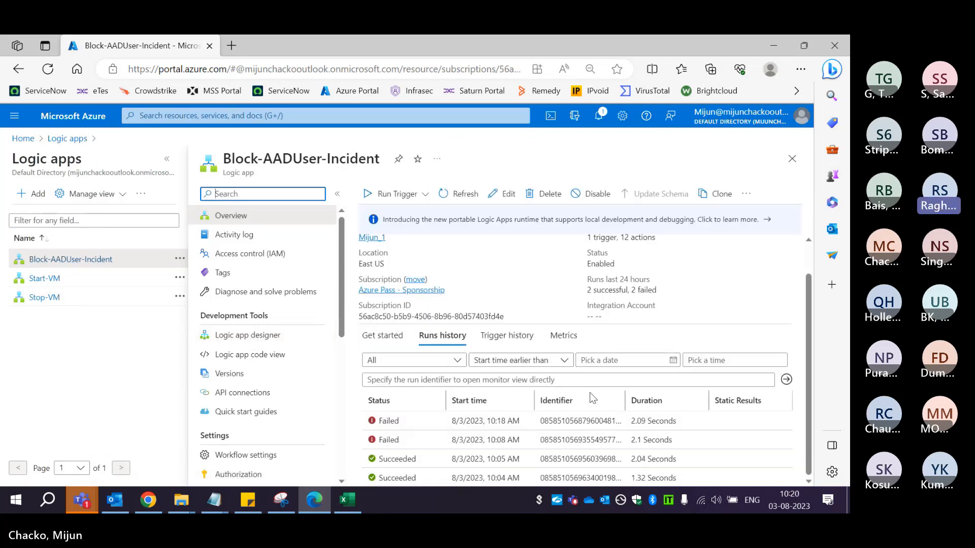
pyautogui.click(490, 423)
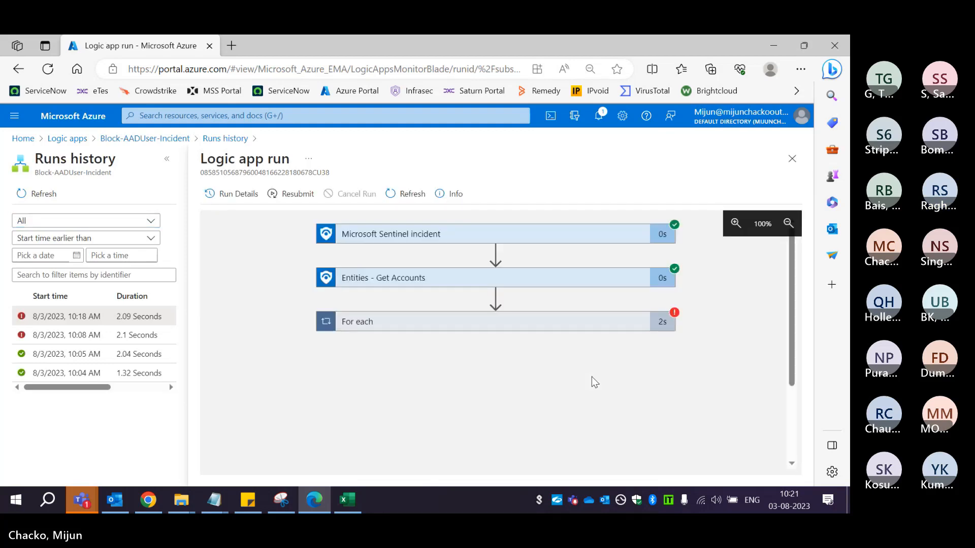
pyautogui.click(644, 323)
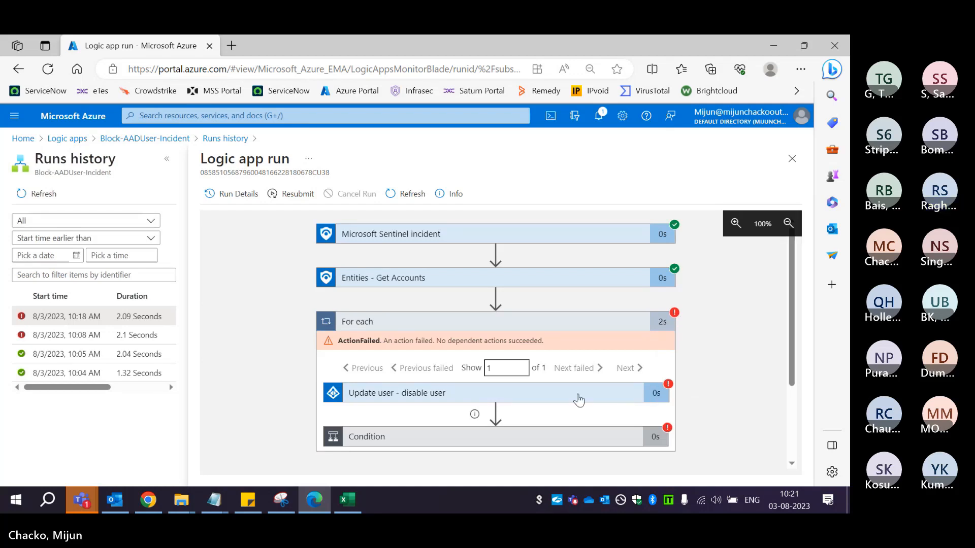
pyautogui.click(549, 400)
pyautogui.scroll(-2, 721, 355)
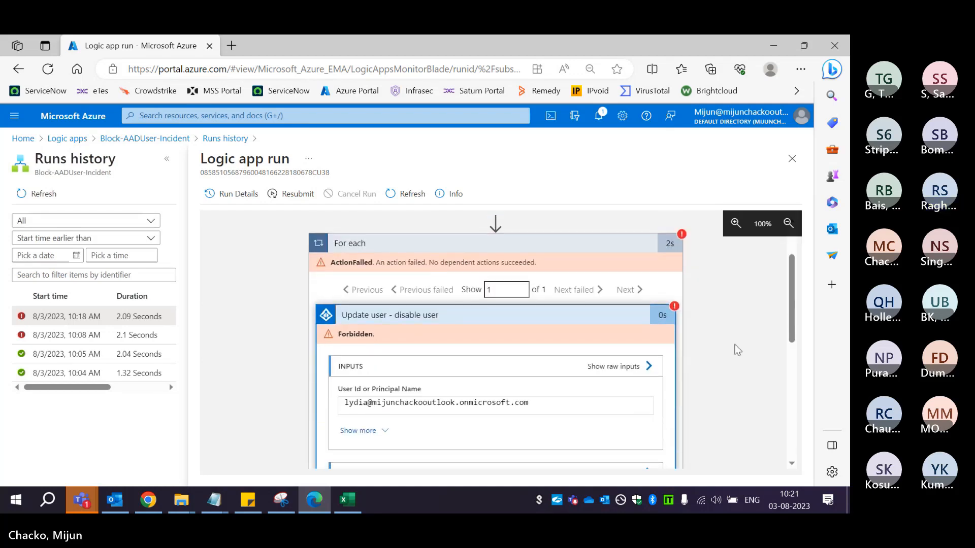
pyautogui.scroll(-3, 737, 350)
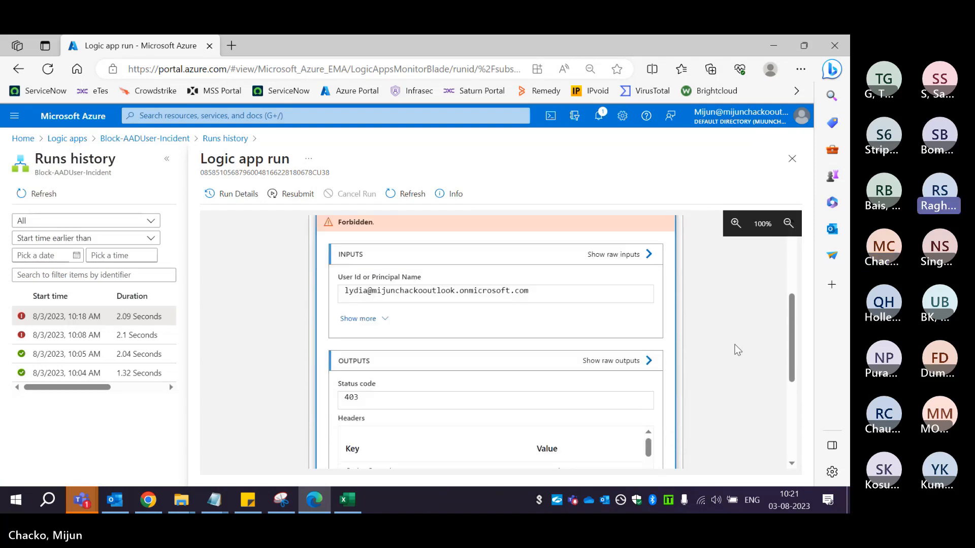
pyautogui.scroll(-1, 738, 350)
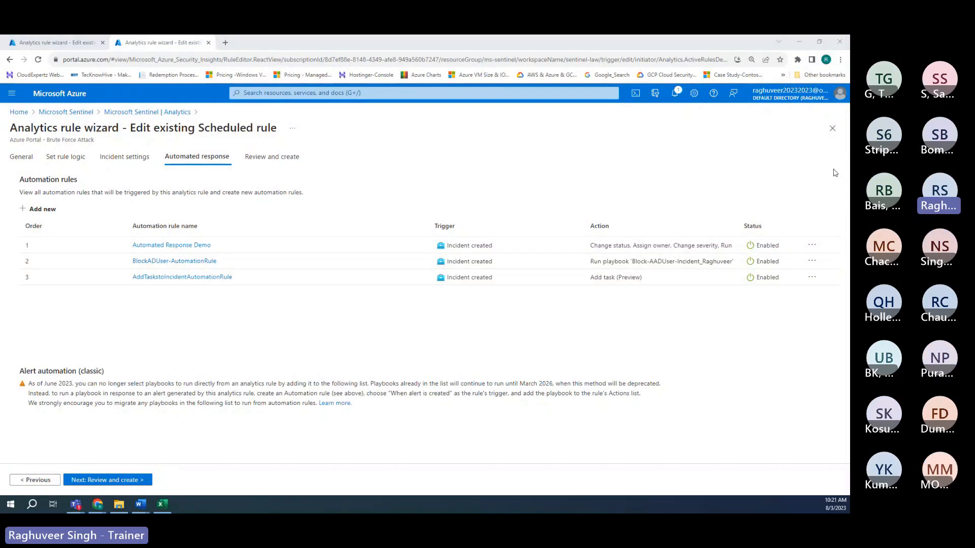
# - Leave the rule editor and open the Sentinel-LAW workspace from the Sentinel workspace list
pyautogui.click(833, 128)
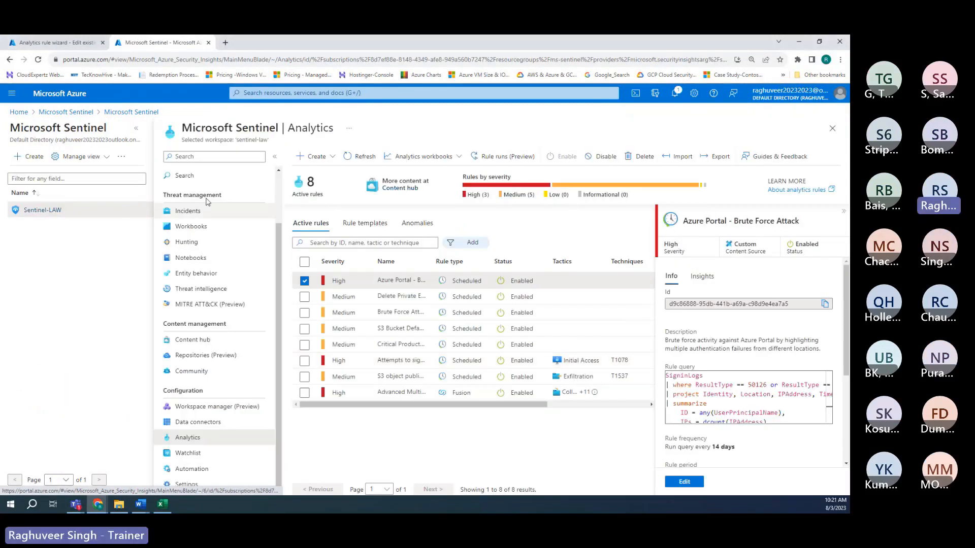
pyautogui.click(186, 211)
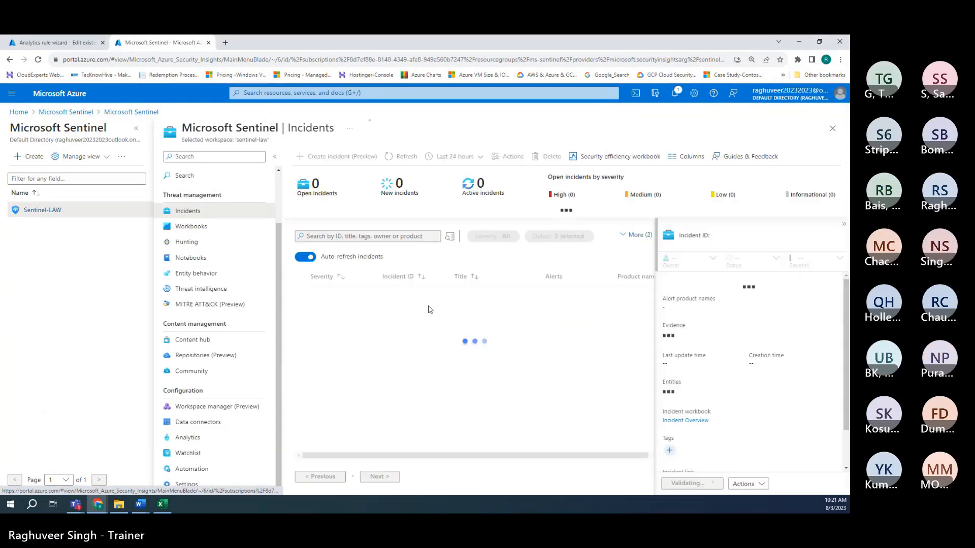
pyautogui.scroll(3, 184, 199)
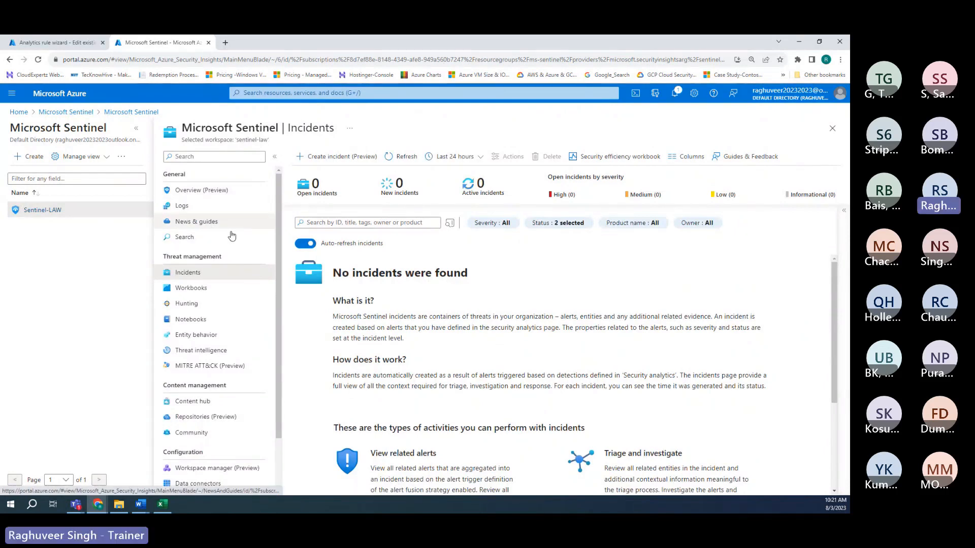
pyautogui.click(279, 93)
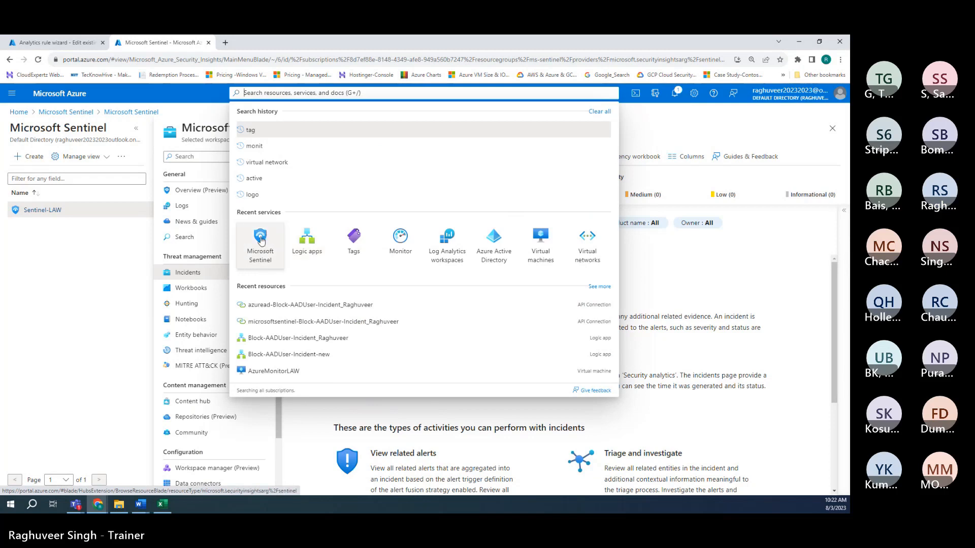
pyautogui.click(262, 238)
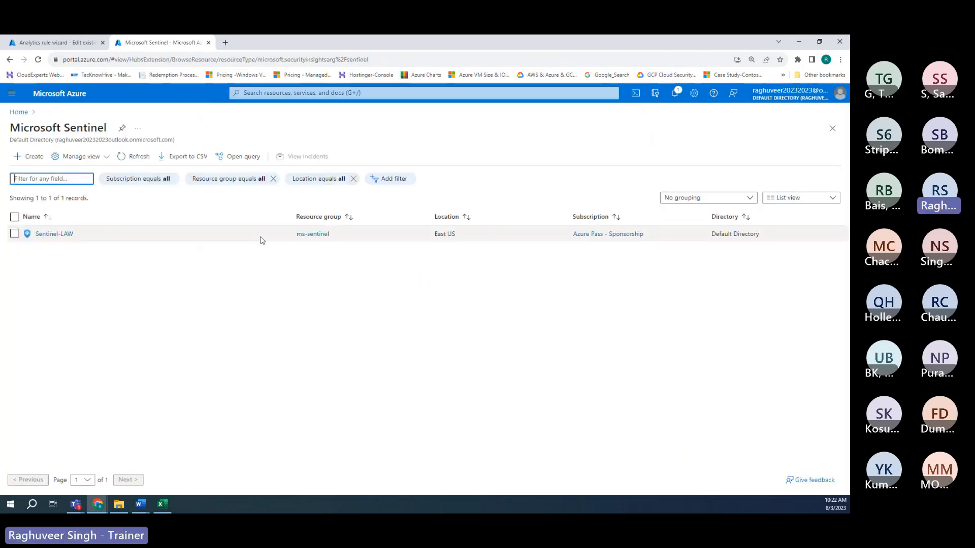
pyautogui.click(51, 233)
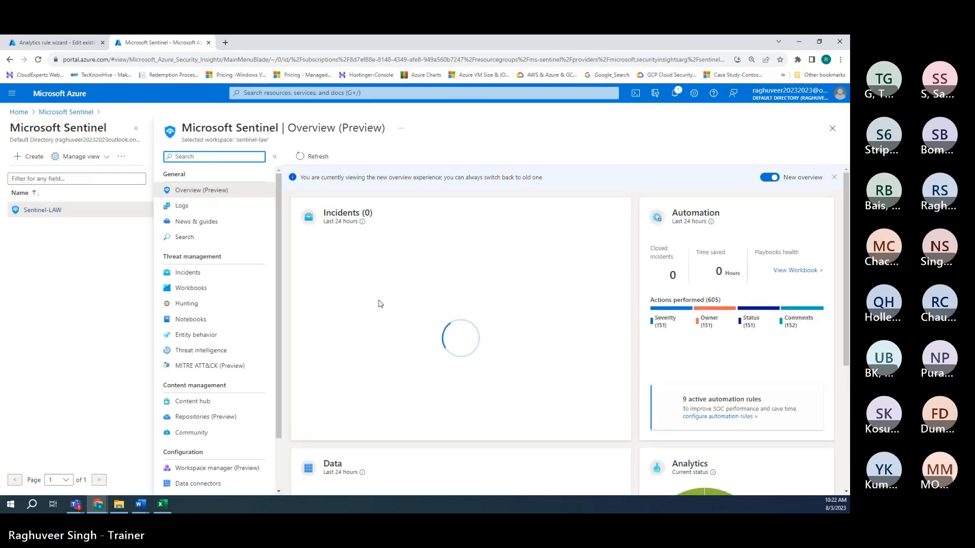
pyautogui.scroll(-3, 378, 303)
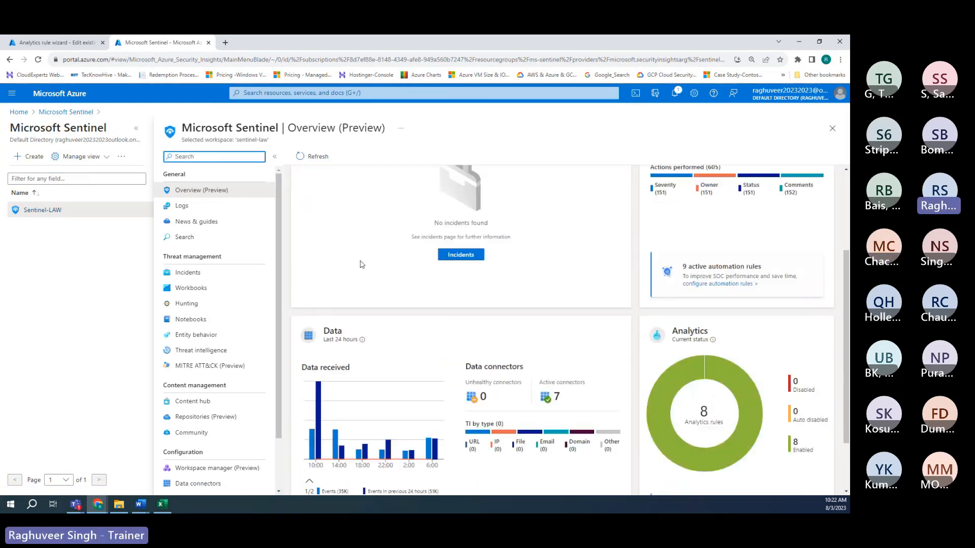
pyautogui.scroll(3, 378, 303)
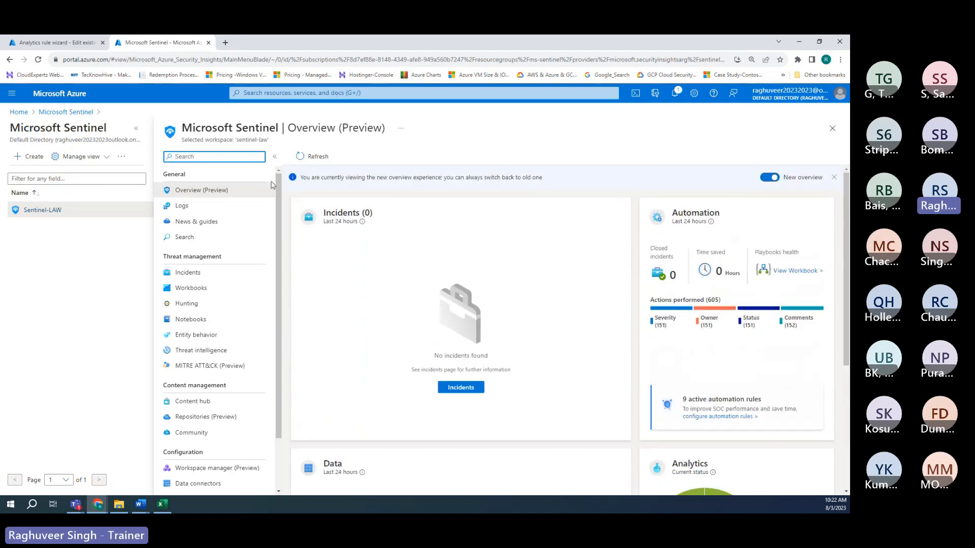
pyautogui.scroll(-1, 200, 327)
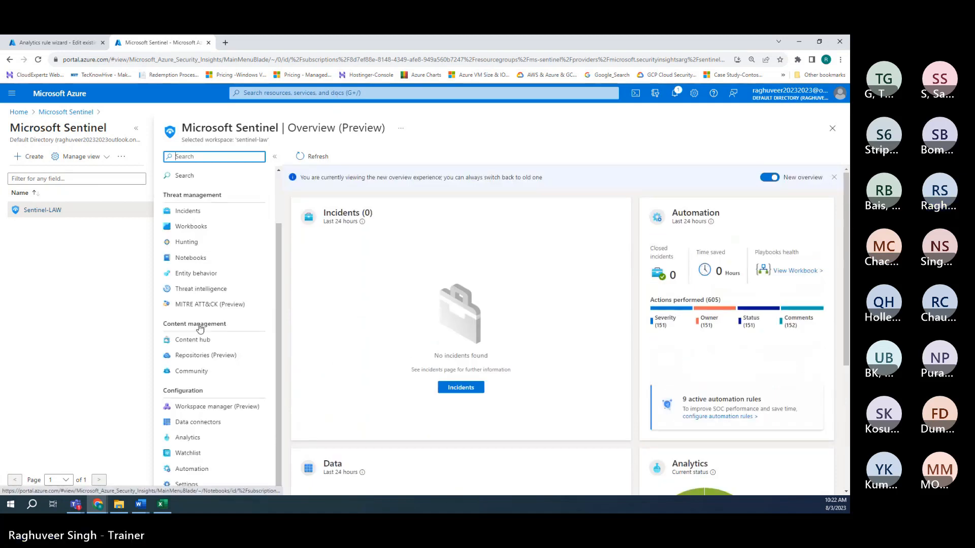
# - Go from Analytics to the Content hub solutions list
pyautogui.click(186, 440)
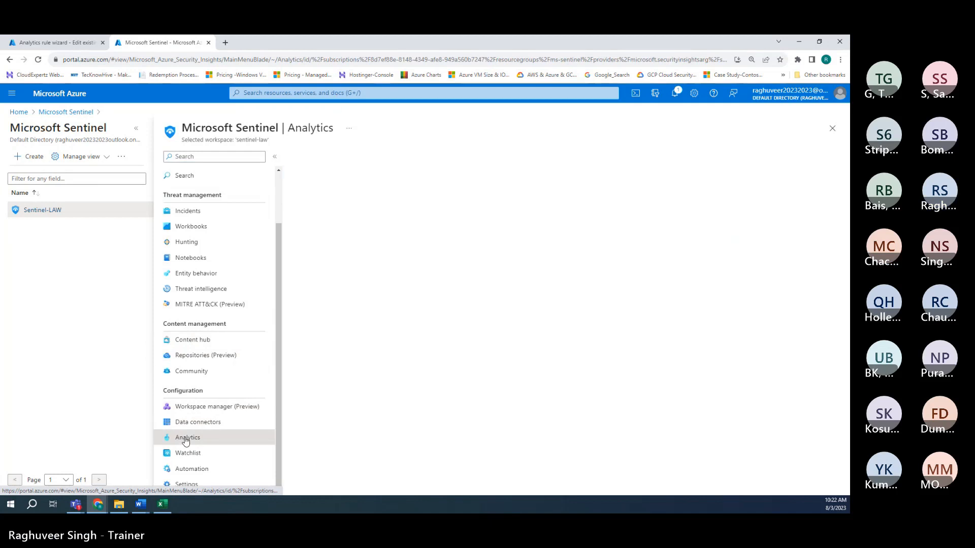
pyautogui.click(188, 422)
pyautogui.click(191, 341)
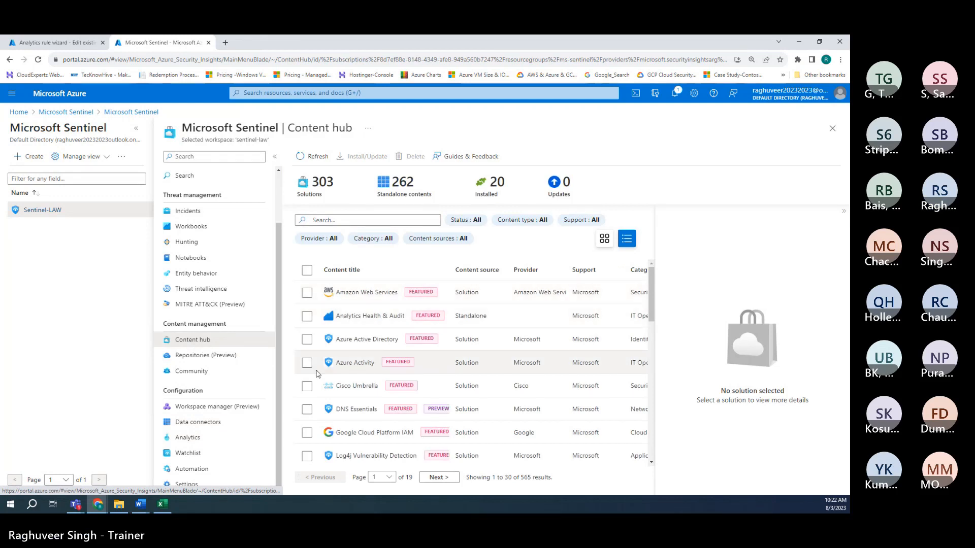
# - In the Azure Active Directory solution's content, search 'BLOCK' and configure the Block-AADUser-Incident playbook
pyautogui.click(316, 339)
pyautogui.click(695, 483)
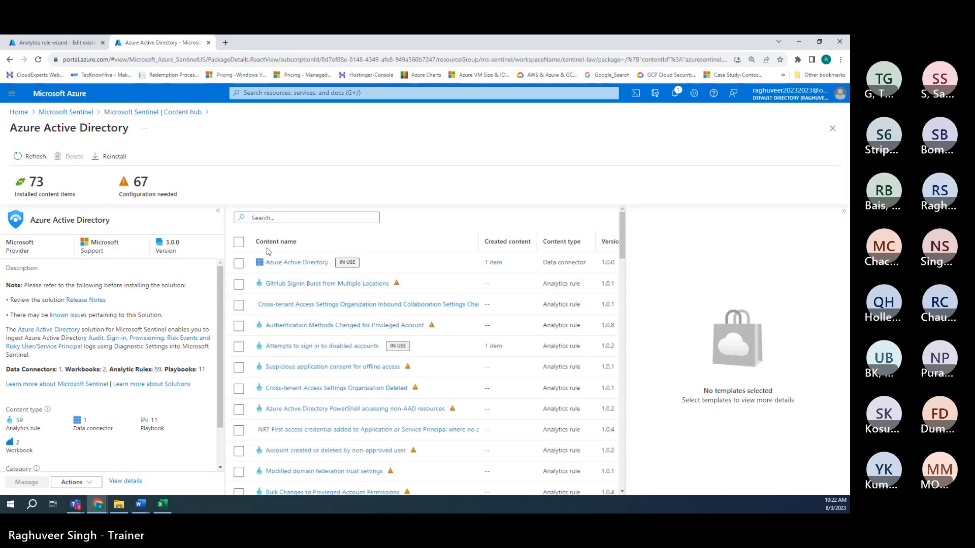
pyautogui.click(272, 219)
pyautogui.write('BLOCK')
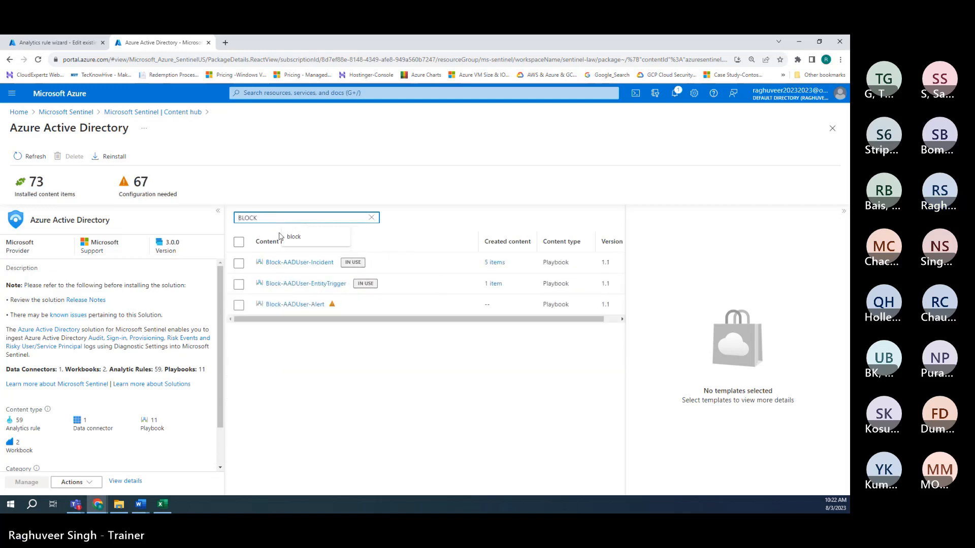
pyautogui.click(239, 263)
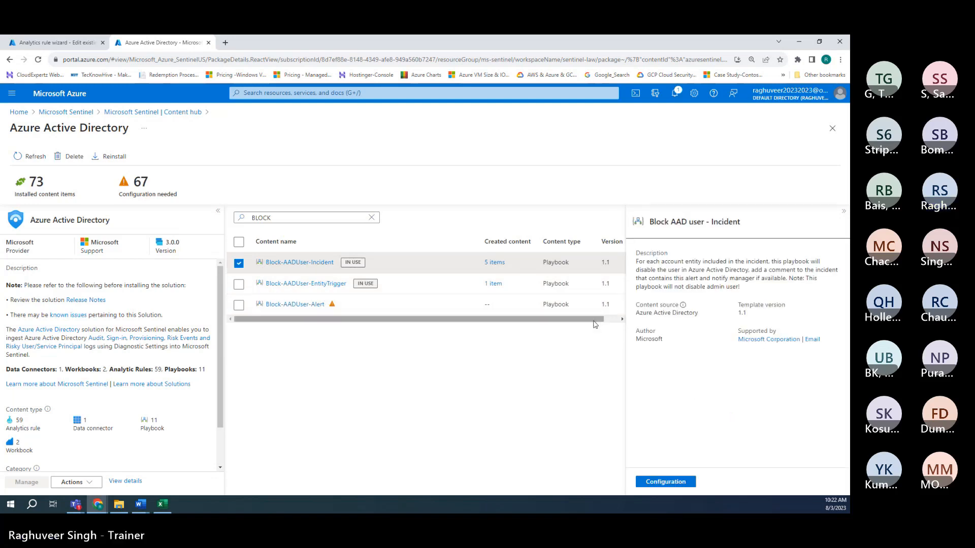
pyautogui.click(649, 483)
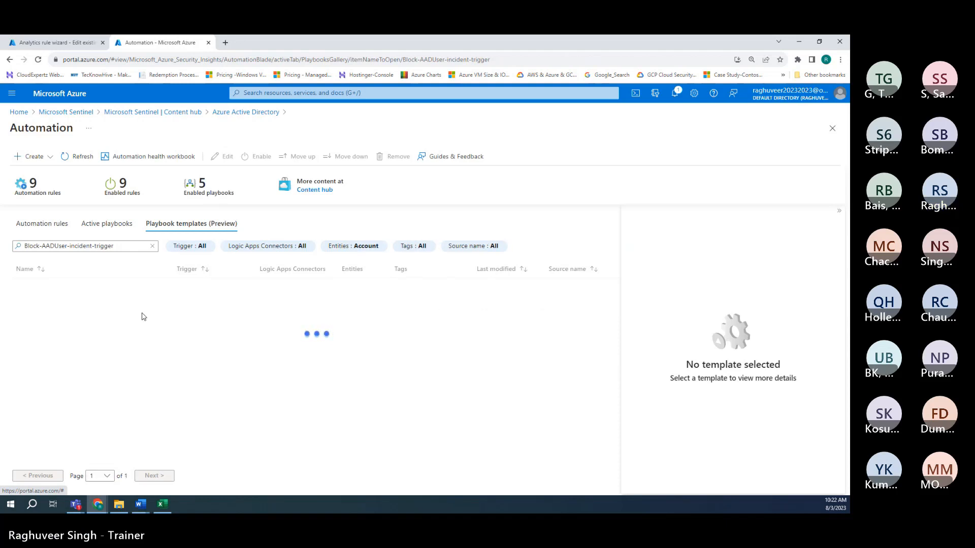
# - Create a playbook named Block-AADUser-Incident-Final from the Block AAD user - Incident template, with diagnostics logs enabled
pyautogui.click(85, 285)
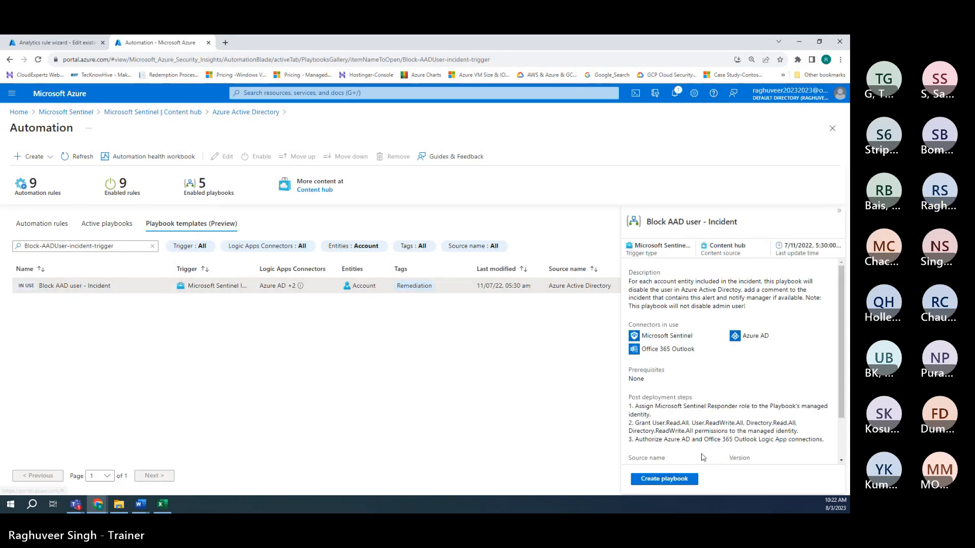
pyautogui.click(666, 480)
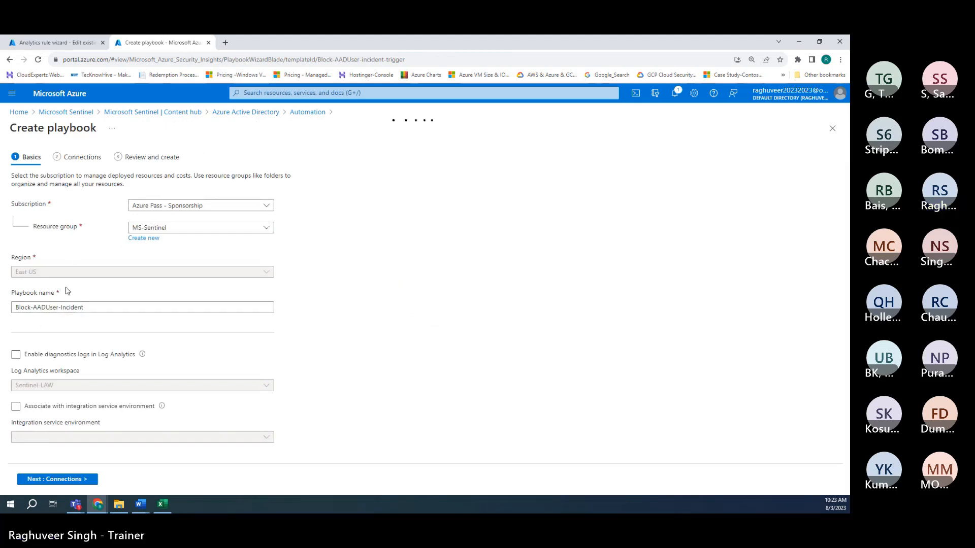
pyautogui.click(97, 309)
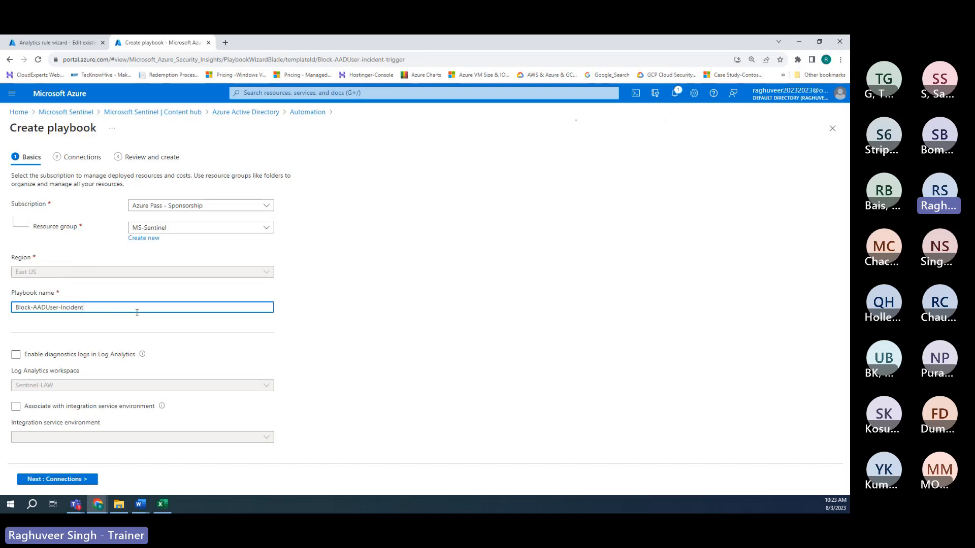
pyautogui.write('-tES')
pyautogui.click(16, 355)
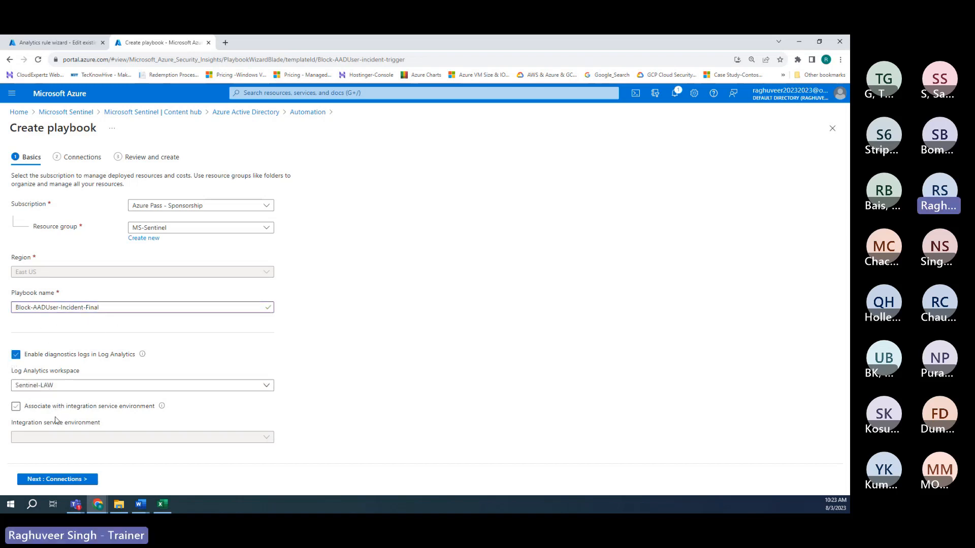
pyautogui.click(61, 479)
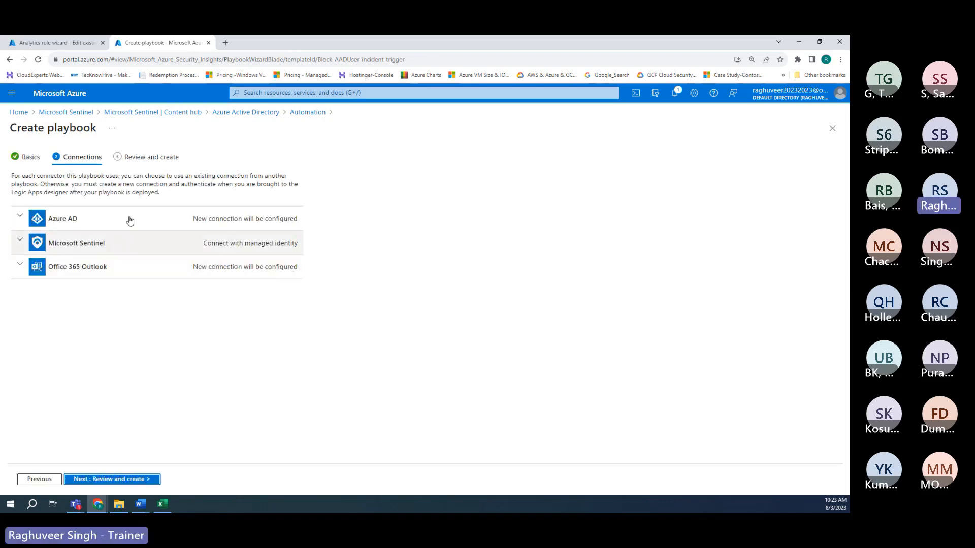
# - Review and create the Block-AADUser-Incident-Final playbook, continuing to the designer once deployment finishes
pyautogui.click(112, 480)
pyautogui.click(113, 480)
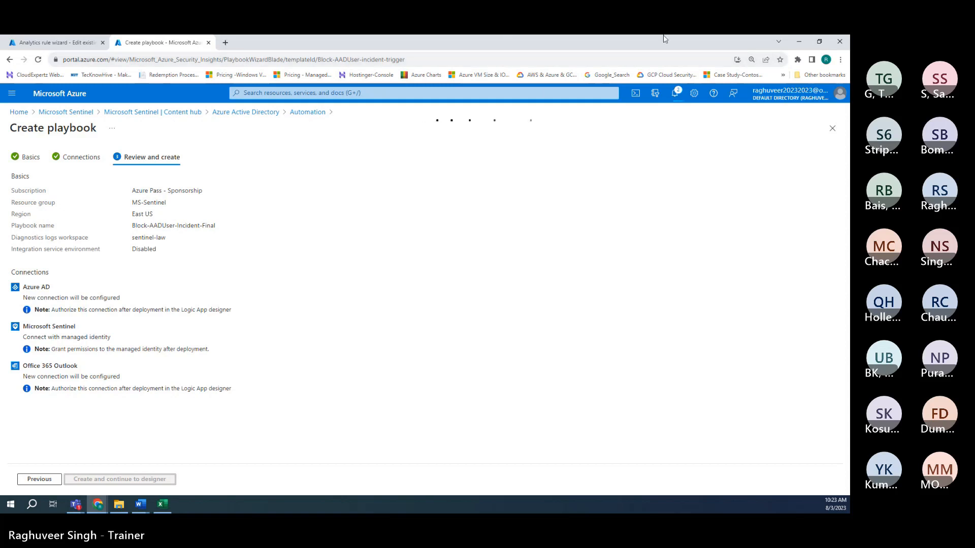
pyautogui.click(674, 93)
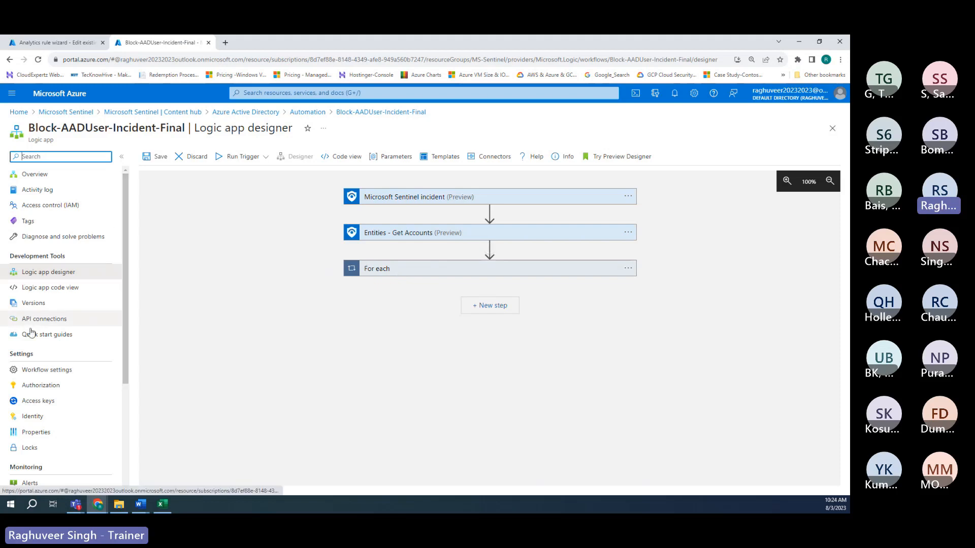
# - Discard designer edits, edit the azuread API connection and start its authorization
pyautogui.click(45, 319)
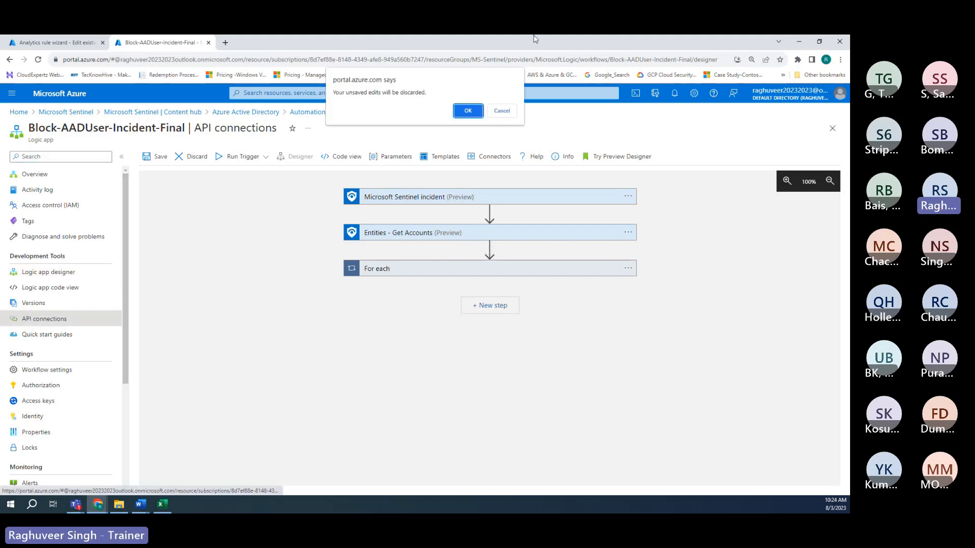
pyautogui.click(466, 110)
pyautogui.click(196, 206)
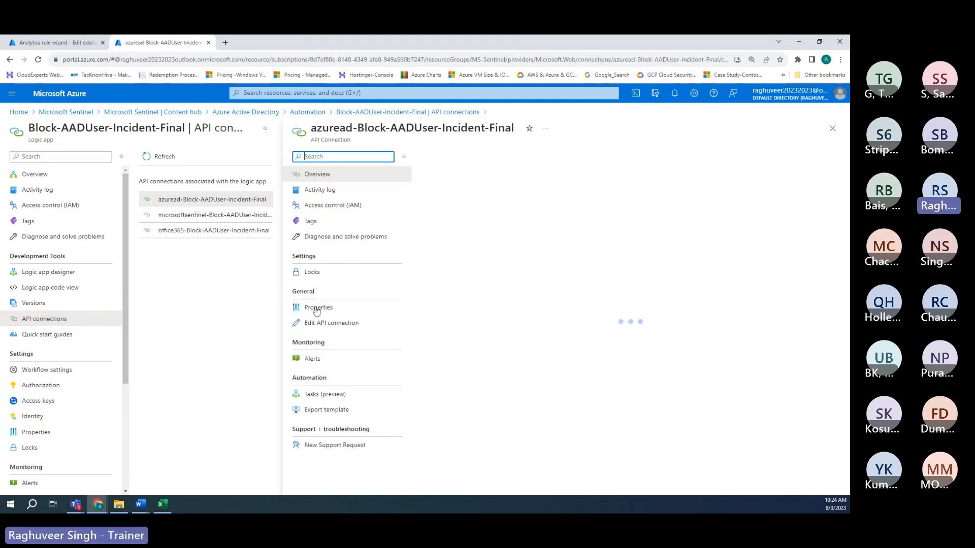
pyautogui.click(319, 323)
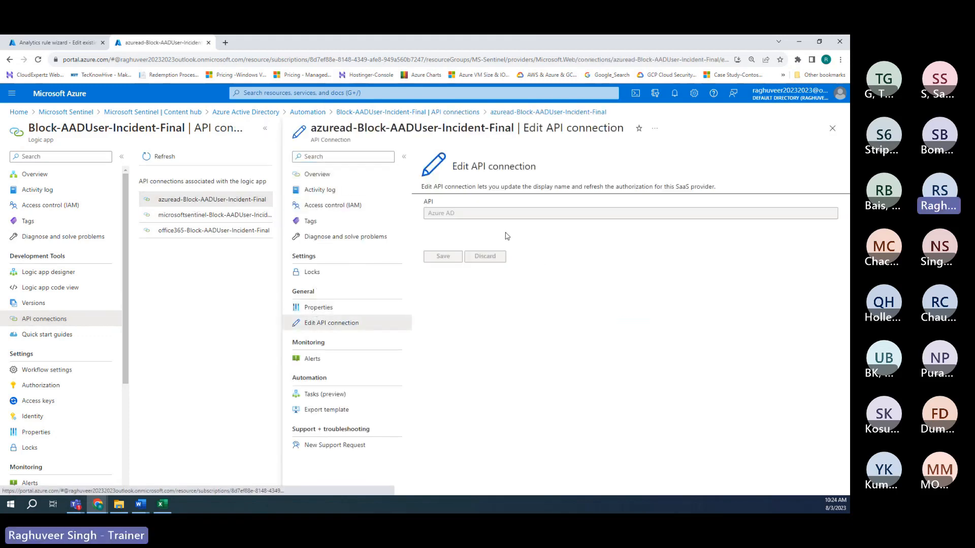
pyautogui.click(606, 273)
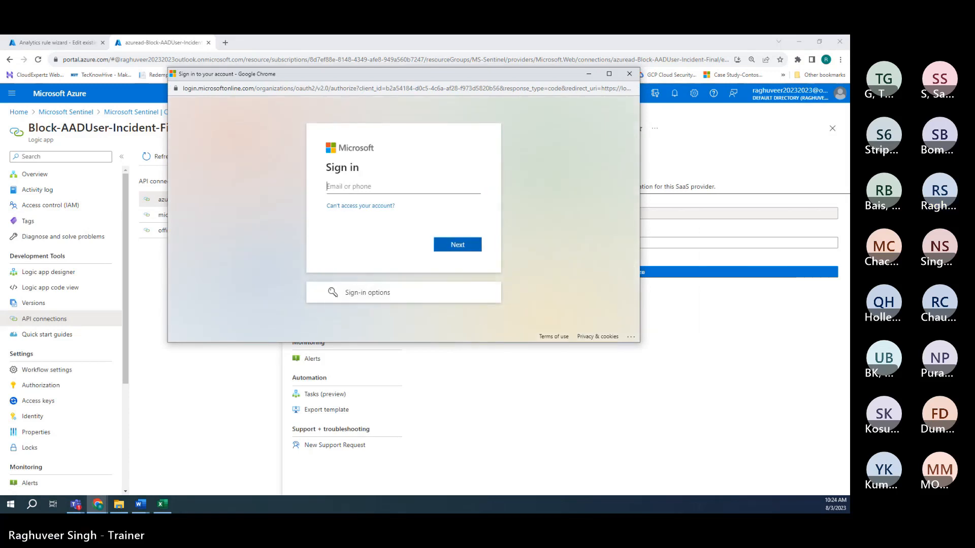
# - Sign in with the service account's e-mail address and password
pyautogui.moveTo(386, 74); pyautogui.dragTo(304, 82)
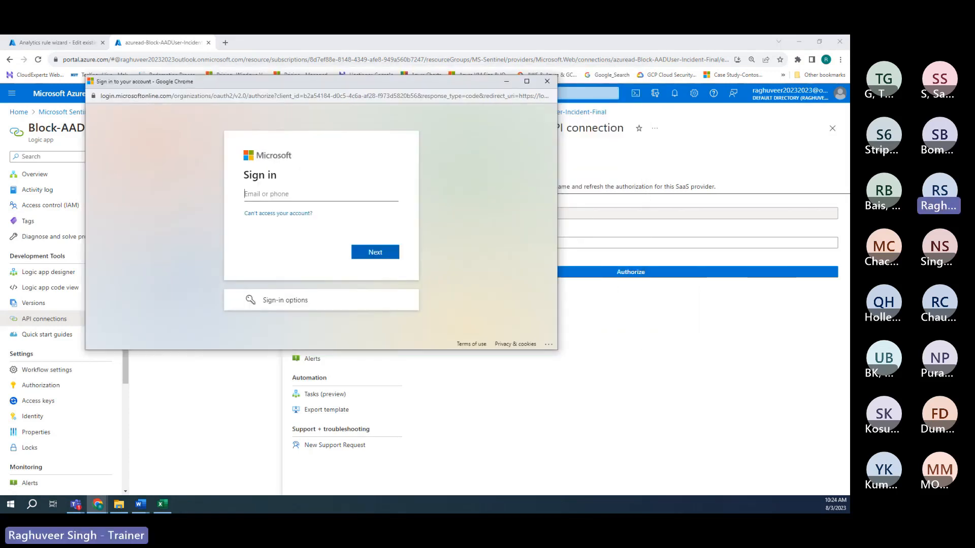
pyautogui.click(140, 505)
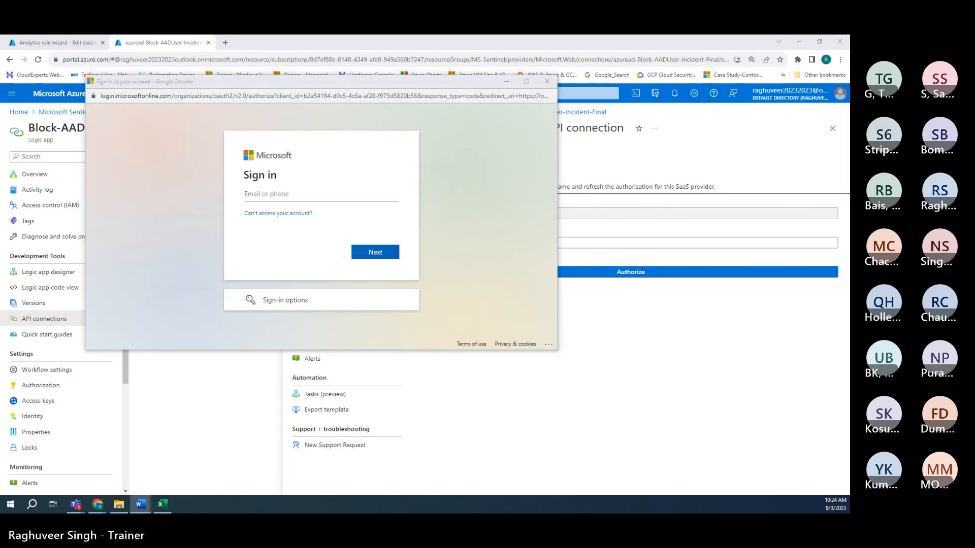
pyautogui.click(293, 196)
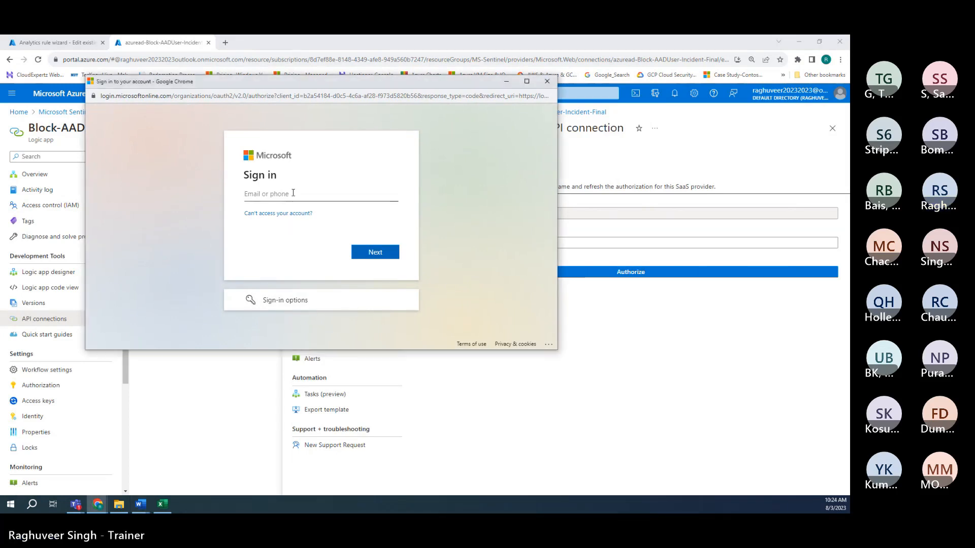
pyautogui.hotkey('ctrl', 'v')
pyautogui.click(373, 253)
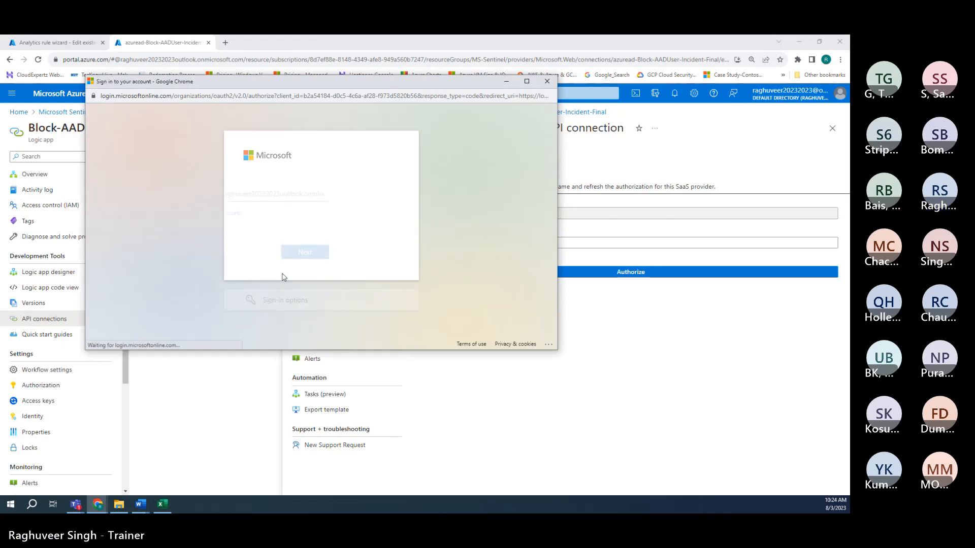
pyautogui.hotkey('alt', 'Tab')
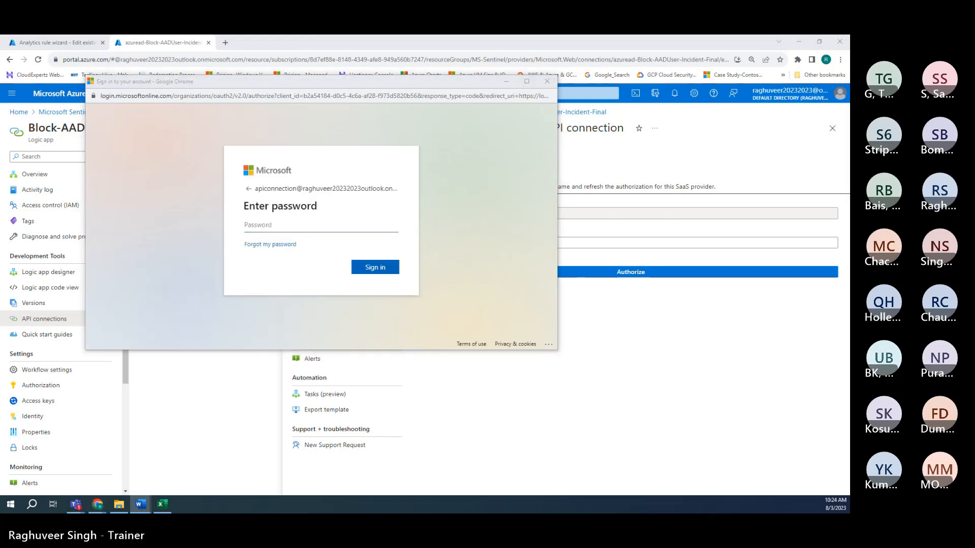
pyautogui.hotkey('alt', 'Tab')
pyautogui.hotkey('ctrl', 'v')
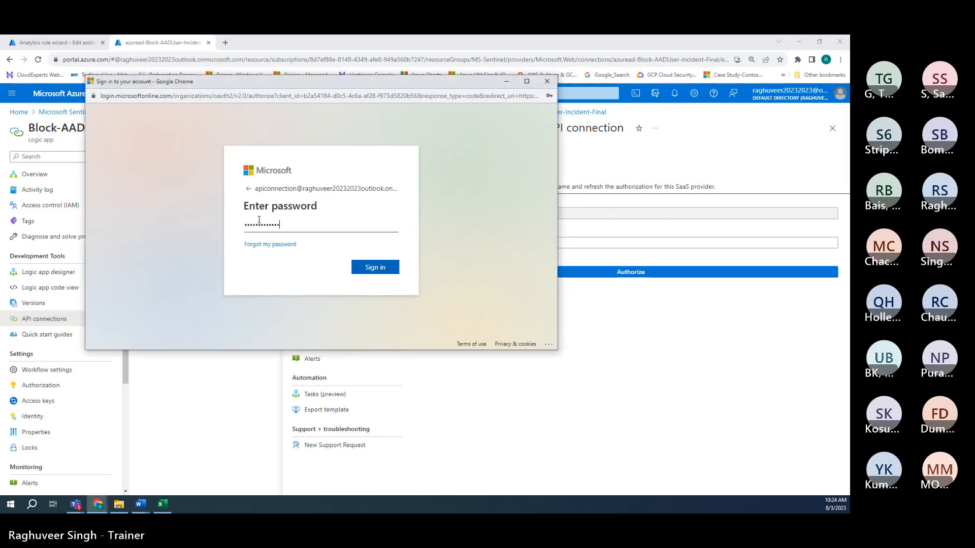
pyautogui.click(388, 277)
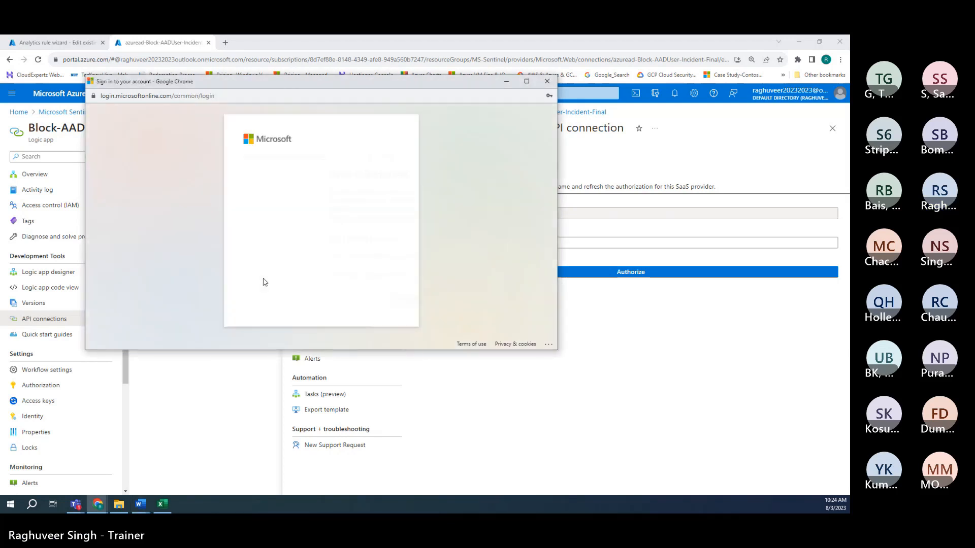
# - Postpone security setup, tick Don't show this again and stay signed in
pyautogui.click(325, 300)
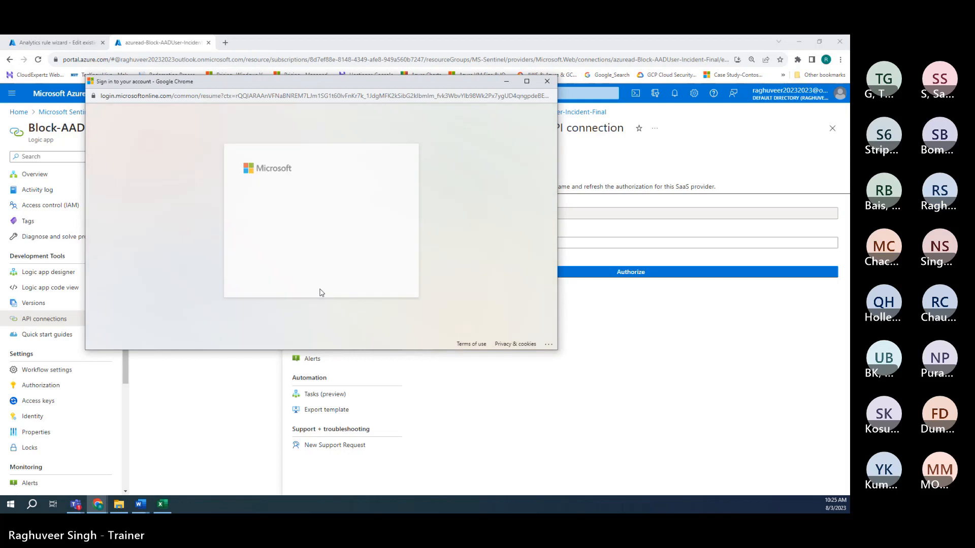
pyautogui.click(302, 250)
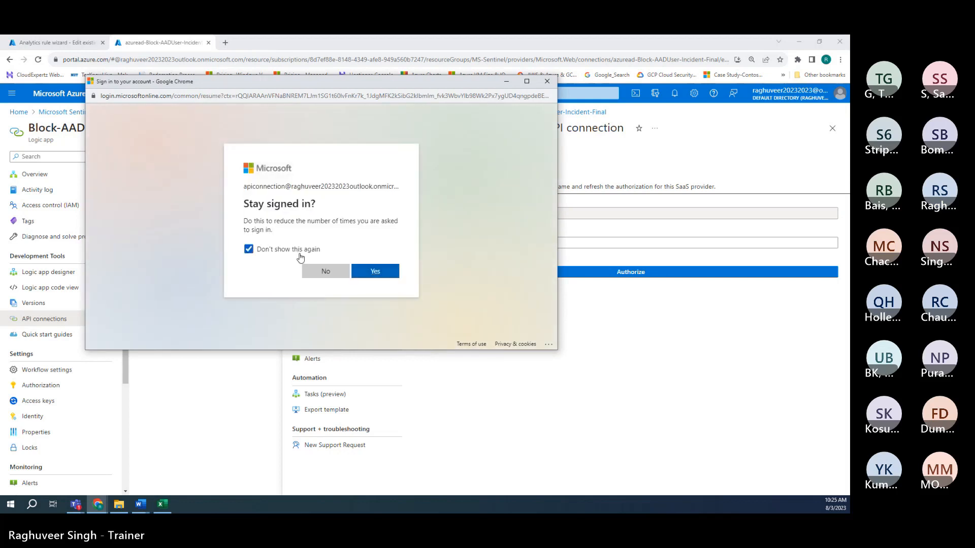
pyautogui.click(395, 277)
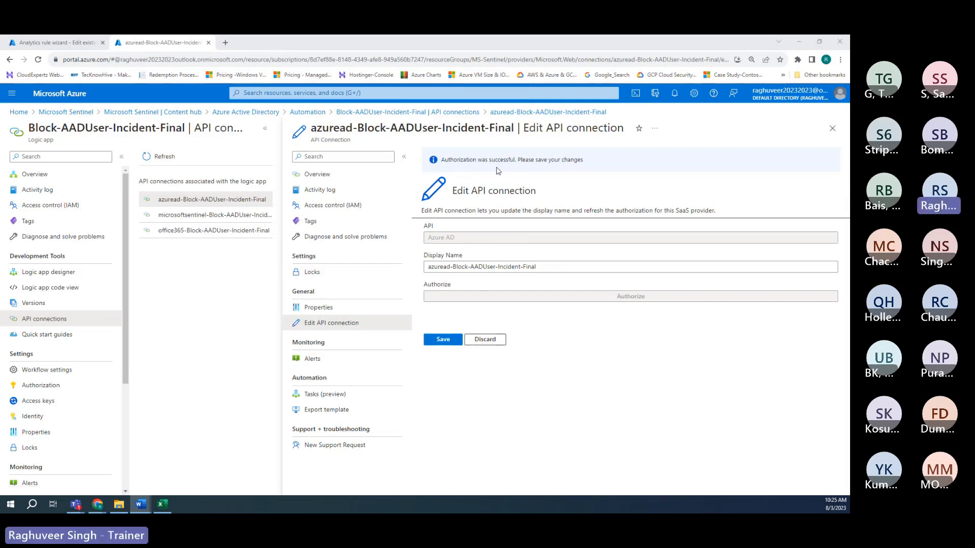
# - Save the authorized azuread connection, confirm it is Connected, and open the Logic app designer
pyautogui.click(441, 340)
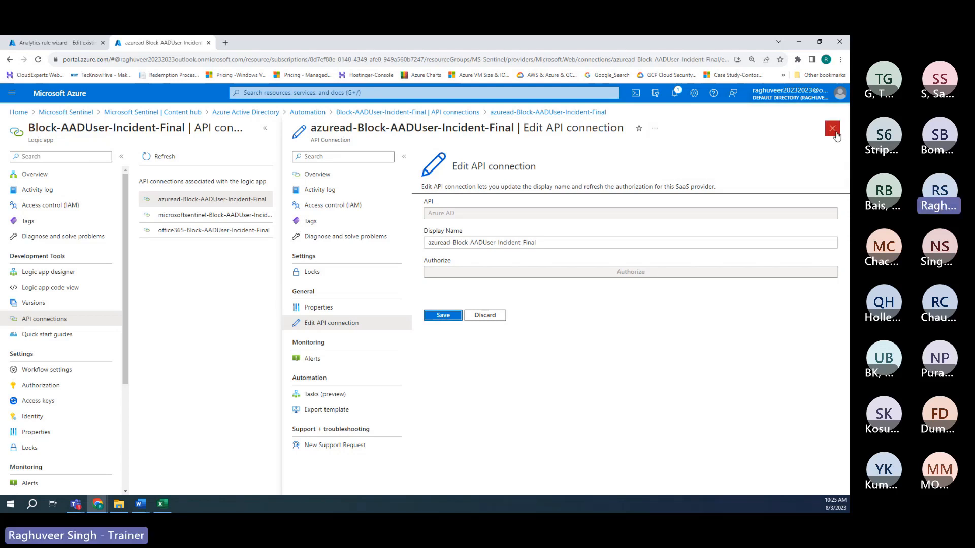
pyautogui.click(833, 128)
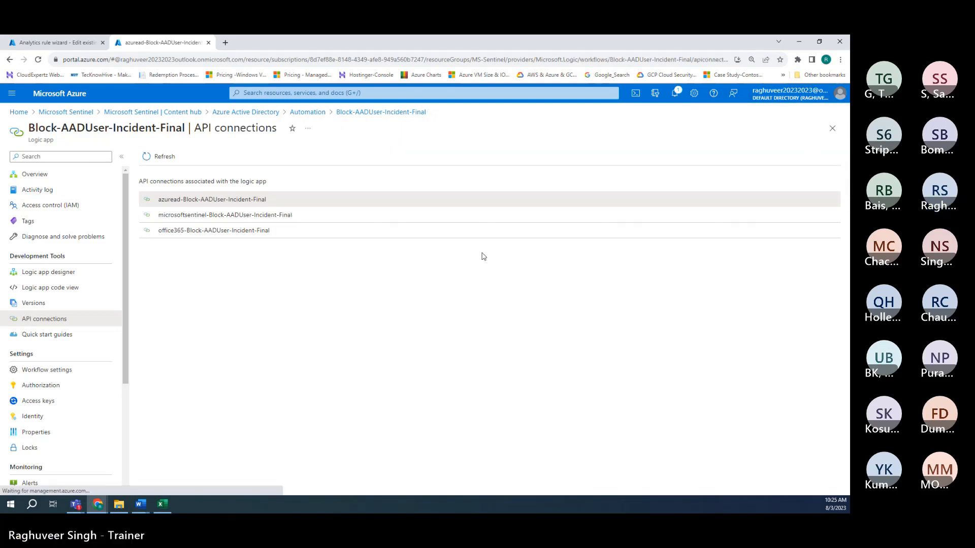
pyautogui.click(193, 201)
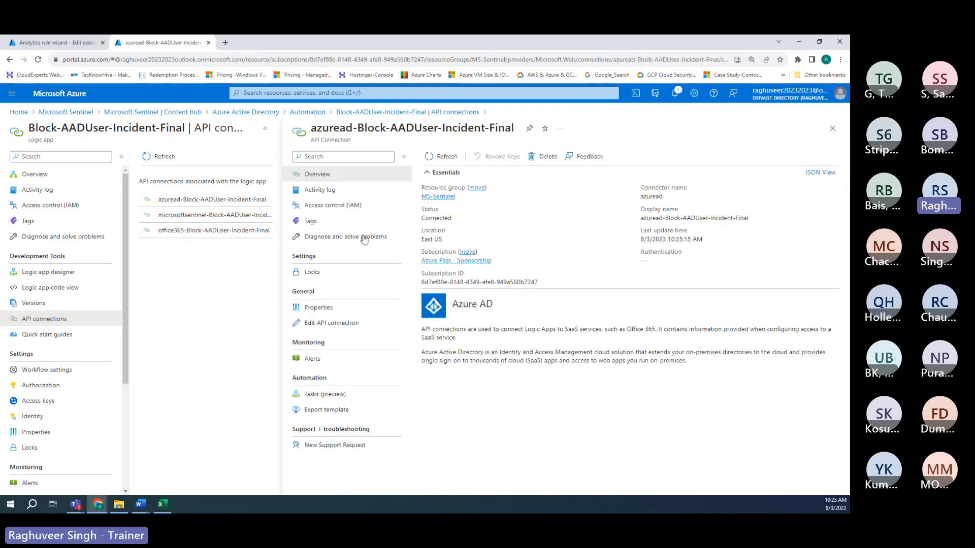
pyautogui.click(832, 129)
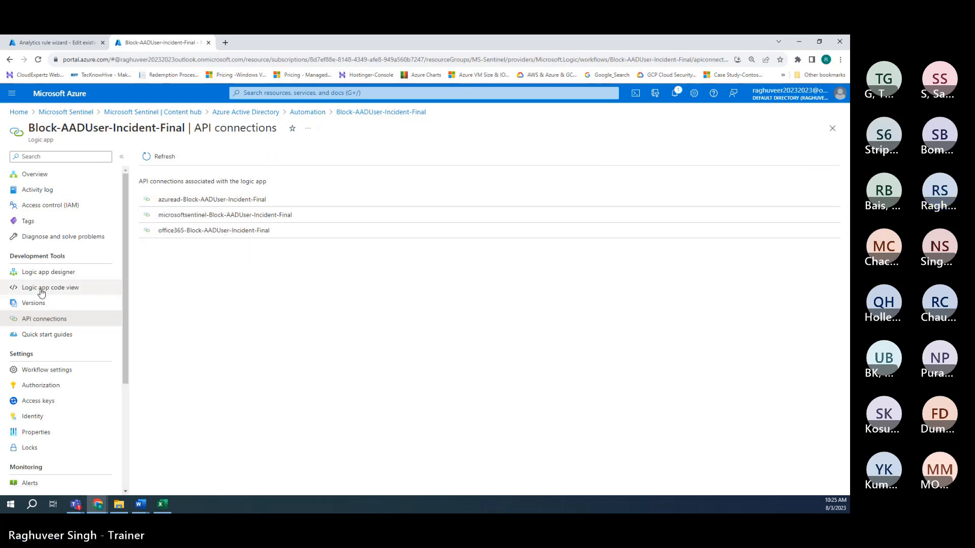
pyautogui.click(40, 273)
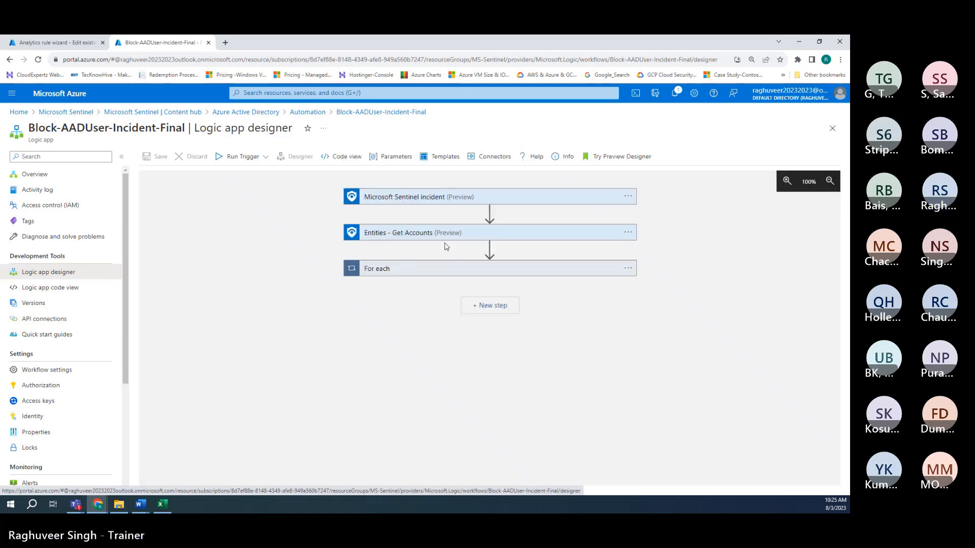
# - Expand the Sentinel incident trigger, Get Accounts, For each loop and disable-user action
pyautogui.click(446, 198)
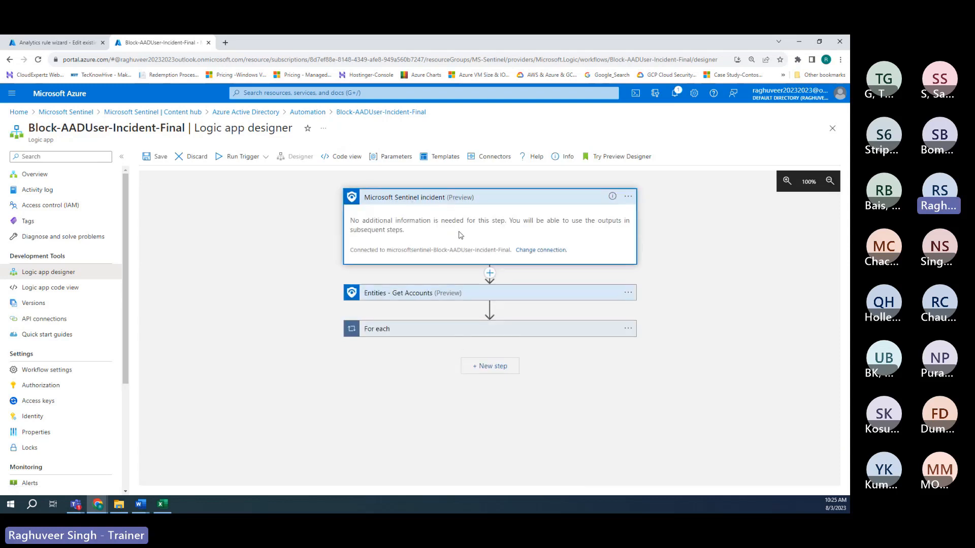
pyautogui.click(427, 293)
pyautogui.click(395, 379)
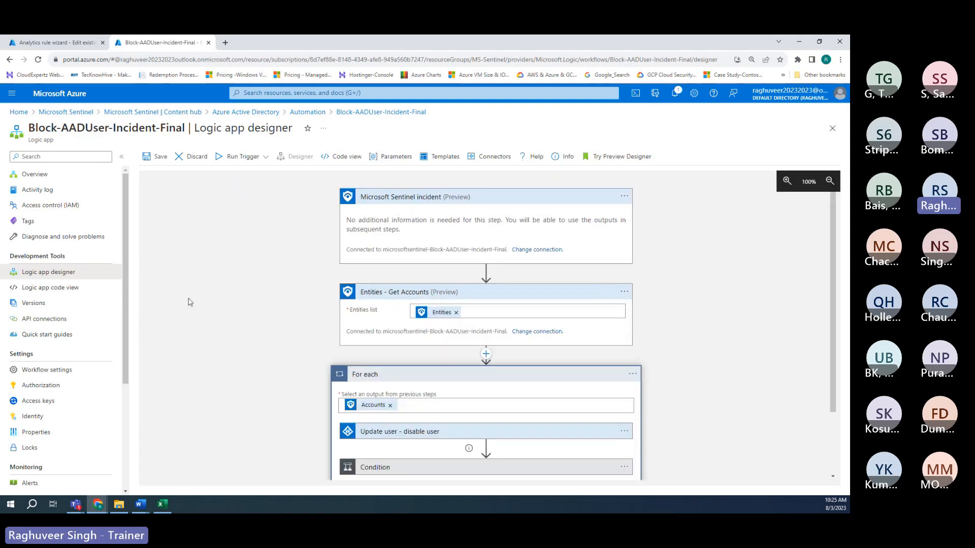
pyautogui.scroll(-2, 213, 298)
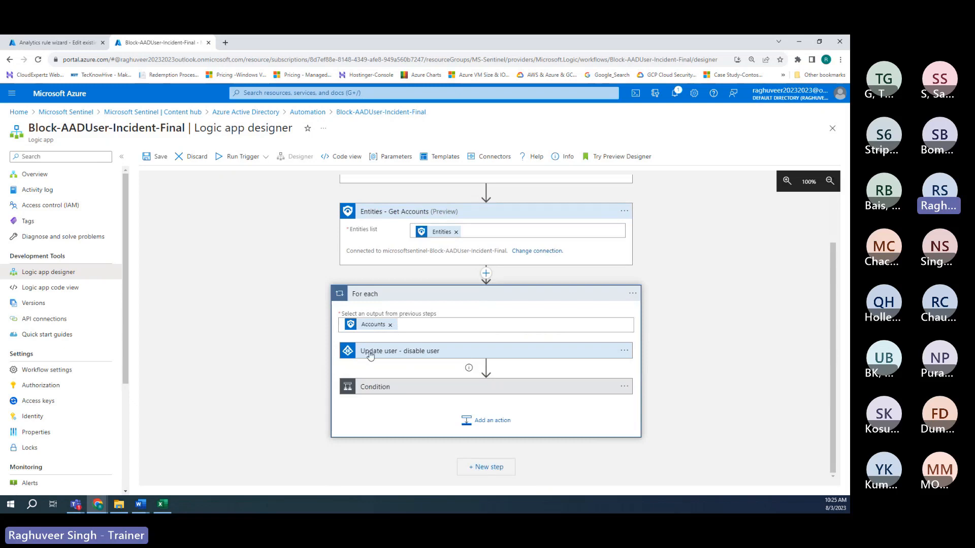
pyautogui.click(386, 360)
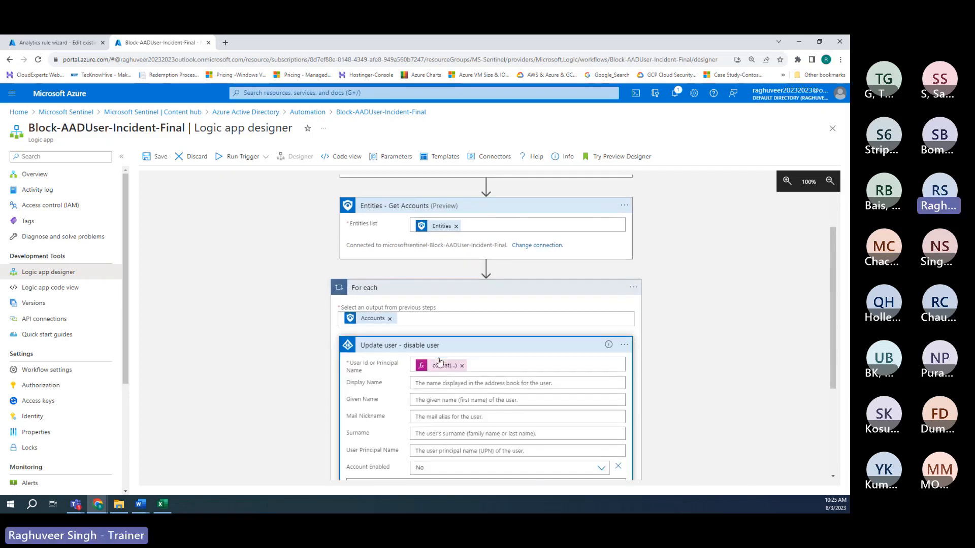
pyautogui.scroll(-1, 457, 339)
# - Replace the User Id concat expression with Accounts Name and bring up the action's connection list
pyautogui.click(462, 327)
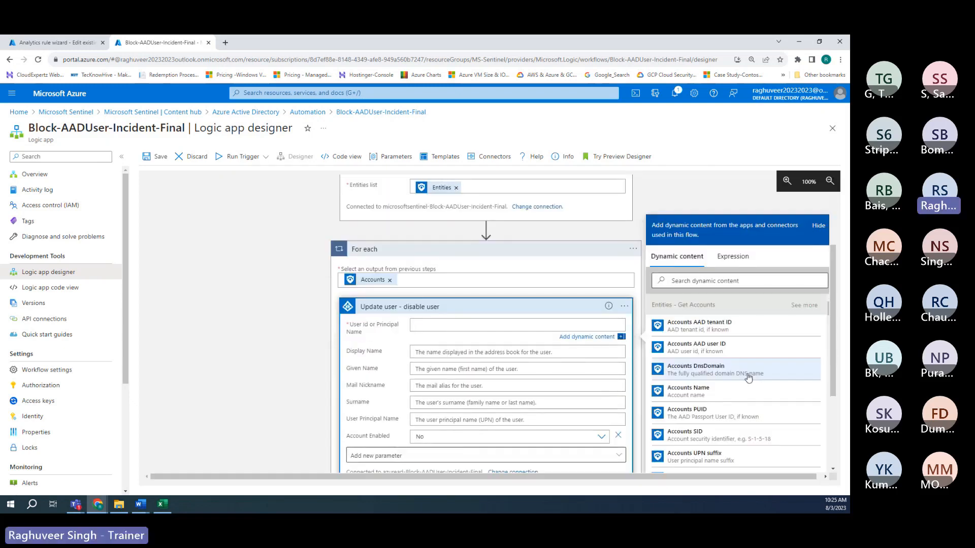
pyautogui.click(689, 391)
pyautogui.scroll(-2, 289, 323)
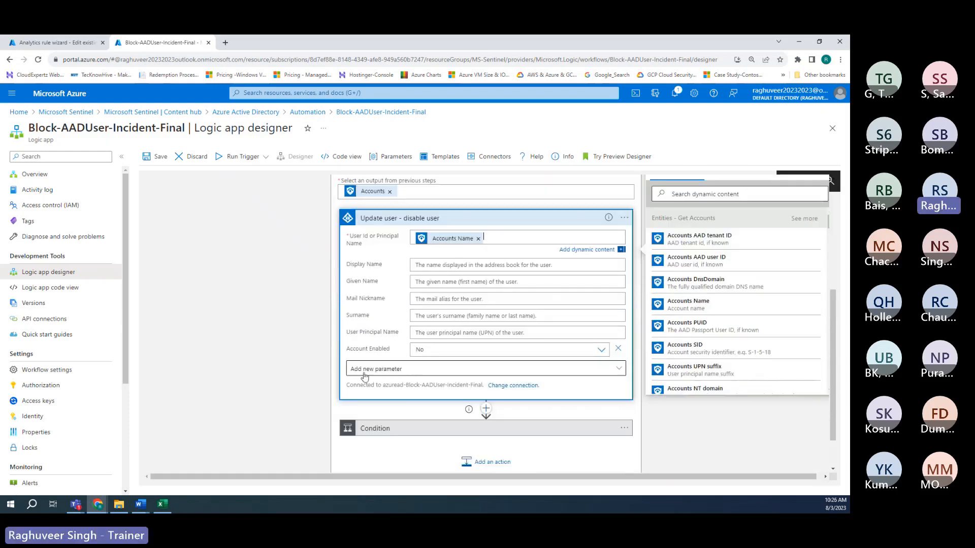
pyautogui.click(505, 385)
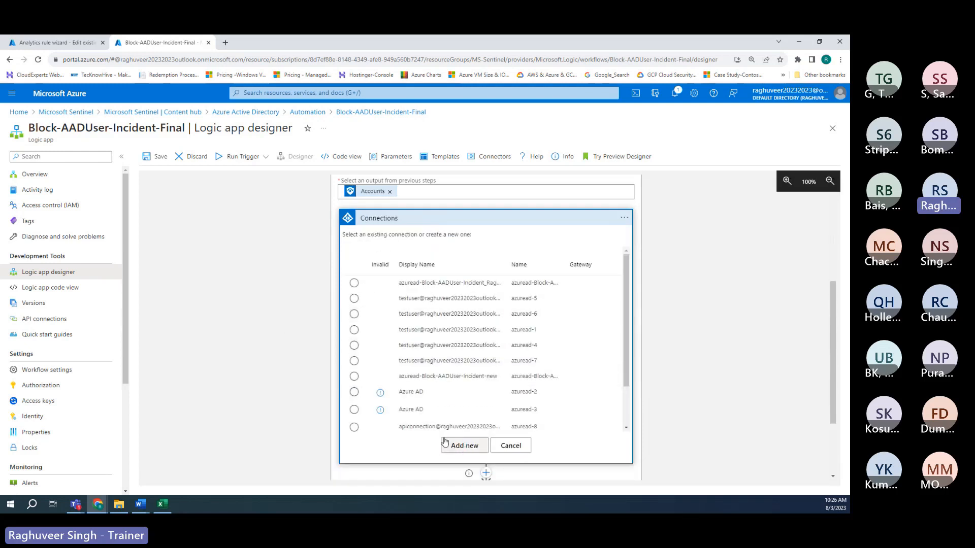
# - Start a new Azure AD connection for the disable-user action and bring the sign-in window into view
pyautogui.scroll(-2, 507, 427)
pyautogui.click(456, 390)
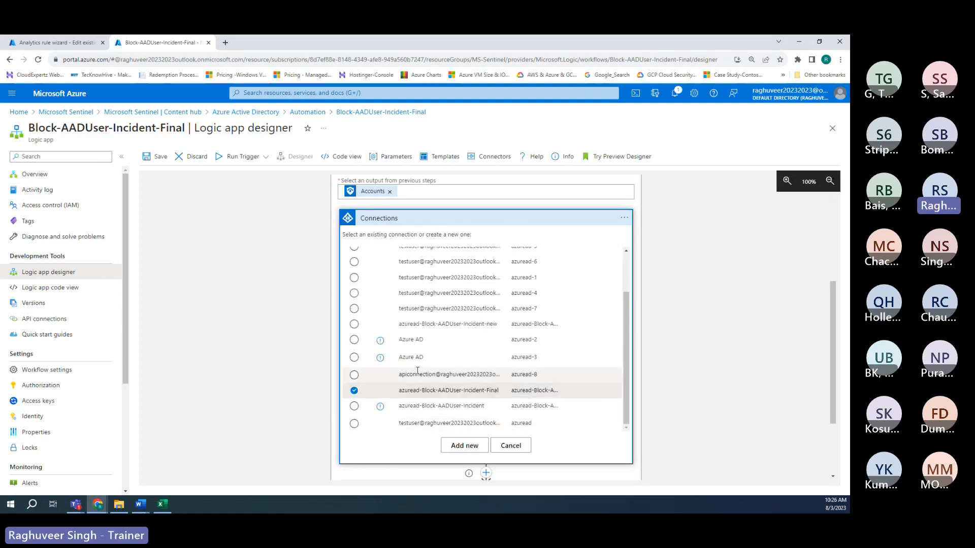
pyautogui.click(462, 445)
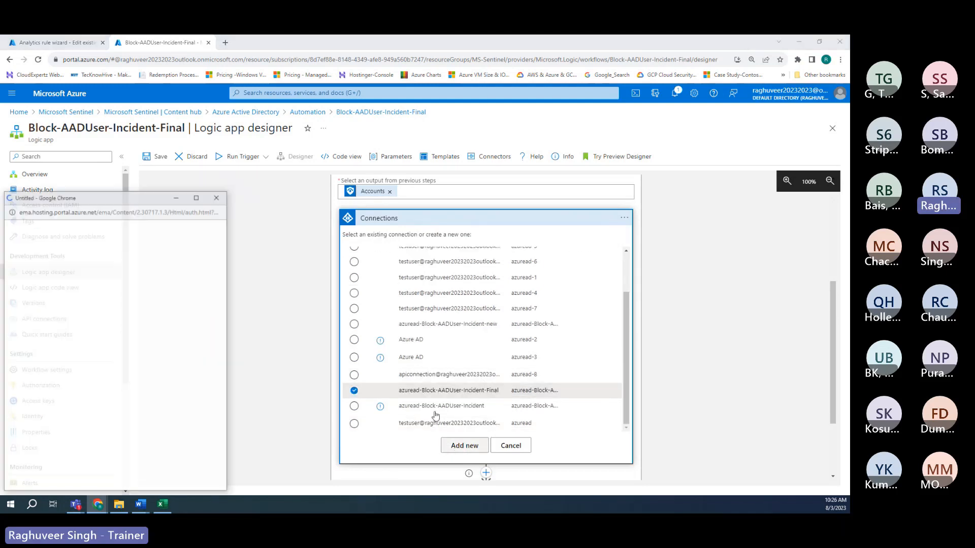
pyautogui.moveTo(68, 202); pyautogui.dragTo(336, 111)
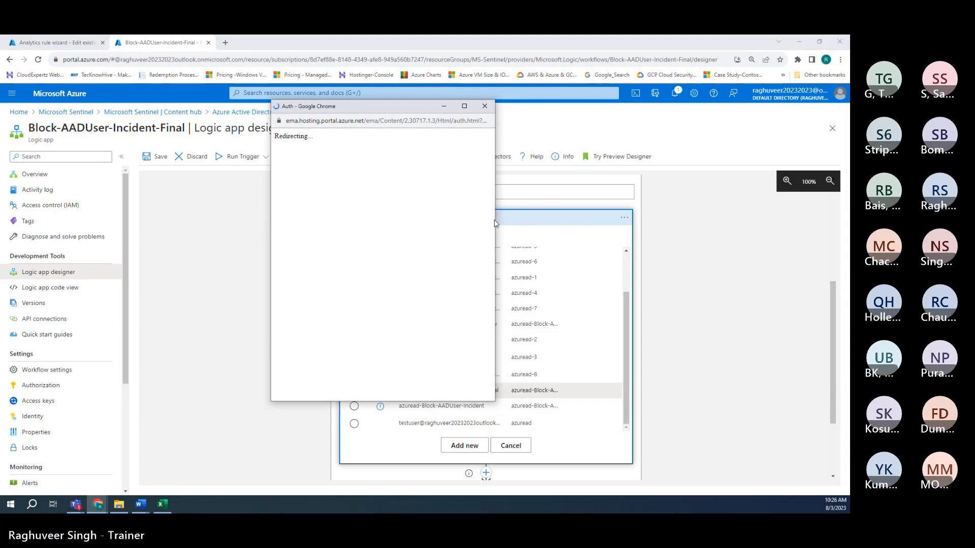
pyautogui.moveTo(495, 221); pyautogui.dragTo(618, 225)
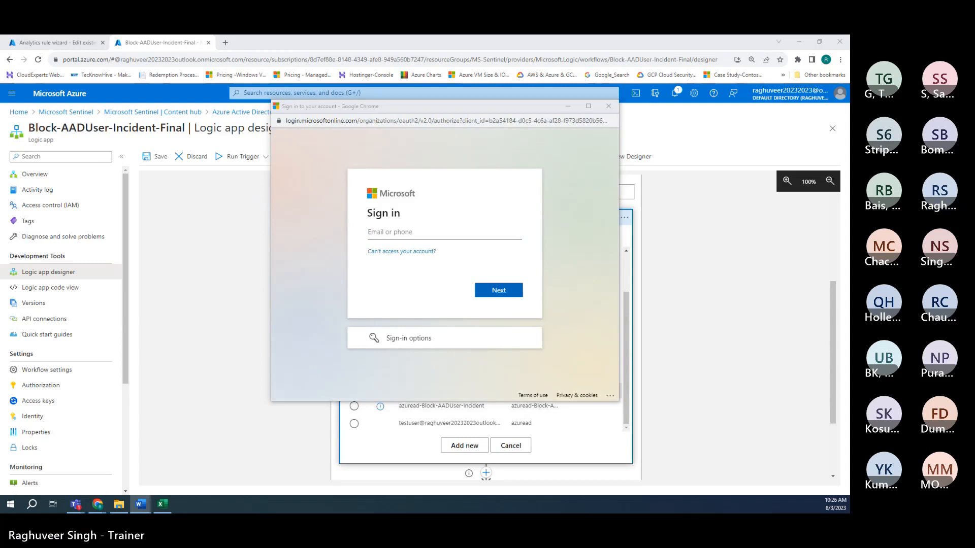
# - Sign in with the API connection account's e-mail and password, choose Ask later, and stay signed in
pyautogui.click(394, 235)
pyautogui.hotkey('ctrl', 'v')
pyautogui.click(498, 290)
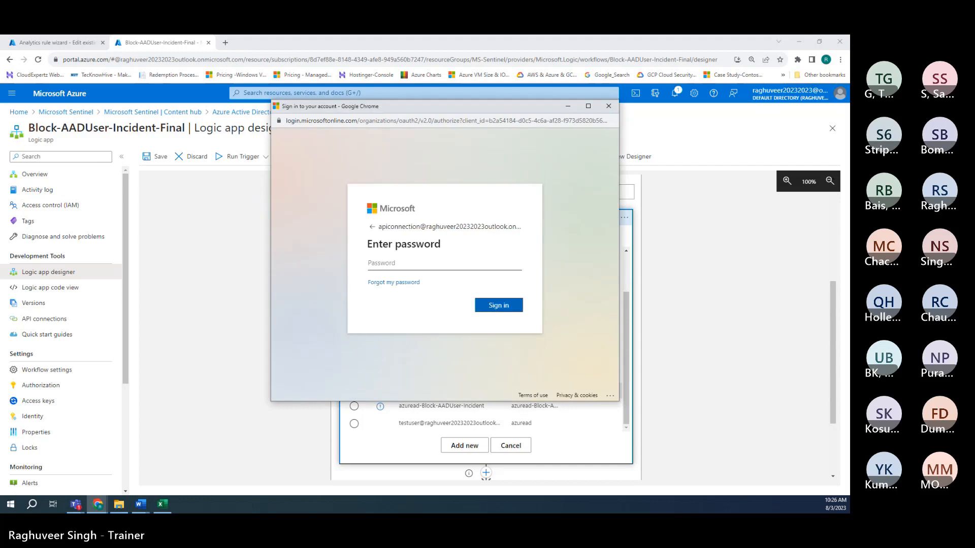
pyautogui.hotkey('alt', 'Tab')
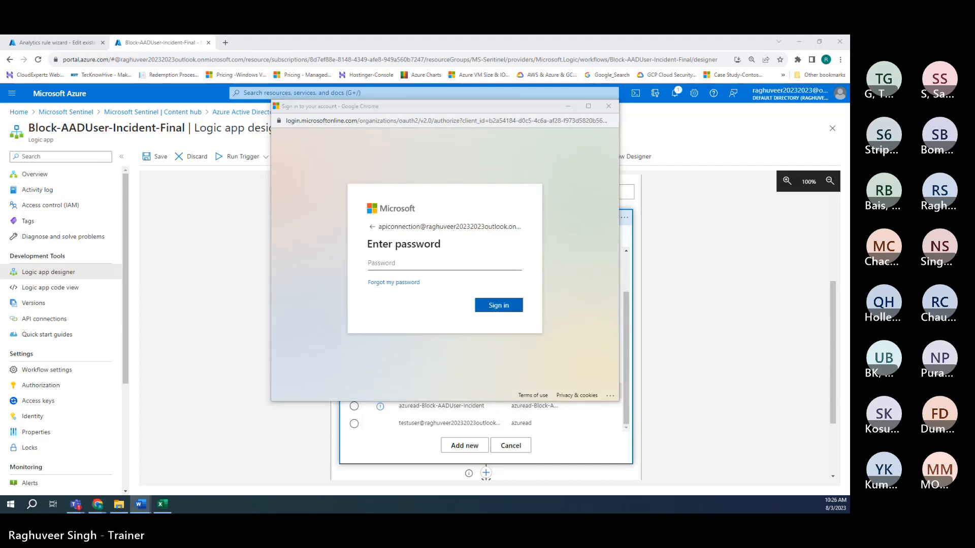
pyautogui.click(422, 264)
pyautogui.hotkey('ctrl', 'v')
pyautogui.click(498, 306)
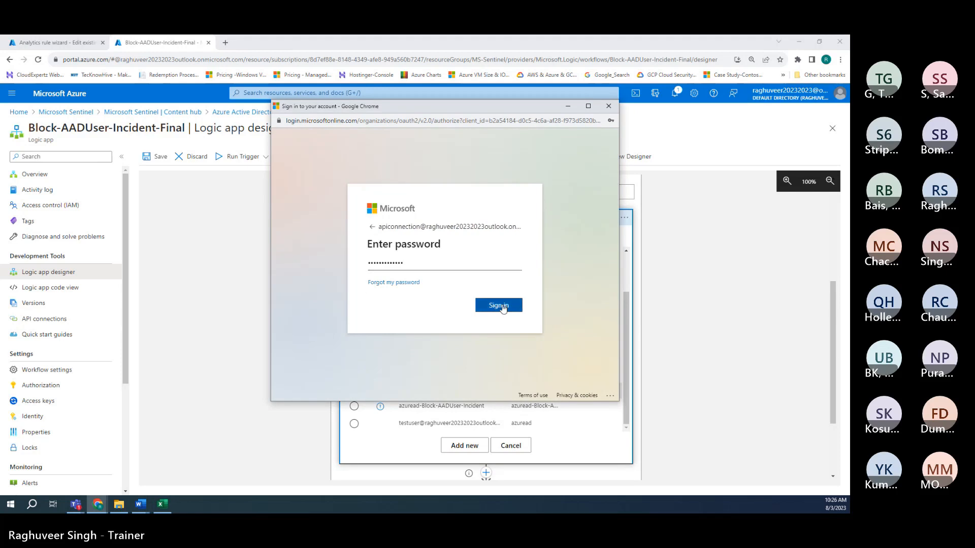
pyautogui.click(444, 339)
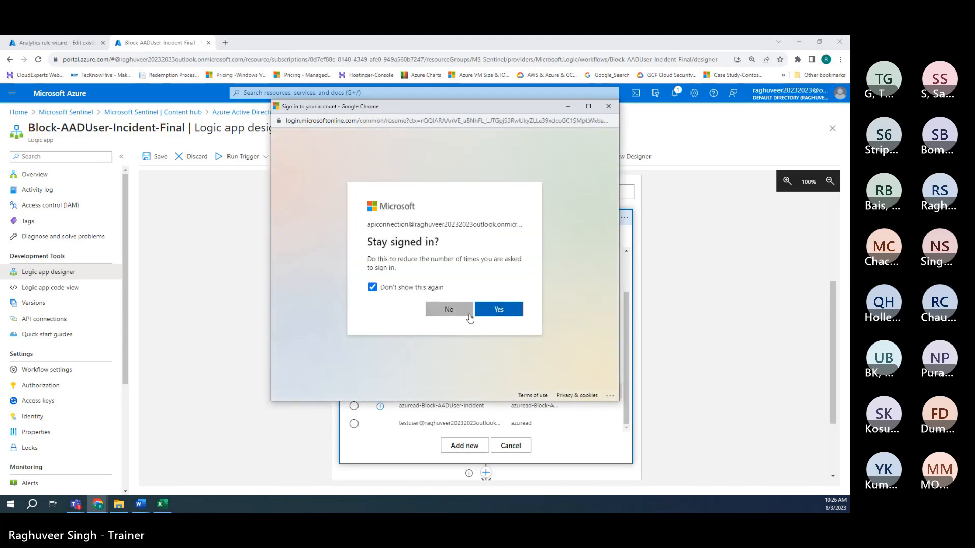
pyautogui.click(498, 311)
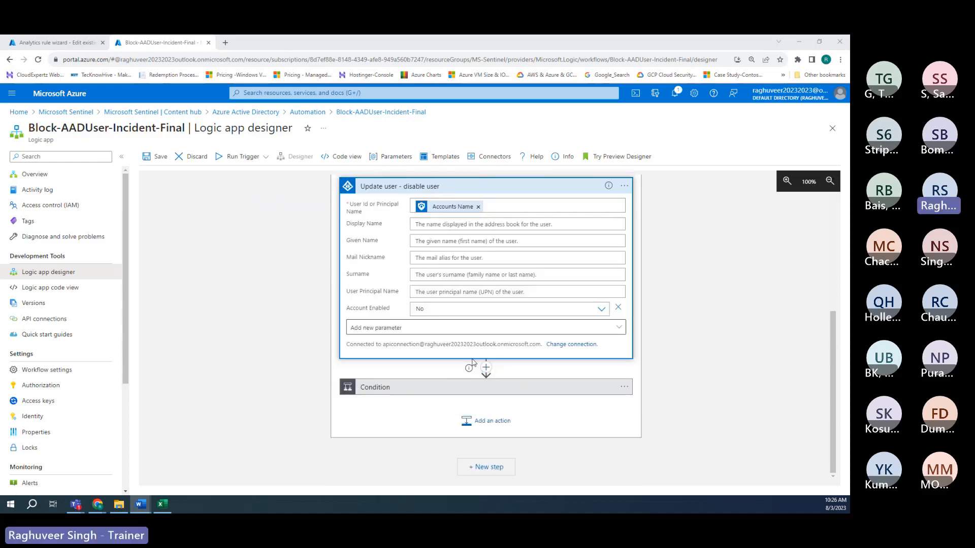
# - Try saving the Block-AADUser-Incident-Final logic app twice, then dismiss the save-failed notice
pyautogui.scroll(2, 355, 349)
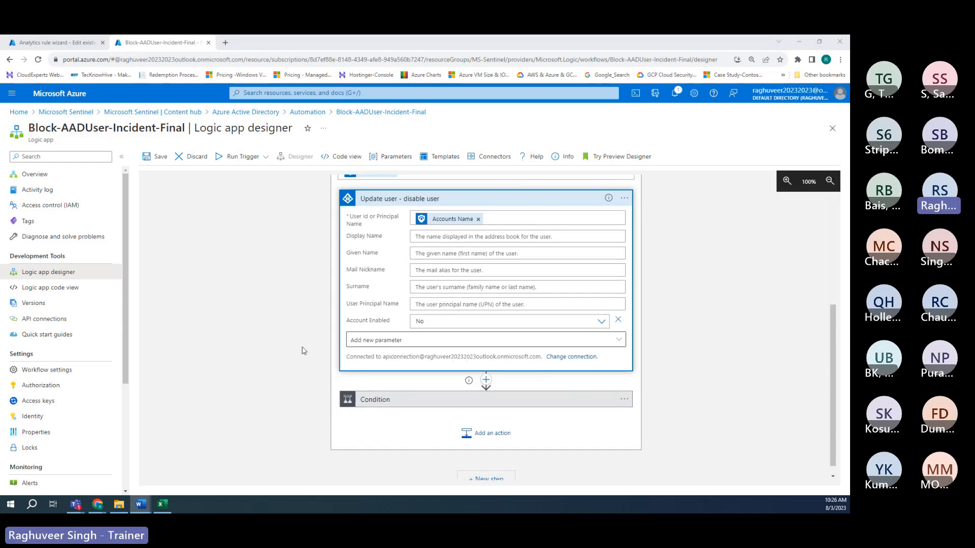
pyautogui.scroll(-1, 235, 385)
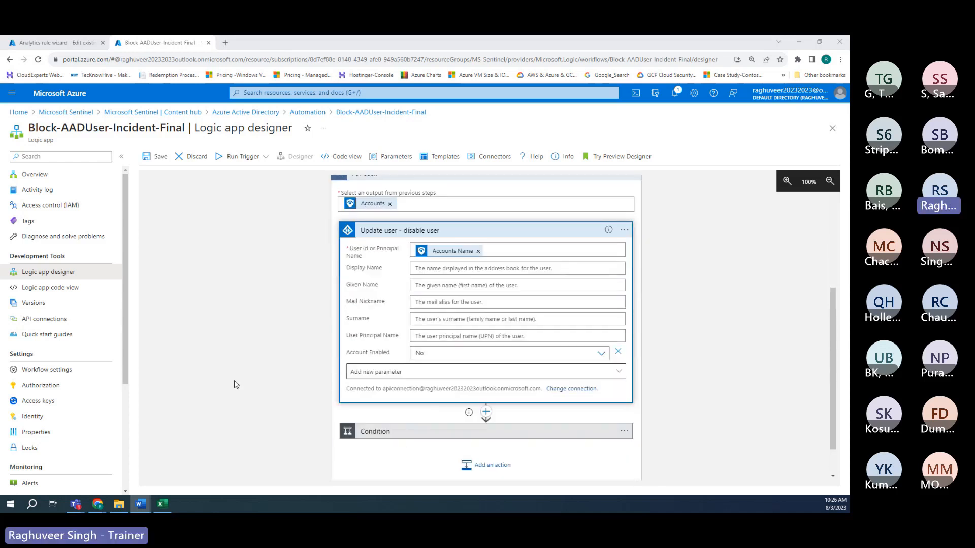
pyautogui.scroll(4, 284, 395)
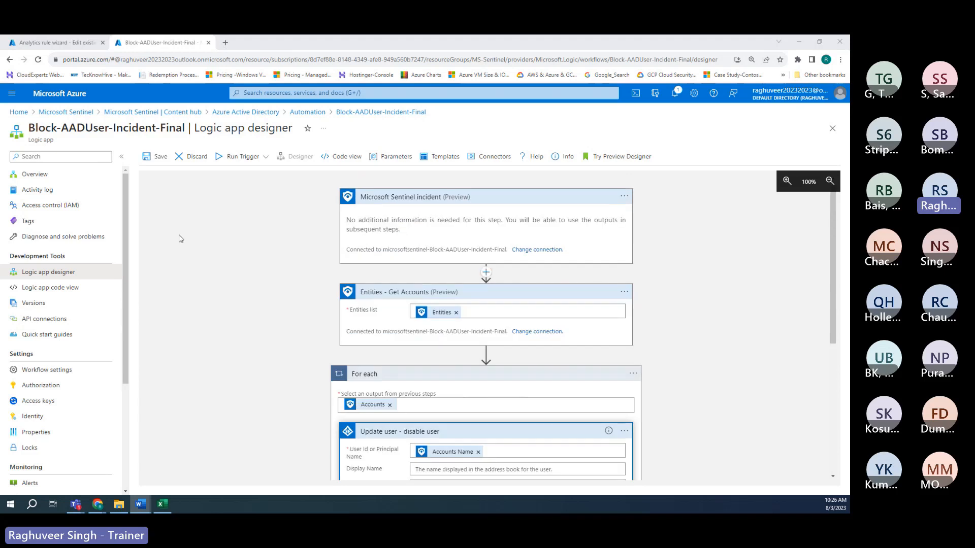
pyautogui.click(147, 161)
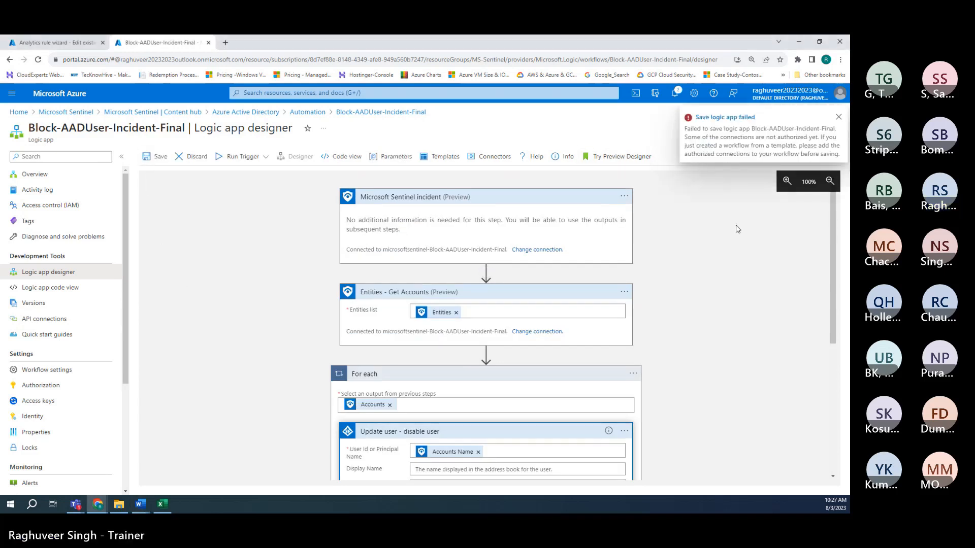
pyautogui.scroll(-1, 699, 287)
pyautogui.scroll(1, 451, 297)
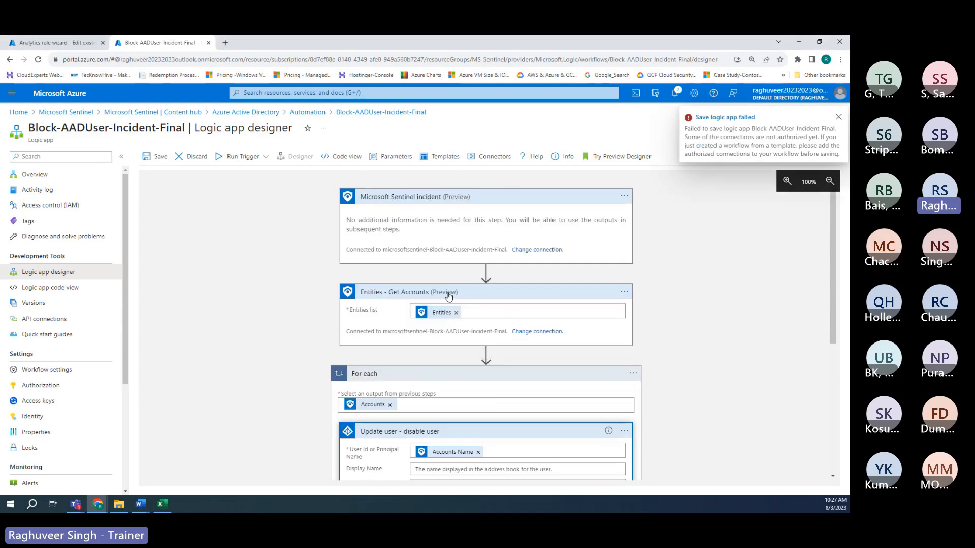
pyautogui.scroll(-4, 462, 382)
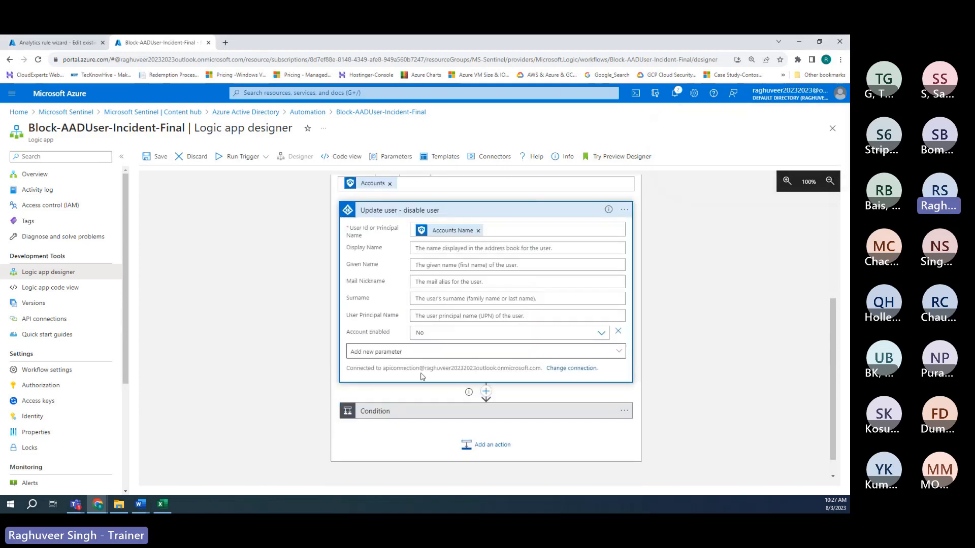
pyautogui.scroll(-1, 541, 378)
pyautogui.click(157, 157)
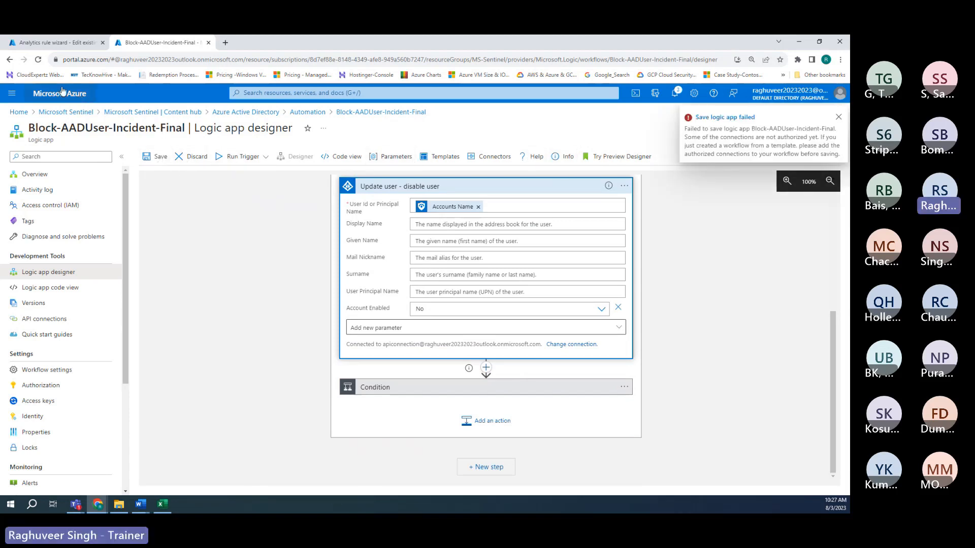
pyautogui.click(838, 117)
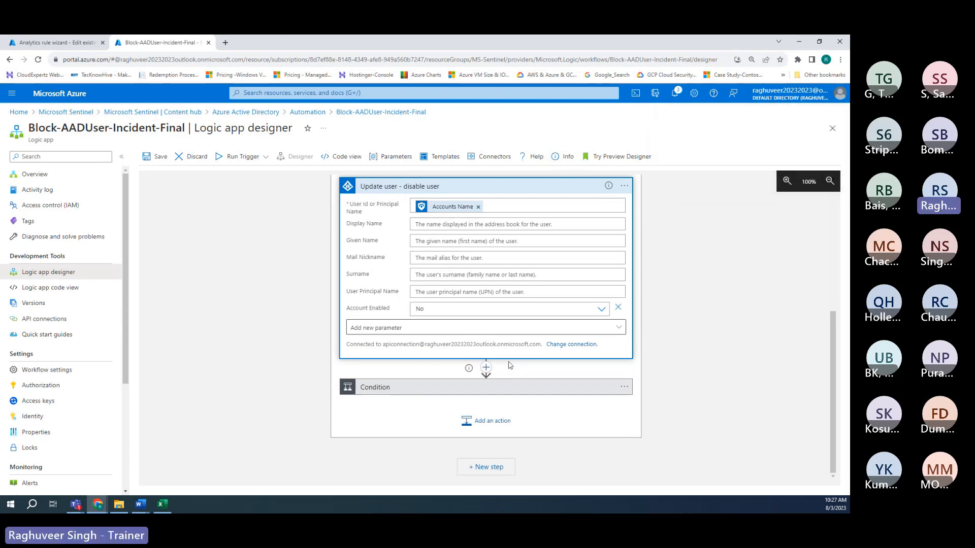
# - Recheck the disable-user action's connection, leave it unchanged, and retry saving the logic app
pyautogui.click(556, 345)
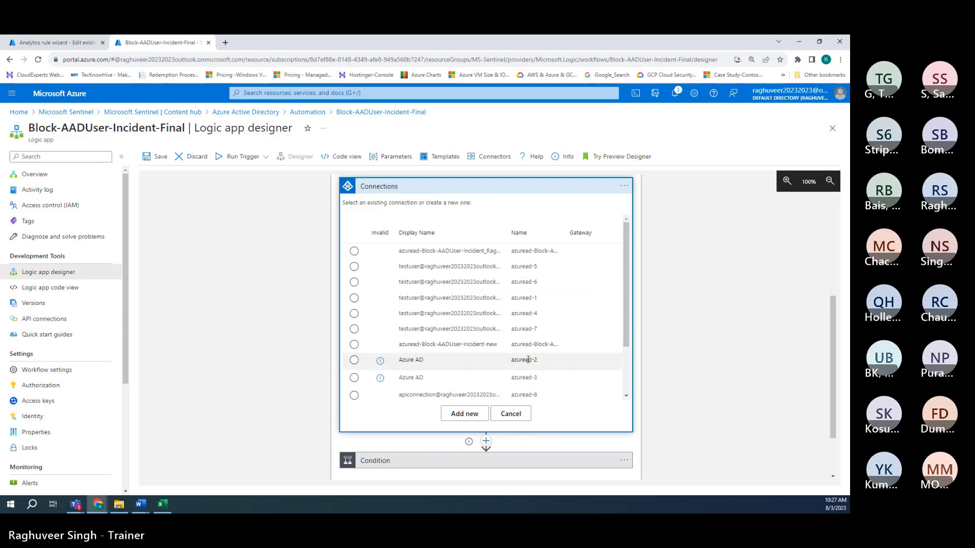
pyautogui.scroll(-2, 478, 358)
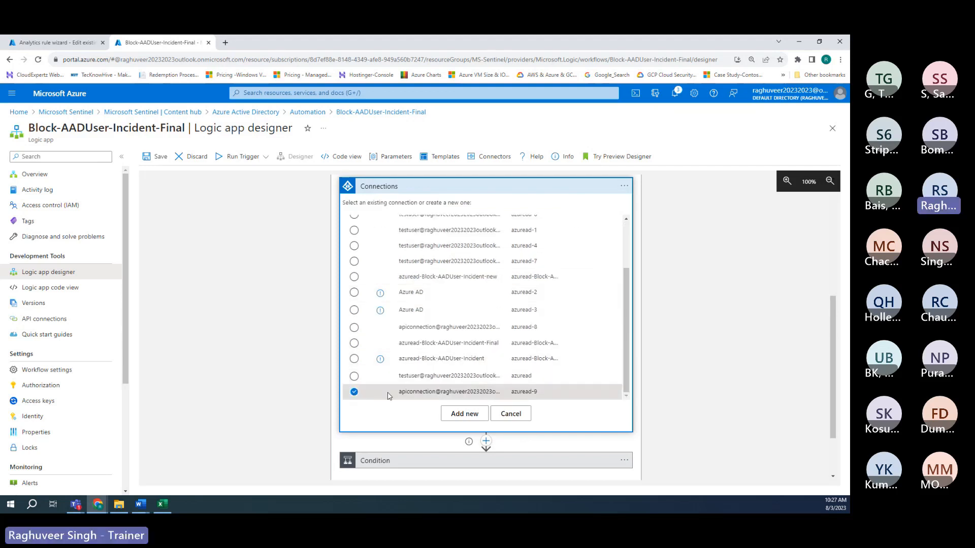
pyautogui.scroll(3, 516, 352)
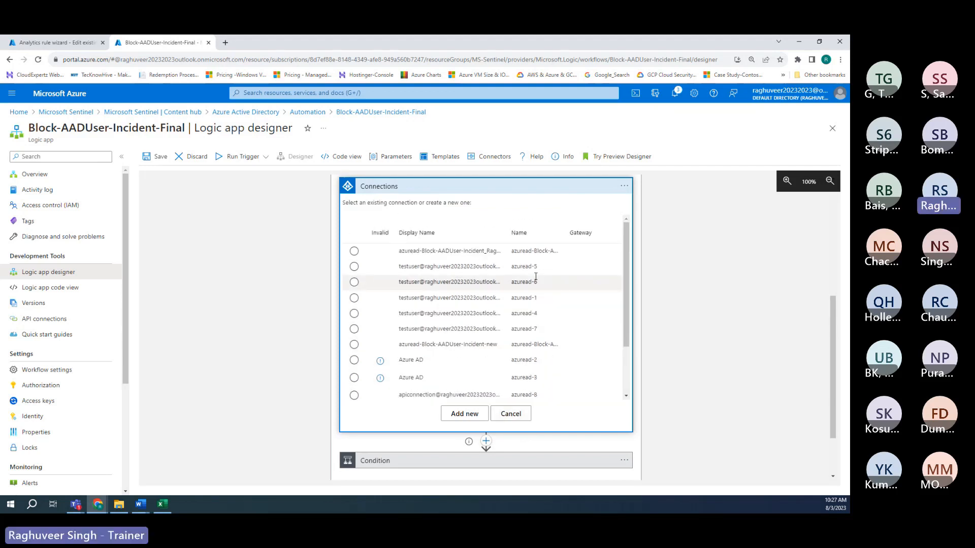
pyautogui.scroll(-3, 516, 352)
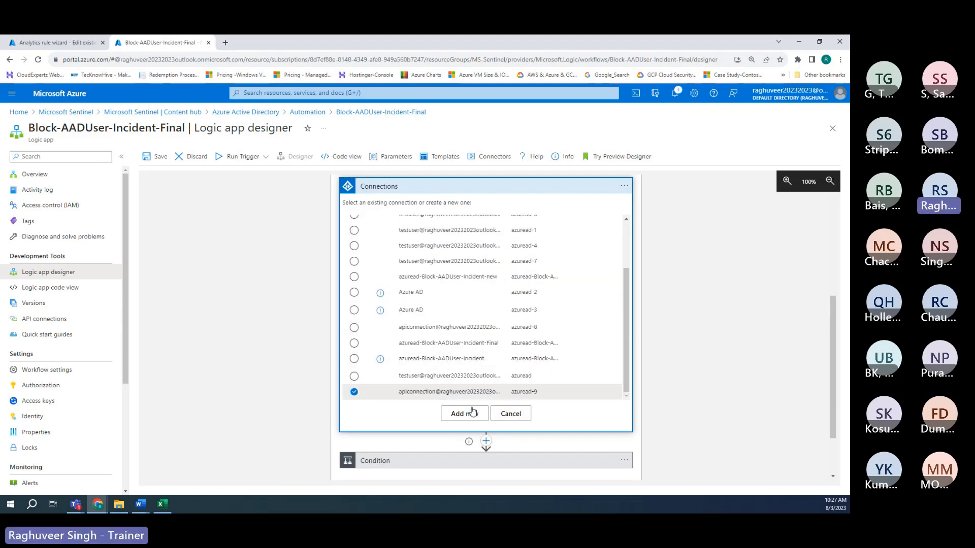
pyautogui.click(508, 414)
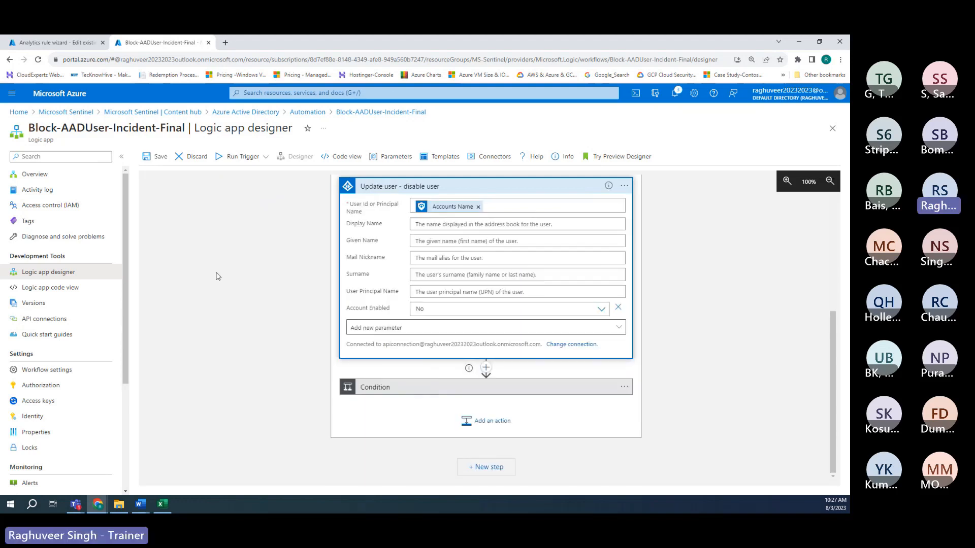
pyautogui.scroll(4, 239, 281)
pyautogui.click(157, 156)
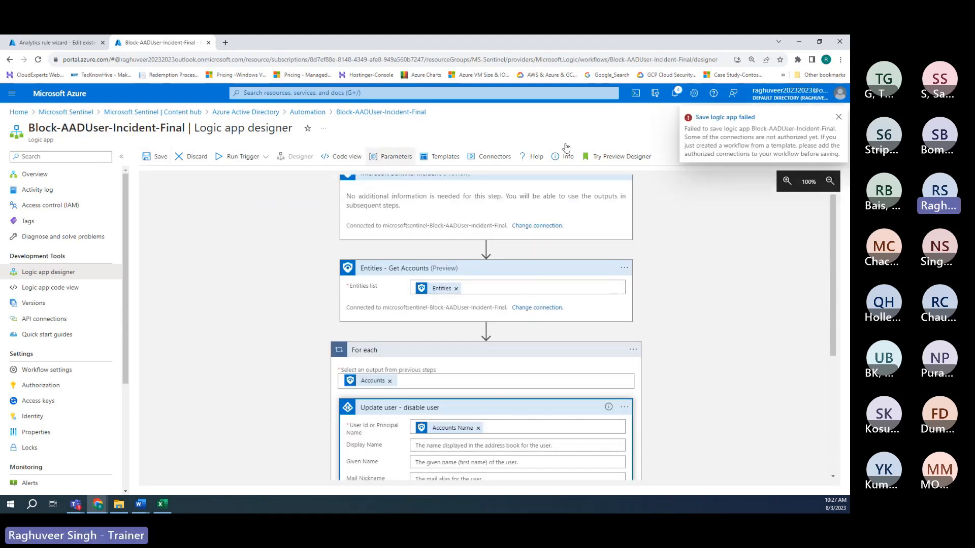
pyautogui.scroll(2, 354, 173)
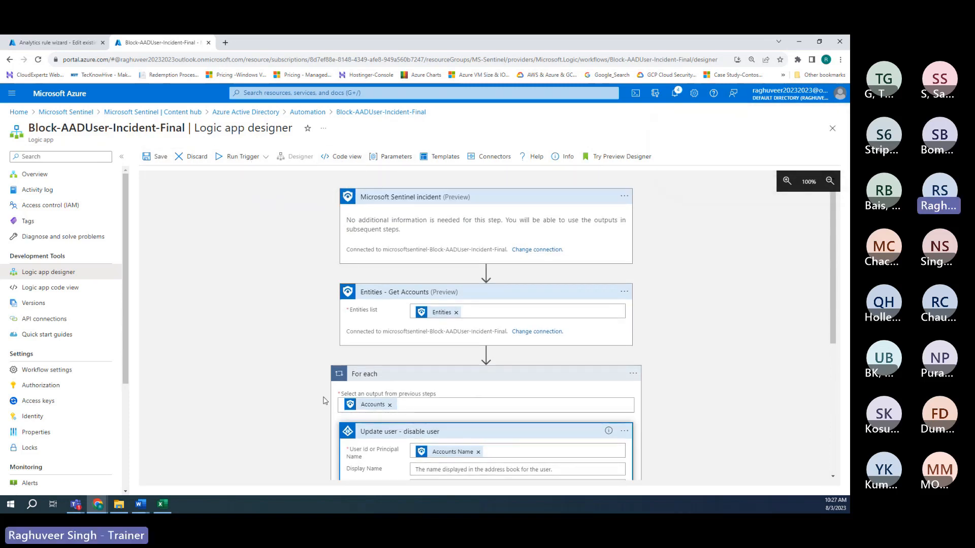
pyautogui.scroll(-4, 479, 390)
pyautogui.scroll(-1, 457, 396)
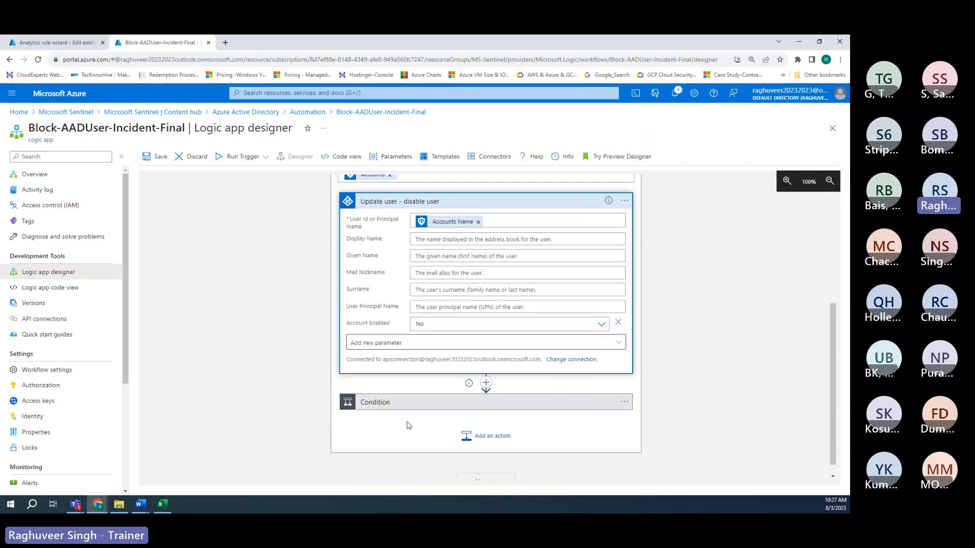
pyautogui.scroll(5, 464, 392)
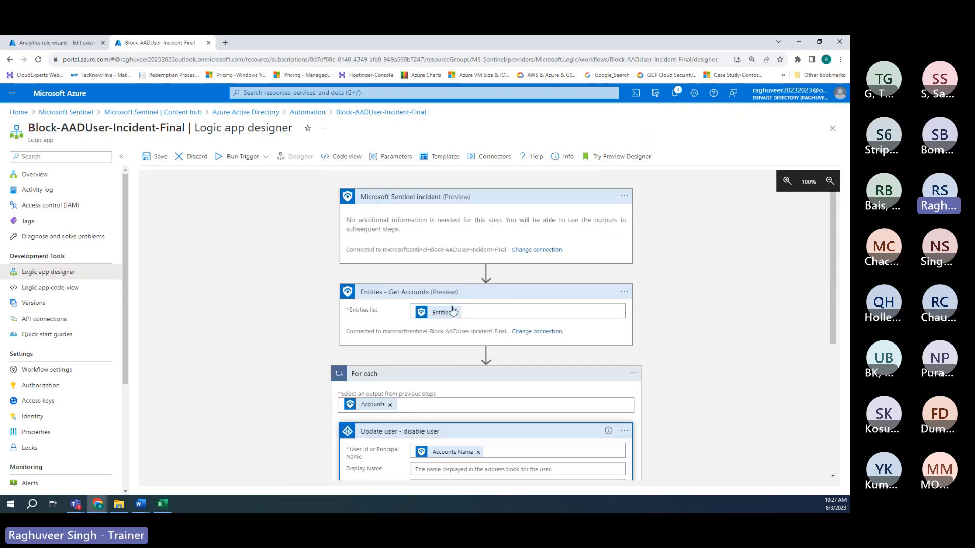
pyautogui.scroll(-4, 385, 330)
pyautogui.scroll(4, 349, 228)
# - Discard the unsaved designer edits and navigate to the Logic apps list
pyautogui.click(304, 113)
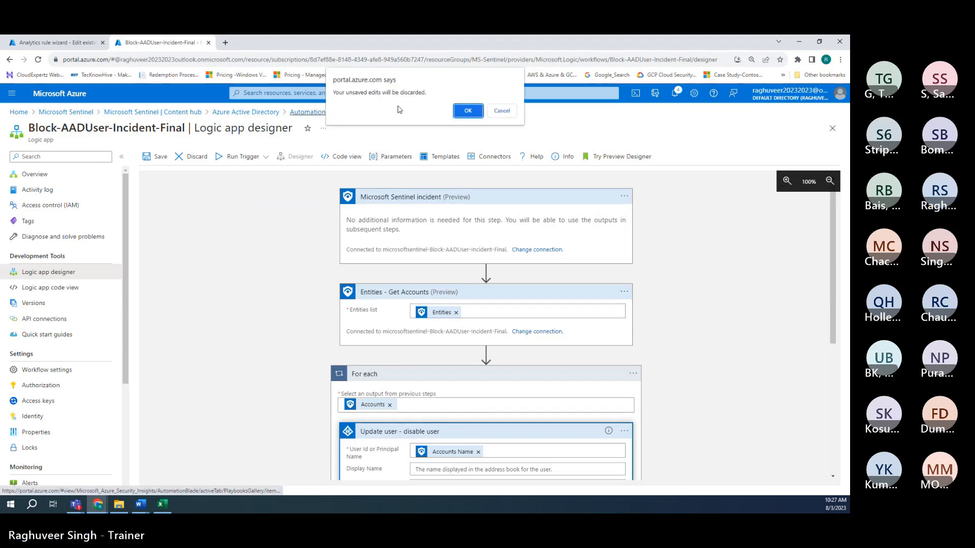
pyautogui.click(466, 108)
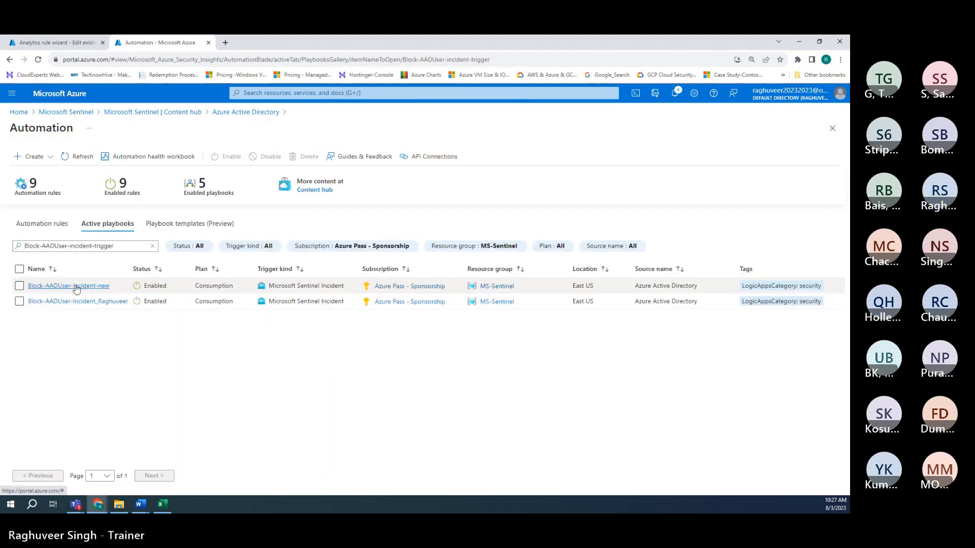
pyautogui.click(69, 302)
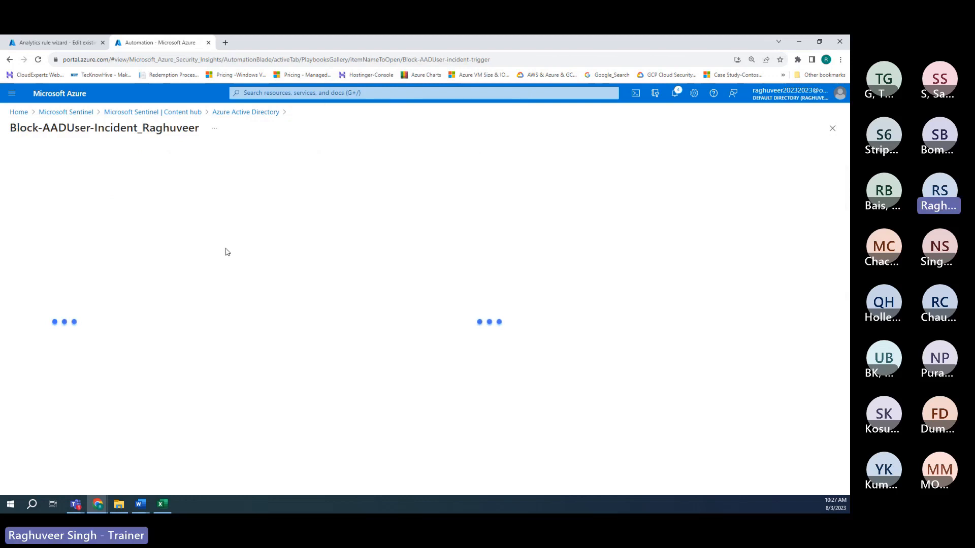
pyautogui.click(169, 112)
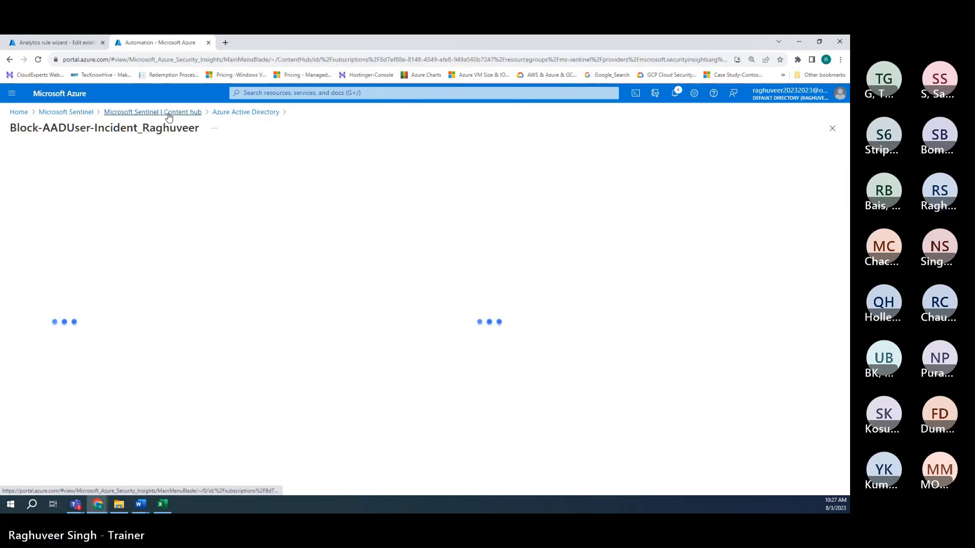
pyautogui.click(299, 93)
pyautogui.click(308, 243)
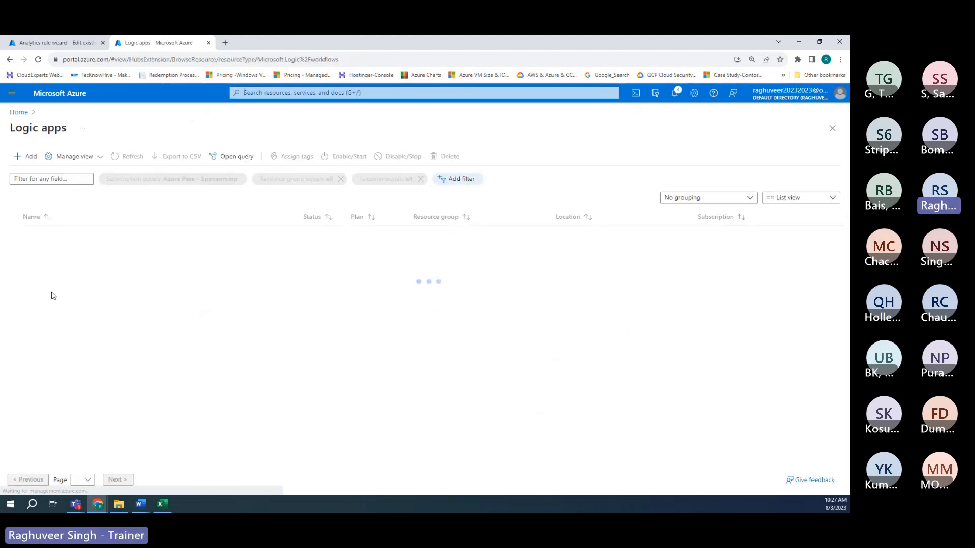
# - Inspect Block-AADUser-Incident_Raghuveer's For each and Update user steps in the designer, then close it
pyautogui.click(107, 273)
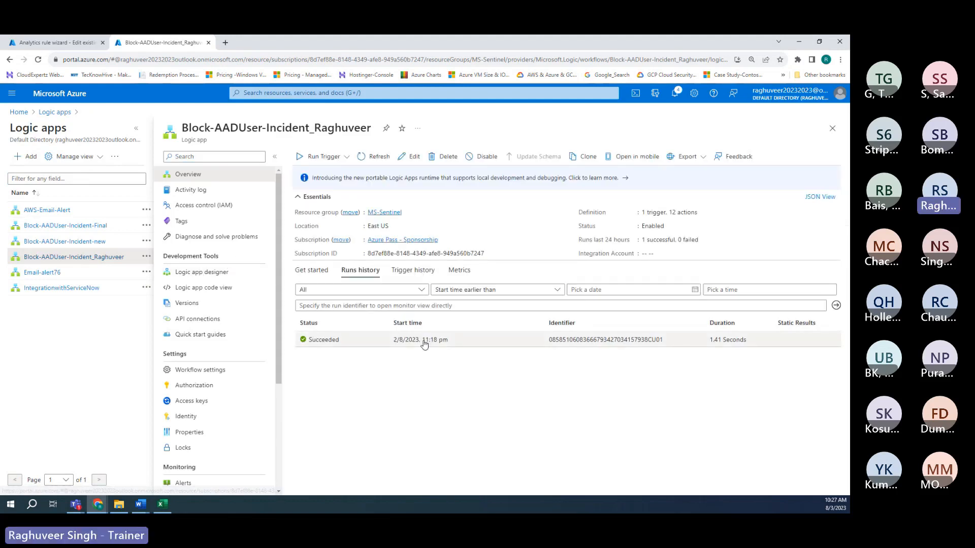
pyautogui.click(223, 274)
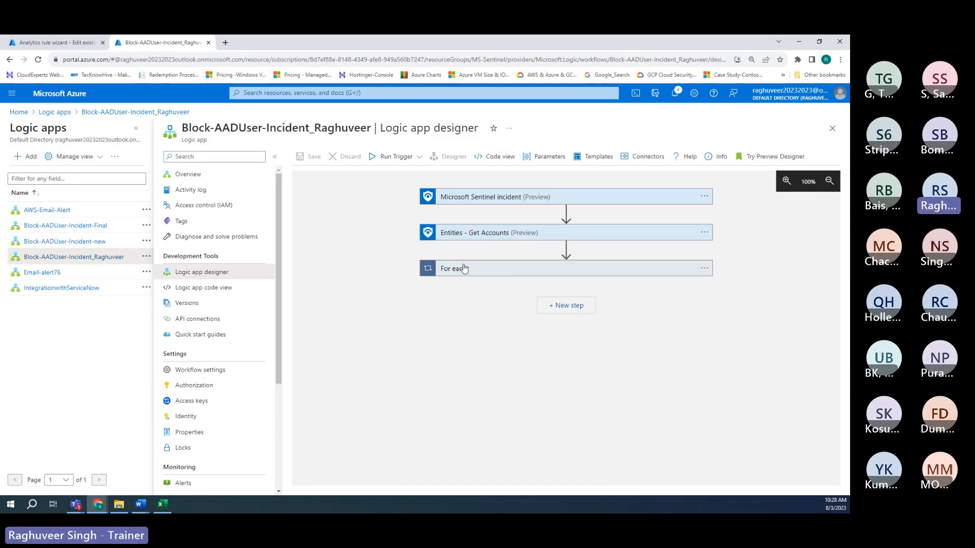
pyautogui.click(464, 269)
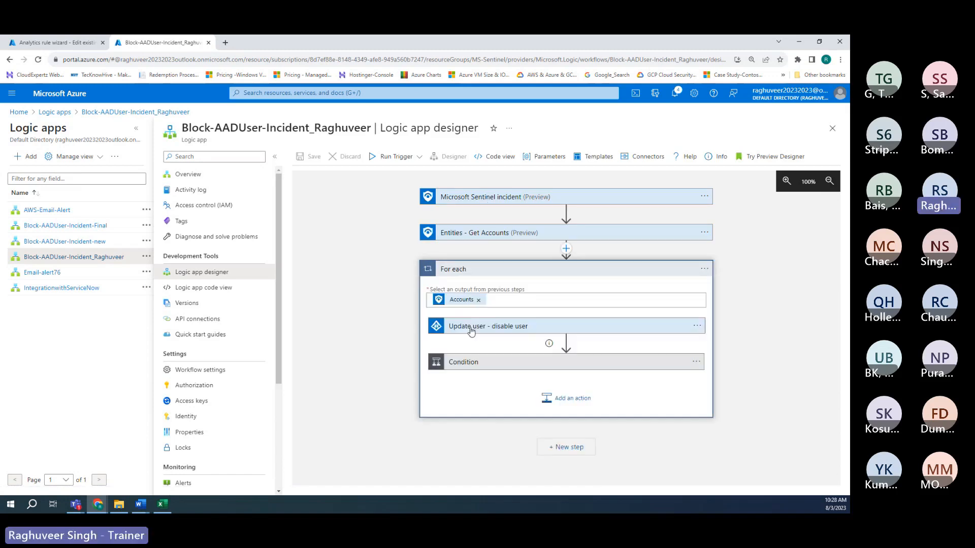
pyautogui.click(426, 329)
pyautogui.scroll(-3, 468, 241)
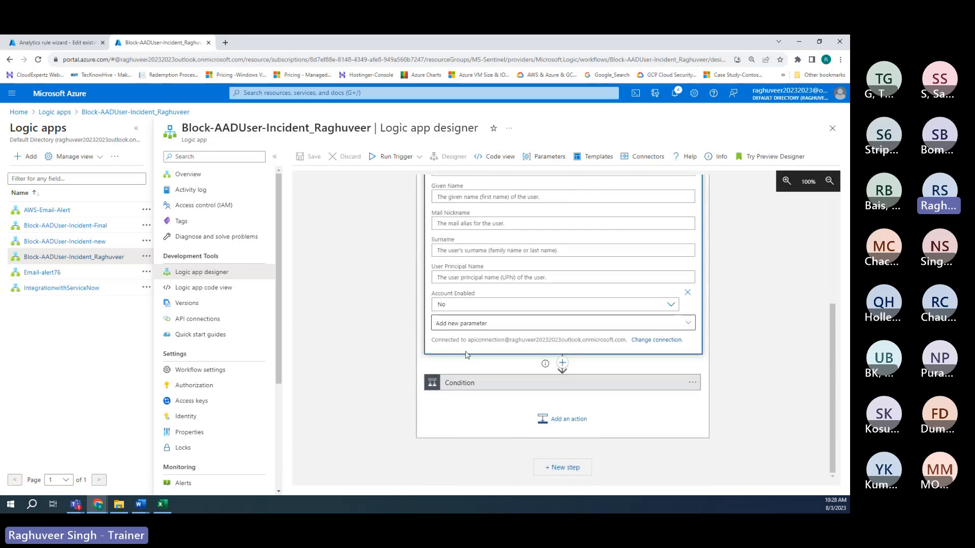
pyautogui.moveTo(468, 339); pyautogui.dragTo(620, 340)
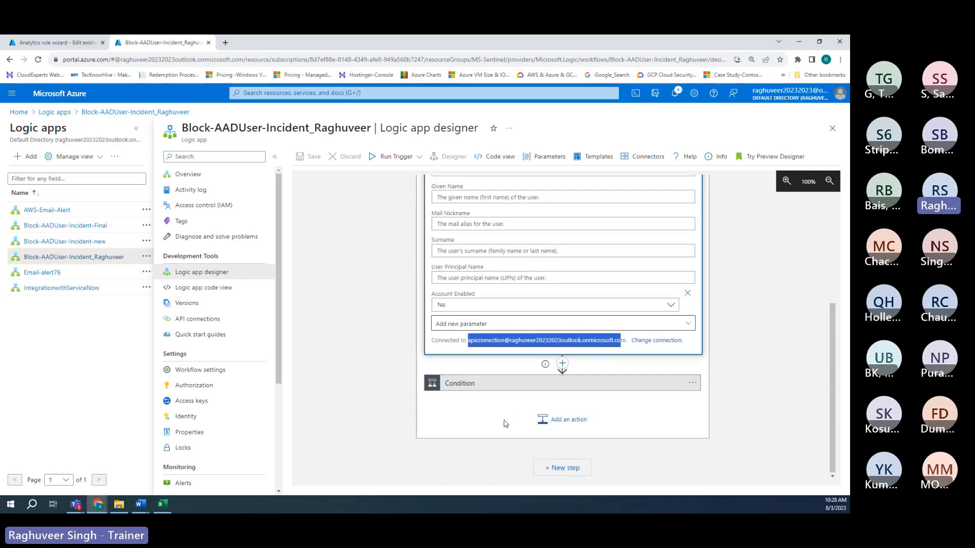
pyautogui.scroll(5, 504, 365)
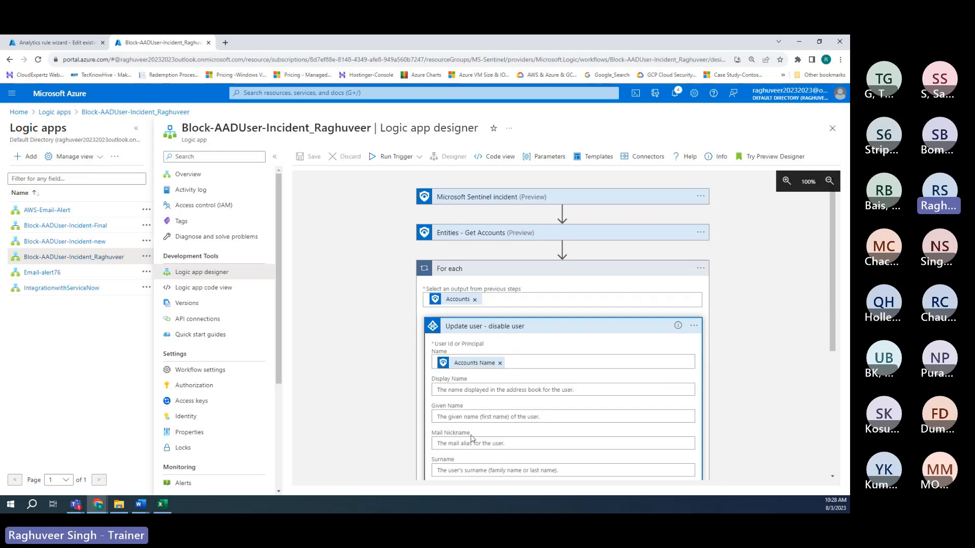
pyautogui.scroll(-4, 471, 438)
pyautogui.scroll(4, 363, 239)
pyautogui.click(830, 127)
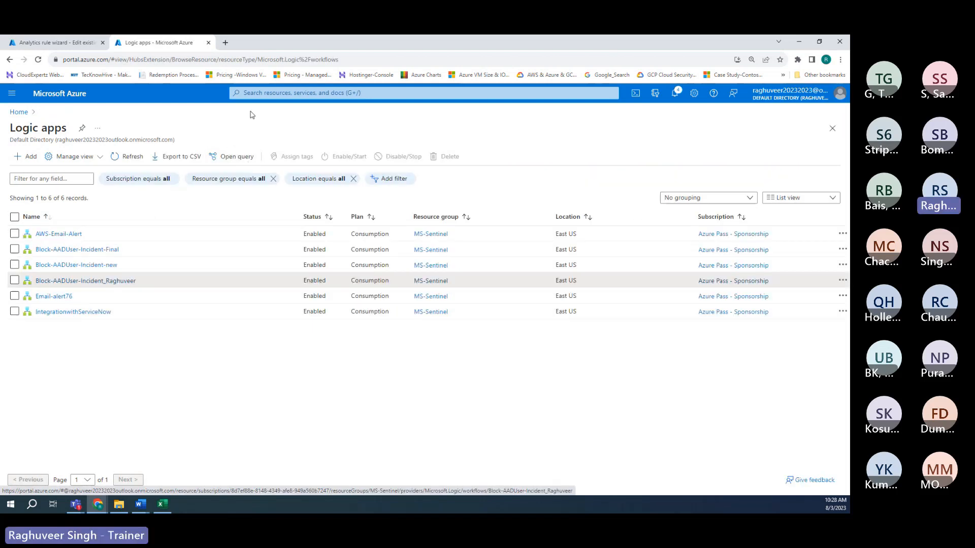
# - Go to Sentinel-LAW's Analytics and select the Azure Portal - Brute Force Attack rule to edit
pyautogui.click(257, 94)
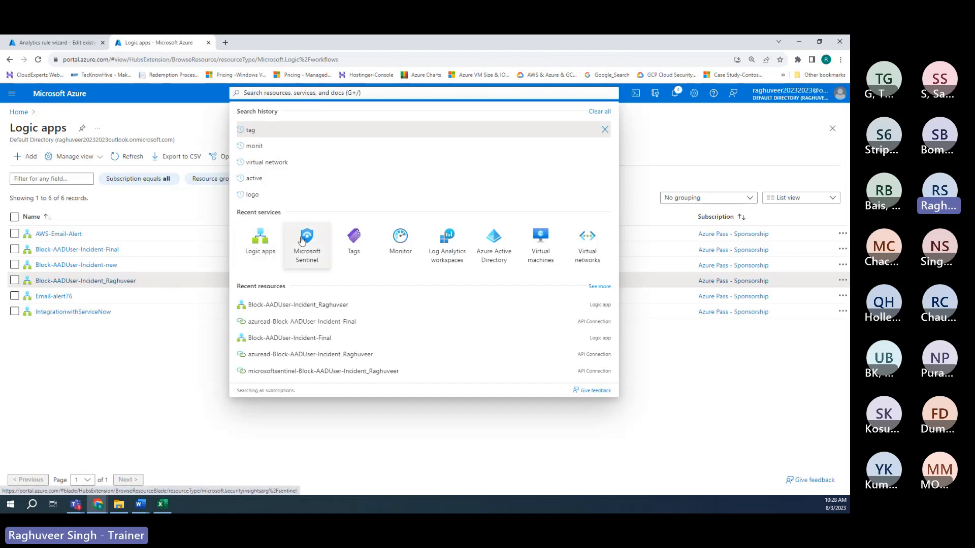
pyautogui.click(304, 238)
pyautogui.click(51, 234)
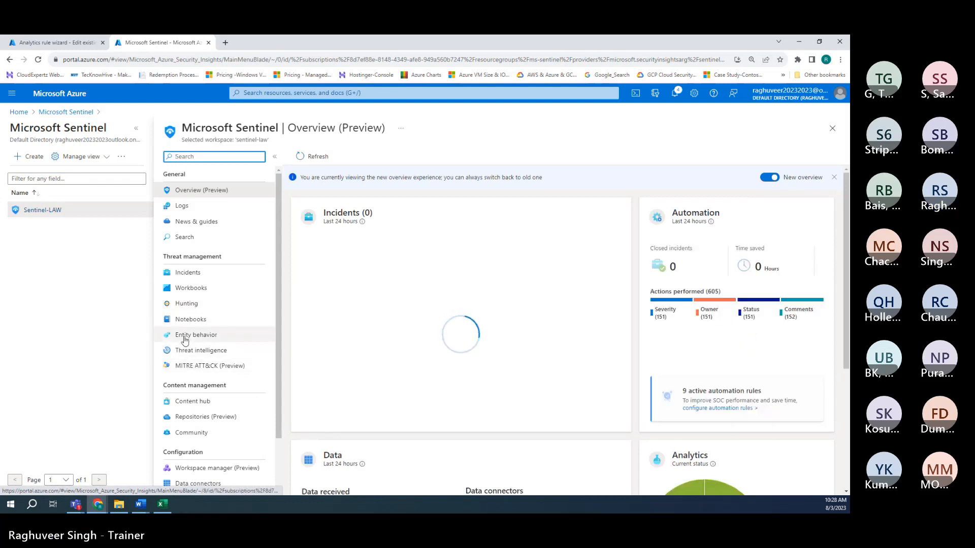
pyautogui.scroll(-1, 186, 437)
pyautogui.click(185, 438)
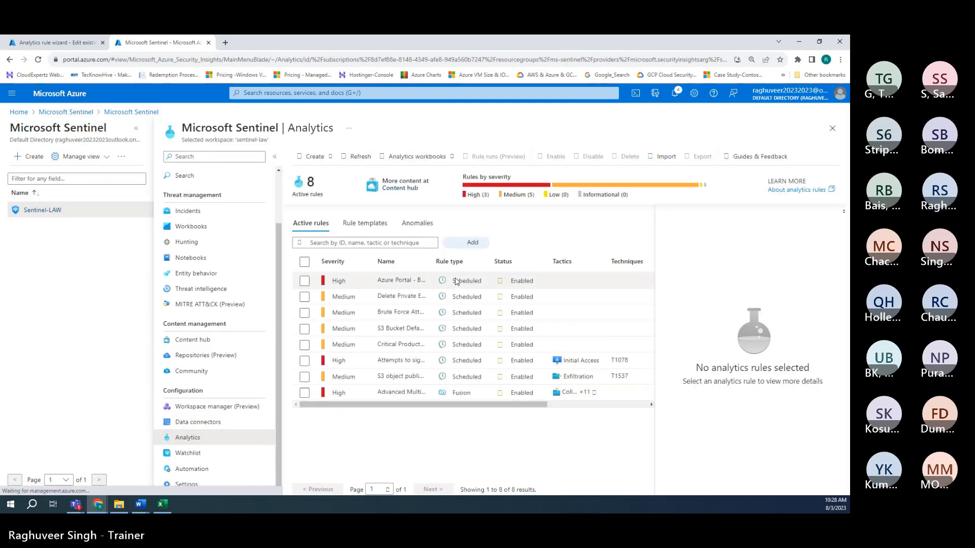
pyautogui.click(304, 281)
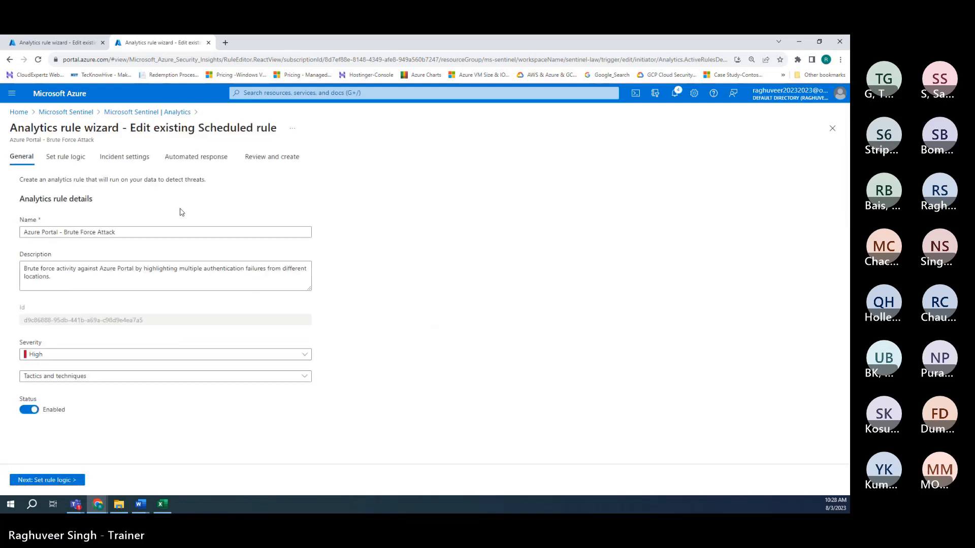
# - Step through Set rule logic, expanding Entity mapping, and Incident settings to reach Automated response
pyautogui.click(41, 480)
pyautogui.scroll(-1, 127, 340)
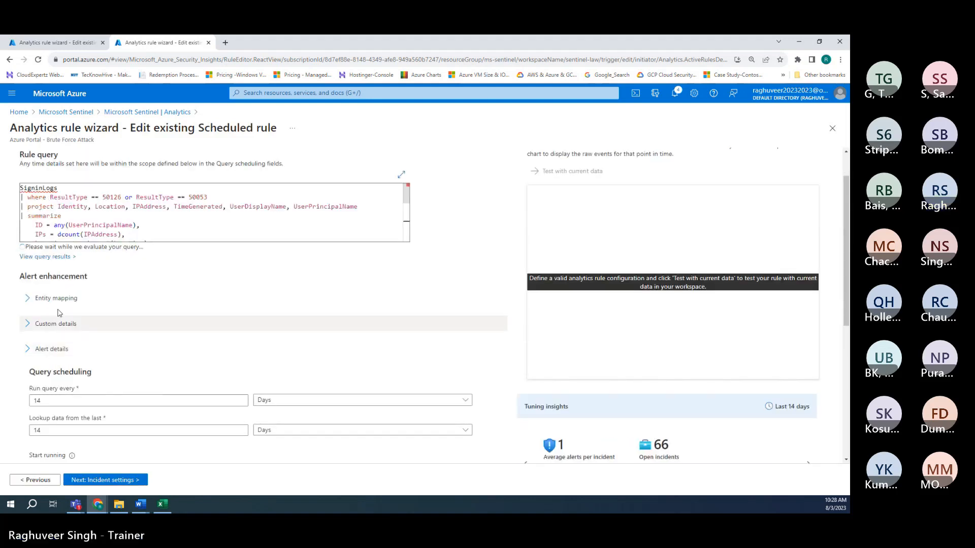
pyautogui.click(27, 298)
pyautogui.scroll(-2, 93, 397)
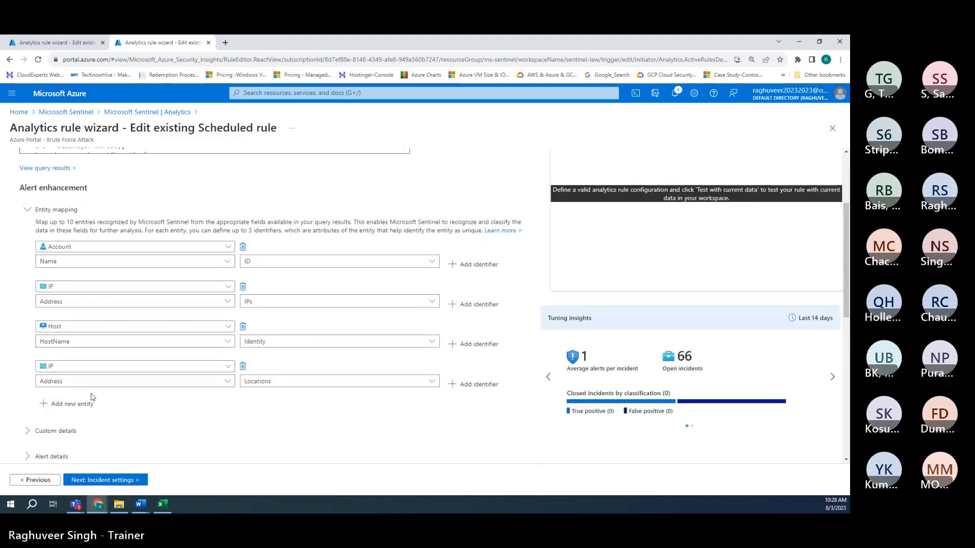
pyautogui.scroll(-2, 93, 397)
pyautogui.scroll(-2, 91, 355)
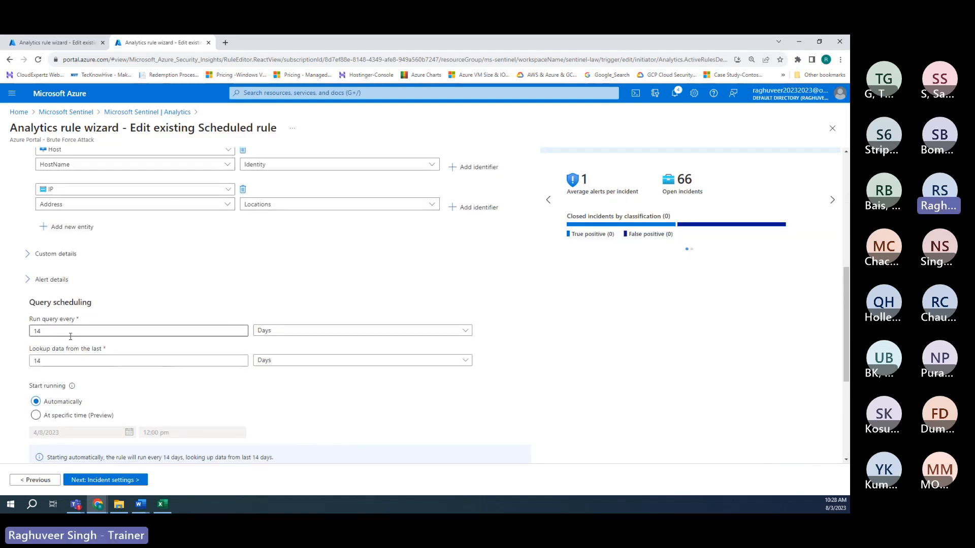
pyautogui.scroll(-2, 89, 386)
pyautogui.click(105, 479)
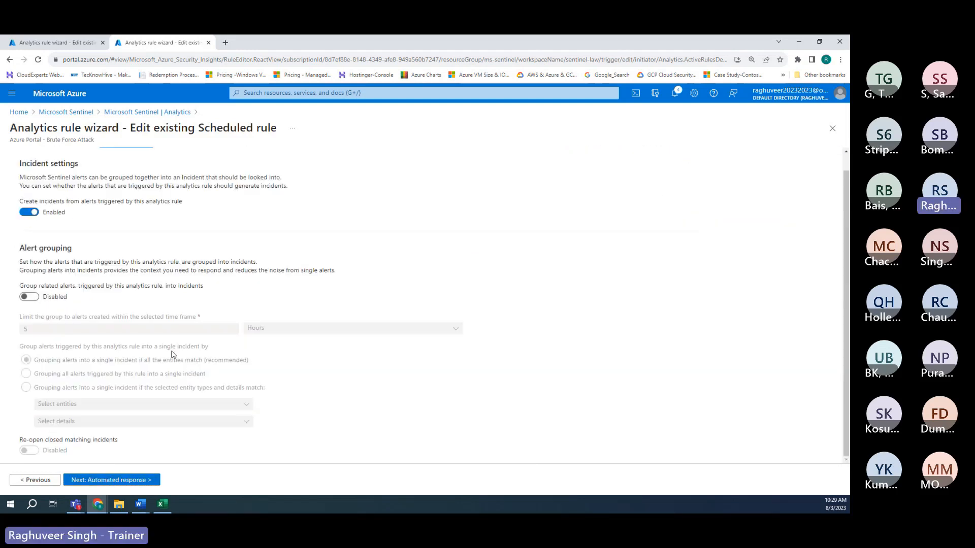
pyautogui.click(107, 481)
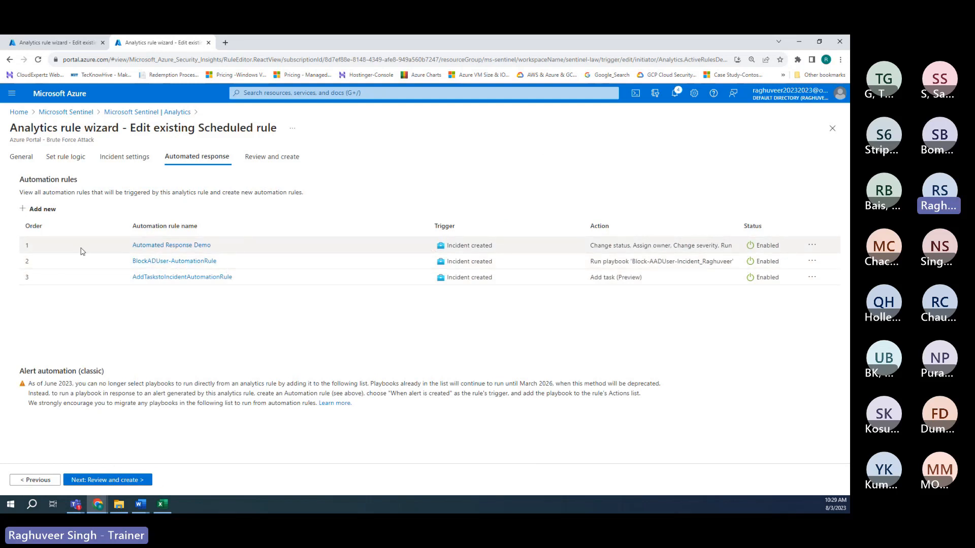
# - Open the Automated Response Demo automation rule's edit panel, review it, and cancel without changes
pyautogui.click(812, 246)
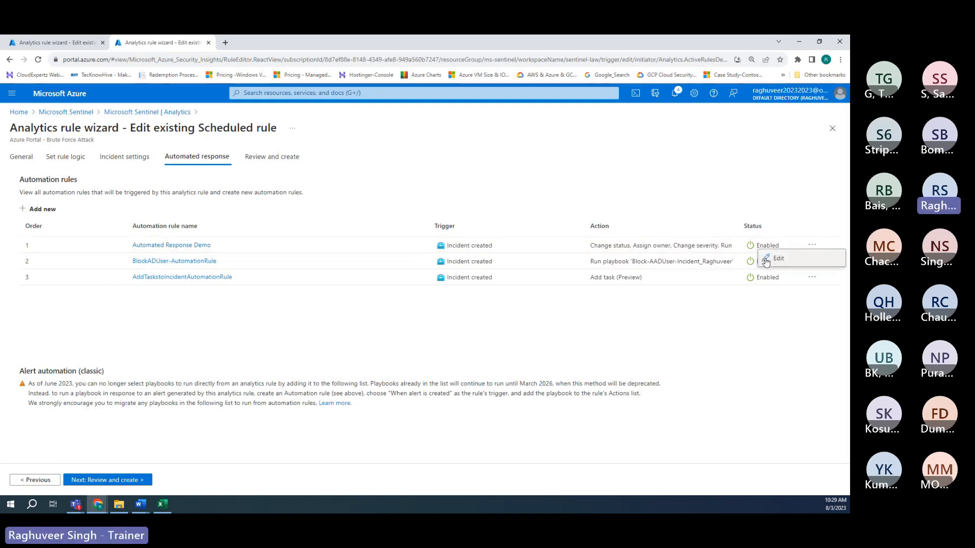
pyautogui.click(283, 306)
pyautogui.click(812, 246)
pyautogui.click(778, 258)
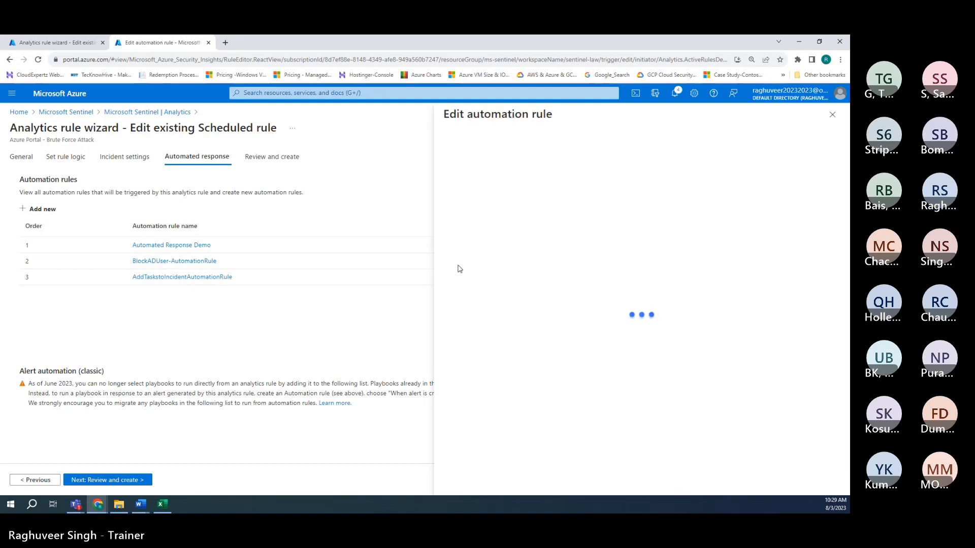
pyautogui.scroll(-5, 490, 339)
pyautogui.scroll(4, 490, 339)
pyautogui.scroll(1, 491, 289)
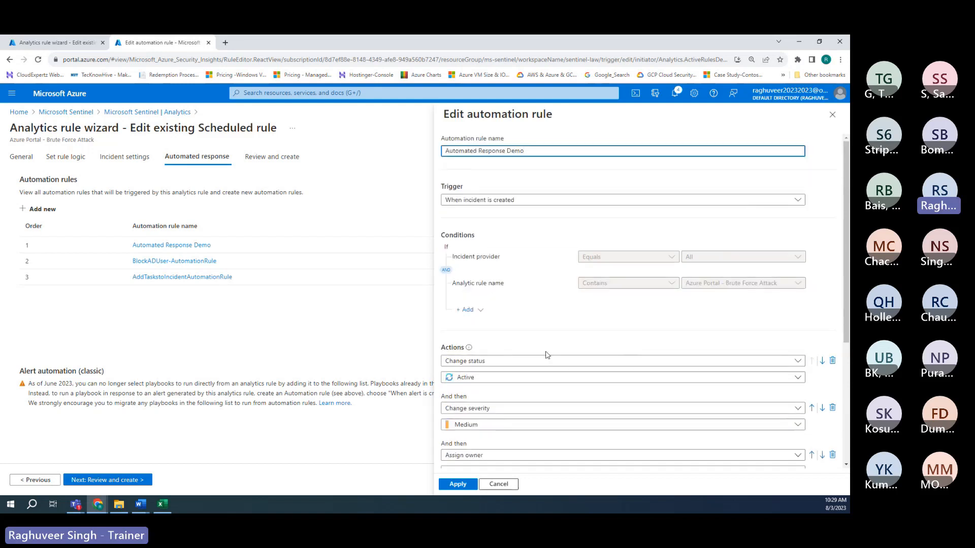
pyautogui.scroll(-3, 547, 355)
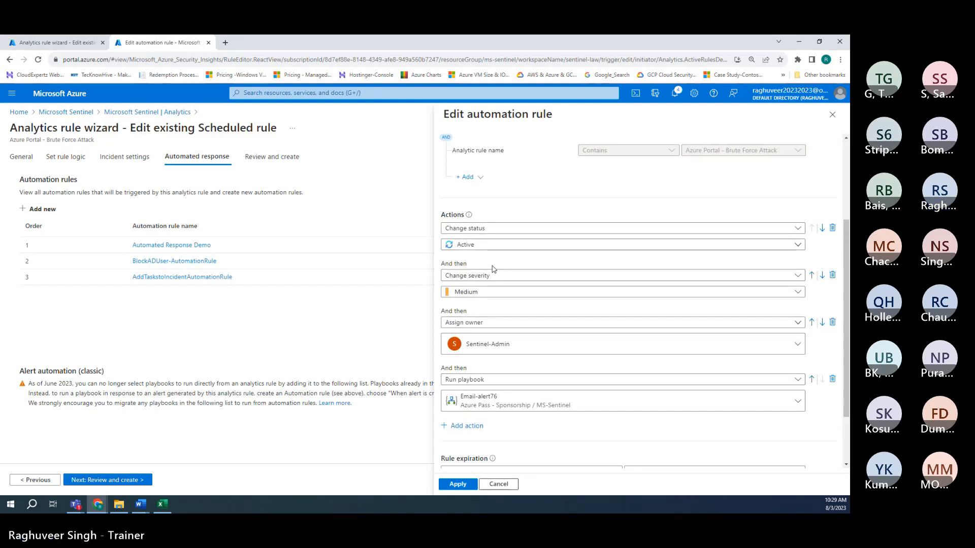
pyautogui.scroll(3, 492, 269)
pyautogui.scroll(-4, 493, 282)
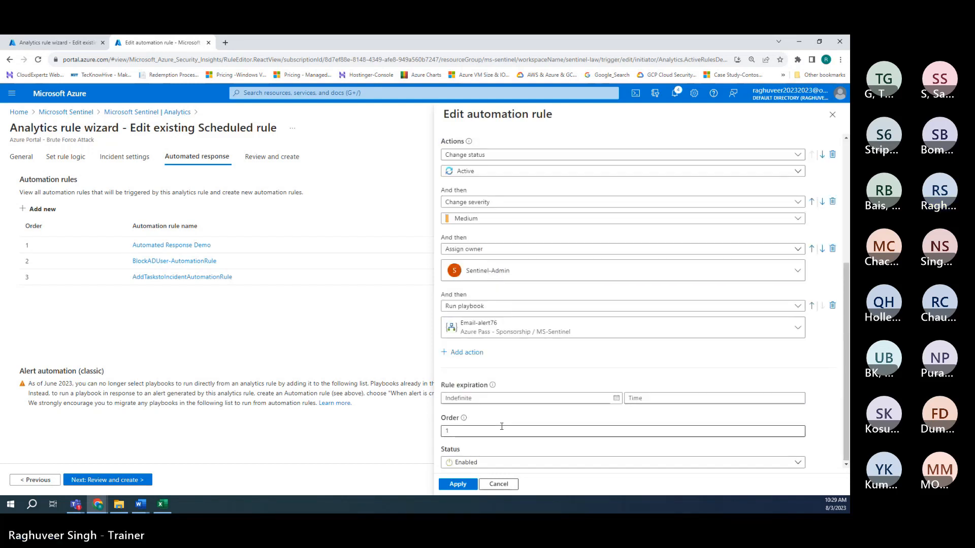
pyautogui.click(492, 487)
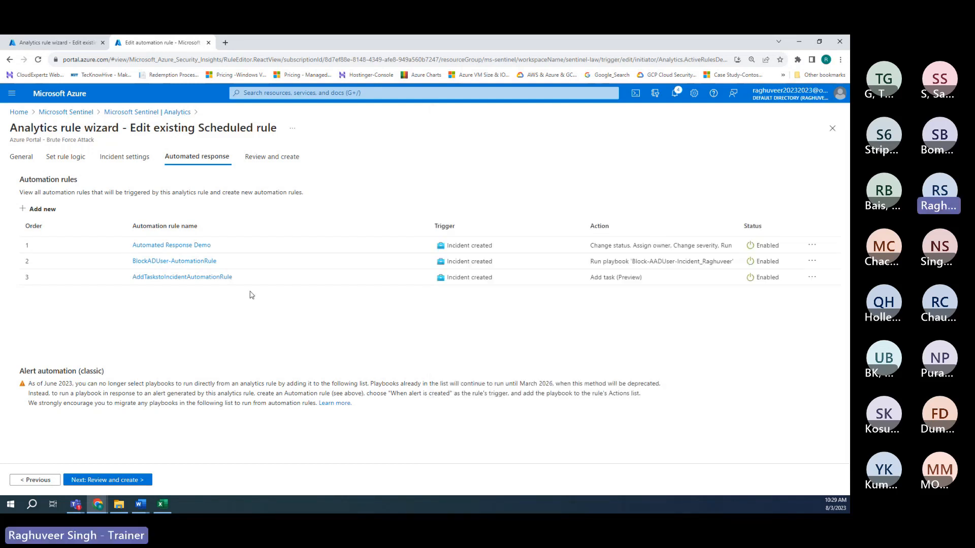
# - Review BlockADUser-AutomationRule, AddTaskstoIncidentAutomationRule and Automated Response Demo, closing each without saving
pyautogui.click(184, 261)
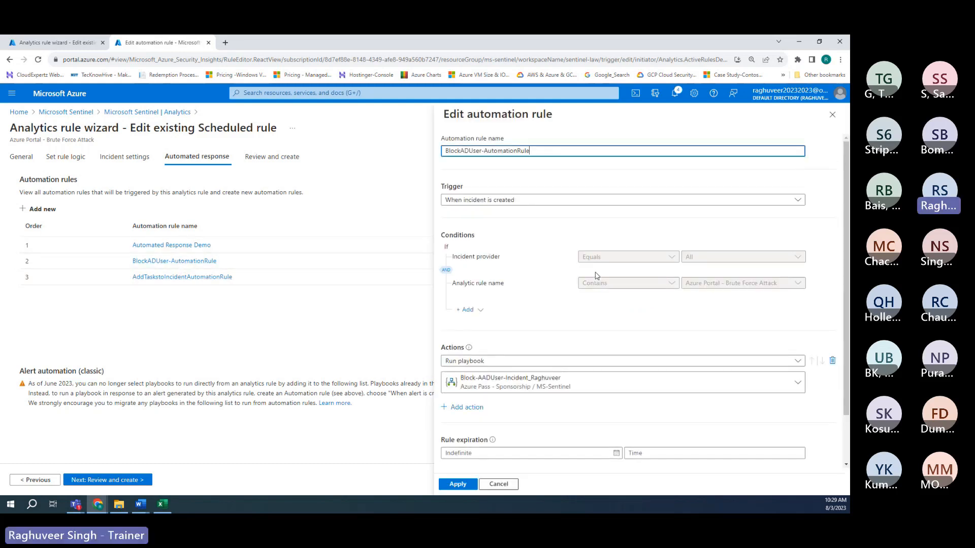
pyautogui.scroll(-1, 507, 337)
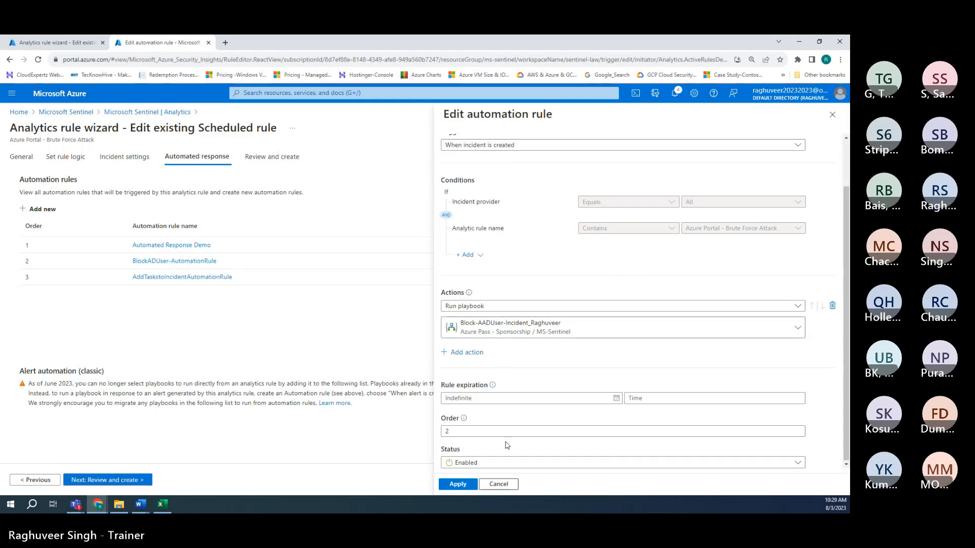
pyautogui.scroll(1, 523, 246)
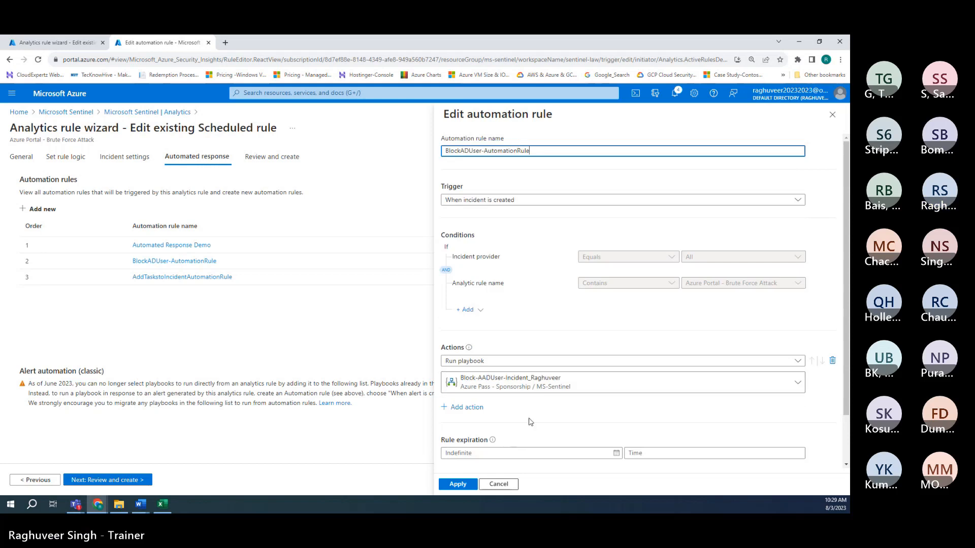
pyautogui.scroll(-1, 530, 421)
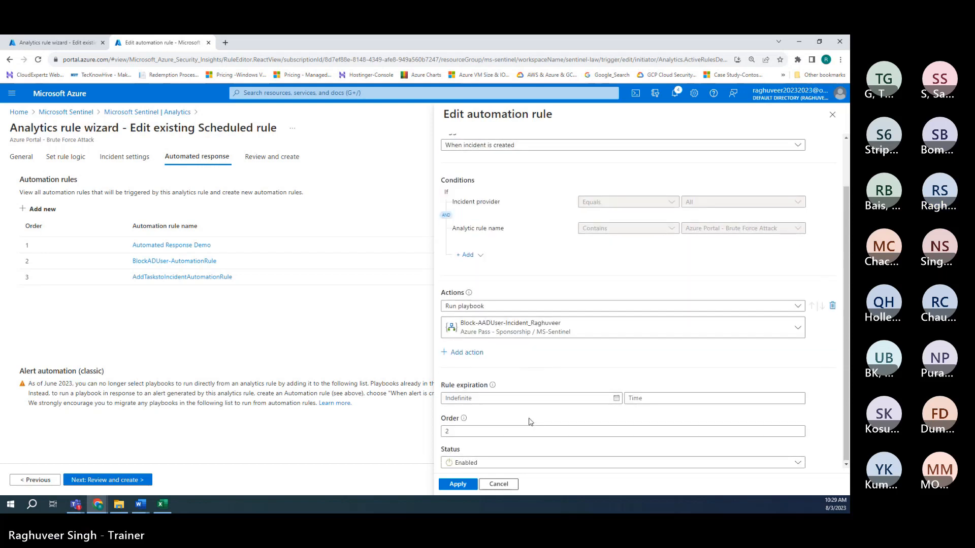
pyautogui.click(508, 483)
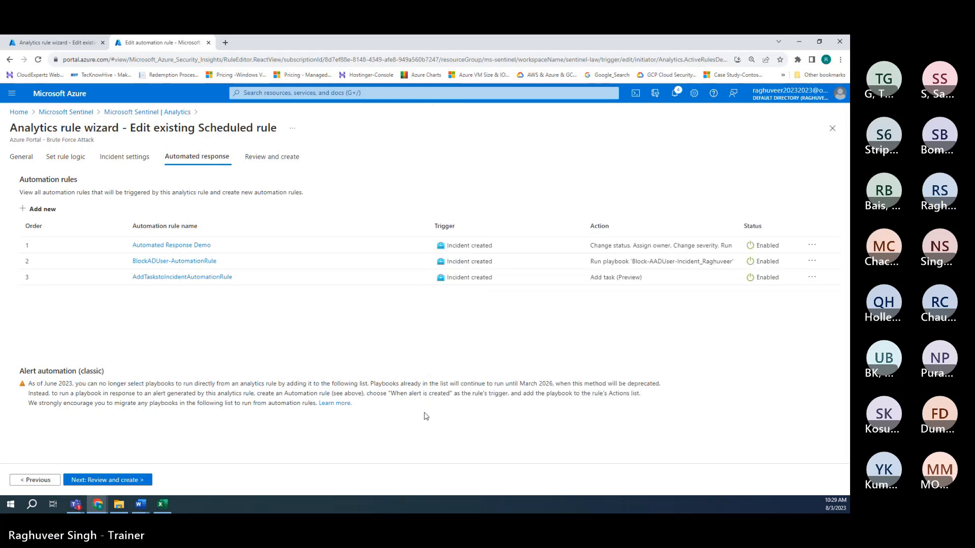
pyautogui.click(204, 282)
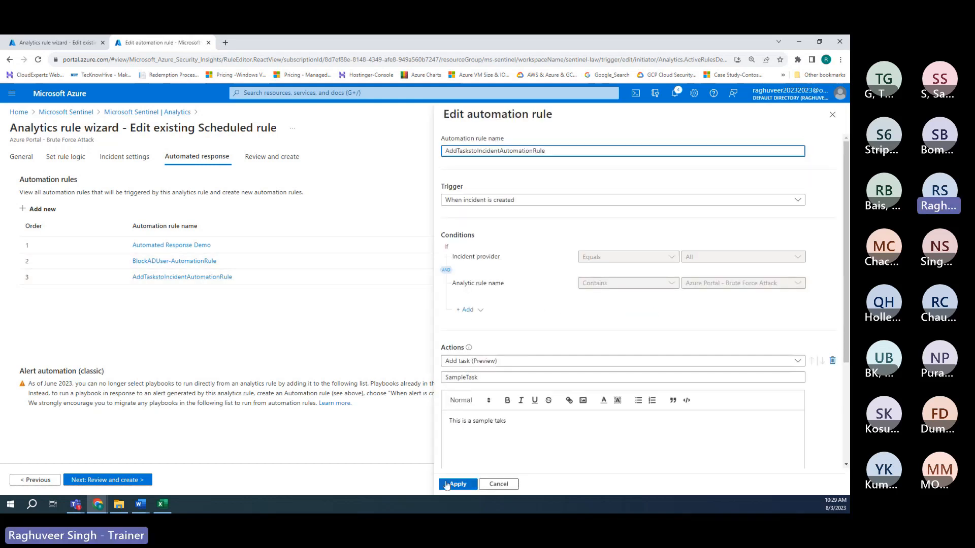
pyautogui.click(499, 484)
pyautogui.click(217, 276)
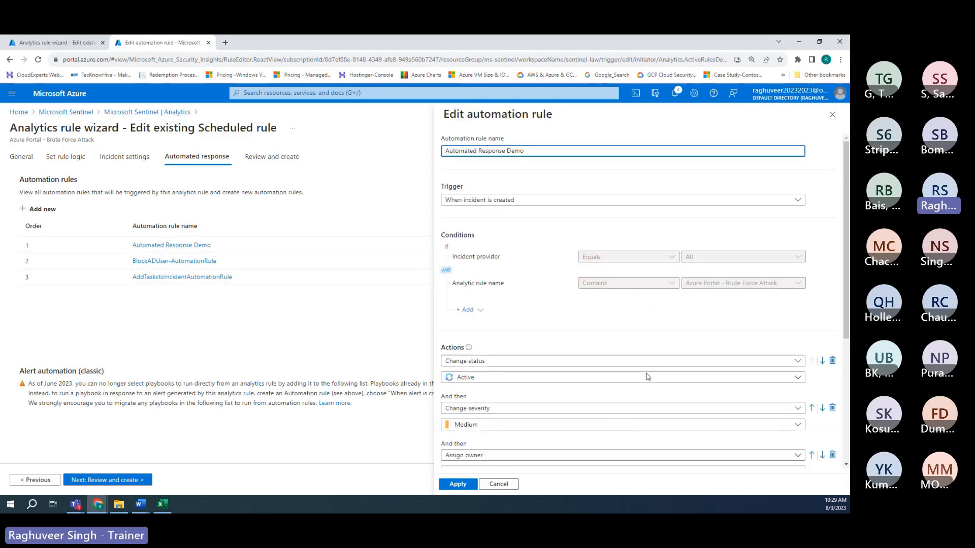
pyautogui.scroll(-5, 647, 377)
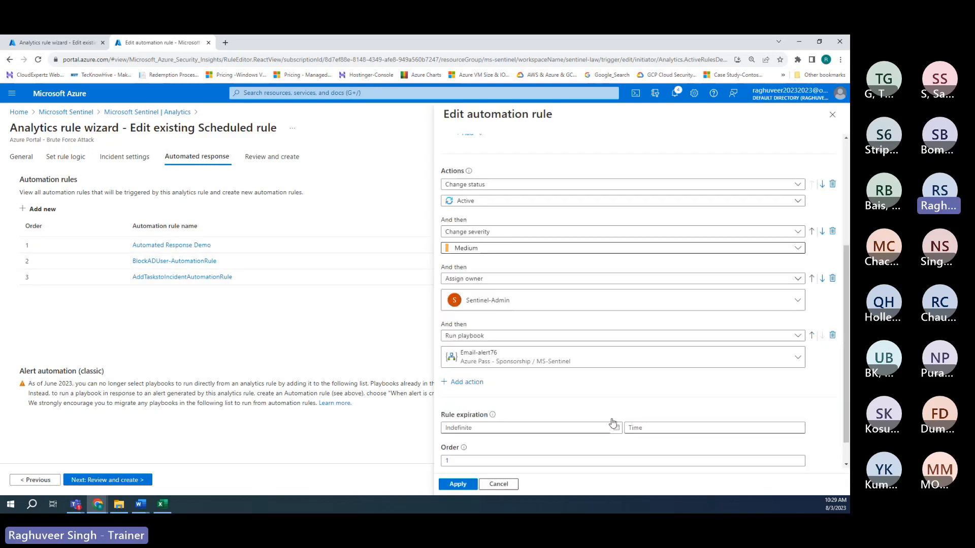
pyautogui.click(498, 484)
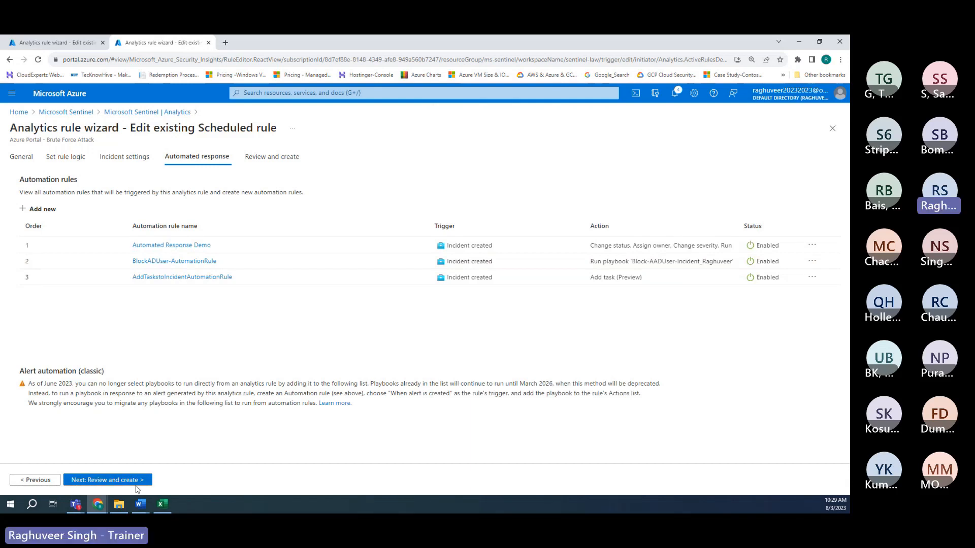
pyautogui.click(38, 44)
# - Open Azure Active Directory's Users and check the second user's account-enabled setting
pyautogui.click(305, 93)
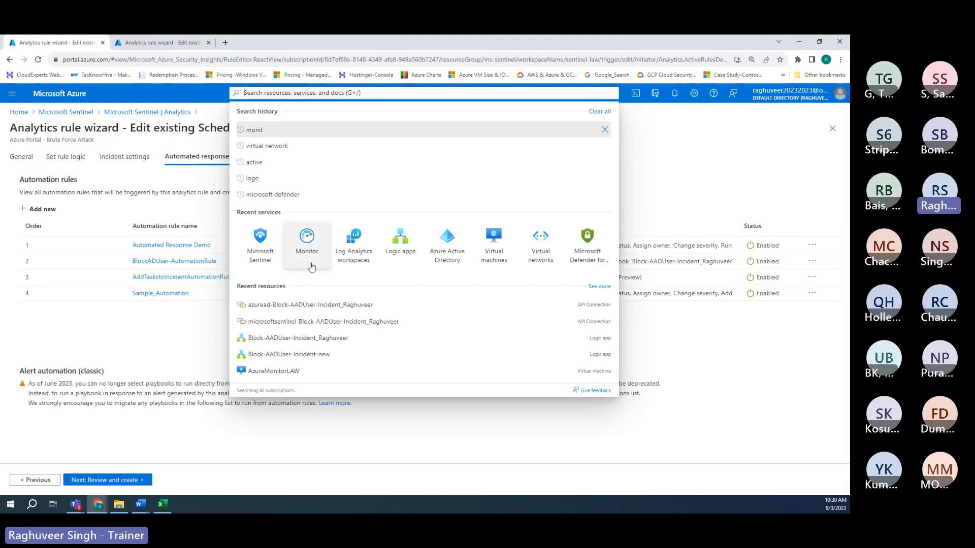
pyautogui.click(449, 244)
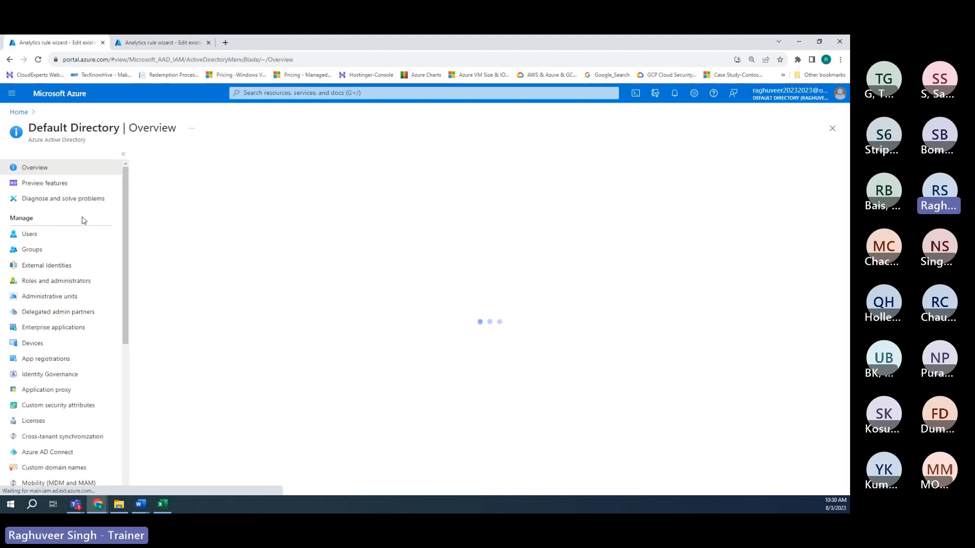
pyautogui.click(31, 233)
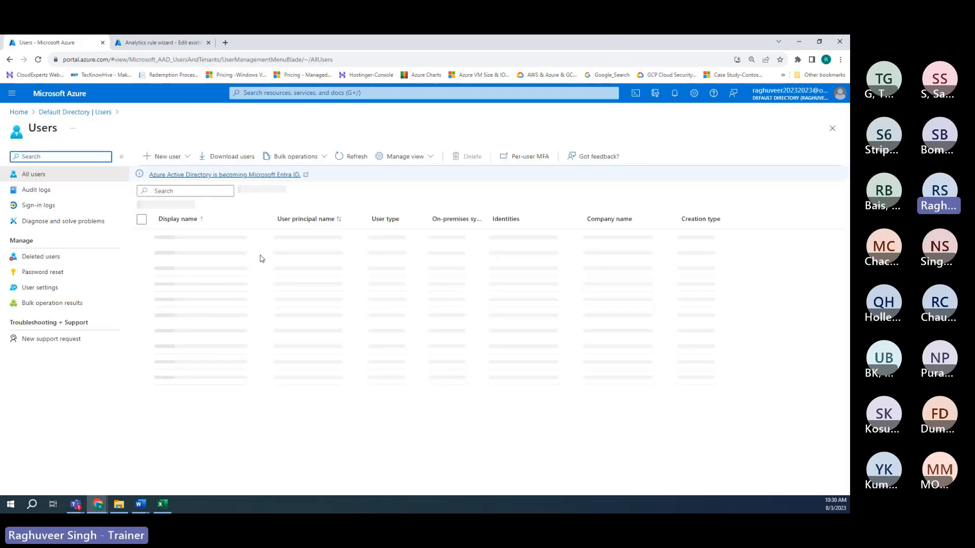
pyautogui.click(191, 254)
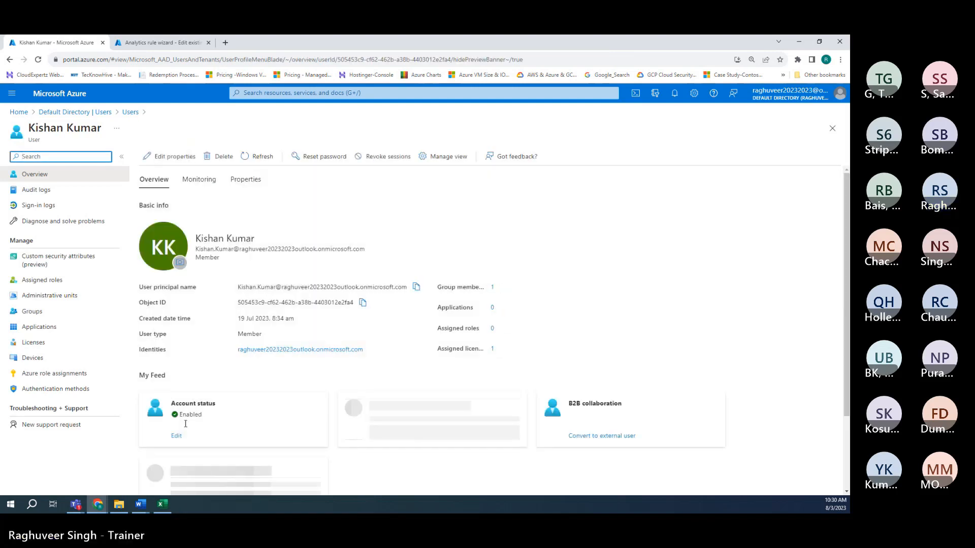
pyautogui.click(176, 436)
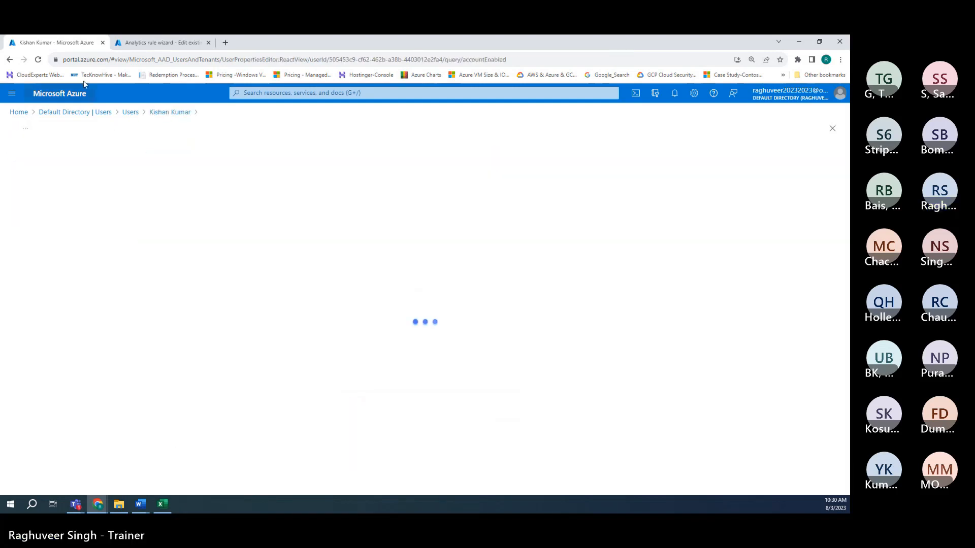
pyautogui.click(155, 113)
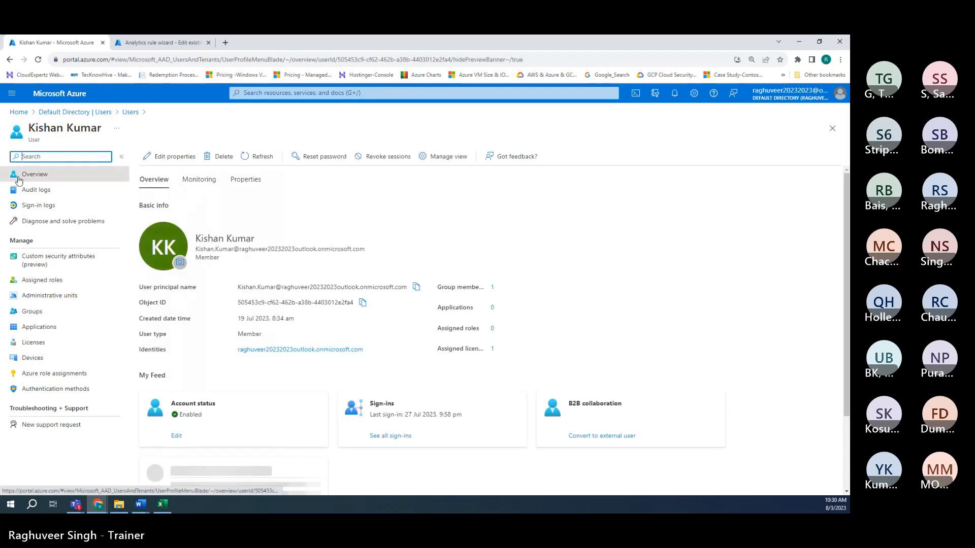
pyautogui.click(124, 113)
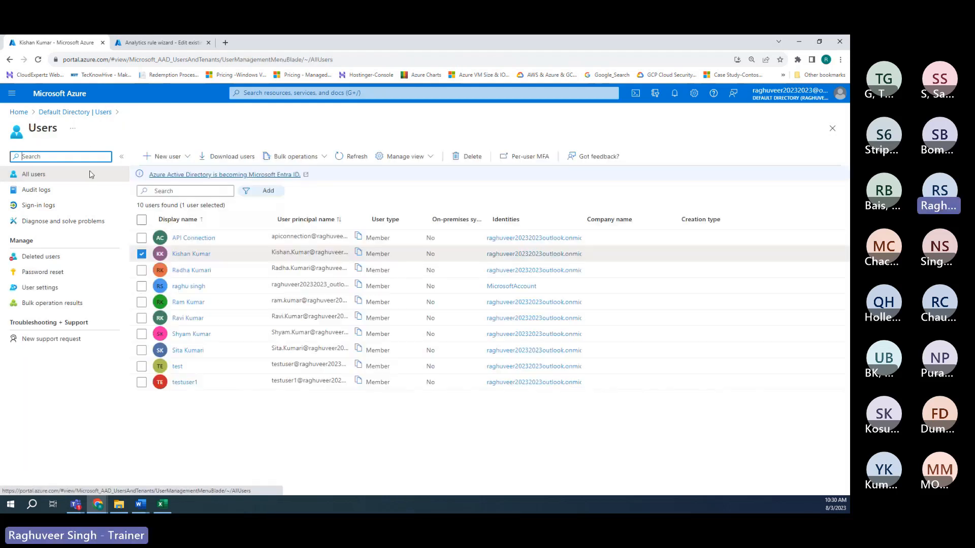
# - Check the third user, then open testuser1's profile showing the account Disabled
pyautogui.click(186, 255)
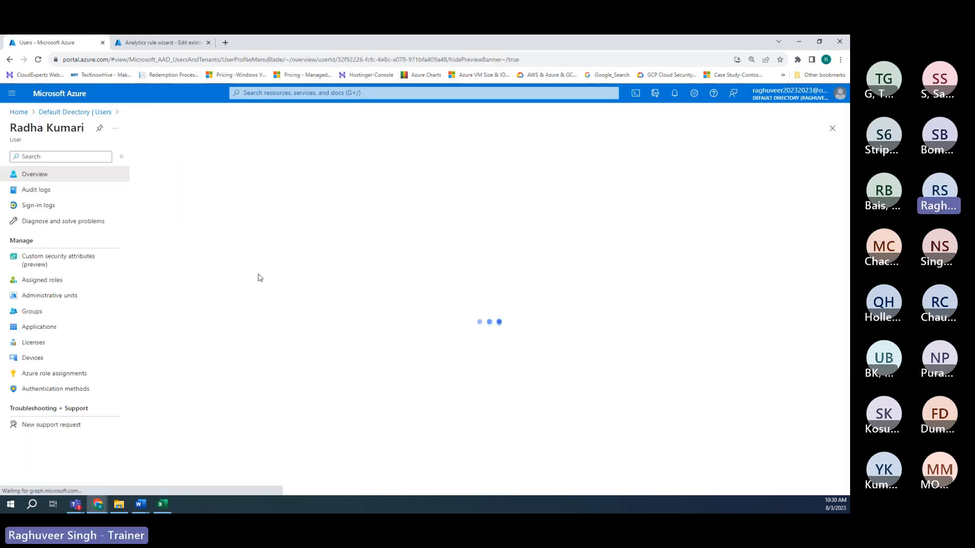
pyautogui.scroll(-1, 258, 278)
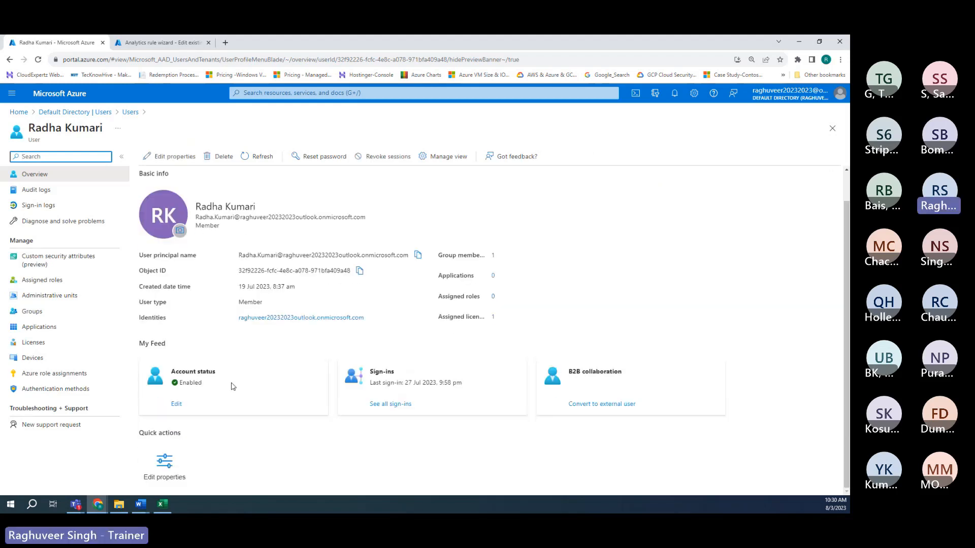
pyautogui.click(130, 113)
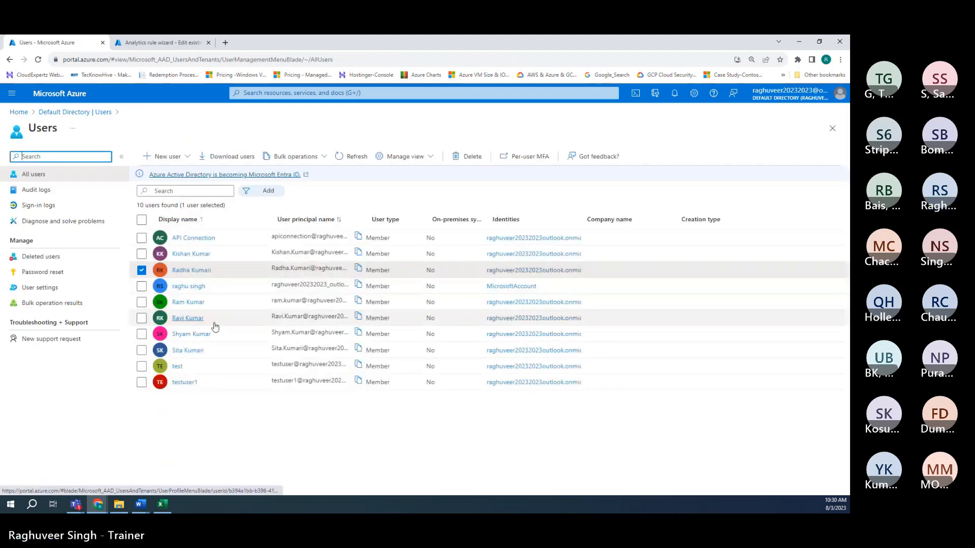
pyautogui.click(184, 382)
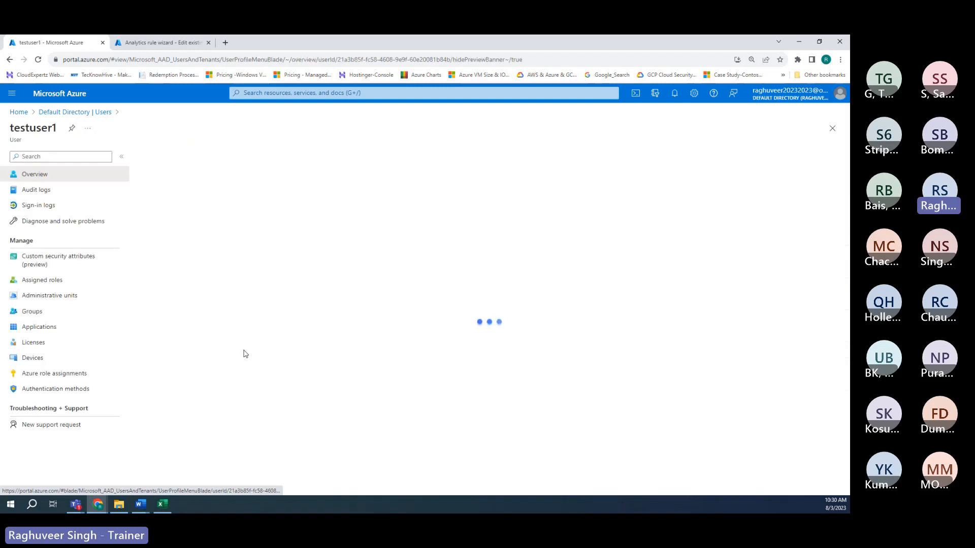
pyautogui.scroll(-1, 244, 354)
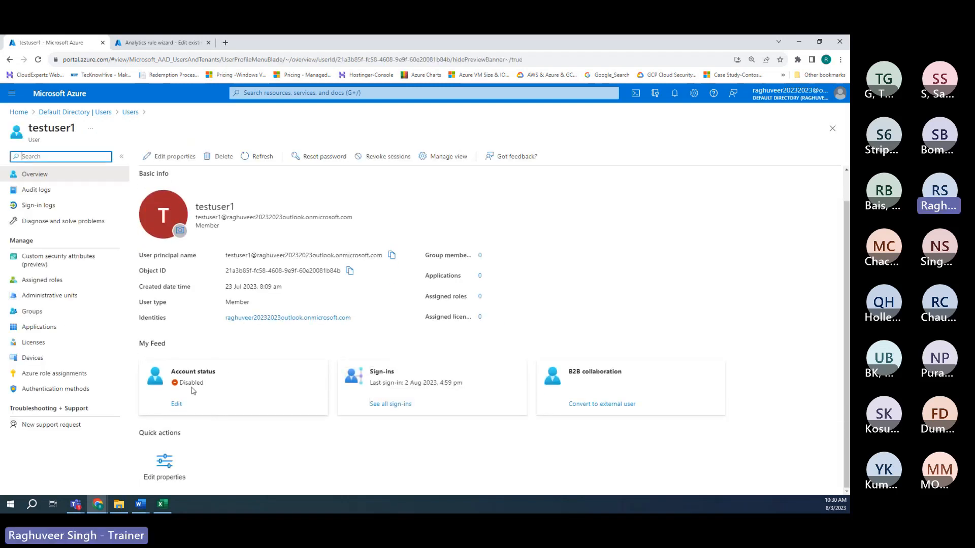
# - Re-enable testuser1's account by ticking Account enabled and saving
pyautogui.click(176, 405)
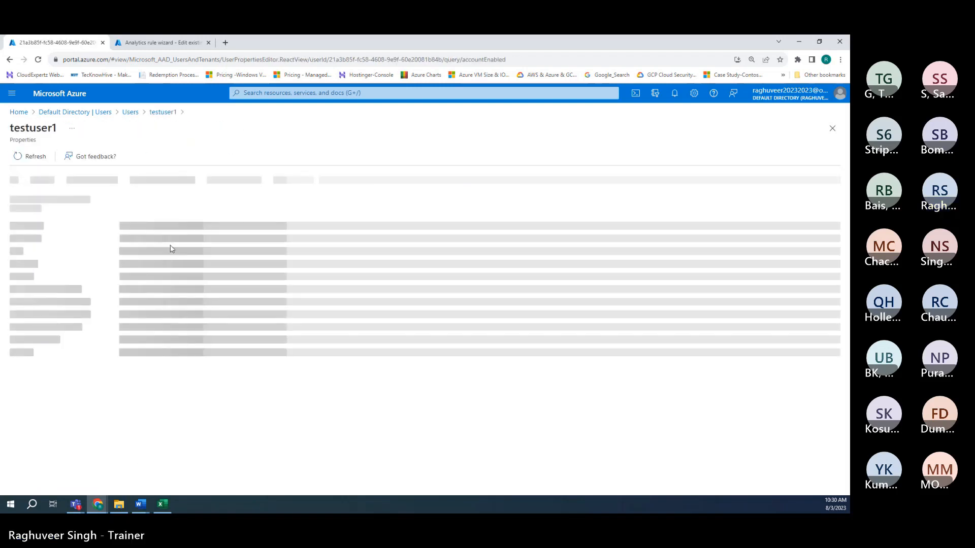
pyautogui.click(121, 237)
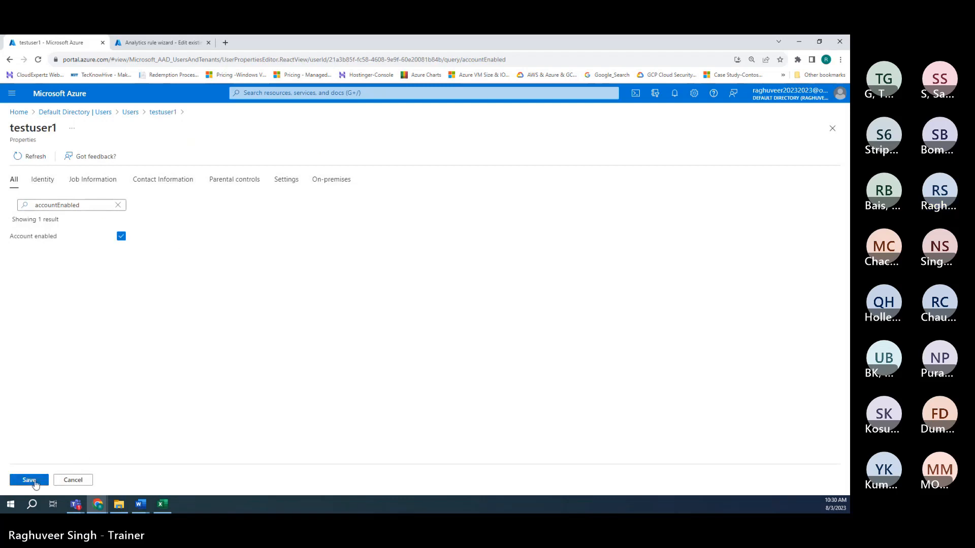
pyautogui.click(29, 480)
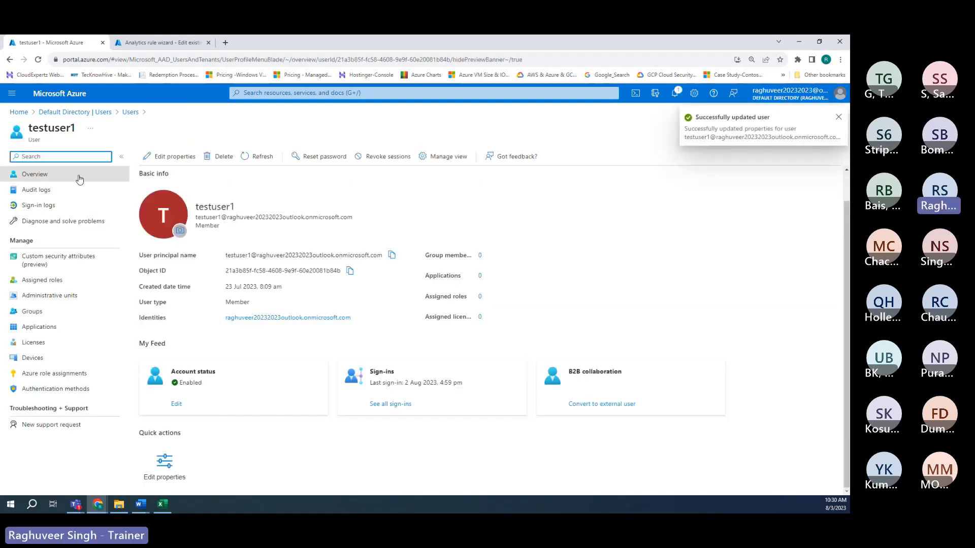
# - Recheck the other users' profiles and confirm testuser1 now shows Enabled
pyautogui.click(130, 112)
pyautogui.click(203, 254)
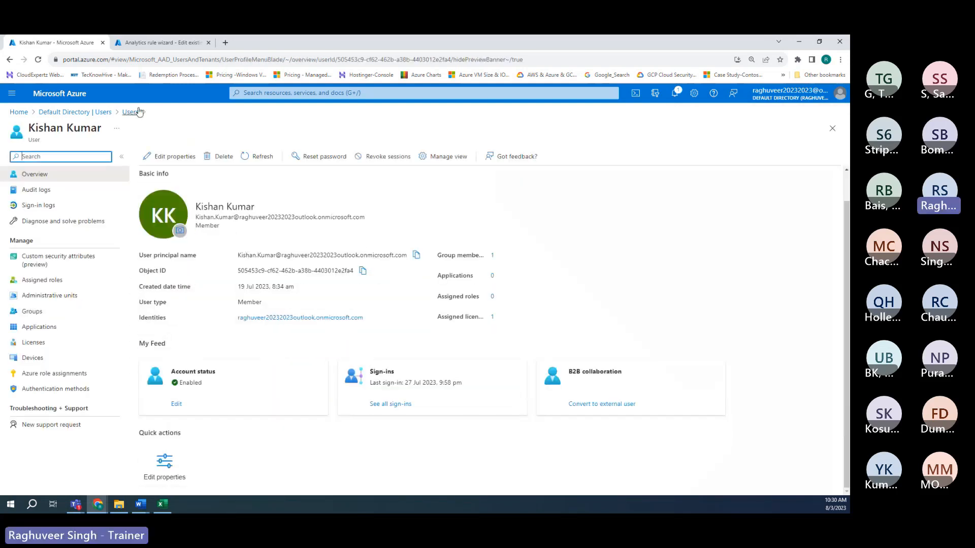
pyautogui.click(135, 112)
pyautogui.click(179, 271)
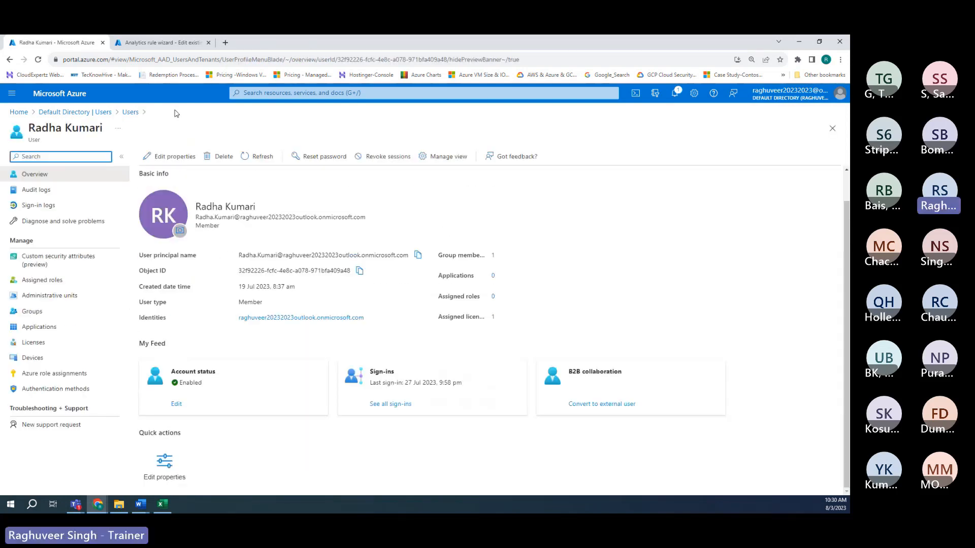
pyautogui.click(133, 113)
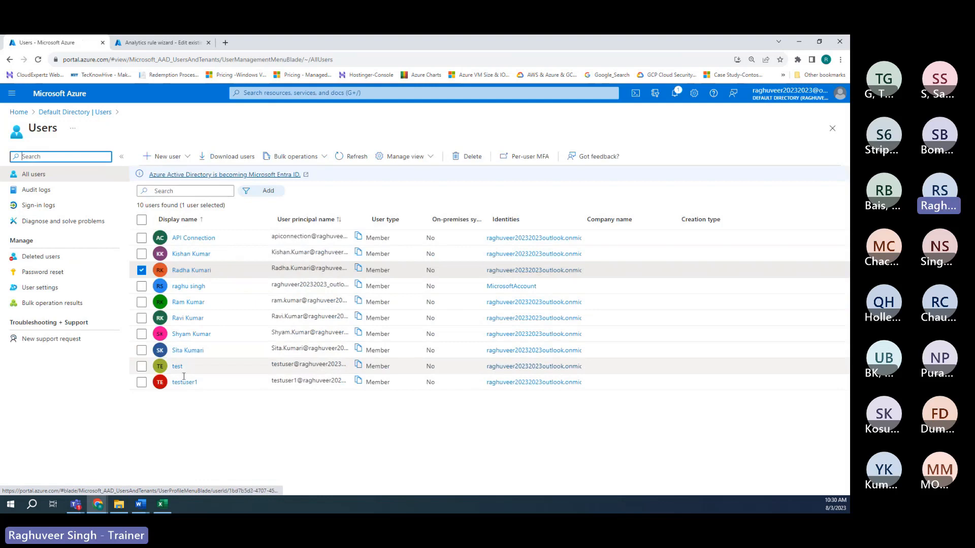
pyautogui.click(218, 388)
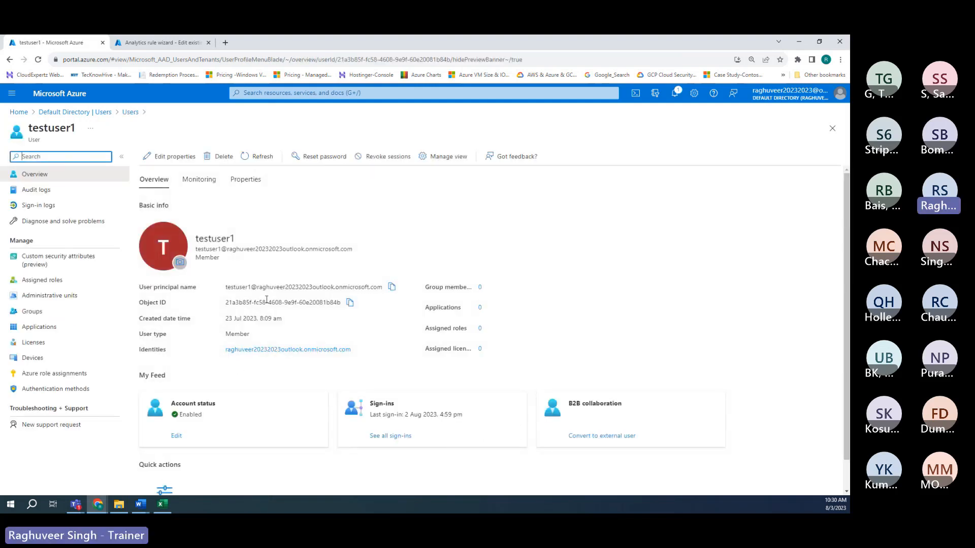
pyautogui.click(147, 43)
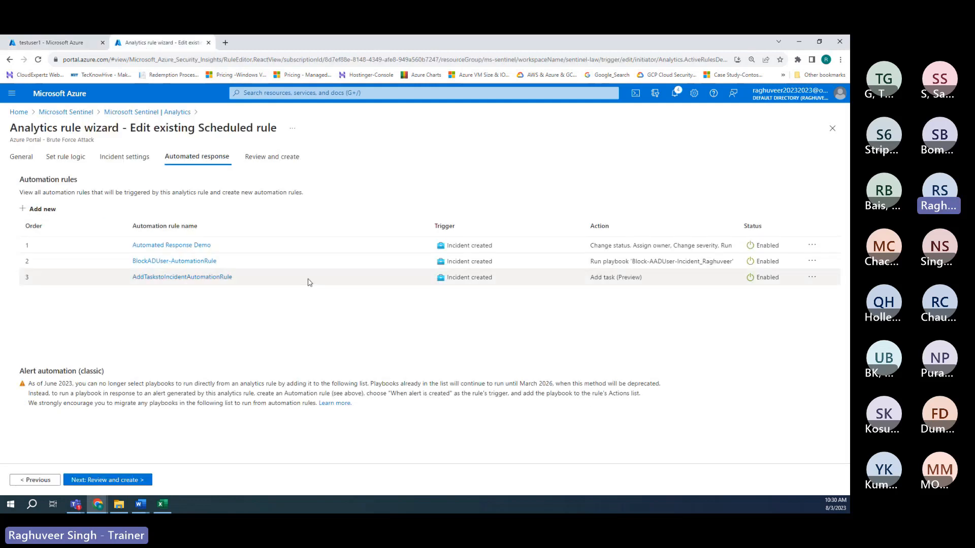
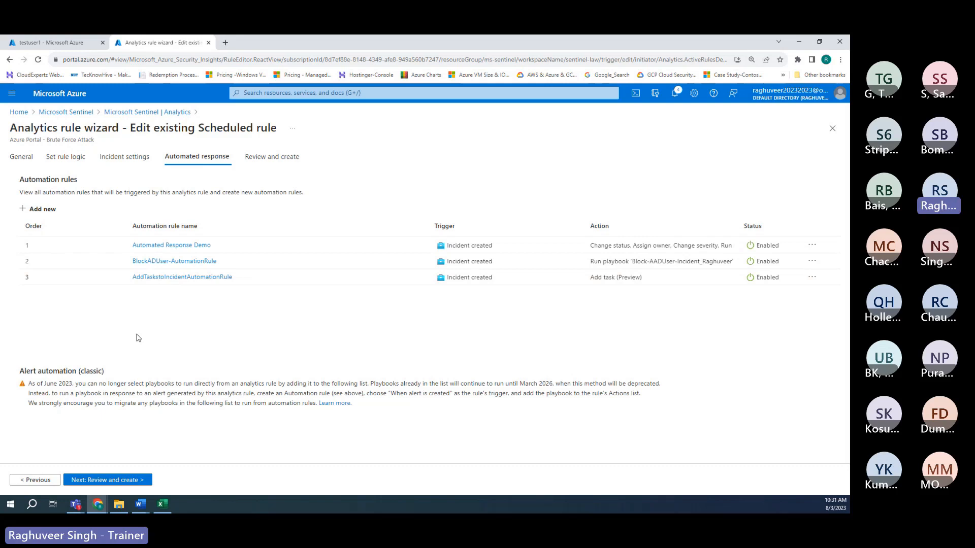
# - Open the Sentinel-LAW workspace and view incidents over 48 hours, 14 days, then 24 hours
pyautogui.click(32, 42)
pyautogui.click(300, 93)
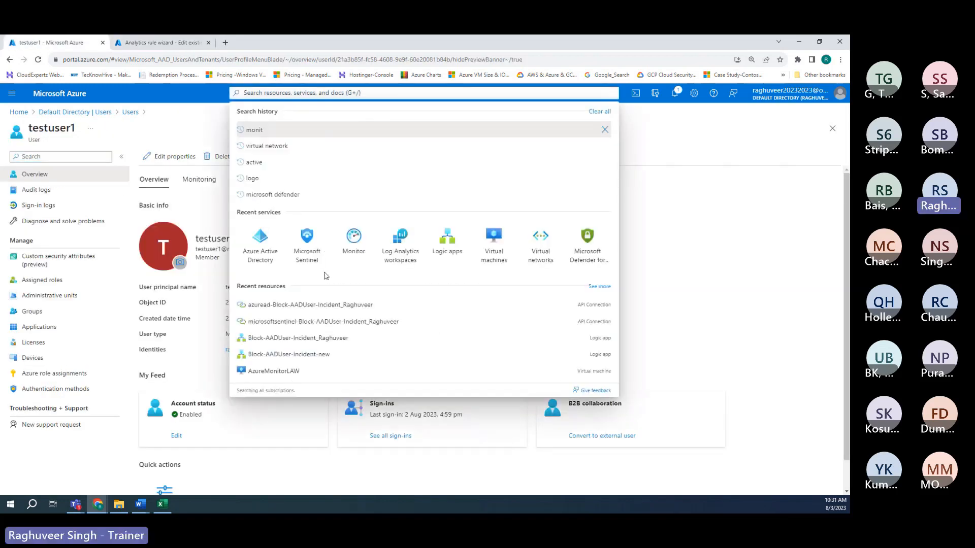
pyautogui.click(311, 244)
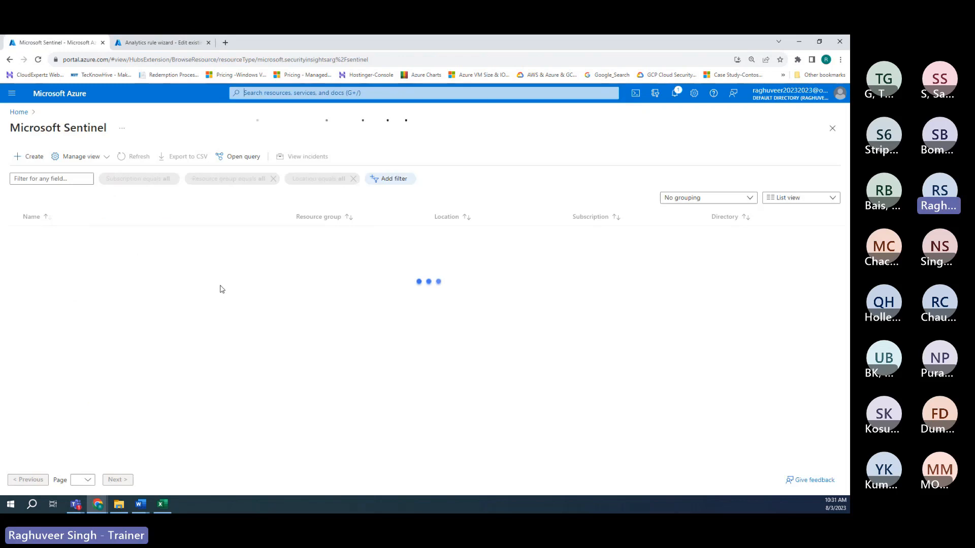
pyautogui.click(65, 234)
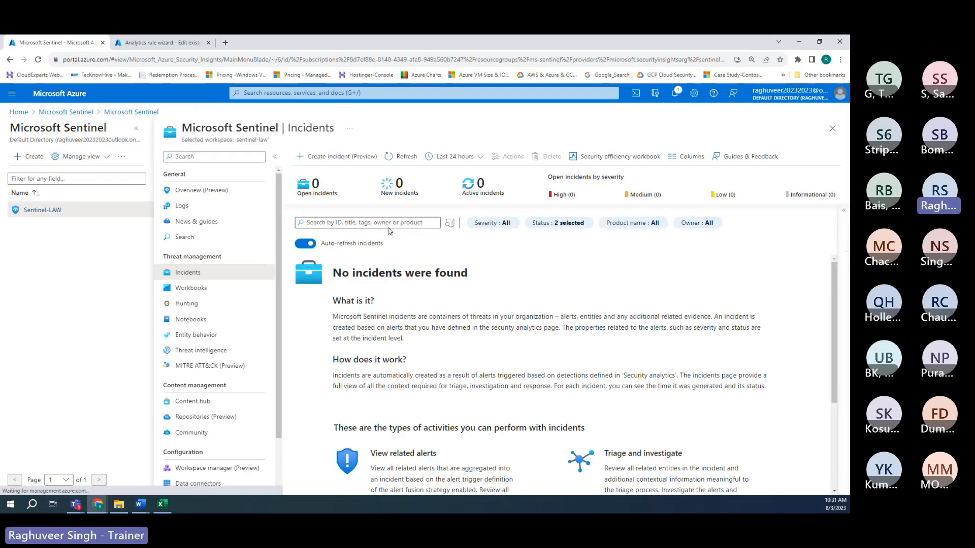
pyautogui.click(455, 162)
pyautogui.click(452, 186)
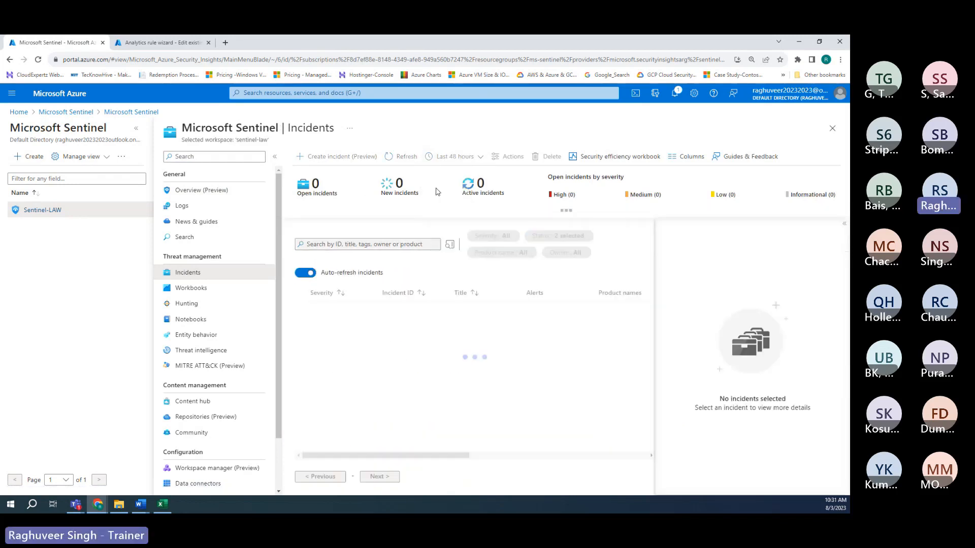
pyautogui.click(453, 156)
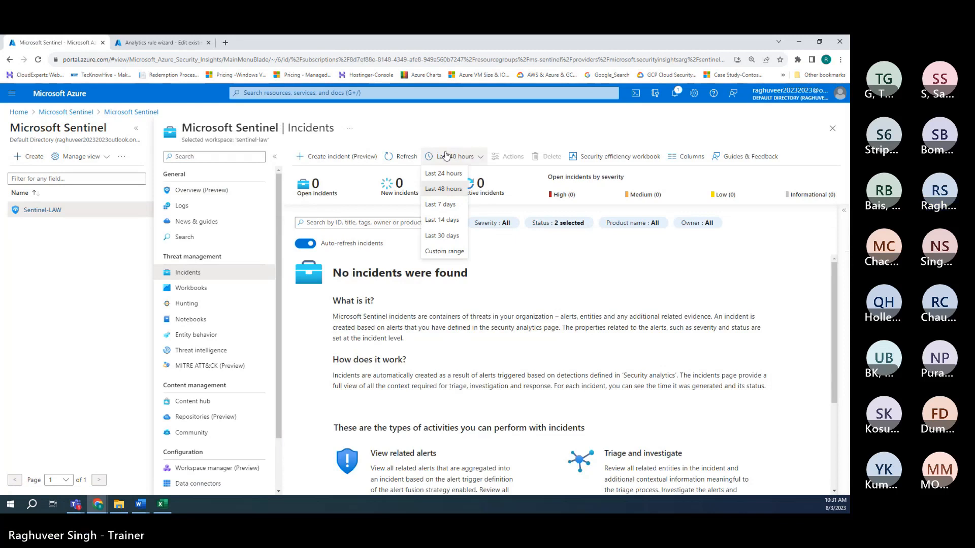
pyautogui.click(441, 221)
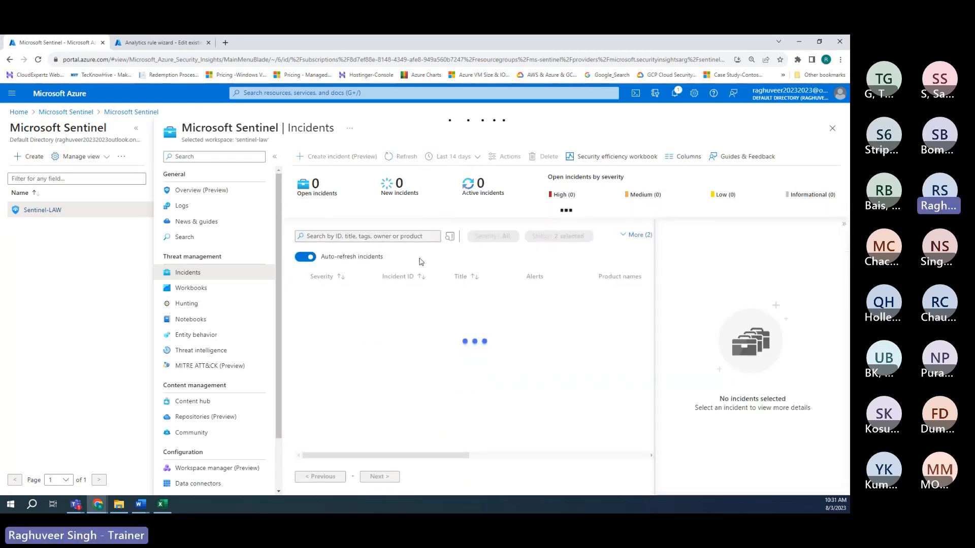
pyautogui.click(451, 156)
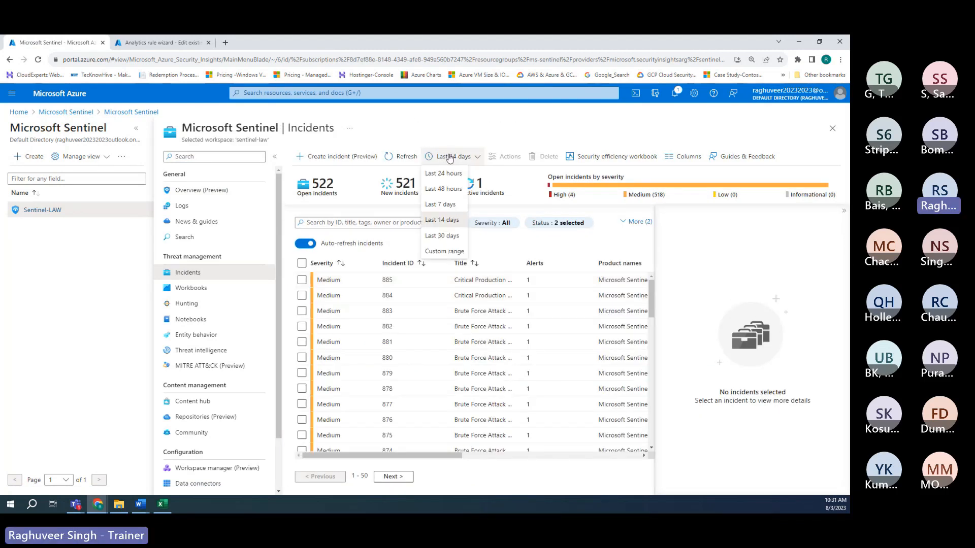
pyautogui.click(444, 172)
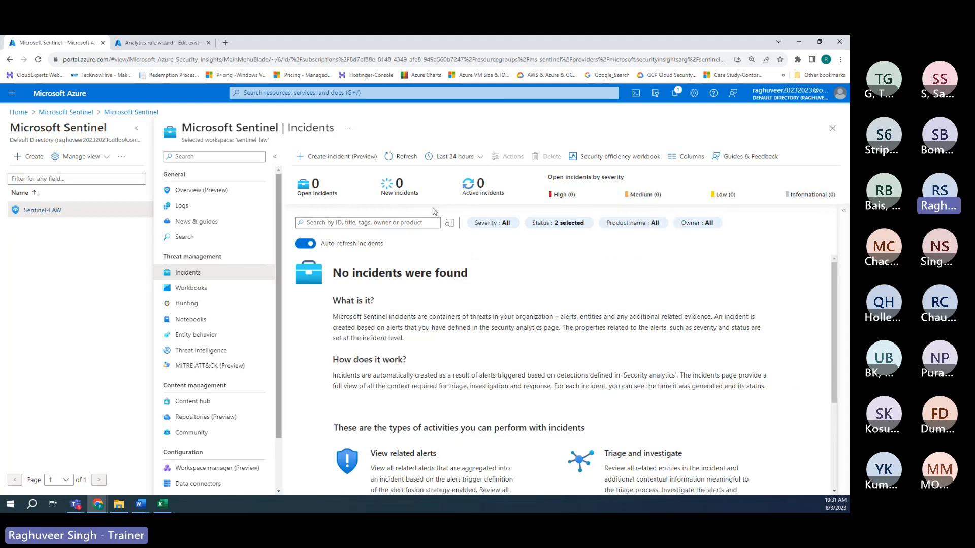
# - Back in the rule wizard, pass validation and save the Brute Force Attack rule
pyautogui.click(152, 43)
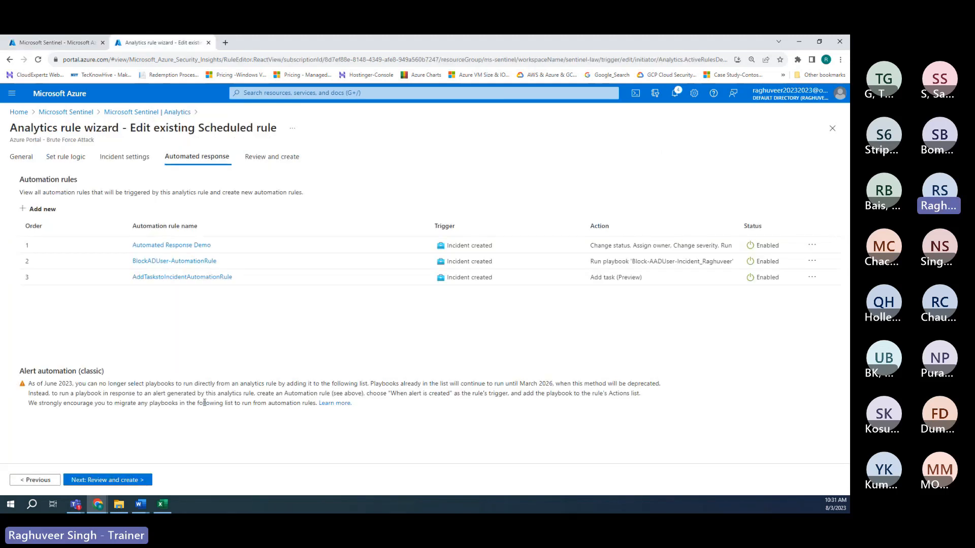
pyautogui.click(110, 485)
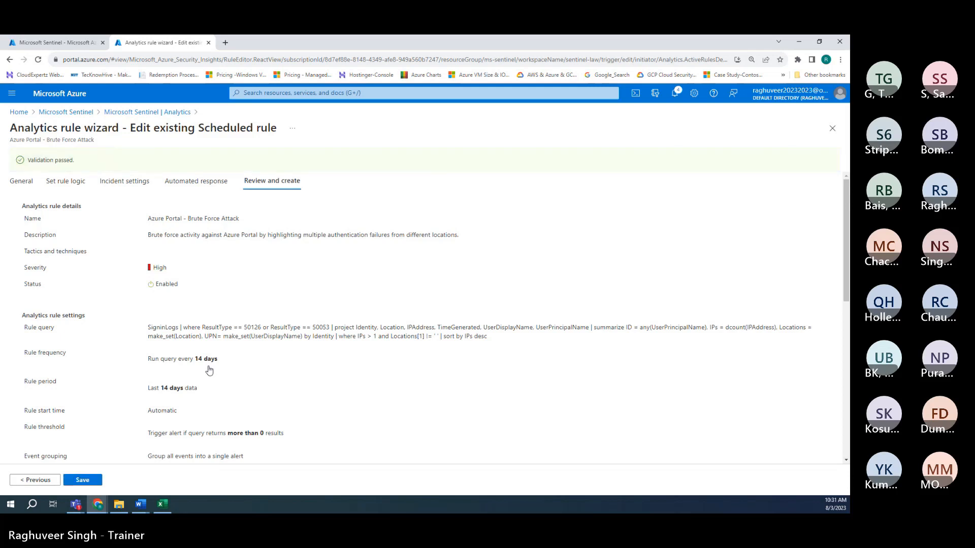
pyautogui.scroll(-3, 209, 370)
pyautogui.click(81, 480)
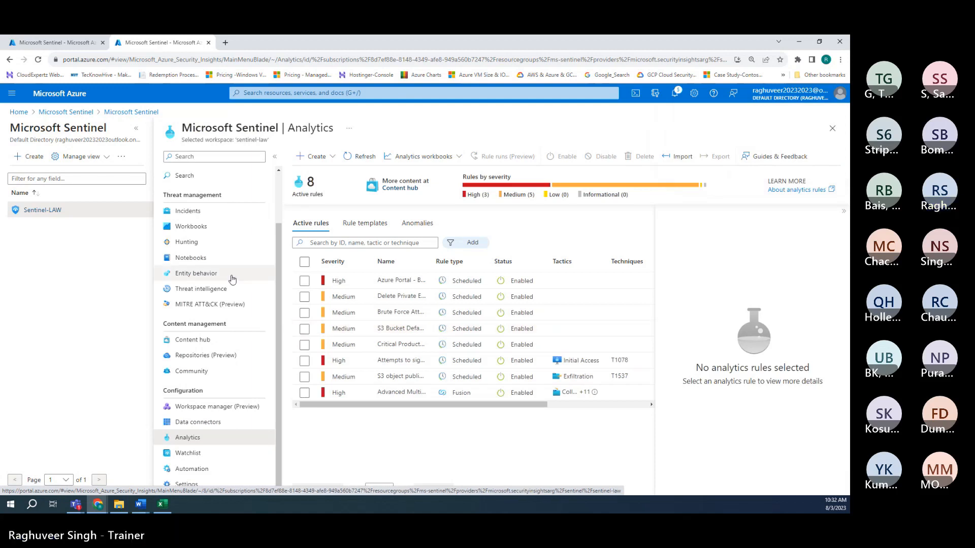
# - Refresh the Incidents list and select incident 1040, Azure Portal - Brute Force Attack, for its summary
pyautogui.click(226, 211)
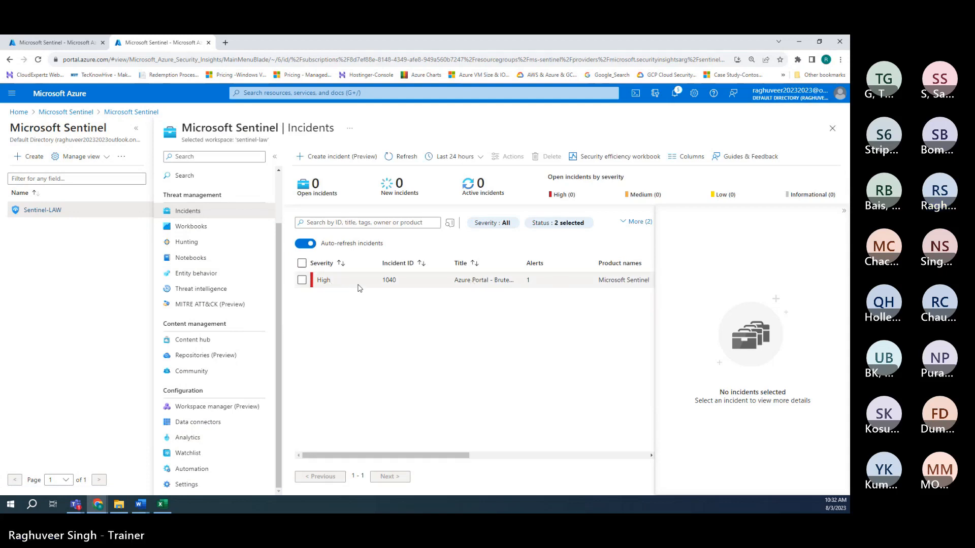
pyautogui.moveTo(351, 456); pyautogui.dragTo(600, 464)
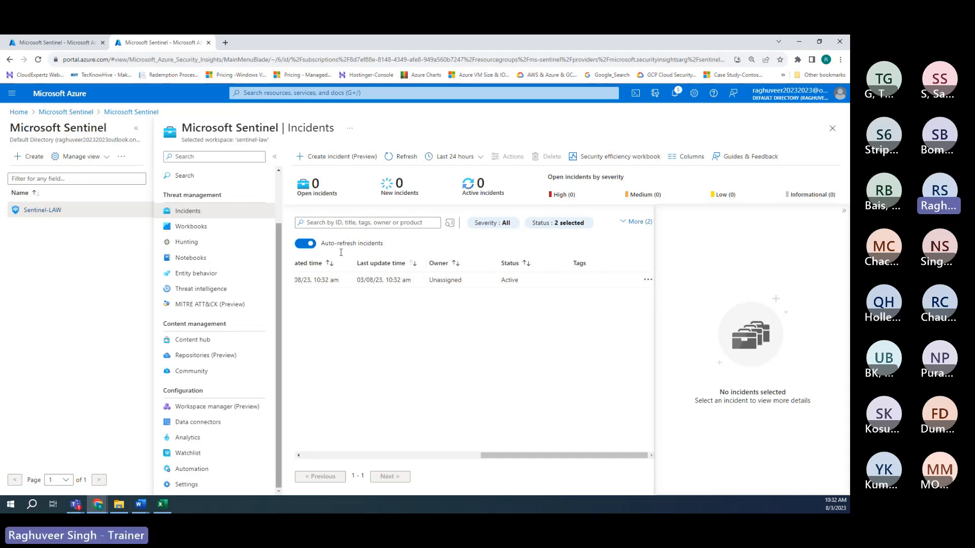
pyautogui.moveTo(485, 455); pyautogui.dragTo(305, 455)
pyautogui.click(38, 60)
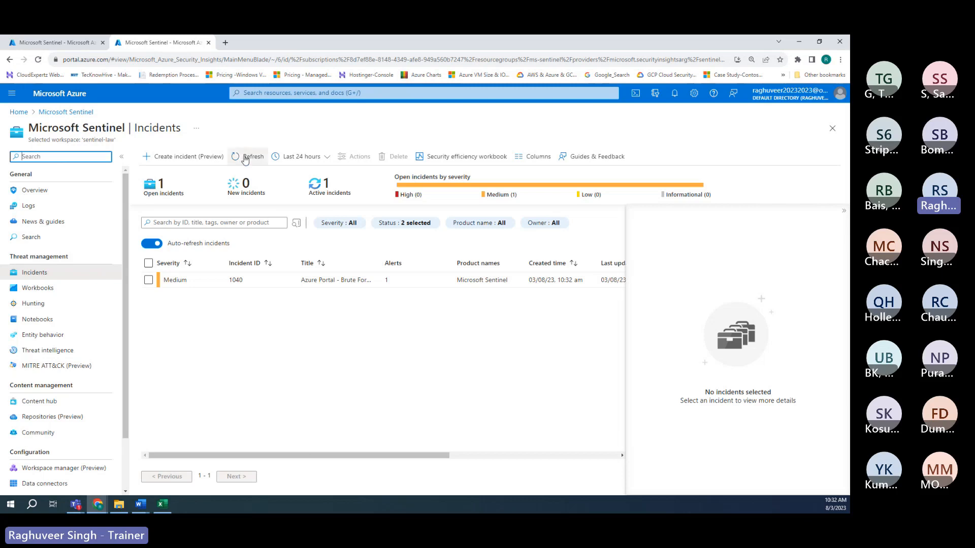
pyautogui.click(154, 282)
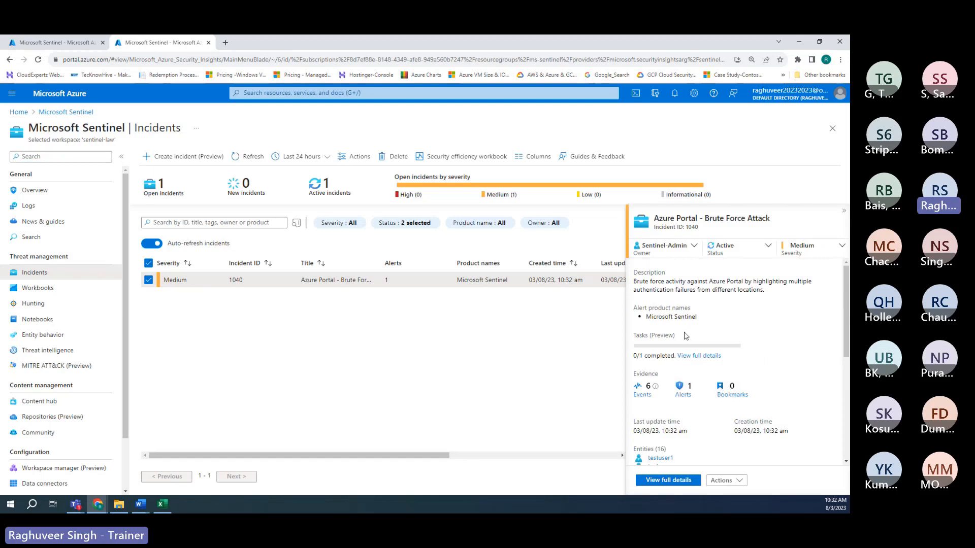
# - Open incident 1040's full page and browse its 16 entities on the Entities tab
pyautogui.click(674, 481)
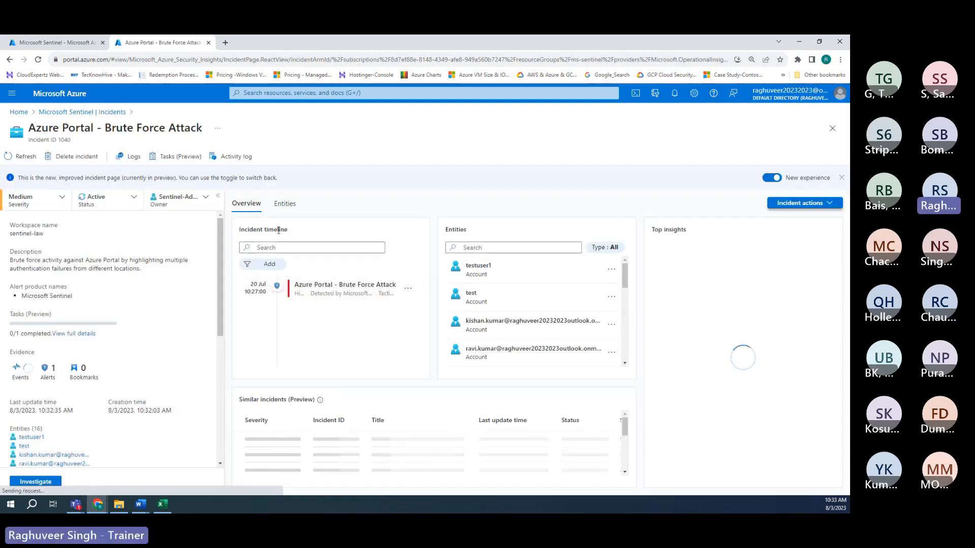
pyautogui.click(280, 205)
pyautogui.scroll(-1, 312, 363)
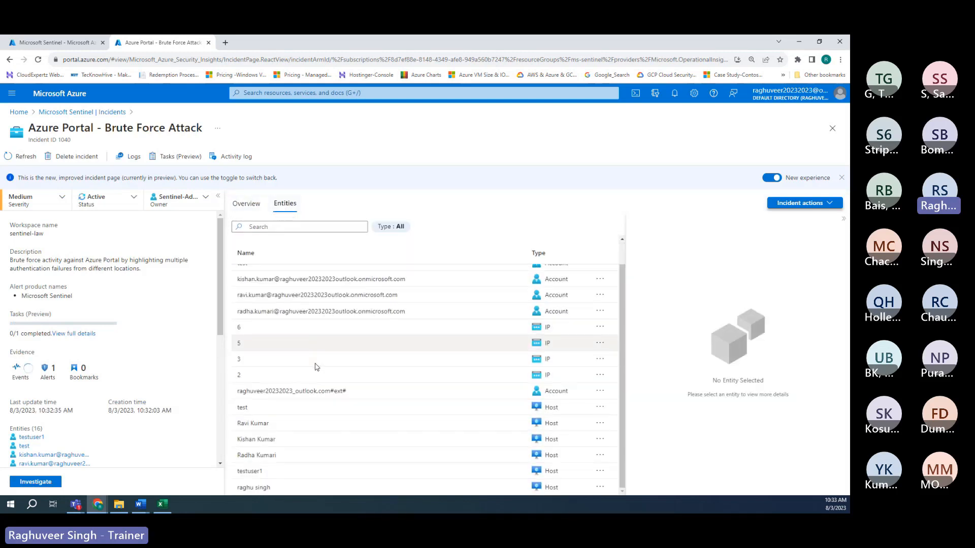
pyautogui.scroll(1, 305, 347)
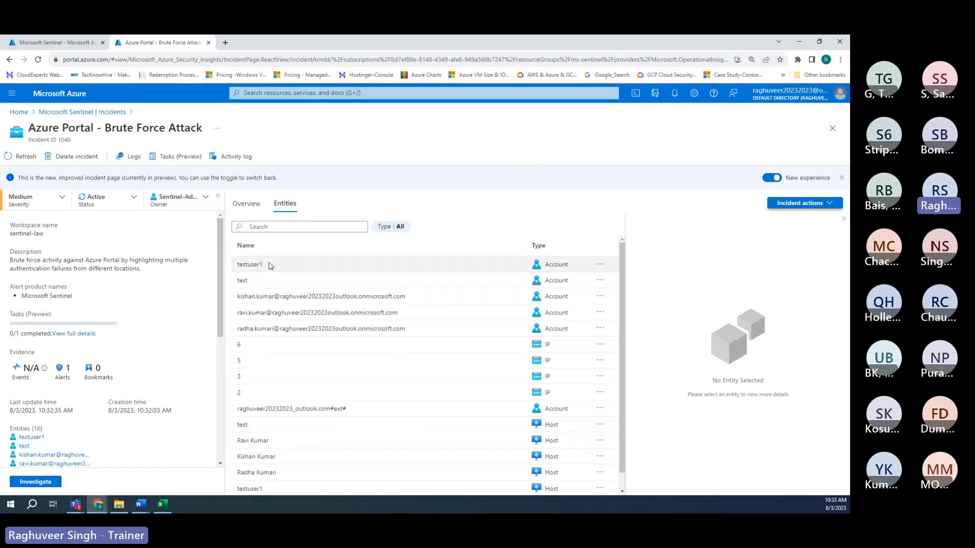
pyautogui.scroll(-1, 284, 375)
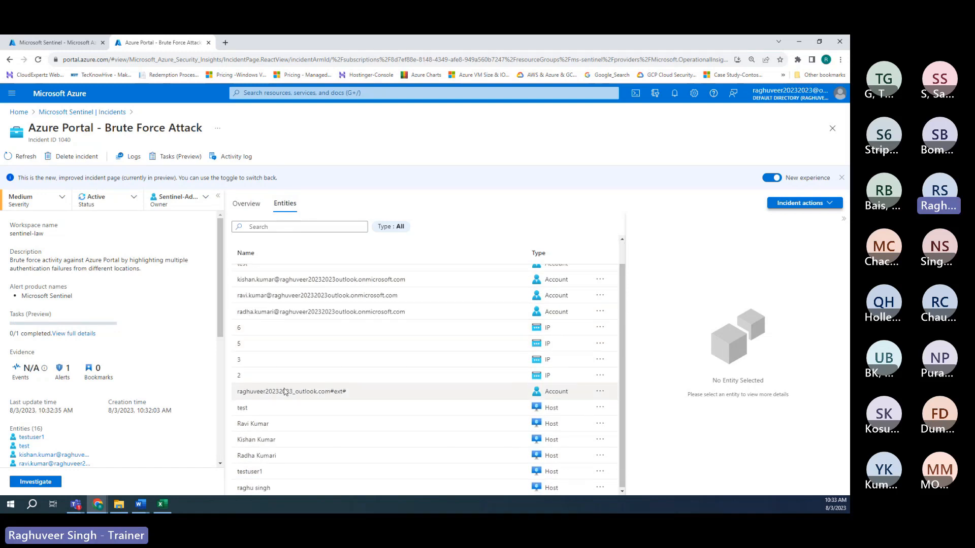
pyautogui.scroll(1, 264, 304)
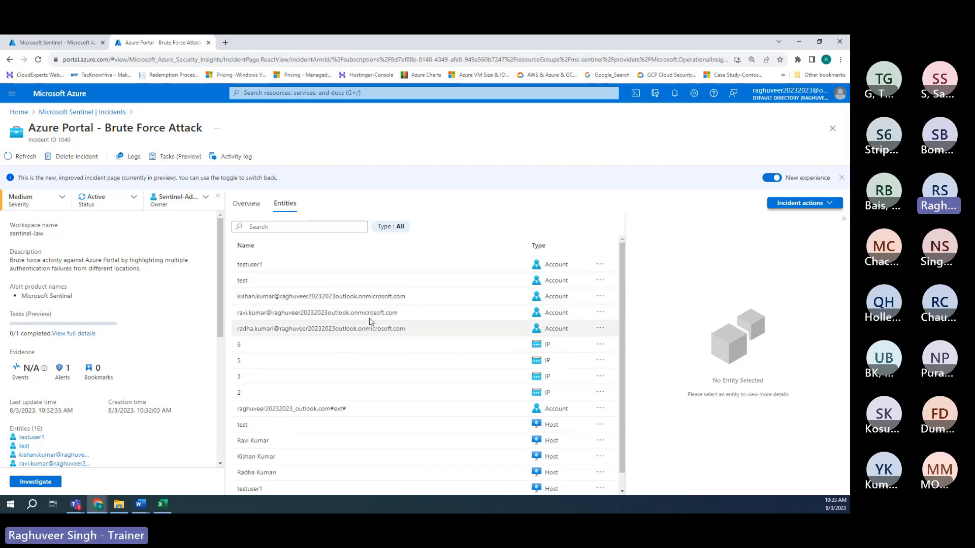
pyautogui.scroll(-1, 322, 406)
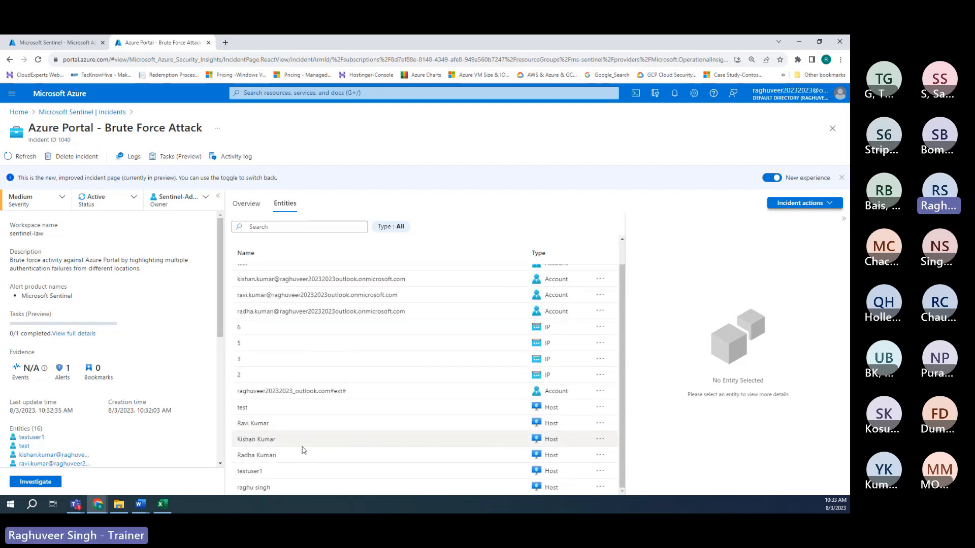
pyautogui.scroll(2, 303, 451)
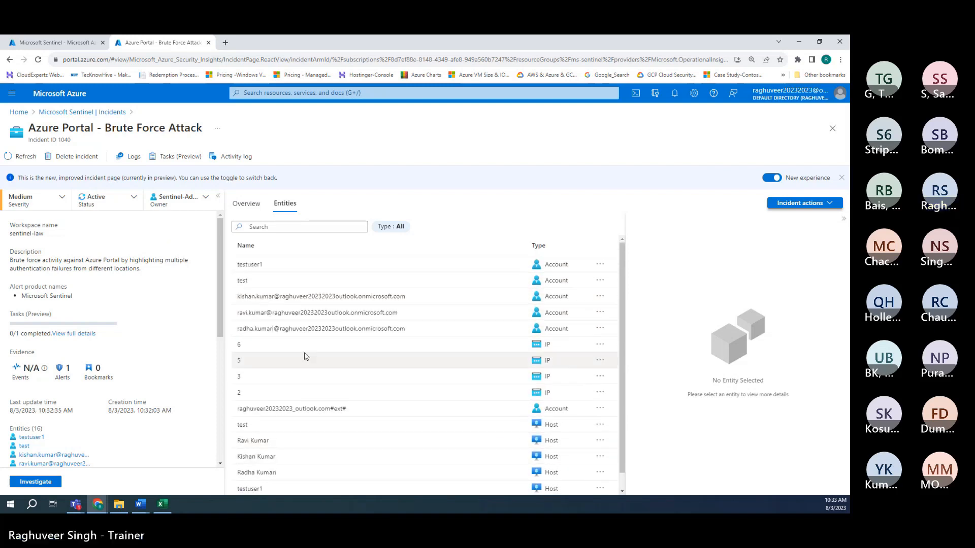
# - View the details of the test and testuser1 account entities
pyautogui.click(253, 282)
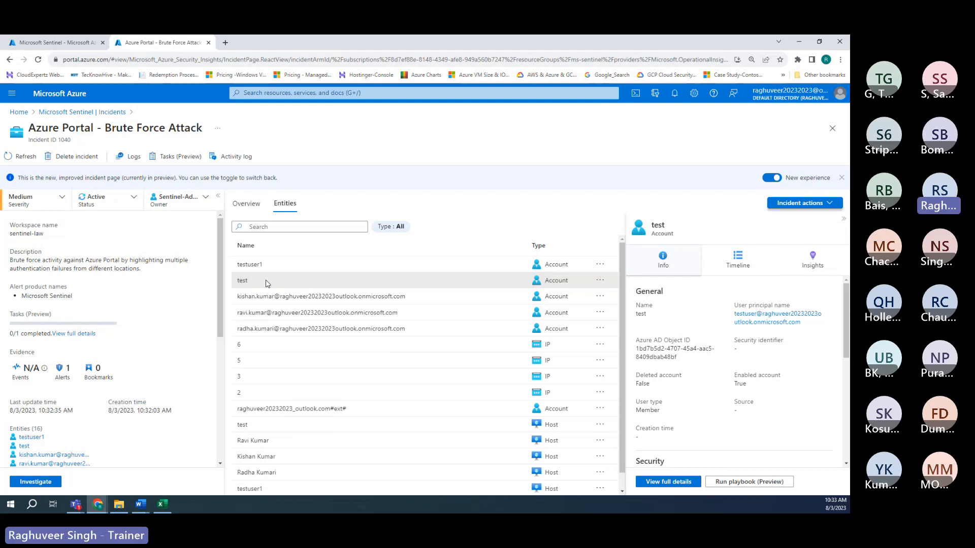
pyautogui.click(248, 266)
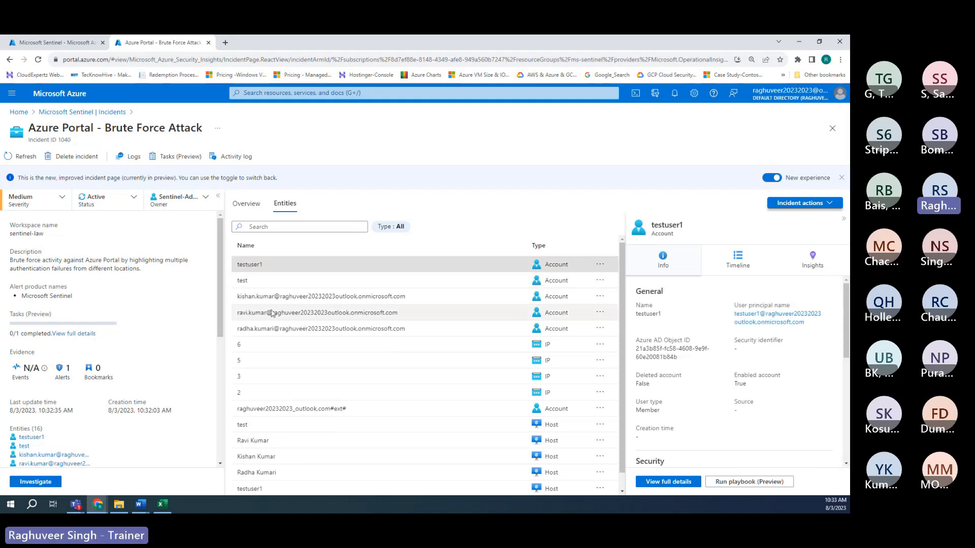
pyautogui.scroll(-1, 282, 361)
pyautogui.scroll(1, 282, 361)
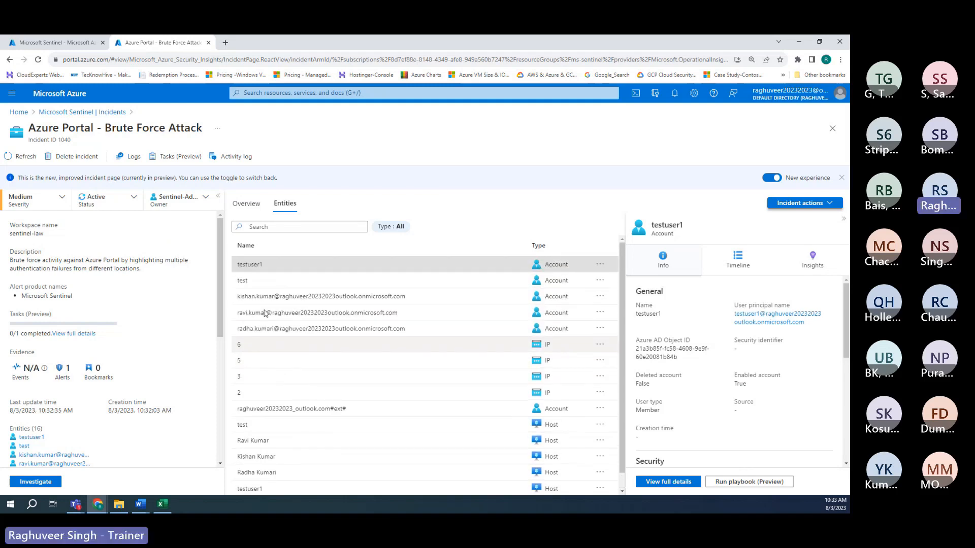
pyautogui.click(256, 94)
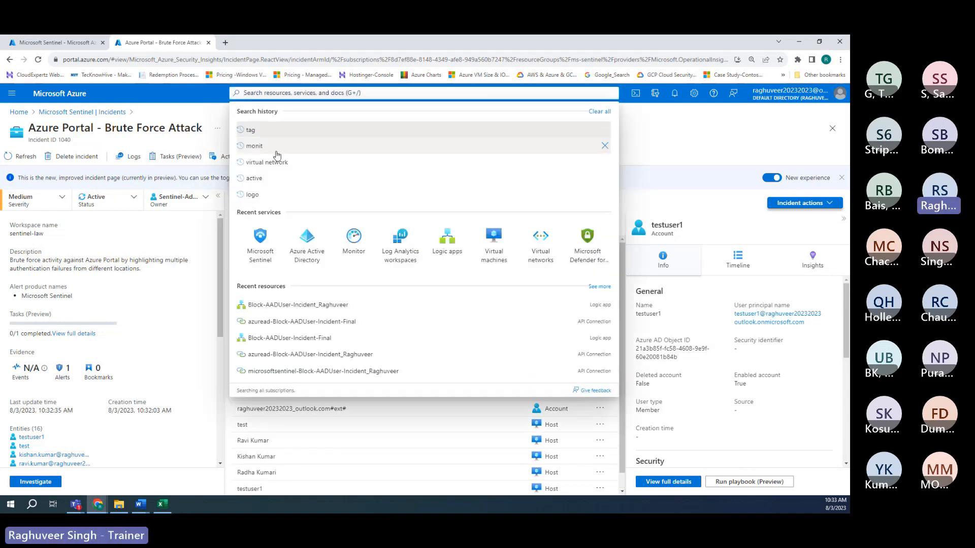
# - In Azure Active Directory Users, open several user profiles to check their account status
pyautogui.click(307, 240)
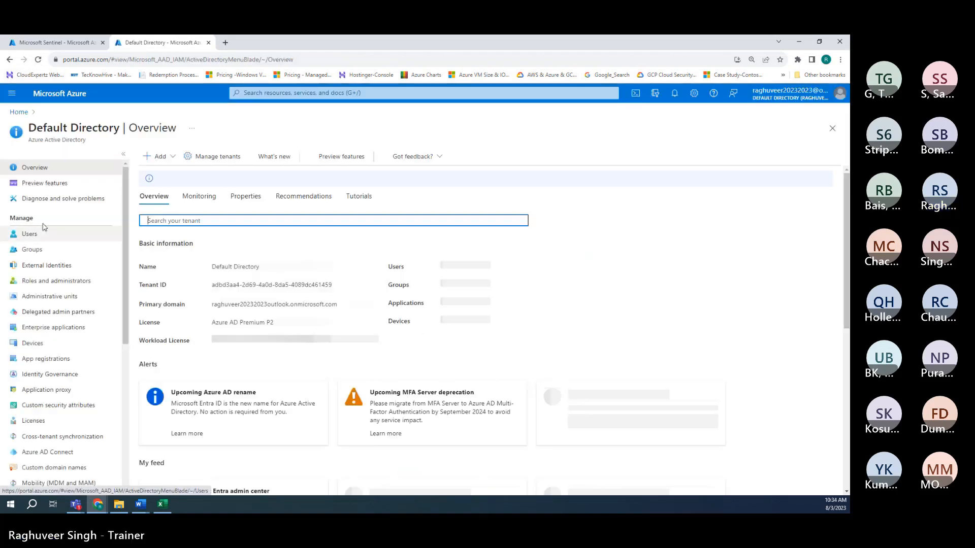
pyautogui.click(20, 242)
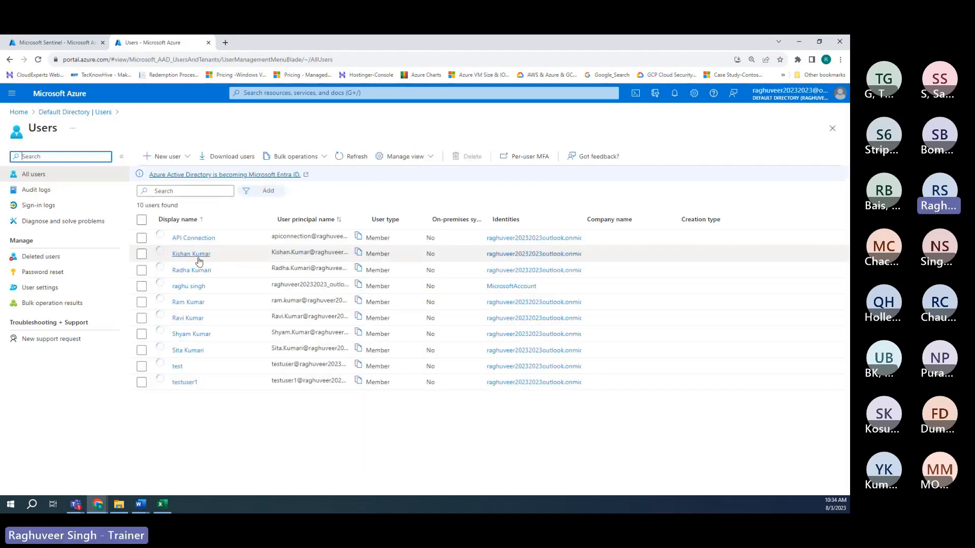
pyautogui.click(229, 255)
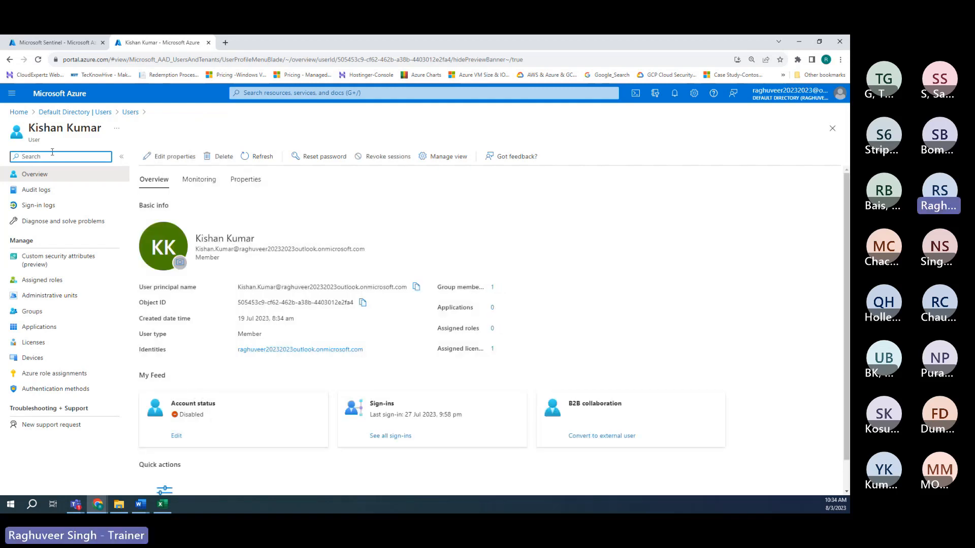
pyautogui.click(131, 112)
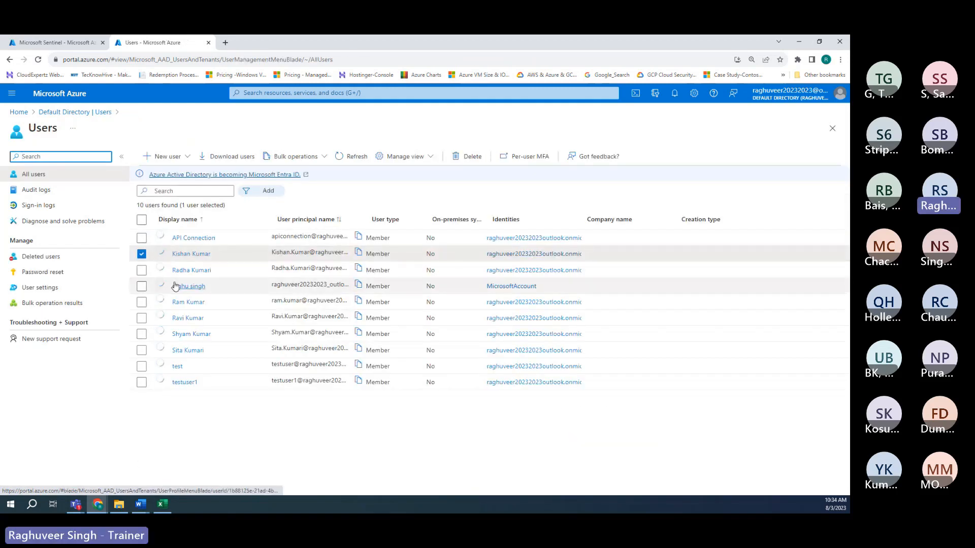
pyautogui.click(189, 271)
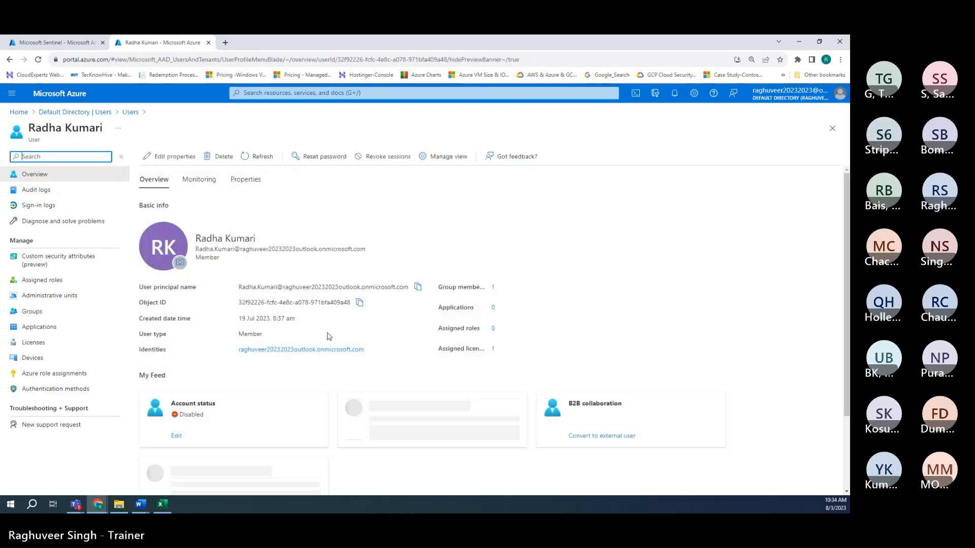
pyautogui.click(130, 115)
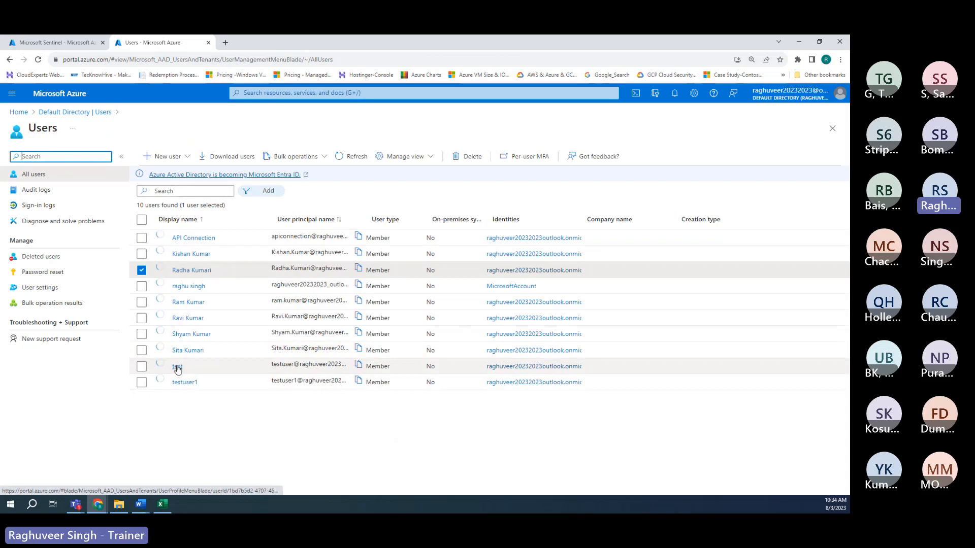
pyautogui.click(183, 382)
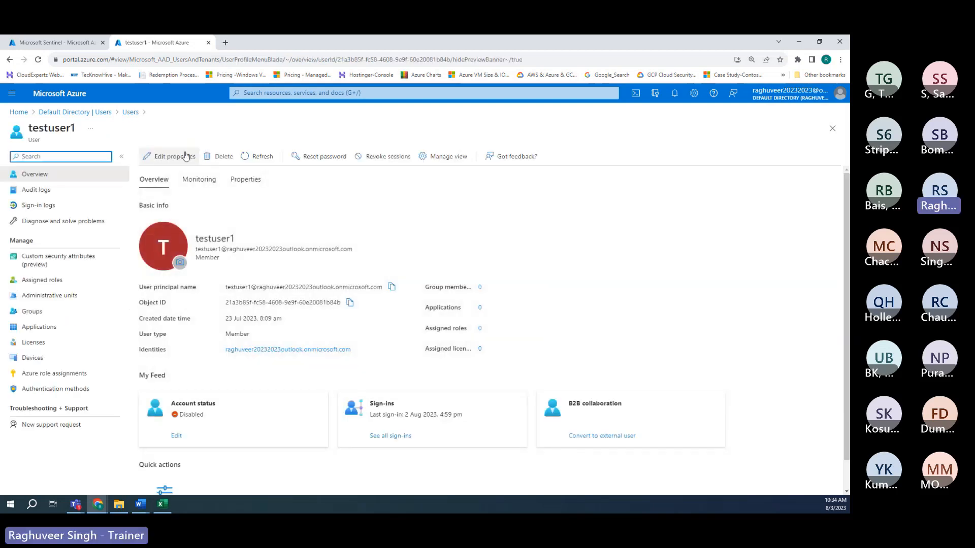
pyautogui.click(131, 112)
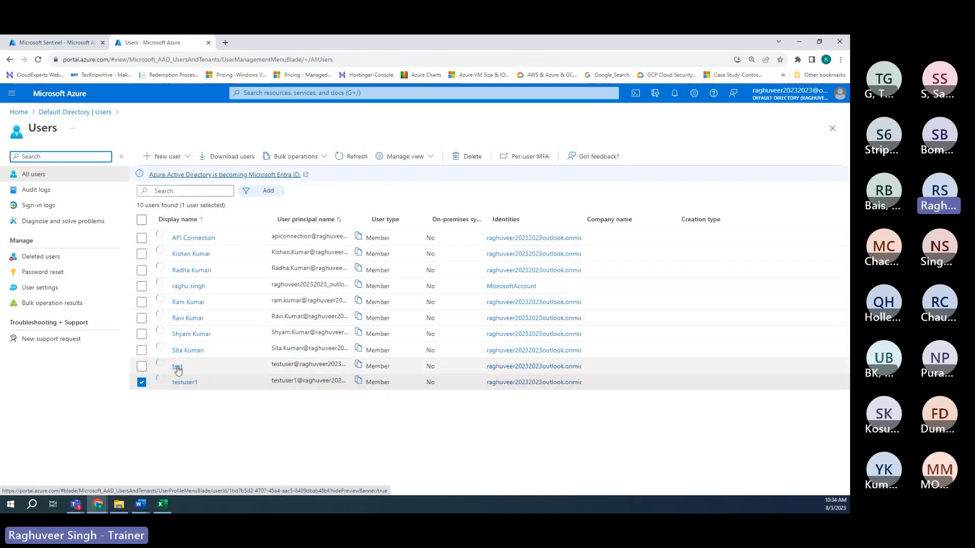
# - Check the test account's Azure role assignments, noting Contributor, then open another user's profile
pyautogui.click(177, 368)
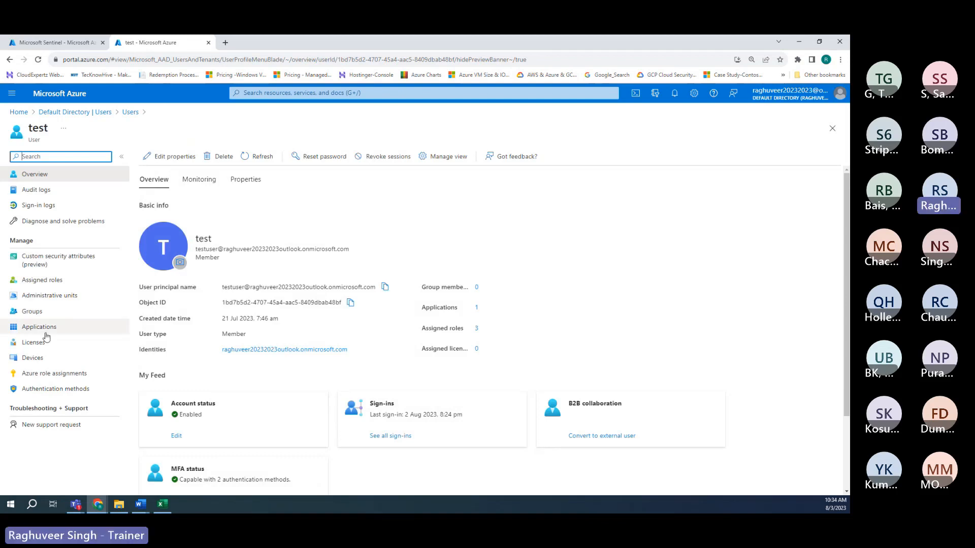
pyautogui.click(46, 374)
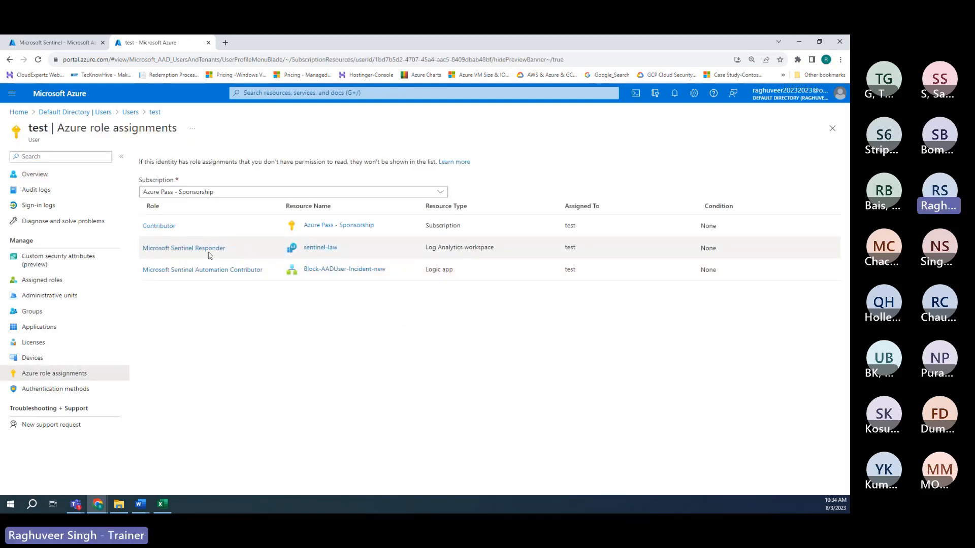
pyautogui.doubleClick(179, 226)
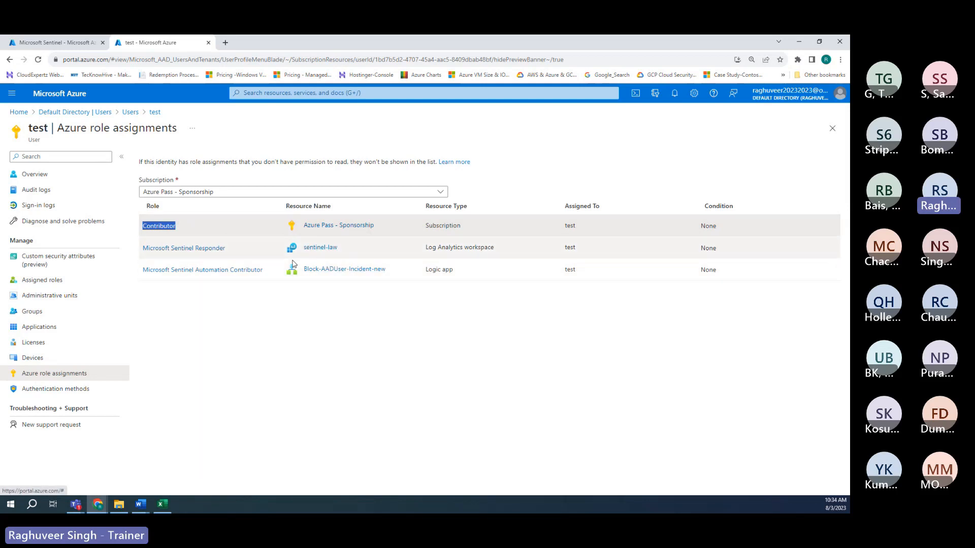
pyautogui.click(130, 112)
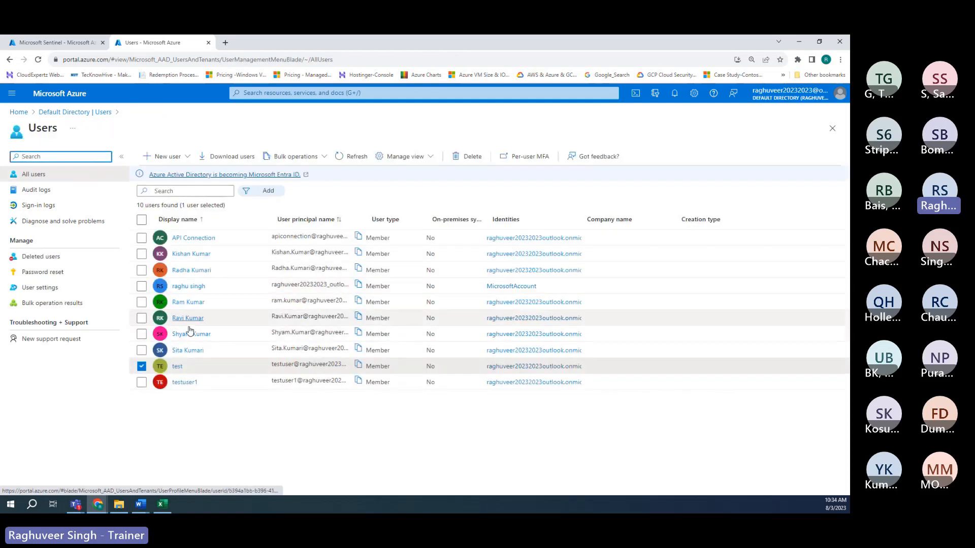
pyautogui.click(186, 318)
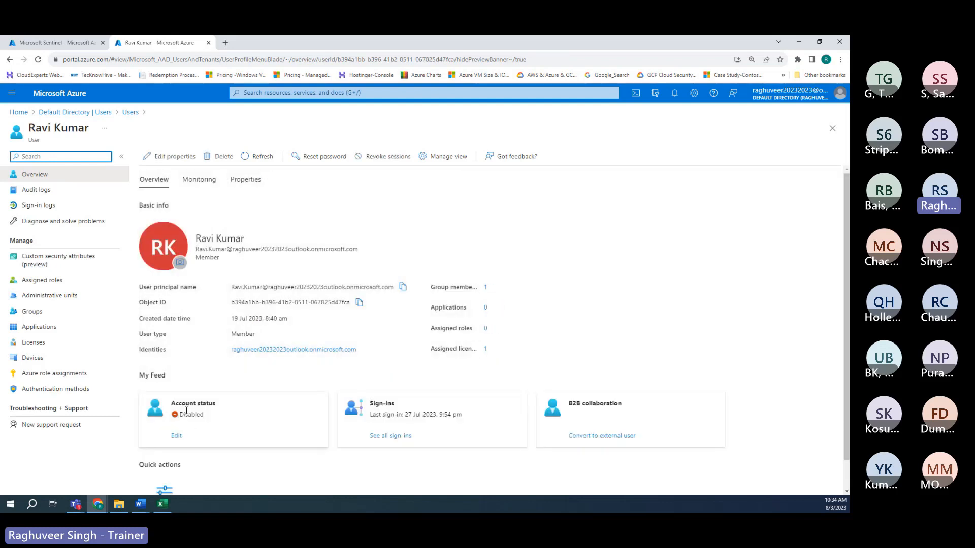
# - Review the Medium incident 1040's details down to its entities in Sentinel
pyautogui.click(71, 42)
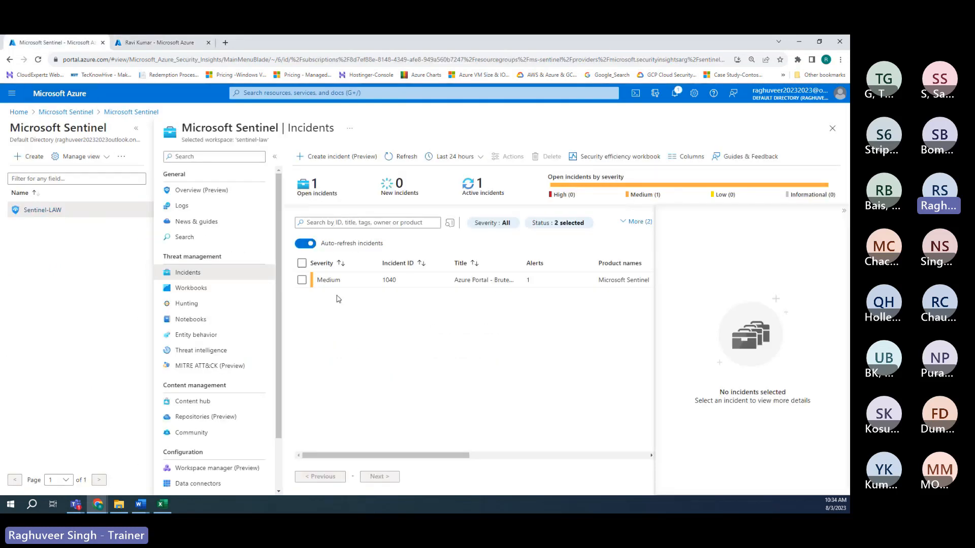
pyautogui.click(302, 280)
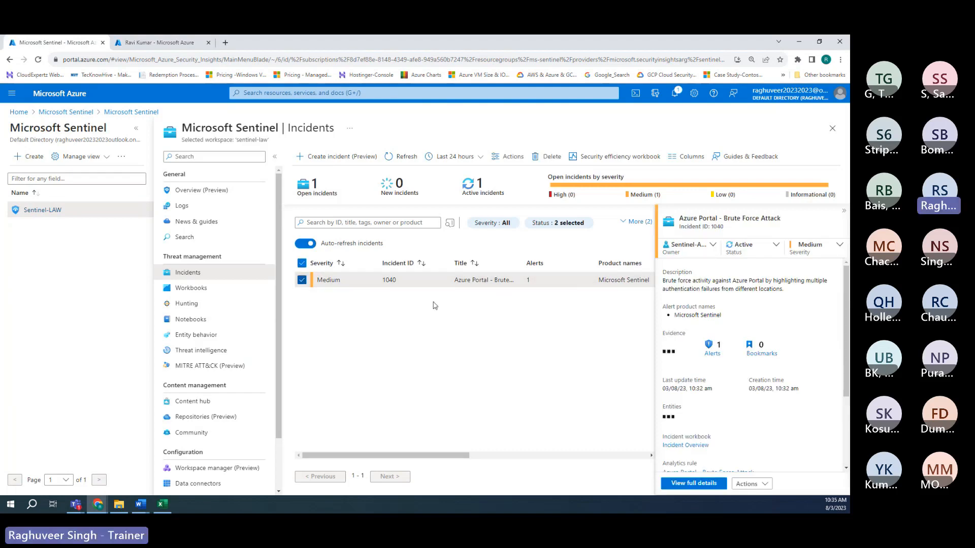
pyautogui.scroll(-2, 693, 455)
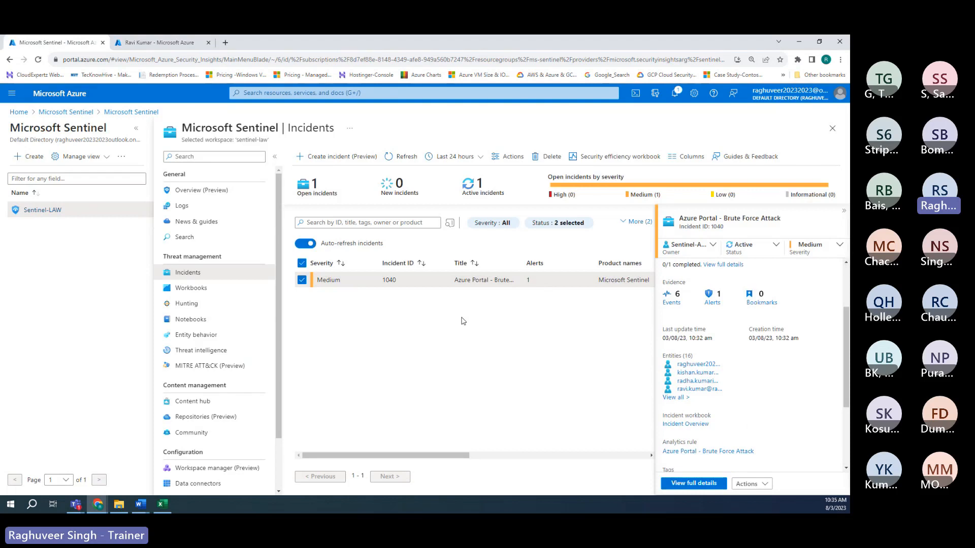
pyautogui.click(158, 43)
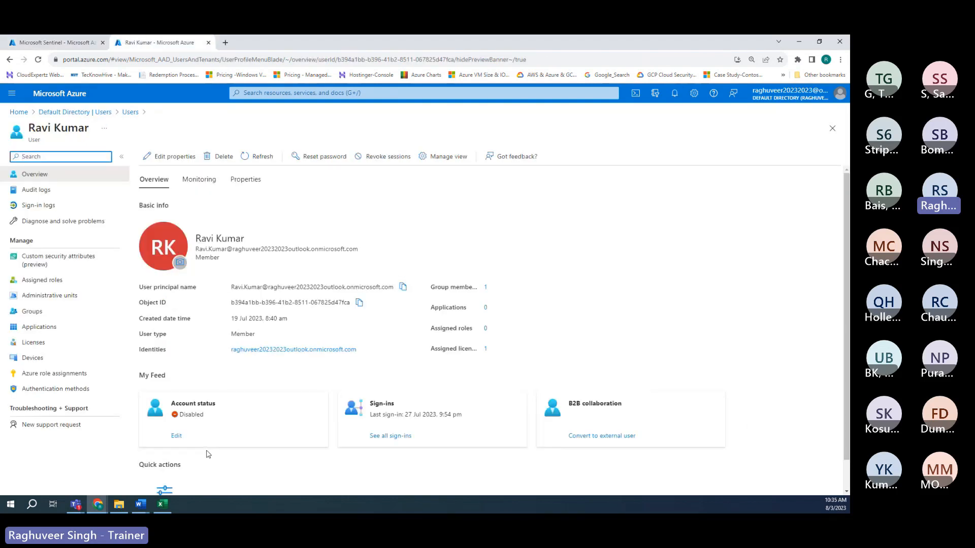
# - From Logic apps, open the Block-AADUser-Incident app's failed 10:32 am run
pyautogui.click(278, 91)
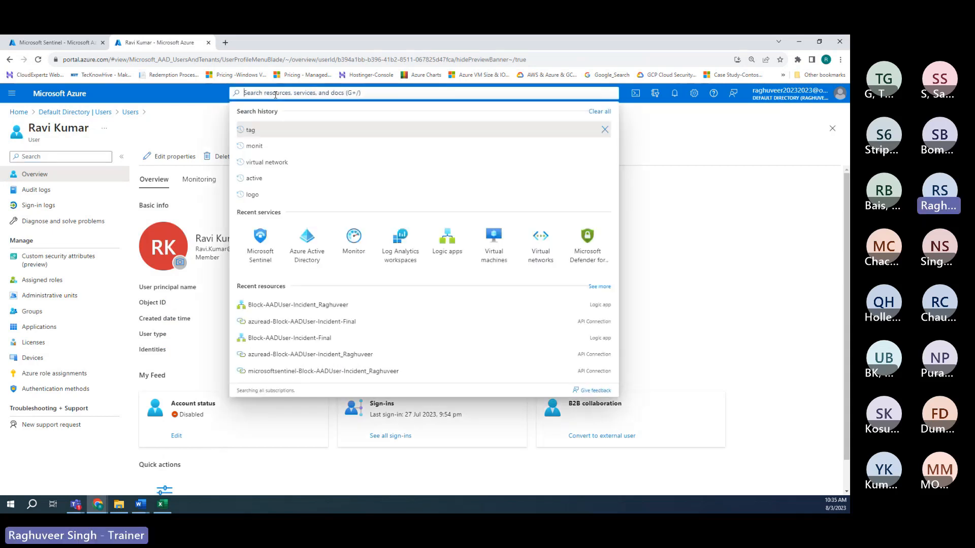
pyautogui.click(445, 244)
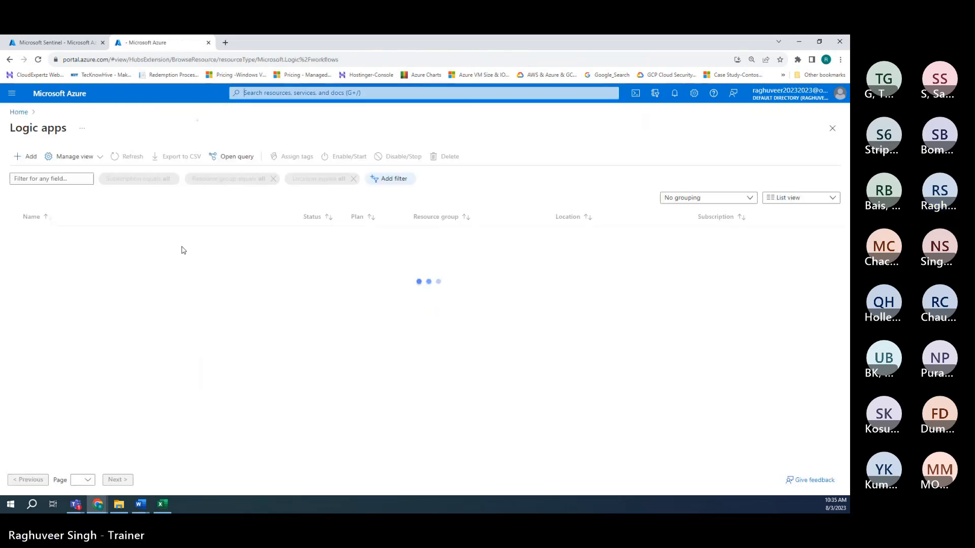
pyautogui.click(85, 280)
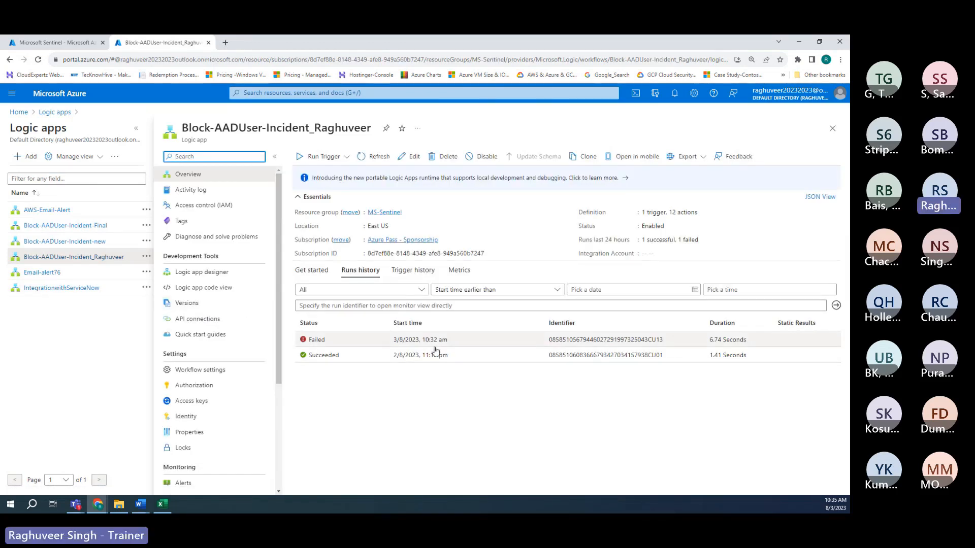
pyautogui.click(339, 344)
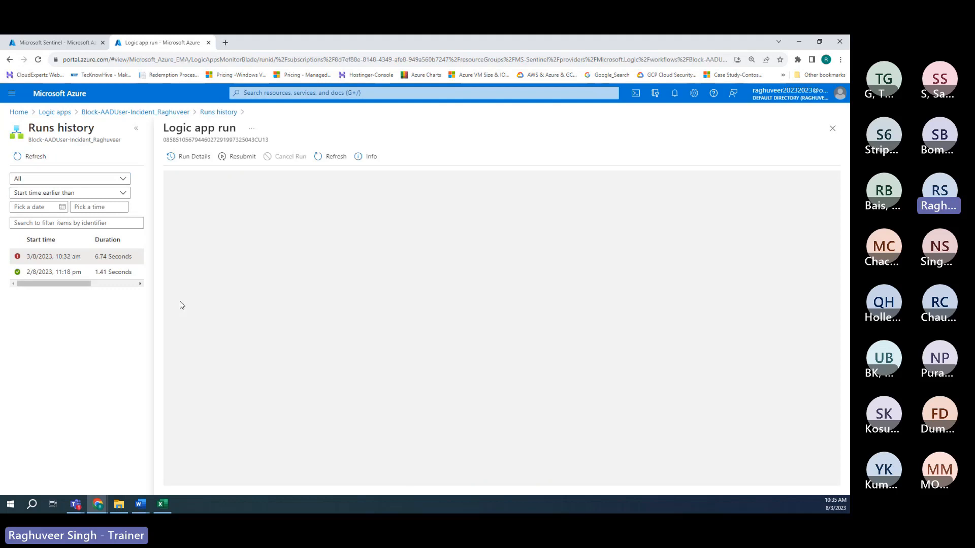
# - Expand the For each loop and inspect the disable-user step's inputs and outputs
pyautogui.click(638, 266)
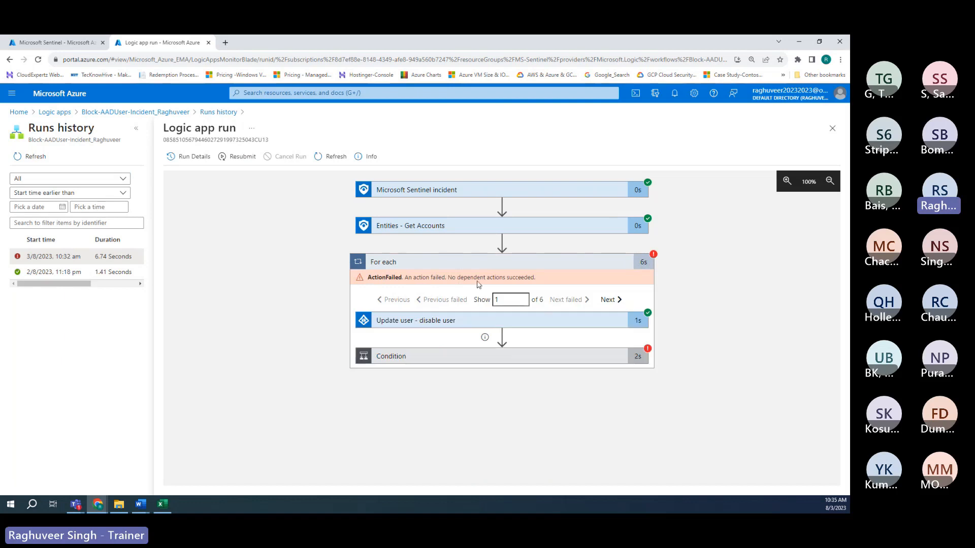
pyautogui.click(444, 322)
pyautogui.scroll(-2, 397, 317)
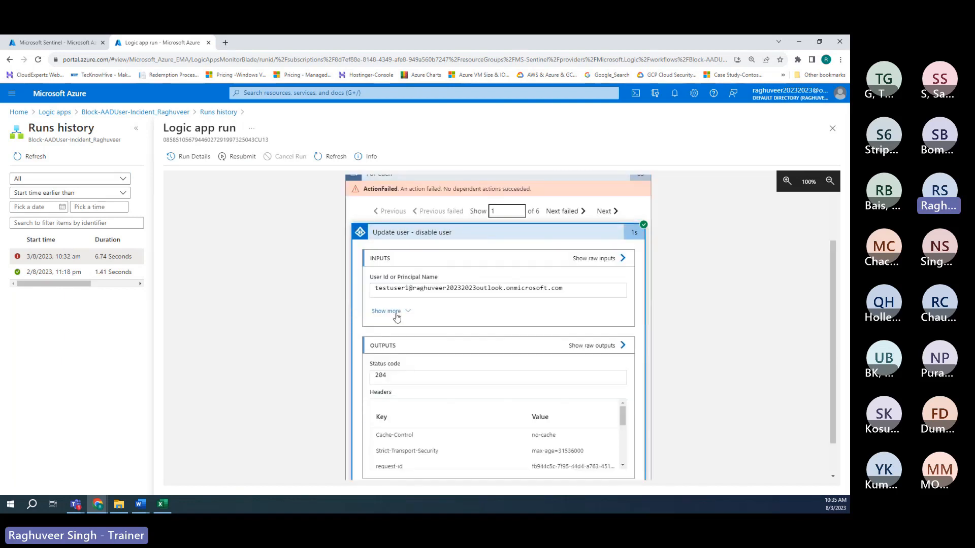
pyautogui.scroll(-1, 383, 297)
pyautogui.scroll(-5, 410, 361)
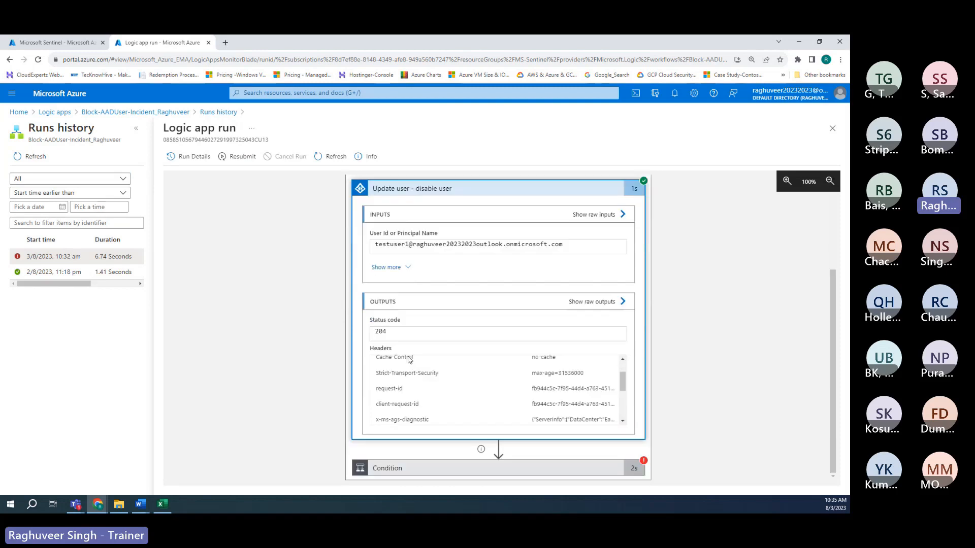
pyautogui.scroll(5, 477, 404)
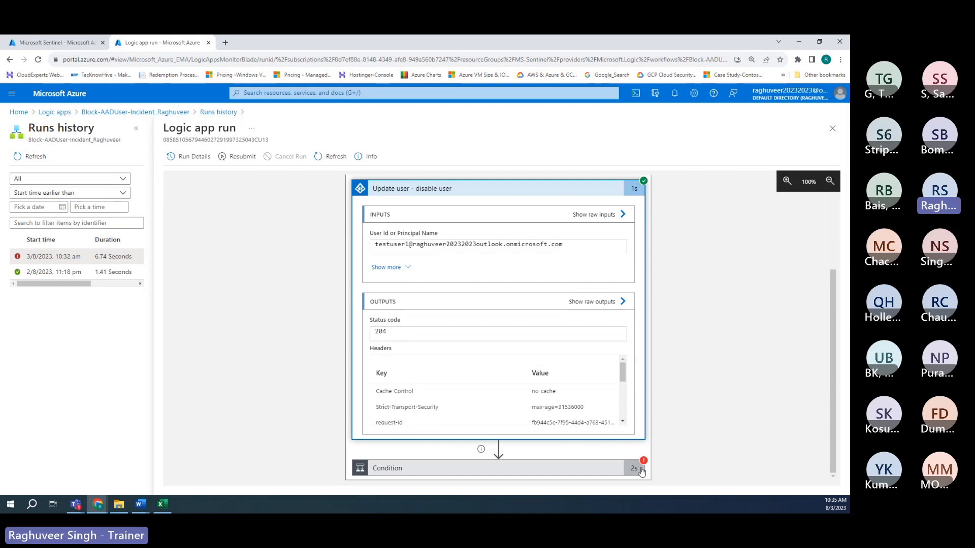
pyautogui.scroll(-4, 513, 392)
pyautogui.scroll(3, 643, 324)
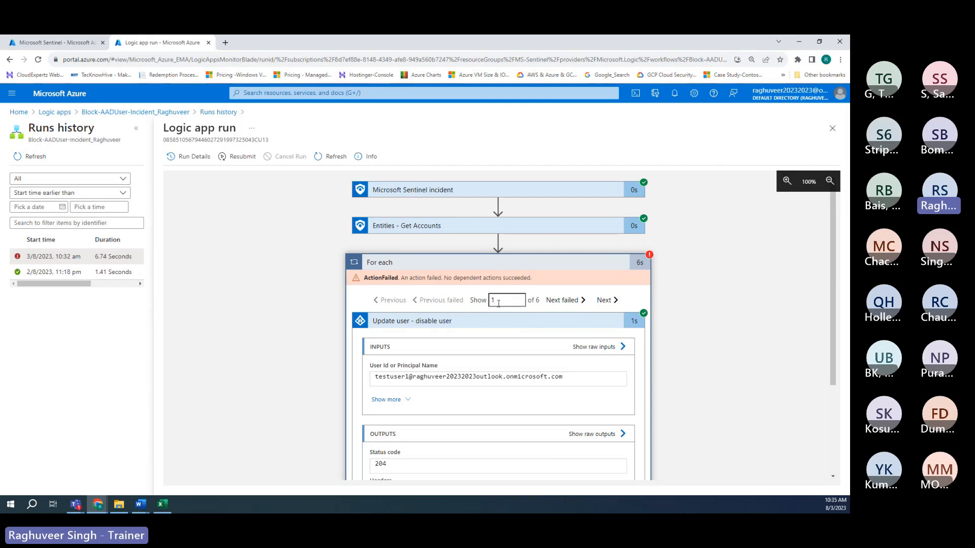
pyautogui.scroll(-1, 492, 331)
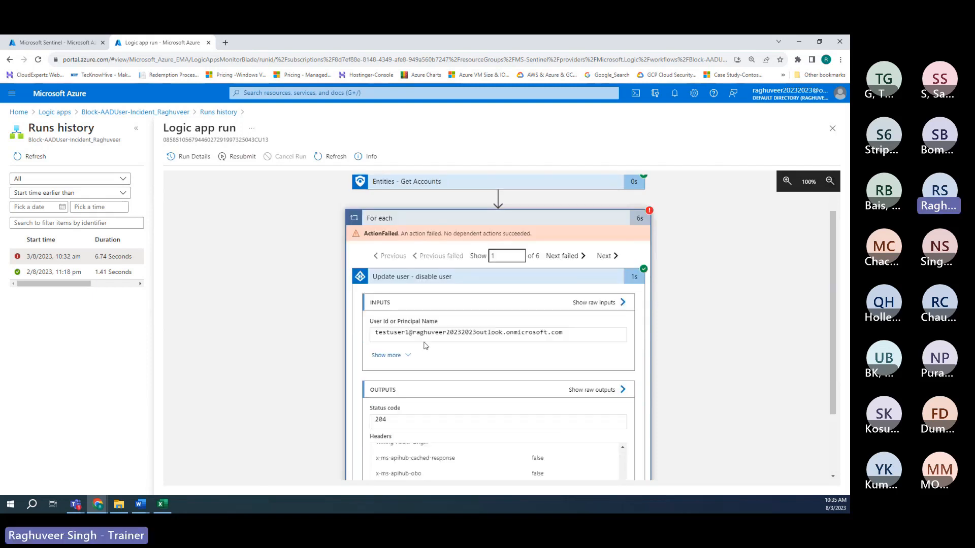
pyautogui.scroll(-2, 455, 376)
pyautogui.scroll(3, 437, 399)
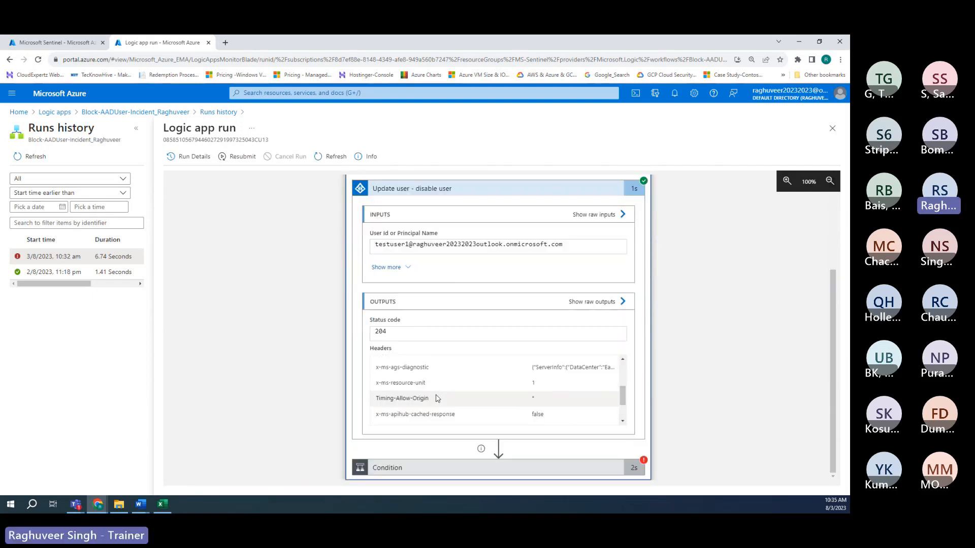
pyautogui.scroll(3, 446, 294)
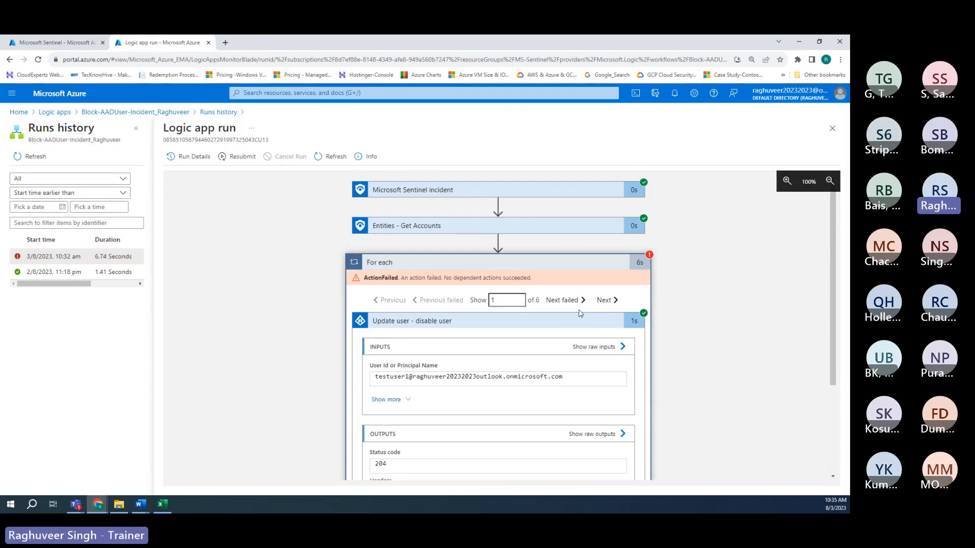
# - Step through the next failed iterations to iteration 4 of 6, showing the Forbidden error
pyautogui.click(584, 304)
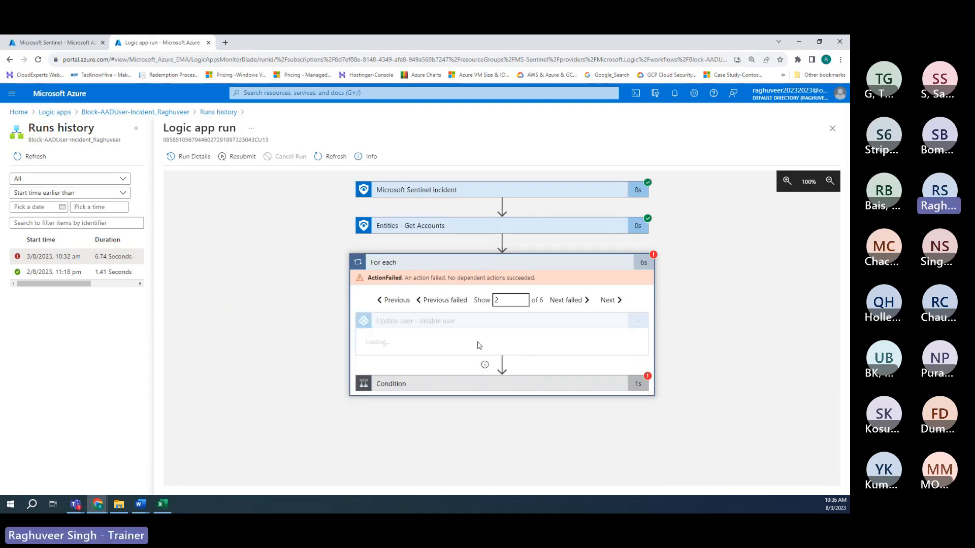
pyautogui.scroll(-2, 392, 323)
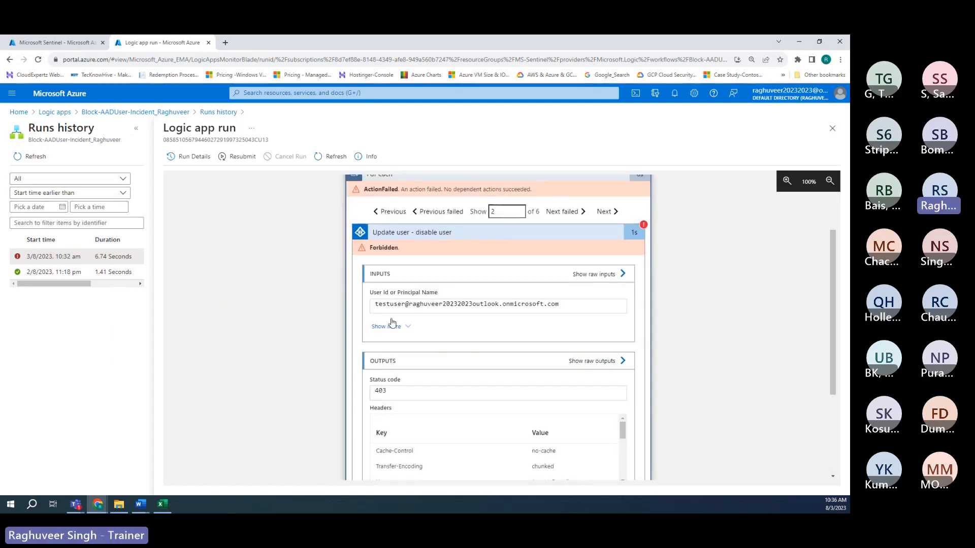
pyautogui.scroll(-5, 418, 314)
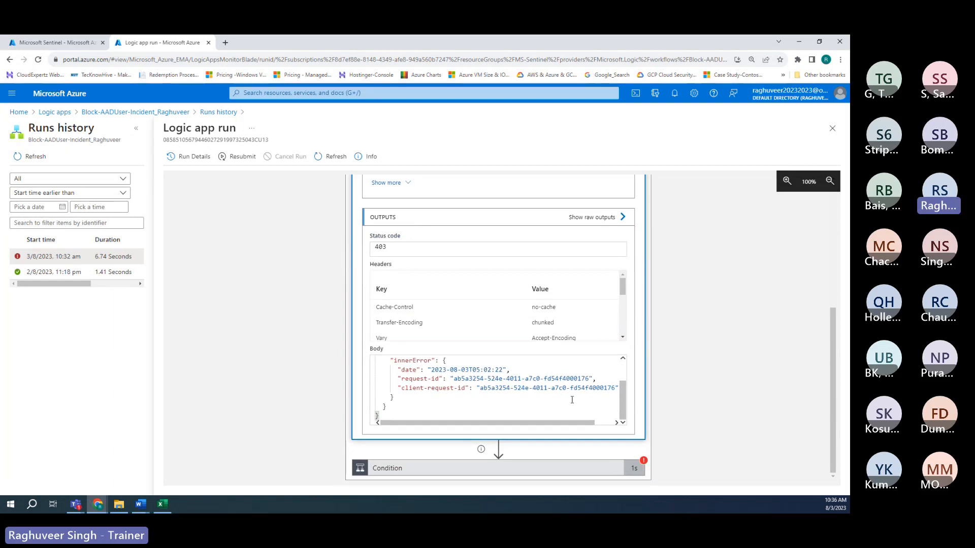
pyautogui.scroll(5, 564, 229)
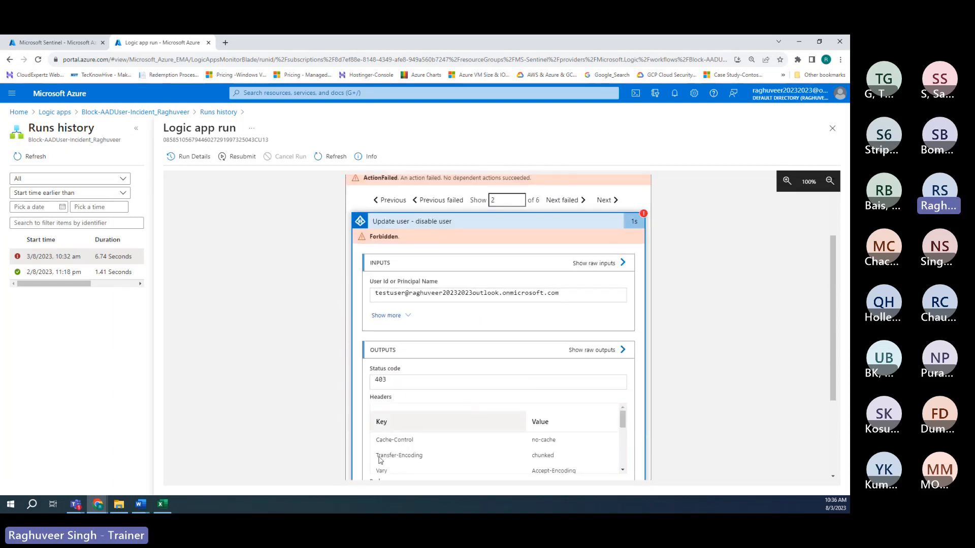
pyautogui.click(546, 236)
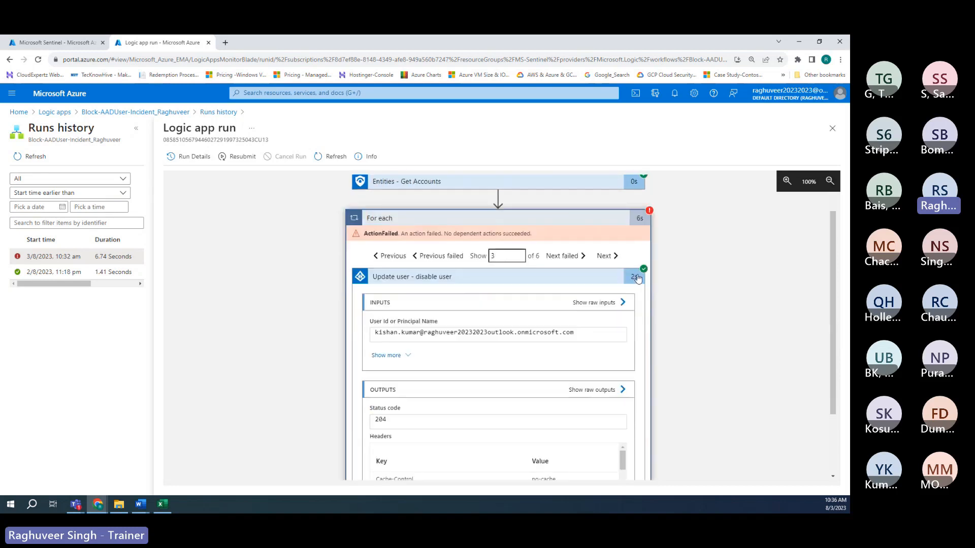
pyautogui.scroll(-1, 549, 328)
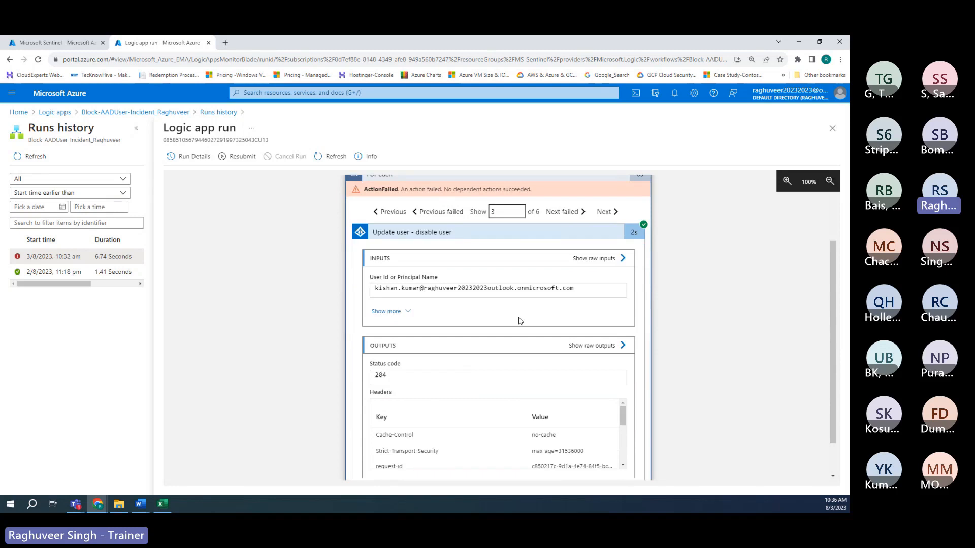
pyautogui.scroll(2, 520, 321)
pyautogui.click(592, 307)
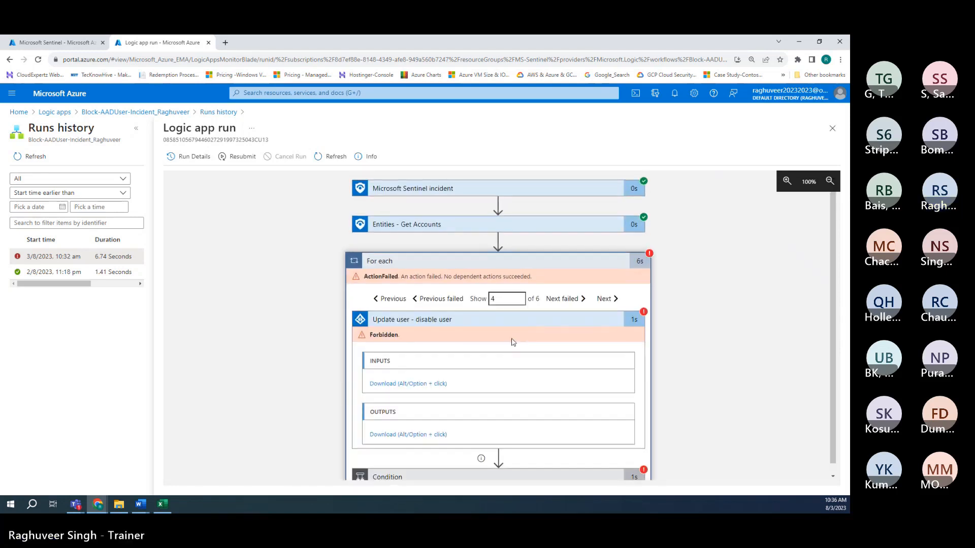
# - Inspect iteration 4's outputs, then move to iteration 5 and review its inputs and outputs
pyautogui.scroll(-1, 513, 342)
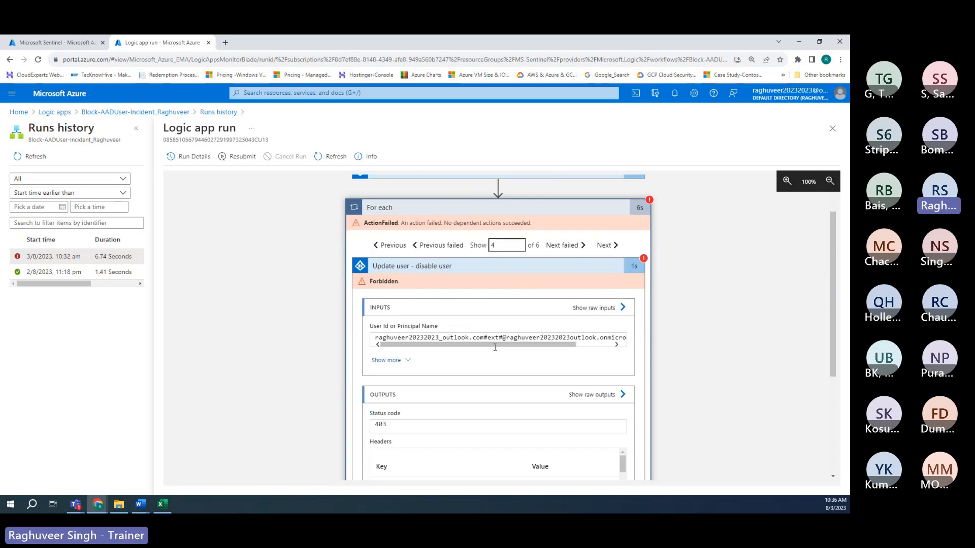
pyautogui.scroll(-3, 495, 347)
pyautogui.scroll(4, 512, 396)
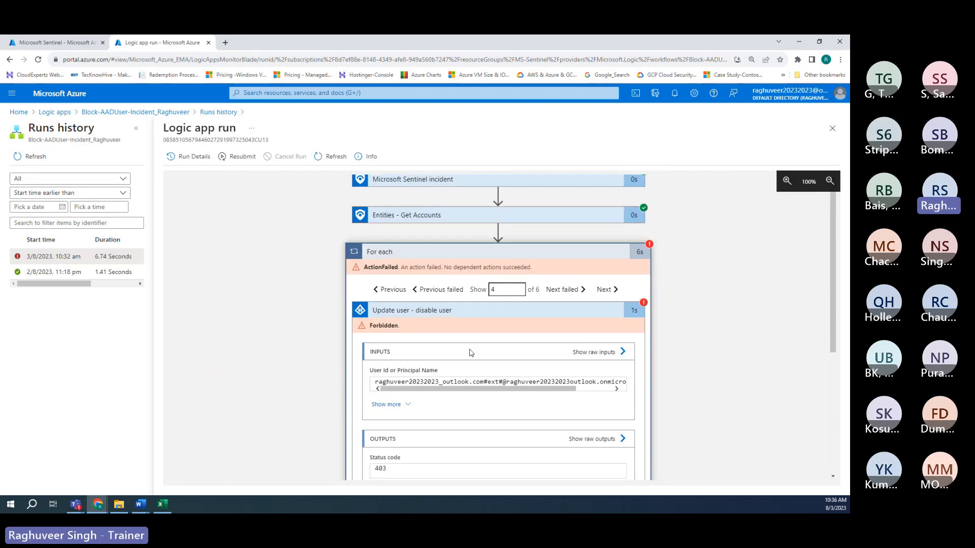
pyautogui.click(562, 293)
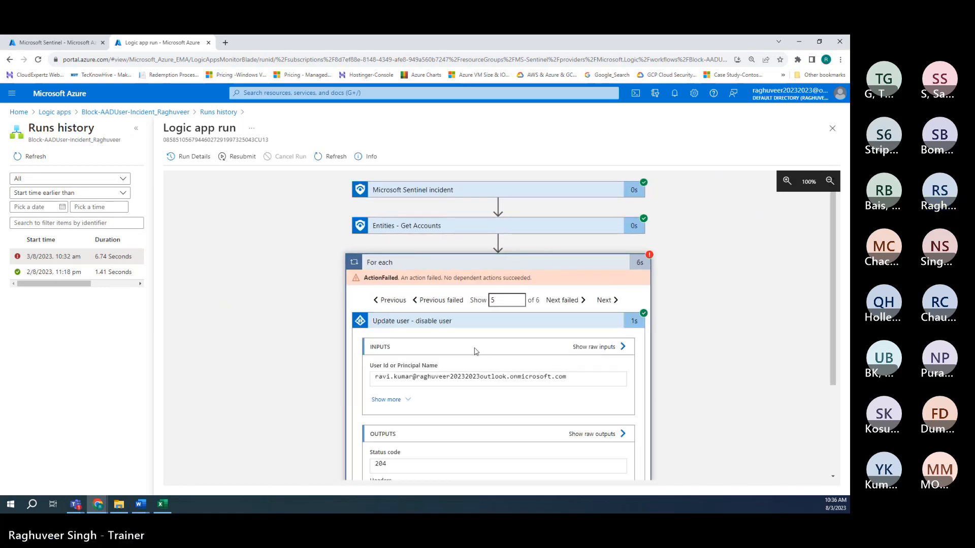
pyautogui.scroll(-1, 437, 350)
pyautogui.scroll(-1, 652, 301)
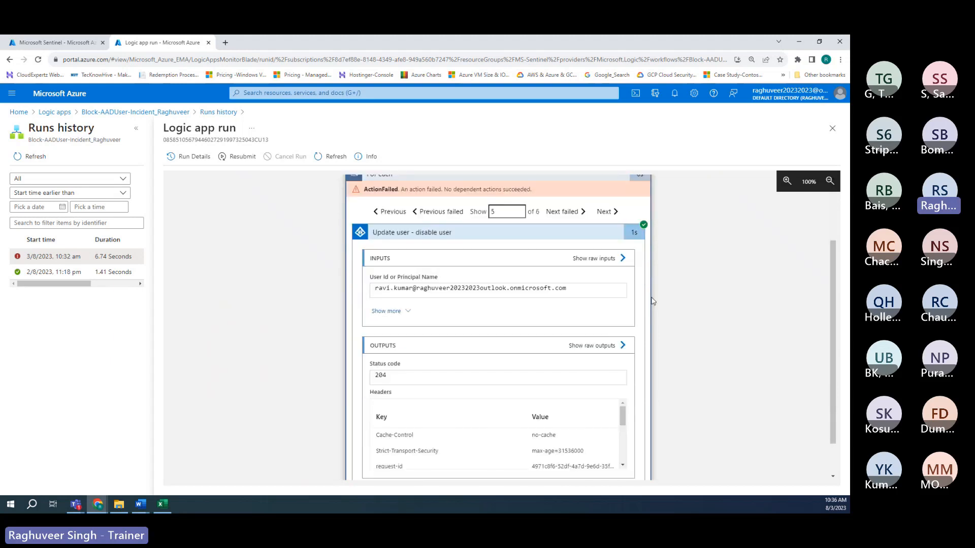
pyautogui.scroll(1, 536, 253)
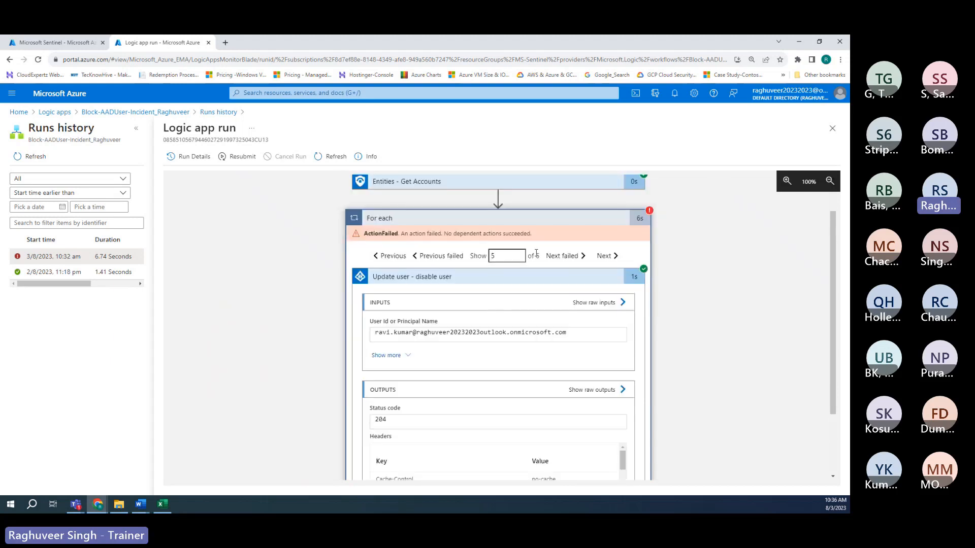
# - Move to iteration 6 of 6 and confirm the user was disabled with status 204
pyautogui.click(564, 260)
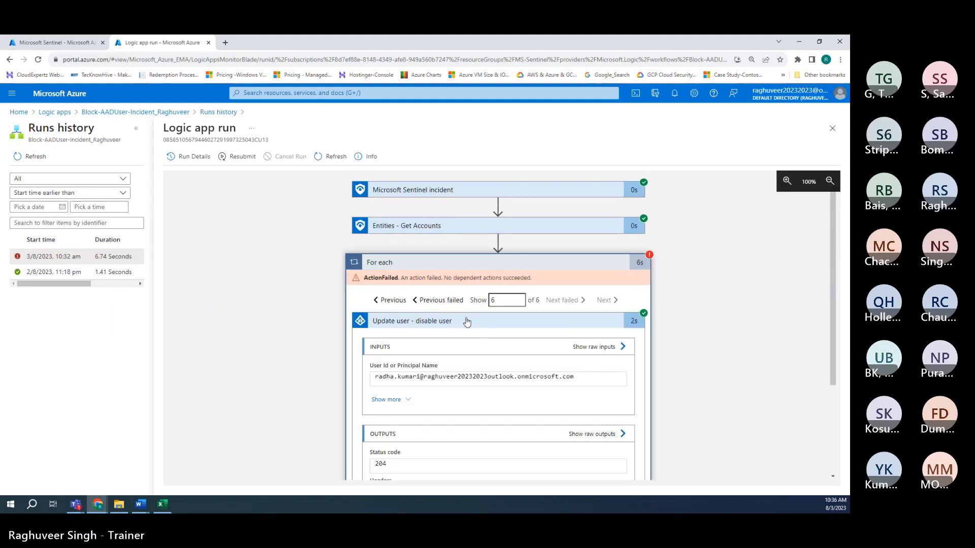
pyautogui.scroll(-1, 411, 330)
pyautogui.scroll(-1, 636, 253)
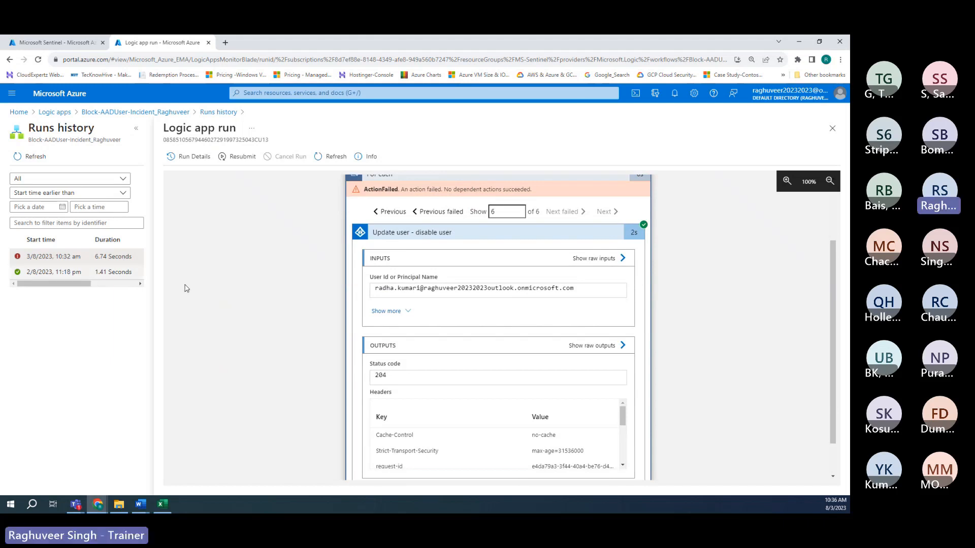
pyautogui.scroll(2, 305, 359)
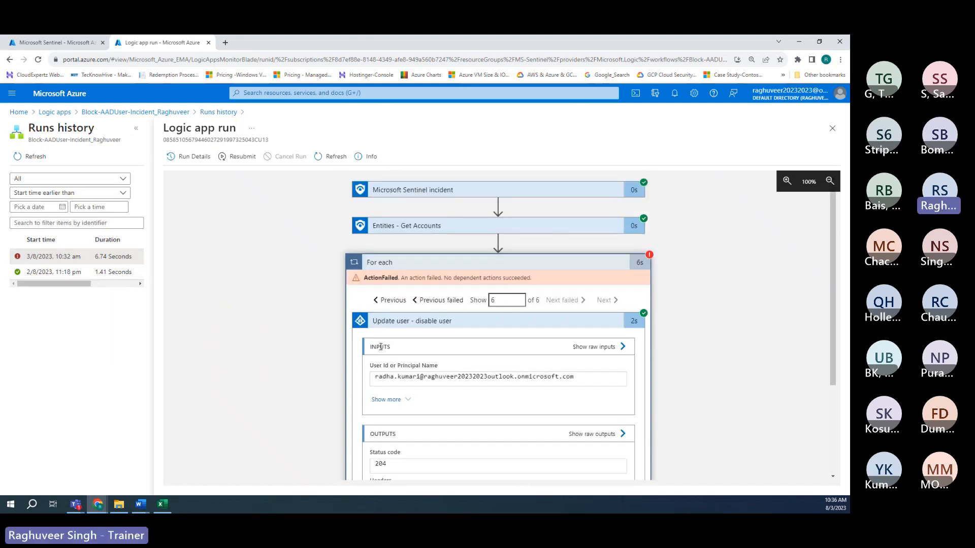
pyautogui.scroll(-2, 355, 311)
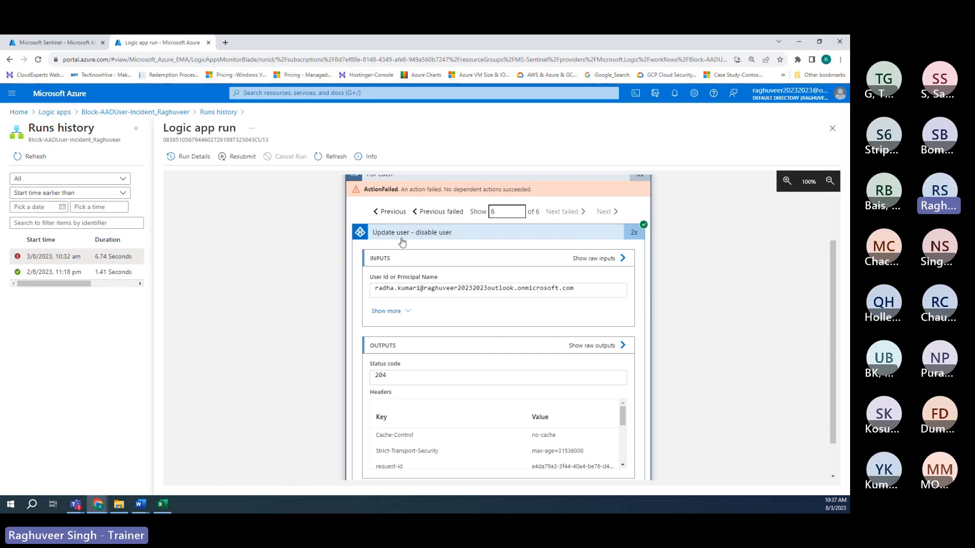
pyautogui.scroll(2, 424, 268)
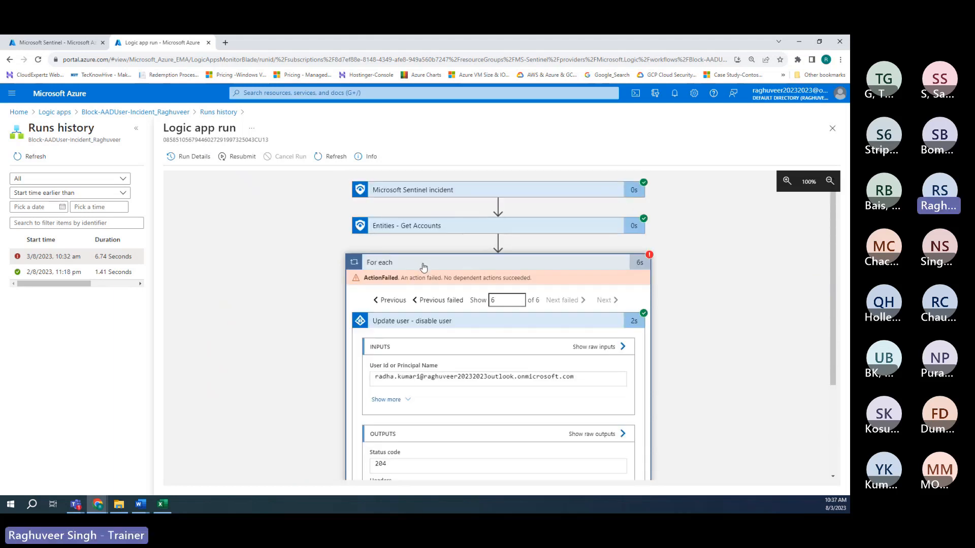
pyautogui.scroll(-3, 447, 299)
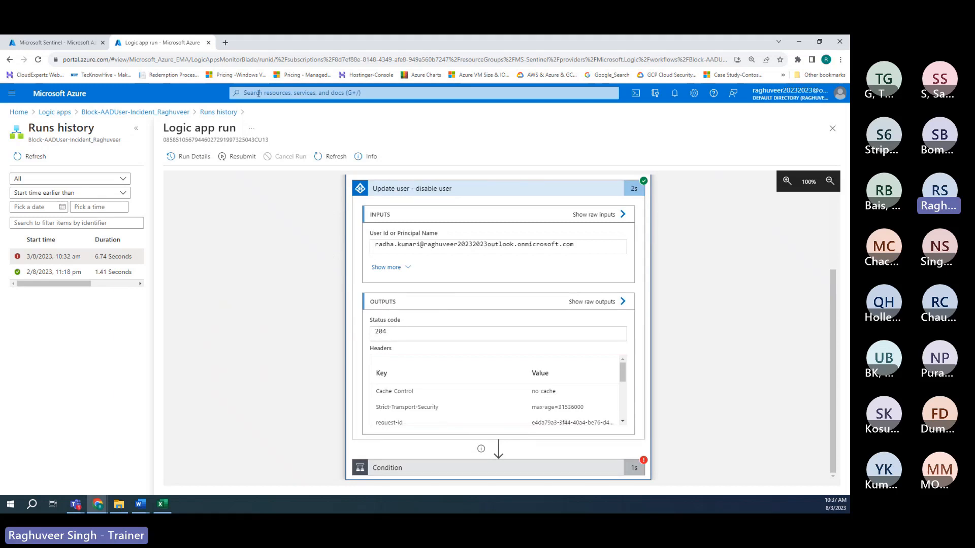
pyautogui.click(38, 44)
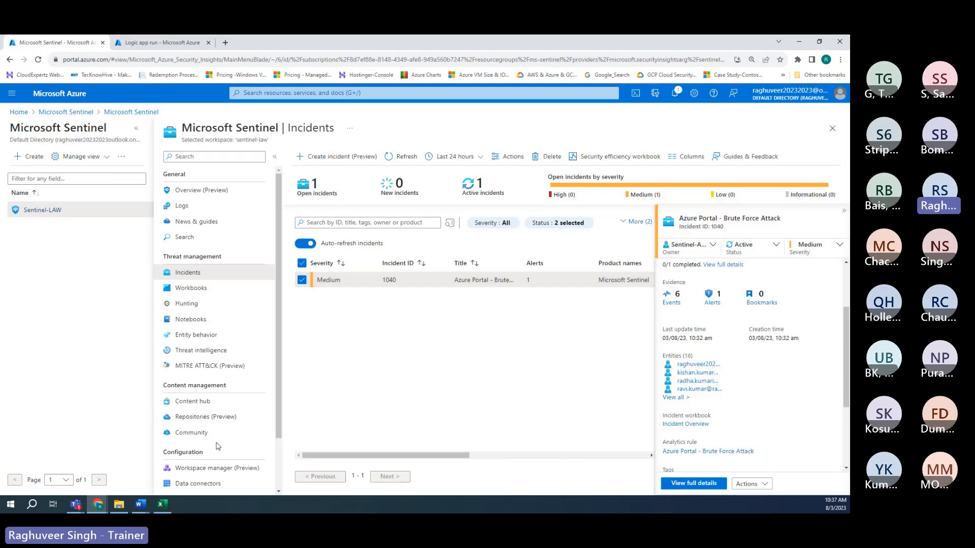
# - Scroll through incident 1040's details on the Sentinel Incidents page
pyautogui.scroll(-2, 218, 445)
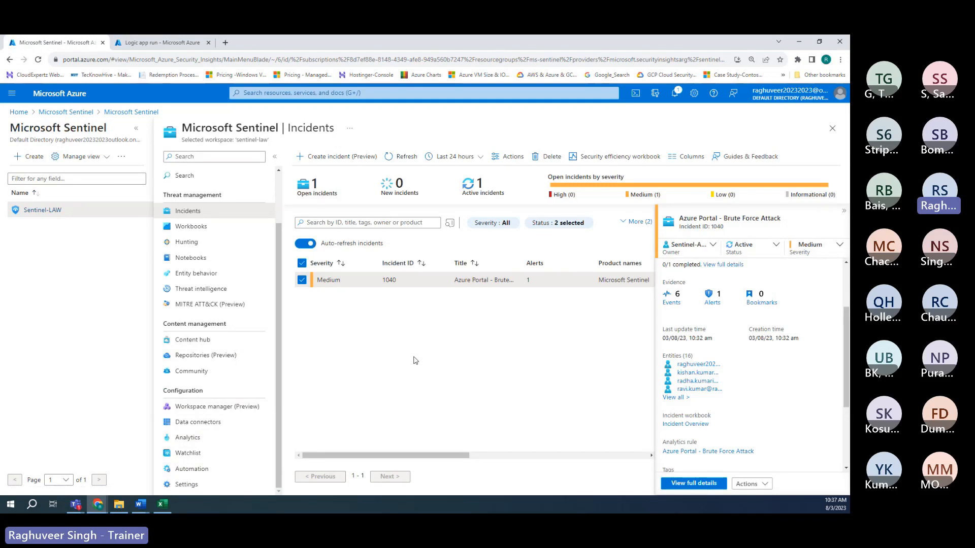
pyautogui.click(225, 42)
# - Load Gmail and highlight the 10:32 AM Azure Sentinel Incident notification and its arrival time
pyautogui.write('gmail.comf')
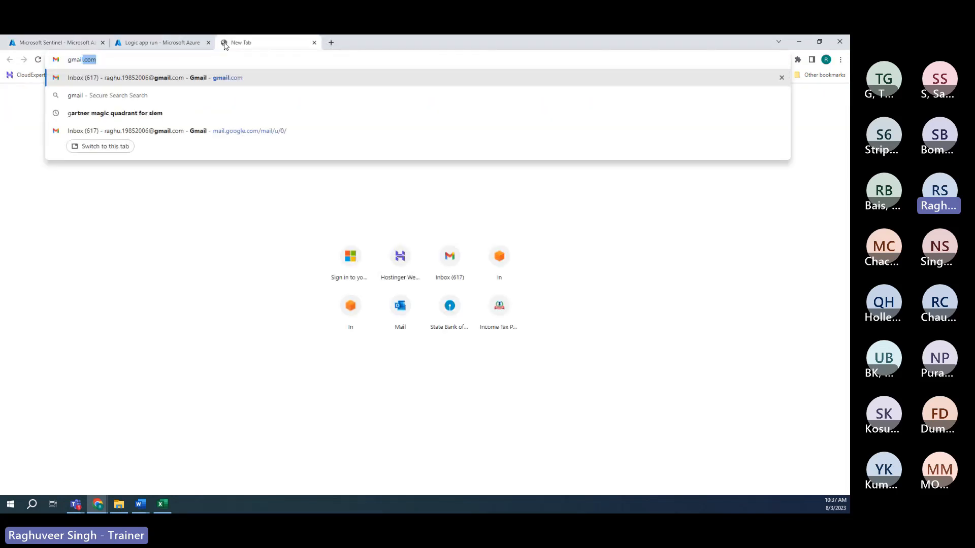
pyautogui.press('Return')
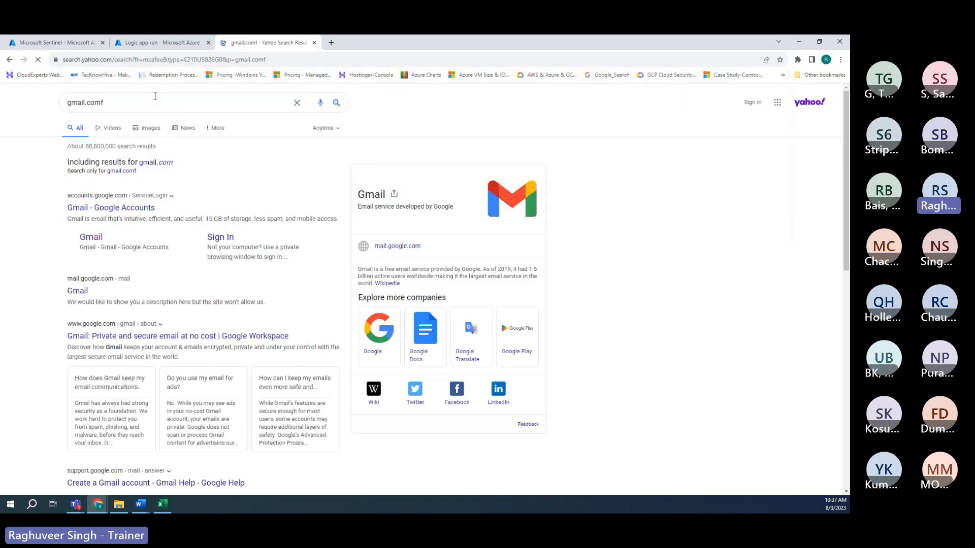
pyautogui.click(146, 60)
pyautogui.write('gmail.com')
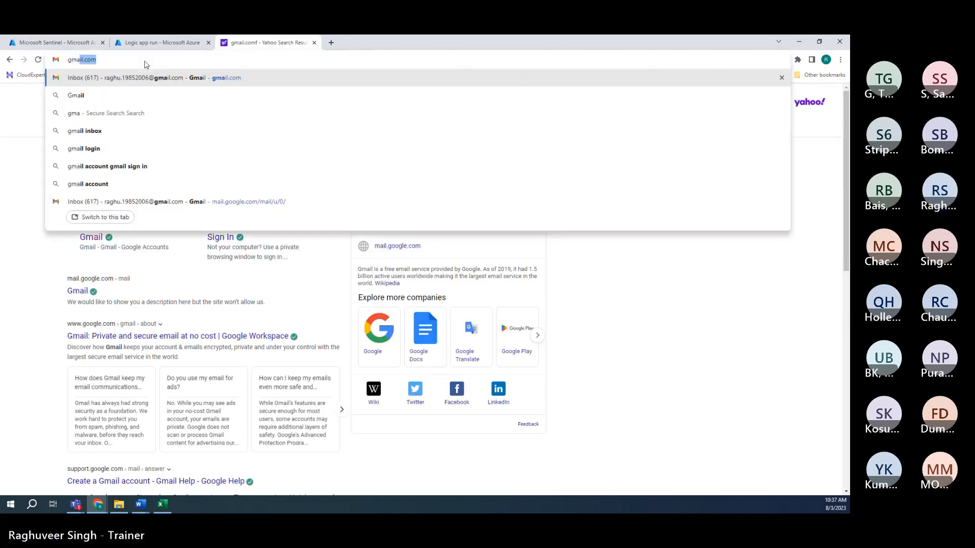
pyautogui.press('Return')
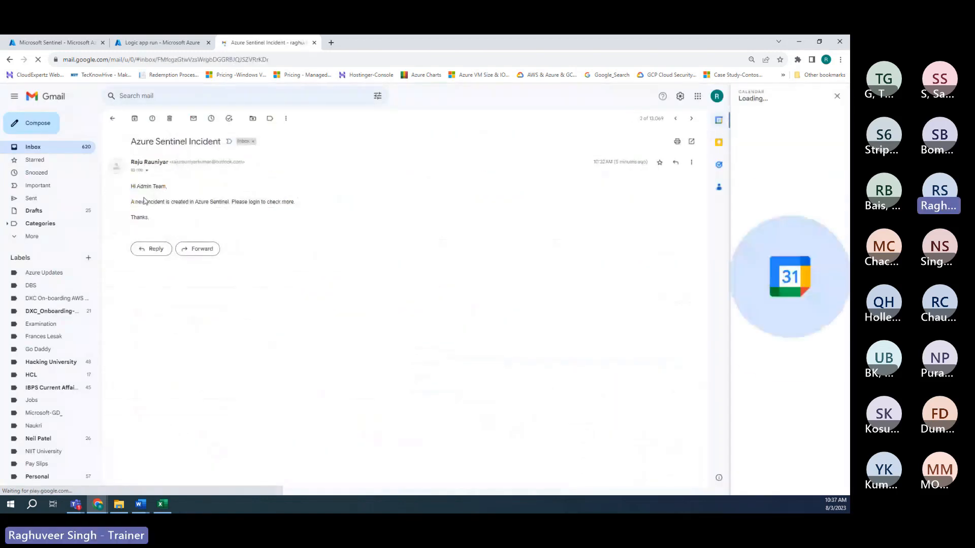
pyautogui.moveTo(130, 202); pyautogui.dragTo(254, 213)
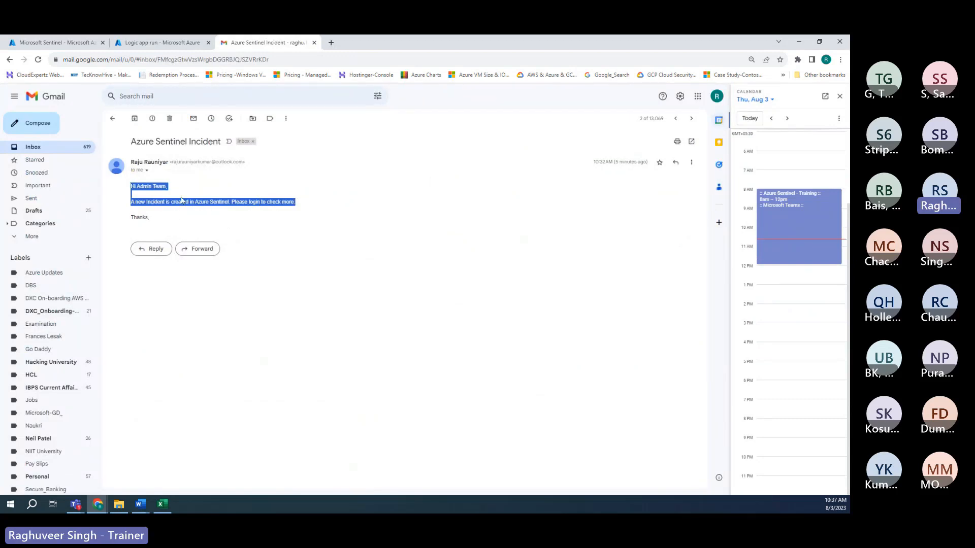
pyautogui.moveTo(600, 163); pyautogui.dragTo(621, 161)
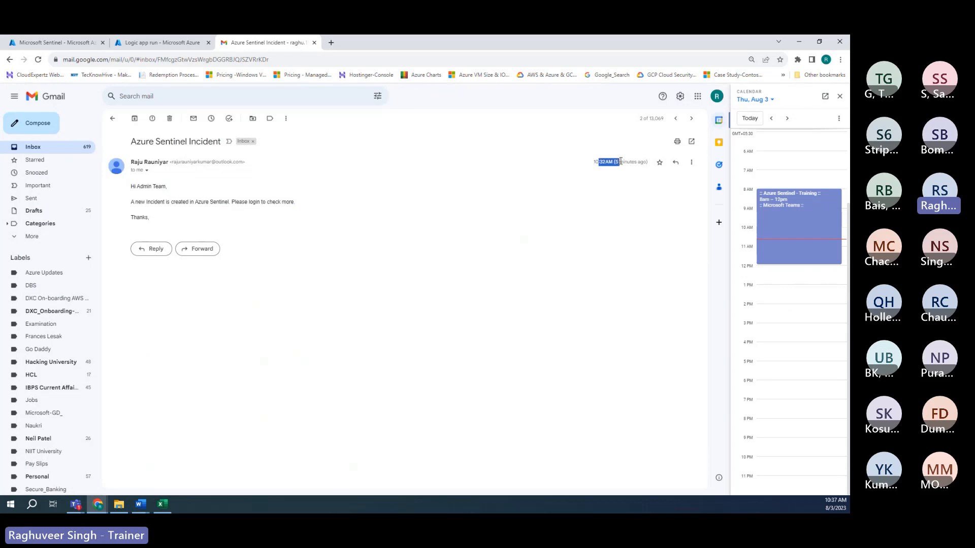
pyautogui.click(173, 43)
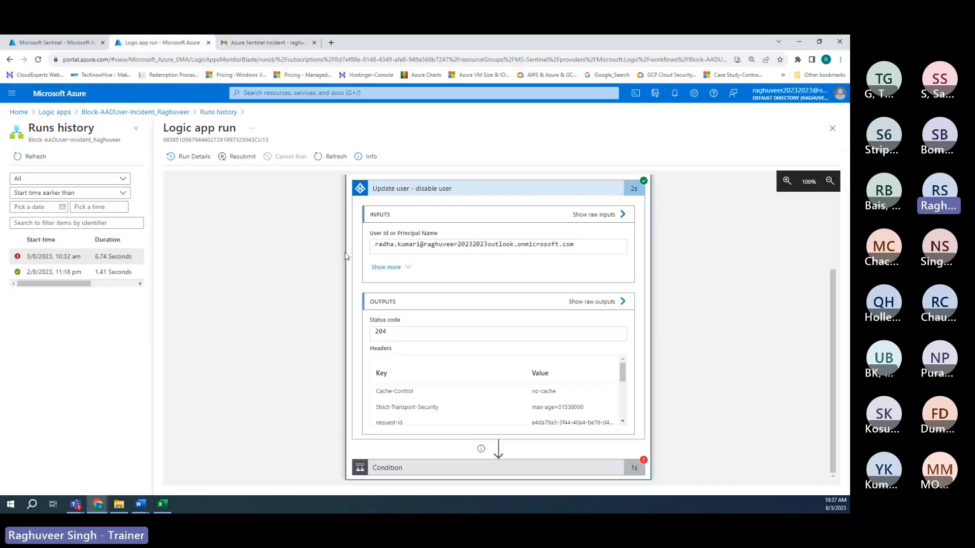
# - Compare incident 1040's last update time (10:32 am), owner and status against the alert email
pyautogui.scroll(3, 348, 257)
pyautogui.click(82, 42)
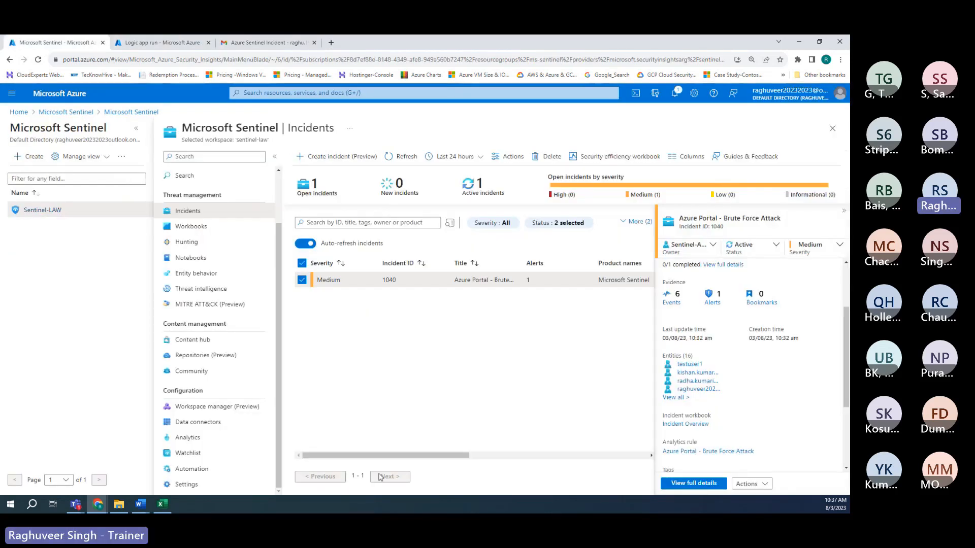
pyautogui.moveTo(390, 459); pyautogui.dragTo(565, 457)
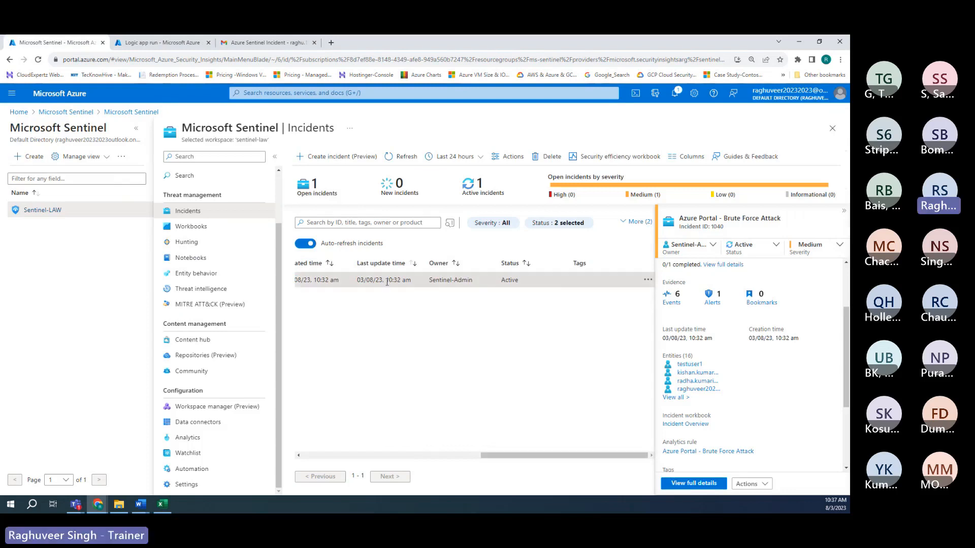
pyautogui.moveTo(386, 280); pyautogui.dragTo(458, 283)
pyautogui.click(253, 42)
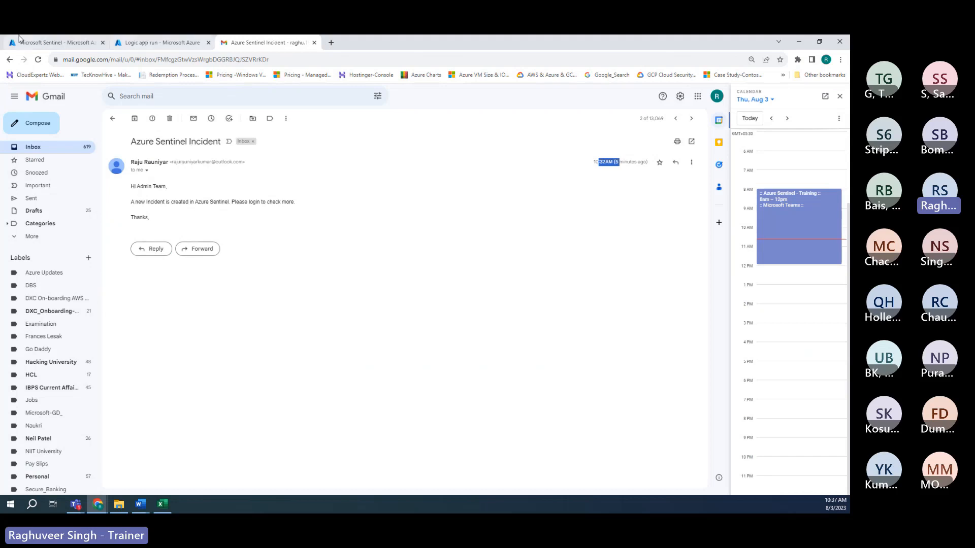
pyautogui.click(45, 42)
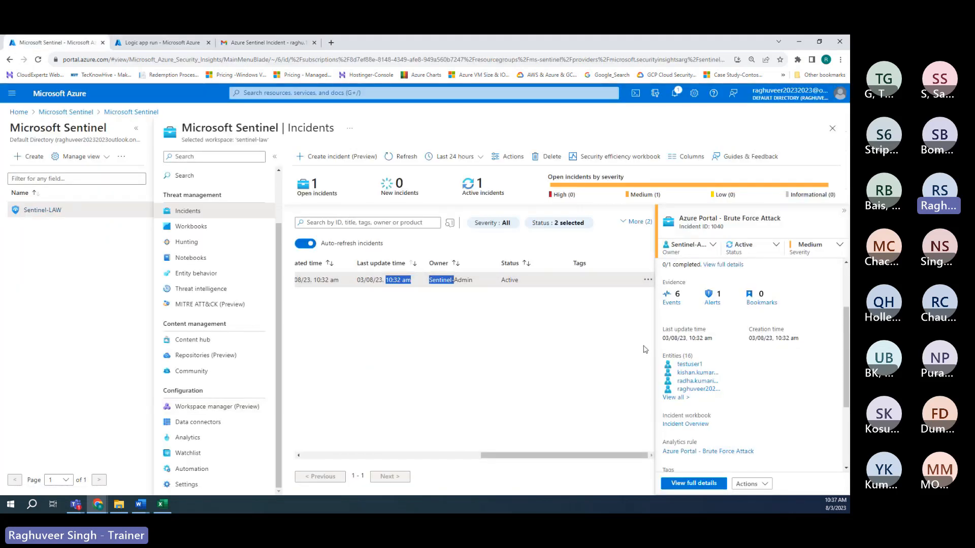
pyautogui.scroll(2, 208, 304)
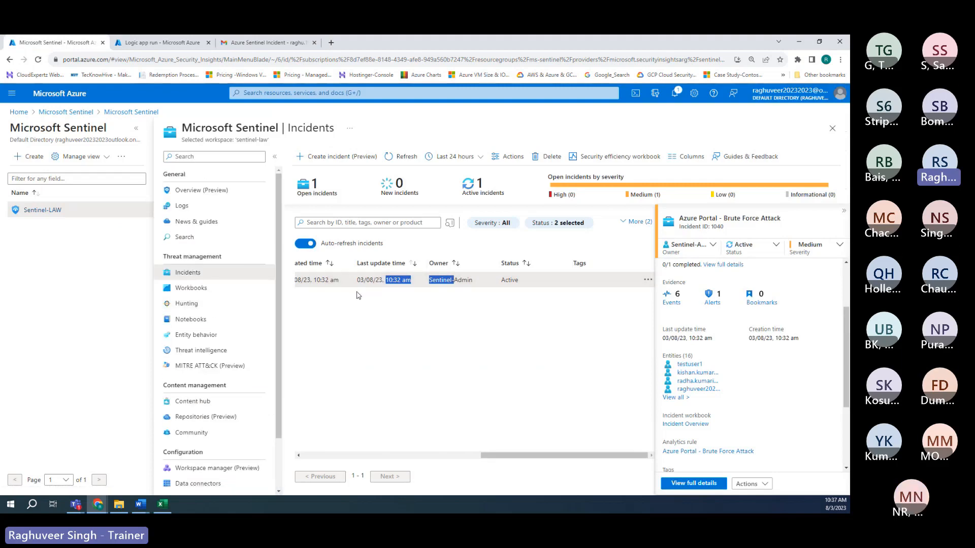
pyautogui.moveTo(507, 456); pyautogui.dragTo(238, 451)
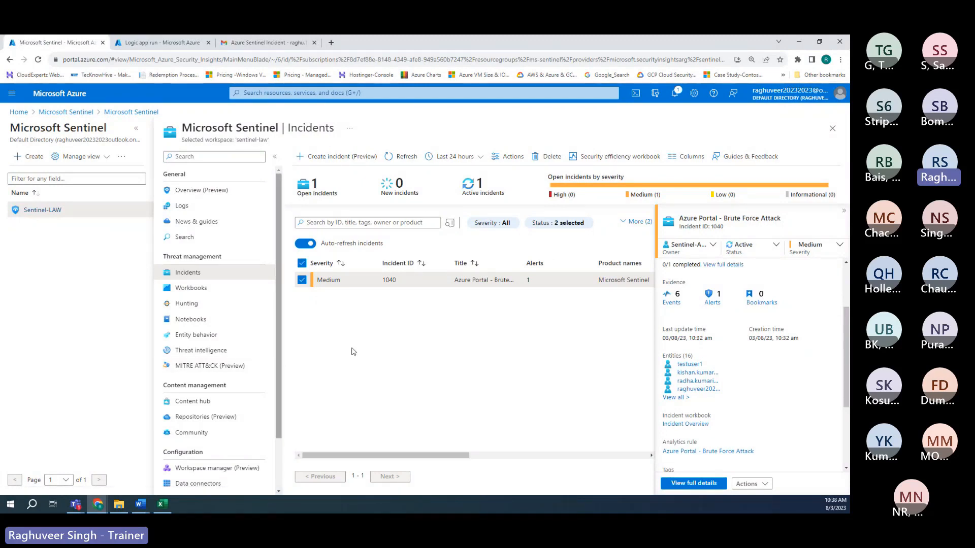
pyautogui.moveTo(353, 456); pyautogui.dragTo(644, 456)
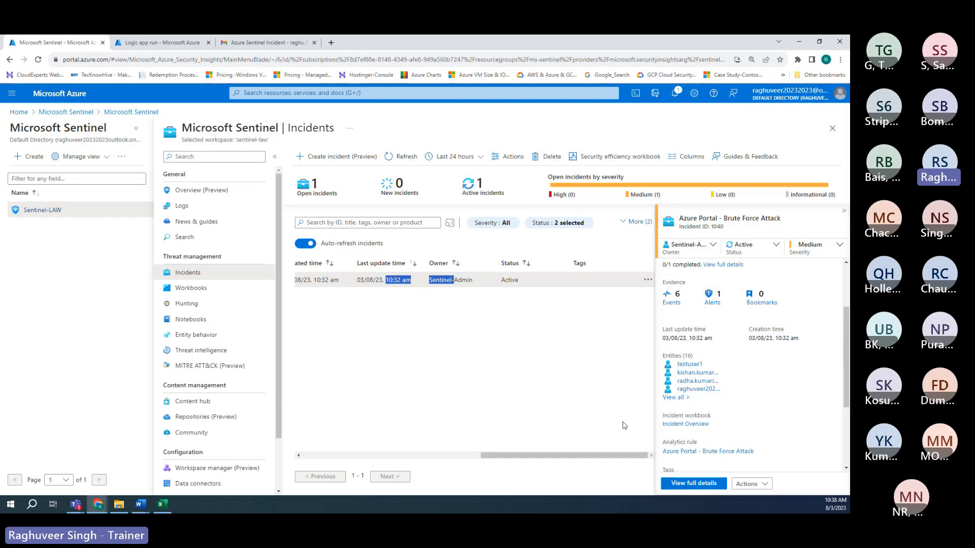
# - Open incident 1040's full page, read the SampleTask description, then return to the workspace list
pyautogui.click(692, 484)
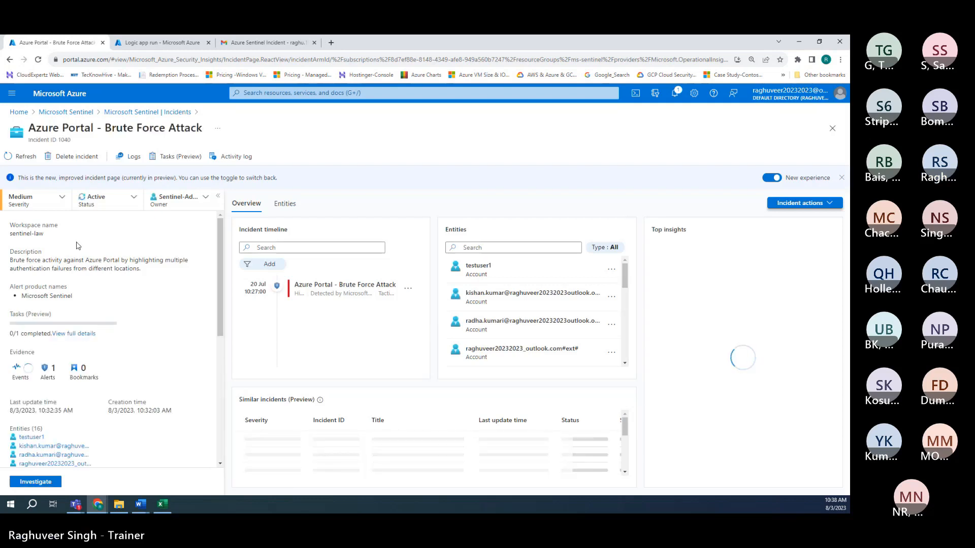
pyautogui.click(180, 156)
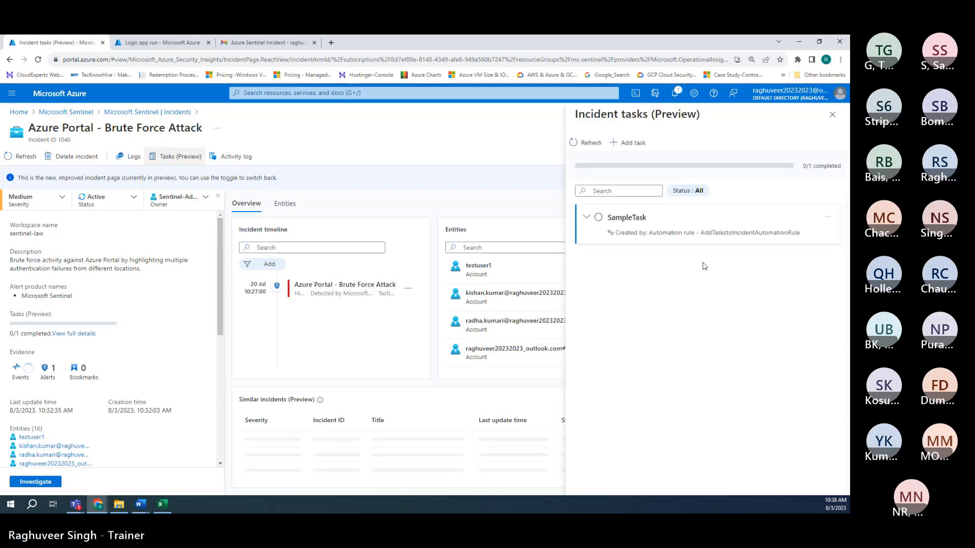
pyautogui.click(587, 218)
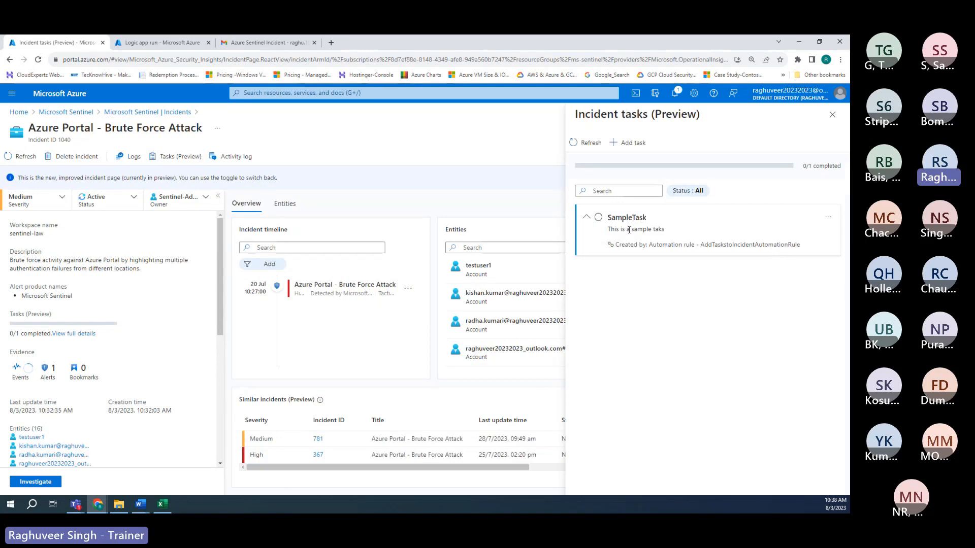
pyautogui.moveTo(610, 229); pyautogui.dragTo(694, 233)
pyautogui.click(671, 246)
pyautogui.click(66, 113)
# - Edit the Azure Portal - Brute Force Attack rule in Sentinel-LAW and view its three automation rules
pyautogui.click(64, 234)
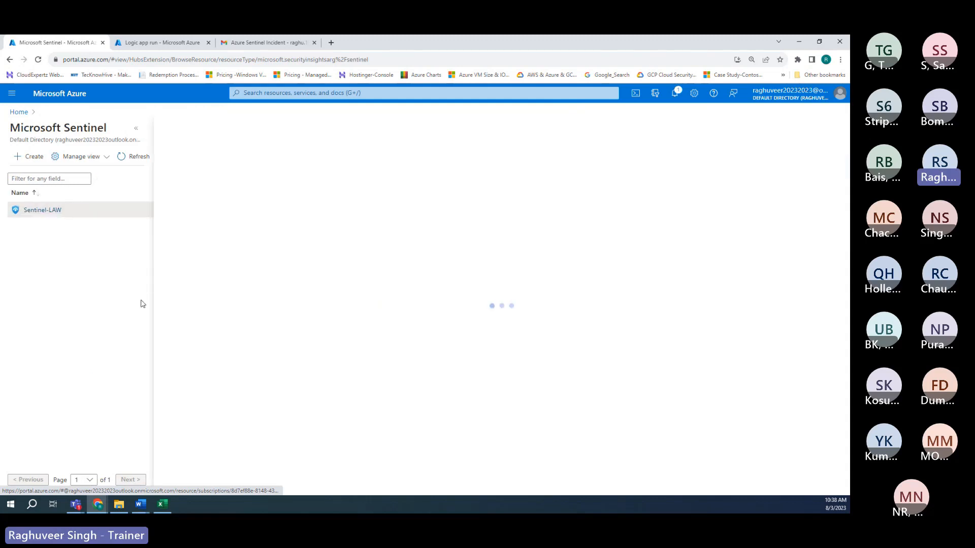
pyautogui.scroll(-1, 193, 424)
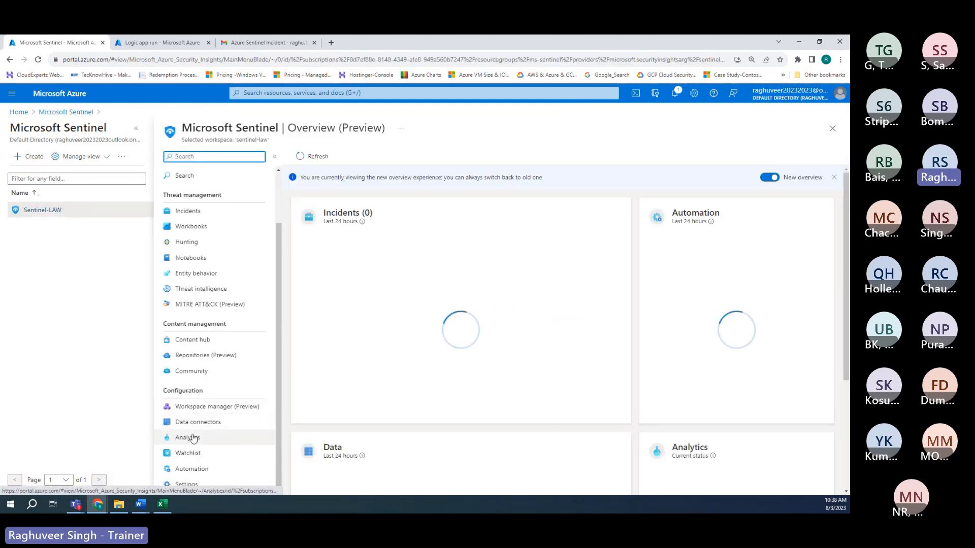
pyautogui.click(193, 438)
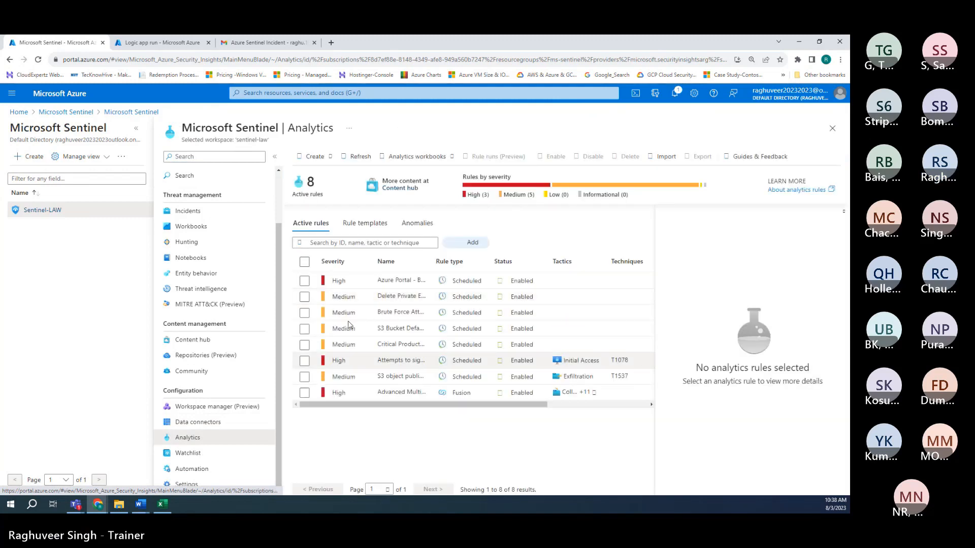
pyautogui.click(684, 481)
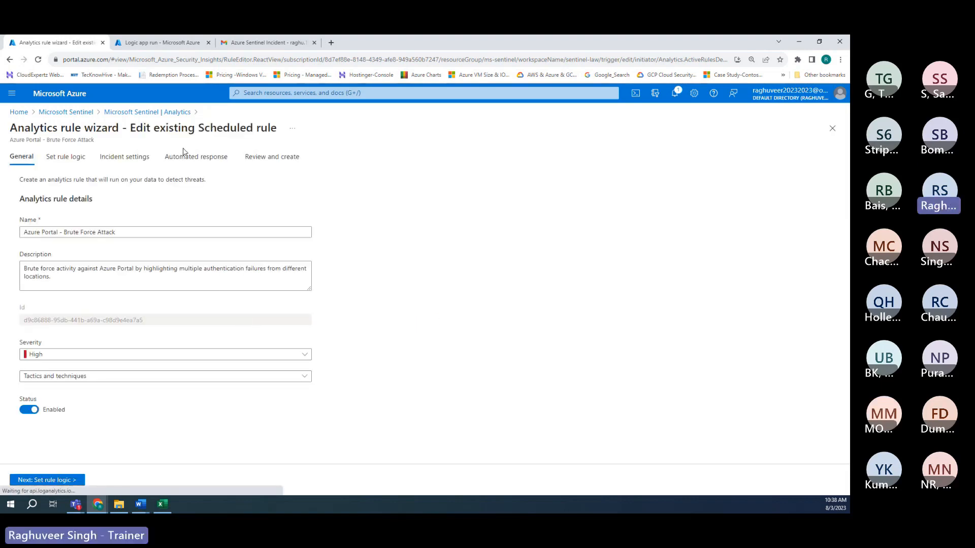
pyautogui.click(183, 158)
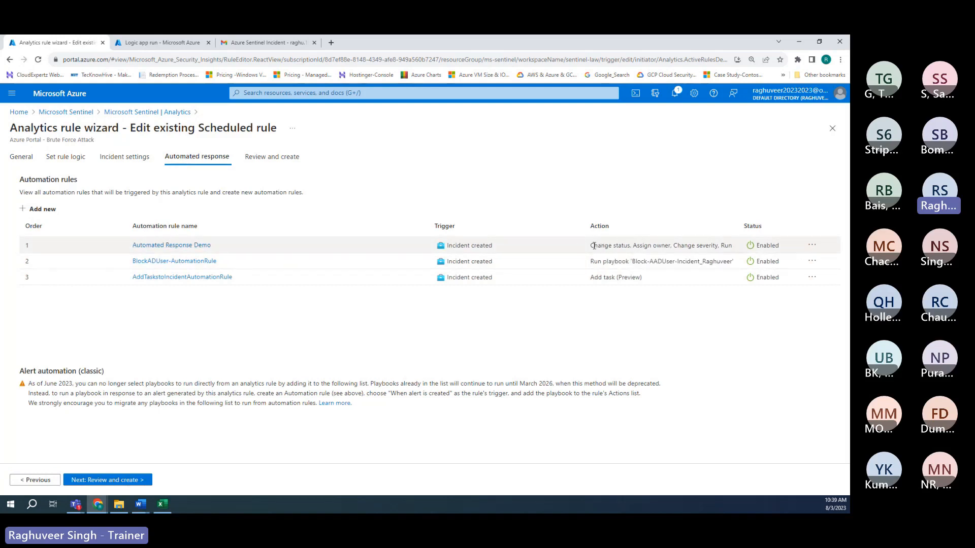
pyautogui.click(810, 246)
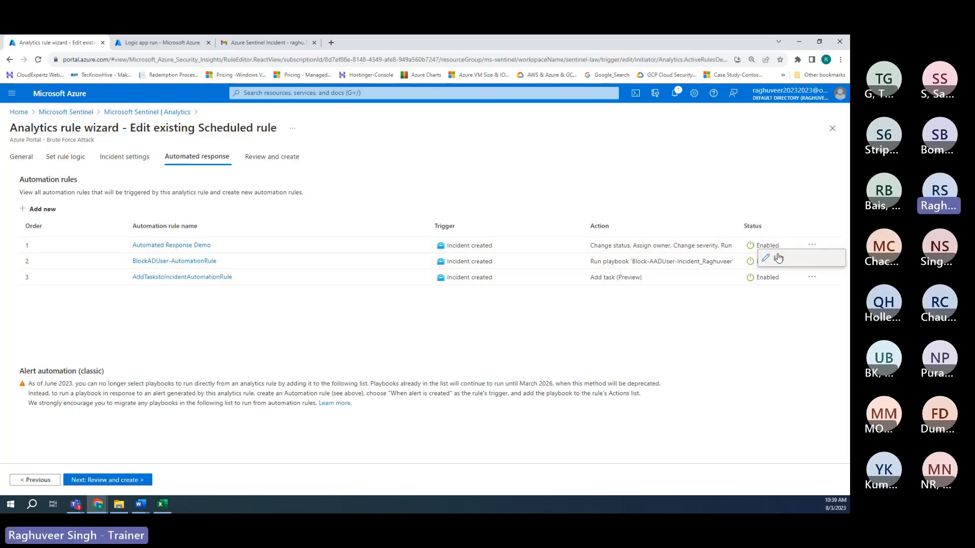
pyautogui.click(779, 258)
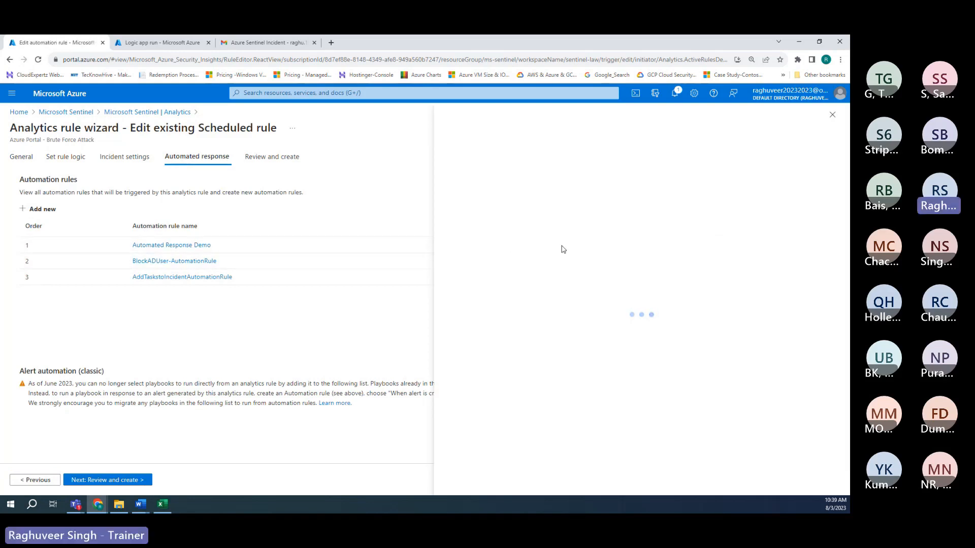
pyautogui.scroll(-3, 523, 335)
pyautogui.scroll(-1, 483, 261)
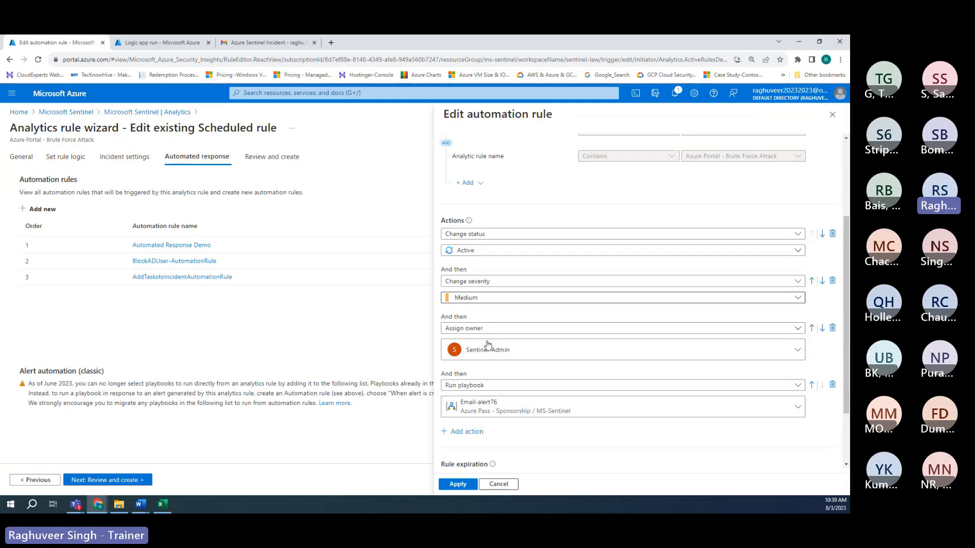
pyautogui.scroll(-1, 468, 336)
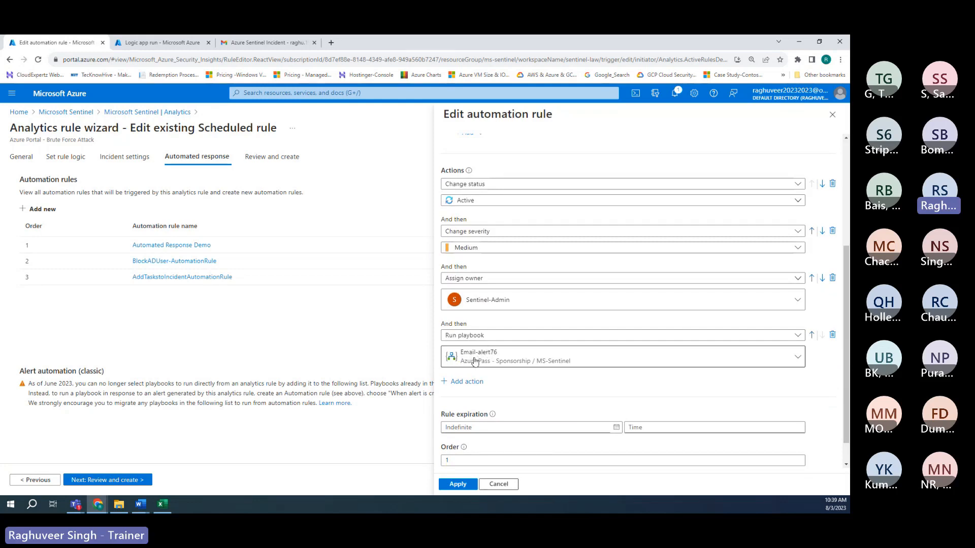
pyautogui.click(268, 43)
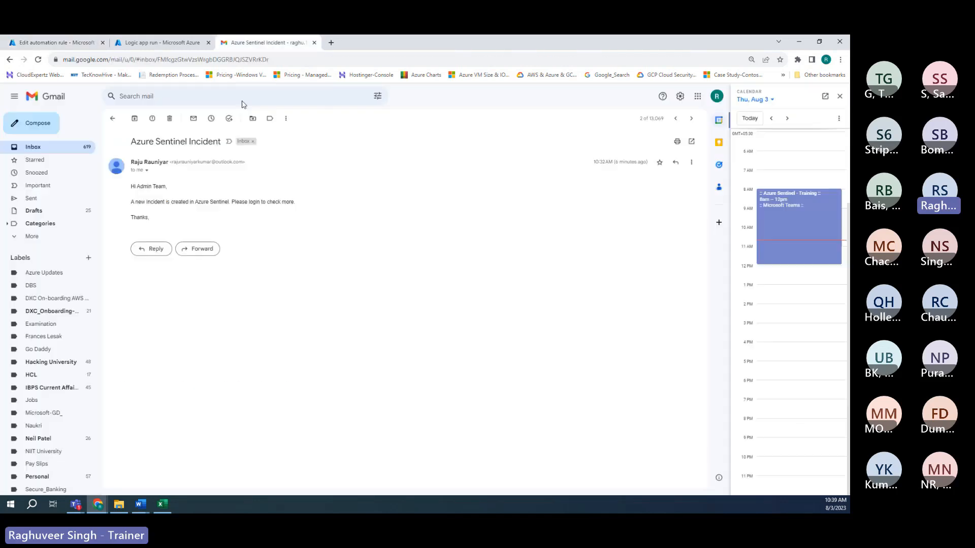
pyautogui.click(56, 43)
pyautogui.scroll(-1, 535, 219)
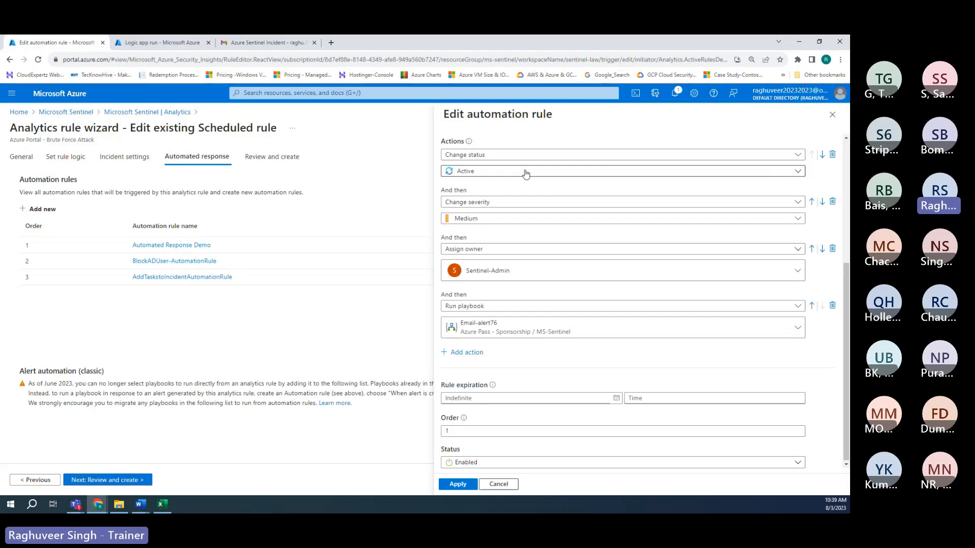
pyautogui.scroll(5, 779, 191)
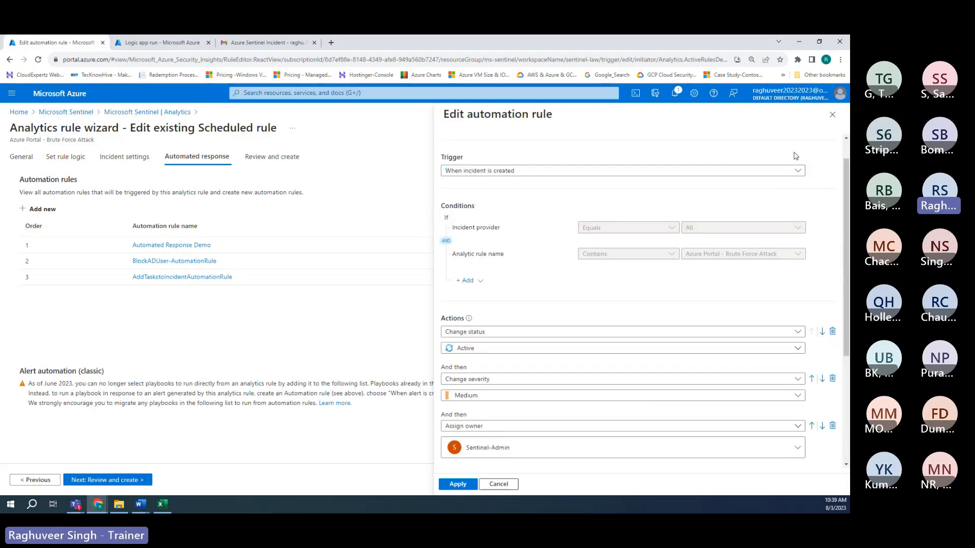
pyautogui.click(830, 115)
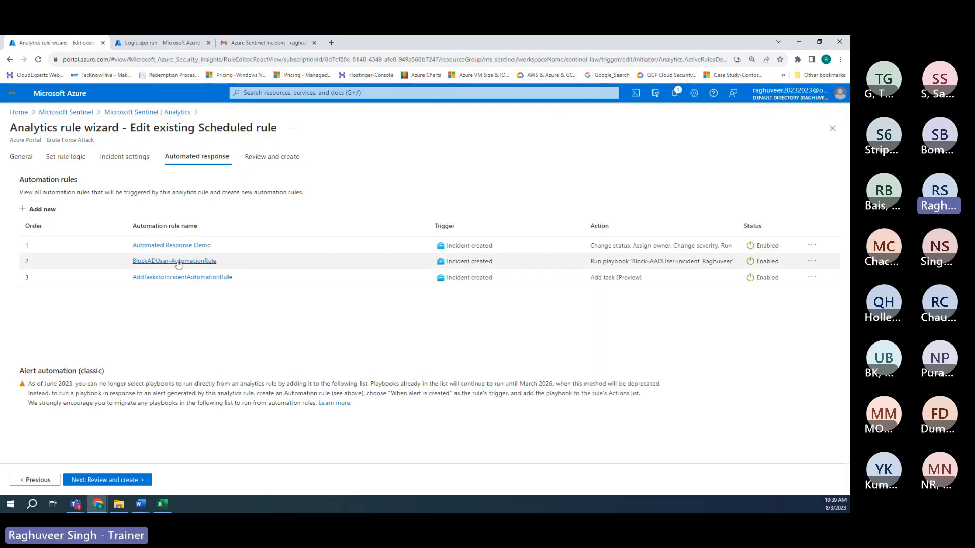
pyautogui.click(811, 261)
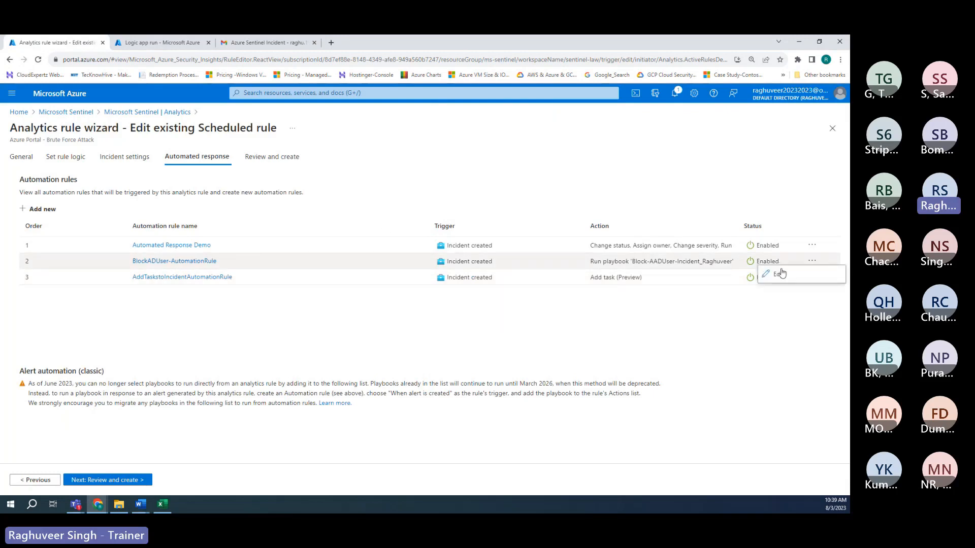
pyautogui.click(777, 271)
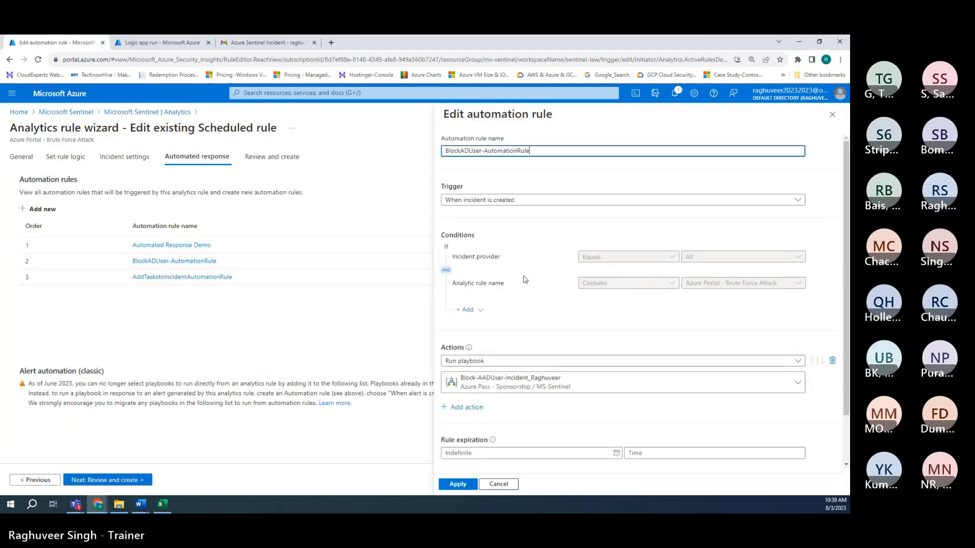
pyautogui.scroll(-1, 533, 315)
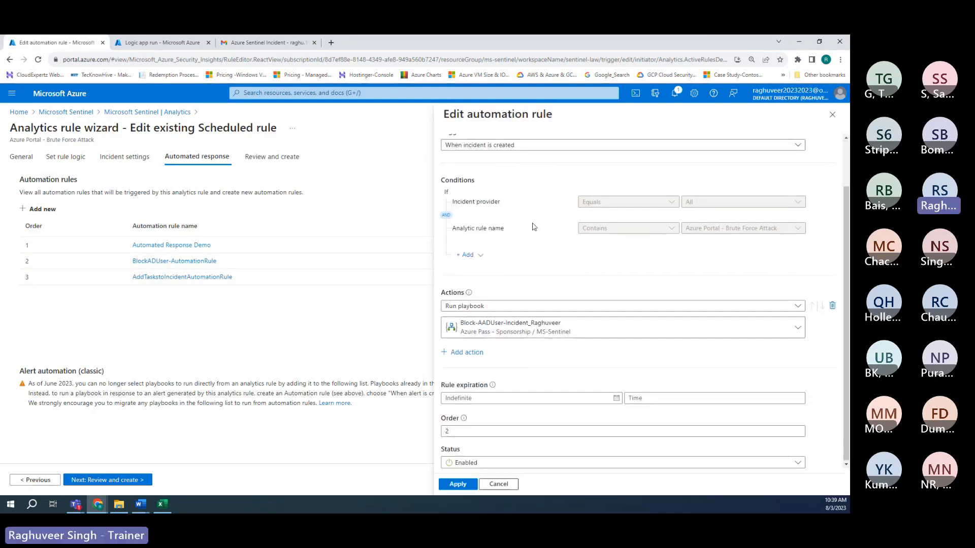
pyautogui.scroll(2, 630, 274)
pyautogui.click(832, 115)
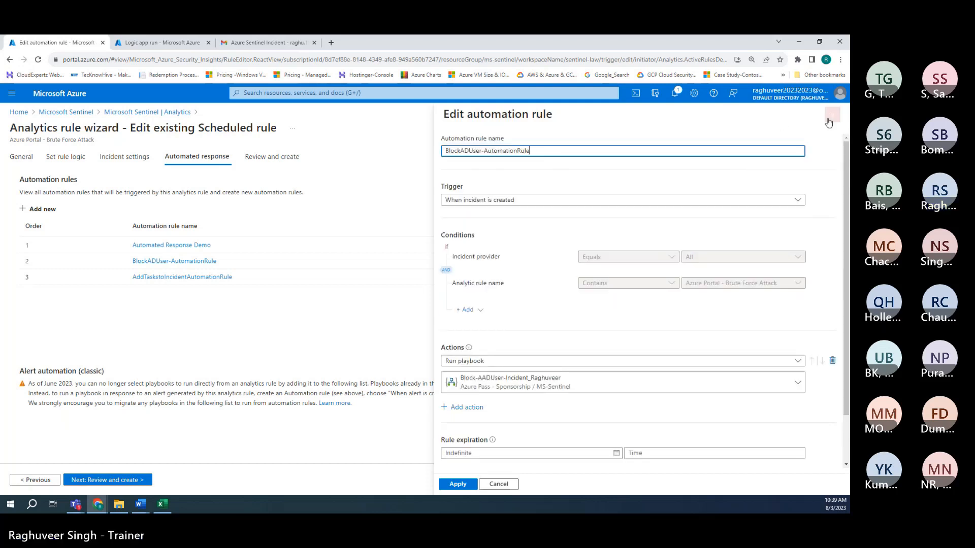
pyautogui.click(208, 277)
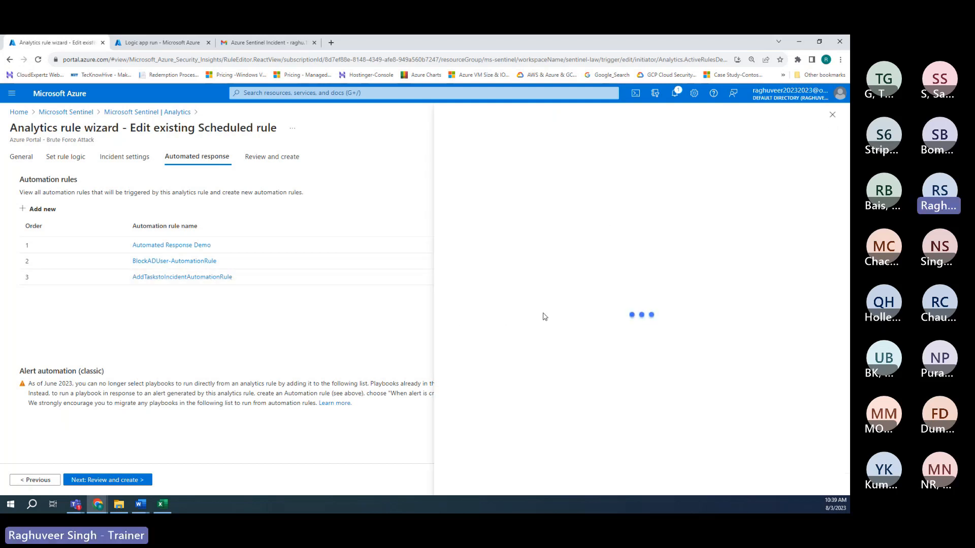
pyautogui.scroll(-2, 549, 317)
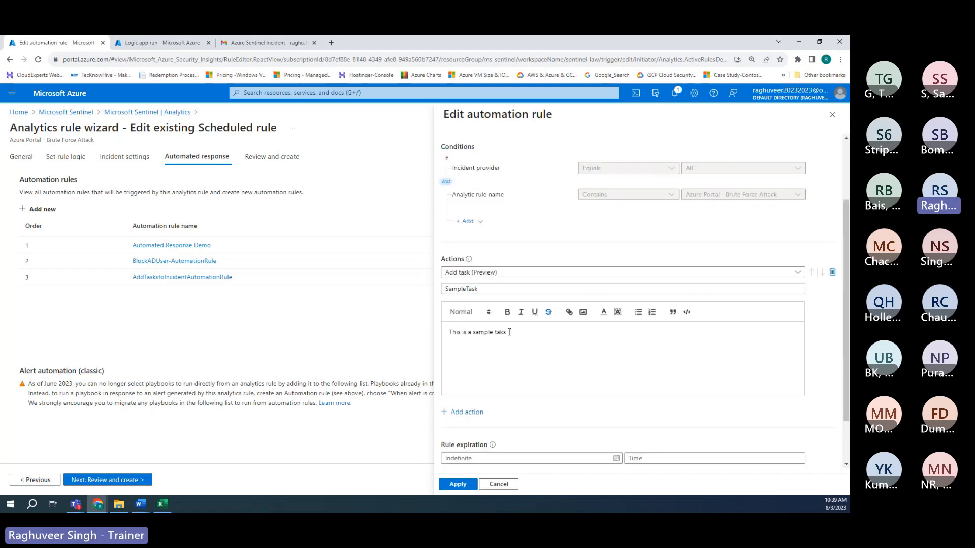
pyautogui.moveTo(479, 288); pyautogui.dragTo(442, 324)
pyautogui.moveTo(516, 335); pyautogui.dragTo(418, 338)
pyautogui.scroll(-1, 649, 283)
pyautogui.scroll(3, 649, 282)
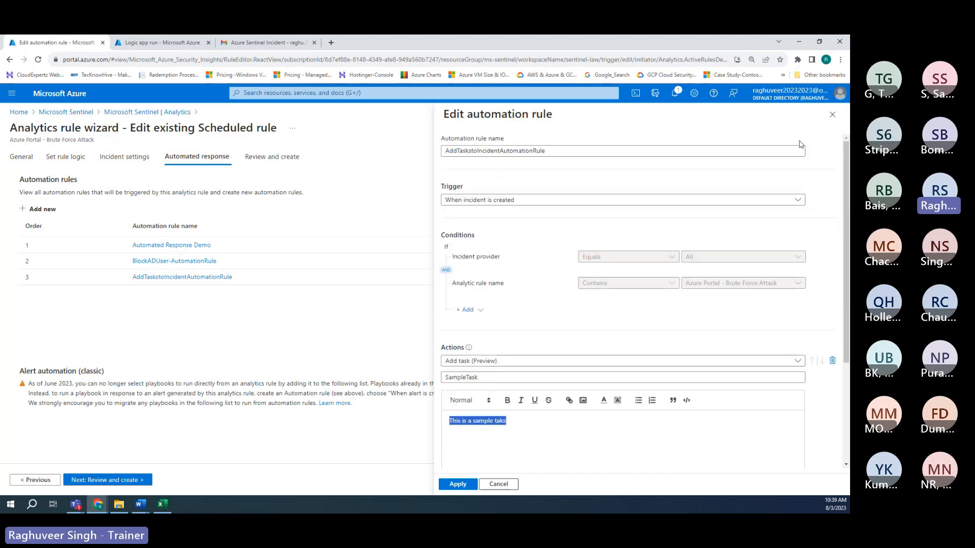
pyautogui.click(832, 114)
# - Go from the rule wizard to incident 1040's full page and open its task list
pyautogui.click(152, 43)
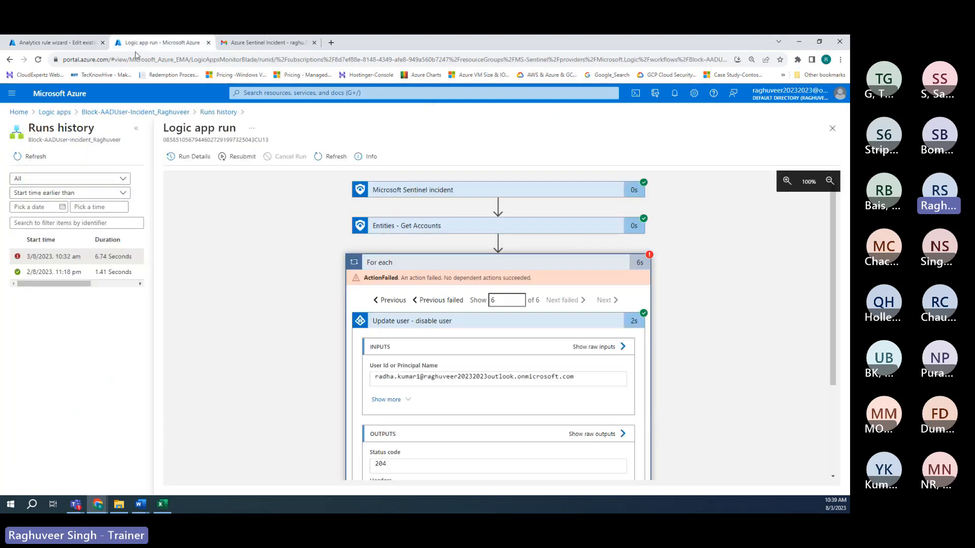
pyautogui.click(58, 43)
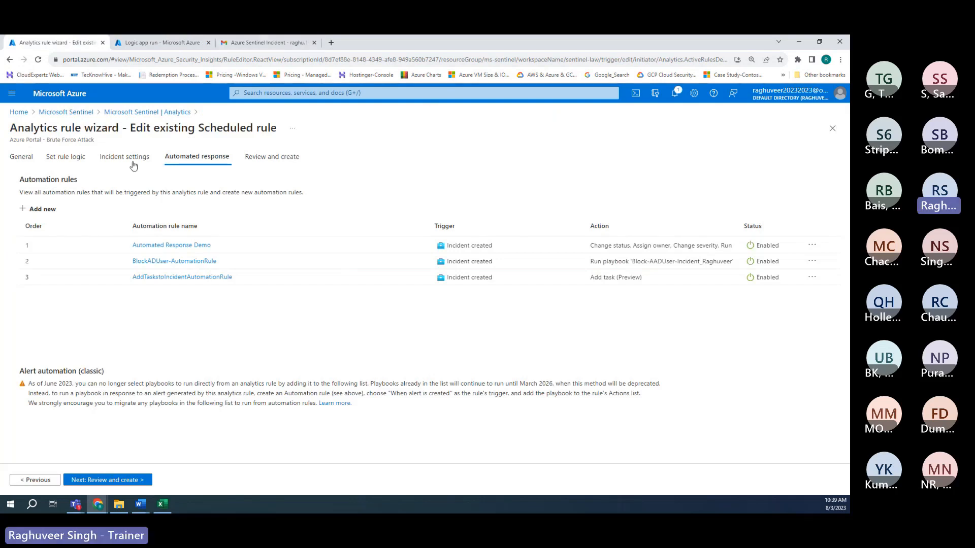
pyautogui.click(159, 112)
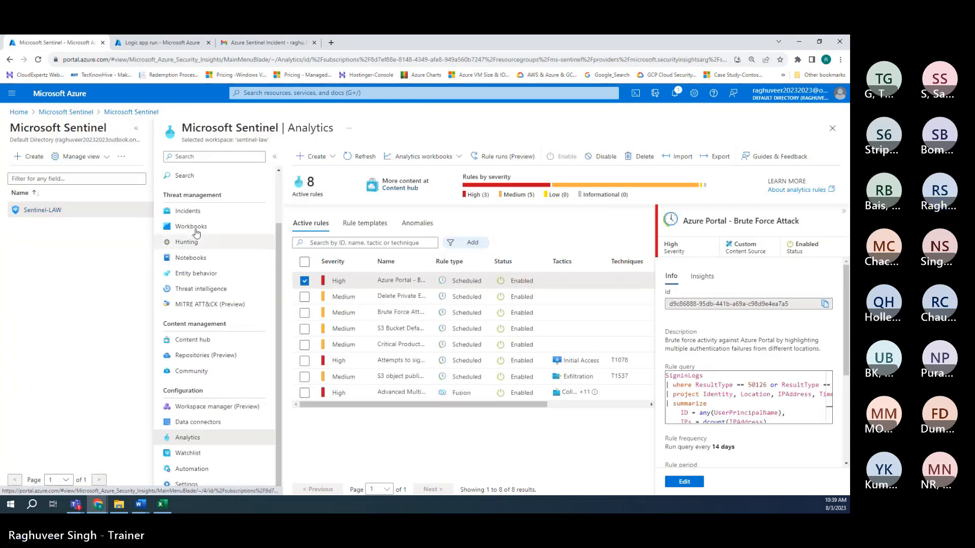
pyautogui.click(191, 213)
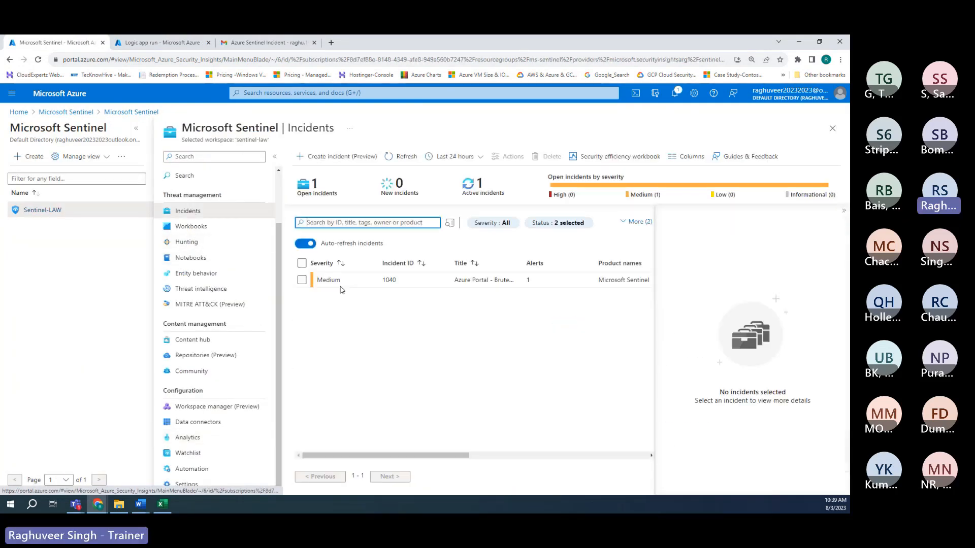
pyautogui.click(302, 280)
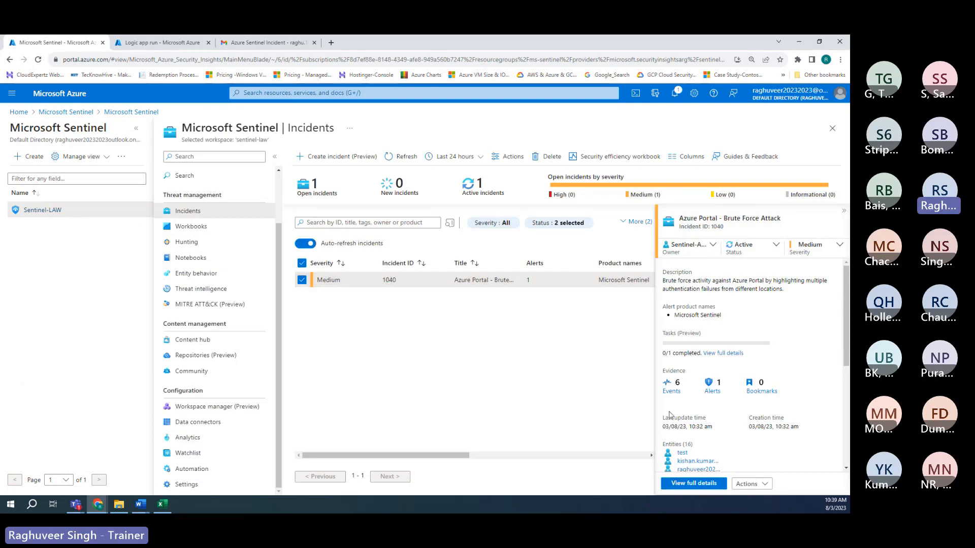
pyautogui.click(692, 483)
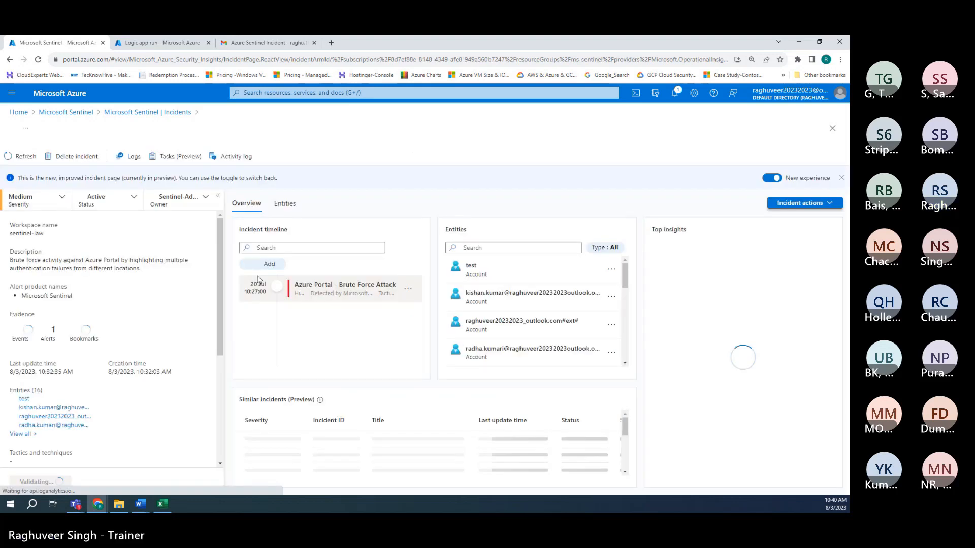
pyautogui.scroll(-1, 135, 413)
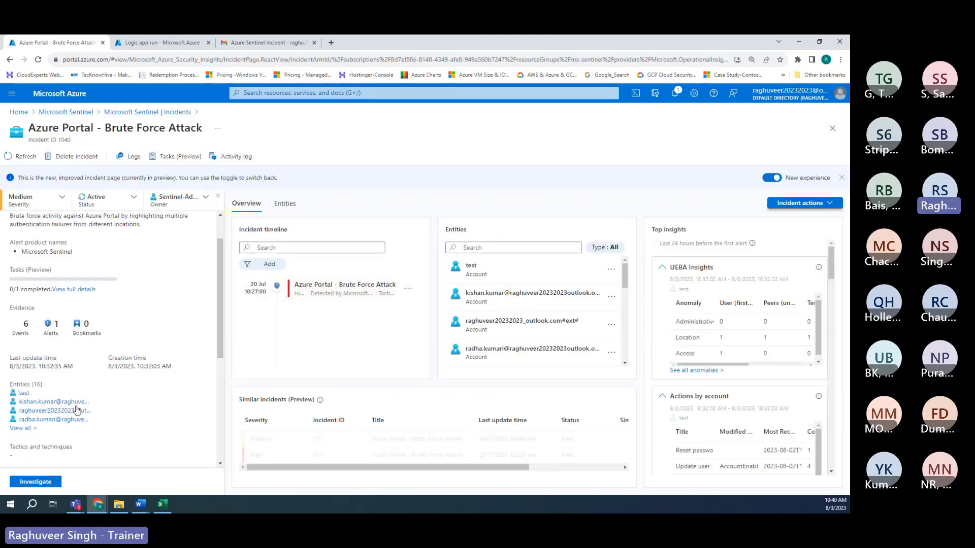
pyautogui.click(181, 156)
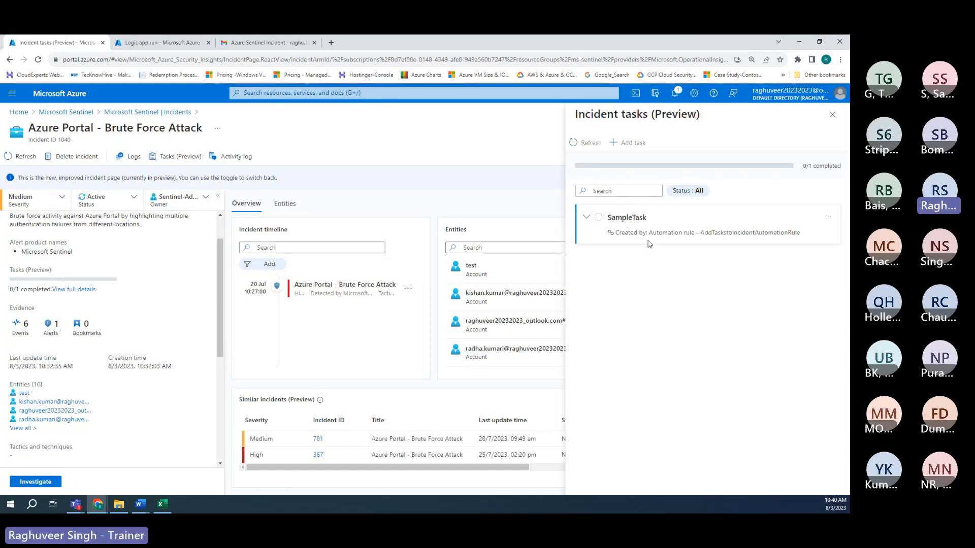
# - Mark SampleTask as completed, review its description, and return to the Analytics rules list
pyautogui.click(599, 217)
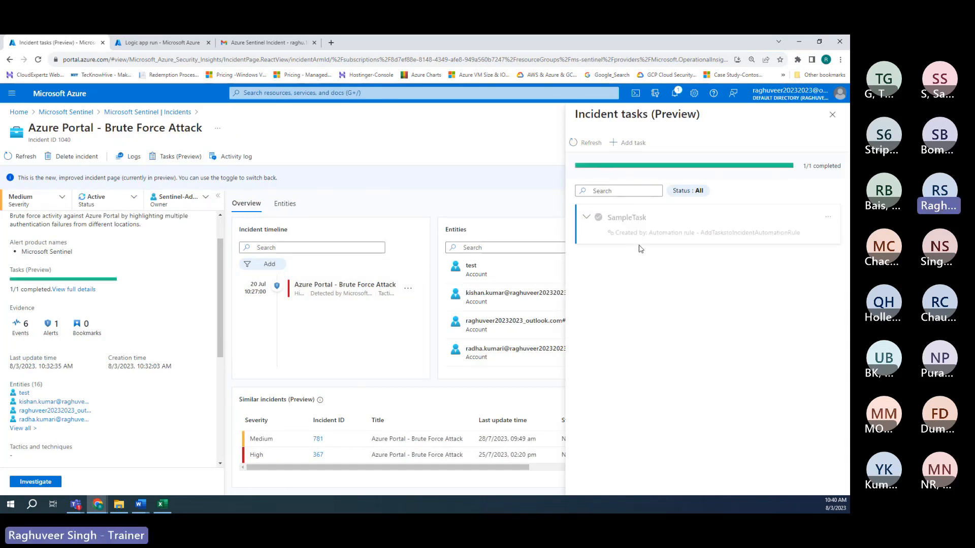
pyautogui.click(599, 218)
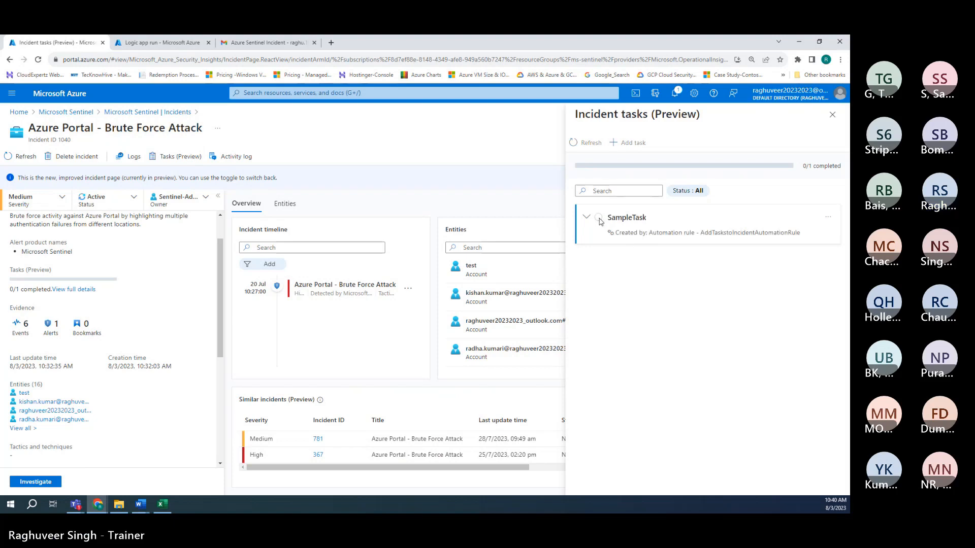
pyautogui.click(600, 218)
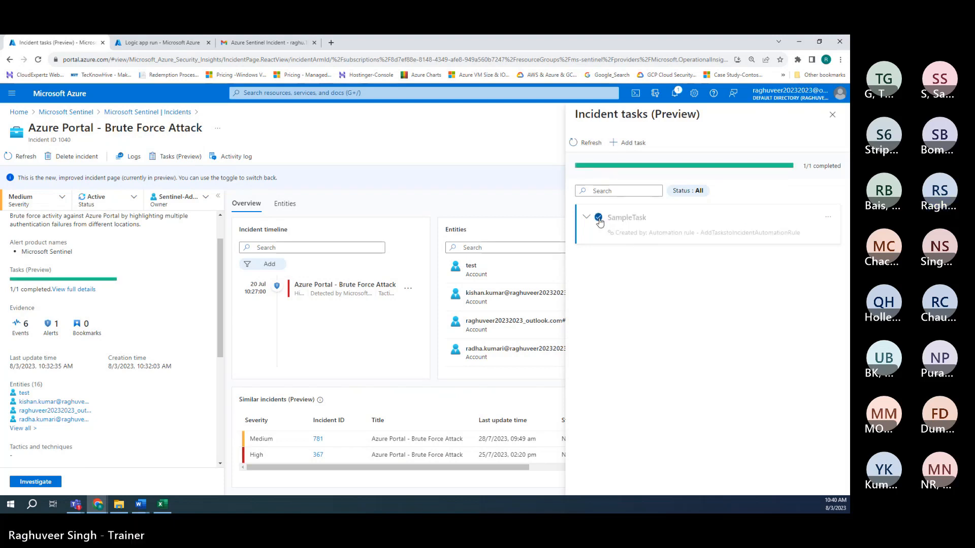
pyautogui.click(588, 217)
pyautogui.moveTo(611, 230); pyautogui.dragTo(664, 230)
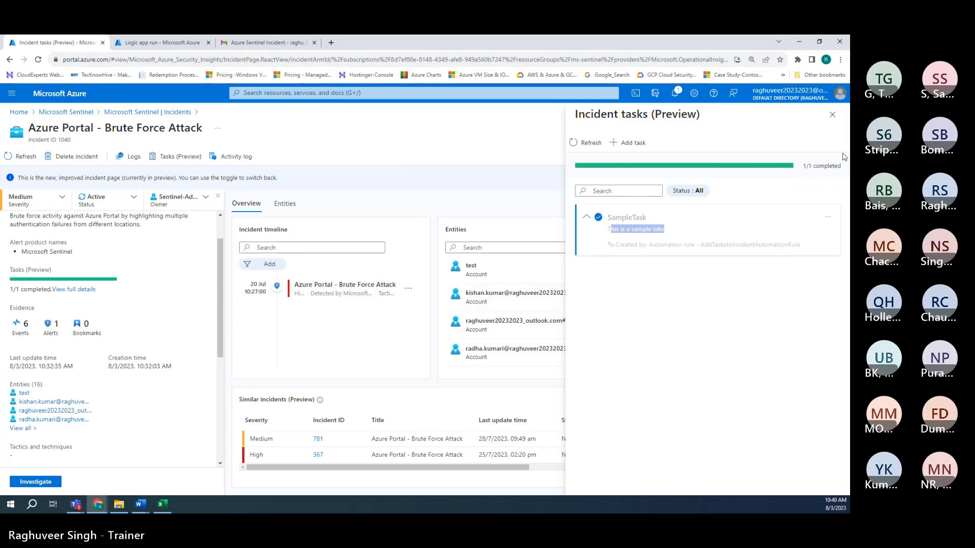
pyautogui.click(833, 114)
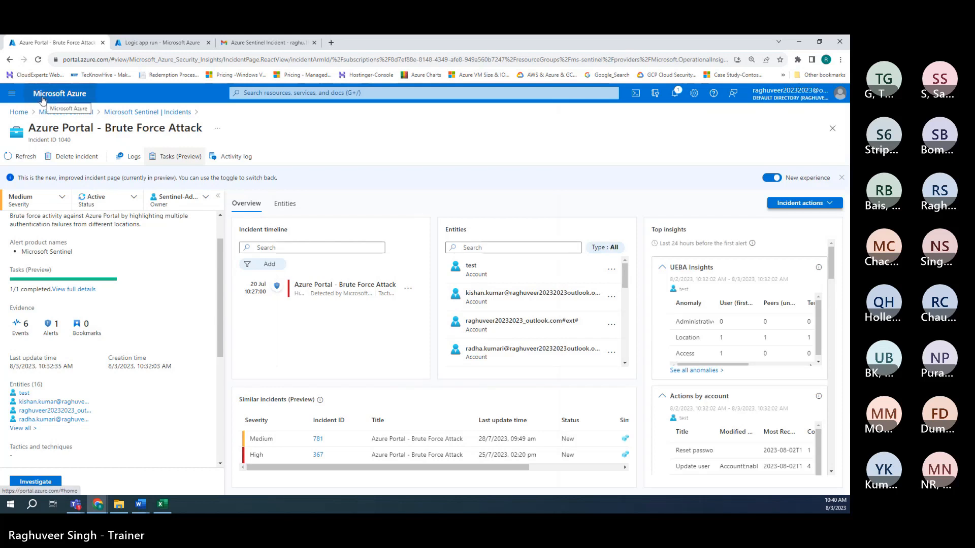
pyautogui.click(148, 111)
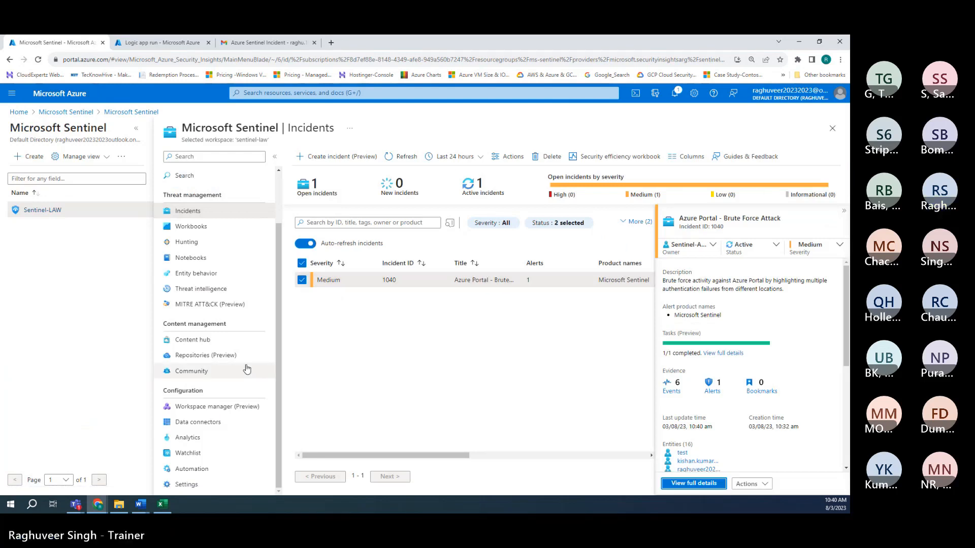
pyautogui.click(188, 440)
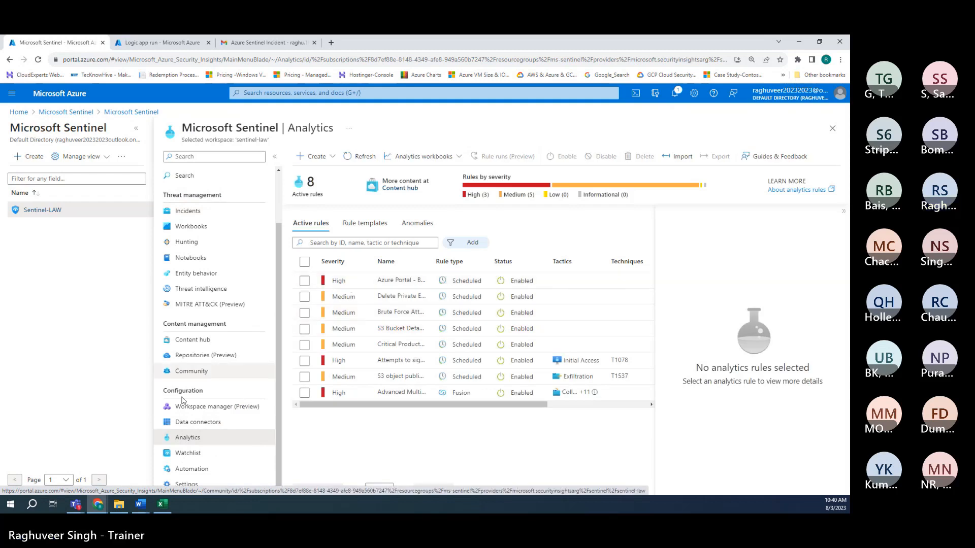
# - Edit the Azure Portal - Brute Force Attack rule, step through to Review and create, and save it
pyautogui.click(303, 281)
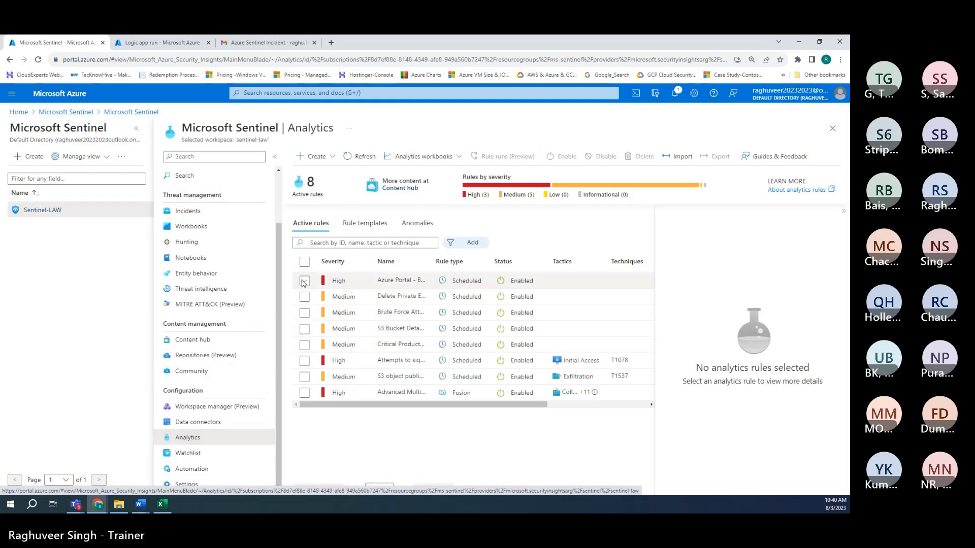
pyautogui.click(682, 483)
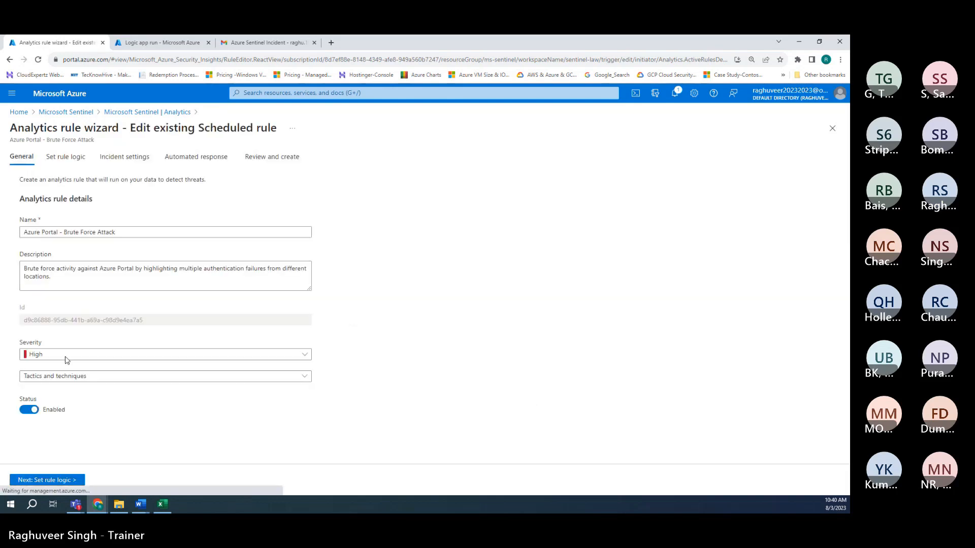
pyautogui.click(42, 480)
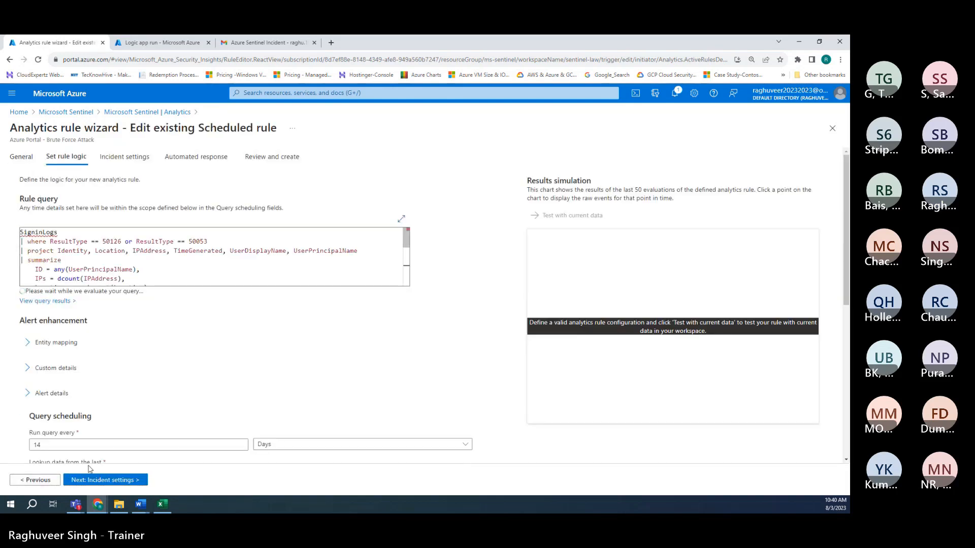
pyautogui.click(95, 482)
pyautogui.click(96, 482)
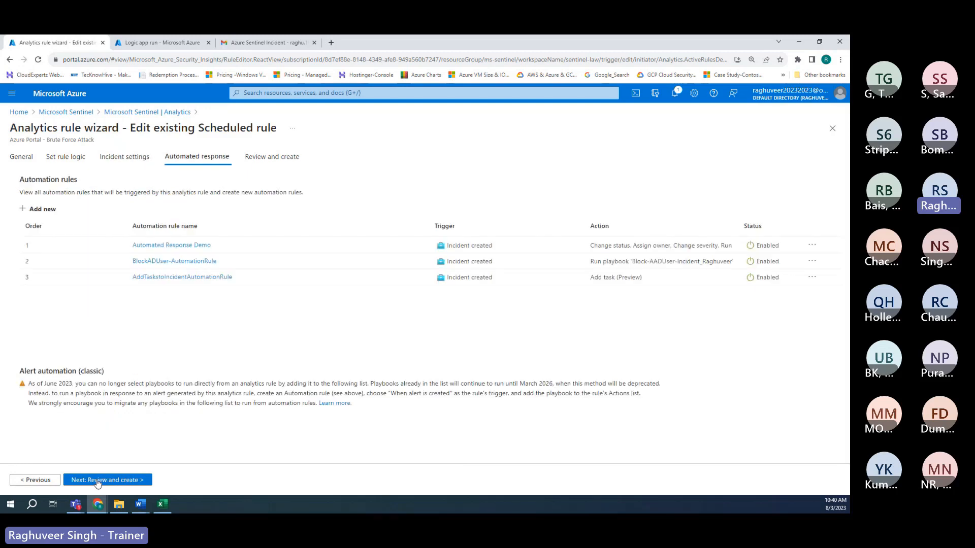
pyautogui.click(99, 481)
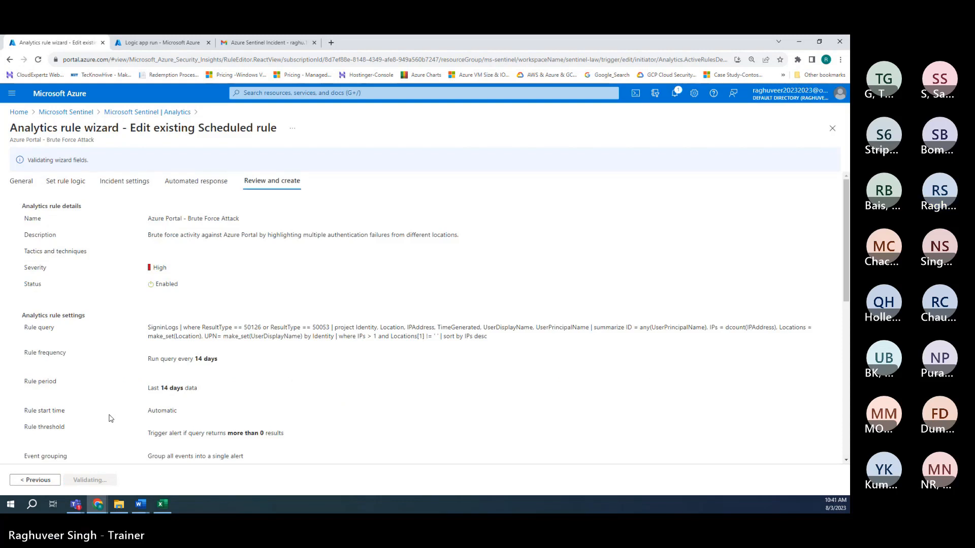
pyautogui.click(85, 480)
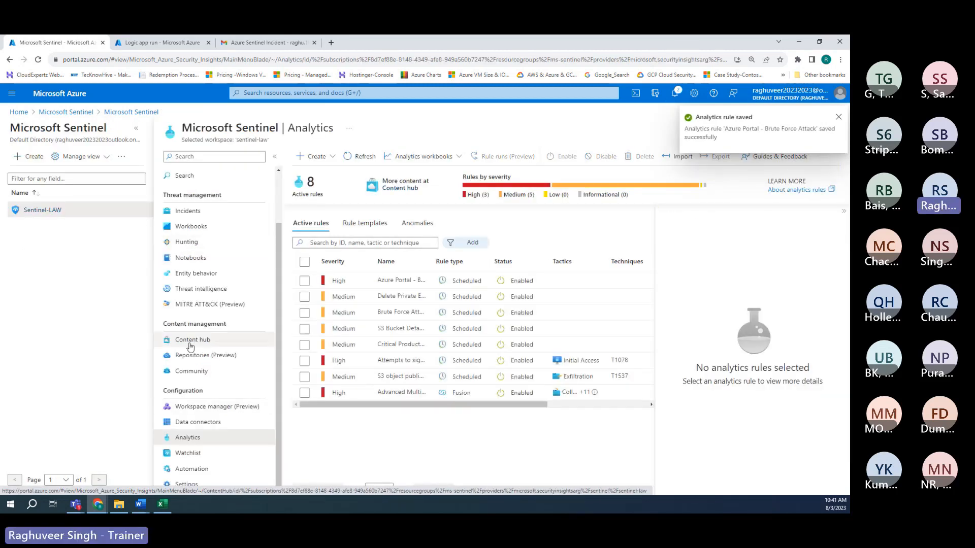
pyautogui.scroll(2, 191, 347)
# - Reload the Incidents list to find new Brute Force incident 1041 and view its details
pyautogui.click(191, 272)
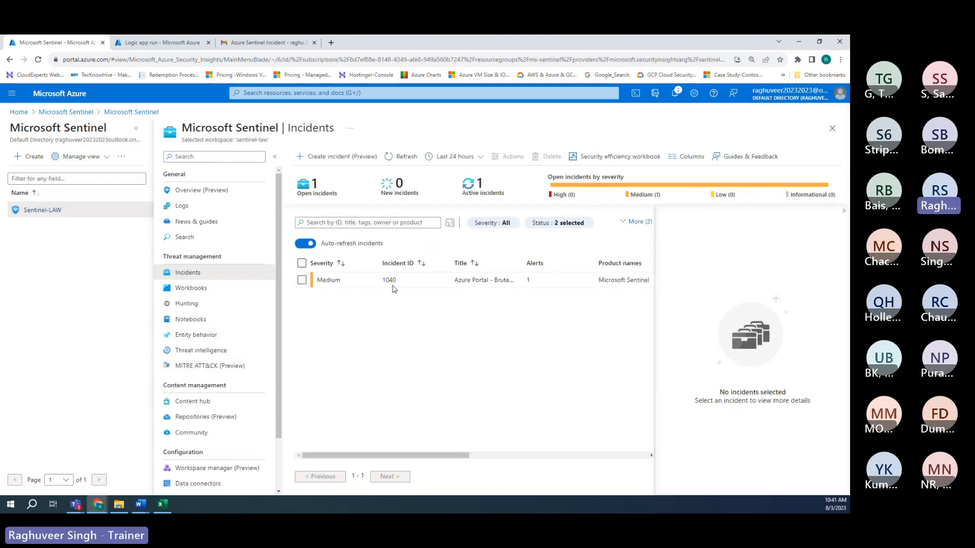
pyautogui.moveTo(381, 461); pyautogui.dragTo(568, 456)
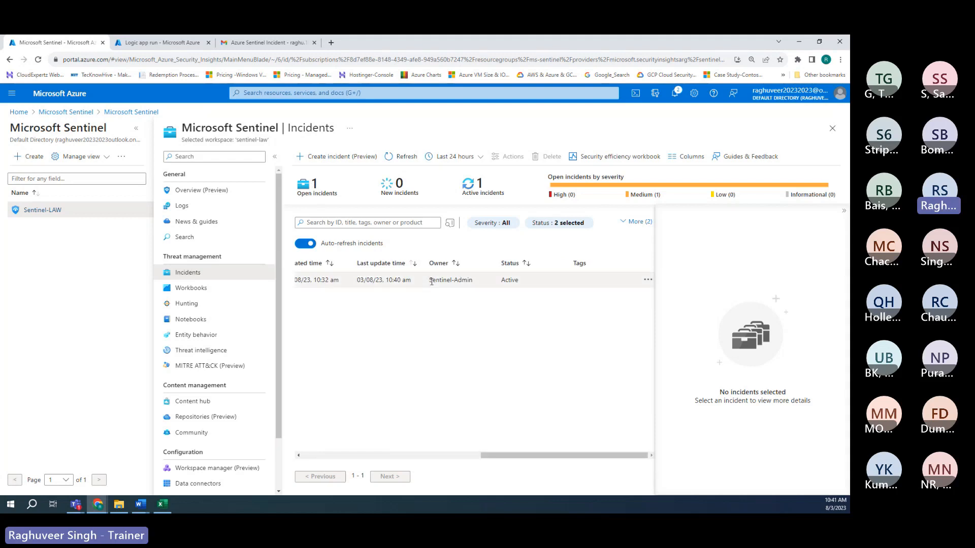
pyautogui.moveTo(528, 459); pyautogui.dragTo(378, 329)
pyautogui.press('F5')
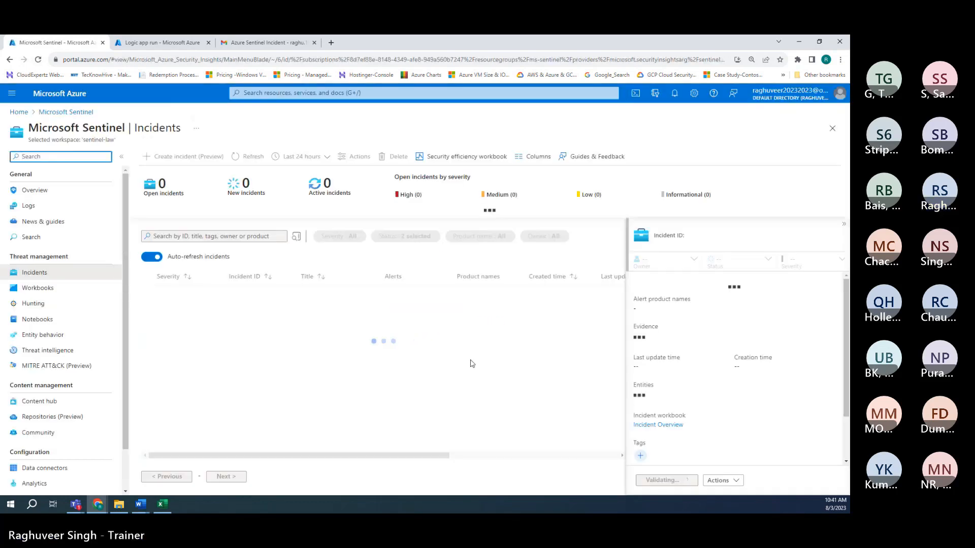
pyautogui.moveTo(200, 455); pyautogui.dragTo(446, 447)
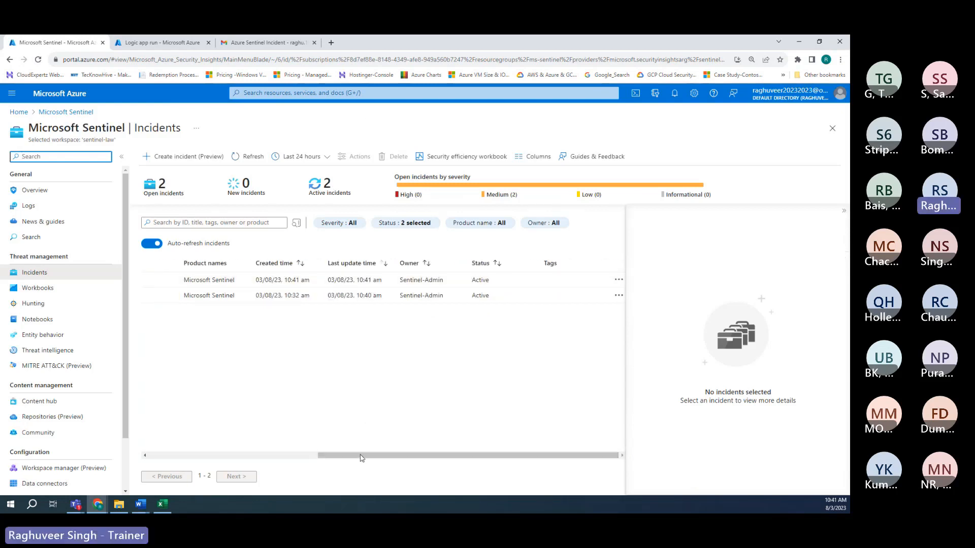
pyautogui.moveTo(362, 458); pyautogui.dragTo(193, 457)
pyautogui.click(362, 282)
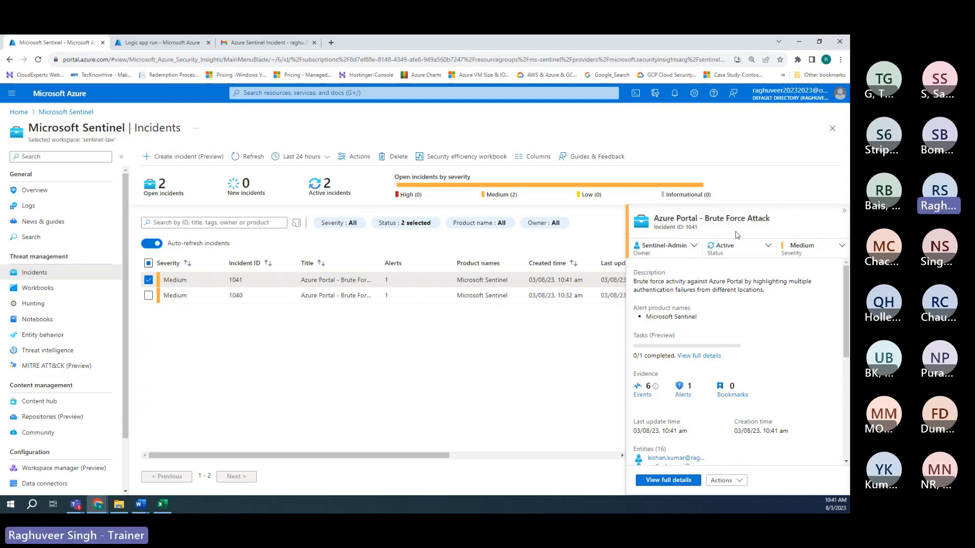
pyautogui.click(268, 42)
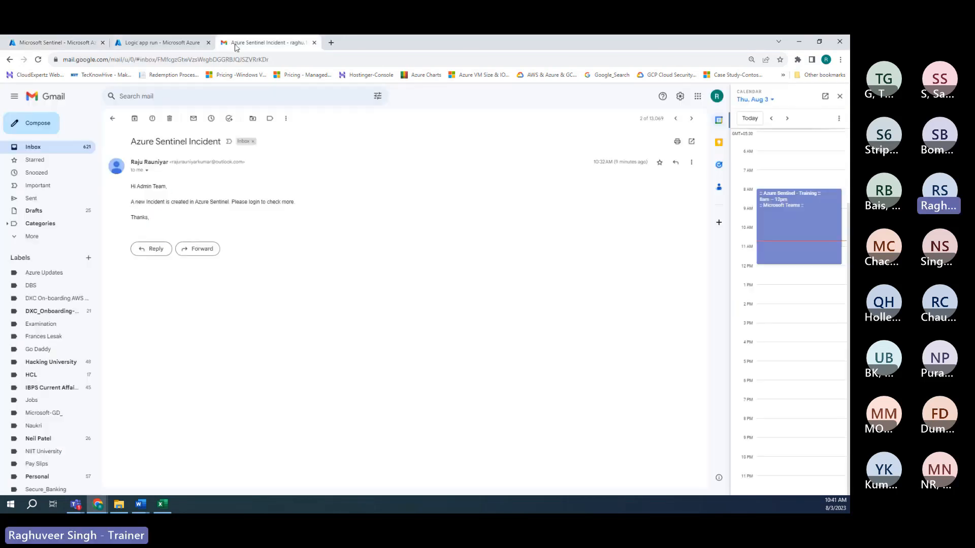
# - Open the newest Azure Sentinel Incident email and confirm it arrived at 10:41 AM
pyautogui.click(45, 149)
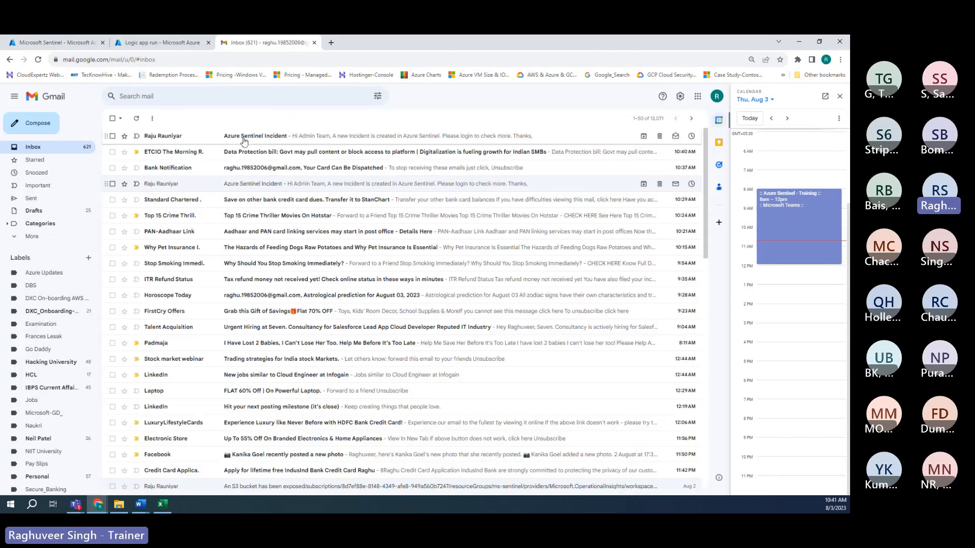
pyautogui.click(244, 139)
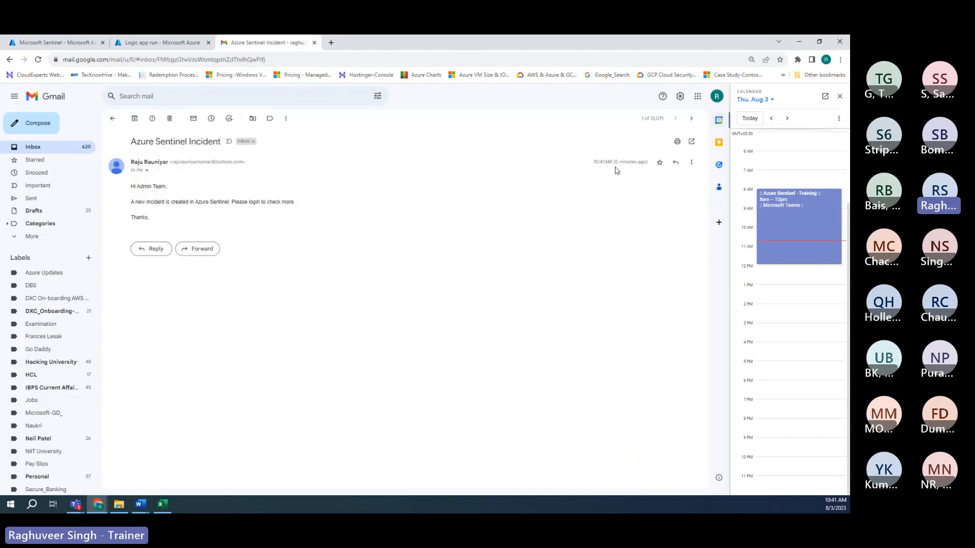
pyautogui.moveTo(626, 161); pyautogui.dragTo(632, 161)
pyautogui.click(166, 44)
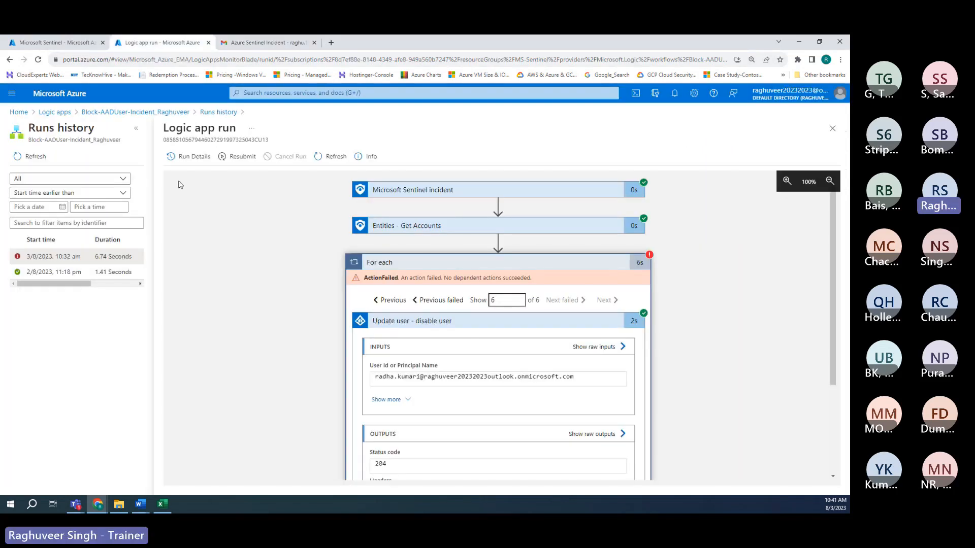
# - Reload the Block-AADUser-Incident playbook, check its designer, and open the failed 10:41 am run
pyautogui.click(114, 112)
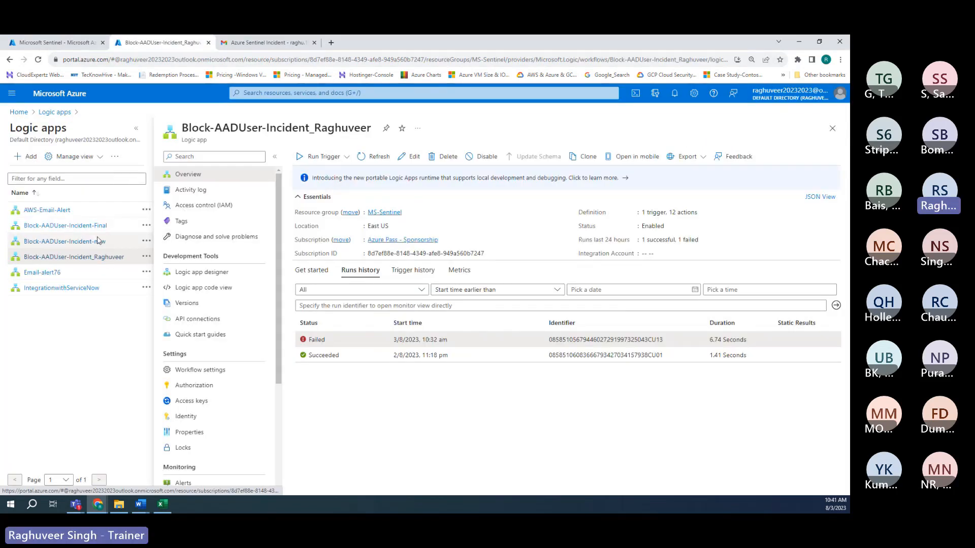
pyautogui.click(38, 59)
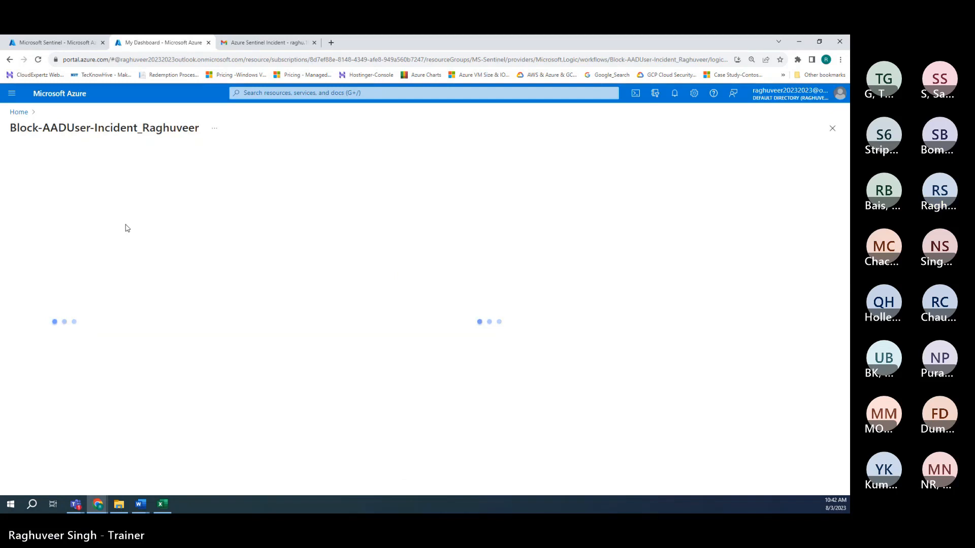
pyautogui.click(60, 272)
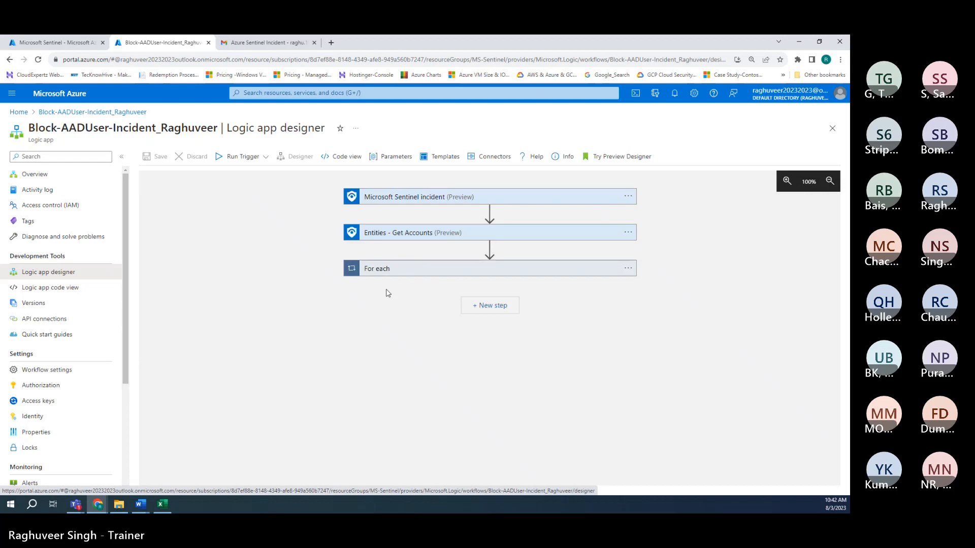
pyautogui.click(35, 174)
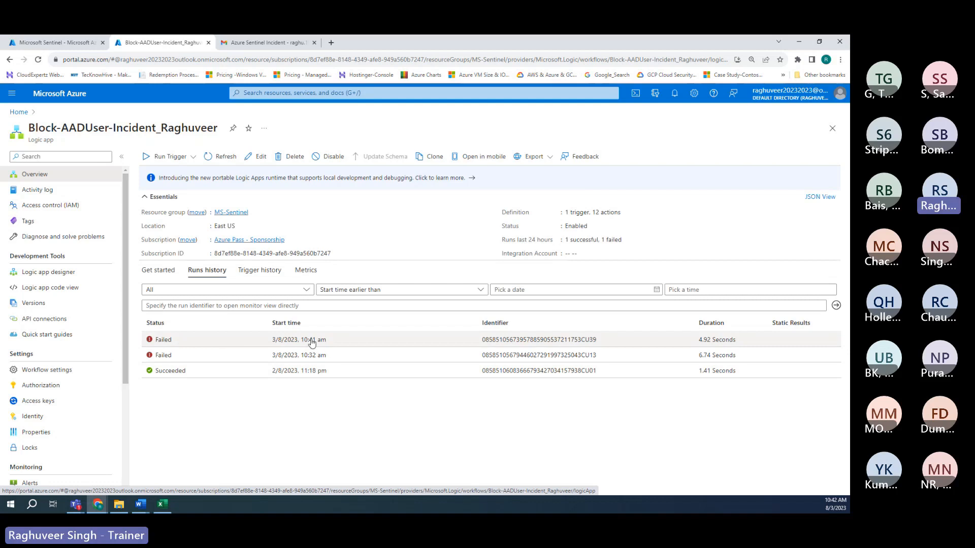
pyautogui.click(312, 342)
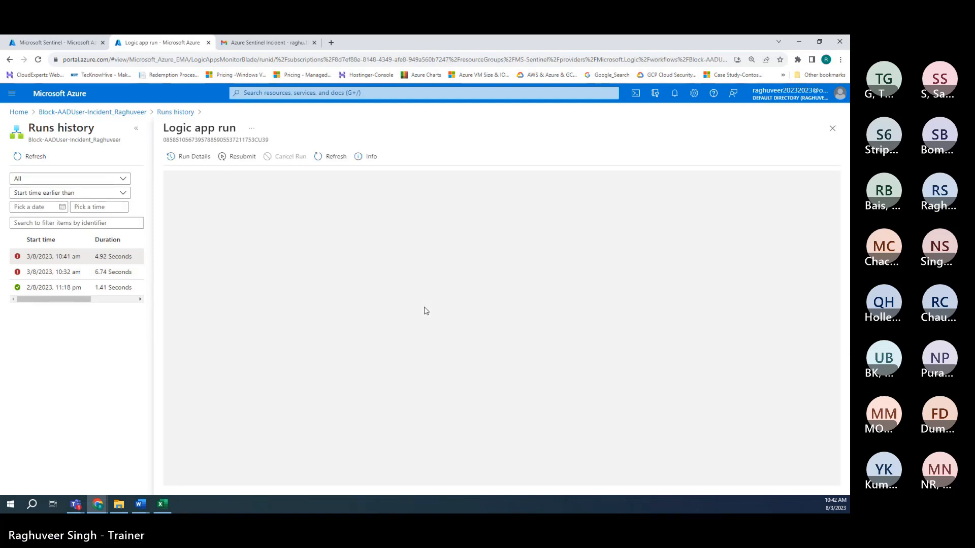
# - Expand the failed For each loop and step through iterations to see each user disable result (204)
pyautogui.click(639, 265)
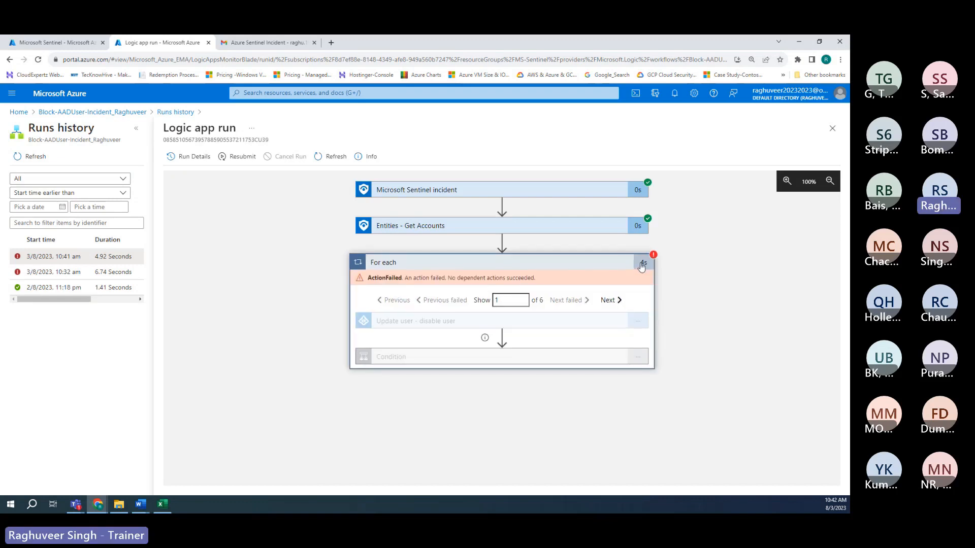
pyautogui.click(446, 320)
pyautogui.scroll(-2, 442, 330)
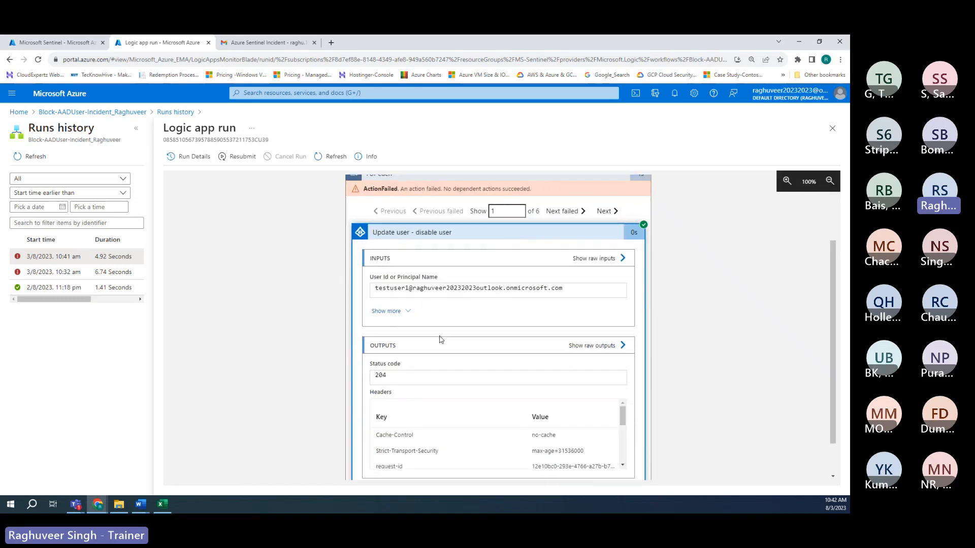
pyautogui.scroll(-1, 441, 339)
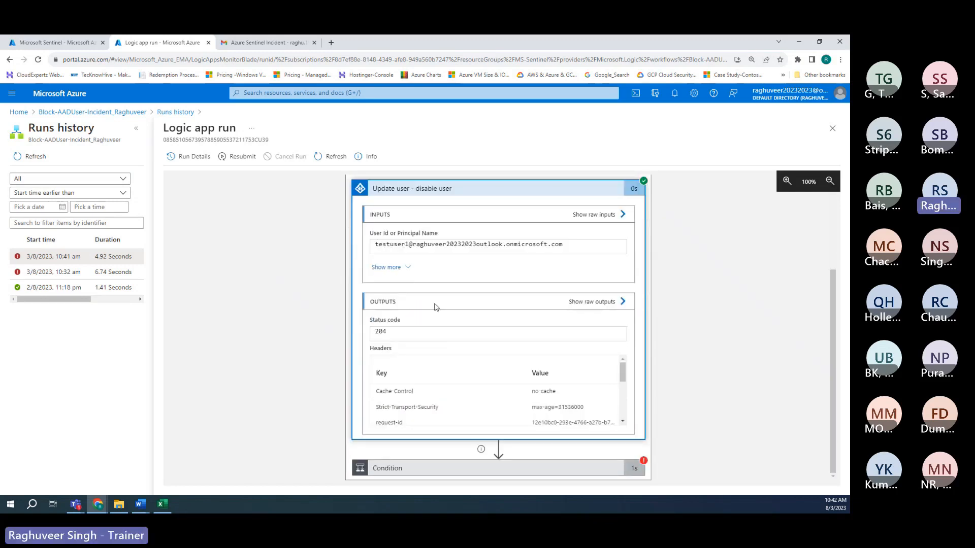
pyautogui.scroll(3, 523, 314)
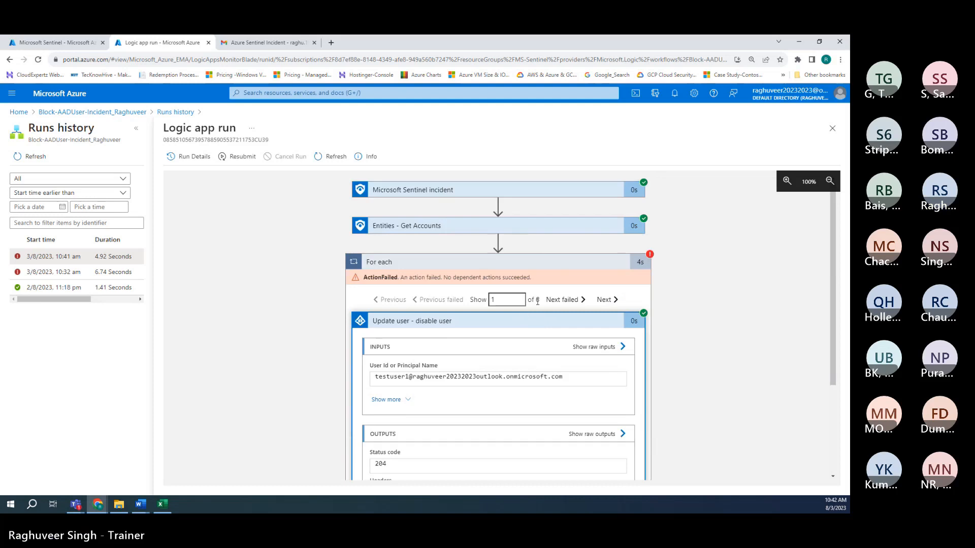
pyautogui.click(603, 300)
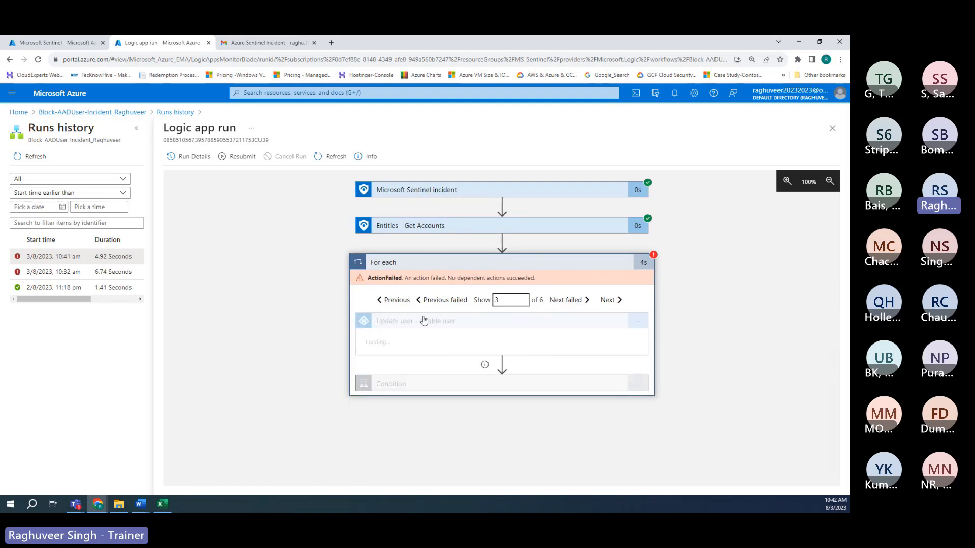
pyautogui.scroll(-2, 420, 338)
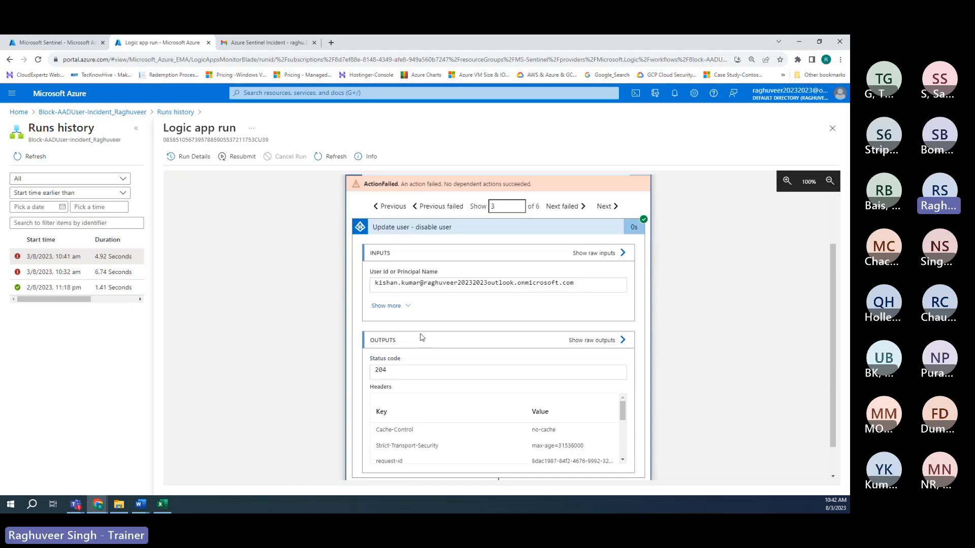
pyautogui.scroll(2, 251, 289)
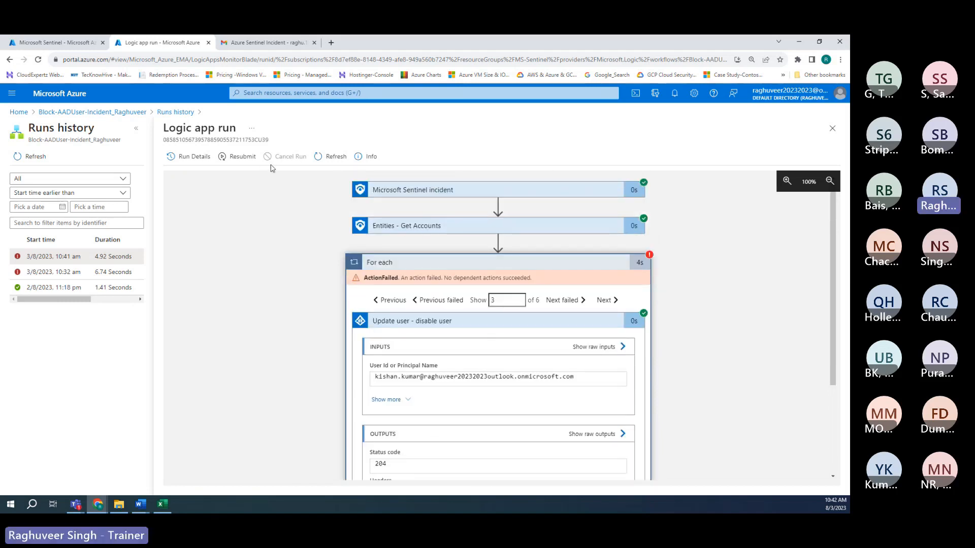
pyautogui.click(252, 93)
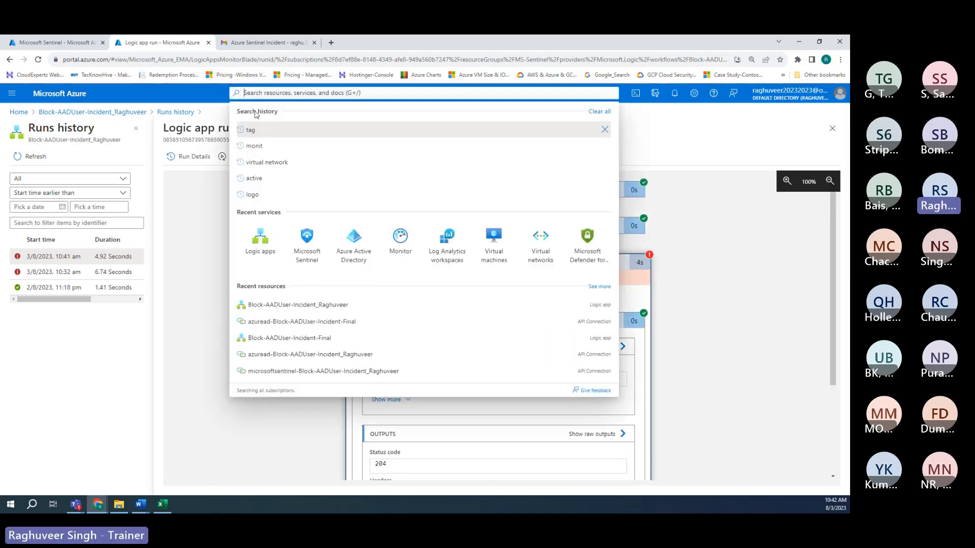
pyautogui.click(260, 239)
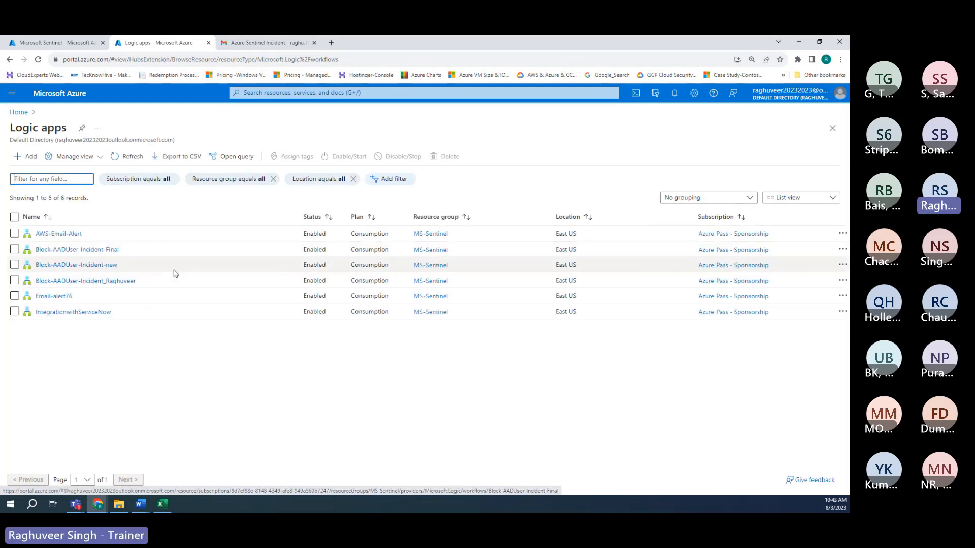
# - Check the notification email, then open the first disabled user's account status and return to All users
pyautogui.click(262, 43)
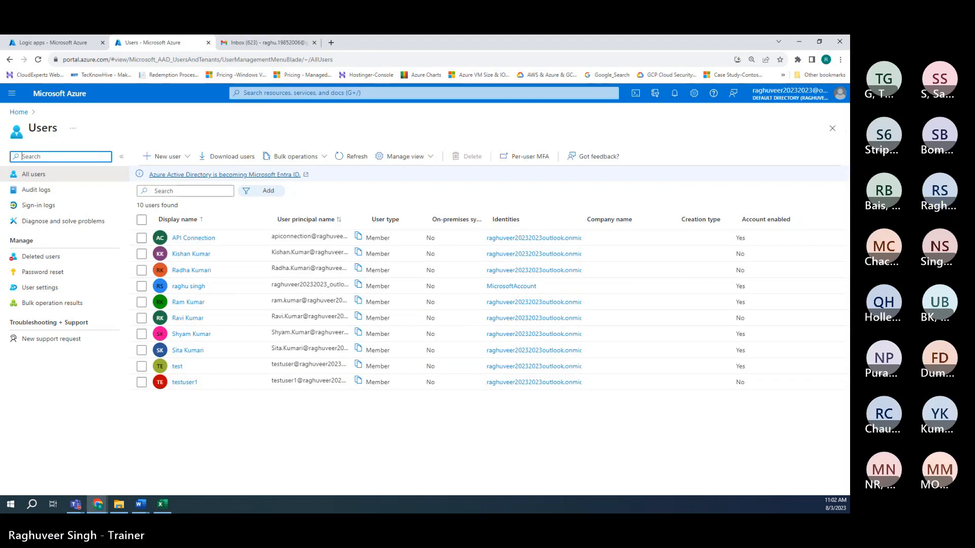
pyautogui.click(192, 254)
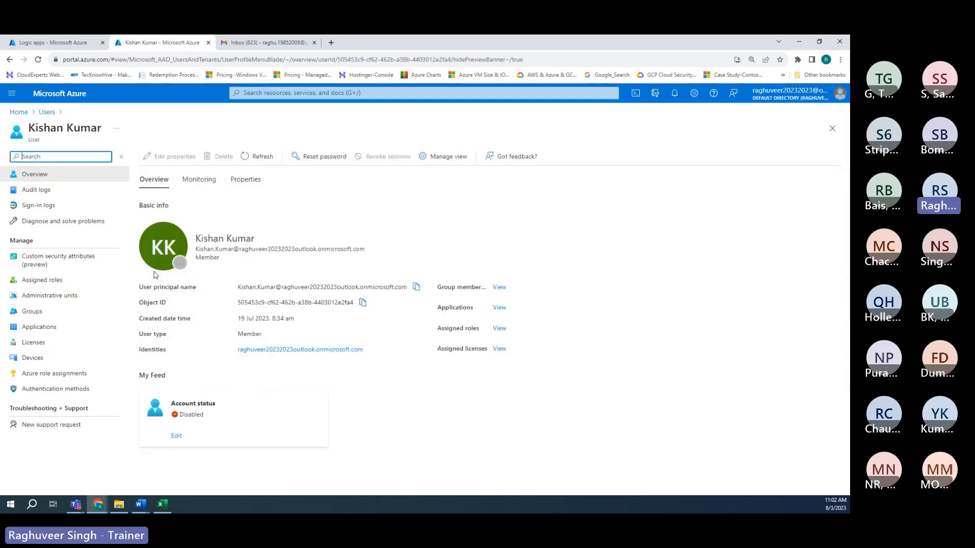
pyautogui.click(175, 436)
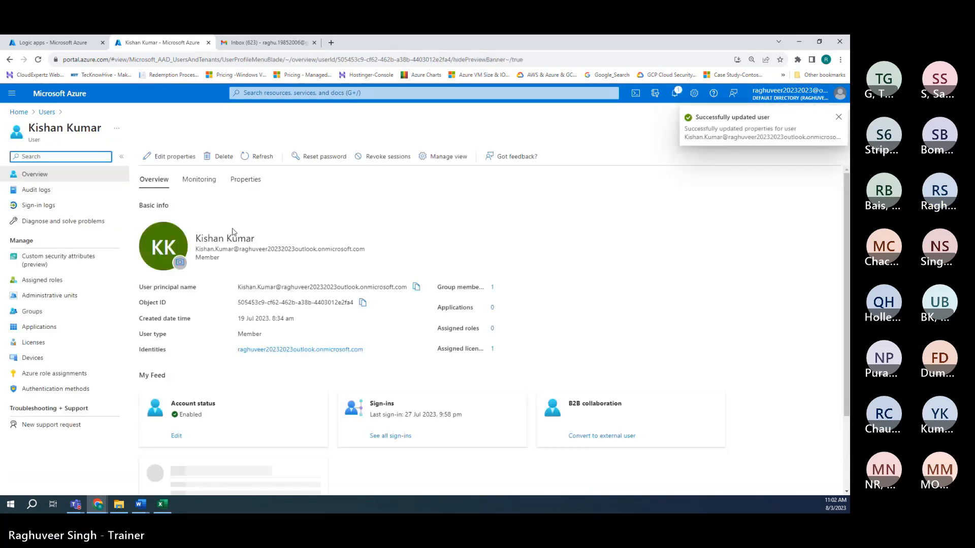
pyautogui.click(46, 112)
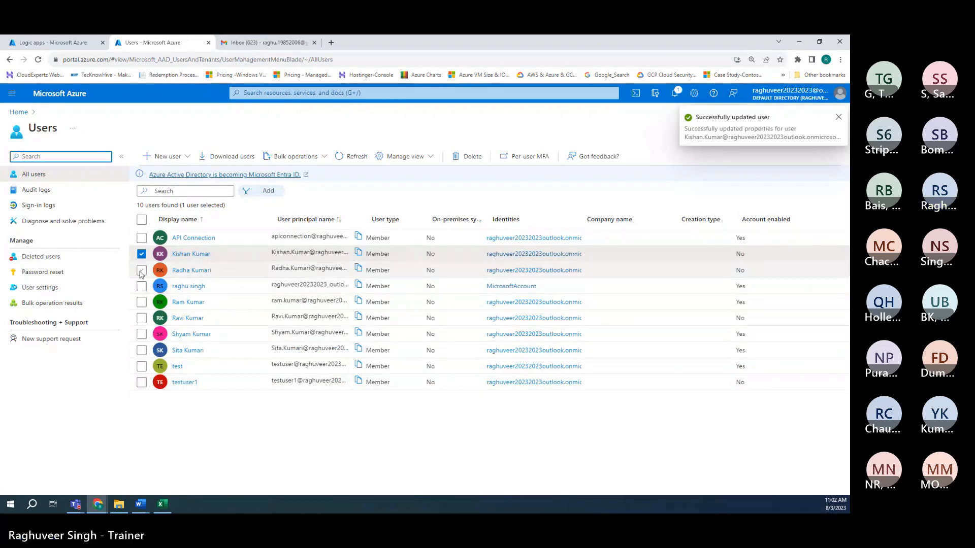
pyautogui.click(141, 254)
# - Re-enable the second disabled user by ticking Account enabled and saving
pyautogui.click(191, 270)
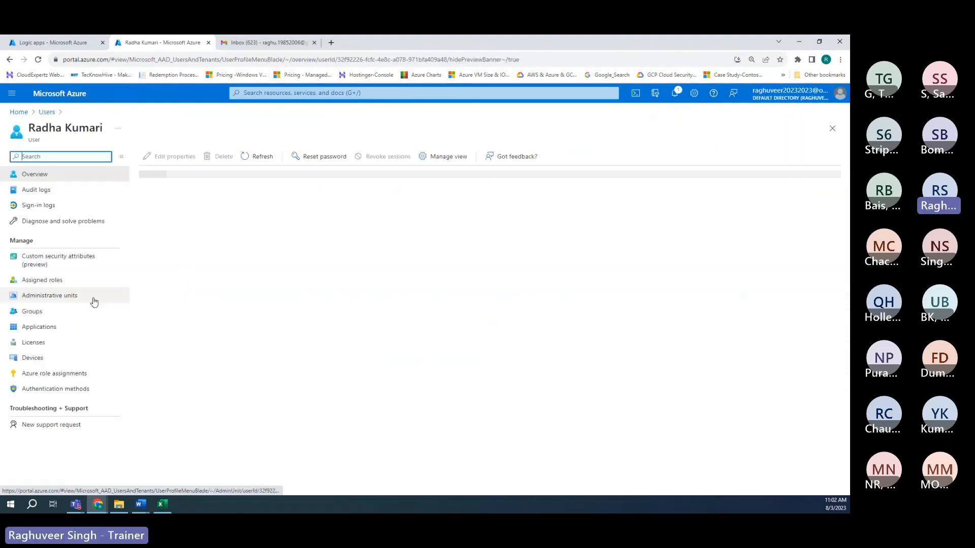
pyautogui.click(176, 436)
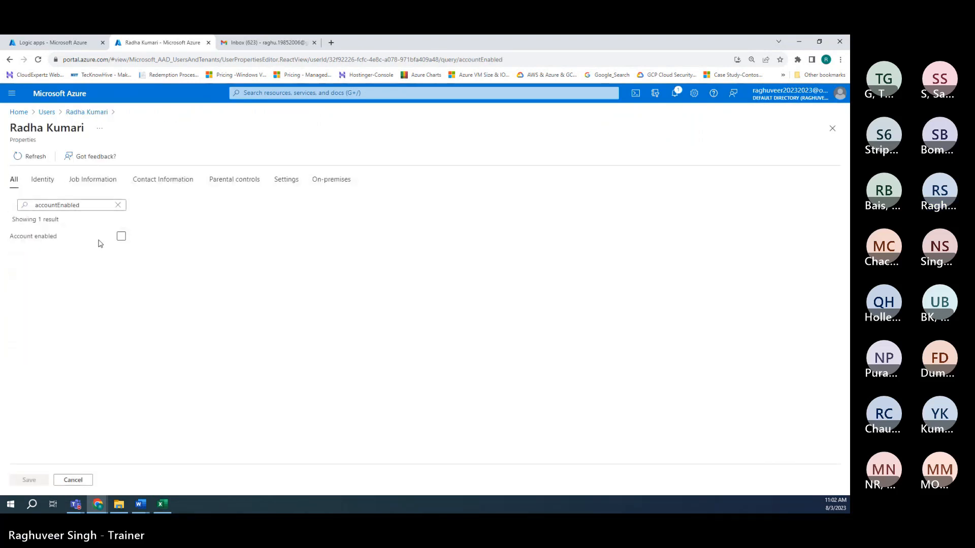
pyautogui.click(121, 237)
pyautogui.click(29, 480)
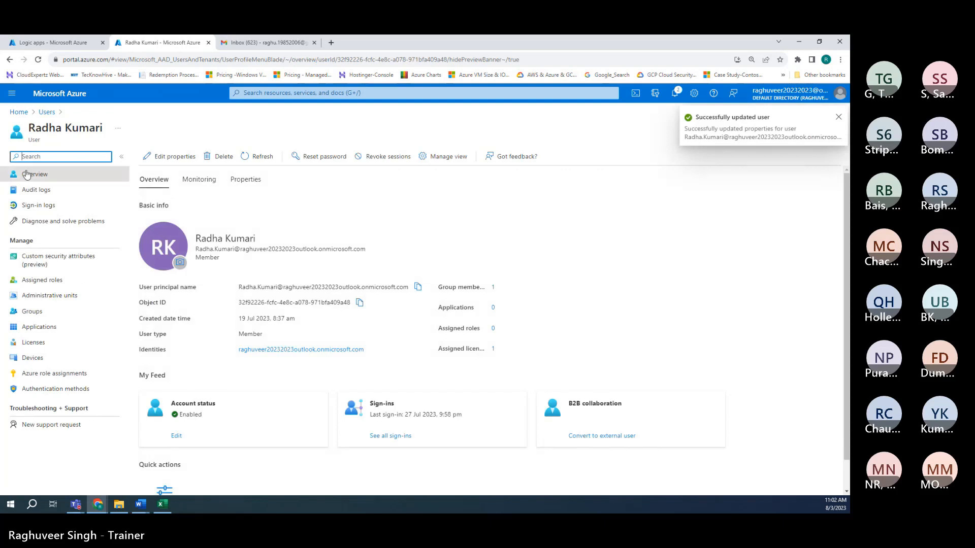
pyautogui.scroll(-1, 173, 329)
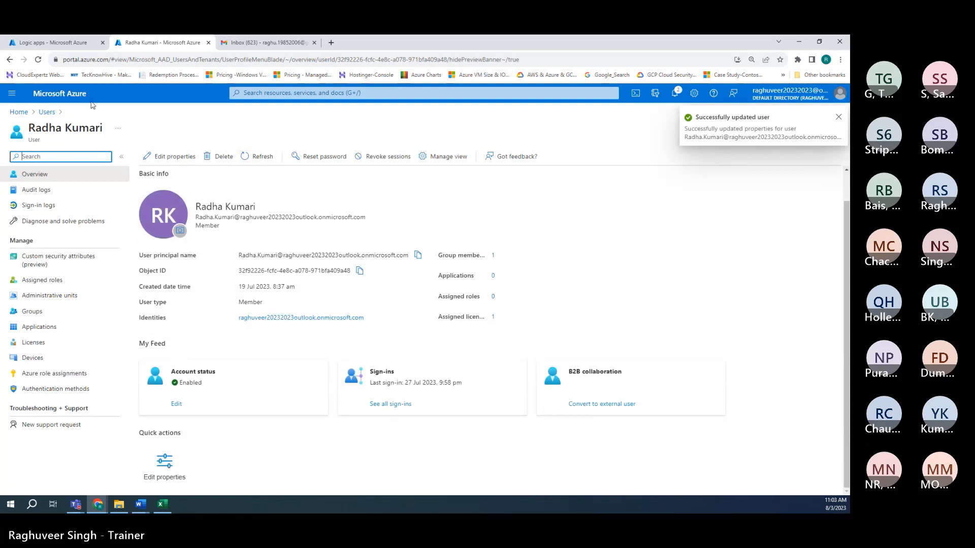
pyautogui.click(48, 112)
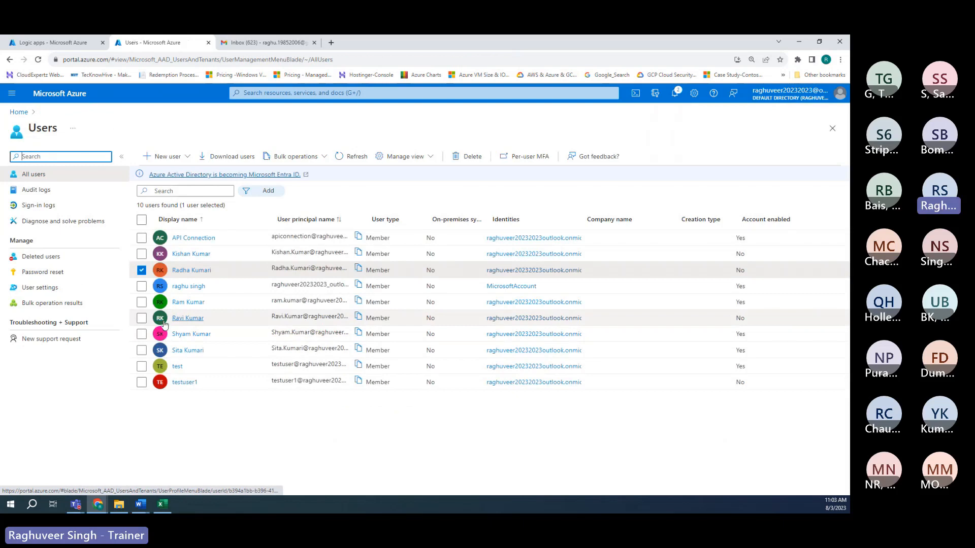
# - Turn Account enabled on for the third disabled user and save the change
pyautogui.click(290, 319)
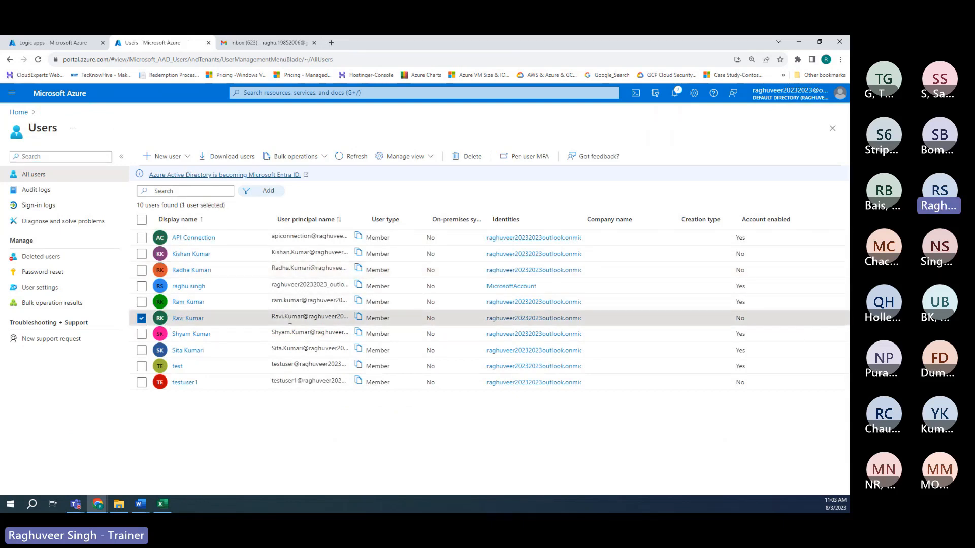
pyautogui.click(189, 318)
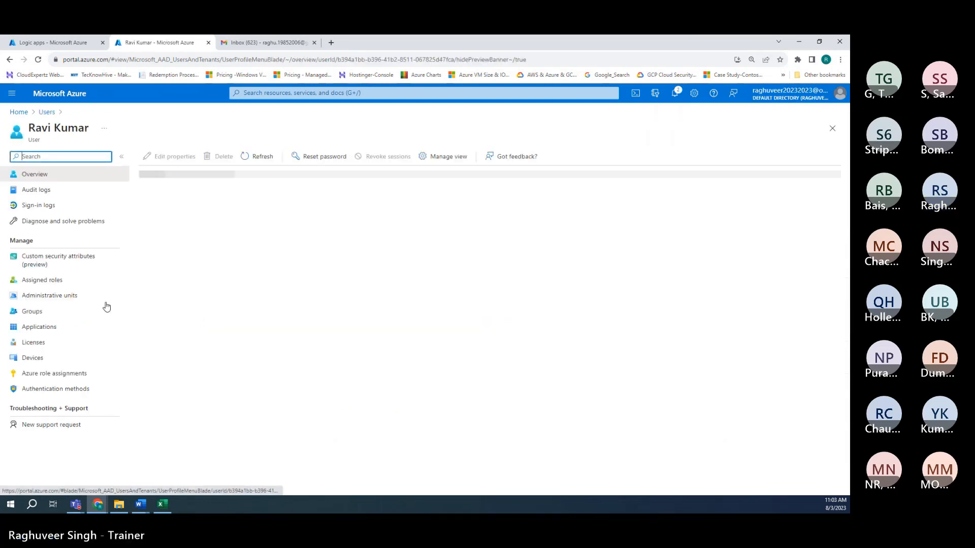
pyautogui.click(177, 435)
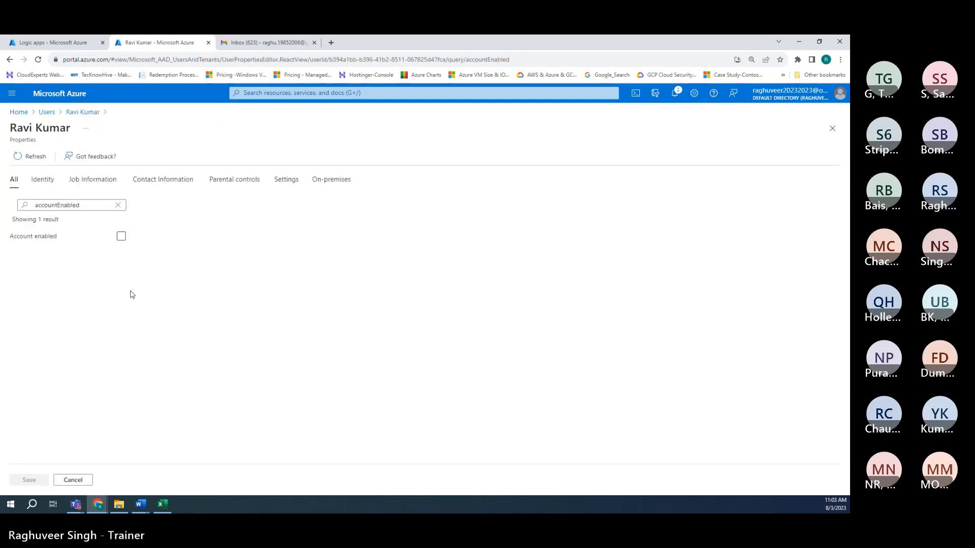
pyautogui.click(121, 237)
pyautogui.click(29, 479)
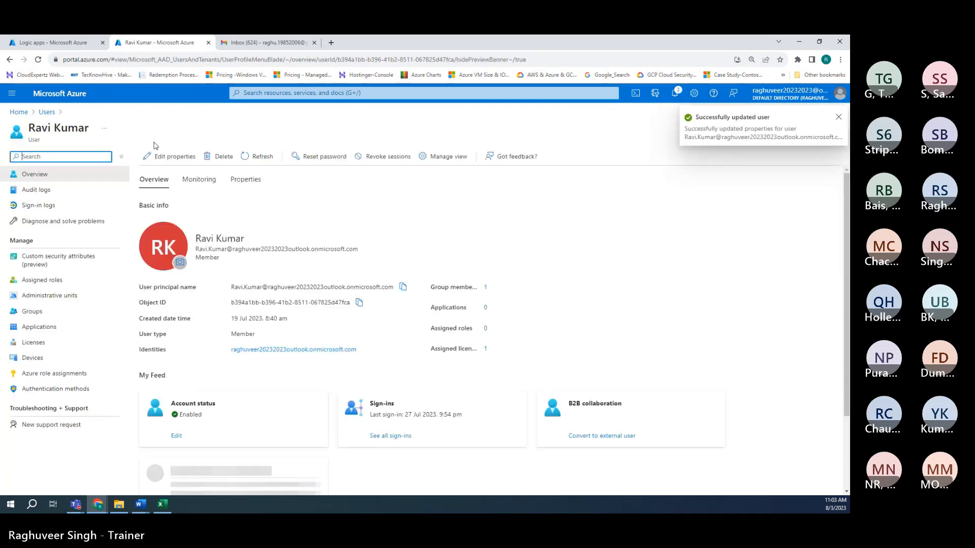
pyautogui.click(46, 112)
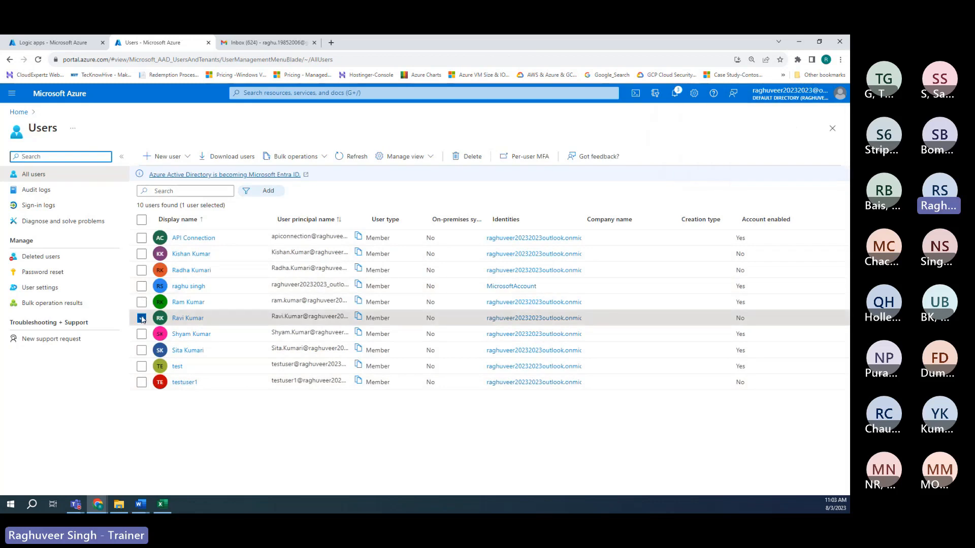
# - Re-enable the last disabled user and check the refreshed All users list shows all 10 enabled
pyautogui.click(177, 385)
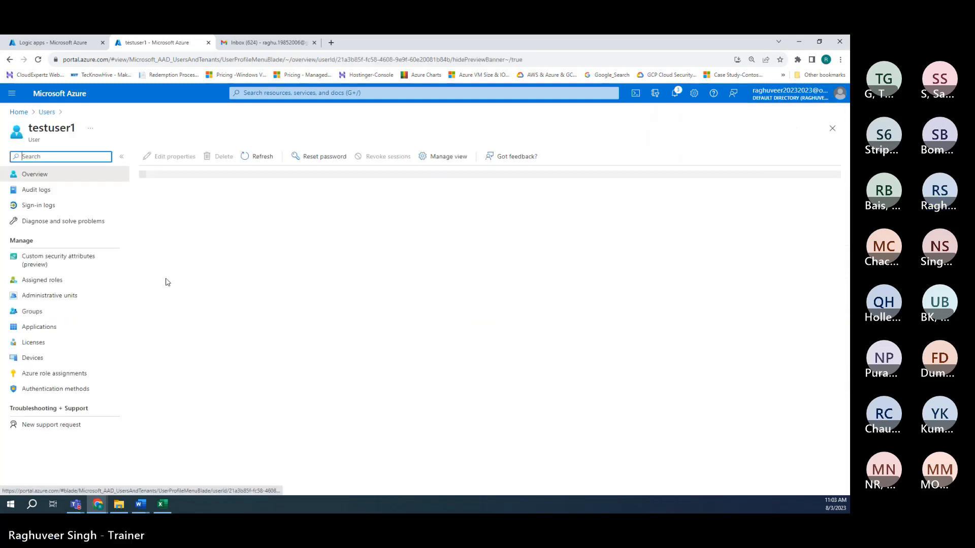
pyautogui.click(176, 436)
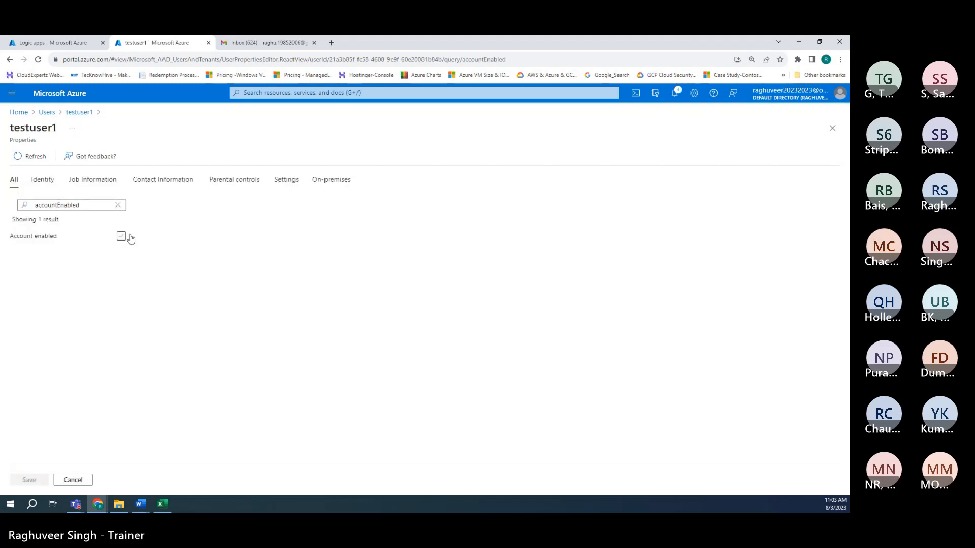
pyautogui.click(121, 237)
pyautogui.click(29, 480)
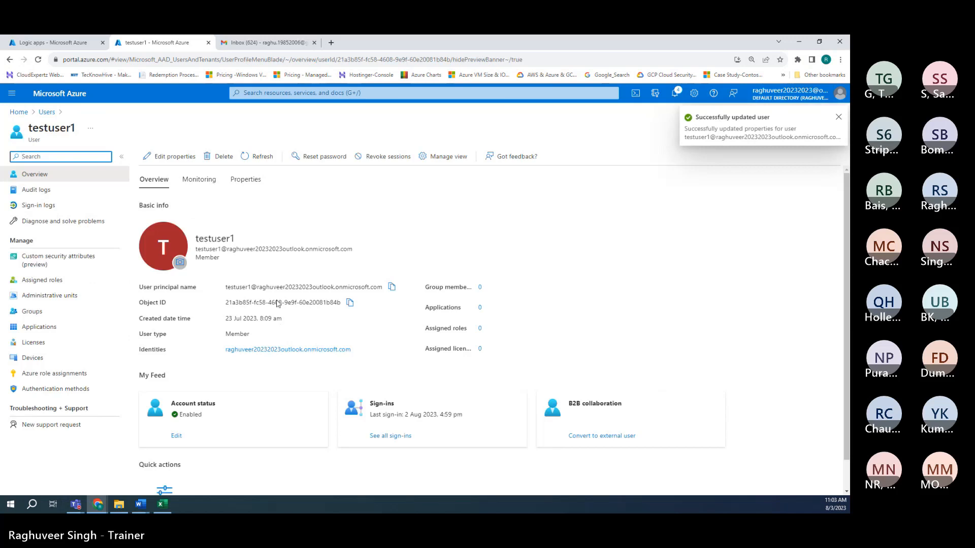
pyautogui.click(48, 113)
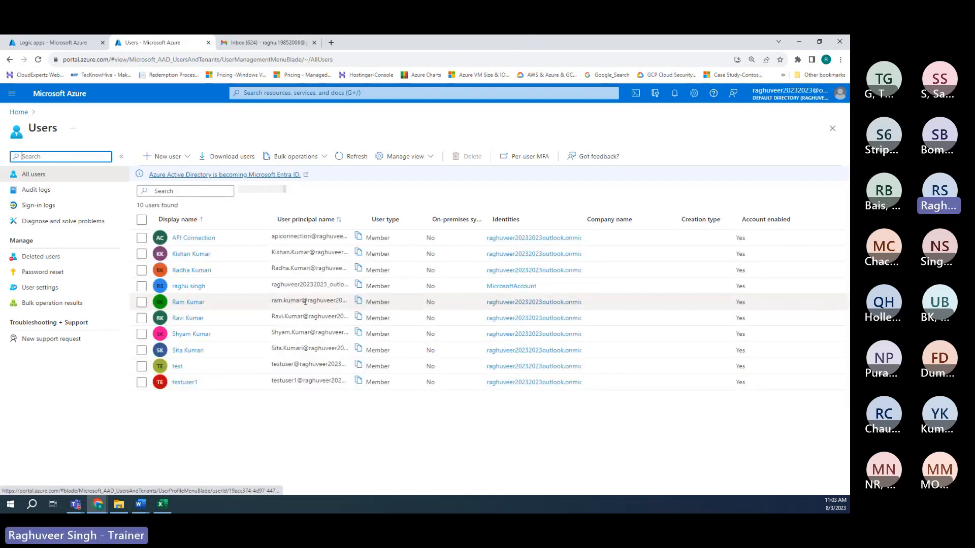
pyautogui.hotkey('ctrl', '+')
pyautogui.hotkey('ctrl', '-')
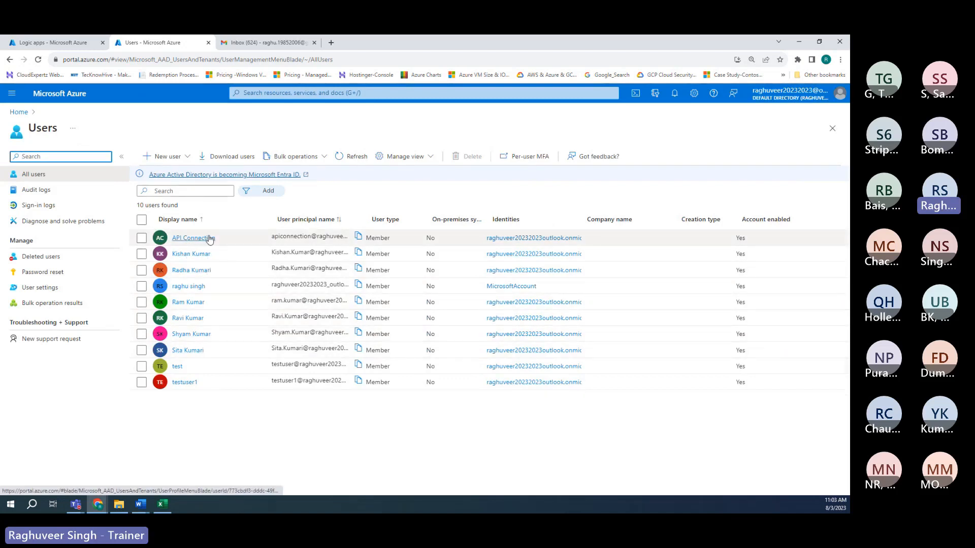
pyautogui.click(744, 223)
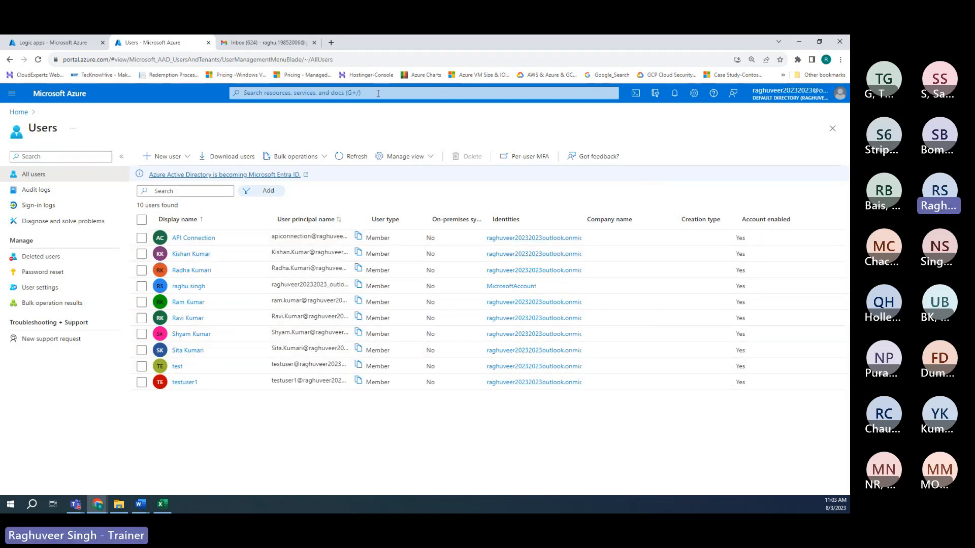
pyautogui.click(398, 93)
# - Go to Microsoft Sentinel's Sentinel-LAW workspace and open its Content hub
pyautogui.click(259, 236)
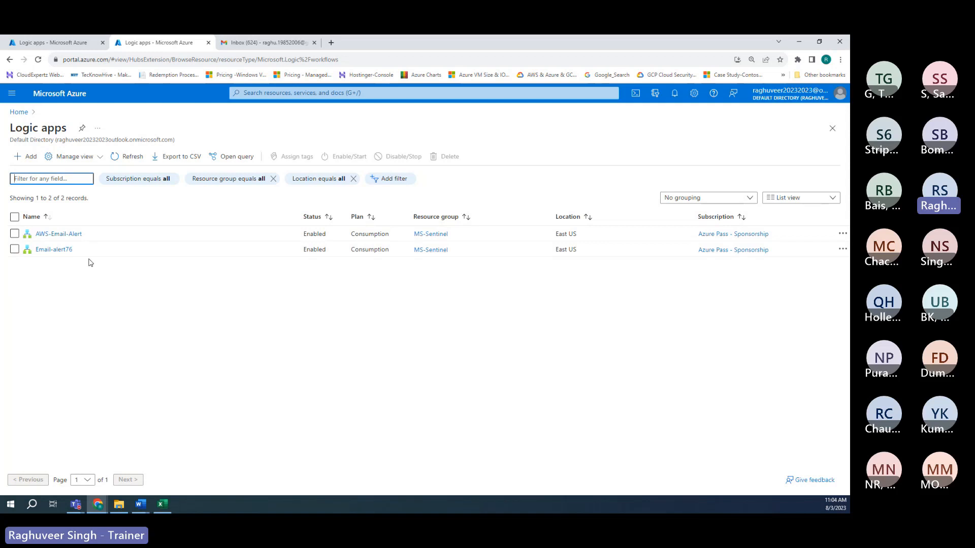
pyautogui.click(271, 93)
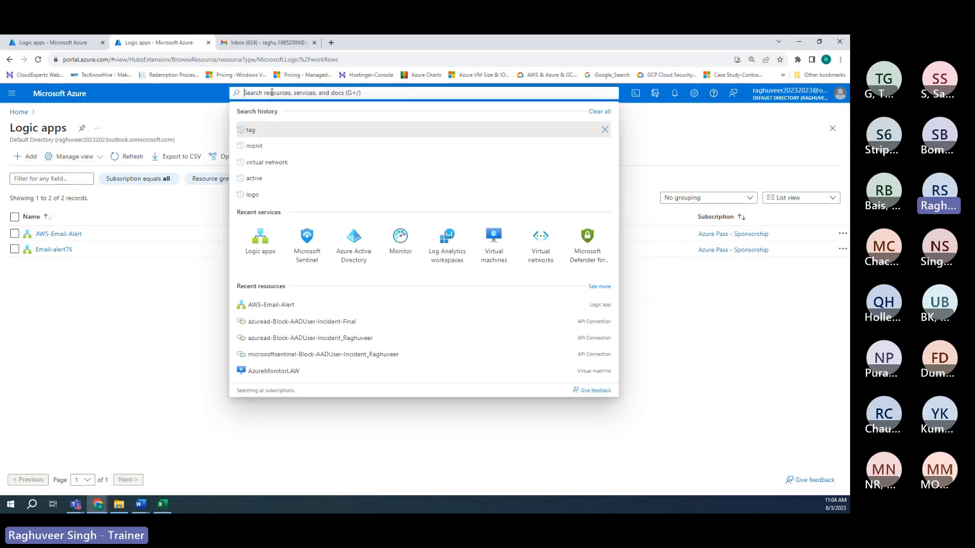
pyautogui.click(354, 239)
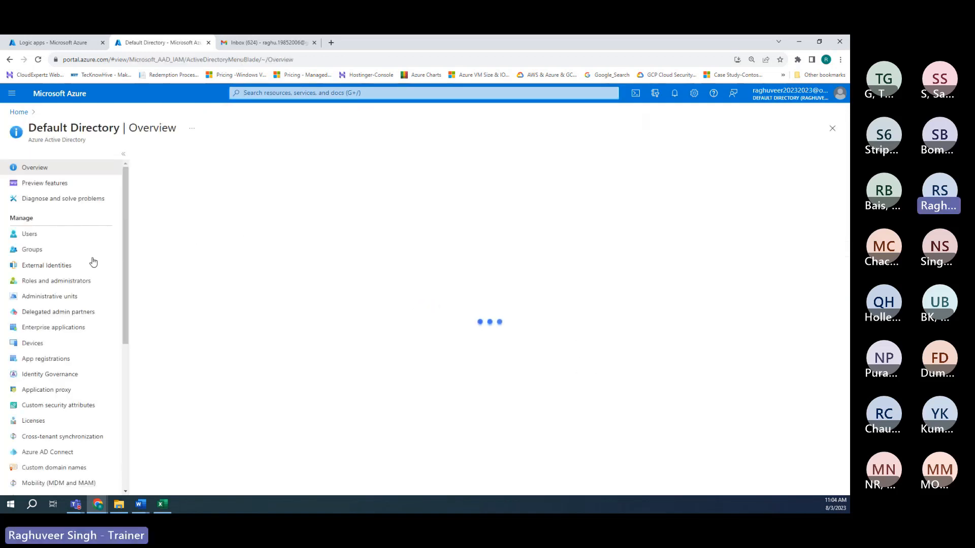
pyautogui.click(312, 92)
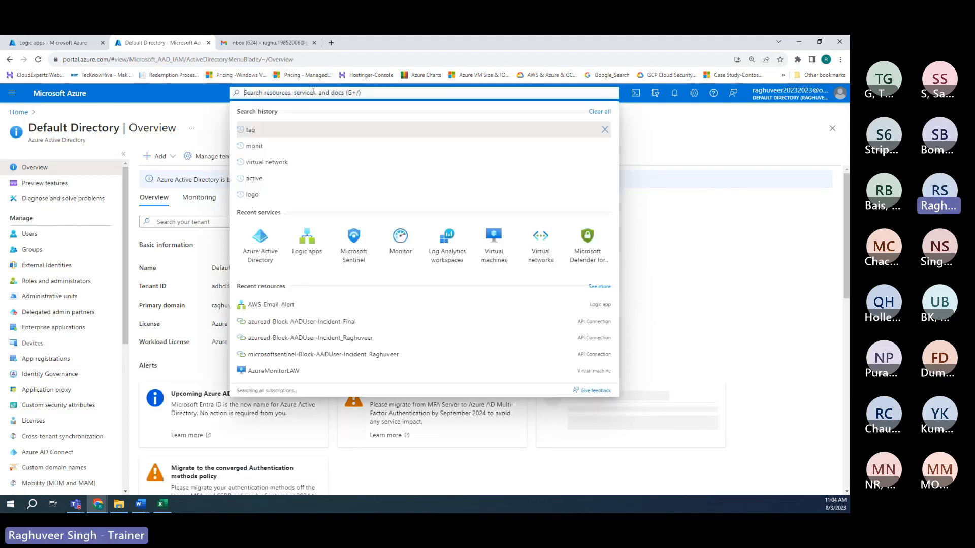
pyautogui.click(351, 245)
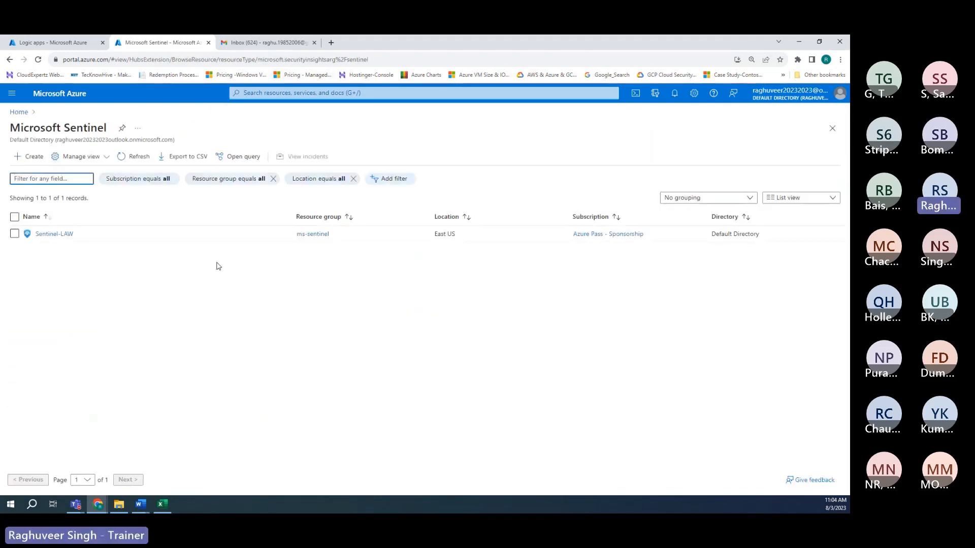
pyautogui.click(48, 234)
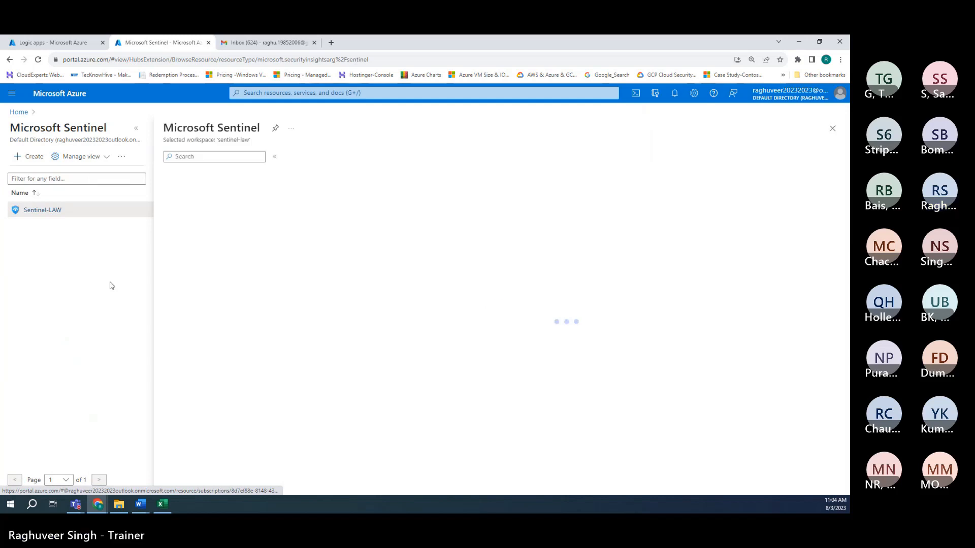
pyautogui.scroll(-1, 223, 331)
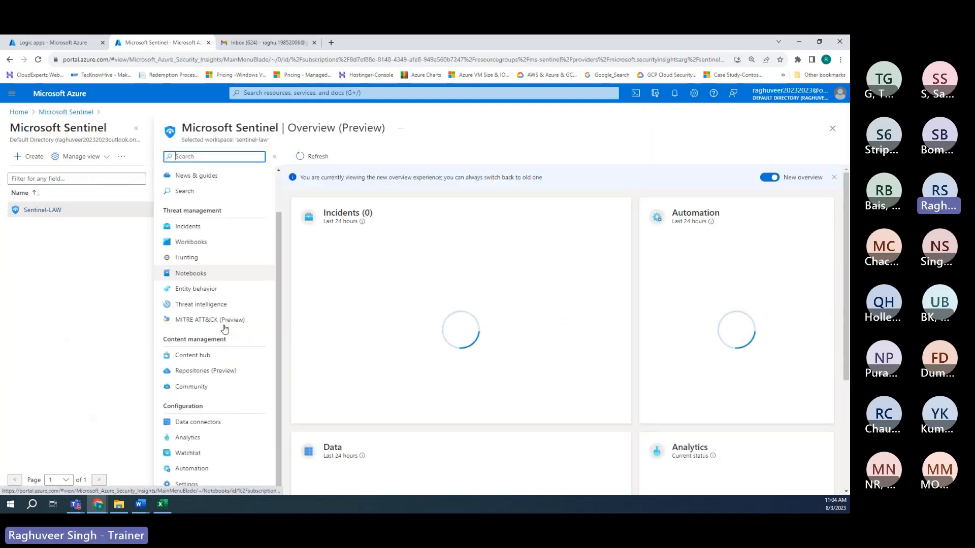
pyautogui.click(202, 350)
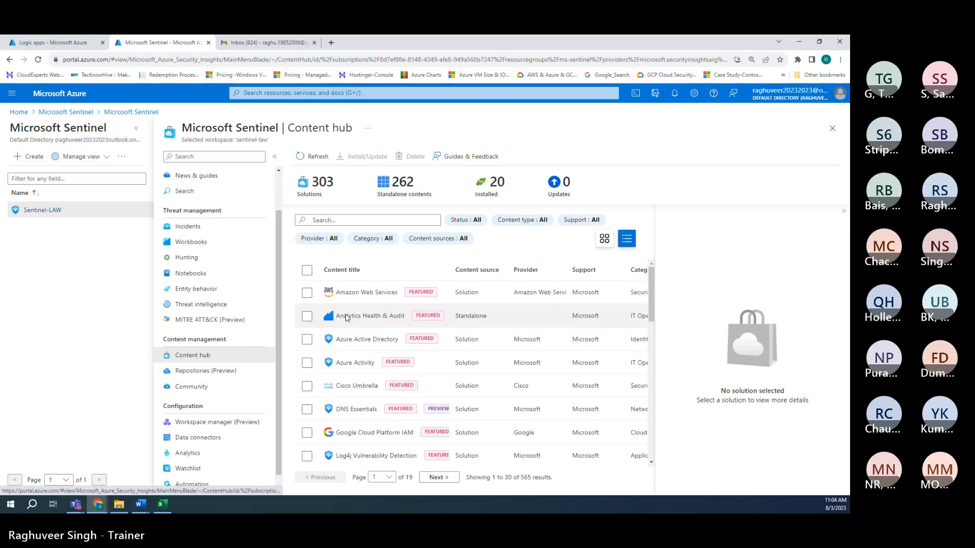
# - Manage the Azure Active Directory solution, search 'block', and configure the Block-AADUser-Incident playbook
pyautogui.click(306, 339)
pyautogui.scroll(-1, 633, 458)
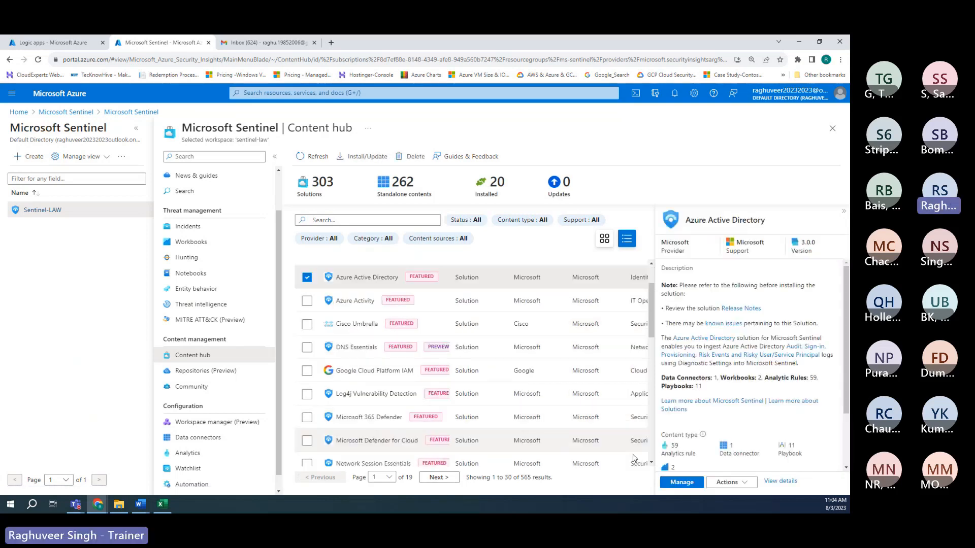
pyautogui.click(691, 483)
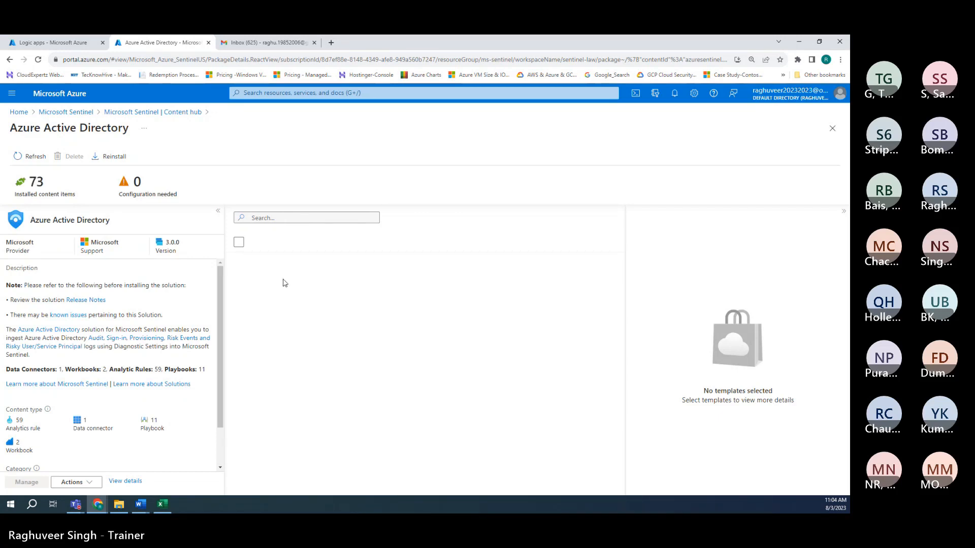
pyautogui.click(264, 217)
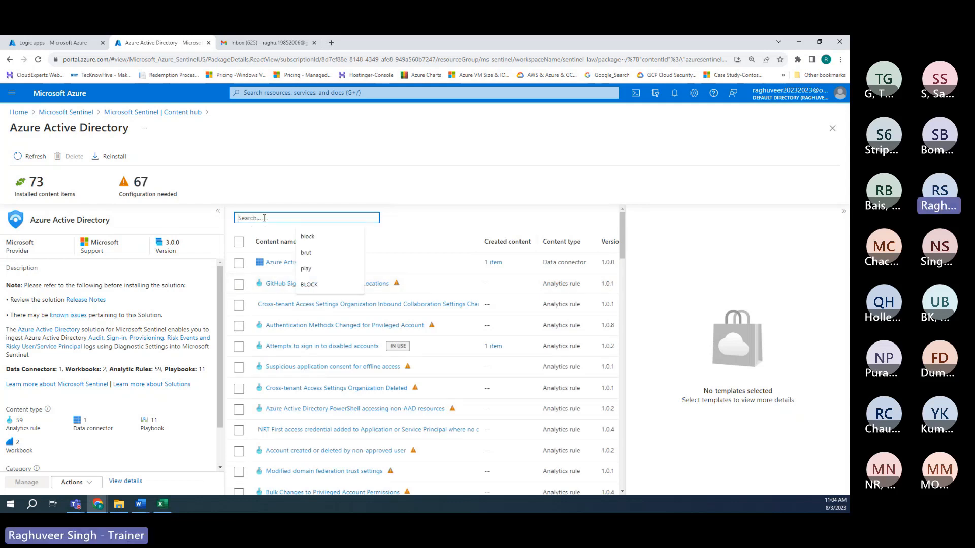
pyautogui.write('block')
pyautogui.click(294, 378)
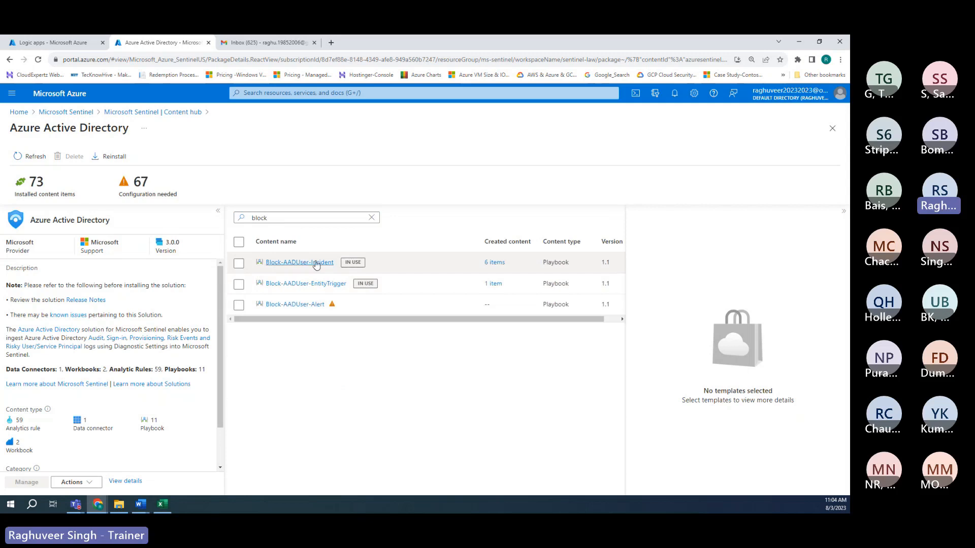
pyautogui.click(239, 263)
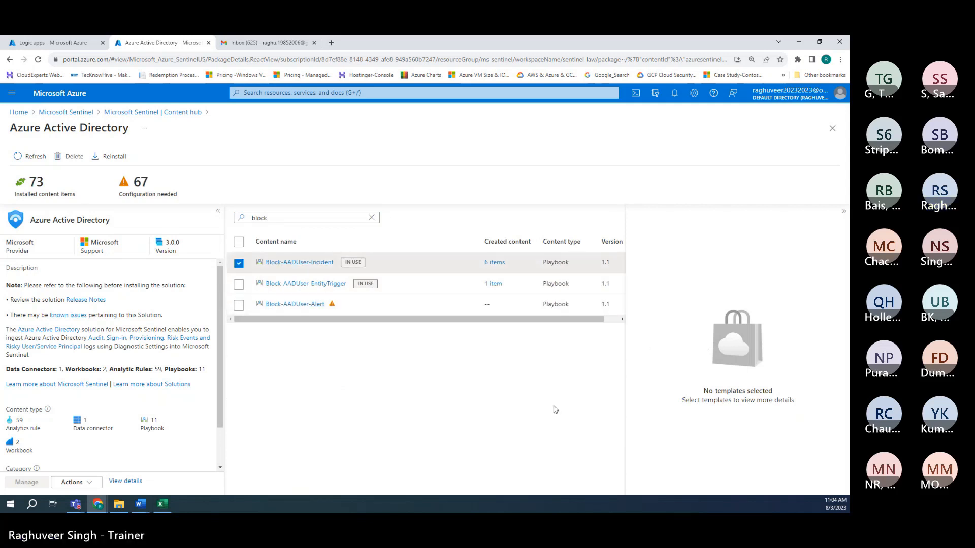
pyautogui.click(654, 482)
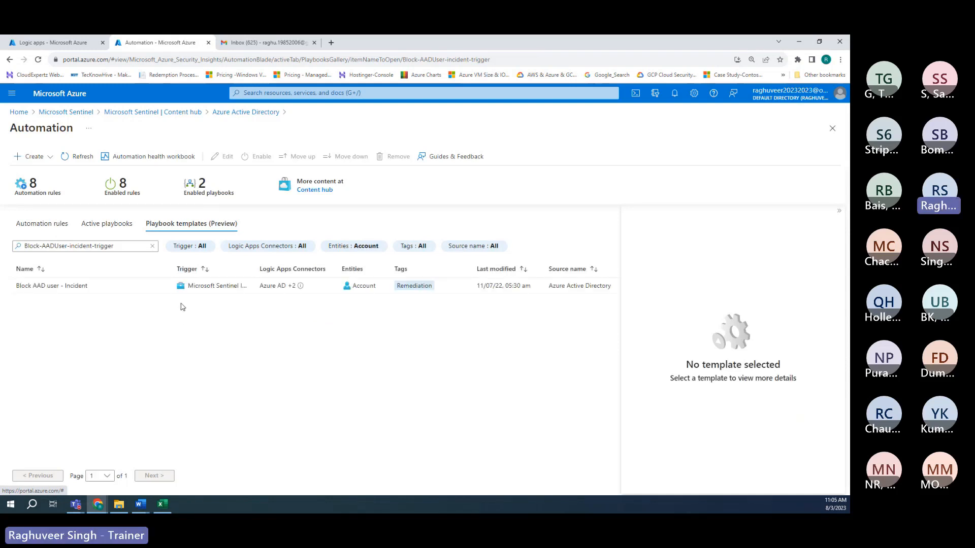
# - Create the Block-AADUser-Incident playbook from the template with diagnostics logs enabled to Sentinel-LAW
pyautogui.click(81, 286)
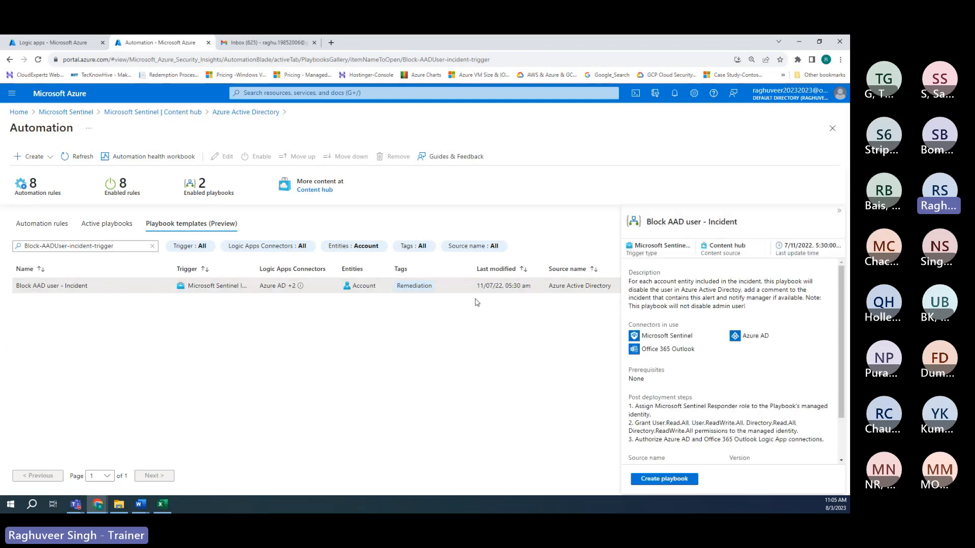
pyautogui.click(647, 482)
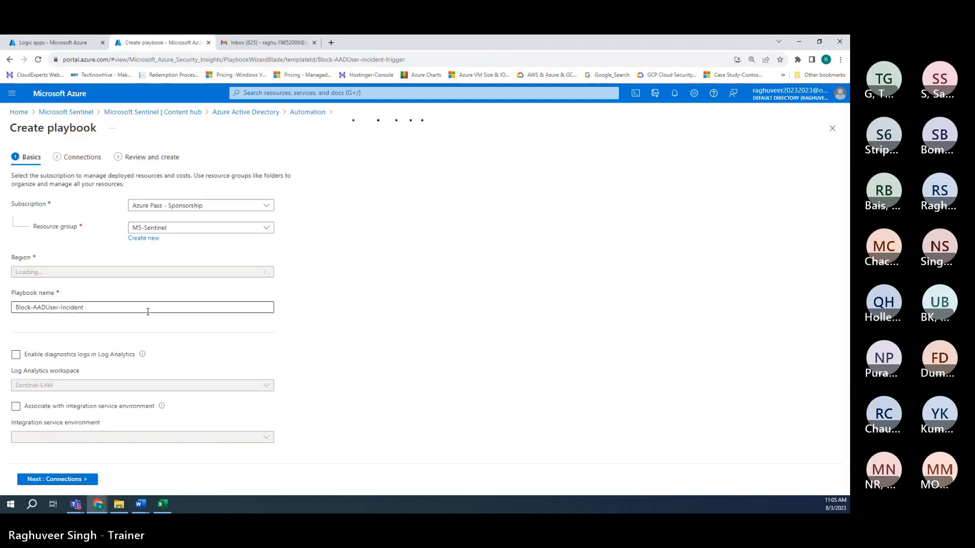
pyautogui.click(15, 355)
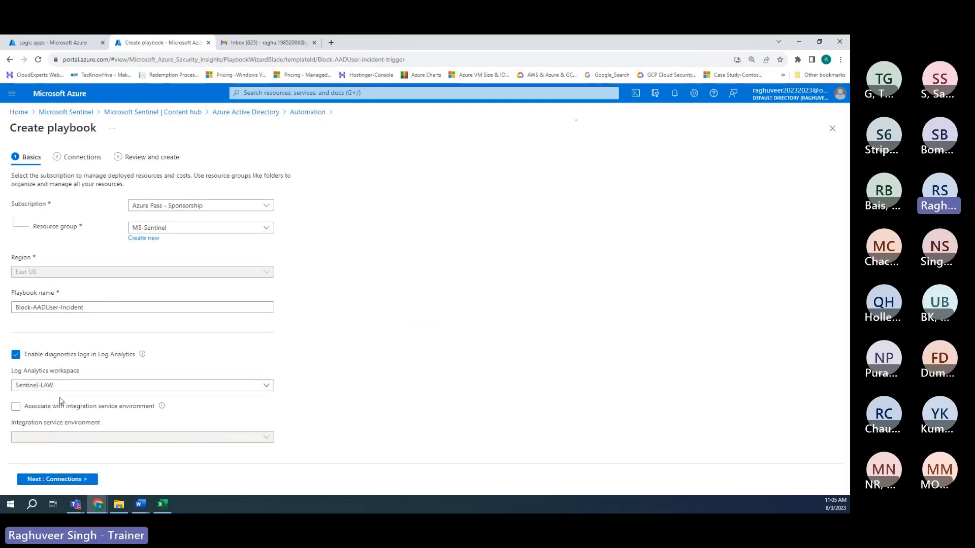
pyautogui.click(53, 479)
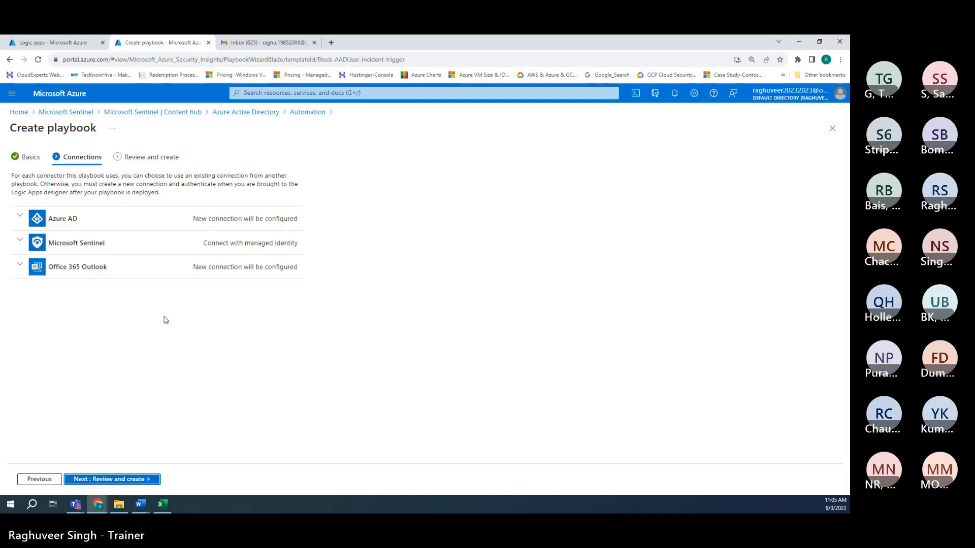
pyautogui.click(109, 479)
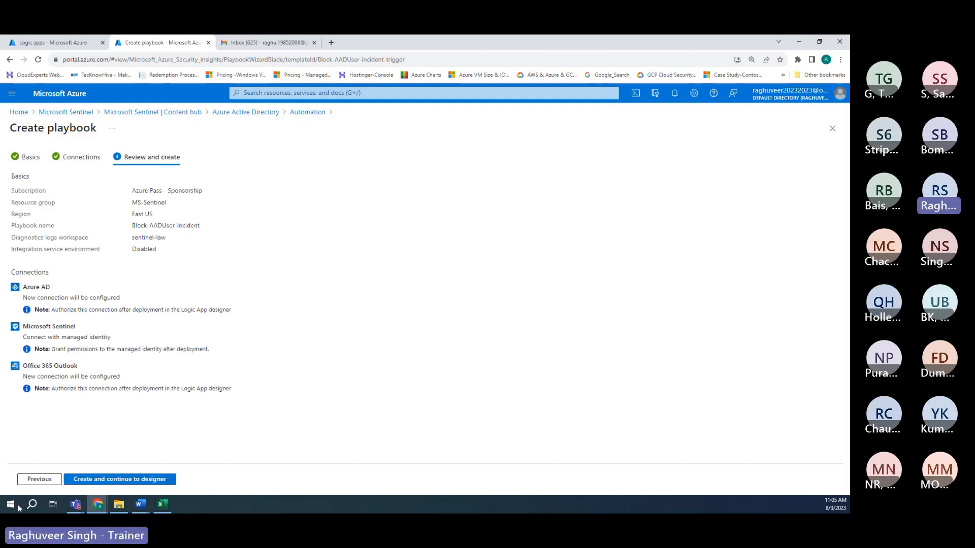
pyautogui.click(103, 480)
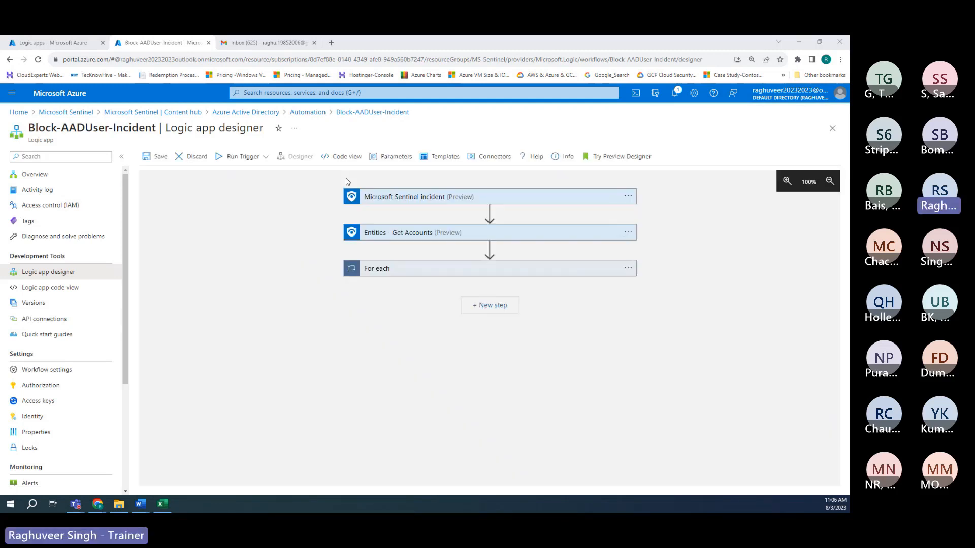
# - Authorize and save the playbook's azuread API connection, signing in with the API connection account
pyautogui.click(34, 323)
pyautogui.click(467, 108)
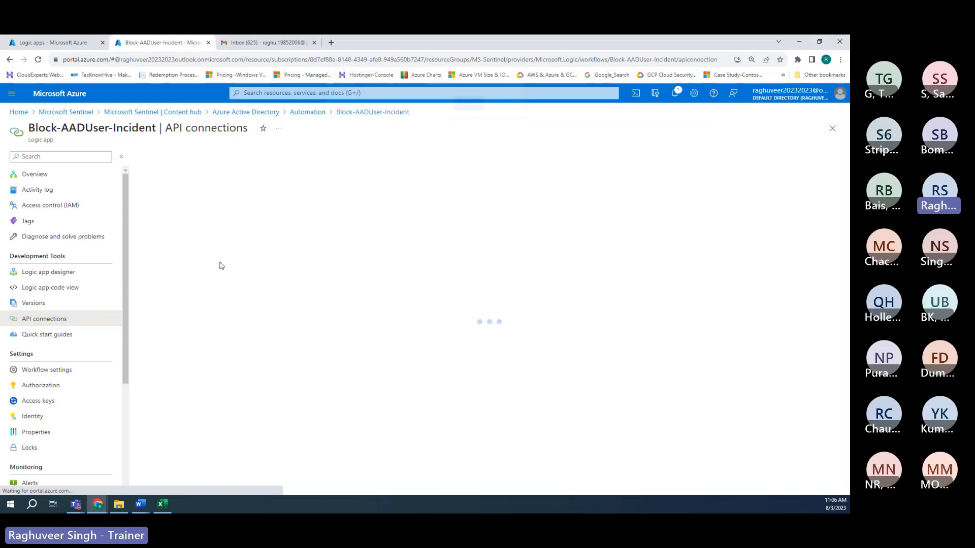
pyautogui.click(182, 203)
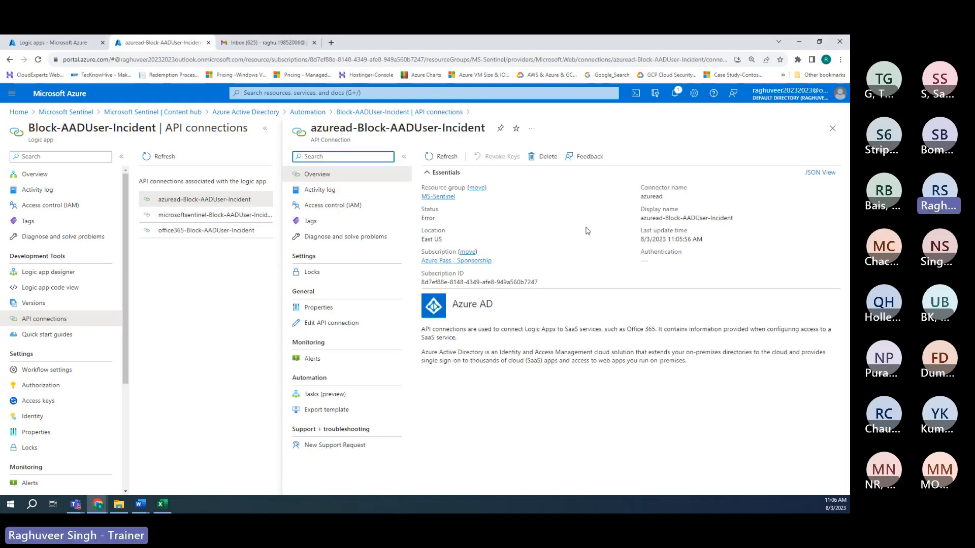
pyautogui.click(330, 324)
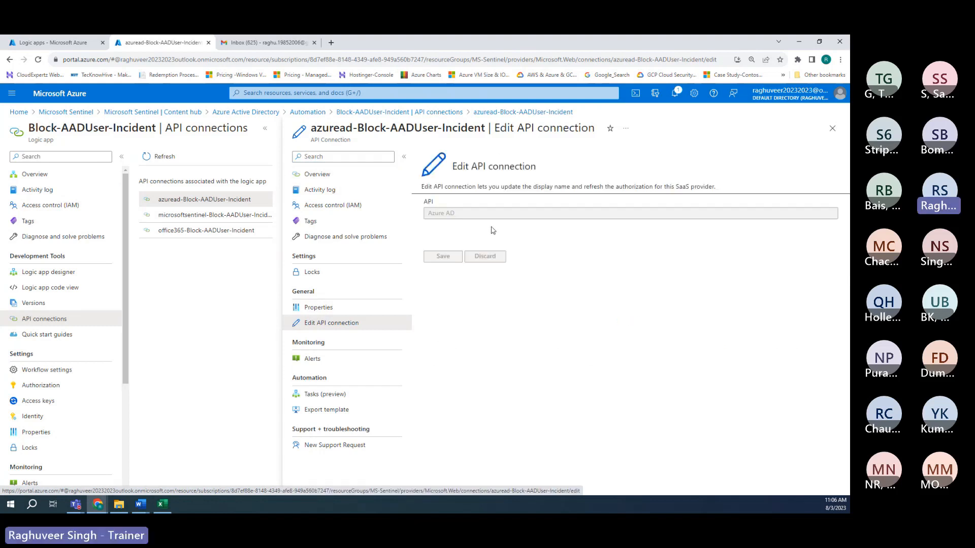
pyautogui.click(624, 275)
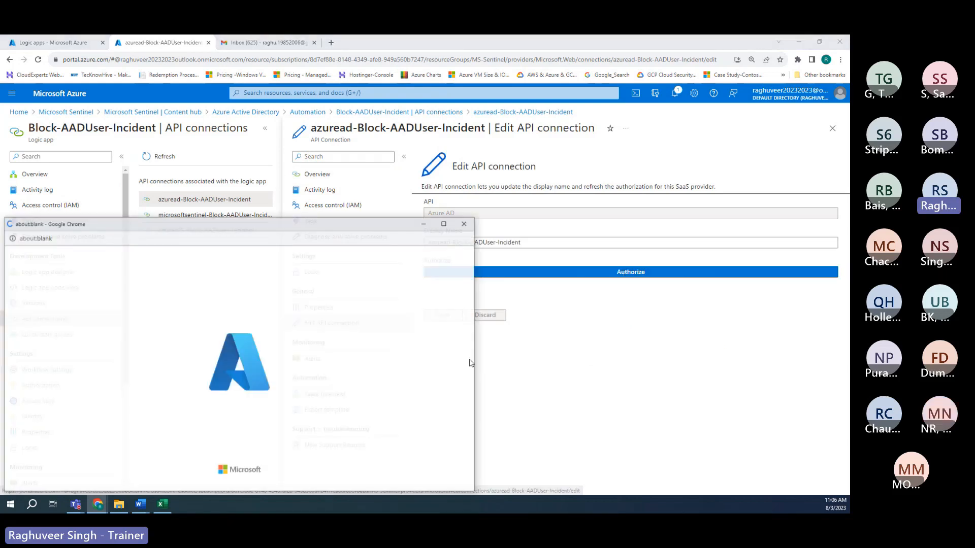
pyautogui.moveTo(98, 227); pyautogui.dragTo(372, 123)
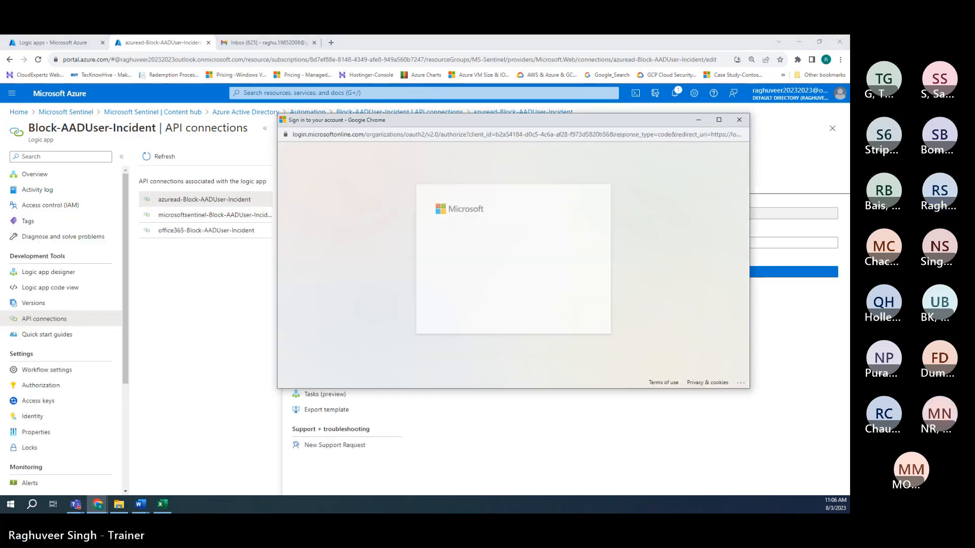
pyautogui.click(140, 504)
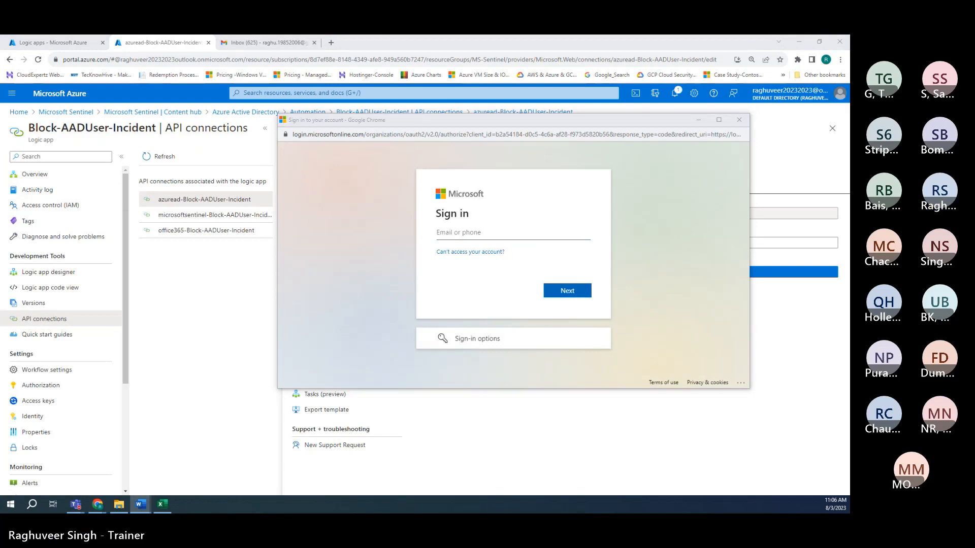
pyautogui.click(520, 232)
pyautogui.hotkey('ctrl', 'v')
pyautogui.click(569, 291)
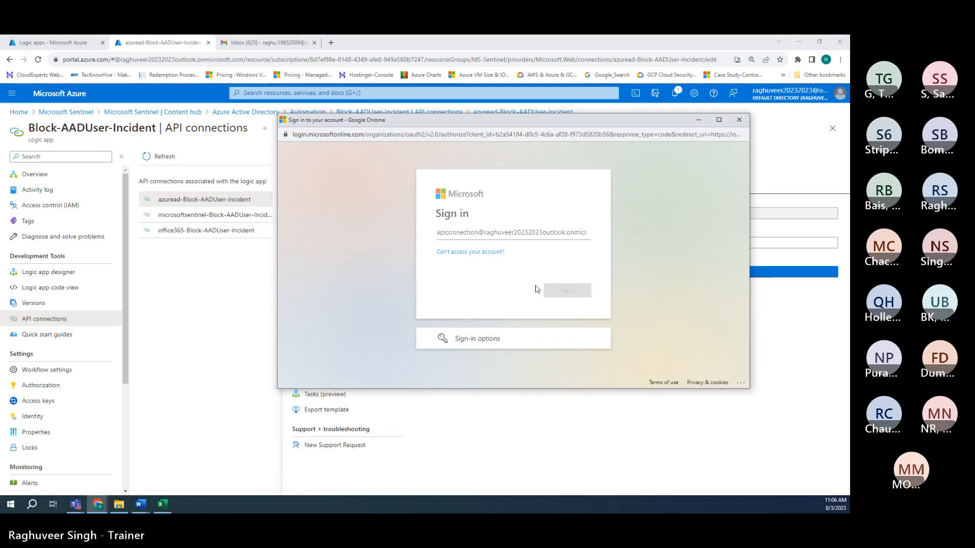
pyautogui.hotkey('alt', 'Tab')
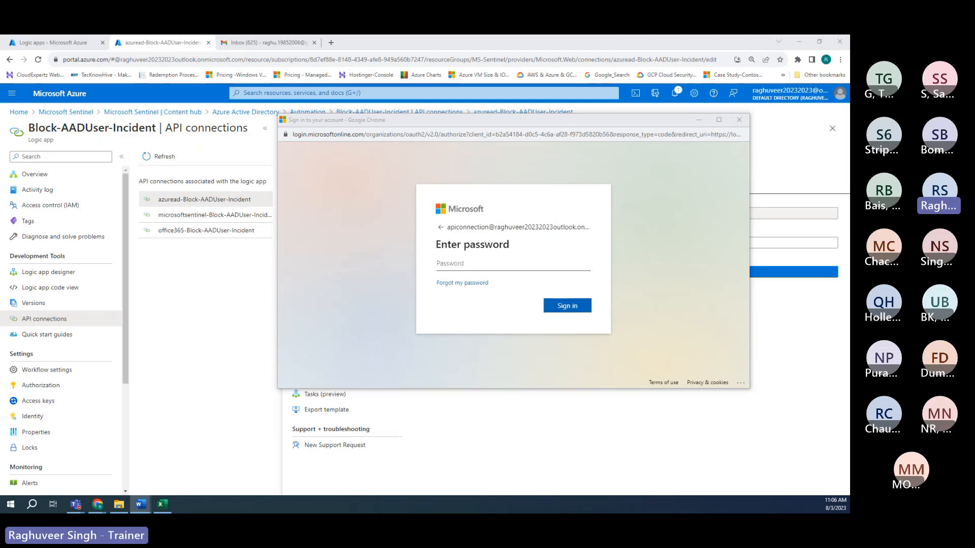
pyautogui.click(513, 263)
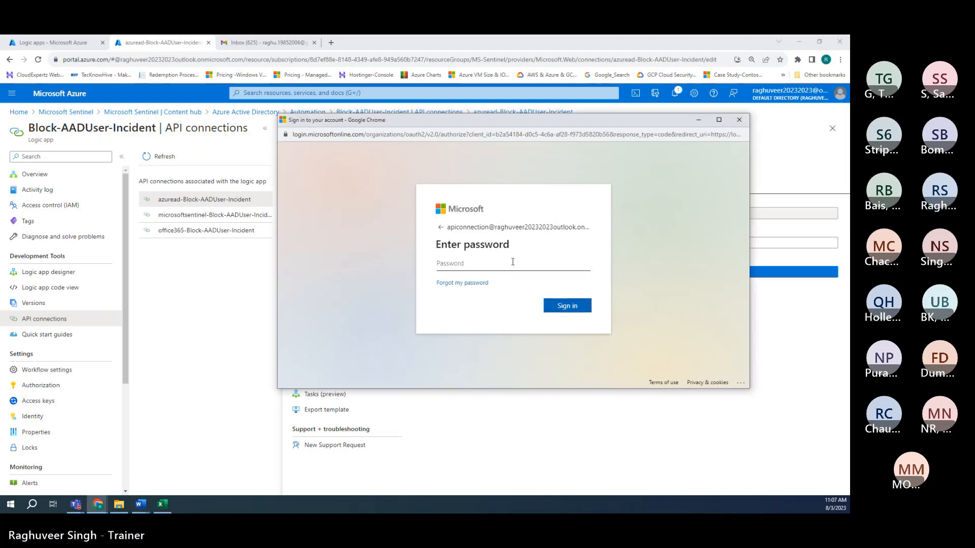
pyautogui.hotkey('ctrl', 'v')
pyautogui.click(567, 305)
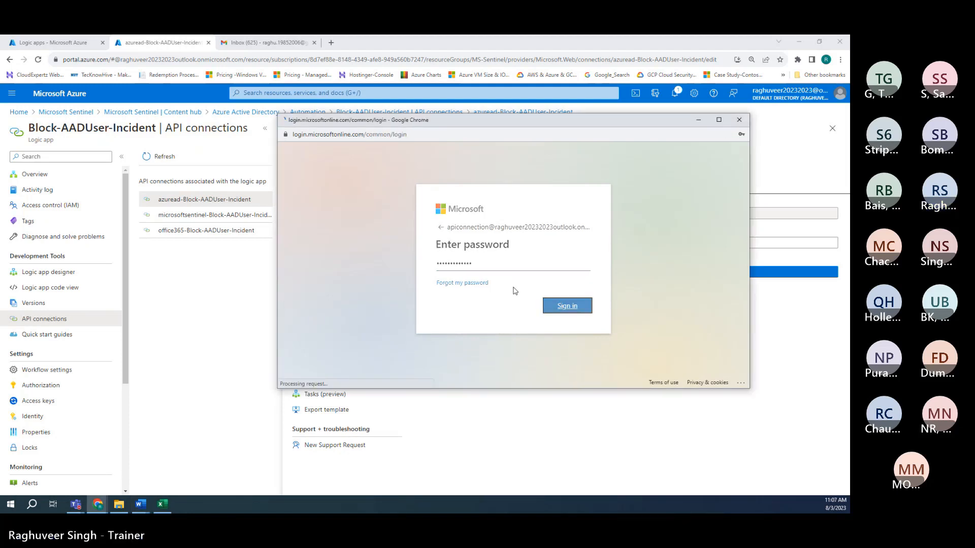
pyautogui.click(515, 337)
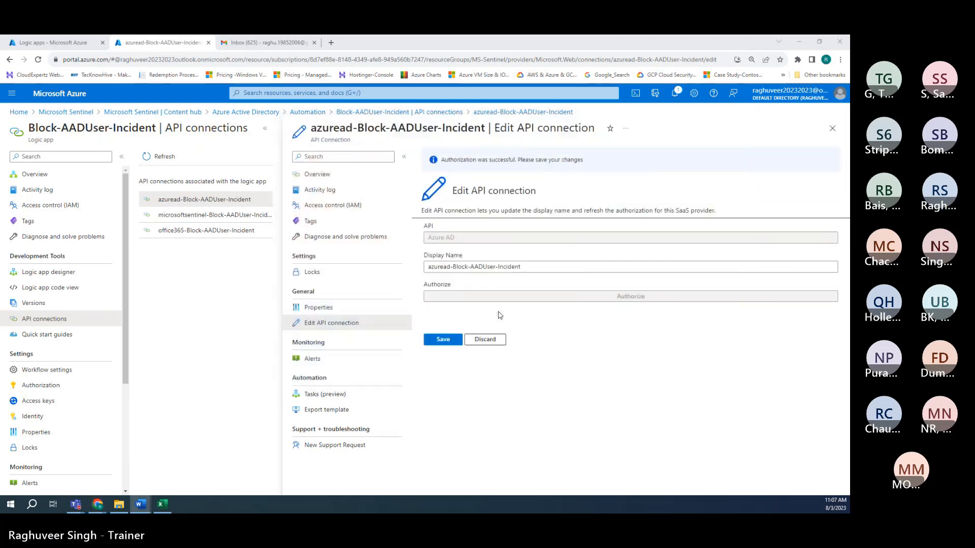
pyautogui.click(444, 342)
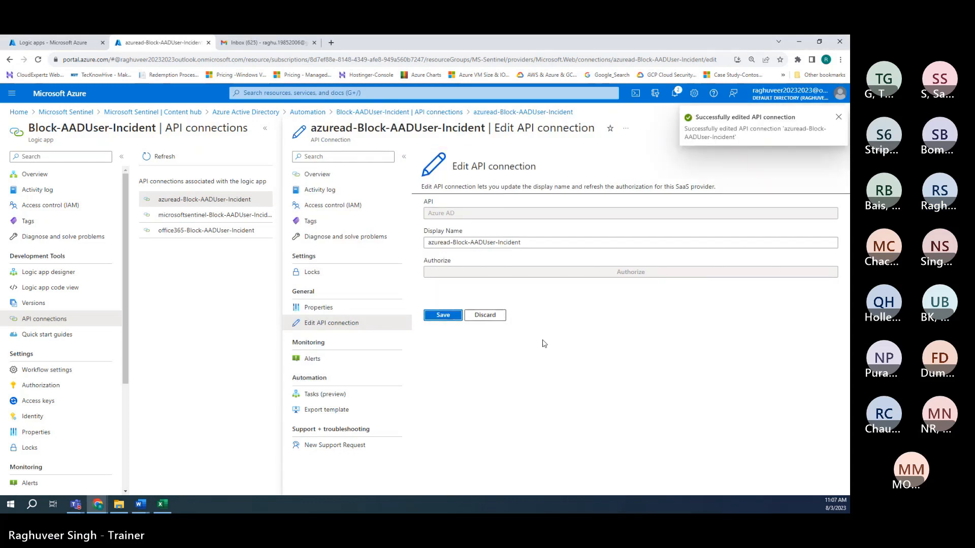
# - Reauthorize and save the office365 Outlook connection with the API Connection account; its test reports failure
pyautogui.click(193, 229)
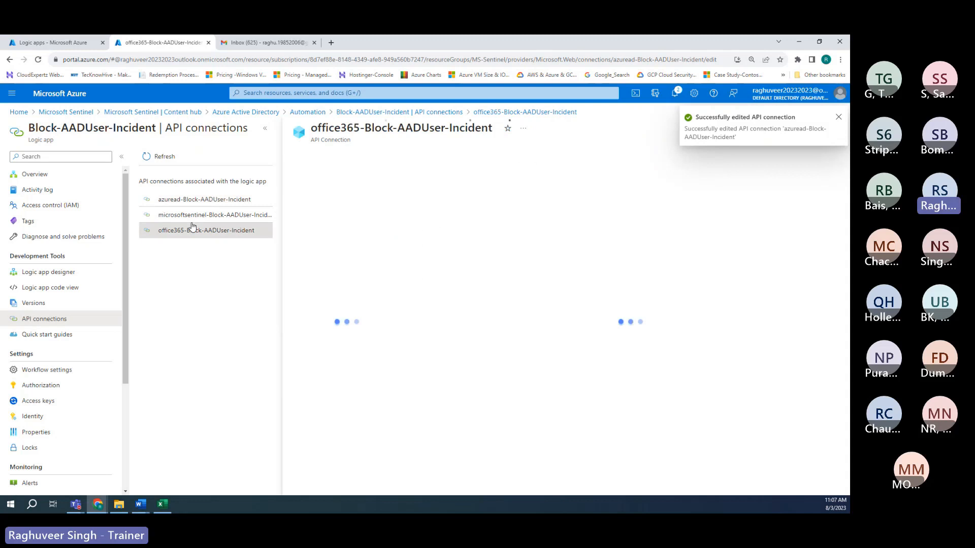
pyautogui.click(193, 216)
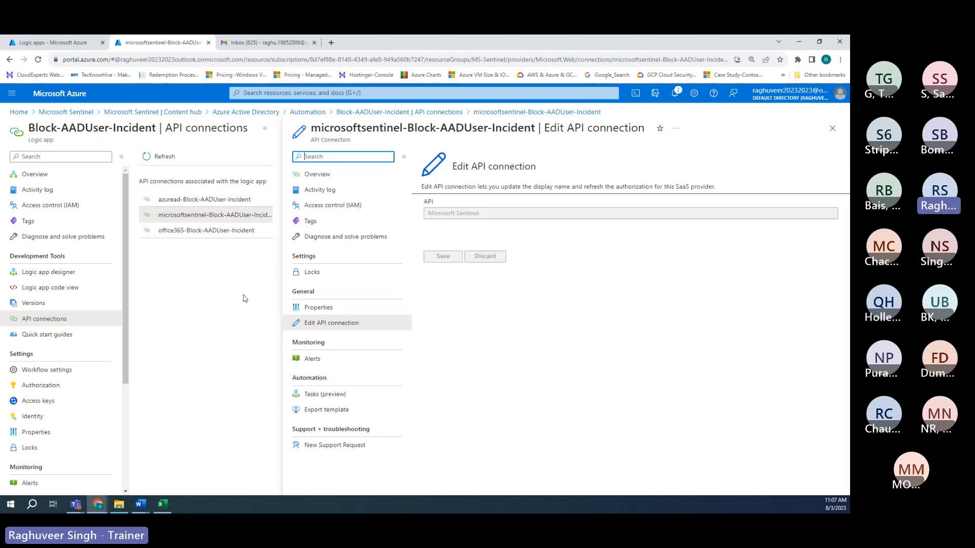
pyautogui.click(201, 232)
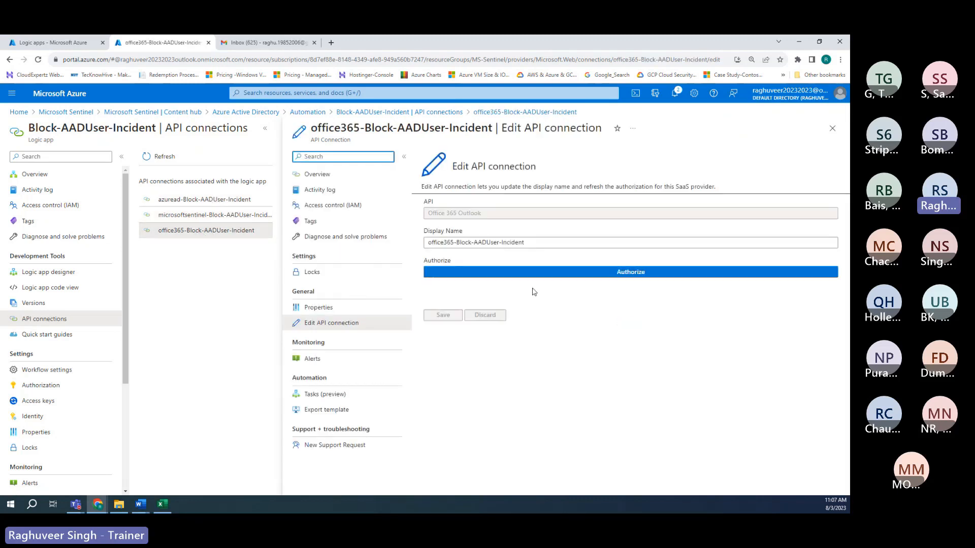
pyautogui.click(641, 273)
pyautogui.moveTo(188, 230); pyautogui.dragTo(419, 123)
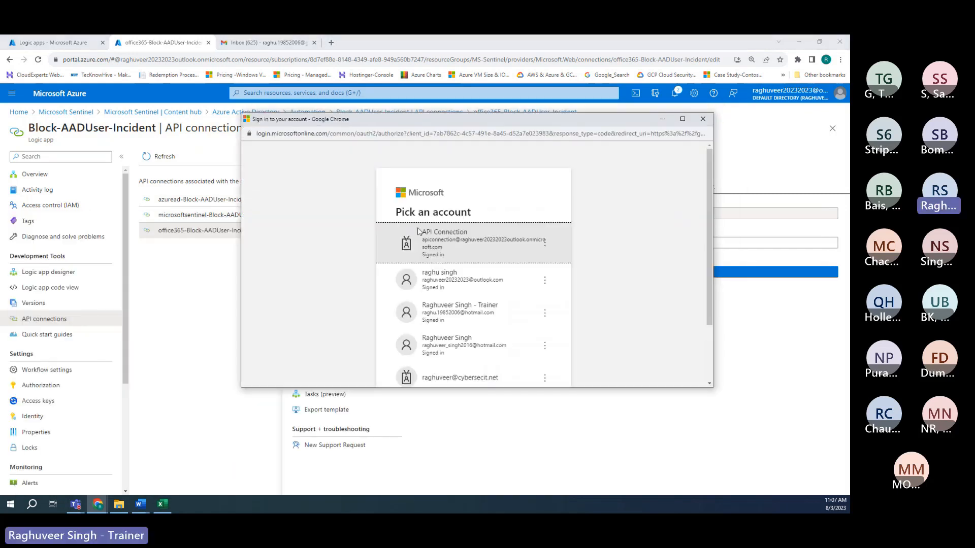
pyautogui.click(412, 260)
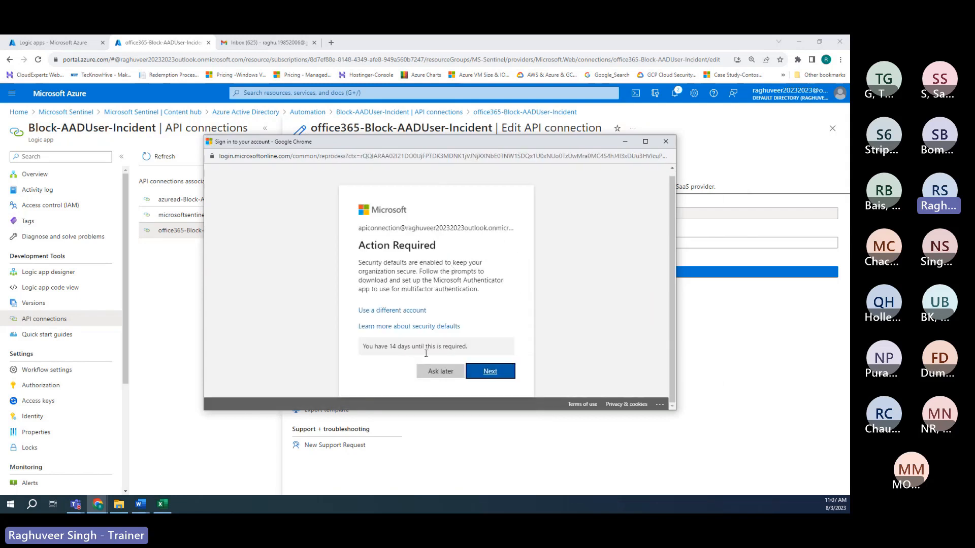
pyautogui.click(432, 373)
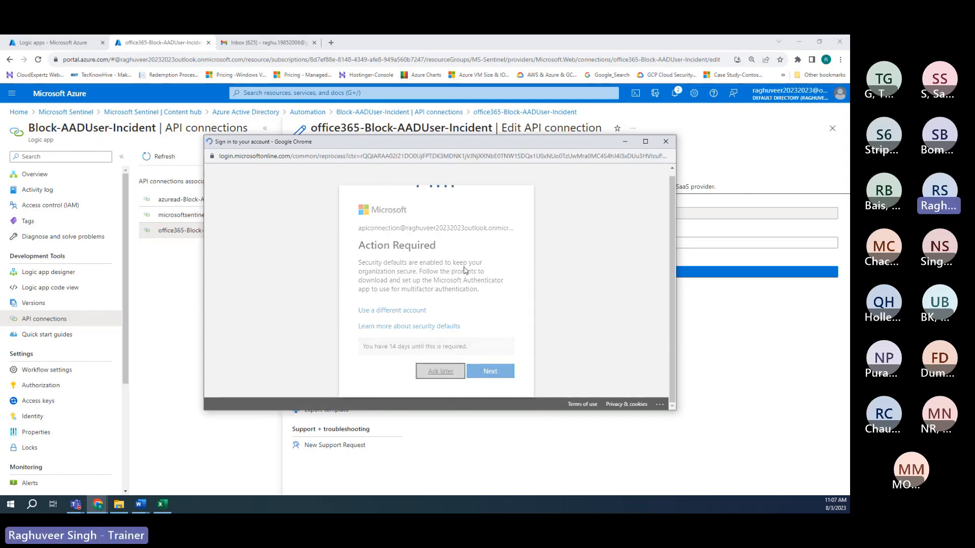
pyautogui.click(442, 340)
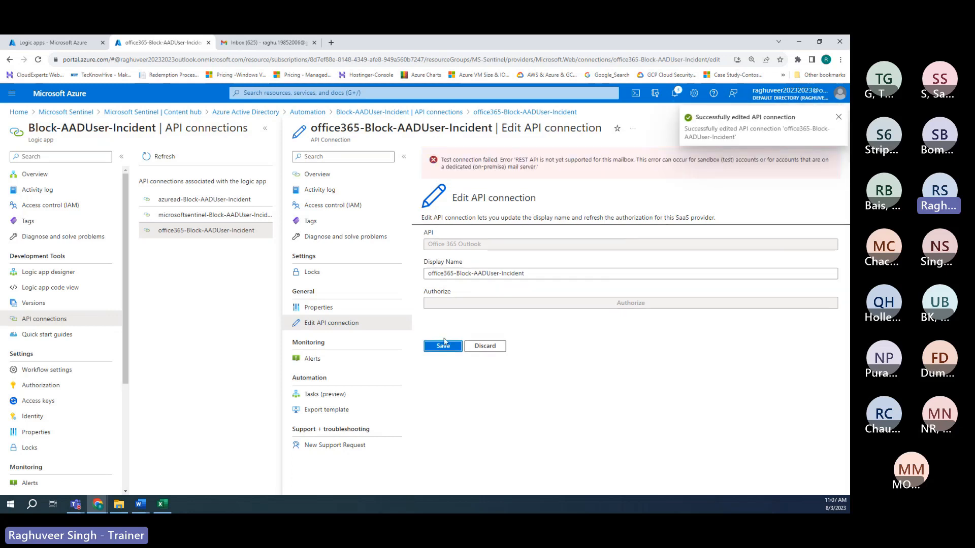
pyautogui.moveTo(460, 159); pyautogui.dragTo(529, 160)
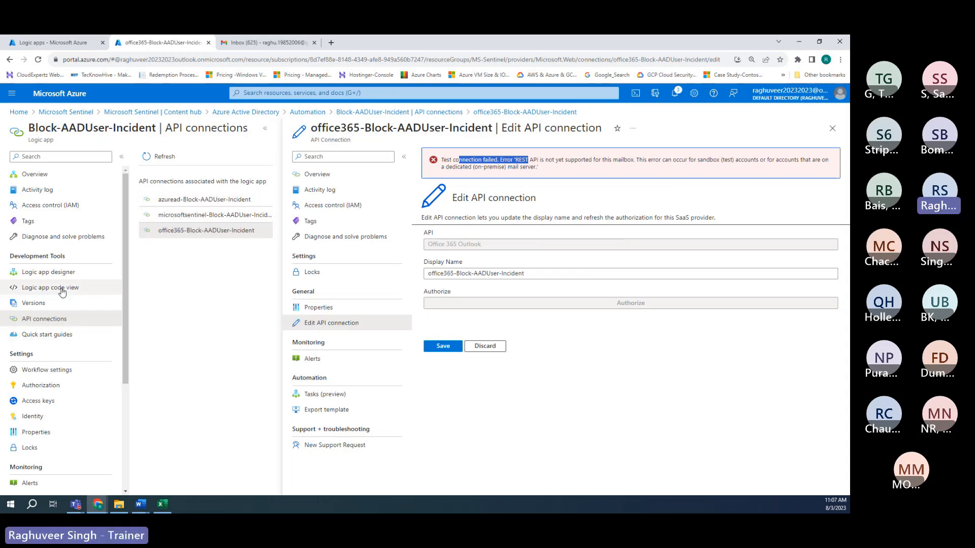
pyautogui.click(50, 272)
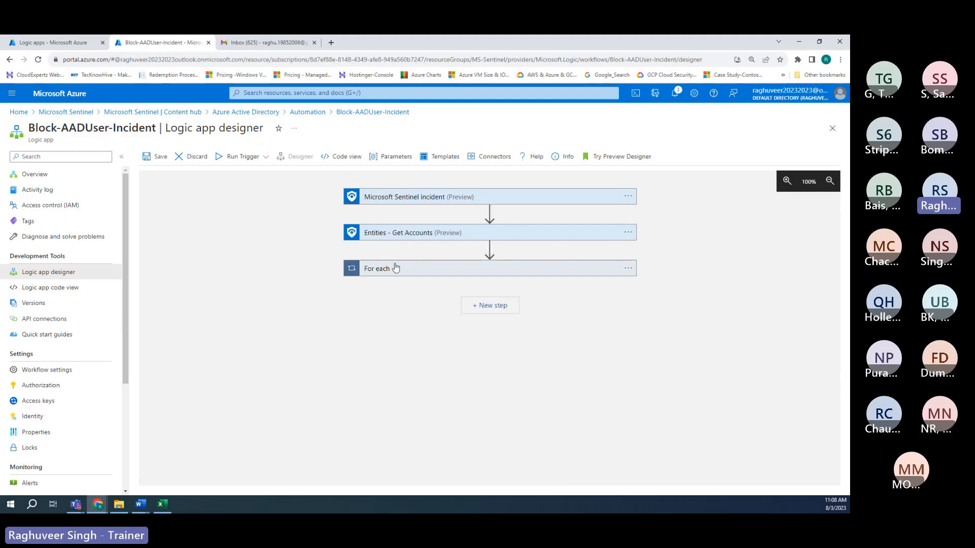
# - In Update user - disable user, replace the concat user ID with Accounts Name and list connections
pyautogui.click(374, 273)
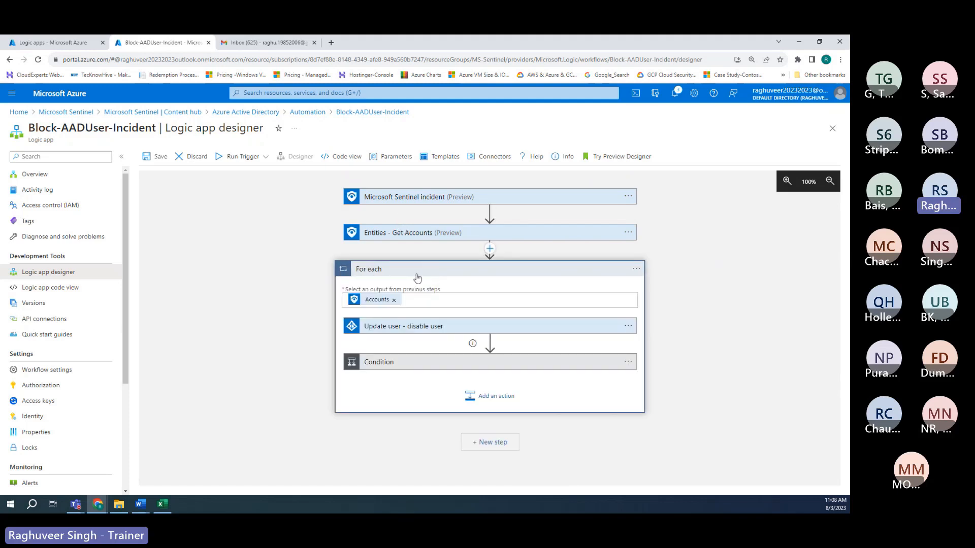
pyautogui.click(381, 331)
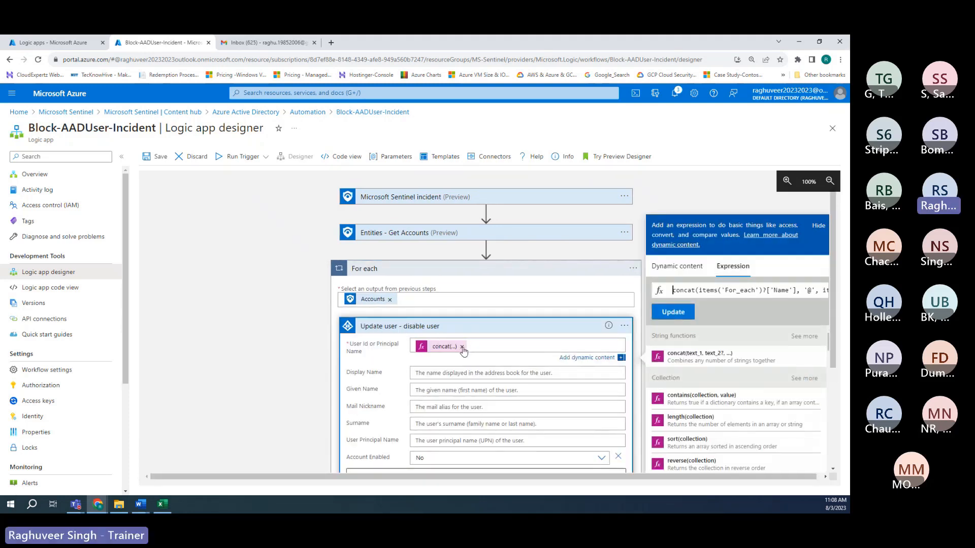
pyautogui.click(462, 346)
pyautogui.click(688, 390)
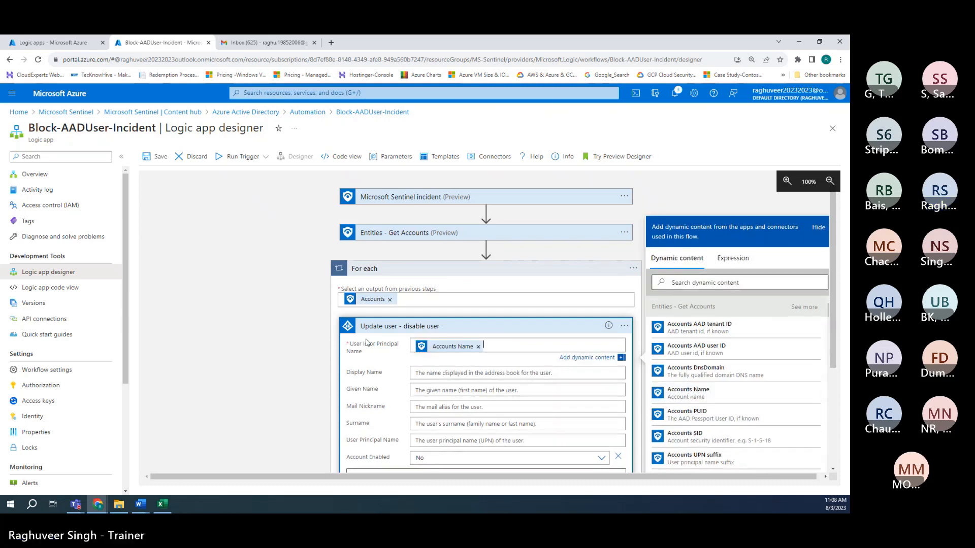
pyautogui.scroll(-1, 376, 344)
pyautogui.scroll(-2, 377, 344)
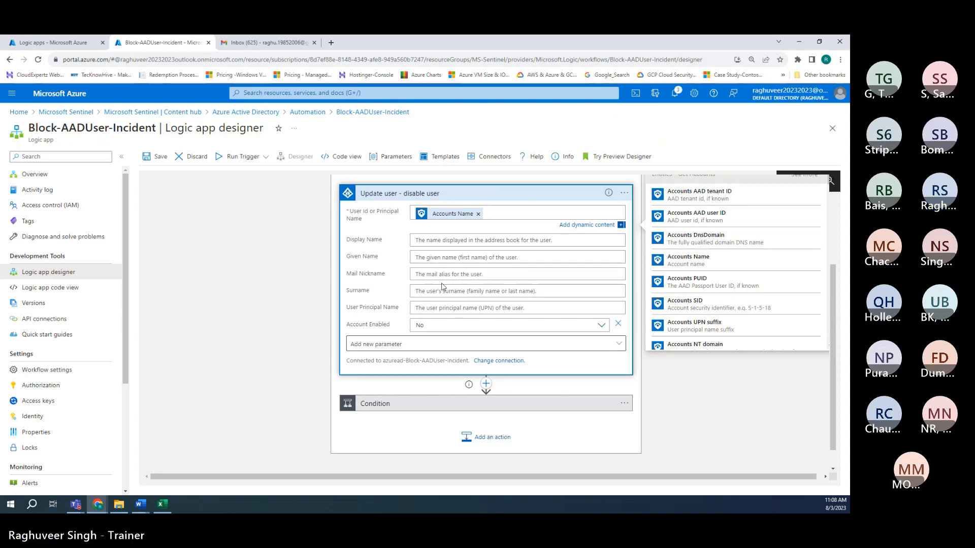
pyautogui.click(495, 360)
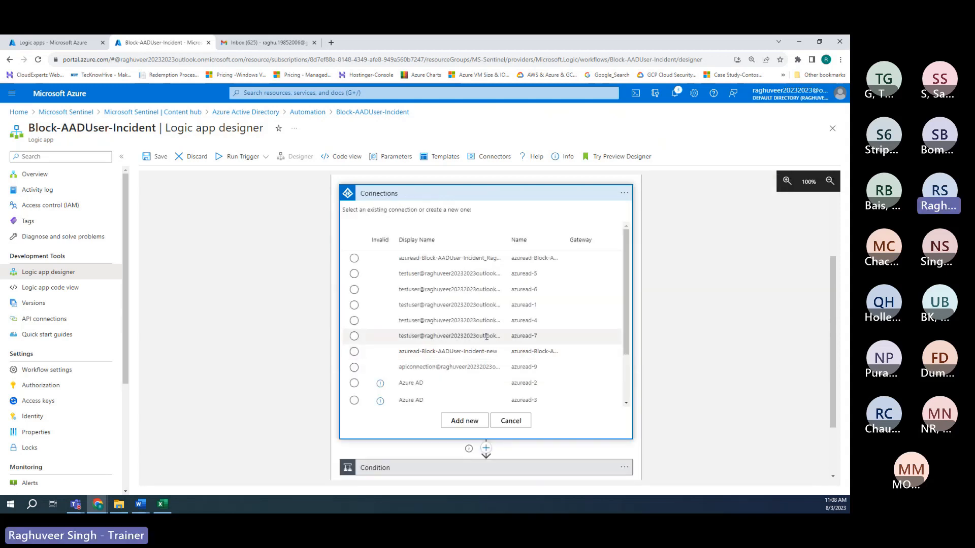
# - Add a new connection for the disable-user step and enter the API connection account's e-mail
pyautogui.scroll(-3, 427, 343)
pyautogui.click(464, 341)
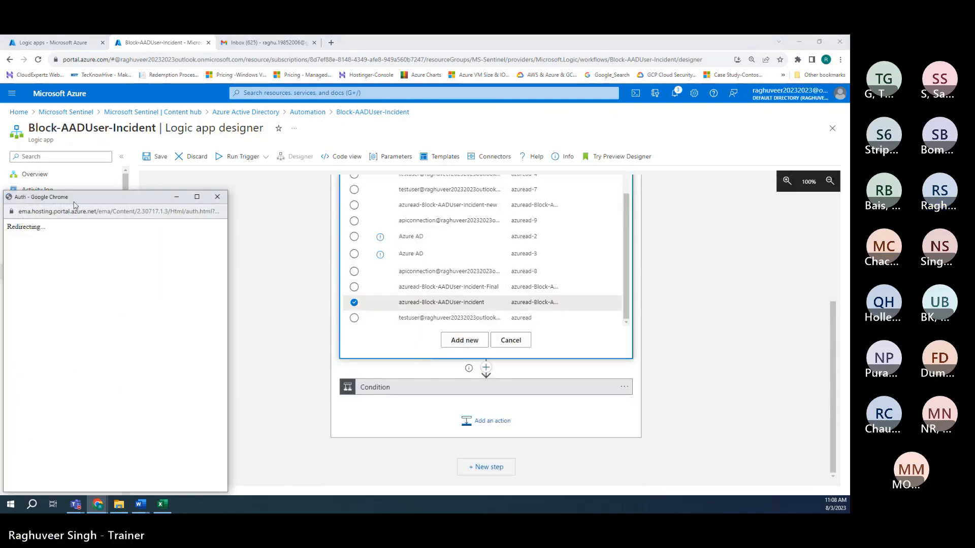
pyautogui.moveTo(75, 202); pyautogui.dragTo(377, 118)
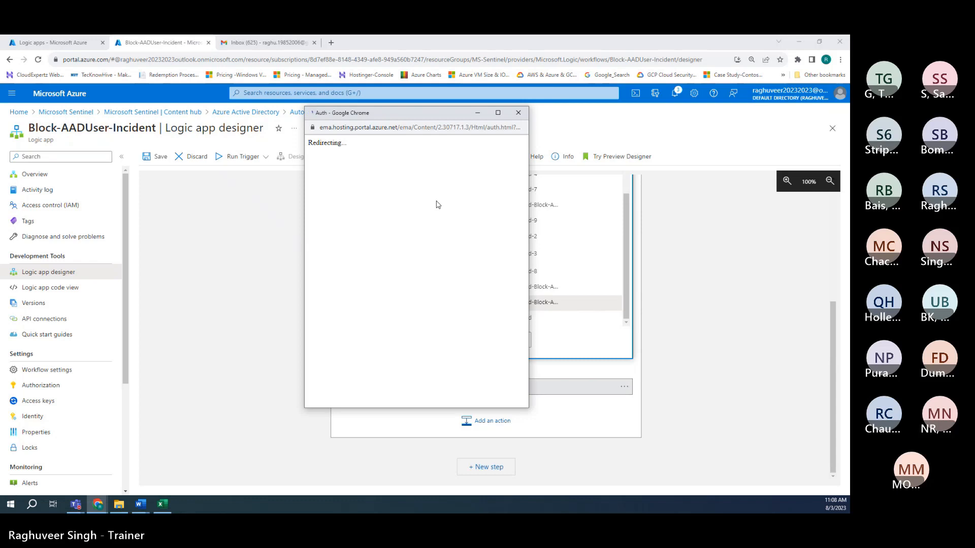
pyautogui.moveTo(371, 120); pyautogui.dragTo(315, 125)
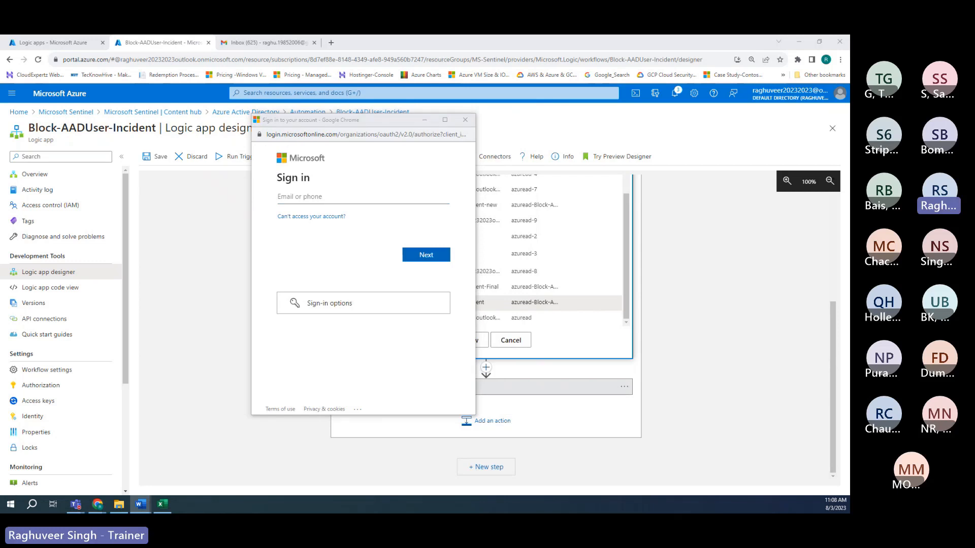
pyautogui.click(373, 192)
pyautogui.hotkey('ctrl', 'v')
pyautogui.click(411, 257)
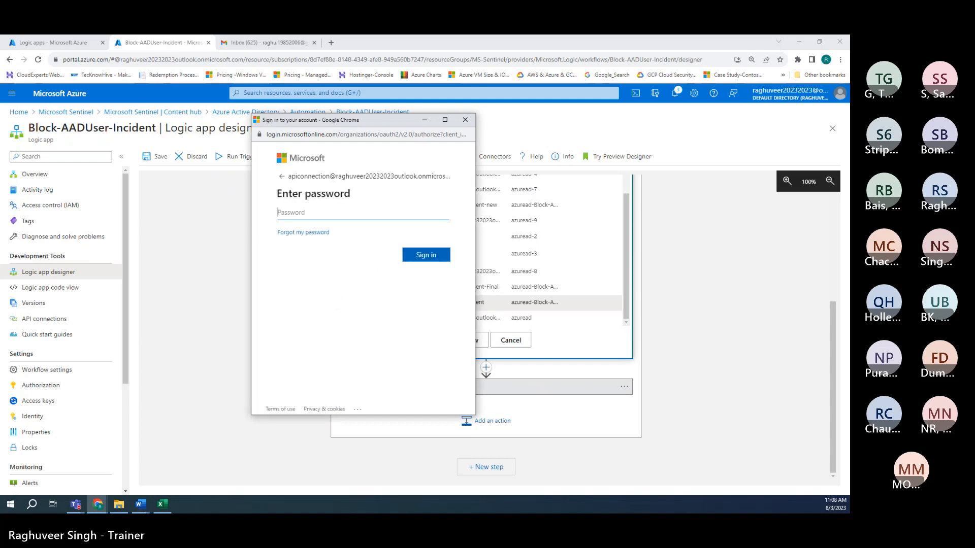
# - Enter the account password, postpone MFA setup with Ask later, and choose Yes to stay signed in
pyautogui.hotkey('alt', 'Tab')
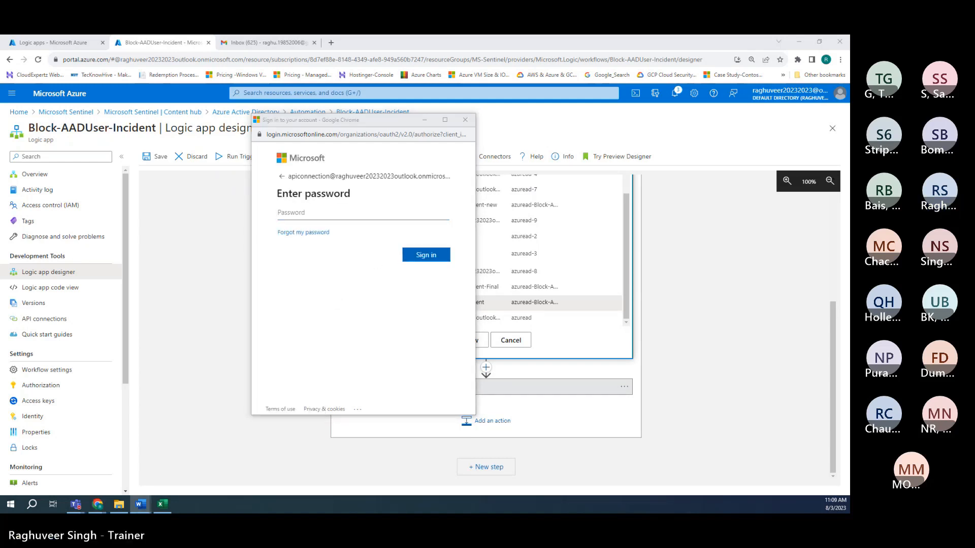
pyautogui.click(321, 214)
pyautogui.hotkey('ctrl', 'v')
pyautogui.click(421, 255)
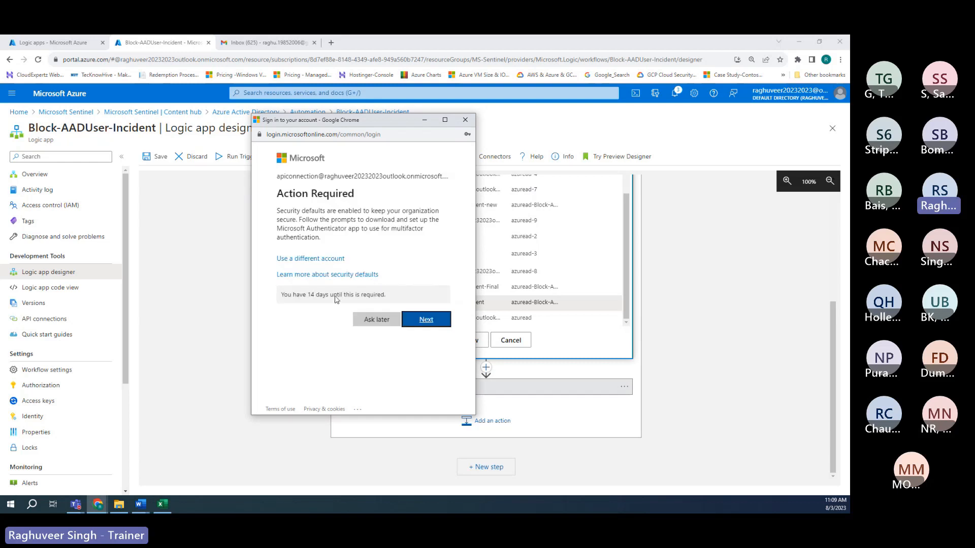
pyautogui.click(360, 319)
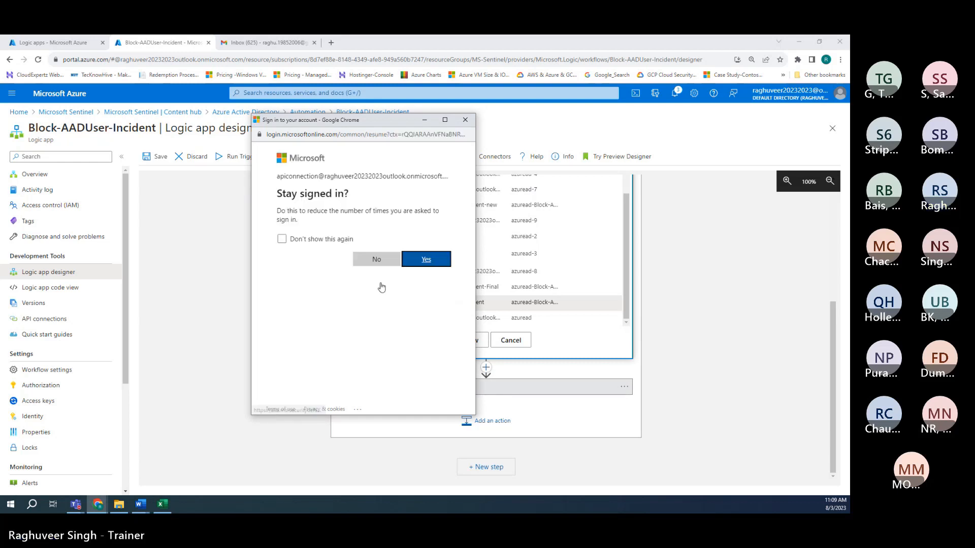
pyautogui.click(335, 243)
pyautogui.click(448, 260)
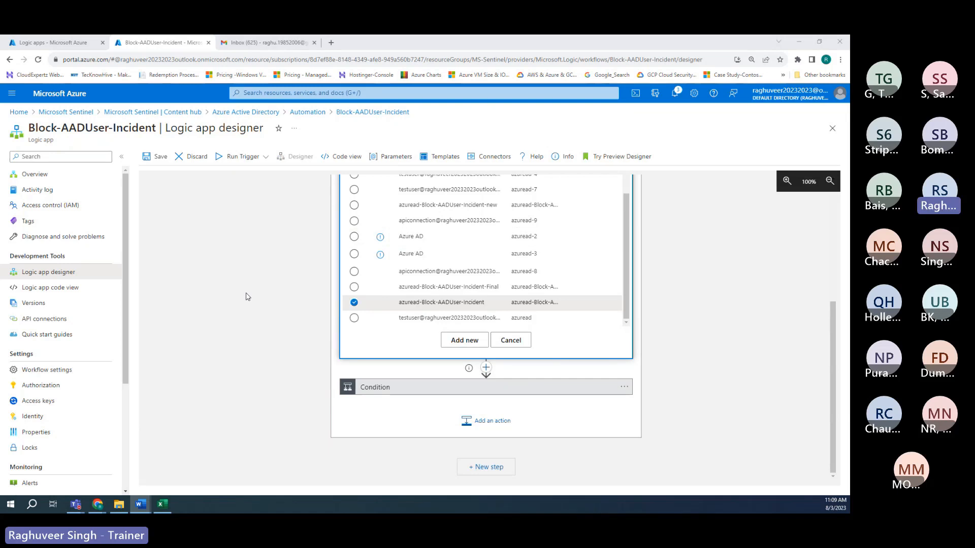
pyautogui.scroll(-1, 330, 334)
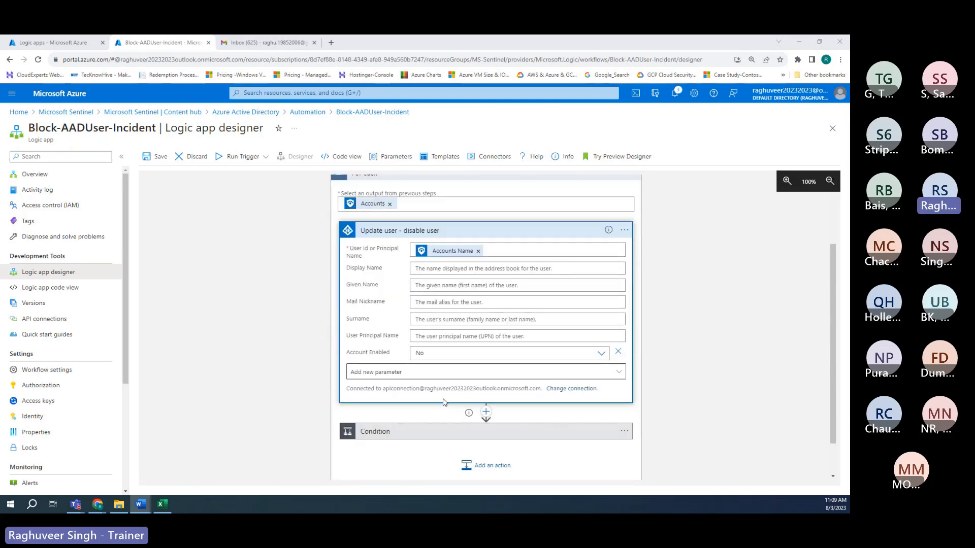
# - Save the updated Block-AADUser-Incident playbook
pyautogui.scroll(-1, 406, 414)
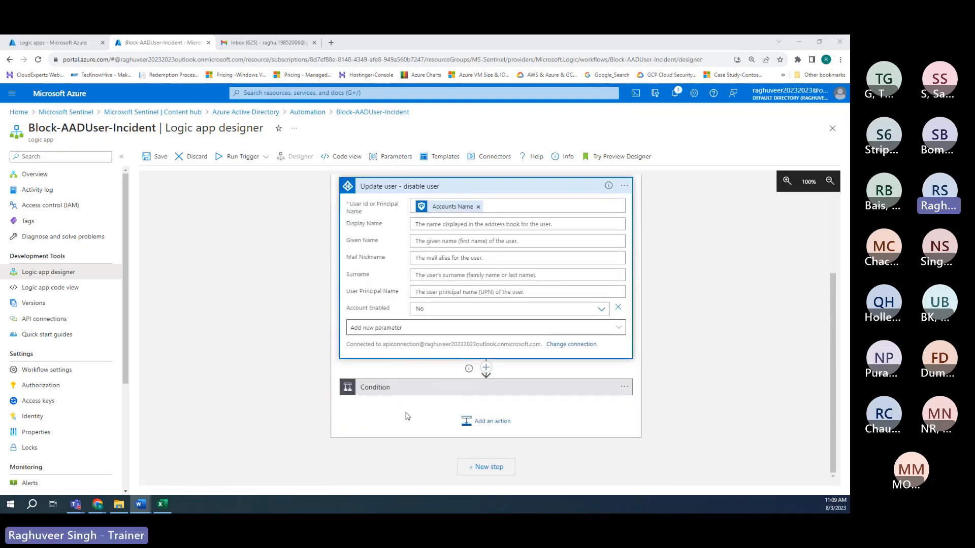
pyautogui.scroll(3, 407, 413)
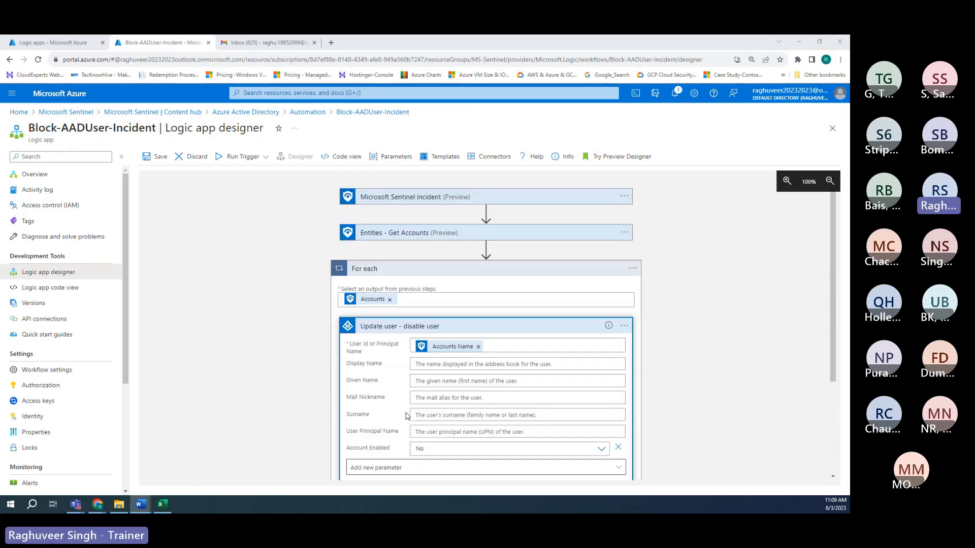
pyautogui.click(156, 158)
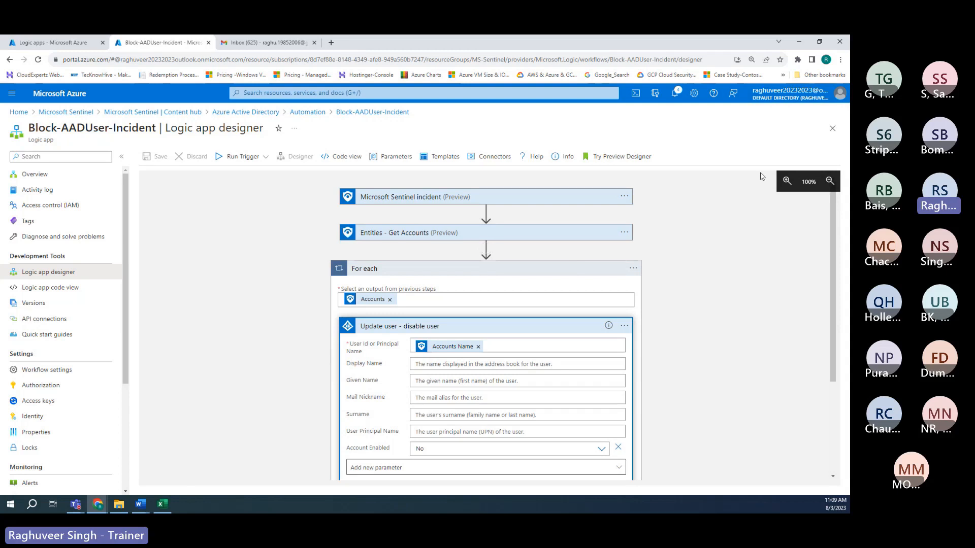
# - Review the Body-is-null Condition and the error-comment action in its False branch
pyautogui.scroll(-1, 316, 318)
pyautogui.scroll(-3, 317, 318)
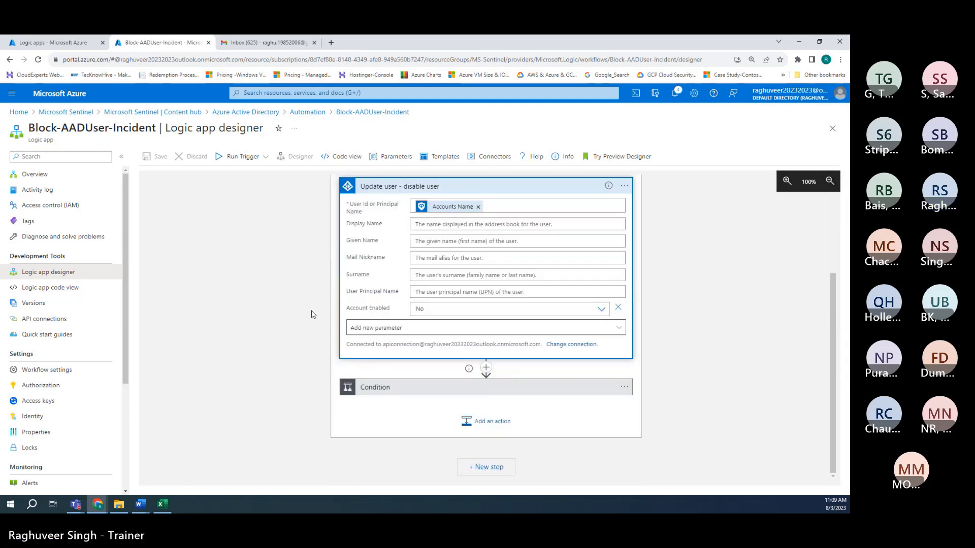
pyautogui.scroll(4, 308, 316)
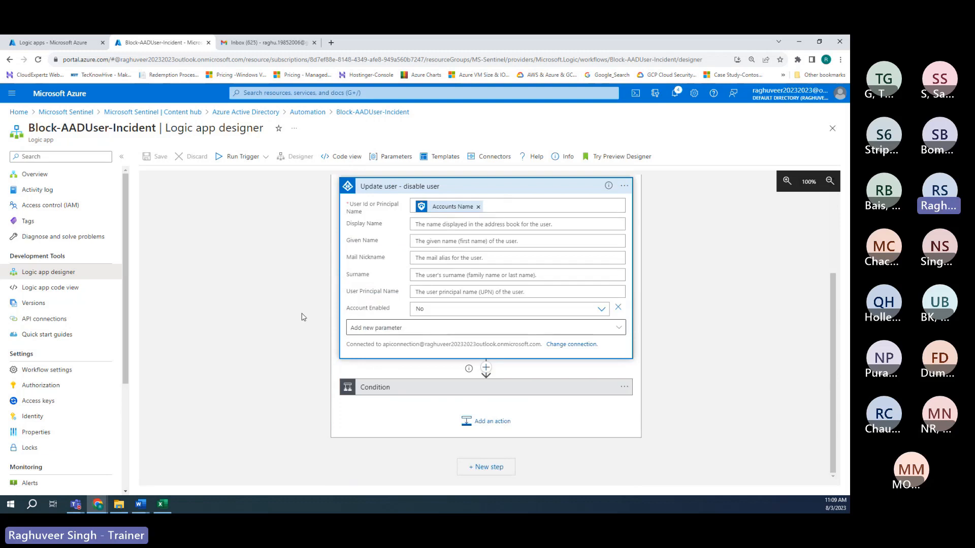
pyautogui.scroll(-4, 302, 317)
pyautogui.click(389, 392)
pyautogui.scroll(-3, 292, 367)
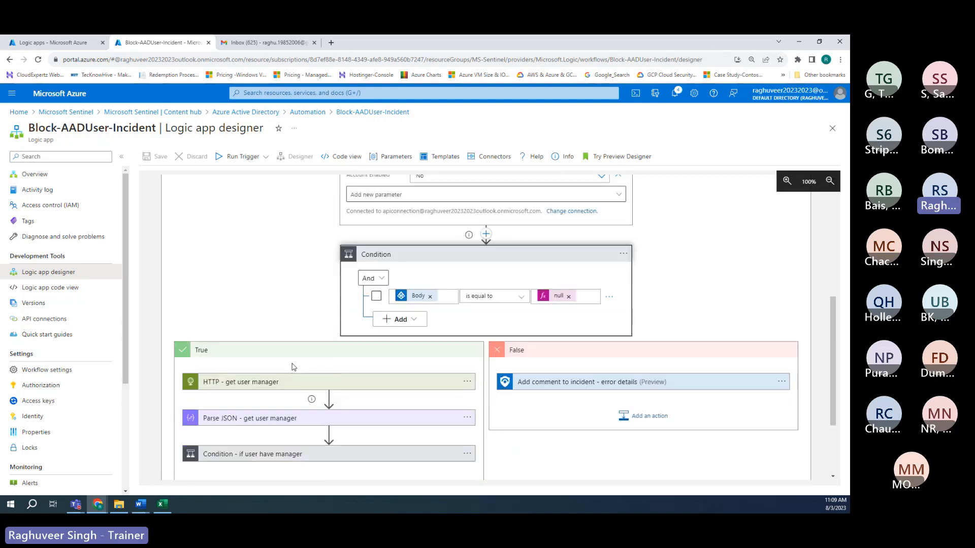
pyautogui.click(576, 388)
pyautogui.scroll(-1, 590, 412)
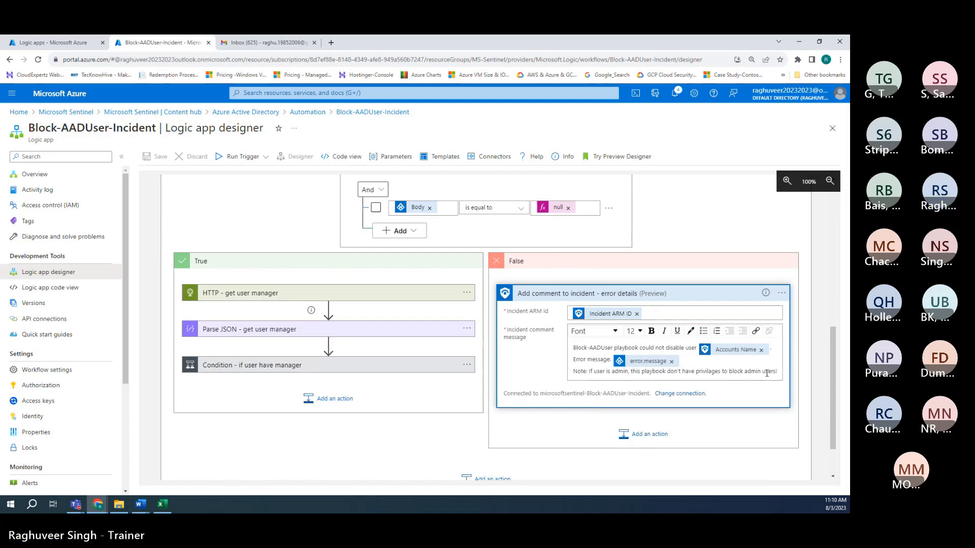
pyautogui.scroll(10, 752, 356)
pyautogui.scroll(1, 726, 329)
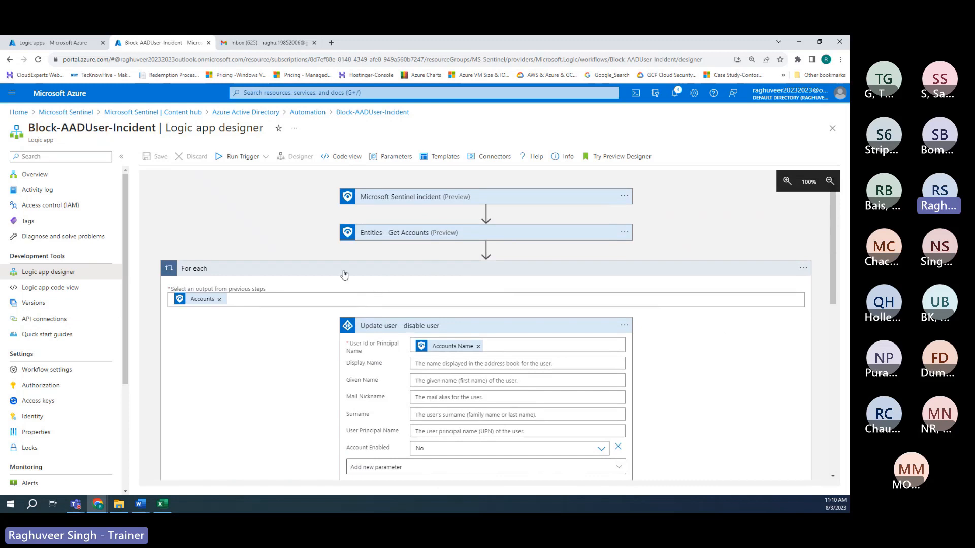
pyautogui.scroll(-5, 829, 444)
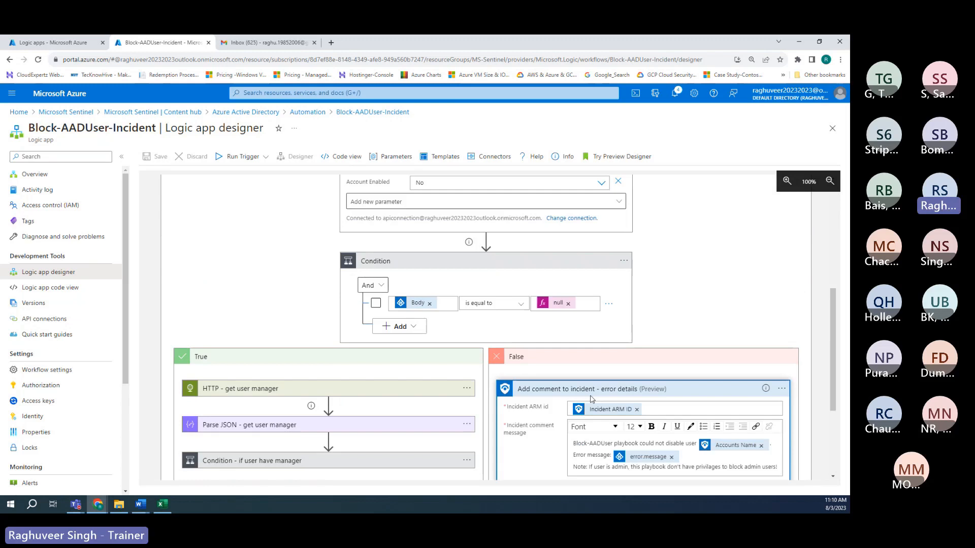
pyautogui.scroll(2, 436, 221)
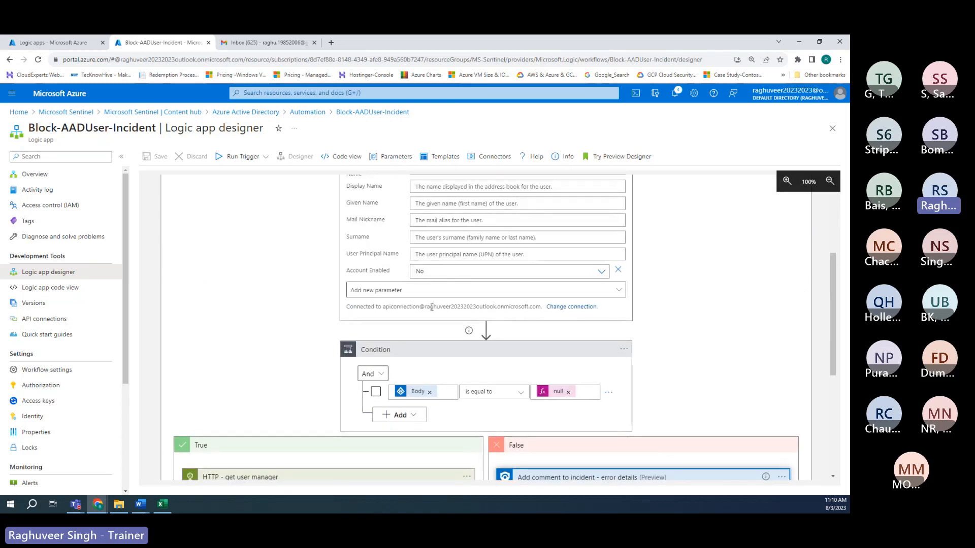
pyautogui.scroll(-1, 431, 307)
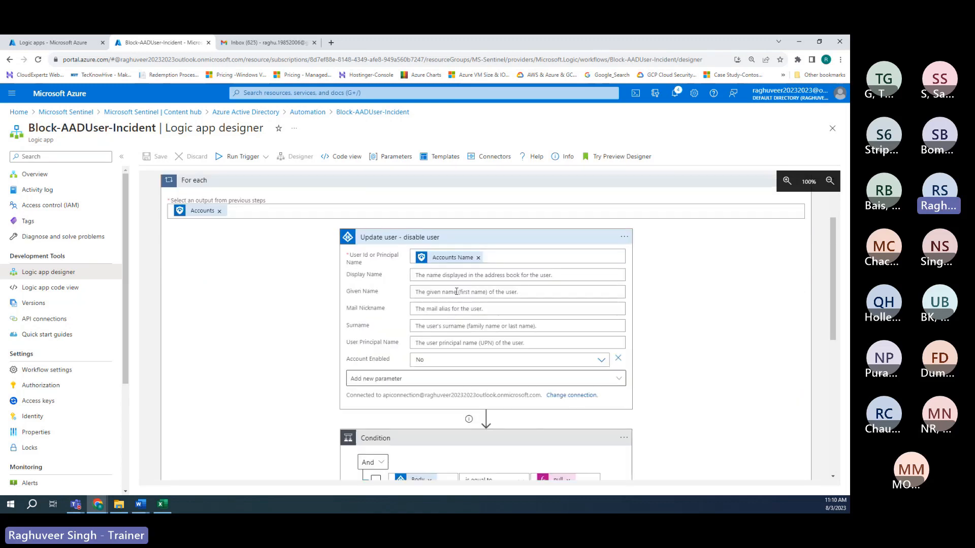
pyautogui.scroll(-3, 457, 292)
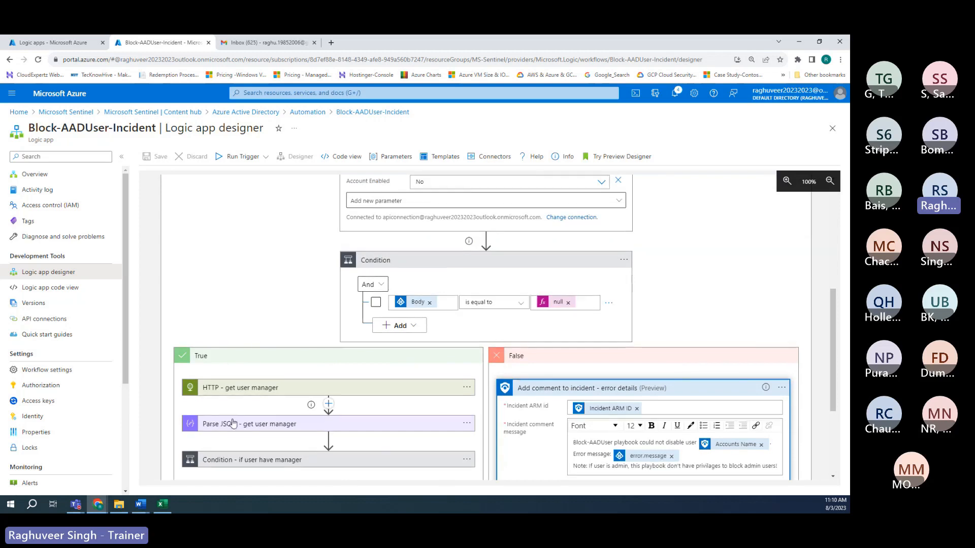
pyautogui.scroll(-2, 558, 255)
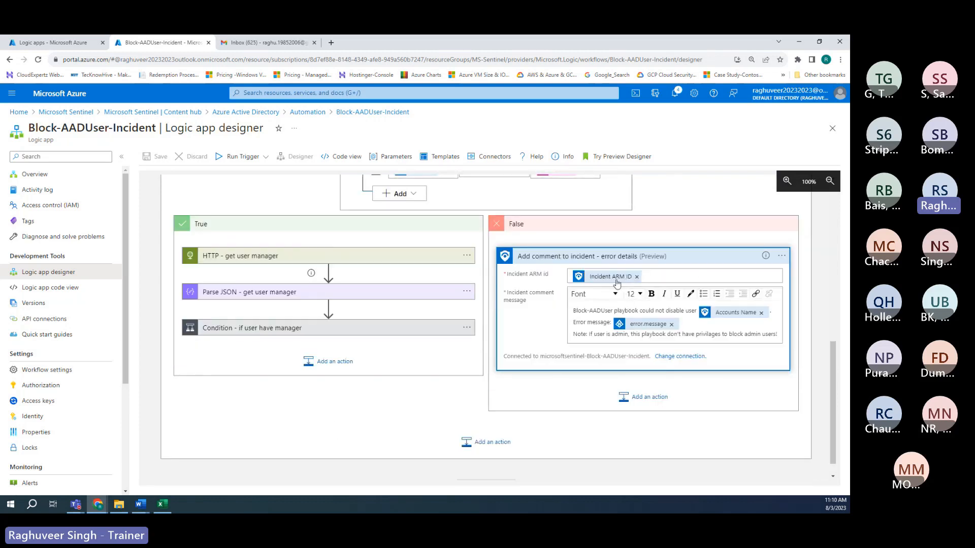
pyautogui.scroll(10, 613, 303)
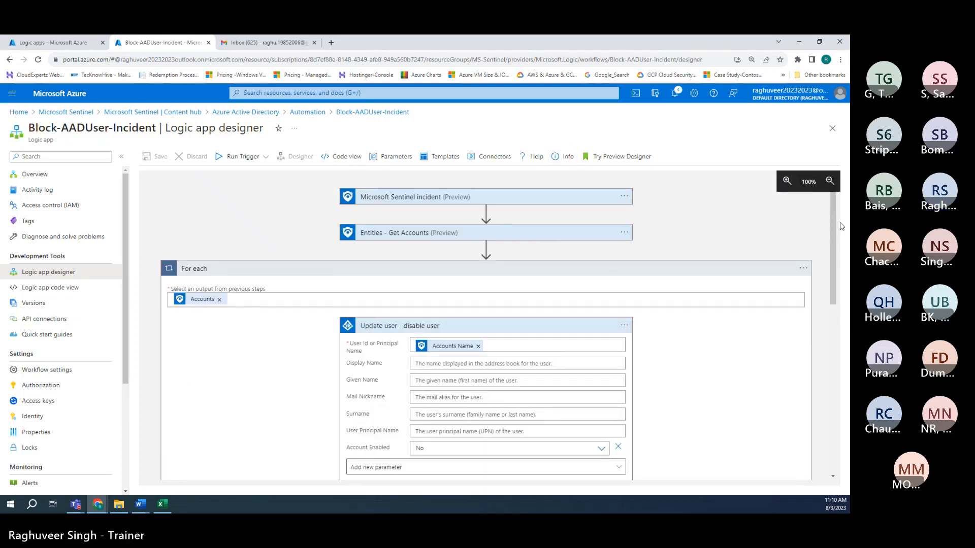
# - Close the playbook designer and open Microsoft Sentinel's Analytics rules
pyautogui.click(832, 128)
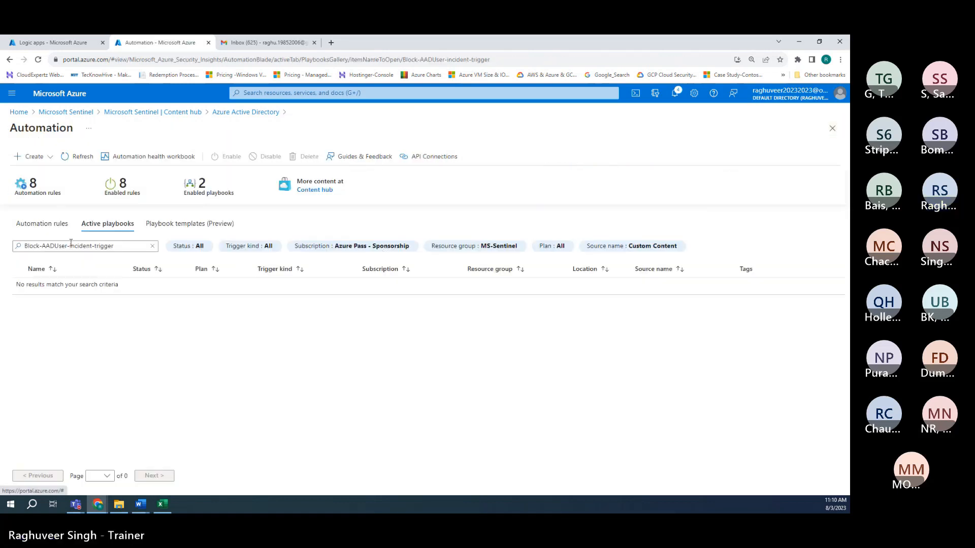
pyautogui.click(153, 113)
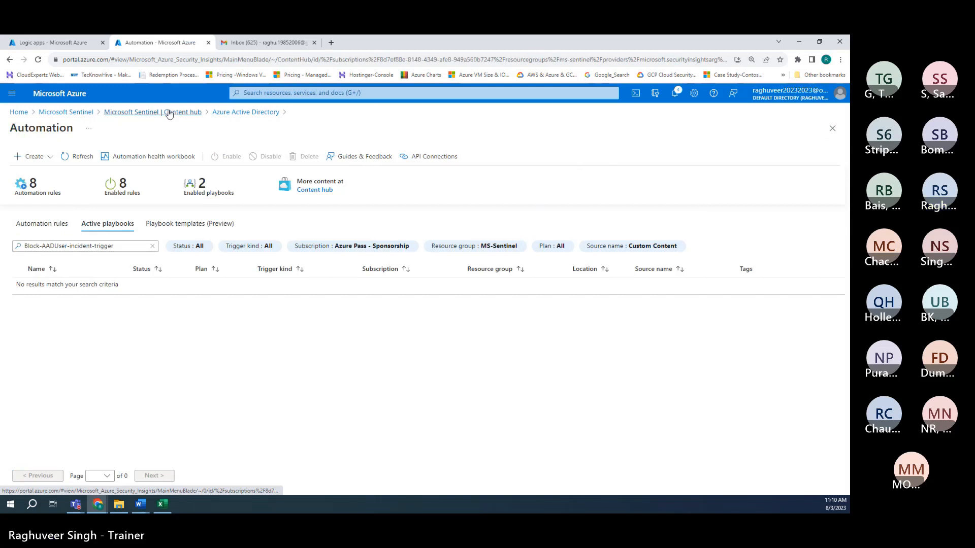
pyautogui.click(203, 437)
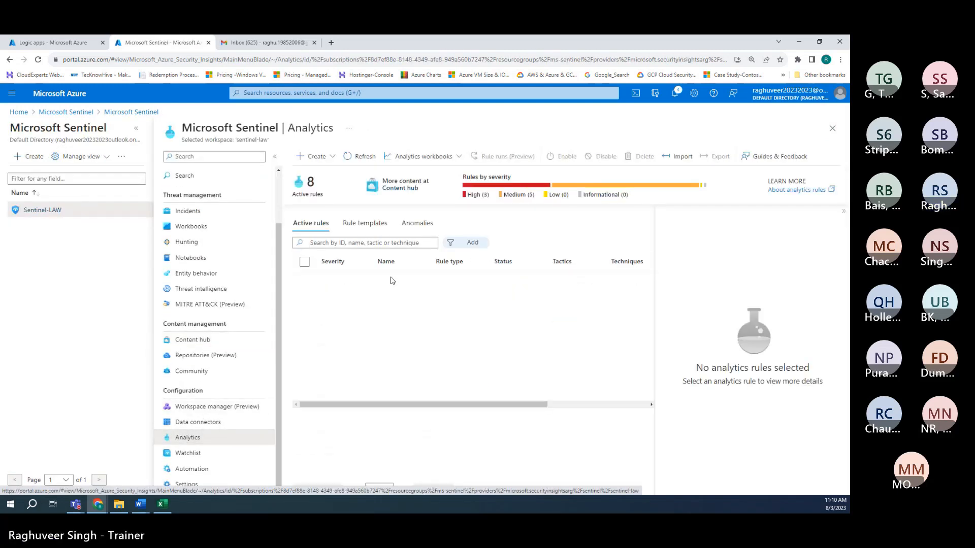
# - In the other browser tab, open Azure Active Directory's All users list
pyautogui.click(96, 41)
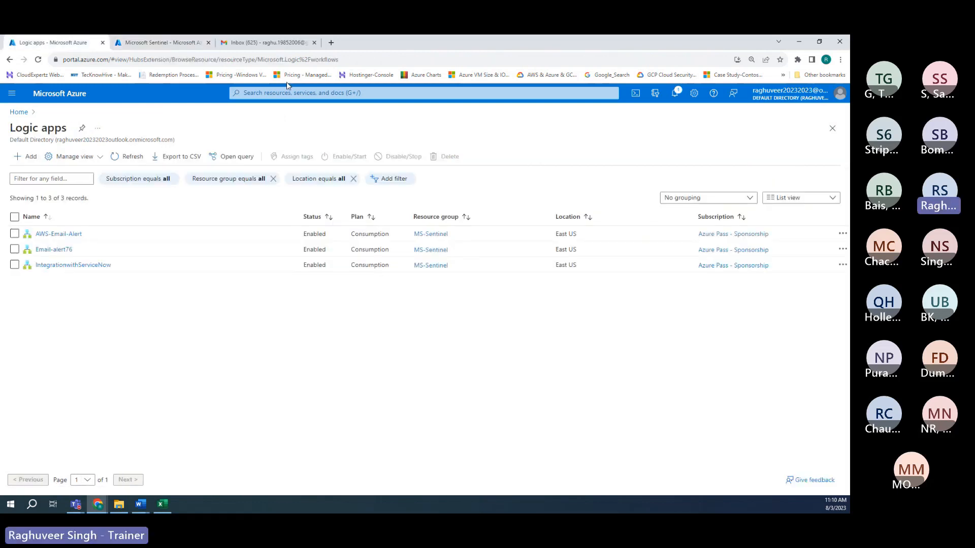
pyautogui.click(285, 92)
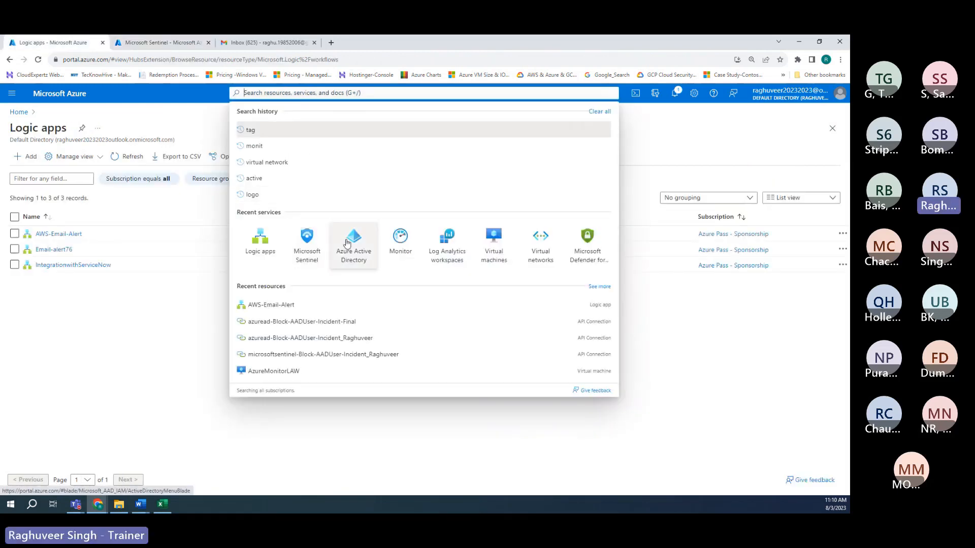
pyautogui.click(346, 245)
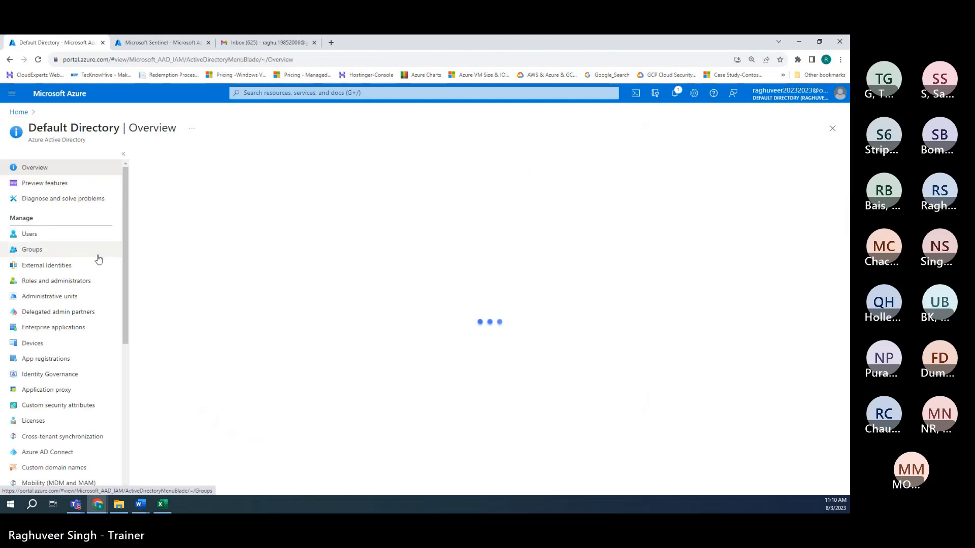
pyautogui.click(44, 235)
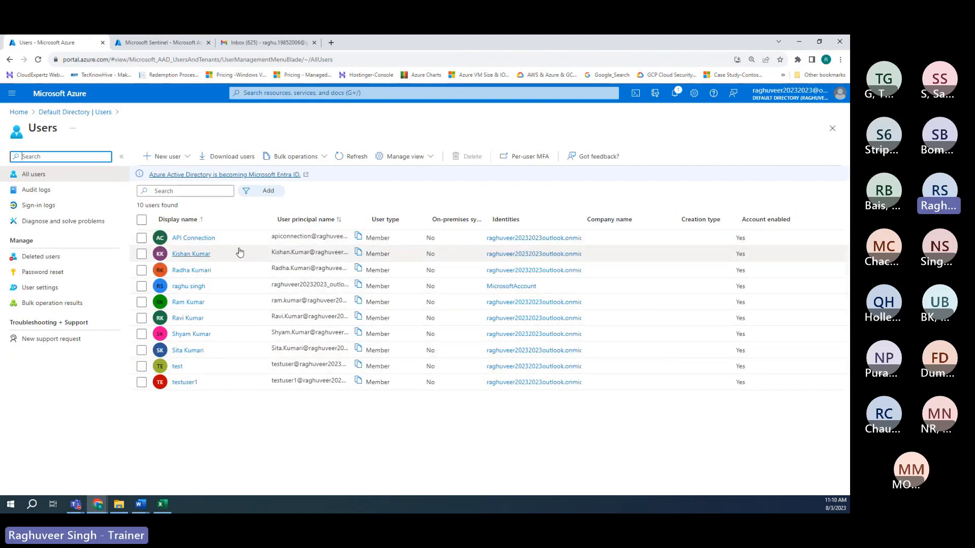
# - Edit the Azure Portal - Brute Force Attack rule from the Sentinel Analytics tab
pyautogui.click(158, 42)
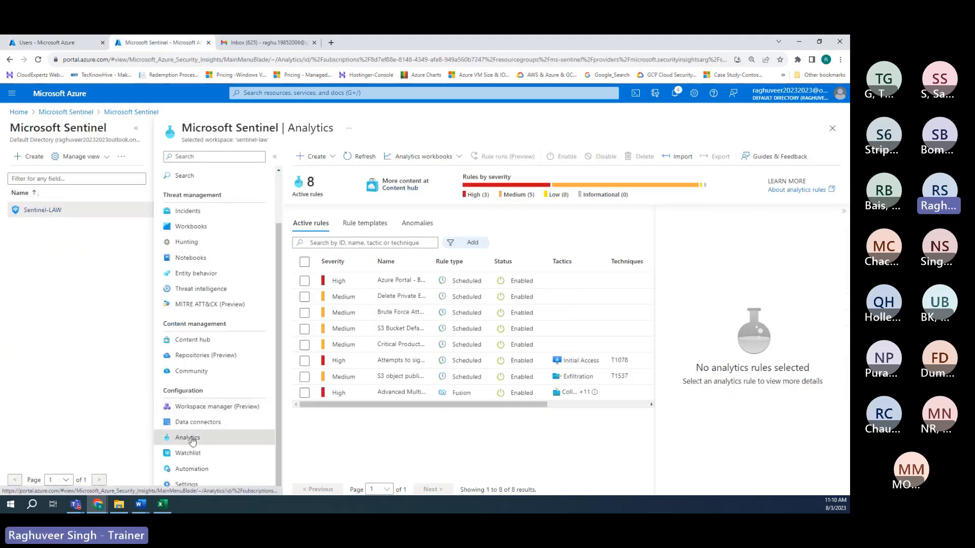
pyautogui.click(401, 281)
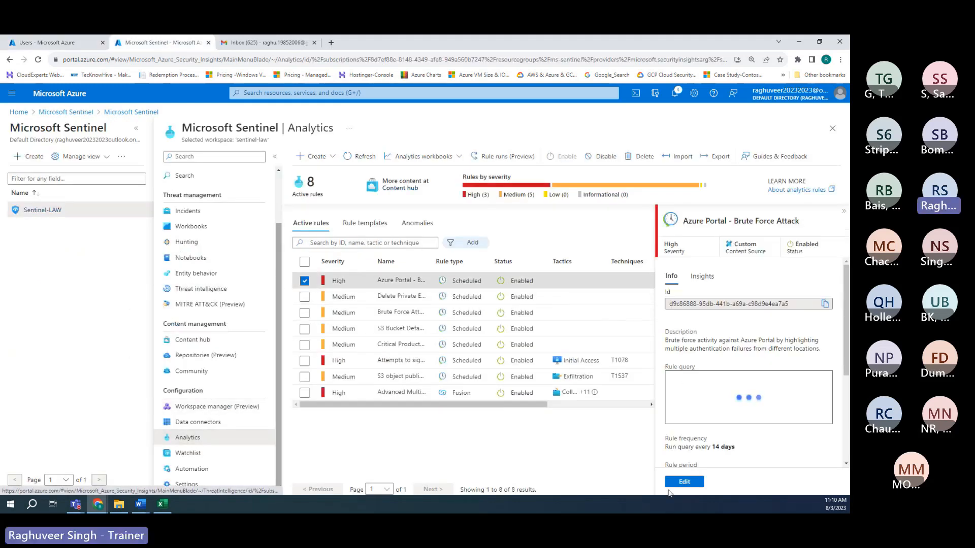
pyautogui.click(683, 482)
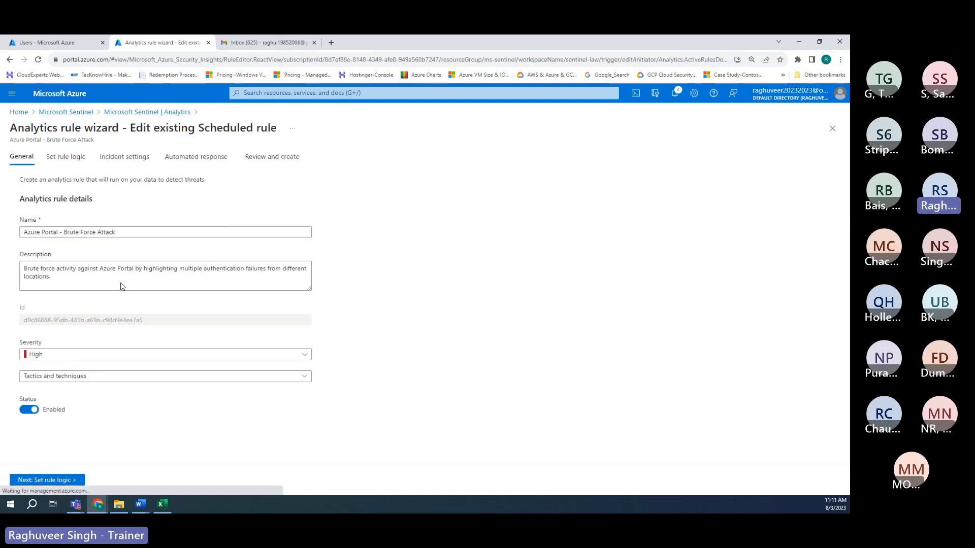
# - Advance the rule wizard through Set rule logic and Incident settings to Automated response
pyautogui.click(51, 481)
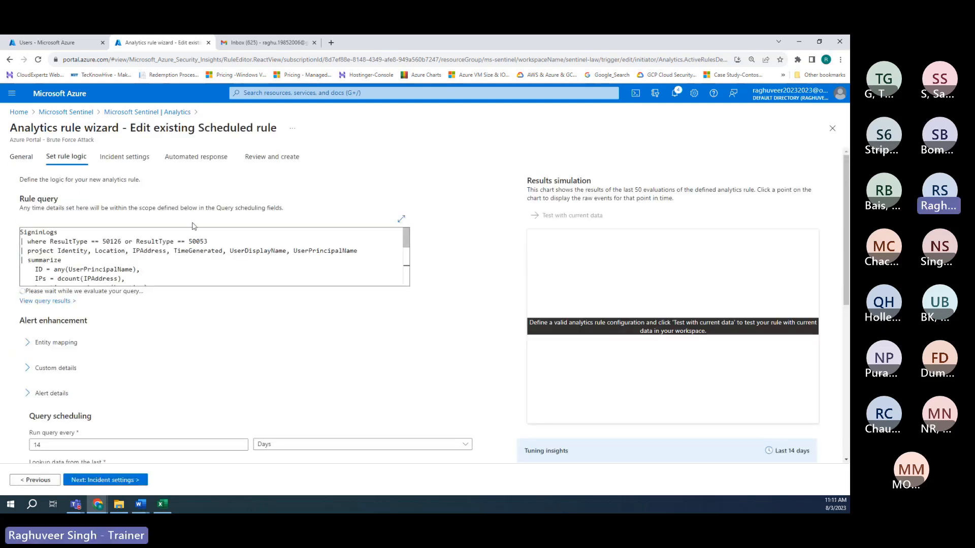
pyautogui.scroll(-3, 53, 329)
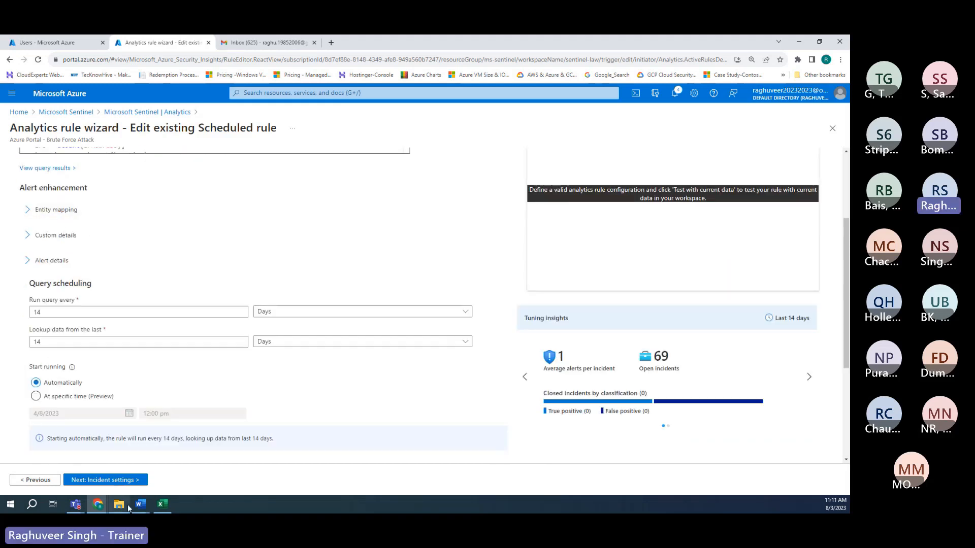
pyautogui.click(119, 482)
pyautogui.click(118, 481)
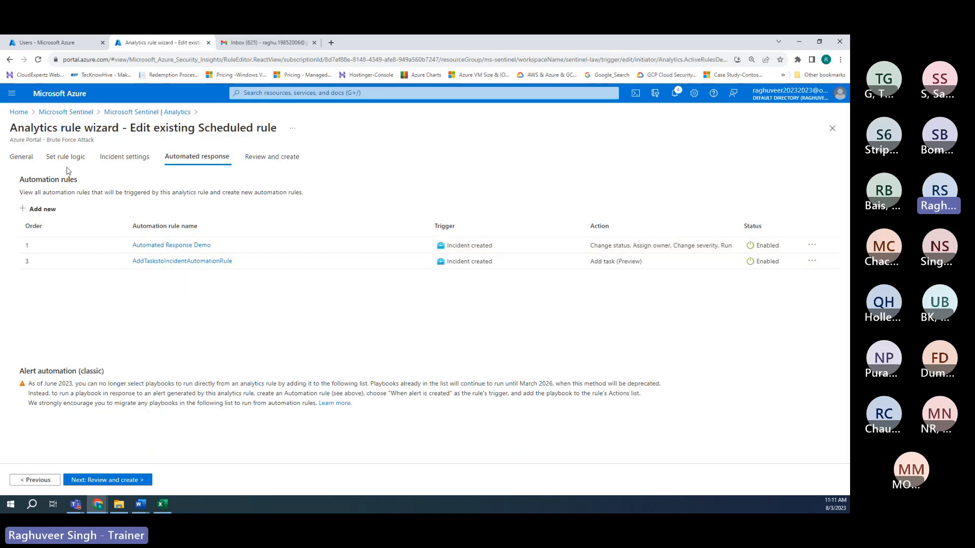
# - Draft automation rule BlockAADUser with a Run playbook action; the block playbook is missing, so reload
pyautogui.click(51, 210)
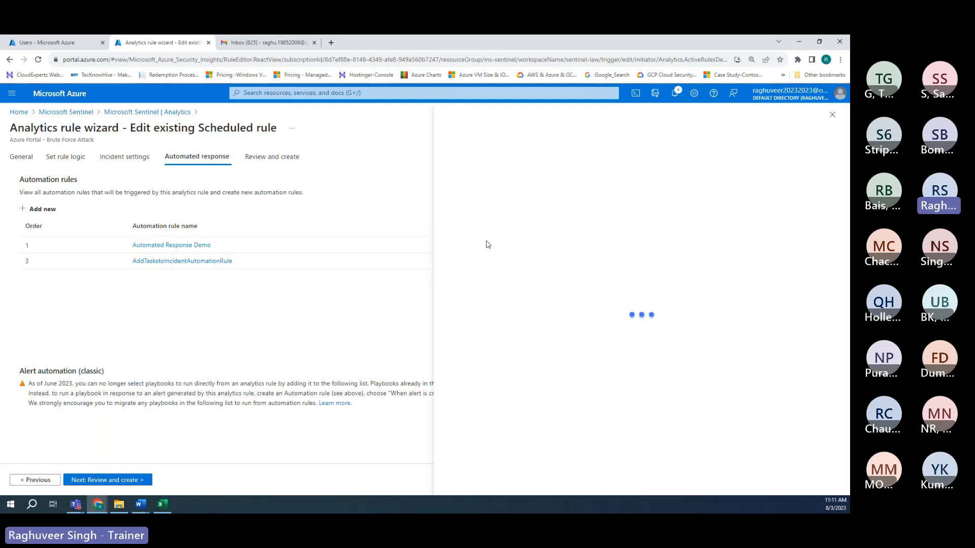
pyautogui.click(492, 146)
pyautogui.write('Block')
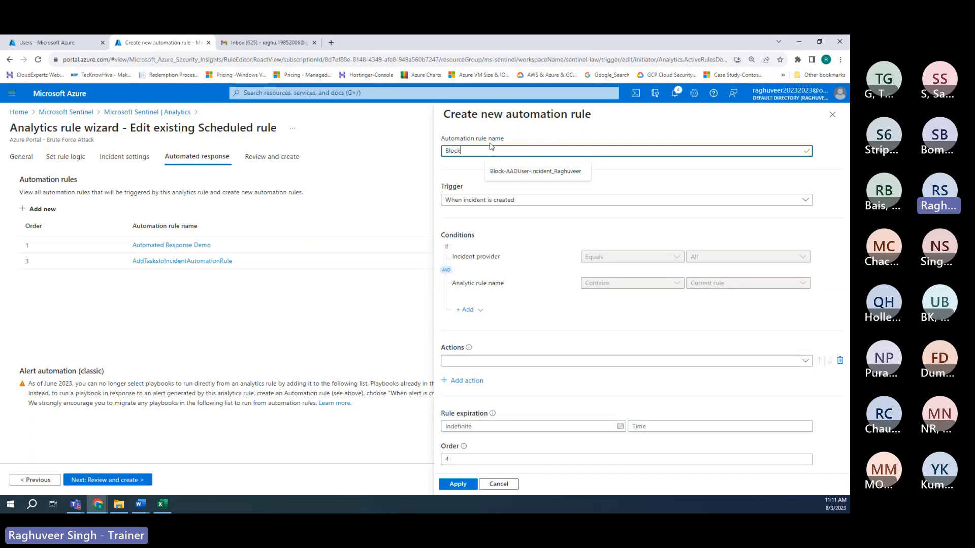
pyautogui.write('AADUser')
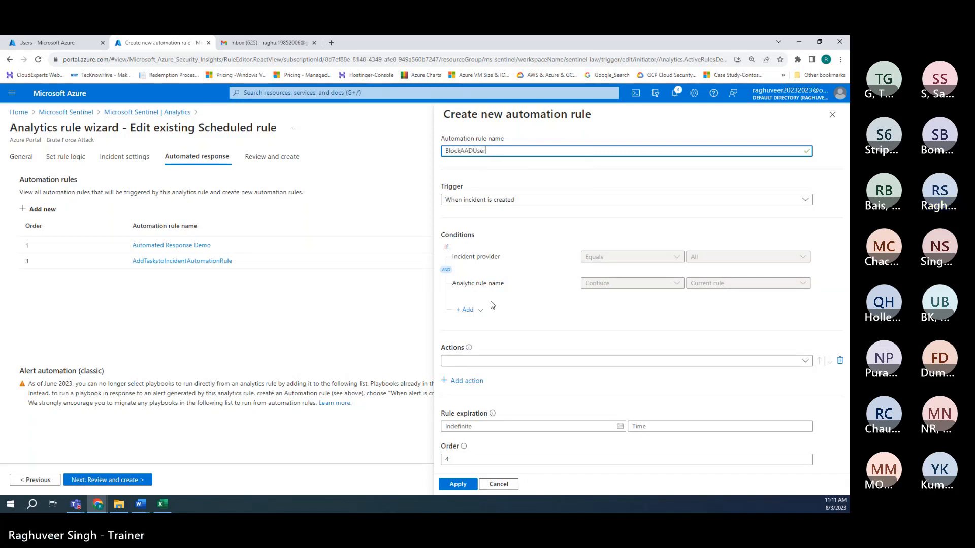
pyautogui.click(450, 361)
pyautogui.click(541, 373)
pyautogui.scroll(-1, 492, 363)
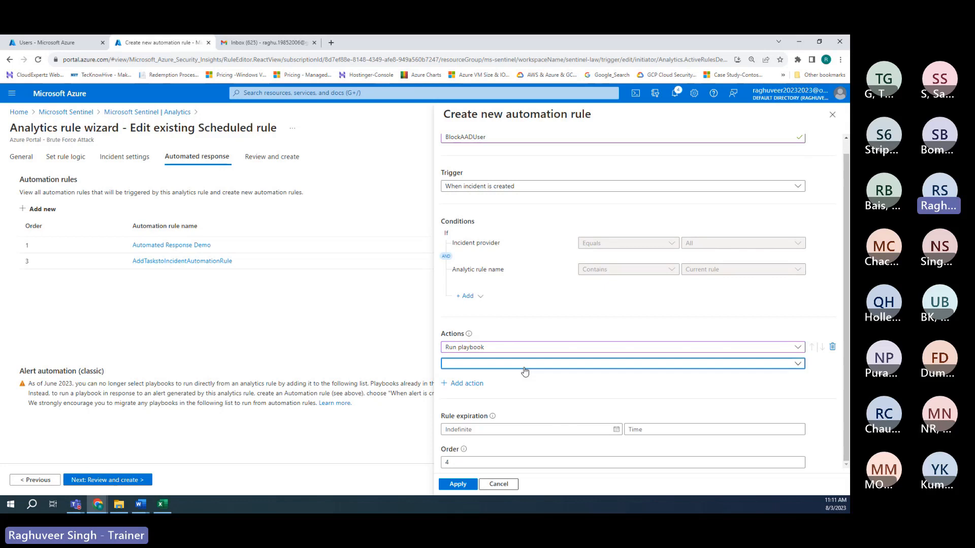
pyautogui.click(465, 364)
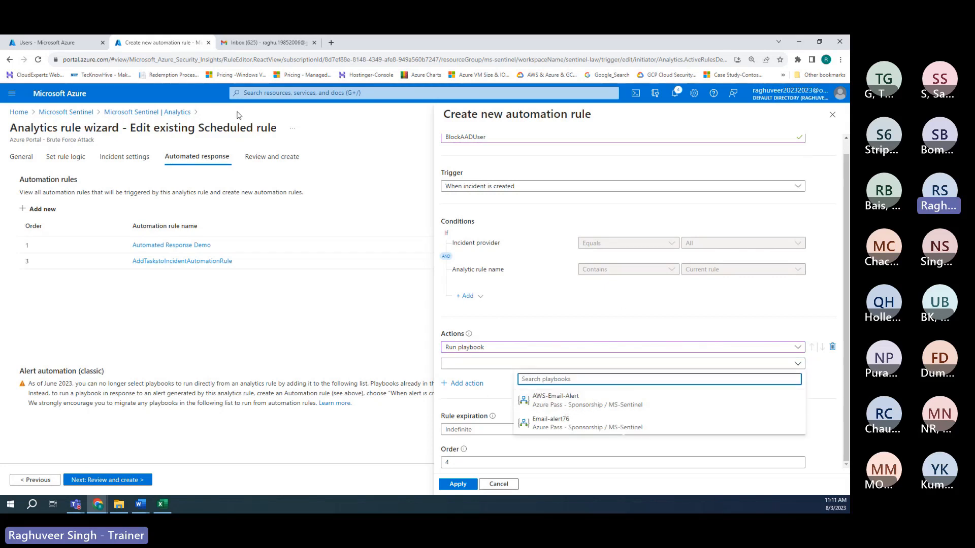
pyautogui.click(39, 60)
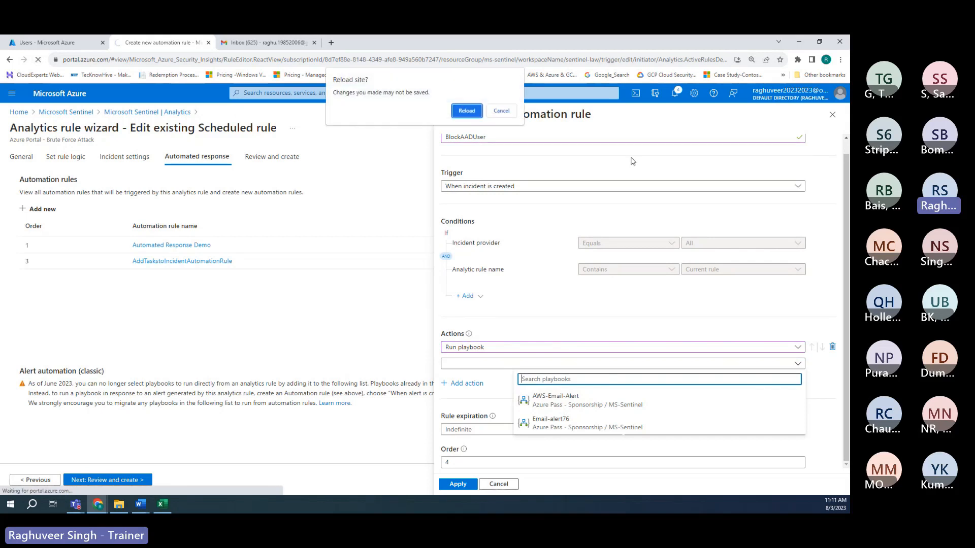
# - After the reload, return to Automated response and start a new Run playbook automation rule
pyautogui.click(467, 112)
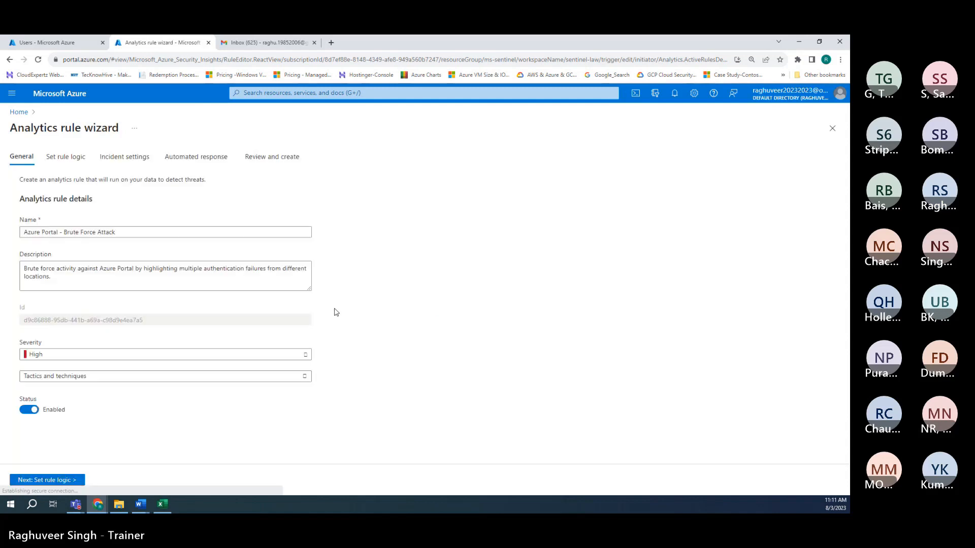
pyautogui.click(45, 480)
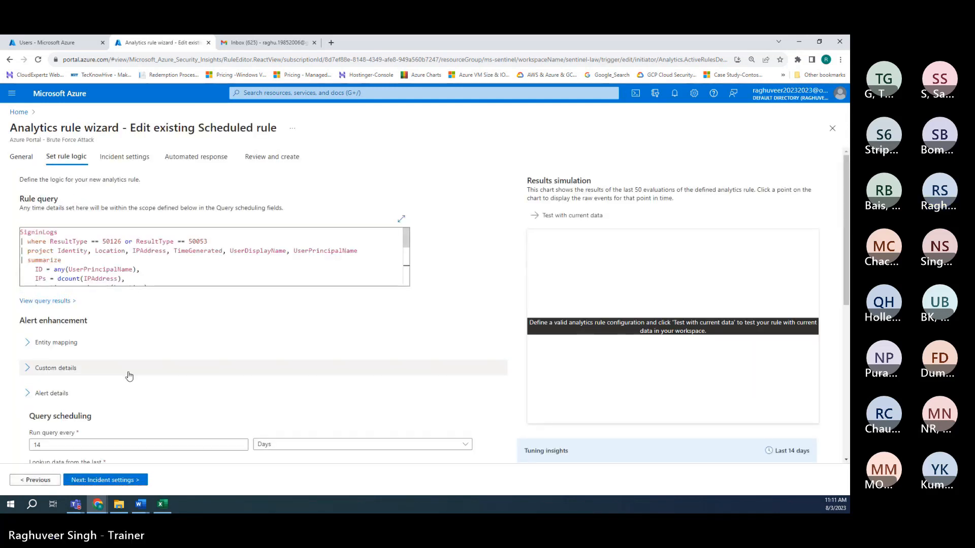
pyautogui.click(105, 480)
pyautogui.click(105, 481)
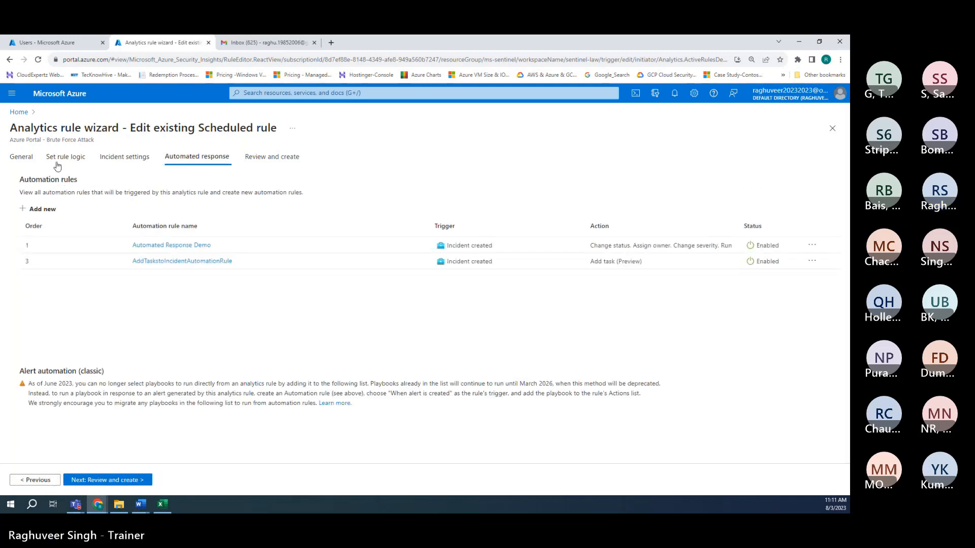
pyautogui.click(41, 210)
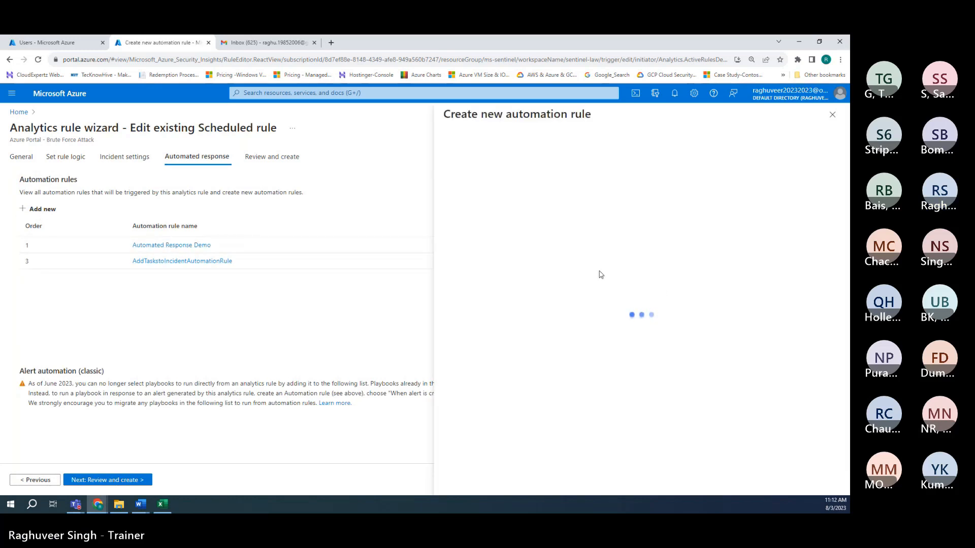
pyautogui.click(468, 363)
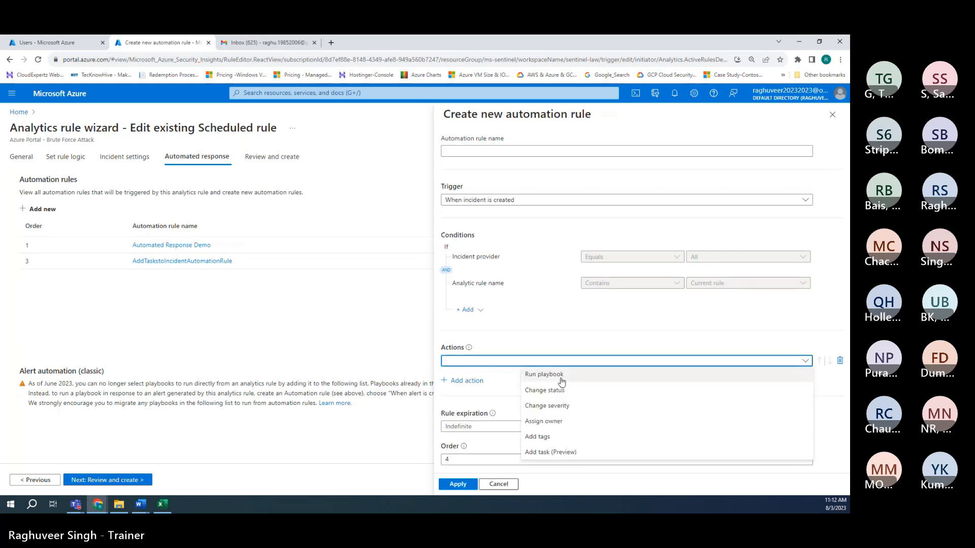
pyautogui.click(558, 376)
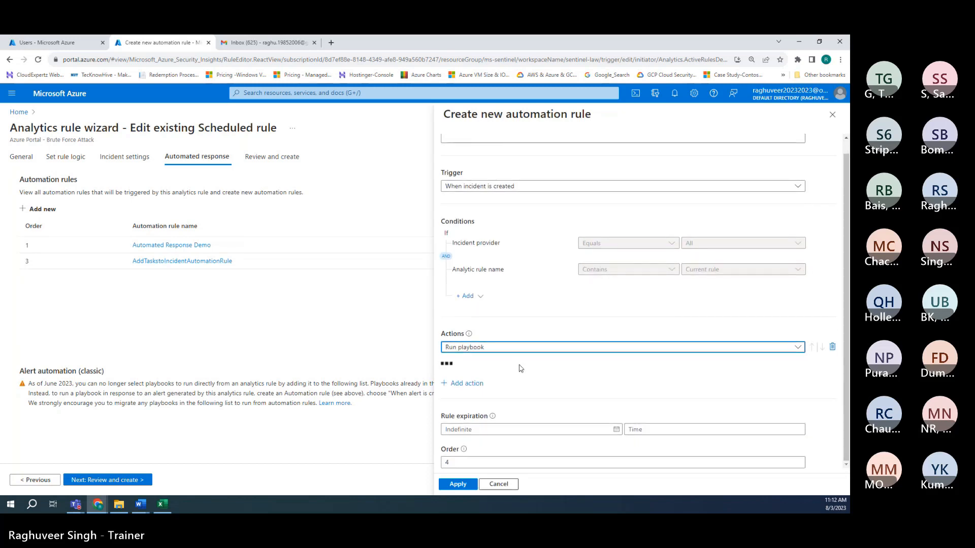
pyautogui.click(520, 366)
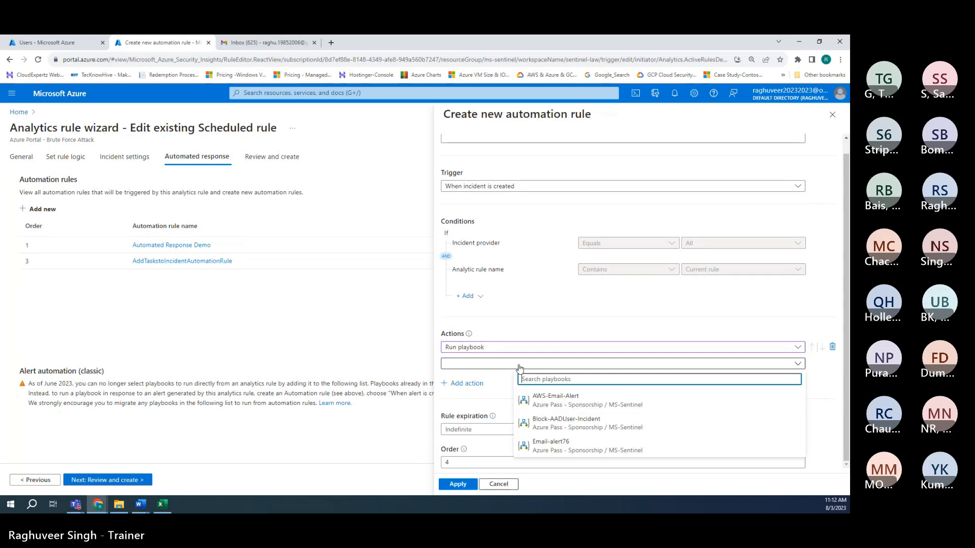
pyautogui.click(458, 137)
# - Name it BlockAADUser, run the Block-AADUser-Incident playbook, set Order to 2, and apply
pyautogui.scroll(1, 539, 256)
pyautogui.click(492, 150)
pyautogui.write('BlockAA')
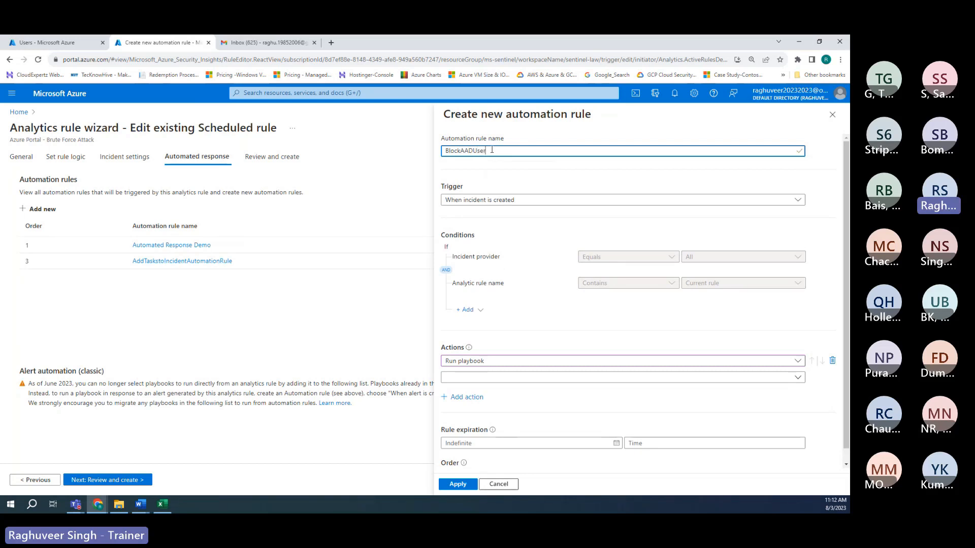
pyautogui.write('DUser')
pyautogui.scroll(-1, 548, 305)
pyautogui.click(522, 366)
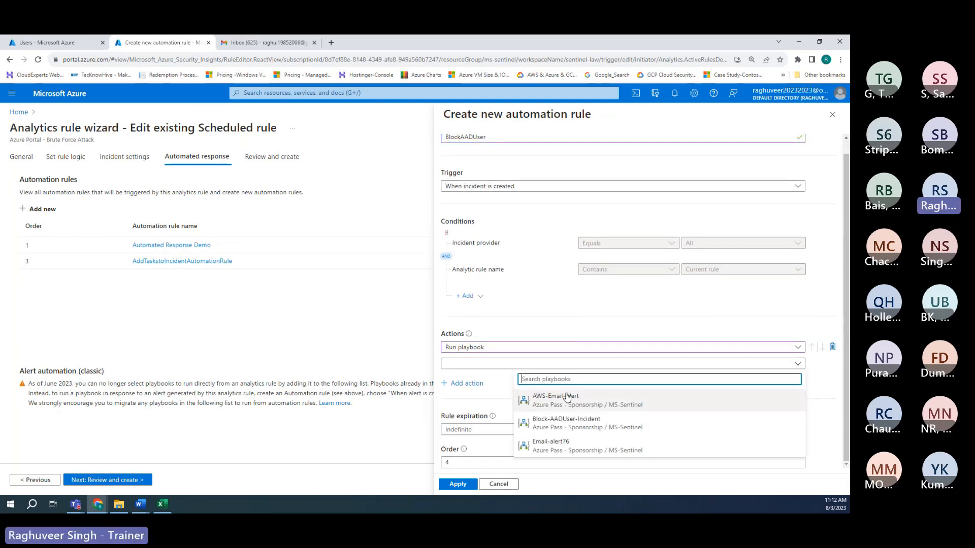
pyautogui.click(557, 428)
pyautogui.scroll(-1, 555, 398)
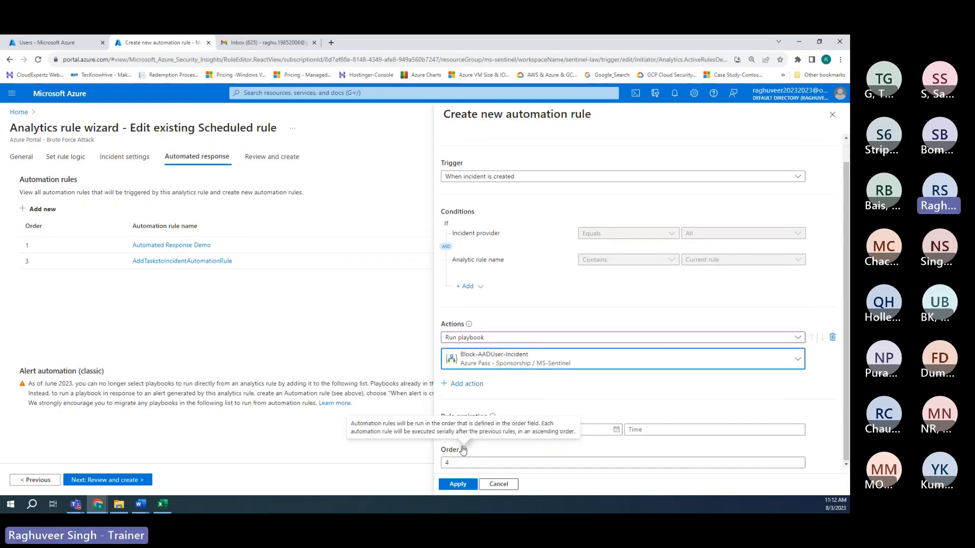
pyautogui.doubleClick(451, 462)
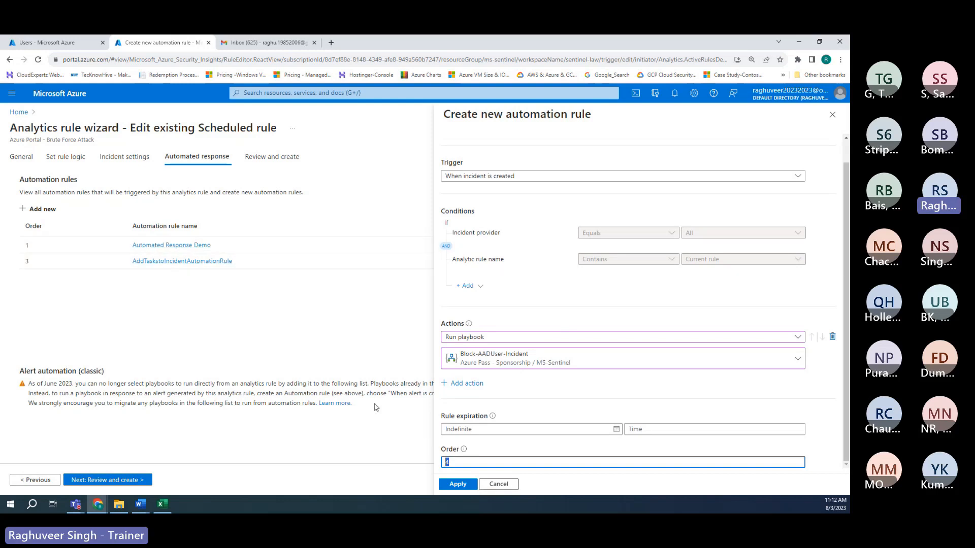
pyautogui.write('2')
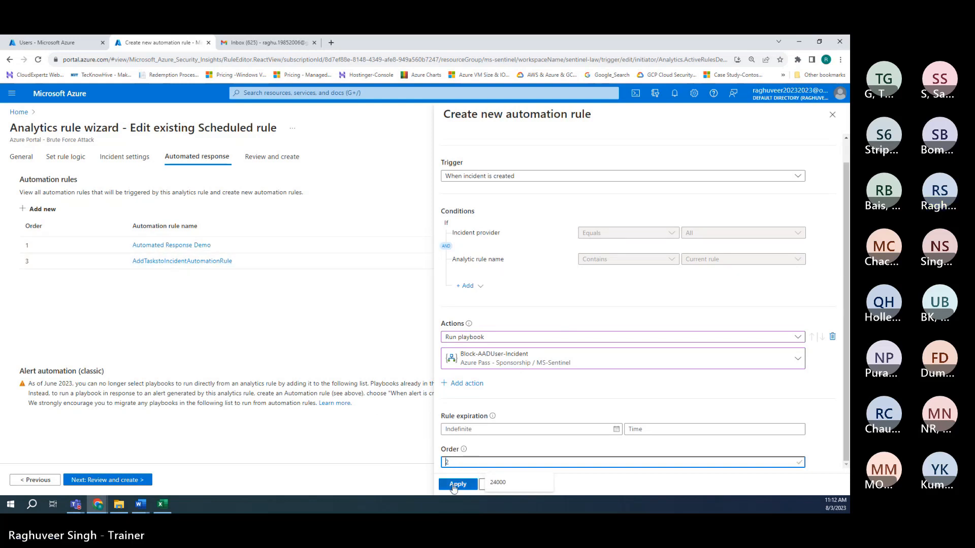
pyautogui.click(458, 484)
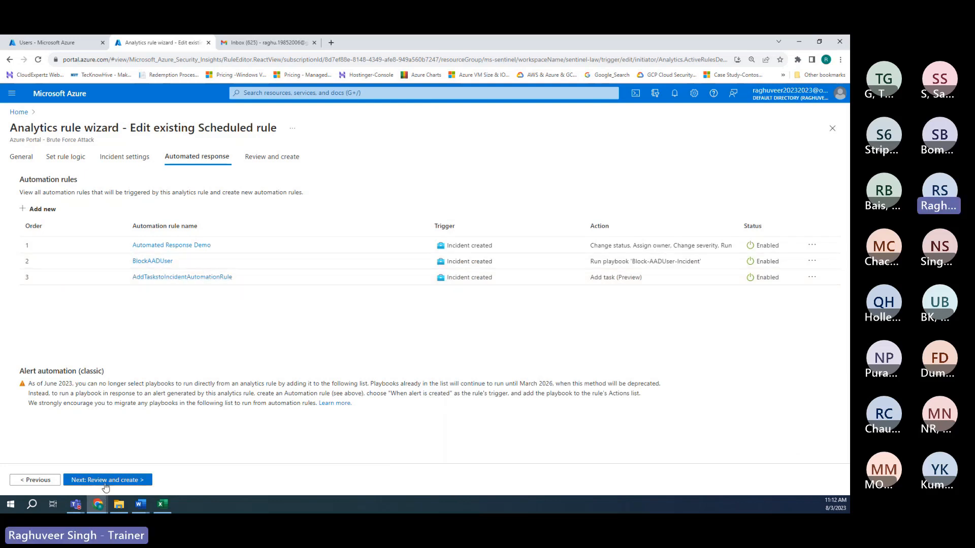
# - Review and save the Azure Portal - Brute Force Attack rule, then open Microsoft Sentinel
pyautogui.click(120, 478)
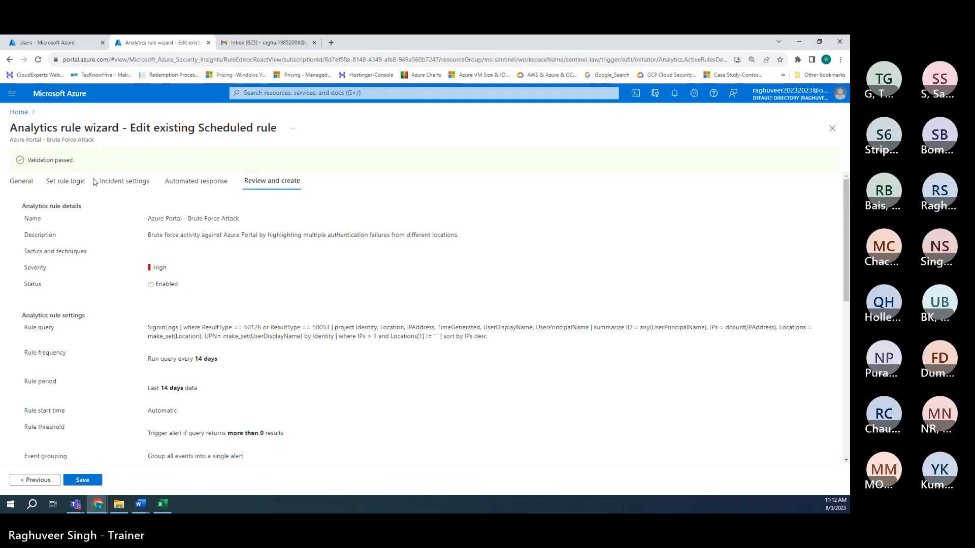
pyautogui.click(78, 481)
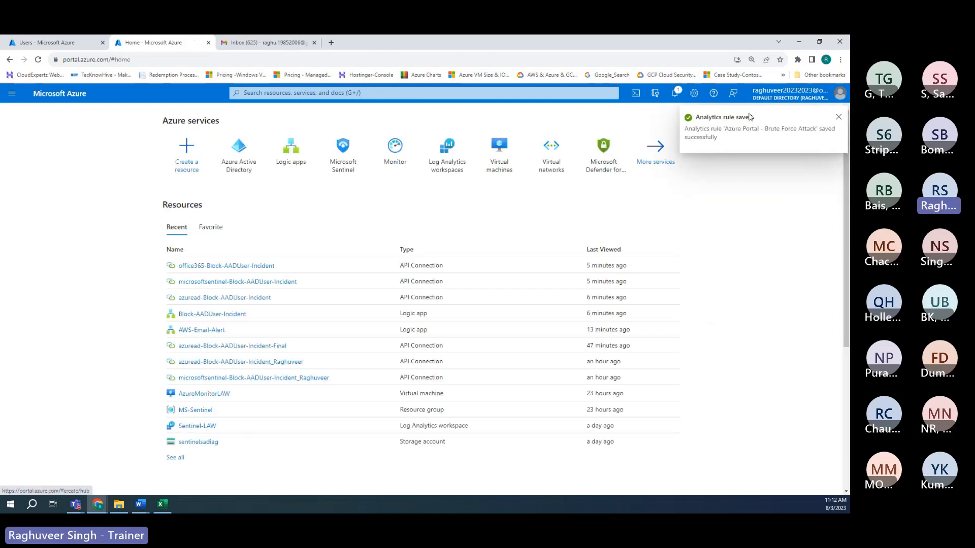
pyautogui.click(344, 150)
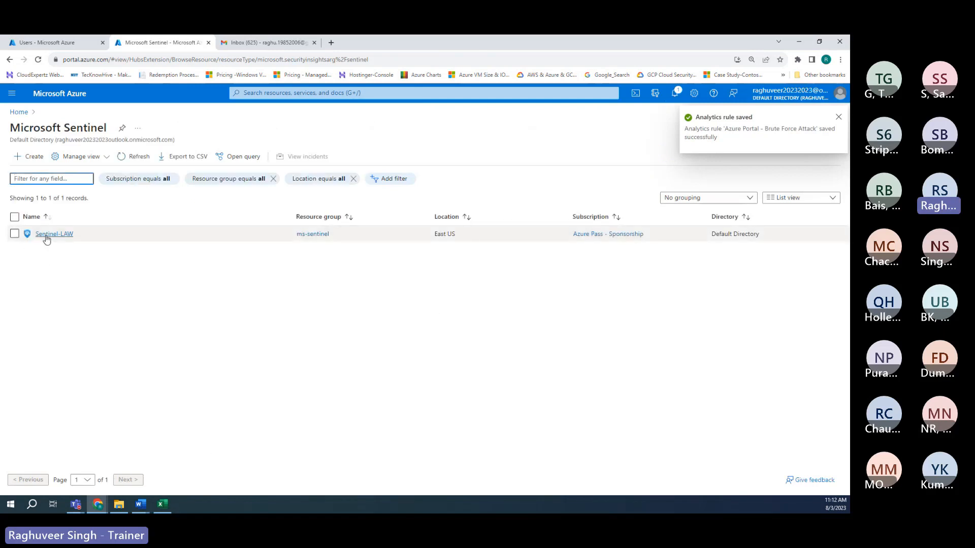
# - In Sentinel-LAW's refreshed Incidents list, open the full details page of incident 1043
pyautogui.click(45, 233)
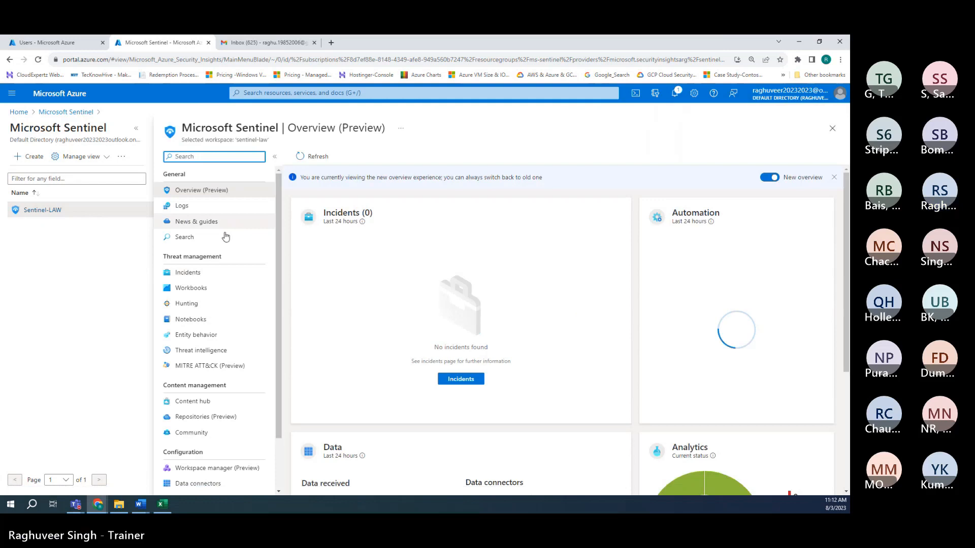
pyautogui.click(190, 274)
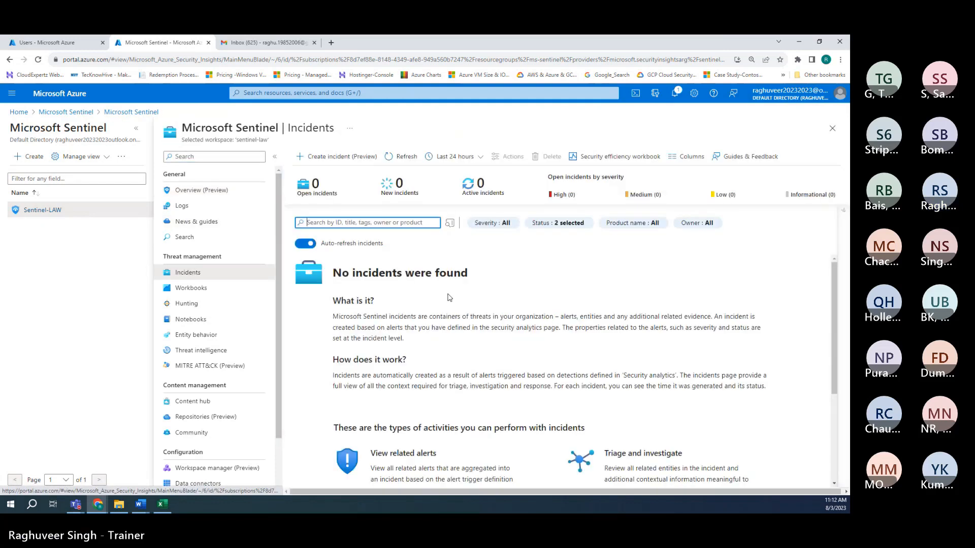
pyautogui.click(400, 158)
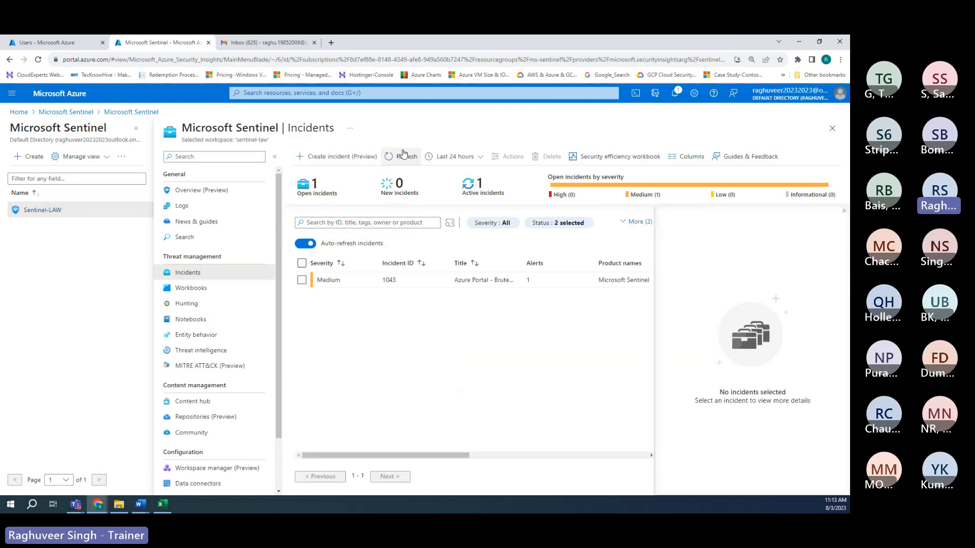
pyautogui.click(334, 282)
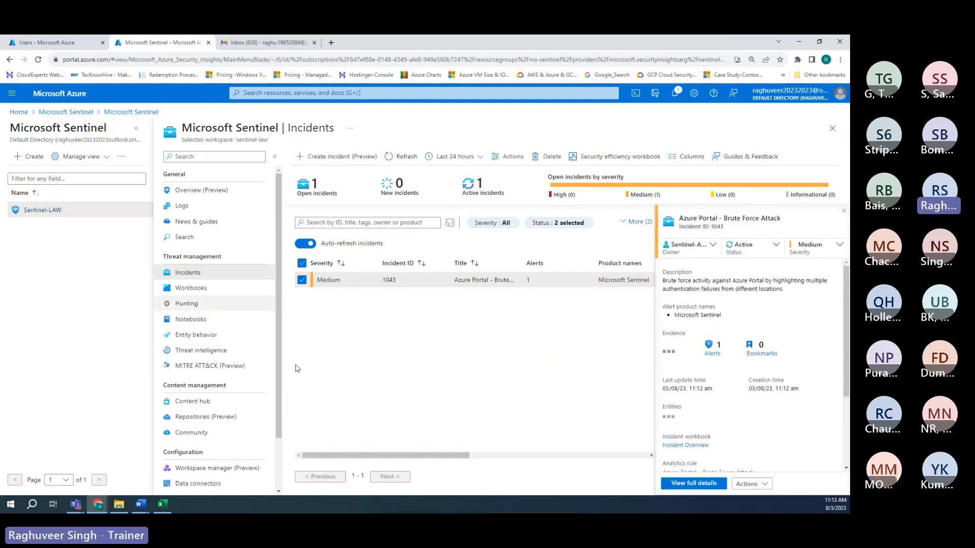
pyautogui.hscroll(3, 489, 413)
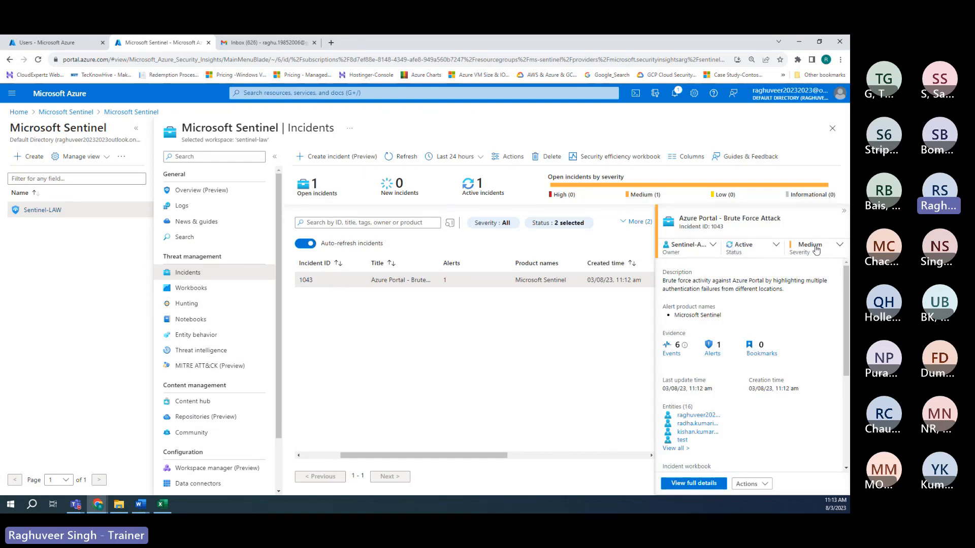
pyautogui.scroll(-2, 716, 400)
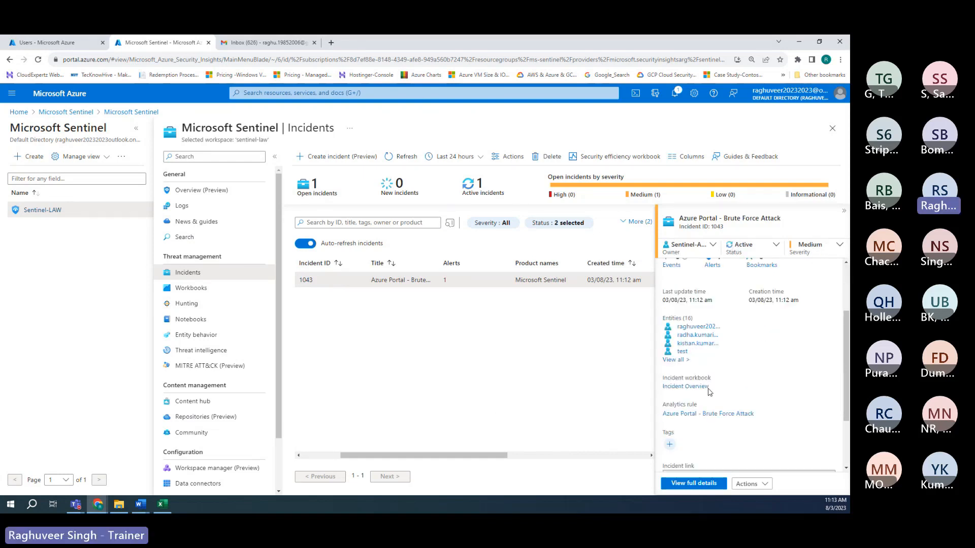
pyautogui.click(694, 482)
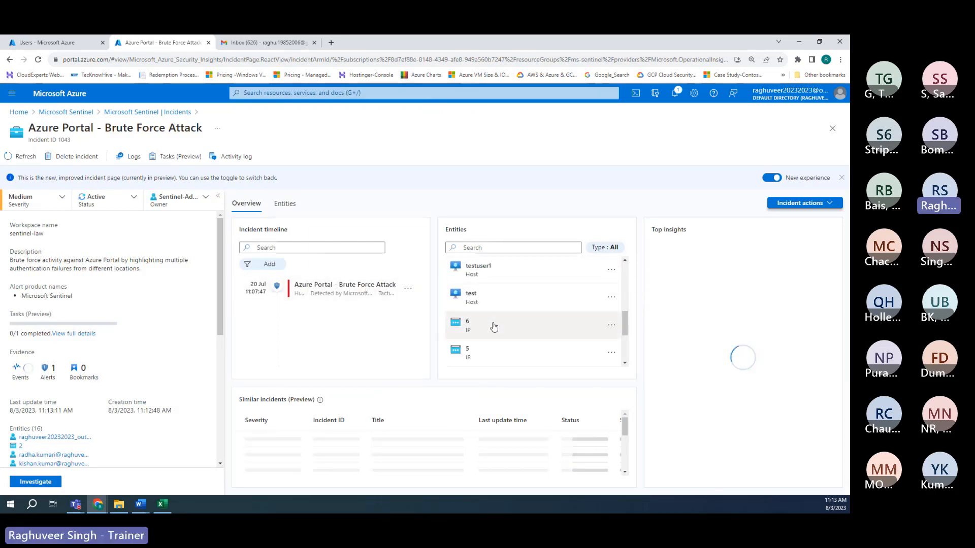
# - Sort incident 1043's entities by Type and show the external account entity's details
pyautogui.click(283, 203)
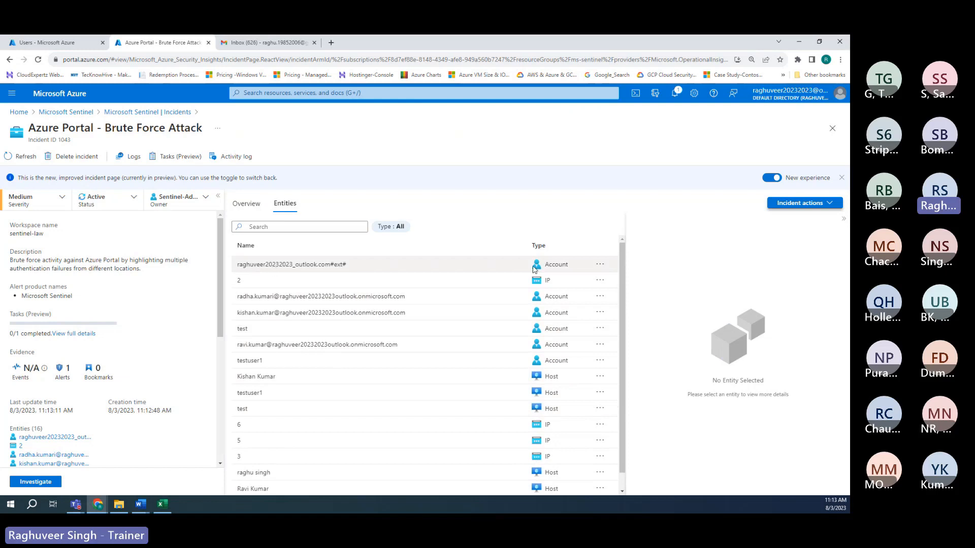
pyautogui.click(538, 246)
pyautogui.scroll(-1, 529, 348)
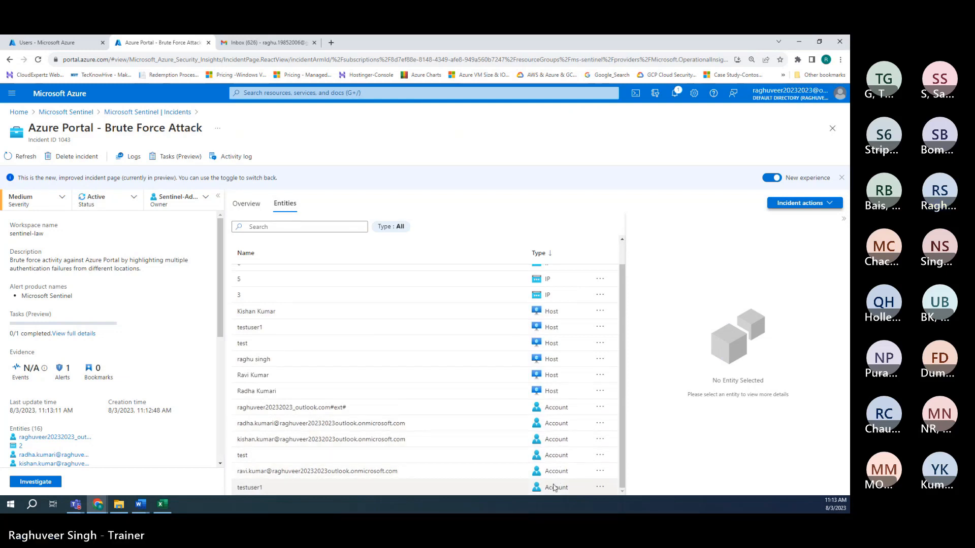
pyautogui.click(240, 396)
pyautogui.click(244, 411)
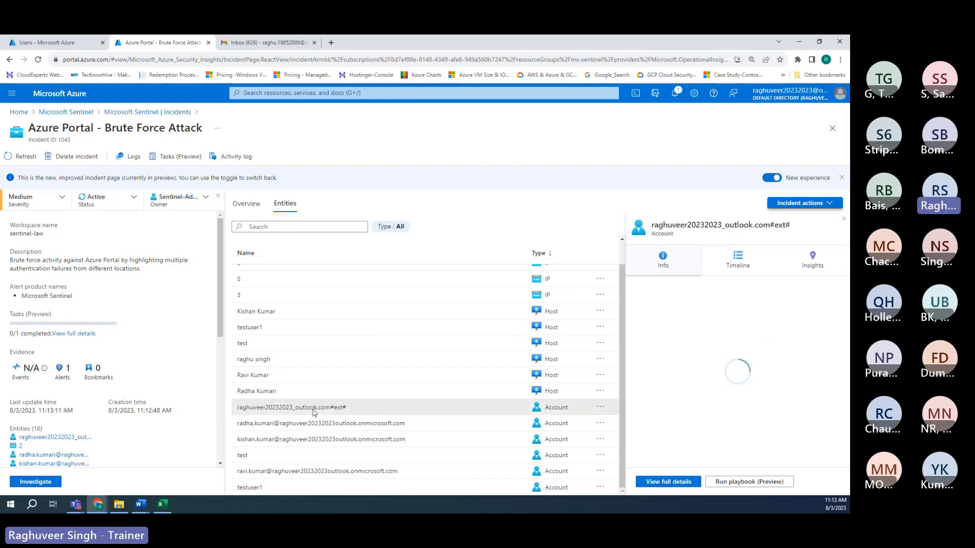
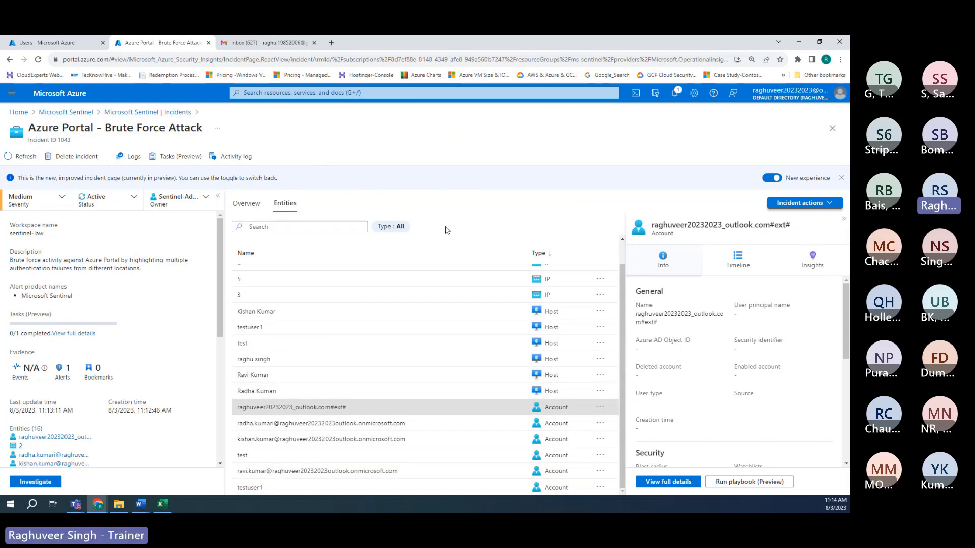
# - Tick the incident's SampleTask as completed (1/1), read its description, and close the Tasks panel
pyautogui.click(178, 156)
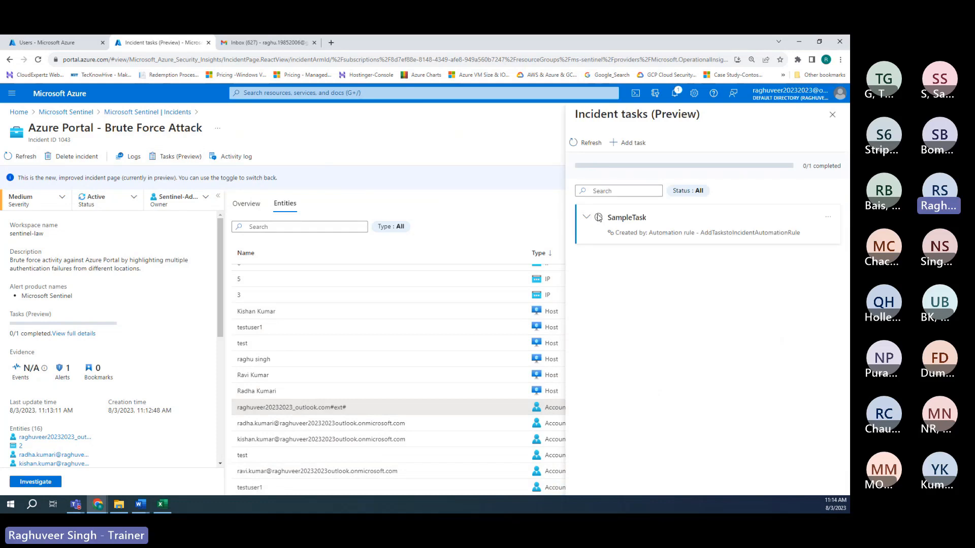
pyautogui.click(598, 217)
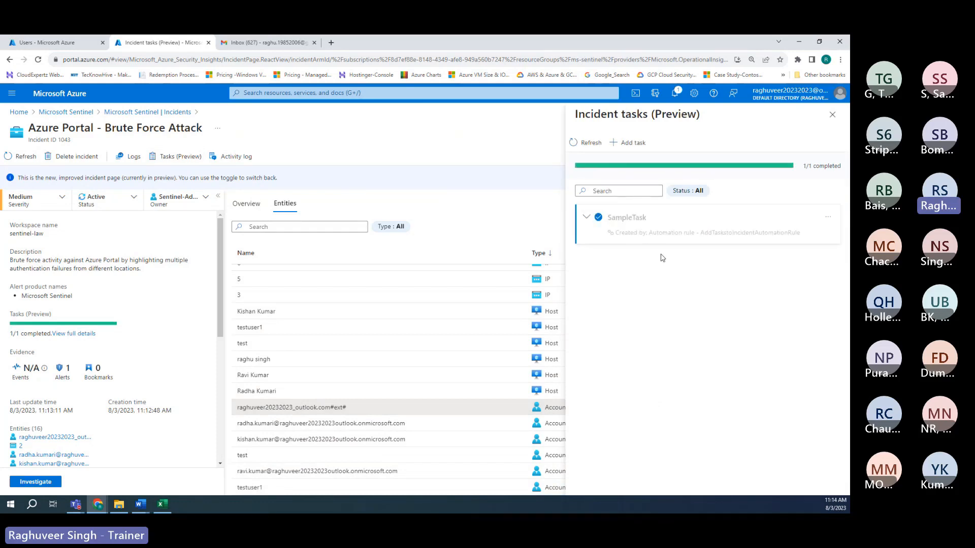
pyautogui.click(587, 217)
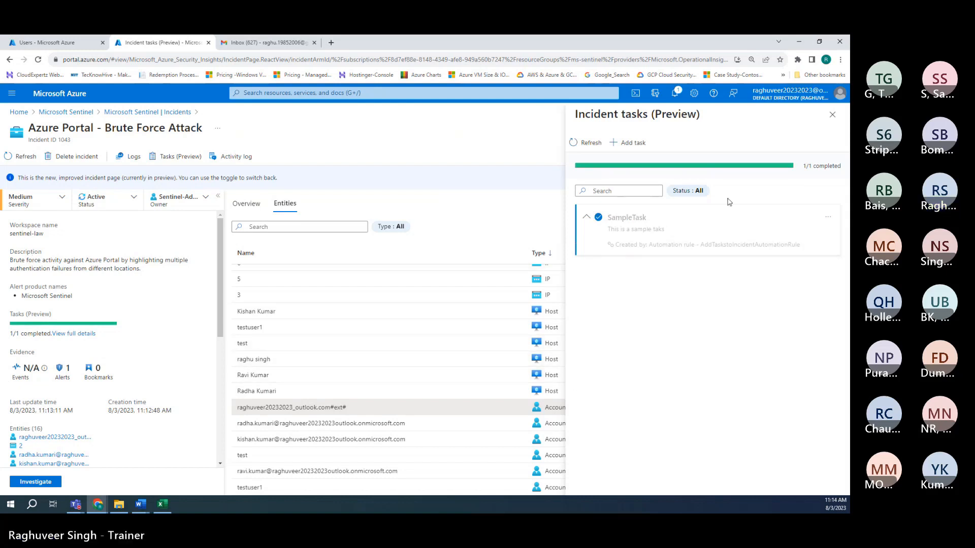
pyautogui.click(832, 114)
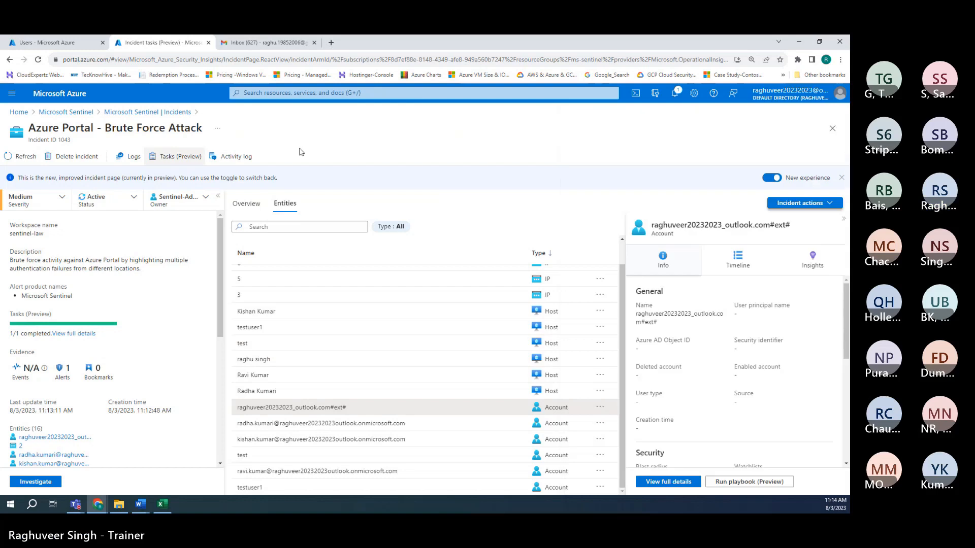
# - Refresh Azure AD Users, select the four accounts showing Account enabled = No, then open Audit logs
pyautogui.click(32, 43)
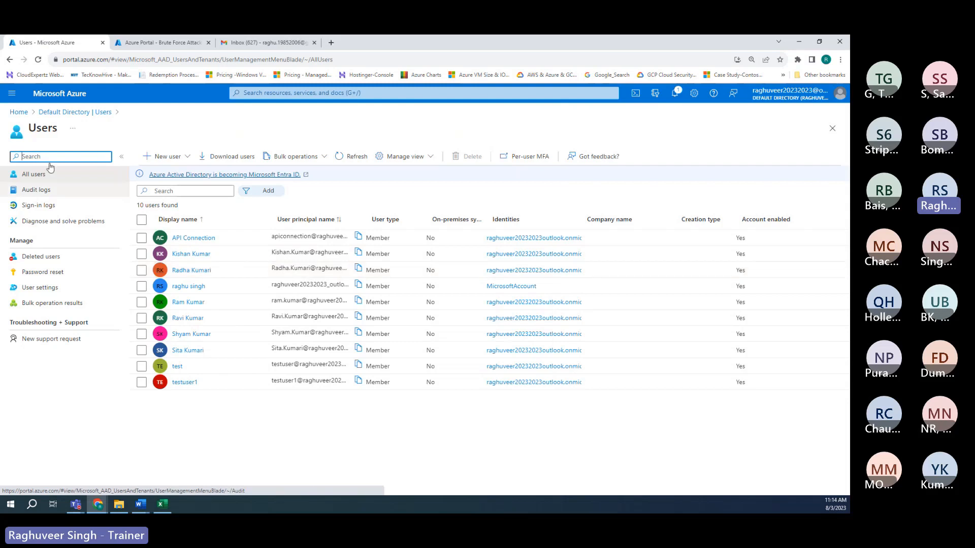
pyautogui.click(38, 59)
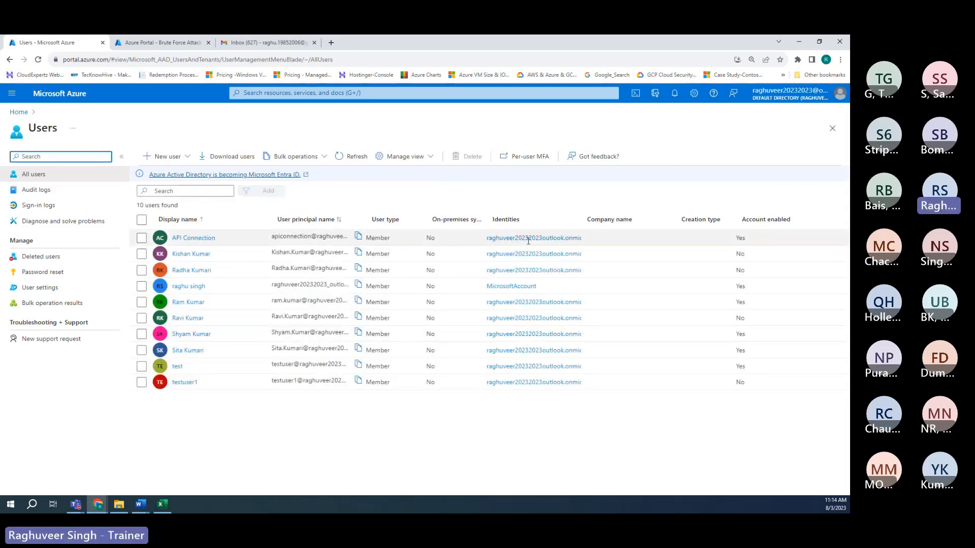
pyautogui.click(142, 254)
pyautogui.click(142, 271)
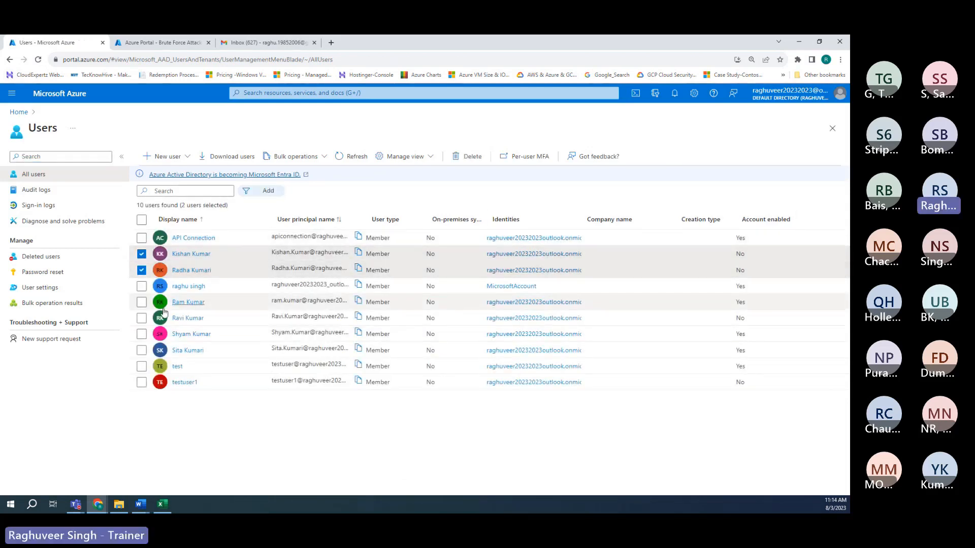
pyautogui.click(141, 382)
pyautogui.click(141, 319)
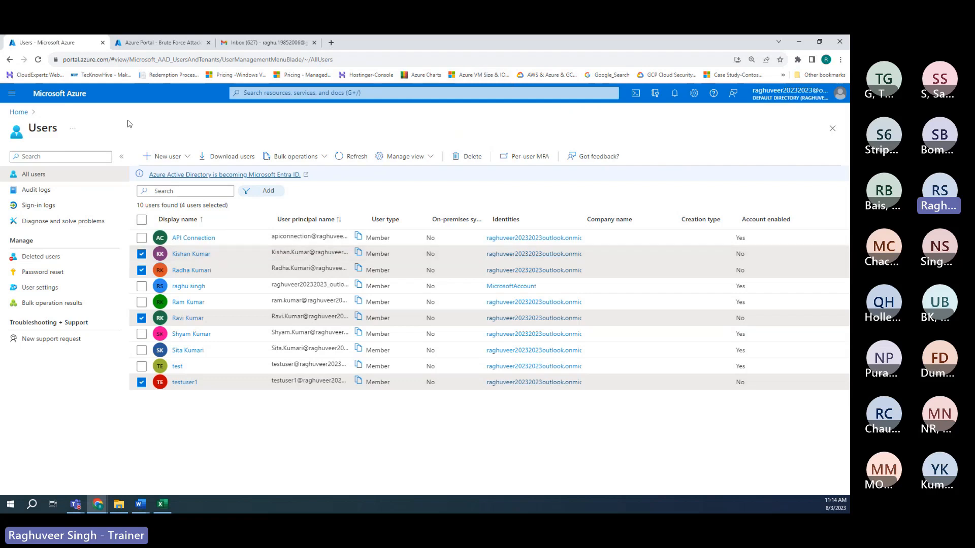
pyautogui.click(40, 191)
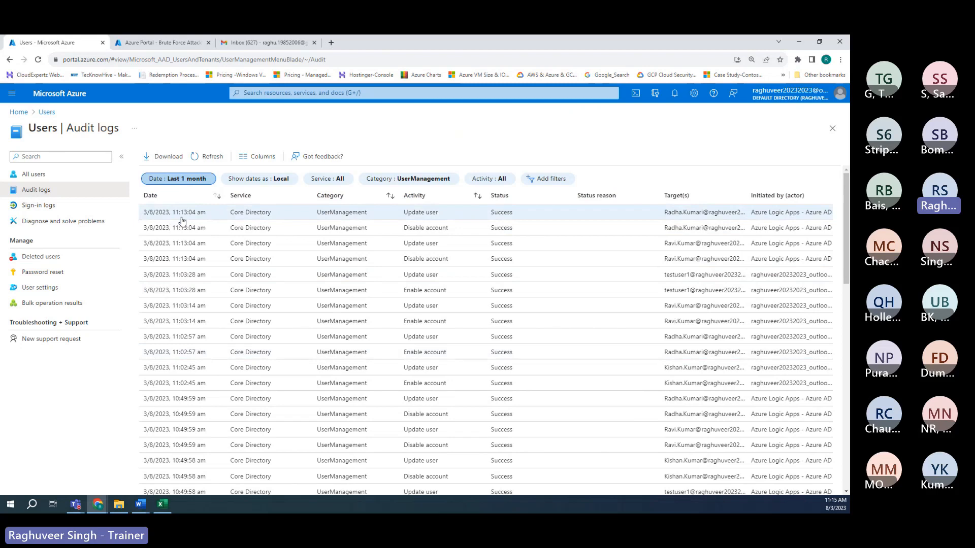
# - Highlight the 11:13 UserManagement entries, their dates and target users, then refresh the audit logs
pyautogui.moveTo(172, 212); pyautogui.dragTo(188, 213)
pyautogui.moveTo(321, 213); pyautogui.dragTo(438, 214)
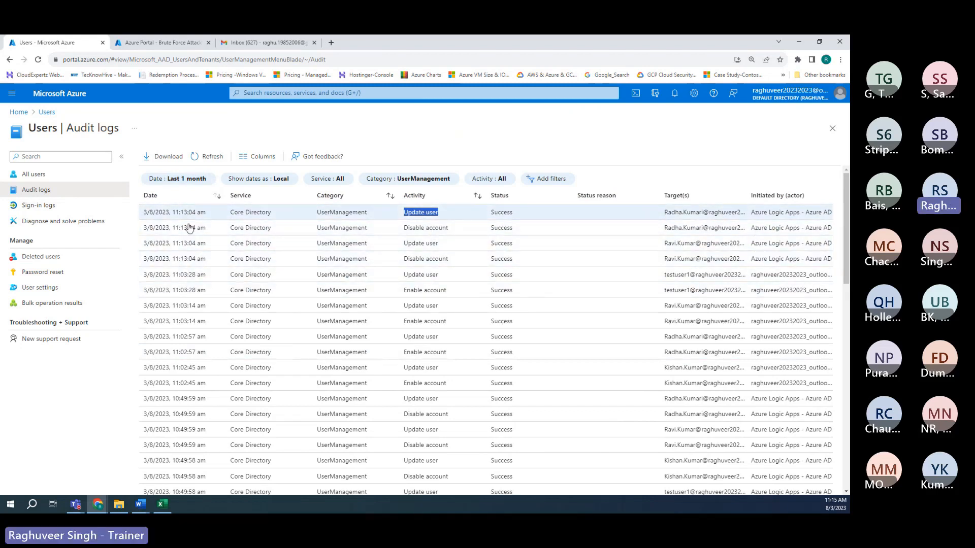
pyautogui.tripleClick(142, 259)
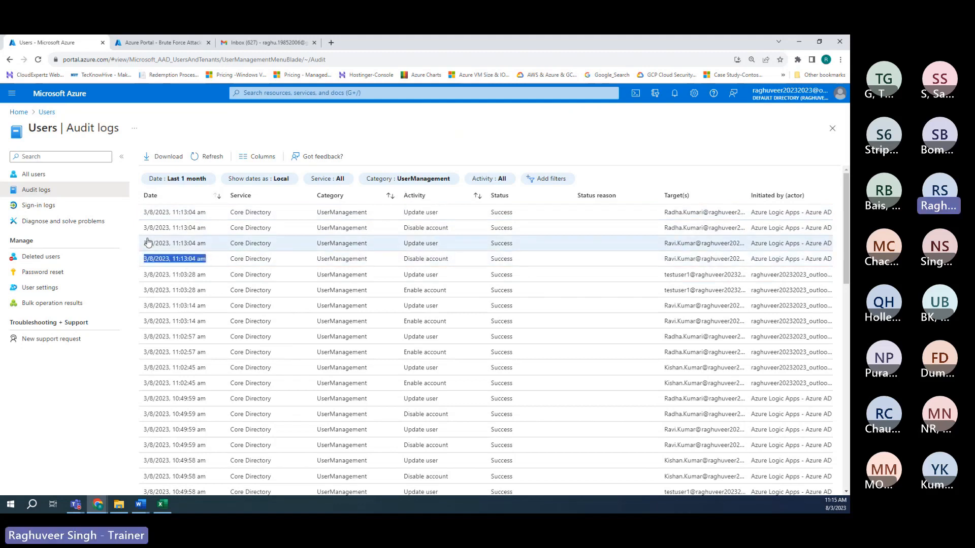
pyautogui.moveTo(144, 245); pyautogui.dragTo(189, 262)
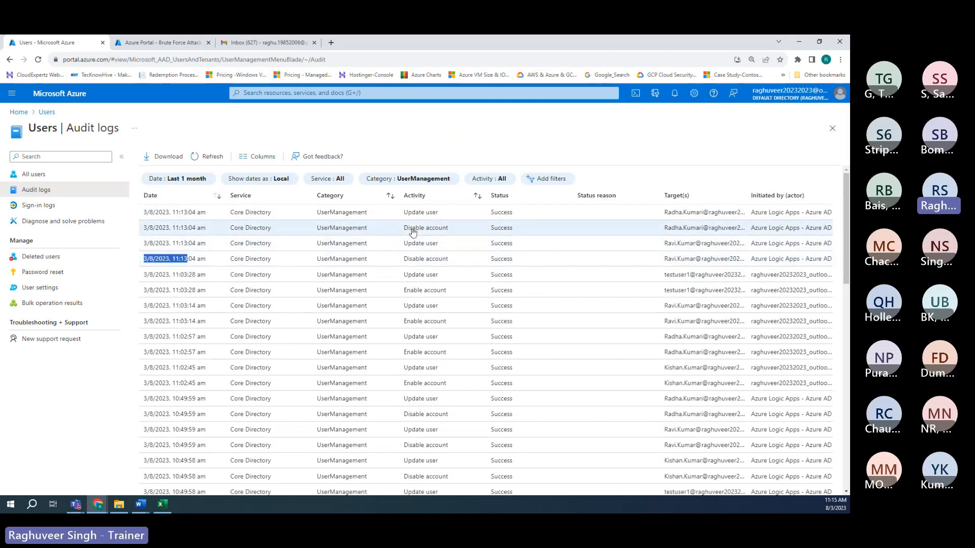
pyautogui.moveTo(663, 260); pyautogui.dragTo(690, 260)
pyautogui.moveTo(663, 229); pyautogui.dragTo(687, 229)
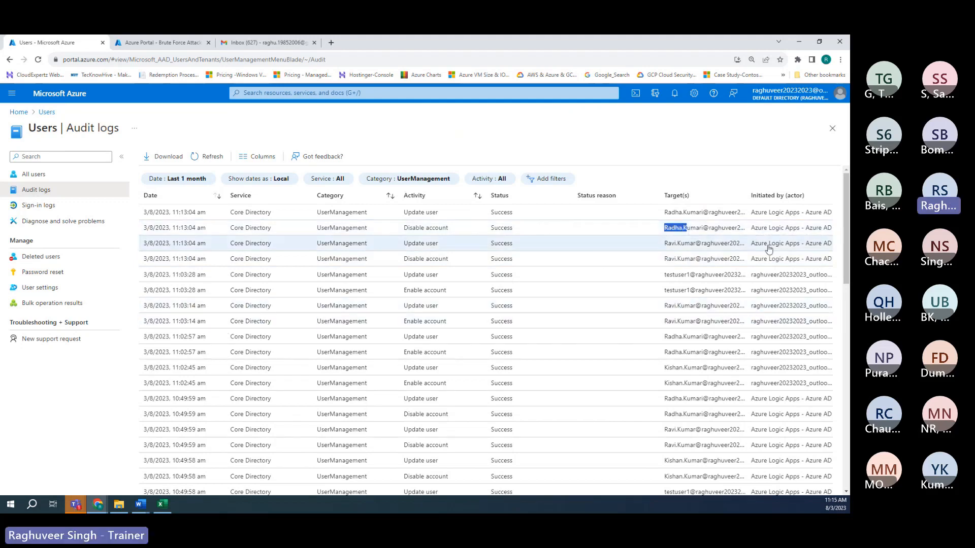
pyautogui.click(211, 157)
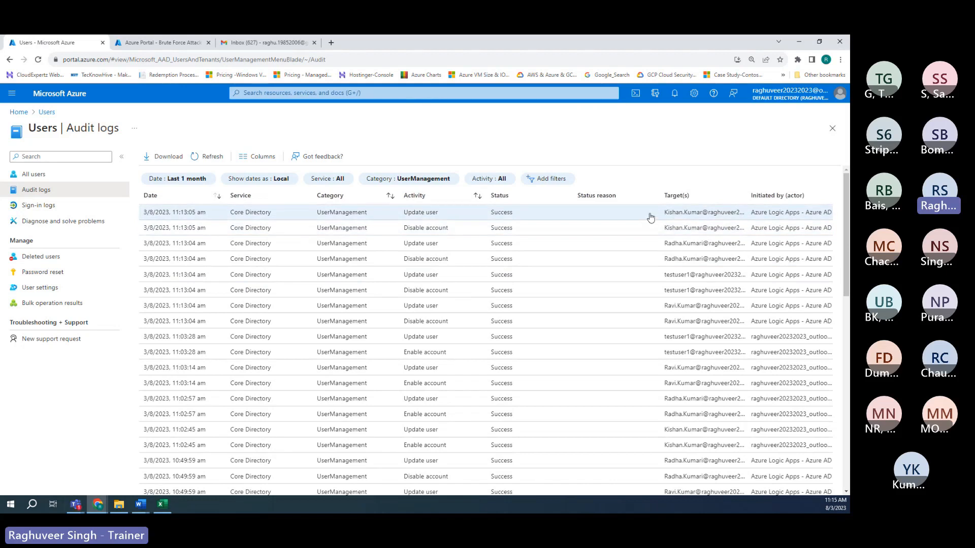
# - Point out the four refreshed Disable account entries and their target users, then bring up Logic apps
pyautogui.moveTo(404, 228); pyautogui.dragTo(443, 228)
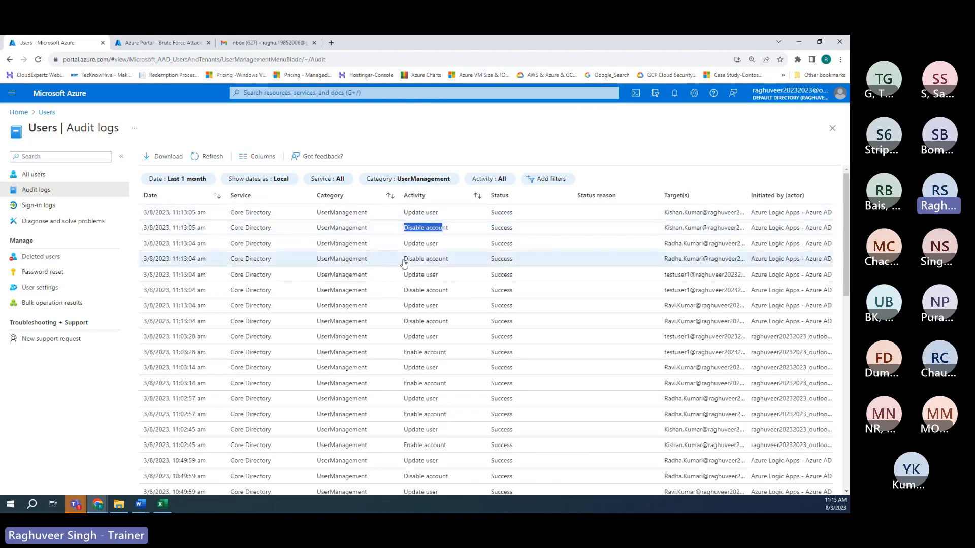
pyautogui.moveTo(405, 259); pyautogui.dragTo(438, 262)
pyautogui.moveTo(404, 290); pyautogui.dragTo(457, 292)
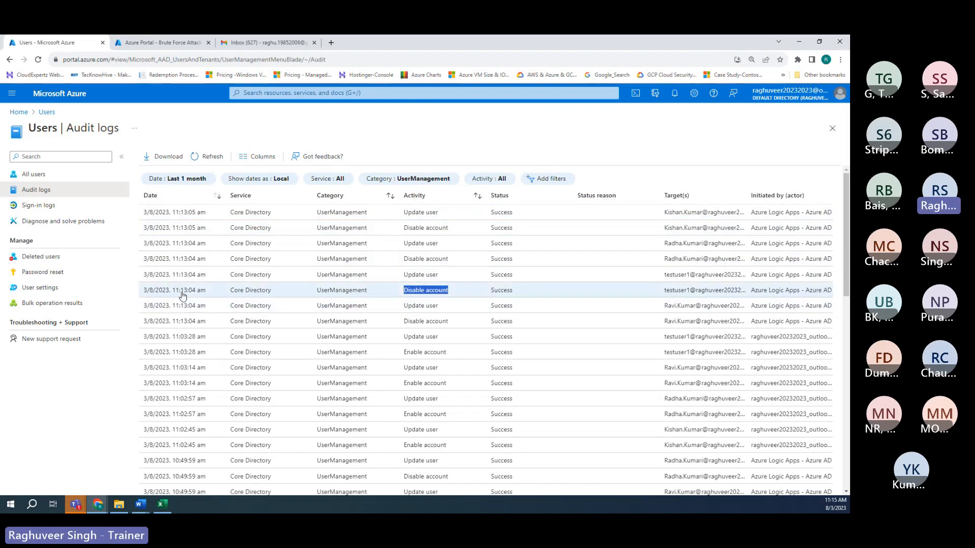
pyautogui.moveTo(404, 321); pyautogui.dragTo(452, 325)
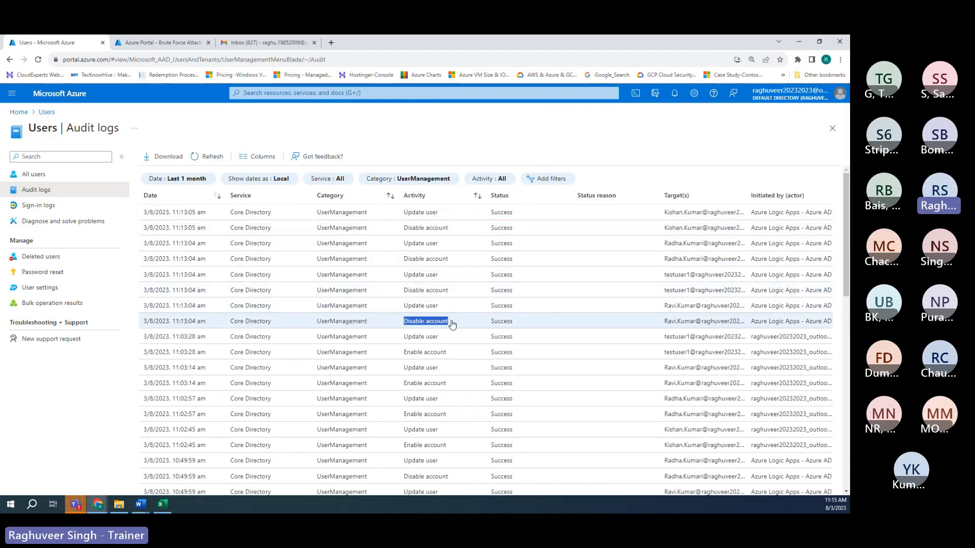
pyautogui.moveTo(664, 322); pyautogui.dragTo(685, 321)
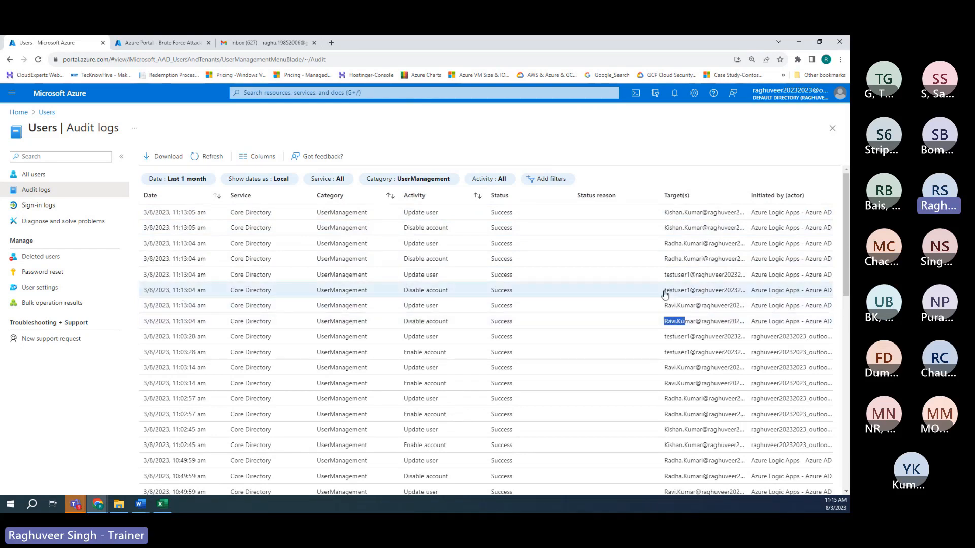
pyautogui.moveTo(664, 259); pyautogui.dragTo(690, 259)
pyautogui.moveTo(664, 228); pyautogui.dragTo(683, 229)
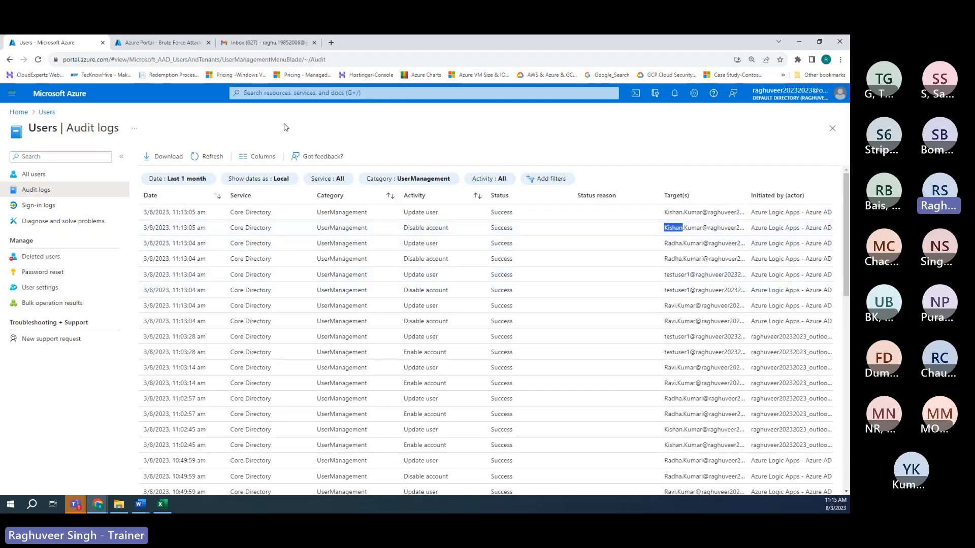
pyautogui.click(285, 92)
pyautogui.click(355, 236)
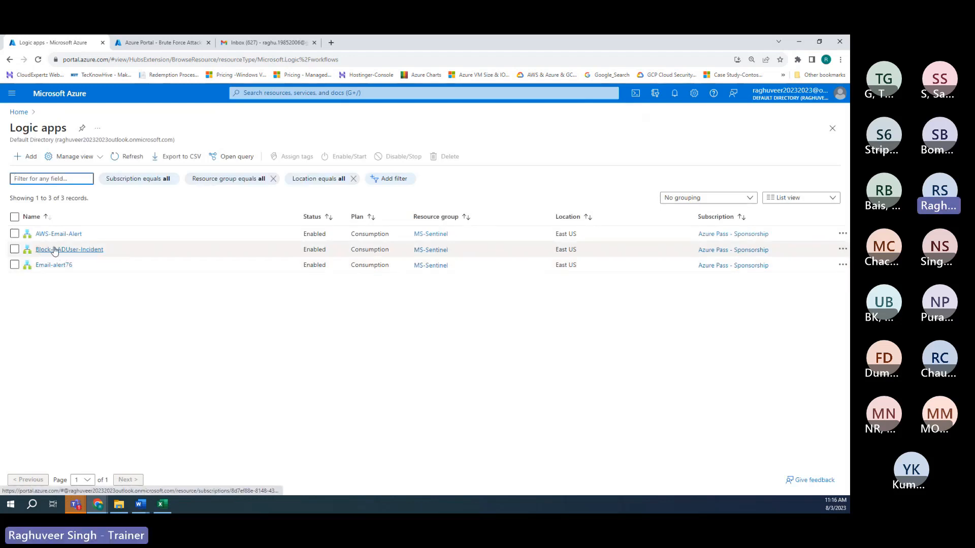
# - Open Block-AADUser-Incident, check its trigger history, and open the failed 11:13 am run from Runs history
pyautogui.click(40, 250)
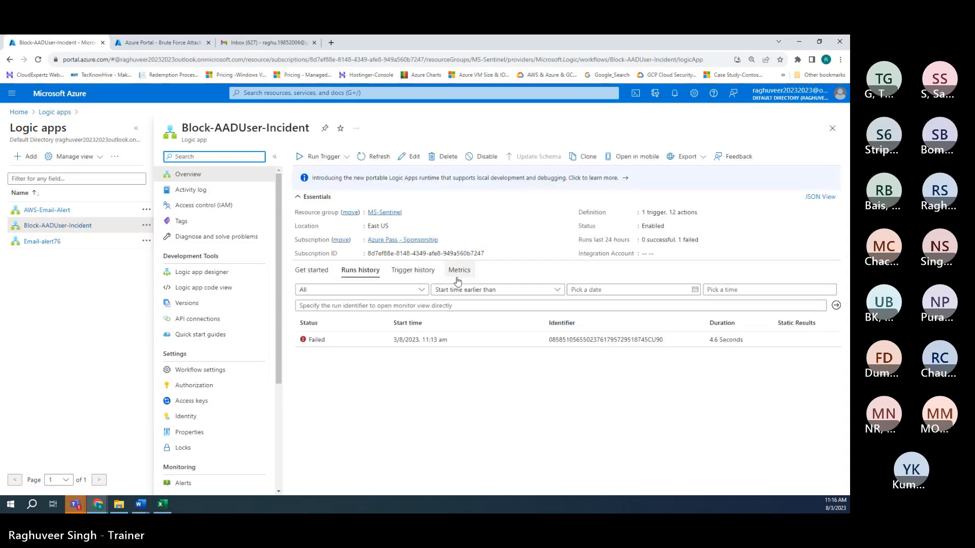
pyautogui.click(413, 270)
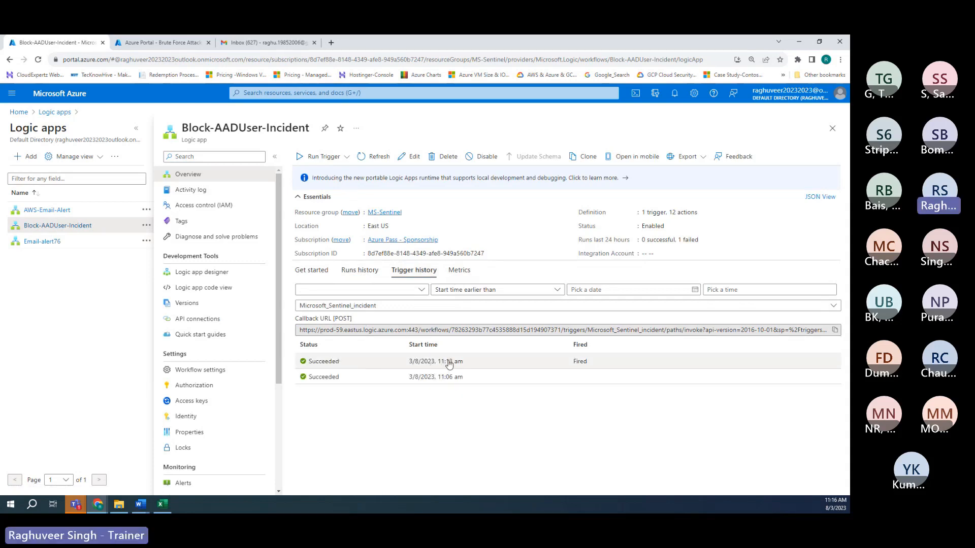
pyautogui.click(359, 271)
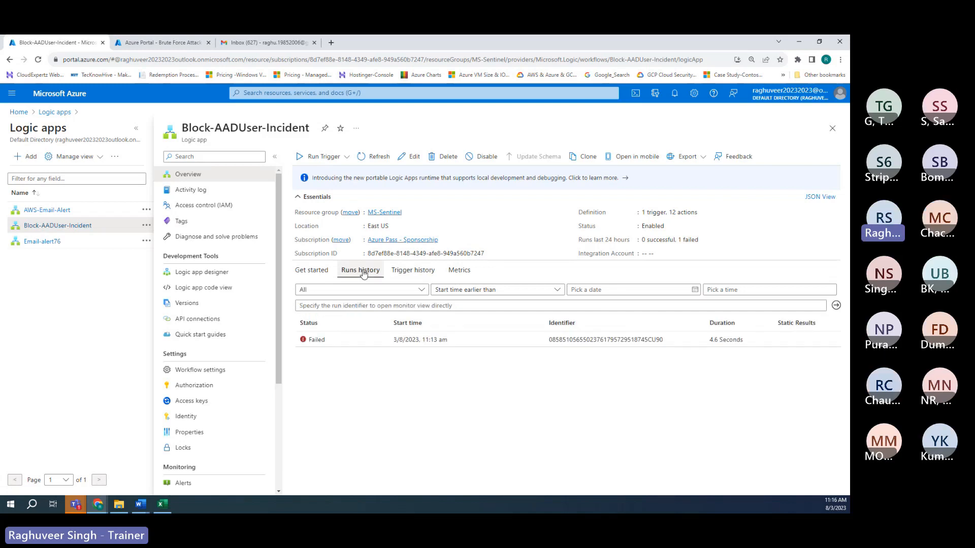
pyautogui.click(406, 343)
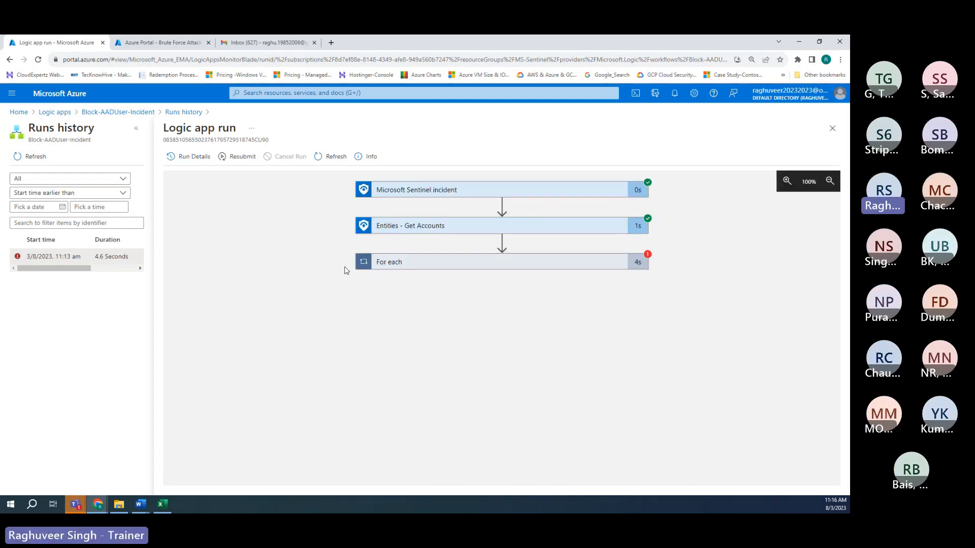
# - Expand the failed run's For each loop and Condition step, then jump to the next failed iteration
pyautogui.click(635, 264)
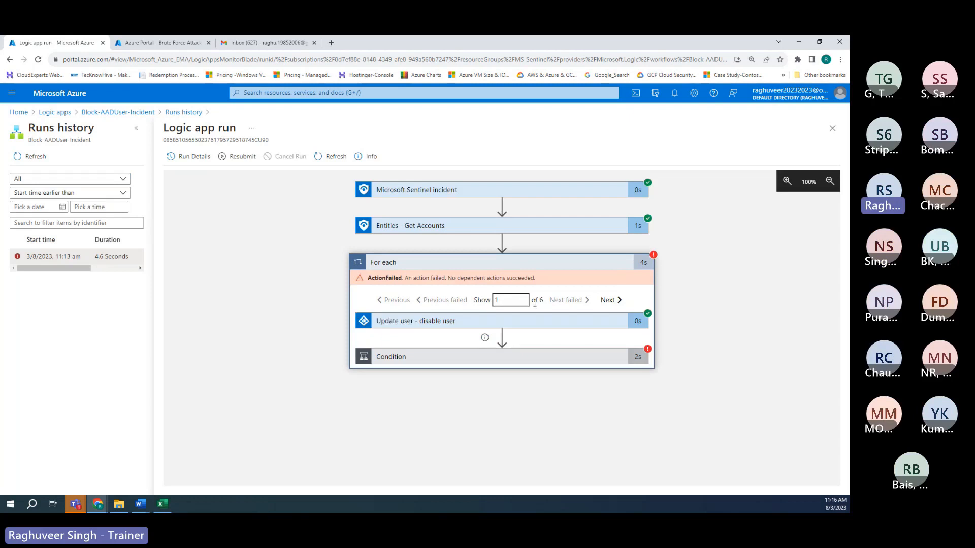
pyautogui.click(468, 357)
pyautogui.scroll(-2, 457, 335)
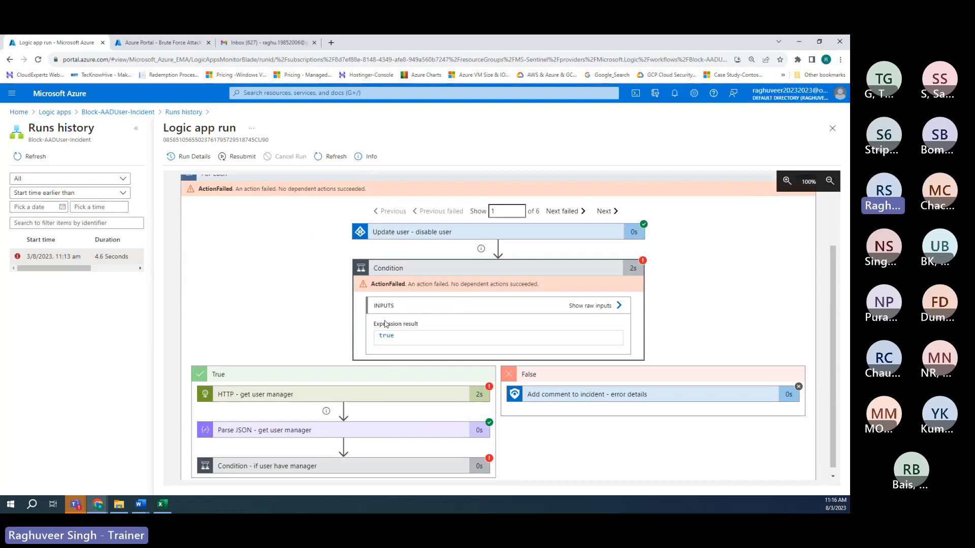
pyautogui.scroll(1, 421, 326)
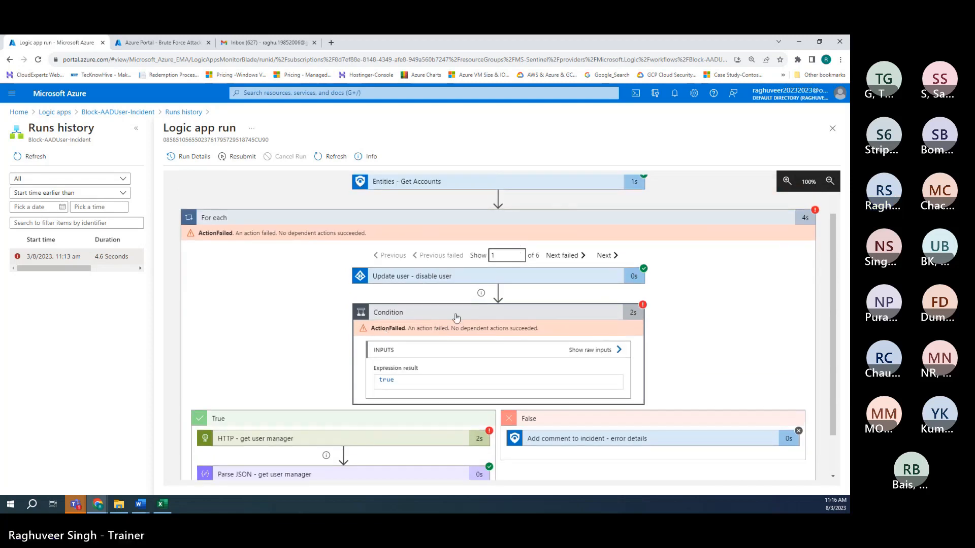
pyautogui.scroll(-1, 455, 318)
pyautogui.scroll(2, 455, 311)
pyautogui.scroll(-3, 415, 400)
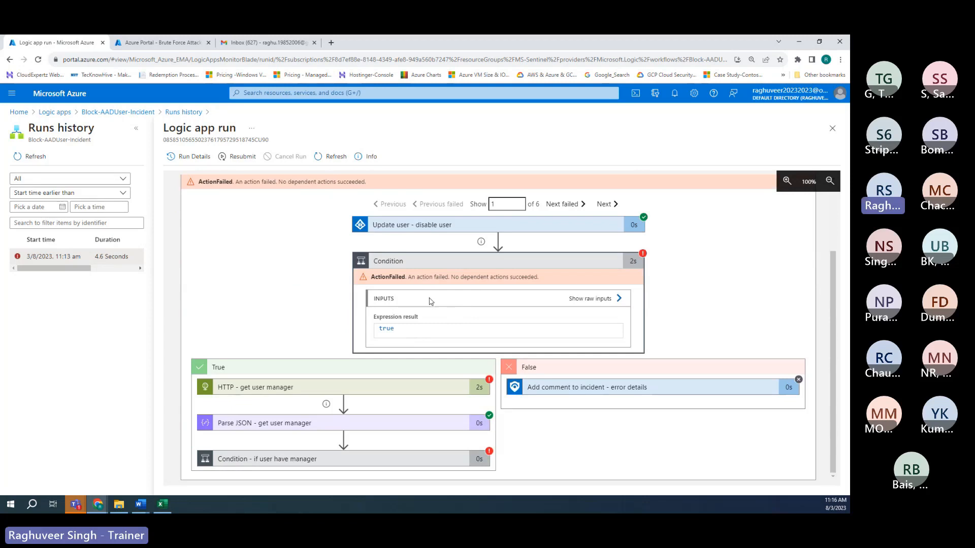
pyautogui.click(577, 204)
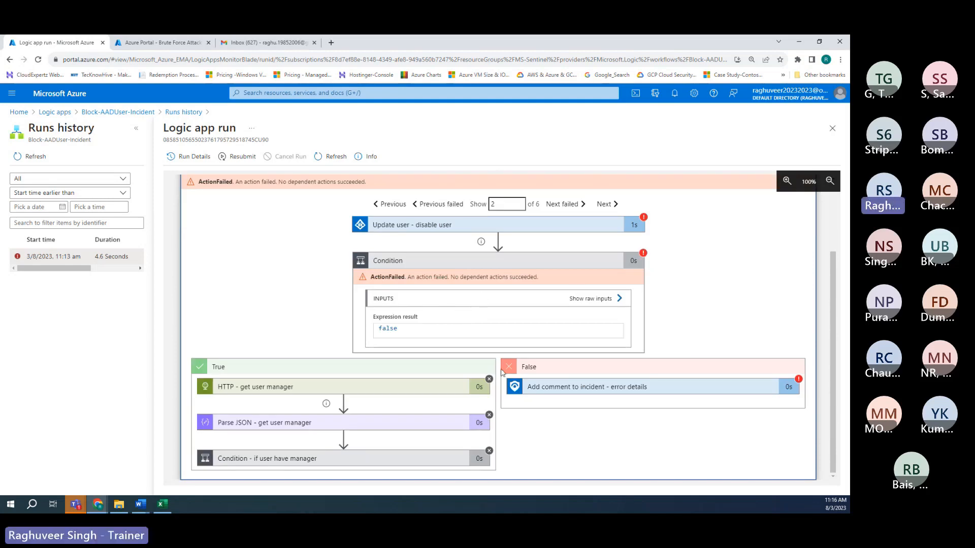
pyautogui.scroll(1, 482, 330)
pyautogui.scroll(1, 507, 302)
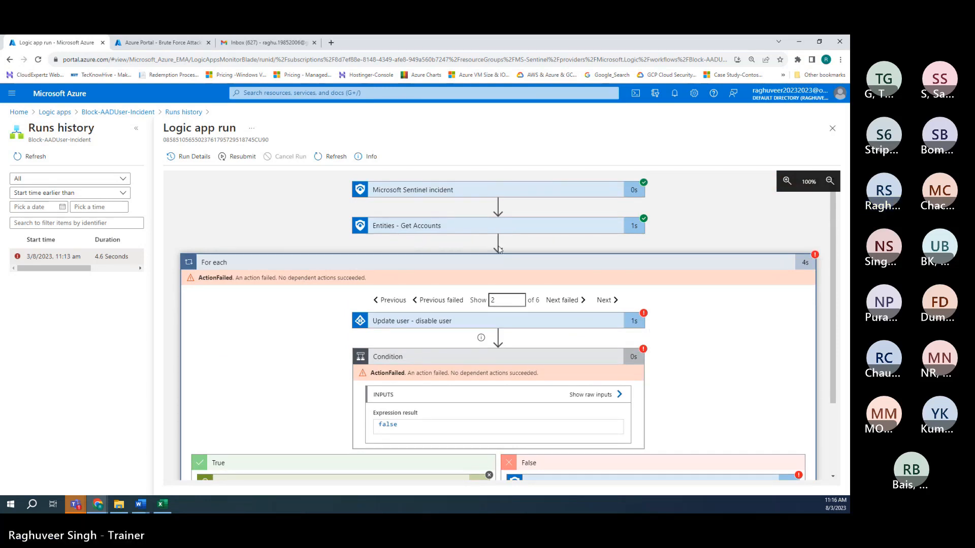
pyautogui.scroll(-2, 498, 249)
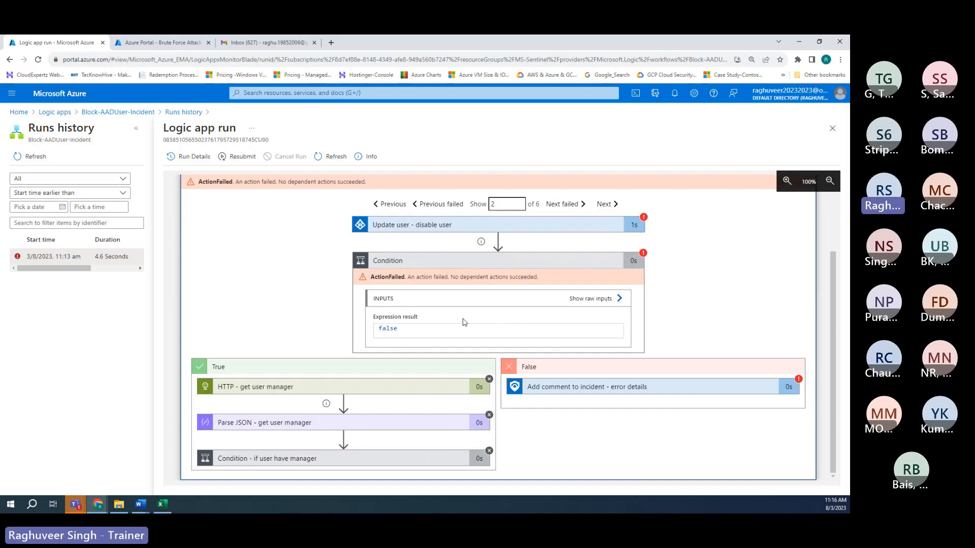
# - View the condition's raw inputs, then go back and reopen the failed run from Runs history
pyautogui.click(589, 304)
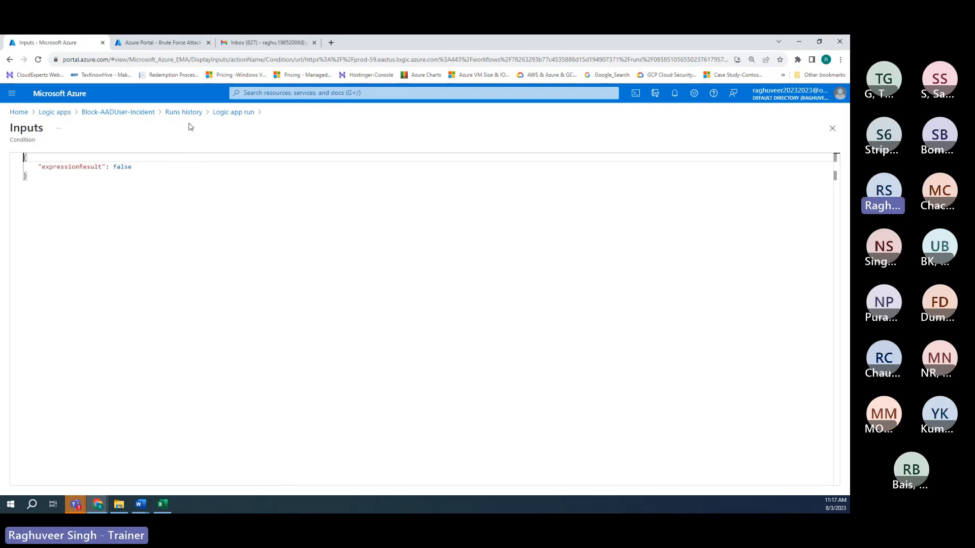
pyautogui.click(219, 112)
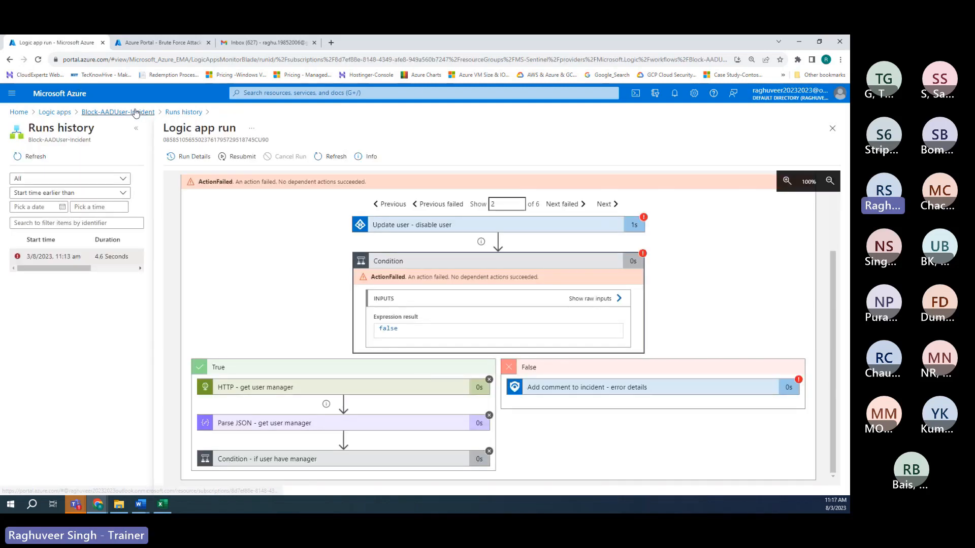
pyautogui.click(183, 112)
pyautogui.click(66, 242)
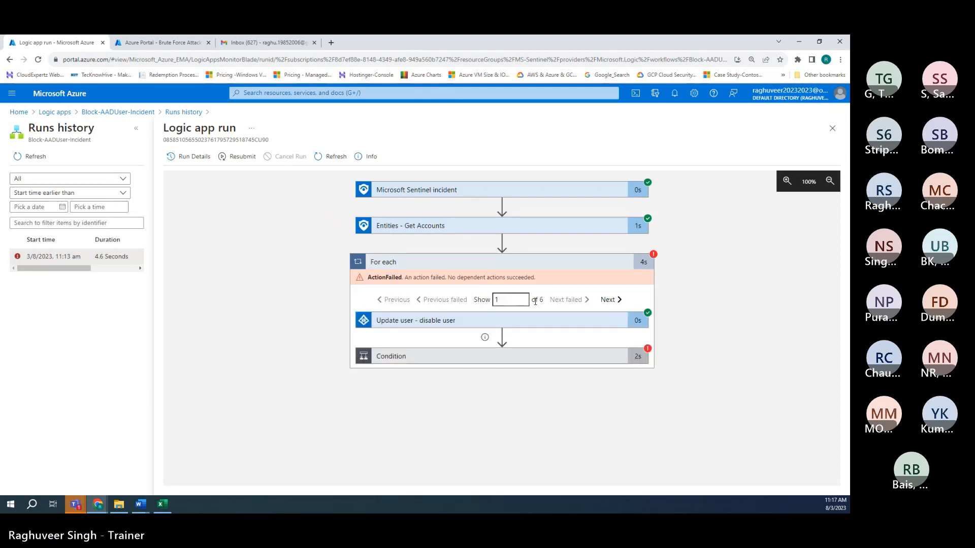
# - Expand Update user - disable user's inputs and outputs and move to the second For each iteration
pyautogui.click(472, 326)
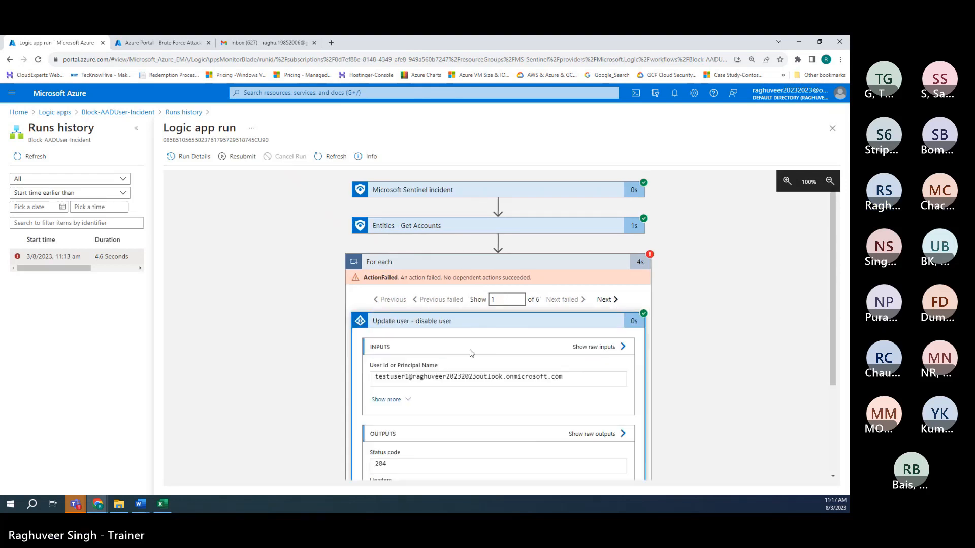
pyautogui.scroll(-2, 425, 294)
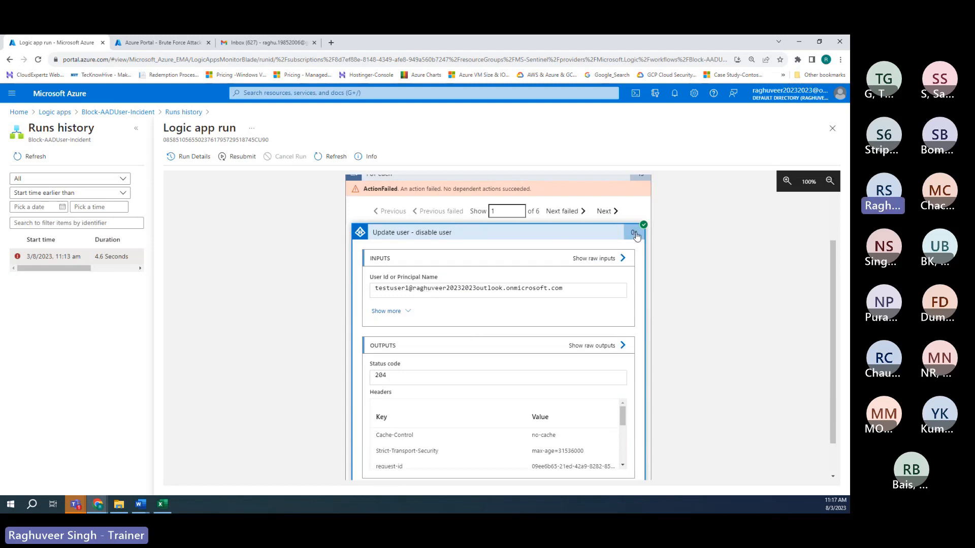
pyautogui.click(563, 213)
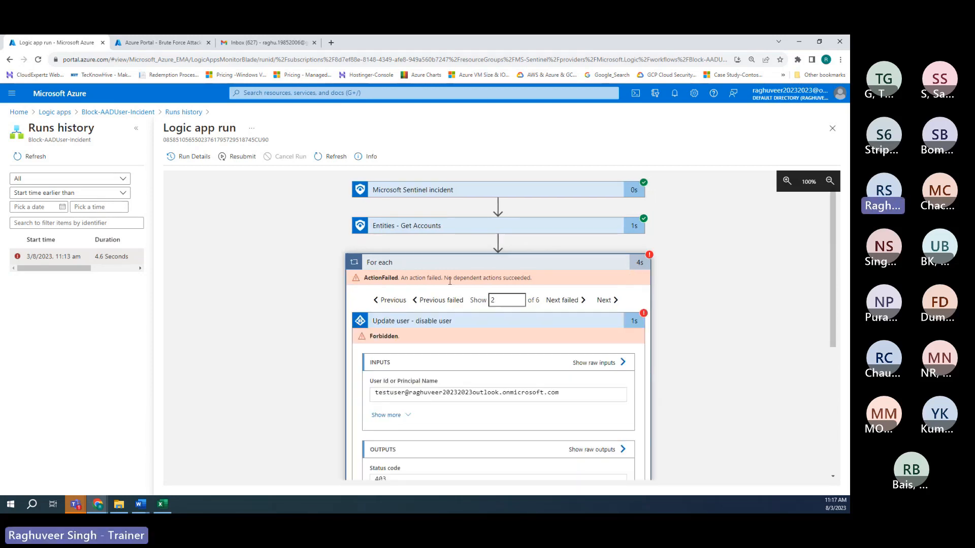
pyautogui.scroll(-2, 407, 284)
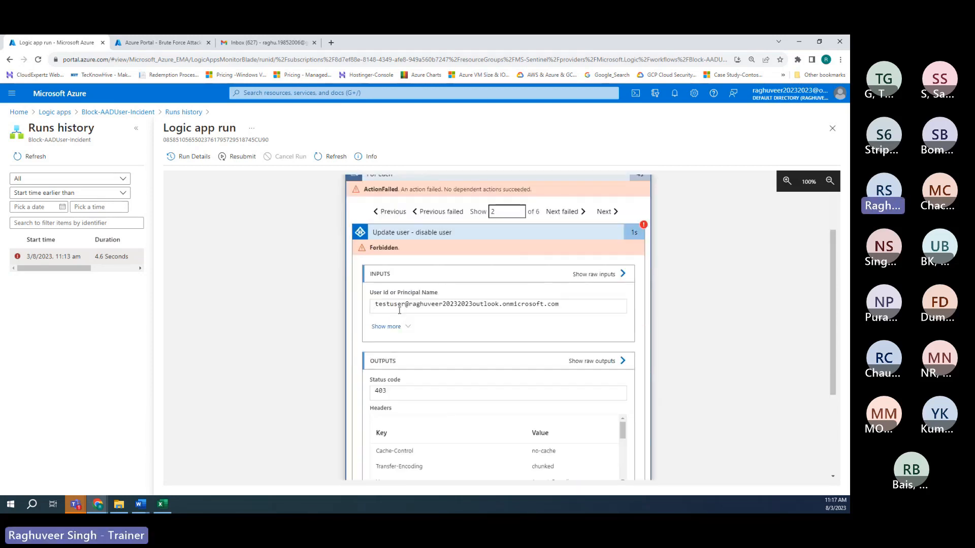
pyautogui.scroll(-1, 401, 328)
pyautogui.scroll(-2, 445, 388)
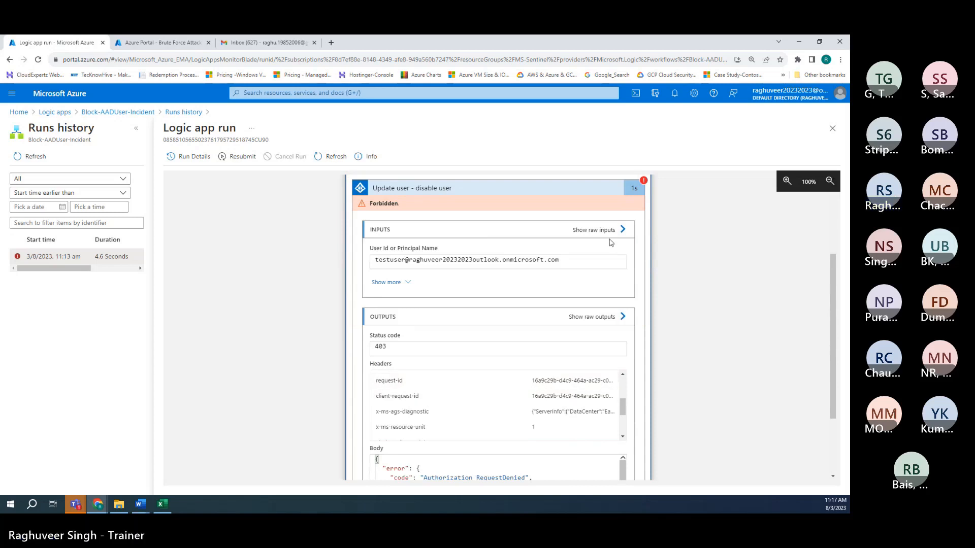
pyautogui.scroll(2, 558, 250)
# - Step through iterations 3 to 6, reaching the sixth that fails Forbidden with status 403
pyautogui.click(580, 256)
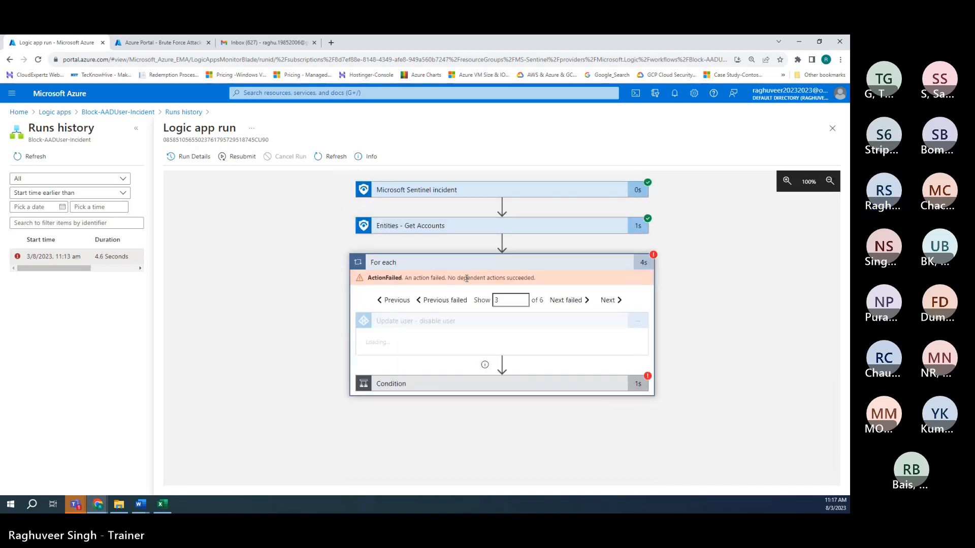
pyautogui.scroll(-1, 329, 348)
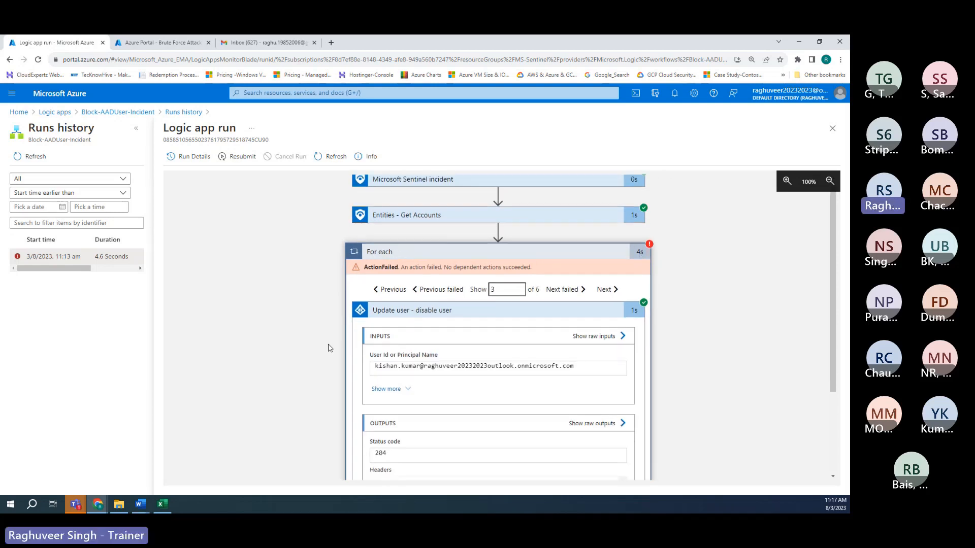
pyautogui.scroll(-1, 335, 348)
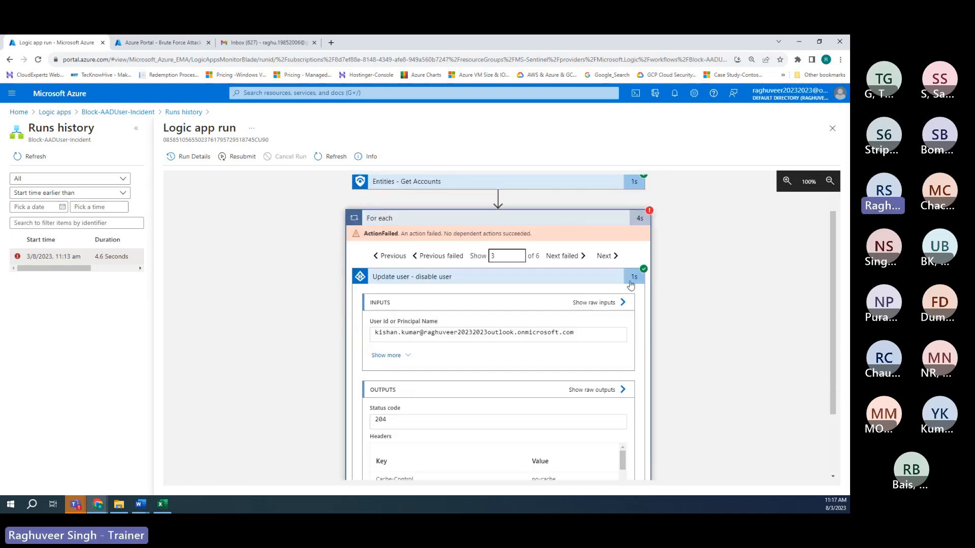
pyautogui.click(561, 257)
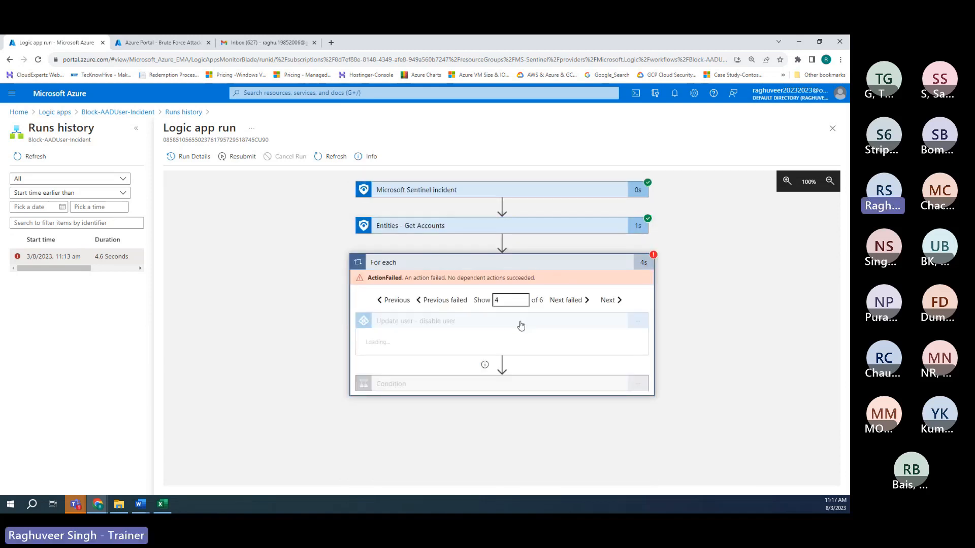
pyautogui.scroll(-1, 520, 325)
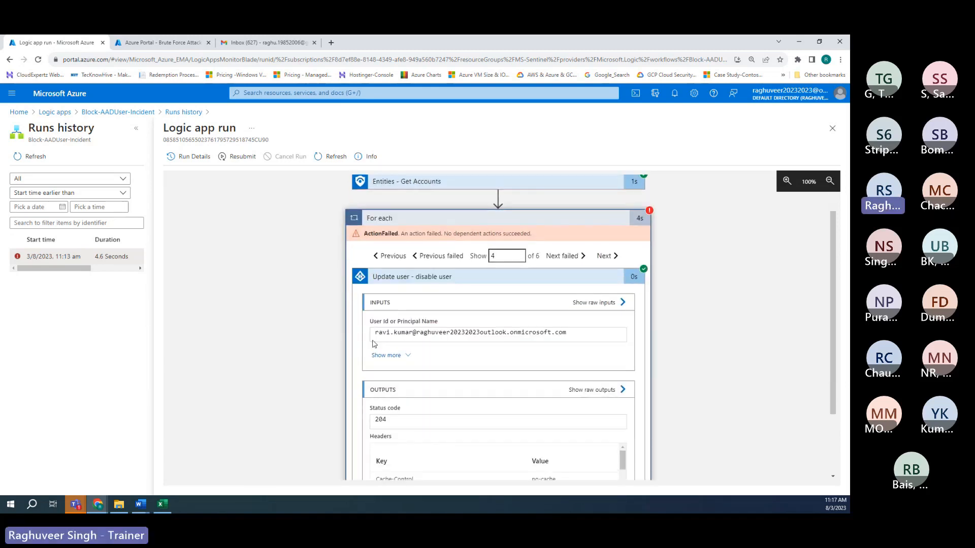
pyautogui.click(554, 258)
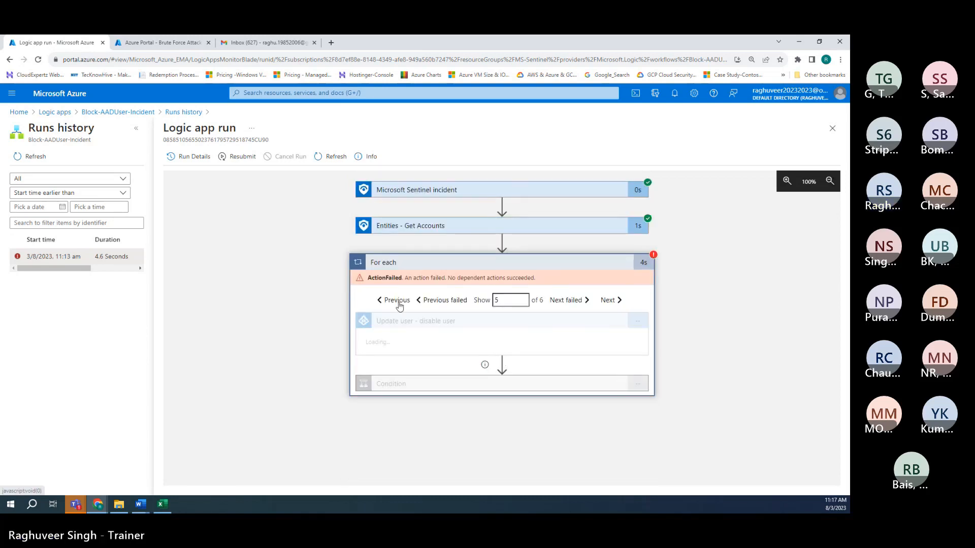
pyautogui.scroll(-1, 638, 350)
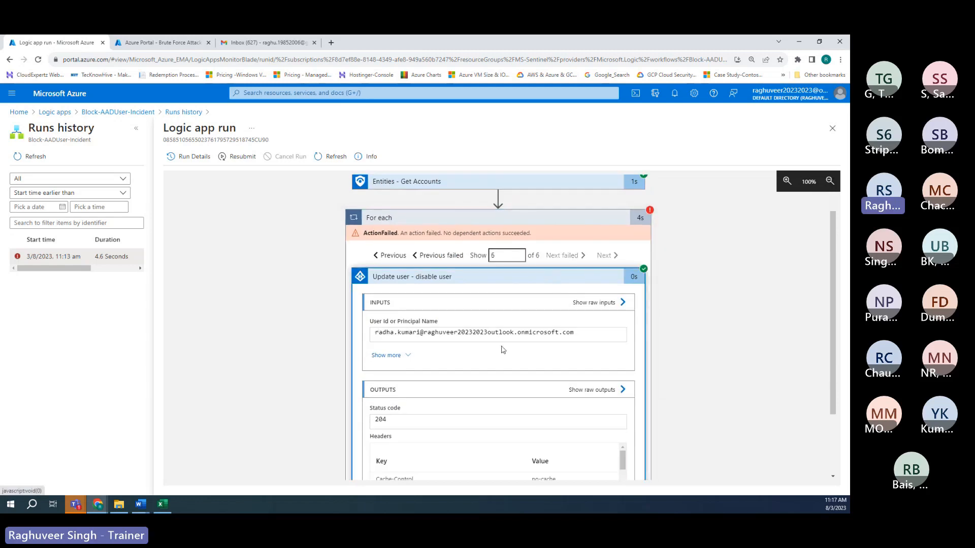
pyautogui.click(557, 261)
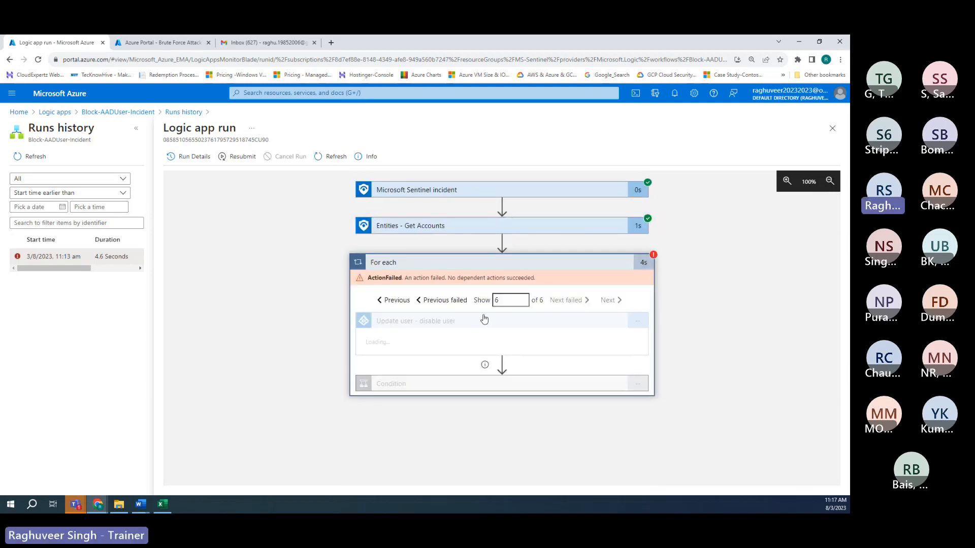
pyautogui.scroll(-2, 465, 371)
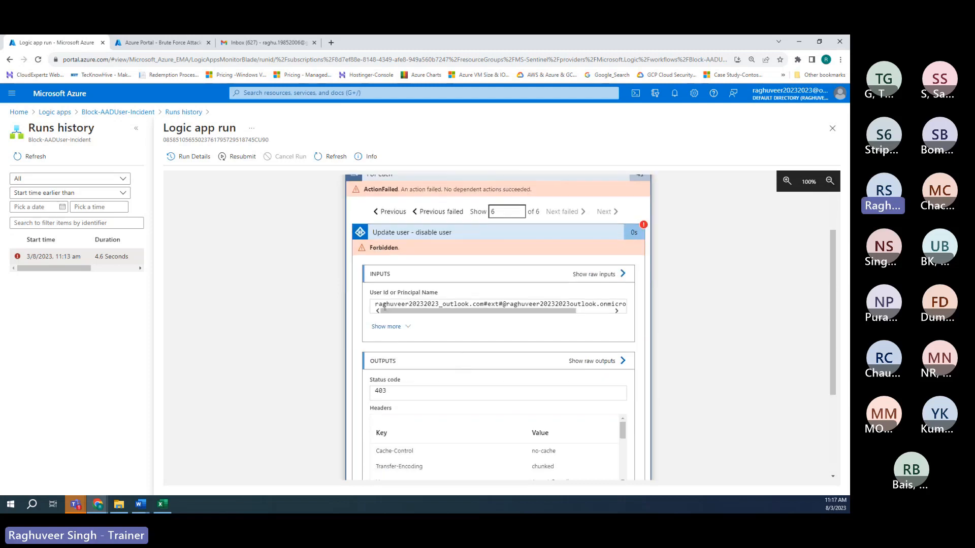
# - Show the sixth iteration's full inputs (Account Enabled false) and select the Authorization_RequestDenied error message
pyautogui.click(389, 326)
pyautogui.scroll(-2, 447, 366)
pyautogui.scroll(-3, 434, 370)
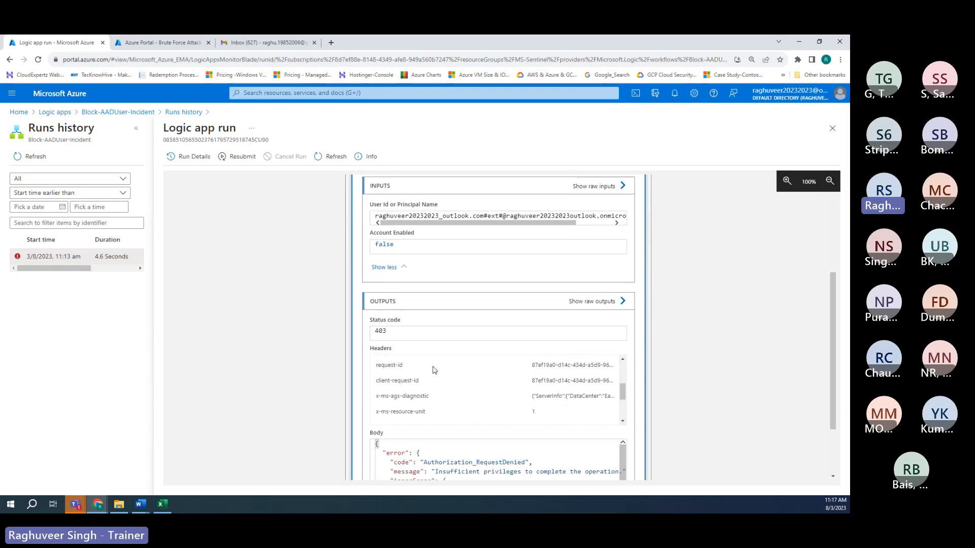
pyautogui.scroll(-3, 435, 446)
pyautogui.scroll(2, 443, 435)
pyautogui.moveTo(433, 426); pyautogui.dragTo(525, 419)
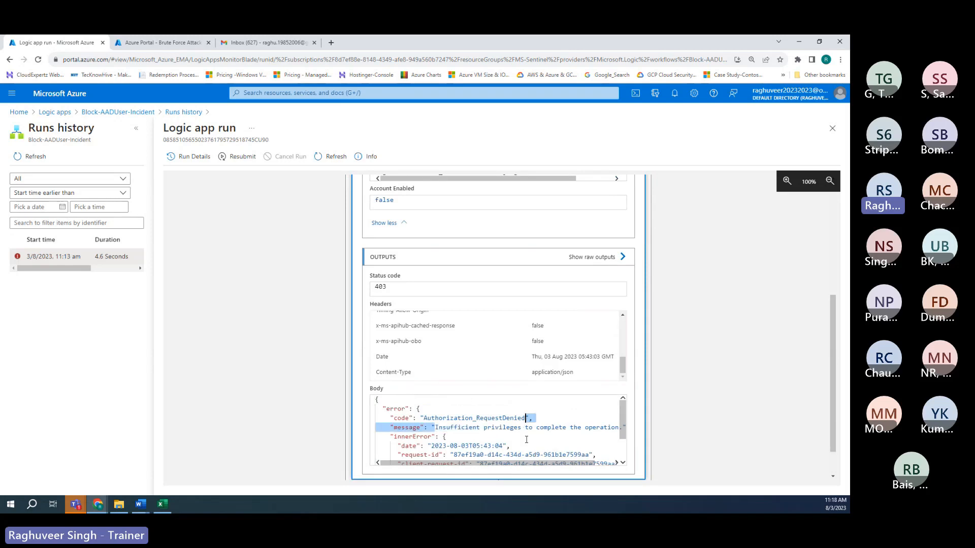
pyautogui.scroll(-3, 508, 417)
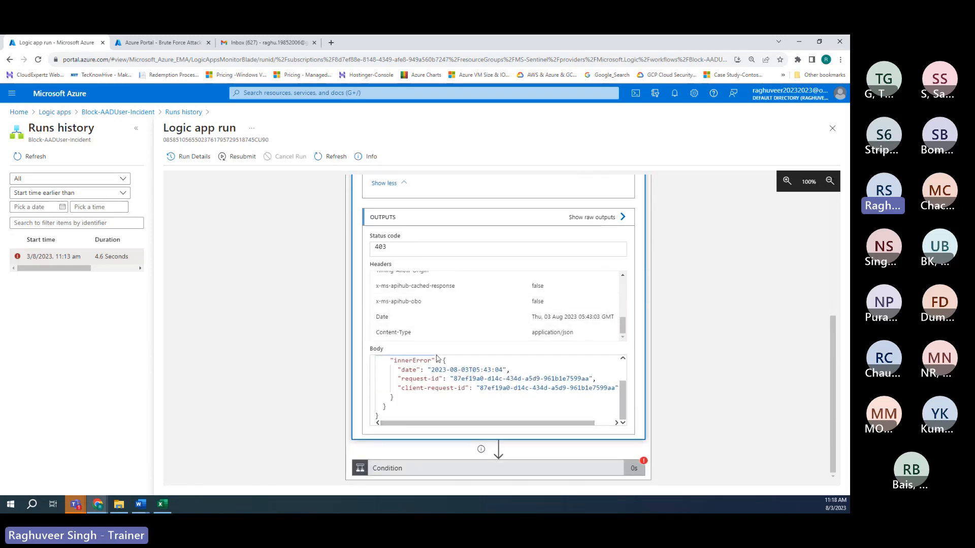
pyautogui.scroll(4, 436, 359)
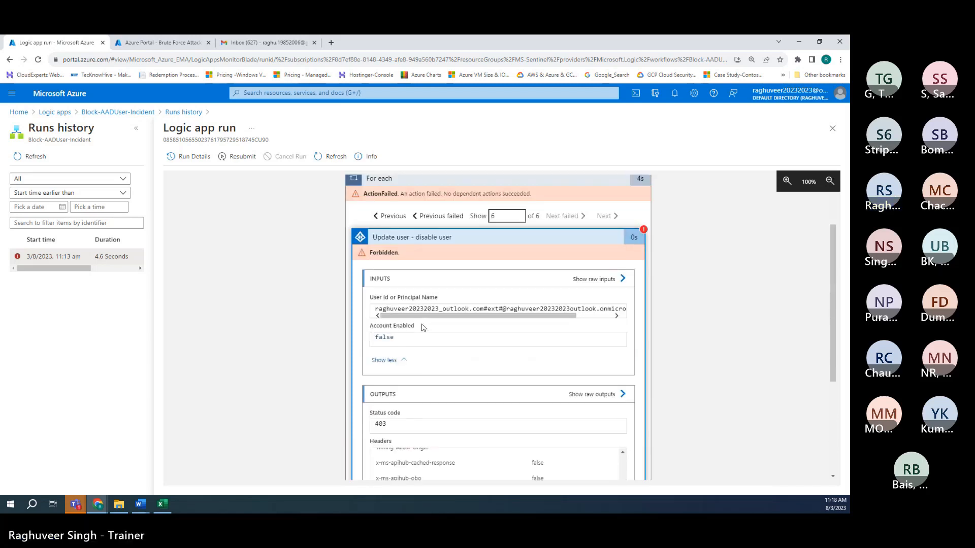
pyautogui.scroll(2, 421, 330)
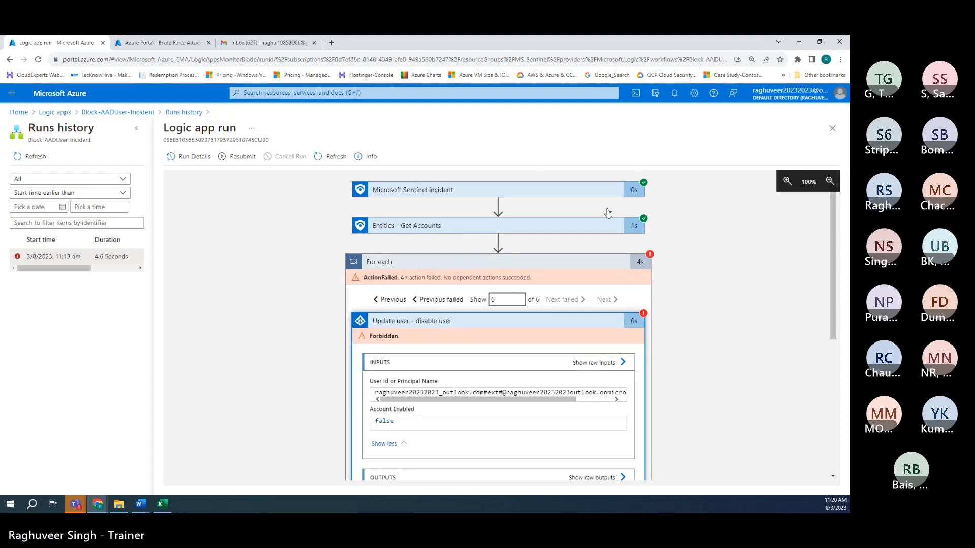
# - Close the Logic app run blade and dismiss the portal search suggestions, back on the runs history
pyautogui.click(832, 128)
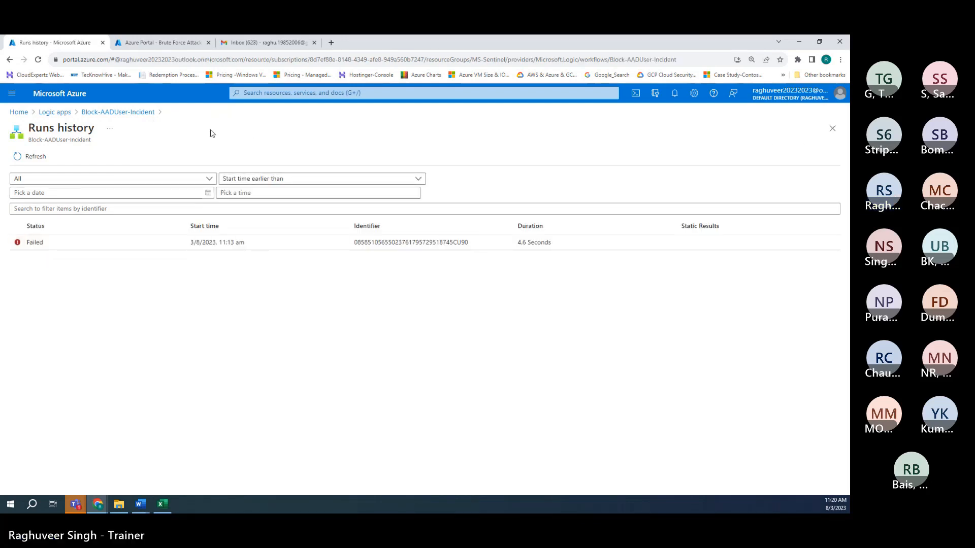
pyautogui.click(256, 93)
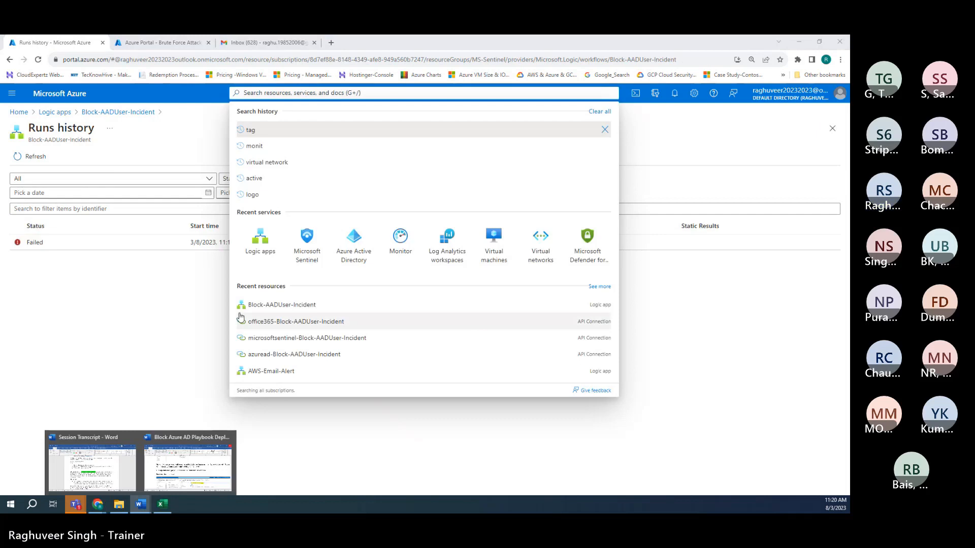
pyautogui.click(162, 87)
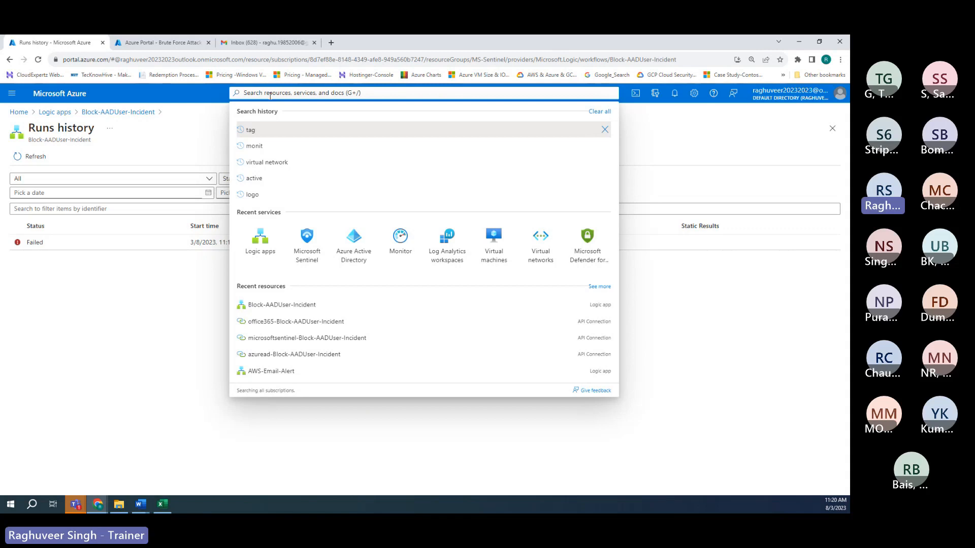
pyautogui.click(112, 201)
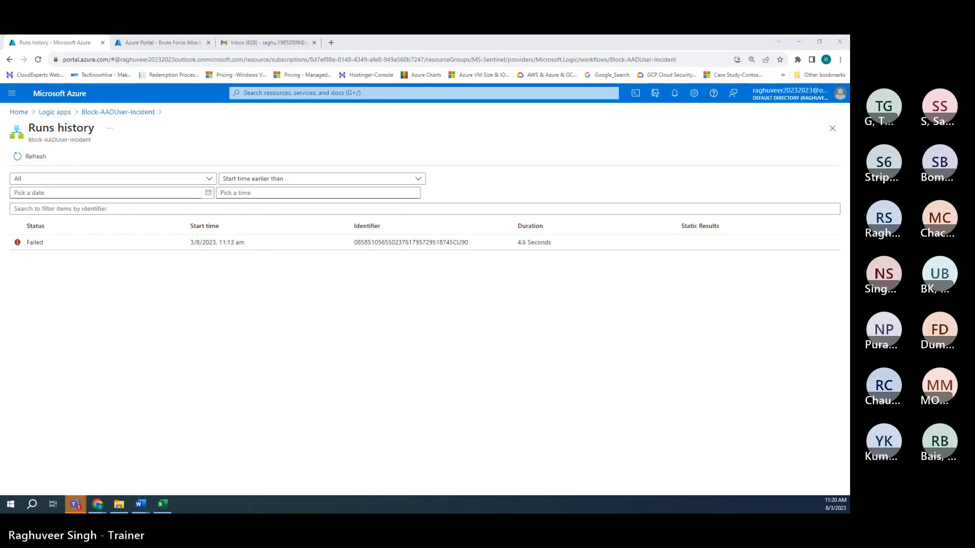
# - Maximize the Session Transcript Word window and place the cursor after the Aug 03rd separator line
pyautogui.press('super+d')
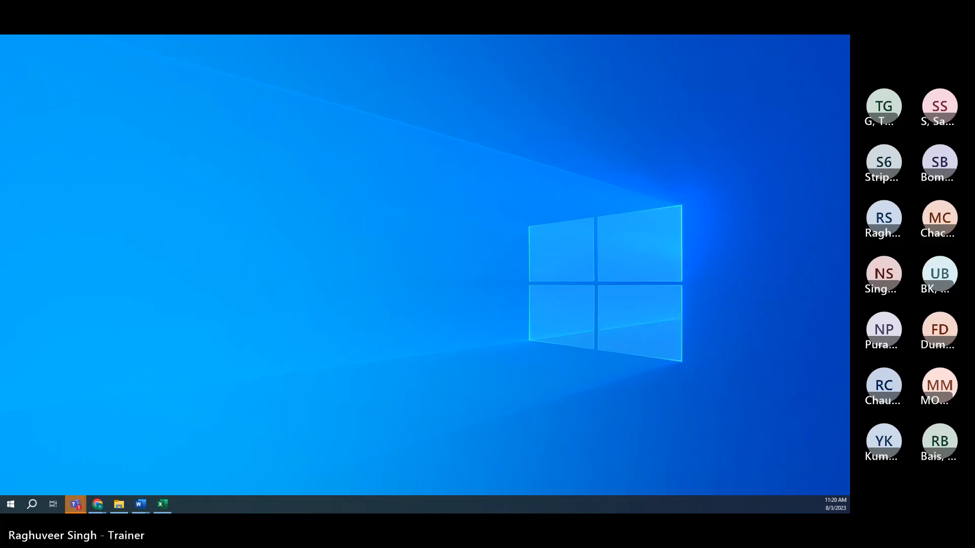
pyautogui.press('super+d')
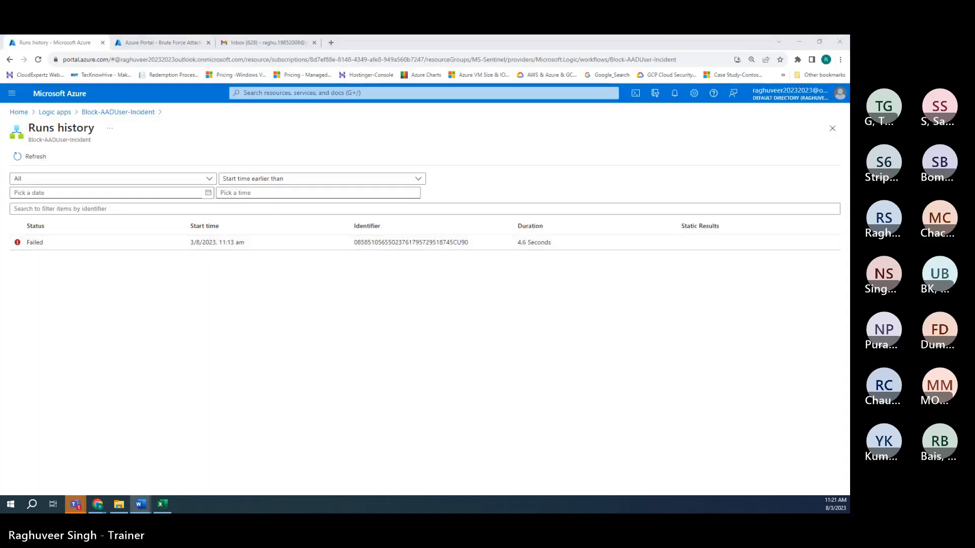
pyautogui.moveTo(1, 82); pyautogui.dragTo(449, 110)
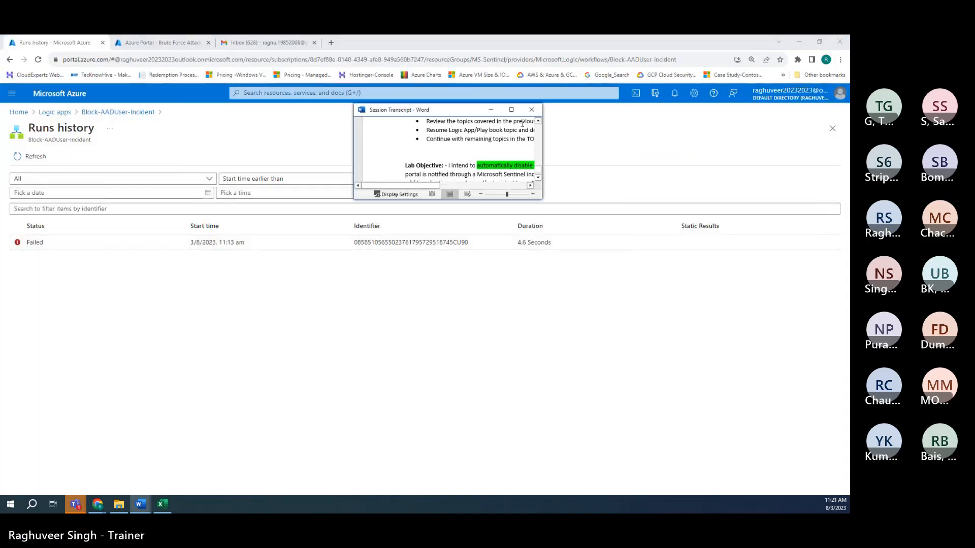
pyautogui.click(511, 109)
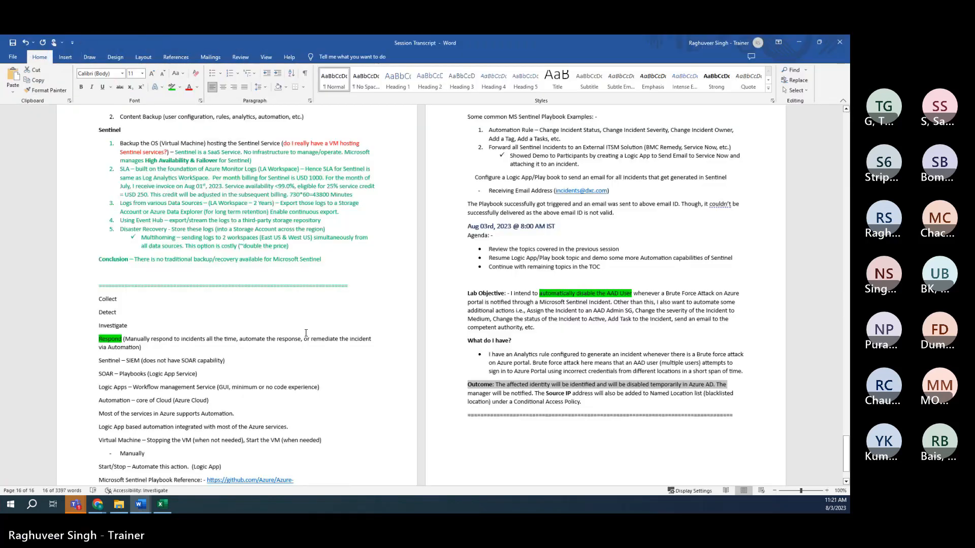
pyautogui.scroll(-2, 551, 361)
pyautogui.scroll(-2, 551, 361)
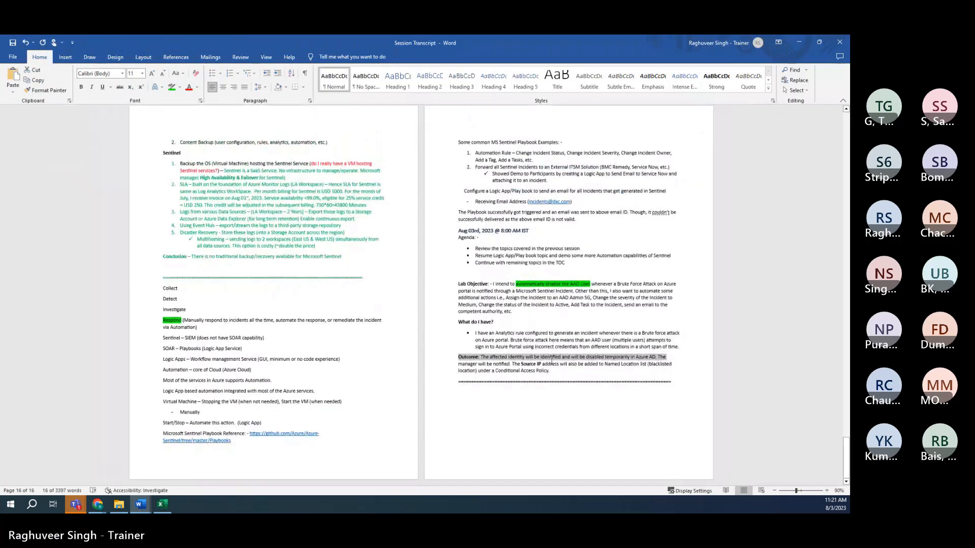
pyautogui.scroll(4, 551, 362)
pyautogui.scroll(-1, 237, 379)
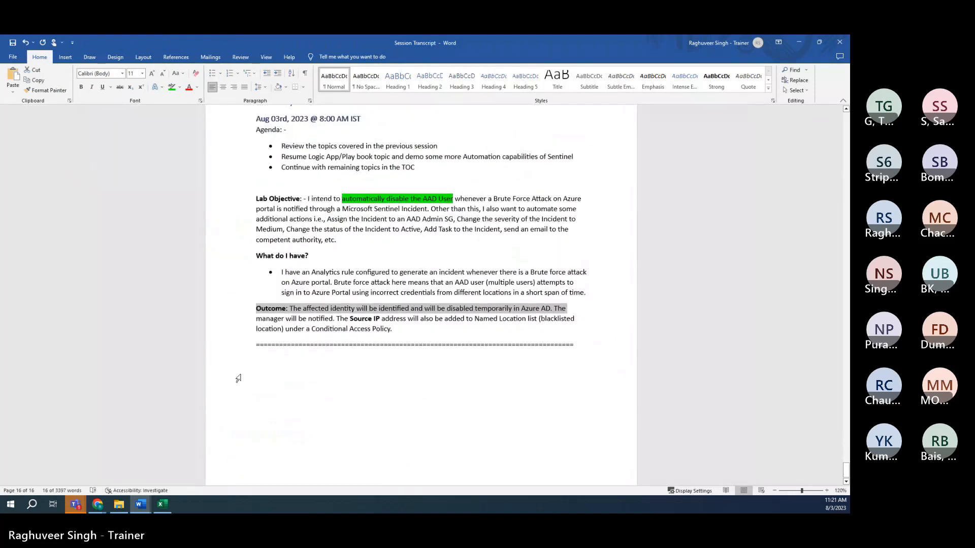
pyautogui.scroll(-1, 273, 191)
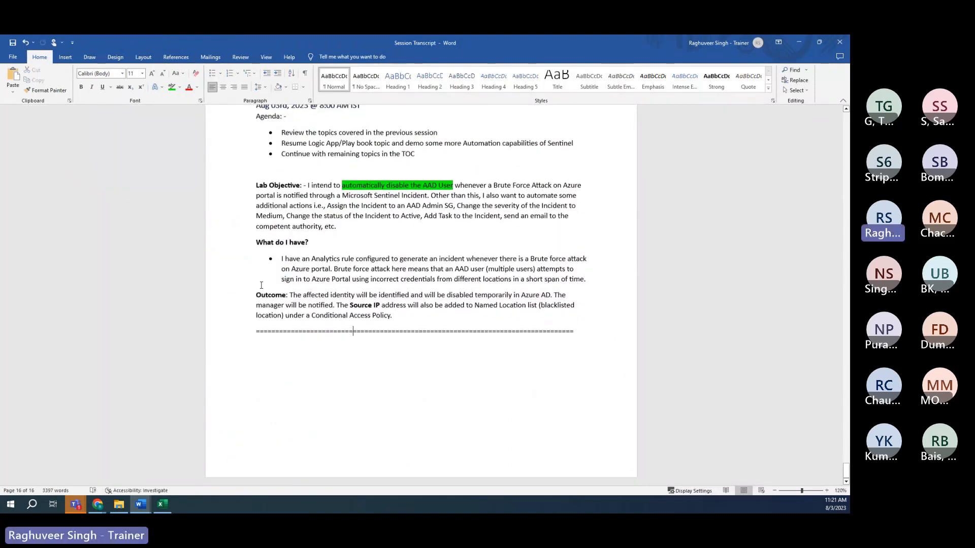
pyautogui.click(600, 337)
# - Below the separator, type 'Data Protection ( Microsoft Sentinel - has access to log data (may contain critical/pii information)'
pyautogui.press('Return')
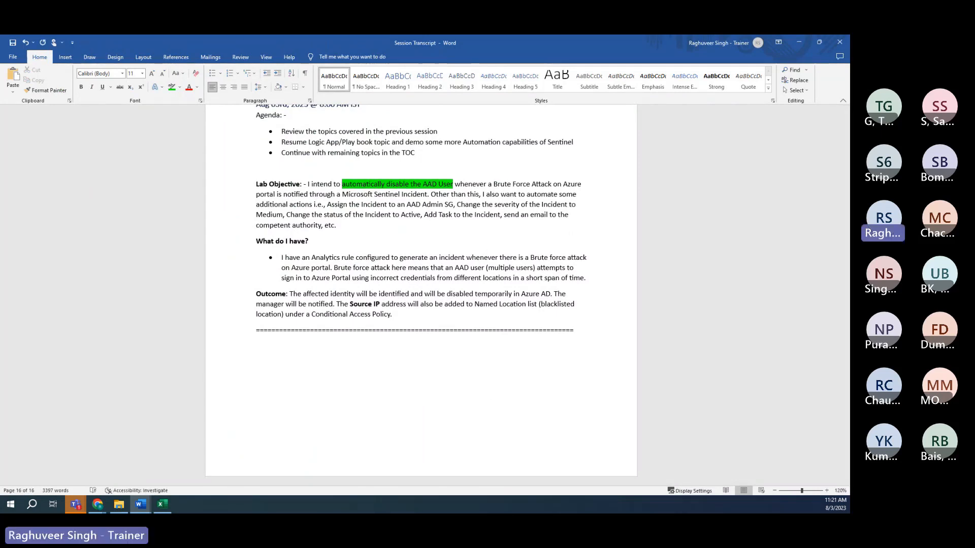
pyautogui.write('Data Protection ( ')
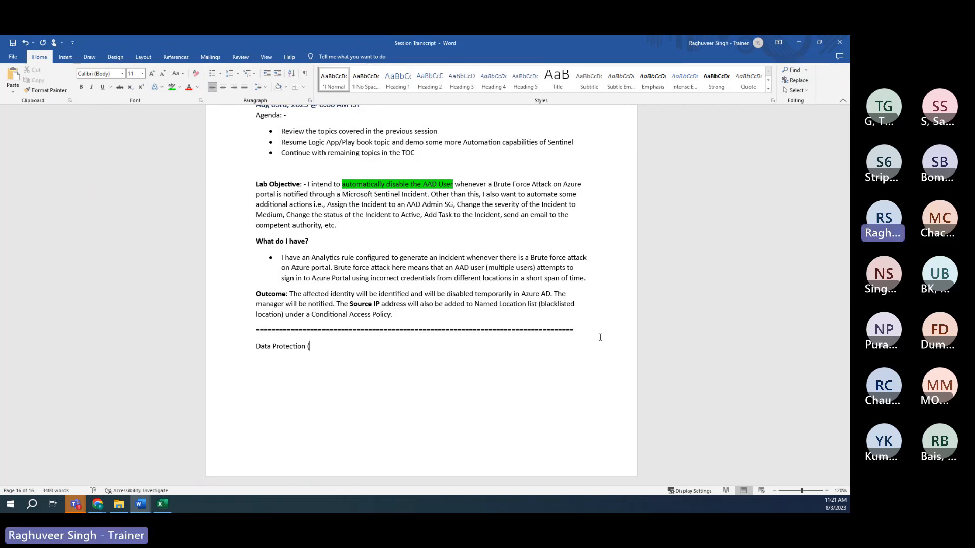
pyautogui.write('Microsoft Sentinel - ')
pyautogui.write('has access to log data (may contain critical')
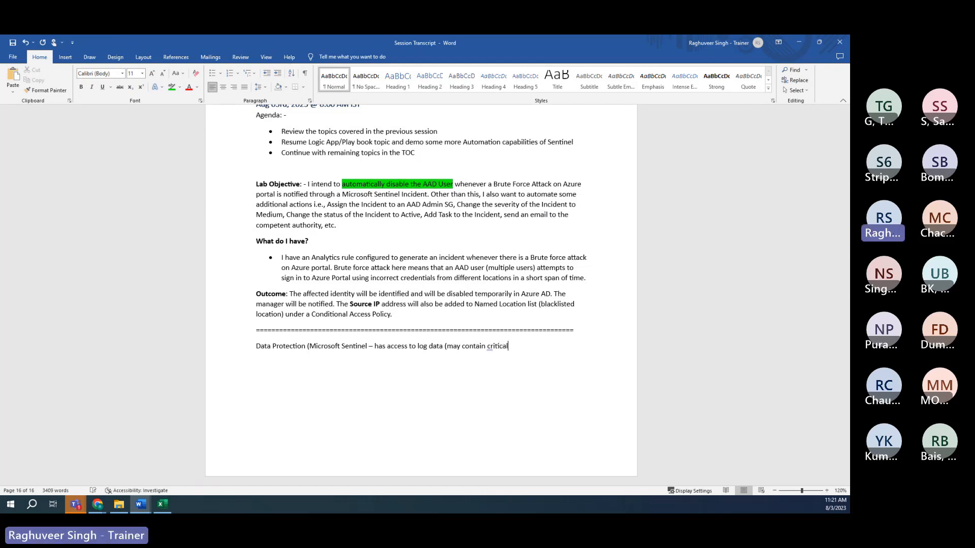
pyautogui.write('/pii')
pyautogui.write(' informa')
pyautogui.write('tion)')
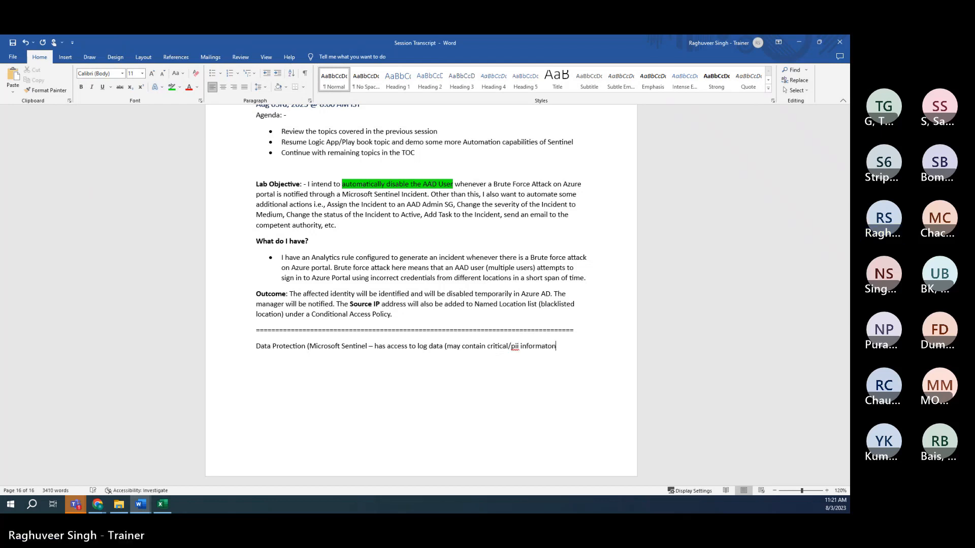
pyautogui.press('Return')
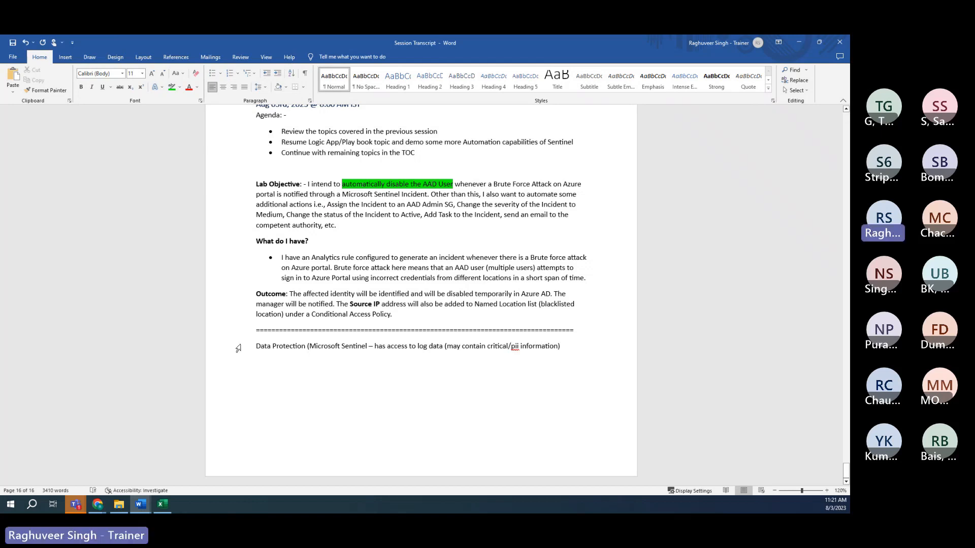
pyautogui.moveTo(253, 346); pyautogui.dragTo(574, 350)
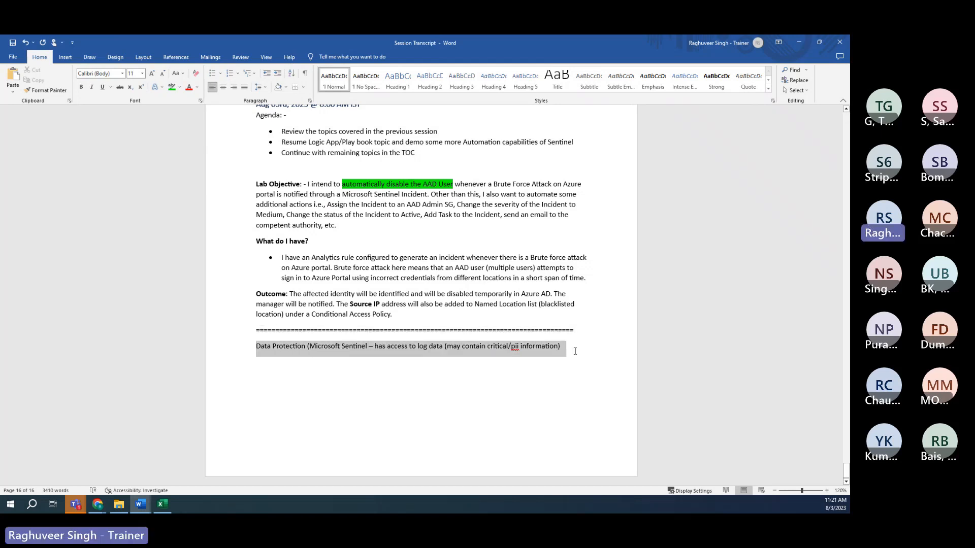
# - Add the dash point '- Where the data is getting stored (all the storage repository)' and start another bullet
pyautogui.click(276, 375)
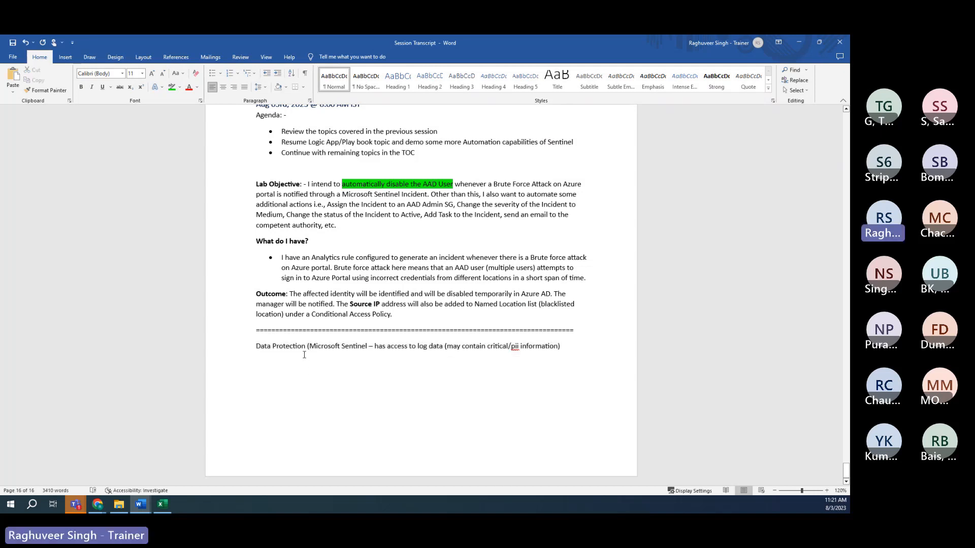
pyautogui.write('- ')
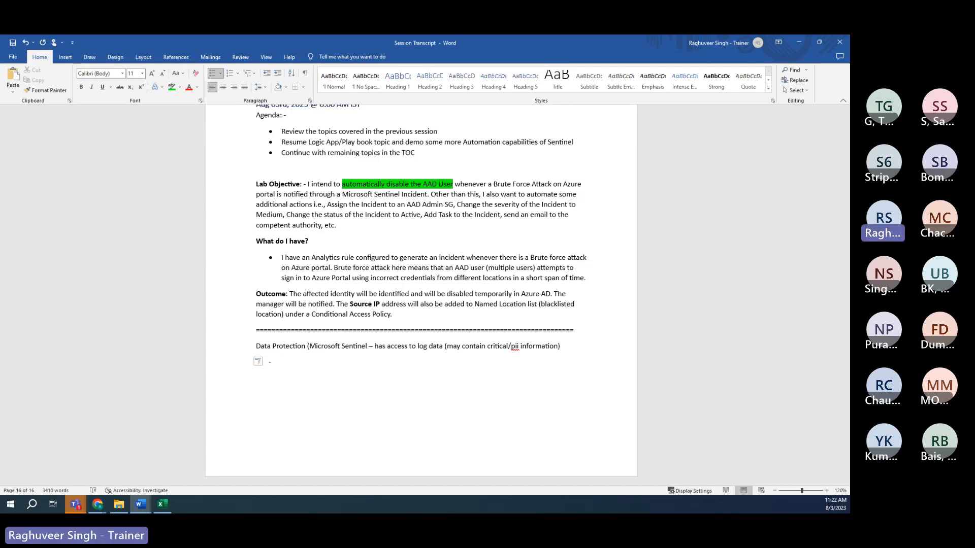
pyautogui.write('Whr')
pyautogui.press('BackSpace')
pyautogui.write('ere the data is getting stored ')
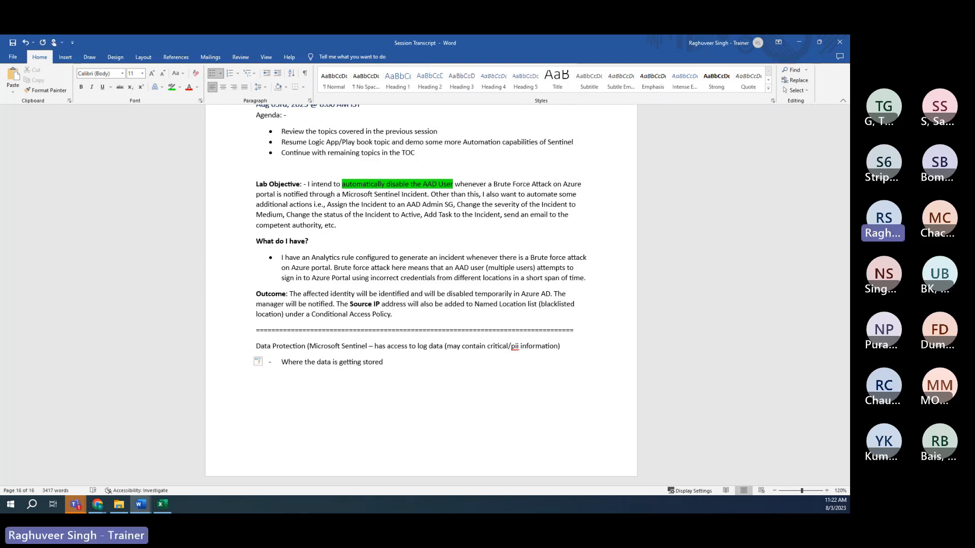
pyautogui.write('(all the storage reo')
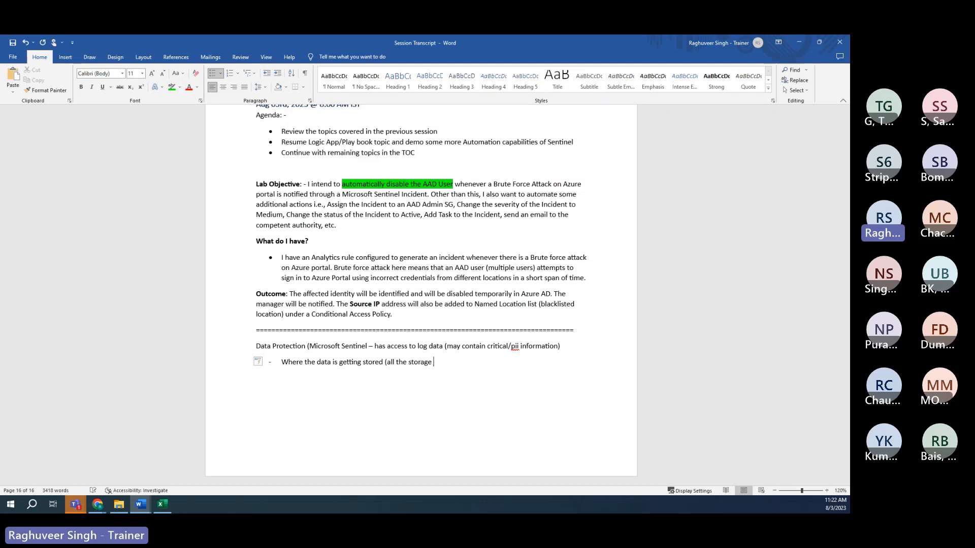
pyautogui.press('BackSpace')
pyautogui.press('BackSpace')
pyautogui.write('pository)')
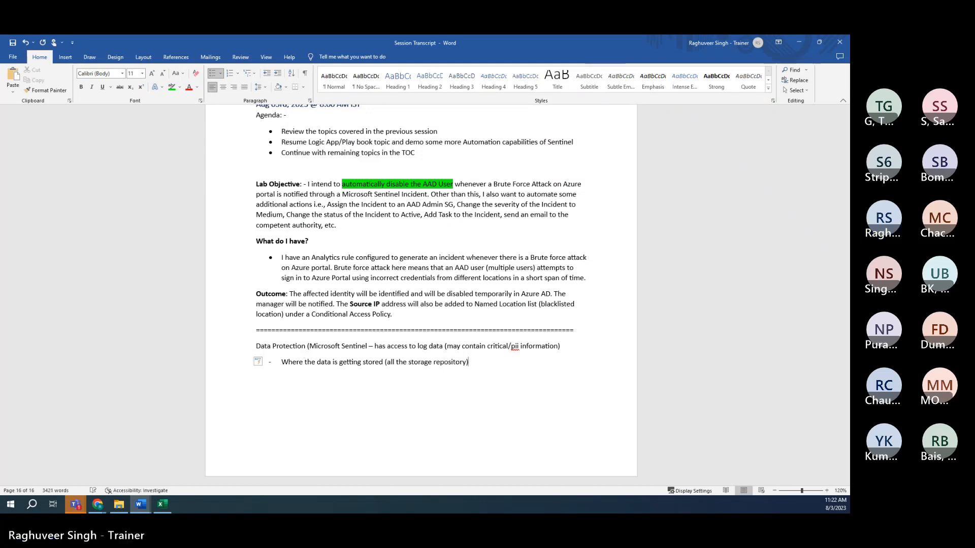
pyautogui.press('Return')
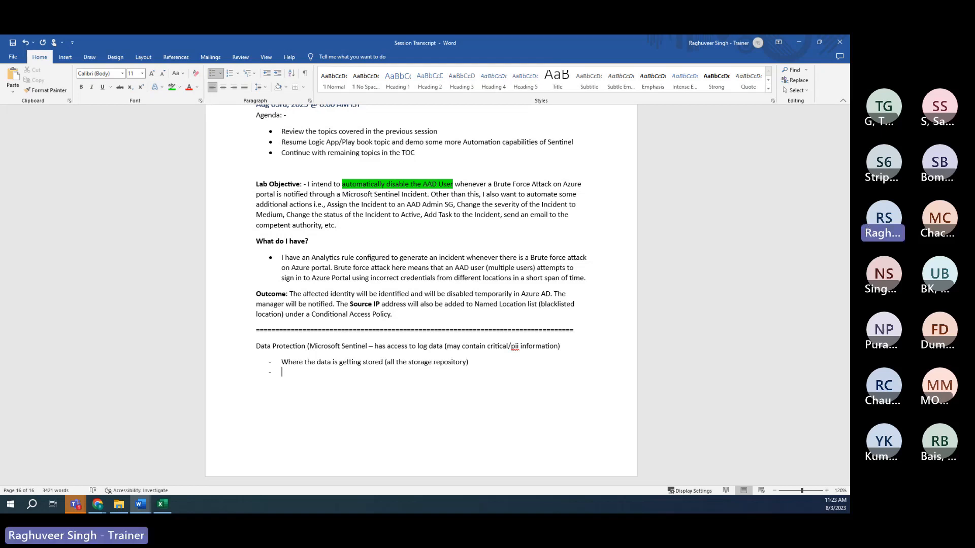
# - Replace the empty bullet with the line 'Encryption - data (file/table), repository'
pyautogui.press('BackSpace')
pyautogui.press('Return')
pyautogui.press('BackSpace')
pyautogui.write('Encryption -  ')
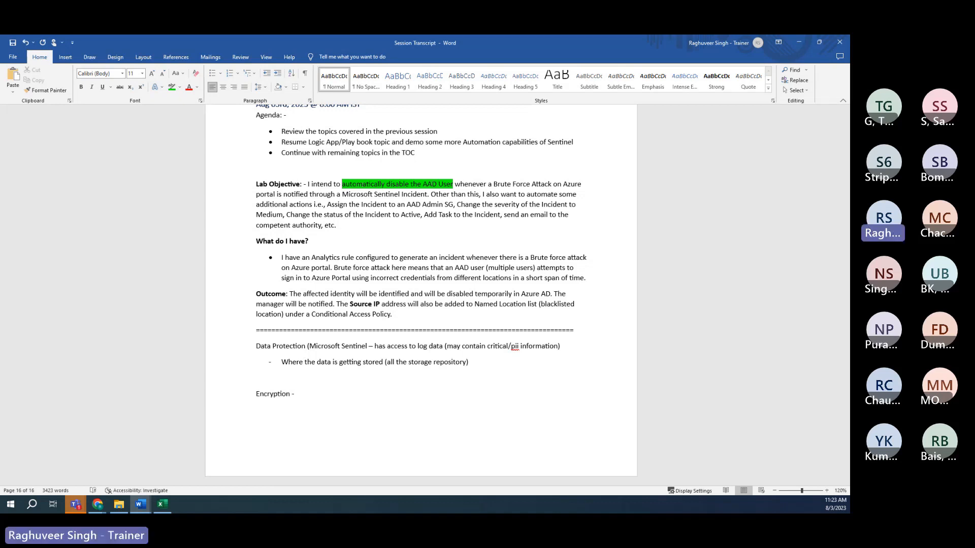
pyautogui.write('data (file/table), repository')
pyautogui.moveTo(308, 396); pyautogui.dragTo(345, 395)
pyautogui.click(327, 394)
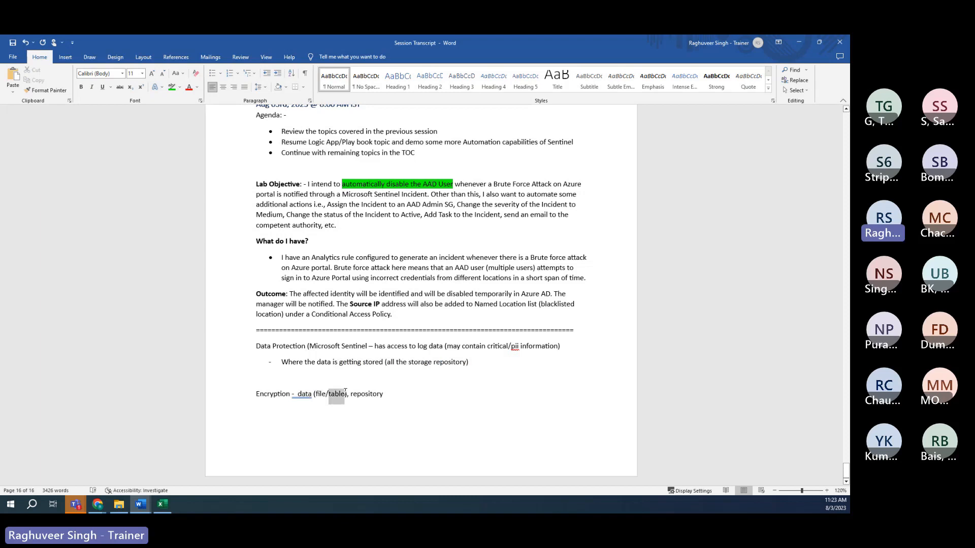
pyautogui.click(297, 396)
pyautogui.moveTo(302, 395); pyautogui.dragTo(383, 394)
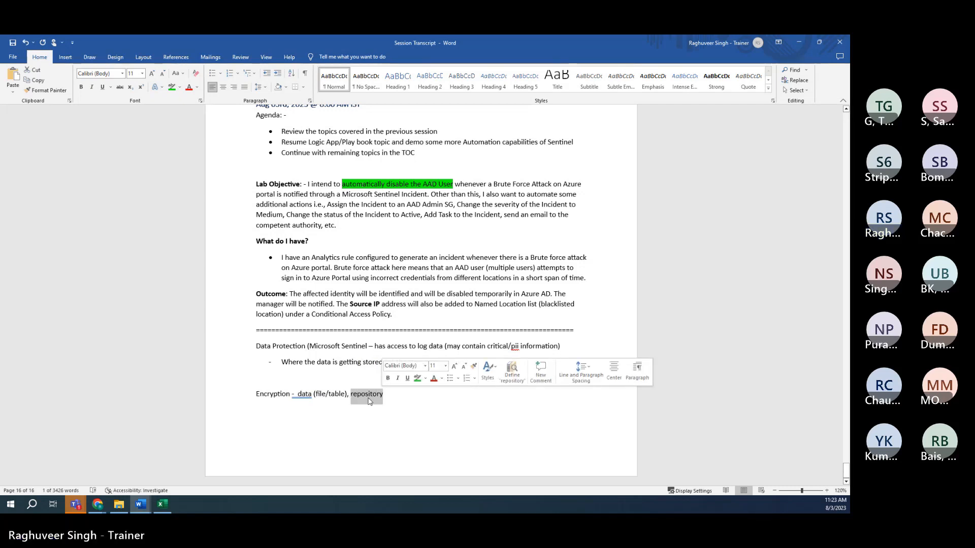
# - Append '(LA Workspace)' after repository on the Encryption line
pyautogui.click(392, 395)
pyautogui.write('(worksp')
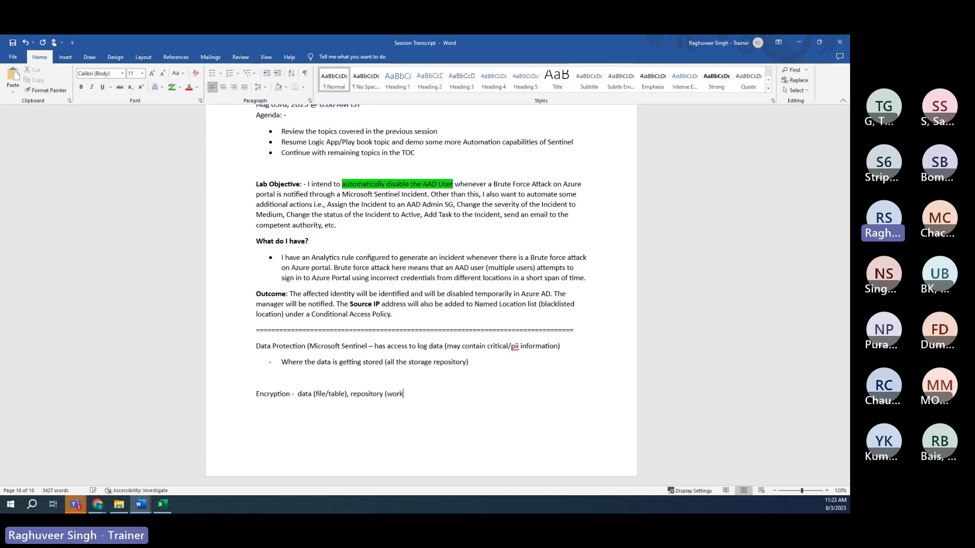
pyautogui.press('BackSpace')
pyautogui.press('BackSpace')
pyautogui.press('BackSpace')
pyautogui.press('BackSpace')
pyautogui.press('BackSpace')
pyautogui.press('BackSpace')
pyautogui.write('K')
pyautogui.press('BackSpace')
pyautogui.write('LA Workspace)')
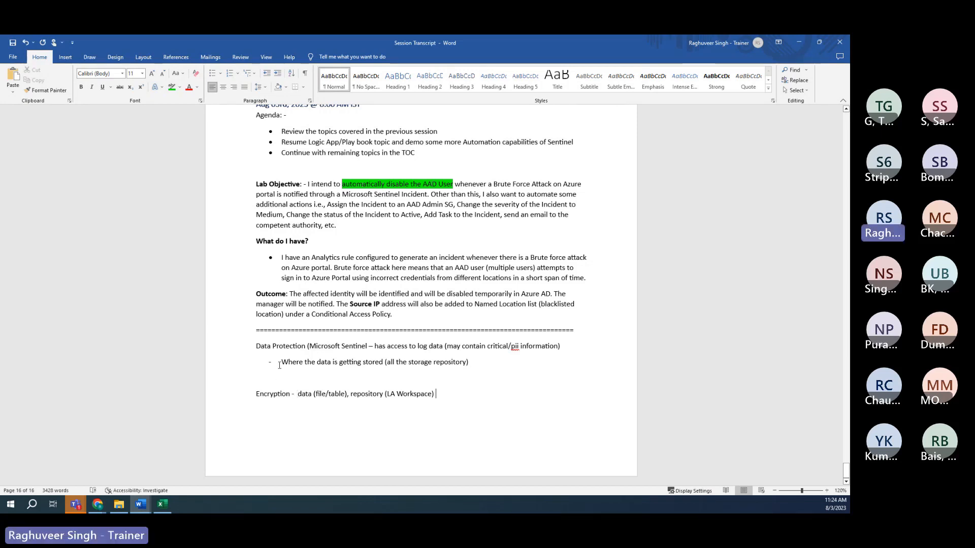
# - Bold 'data (file/table), repository (LA Workspace)' and start an unbolded new paragraph
pyautogui.moveTo(256, 346); pyautogui.dragTo(342, 346)
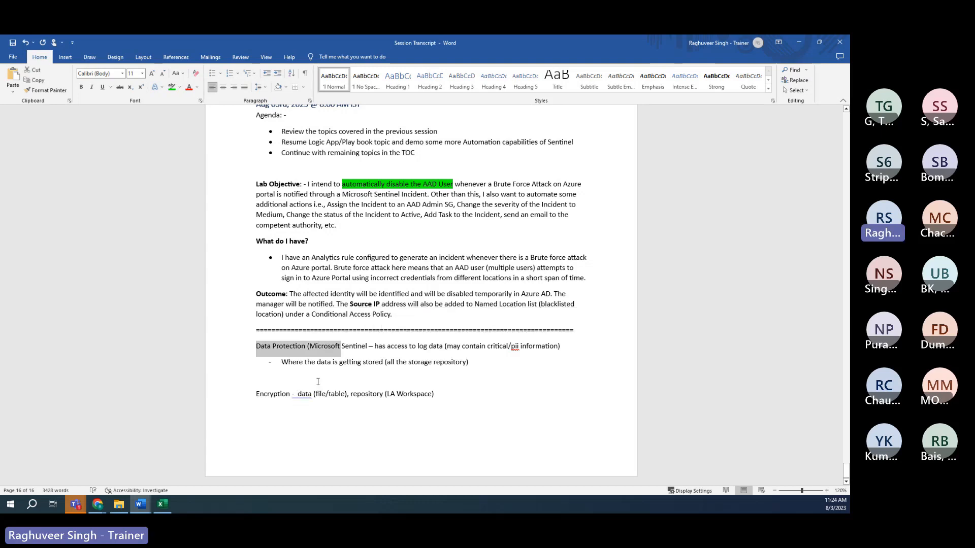
pyautogui.click(299, 394)
pyautogui.press('BackSpace')
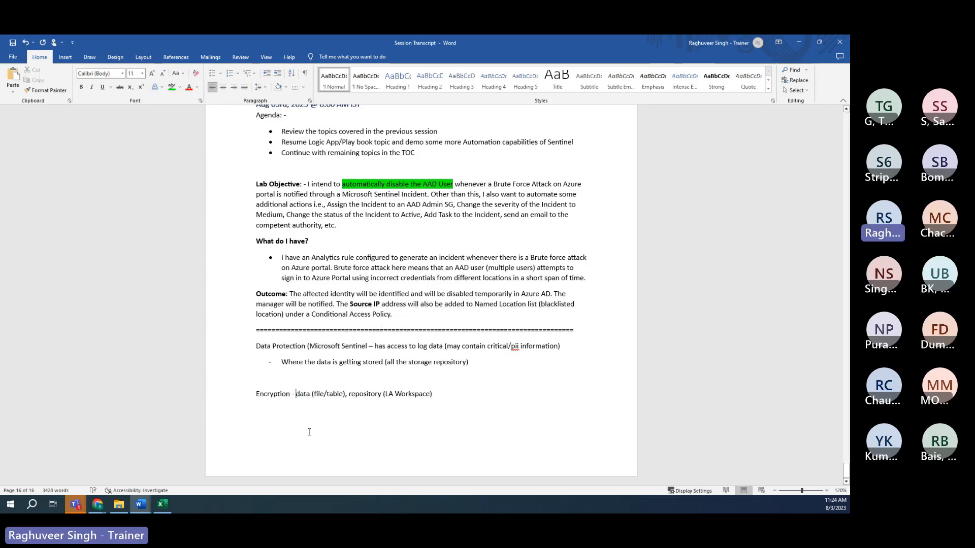
pyautogui.moveTo(296, 394); pyautogui.dragTo(433, 398)
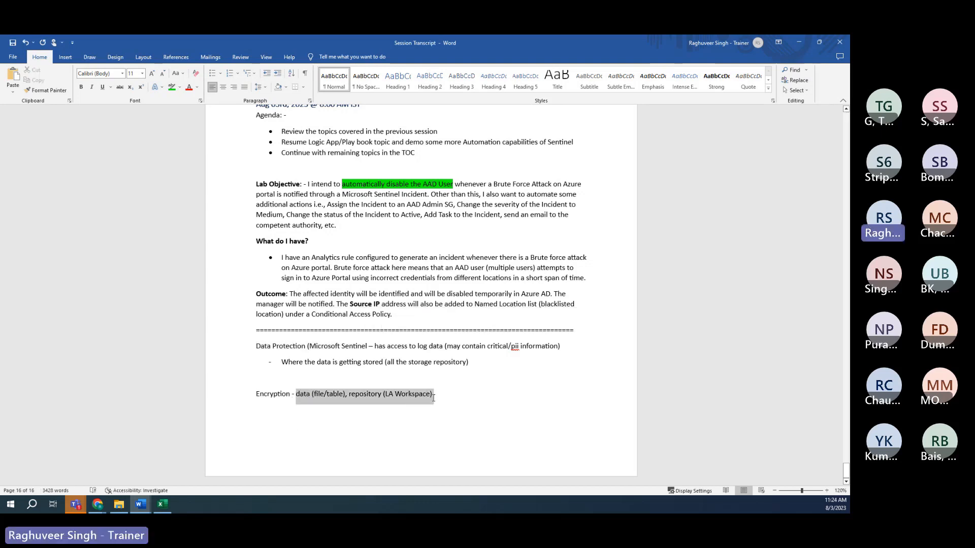
pyautogui.hotkey('ctrl', 'b')
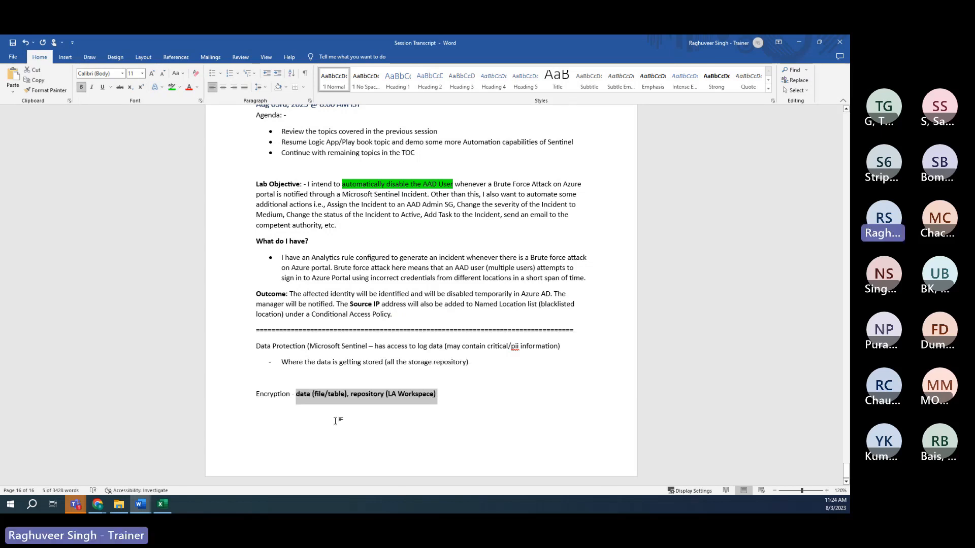
pyautogui.click(328, 422)
pyautogui.click(455, 391)
pyautogui.hotkey('ctrl', 'b')
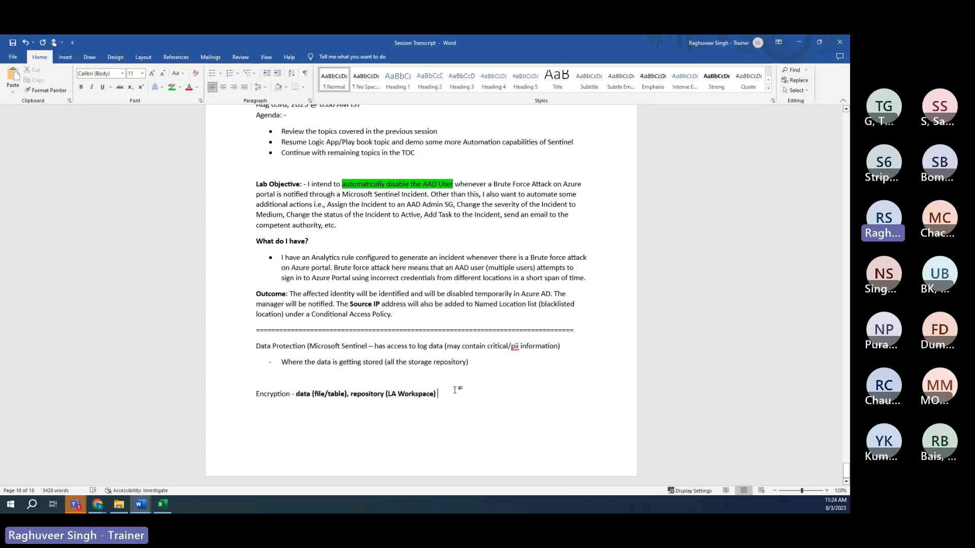
pyautogui.press('Return')
# - Type 'Microsoft by default use Platform Managed Keys to encrypt the data/storage services'
pyautogui.write('M')
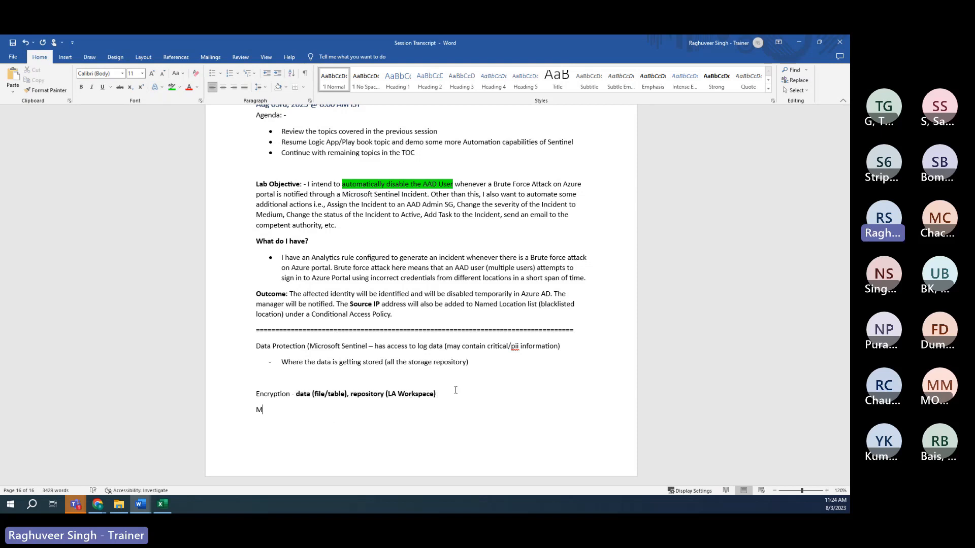
pyautogui.write('icrosoft by default use Platm')
pyautogui.press('BackSpace')
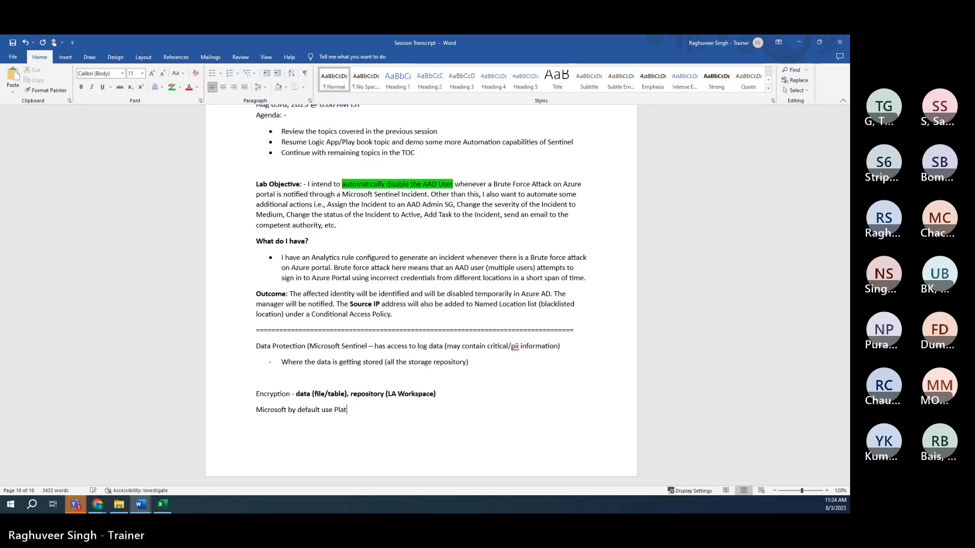
pyautogui.write('form Managed')
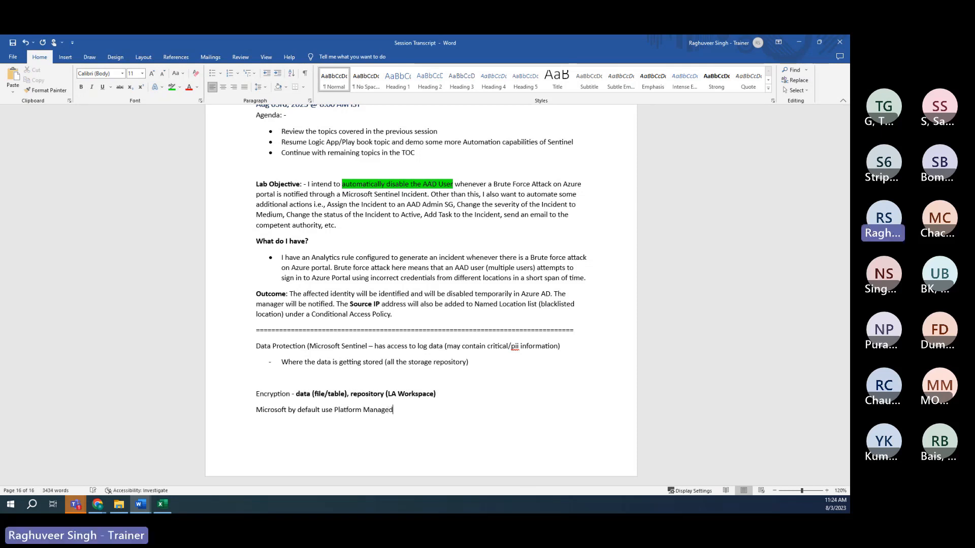
pyautogui.write(' Keys to encrup')
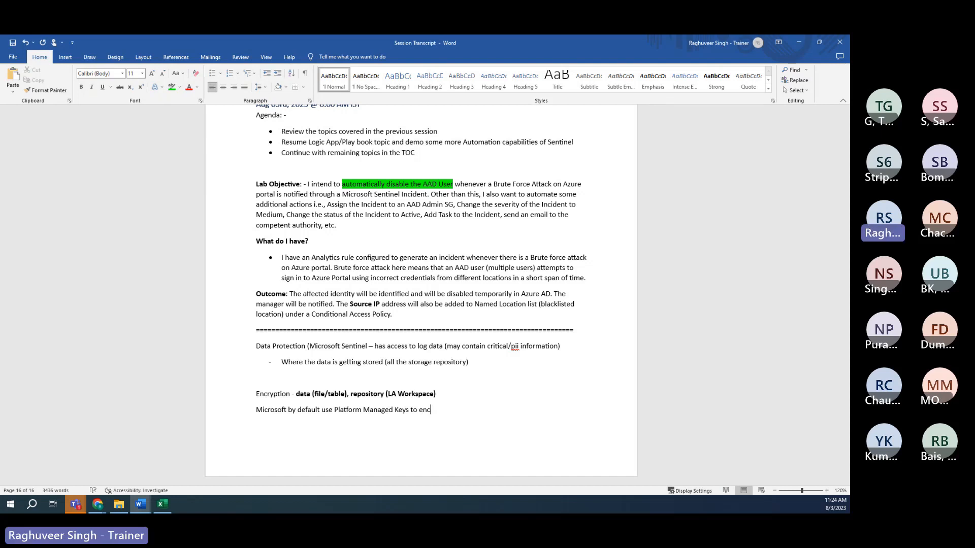
pyautogui.press('BackSpace')
pyautogui.press('BackSpace')
pyautogui.press('BackSpace')
pyautogui.write('ypt the data/respon')
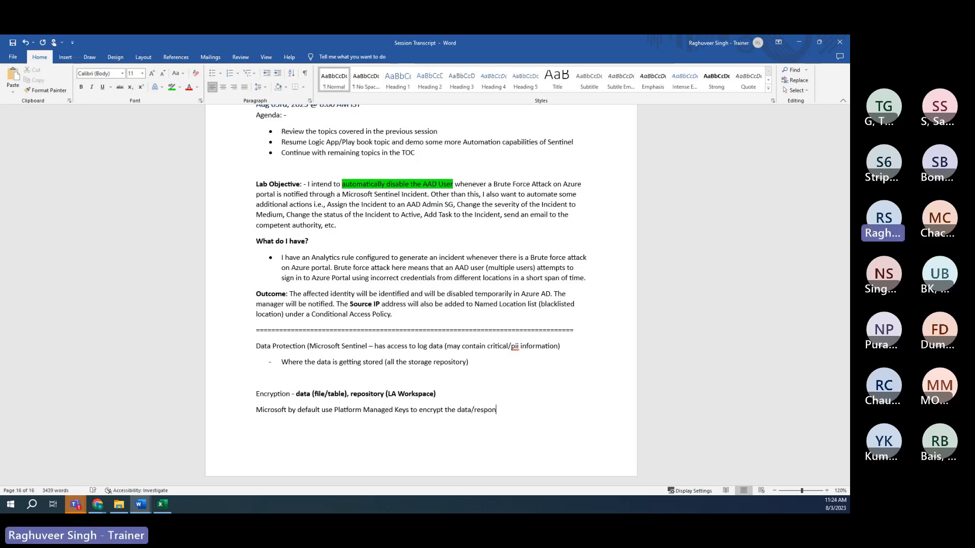
pyautogui.press('BackSpace')
pyautogui.press('BackSpace')
pyautogui.press('BackSpace')
pyautogui.write('storage servtices.')
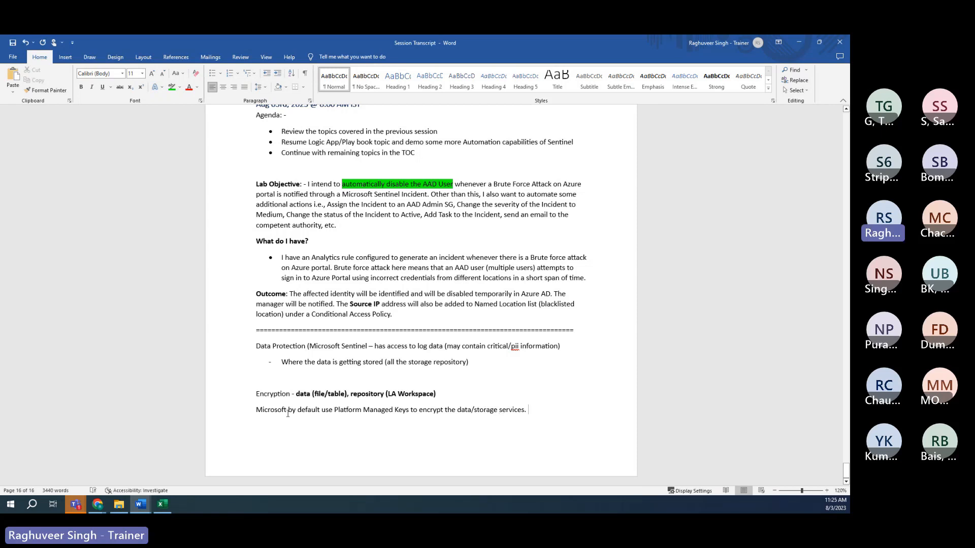
# - Insert '(PMK)' after Platform Managed Keys and insert a page break
pyautogui.click(407, 410)
pyautogui.write('(')
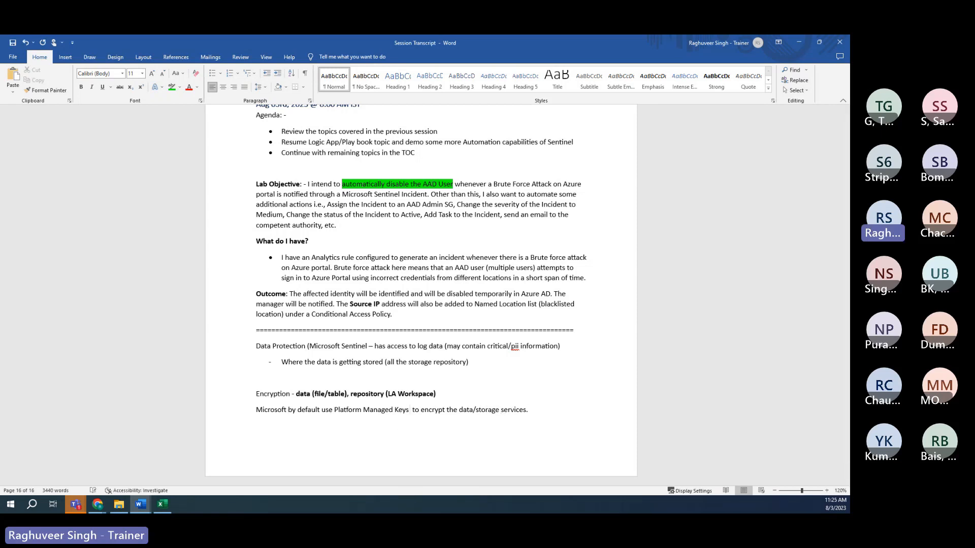
pyautogui.write('PMK)')
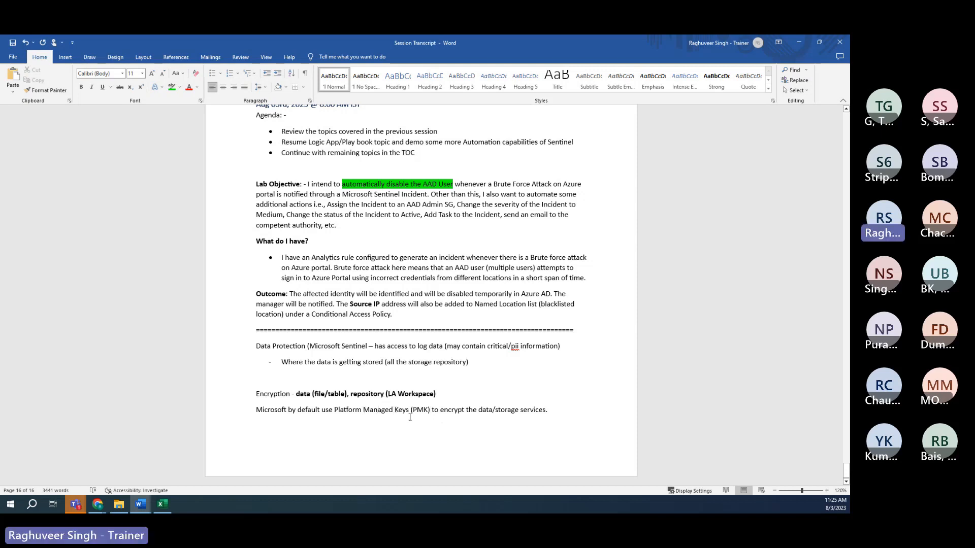
pyautogui.moveTo(335, 409); pyautogui.dragTo(429, 409)
pyautogui.click(589, 414)
pyautogui.hotkey('ctrl', 'Return')
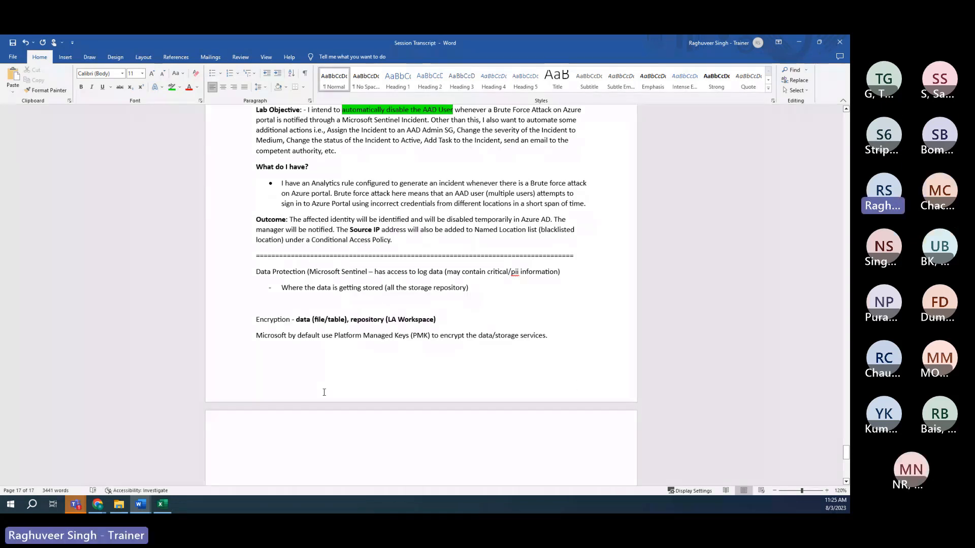
# - Type 'Encryption keys are managed by Microsoft, there is a probability of Microsoft having access to my log data.'
pyautogui.write('E')
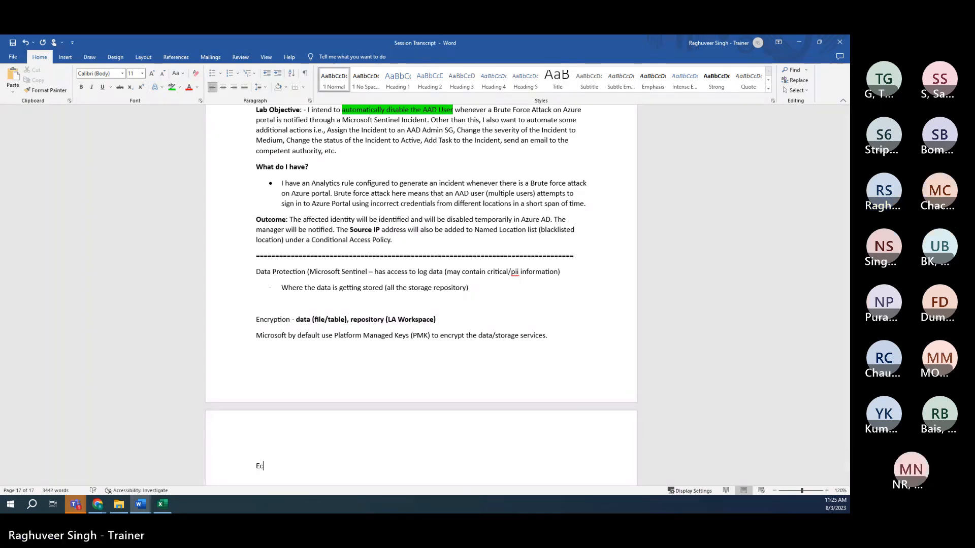
pyautogui.write('ncr')
pyautogui.write('yption keys')
pyautogui.write(' are managed by M')
pyautogui.write('icrosof')
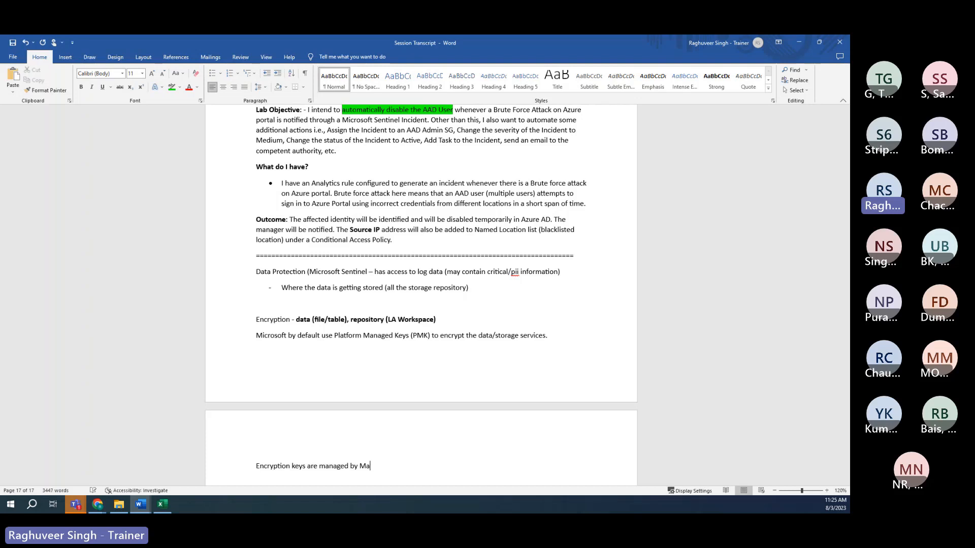
pyautogui.write('t')
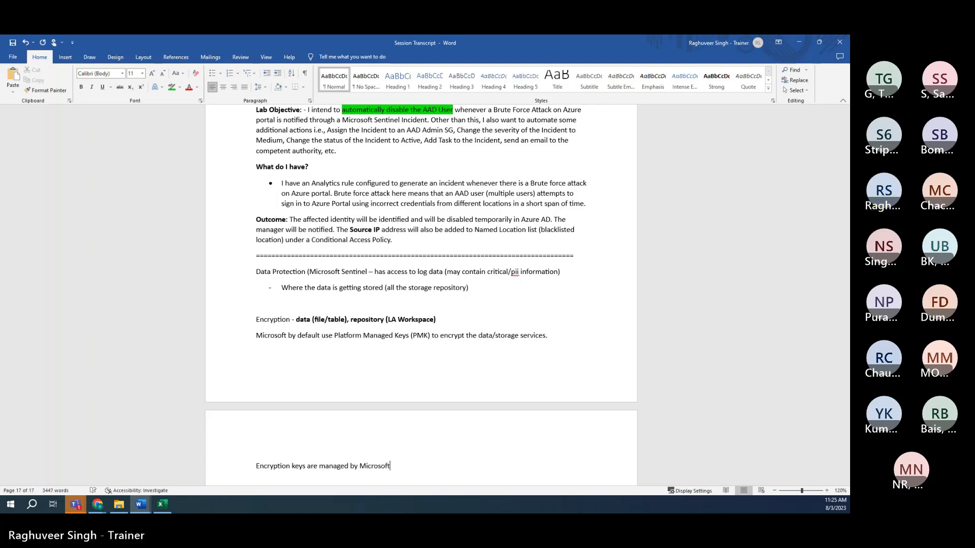
pyautogui.write(', there is a ')
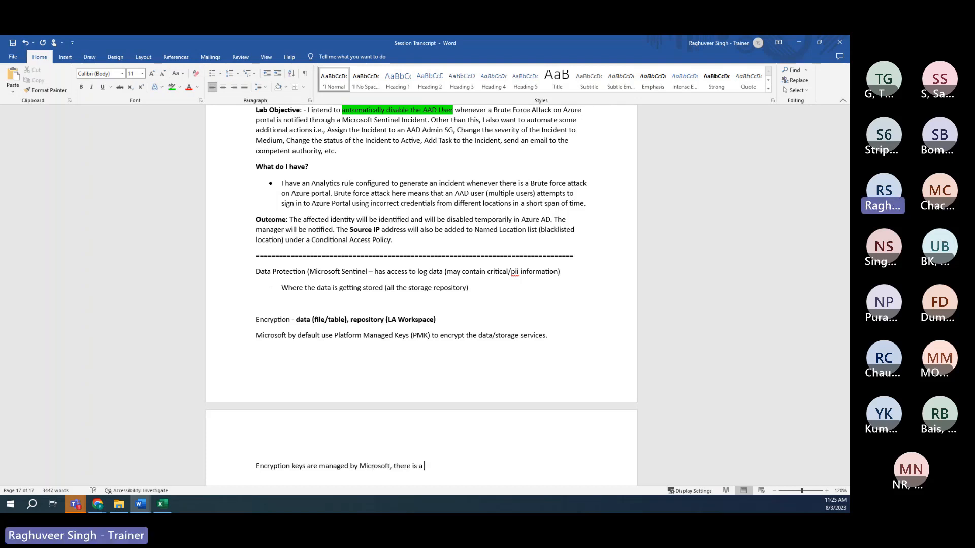
pyautogui.write('probability of M')
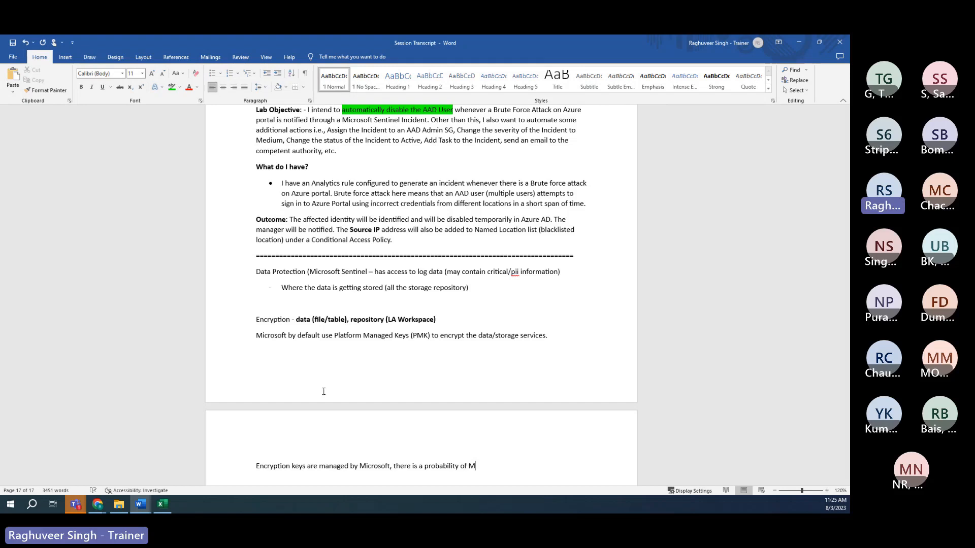
pyautogui.write('ictosoft')
pyautogui.press('BackSpace')
pyautogui.press('BackSpace')
pyautogui.press('BackSpace')
pyautogui.press('BackSpace')
pyautogui.press('BackSpace')
pyautogui.press('BackSpace')
pyautogui.press('BackSpace')
pyautogui.write('of Microsoft having access to my d')
pyautogui.press('BackSpace')
pyautogui.write('log dat.')
pyautogui.press('Return')
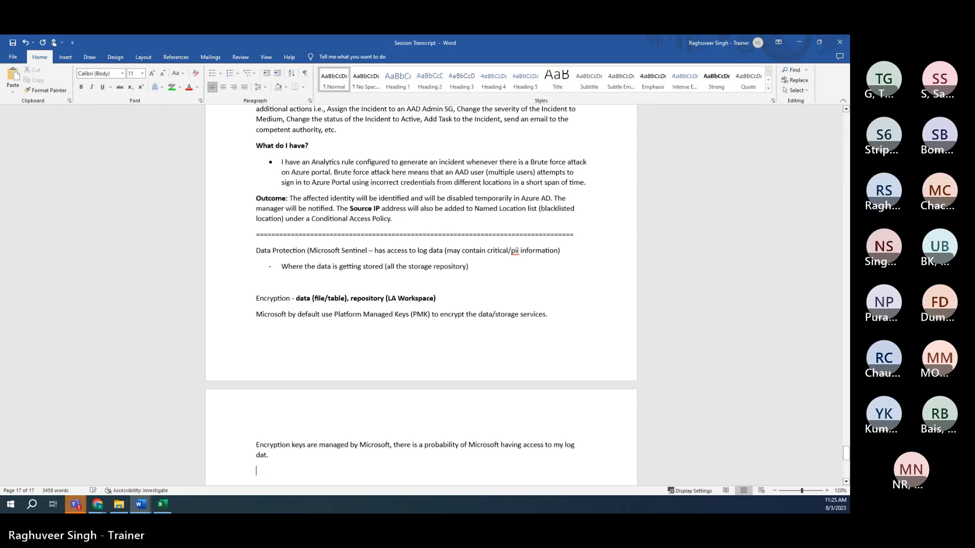
pyautogui.press('BackSpace')
pyautogui.write('a')
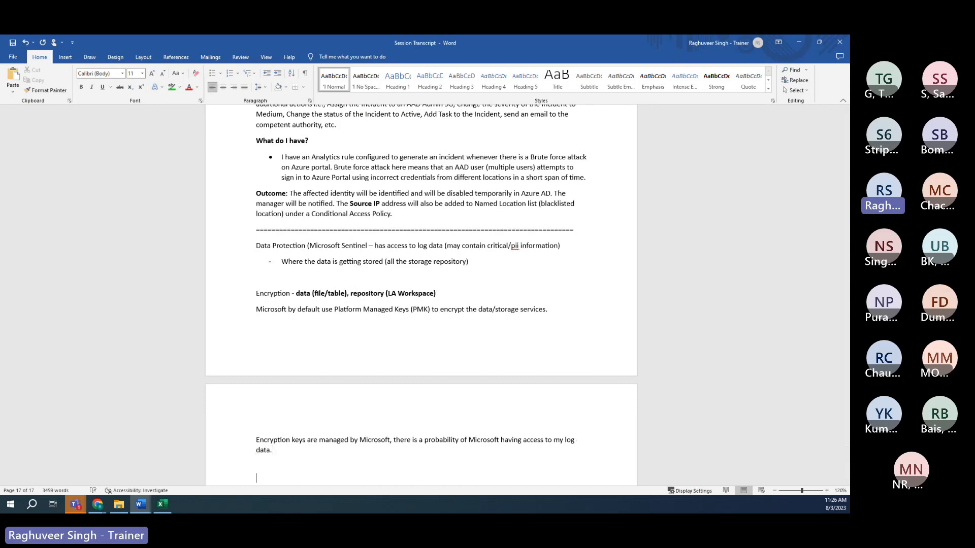
pyautogui.scroll(-2, 343, 389)
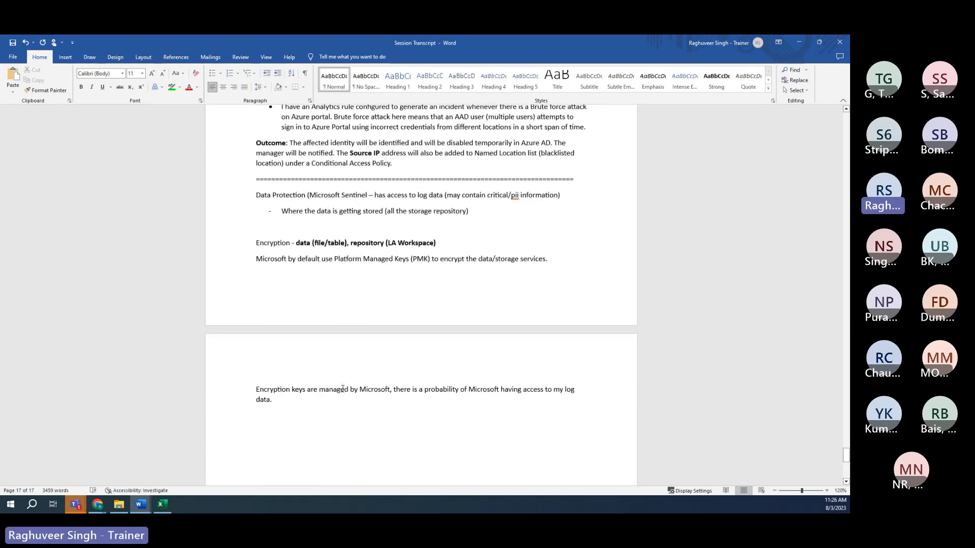
pyautogui.press('Return')
pyautogui.press('Return')
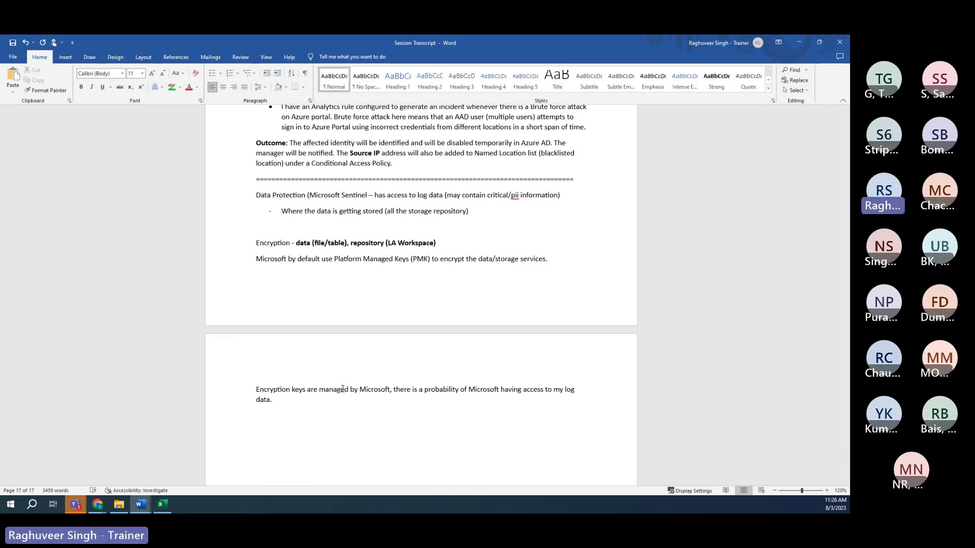
# - Type 'Instead, a customer is recommended to use it own Encryption keys.'
pyautogui.write('Micro')
pyautogui.press('BackSpace')
pyautogui.press('BackSpace')
pyautogui.press('BackSpace')
pyautogui.press('BackSpace')
pyautogui.press('BackSpace')
pyautogui.write('in')
pyautogui.press('BackSpace')
pyautogui.press('BackSpace')
pyautogui.write('inInsteak')
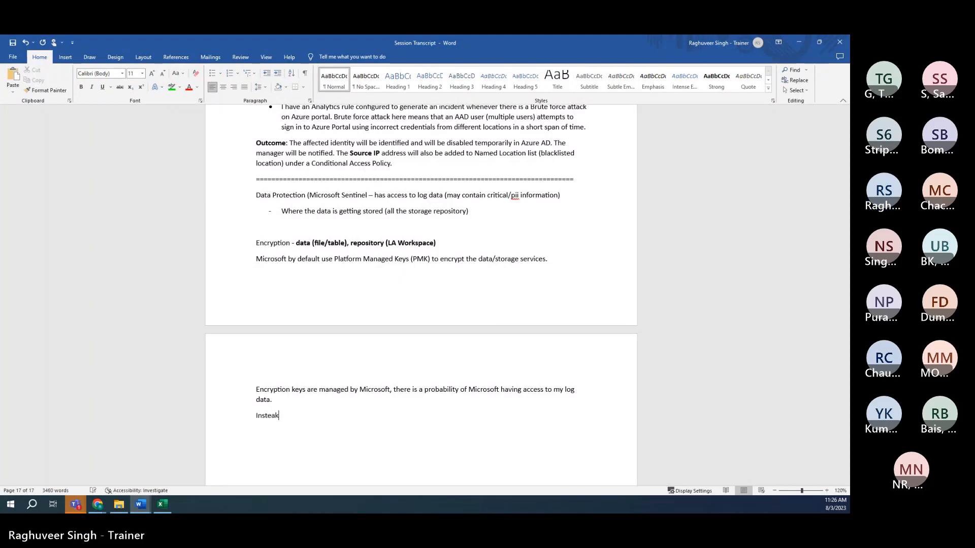
pyautogui.press('BackSpace')
pyautogui.write('d, a customer is recoo')
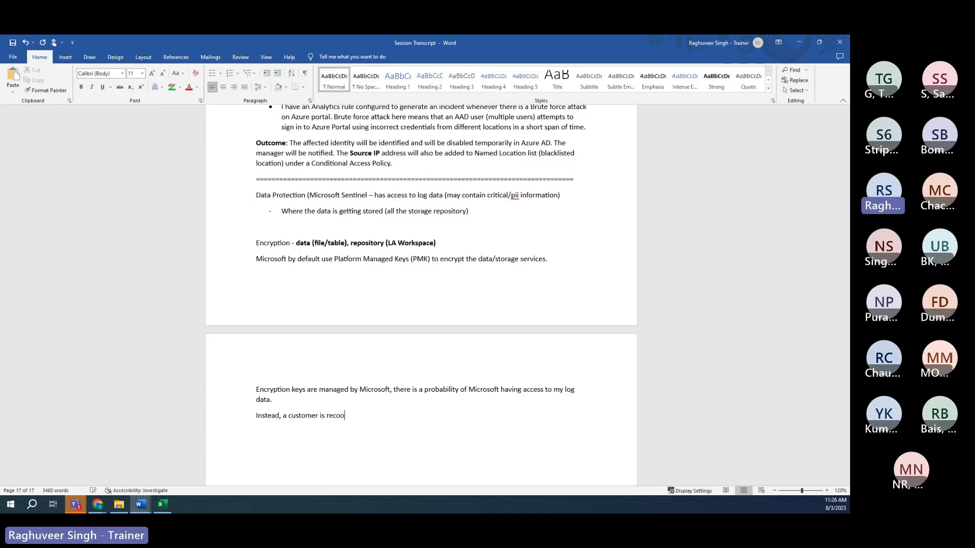
pyautogui.press('BackSpace')
pyautogui.write('mmer')
pyautogui.write('ded to use ')
pyautogui.write('it own ')
pyautogui.write('keys')
pyautogui.press('BackSpace')
pyautogui.press('BackSpace')
pyautogui.press('BackSpace')
pyautogui.press('BackSpace')
pyautogui.press('BackSpace')
pyautogui.write('Encryption keys')
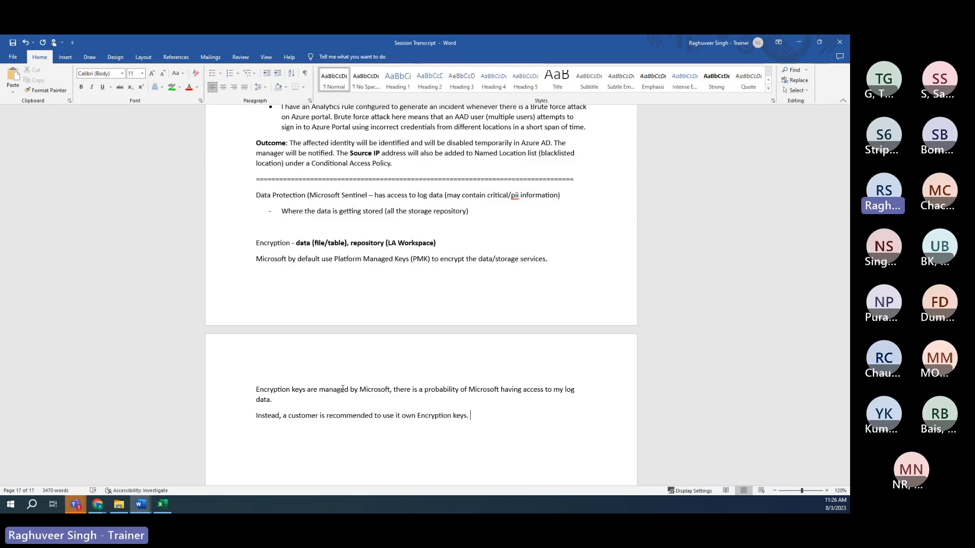
# - Start the next line with 'Azure Key Vault - Create Enc'
pyautogui.write('Azer')
pyautogui.press('BackSpace')
pyautogui.press('BackSpace')
pyautogui.write('re')
pyautogui.press('BackSpace')
pyautogui.press('BackSpace')
pyautogui.write('ure')
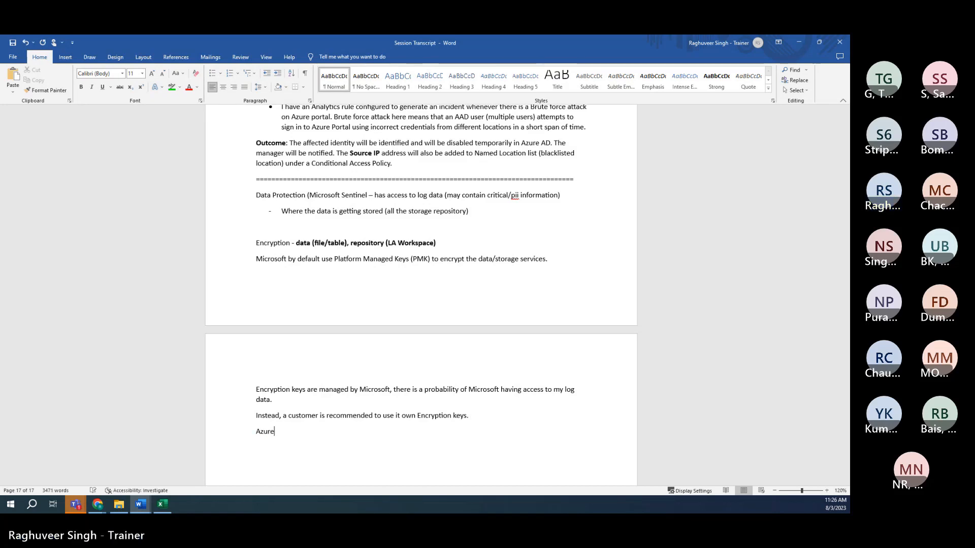
pyautogui.write(' Key Vault ')
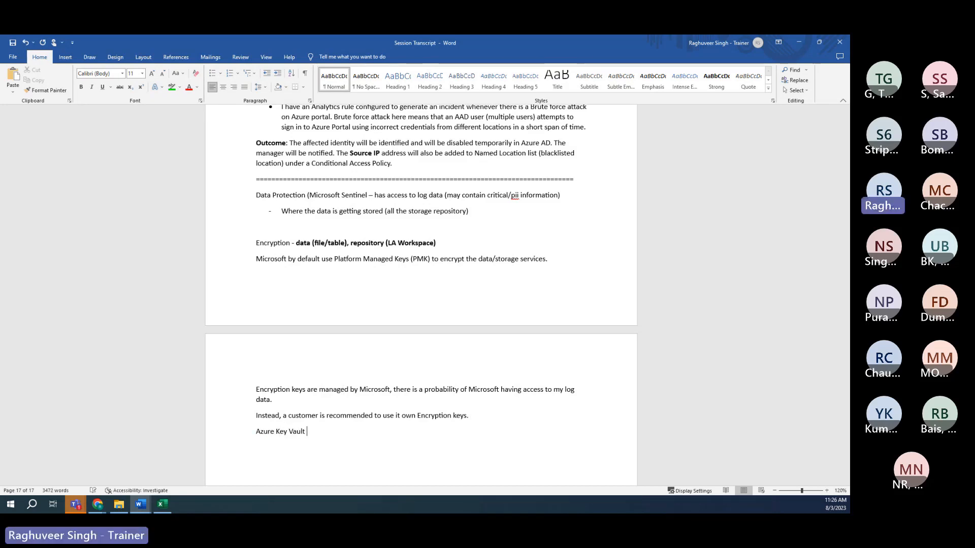
pyautogui.write('-  Create Enc')
# - Finish 'Create Encryption Keys (CMK - Customer Managed Keys)' and add an 'Import Encryption Keys' line
pyautogui.write('ryption ')
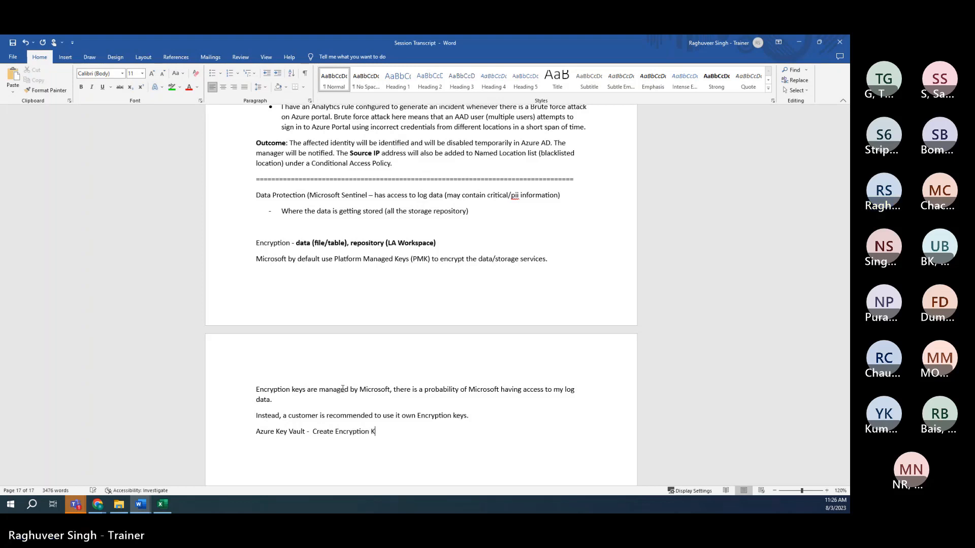
pyautogui.write('Keys (')
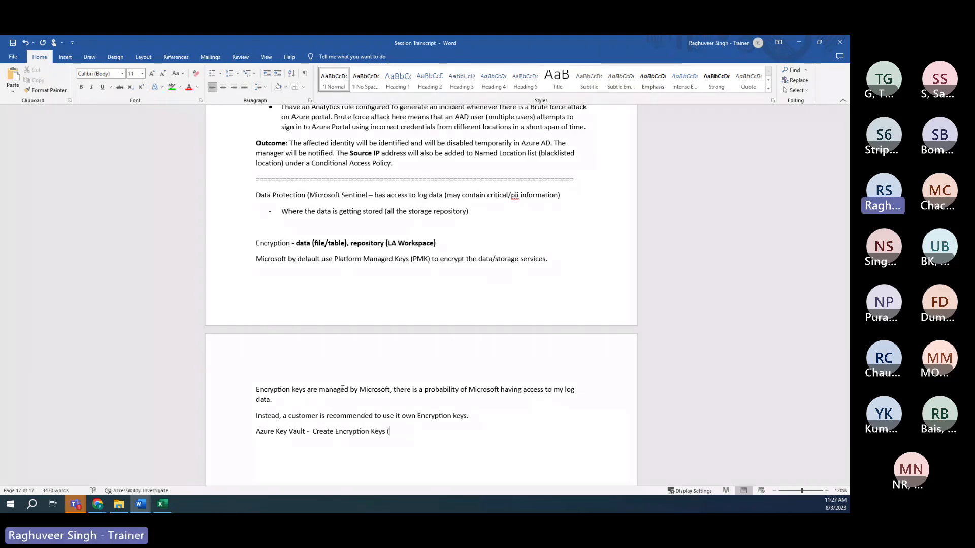
pyautogui.write('CMK - Customer Managed Keys)')
pyautogui.press('Return')
pyautogui.write('9')
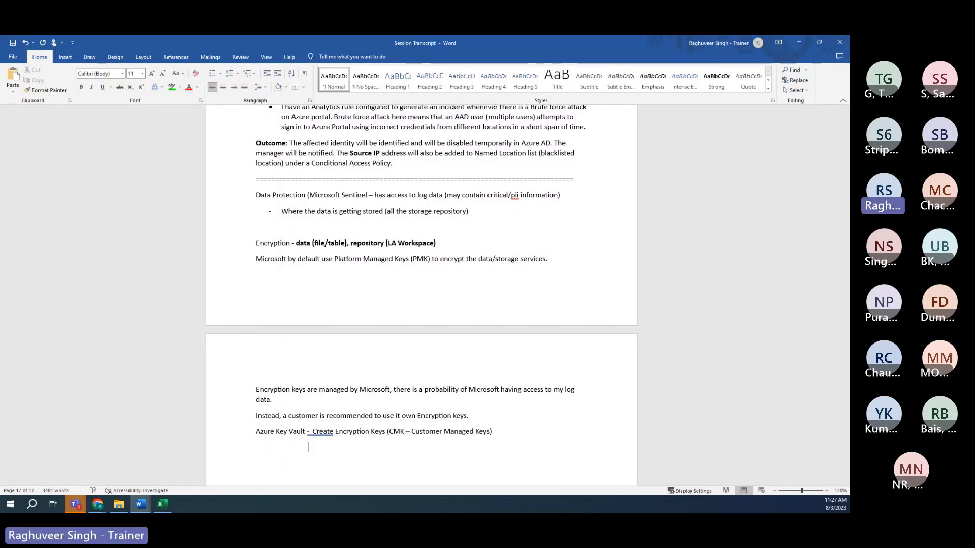
pyautogui.write('mport Encryption Keys (')
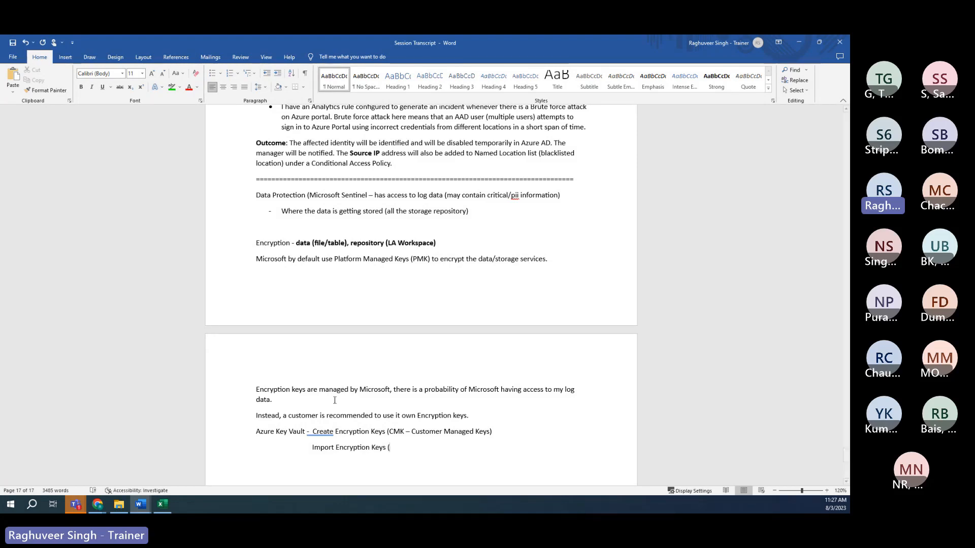
# - Paste the copied CMK label after Import Encryption Keys and fix the line's spacing
pyautogui.moveTo(390, 432)
pyautogui.mouseDown()
pyautogui.moveTo(496, 432)
pyautogui.moveTo(387, 433)
pyautogui.mouseUp()
pyautogui.hotkey('ctrl', 'c')
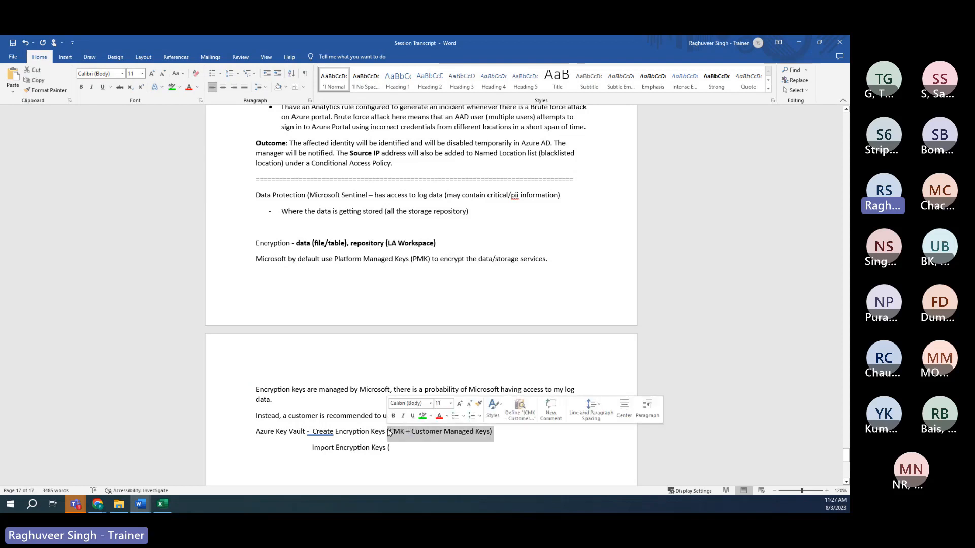
pyautogui.click(395, 450)
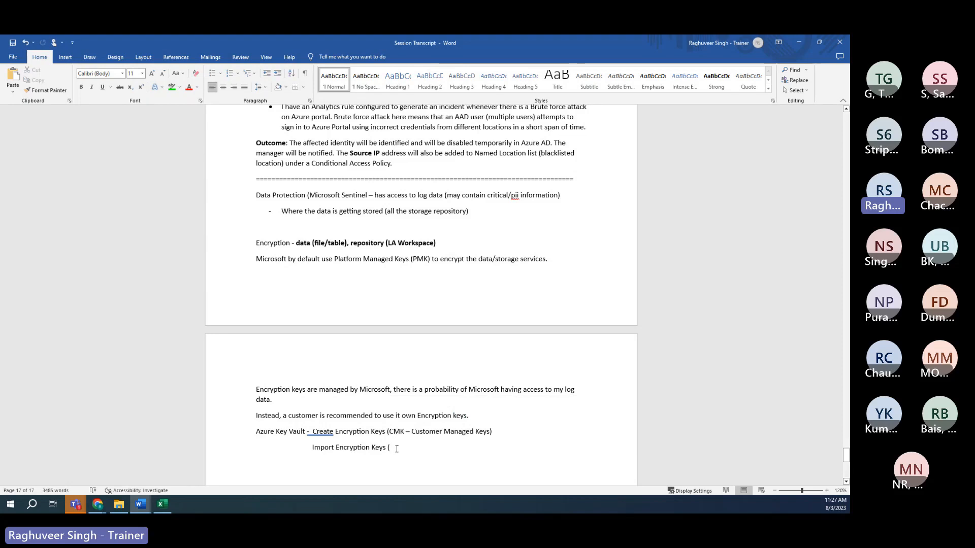
pyautogui.hotkey('ctrl', 'v')
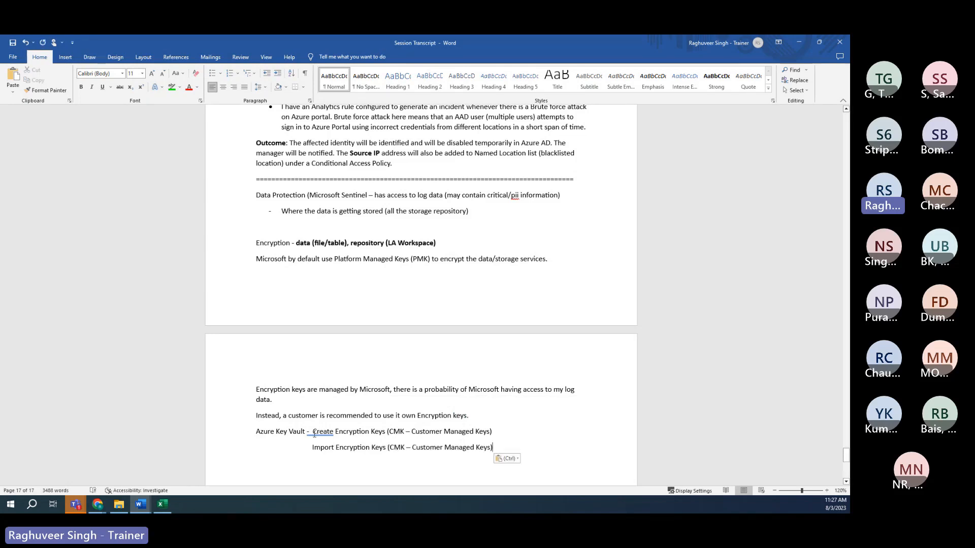
pyautogui.press('BackSpace')
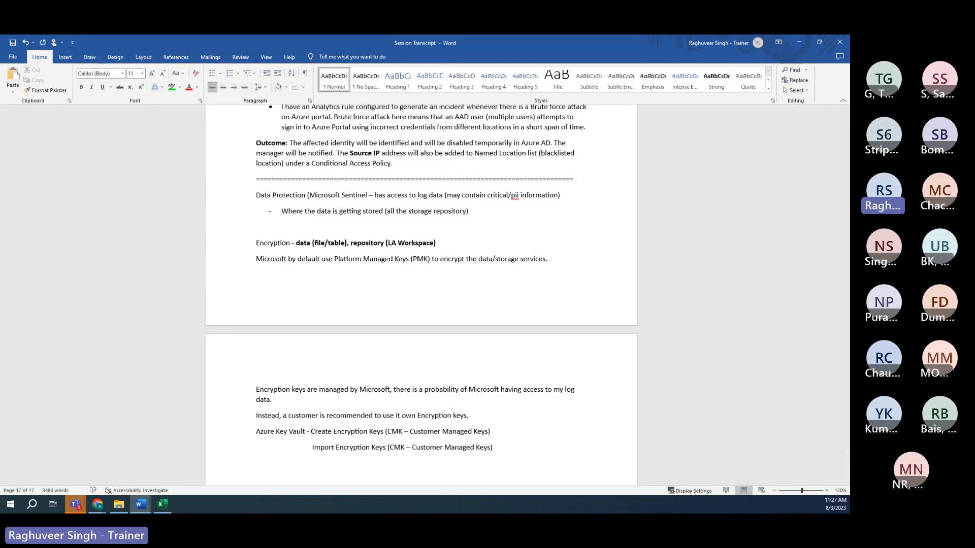
pyautogui.click(311, 447)
pyautogui.press('BackSpace')
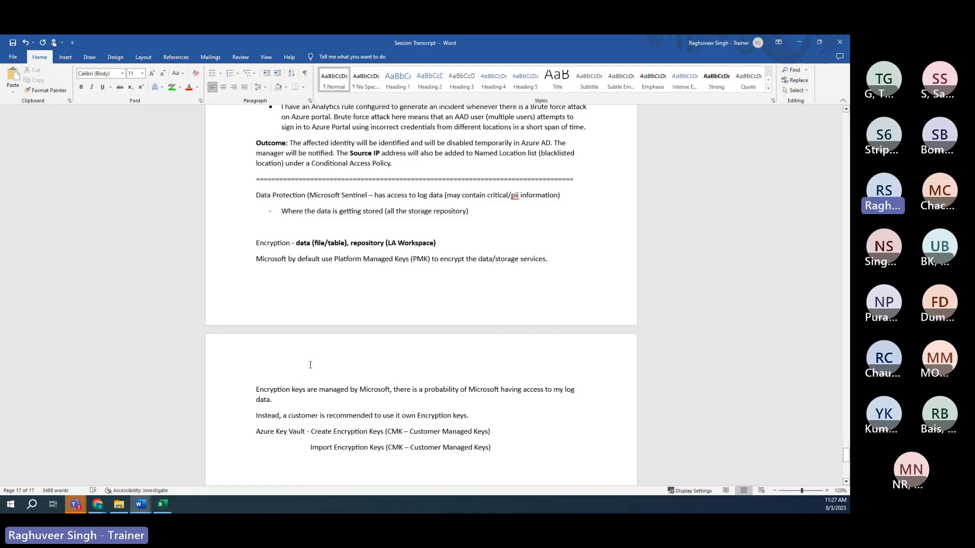
# - Bold 'Azure Key Vault' and put the caret after the Import Encryption Keys line
pyautogui.scroll(-2, 309, 364)
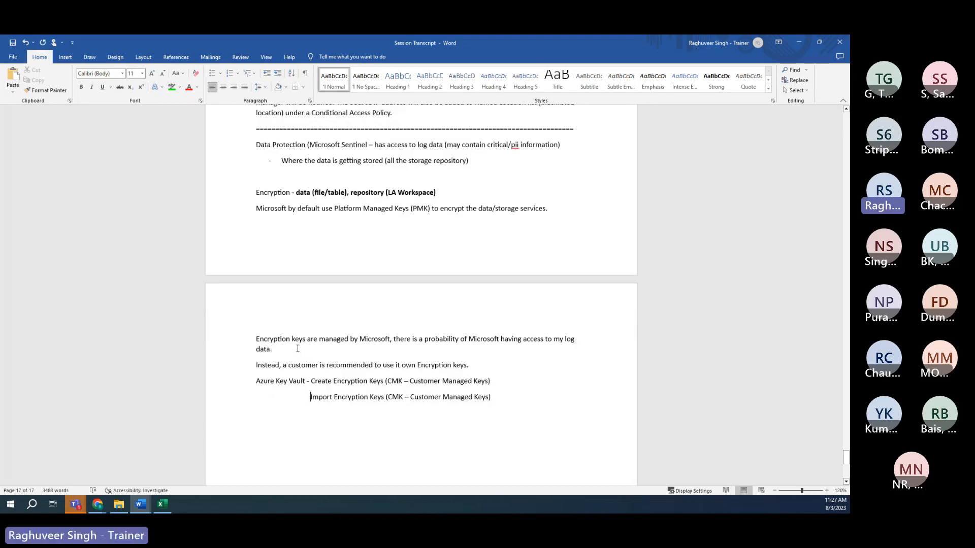
pyautogui.scroll(1, 297, 349)
pyautogui.moveTo(256, 171); pyautogui.dragTo(303, 168)
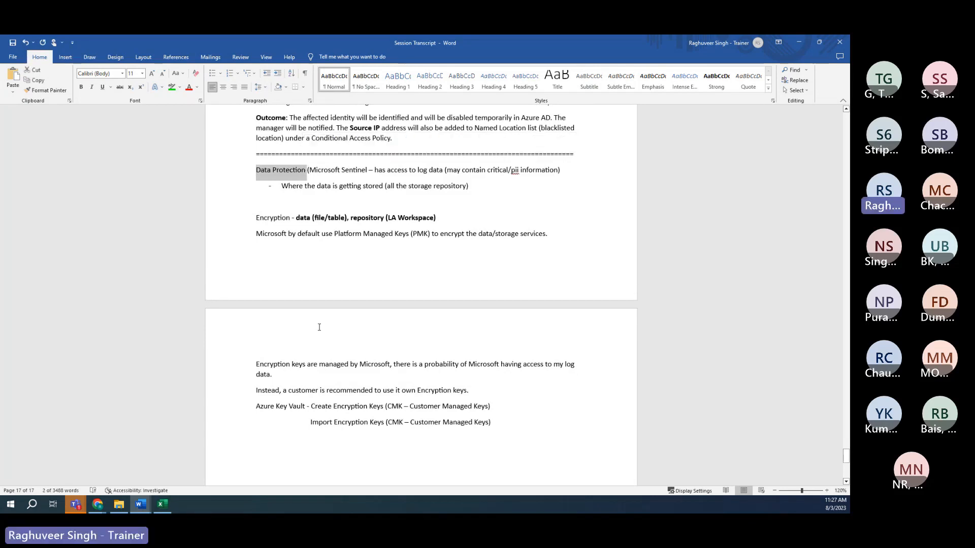
pyautogui.scroll(-1, 319, 328)
pyautogui.moveTo(284, 365); pyautogui.dragTo(472, 361)
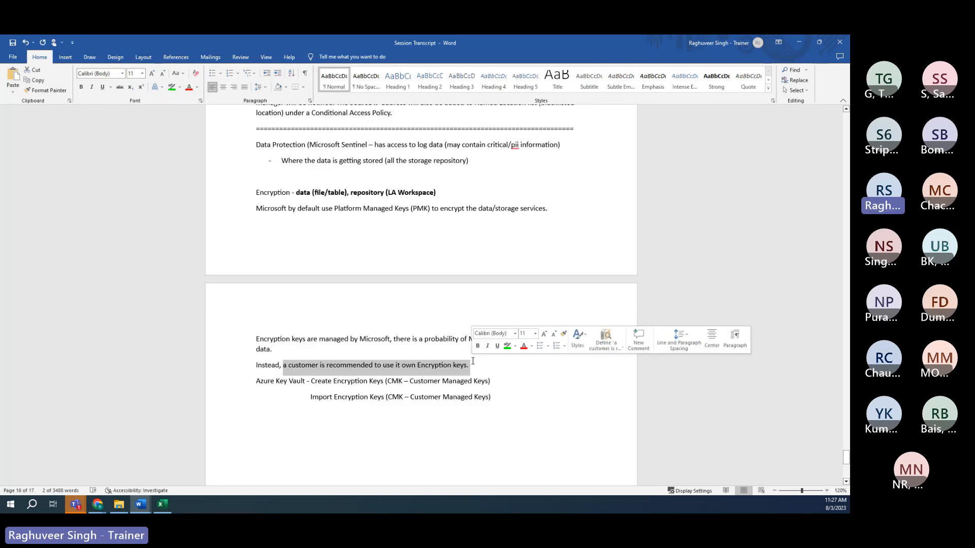
pyautogui.scroll(-2, 446, 355)
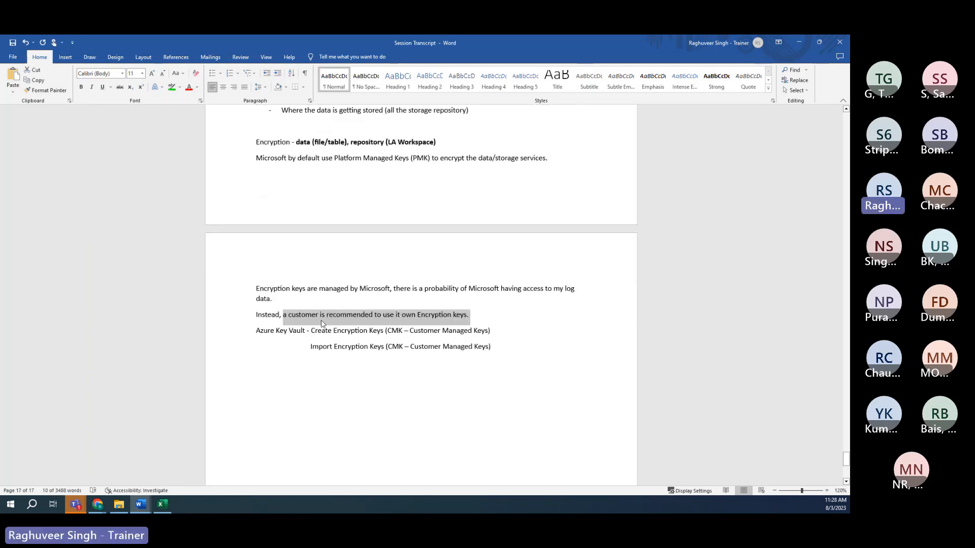
pyautogui.moveTo(255, 330); pyautogui.dragTo(307, 331)
pyautogui.hotkey('ctrl', 'b')
pyautogui.click(287, 347)
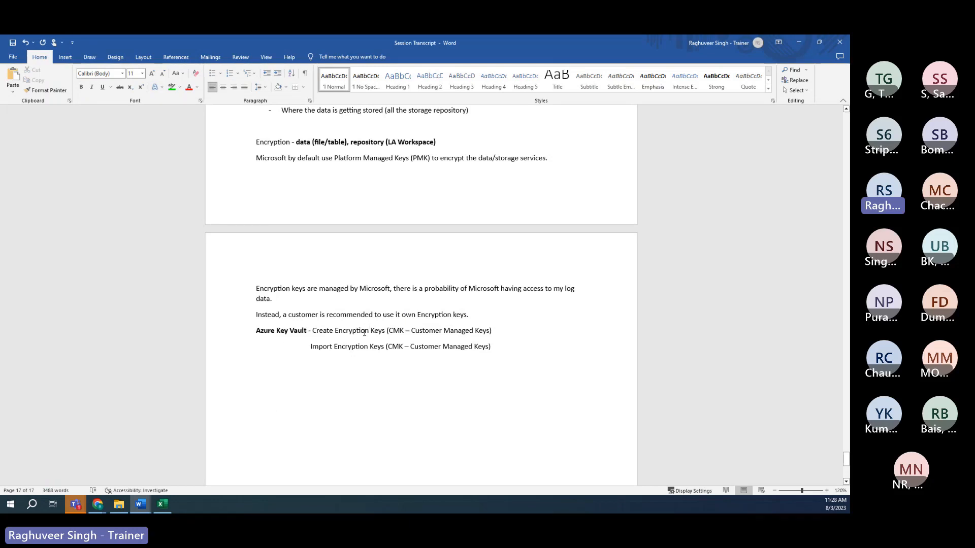
pyautogui.scroll(-1, 365, 356)
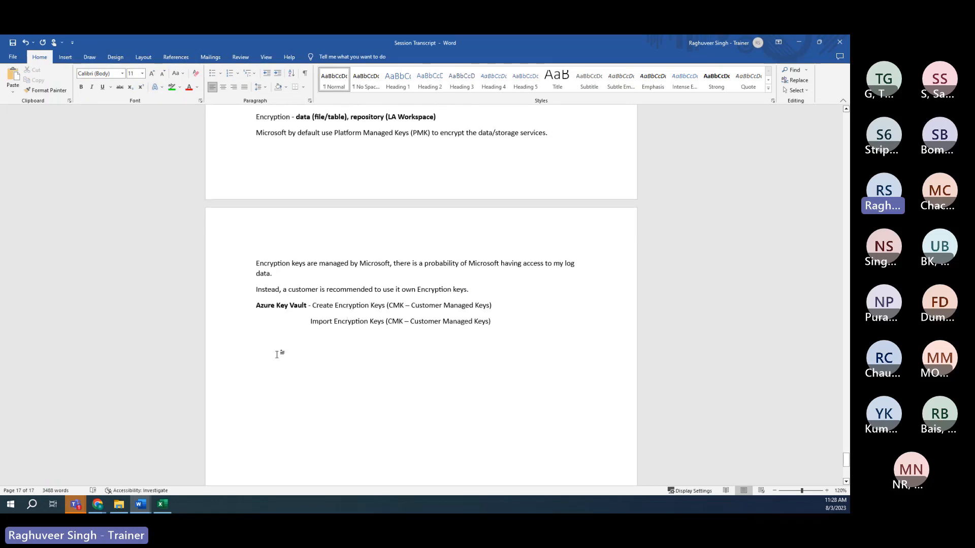
pyautogui.click(510, 317)
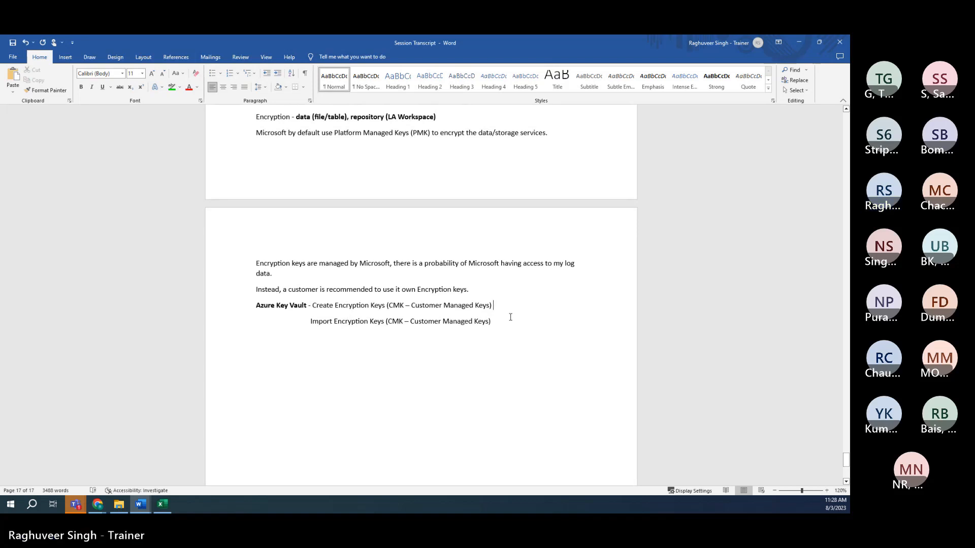
pyautogui.click(509, 321)
# - Add the line 'Use CMKs to encrypt the LA Workspace' below the Import line
pyautogui.press('Return')
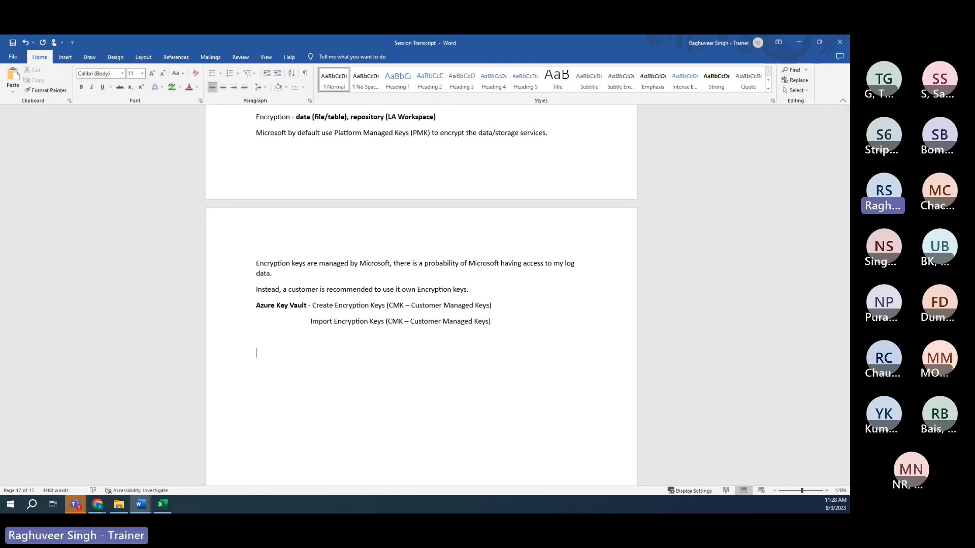
pyautogui.write('Use CM')
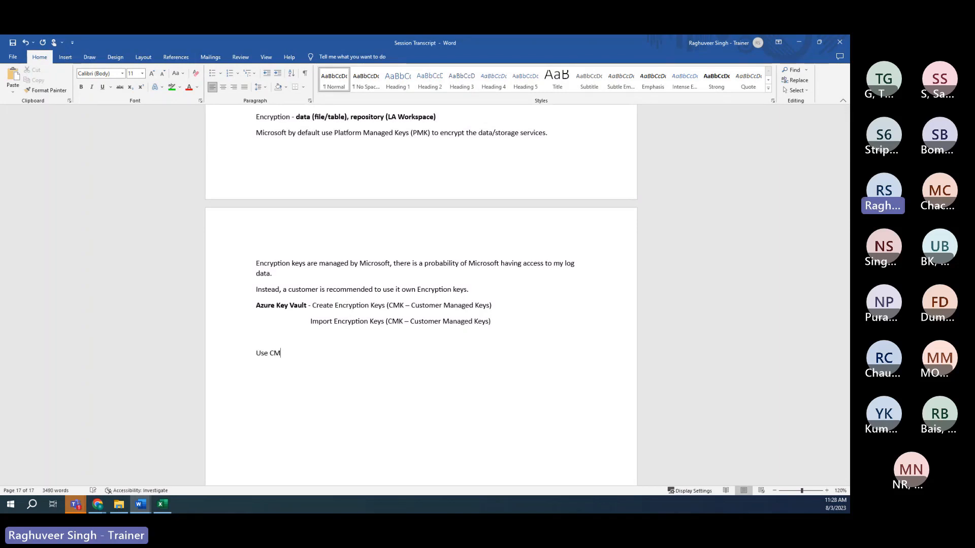
pyautogui.write('Ks to encryp')
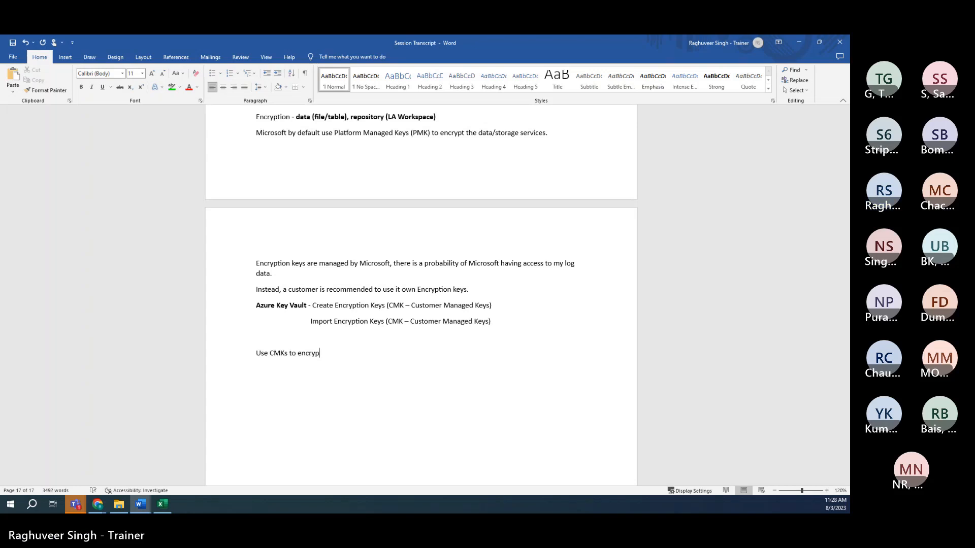
pyautogui.write('t the ')
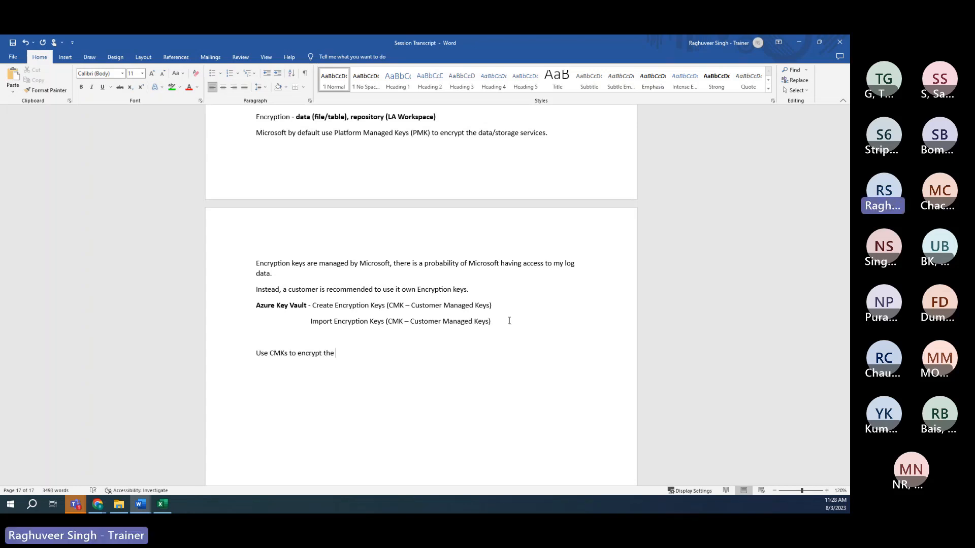
pyautogui.write('LA Workspce')
pyautogui.press('BackSpace')
pyautogui.press('BackSpace')
pyautogui.press('BackSpace')
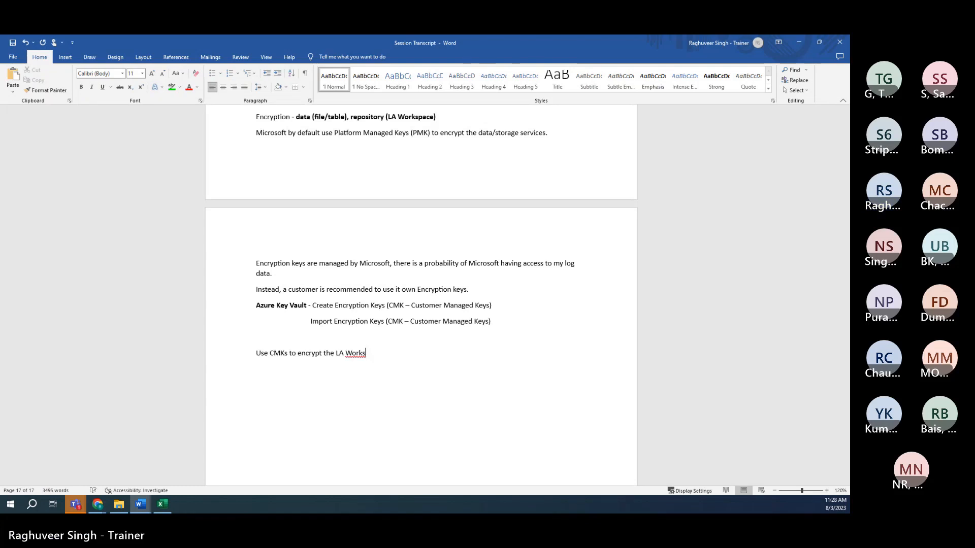
pyautogui.write('pace')
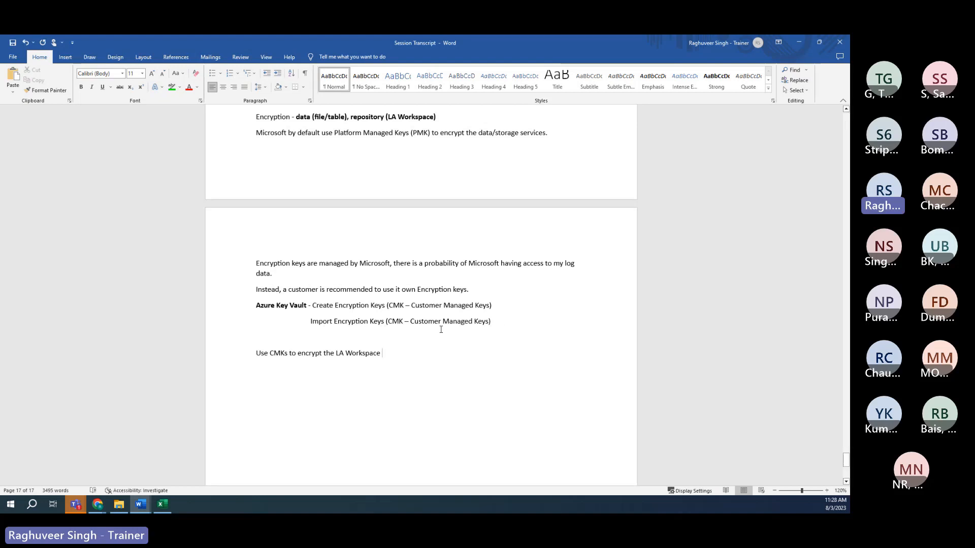
pyautogui.scroll(4, 295, 305)
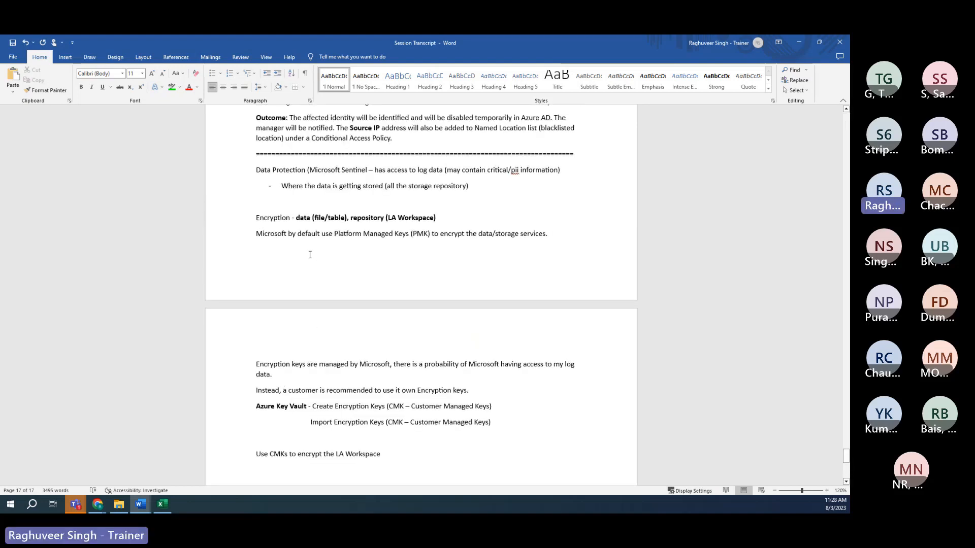
pyautogui.scroll(-1, 304, 244)
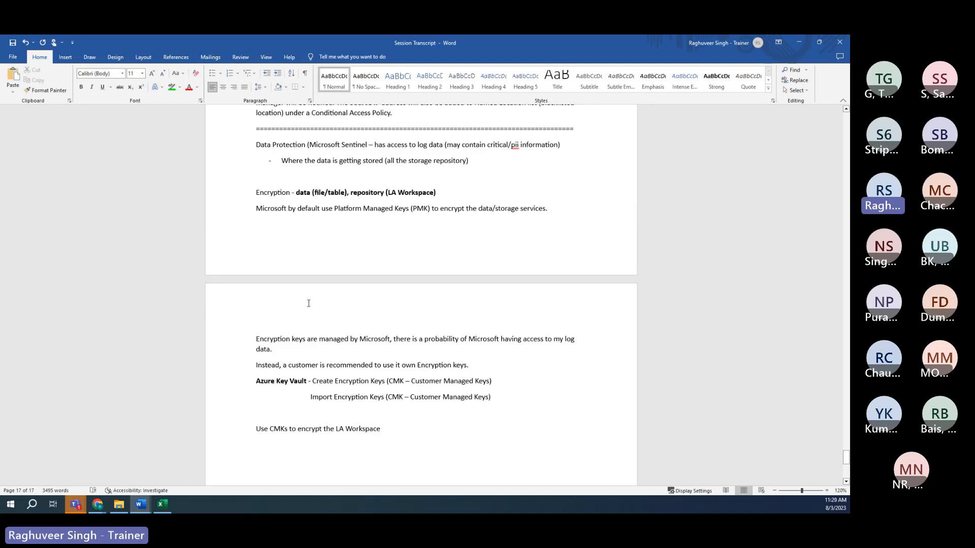
pyautogui.scroll(-2, 309, 303)
pyautogui.scroll(1, 325, 264)
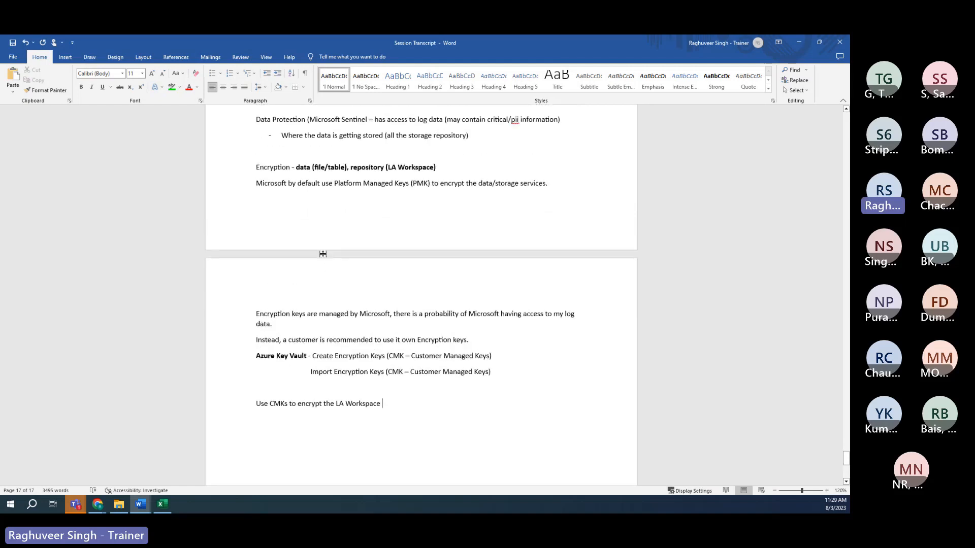
pyautogui.scroll(1, 340, 350)
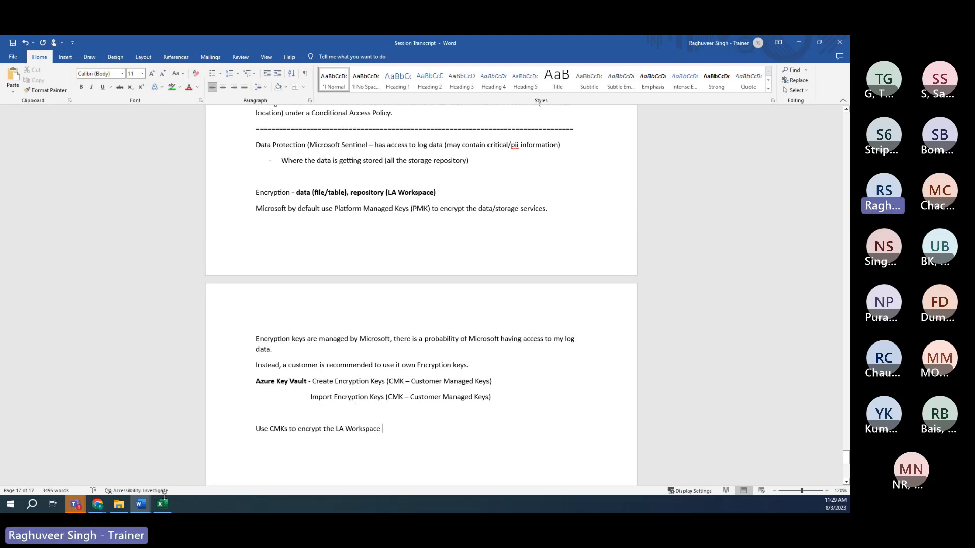
# - Set aside the Teams meeting and Word notes and return to the Brute Force Attack portal page
pyautogui.moveTo(76, 504)
pyautogui.click(144, 467)
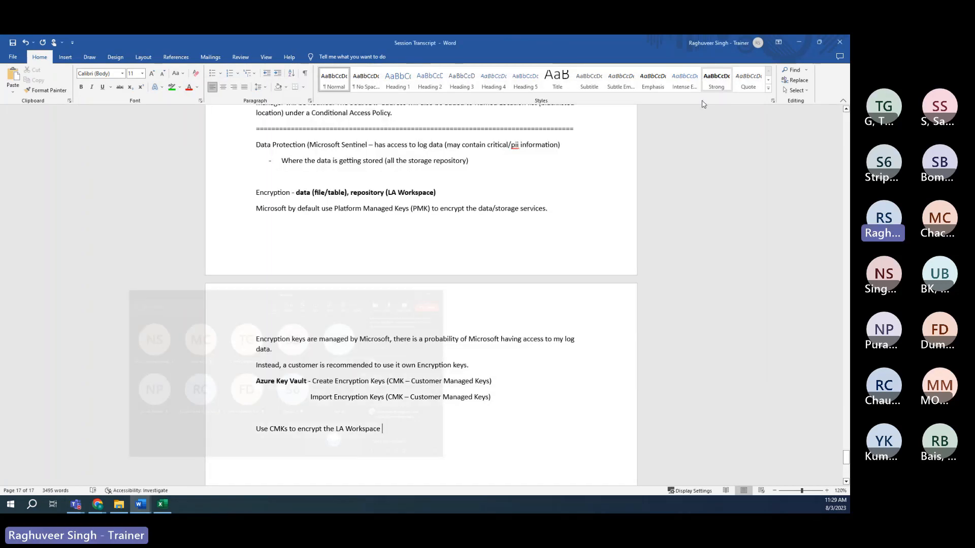
pyautogui.click(712, 88)
pyautogui.click(798, 42)
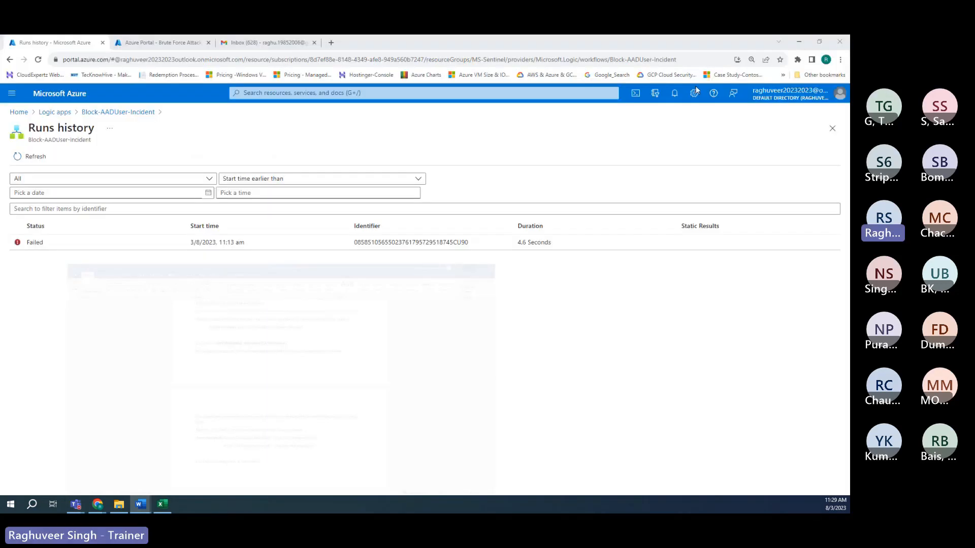
pyautogui.click(150, 44)
# - Open Sentinel-LAW from Log Analytics workspaces and highlight its August 31, 2024 support end date
pyautogui.click(355, 92)
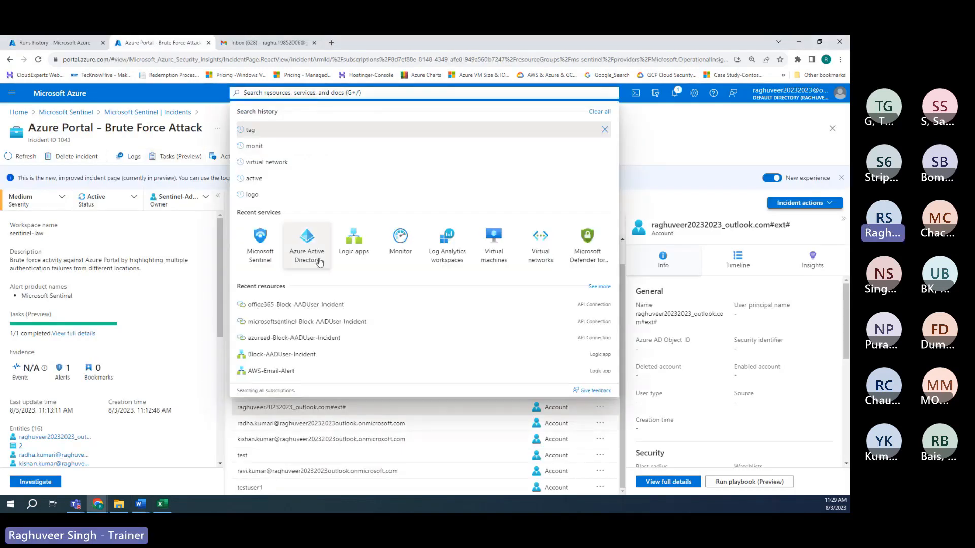
pyautogui.click(447, 245)
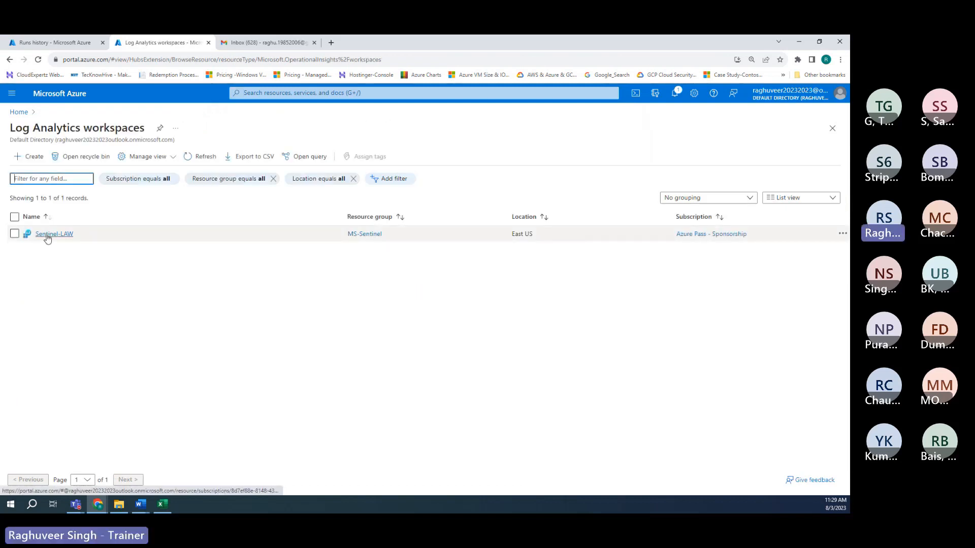
pyautogui.click(44, 235)
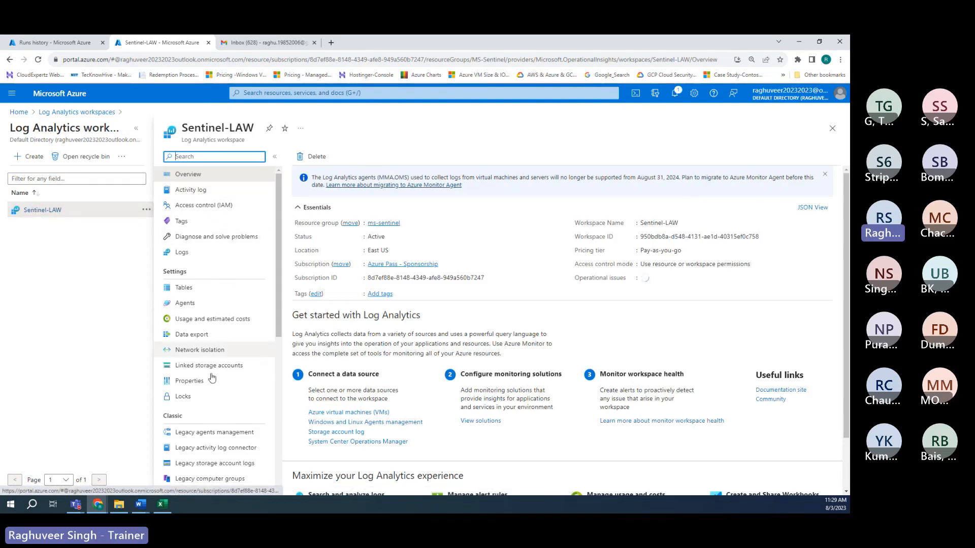
pyautogui.scroll(-4, 211, 305)
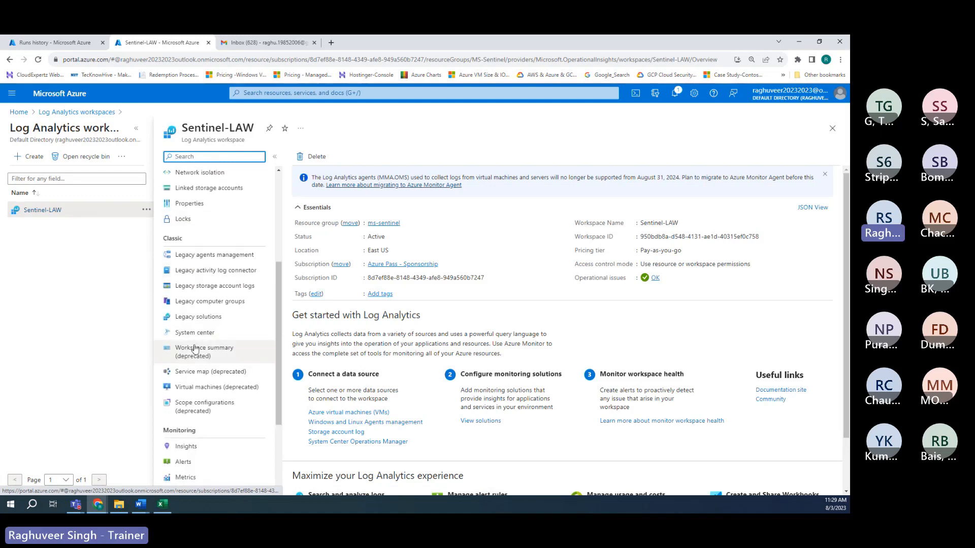
pyautogui.scroll(-3, 195, 349)
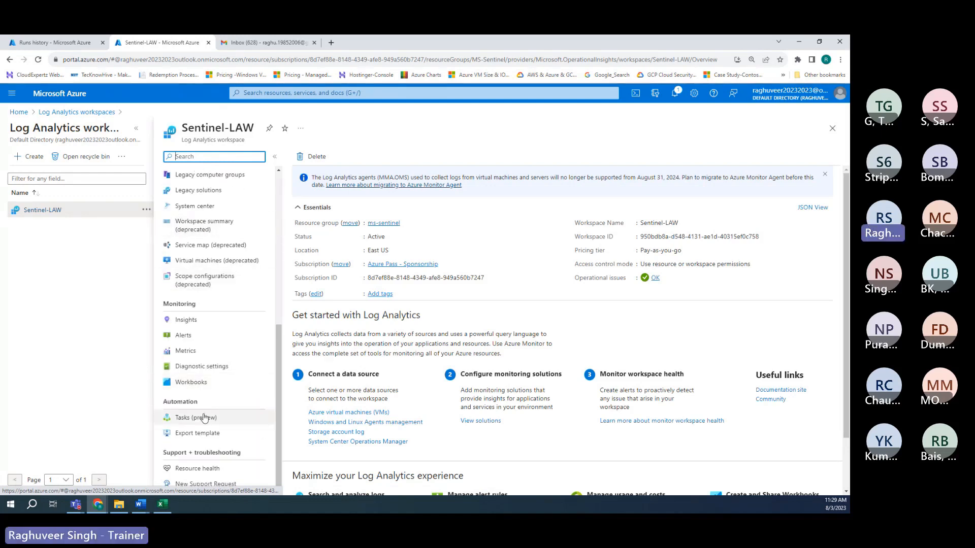
pyautogui.scroll(6, 205, 417)
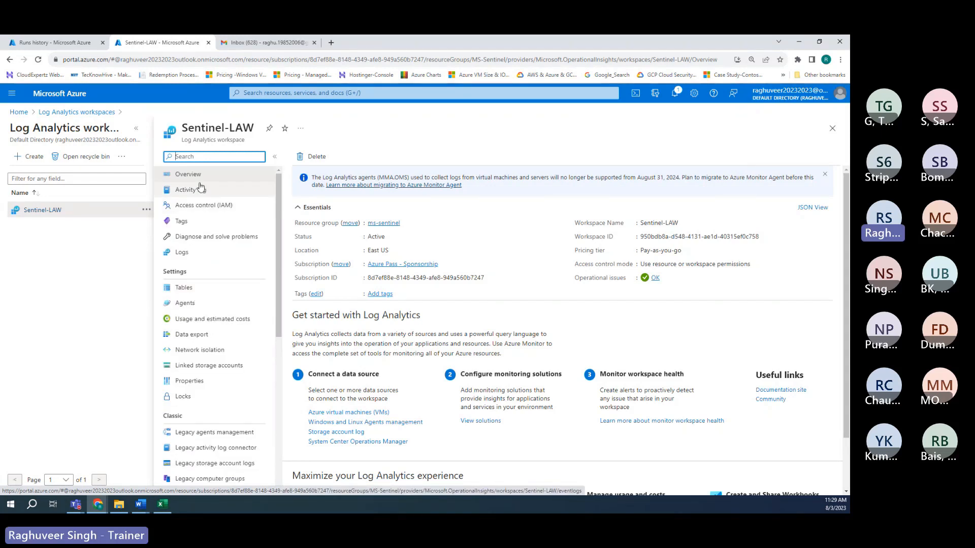
pyautogui.moveTo(638, 179); pyautogui.dragTo(680, 180)
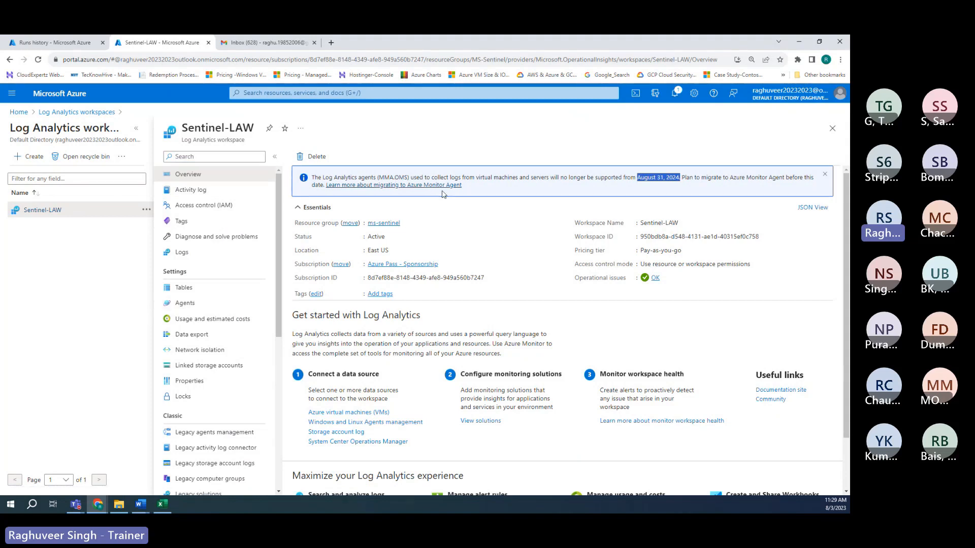
pyautogui.click(288, 93)
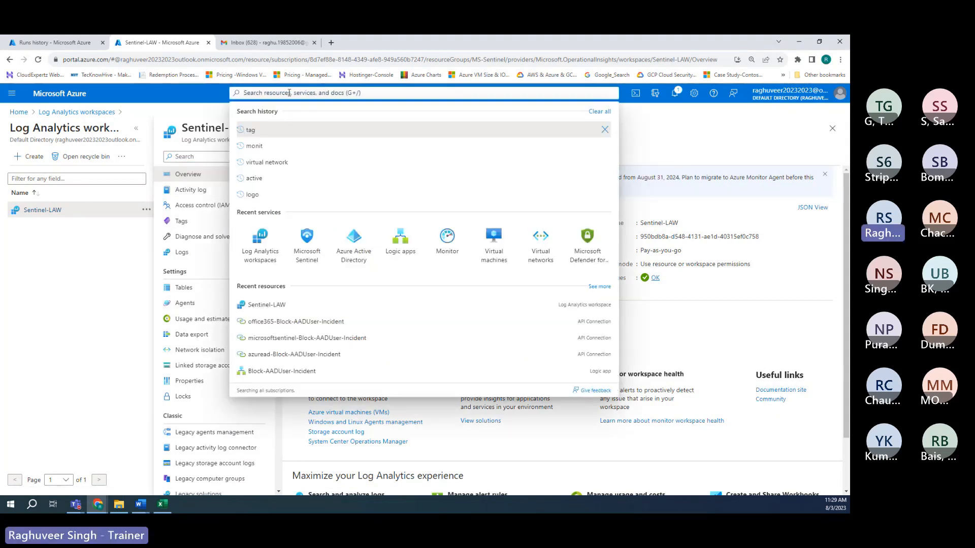
# - Search 'amon' to open Azure Monitor and go to its Key Vaults insights
pyautogui.write('amon')
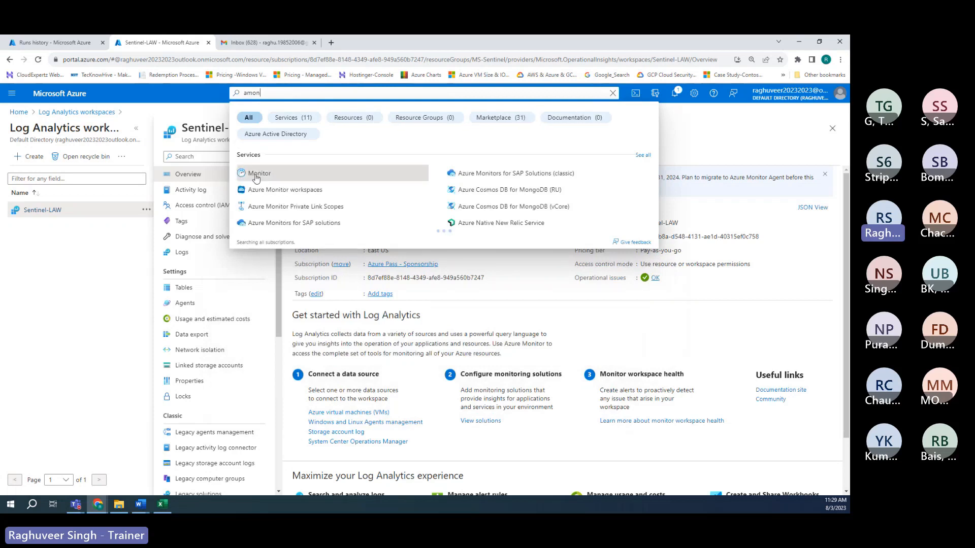
pyautogui.click(256, 175)
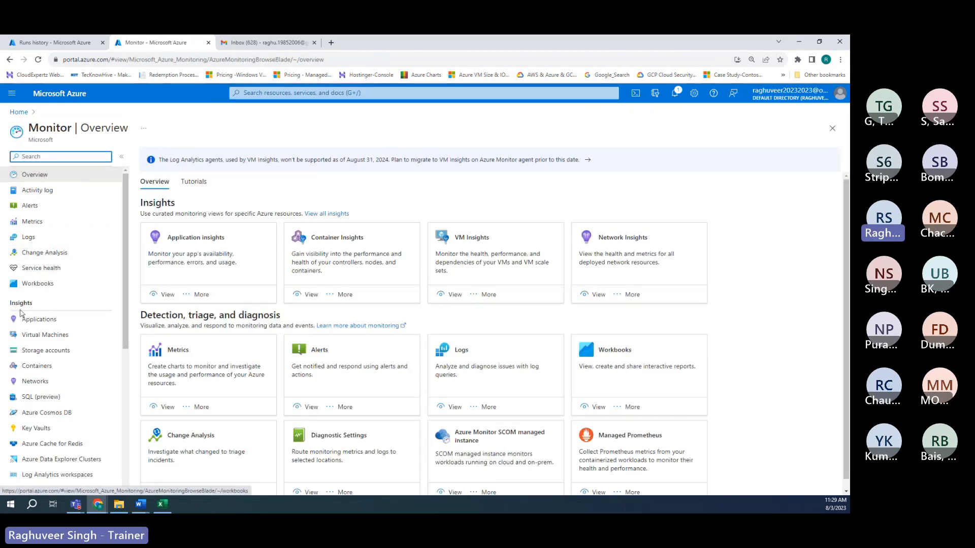
pyautogui.scroll(-2, 30, 356)
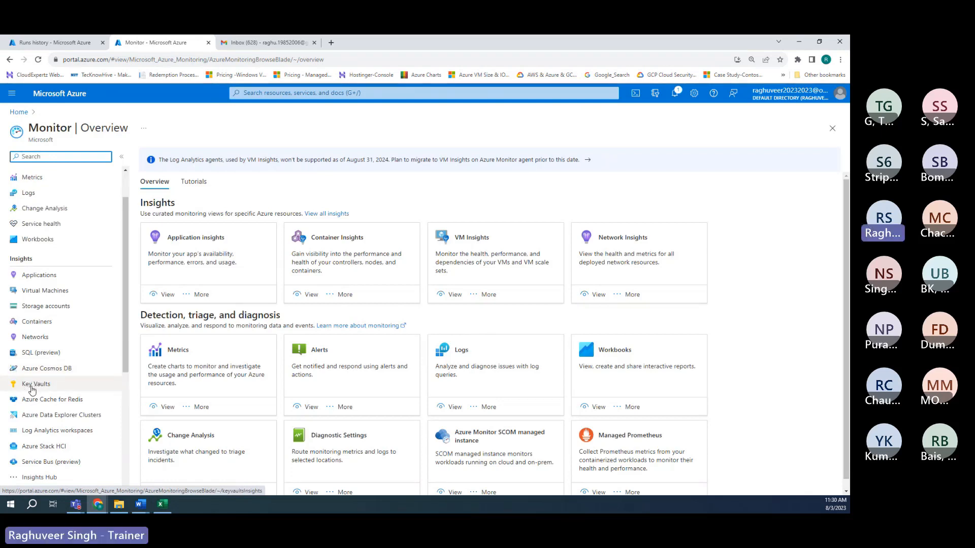
pyautogui.click(32, 386)
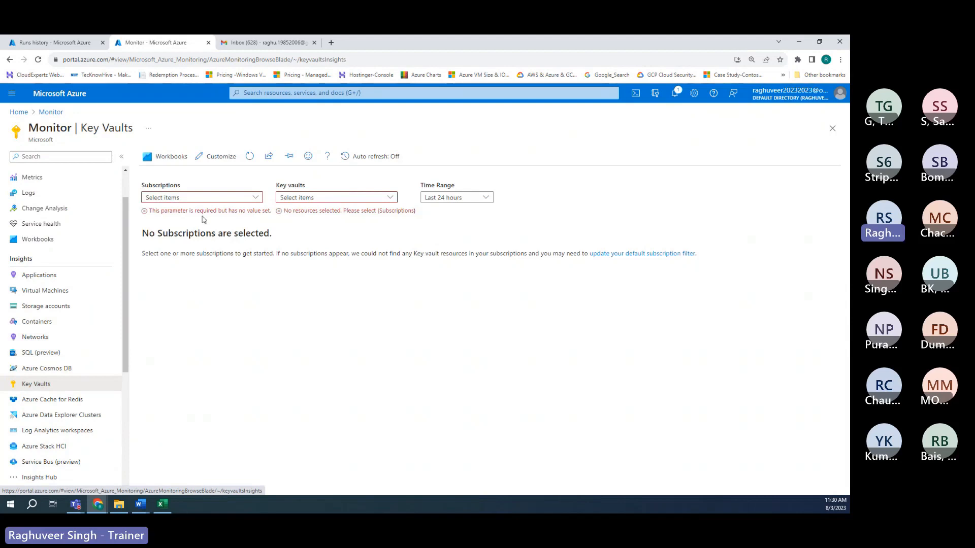
# - Set the Subscriptions filter to All, leave Key vaults unchosen, and review the insights page
pyautogui.click(198, 199)
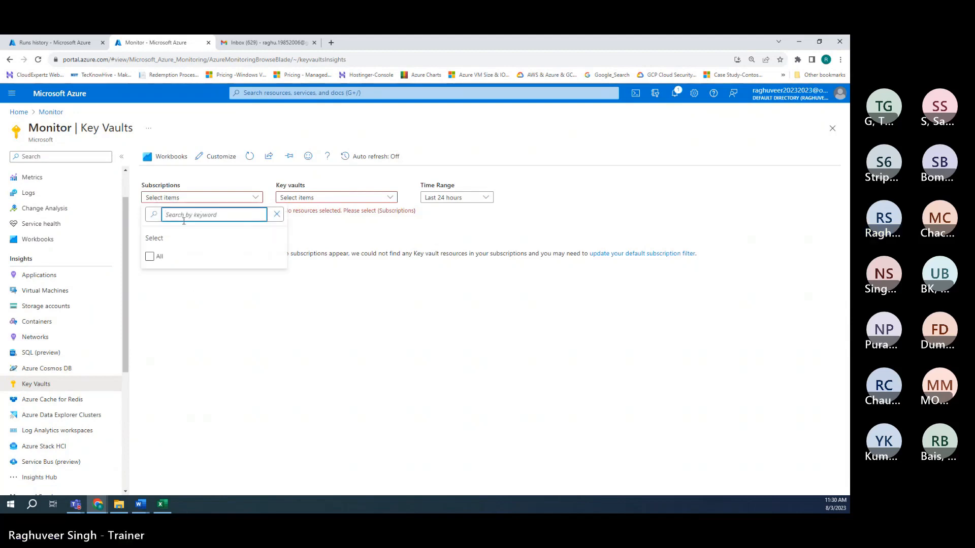
pyautogui.click(149, 256)
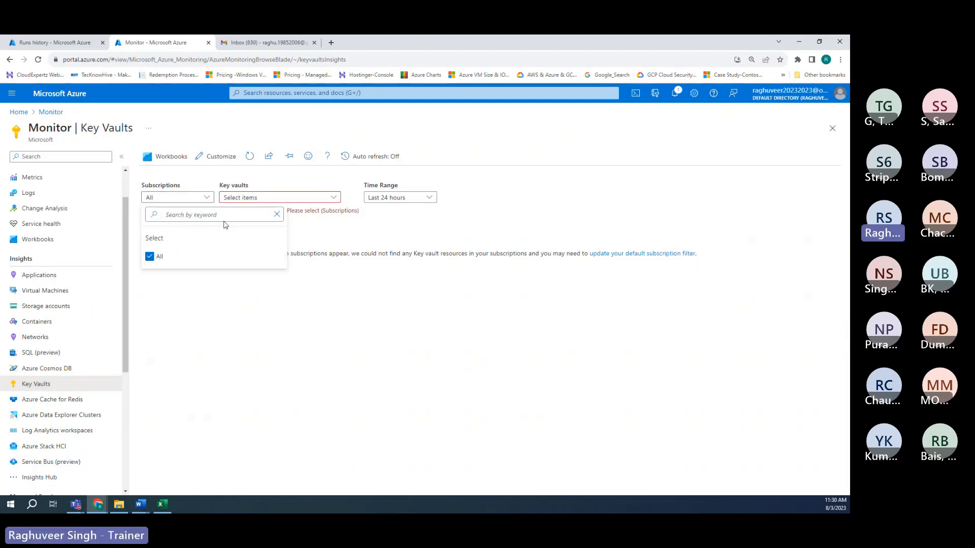
pyautogui.click(243, 200)
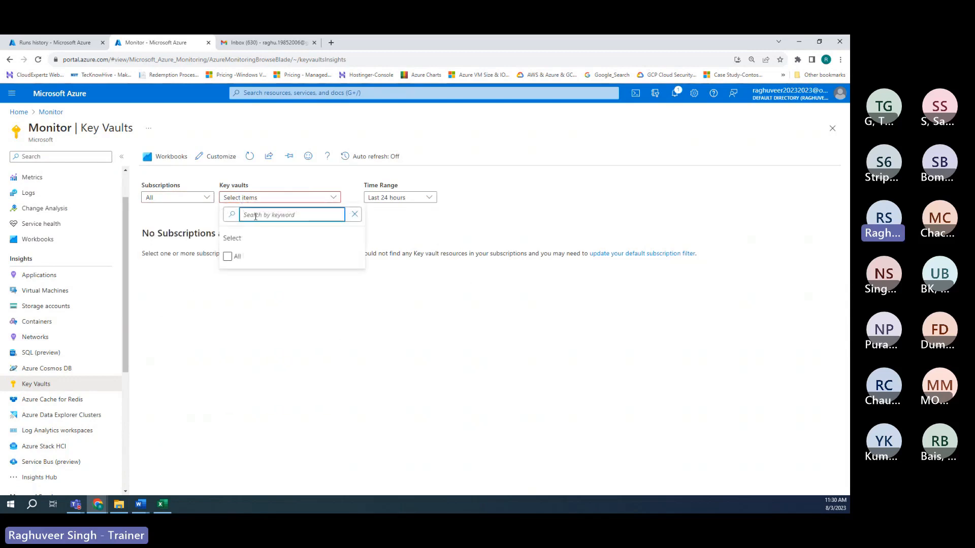
pyautogui.click(209, 275)
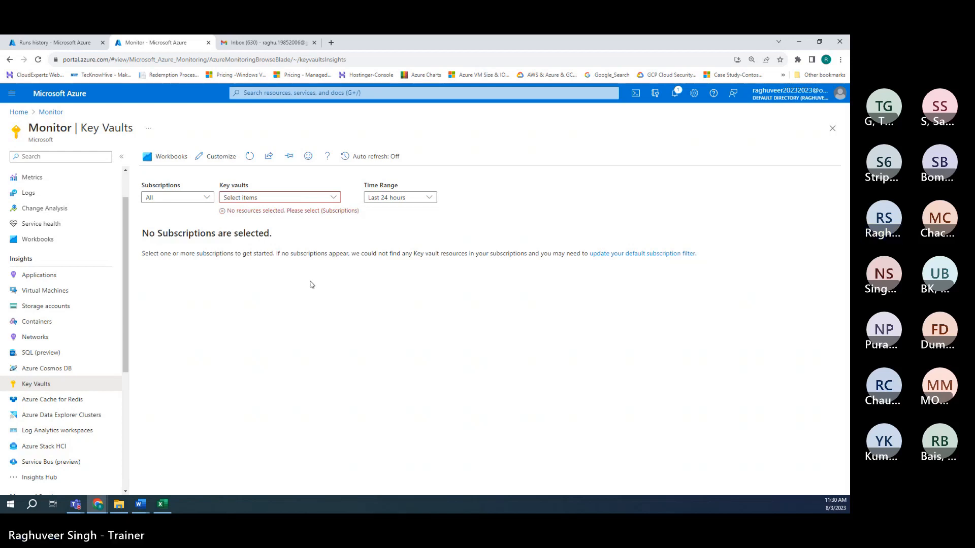
pyautogui.scroll(-4, 101, 325)
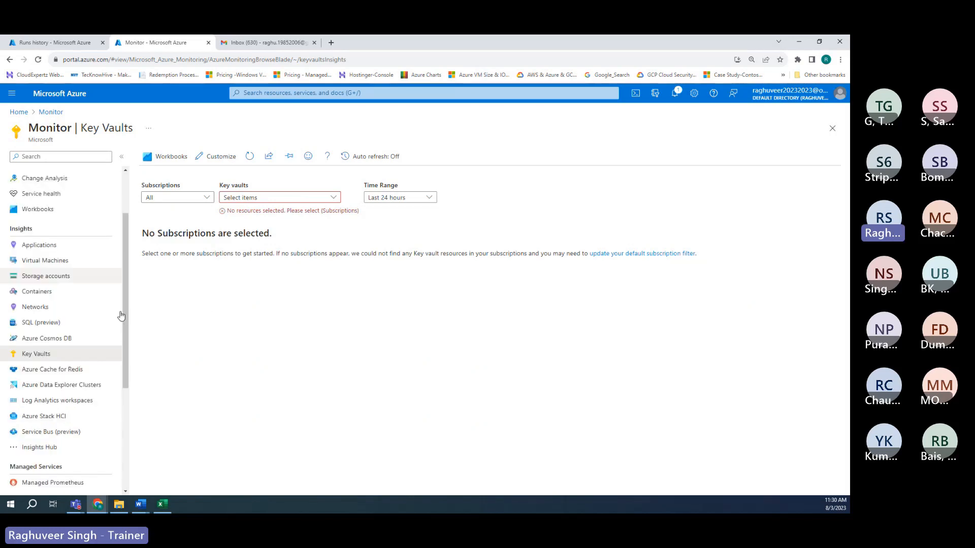
pyautogui.scroll(-2, 66, 337)
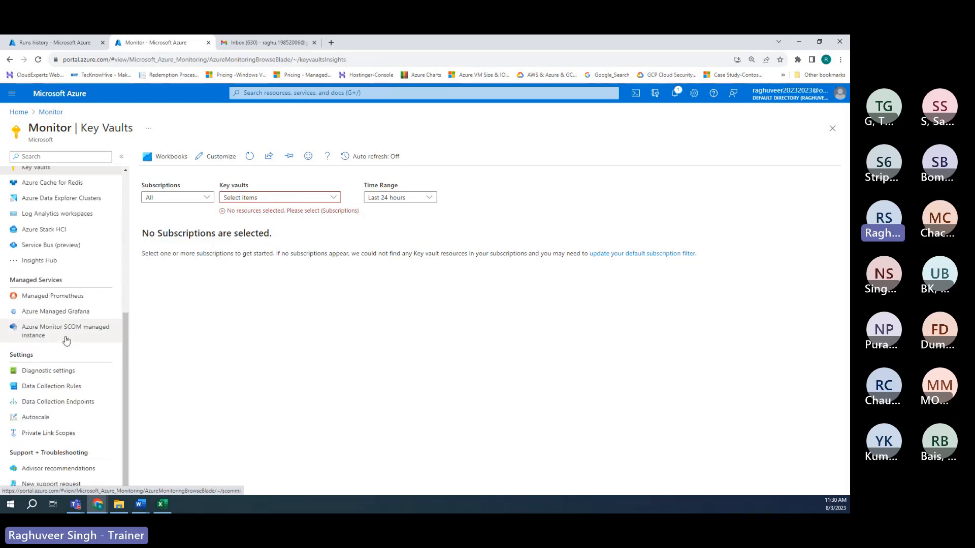
pyautogui.scroll(5, 50, 408)
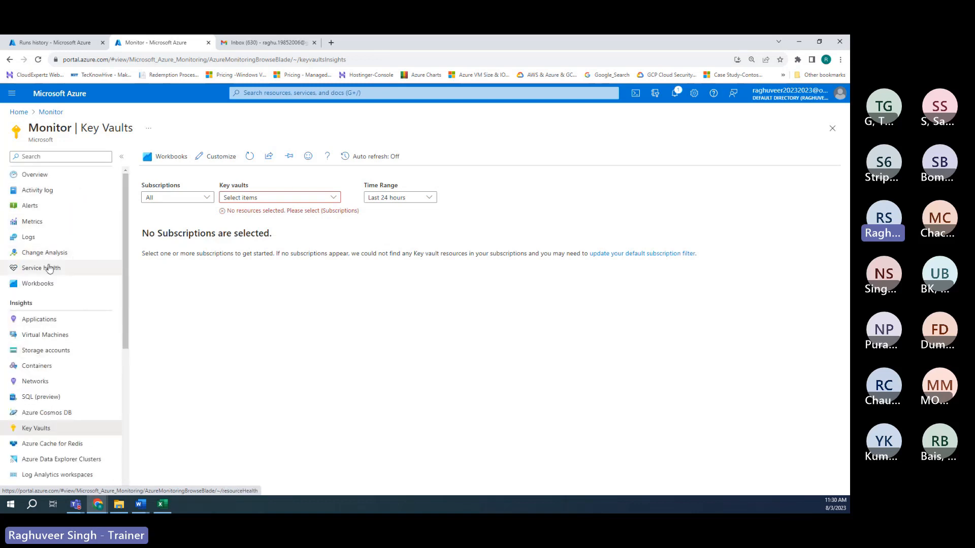
pyautogui.scroll(-3, 44, 366)
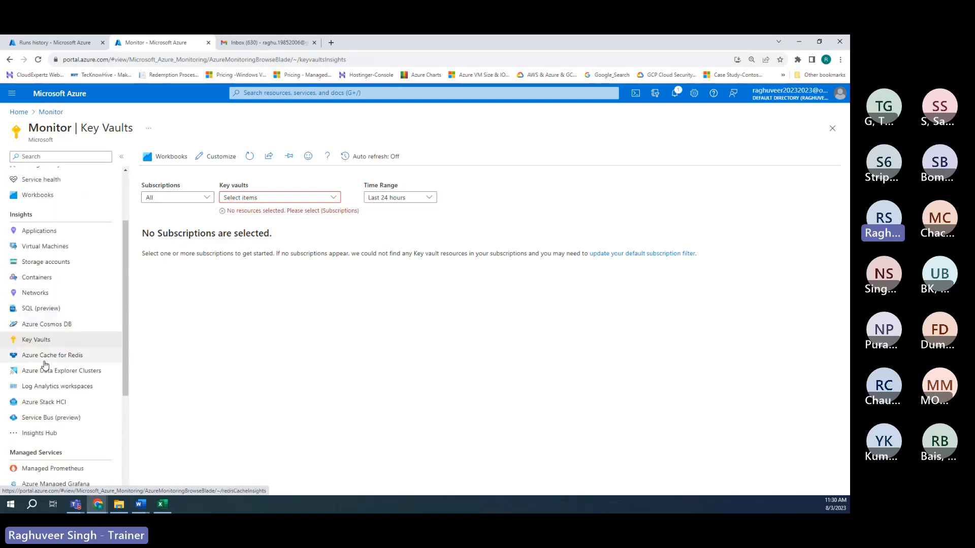
pyautogui.scroll(3, 41, 342)
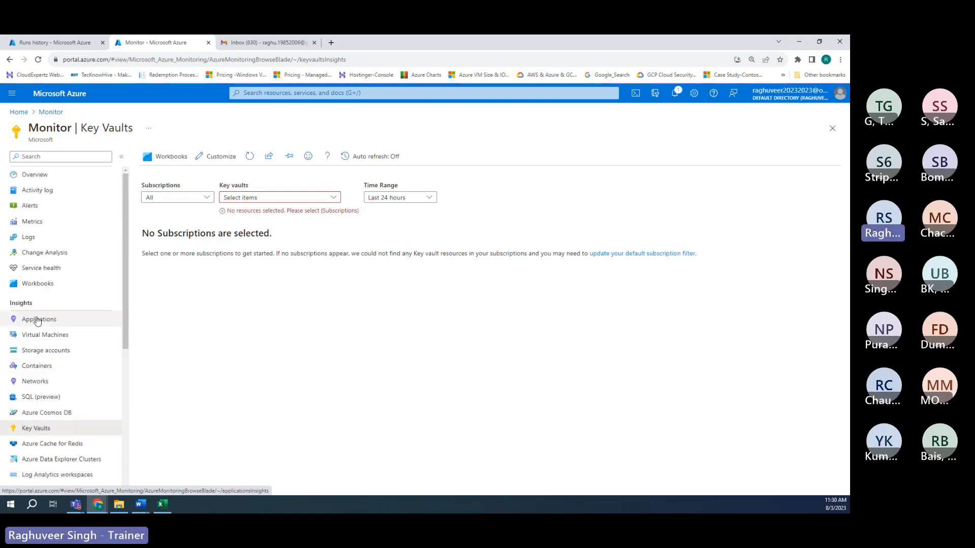
pyautogui.scroll(-5, 53, 327)
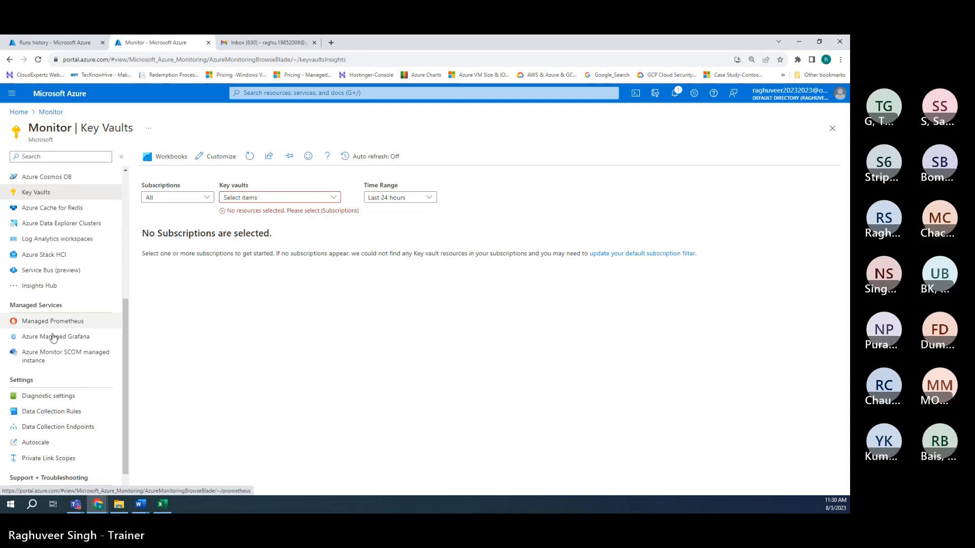
pyautogui.scroll(-1, 53, 330)
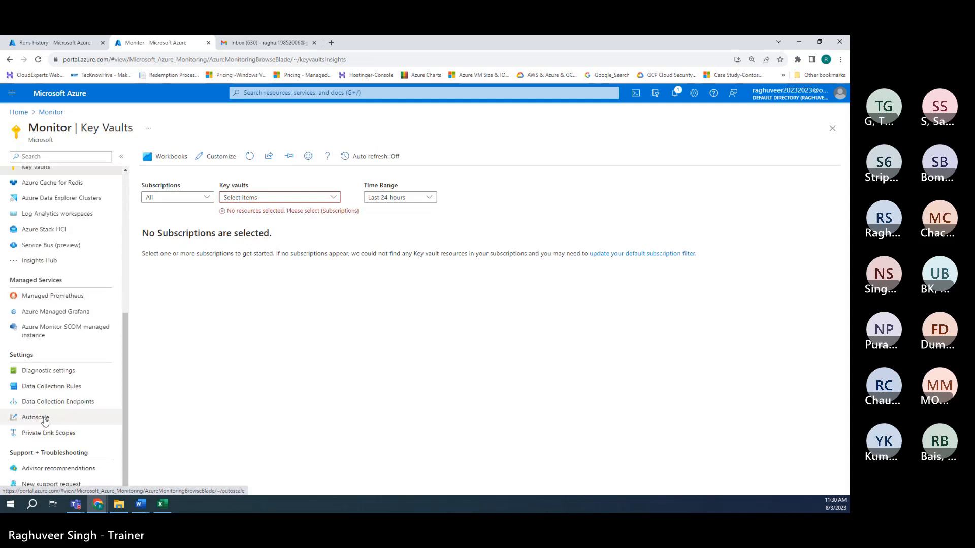
pyautogui.scroll(1, 41, 385)
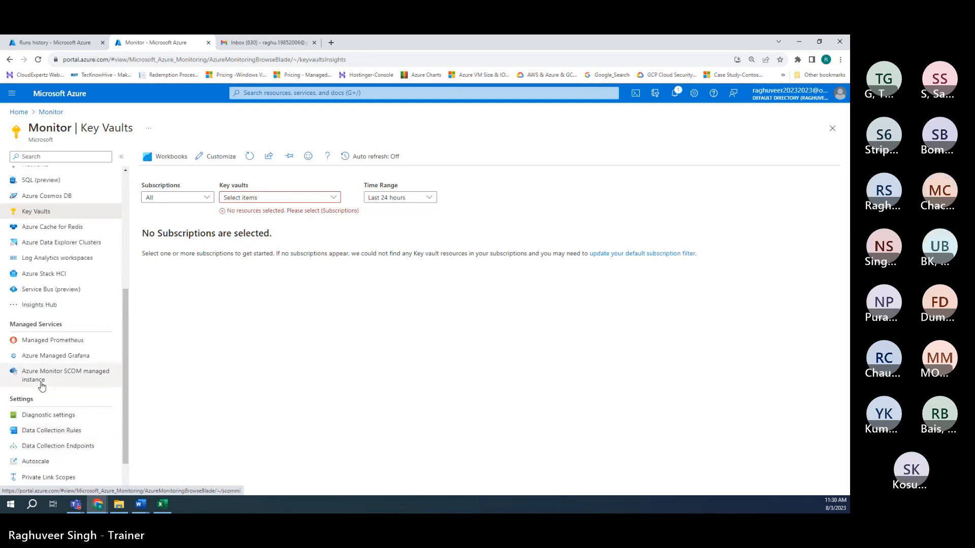
pyautogui.scroll(5, 41, 378)
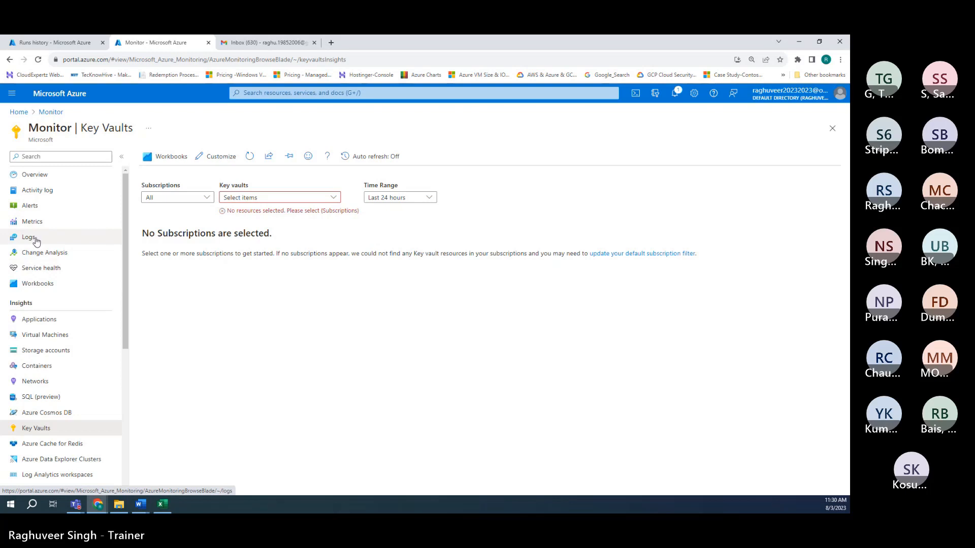
pyautogui.scroll(-1, 37, 272)
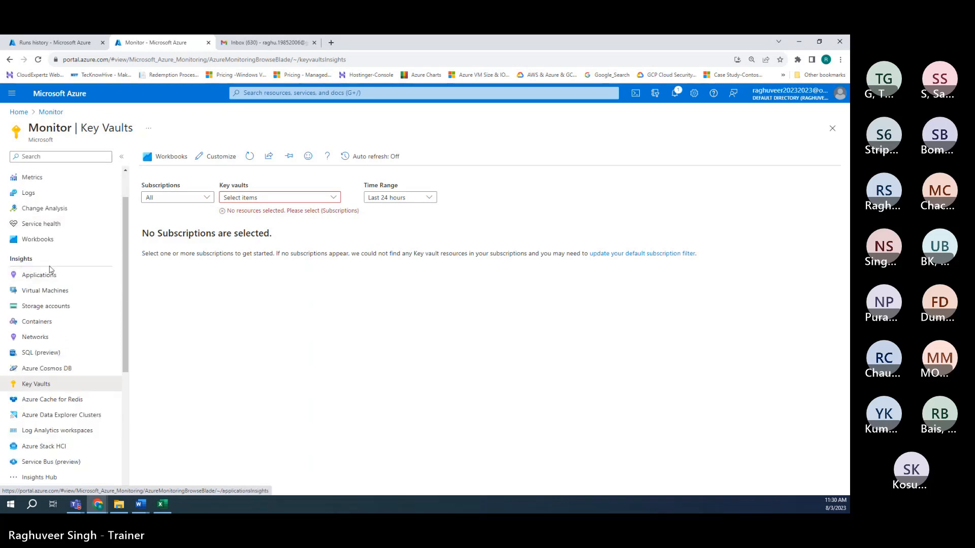
pyautogui.scroll(-1, 55, 269)
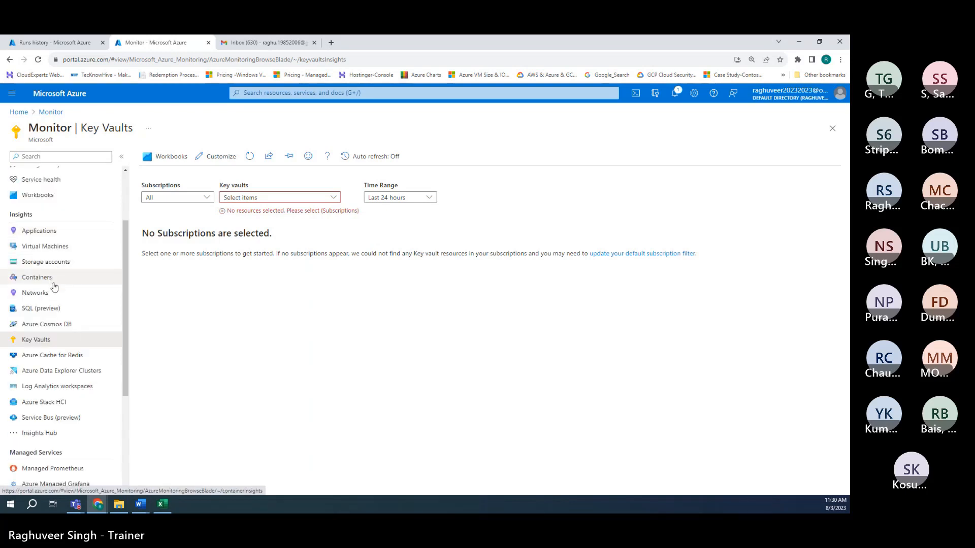
pyautogui.scroll(-1, 54, 313)
pyautogui.scroll(-3, 54, 313)
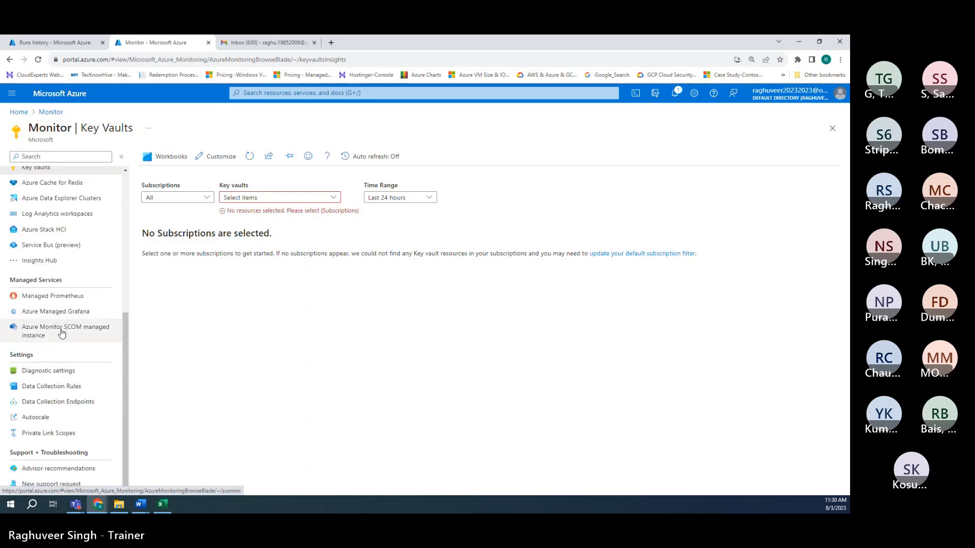
pyautogui.scroll(5, 50, 381)
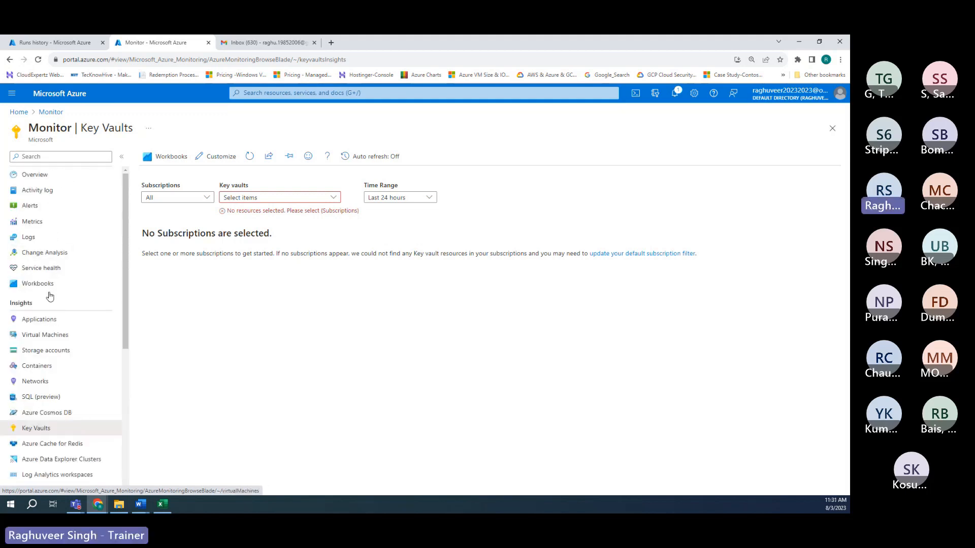
# - Open Monitor Logs, dismiss the Queries gallery, and point out the Sentinel-LAW scope
pyautogui.click(29, 237)
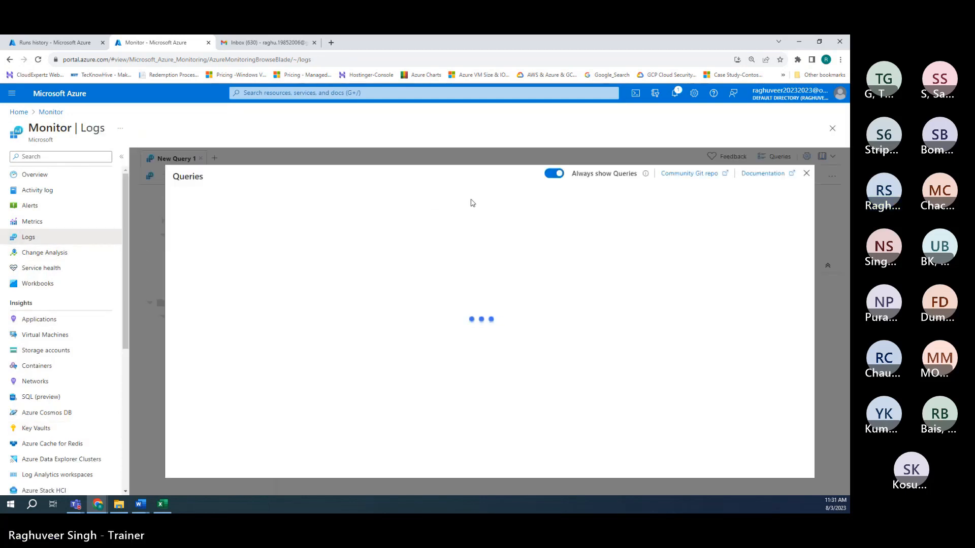
pyautogui.click(806, 173)
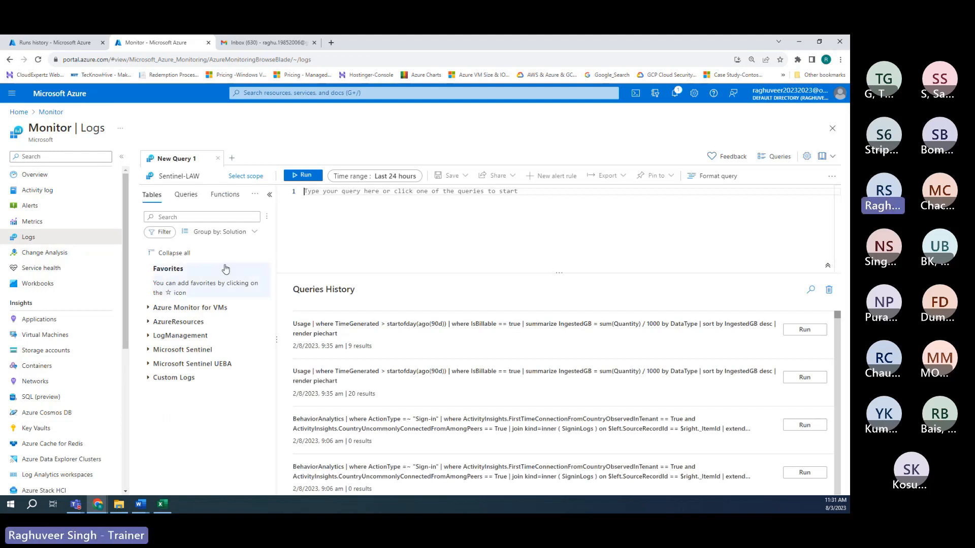
pyautogui.moveTo(166, 178); pyautogui.dragTo(206, 178)
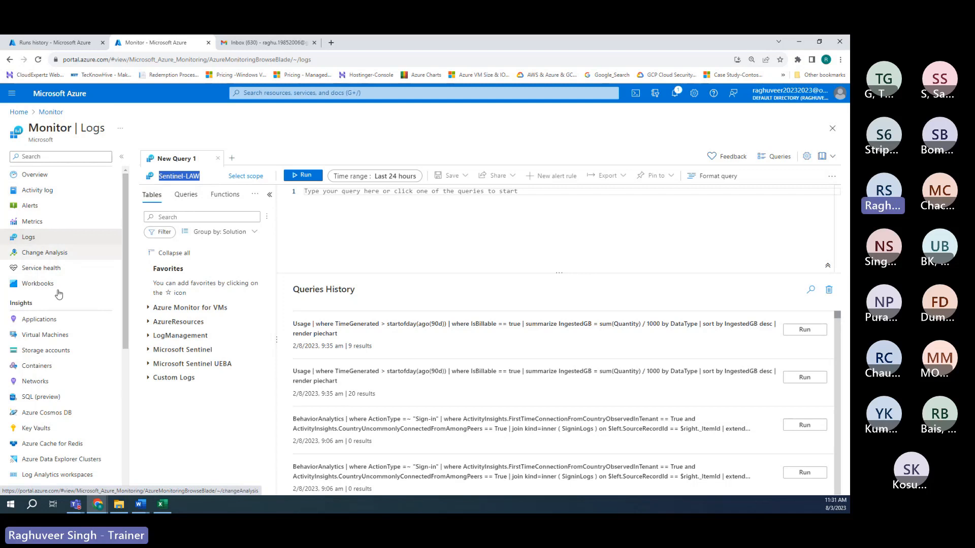
pyautogui.scroll(-3, 62, 279)
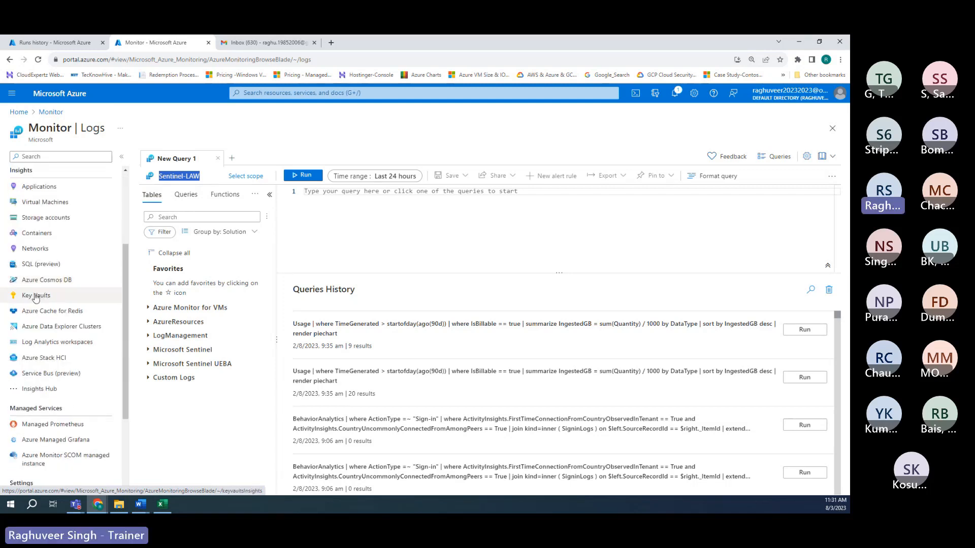
pyautogui.scroll(3, 42, 310)
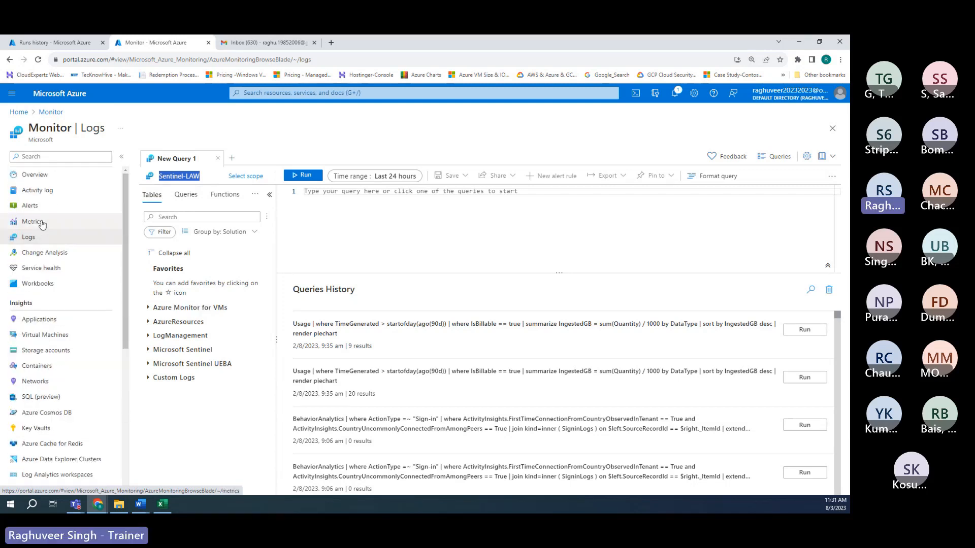
pyautogui.scroll(-4, 45, 331)
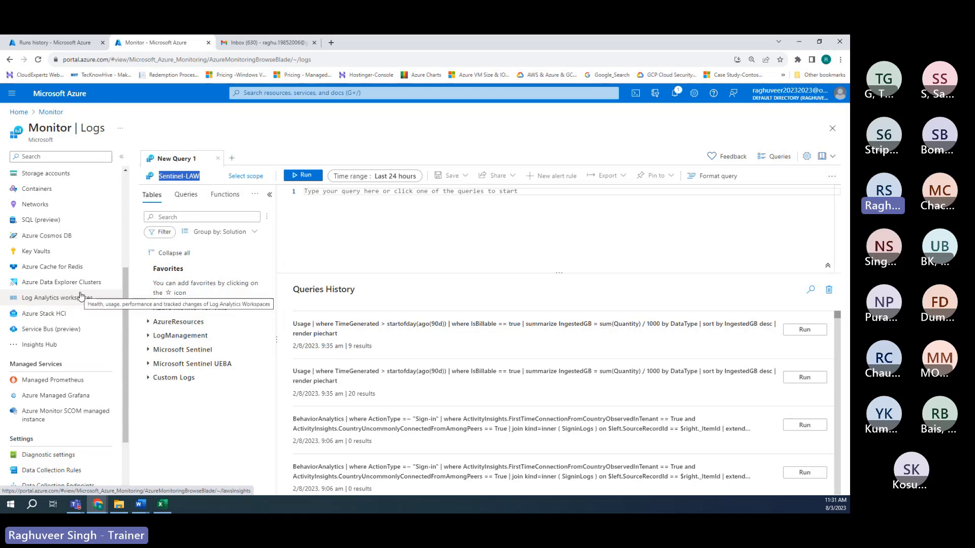
pyautogui.scroll(4, 90, 281)
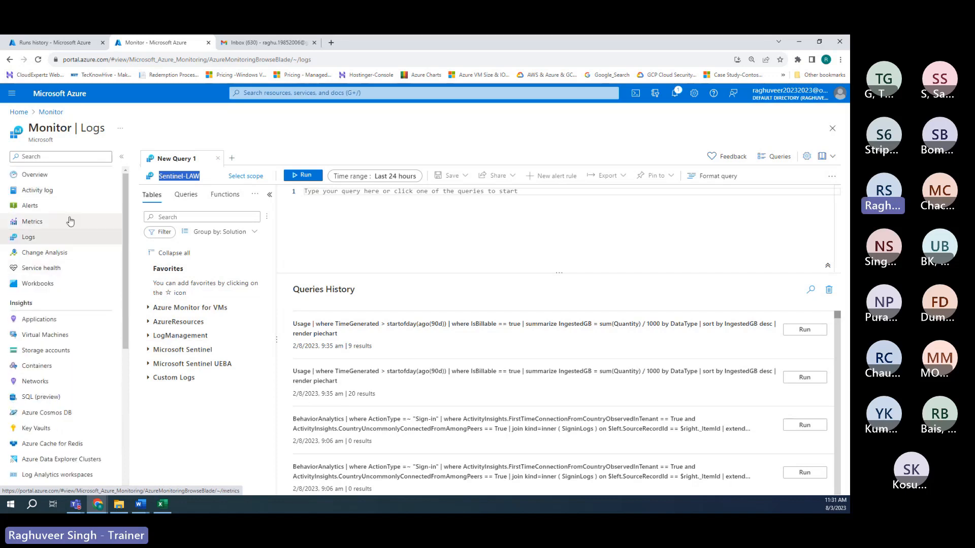
# - Open the Sentinel-LAW workspace's Tables page from the list of Log Analytics workspaces
pyautogui.click(264, 93)
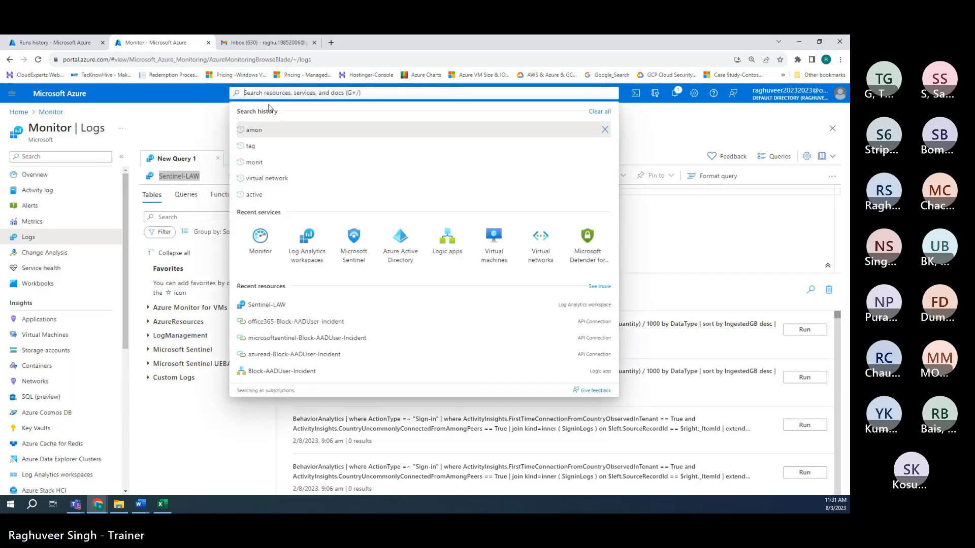
pyautogui.click(312, 241)
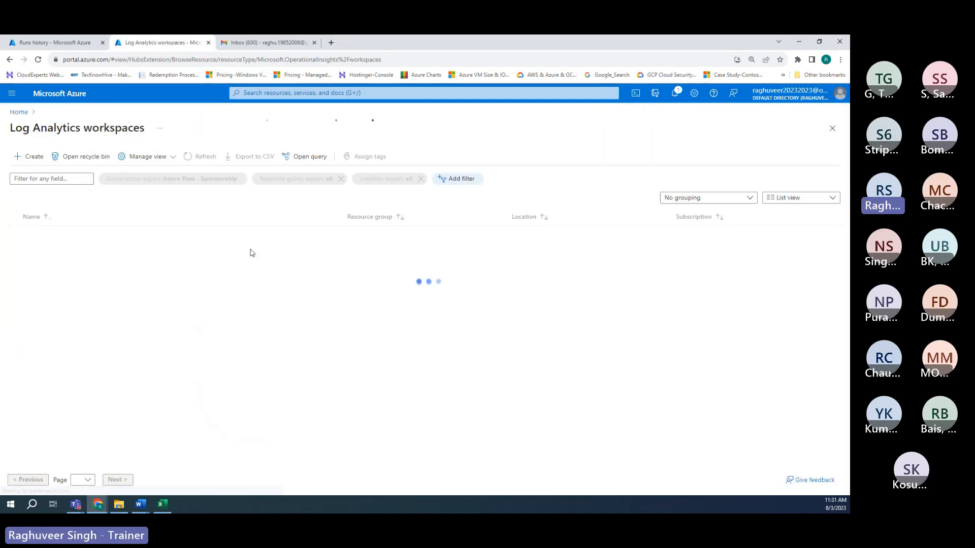
pyautogui.click(50, 233)
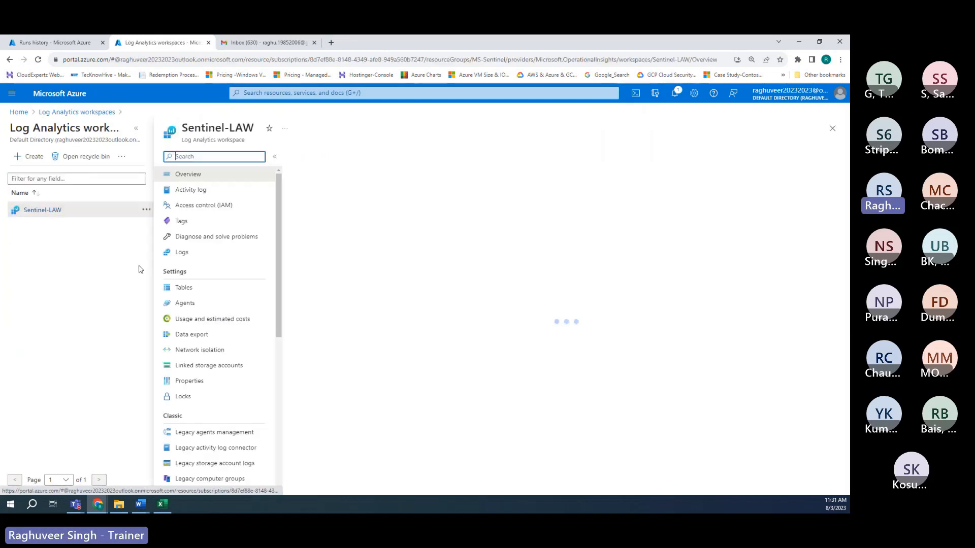
pyautogui.click(183, 287)
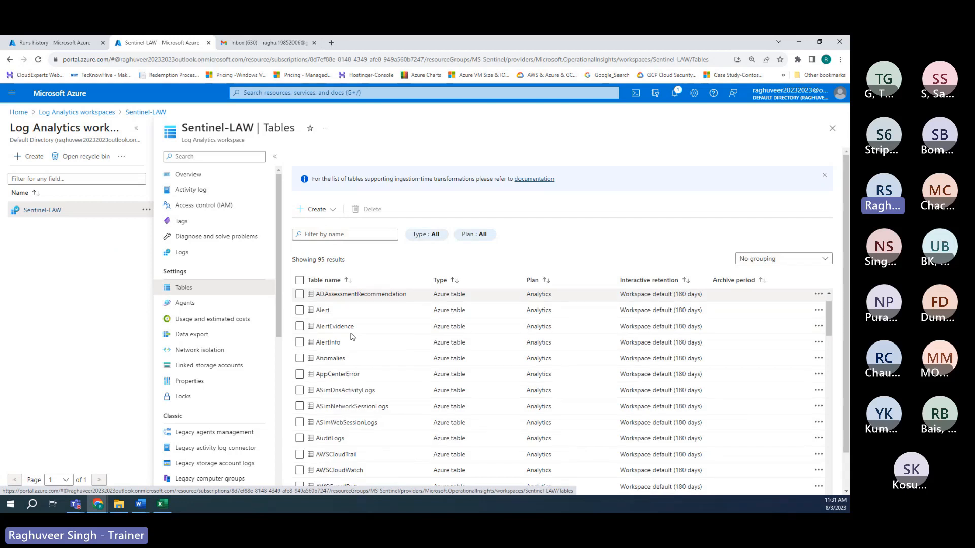
# - Scroll through the 95 tables on 180-day retention, then minimize everything to the desktop
pyautogui.scroll(1, 349, 351)
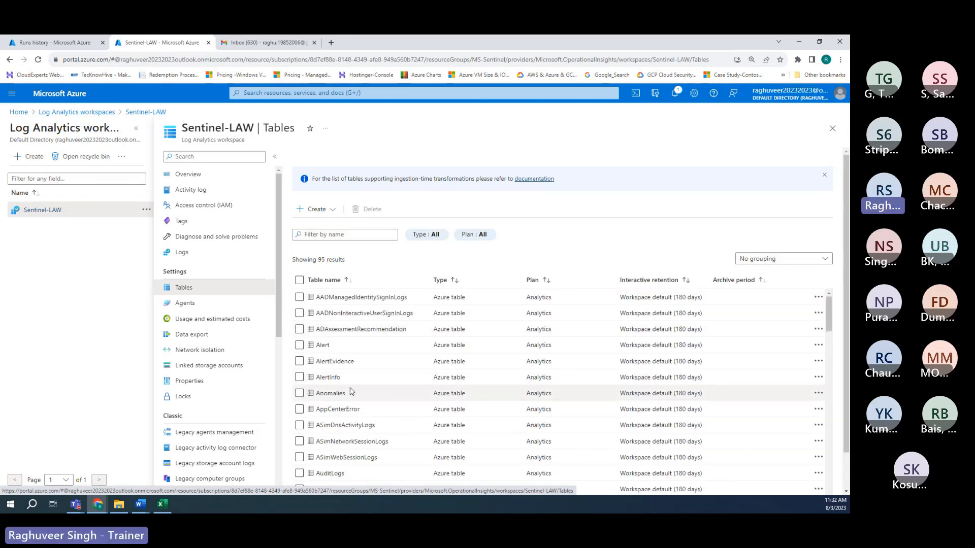
pyautogui.scroll(-3, 343, 430)
pyautogui.scroll(-20, 343, 430)
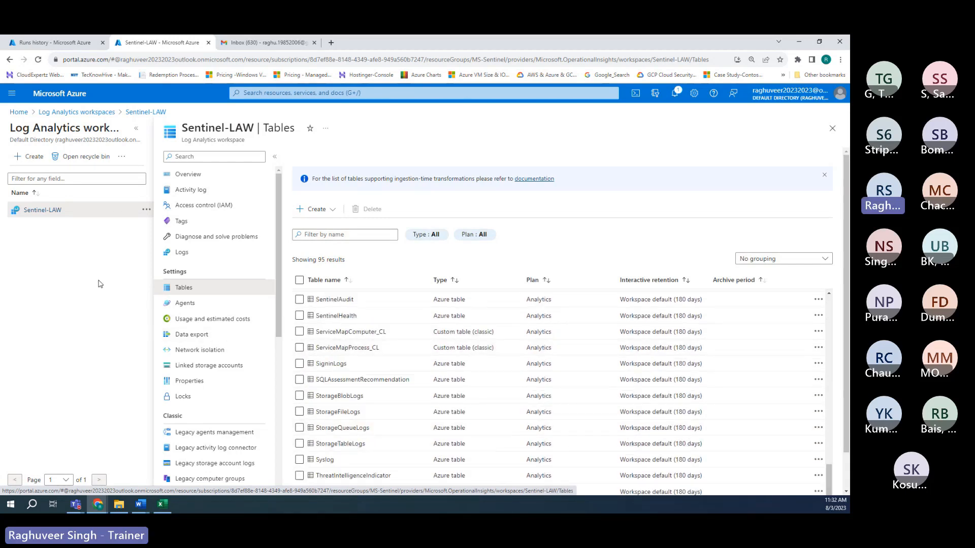
pyautogui.scroll(5, 343, 357)
pyautogui.scroll(12, 343, 357)
pyautogui.scroll(3, 343, 340)
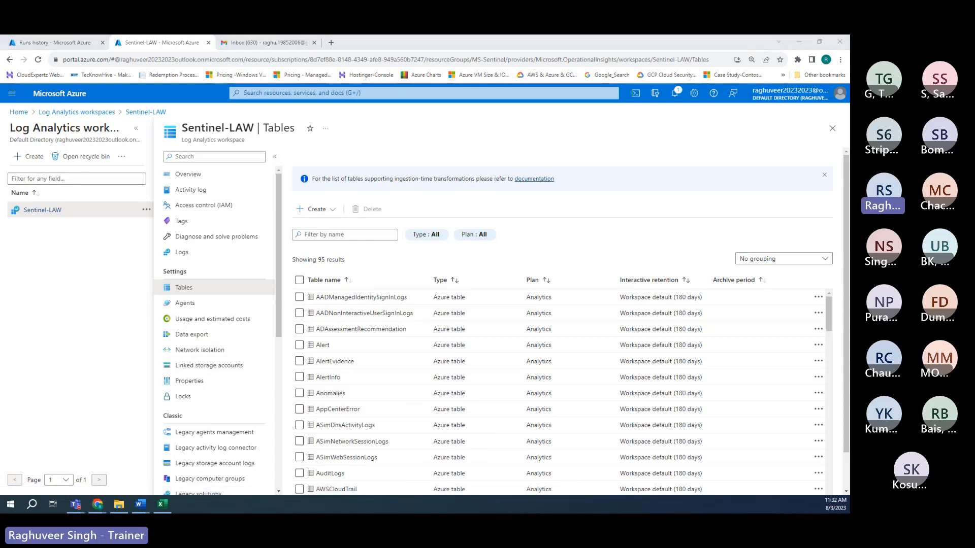
pyautogui.press('super+d')
pyautogui.press('super+d')
pyautogui.press('super+d')
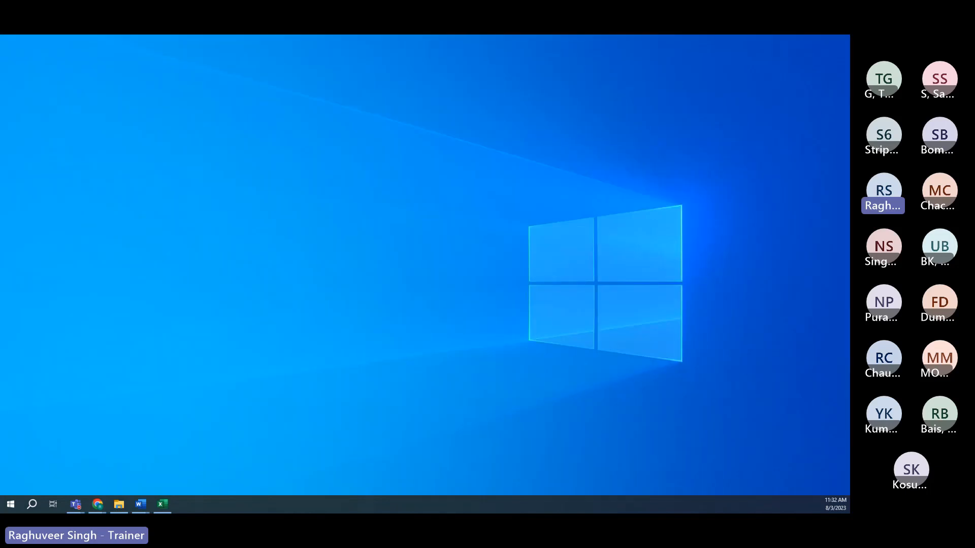
# - Restore the Chrome window with the Sentinel-LAW Tables list of 95 tables on 180-day retention
pyautogui.press('super+d')
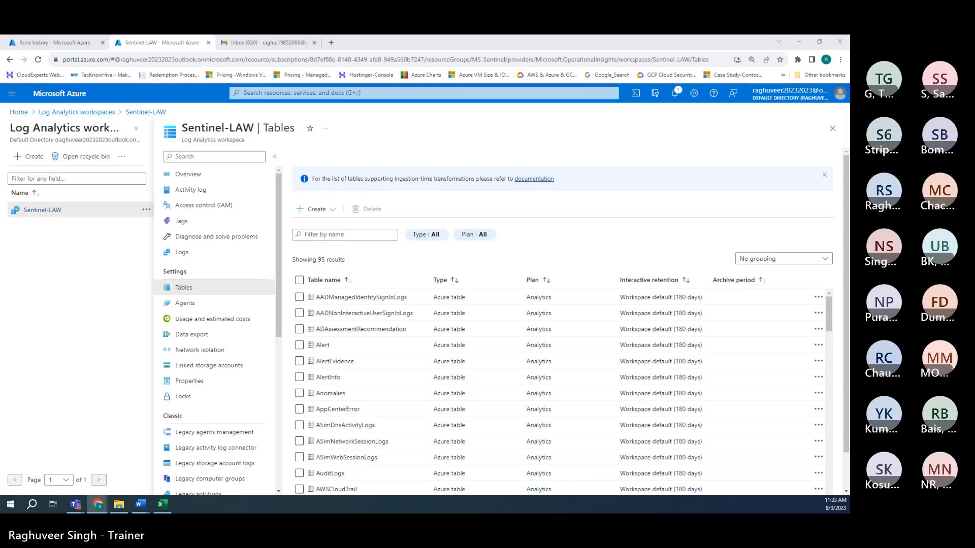
# - Load the 'Set up Microsoft Sentinel customer-managed key' article in a new tab, then switch to Teams
pyautogui.click(331, 43)
pyautogui.write('https://learn.microsoft.com/en-us/azure/sentinel/customer-managed-keys')
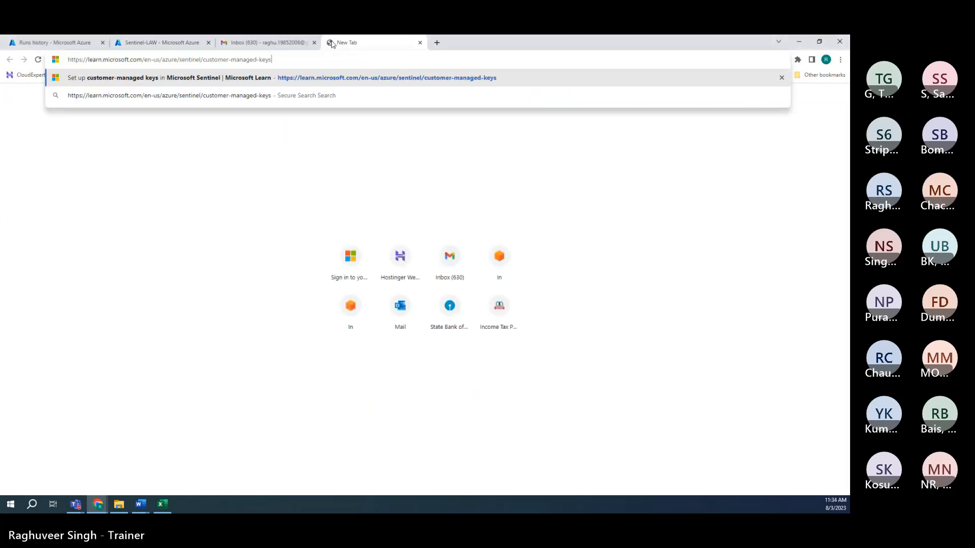
pyautogui.press('Return')
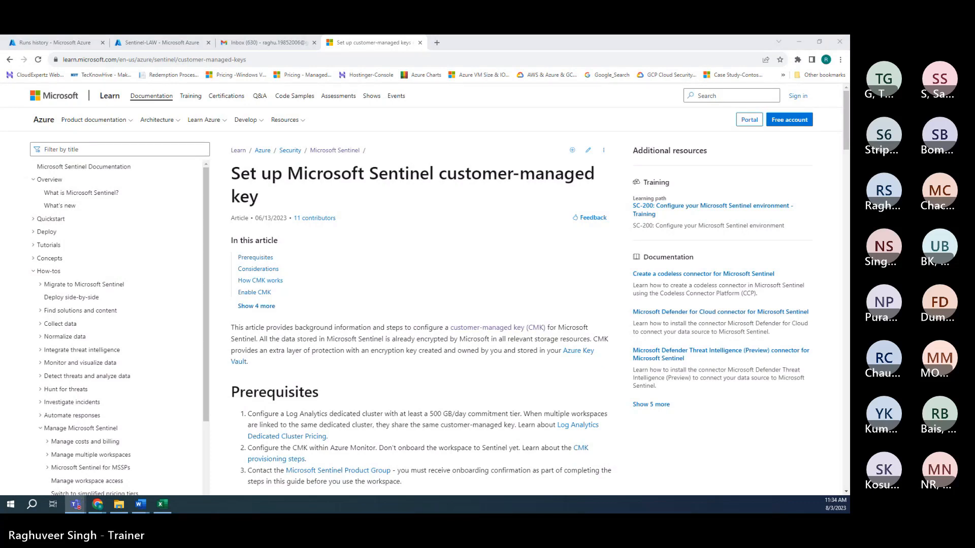
pyautogui.hotkey('alt', 'Tab')
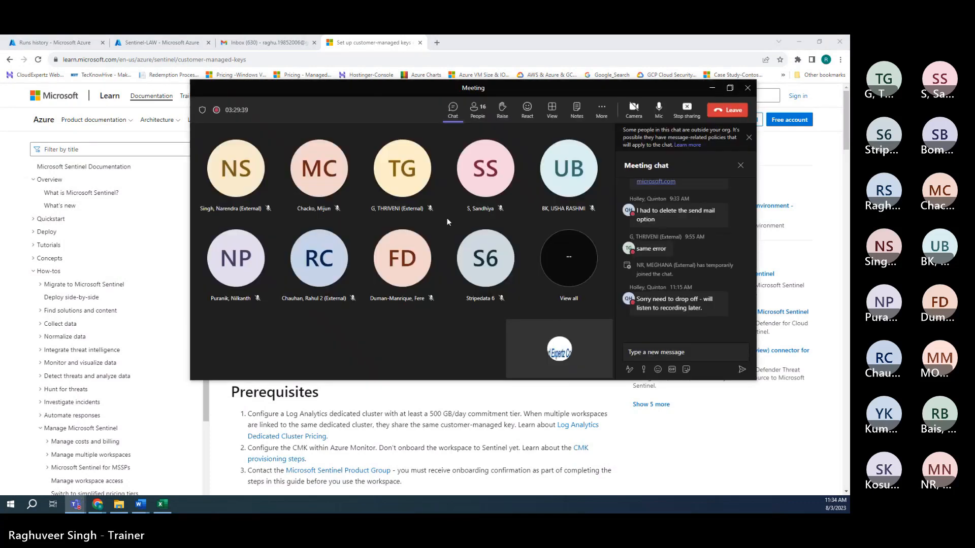
# - Post the customer-managed key article link in the meeting chat, unmute, and minimize the meeting
pyautogui.click(453, 110)
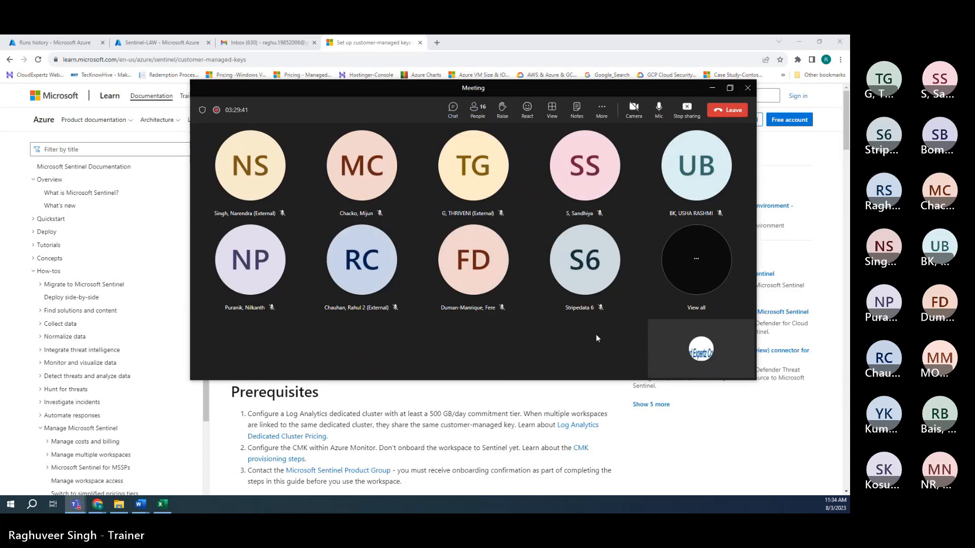
pyautogui.click(454, 110)
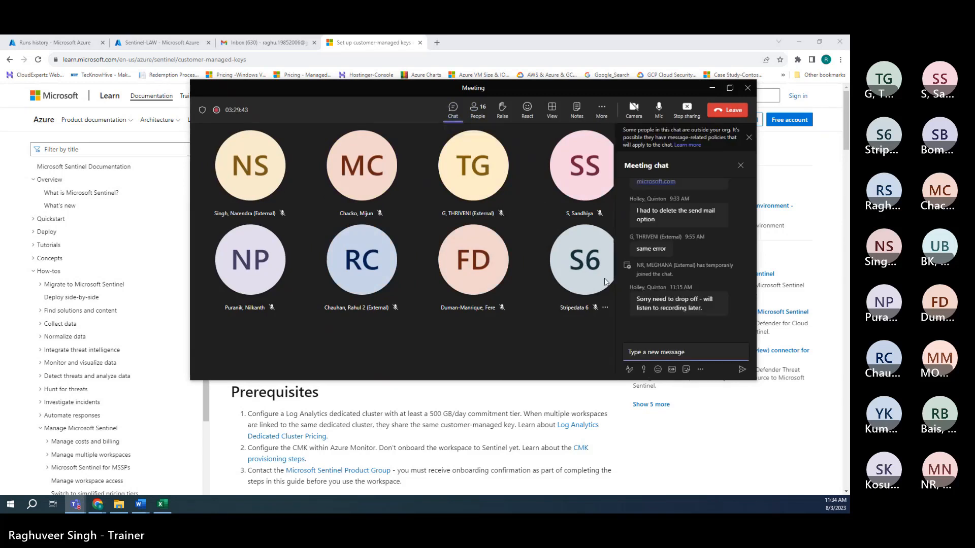
pyautogui.click(638, 351)
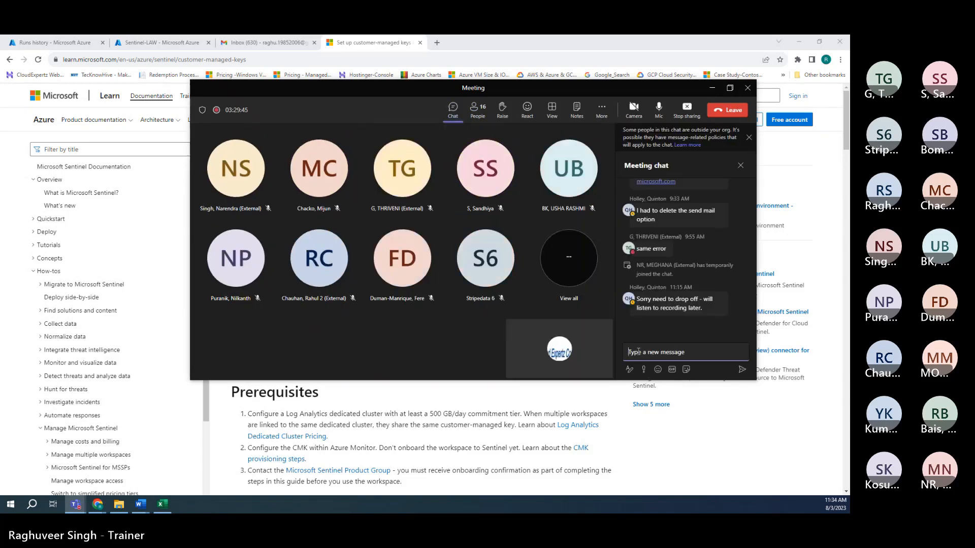
pyautogui.write('https://learn.microsoft.com/en-us/azure/sentinel/customer-managed-keys')
pyautogui.press('Return')
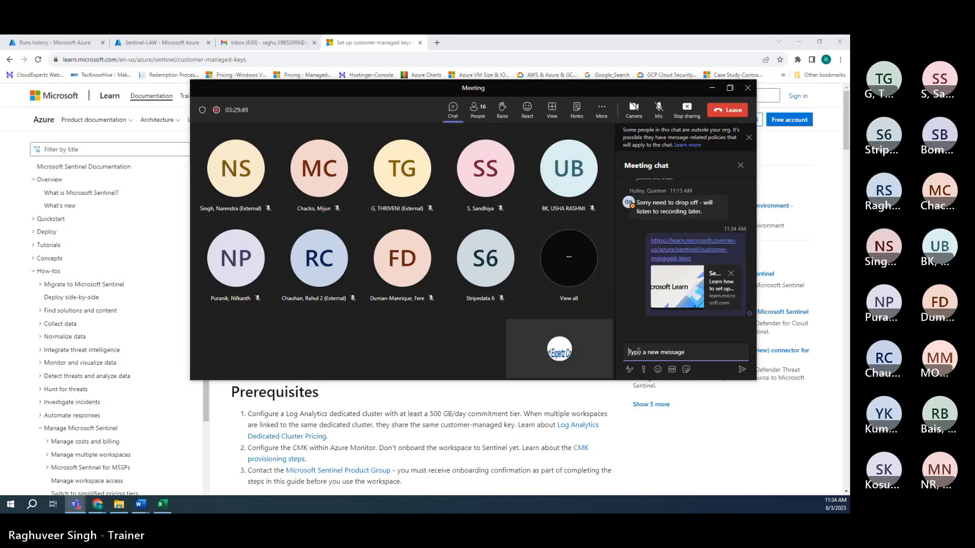
pyautogui.hotkey('ctrl', 'shift', 'm')
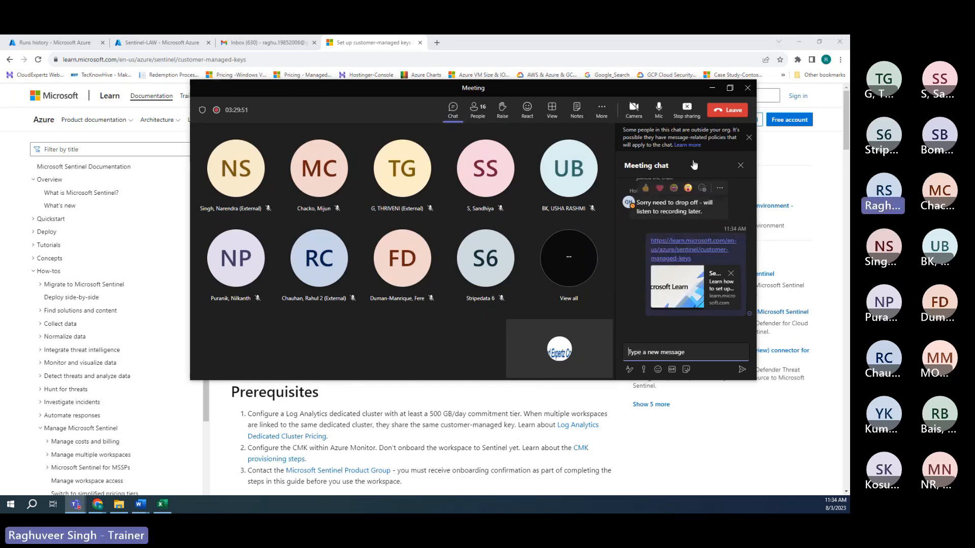
pyautogui.click(712, 89)
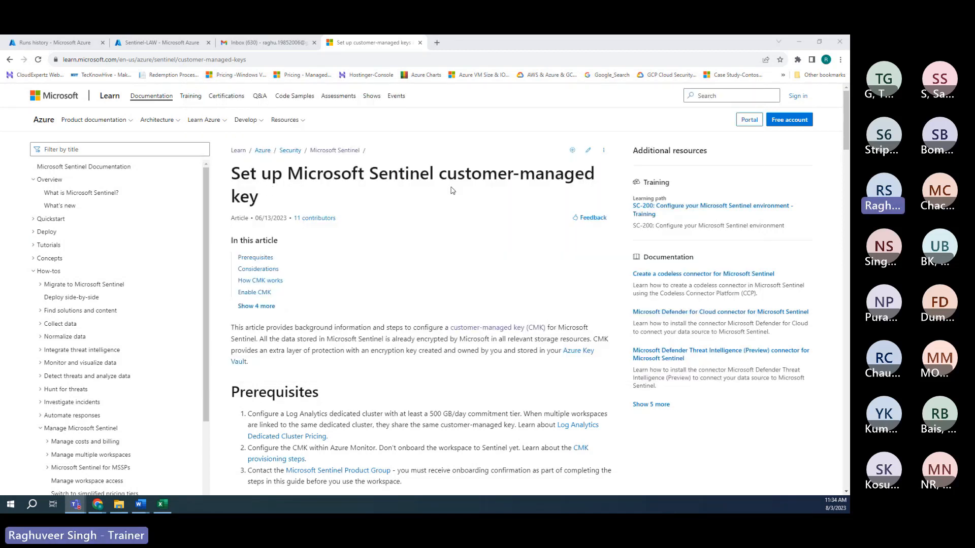
# - Highlight 'Sentinel', the storage resources phrase, 'Log Analytics' and 'configure the CMK settings' in the intro
pyautogui.scroll(-2, 482, 195)
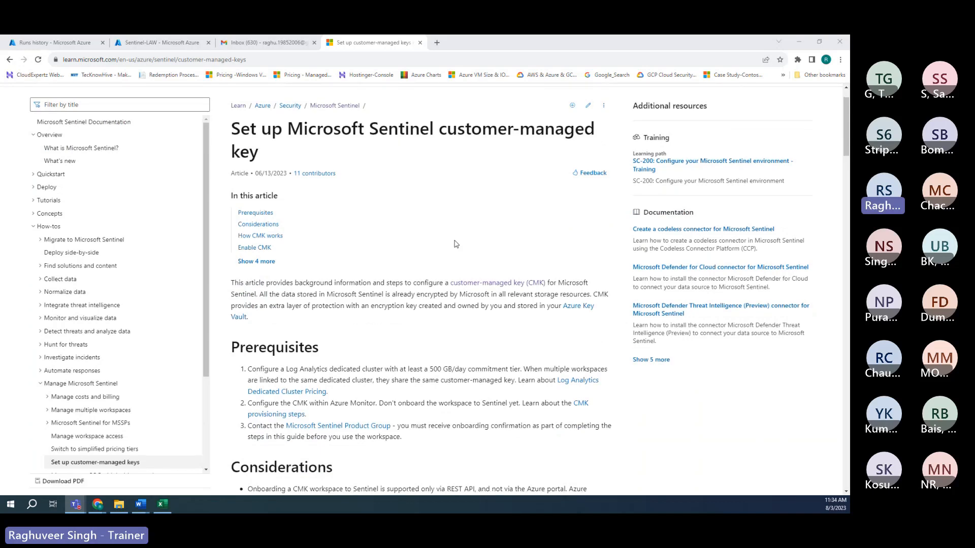
pyautogui.scroll(-5, 447, 249)
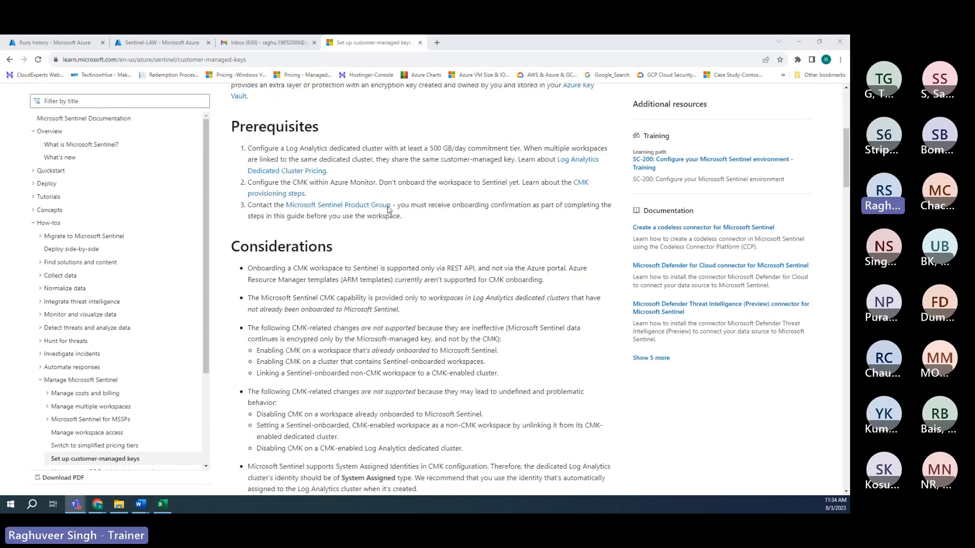
pyautogui.scroll(-5, 372, 268)
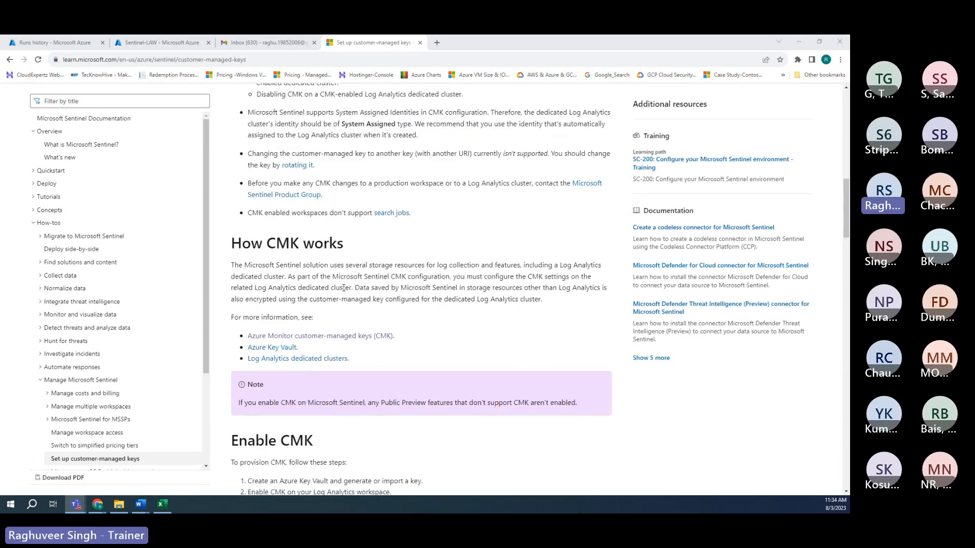
pyautogui.scroll(-2, 322, 291)
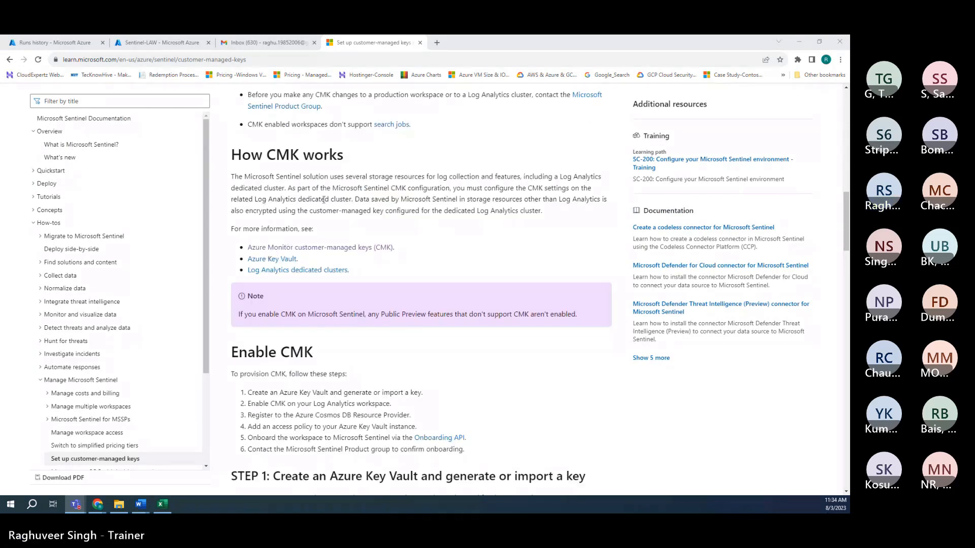
pyautogui.doubleClick(275, 178)
pyautogui.moveTo(307, 178); pyautogui.dragTo(495, 173)
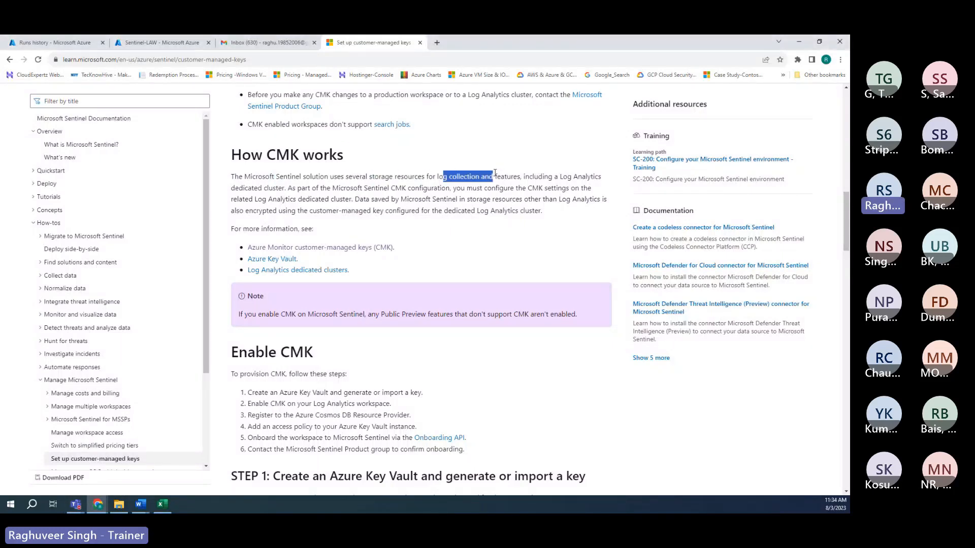
pyautogui.moveTo(560, 178); pyautogui.dragTo(585, 176)
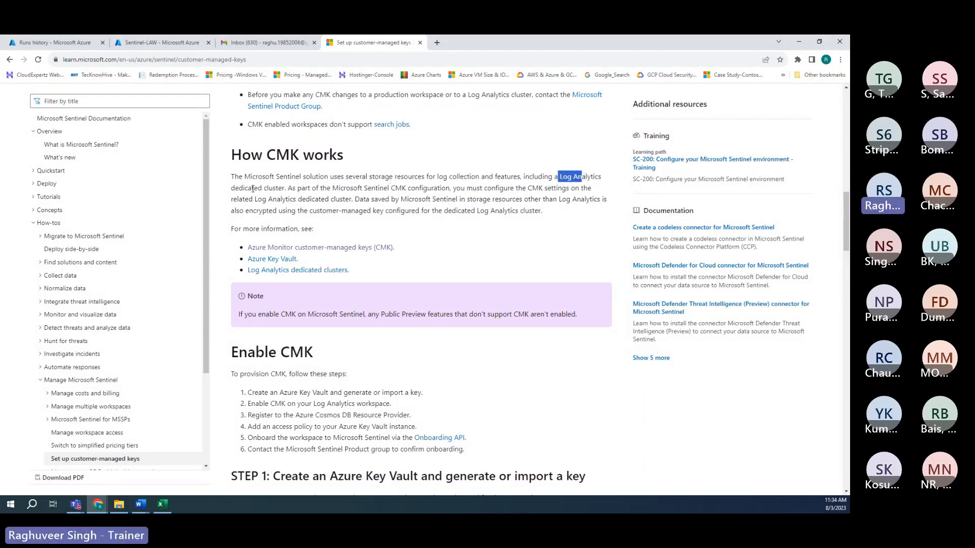
pyautogui.moveTo(353, 188); pyautogui.dragTo(570, 189)
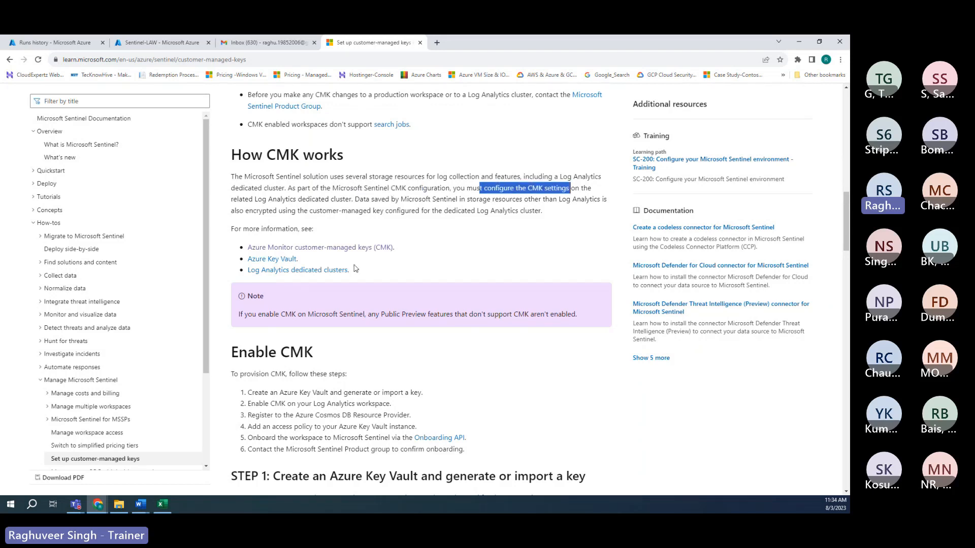
# - Jump to Prerequisites and highlight the 500 GB/day commitment requirement
pyautogui.scroll(-3, 383, 239)
pyautogui.scroll(7, 384, 238)
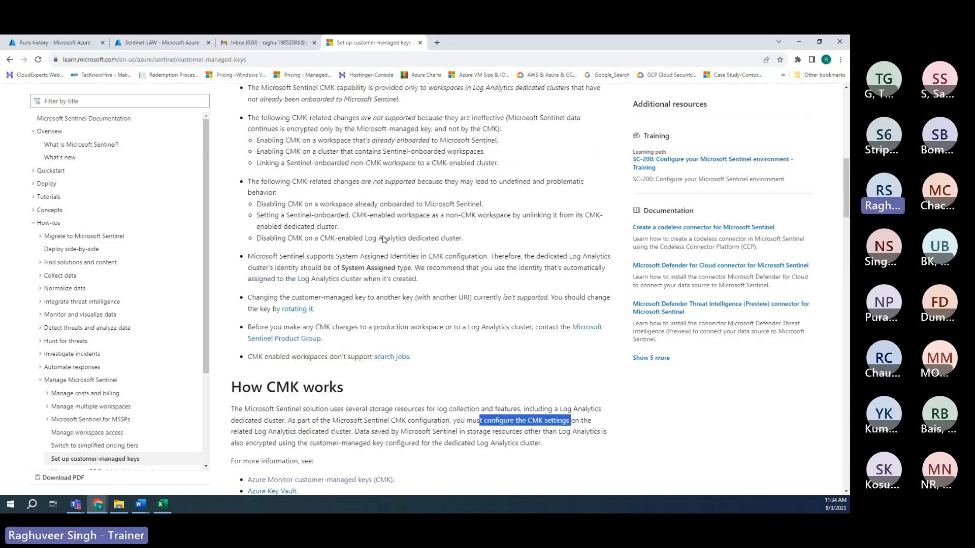
pyautogui.scroll(10, 383, 238)
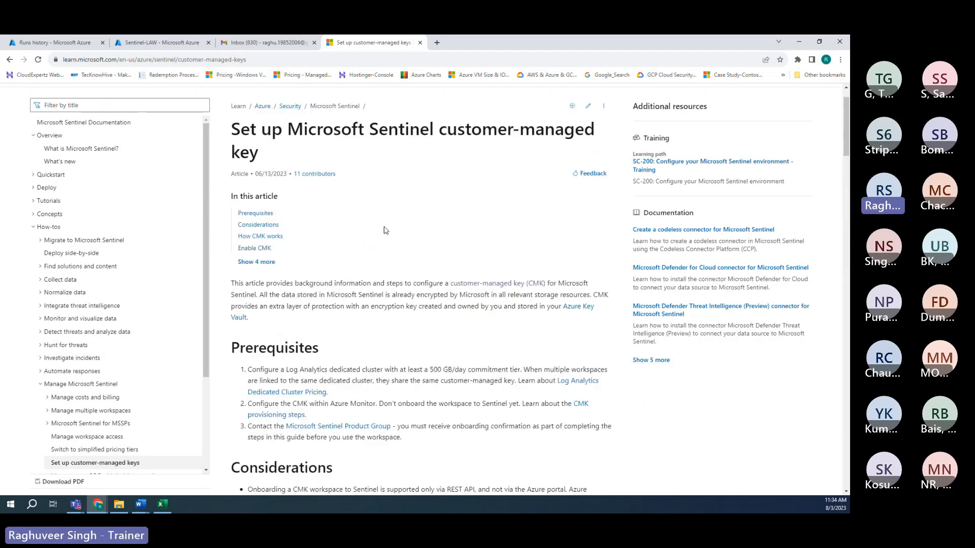
pyautogui.click(264, 217)
pyautogui.scroll(3, 370, 234)
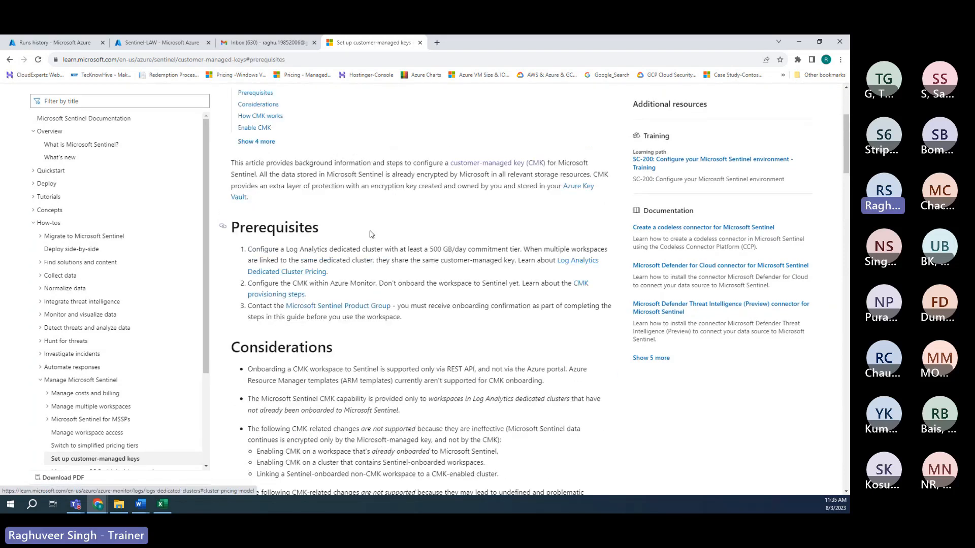
pyautogui.scroll(-3, 340, 249)
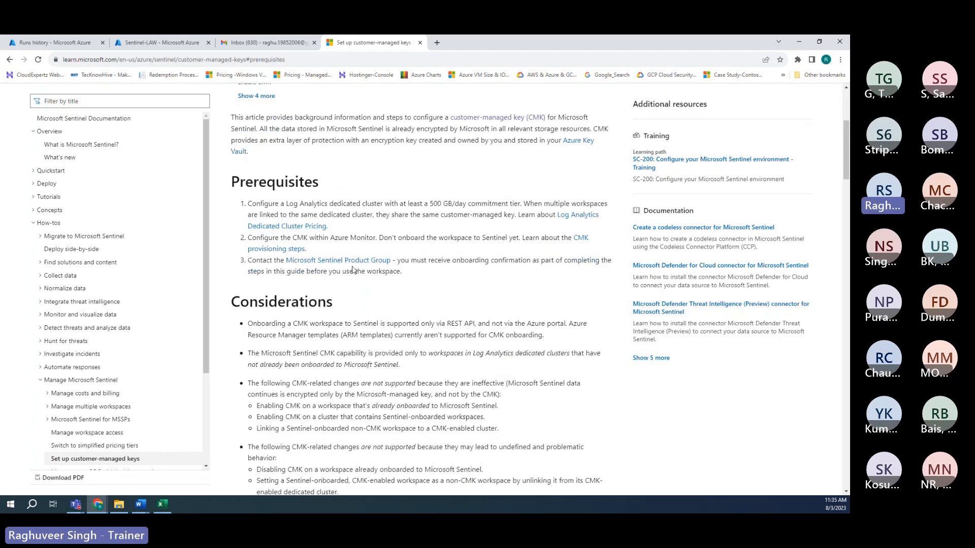
pyautogui.scroll(-8, 355, 267)
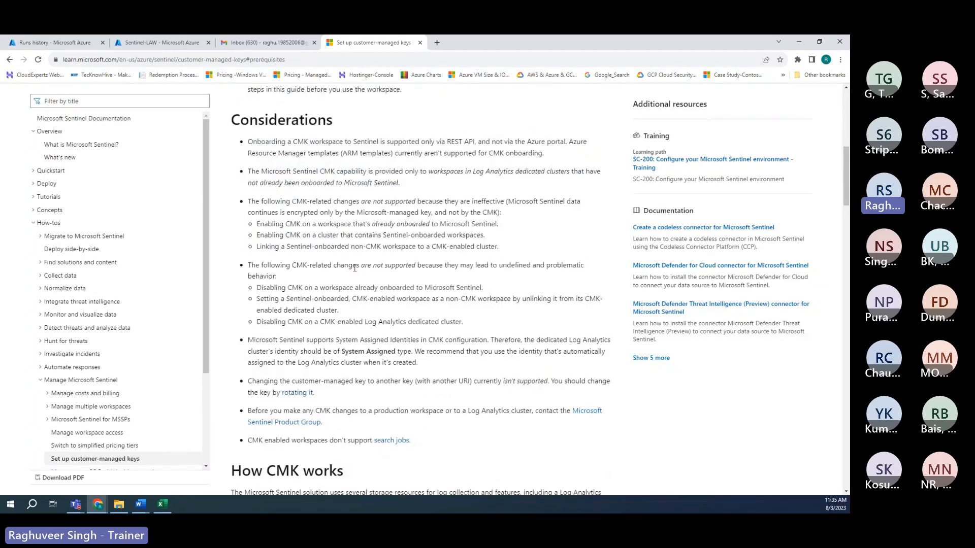
pyautogui.scroll(8, 354, 271)
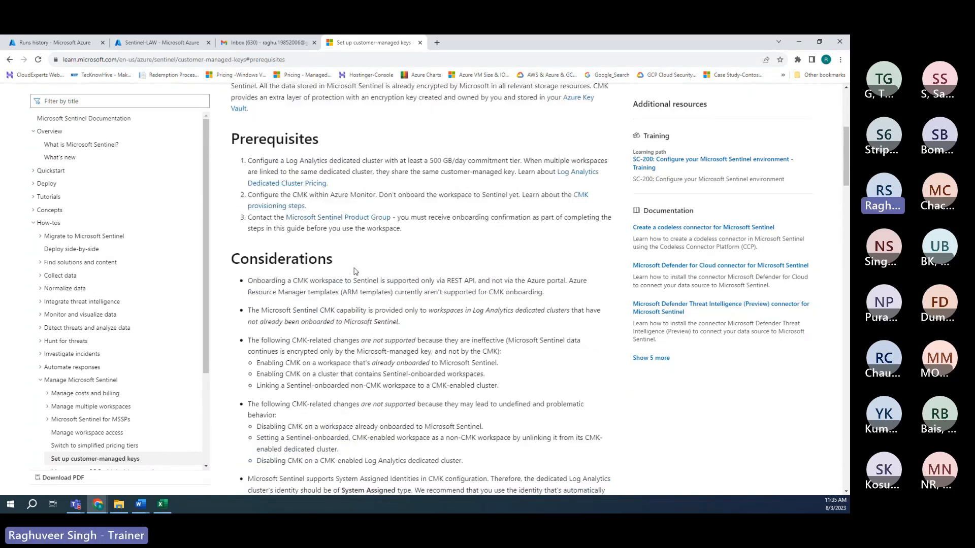
pyautogui.scroll(-1, 355, 271)
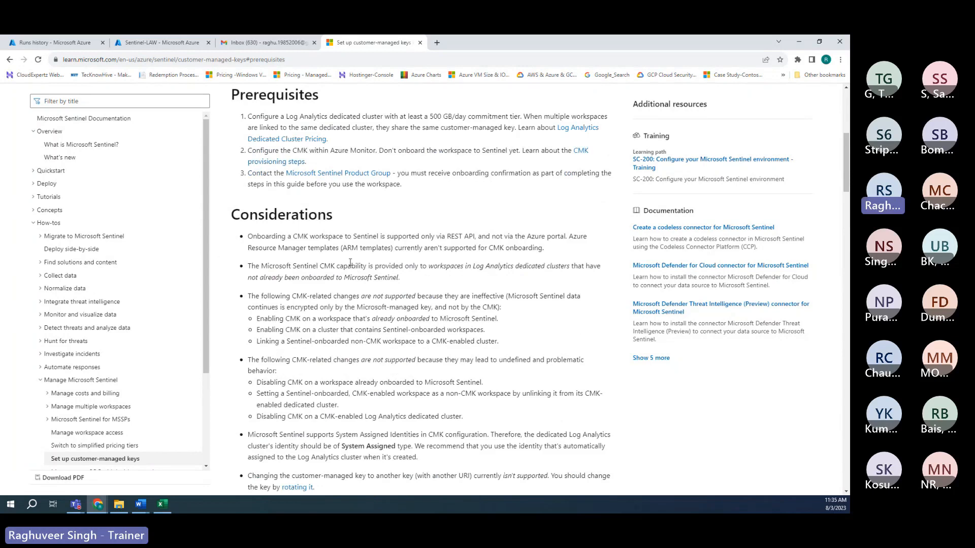
pyautogui.scroll(4, 351, 263)
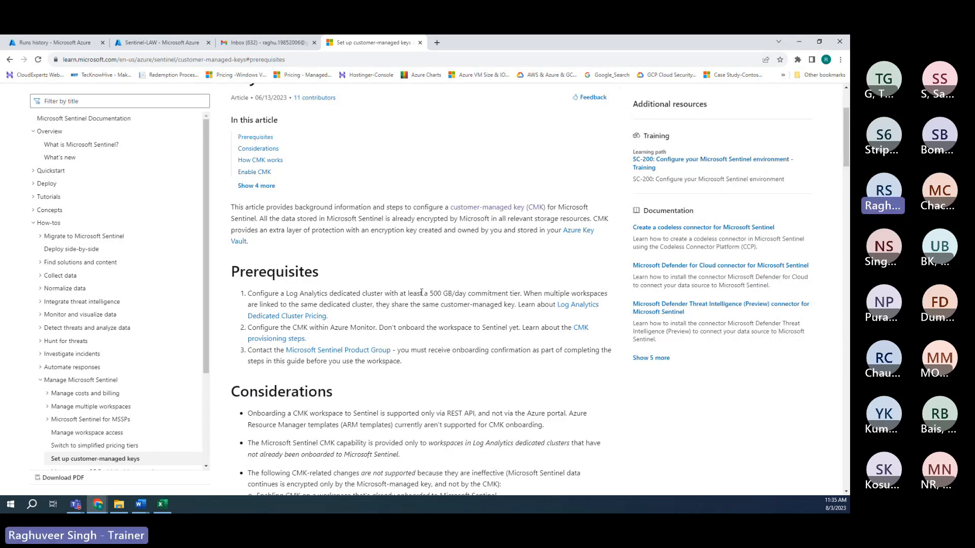
pyautogui.moveTo(420, 295); pyautogui.dragTo(492, 295)
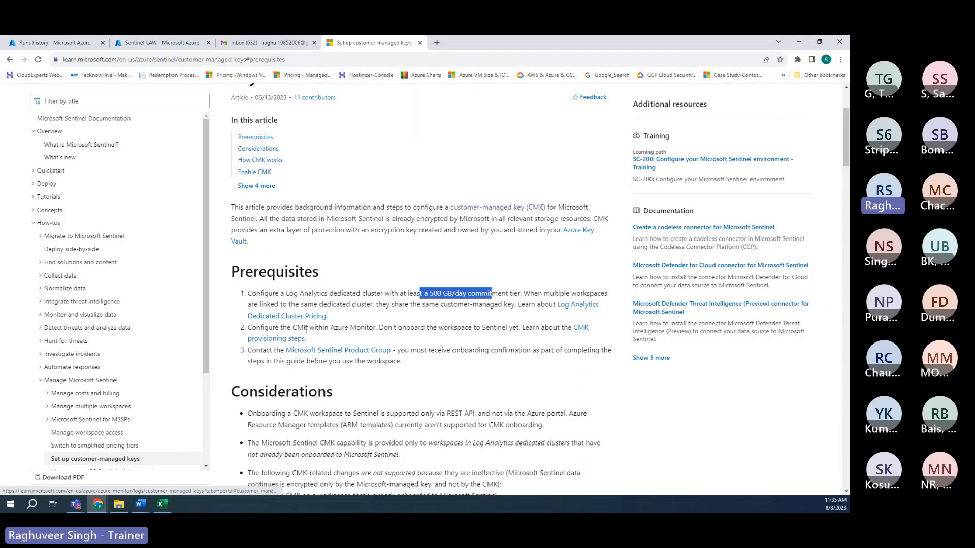
# - Highlight 'Azure Monitor', the onboarding warning, and configuring the CMK within Azure Monitor in prerequisite 2
pyautogui.moveTo(338, 329); pyautogui.dragTo(365, 328)
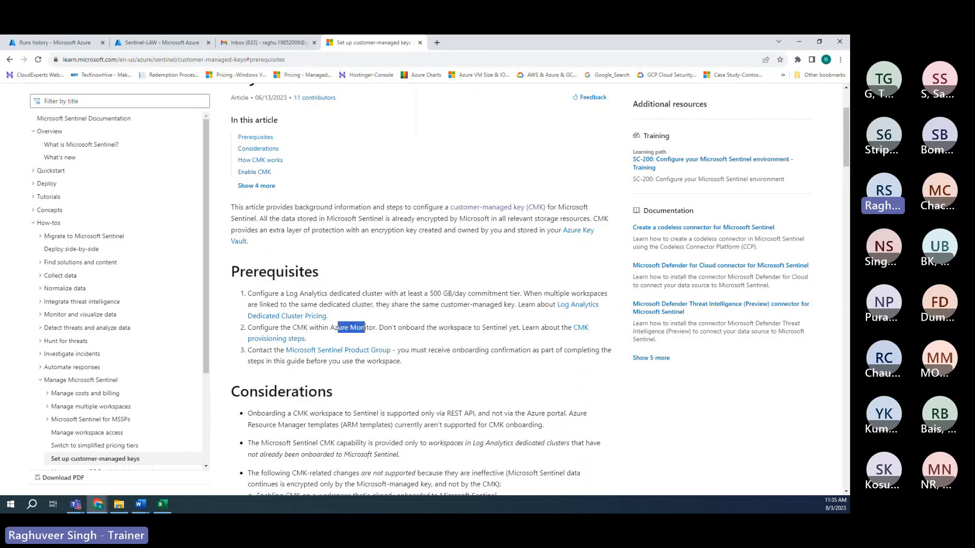
pyautogui.moveTo(427, 329); pyautogui.dragTo(493, 329)
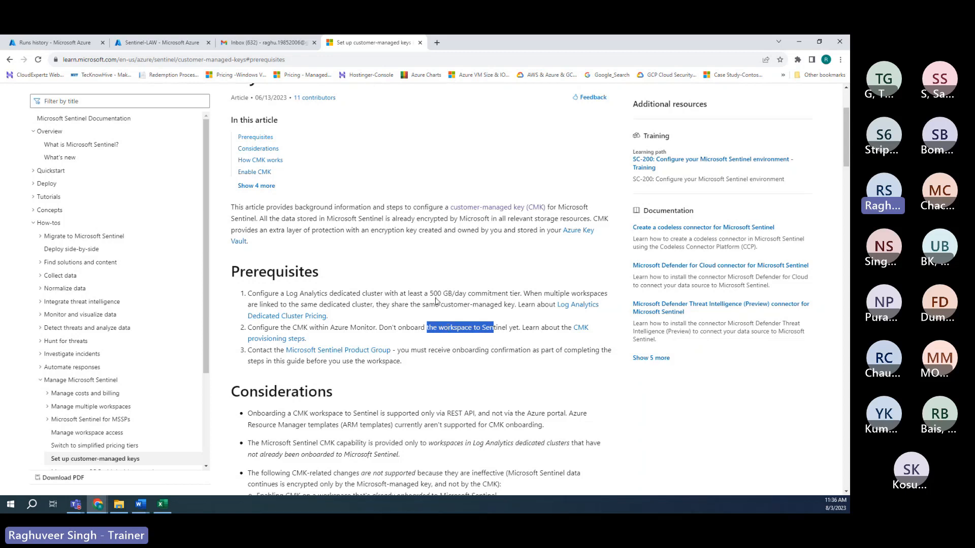
pyautogui.moveTo(290, 329); pyautogui.dragTo(340, 328)
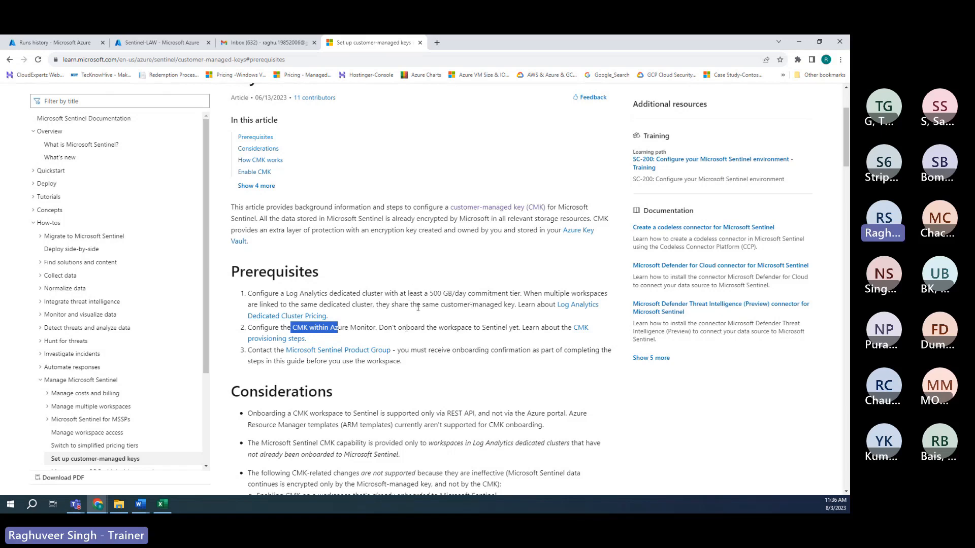
# - Highlight the Enable CMK steps: Key Vault key, workspace CMK, Azure Cosmos DB, access policy, then all six
pyautogui.scroll(-1, 425, 302)
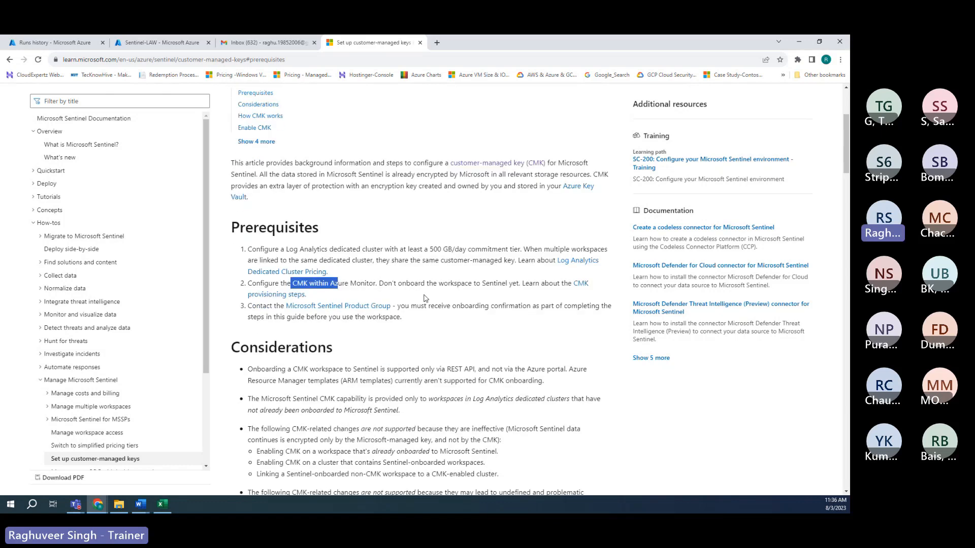
pyautogui.scroll(-10, 425, 299)
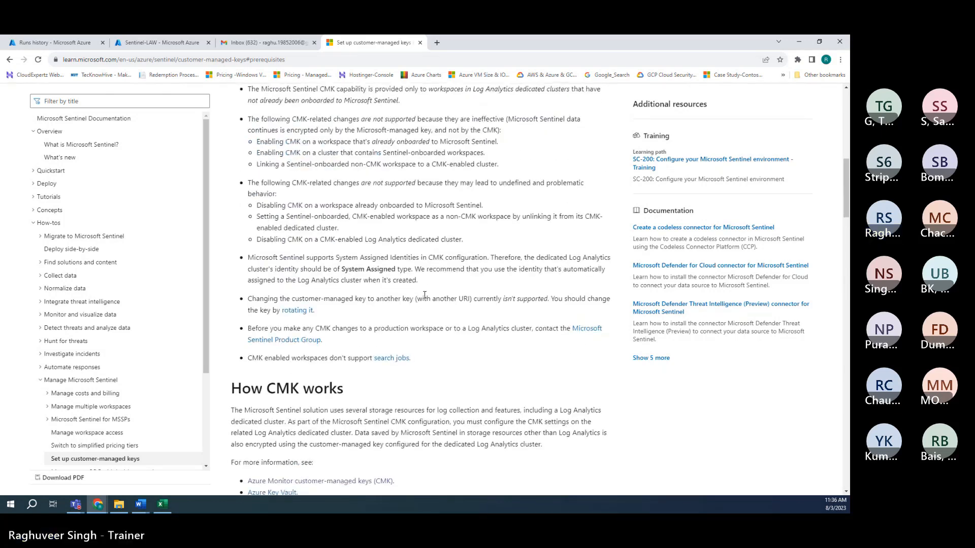
pyautogui.scroll(-1, 425, 295)
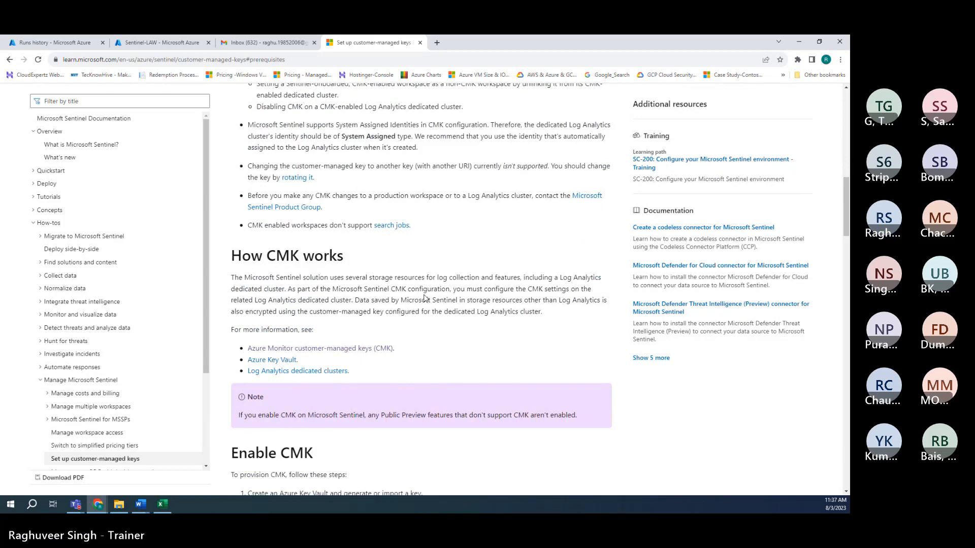
pyautogui.scroll(-4, 426, 299)
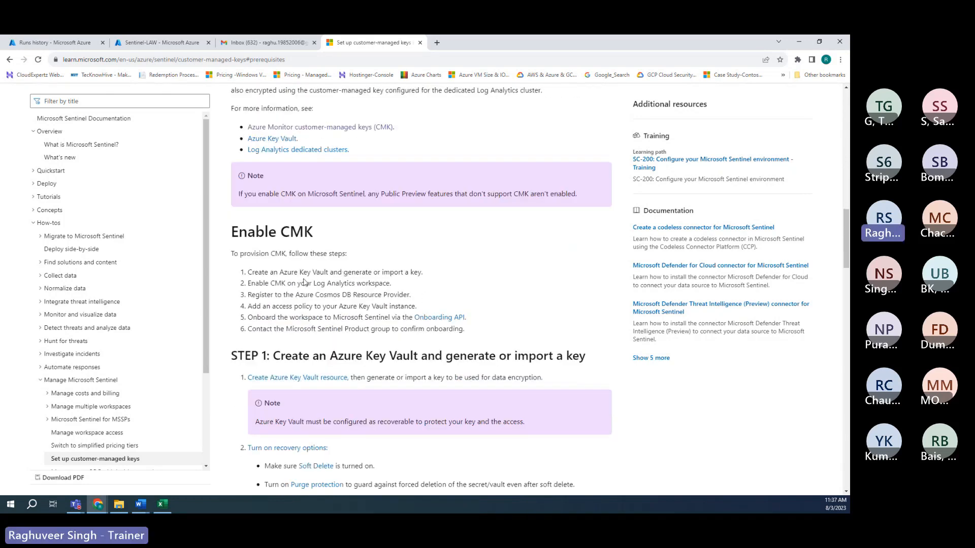
pyautogui.scroll(-2, 305, 282)
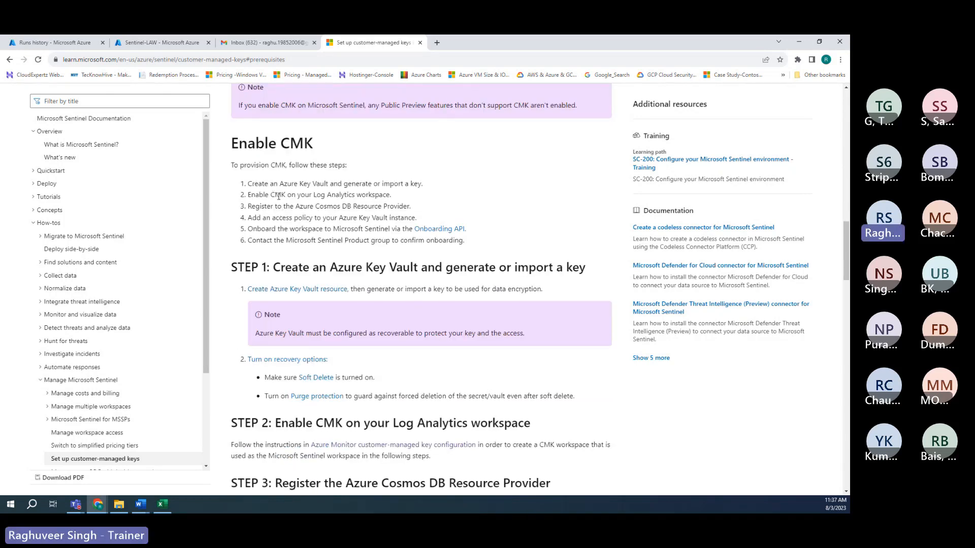
pyautogui.moveTo(264, 183); pyautogui.dragTo(419, 183)
pyautogui.moveTo(270, 195); pyautogui.dragTo(359, 197)
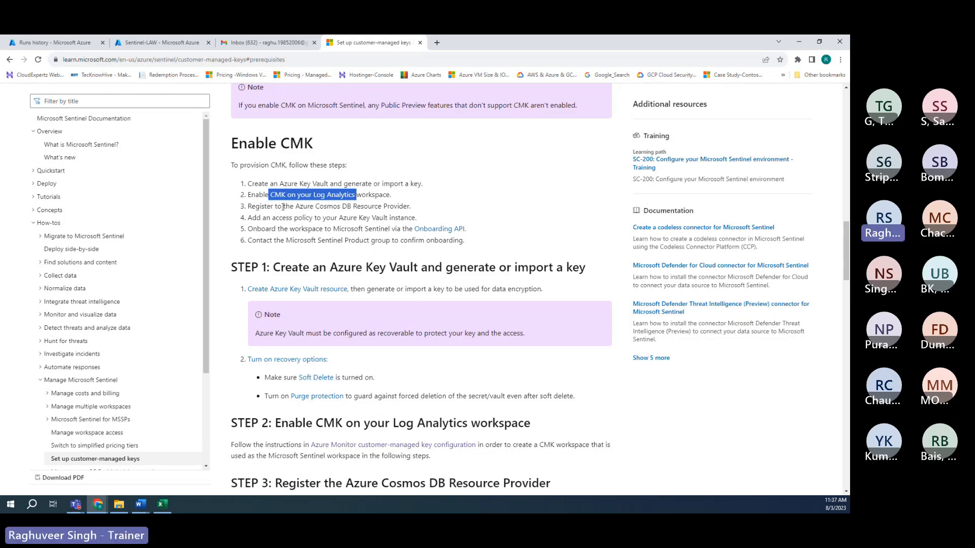
pyautogui.moveTo(296, 206); pyautogui.dragTo(355, 207)
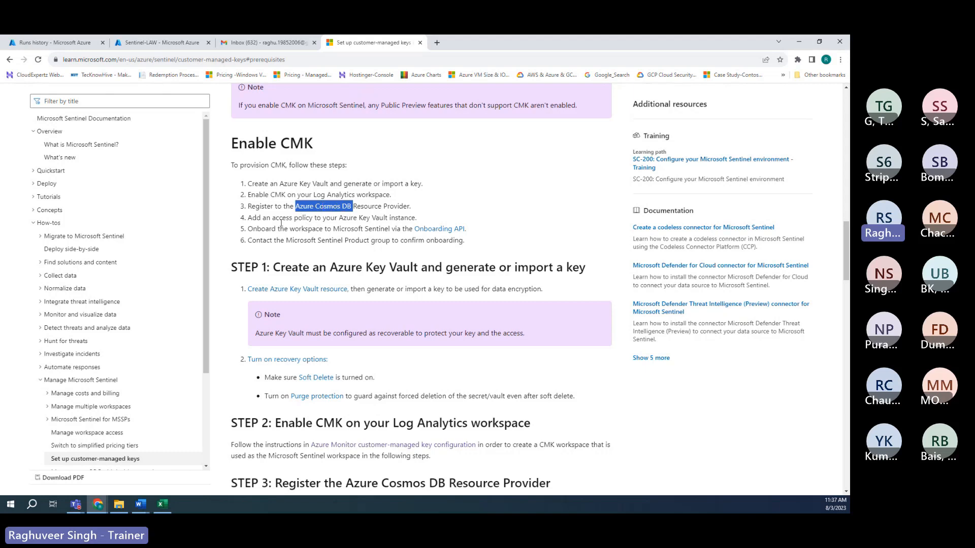
pyautogui.moveTo(272, 219); pyautogui.dragTo(385, 218)
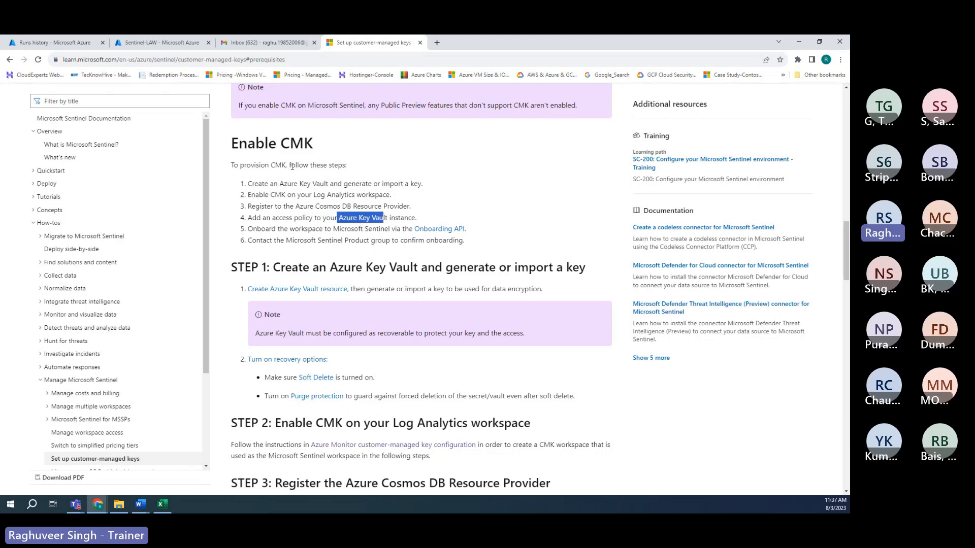
pyautogui.moveTo(247, 181); pyautogui.dragTo(481, 249)
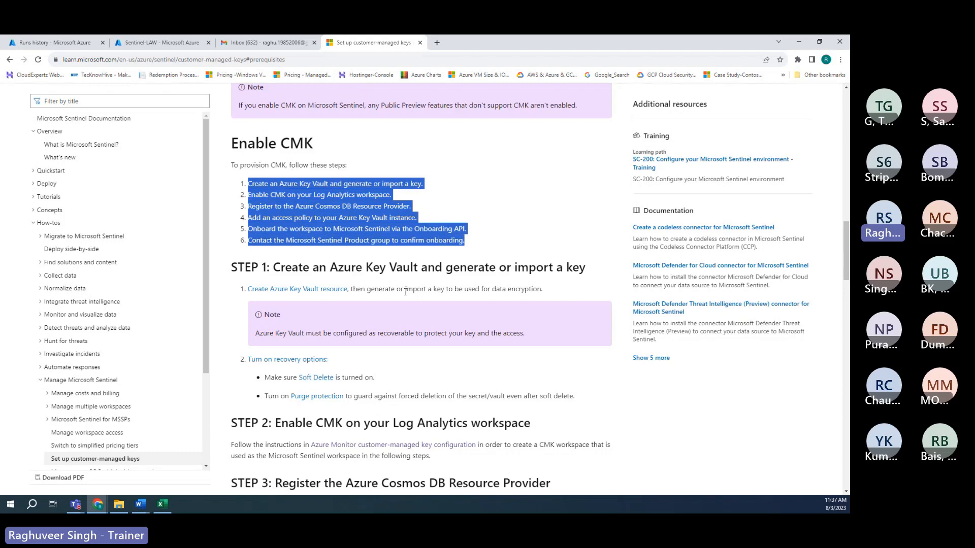
# - Skim down through the remaining Enable CMK steps to Customer-managed key rotation
pyautogui.scroll(-5, 405, 297)
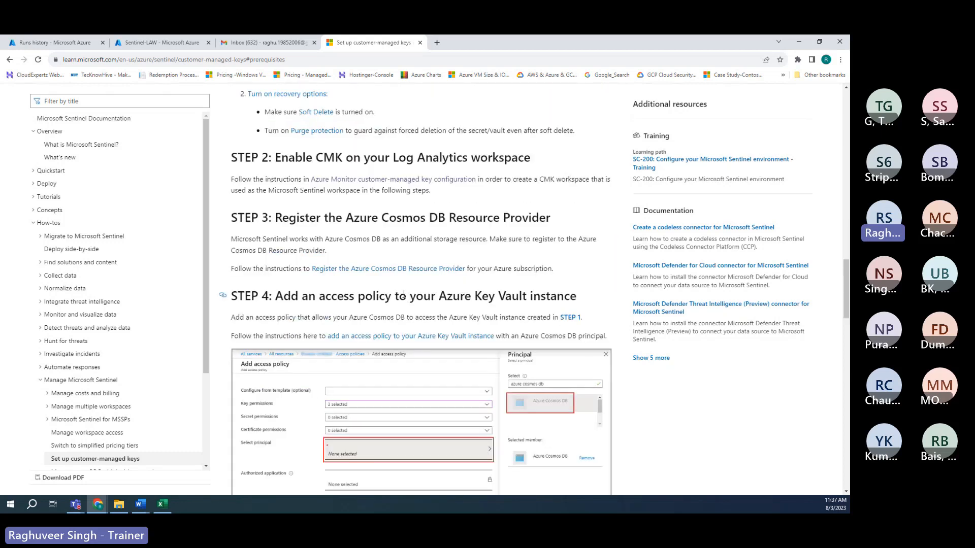
pyautogui.scroll(3, 317, 214)
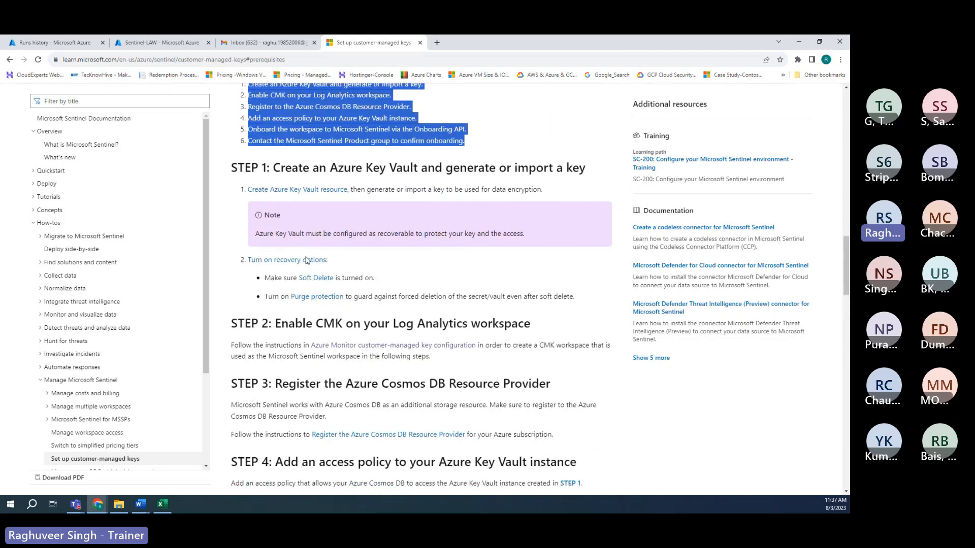
pyautogui.scroll(-12, 306, 261)
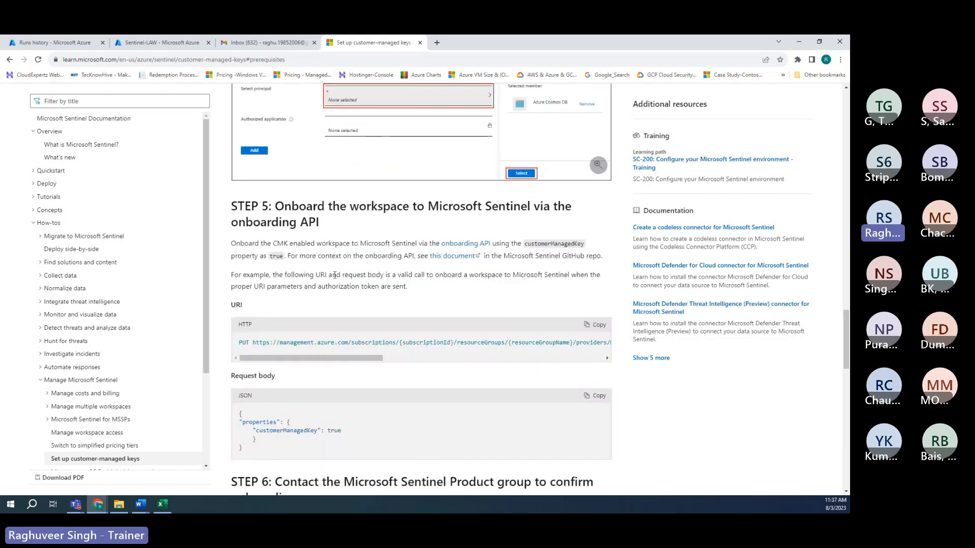
pyautogui.scroll(-14, 334, 275)
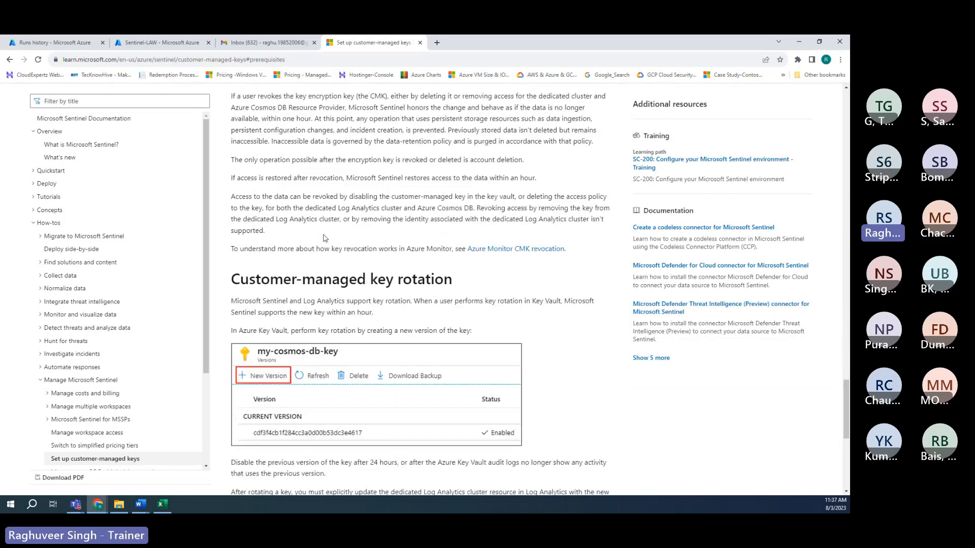
pyautogui.scroll(-1, 241, 223)
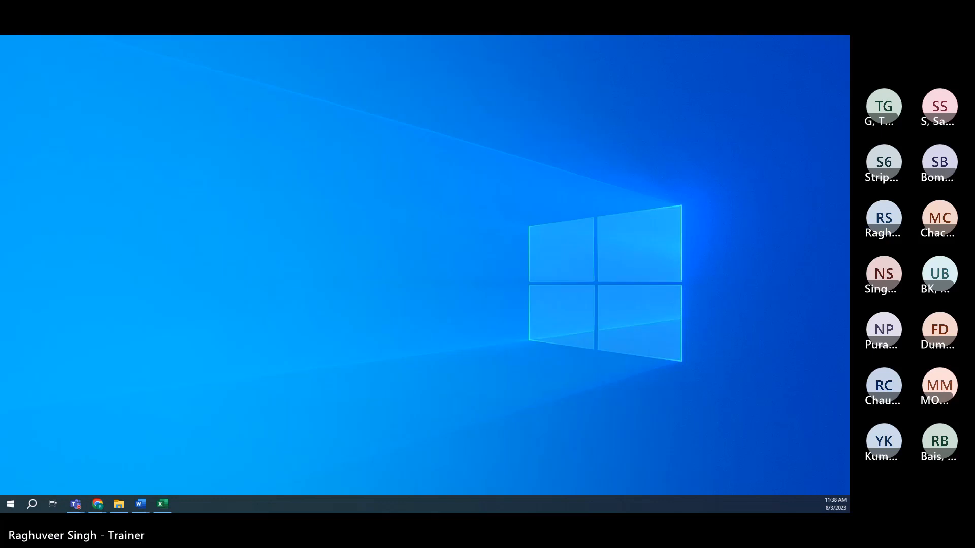
# - Check the Session Transcript notes in Word, then return to the top of the CMK article
pyautogui.click(141, 505)
pyautogui.scroll(-3, 153, 391)
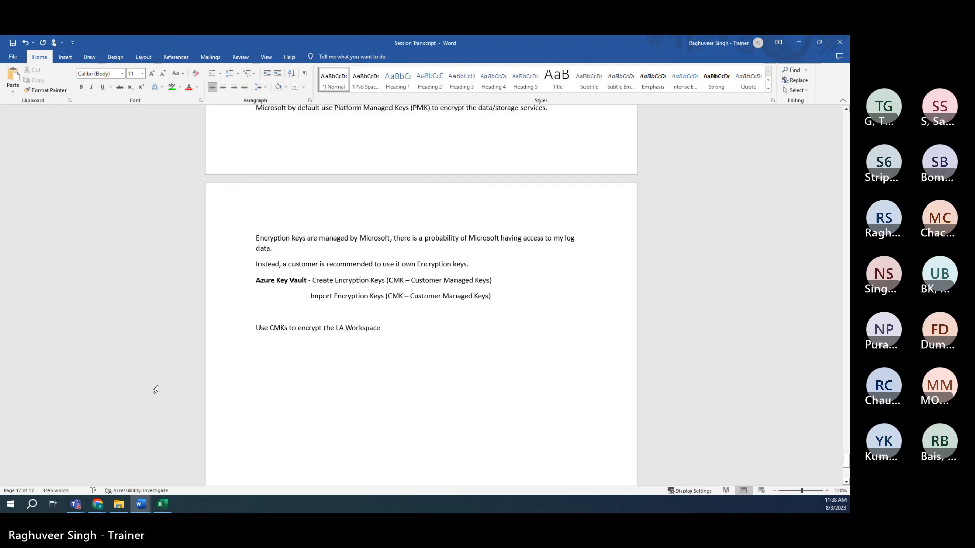
pyautogui.hotkey('alt', 'Tab')
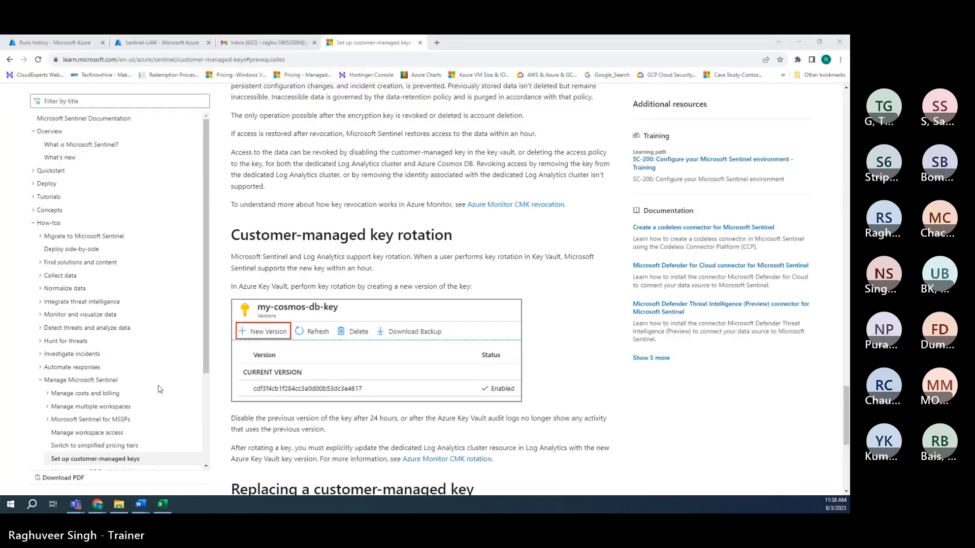
pyautogui.scroll(10, 341, 330)
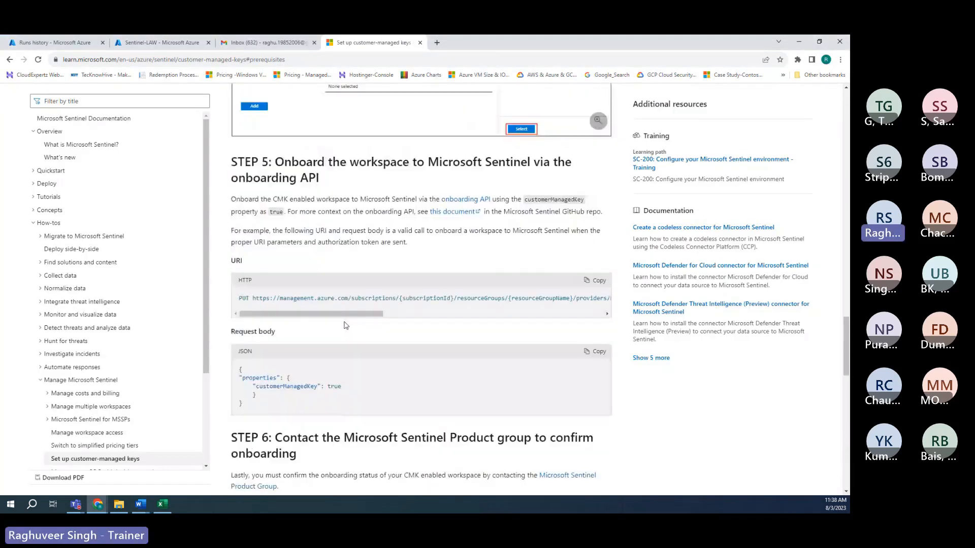
pyautogui.scroll(15, 344, 325)
pyautogui.scroll(10, 338, 306)
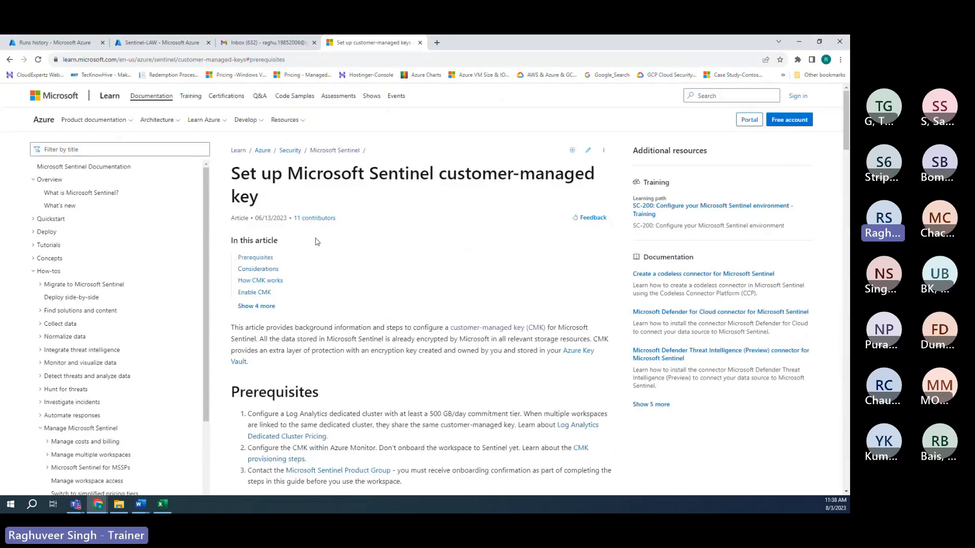
# - Highlight the 06/13/2023 publication date and 'a 500 GB/day commitment' in prerequisite 1
pyautogui.scroll(-1, 297, 251)
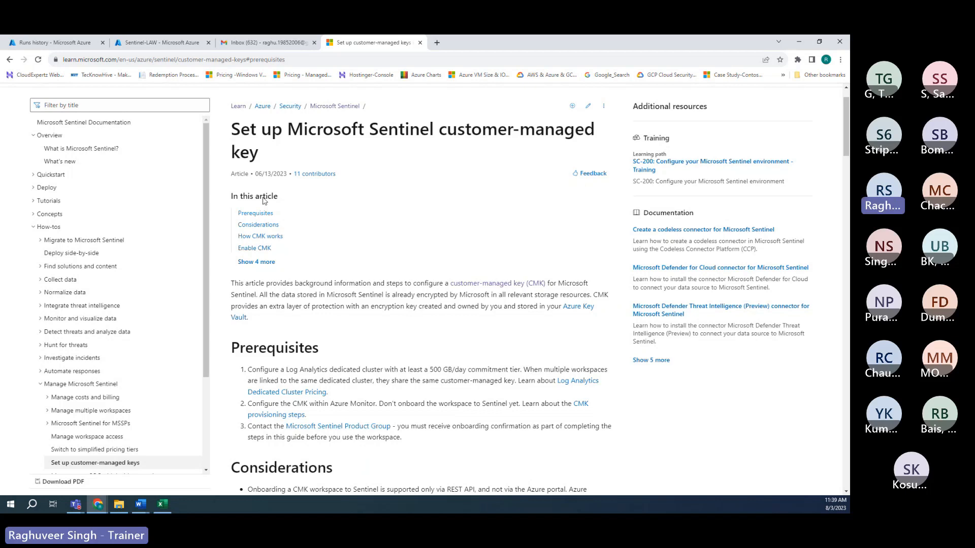
pyautogui.moveTo(259, 176); pyautogui.dragTo(275, 175)
pyautogui.scroll(-2, 297, 241)
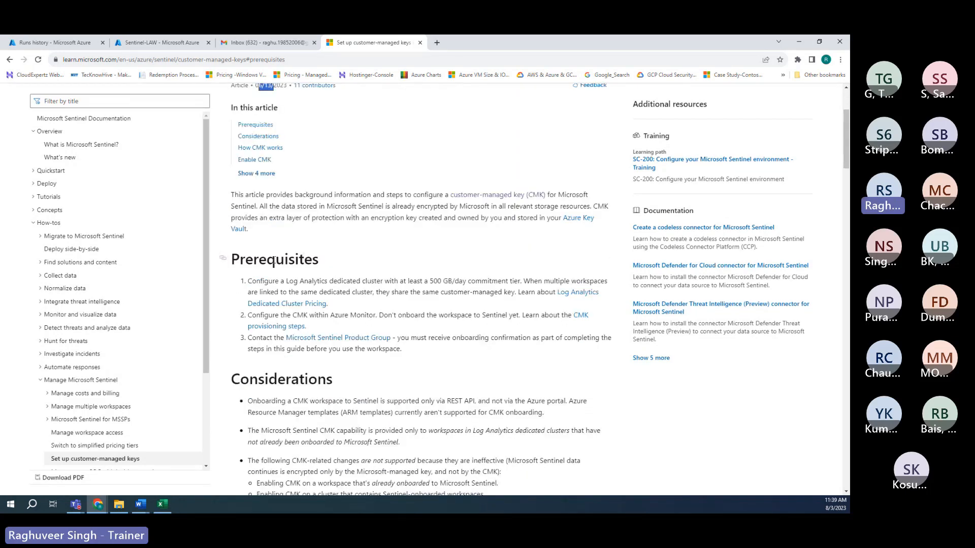
pyautogui.scroll(-1, 309, 266)
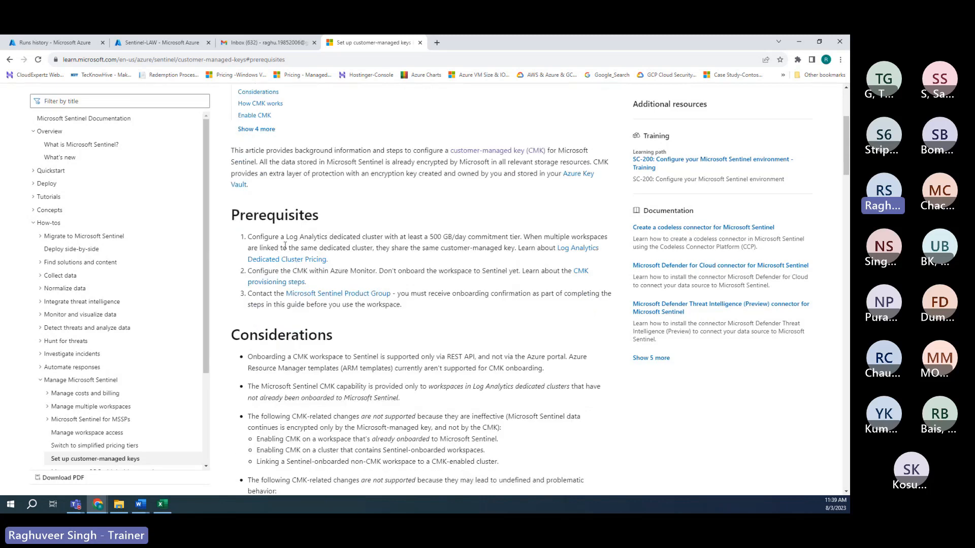
pyautogui.moveTo(356, 237); pyautogui.dragTo(497, 237)
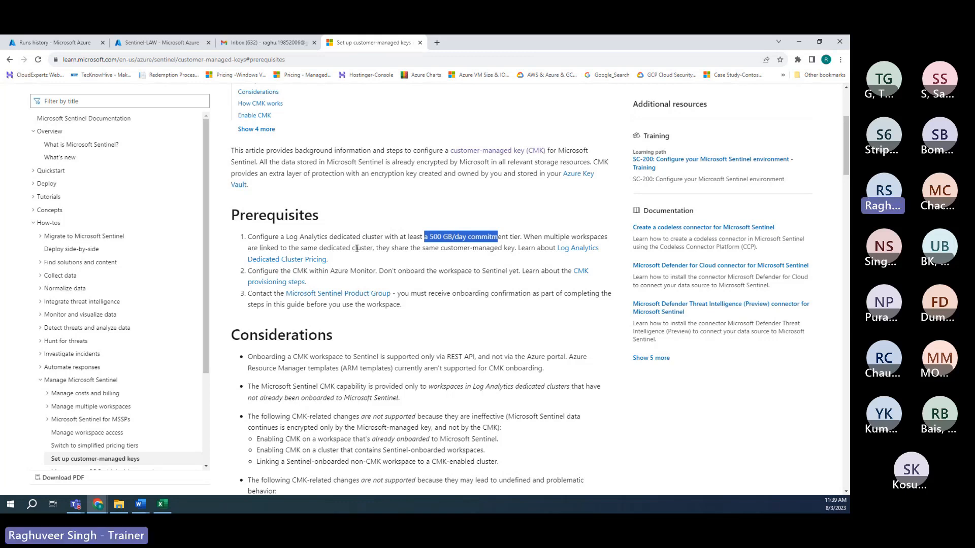
# - Highlight 'customer-managed key', '500 GB/day', the Prerequisites heading, and 'guide before you use the workspace.'
pyautogui.moveTo(439, 250); pyautogui.dragTo(508, 248)
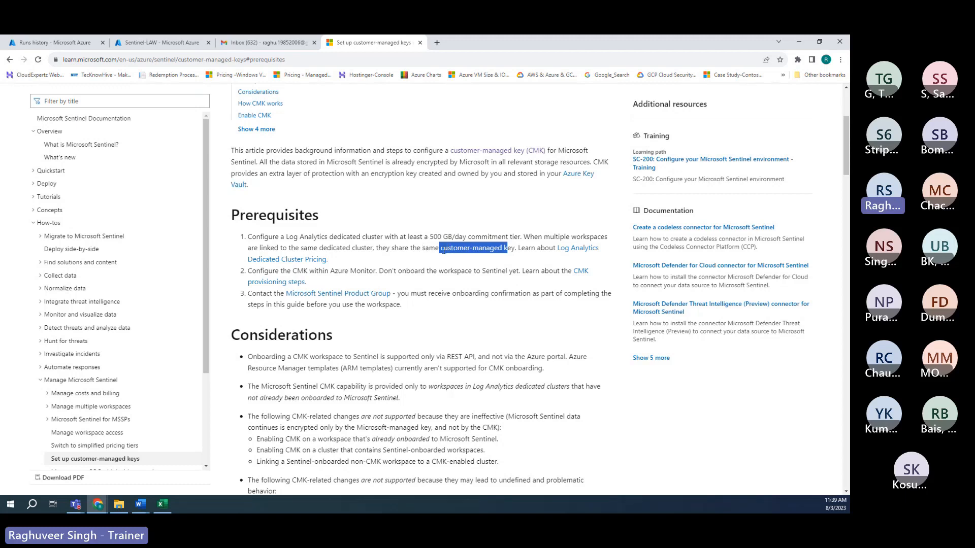
pyautogui.moveTo(428, 237); pyautogui.dragTo(488, 238)
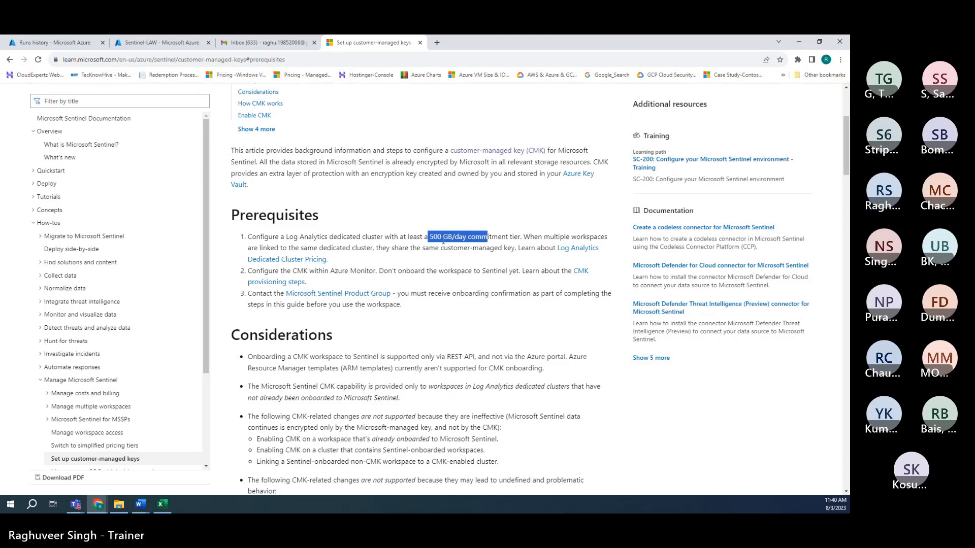
pyautogui.moveTo(259, 215); pyautogui.dragTo(312, 215)
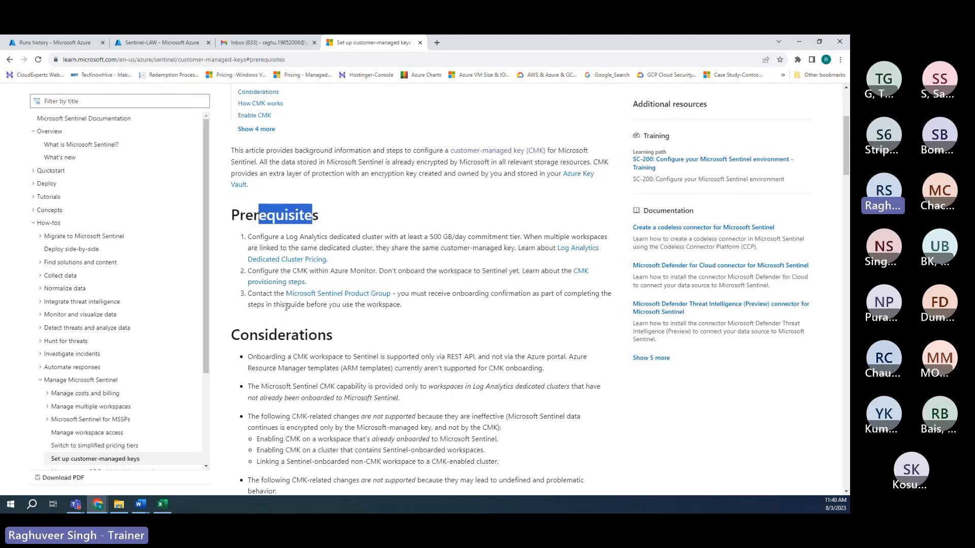
pyautogui.moveTo(287, 307); pyautogui.dragTo(408, 311)
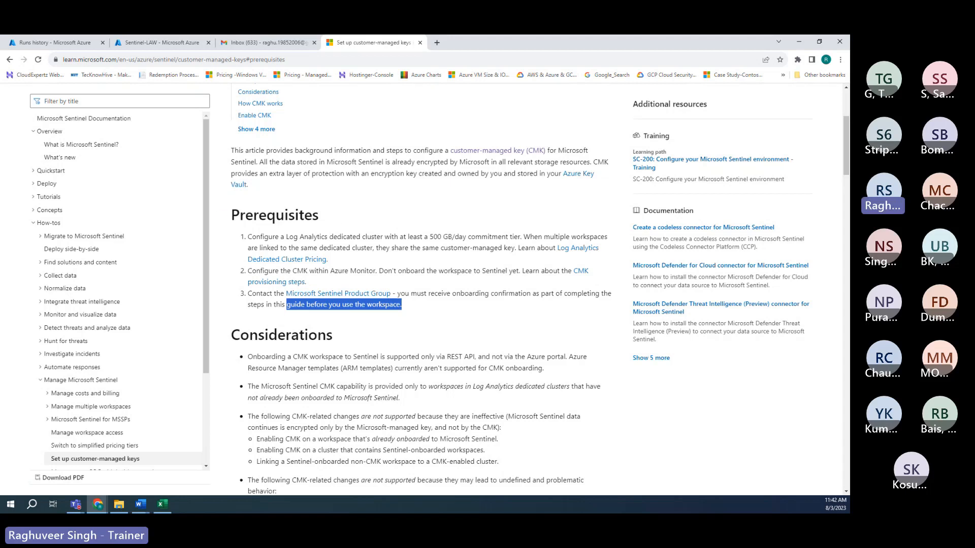
# - Scroll the customer-managed keys article down to its Prerequisites and Considerations sections
pyautogui.hotkey('alt', 'Tab')
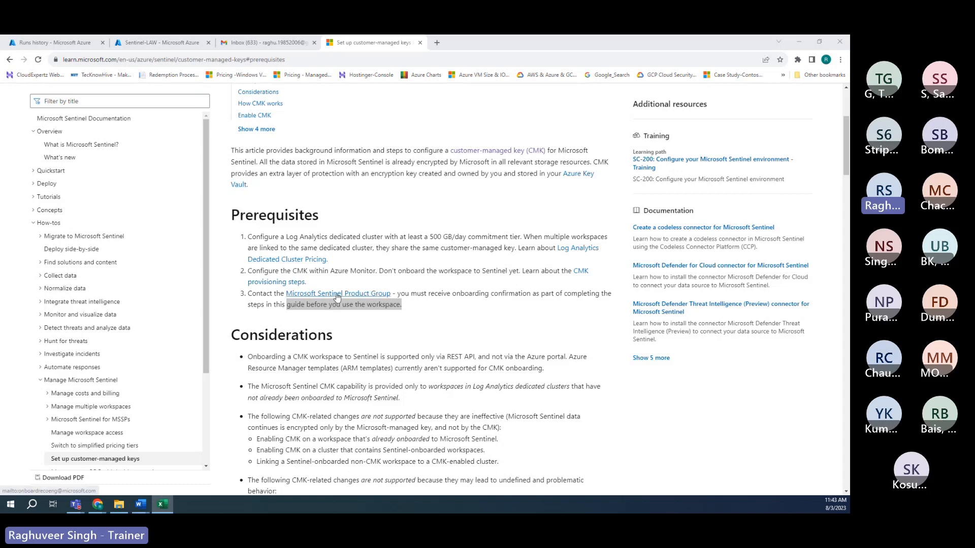
pyautogui.scroll(-2, 346, 304)
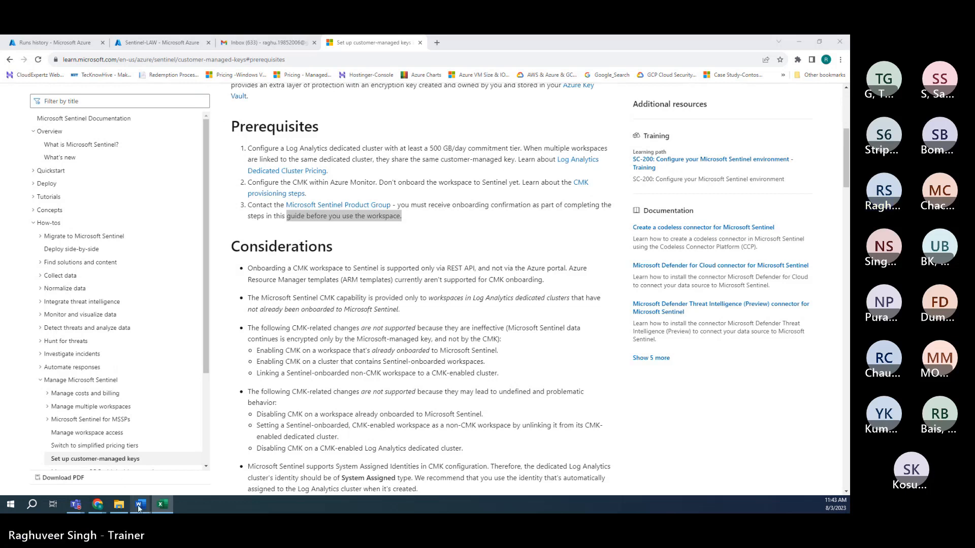
pyautogui.moveTo(140, 504)
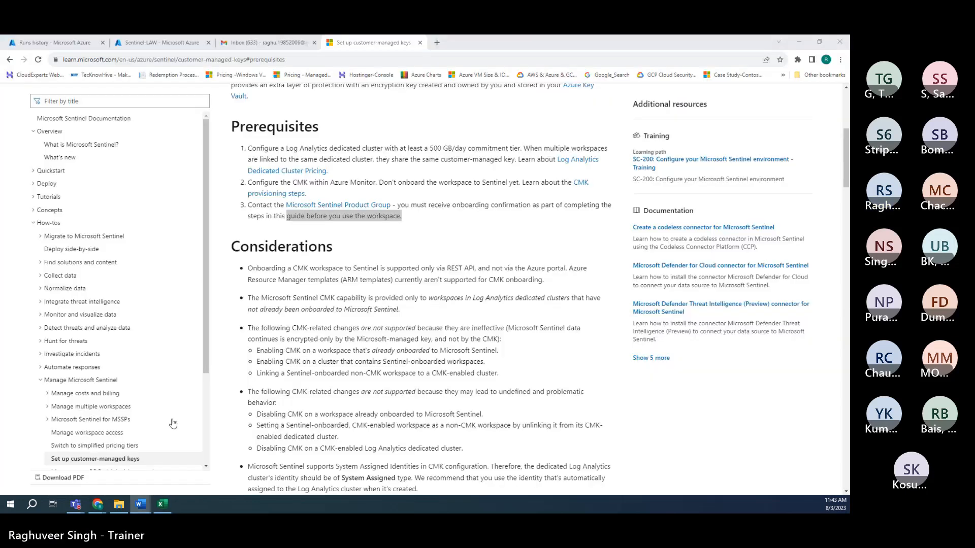
# - Paste the customer-managed keys article link after the encrypt-workspace line, followed by an ===== divider
pyautogui.click(89, 462)
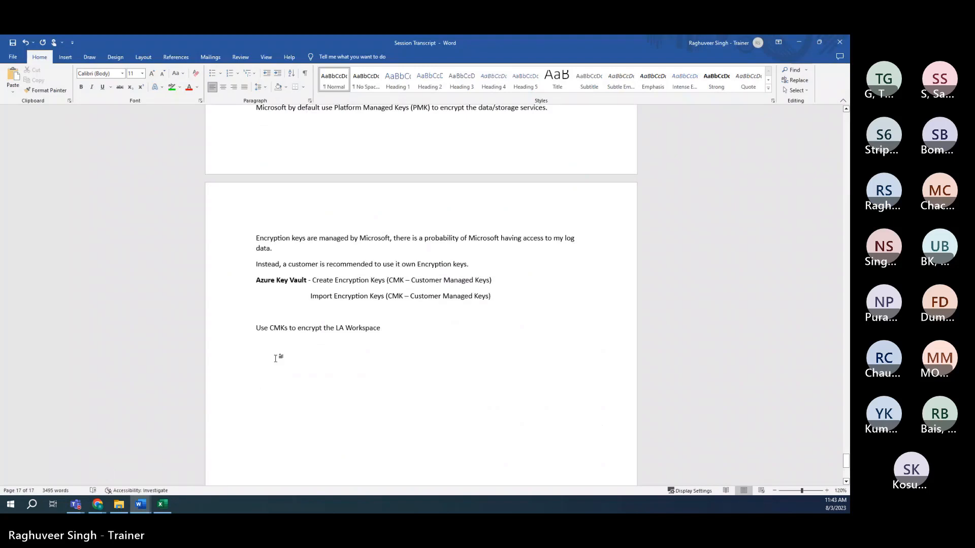
pyautogui.scroll(-2, 283, 341)
pyautogui.click(408, 280)
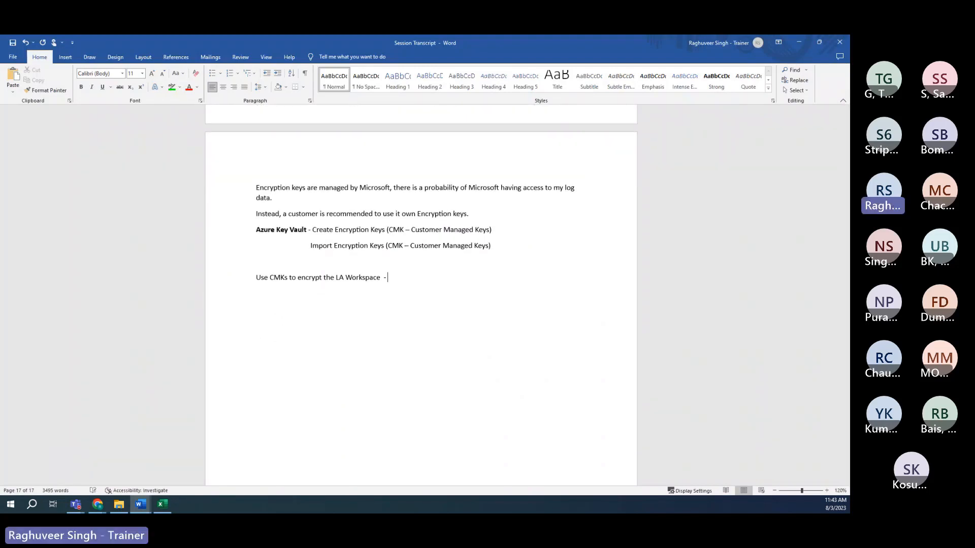
pyautogui.write('- https://learn.microsoft.com/en-us/azure/sentinel/customer-managed-keys')
pyautogui.press('Return')
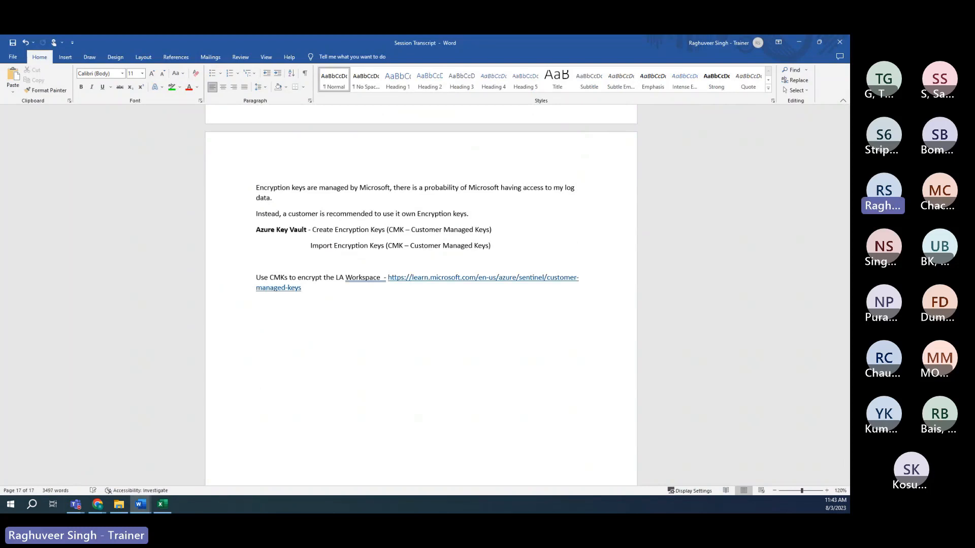
pyautogui.write('=================')
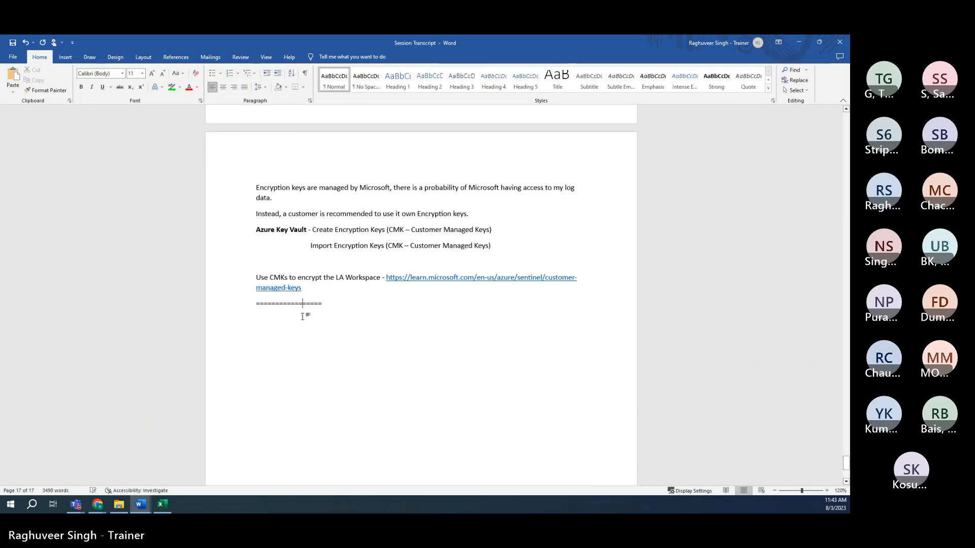
pyautogui.press('Return')
# - Add 'Working with Multiple Workspace' and 'Microsoft Sentinel for MSSP (Managed Security Service Provider)', then a longer divider
pyautogui.write('Working ')
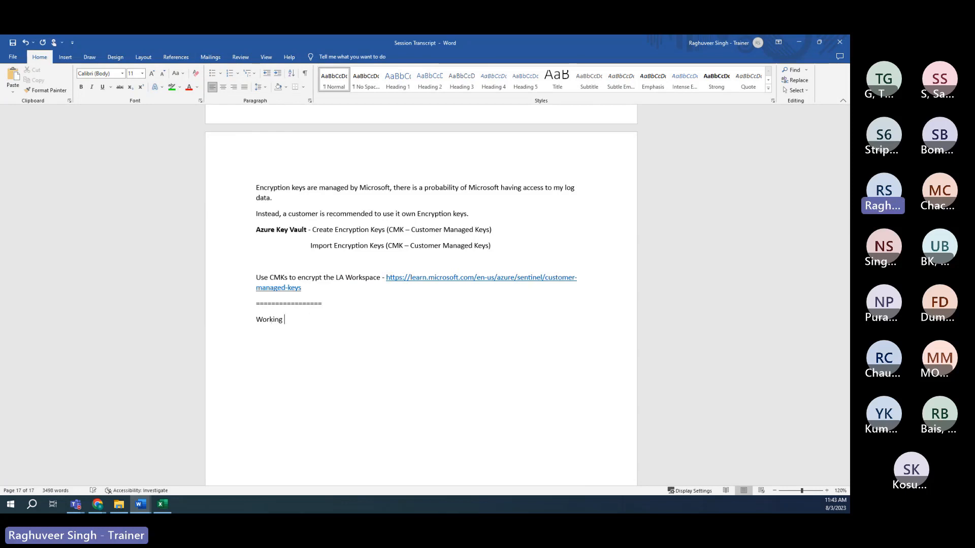
pyautogui.write('with Multiple Wor')
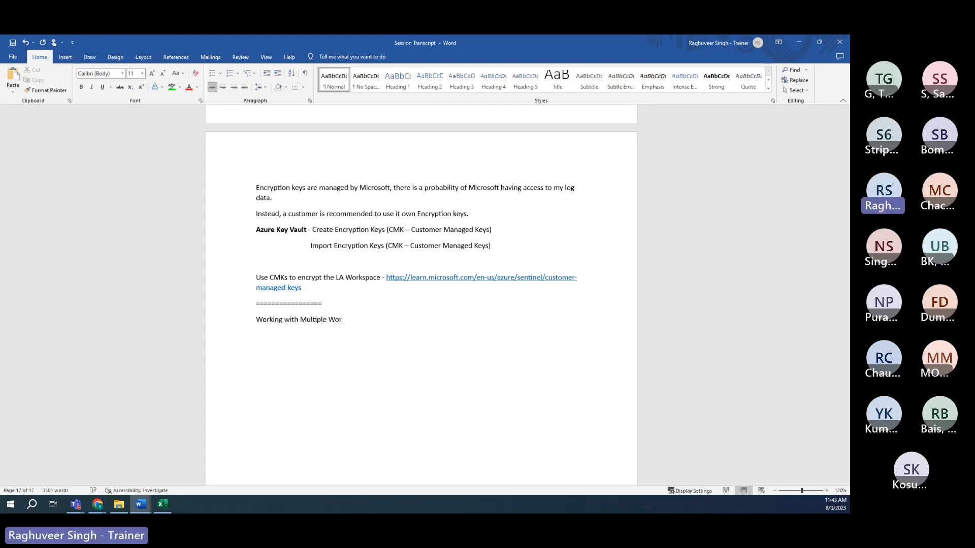
pyautogui.write('kspace')
pyautogui.press('Return')
pyautogui.write('M')
pyautogui.press('BackSpace')
pyautogui.press('BackSpace')
pyautogui.press('BackSpace')
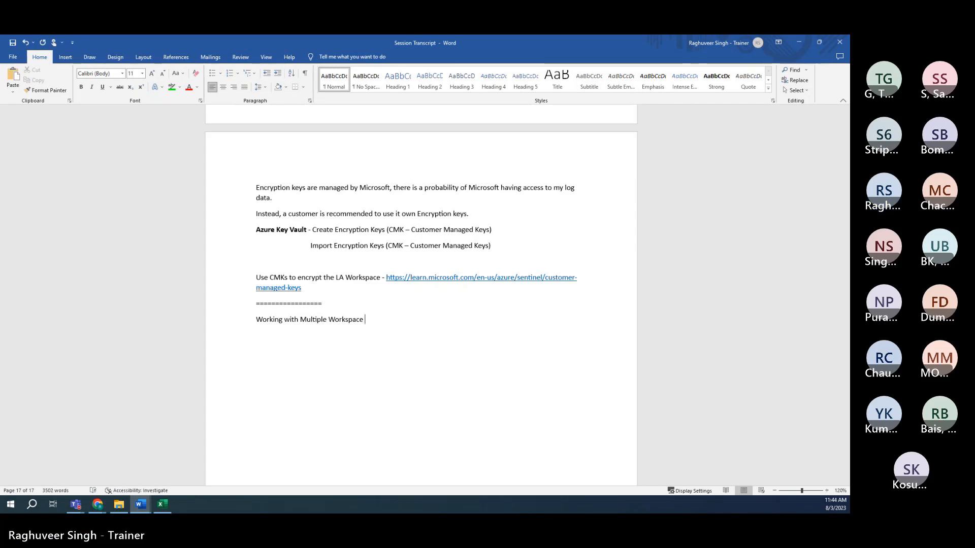
pyautogui.write('Microsoft ')
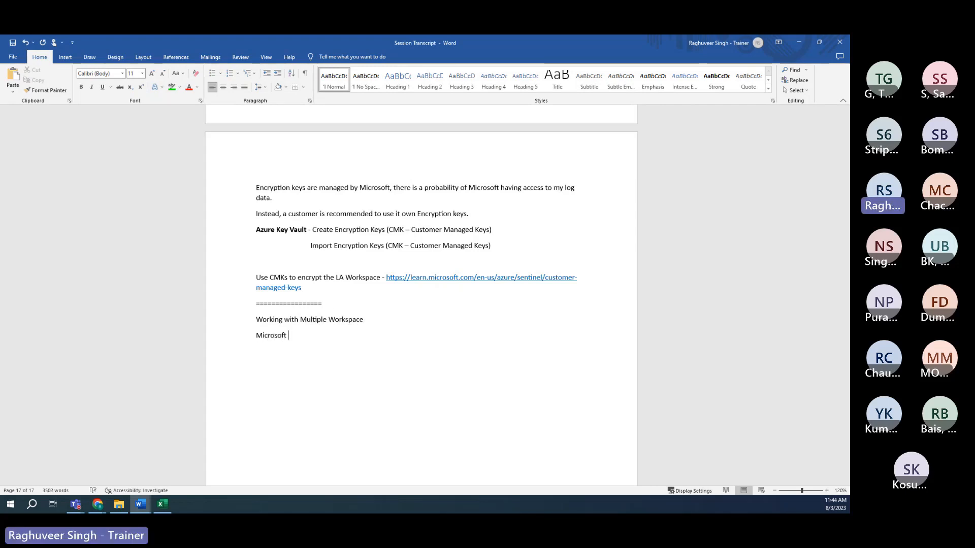
pyautogui.write('Sentinel for ')
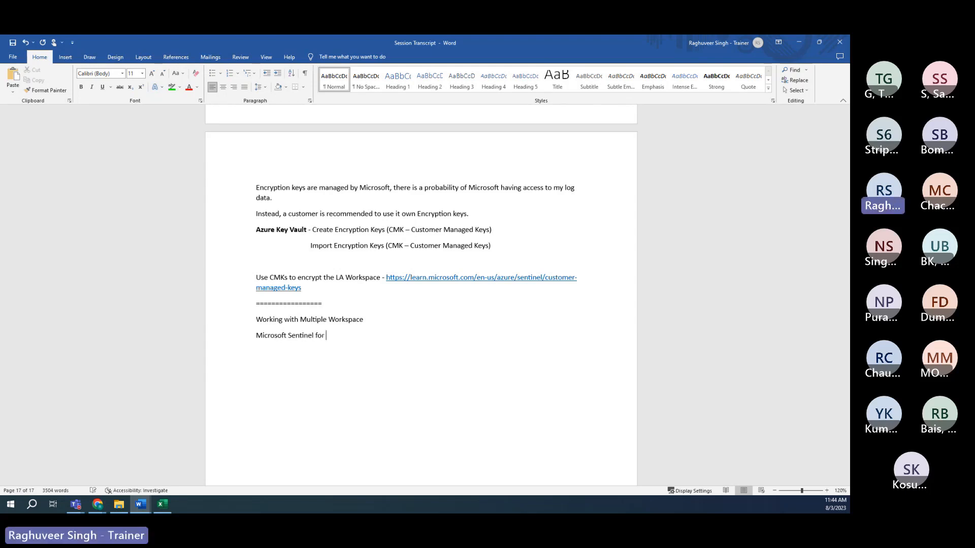
pyautogui.write('MSSP ')
pyautogui.write('(Microsoft')
pyautogui.press('BackSpace')
pyautogui.press('BackSpace')
pyautogui.press('BackSpace')
pyautogui.press('BackSpace')
pyautogui.press('BackSpace')
pyautogui.press('BackSpace')
pyautogui.press('BackSpace')
pyautogui.press('BackSpace')
pyautogui.write('anag')
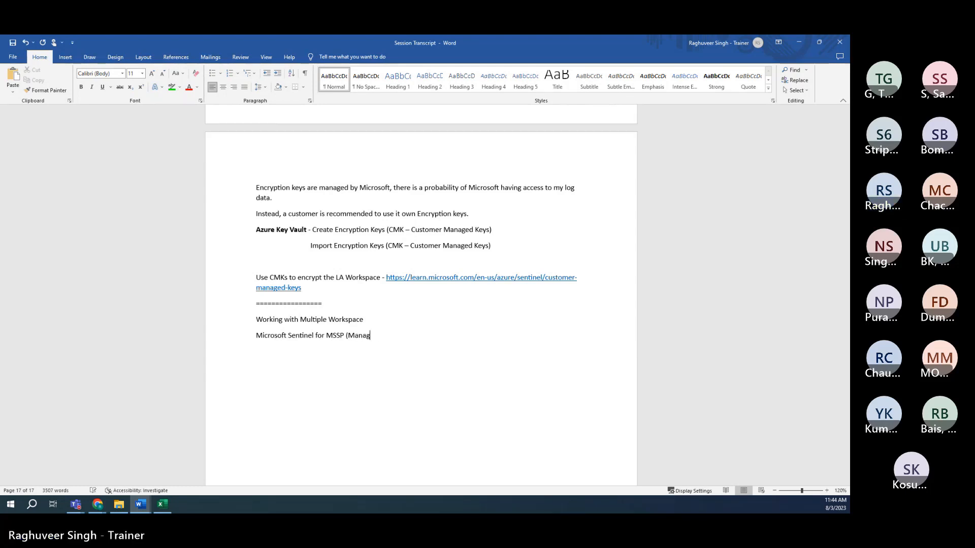
pyautogui.write('ed Security SEr')
pyautogui.press('BackSpace')
pyautogui.write('erv')
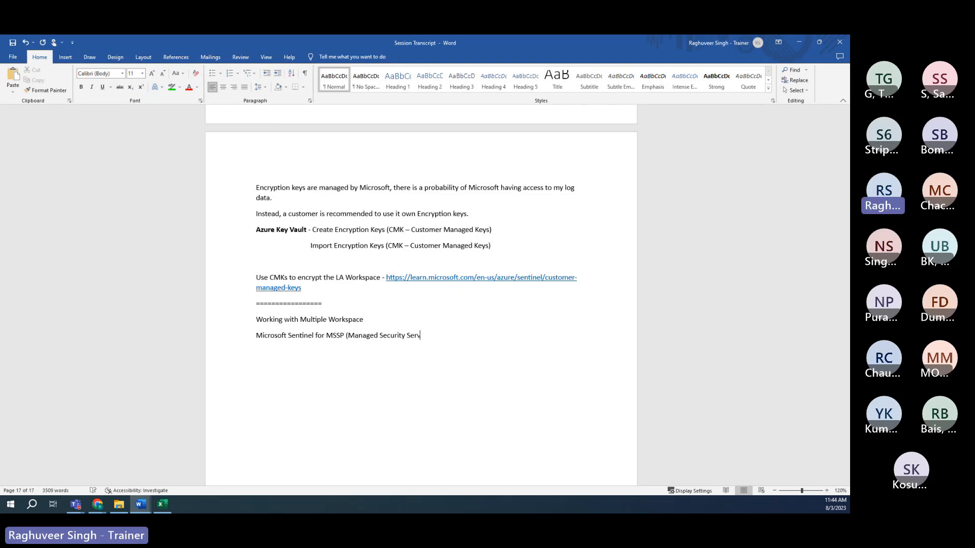
pyautogui.write('ice Provider)')
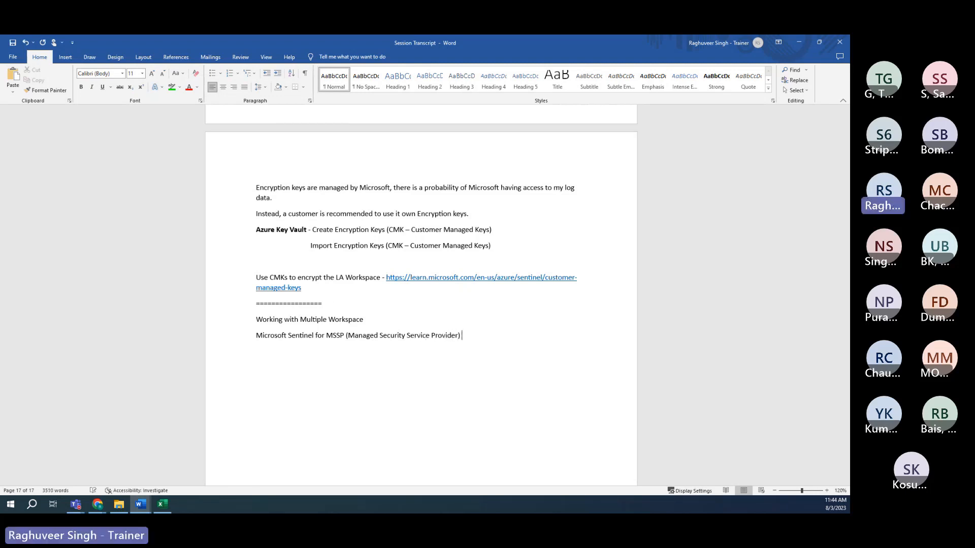
pyautogui.press('Return')
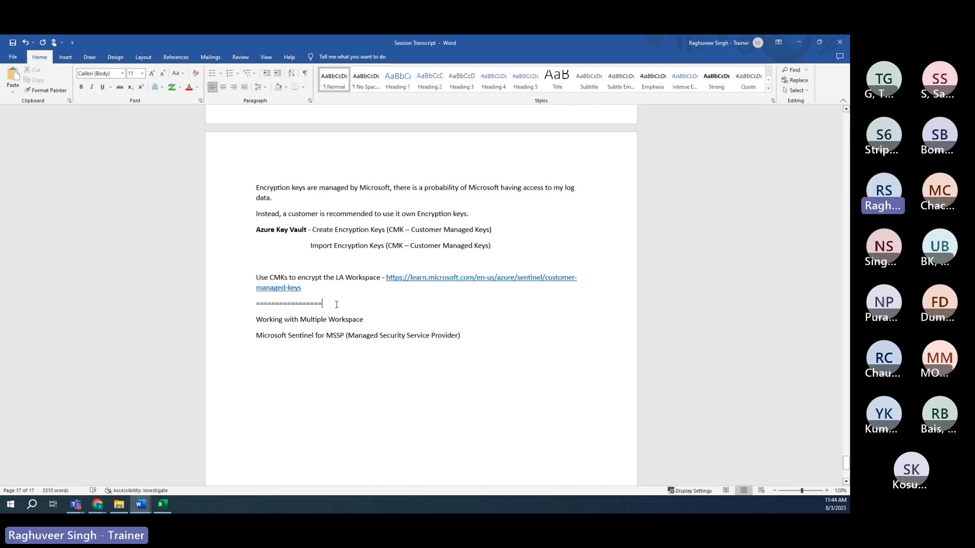
pyautogui.write('==============================')
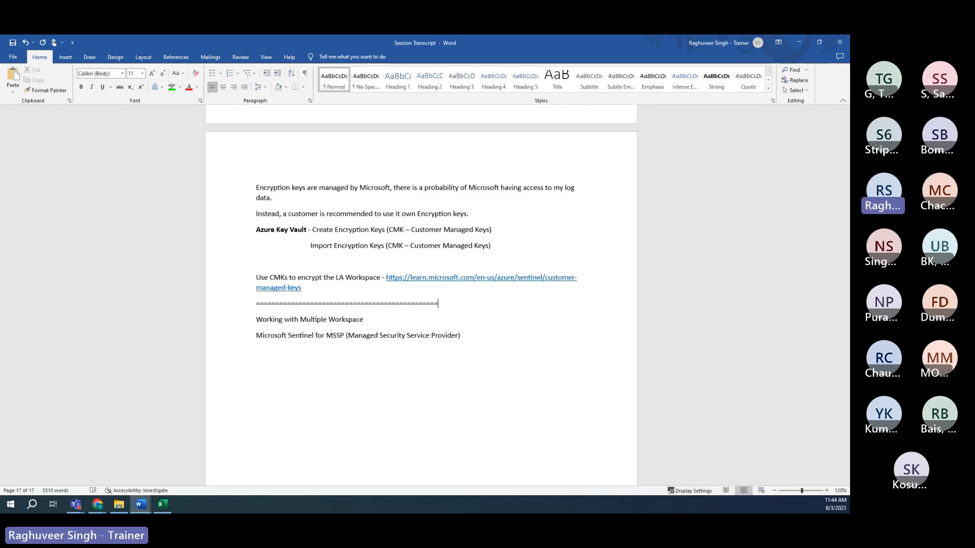
pyautogui.scroll(-1, 318, 330)
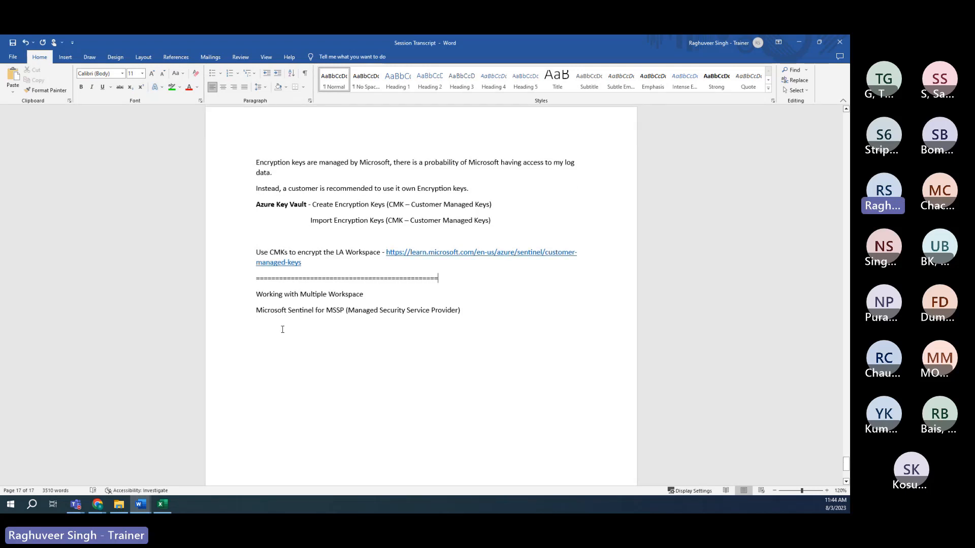
# - Under the MSSP line, add '--- 1 Workspace (all the logs into a single workspace)'
pyautogui.click(256, 295)
pyautogui.moveTo(256, 295); pyautogui.dragTo(369, 296)
pyautogui.click(281, 332)
pyautogui.write('---')
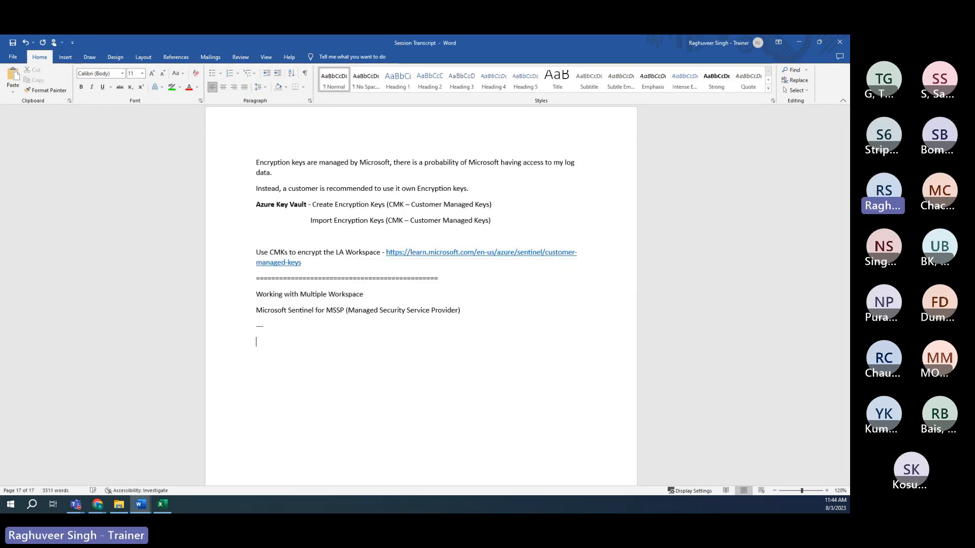
pyautogui.write(' 1')
pyautogui.press('BackSpace')
pyautogui.write('1 Wc')
pyautogui.press('BackSpace')
pyautogui.write('orkspcae')
pyautogui.press('BackSpace')
pyautogui.press('BackSpace')
pyautogui.press('BackSpace')
pyautogui.press('BackSpace')
pyautogui.write('ace (')
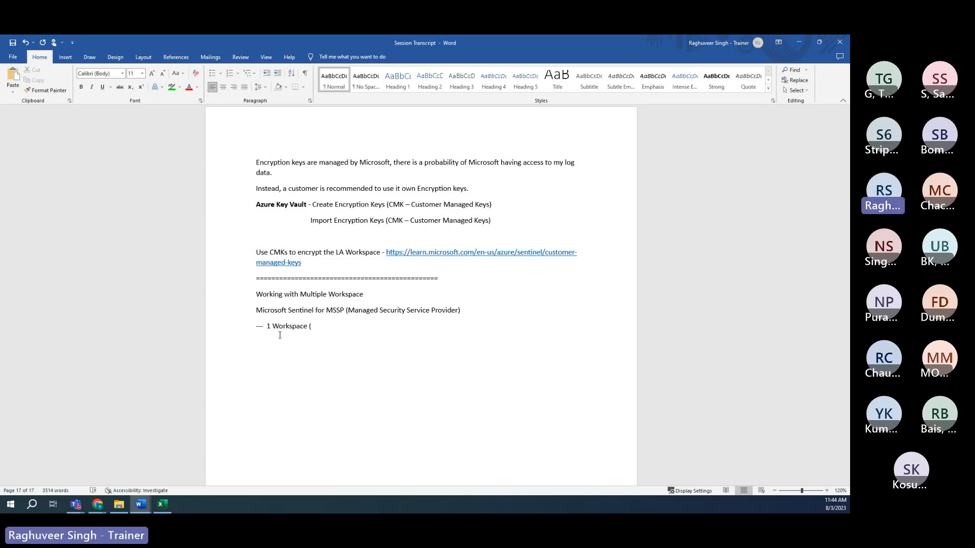
pyautogui.write('all the lo')
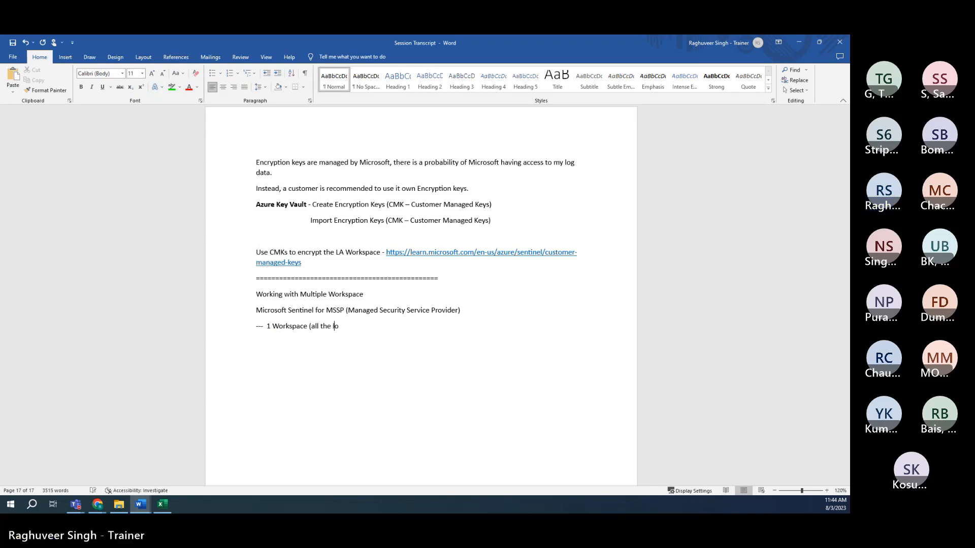
pyautogui.write('gs into a sin')
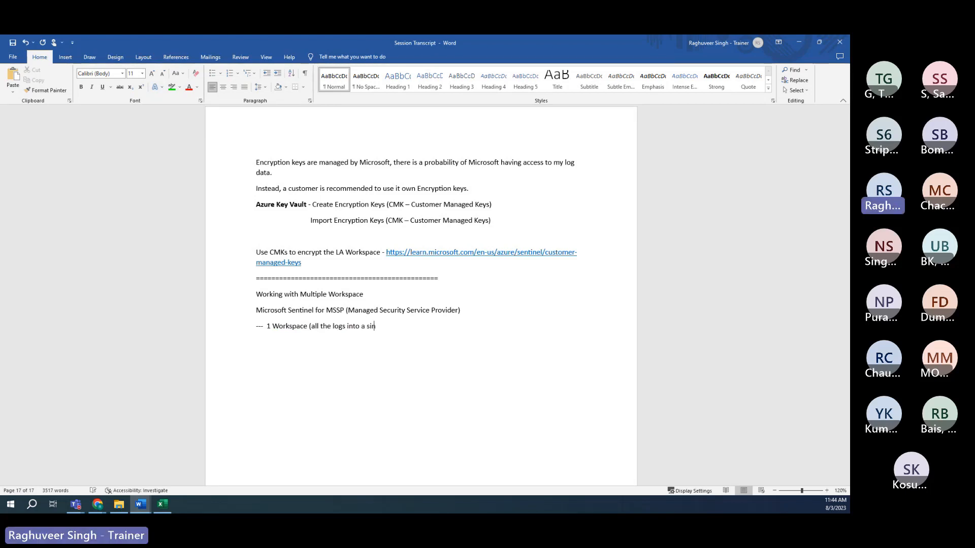
pyautogui.write('gle workspace')
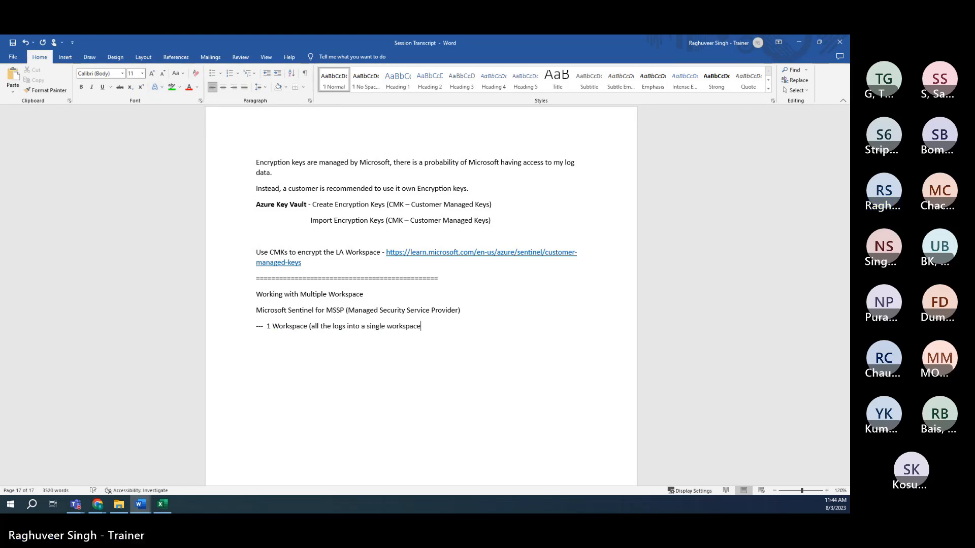
# - Add '--- production environment (there might be a requirements to use multiple workspaces)'
pyautogui.press('Return')
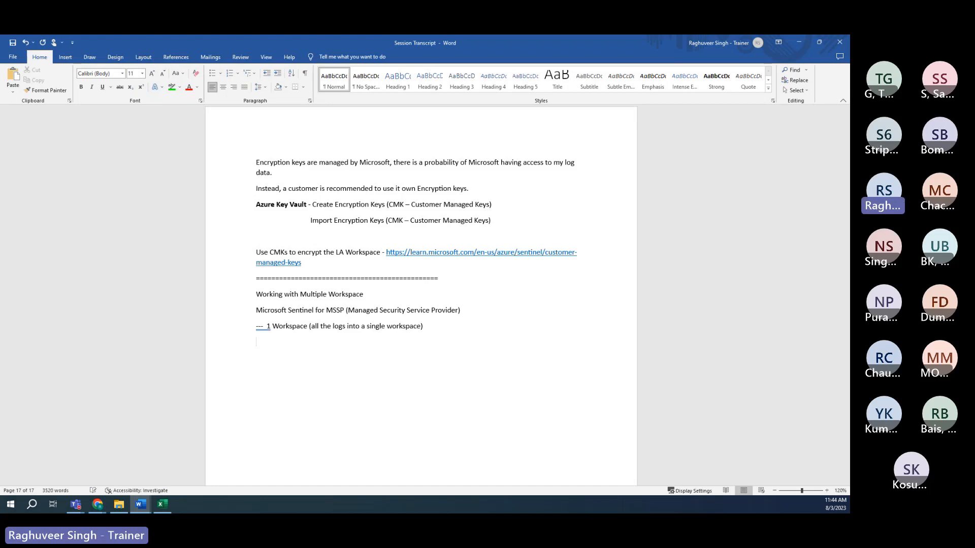
pyautogui.write('--- production enviro')
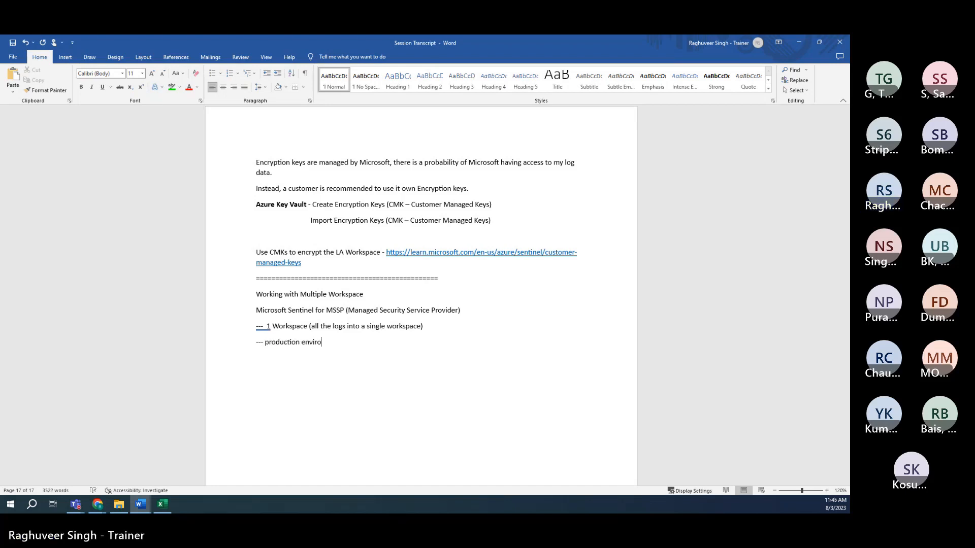
pyautogui.write('nment (')
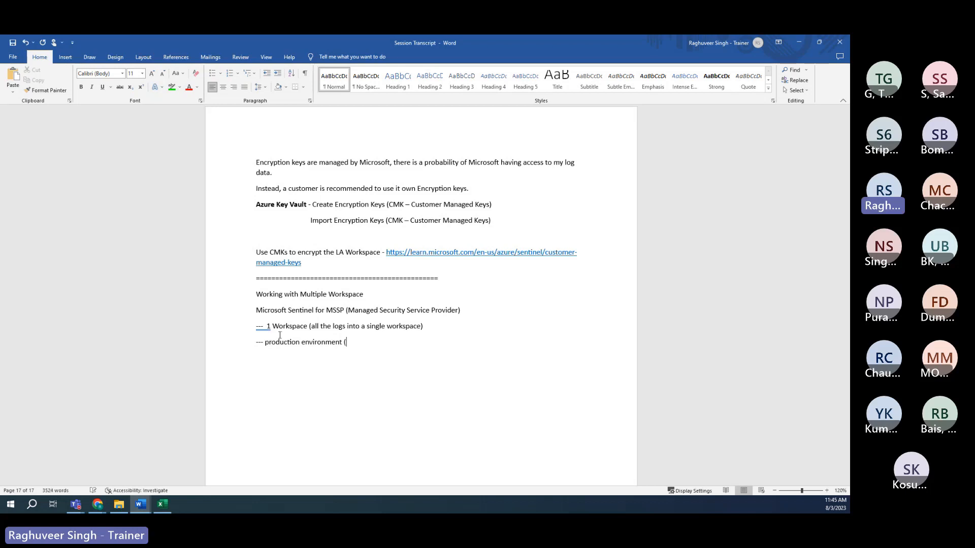
pyautogui.write('there might a')
pyautogui.press('BackSpace')
pyautogui.write('be a requirements to use mu')
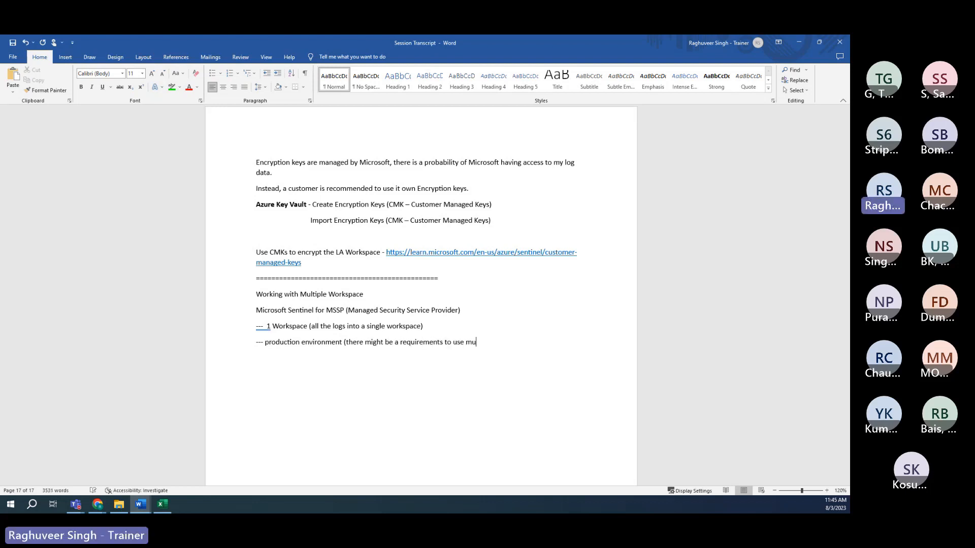
pyautogui.write('ltiple workspaces)')
pyautogui.press('Return')
pyautogui.press('BackSpace')
# - Fix spelling: change 'requirements' to 'requirement' and clear the flag on the dashes
pyautogui.rightClick(420, 343)
pyautogui.click(407, 348)
pyautogui.rightClick(405, 349)
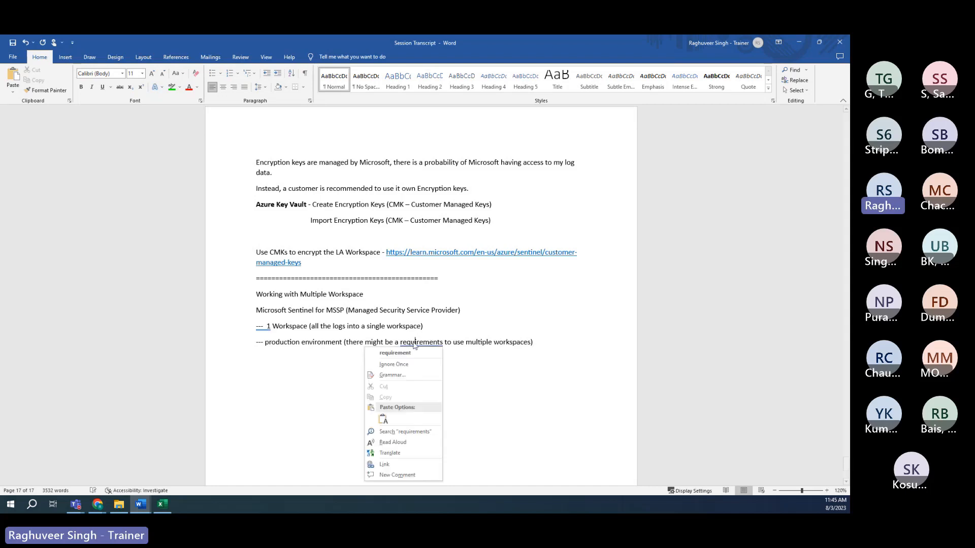
pyautogui.click(404, 352)
pyautogui.rightClick(260, 326)
pyautogui.click(238, 337)
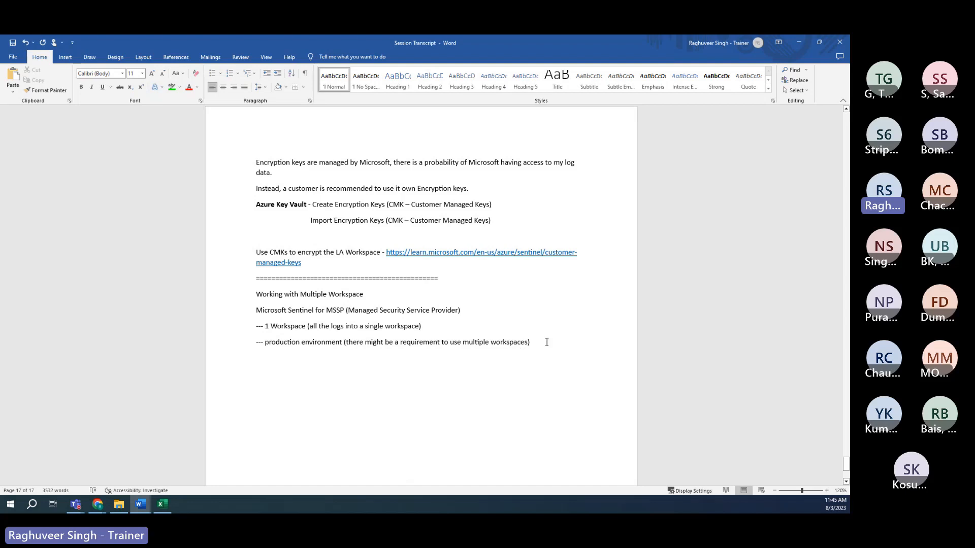
# - Start a bulleted list with 'Multiple Azure AD Tenants'
pyautogui.press('Return')
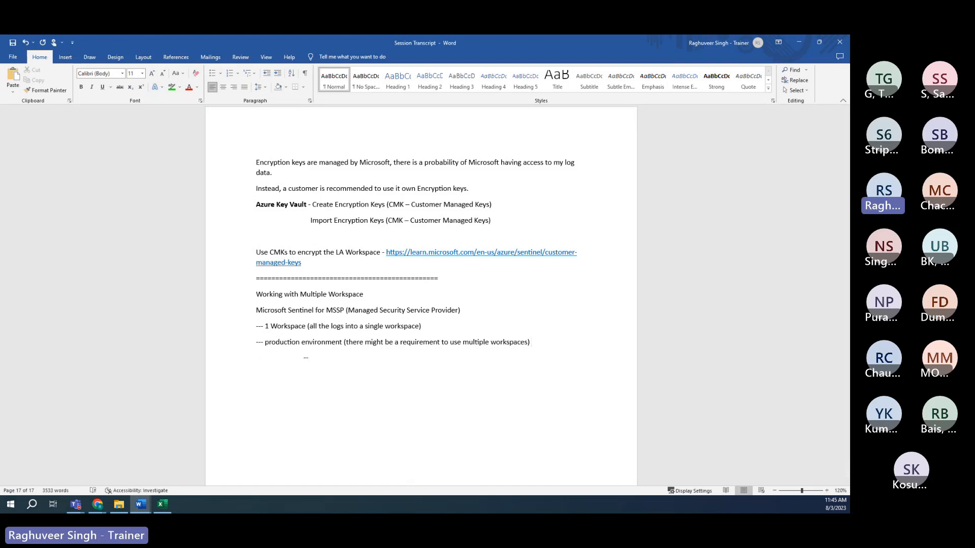
pyautogui.write('* ')
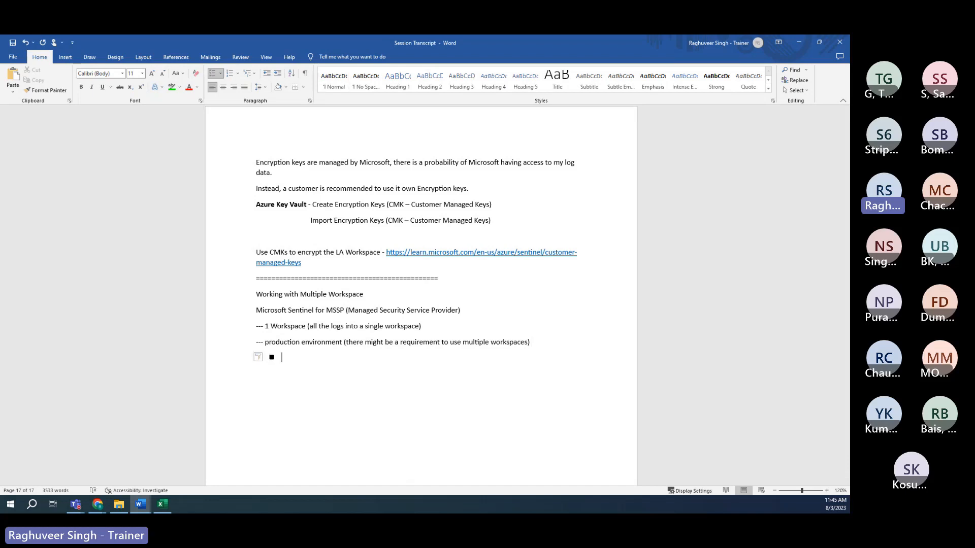
pyautogui.write('Mutiple')
pyautogui.press('BackSpace')
pyautogui.press('BackSpace')
pyautogui.press('BackSpace')
pyautogui.press('BackSpace')
pyautogui.write('lti')
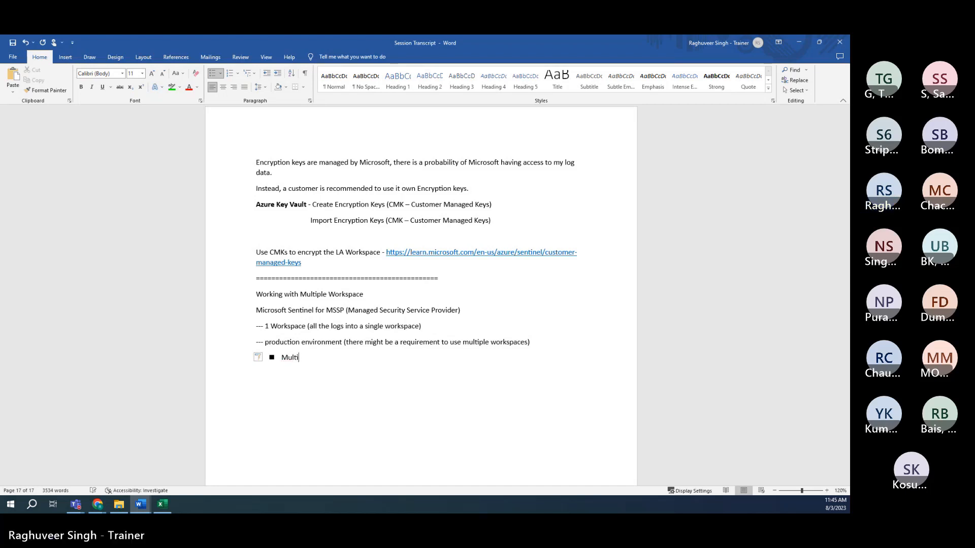
pyautogui.write('ple Azure AD Tenants')
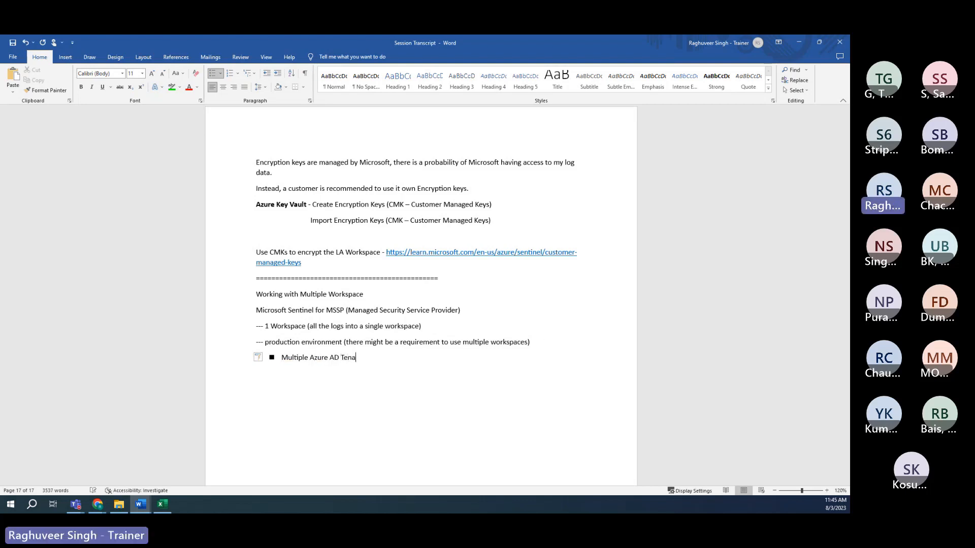
pyautogui.press('Return')
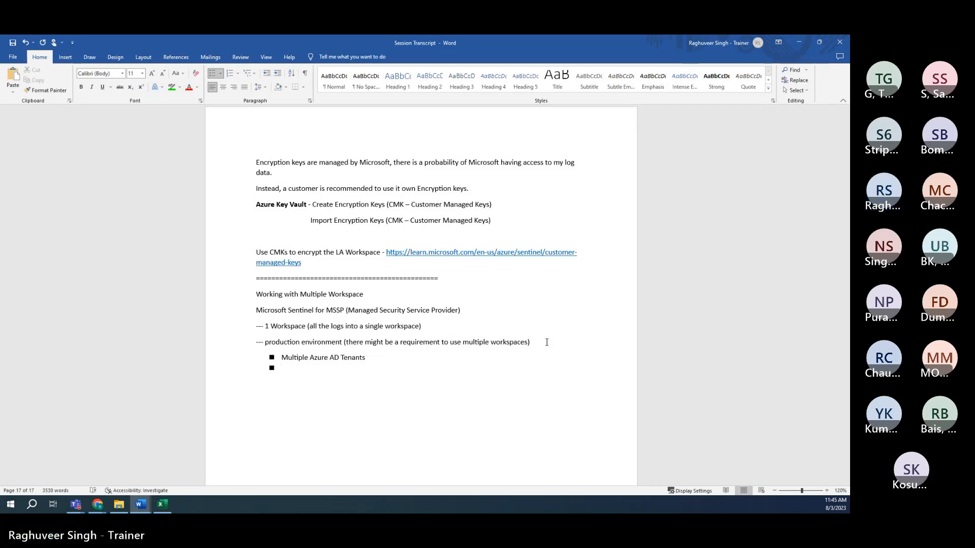
# - Add the bullet 'Customer having presence in multiple Geographies (India, Europe, US & ANZ)'
pyautogui.write('Customer h')
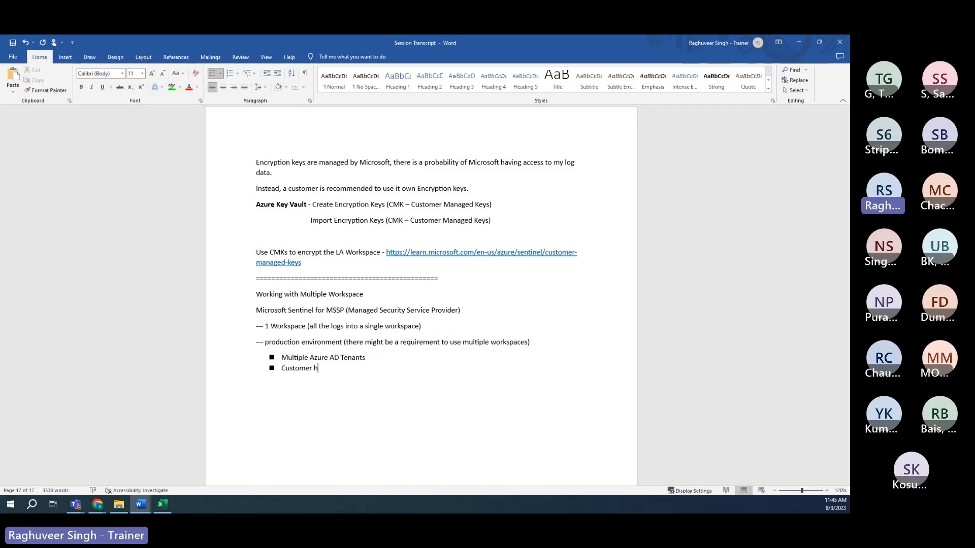
pyautogui.write('aving presne')
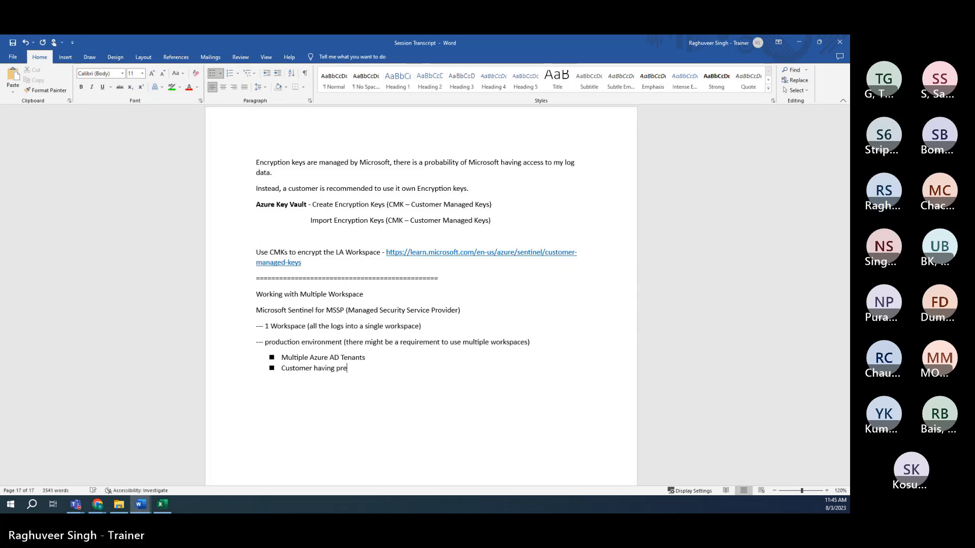
pyautogui.press('BackSpace')
pyautogui.press('BackSpace')
pyautogui.write('nce in multp')
pyautogui.press('BackSpace')
pyautogui.press('BackSpace')
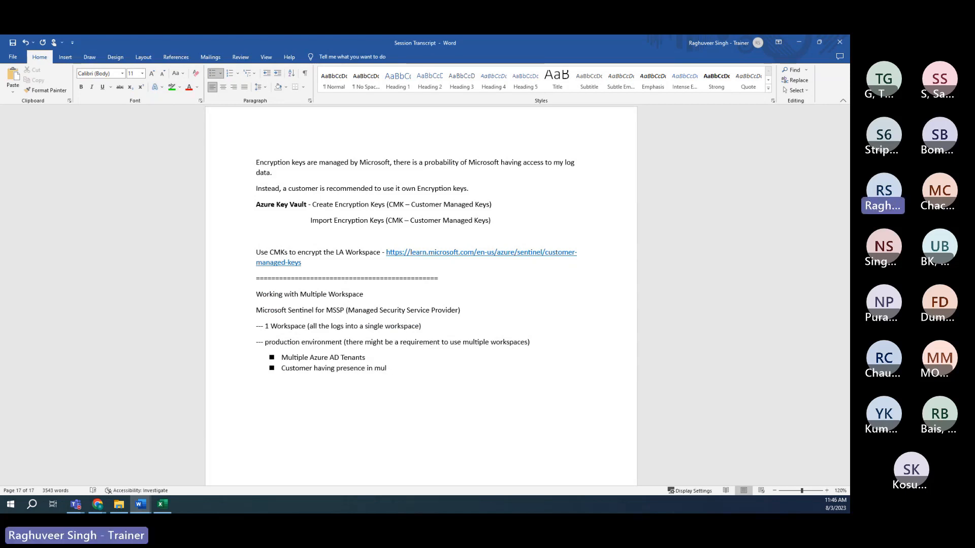
pyautogui.write('tiple Goe')
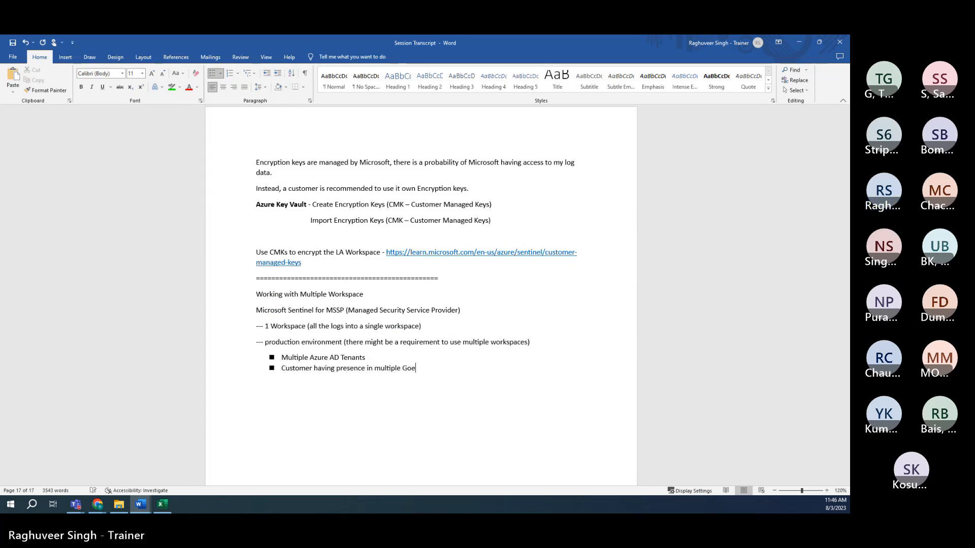
pyautogui.press('BackSpace')
pyautogui.press('BackSpace')
pyautogui.write('eographies ')
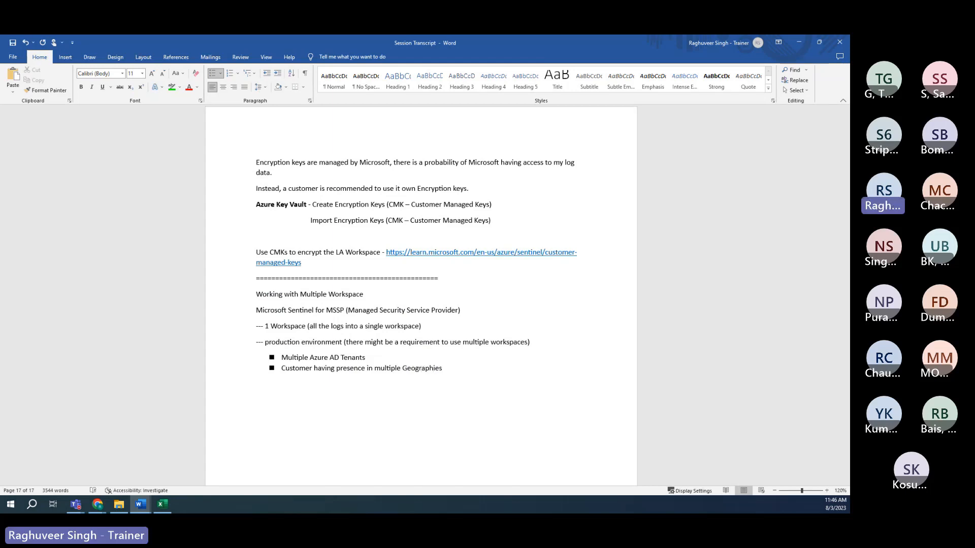
pyautogui.write('(India, Europe, US & ')
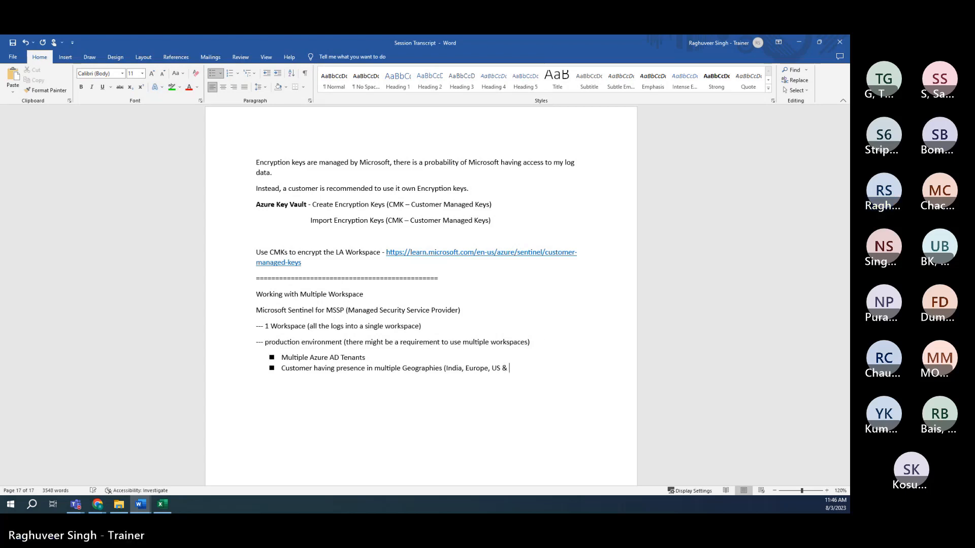
pyautogui.write('AN')
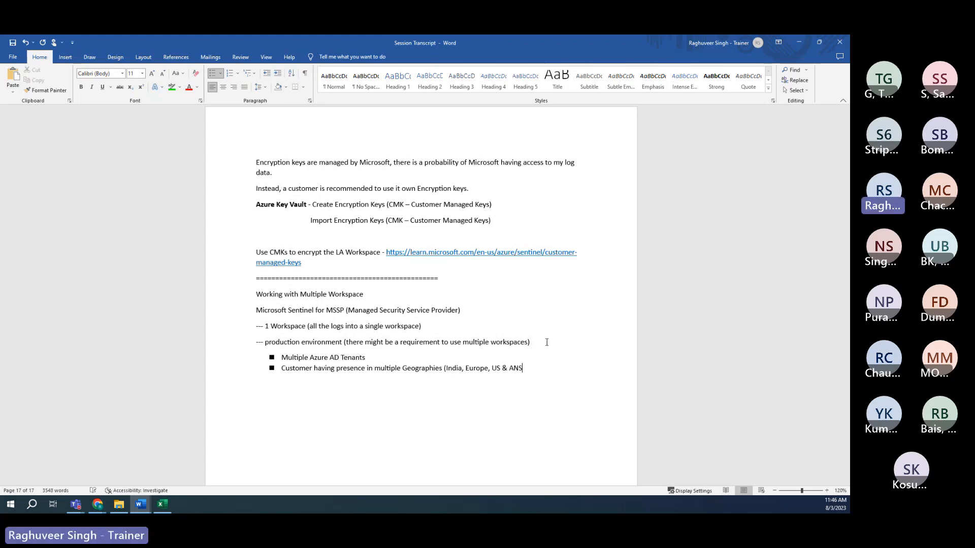
pyautogui.write('Z)')
# - Change India to India-APAC and US to USA, then end the bulleted list
pyautogui.click(461, 368)
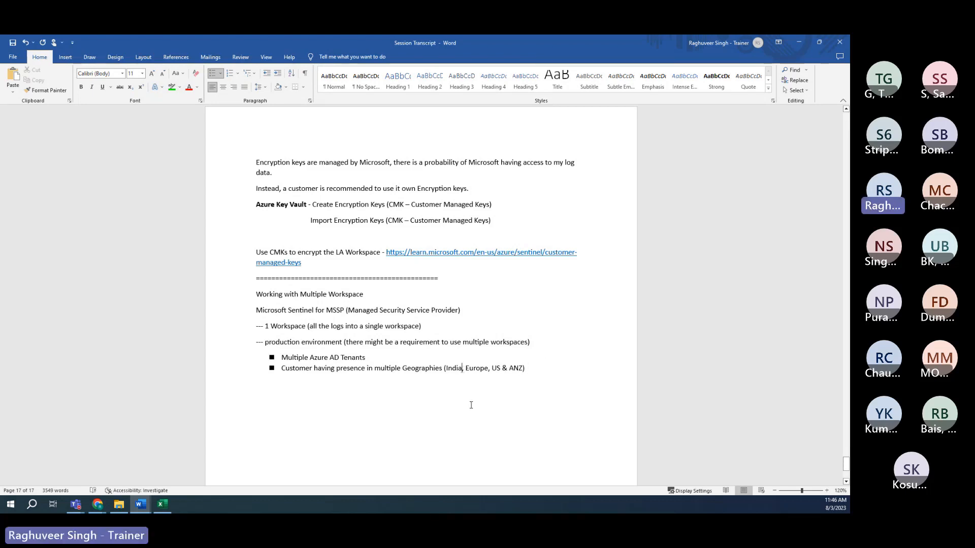
pyautogui.write('-APAC')
pyautogui.click(519, 369)
pyautogui.write('A')
pyautogui.doubleClick(486, 369)
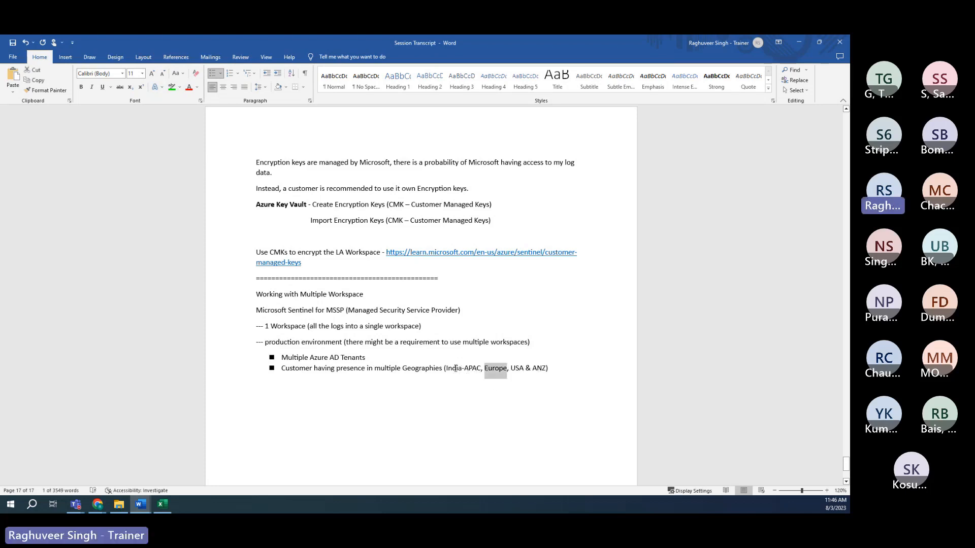
pyautogui.moveTo(446, 369); pyautogui.dragTo(472, 372)
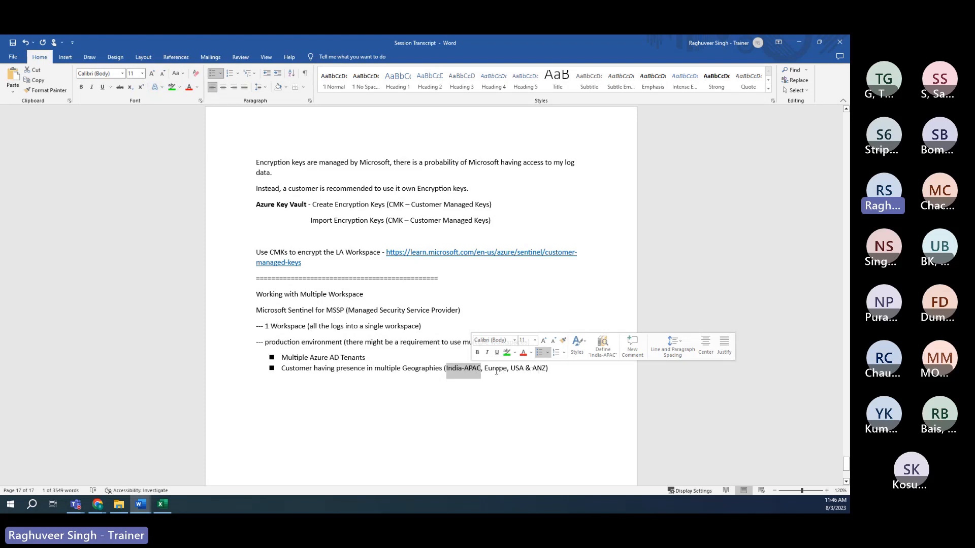
pyautogui.moveTo(484, 369); pyautogui.dragTo(507, 370)
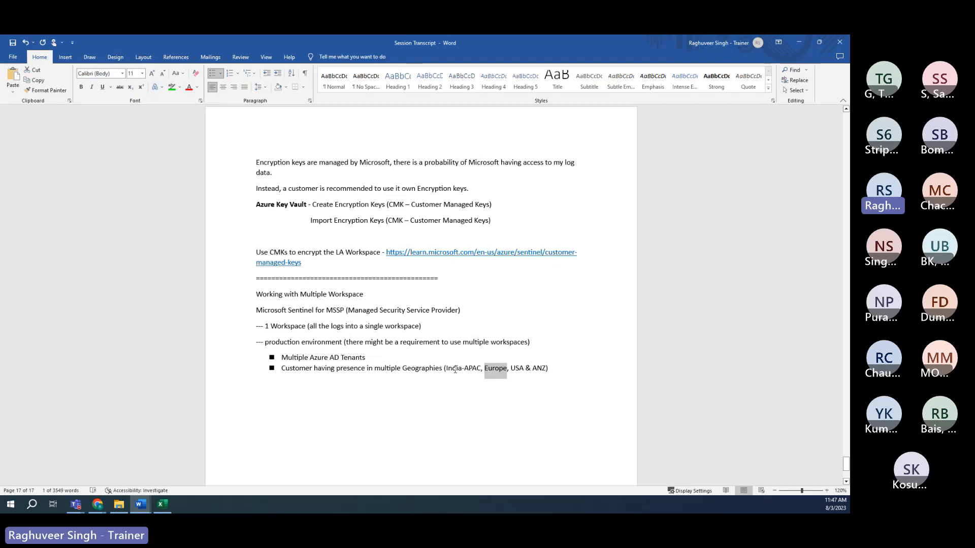
pyautogui.click(558, 367)
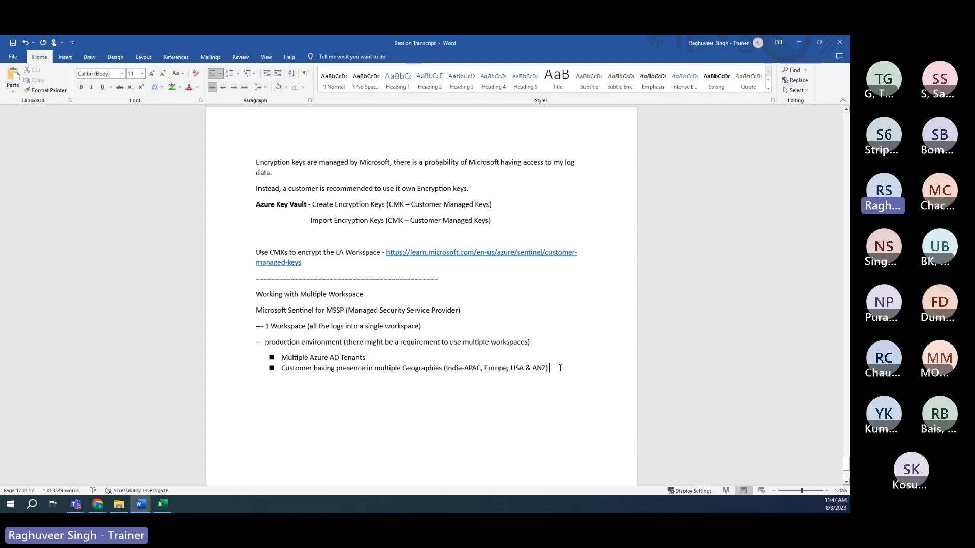
pyautogui.press('Return')
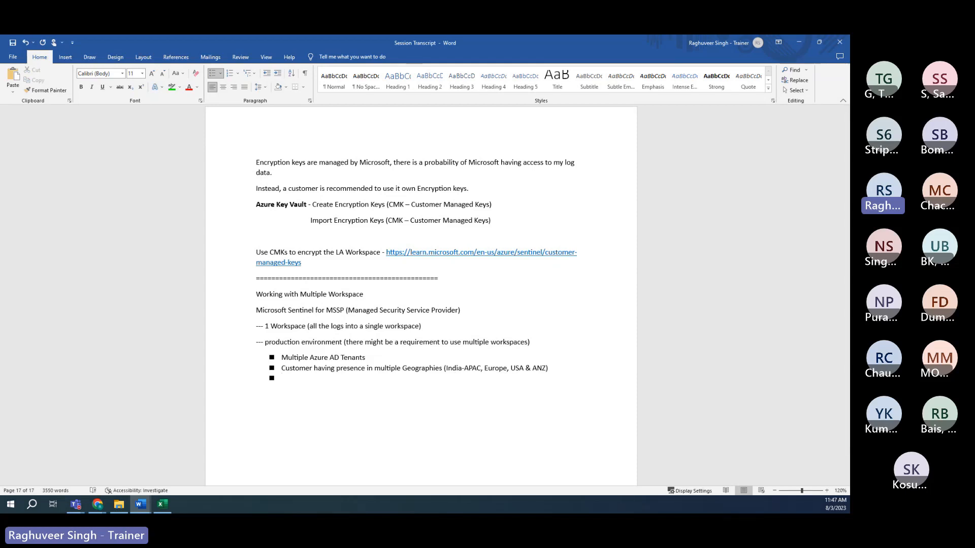
pyautogui.press('BackSpace')
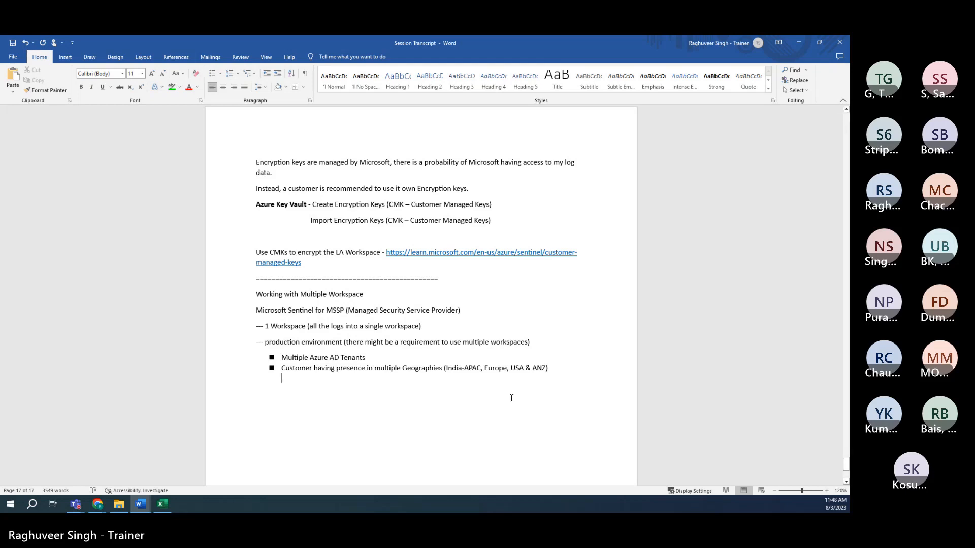
# - Scroll down and select the Working with Multiple Workspace lines and geographies bullet to point them out
pyautogui.scroll(-1, 473, 389)
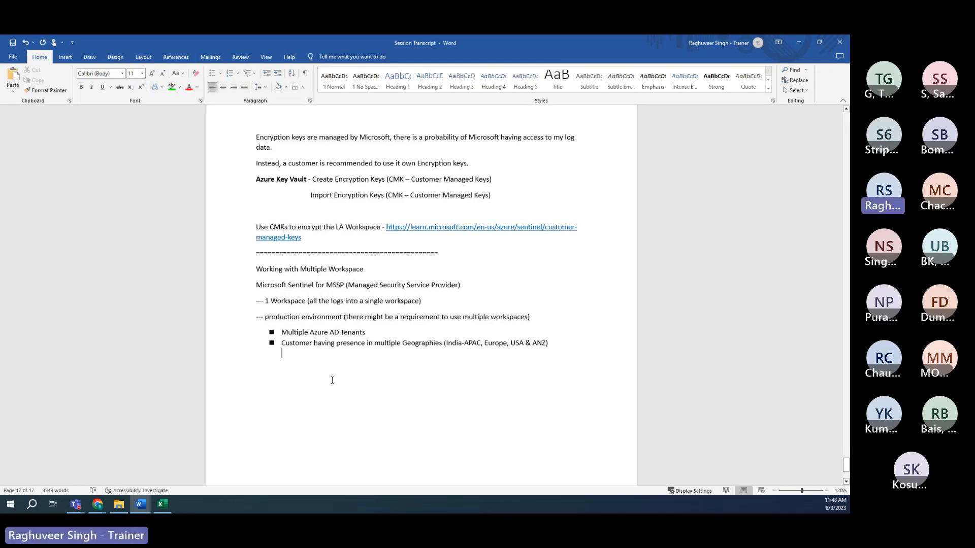
pyautogui.scroll(-1, 328, 380)
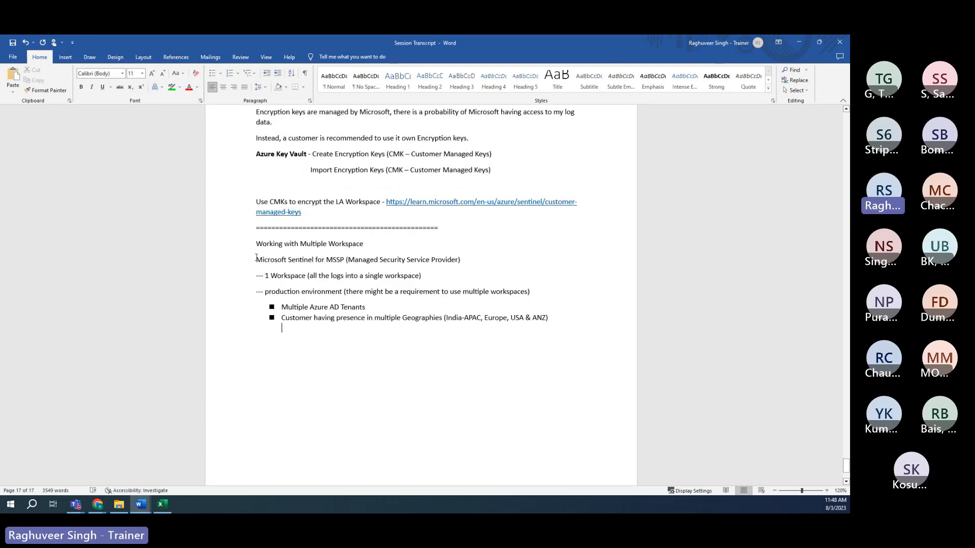
pyautogui.moveTo(256, 244); pyautogui.dragTo(463, 262)
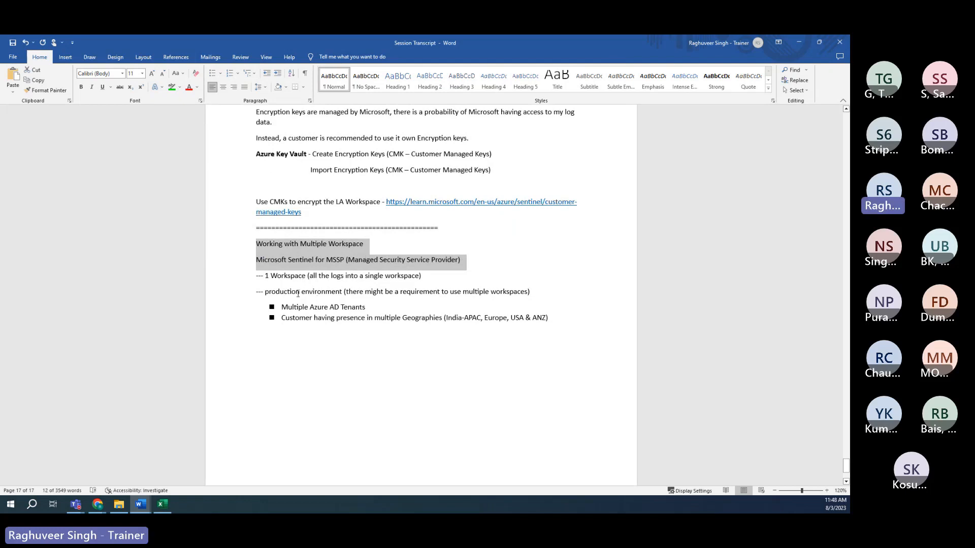
pyautogui.click(280, 334)
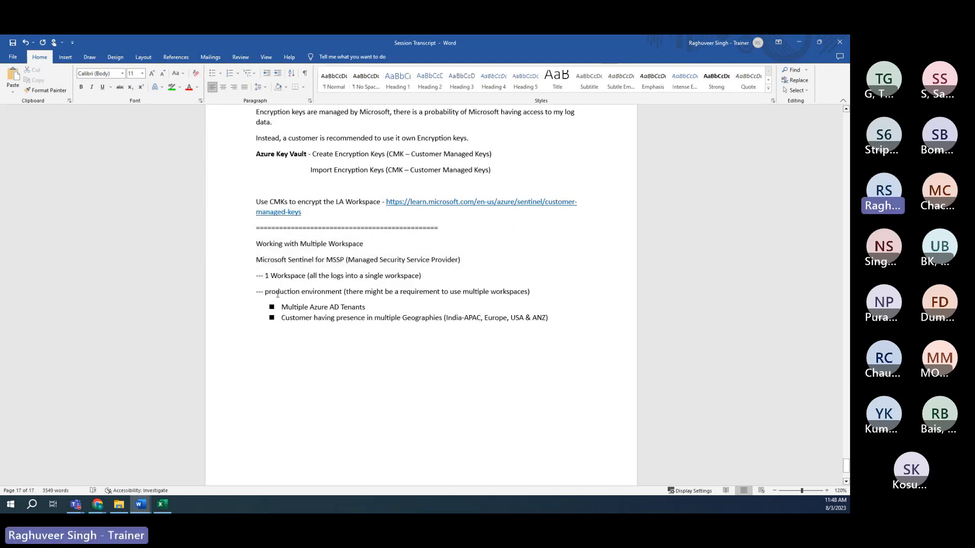
pyautogui.click(556, 318)
pyautogui.press('Down')
pyautogui.moveTo(283, 319); pyautogui.dragTo(507, 321)
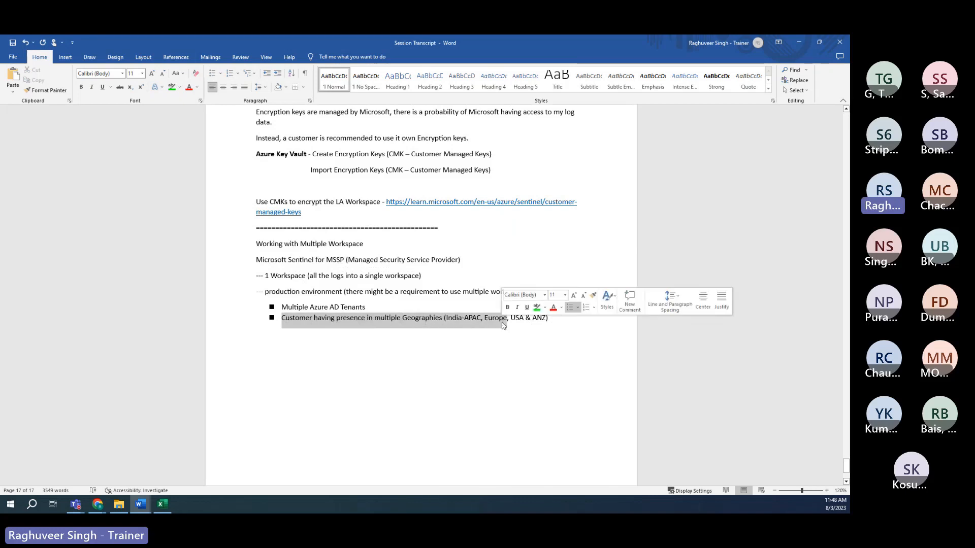
pyautogui.click(558, 322)
# - Add a third bullet: 'MSSP (DXC) - I am actually managing SOC for multiple Customers across multiple geographies.'
pyautogui.press('Return')
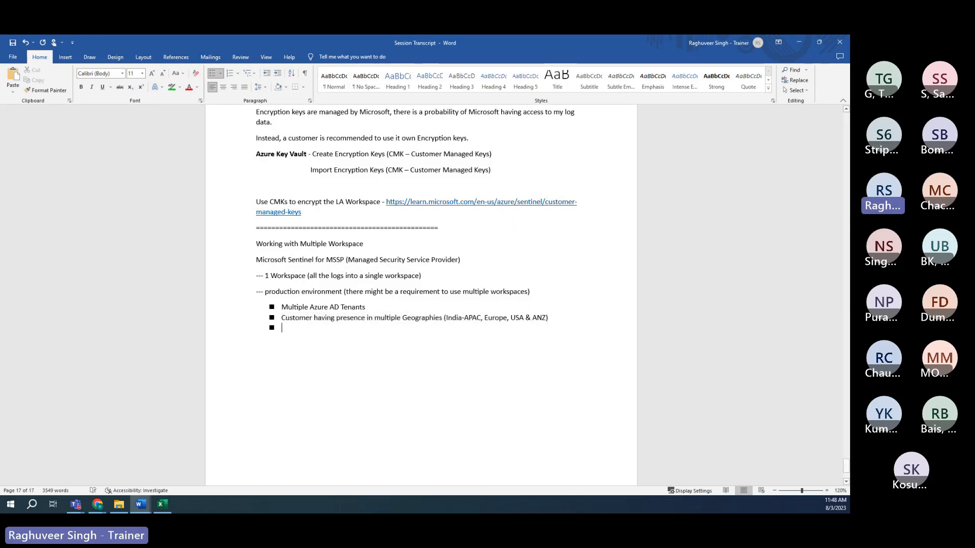
pyautogui.write('MSSP (DXC')
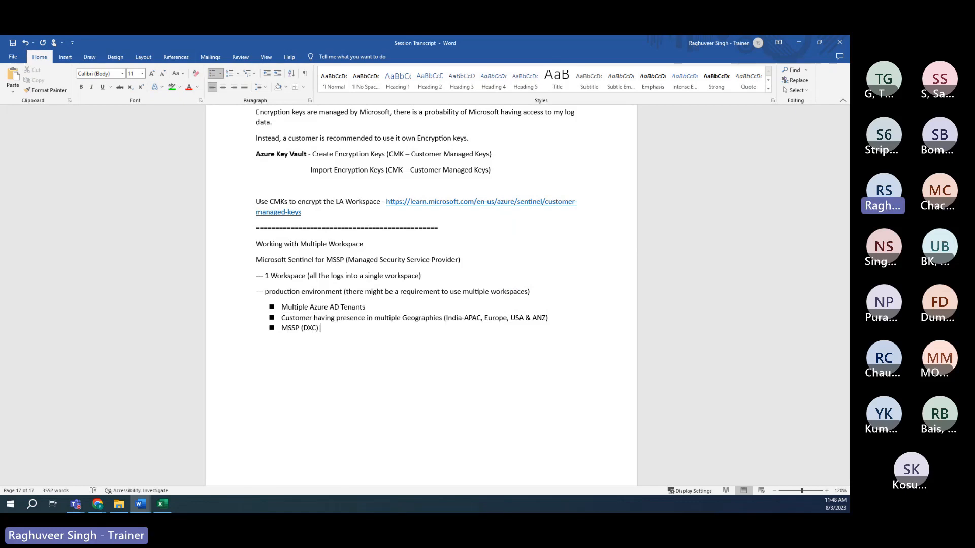
pyautogui.write('- I am actua')
pyautogui.write('lly managing ')
pyautogui.write('security op')
pyautogui.press('BackSpace')
pyautogui.press('BackSpace')
pyautogui.press('BackSpace')
pyautogui.press('BackSpace')
pyautogui.press('BackSpace')
pyautogui.press('BackSpace')
pyautogui.press('BackSpace')
pyautogui.press('BackSpace')
pyautogui.press('BackSpace')
pyautogui.press('BackSpace')
pyautogui.press('BackSpace')
pyautogui.write('SOC for m')
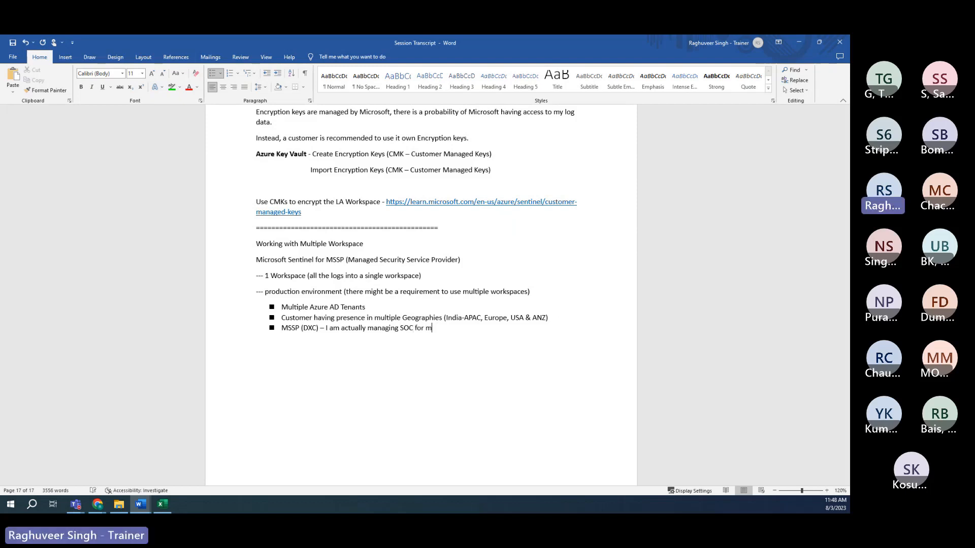
pyautogui.write('ultiple Customer')
pyautogui.press('BackSpace')
pyautogui.write('s across the')
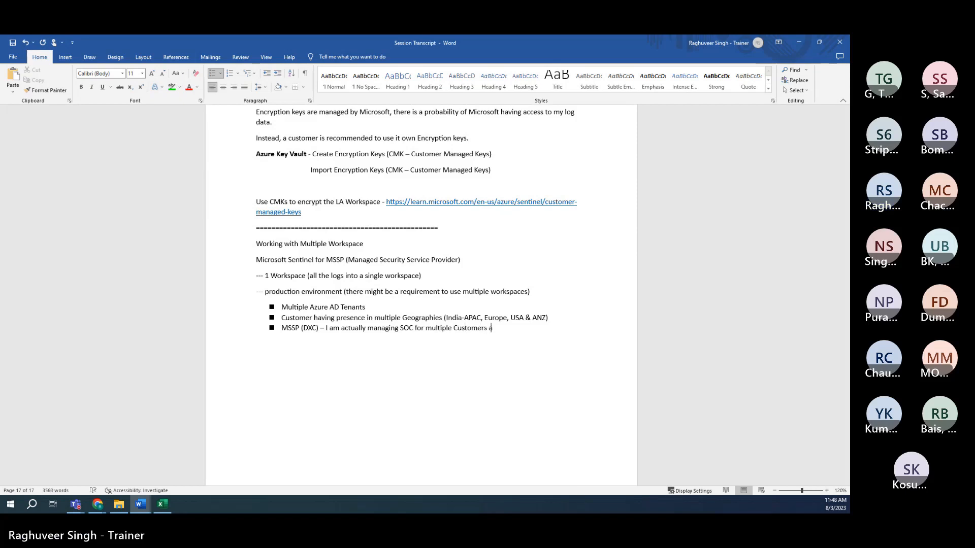
pyautogui.press('BackSpace')
pyautogui.press('BackSpace')
pyautogui.press('BackSpace')
pyautogui.press('BackSpace')
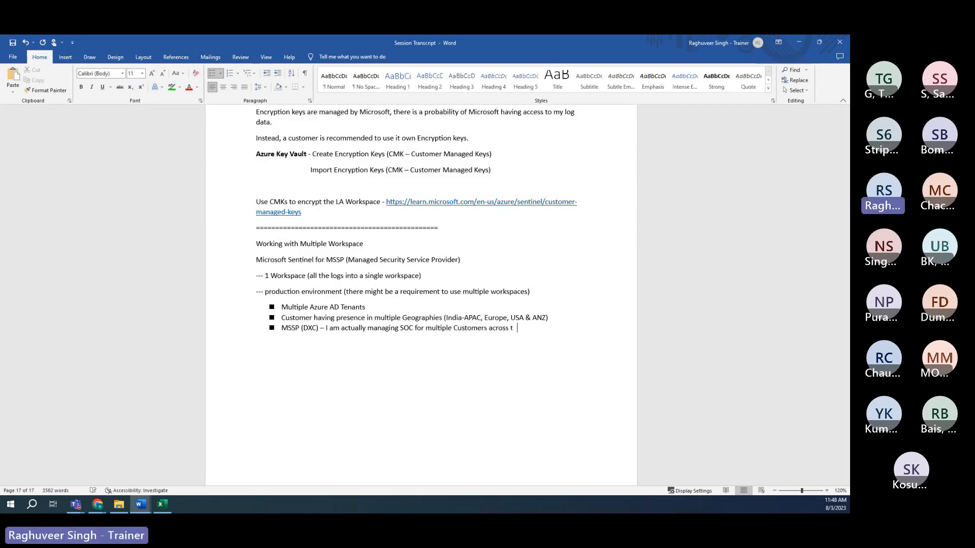
pyautogui.write('mut')
pyautogui.press('BackSpace')
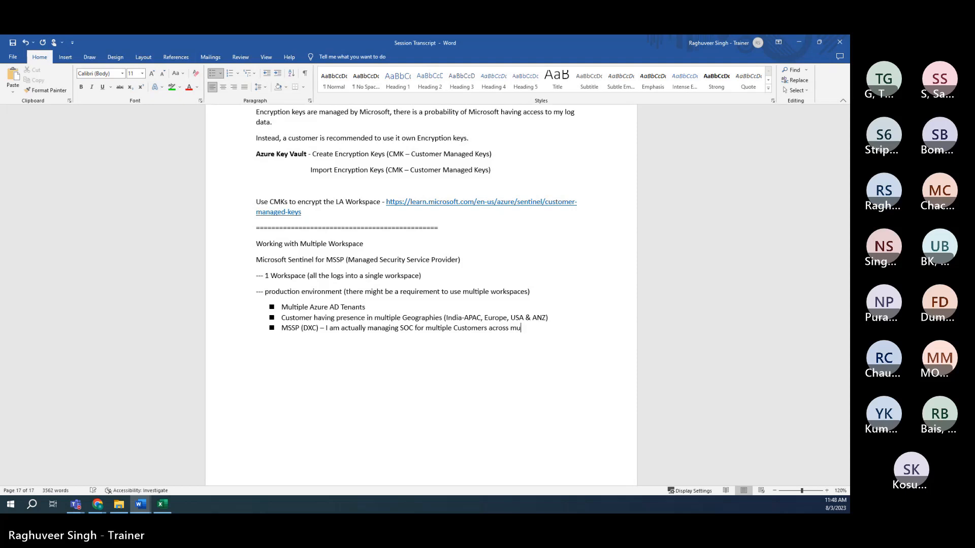
pyautogui.write('ltiple geographies.')
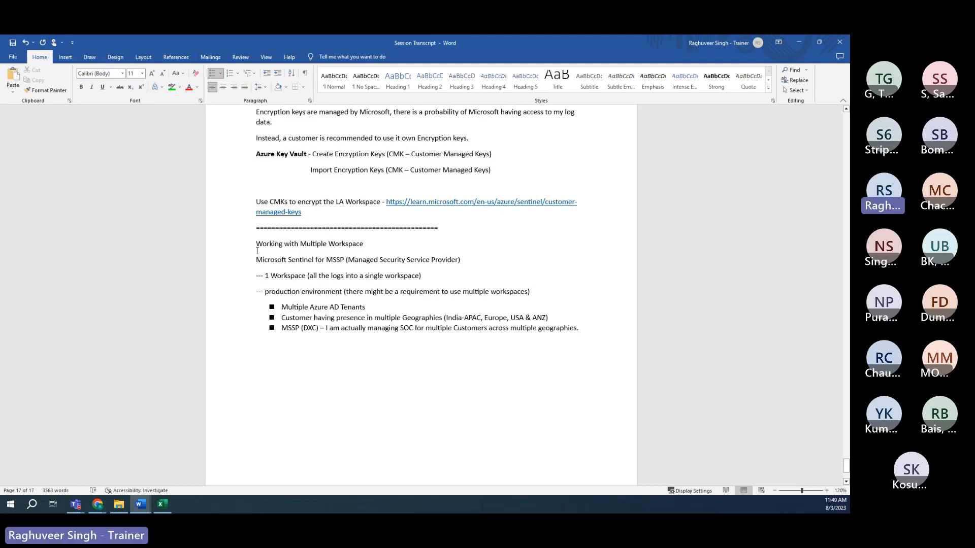
# - Select the Working with Multiple Workspace heading and the abbreviation MSSP to point them out
pyautogui.moveTo(256, 244); pyautogui.dragTo(354, 244)
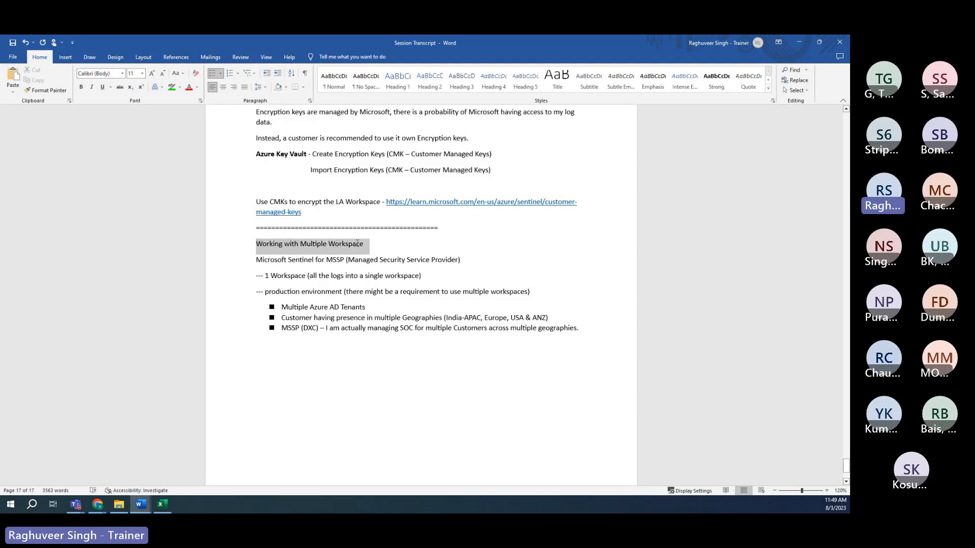
pyautogui.click(292, 259)
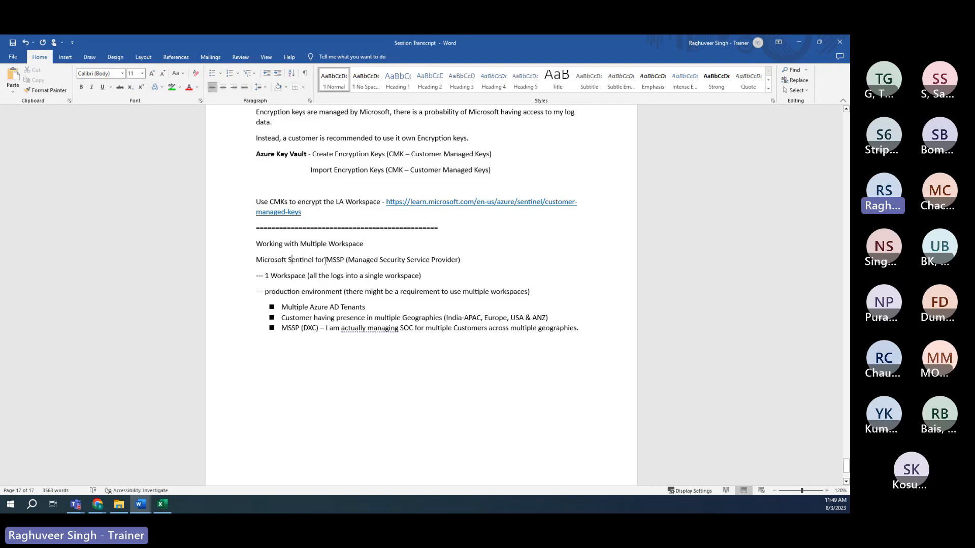
pyautogui.moveTo(326, 260); pyautogui.dragTo(344, 260)
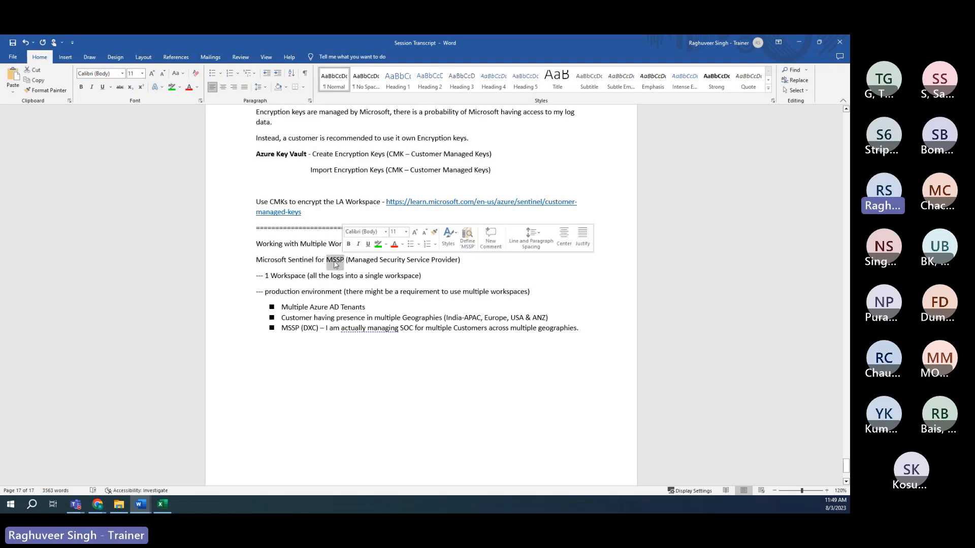
pyautogui.click(353, 350)
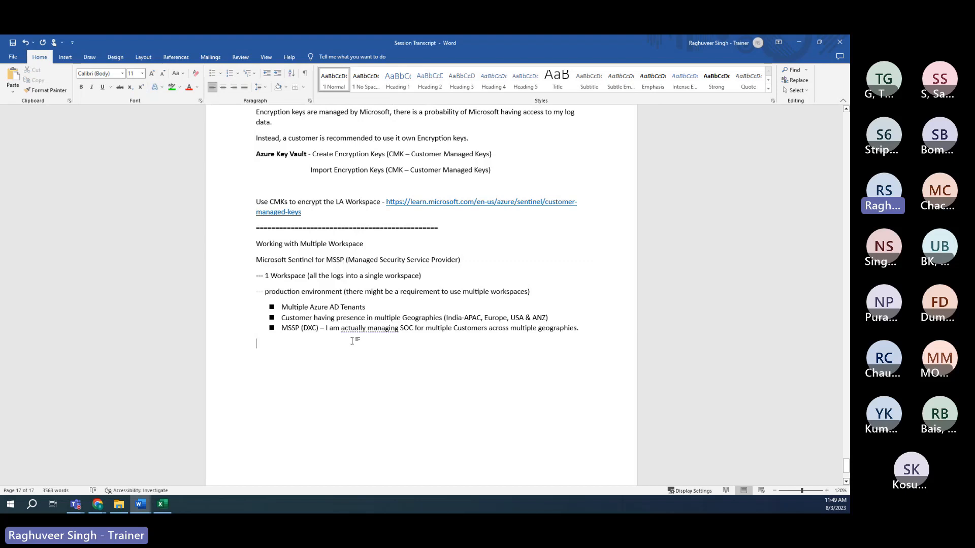
# - Delete 'actually' from the MSSP (DXC) bullet and move to the empty line below
pyautogui.rightClick(351, 329)
pyautogui.click(325, 336)
pyautogui.click(267, 365)
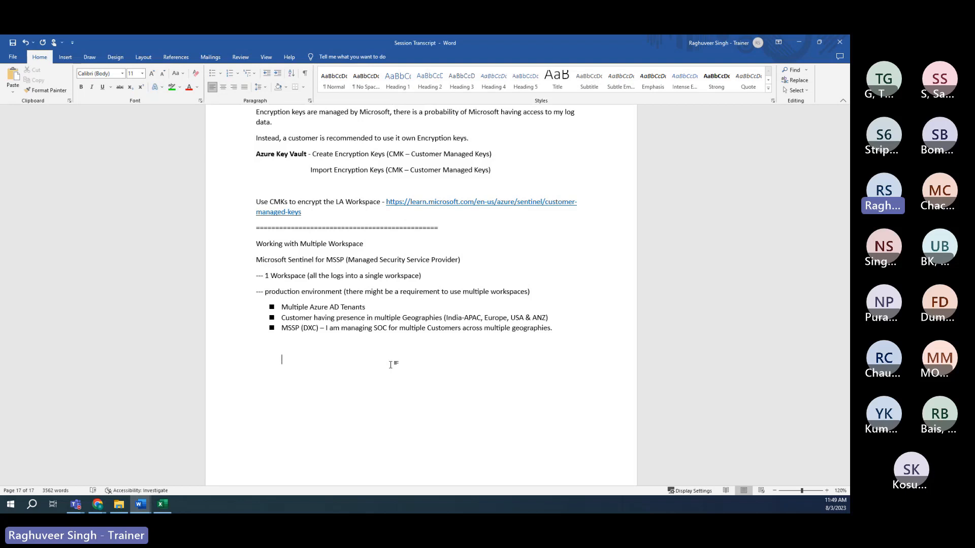
# - Below the bullets, add an 'Approach: -' line at the left margin and make it bold
pyautogui.hotkey('ctrl', 'shift', 'n')
pyautogui.press('Return')
pyautogui.write('Approach: -')
pyautogui.press('Return')
pyautogui.press('Return')
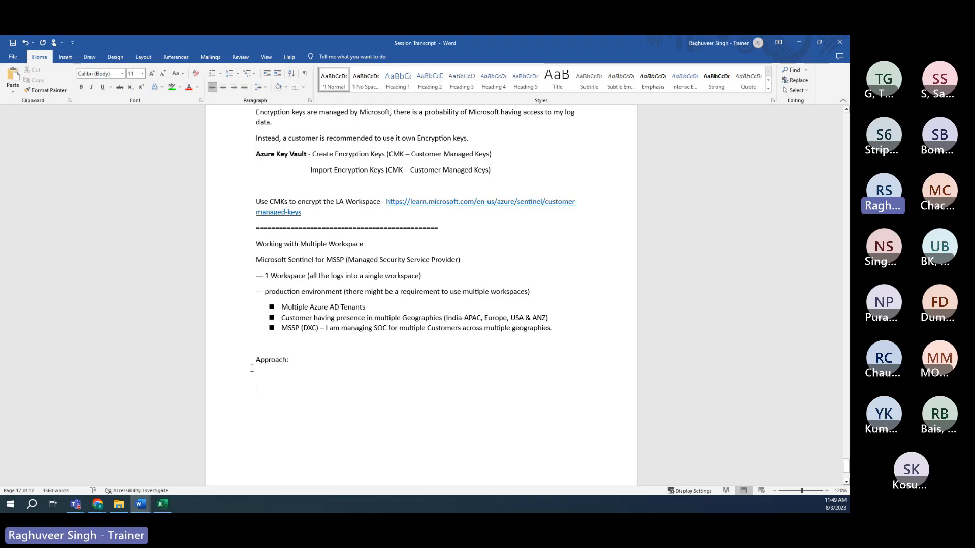
pyautogui.moveTo(255, 362); pyautogui.dragTo(313, 365)
pyautogui.hotkey('ctrl', 'b')
pyautogui.click(279, 380)
pyautogui.click(279, 382)
# - Start the numbered list with item 1, 'Consolidate Workspace', correcting its spelling
pyautogui.click(228, 74)
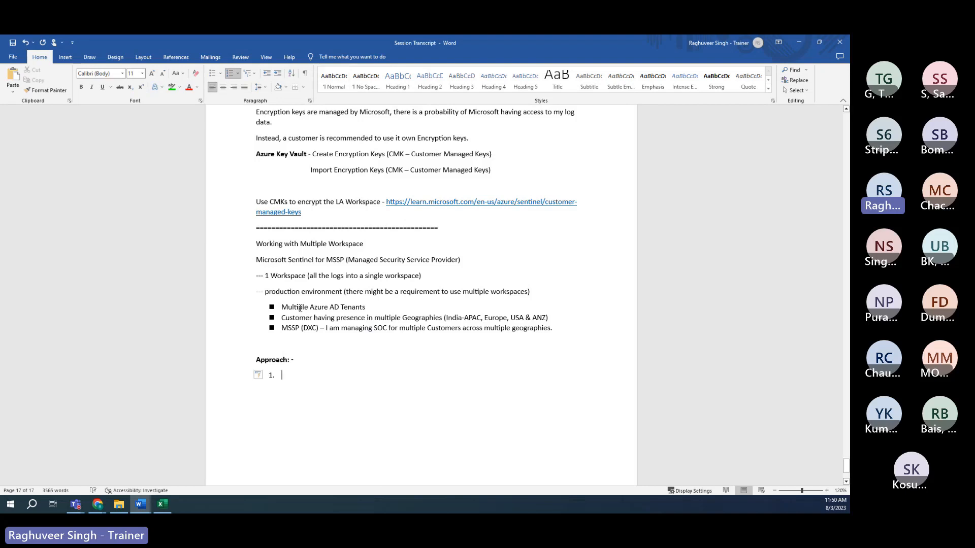
pyautogui.write('nsolide')
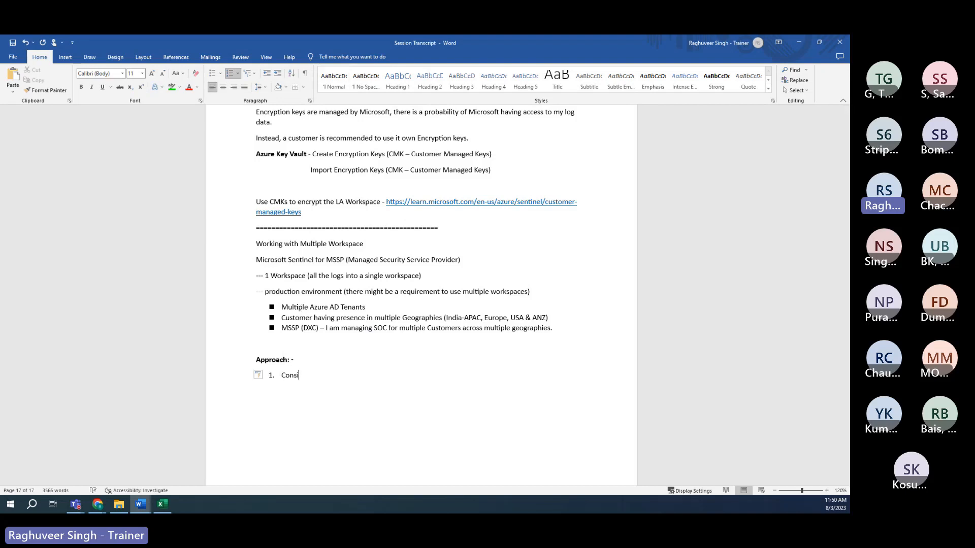
pyautogui.write(' Wor')
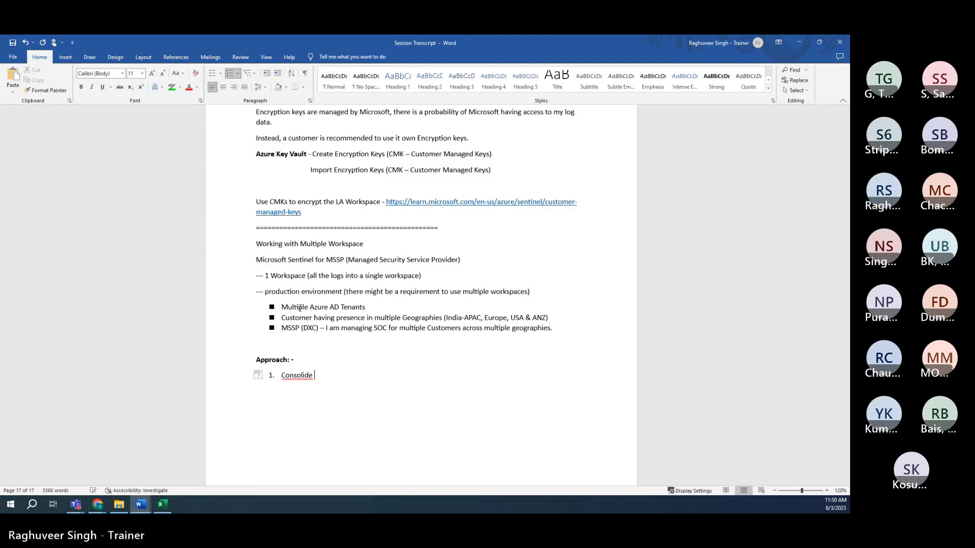
pyautogui.write('kspace')
pyautogui.press('BackSpace')
pyautogui.press('BackSpace')
pyautogui.press('BackSpace')
pyautogui.write('ace')
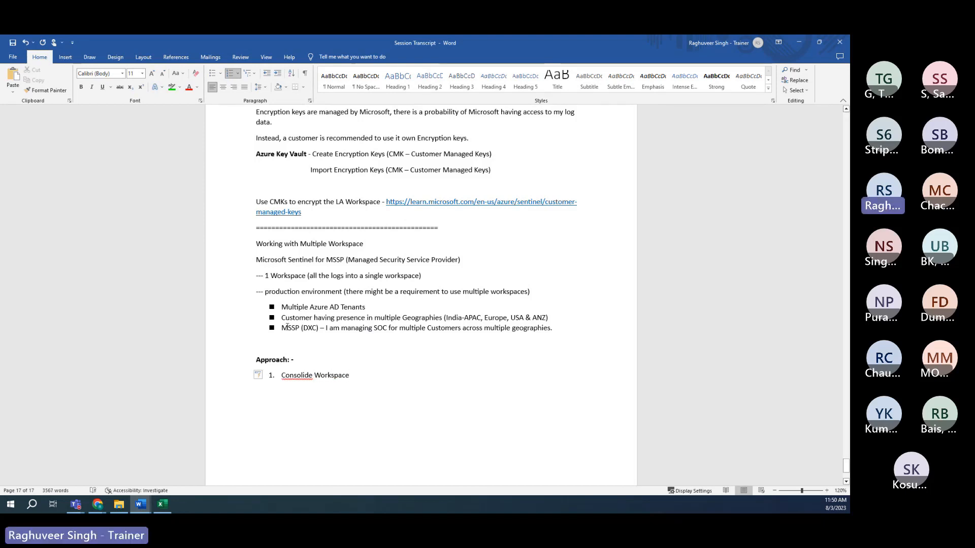
pyautogui.rightClick(292, 376)
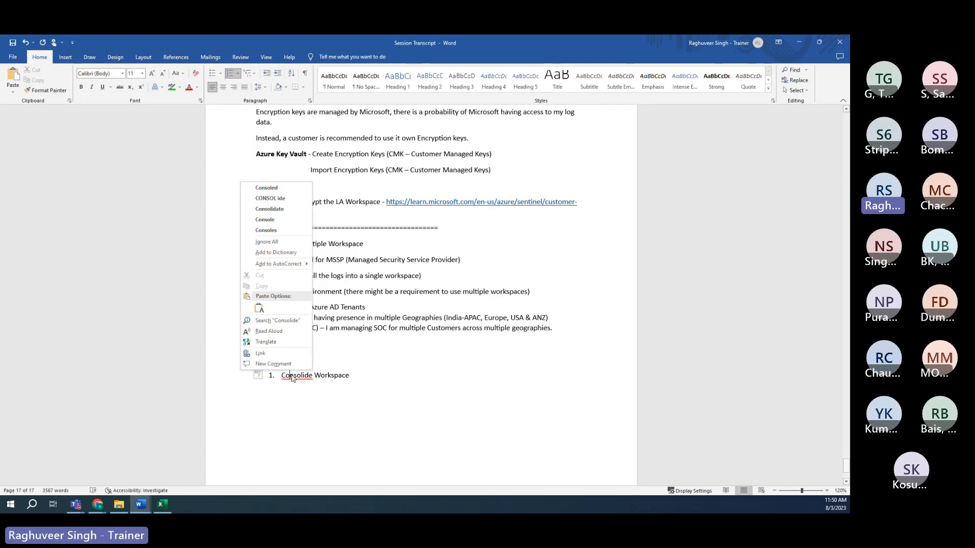
pyautogui.click(271, 210)
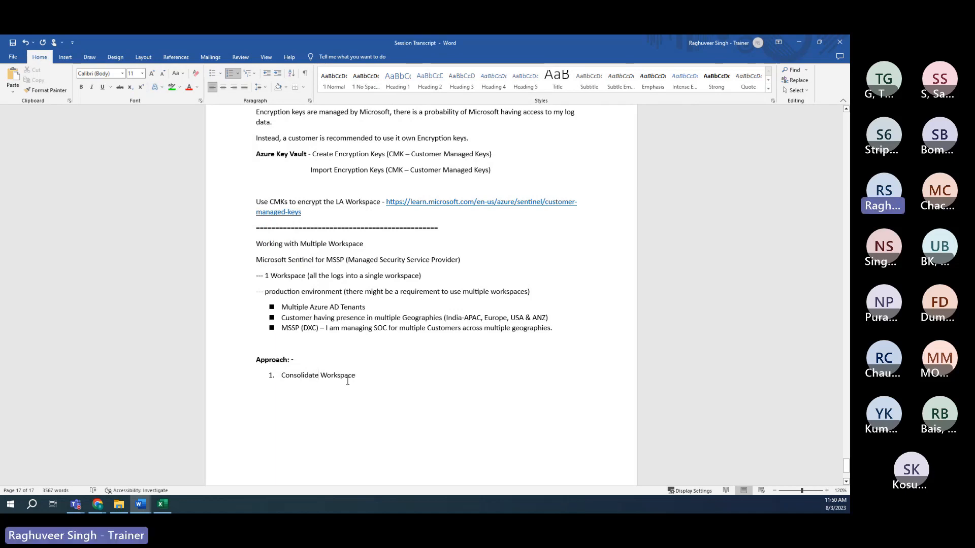
# - Add items 2 and 3: 'Work across multiple workspaces' and 'Automate deployment & configuration across workspaces'
pyautogui.press('Return')
pyautogui.write('Work')
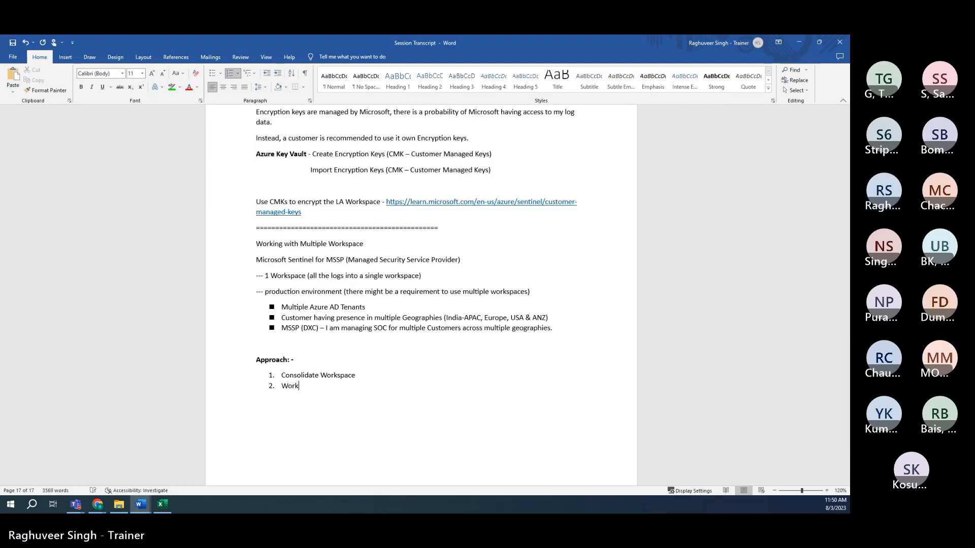
pyautogui.write(' across multiple workspaces')
pyautogui.press('Return')
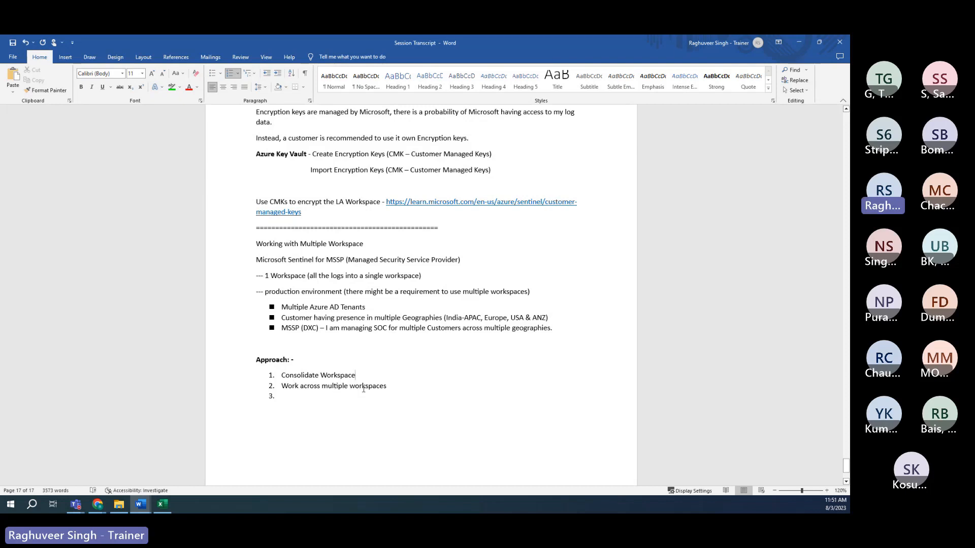
pyautogui.click(406, 388)
pyautogui.write('A')
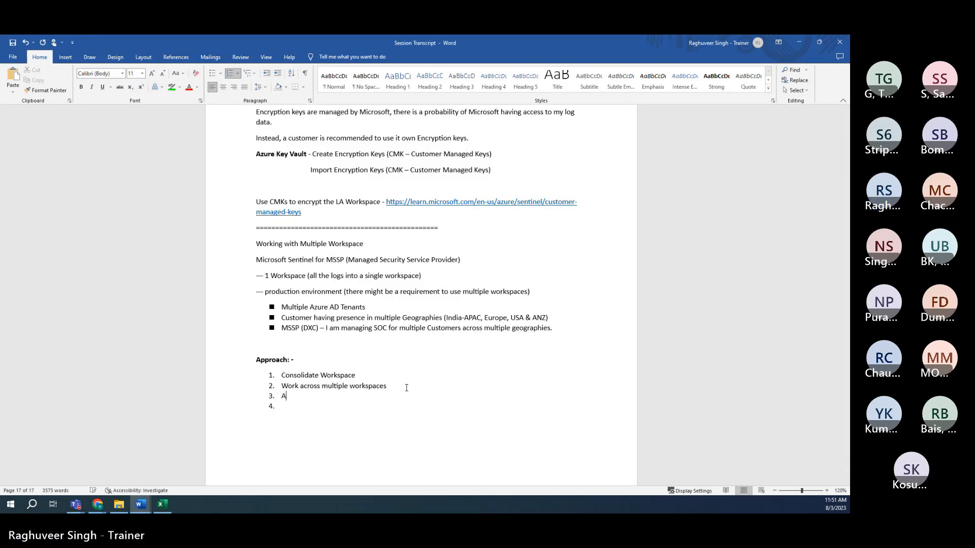
pyautogui.write('ut')
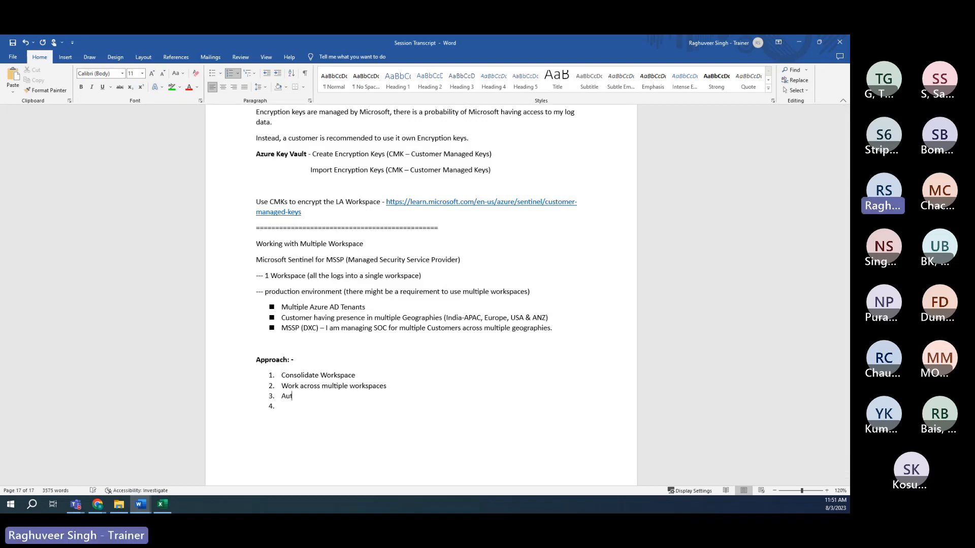
pyautogui.write('omate deployment ^')
pyautogui.press('BackSpace')
pyautogui.press('BackSpace')
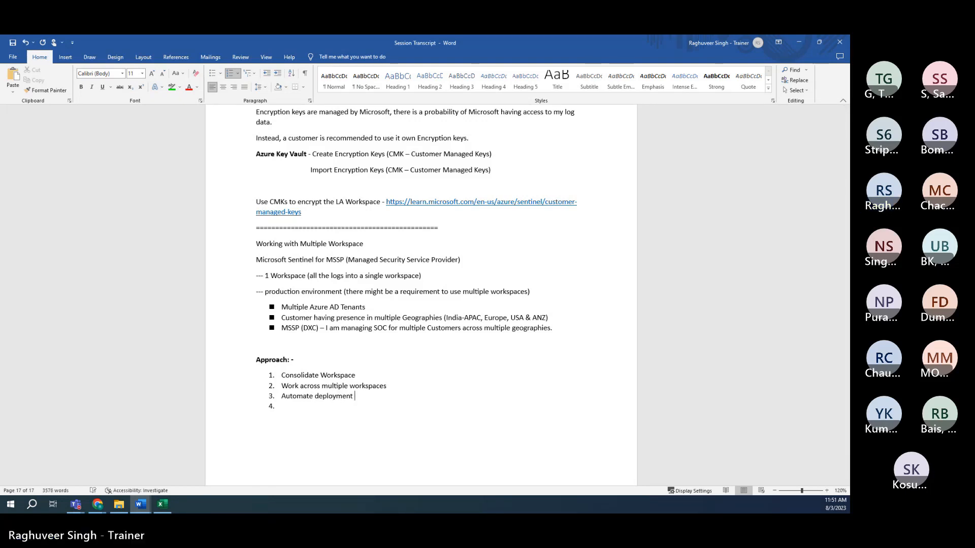
pyautogui.write('& configuration across workspaces')
# - Add item 4: 'Use Azure Lighthouse to extend to workspaces across tenants'
pyautogui.press('Return')
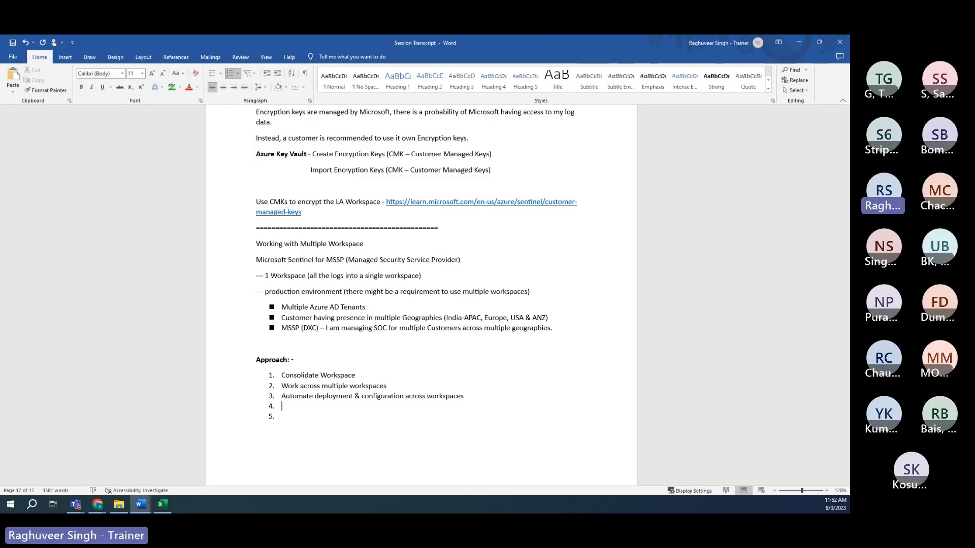
pyautogui.write('Use Azure')
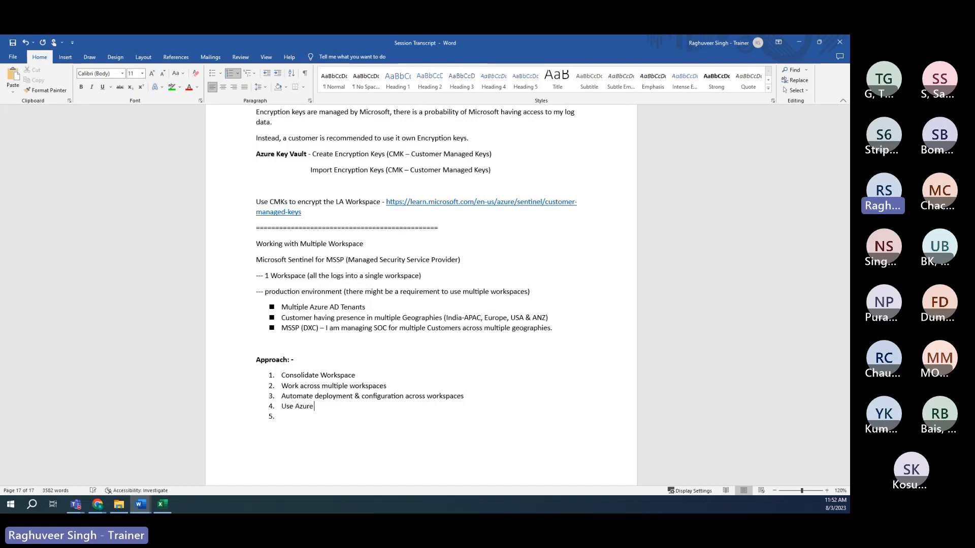
pyautogui.press('BackSpace')
pyautogui.write('Lig')
pyautogui.press('BackSpace')
pyautogui.press('BackSpace')
pyautogui.press('BackSpace')
pyautogui.write('Lli')
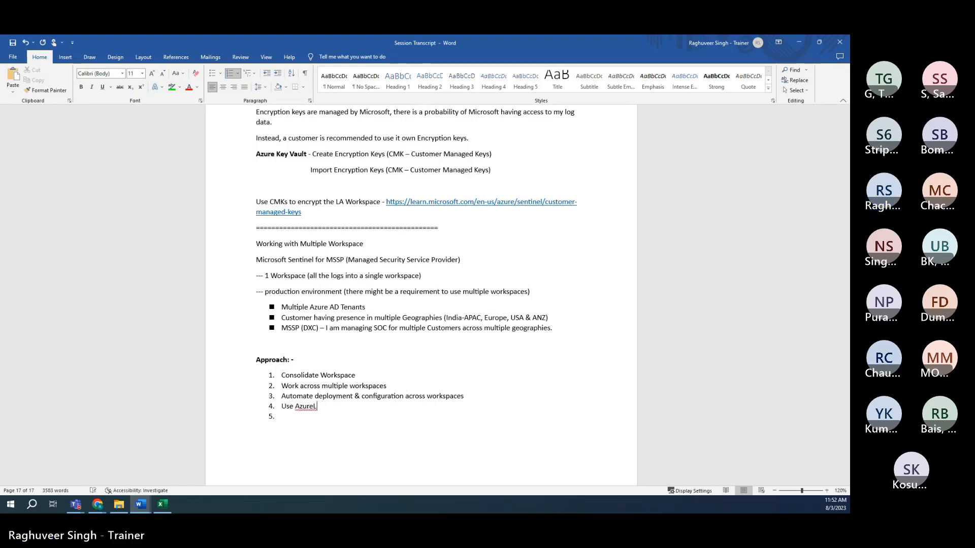
pyautogui.press('BackSpace')
pyautogui.press('BackSpace')
pyautogui.write('ight hou')
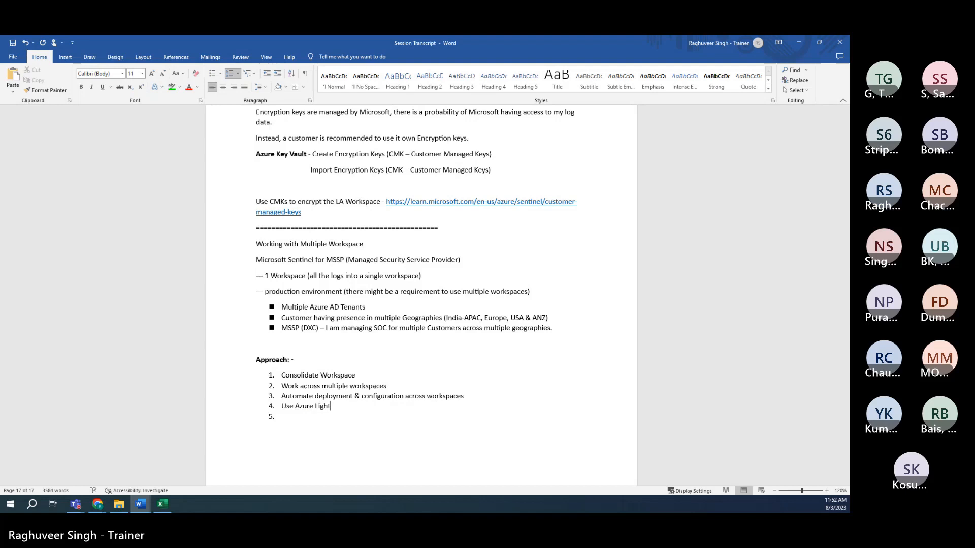
pyautogui.press('BackSpace')
pyautogui.press('BackSpace')
pyautogui.press('BackSpace')
pyautogui.press('BackSpace')
pyautogui.write('house to exp')
pyautogui.press('BackSpace')
pyautogui.write('tend to workspaces across tenea')
pyautogui.press('BackSpace')
pyautogui.press('BackSpace')
pyautogui.write('ants')
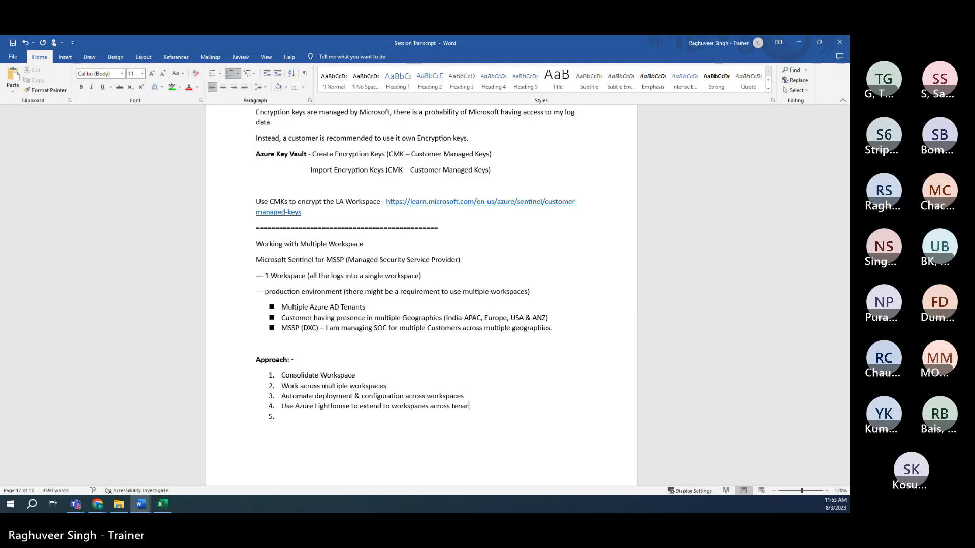
pyautogui.press('Return')
# - Add item 5, 'Integrate with a ticketing system', and remove the empty sixth number
pyautogui.write('Integrat')
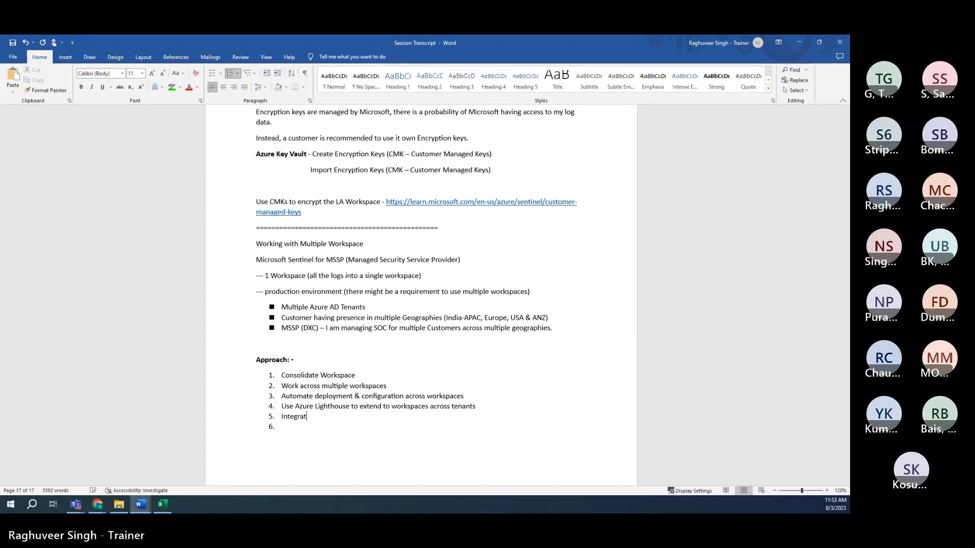
pyautogui.write('e with a ')
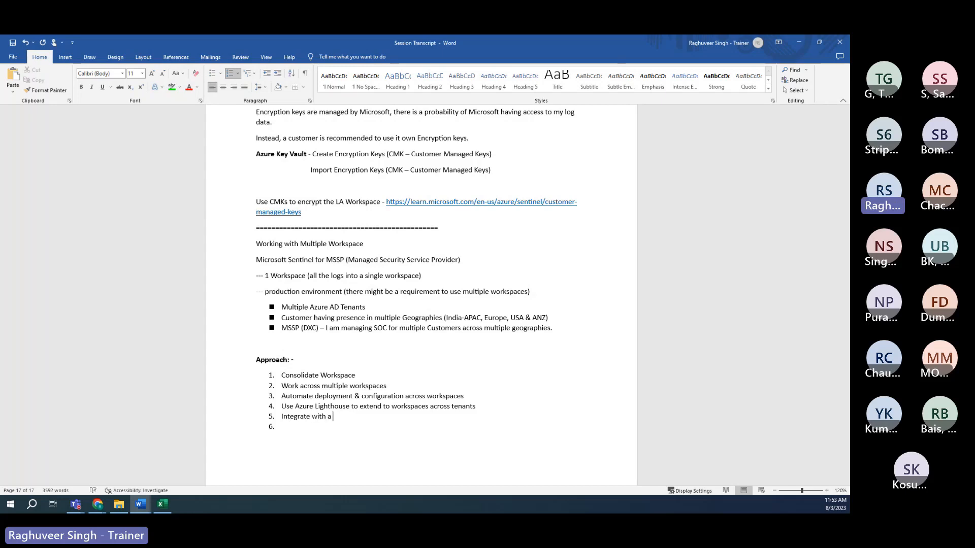
pyautogui.write('ticketing system')
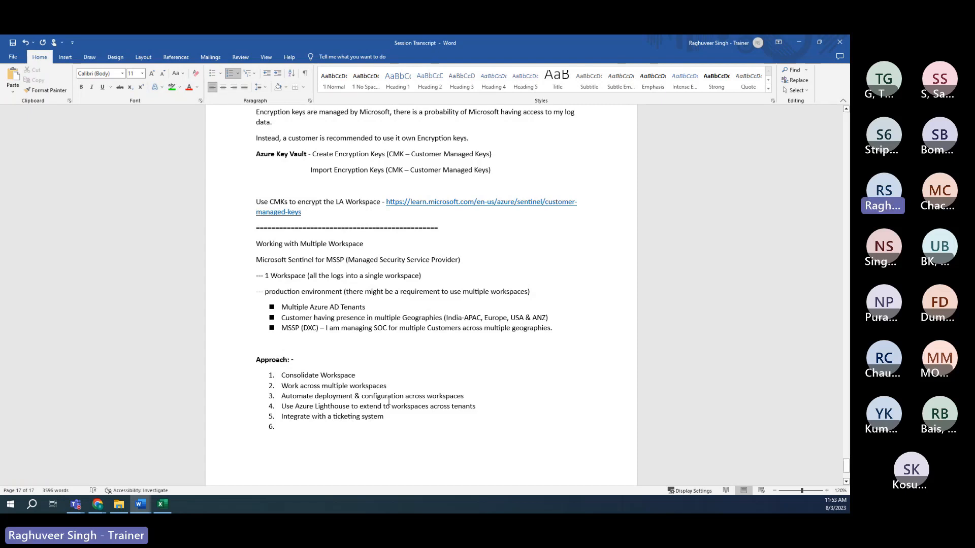
pyautogui.click(307, 424)
pyautogui.press('BackSpace')
# - Review the workspace headings and Approach list, ending on the empty line below item 5
pyautogui.moveTo(258, 246); pyautogui.dragTo(472, 262)
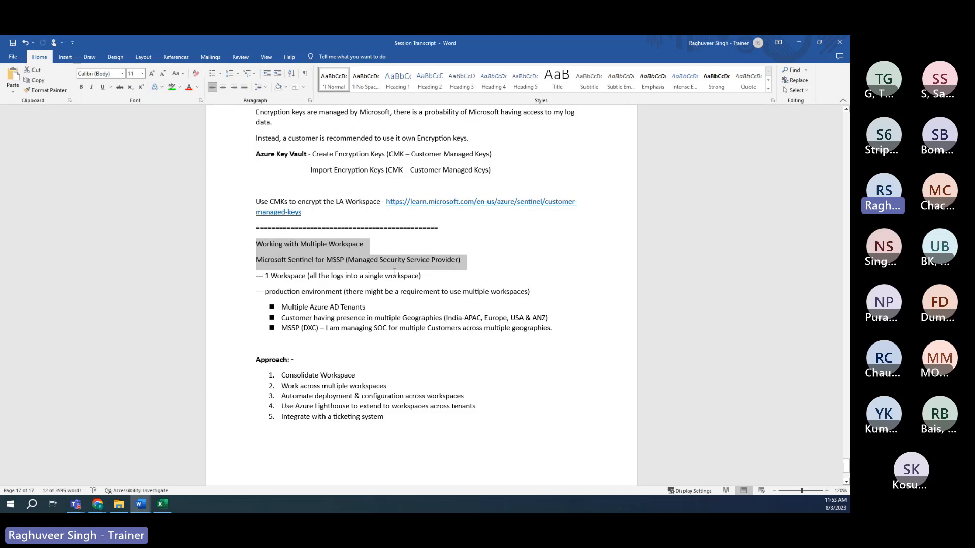
pyautogui.scroll(-3, 363, 303)
pyautogui.scroll(2, 301, 355)
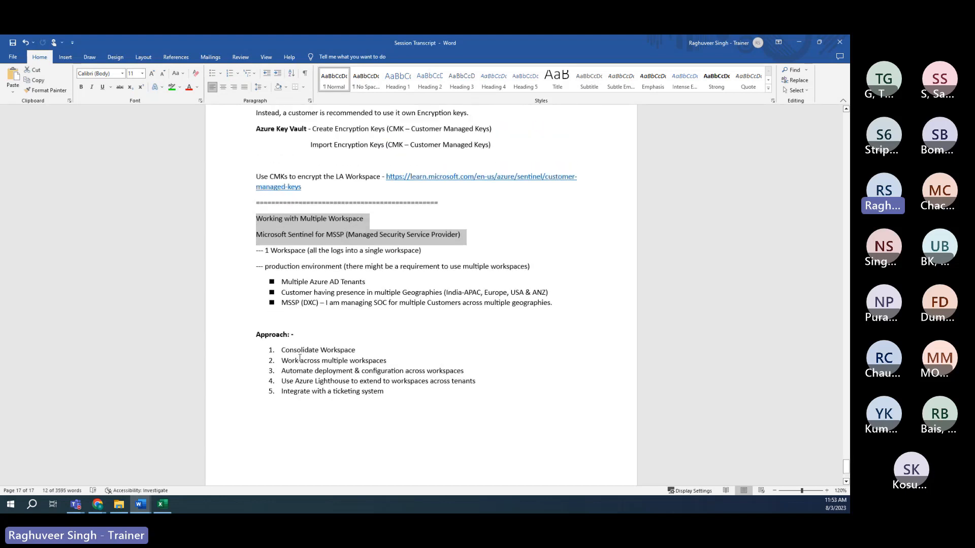
pyautogui.scroll(-1, 317, 342)
pyautogui.moveTo(281, 325); pyautogui.dragTo(386, 370)
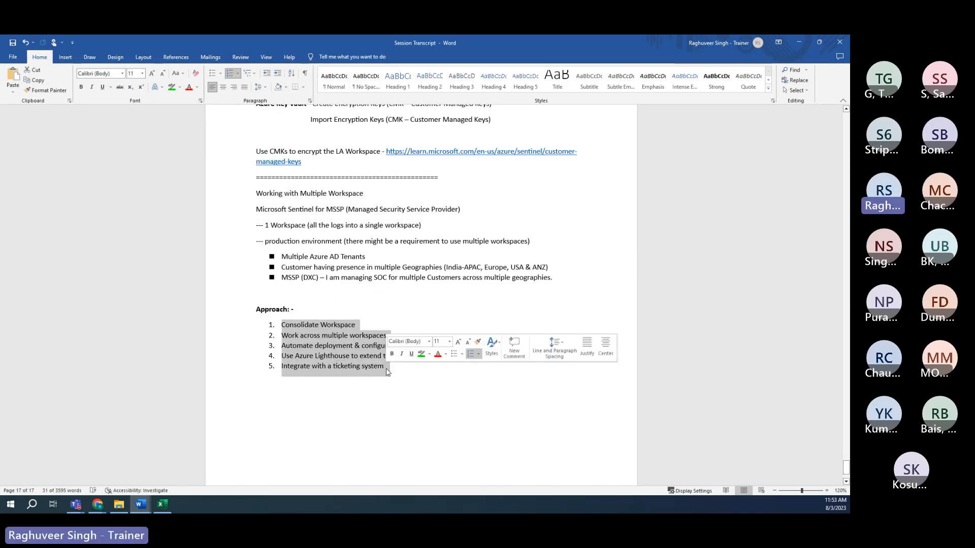
pyautogui.click(358, 389)
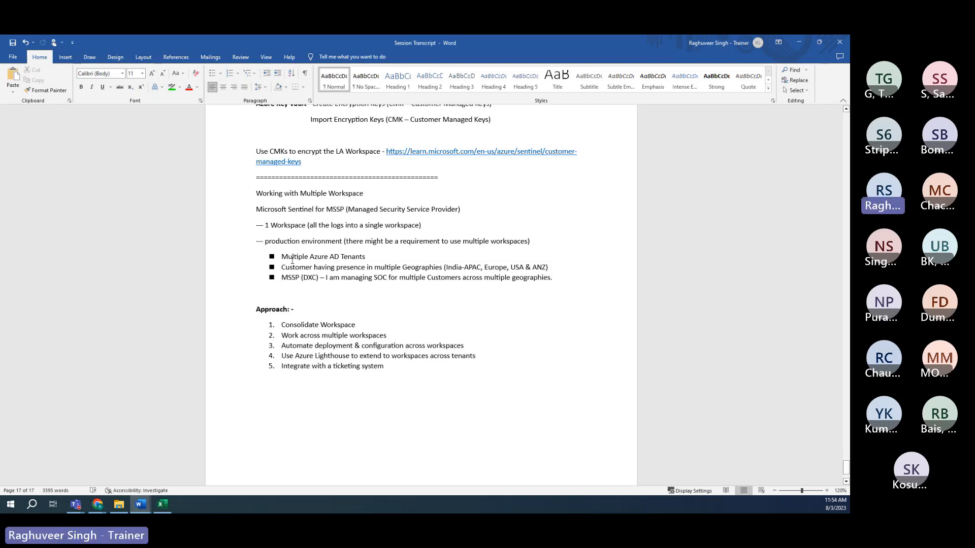
pyautogui.scroll(-1, 282, 358)
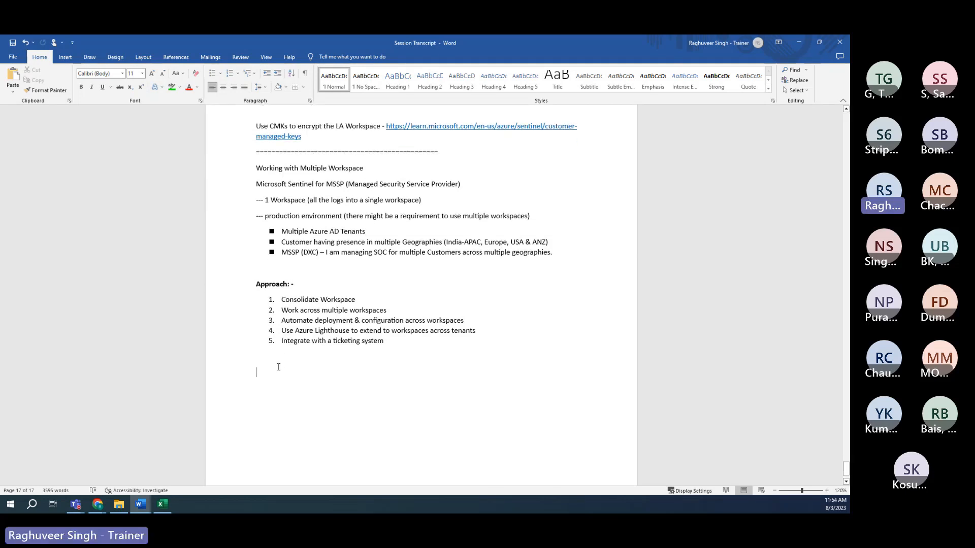
pyautogui.moveTo(257, 169); pyautogui.dragTo(385, 185)
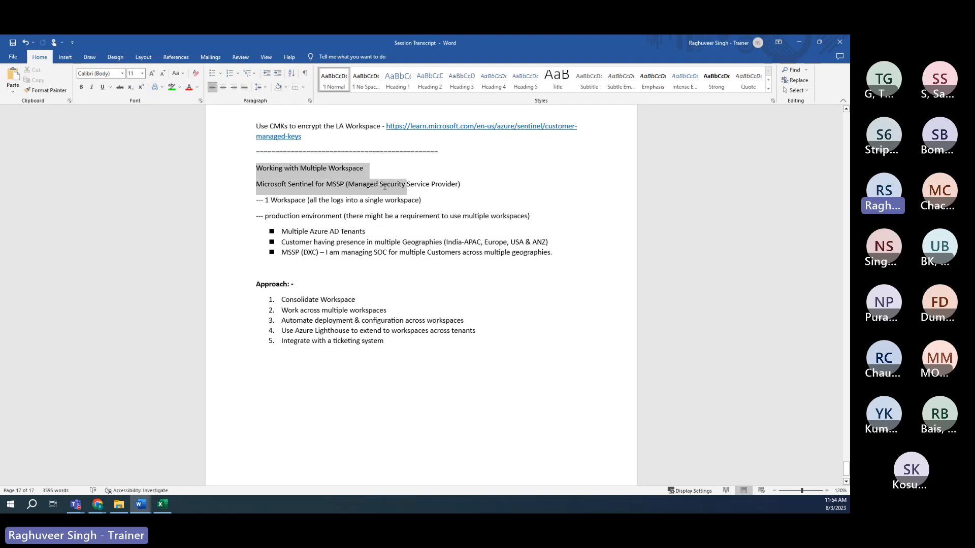
pyautogui.click(469, 194)
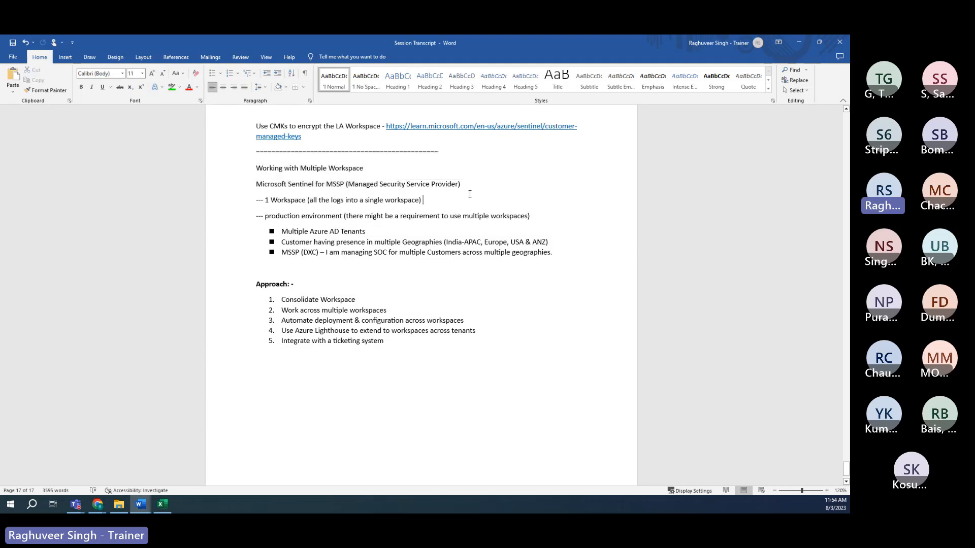
pyautogui.scroll(-1, 322, 360)
pyautogui.click(279, 356)
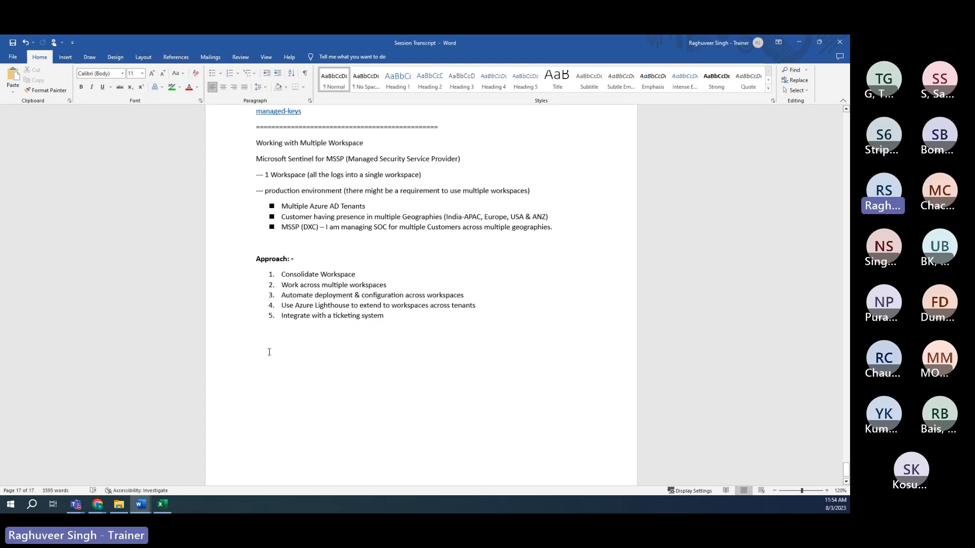
# - Type the Scenarios heading and copy its formatting with Format Painter
pyautogui.write('Sce')
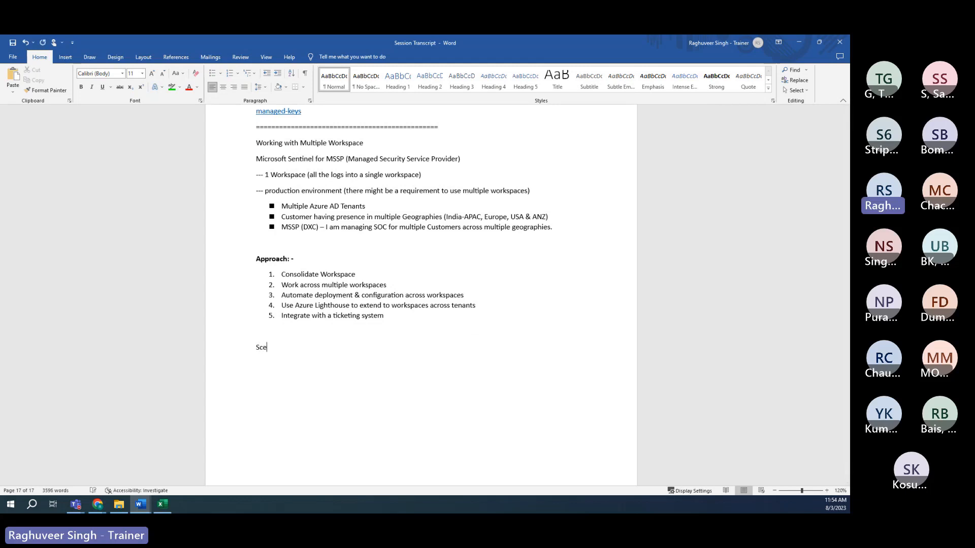
pyautogui.write('narios')
pyautogui.doubleClick(272, 348)
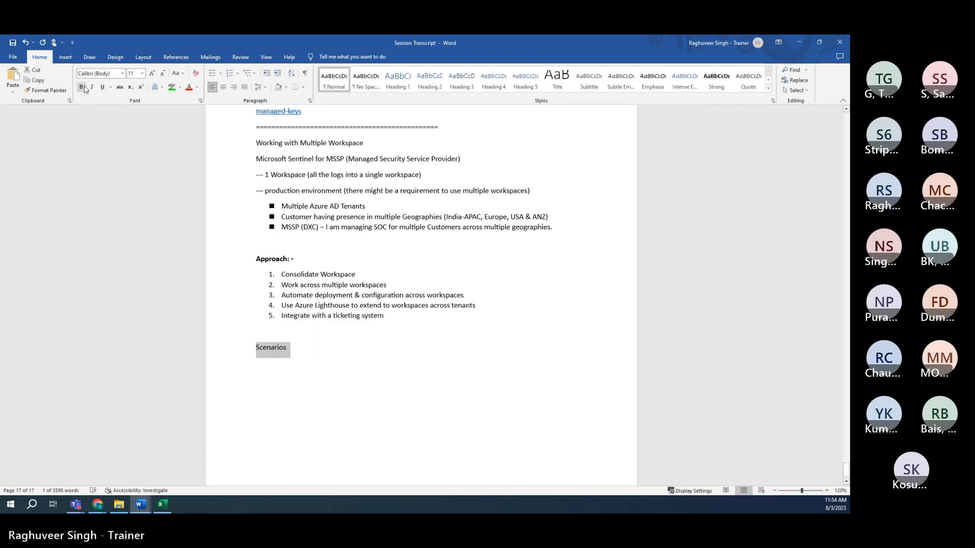
pyautogui.click(46, 89)
pyautogui.click(258, 359)
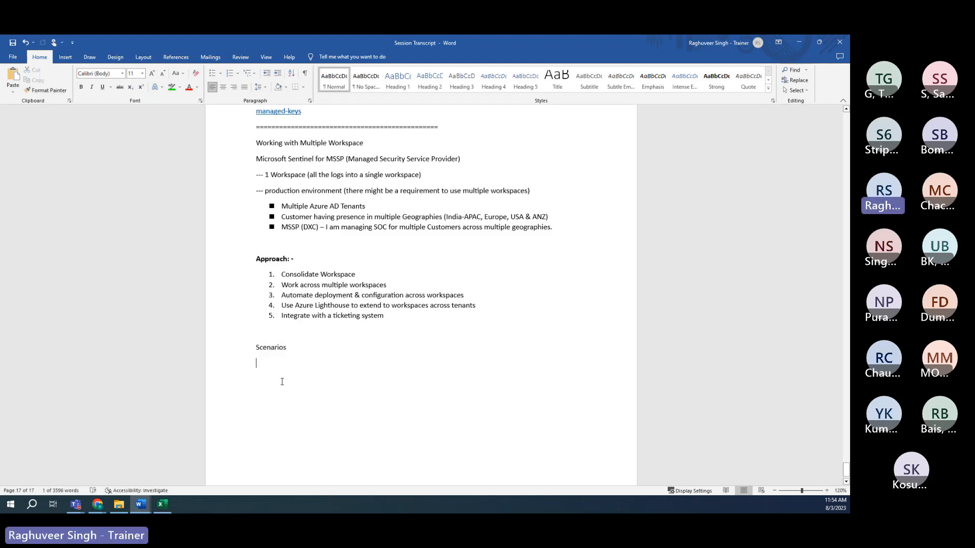
# - Begin numbered scenario 1: 'A customer with a Single Azure AD tenant'
pyautogui.write('1,')
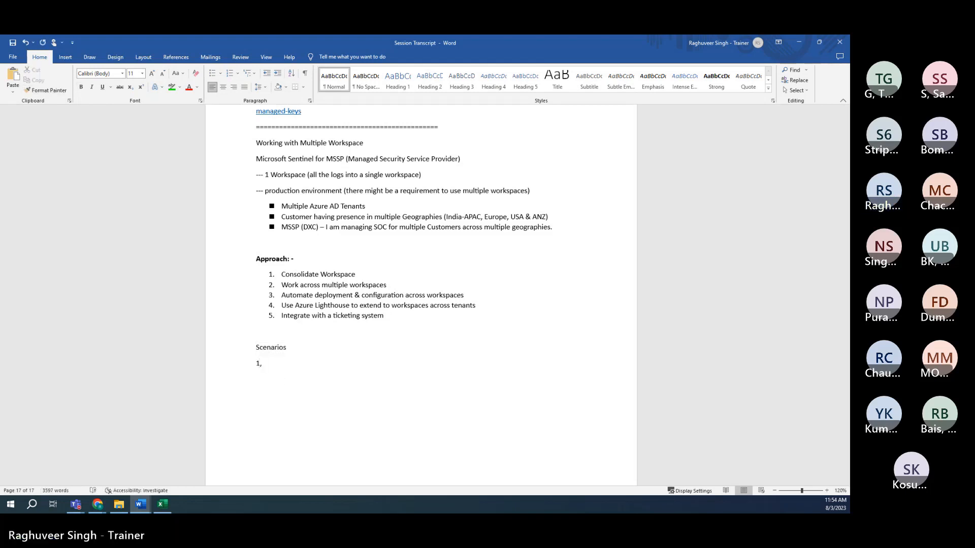
pyautogui.press('BackSpace')
pyautogui.write('. ')
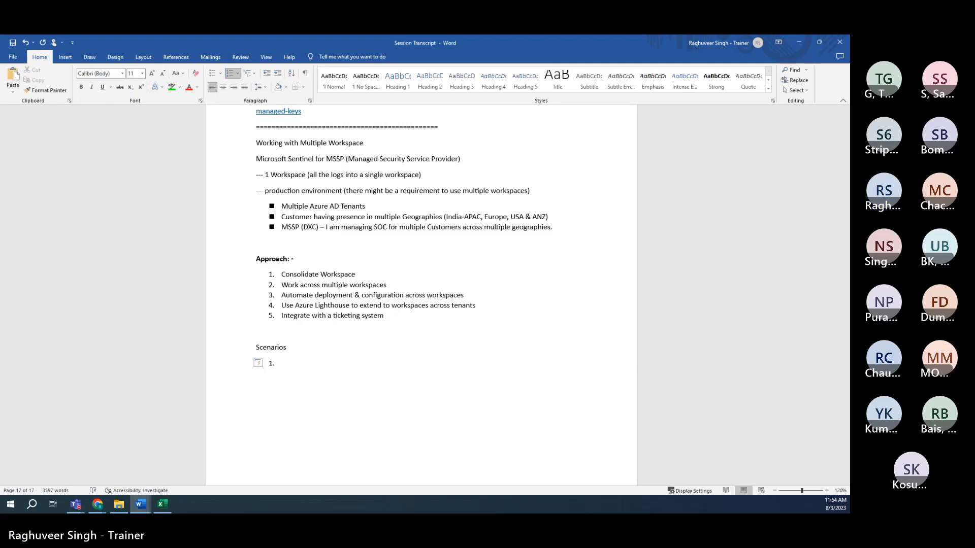
pyautogui.write('A cust')
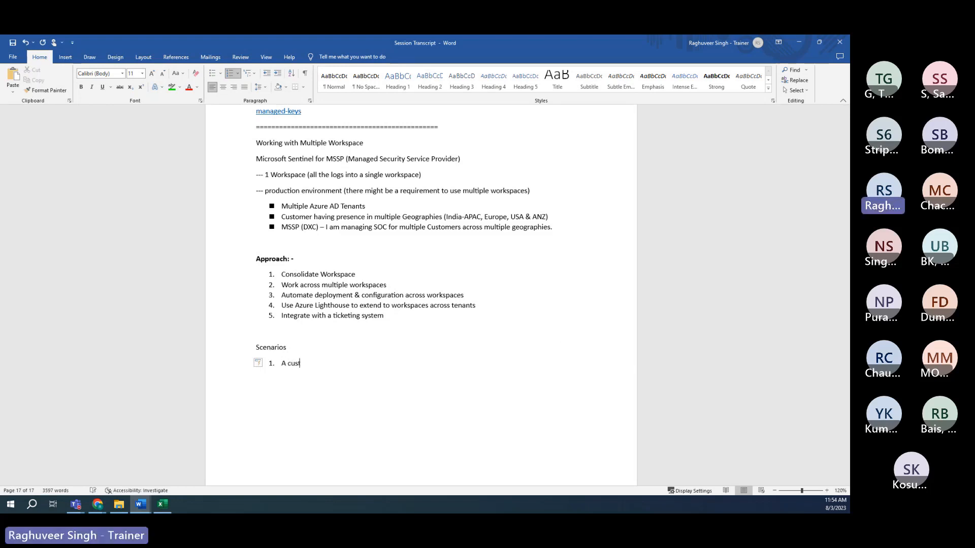
pyautogui.write('omer with multiple ')
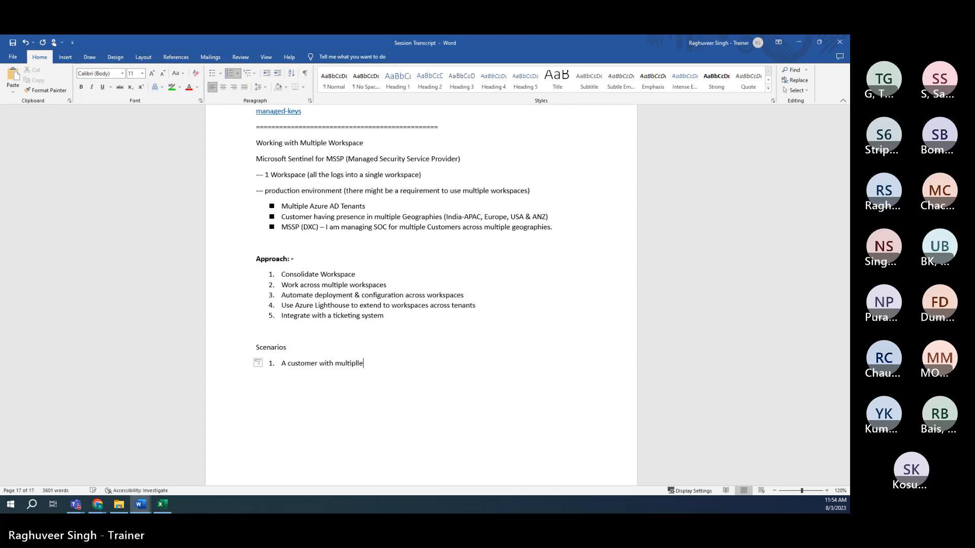
pyautogui.write('workspac')
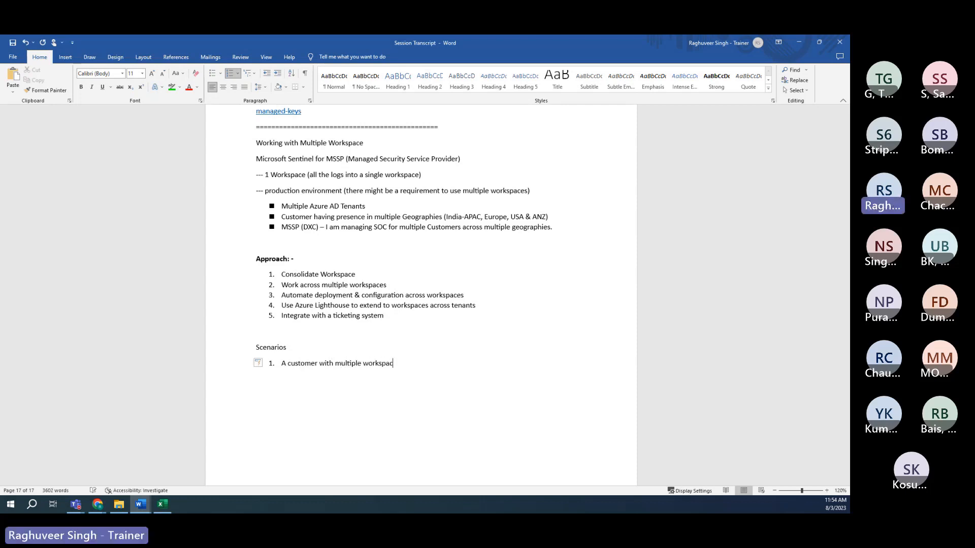
pyautogui.write('es but')
pyautogui.press('BackSpace')
pyautogui.press('BackSpace')
pyautogui.press('BackSpace')
pyautogui.press('BackSpace')
pyautogui.write('but with')
pyautogui.press('BackSpace')
pyautogui.press('BackSpace')
pyautogui.press('BackSpace')
pyautogui.press('BackSpace')
pyautogui.press('BackSpace')
pyautogui.press('BackSpace')
pyautogui.press('BackSpace')
pyautogui.press('BackSpace')
pyautogui.press('BackSpace')
pyautogui.press('BackSpace')
pyautogui.press('BackSpace')
pyautogui.press('BackSpace')
pyautogui.press('BackSpace')
pyautogui.press('BackSpace')
pyautogui.press('BackSpace')
pyautogui.press('BackSpace')
pyautogui.press('BackSpace')
pyautogui.press('BackSpace')
pyautogui.press('BackSpace')
pyautogui.press('BackSpace')
pyautogui.press('BackSpace')
pyautogui.press('BackSpace')
pyautogui.press('BackSpace')
pyautogui.press('BackSpace')
pyautogui.press('BackSpace')
pyautogui.press('BackSpace')
pyautogui.press('BackSpace')
pyautogui.write('h ')
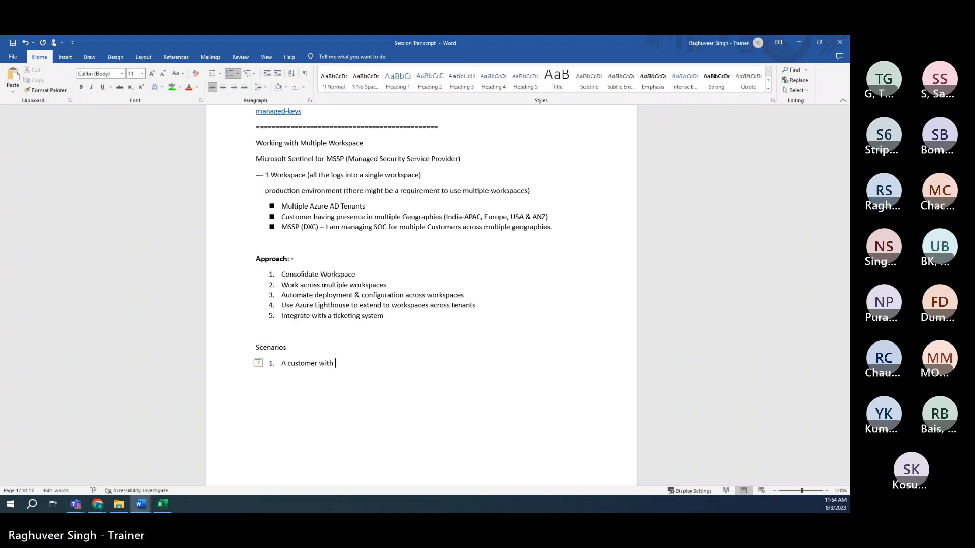
pyautogui.write('a Single Azure Te')
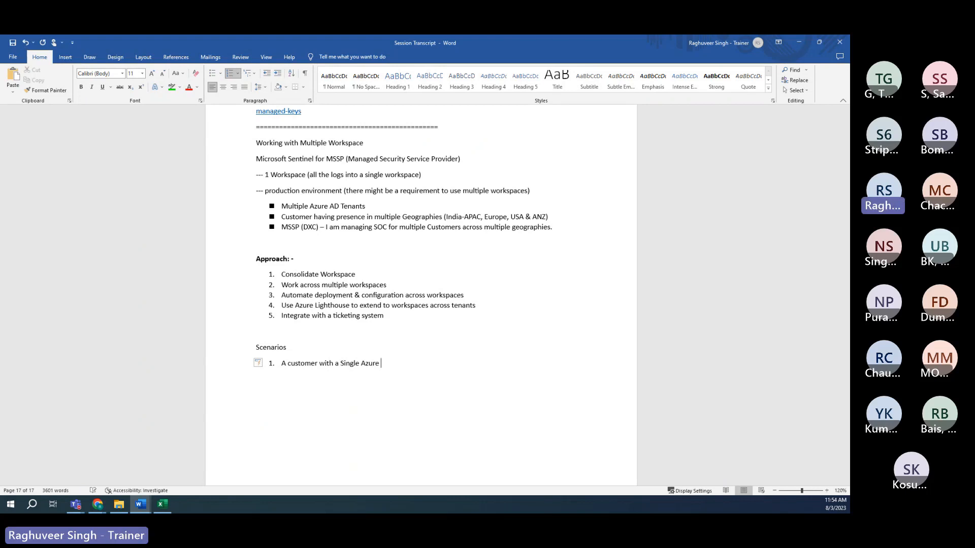
pyautogui.press('BackSpace')
pyautogui.press('BackSpace')
pyautogui.write('AD tan')
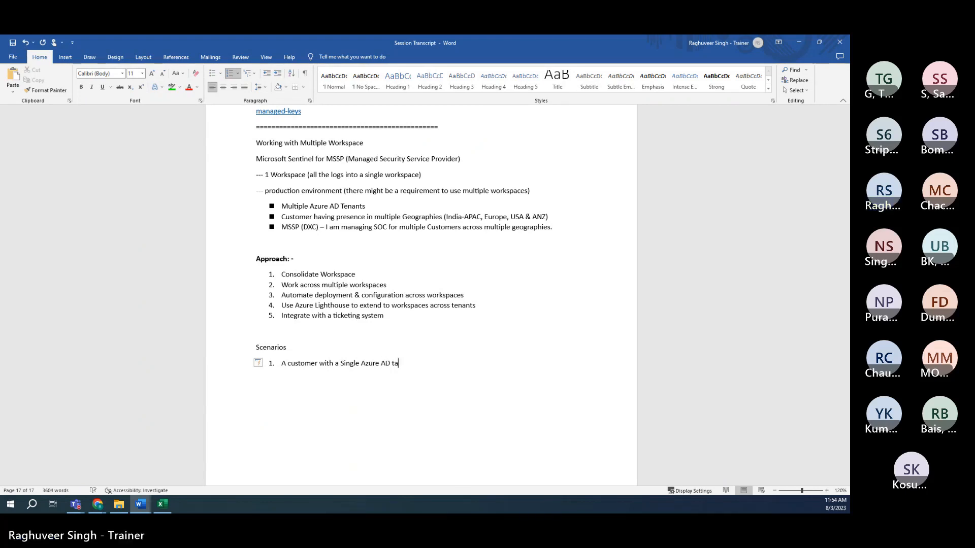
pyautogui.press('BackSpace')
pyautogui.press('BackSpace')
pyautogui.write('enant ')
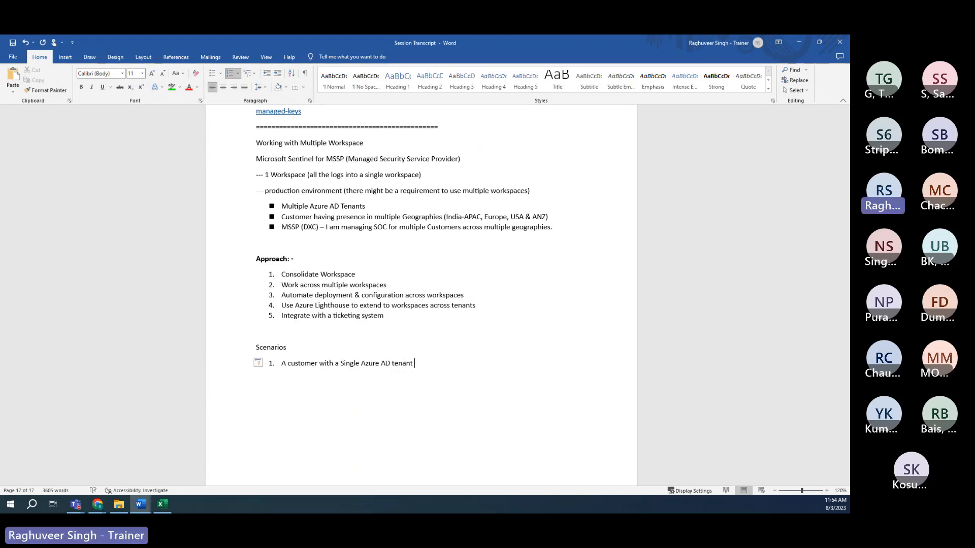
pyautogui.write('with sh')
# - Complete scenario 1 with 'with single/multiple subscriptions with single/multiple workspace.'
pyautogui.press('BackSpace')
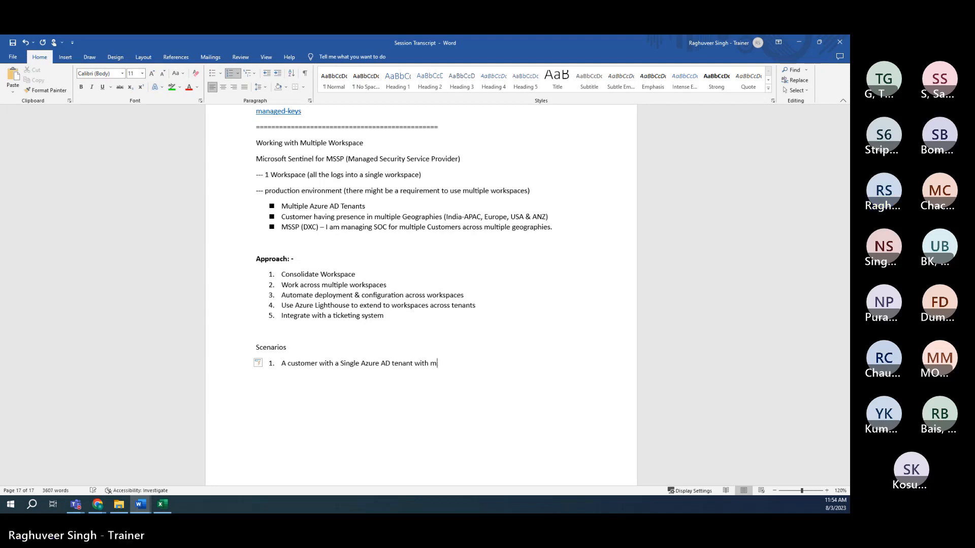
pyautogui.write('ingle/multi')
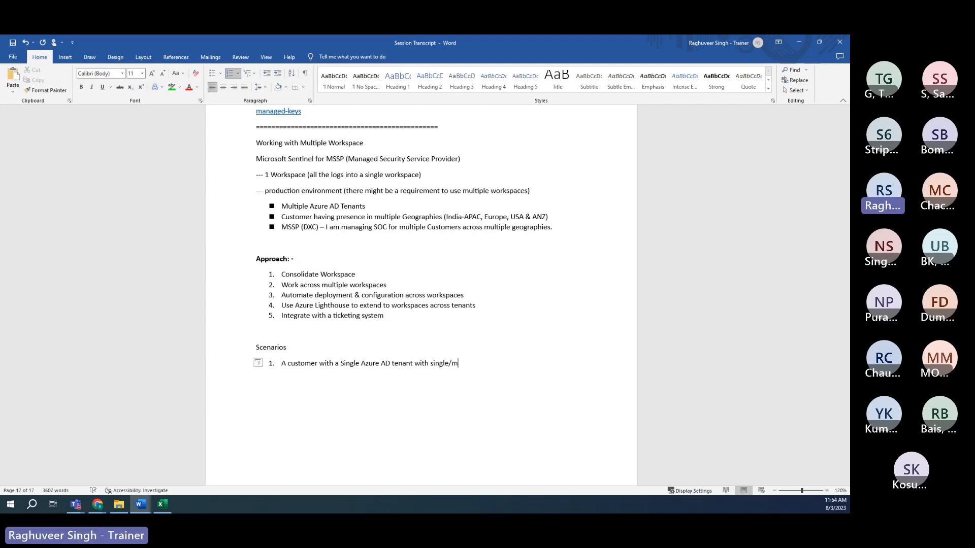
pyautogui.write('ple subsripotio')
pyautogui.press('BackSpace')
pyautogui.press('BackSpace')
pyautogui.press('BackSpace')
pyautogui.press('BackSpace')
pyautogui.press('BackSpace')
pyautogui.press('BackSpace')
pyautogui.press('BackSpace')
pyautogui.press('BackSpace')
pyautogui.write('ciptions')
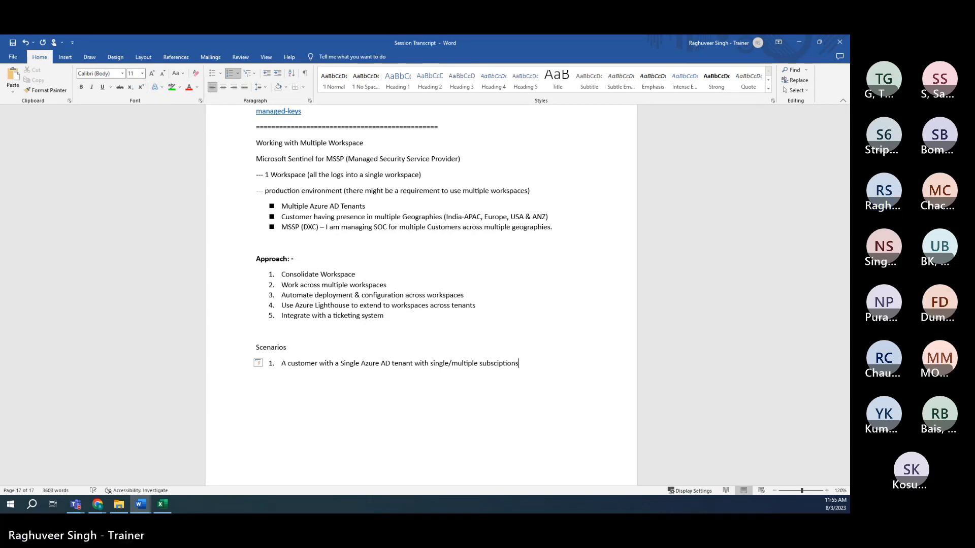
pyautogui.write(' with single')
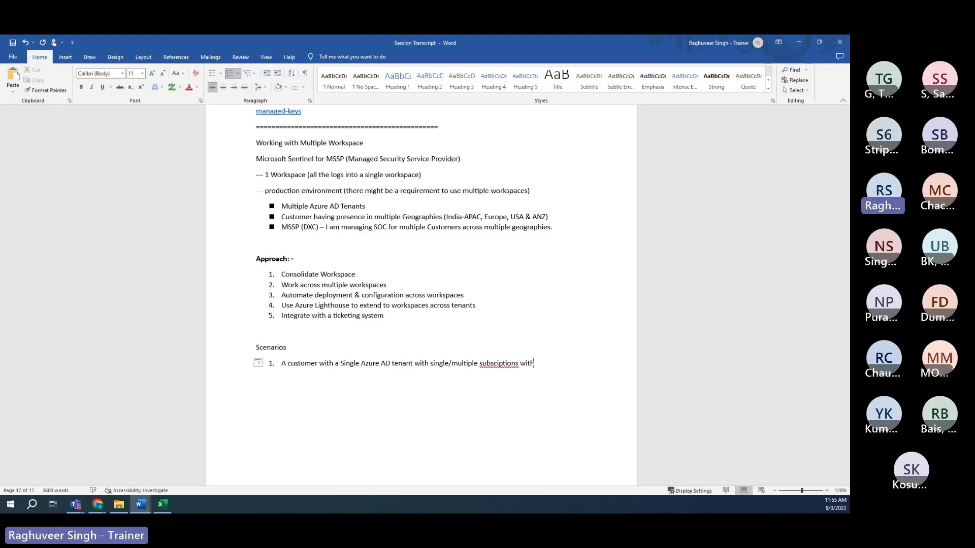
pyautogui.write('/multipl')
pyautogui.write('e worksacep')
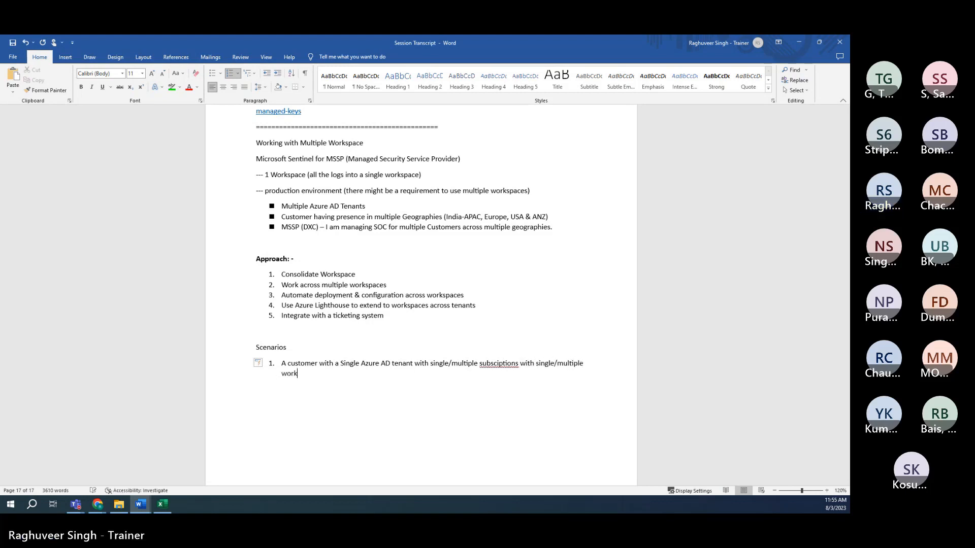
pyautogui.press('BackSpace')
pyautogui.press('BackSpace')
pyautogui.press('BackSpace')
pyautogui.press('BackSpace')
pyautogui.press('BackSpace')
pyautogui.write('s')
pyautogui.press('BackSpace')
pyautogui.write('pace.')
# - Correct scenario 1's spelling to 'subscriptions' and 'workspaces'
pyautogui.rightClick(501, 364)
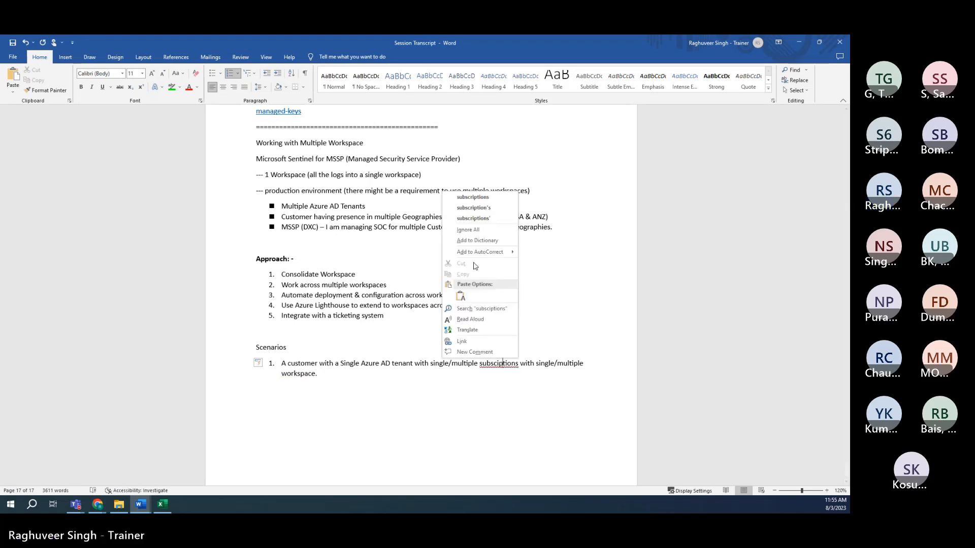
pyautogui.click(467, 198)
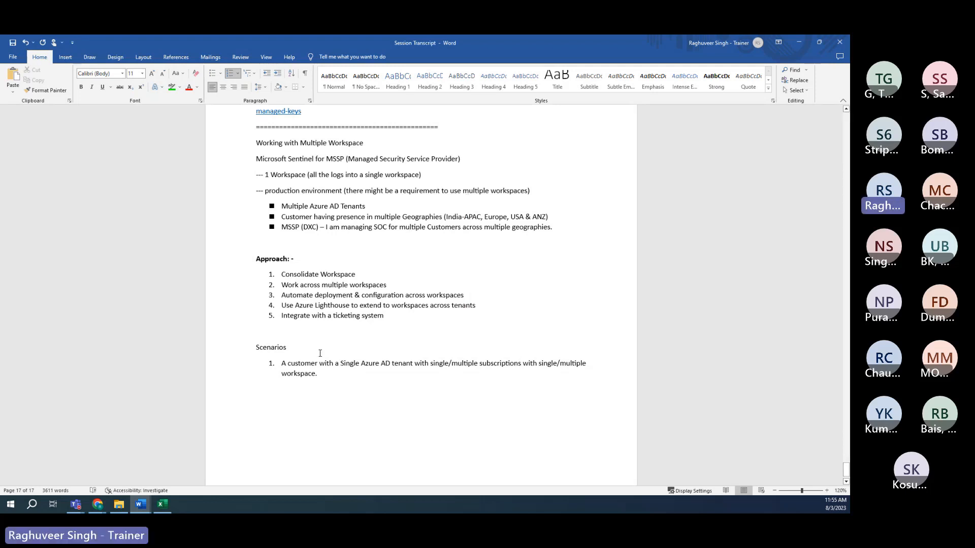
pyautogui.moveTo(340, 366); pyautogui.dragTo(404, 367)
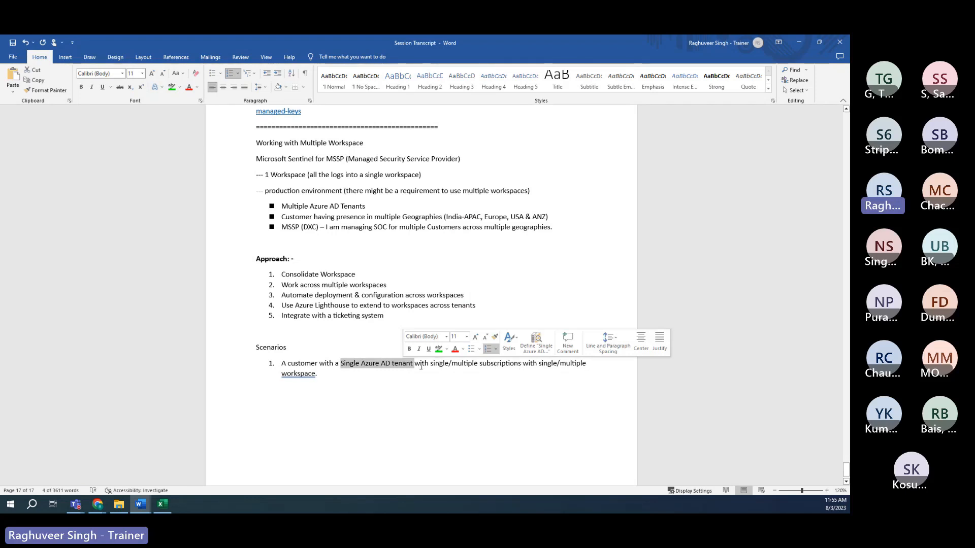
pyautogui.rightClick(304, 374)
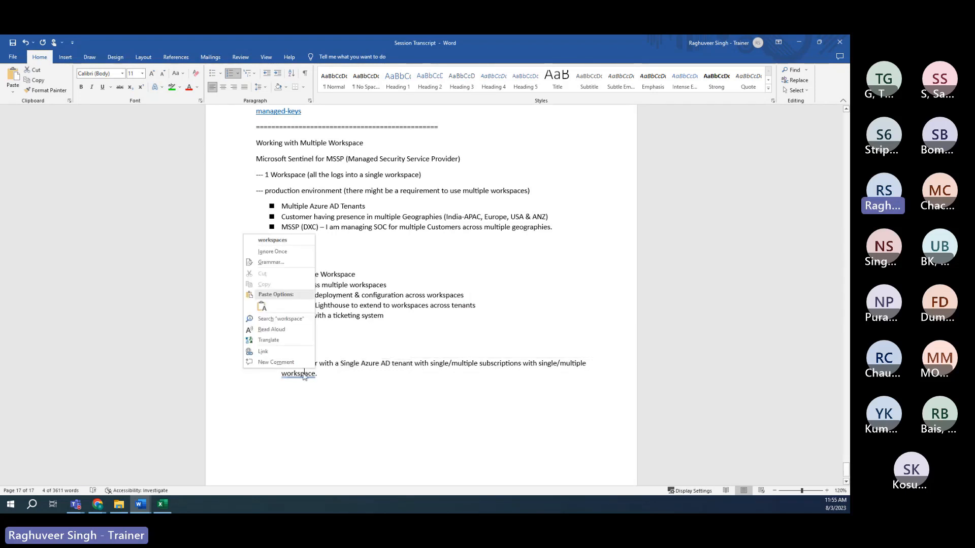
pyautogui.click(272, 240)
# - End scenario 1 with 'with presence in one/multiple geographies.' and select it
pyautogui.click(329, 374)
pyautogui.press('BackSpace')
pyautogui.write('with ')
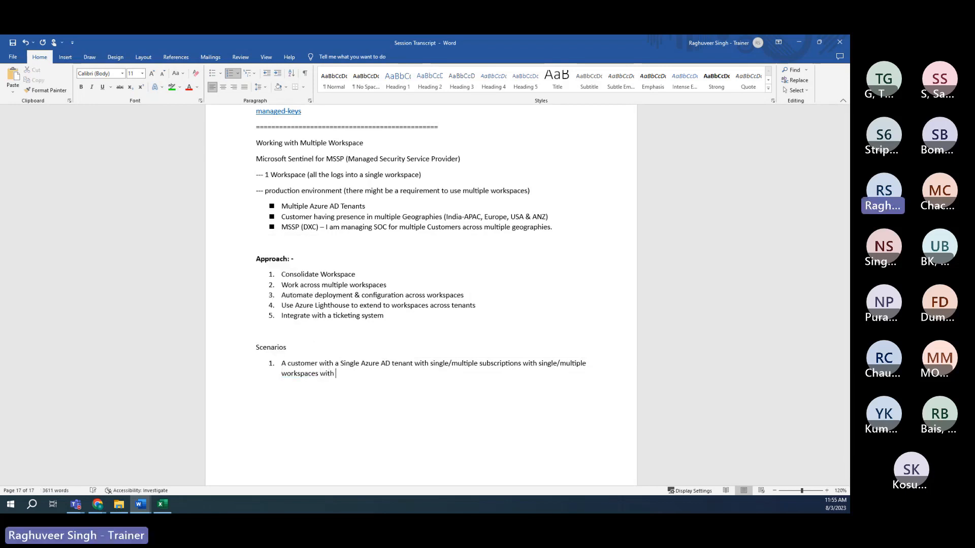
pyautogui.write('pre')
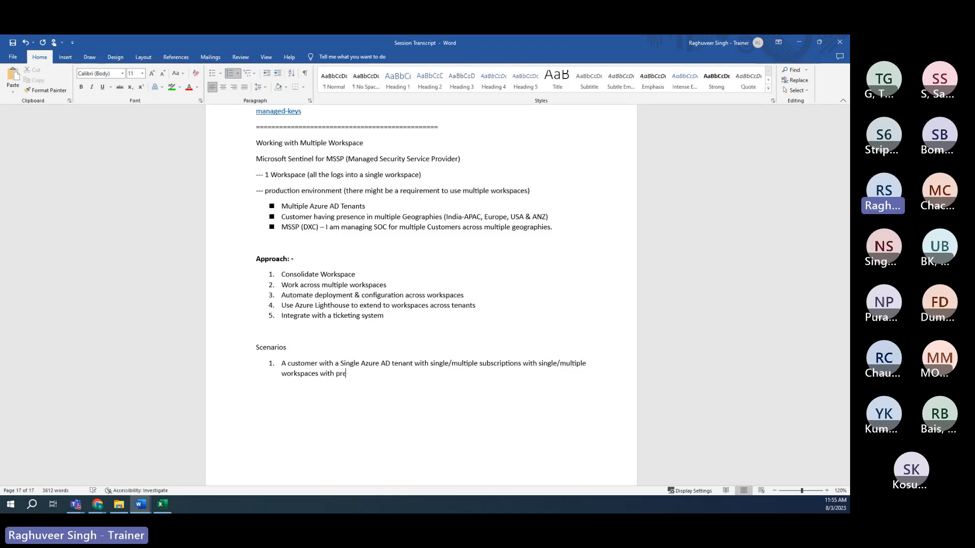
pyautogui.write('sence in one/mu')
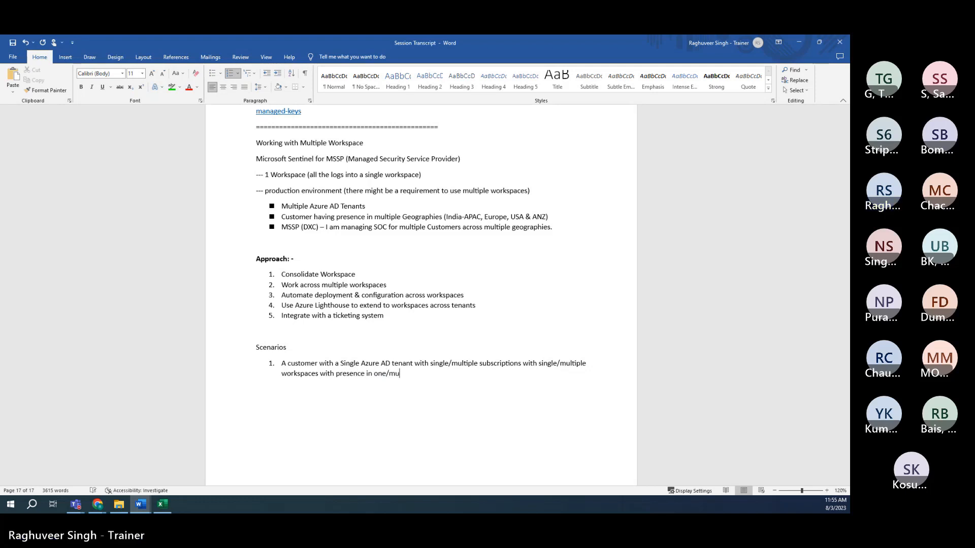
pyautogui.write('ltiple geographise')
pyautogui.press('BackSpace')
pyautogui.press('BackSpace')
pyautogui.write('es.')
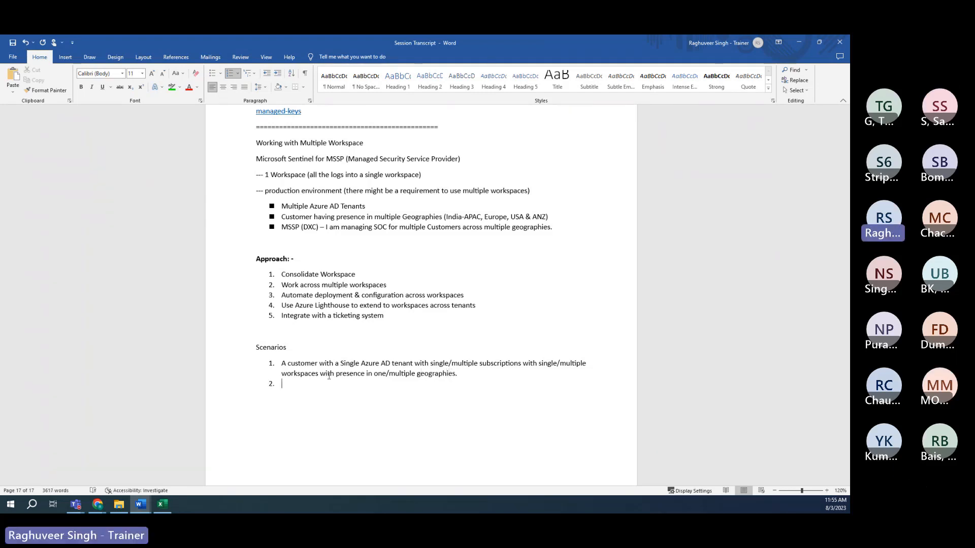
pyautogui.moveTo(283, 365); pyautogui.dragTo(468, 378)
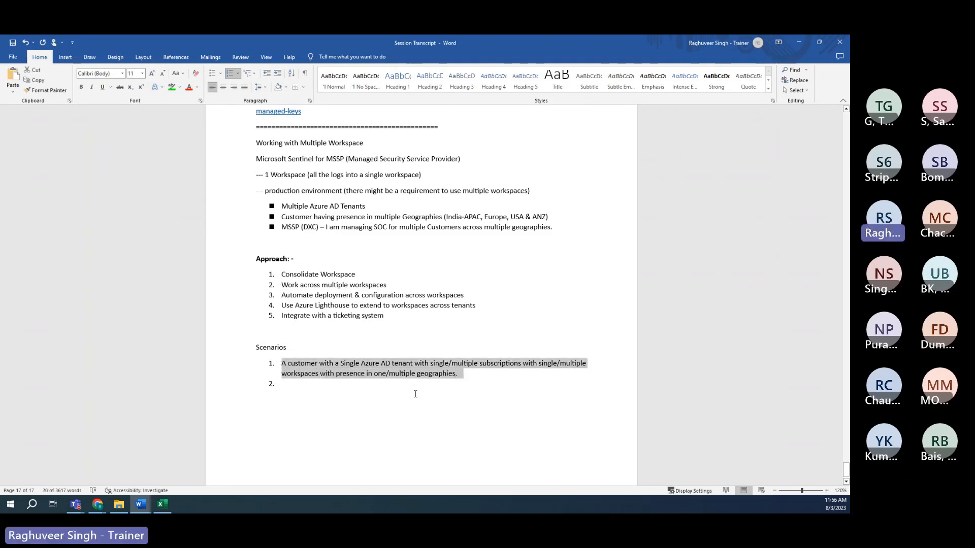
# - Duplicate scenario 1 as item 2, changing 'Single' to 'Multiple' and 'tenant' to 'tenants'
pyautogui.hotkey('ctrl', 'c')
pyautogui.click(336, 383)
pyautogui.hotkey('ctrl', 'v')
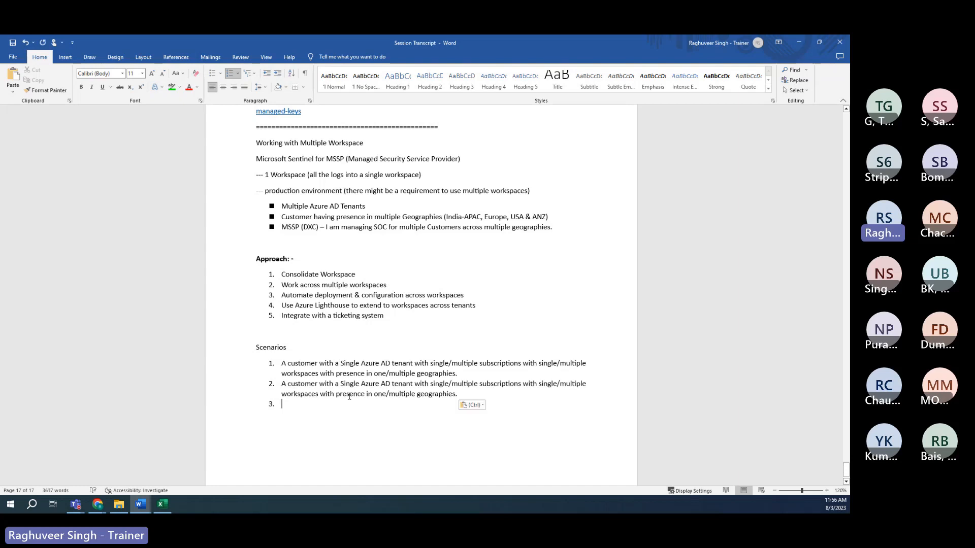
pyautogui.moveTo(340, 384); pyautogui.dragTo(361, 384)
pyautogui.write('Multiple')
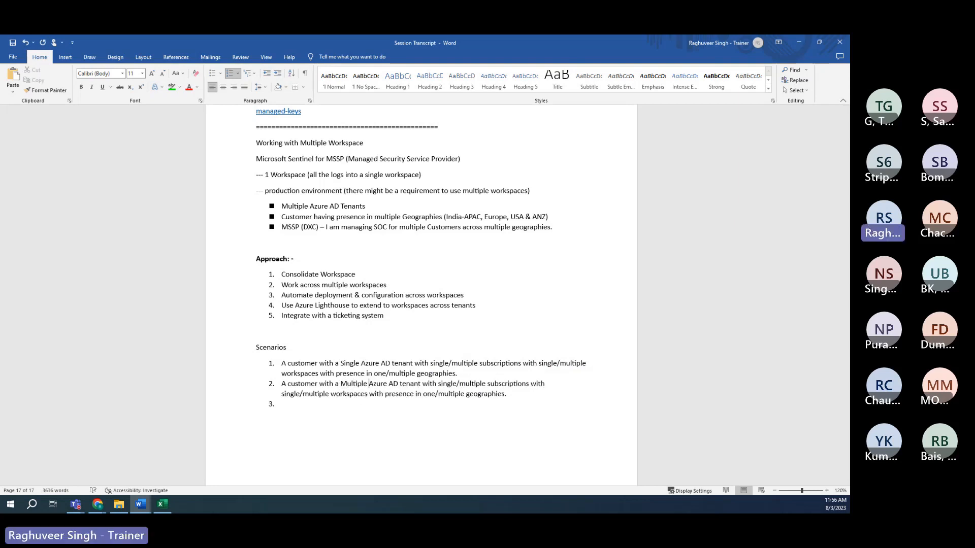
pyautogui.click(421, 386)
pyautogui.write('s')
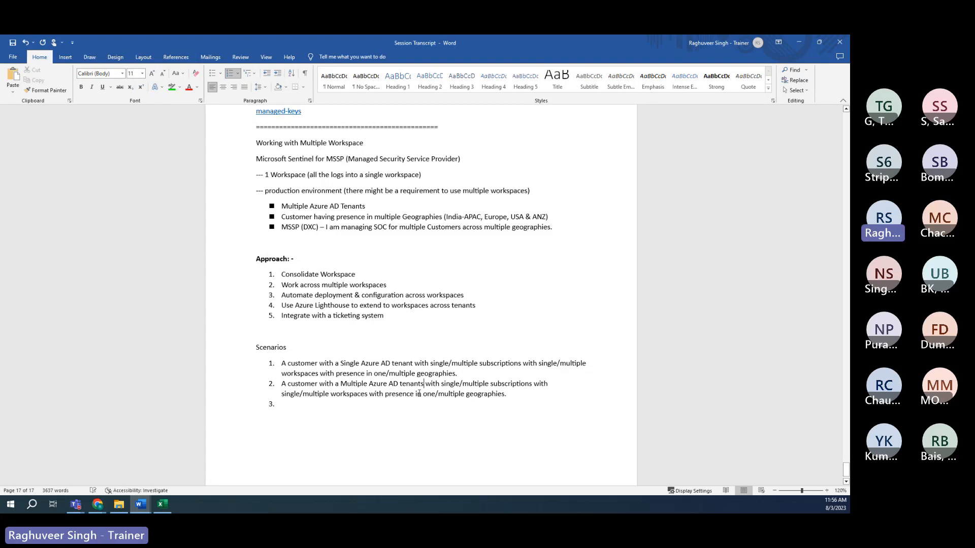
# - Remove 'single/' and 'one/' from scenario 2, then open its grammar suggestions
pyautogui.click(461, 384)
pyautogui.press('BackSpace')
pyautogui.press('BackSpace')
pyautogui.press('BackSpace')
pyautogui.press('BackSpace')
pyautogui.press('BackSpace')
pyautogui.press('BackSpace')
pyautogui.press('BackSpace')
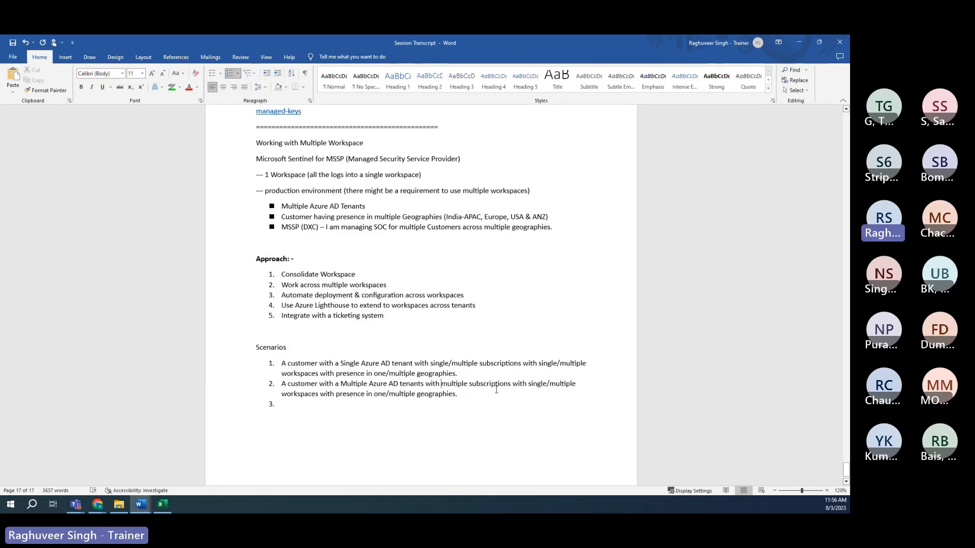
pyautogui.press('BackSpace')
pyautogui.press('BackSpace')
pyautogui.press('BackSpace')
pyautogui.press('BackSpace')
pyautogui.press('BackSpace')
pyautogui.press('BackSpace')
pyautogui.press('BackSpace')
pyautogui.click(386, 394)
pyautogui.press('BackSpace')
pyautogui.press('BackSpace')
pyautogui.press('BackSpace')
pyautogui.press('BackSpace')
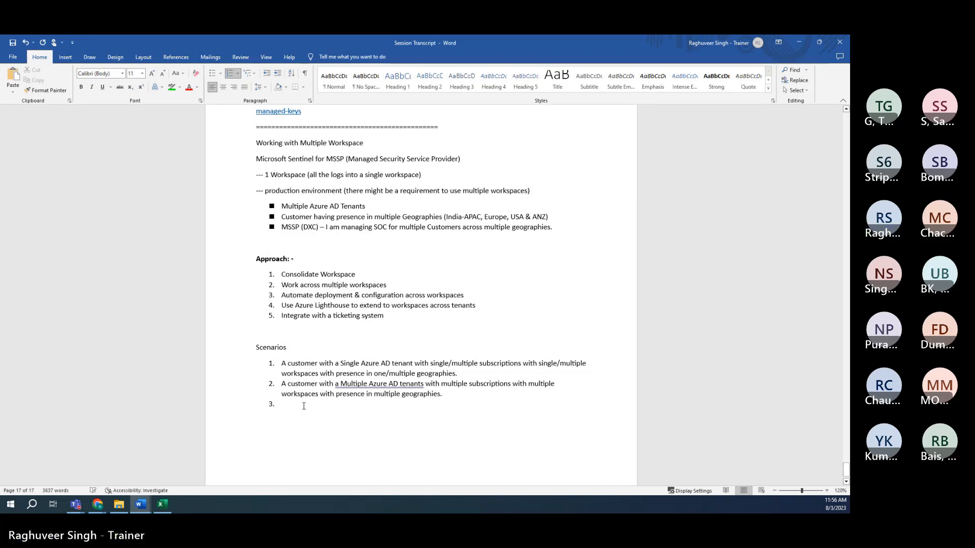
pyautogui.rightClick(370, 387)
# - Drop the stray 'a' in scenario 2, then type scenario 3 about DXC as MSSP onboarding another Customer
pyautogui.click(343, 251)
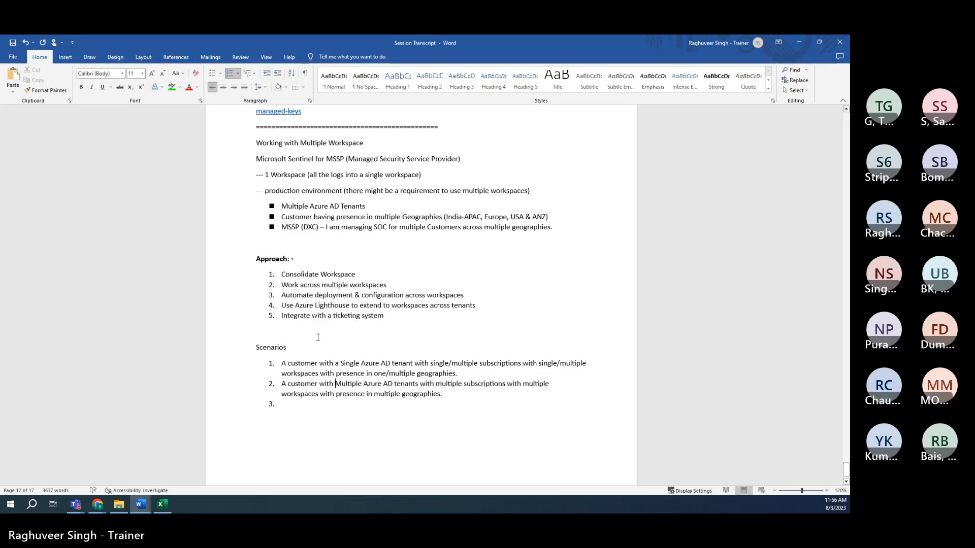
pyautogui.write('DXC as MSSP')
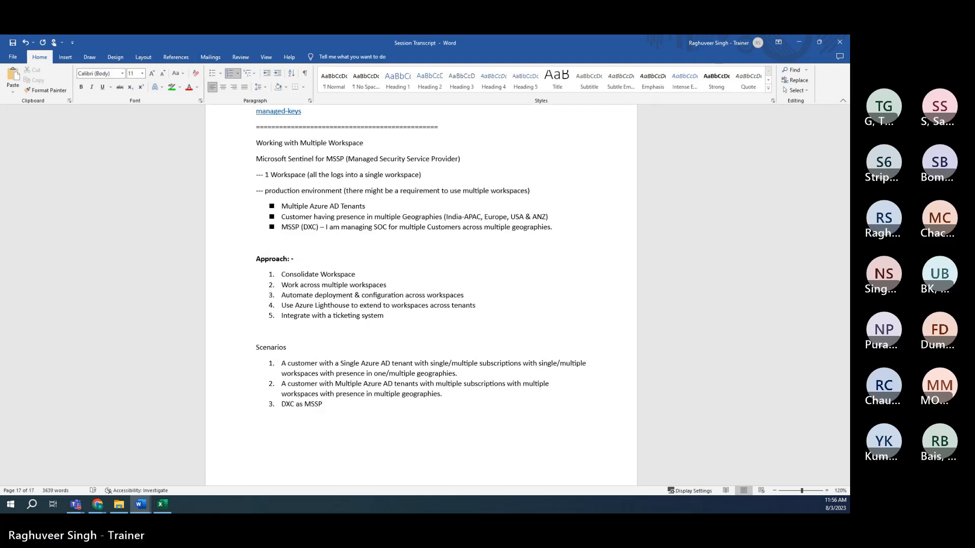
pyautogui.write(' tryin')
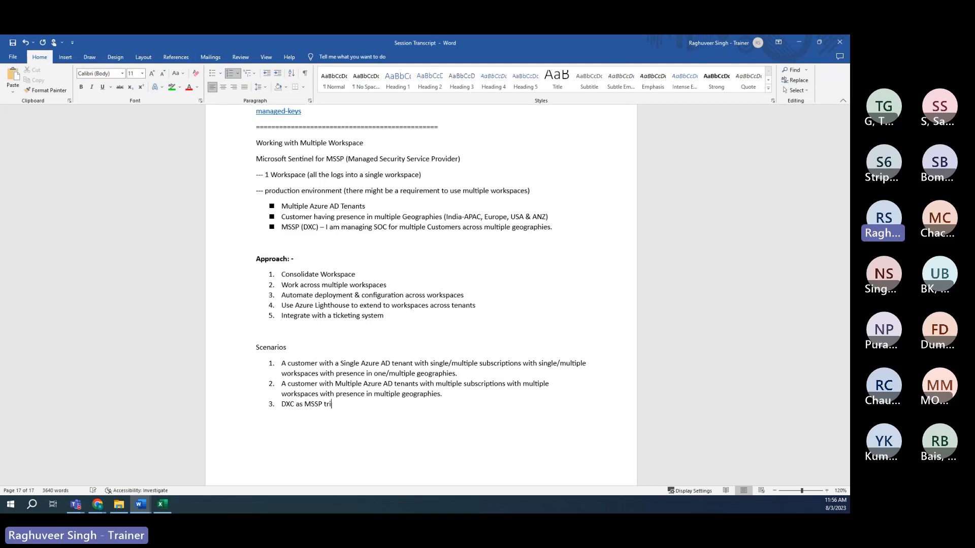
pyautogui.write('g to o')
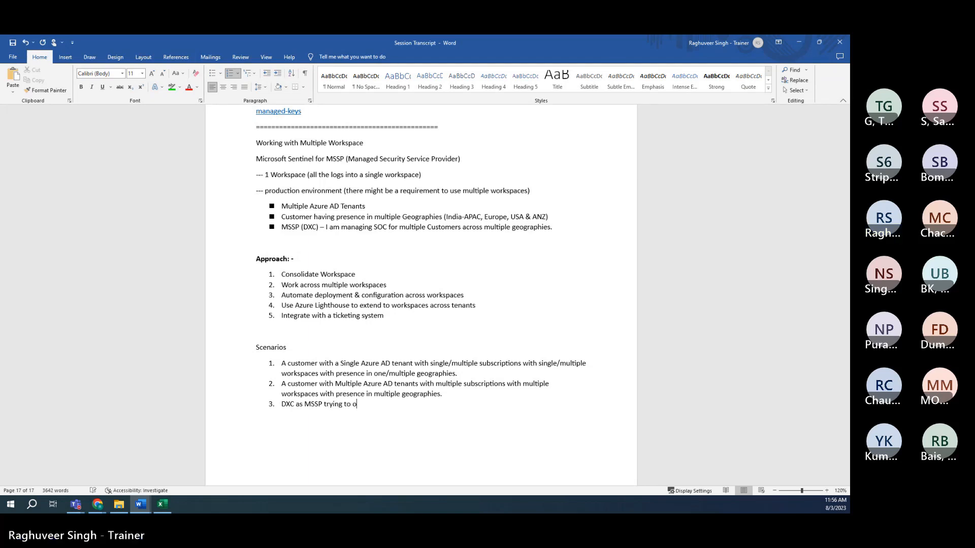
pyautogui.write('nboard another ')
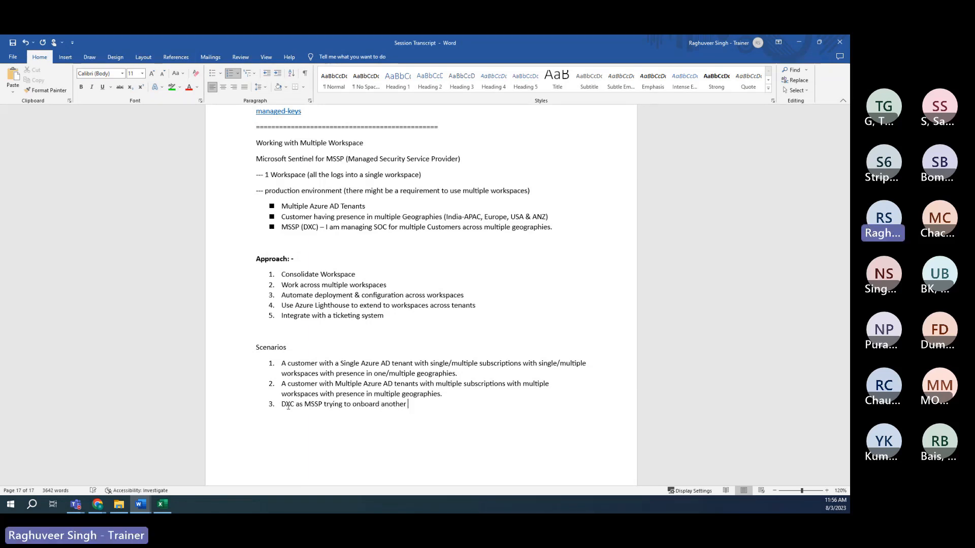
pyautogui.write('Customer to it Service')
pyautogui.write('ort')
pyautogui.press('BackSpace')
pyautogui.press('BackSpace')
pyautogui.press('BackSpace')
pyautogui.press('BackSpace')
pyautogui.press('BackSpace')
pyautogui.press('BackSpace')
pyautogui.press('BackSpace')
pyautogui.press('BackSpace')
pyautogui.press('BackSpace')
pyautogui.press('BackSpace')
pyautogui.press('BackSpace')
pyautogui.write('OC service p')
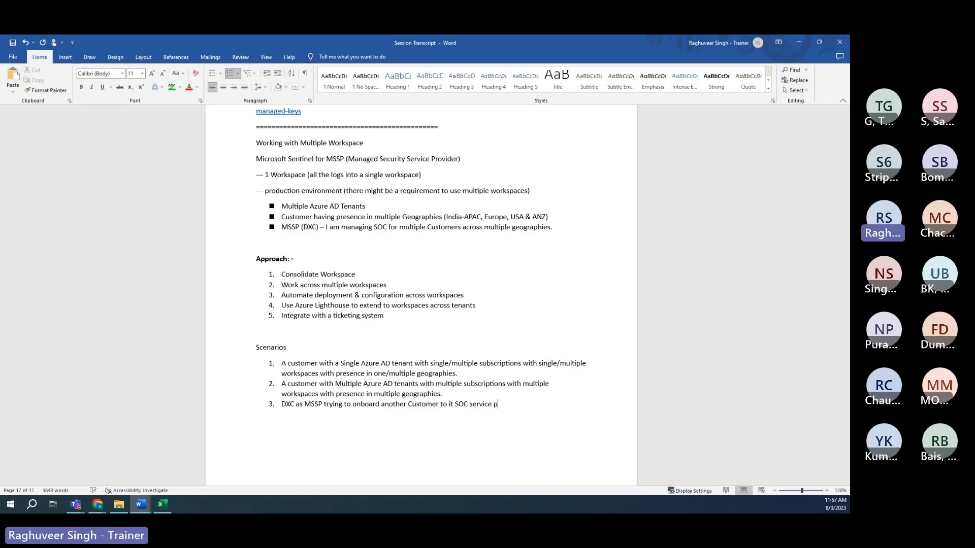
pyautogui.write('rortf')
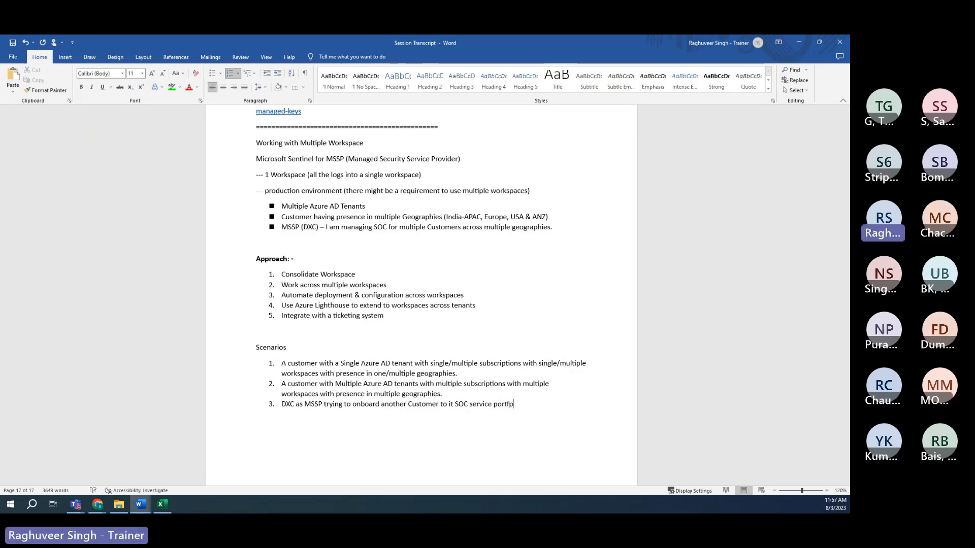
pyautogui.write('olio')
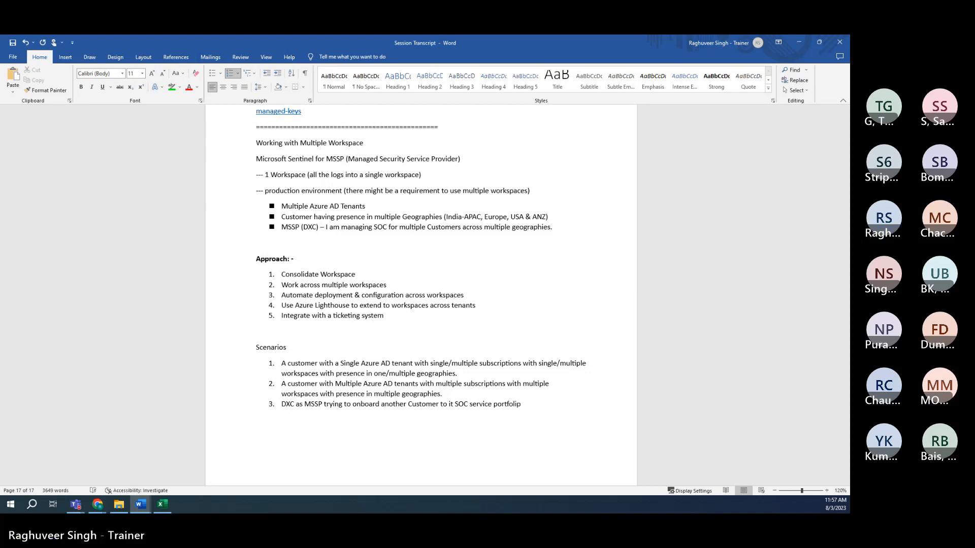
pyautogui.write('.')
pyautogui.hotkey('shift', 'Return')
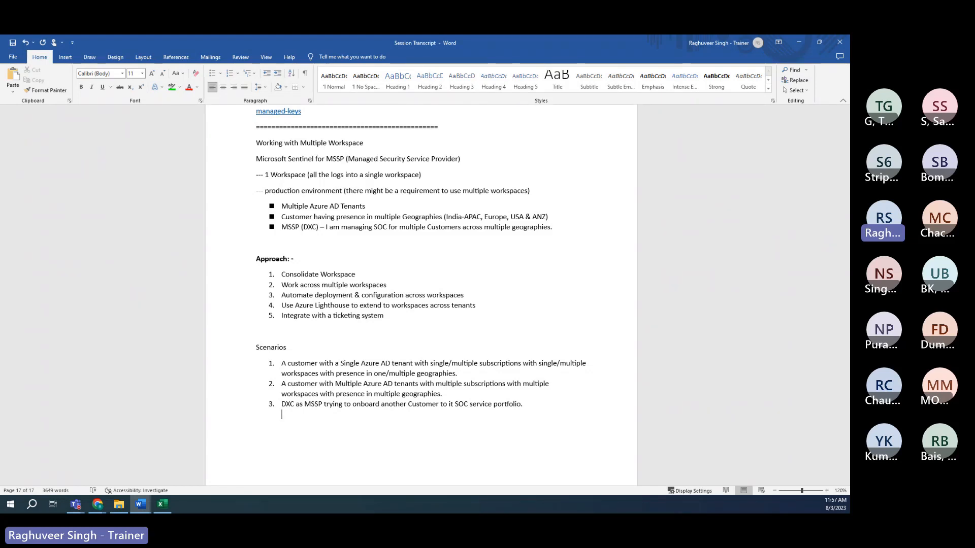
# - Bold the Scenarios heading and delete the blank lines above Scenarios and Approach: -
pyautogui.doubleClick(252, 350)
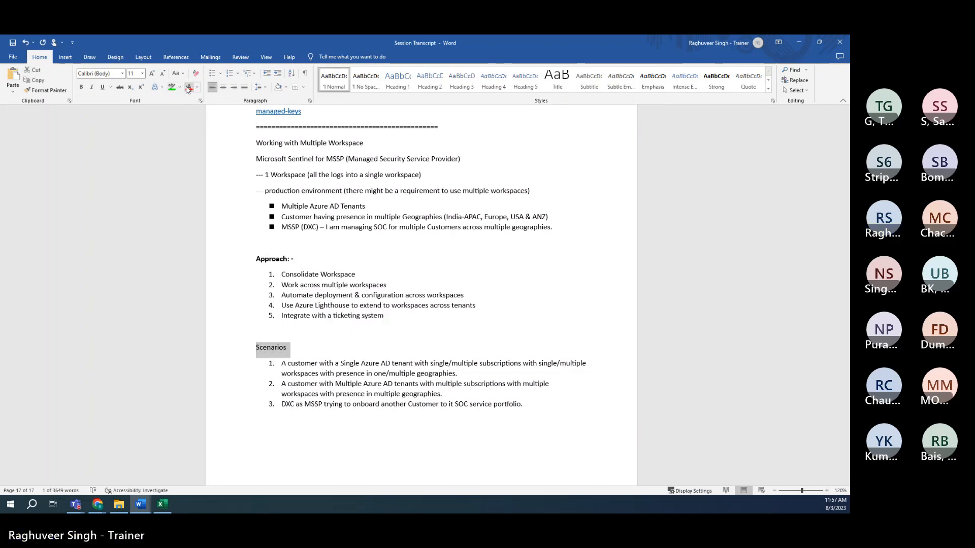
pyautogui.hotkey('ctrl', 'b')
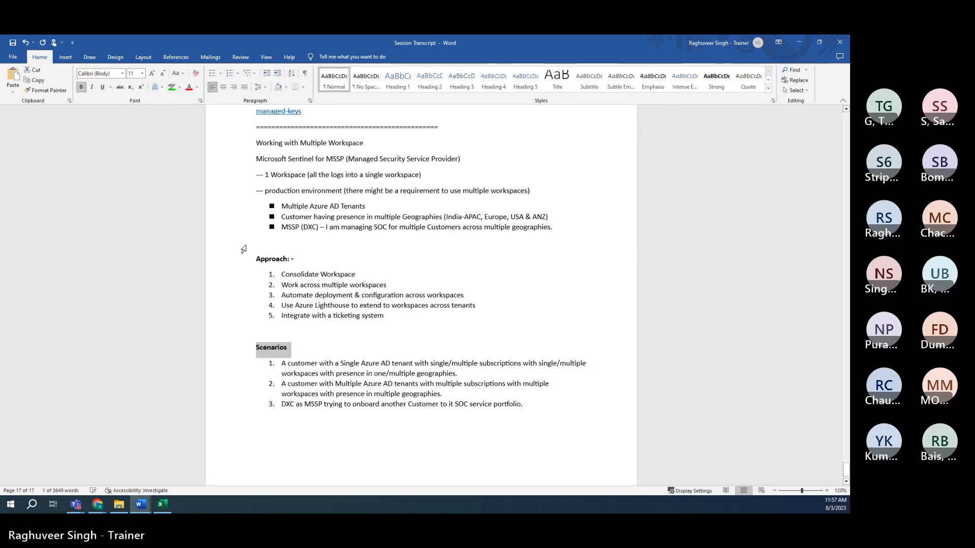
pyautogui.click(272, 334)
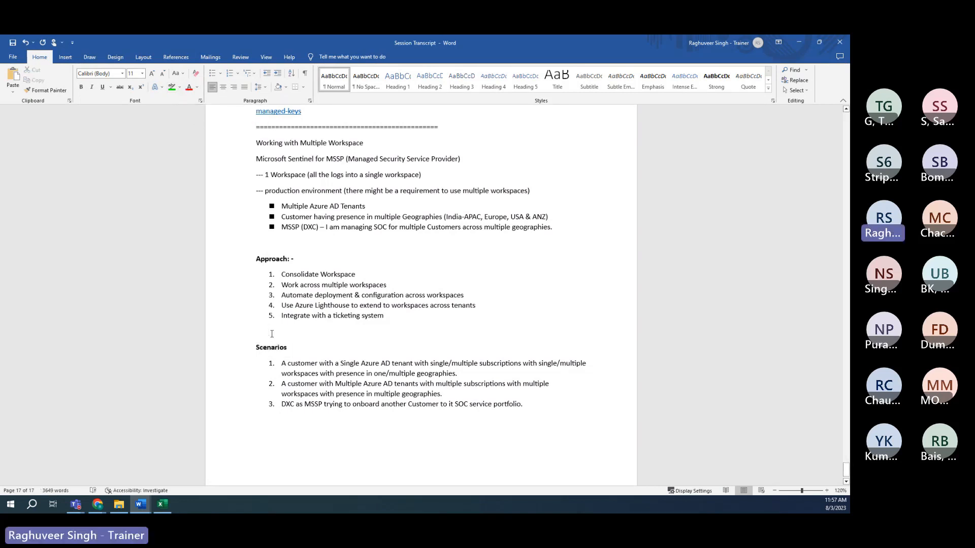
pyautogui.press('BackSpace')
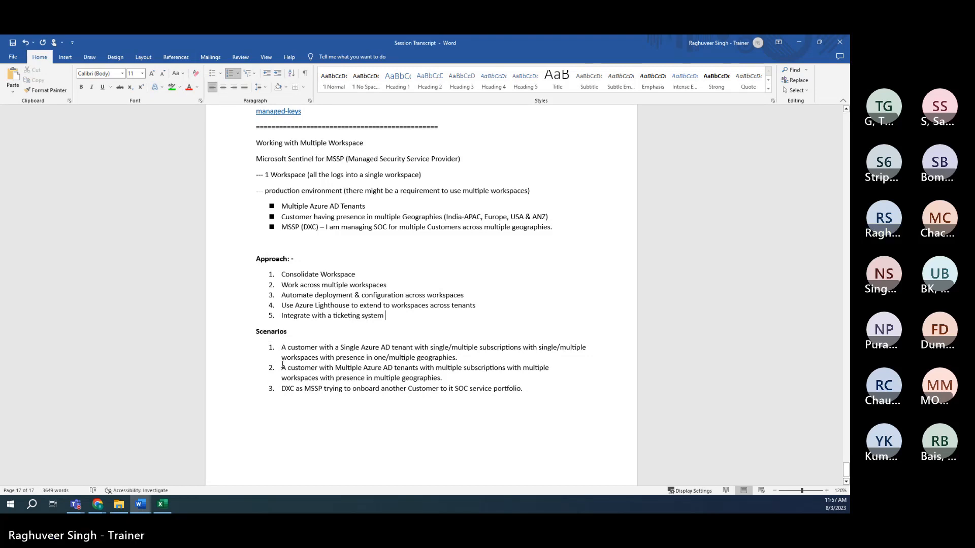
pyautogui.scroll(-1, 285, 329)
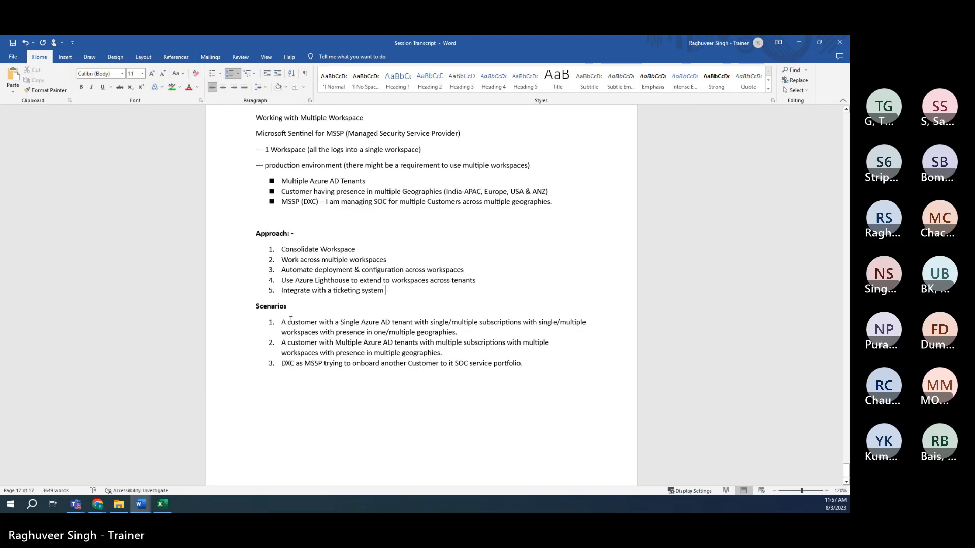
pyautogui.click(272, 221)
pyautogui.press('BackSpace')
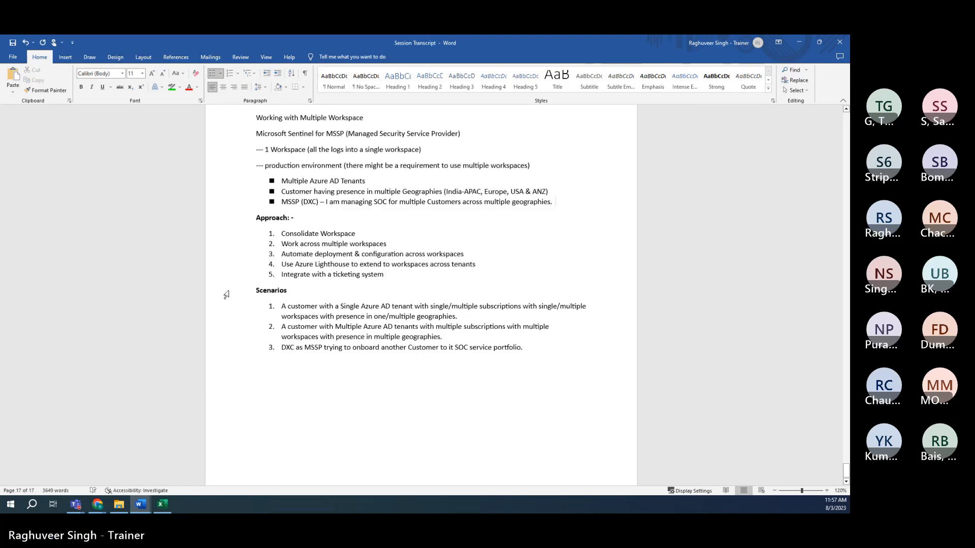
# - Check the three numbered scenarios by selecting and deselecting them
pyautogui.click(297, 389)
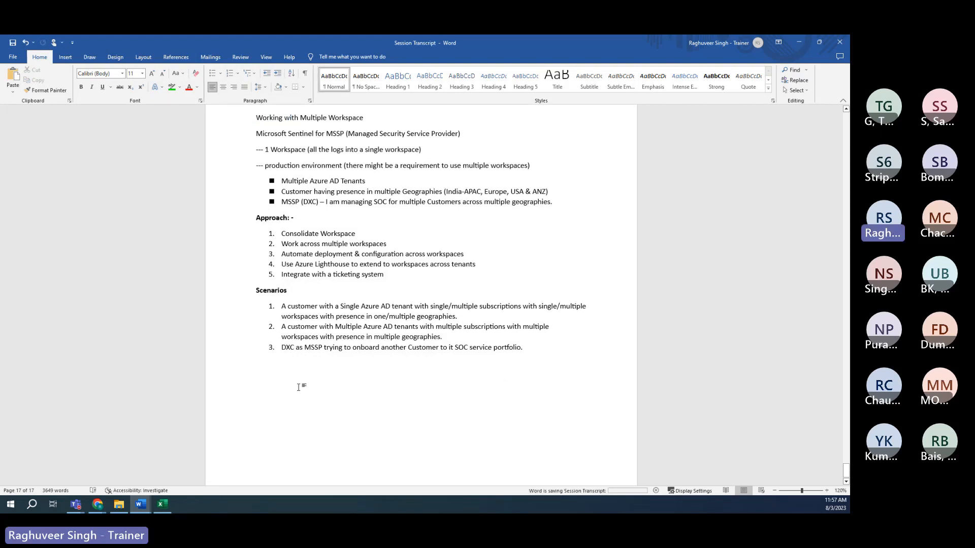
pyautogui.moveTo(282, 307); pyautogui.dragTo(523, 349)
pyautogui.click(375, 361)
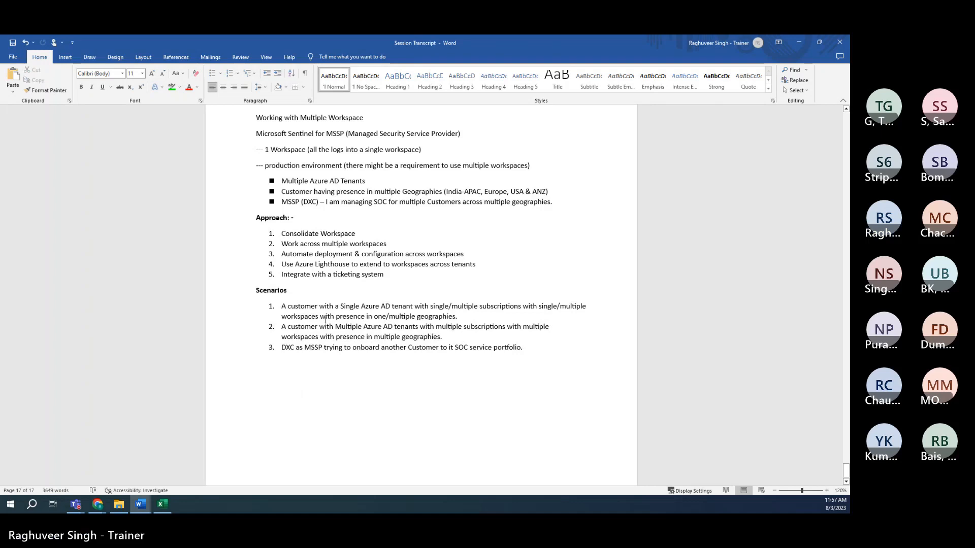
pyautogui.moveTo(282, 306); pyautogui.dragTo(555, 335)
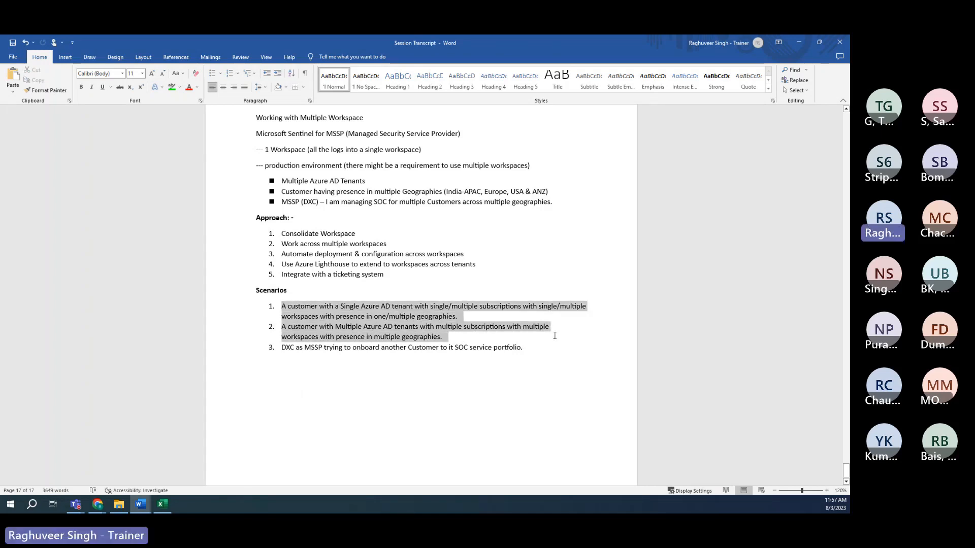
pyautogui.click(389, 374)
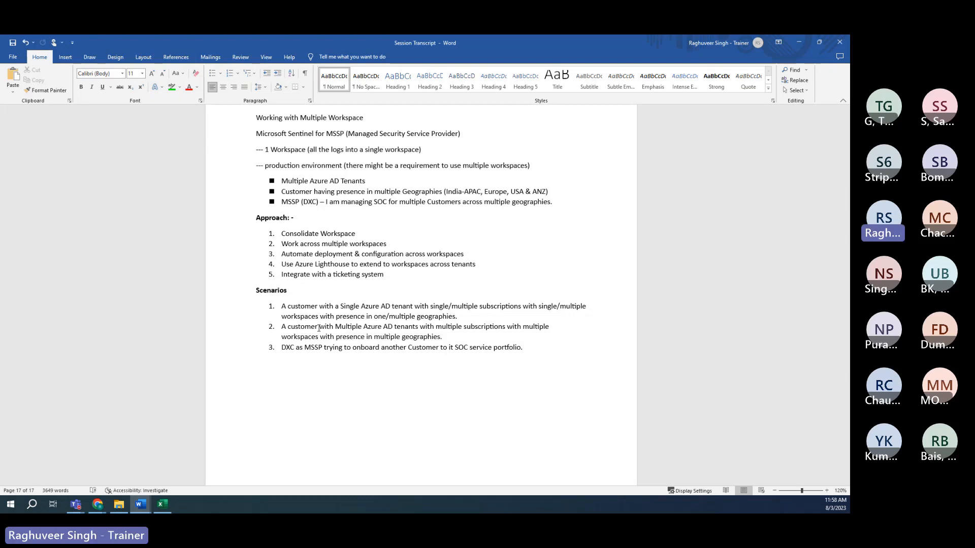
# - Add the two SOC option lines: Customer's environment/IP versus your own environment/IP
pyautogui.press('Return')
pyautogui.write('Wher')
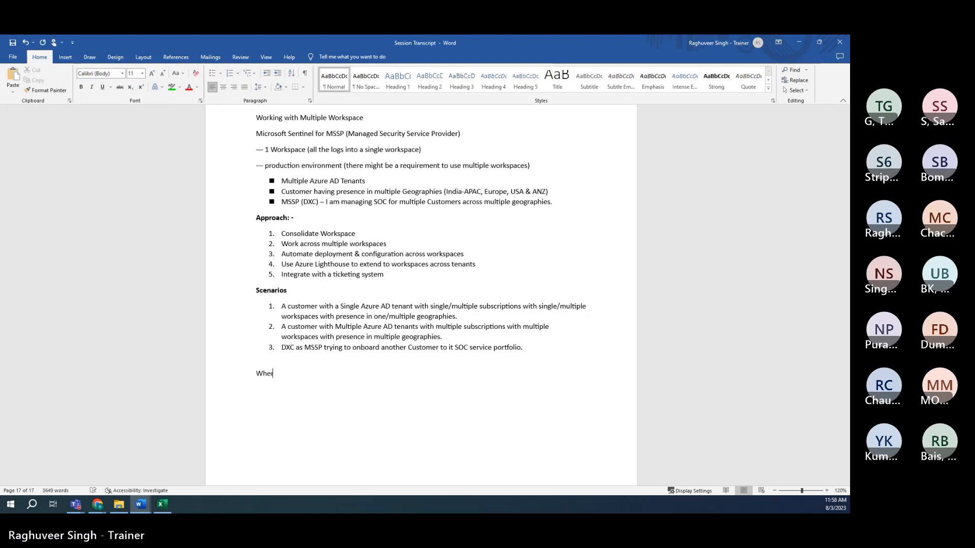
pyautogui.press('BackSpace')
pyautogui.write('ther you')
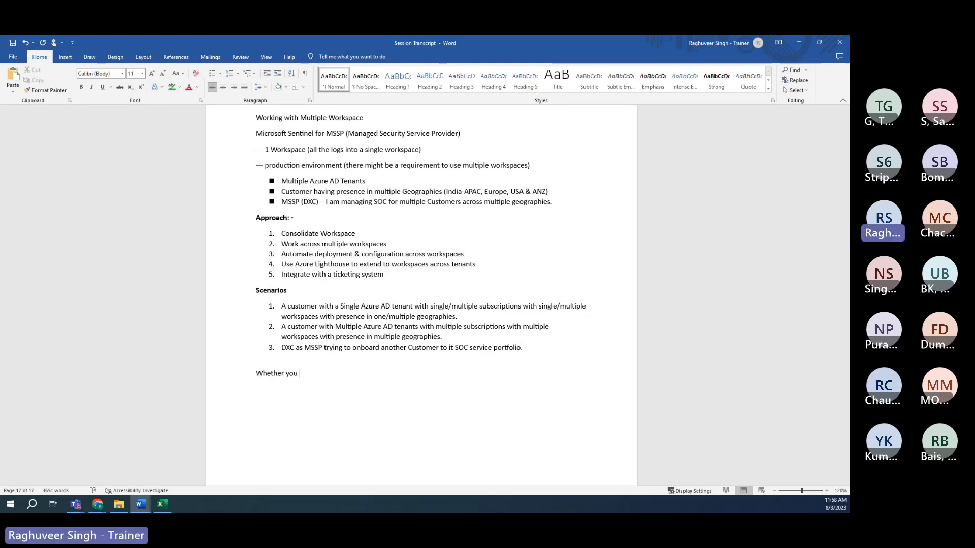
pyautogui.write('want to manag')
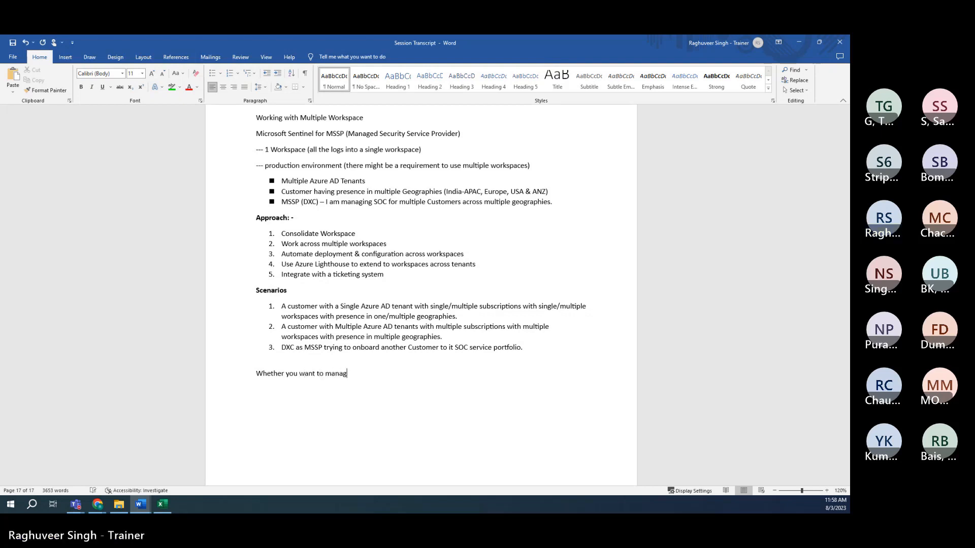
pyautogui.write('e SOC u')
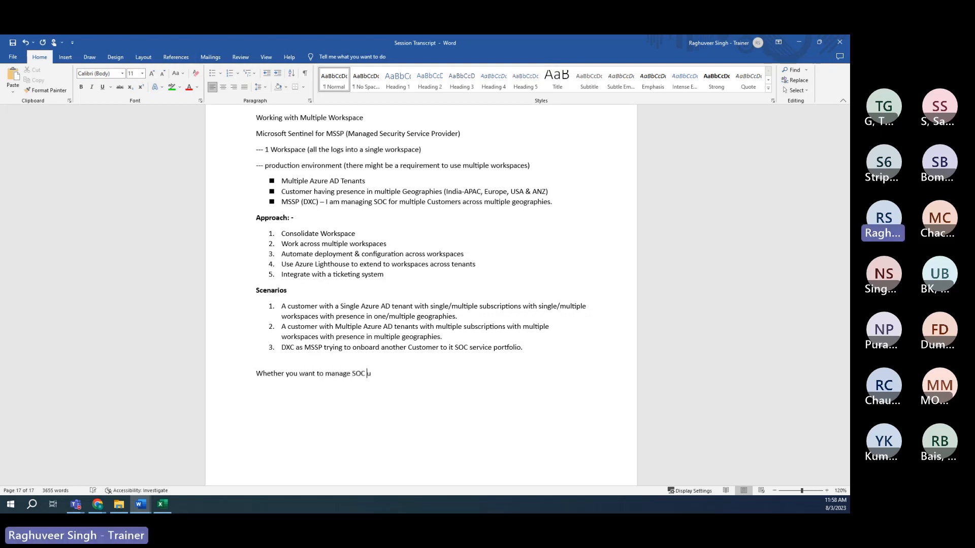
pyautogui.write("sing Customer's e")
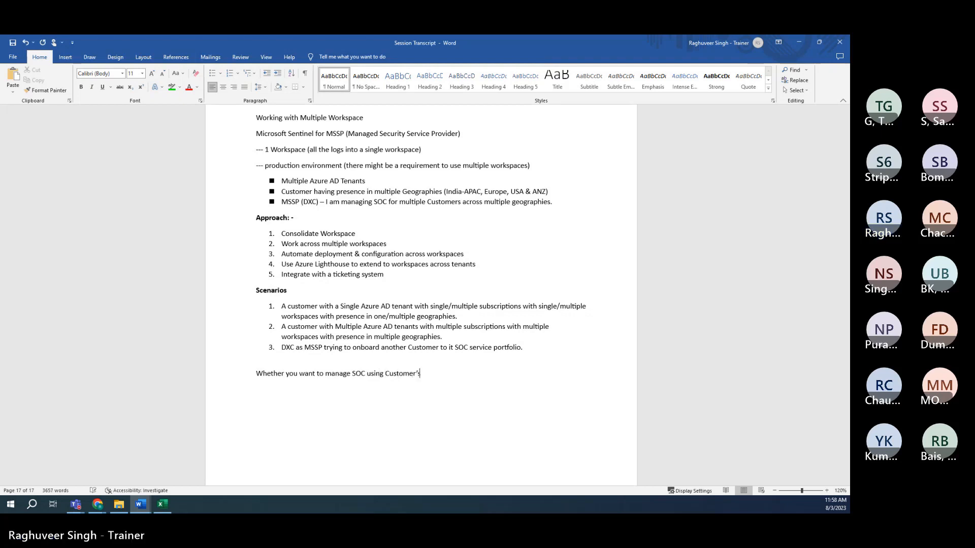
pyautogui.write('nvironment')
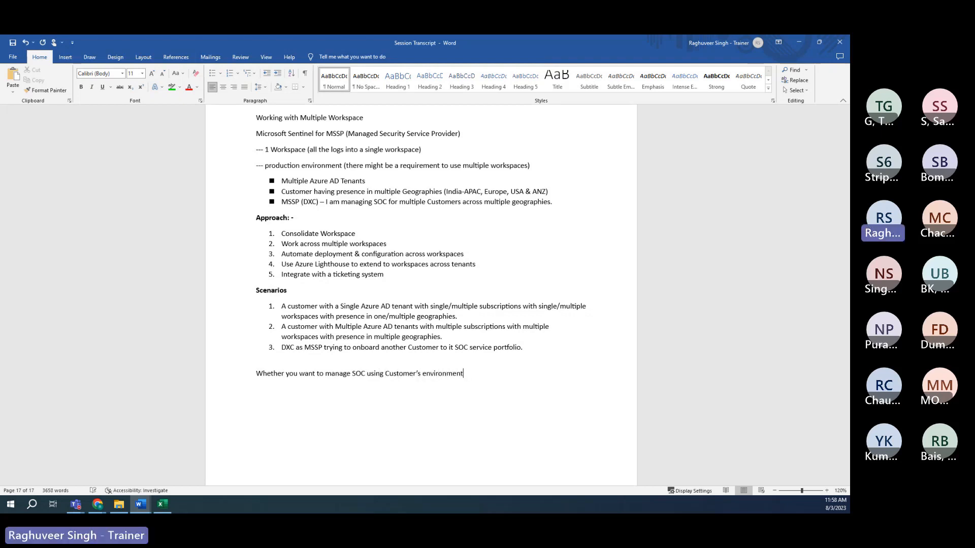
pyautogui.press('BackSpace')
pyautogui.write('/')
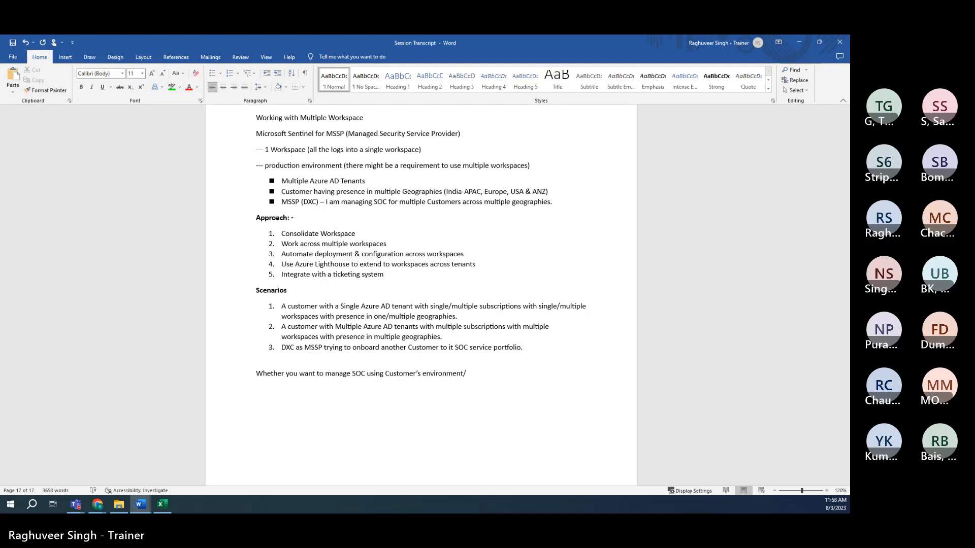
pyautogui.write('IP')
pyautogui.write('Or ')
pyautogui.write('manage SOC usi')
pyautogui.write('ng your own ')
pyautogui.write('environment')
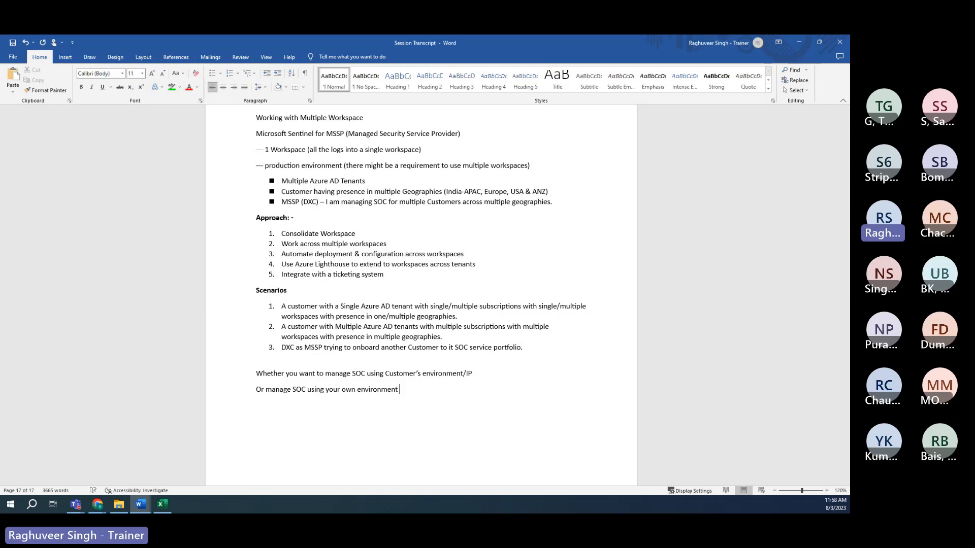
pyautogui.write('/IP')
pyautogui.press('Return')
pyautogui.doubleClick(425, 374)
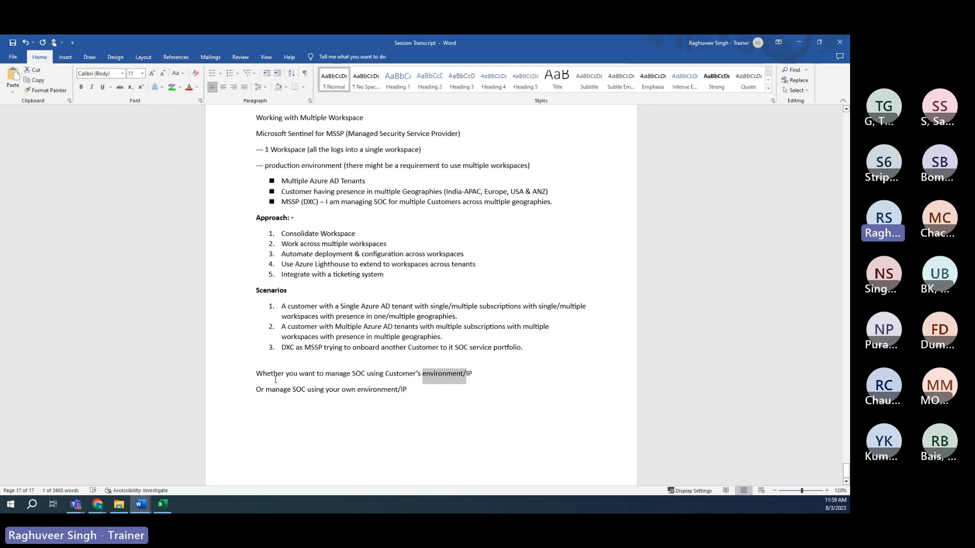
pyautogui.click(261, 404)
# - Type the note that the DXC SOC team gets access to the Customer's Workspace/Sentinel
pyautogui.write('-')
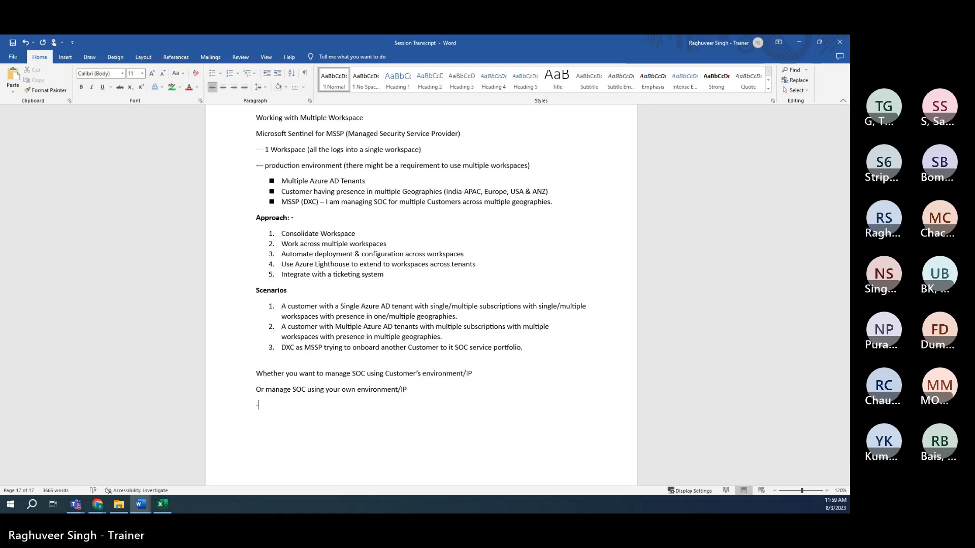
pyautogui.write('DXC employ')
pyautogui.press('BackSpace')
pyautogui.press('BackSpace')
pyautogui.press('BackSpace')
pyautogui.press('BackSpace')
pyautogui.press('BackSpace')
pyautogui.press('BackSpace')
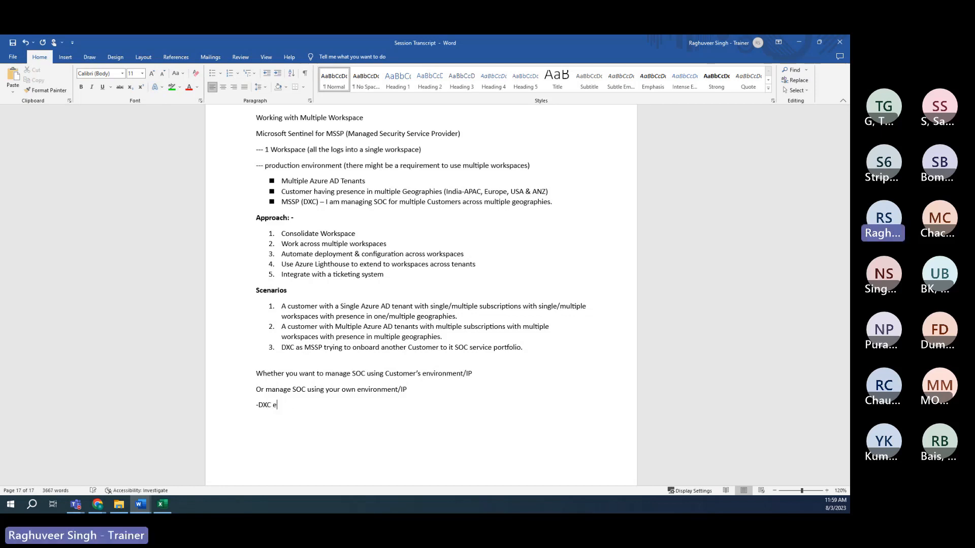
pyautogui.write('SOC team en')
pyautogui.press('BackSpace')
pyautogui.press('BackSpace')
pyautogui.write('engi')
pyautogui.press('BackSpace')
pyautogui.press('BackSpace')
pyautogui.press('BackSpace')
pyautogui.write('is given access to Custome')
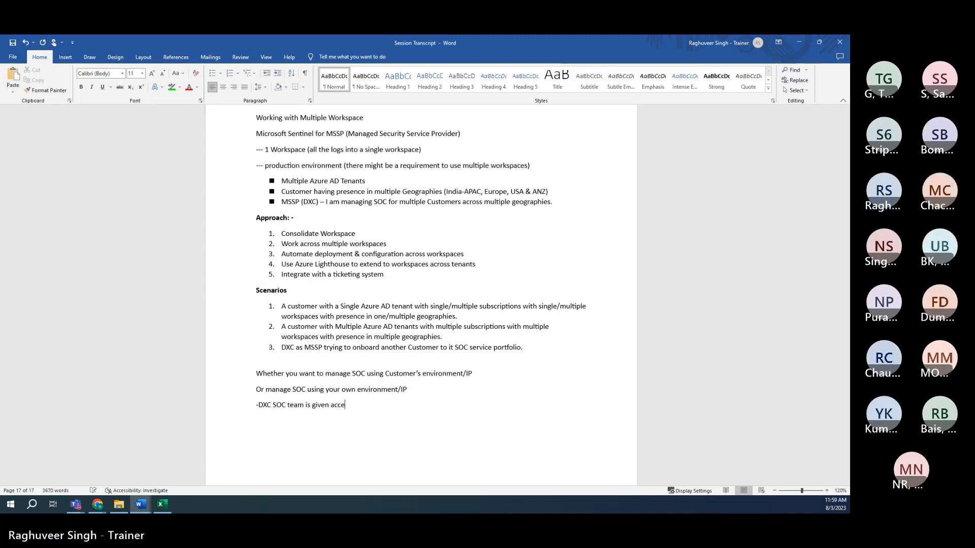
pyautogui.write("r's environment")
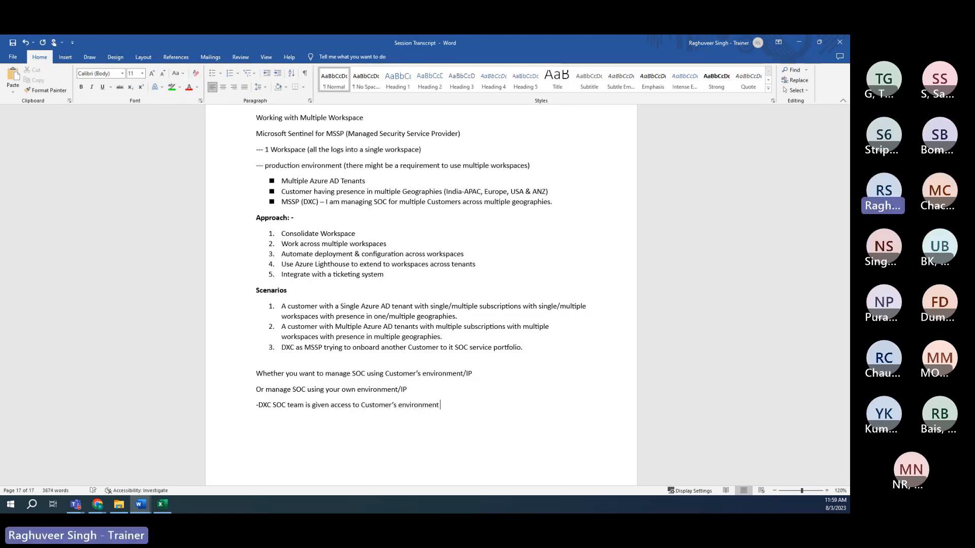
pyautogui.write(' which comprmises')
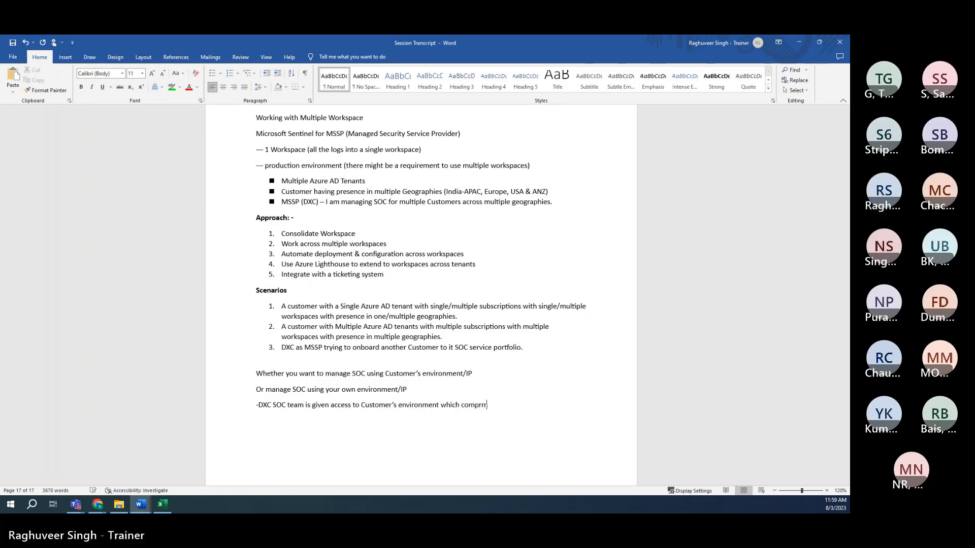
pyautogui.press('BackSpace')
pyautogui.press('BackSpace')
pyautogui.press('BackSpace')
pyautogui.press('BackSpace')
pyautogui.press('BackSpace')
pyautogui.press('BackSpace')
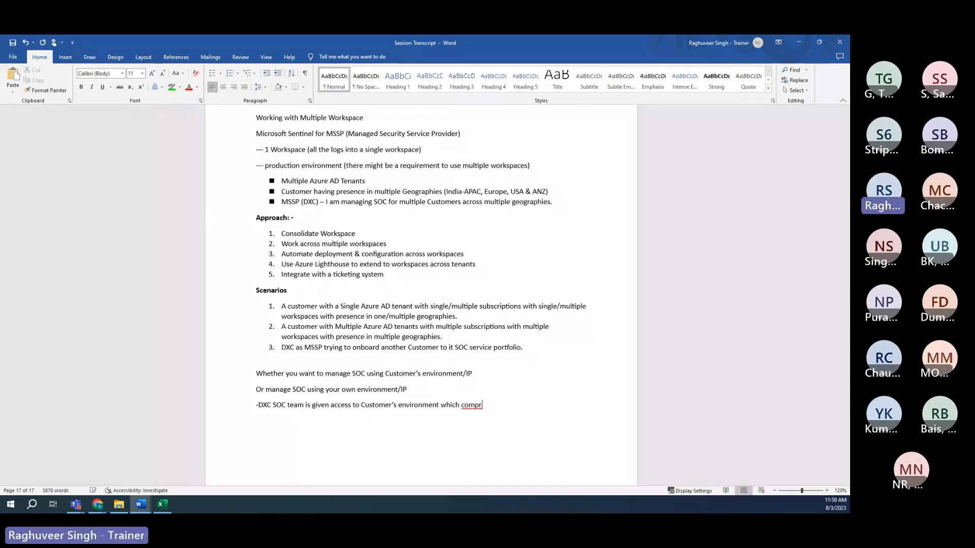
pyautogui.write('ises of Workspace/Sentinel')
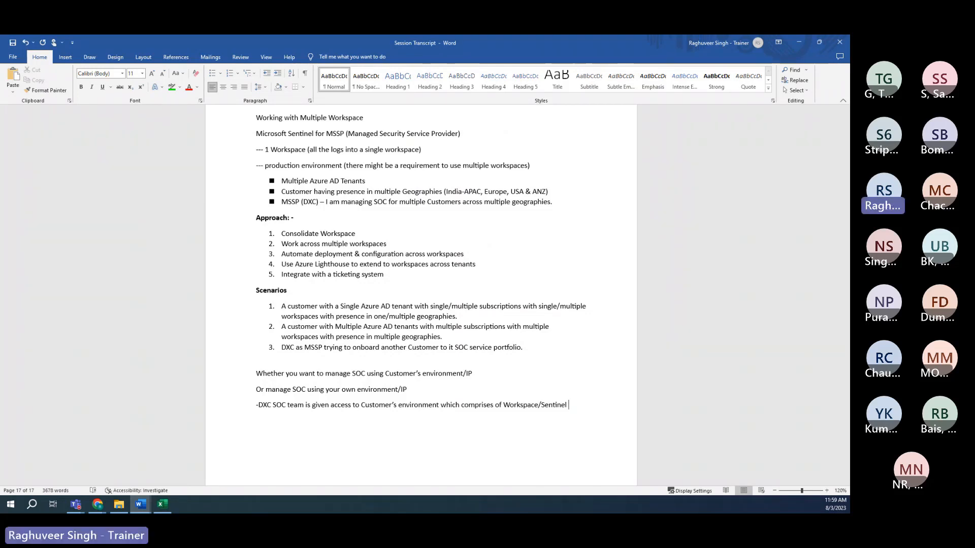
# - Add the note that DXC ingests all Customer logs into its own LA workspace
pyautogui.write('-- DXC team is ')
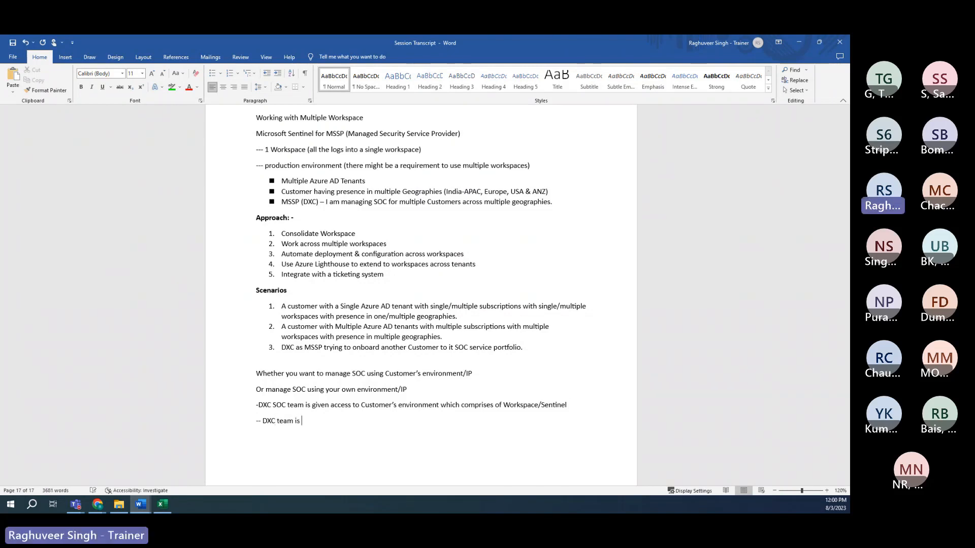
pyautogui.write('supporsed to ')
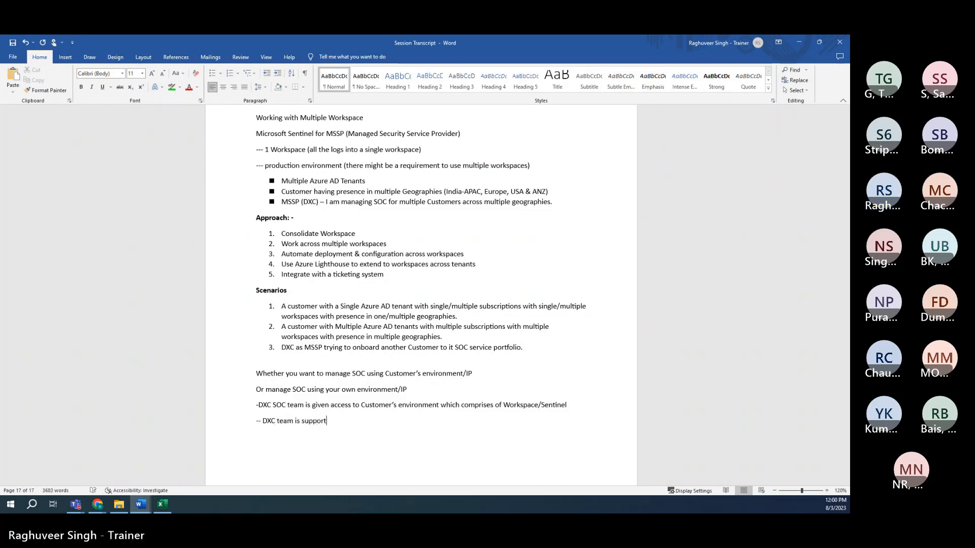
pyautogui.write('inges')
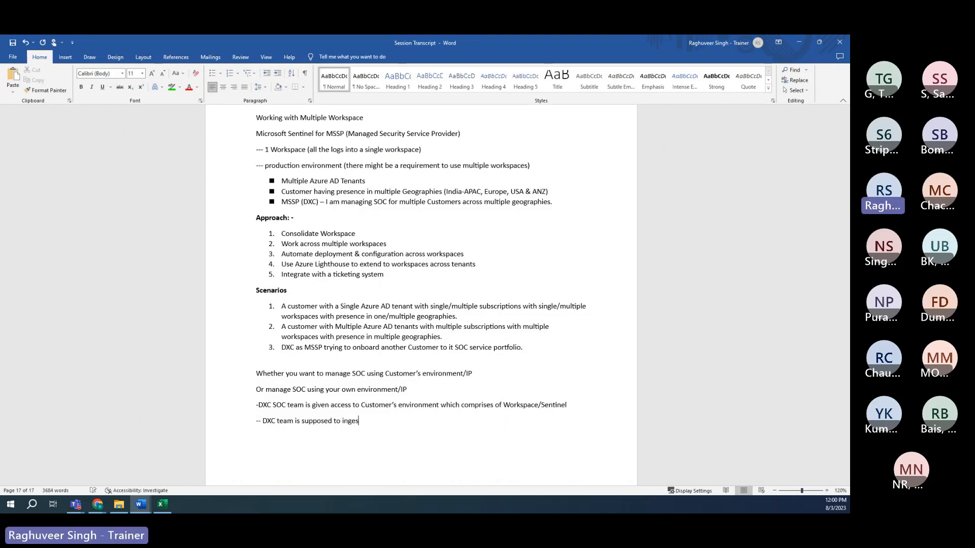
pyautogui.write('t all the logs of Customer data sources ')
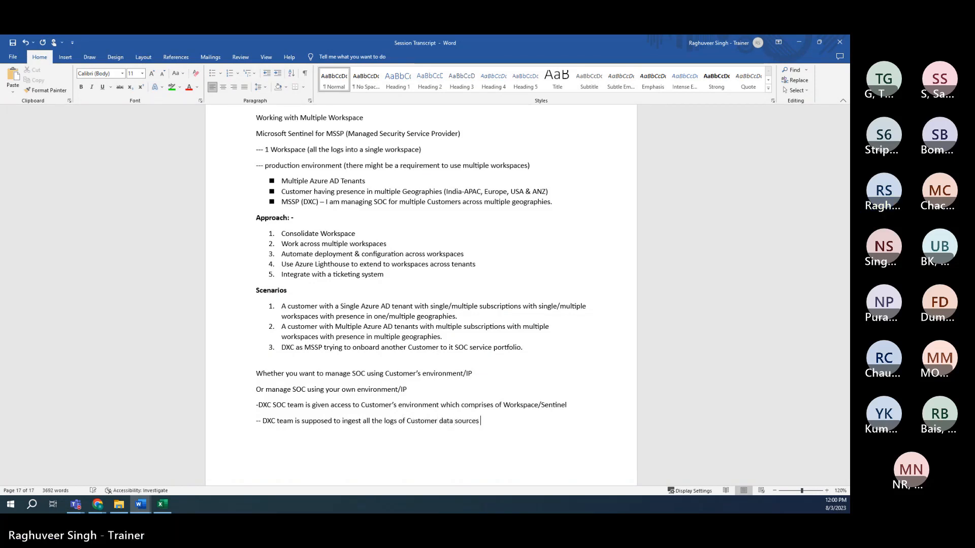
pyautogui.write('into its own LA')
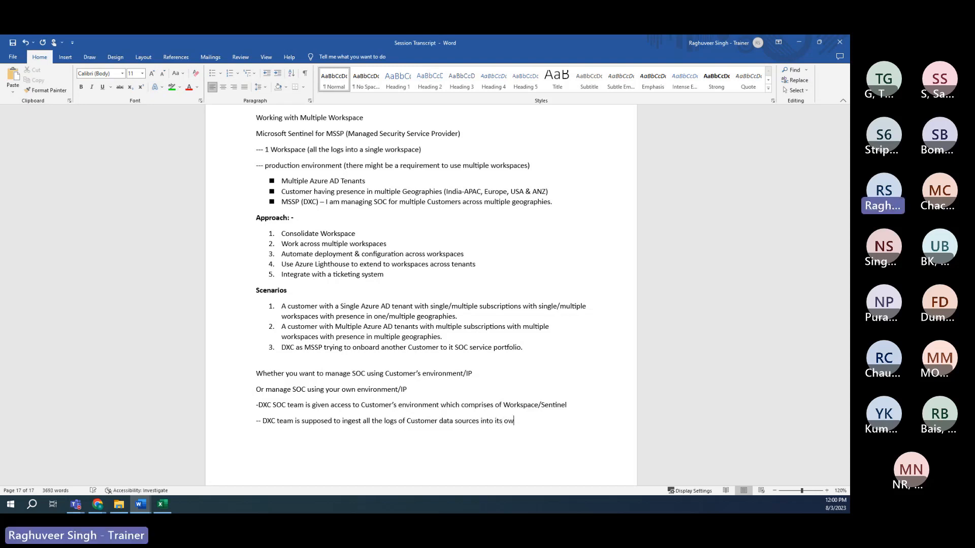
pyautogui.write('kspace ')
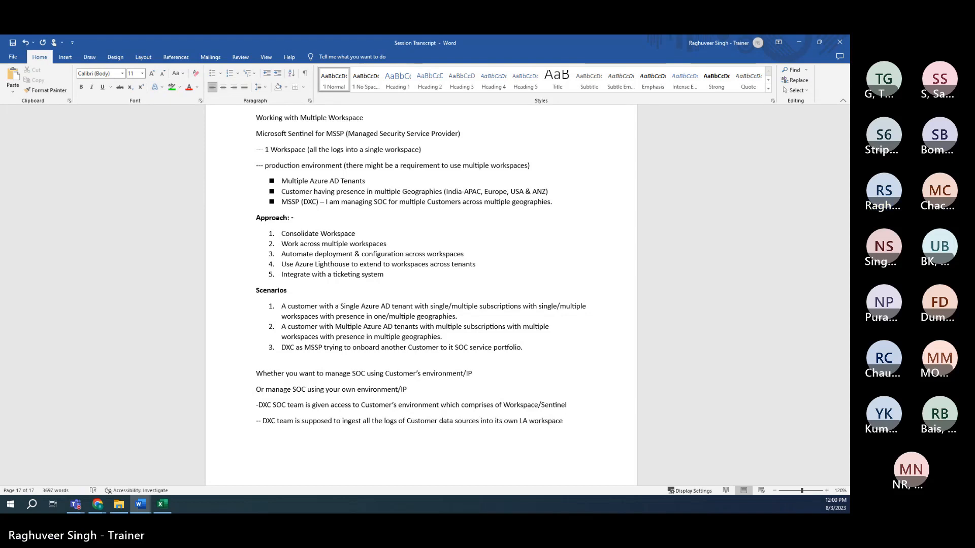
pyautogui.write('and manage the')
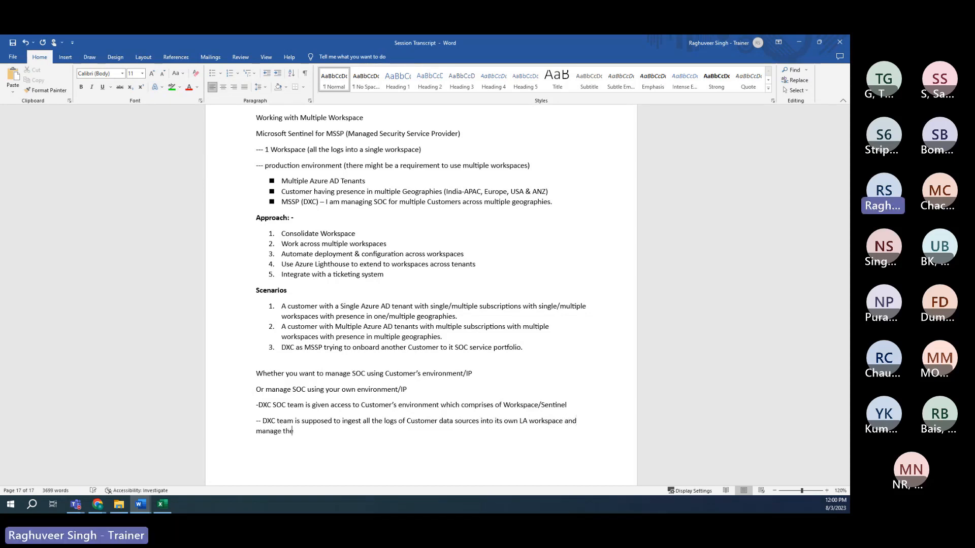
pyautogui.write(' security opera')
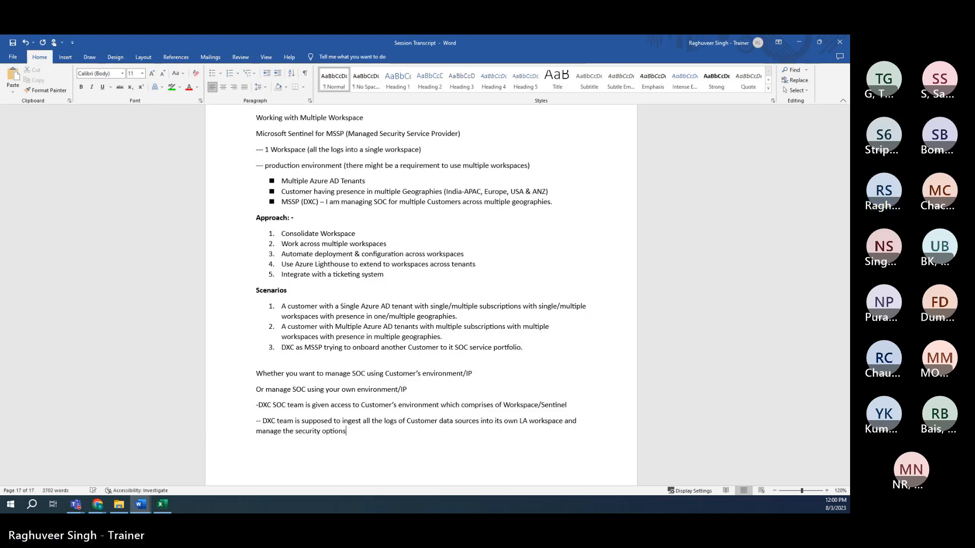
pyautogui.write('tions.')
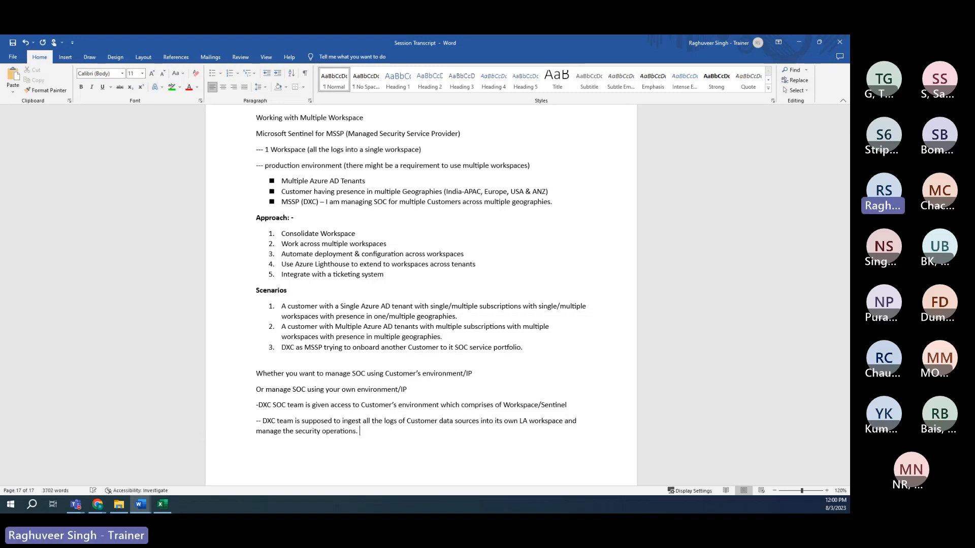
pyautogui.scroll(-1, 294, 402)
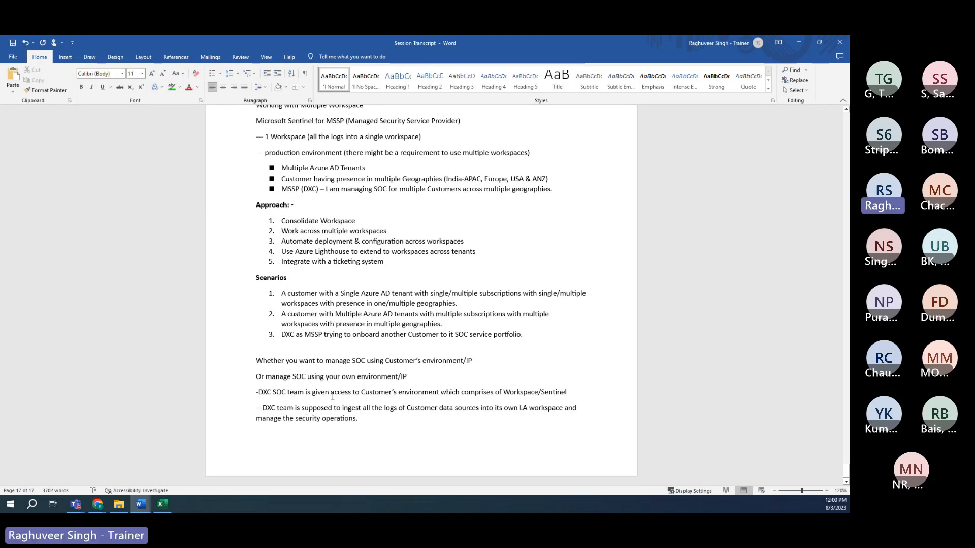
pyautogui.moveTo(289, 394); pyautogui.dragTo(551, 395)
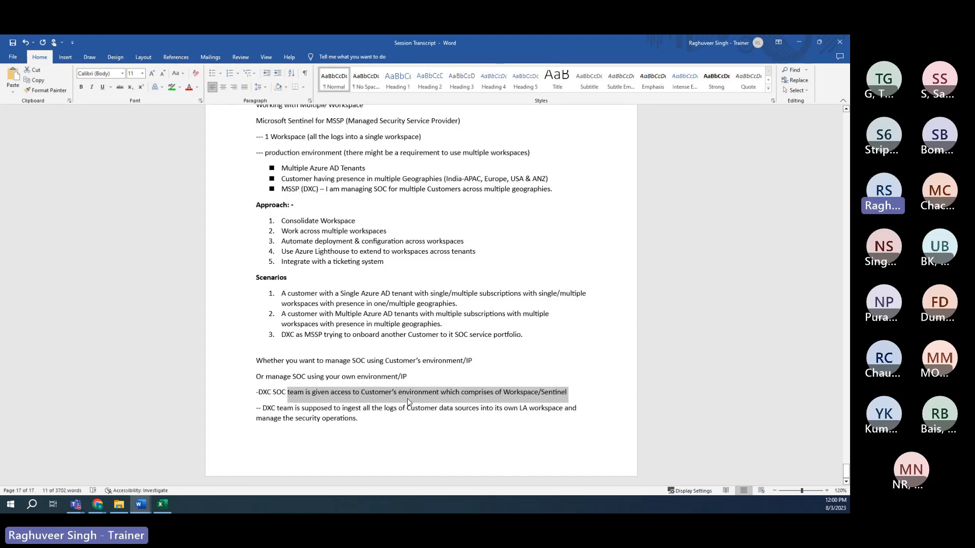
# - Apply bullets to the two SOC option lines
pyautogui.moveTo(280, 420); pyautogui.dragTo(357, 420)
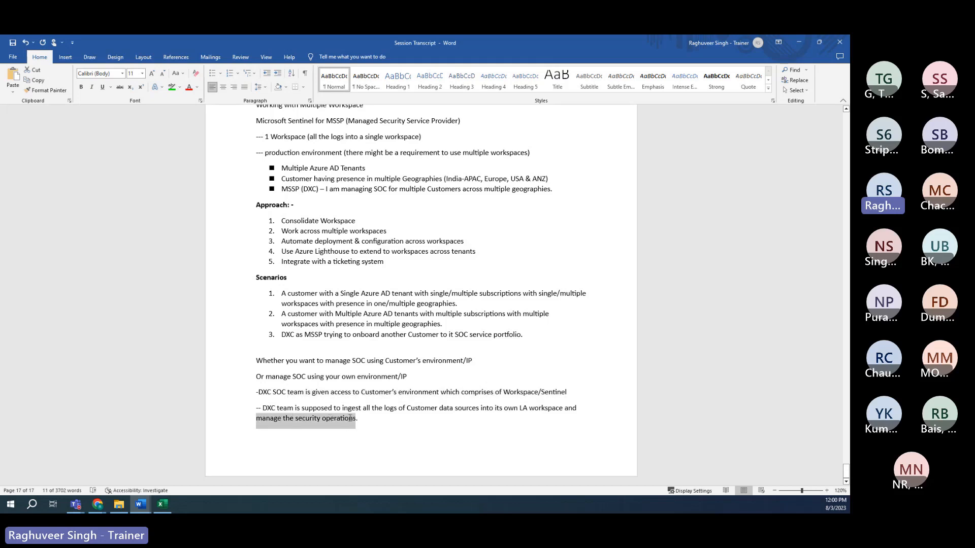
pyautogui.moveTo(257, 362); pyautogui.dragTo(414, 375)
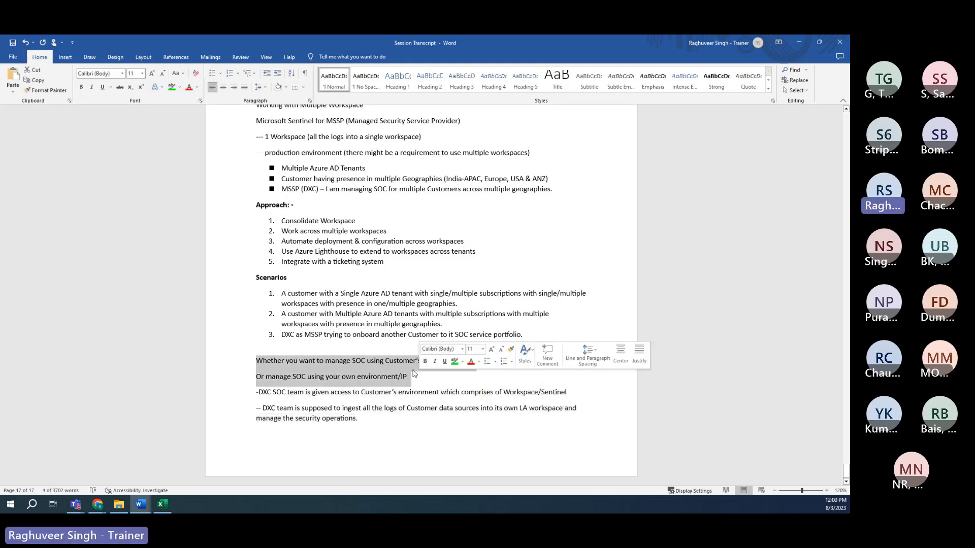
pyautogui.click(213, 73)
# - Give the DXC notes indented checkmark bullets and remove the leading dash
pyautogui.moveTo(259, 382); pyautogui.dragTo(377, 409)
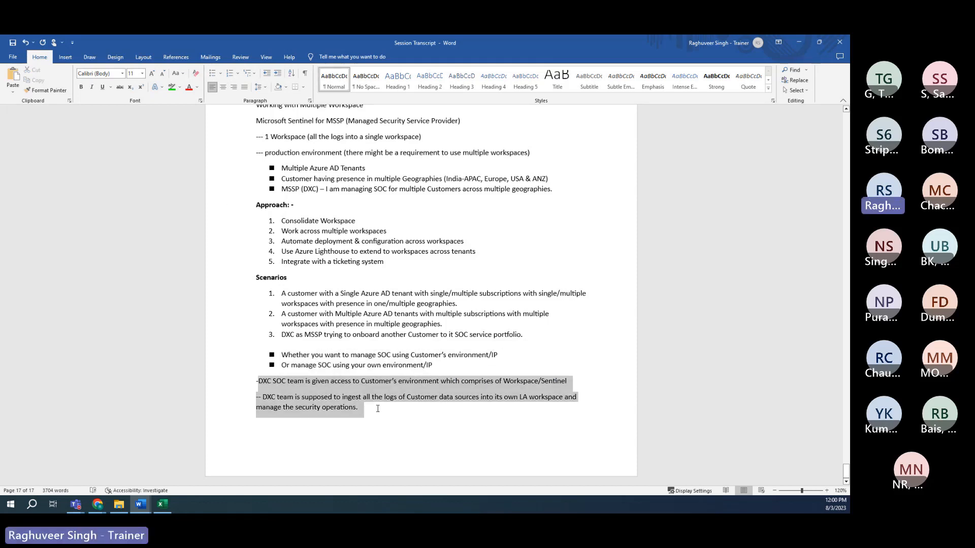
pyautogui.click(220, 73)
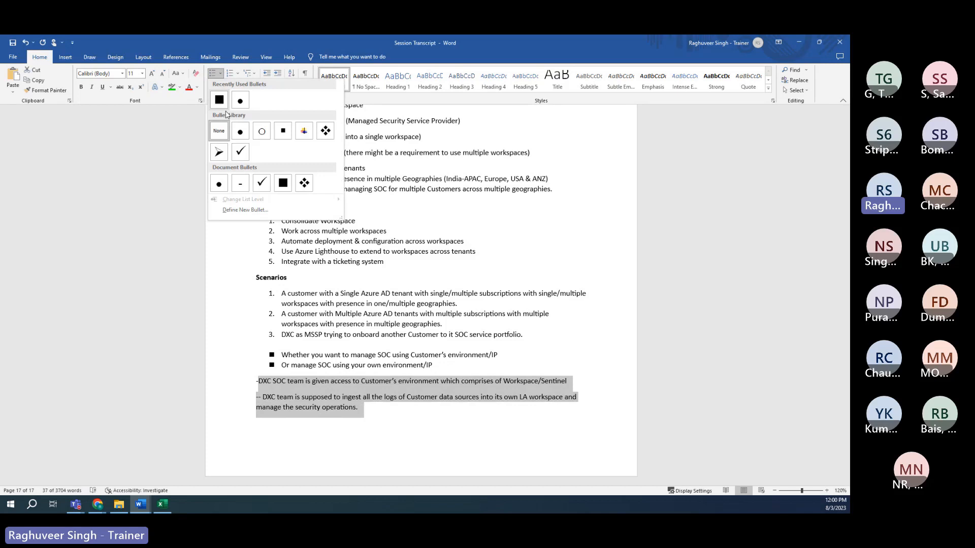
pyautogui.click(241, 153)
pyautogui.click(277, 73)
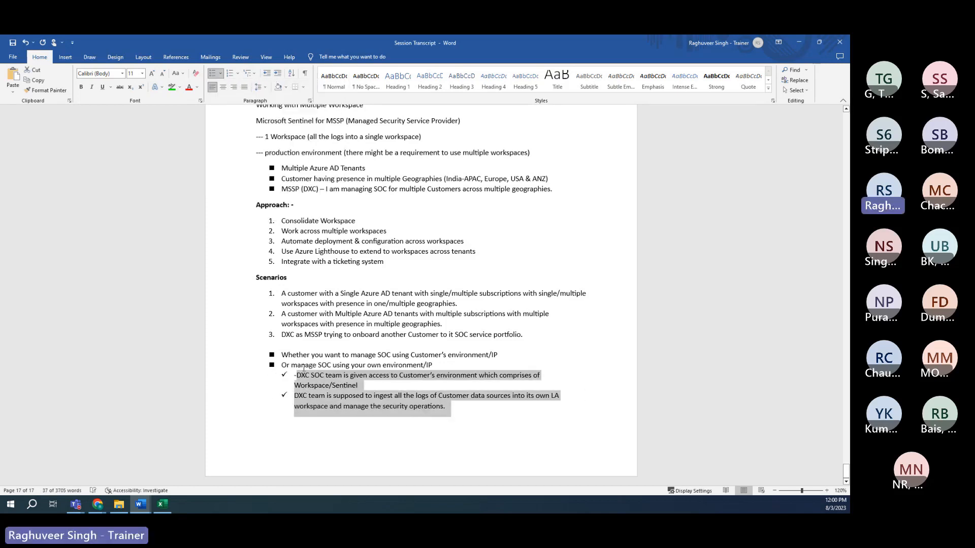
pyautogui.click(296, 376)
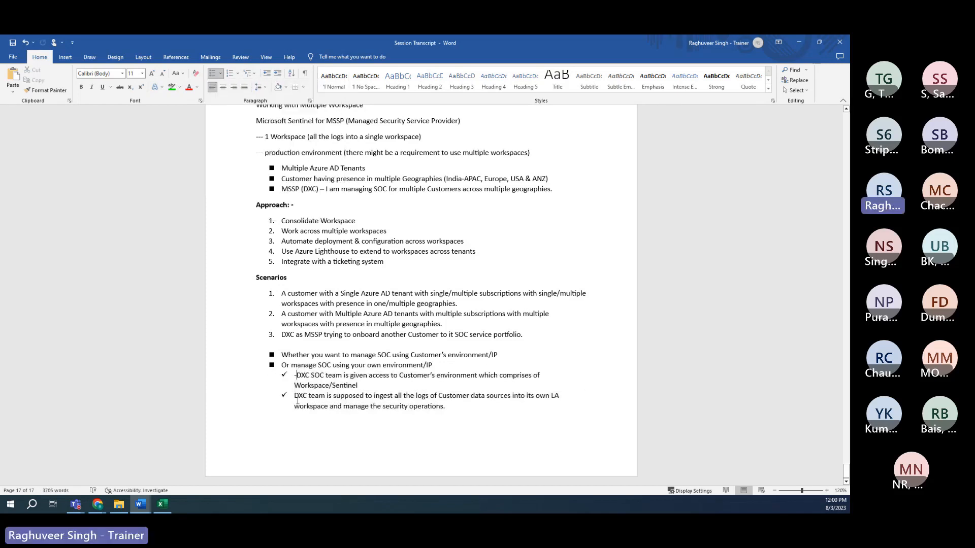
pyautogui.press('BackSpace')
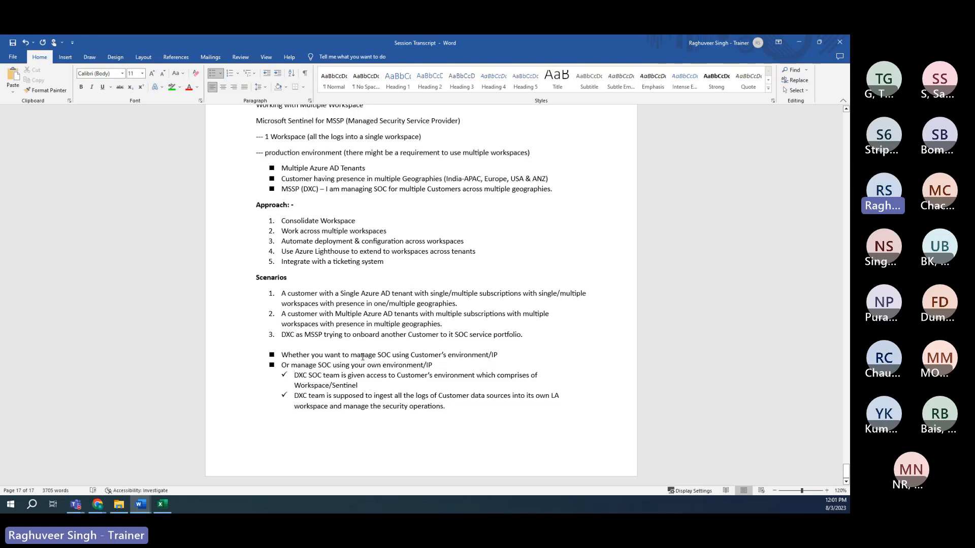
pyautogui.moveTo(392, 353); pyautogui.dragTo(500, 358)
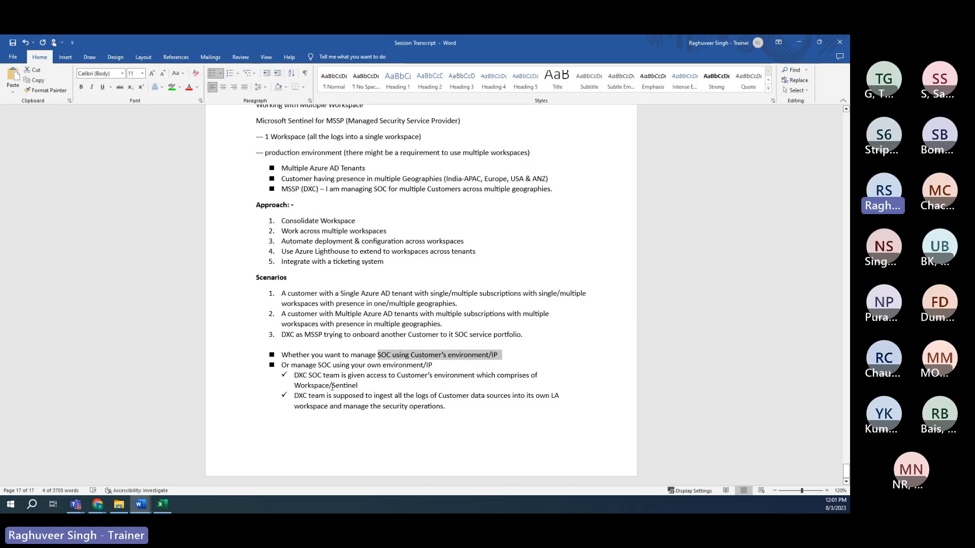
# - Append '(Analytics Rules, Playbooks, Hunting Queries, Workbooks, etc.)' to the Workspace/Sentinel checkmark item
pyautogui.click(358, 386)
pyautogui.write('(')
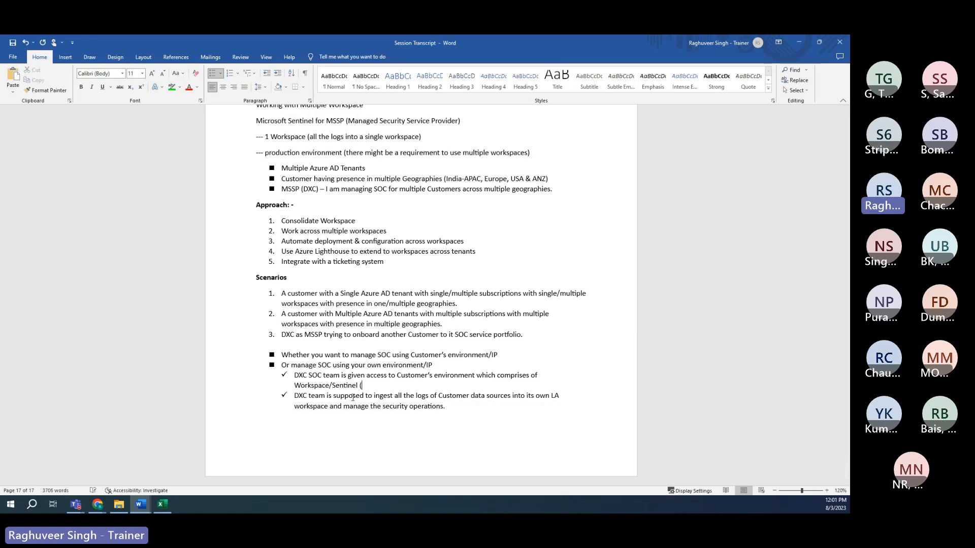
pyautogui.write('Analytiscs Rules, Pla')
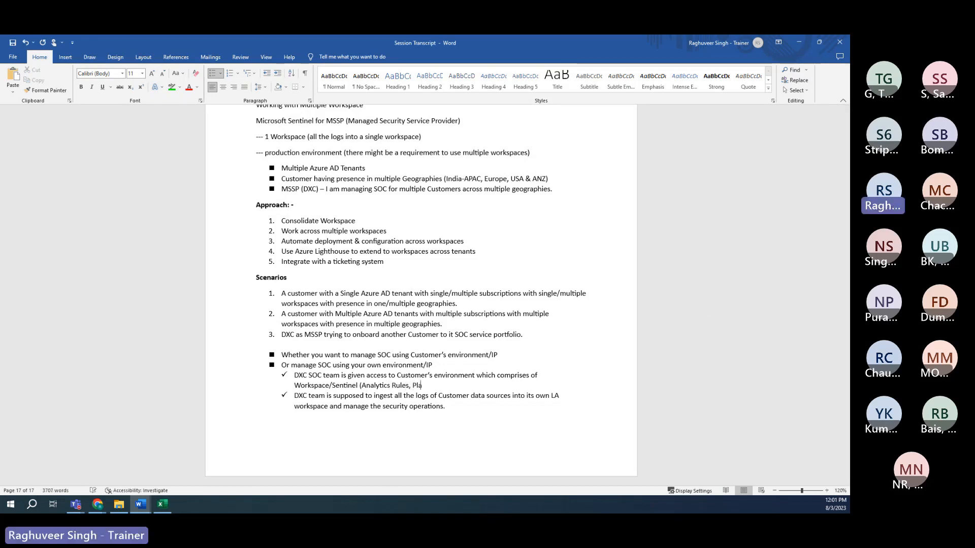
pyautogui.write('ybooks, ')
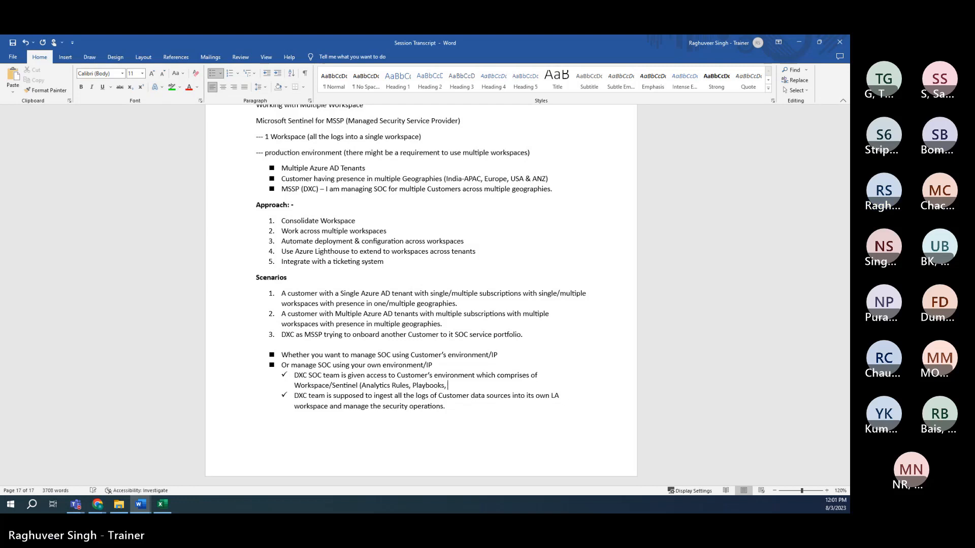
pyautogui.write('Hunting')
pyautogui.press('Return')
pyautogui.press('BackSpace')
pyautogui.press('BackSpace')
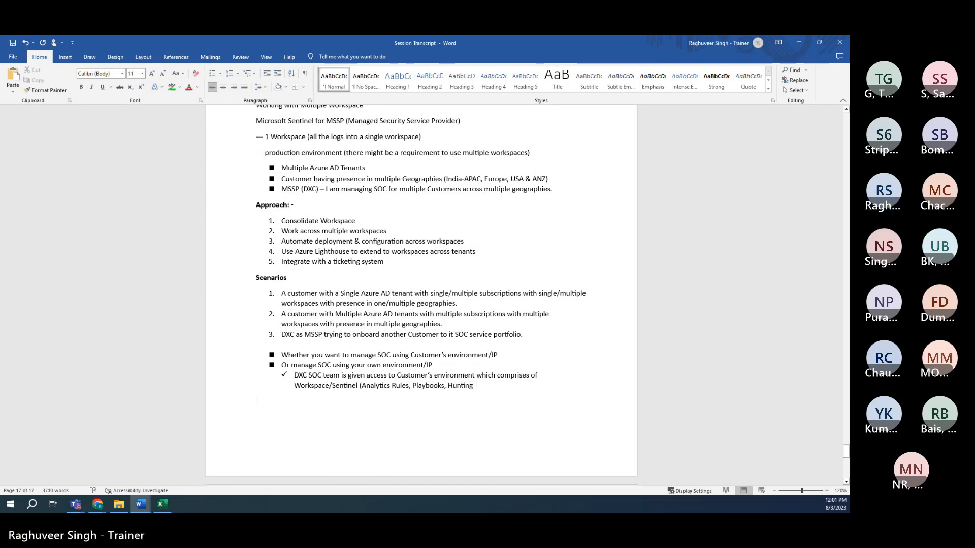
pyautogui.write('Quer')
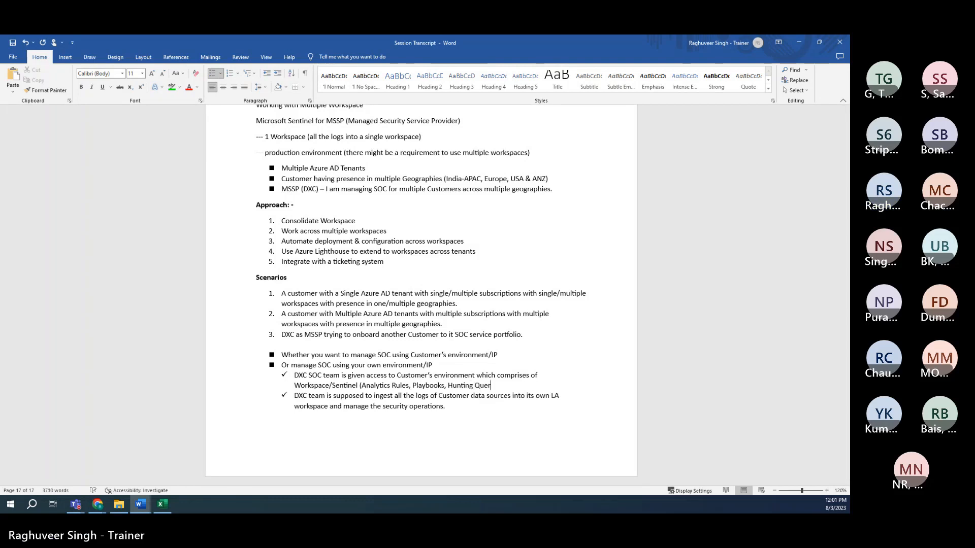
pyautogui.write('ies, Workbook')
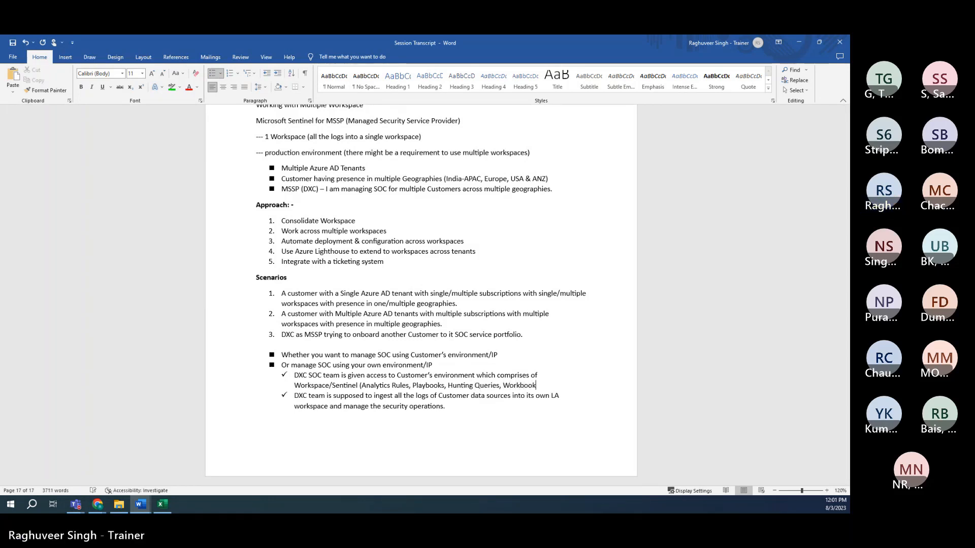
pyautogui.write('s, etc.)')
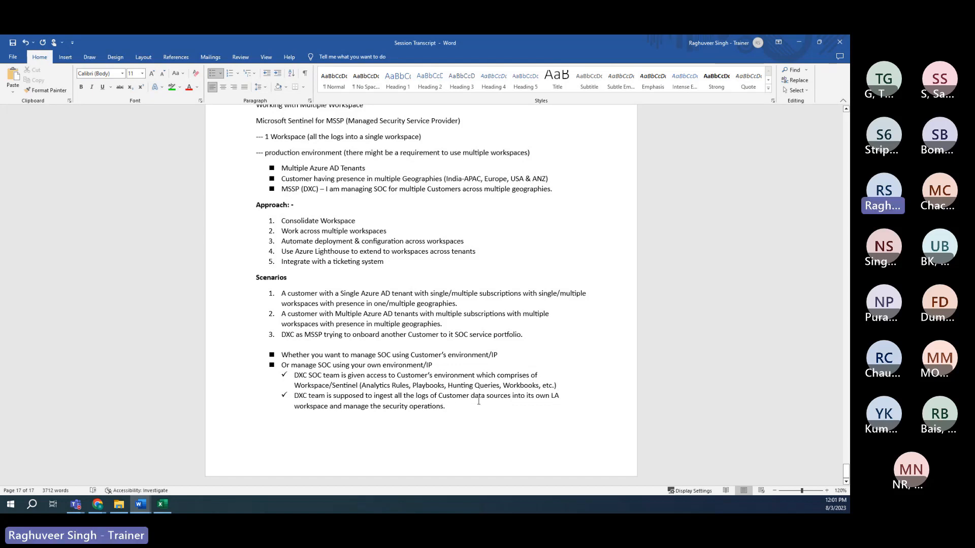
# - Add '(using you owns Ips)' to the second checkmark item, accepting the 'you' spelling suggestion
pyautogui.click(328, 406)
pyautogui.write('(using your')
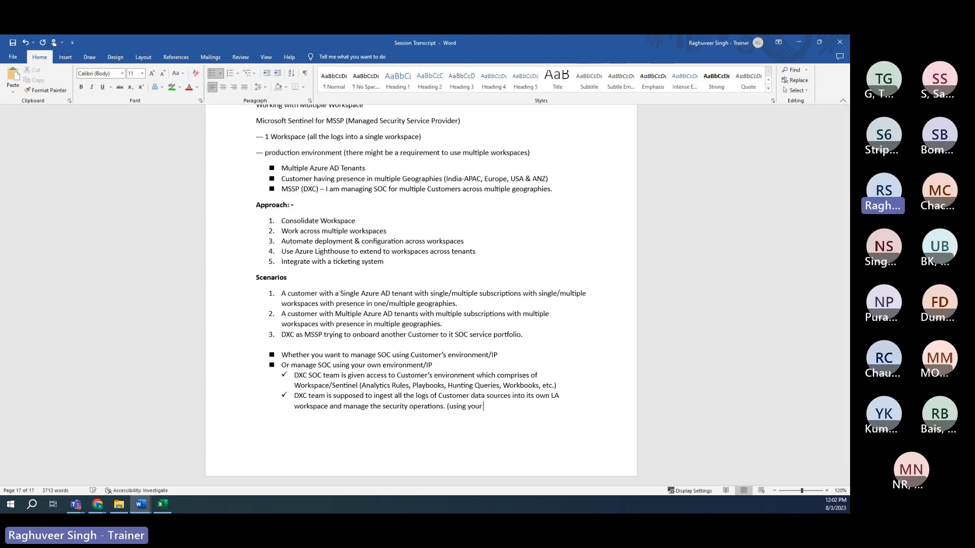
pyautogui.write(' owns Ips')
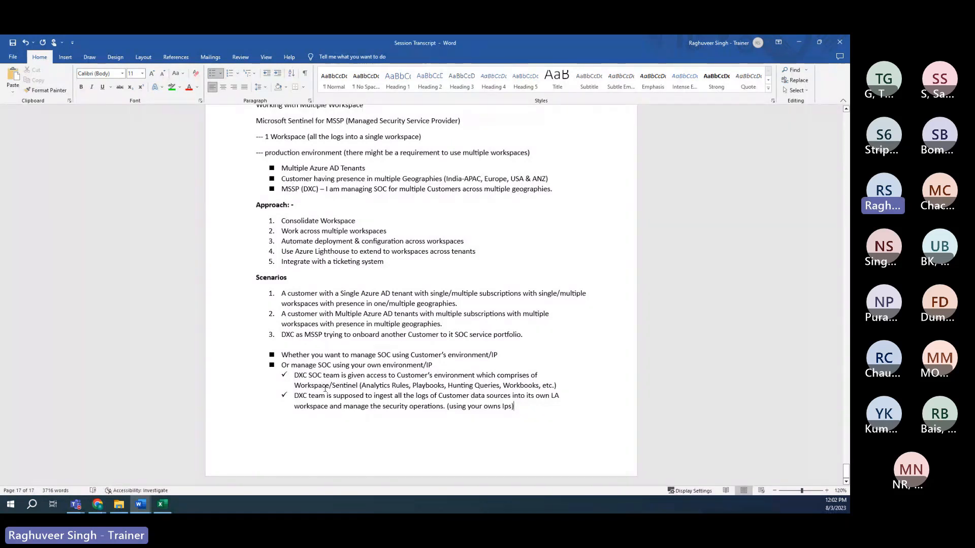
pyautogui.press('Return')
pyautogui.press('Return')
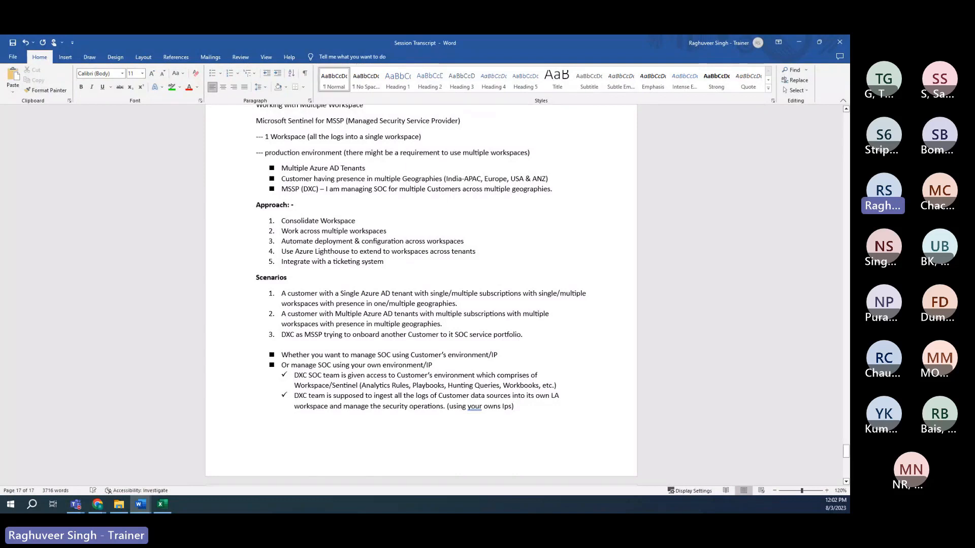
pyautogui.rightClick(478, 408)
pyautogui.click(444, 273)
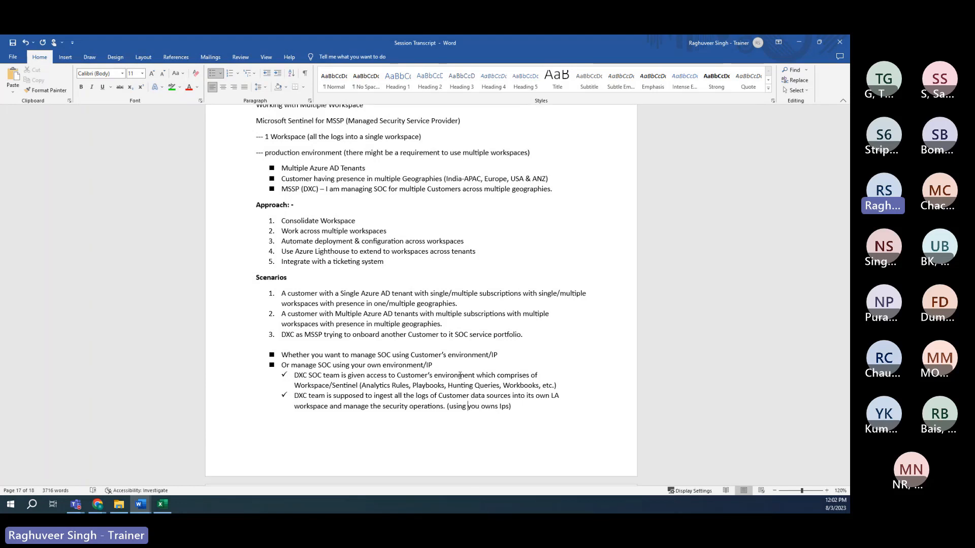
# - Start a new line with the heading 'MSSP and both CSP (Cloud Service Provider)'
pyautogui.click(532, 405)
pyautogui.press('Return')
pyautogui.press('Return')
pyautogui.press('Return')
pyautogui.press('Return')
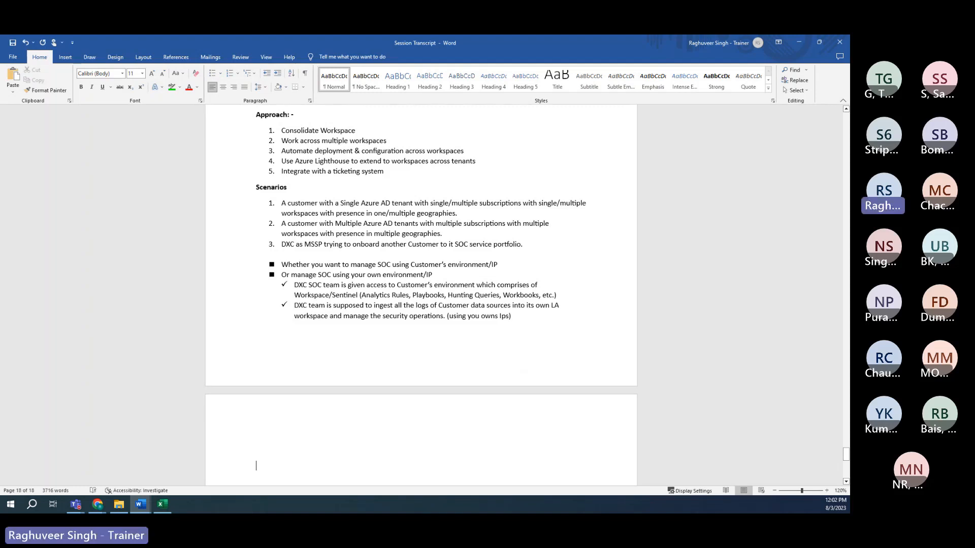
pyautogui.write('MSSP and both CSP (Cloud Servie')
pyautogui.press('BackSpace')
pyautogui.press('BackSpace')
pyautogui.press('BackSpace')
pyautogui.press('BackSpace')
pyautogui.press('BackSpace')
pyautogui.write('ervi')
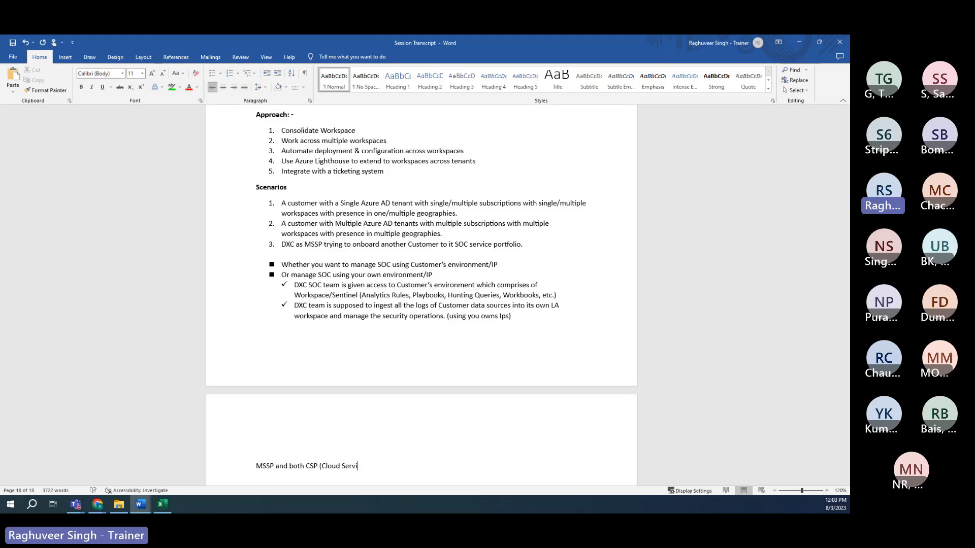
pyautogui.write('ec P')
pyautogui.press('BackSpace')
pyautogui.press('BackSpace')
pyautogui.press('BackSpace')
pyautogui.press('BackSpace')
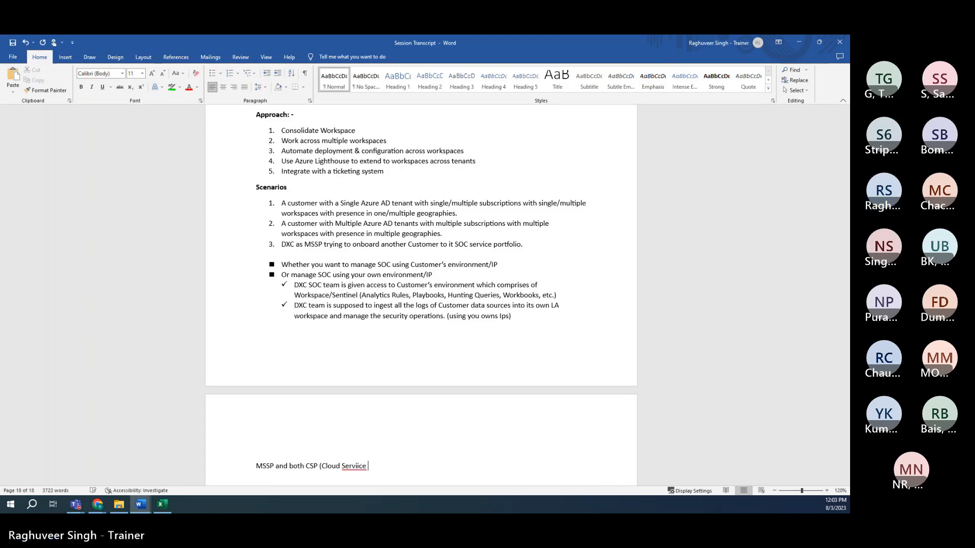
pyautogui.write('ce Provider')
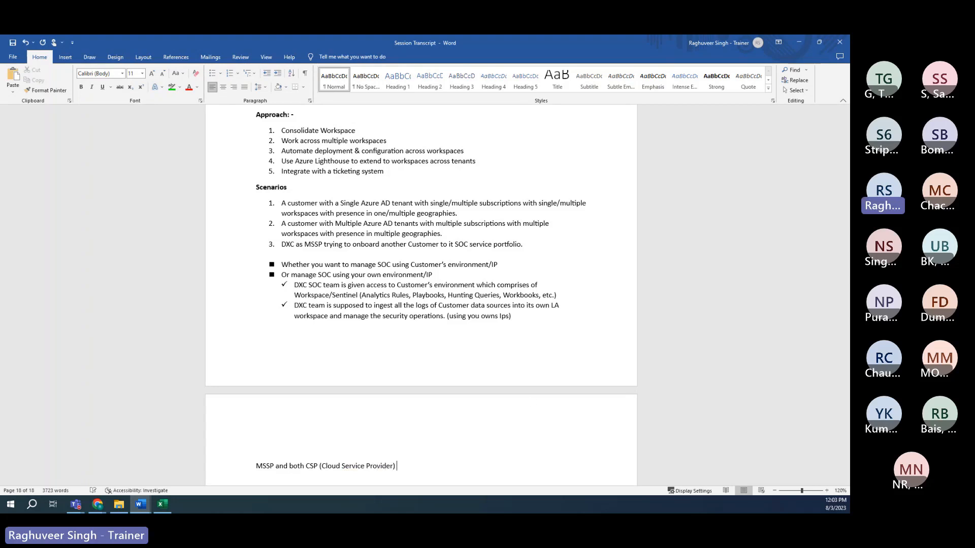
pyautogui.write(')')
pyautogui.press('Return')
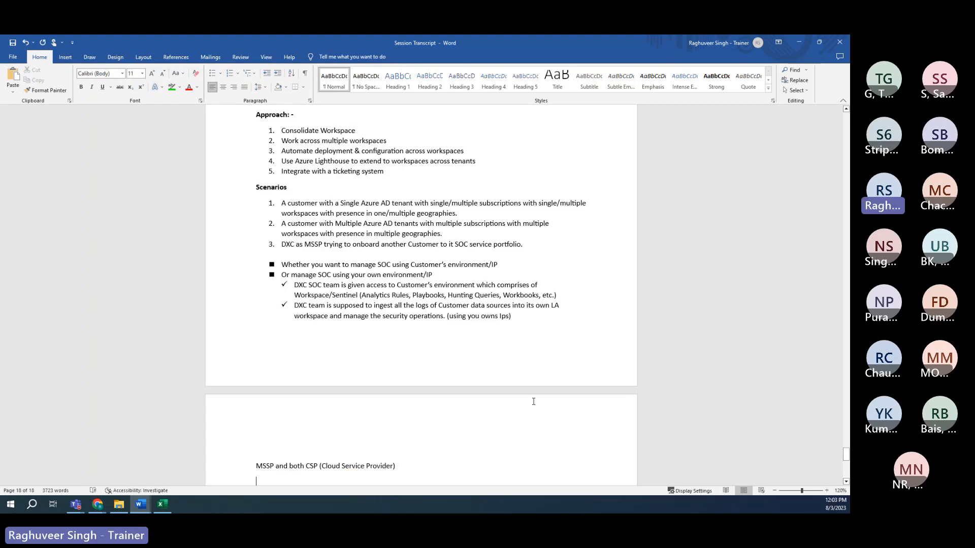
# - Write the paragraph: DXC gets a CSP subscription from Microsoft, is billed monthly, and bills Customer accordingly
pyautogui.scroll(-1, 534, 400)
pyautogui.moveTo(306, 416); pyautogui.dragTo(348, 438)
pyautogui.click(291, 435)
pyautogui.write('DC')
pyautogui.write('C get')
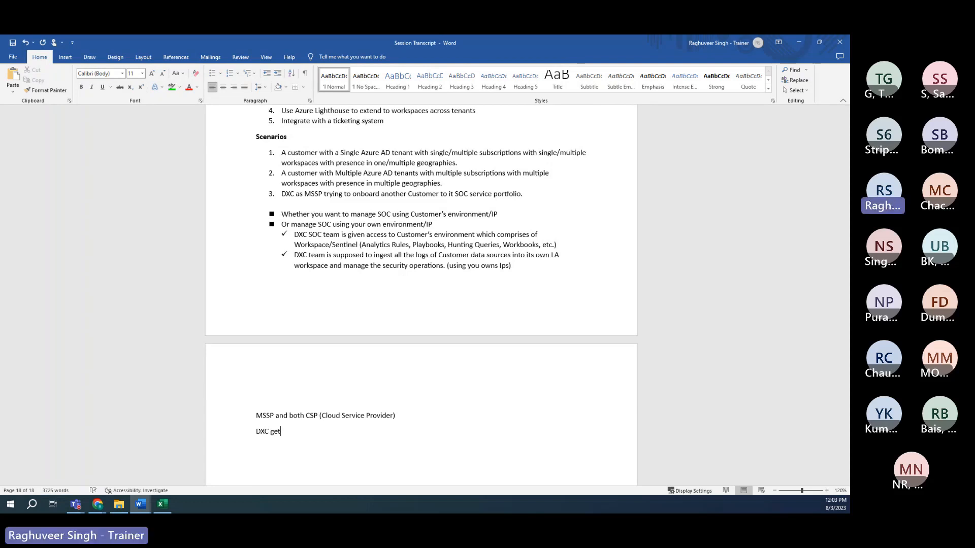
pyautogui.write('s a CSP susbscription from MCrosoft and lets')
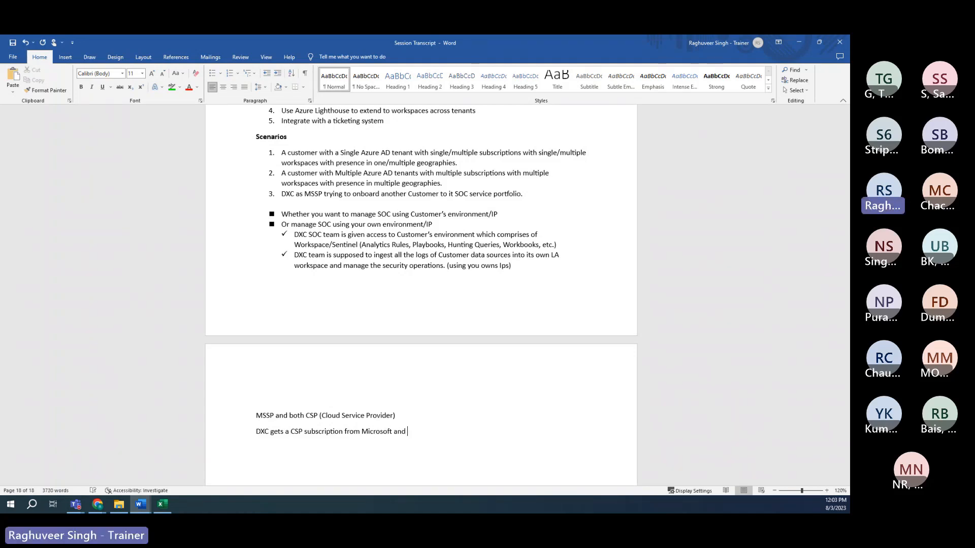
pyautogui.press('BackSpace')
pyautogui.press('BackSpace')
pyautogui.write('c')
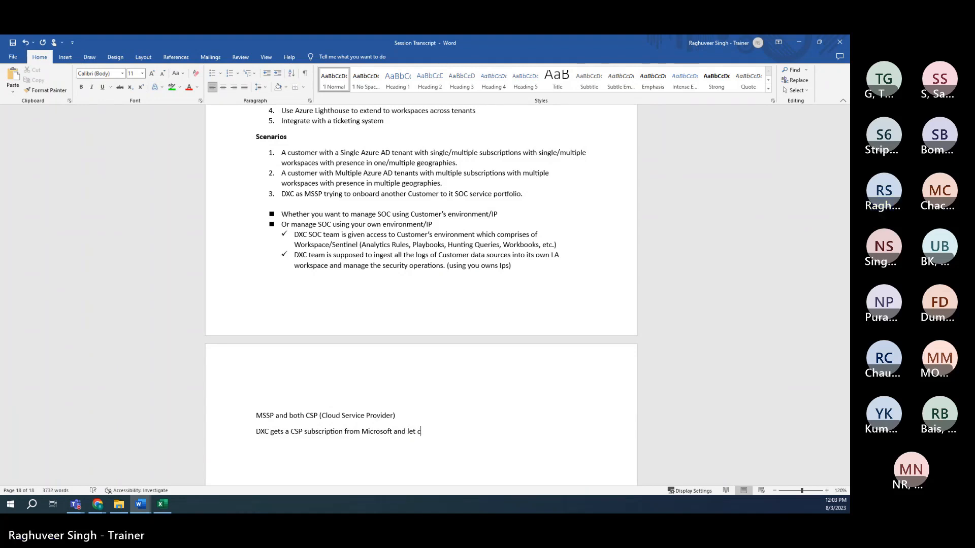
pyautogui.write('ustomer deploy their se')
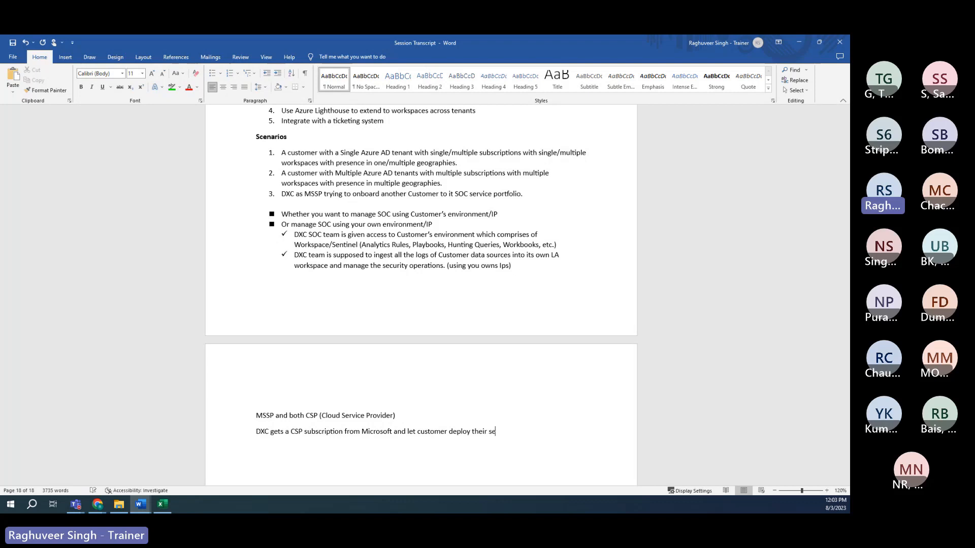
pyautogui.write('rvices in the subscription')
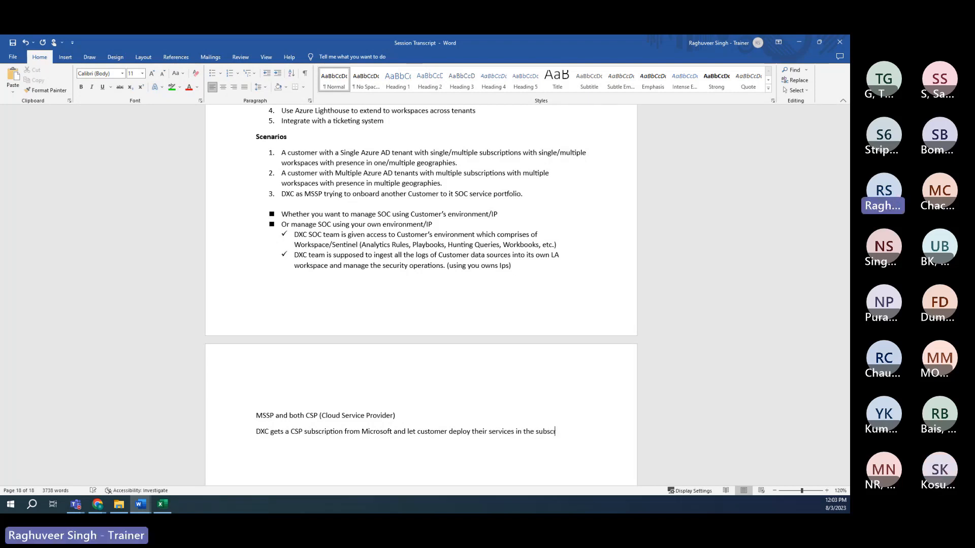
pyautogui.write('. DXC is billied by M')
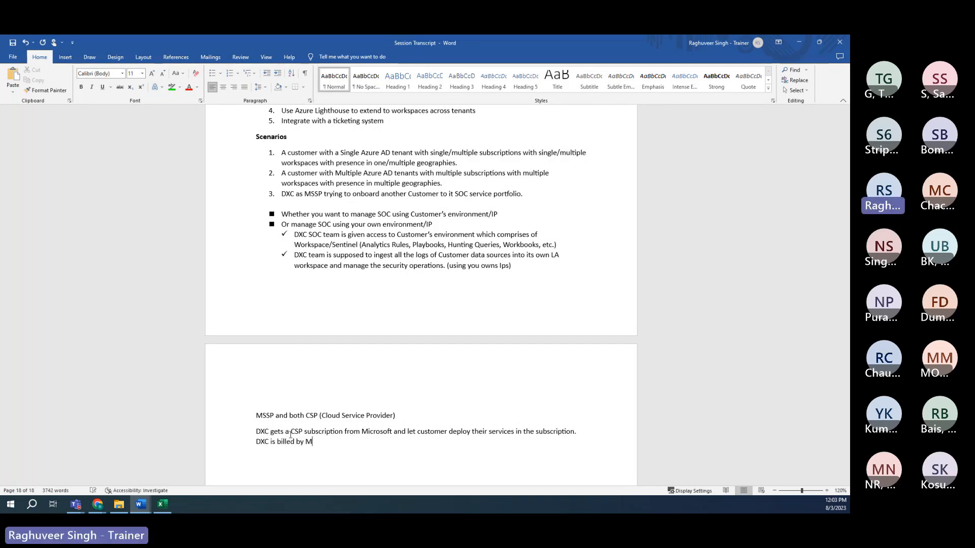
pyautogui.write('icrosoft for mo')
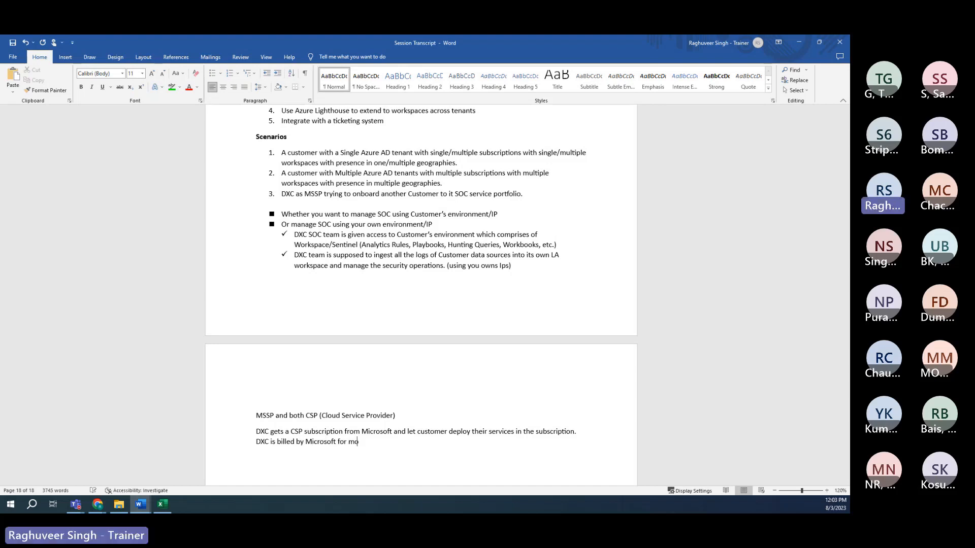
pyautogui.write('nthly consumption and DXC bil')
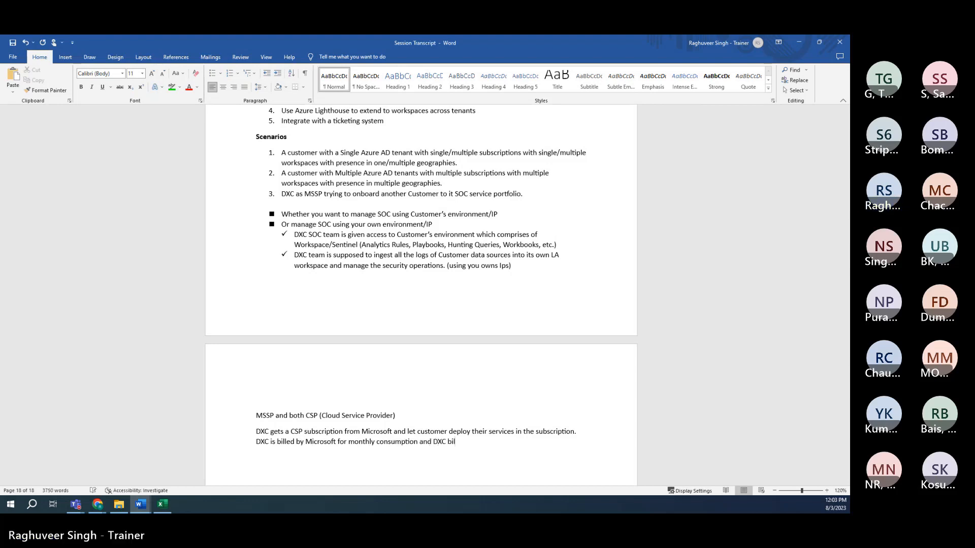
pyautogui.write('ls Customer accor')
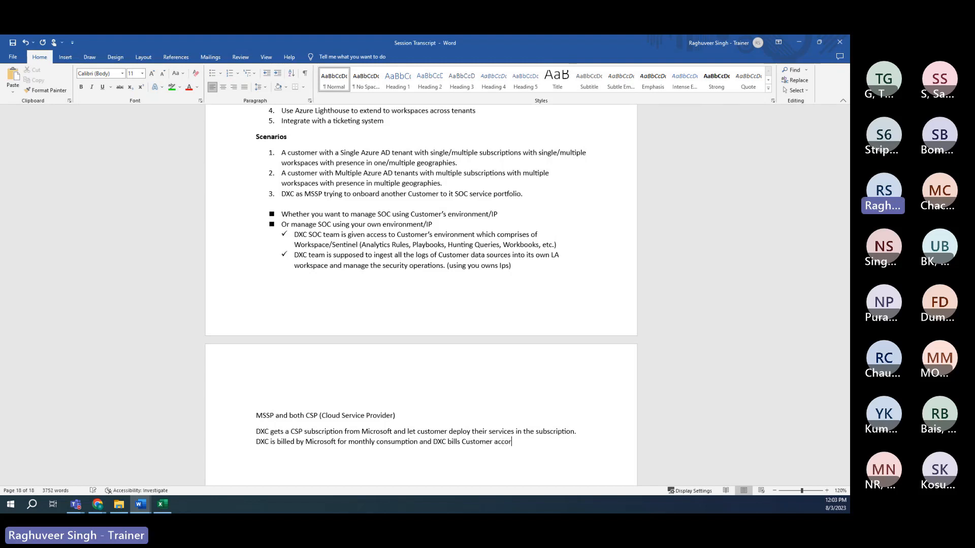
pyautogui.write('dingly.')
pyautogui.press('Return')
# - Make the word CSP bold in the DXC billing sentence
pyautogui.scroll(-2, 303, 381)
pyautogui.doubleClick(298, 381)
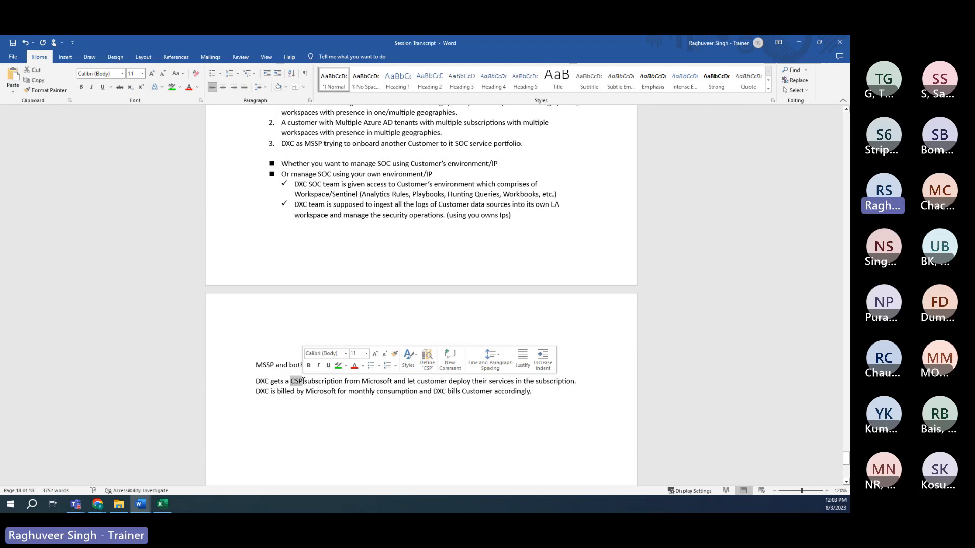
pyautogui.hotkey('ctrl', 'b')
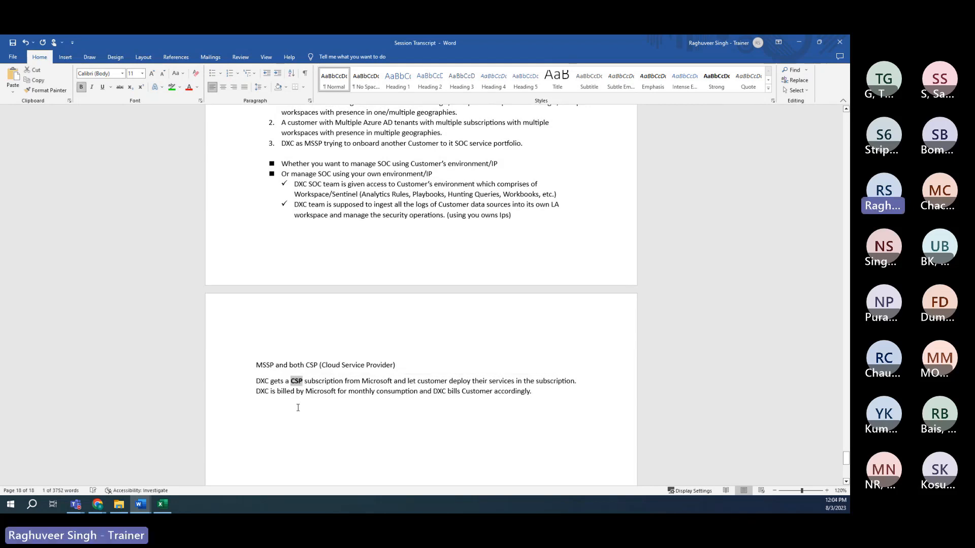
pyautogui.scroll(-1, 298, 407)
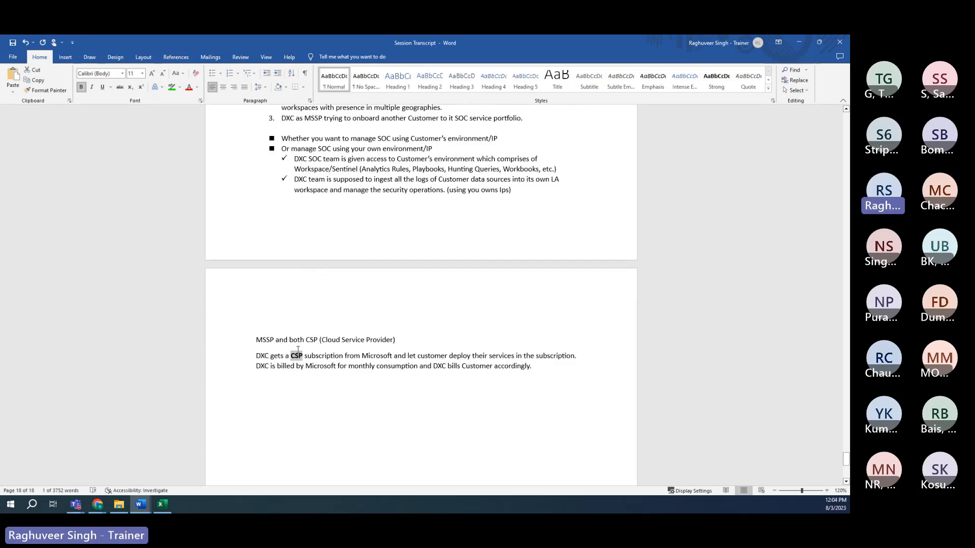
pyautogui.scroll(-1, 294, 365)
pyautogui.click(274, 364)
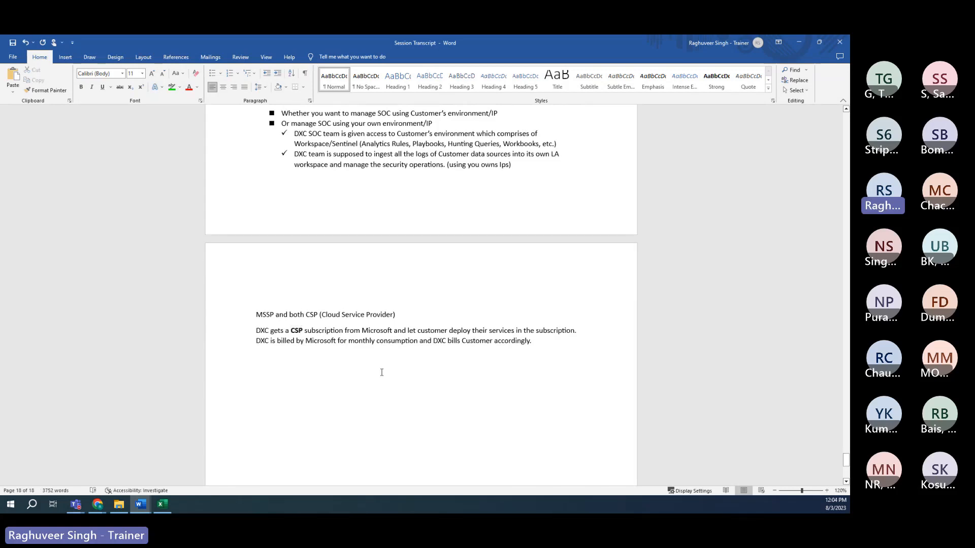
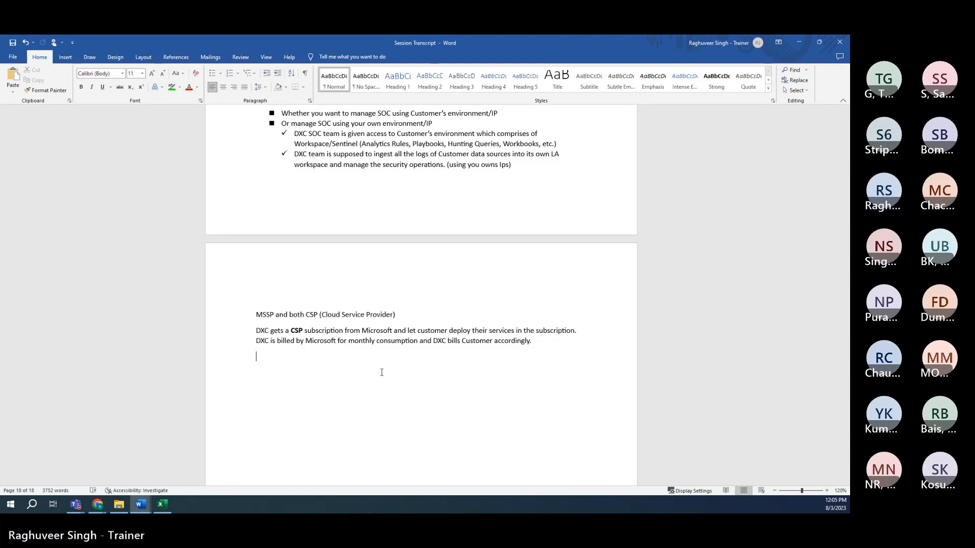
# - Select the bolded word CSP in the DXC subscription paragraph
pyautogui.scroll(-1, 307, 330)
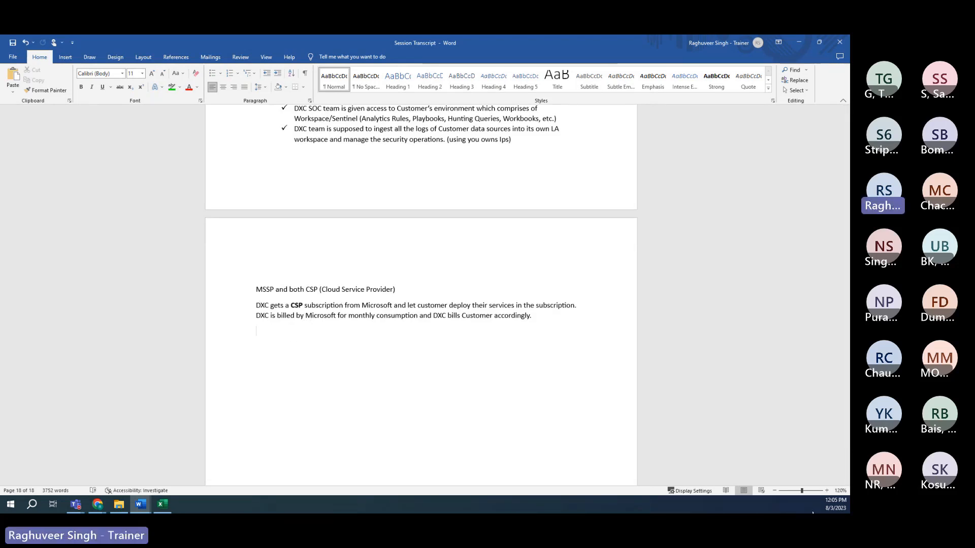
pyautogui.doubleClick(297, 305)
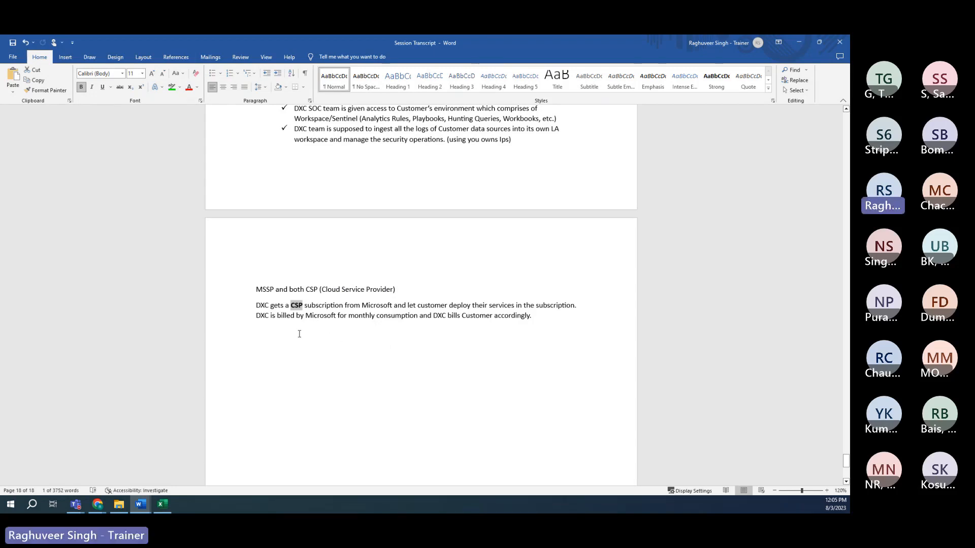
pyautogui.scroll(5, 305, 292)
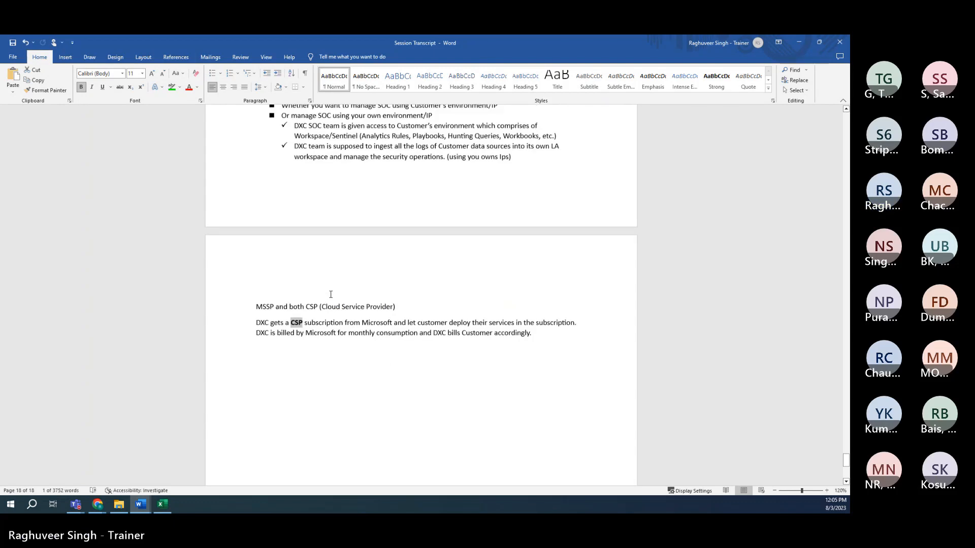
pyautogui.scroll(-3, 305, 268)
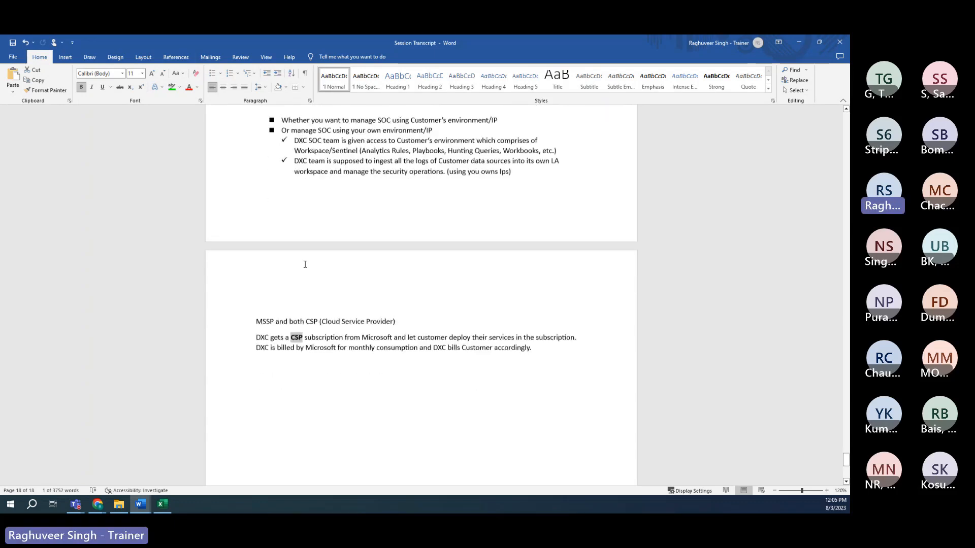